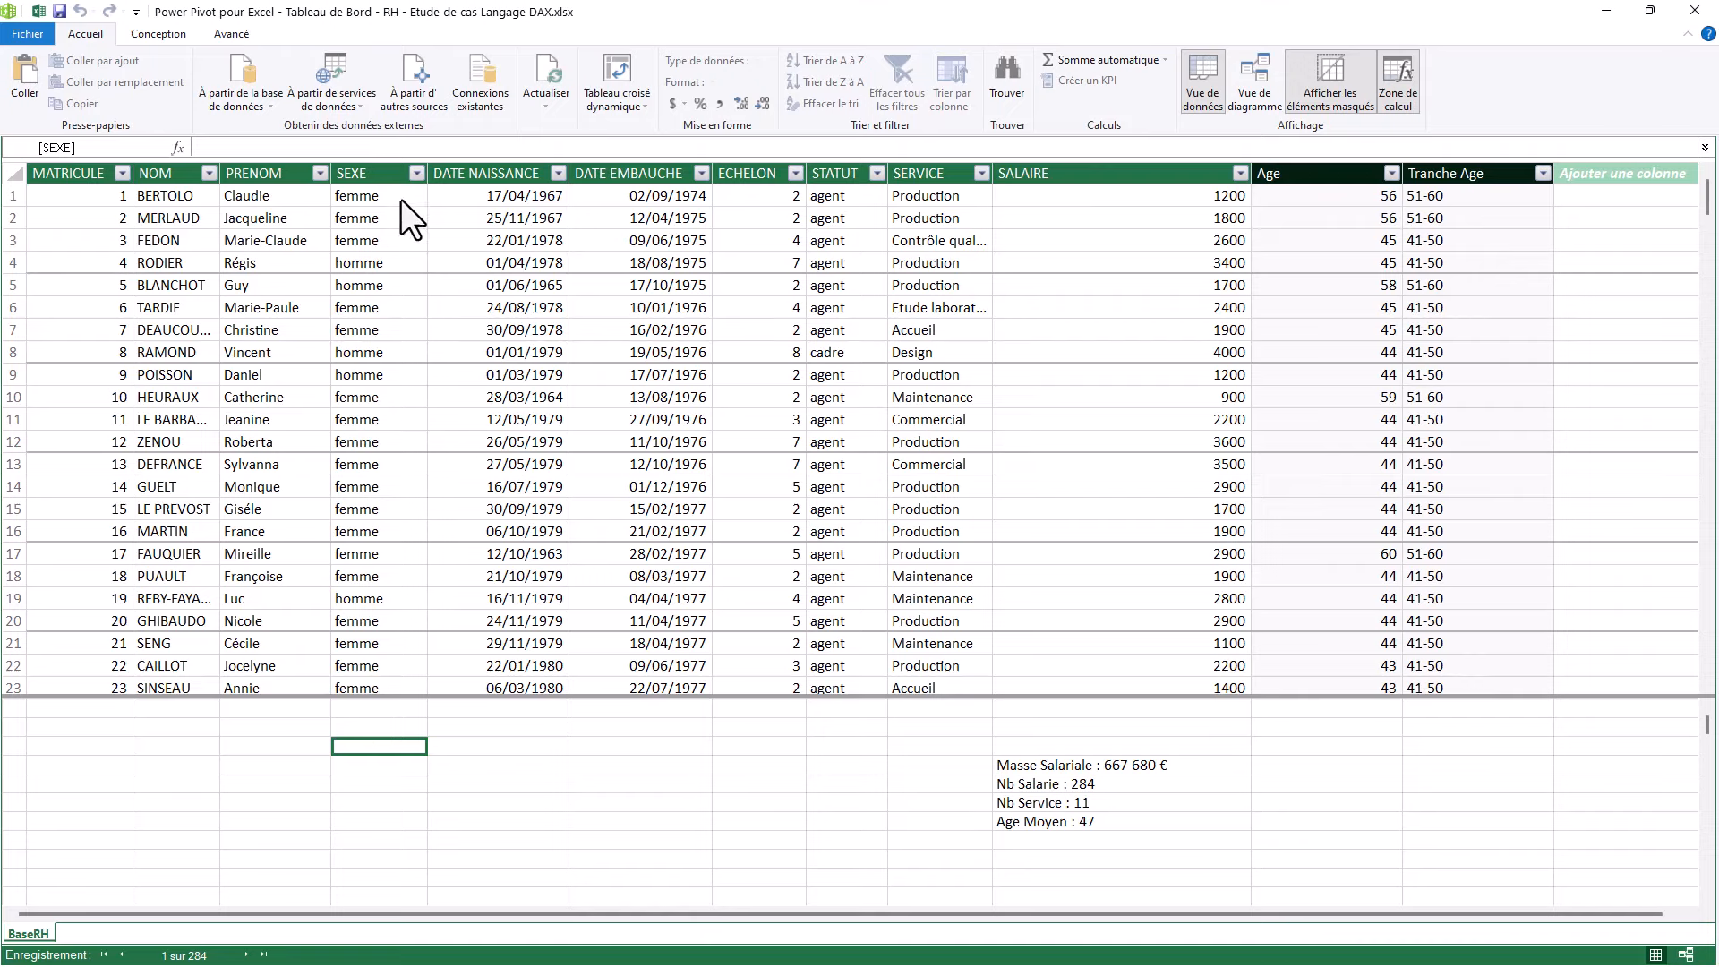
Step: Widen the SEXE column and enlarge the calculation area below the table
drag(428, 177, 494, 180)
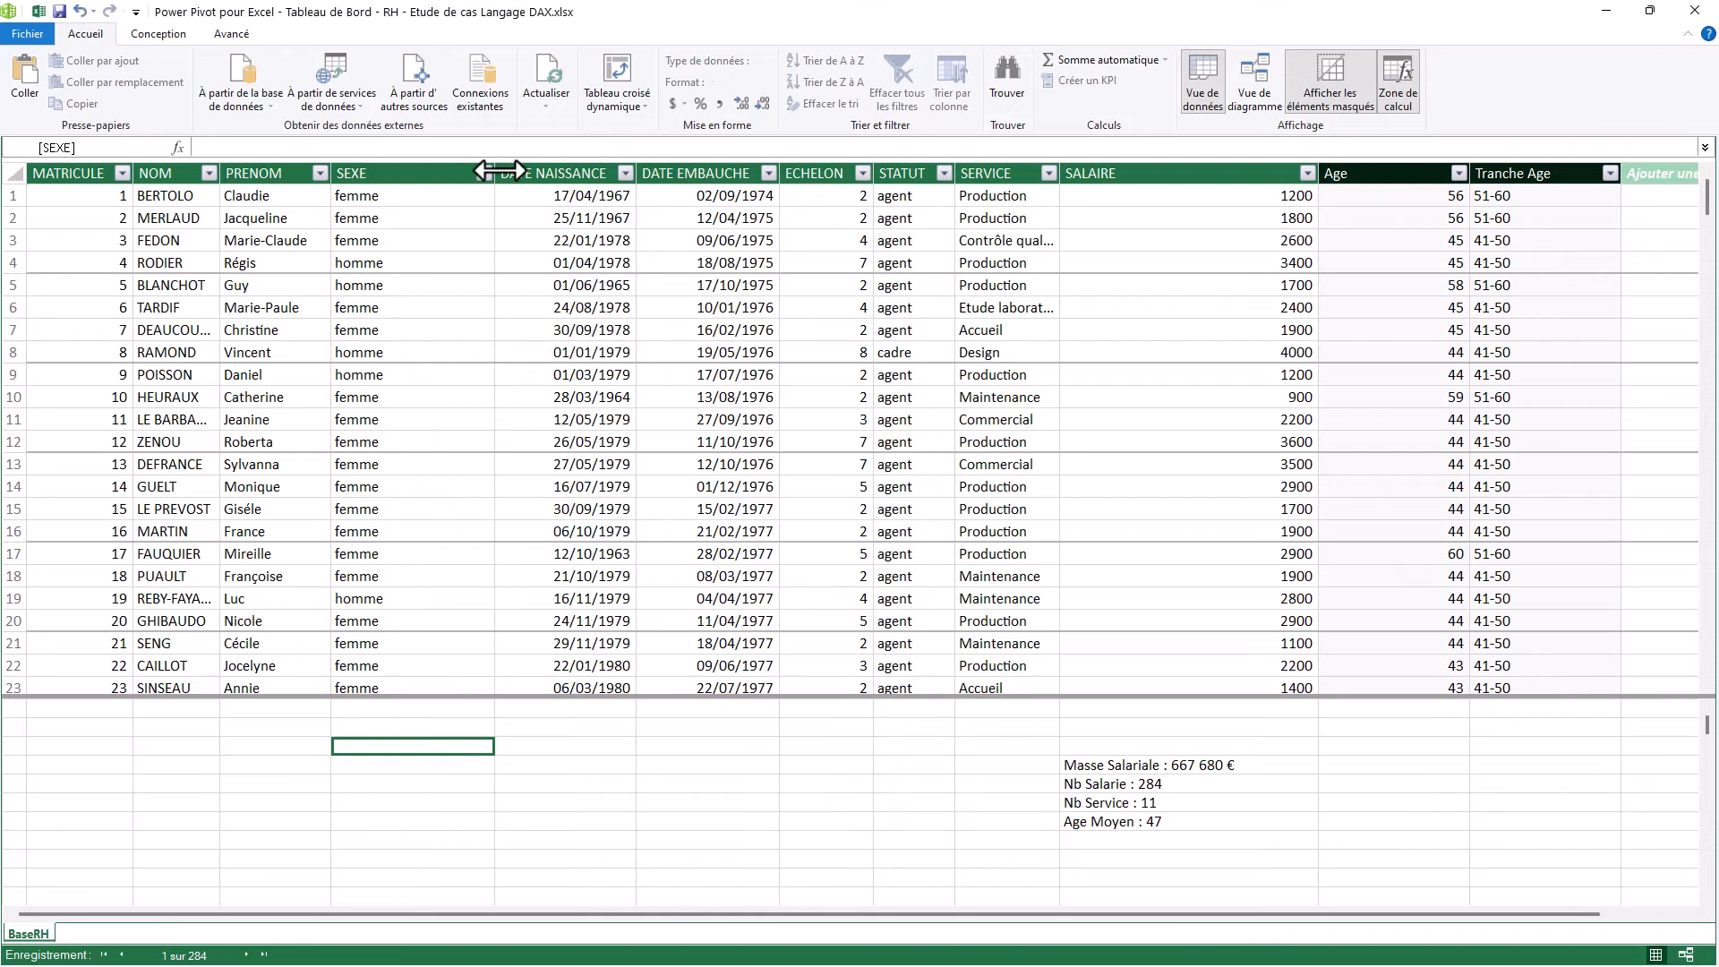
drag(493, 169, 503, 171)
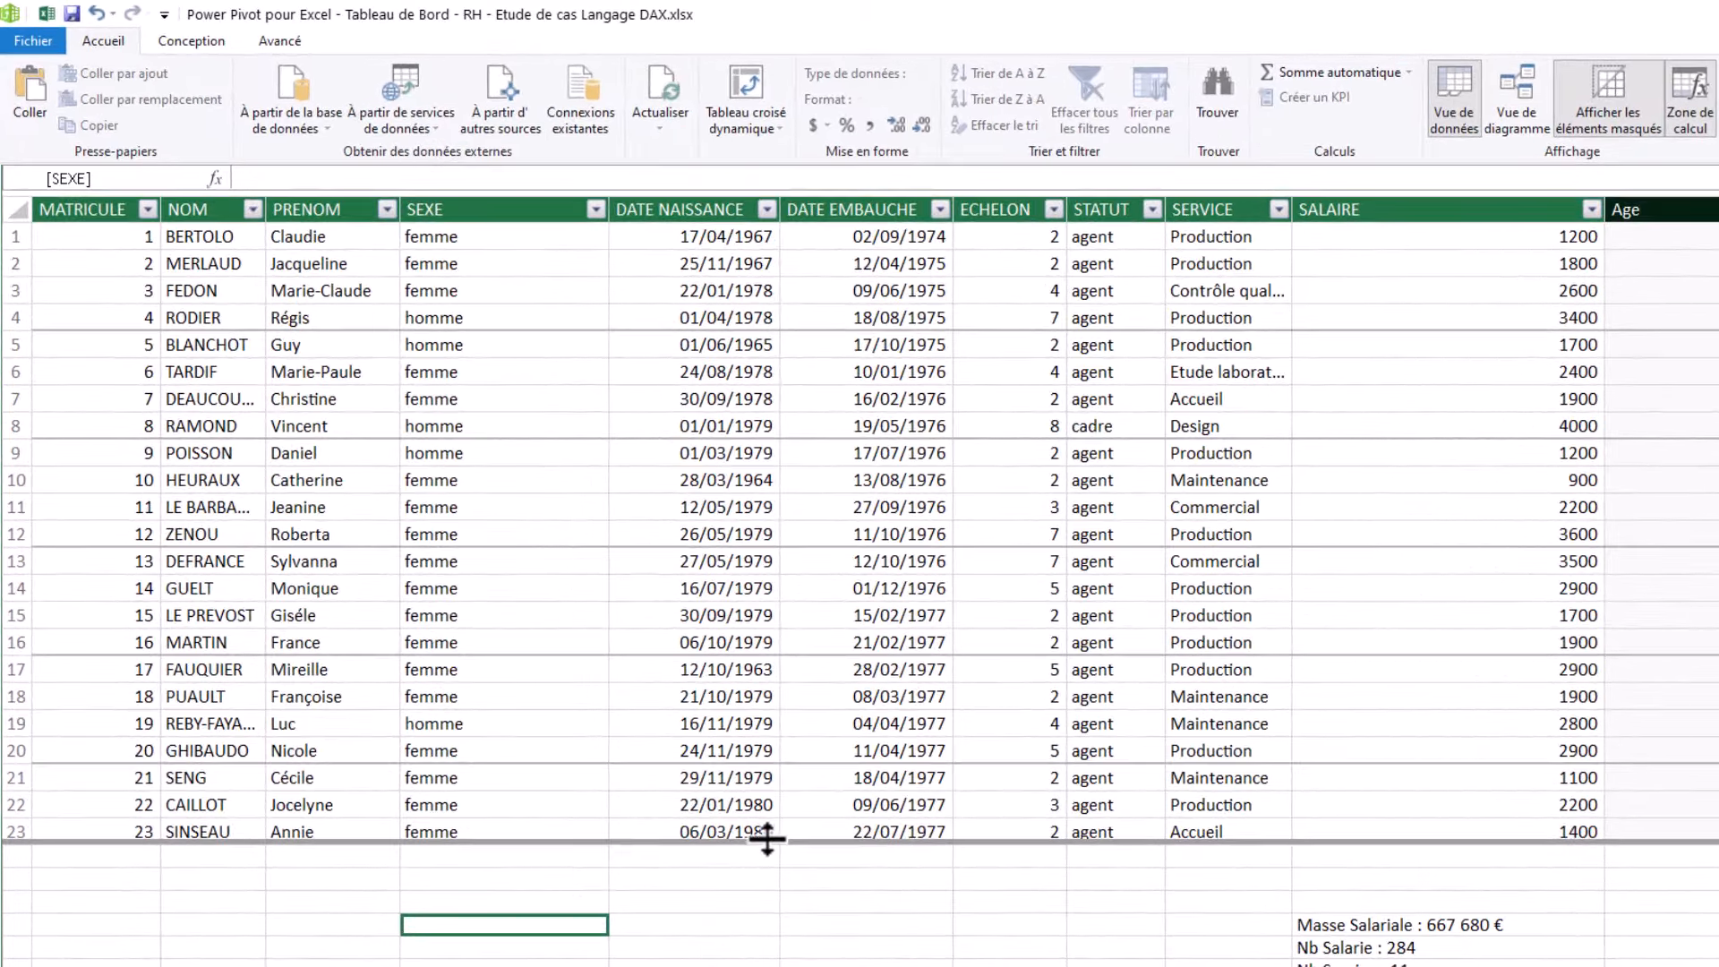
drag(767, 839, 782, 723)
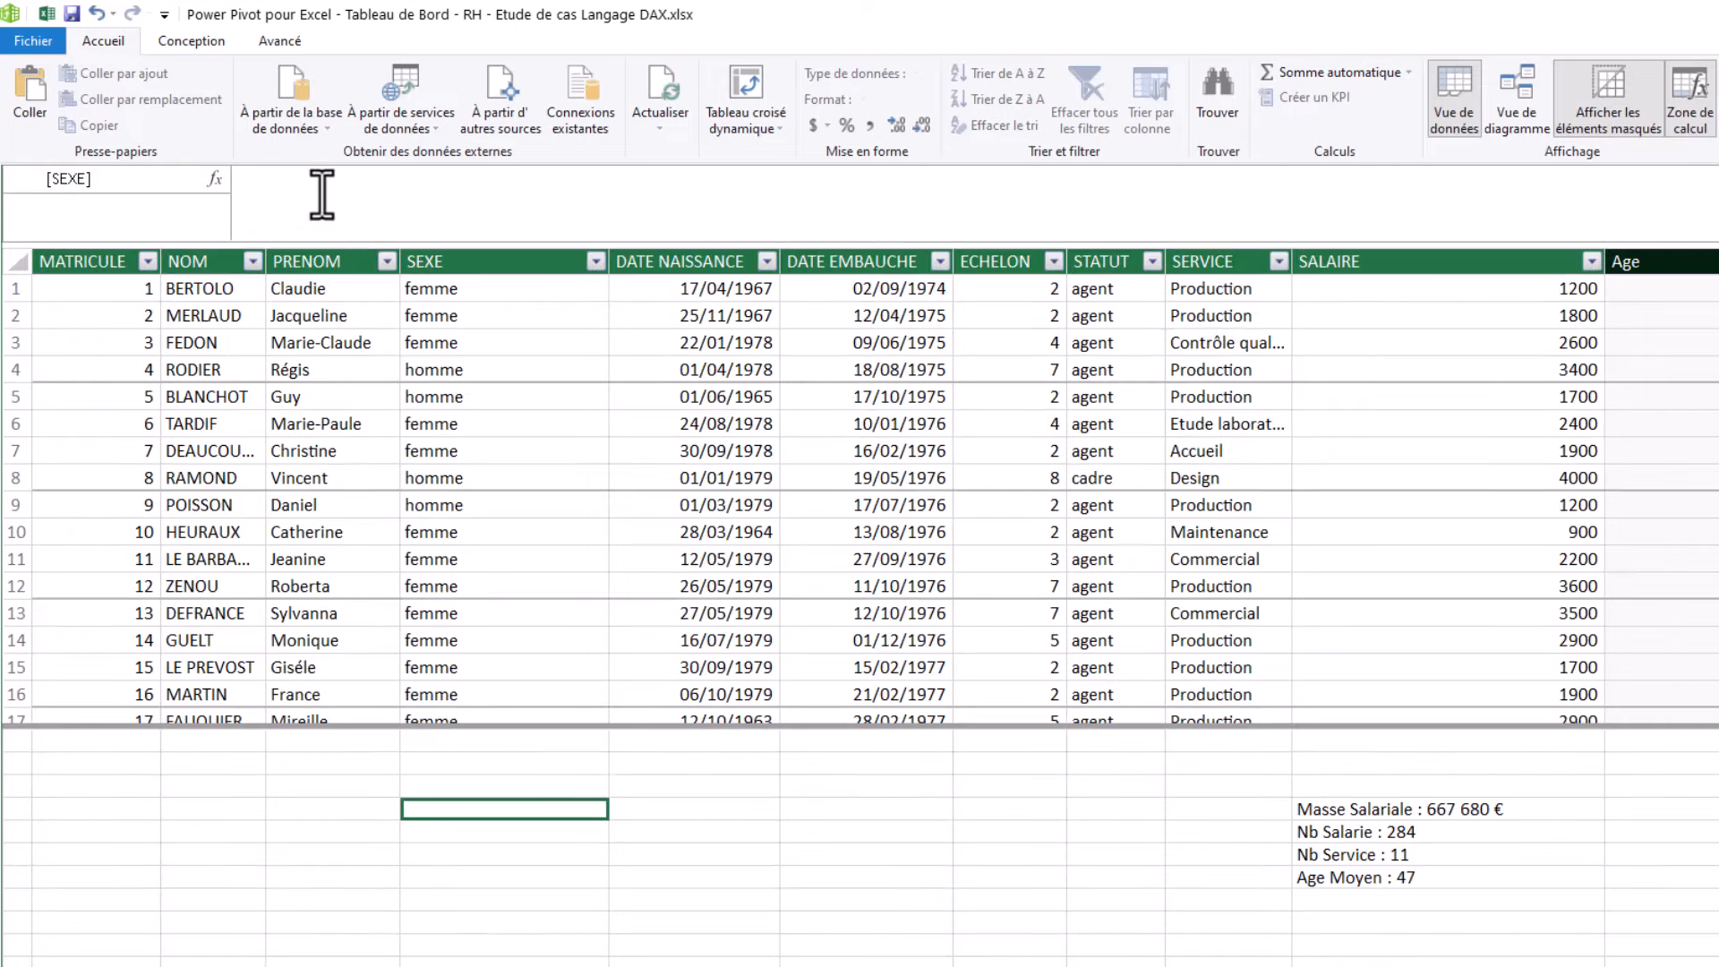
Step: Begin a measure "Nb Salarie Homme :=" with CALCULATE( in the empty cell under SEXE, and enlarge the formula area to show several lines
click(324, 191)
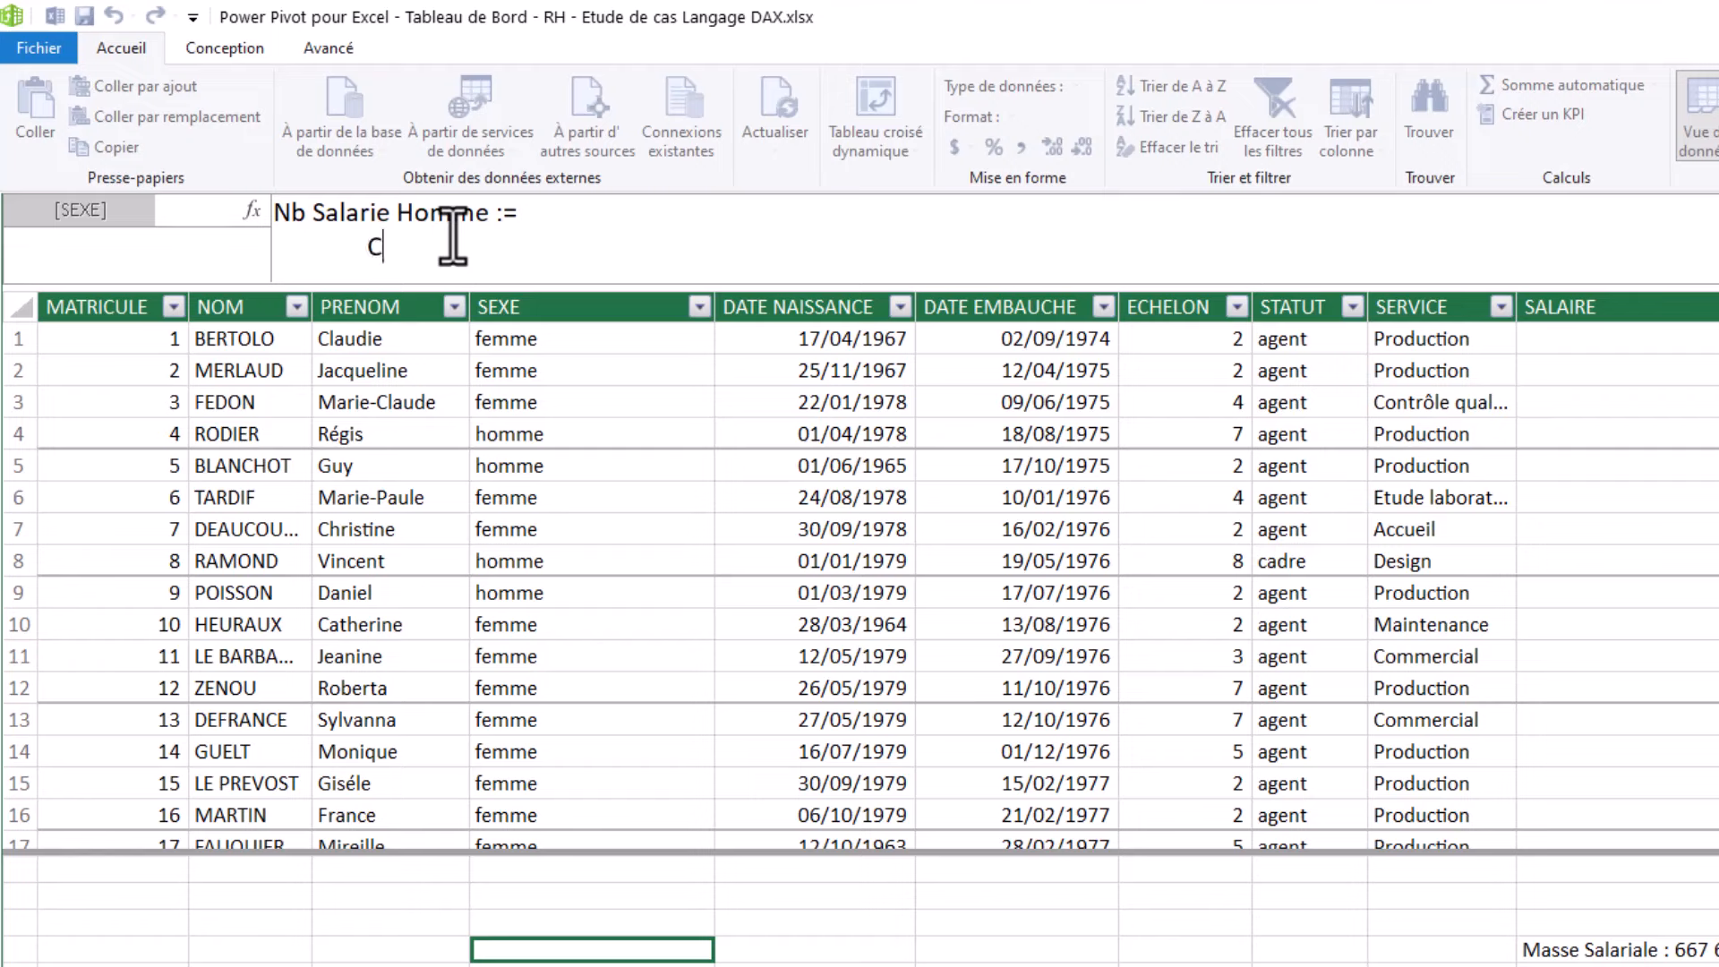
text(ALCULATE()
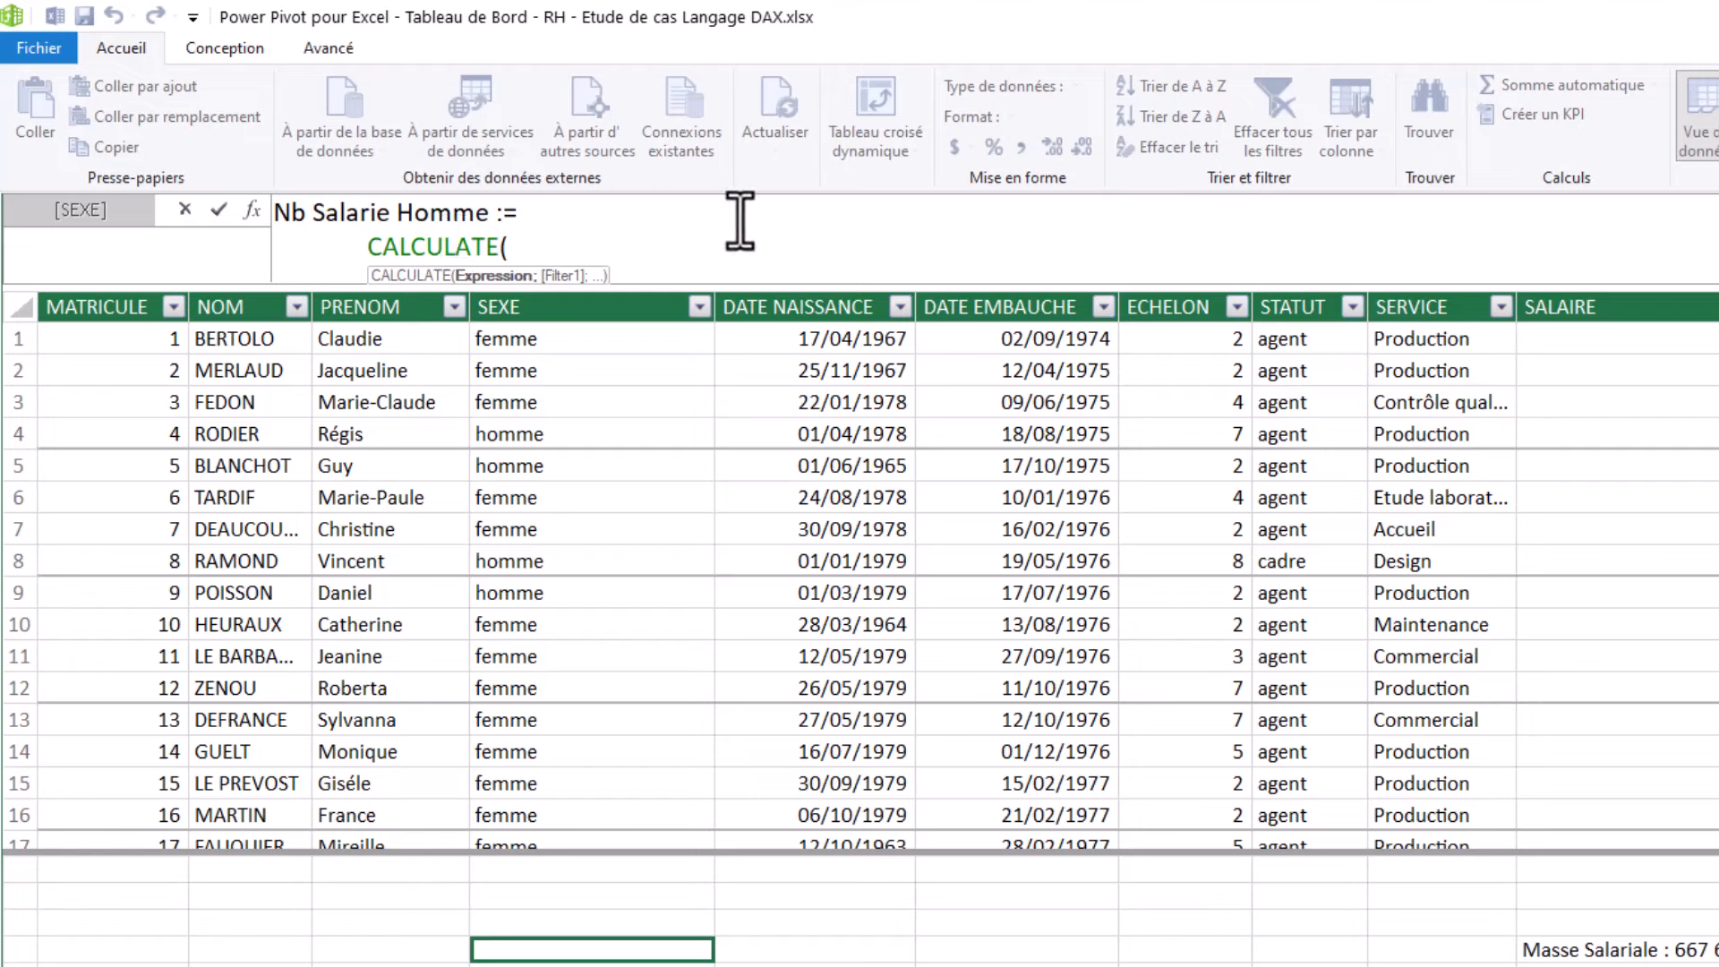
key(BackSpace)
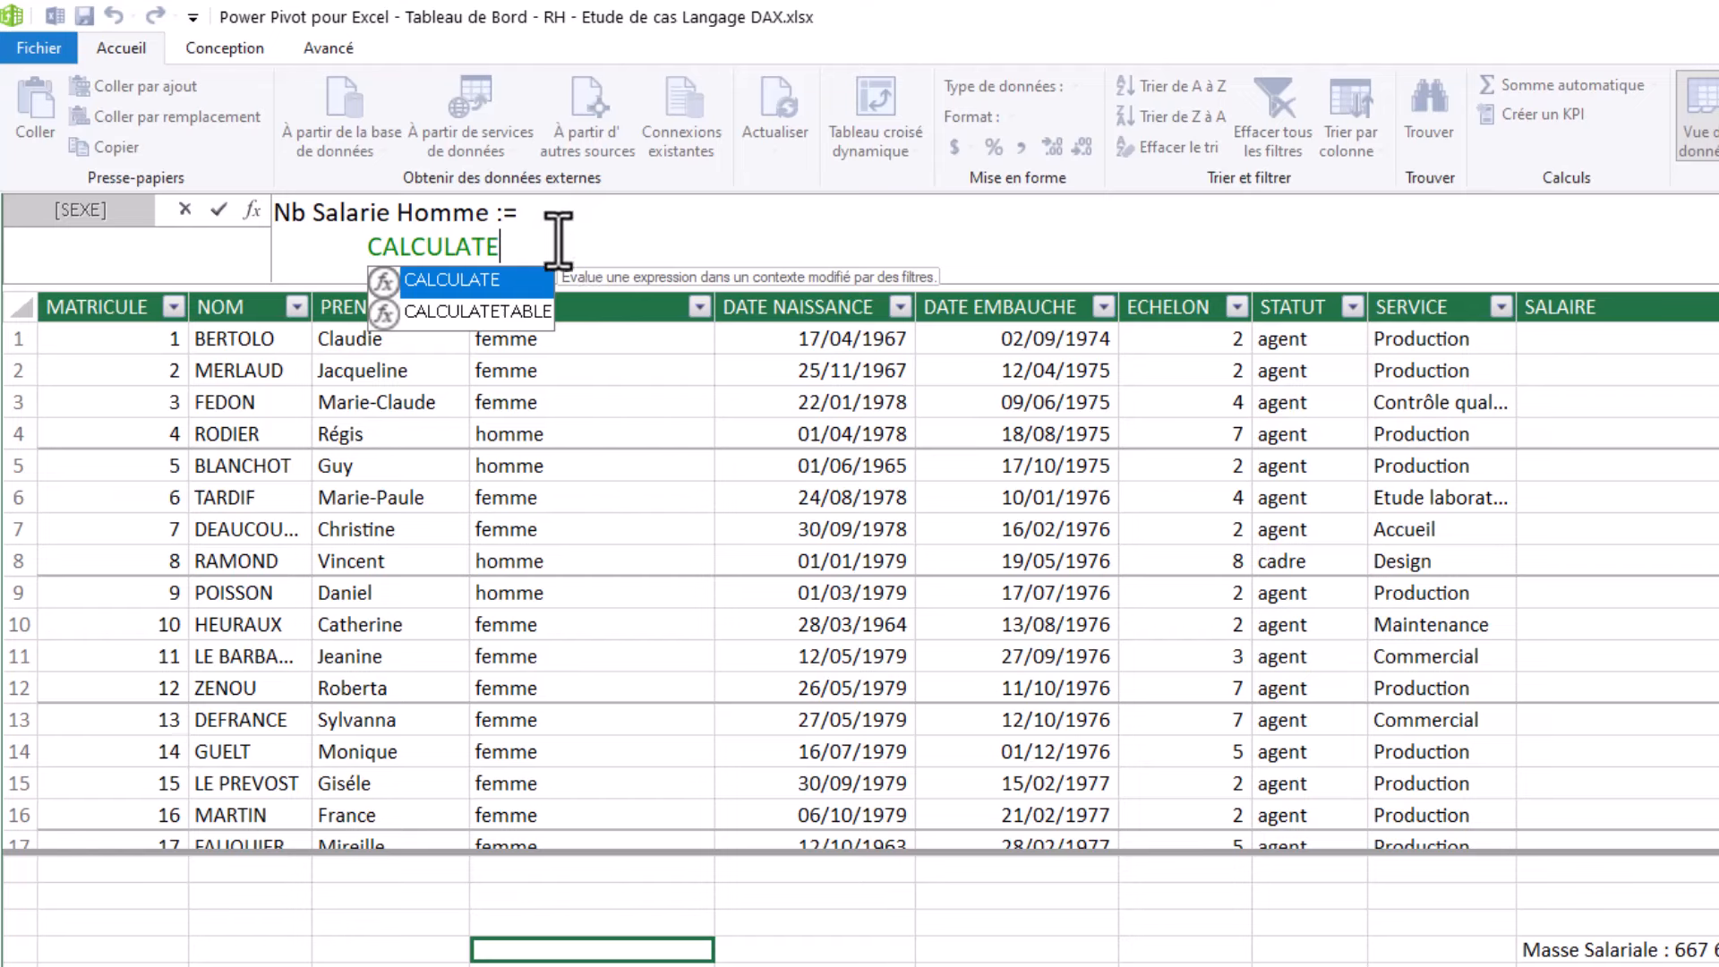
text(()
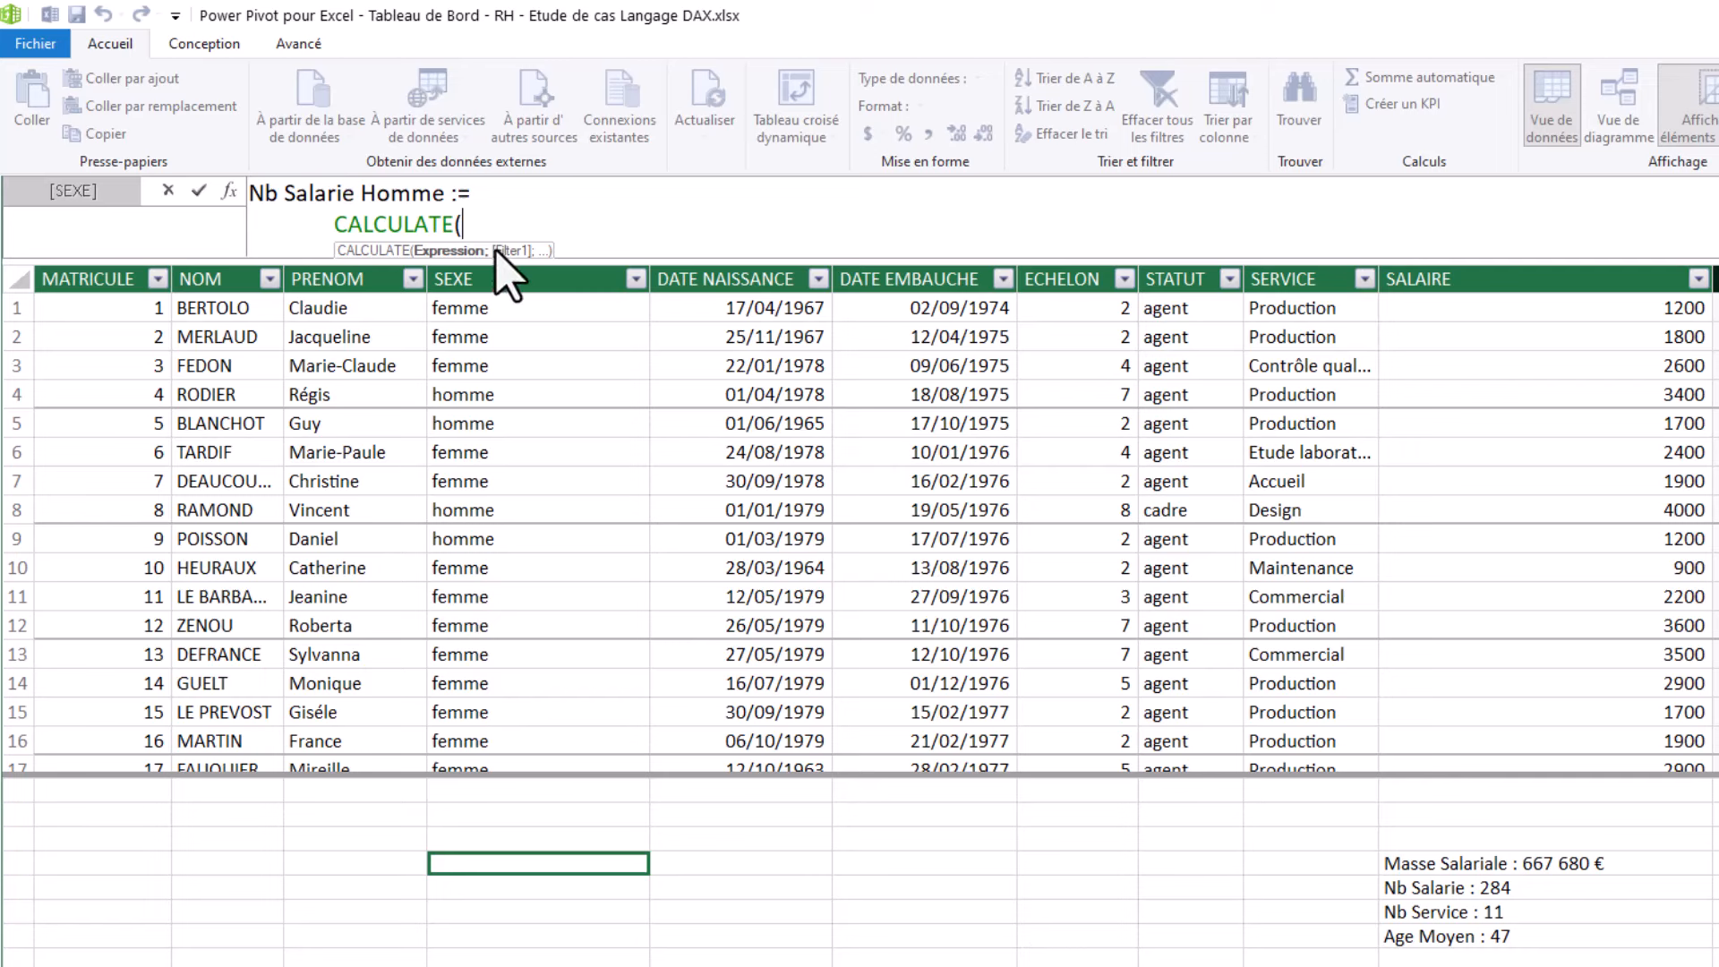
key(shift+Return)
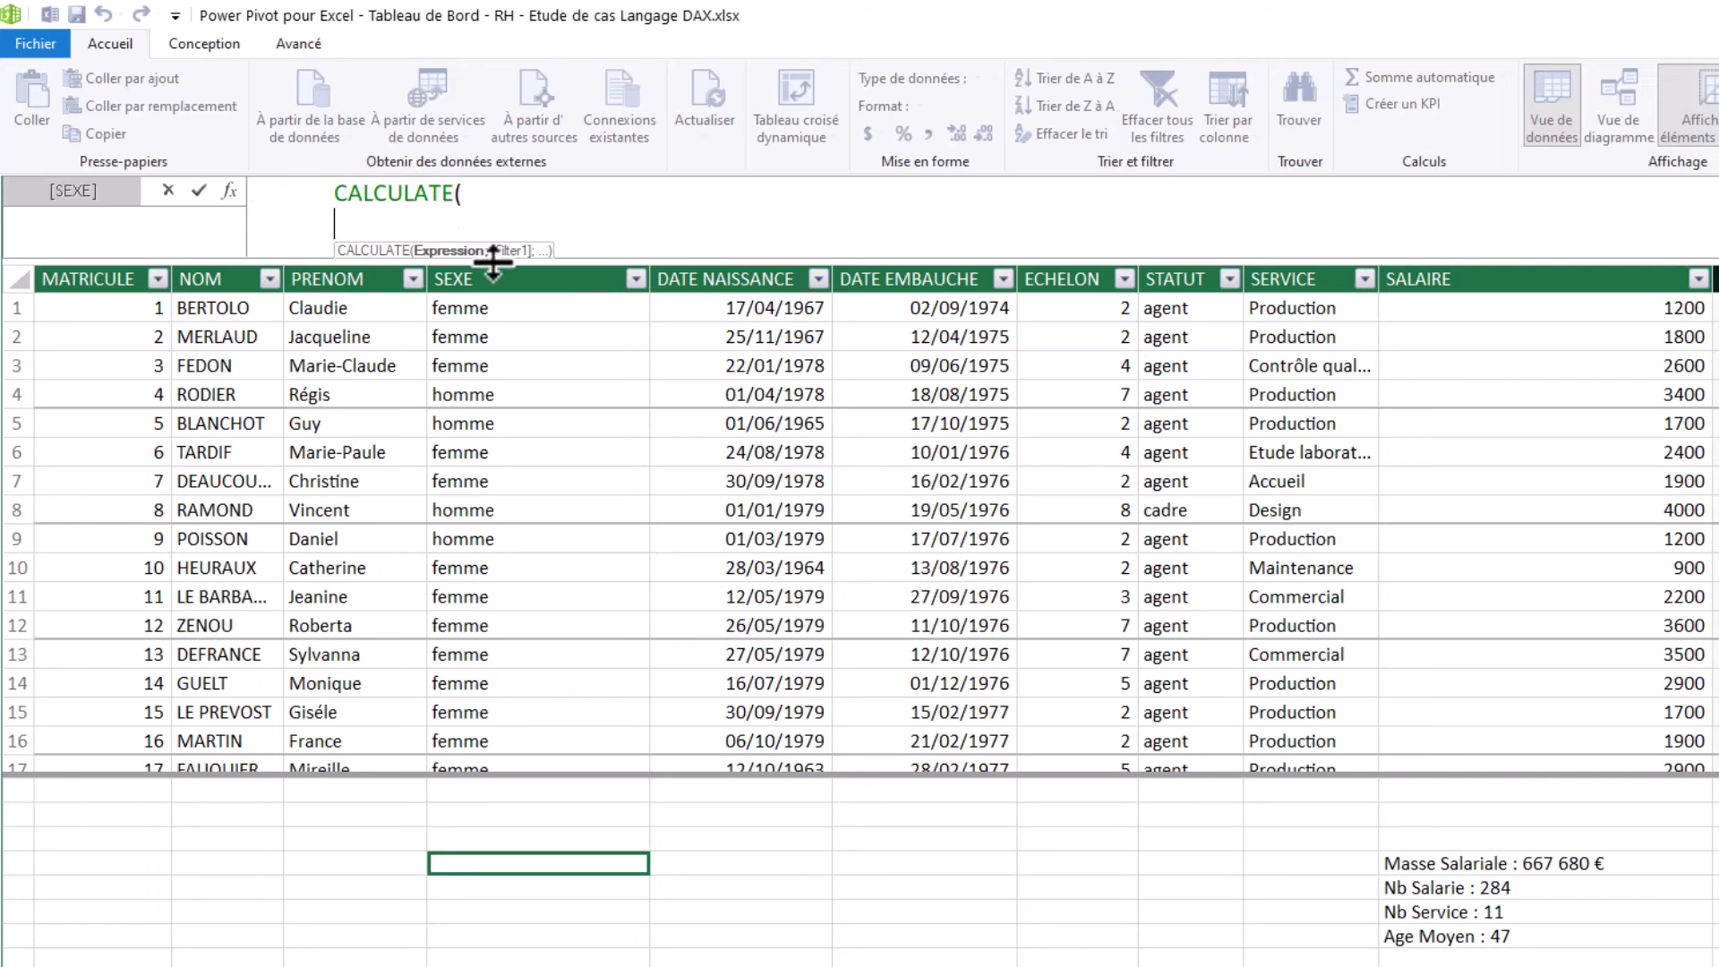
drag(890, 263, 906, 431)
click(491, 237)
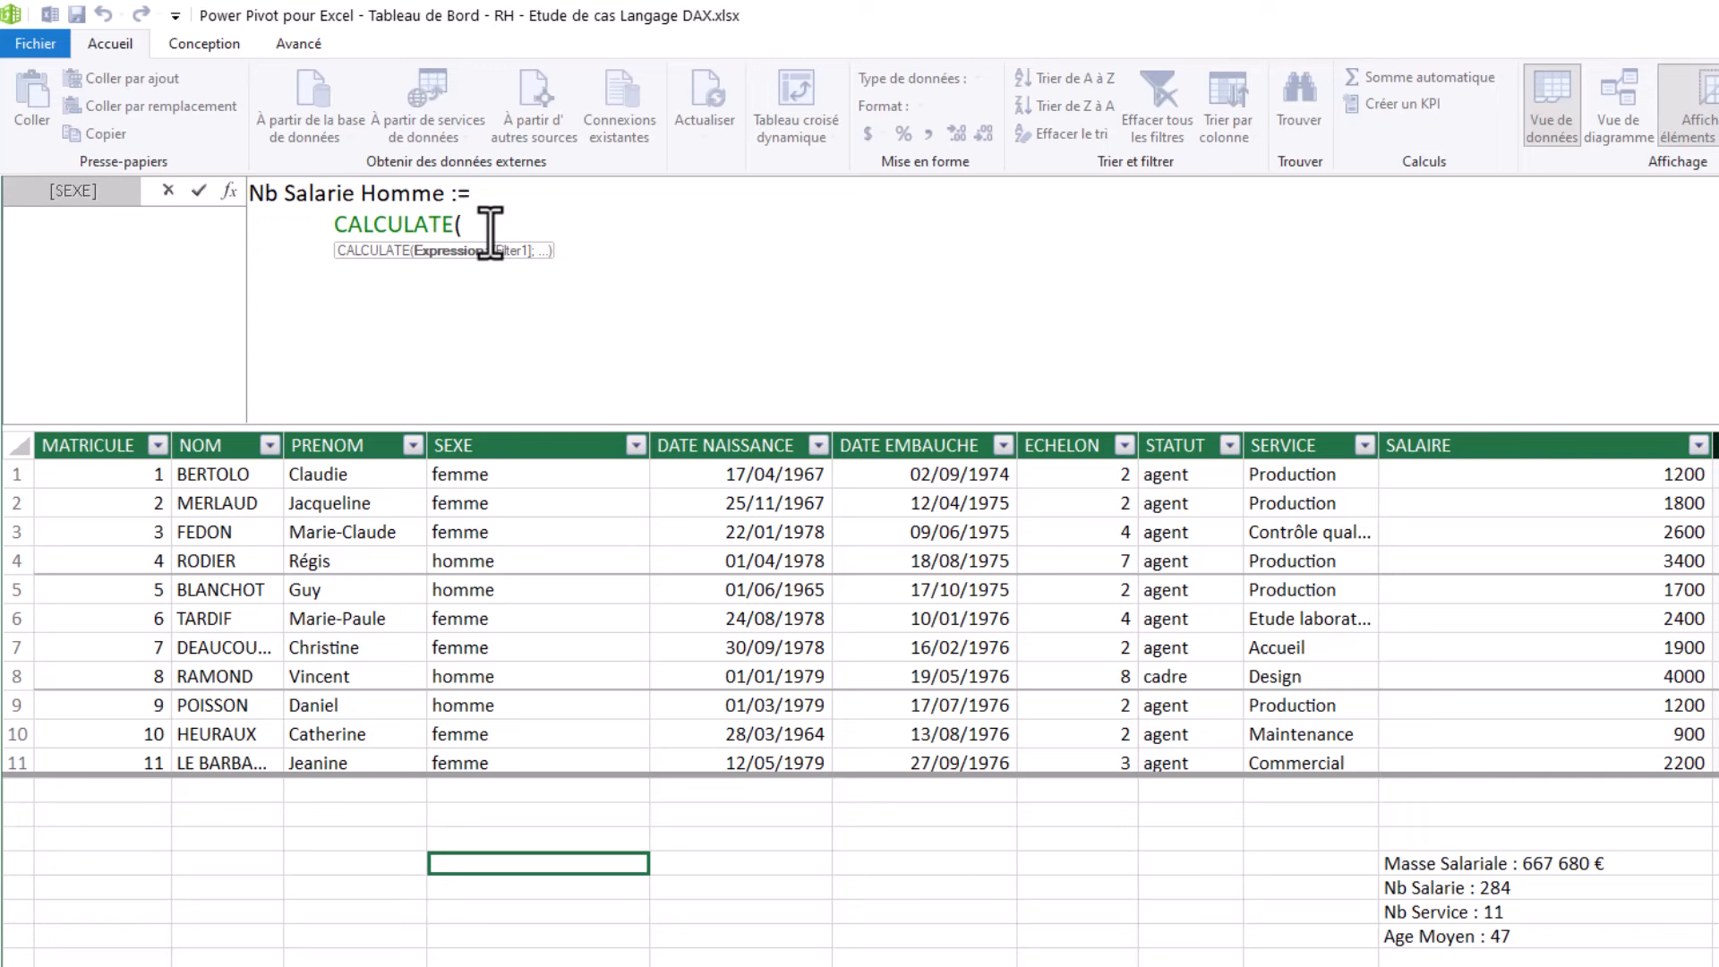
key(shift+Return)
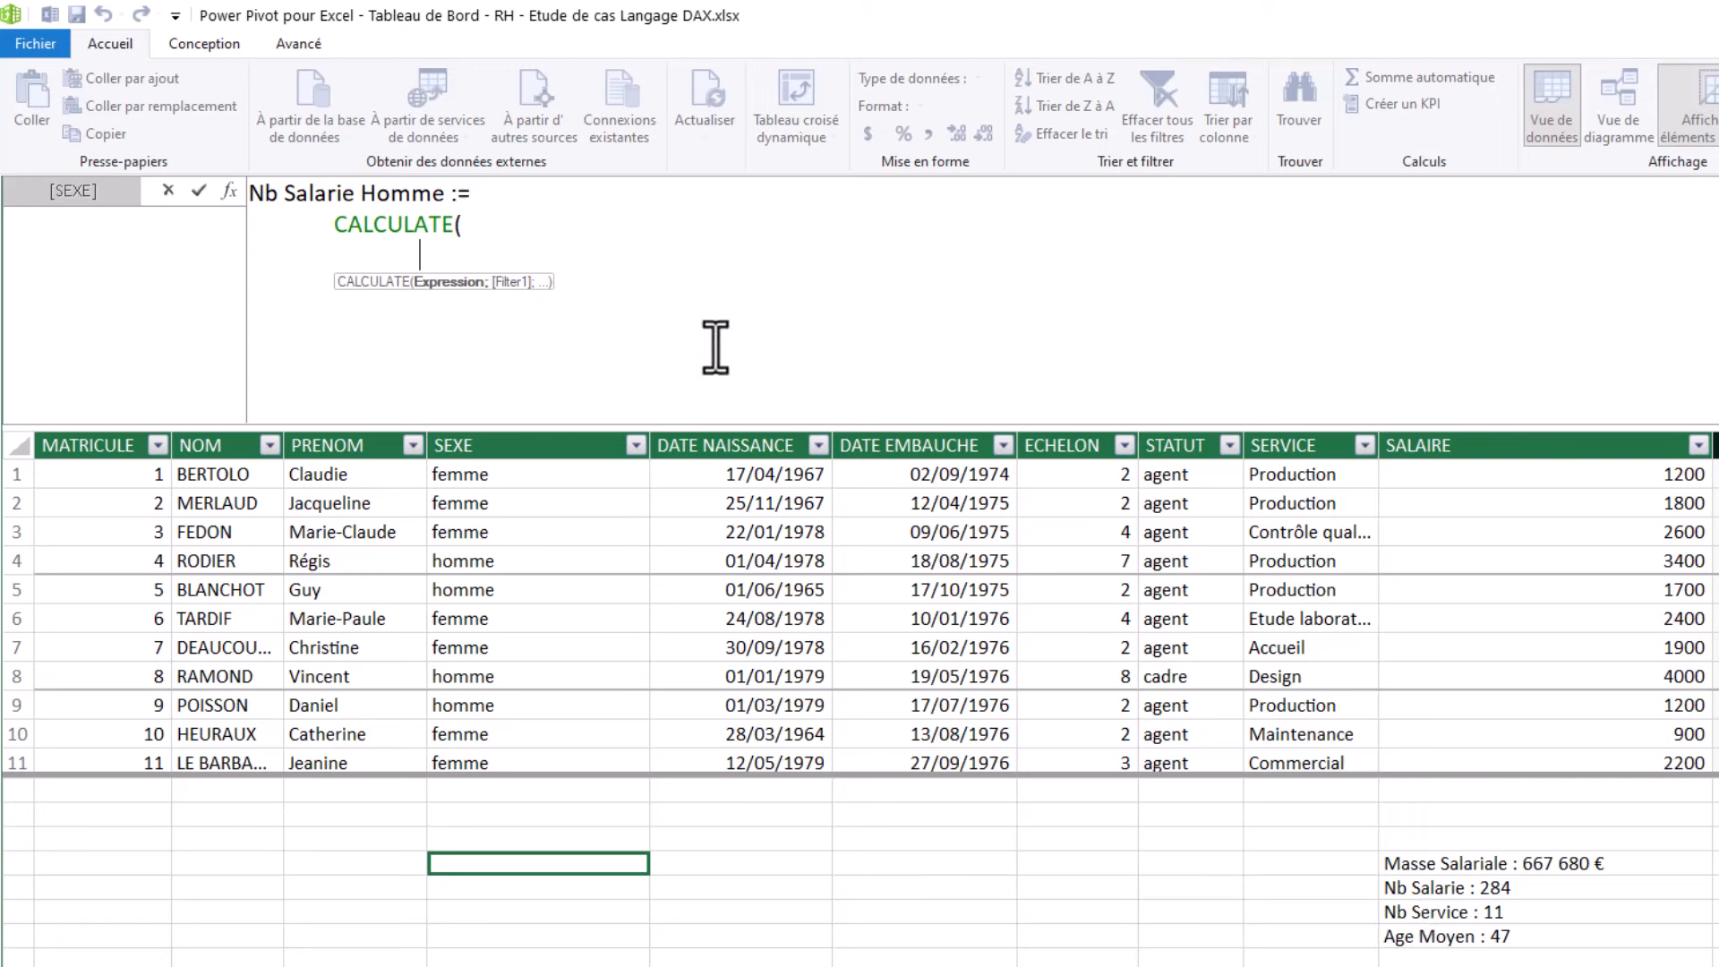
Step: Use the existing measure [Nb Salarie] as the CALCULATE expression and start a new line for the filter argument
text(nb)
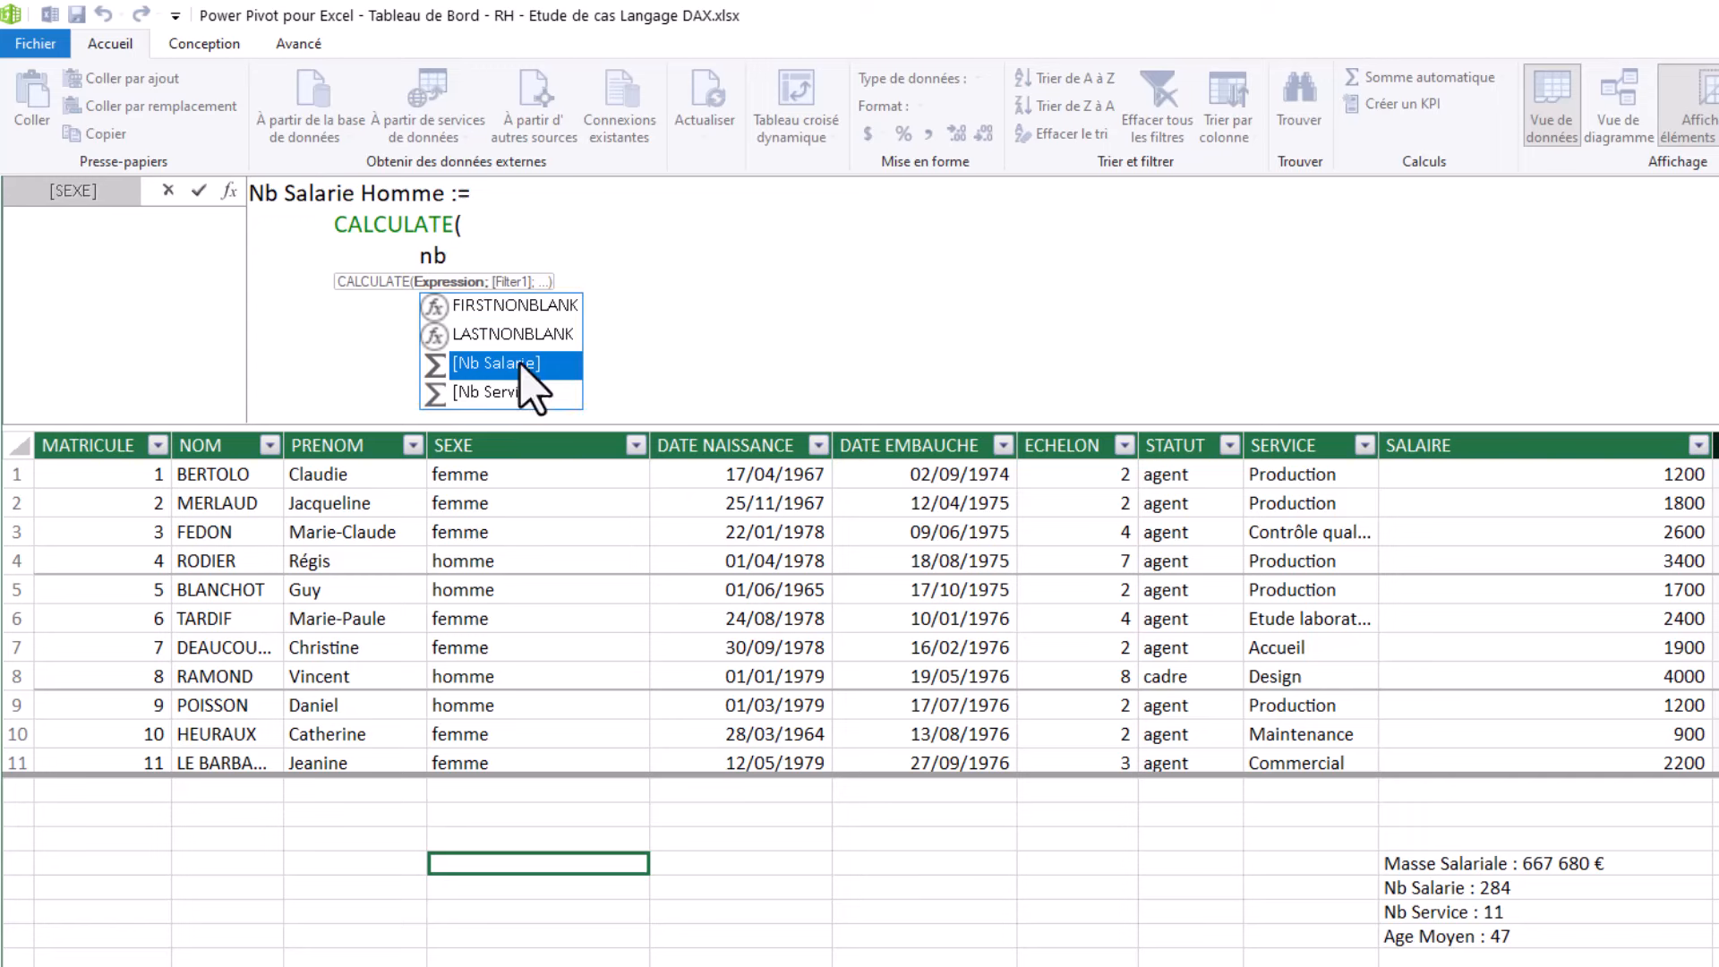
double_click(524, 367)
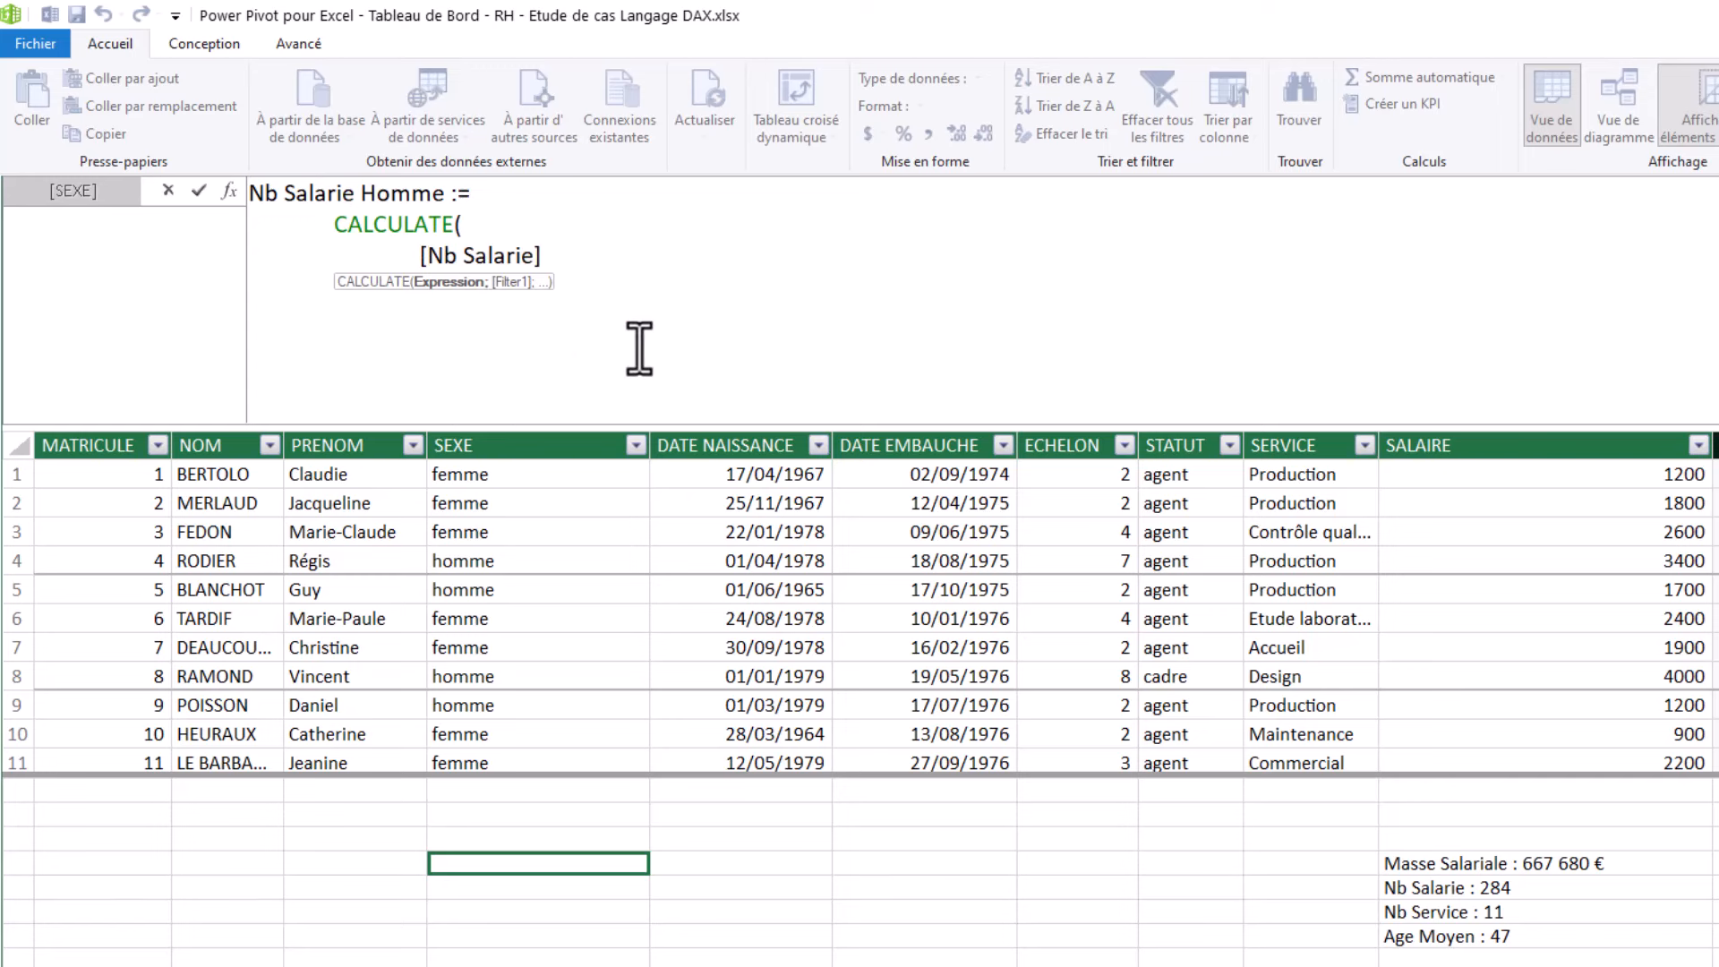
text(;)
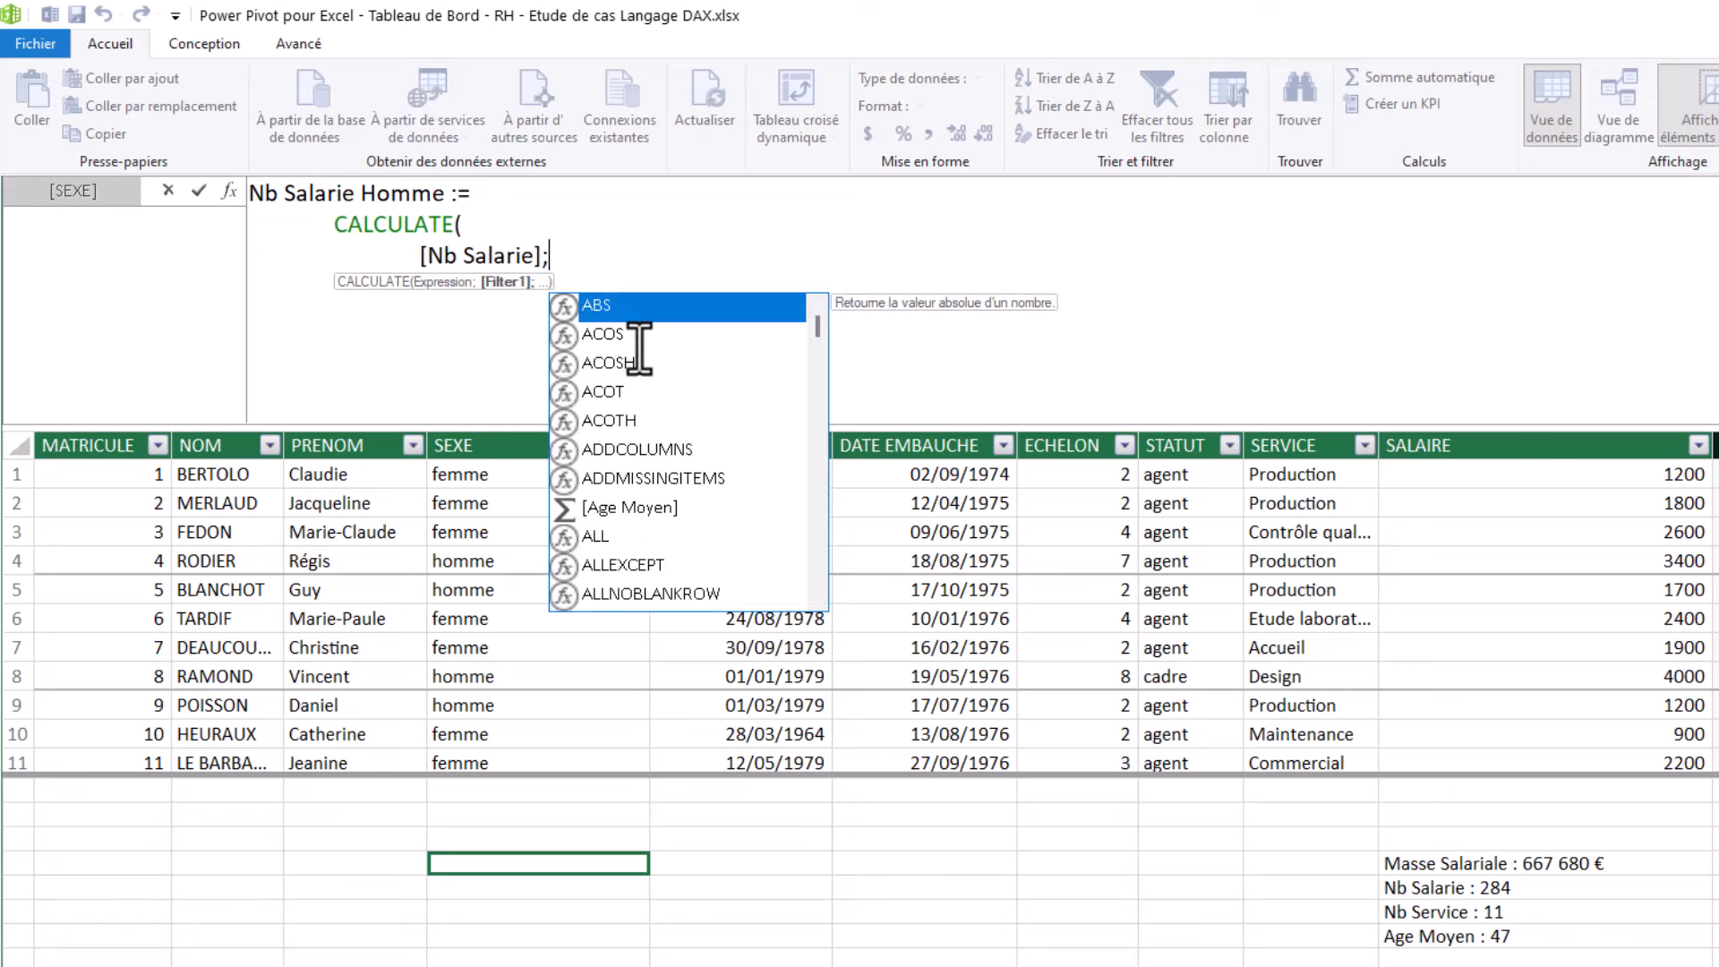
key(shift+Return)
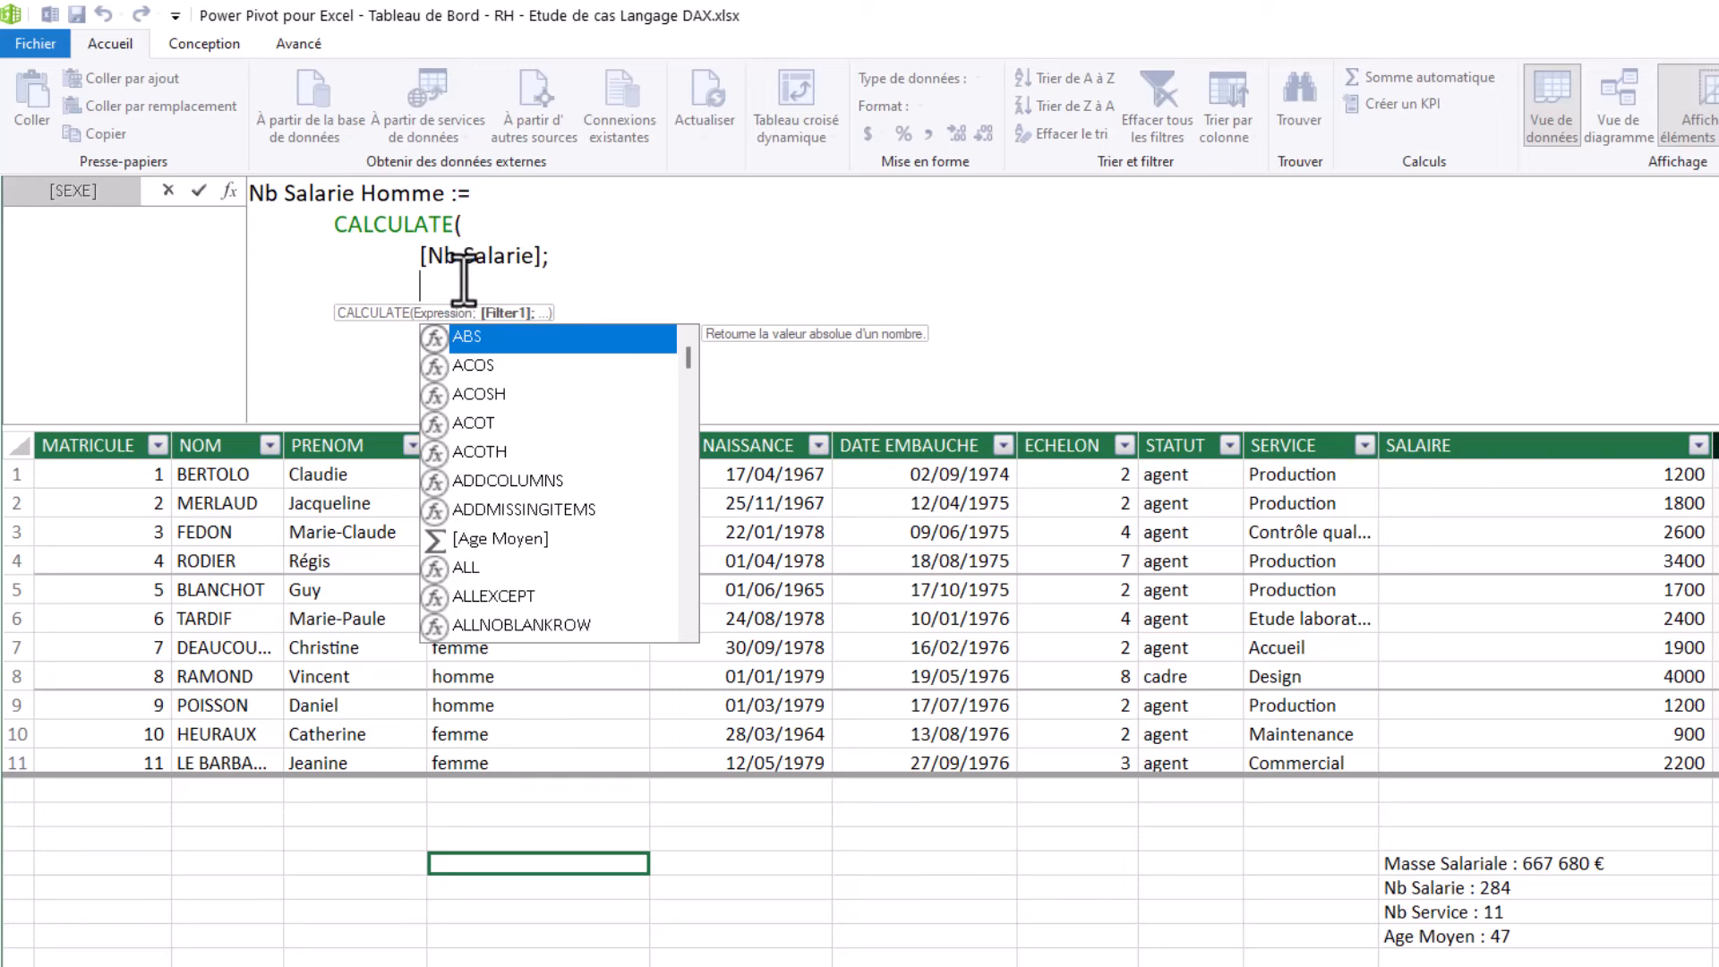
Step: Complete the measure with the filter BaseRH[SEXE]="Homme" and format it as Nombre entier
text(se)
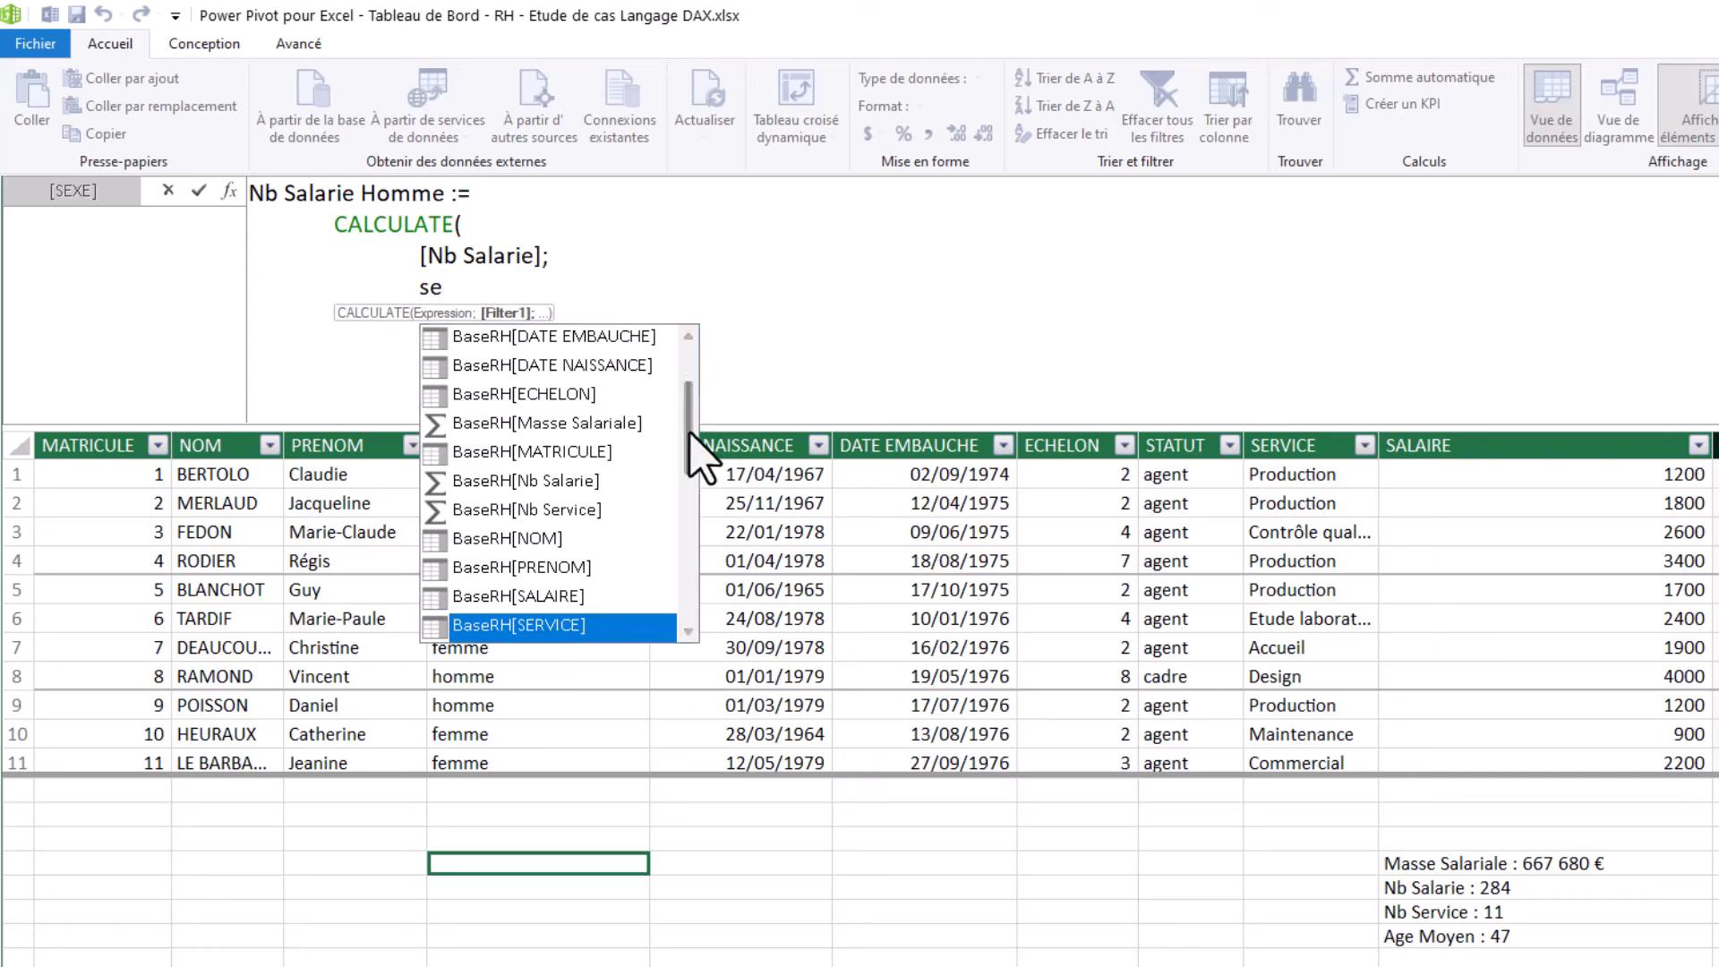
scroll(688, 408, up, 2)
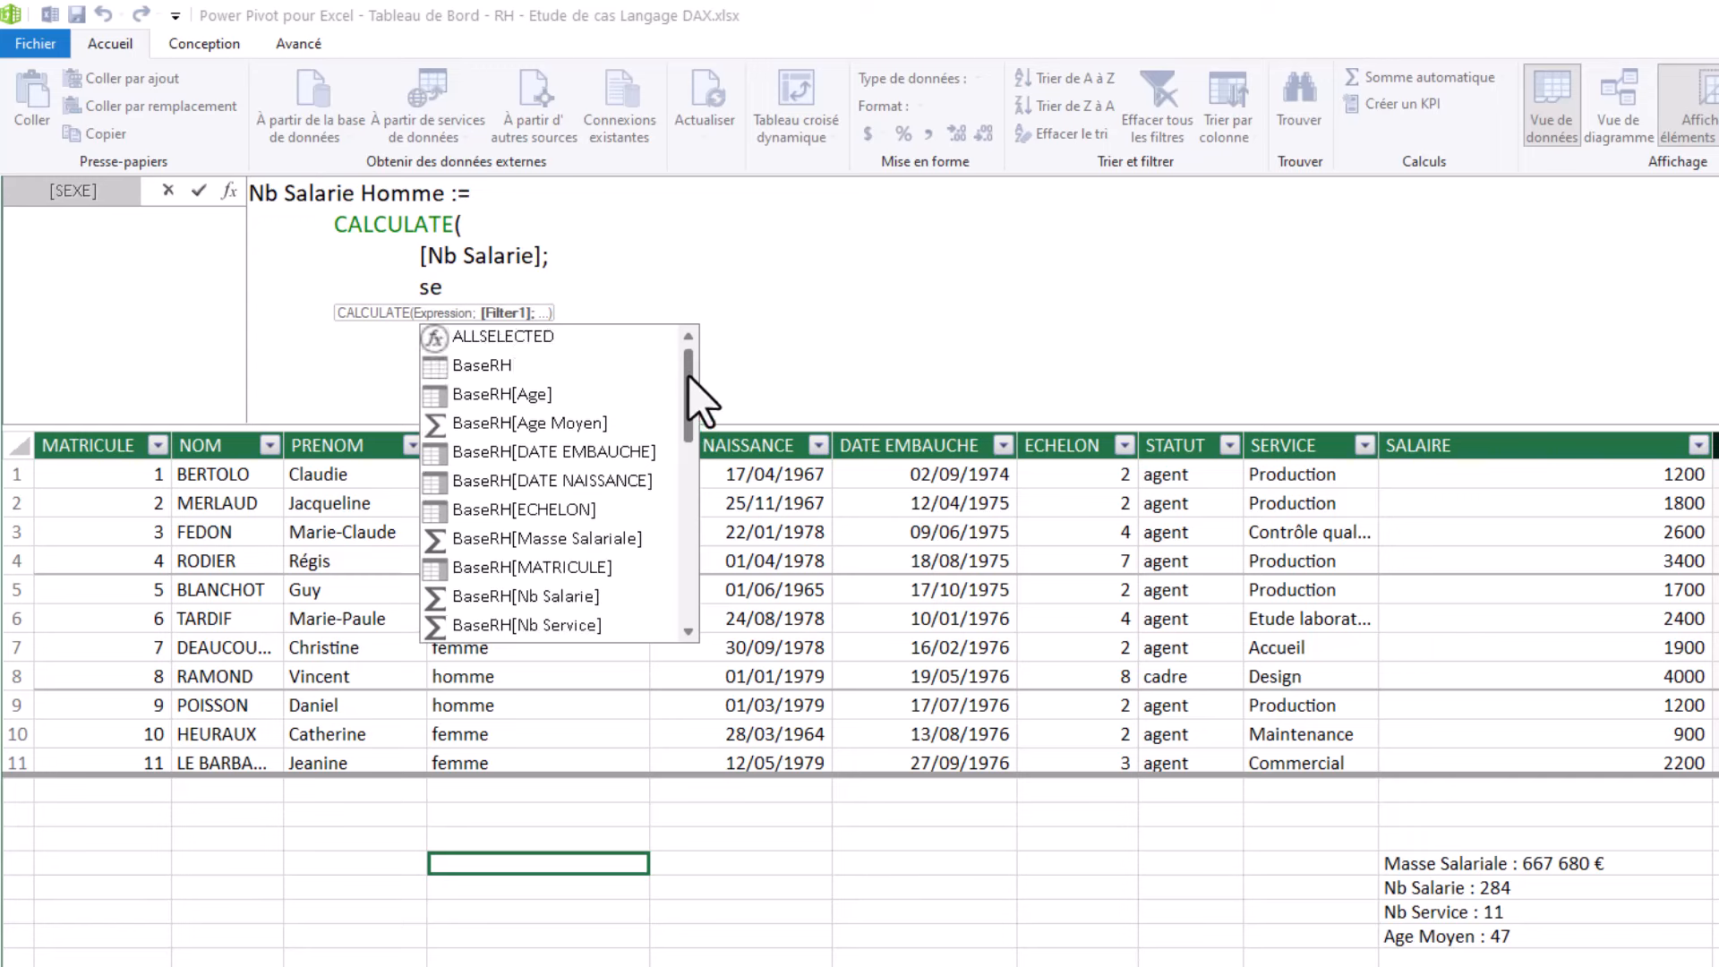
scroll(690, 421, down, 3)
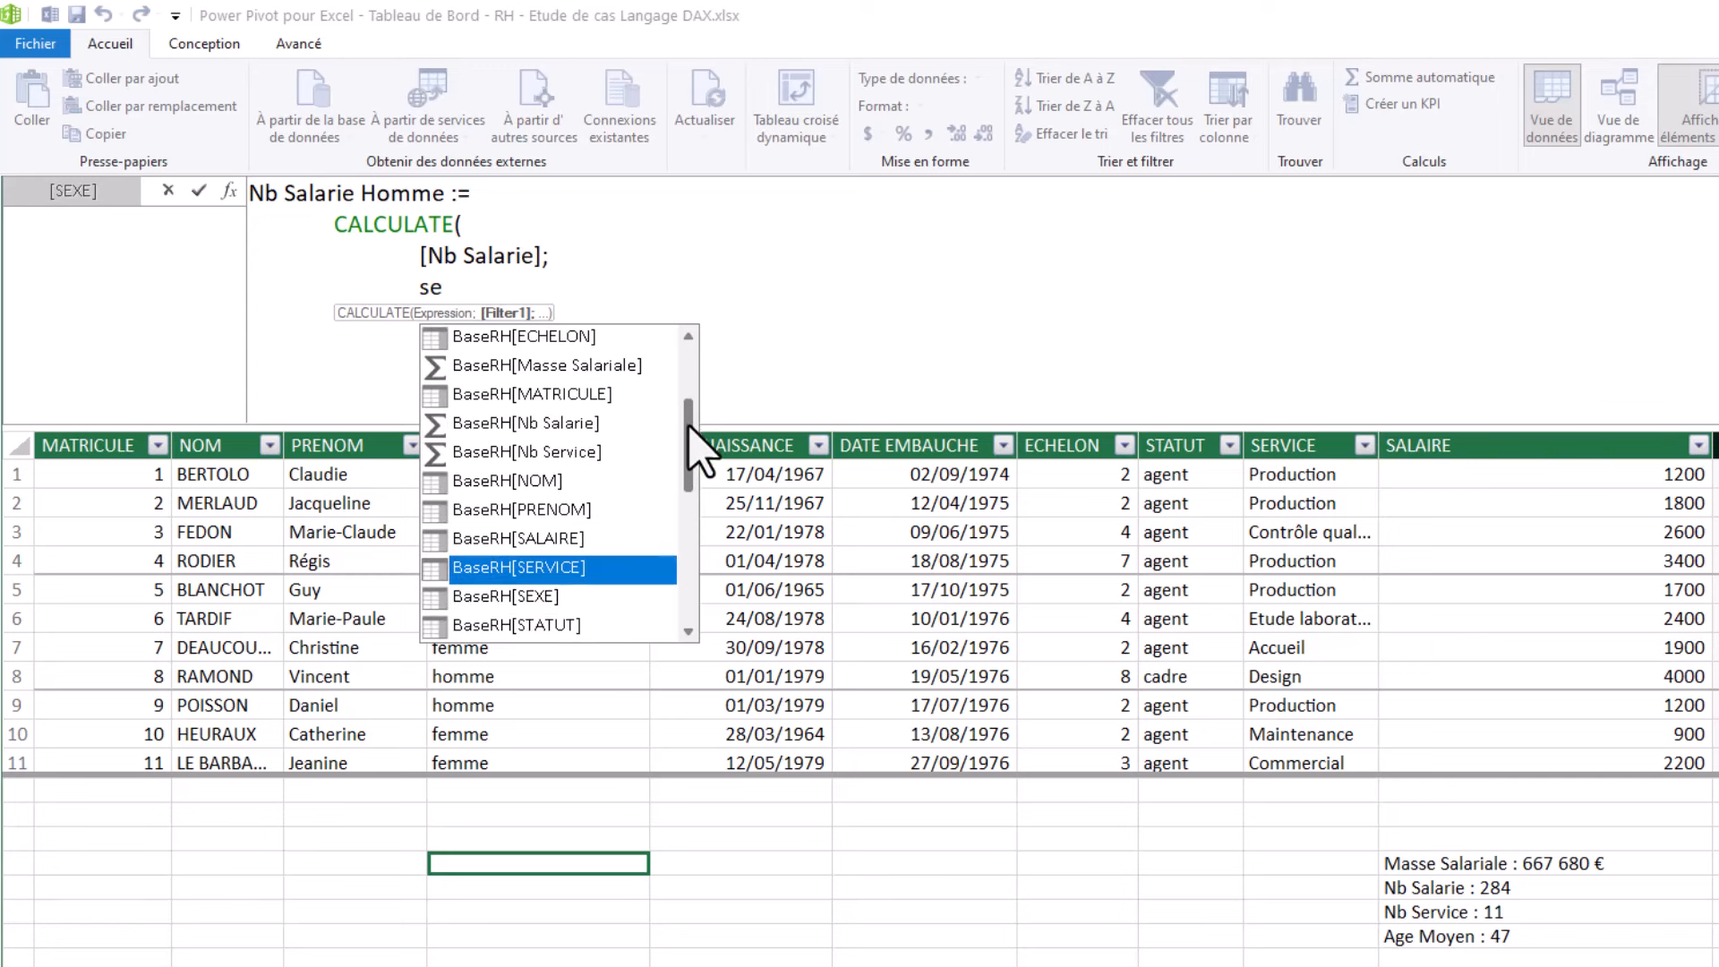
double_click(542, 596)
text(=)
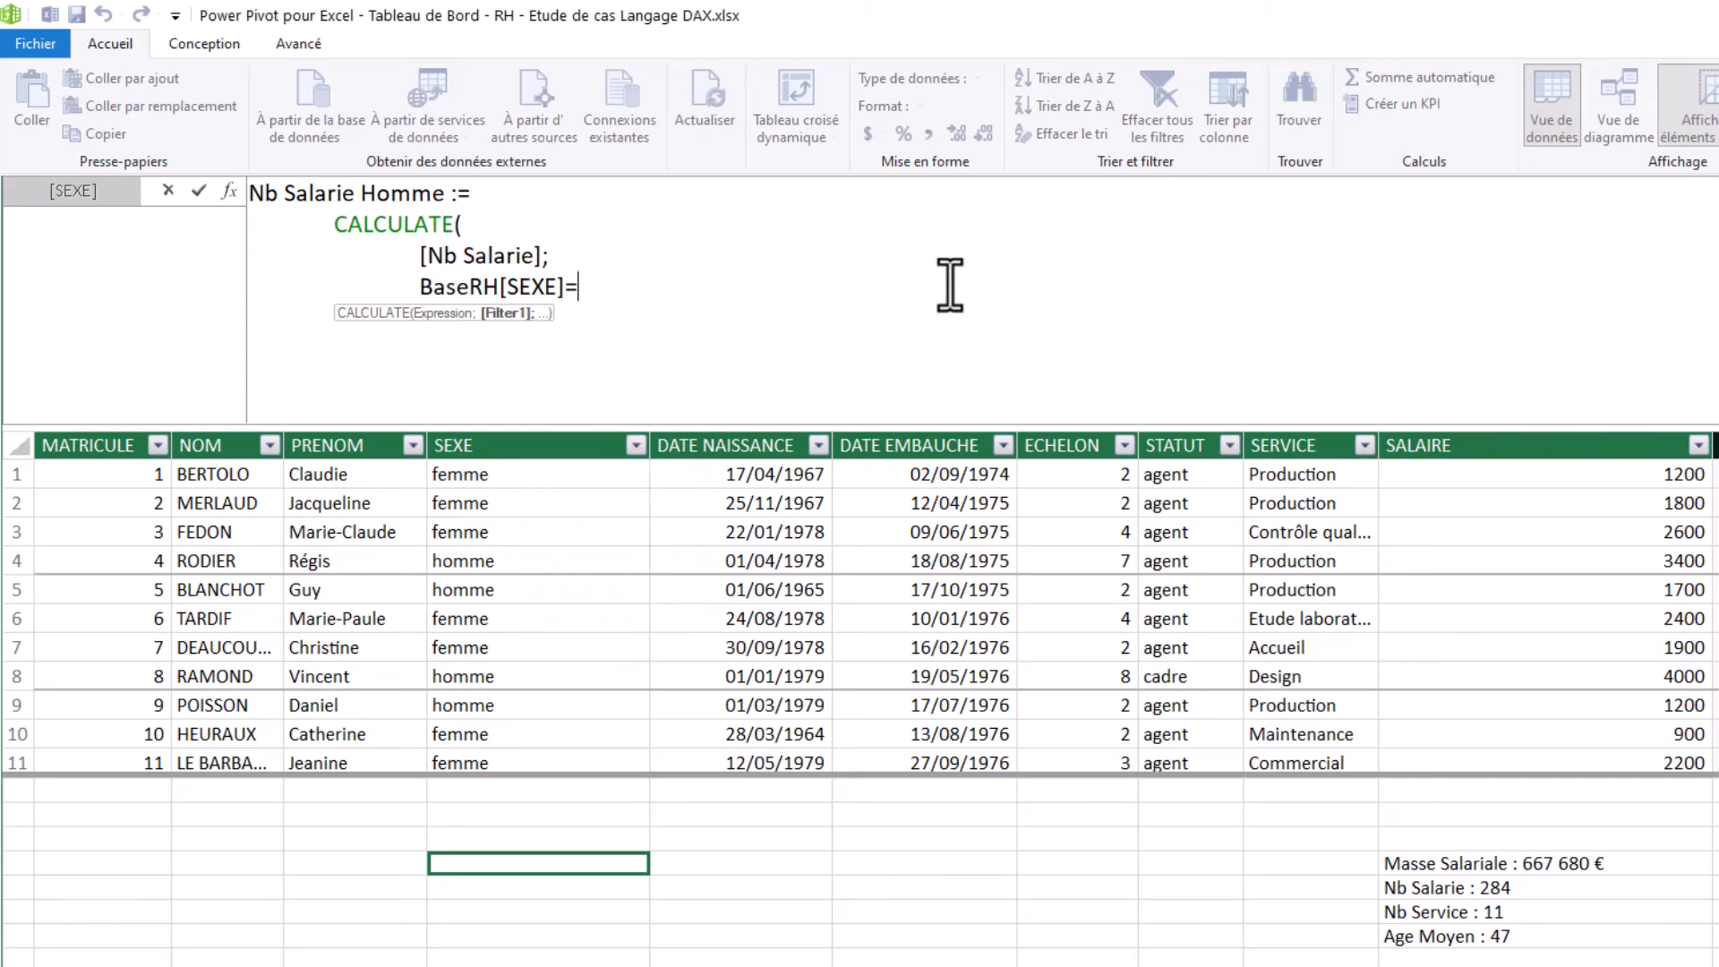
text("Homme")
key(shift+Return)
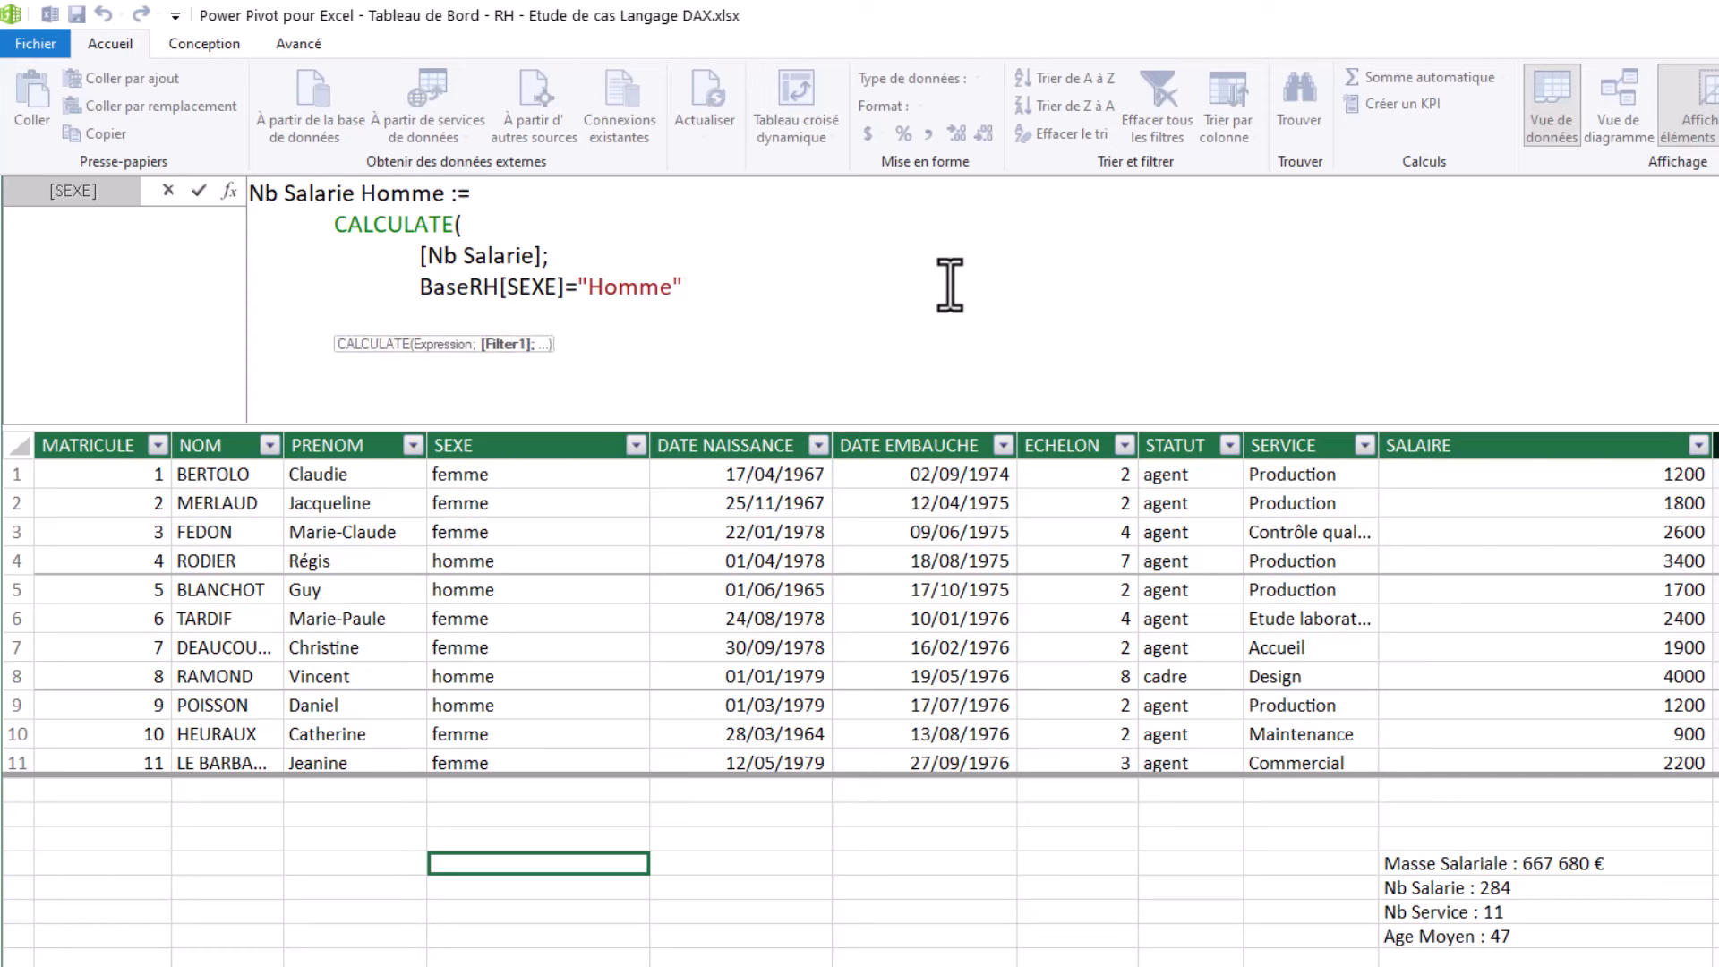
text())
key(Return)
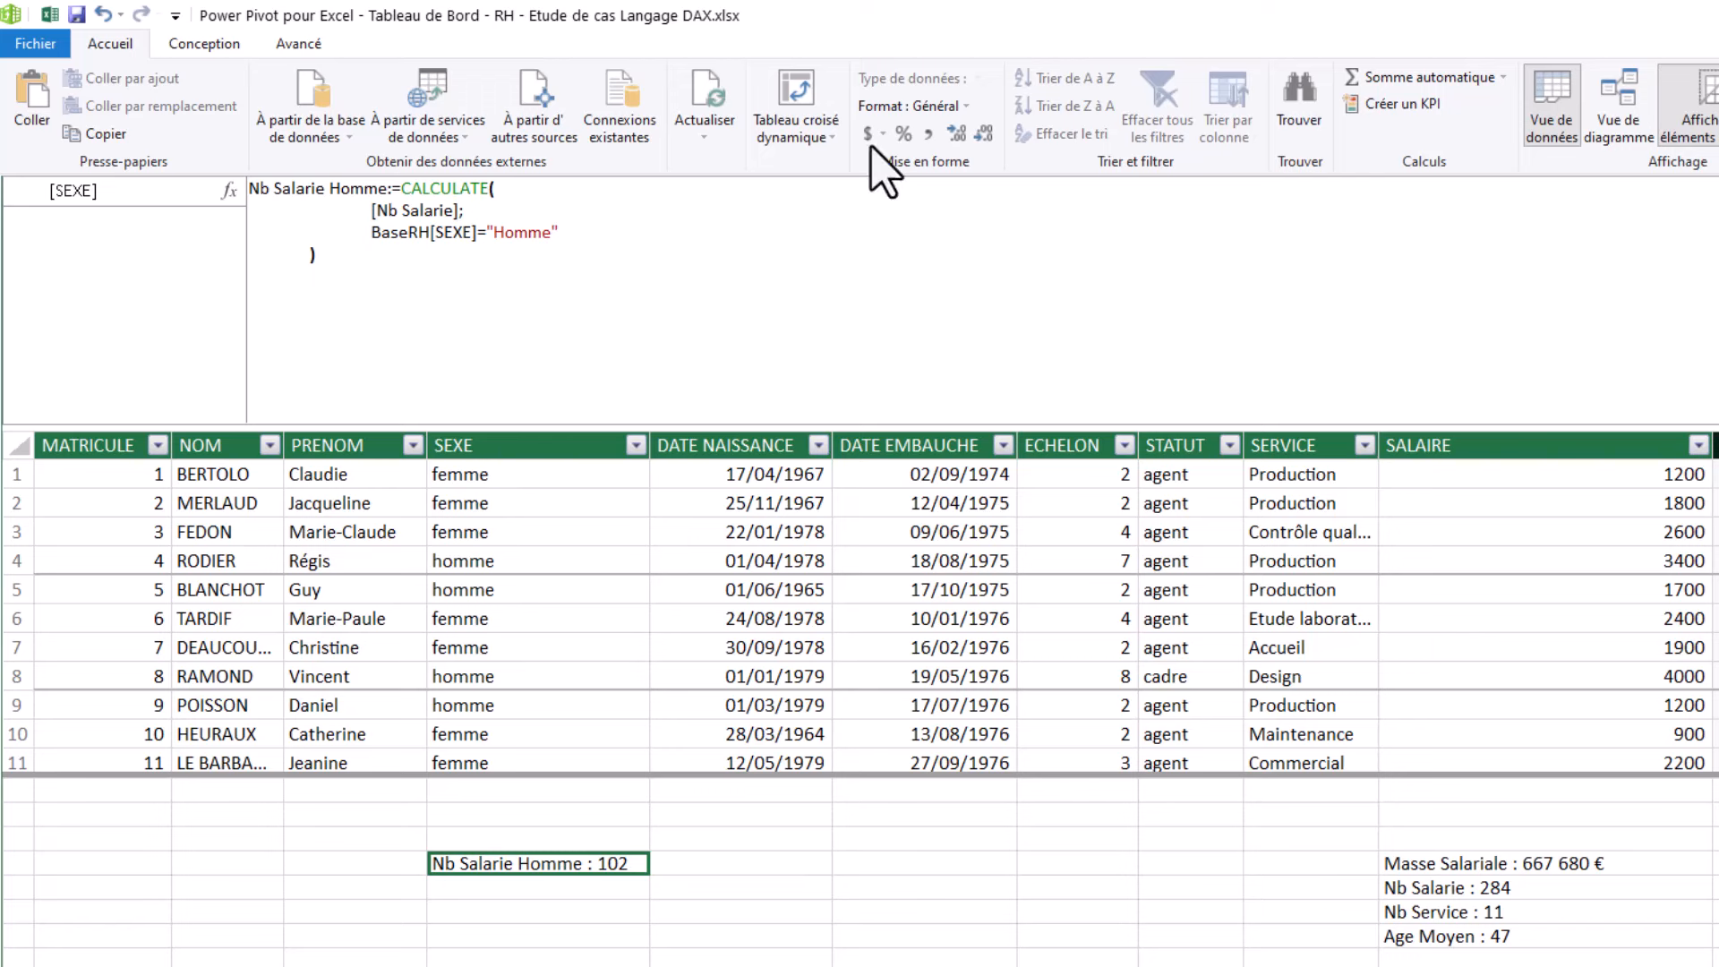
click(958, 106)
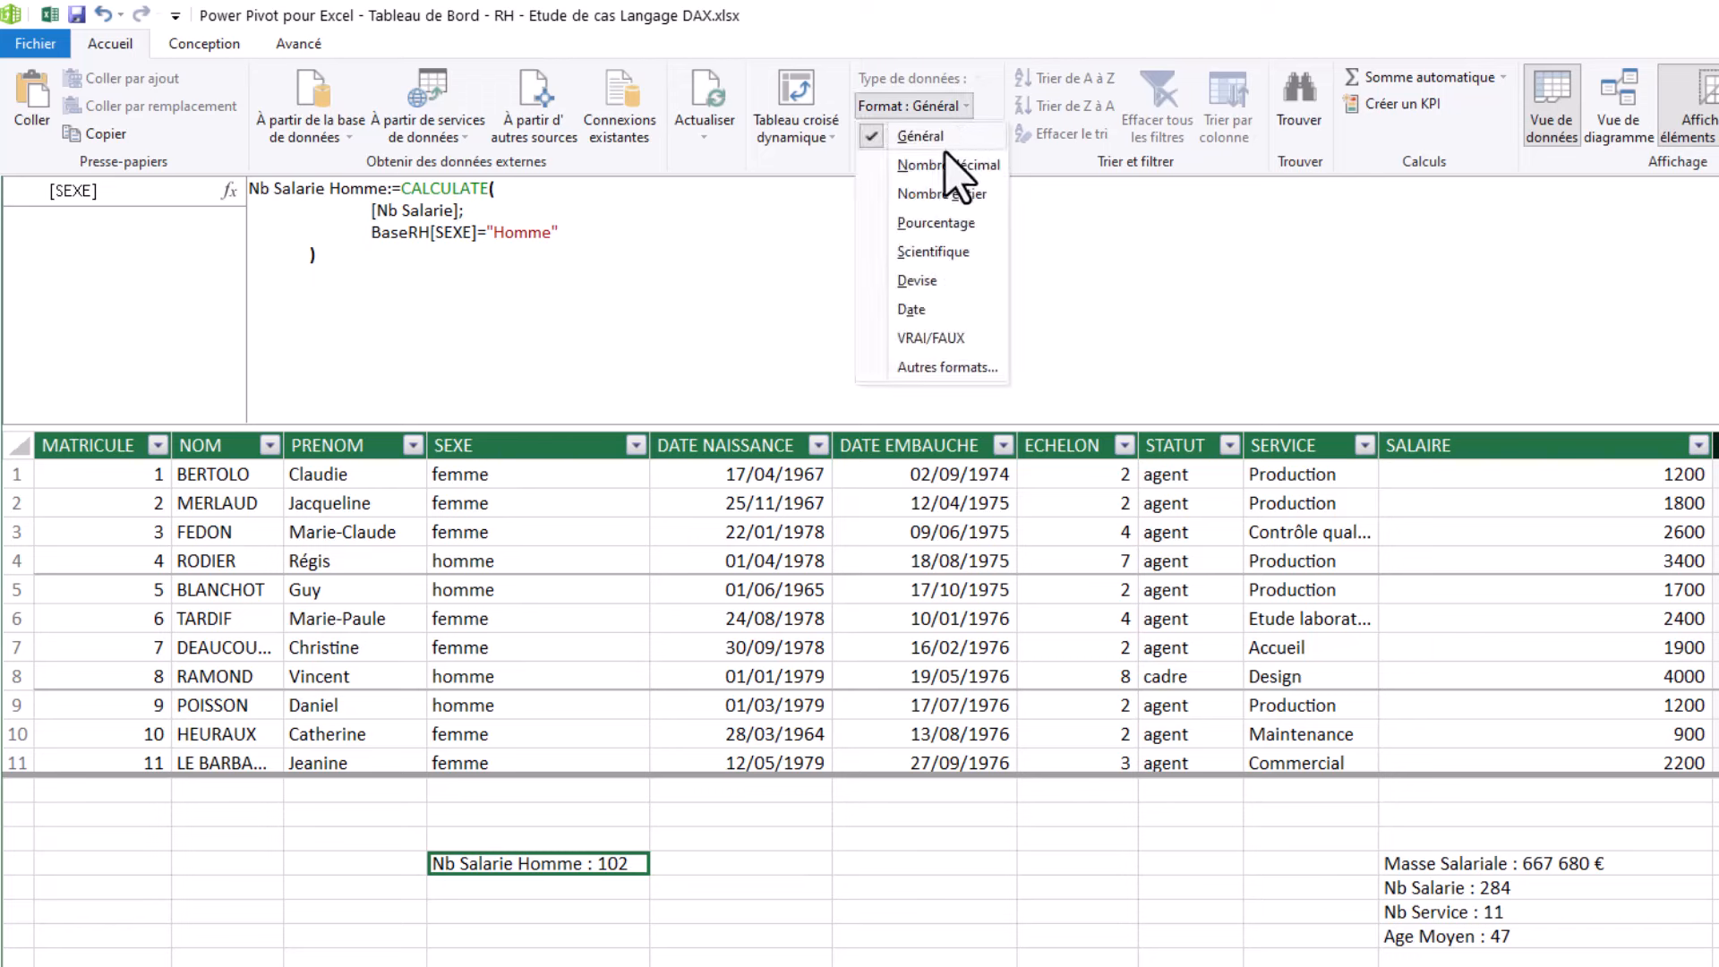
click(943, 196)
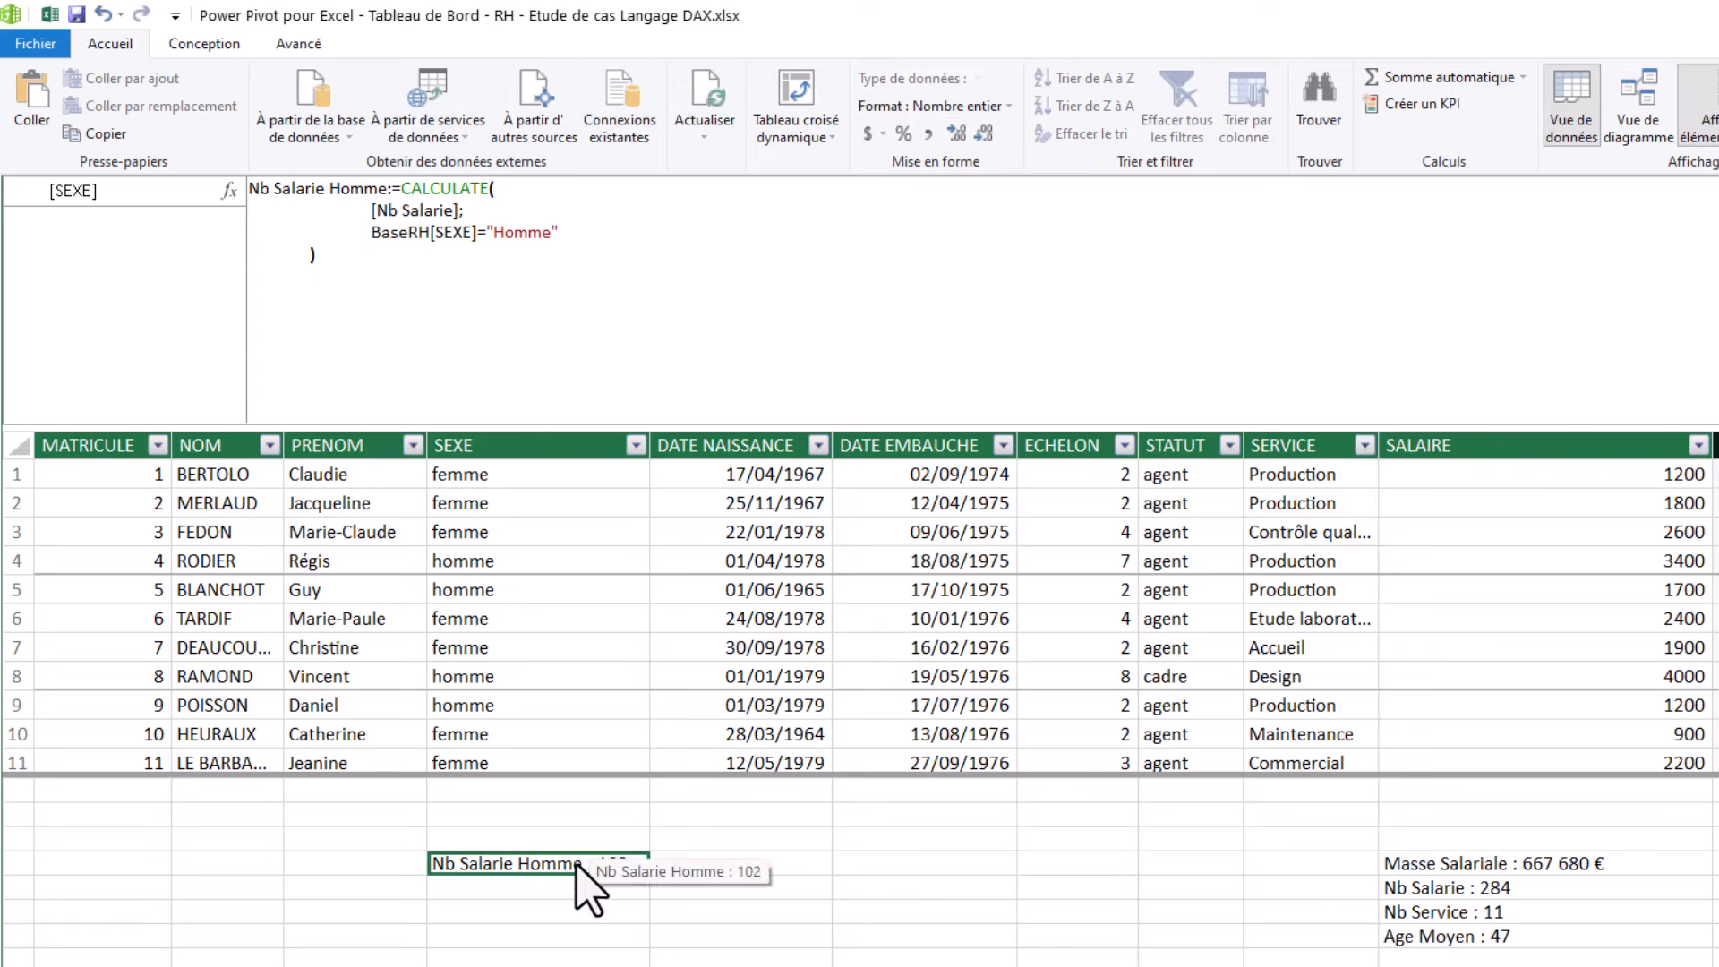
Step: Copy the whole Nb Salarie Homme formula into the empty calculation cell directly below it
drag(324, 255, 208, 179)
key(ctrl+c)
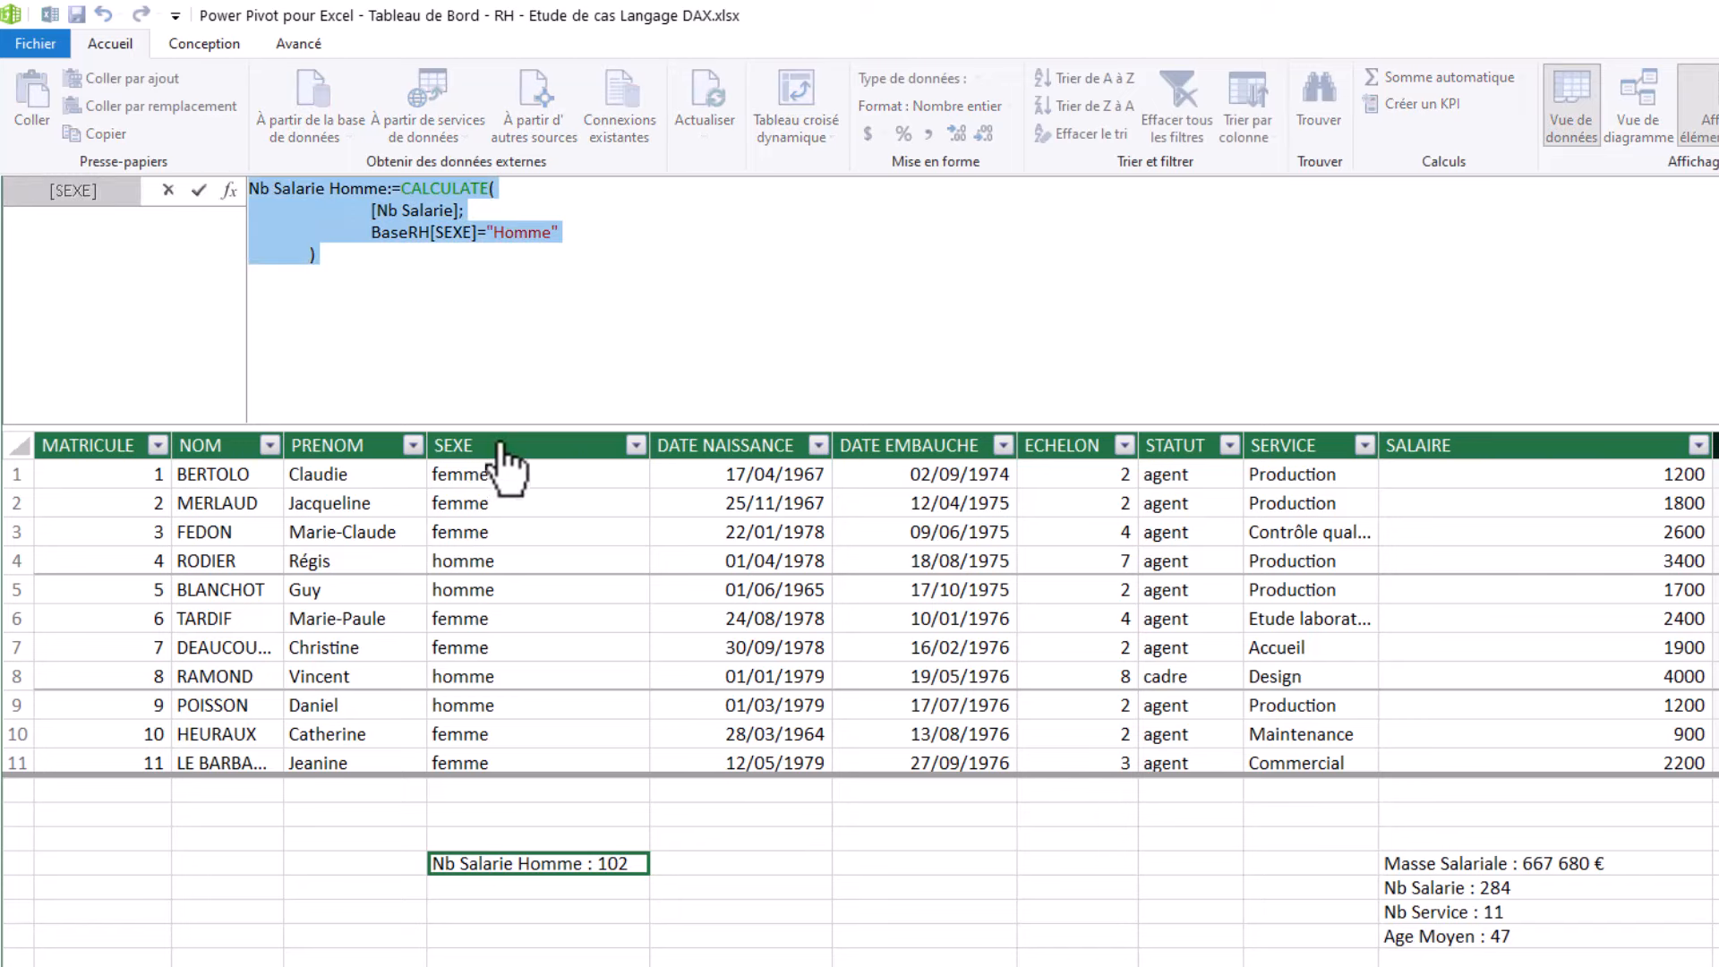
click(501, 890)
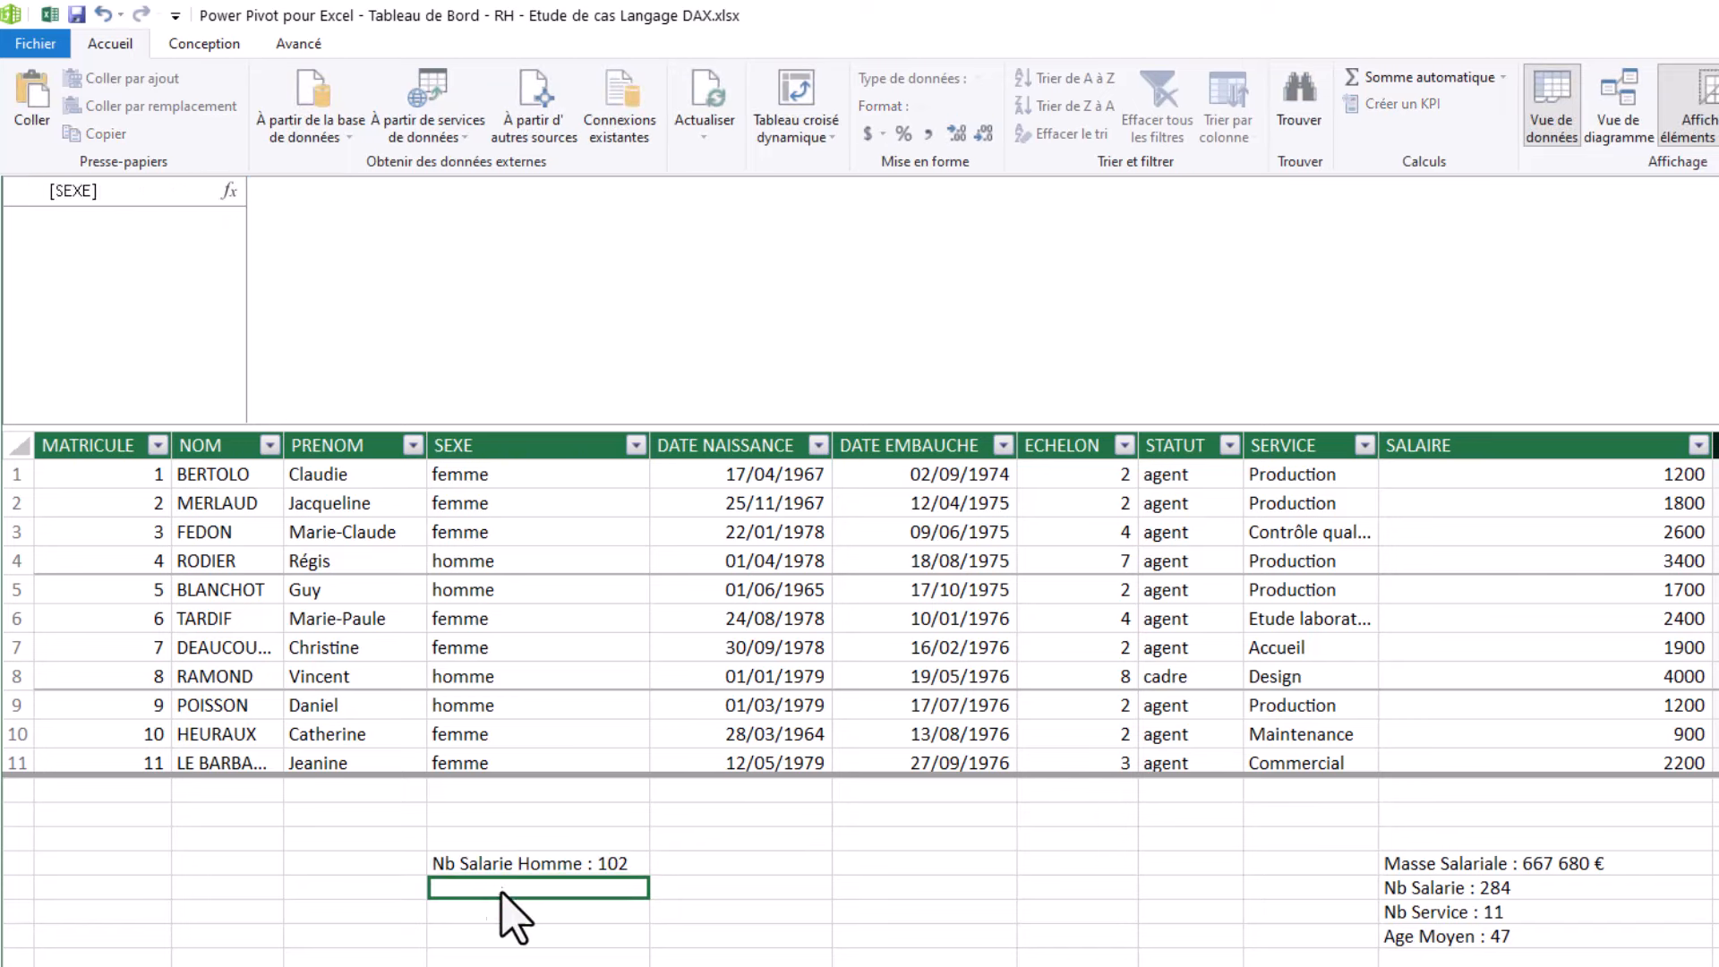
click(309, 208)
key(ctrl+v)
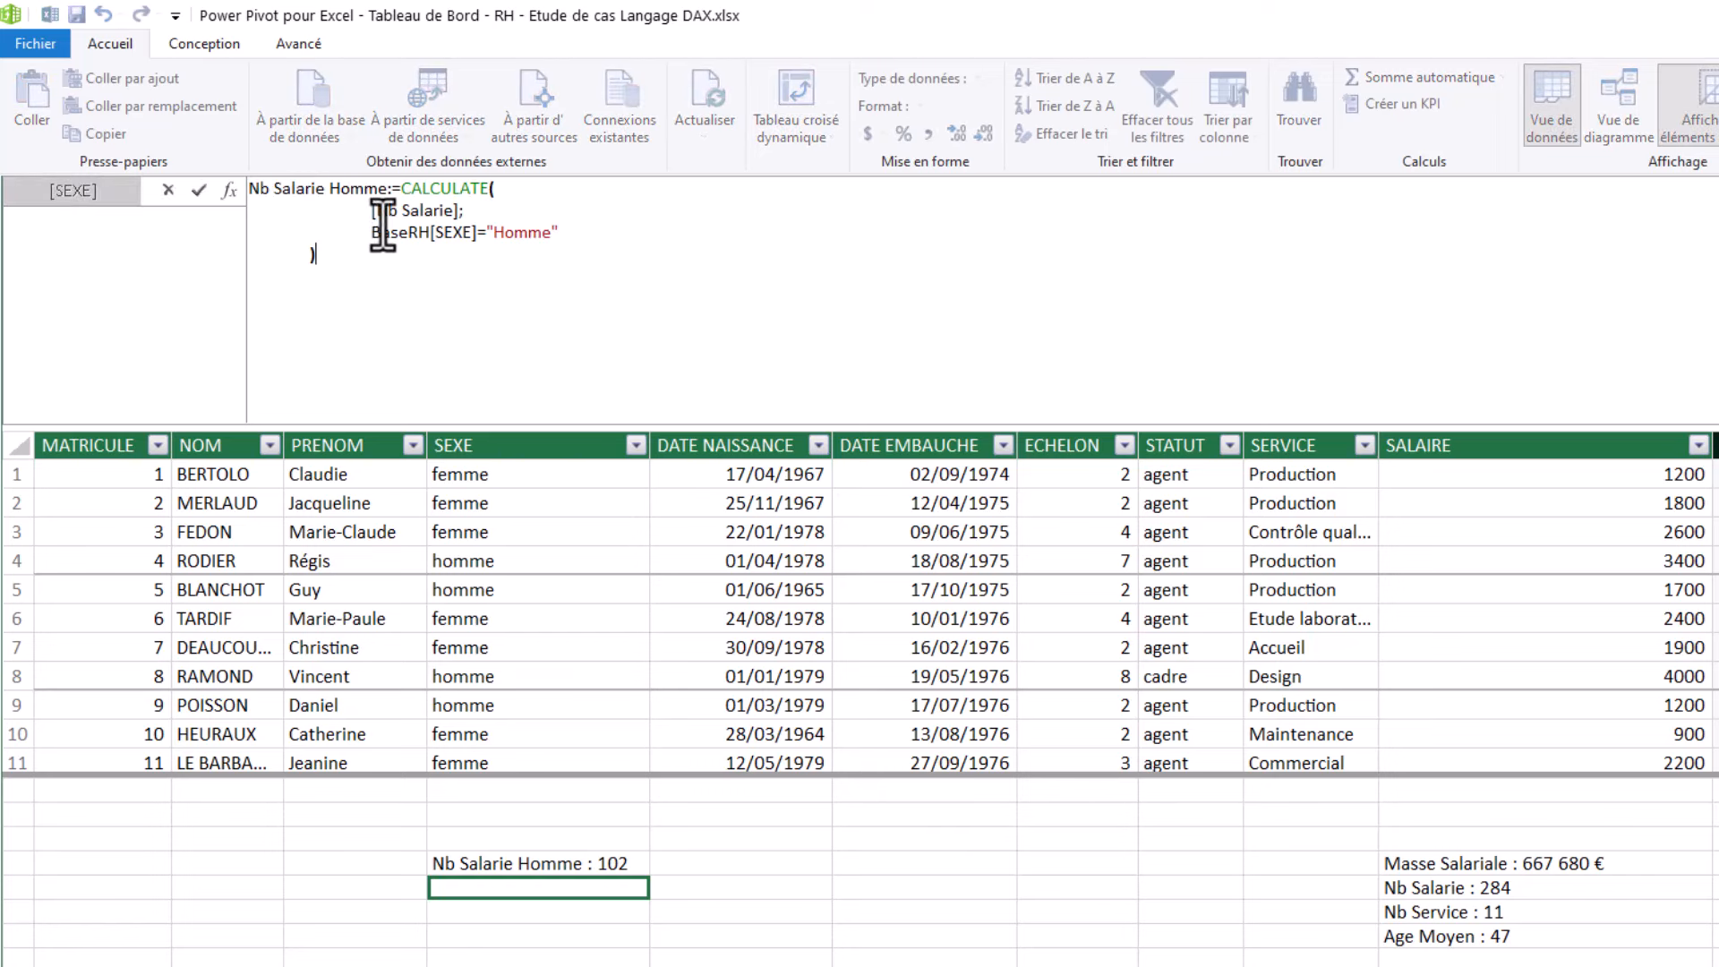
Step: Turn the copied formula into Nb Salarie Femme with the filter BaseRH[SEXE]="Femme" and format it as Nombre entier
scroll(395, 237, up, 3)
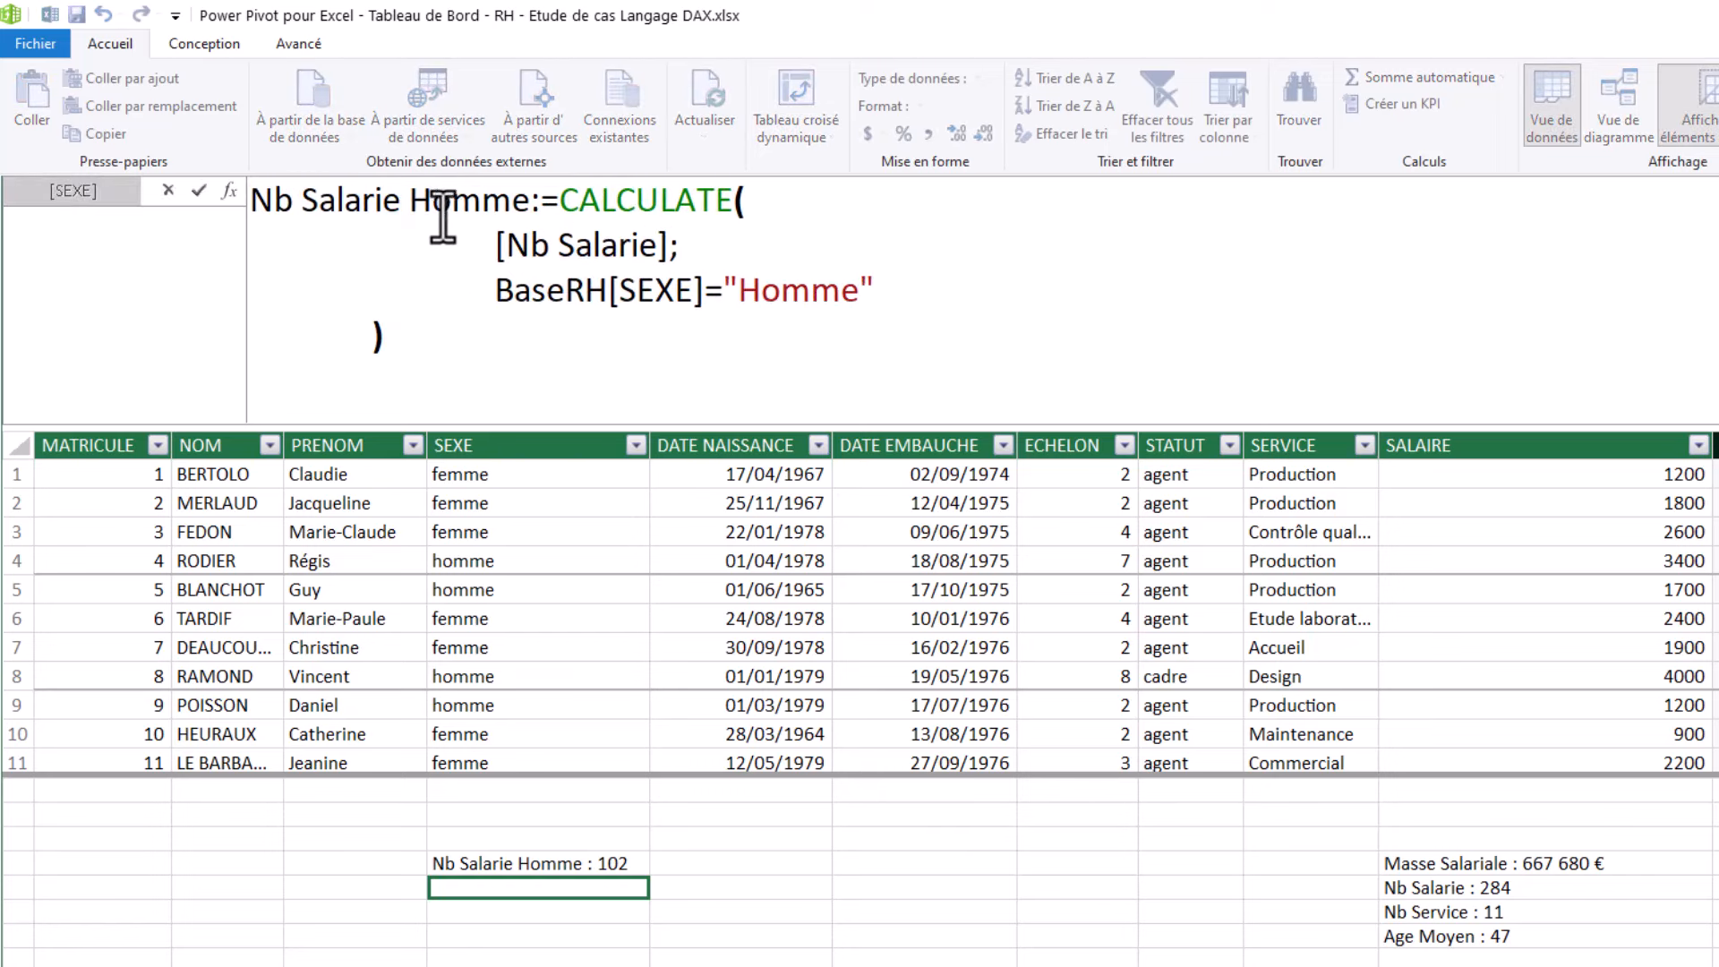
drag(531, 199, 414, 204)
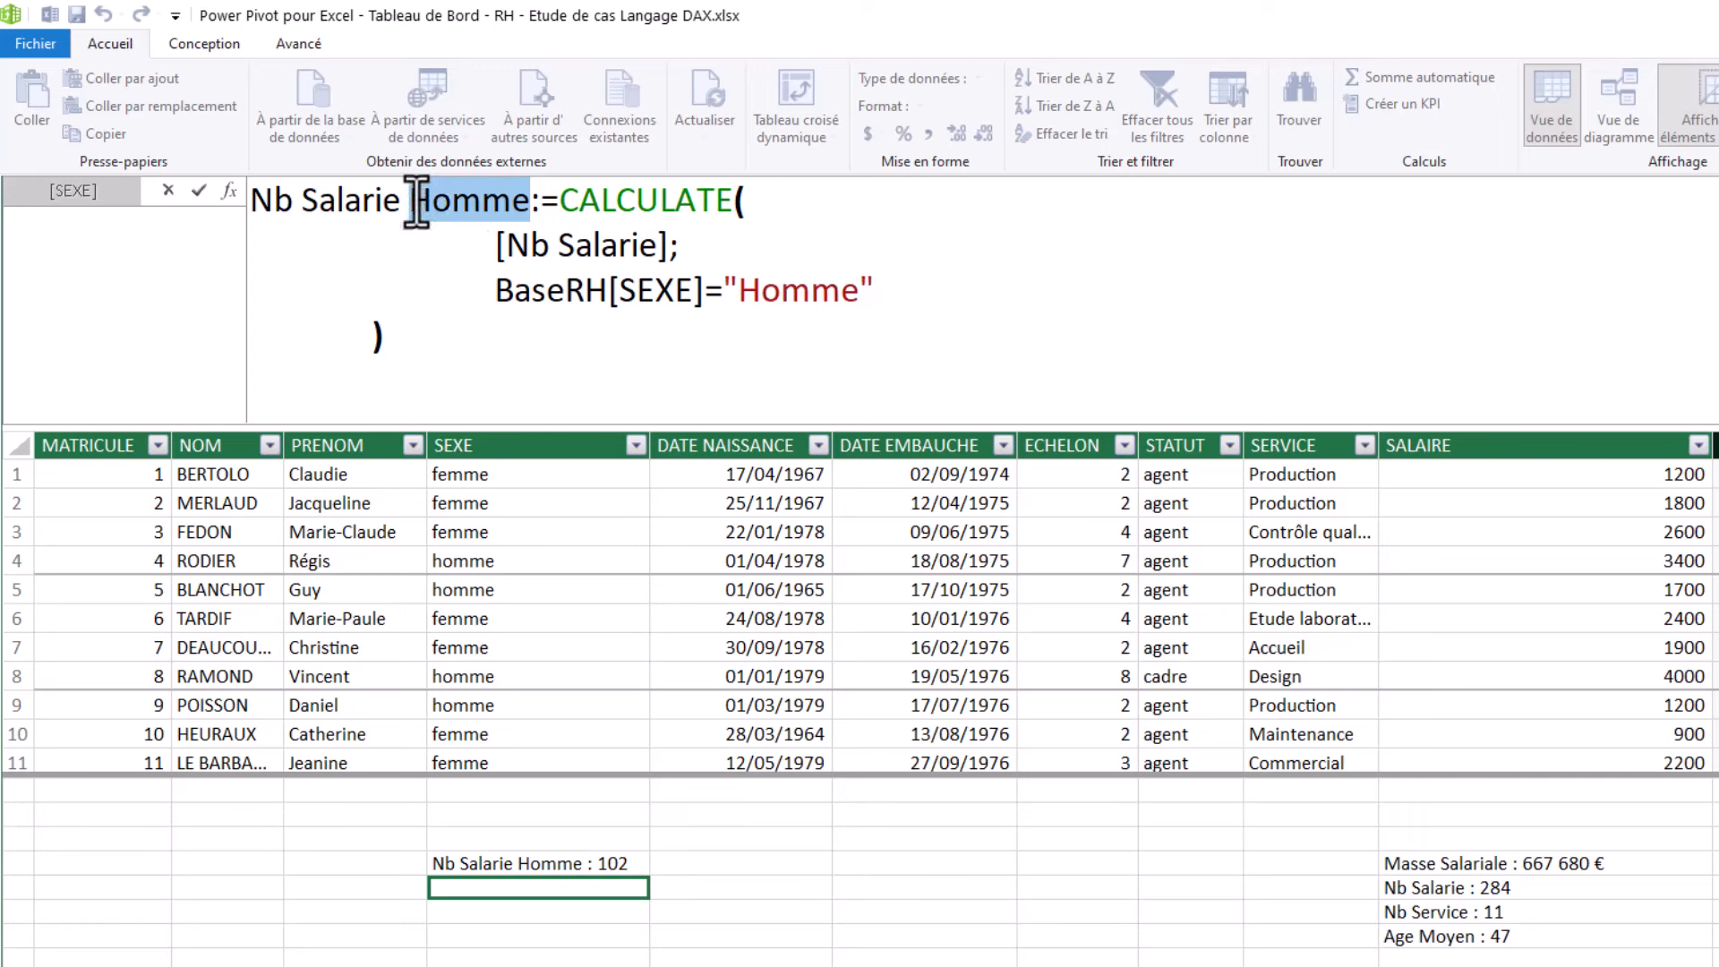
text(Femme)
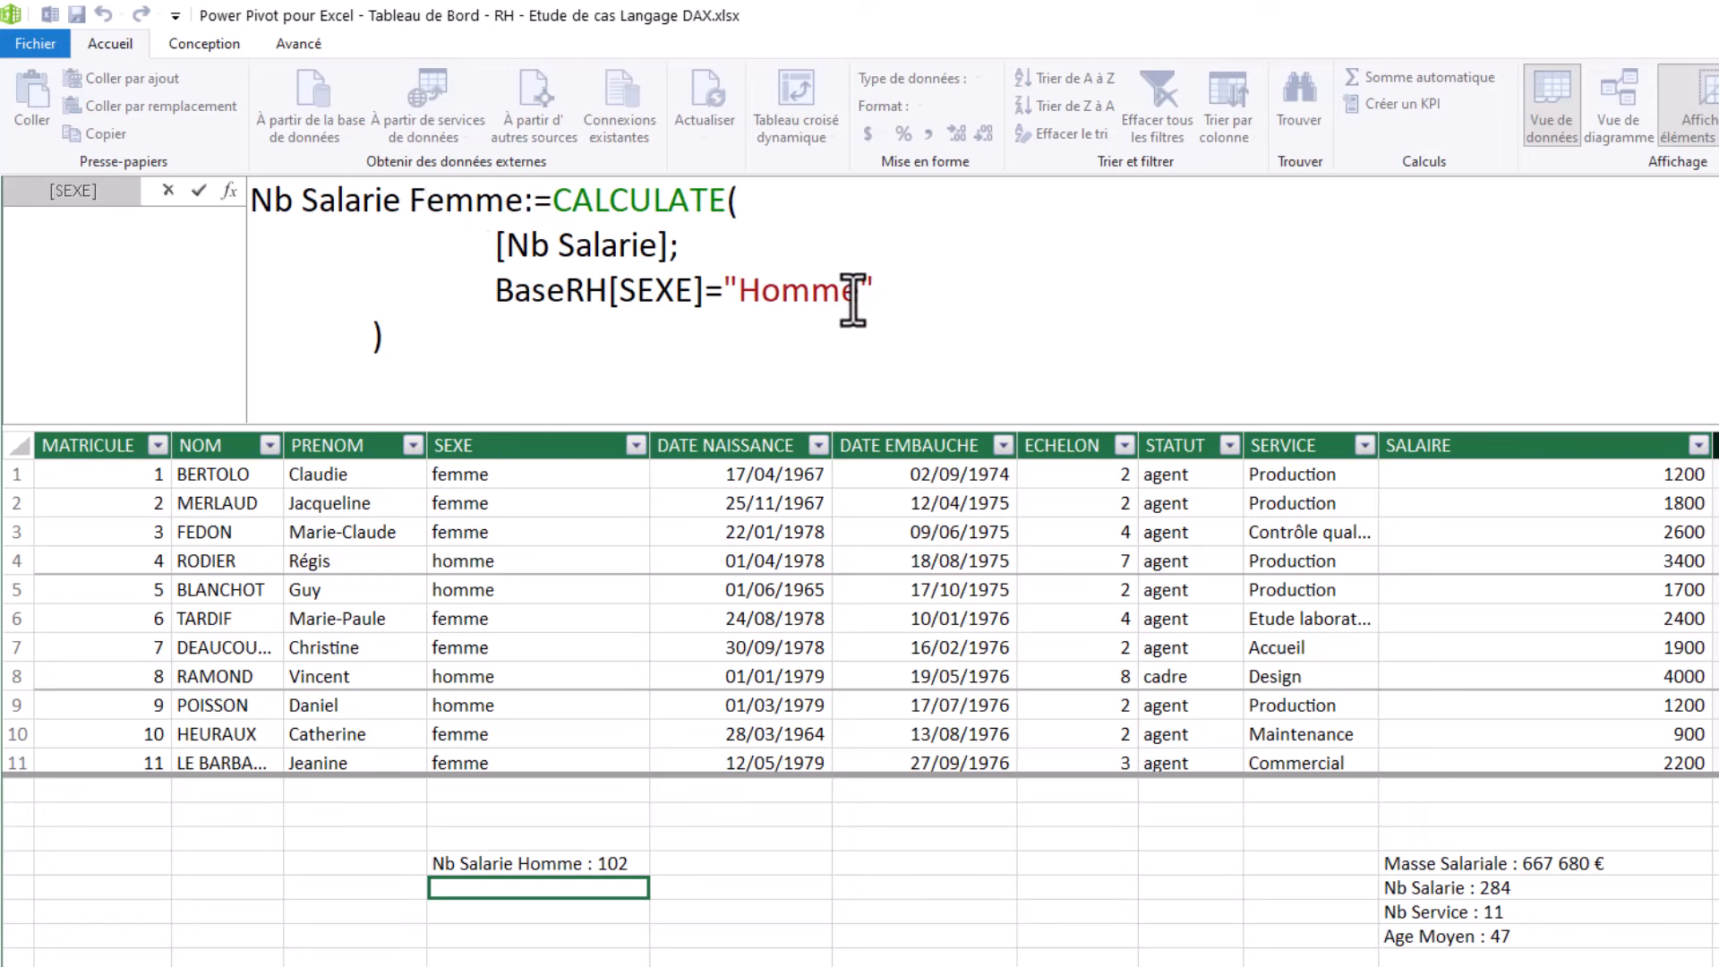
drag(860, 295, 745, 298)
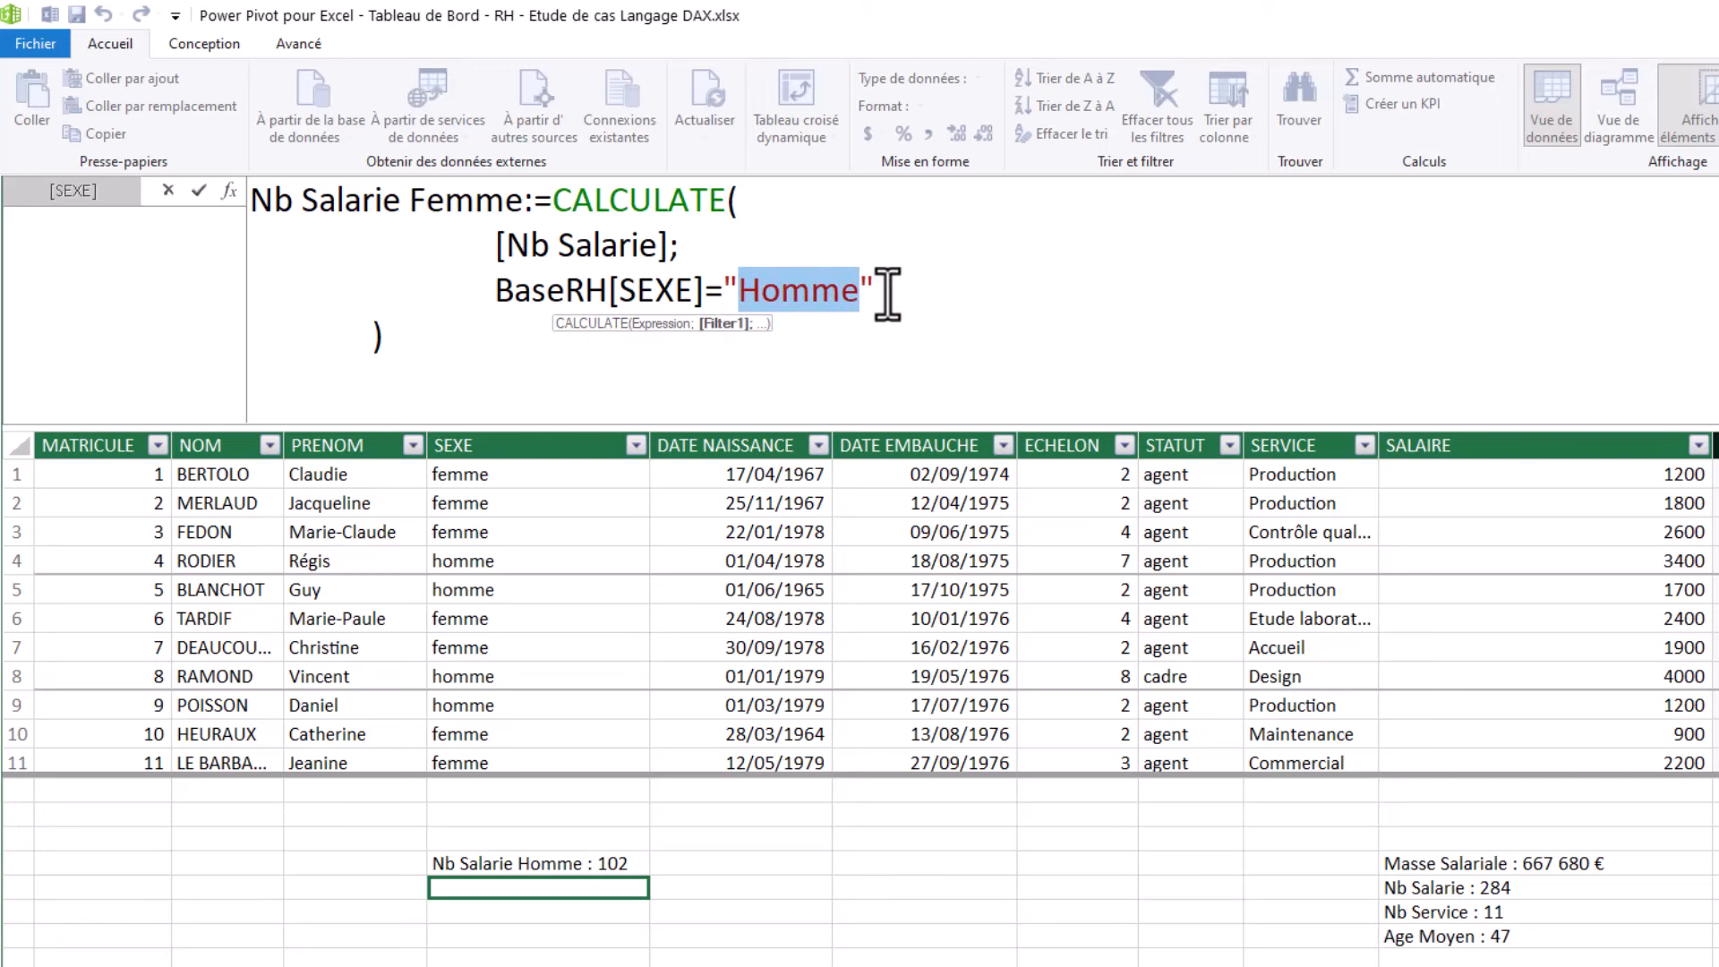
text(Fe)
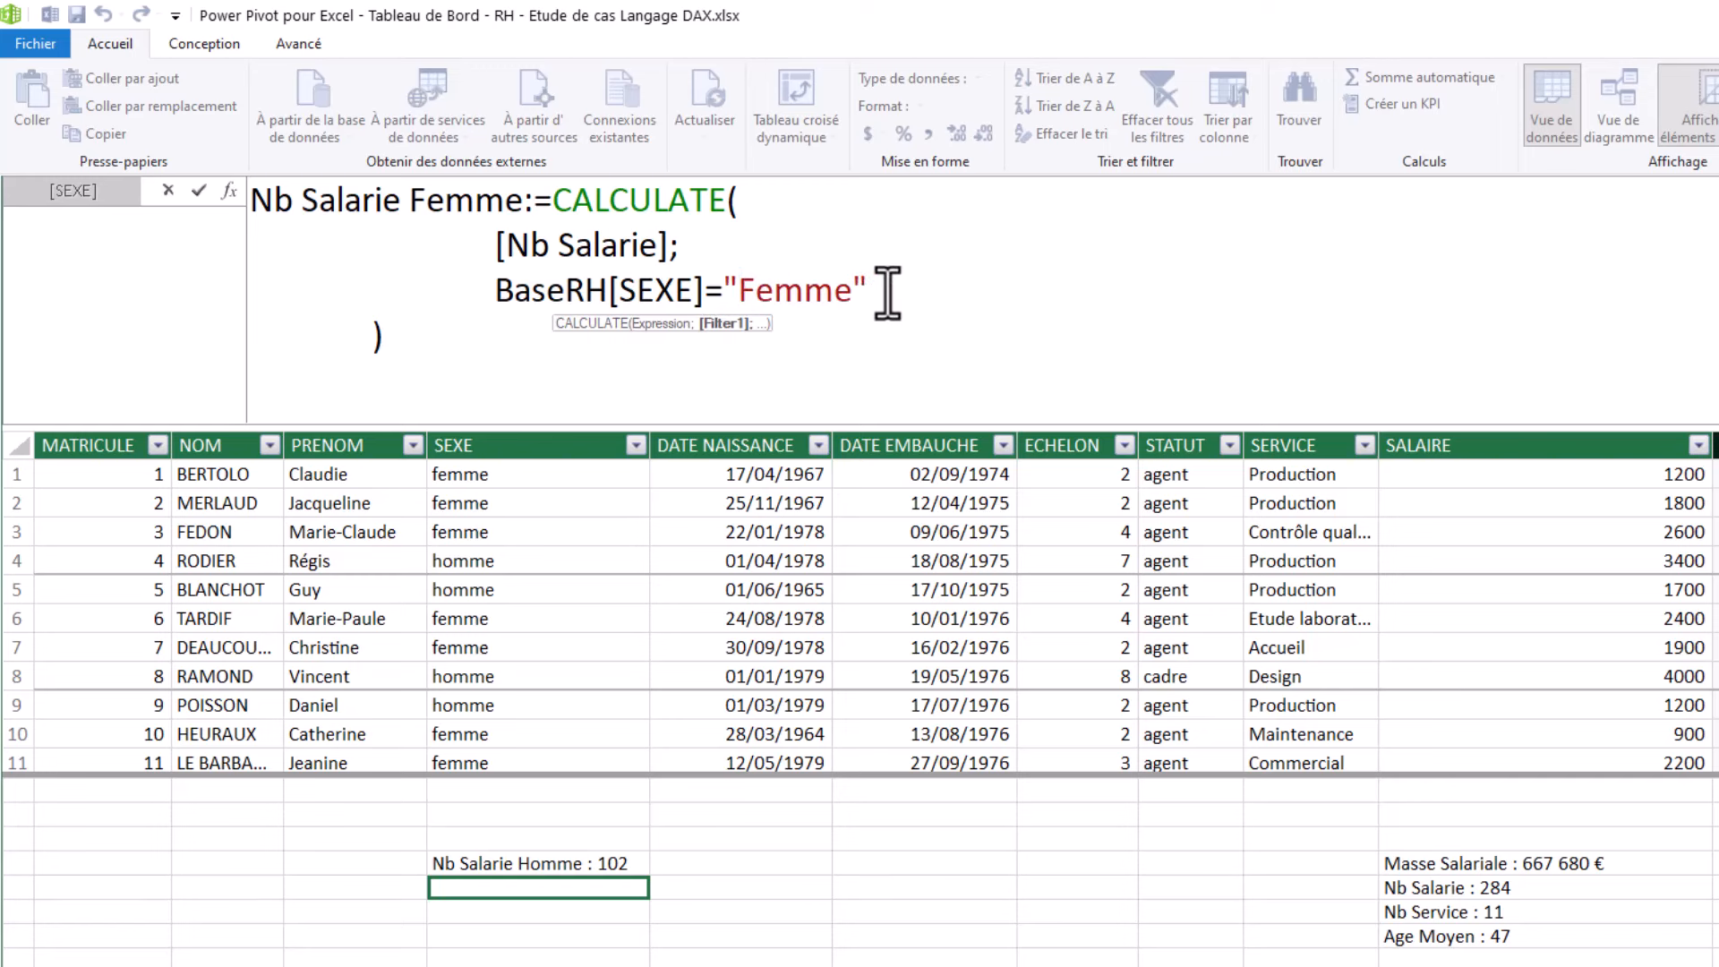
click(448, 338)
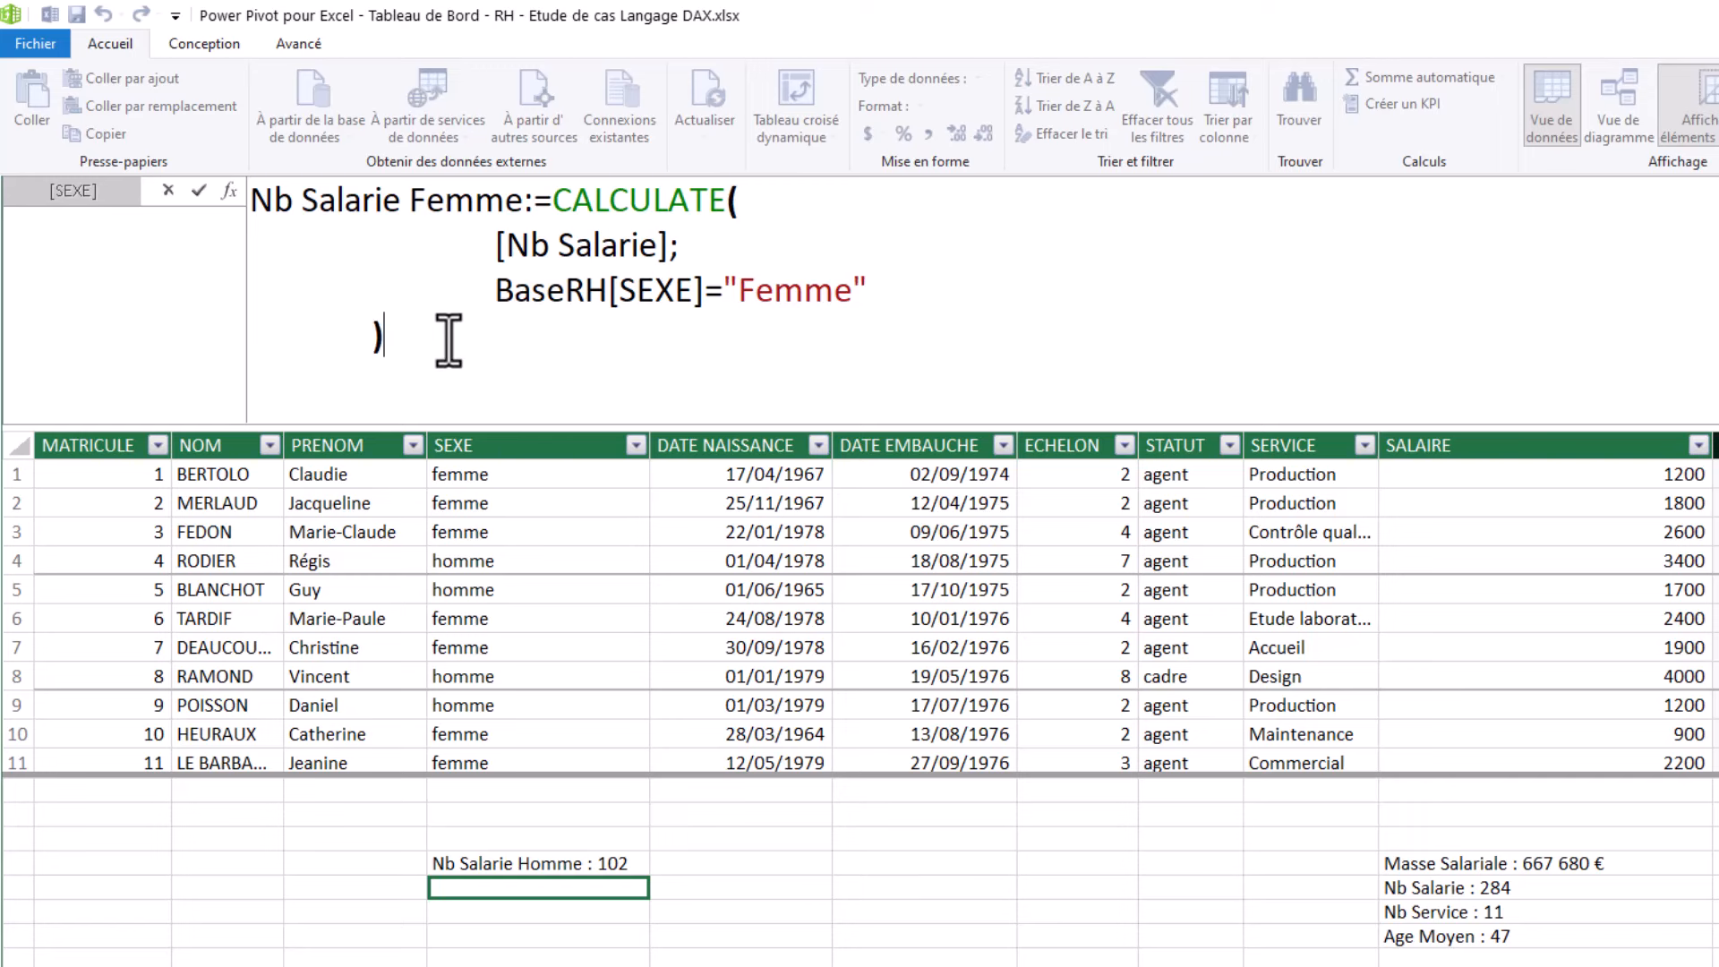
key(Return)
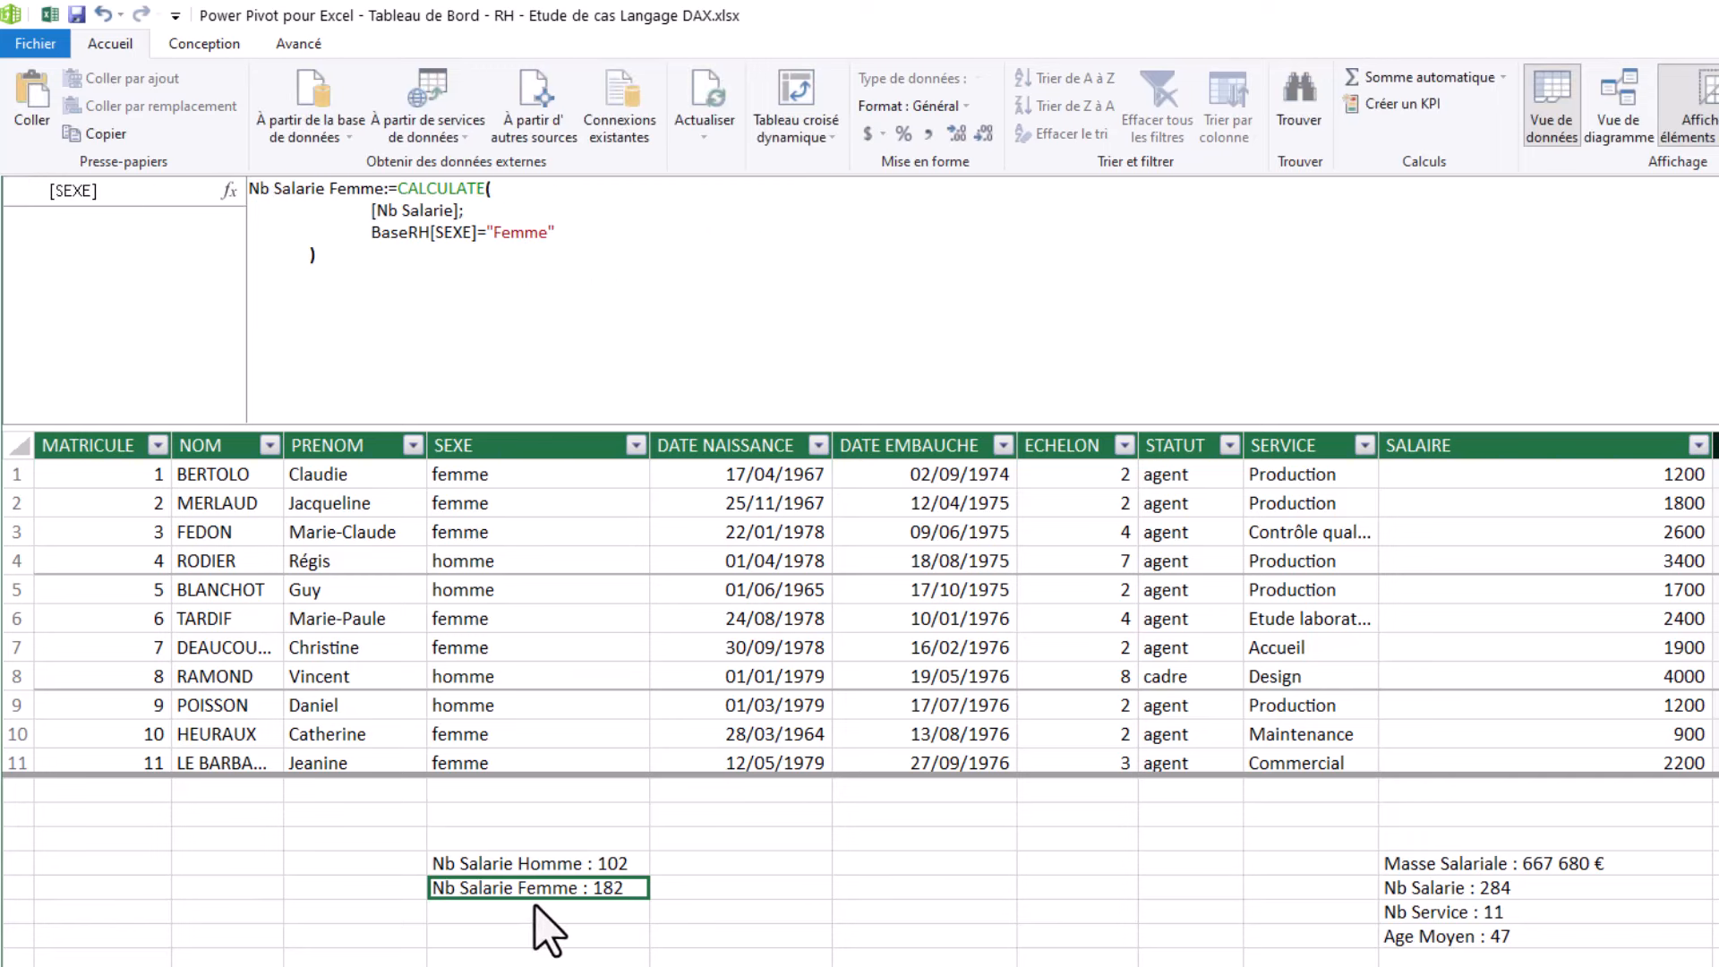
click(967, 107)
click(933, 196)
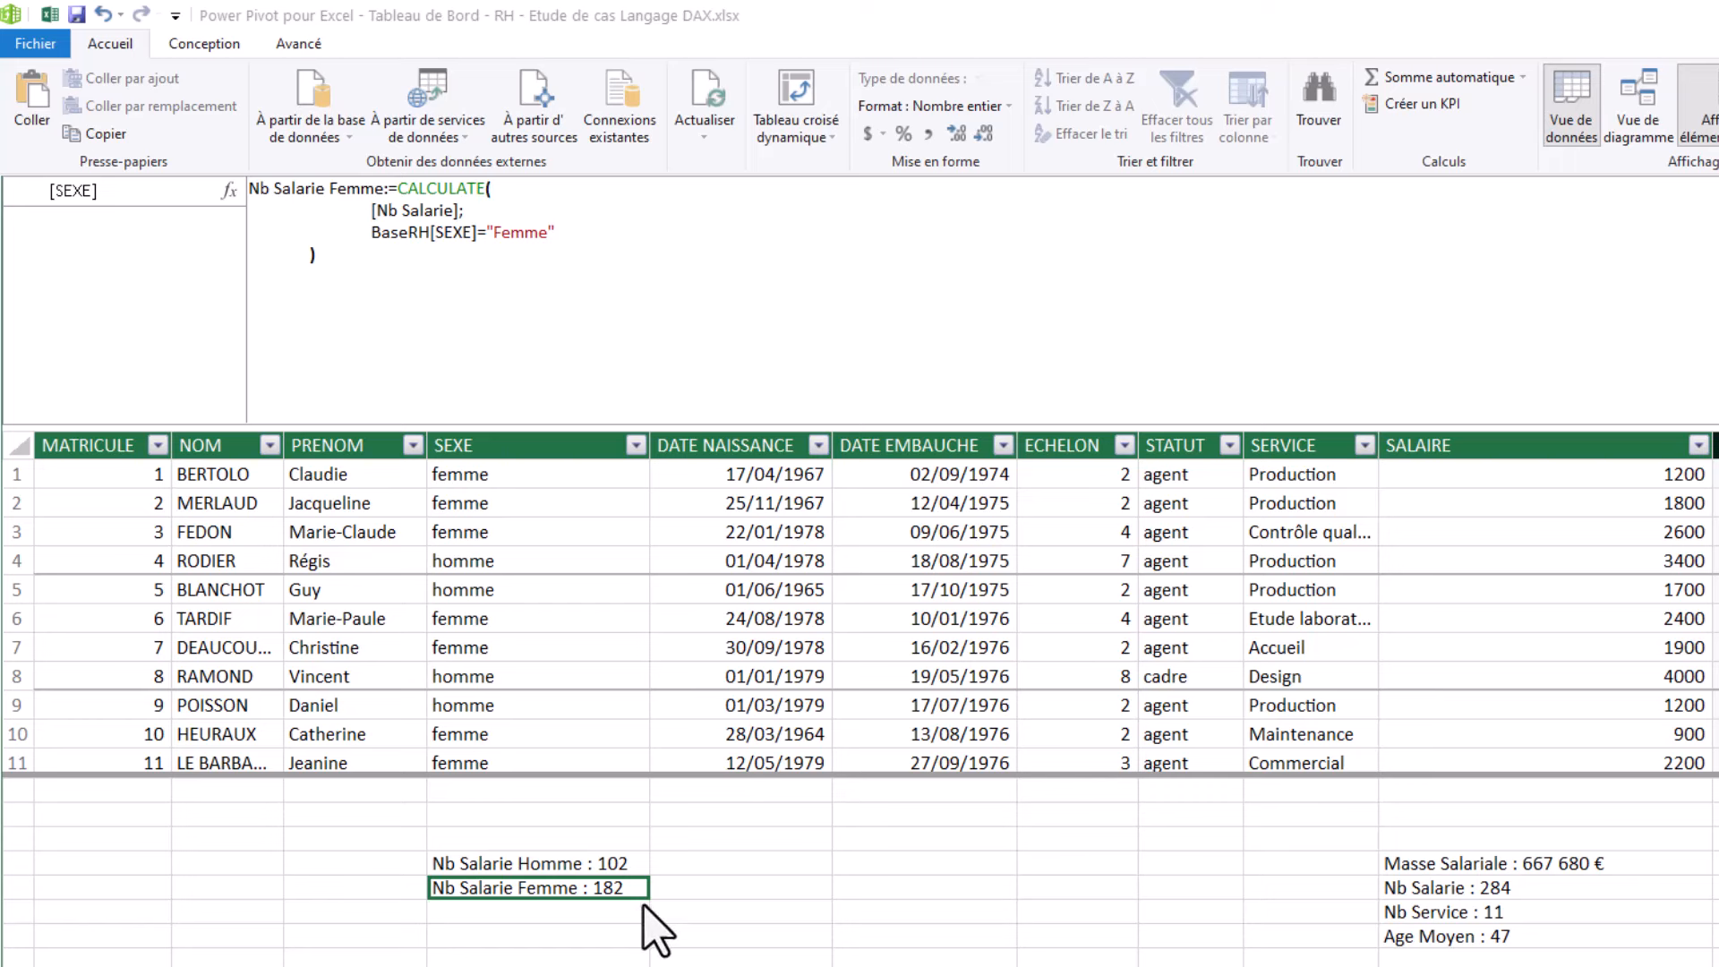
Step: Begin a measure named % Salarie Homme with the DIVIDE function on a second line, in the empty calculation cell below Nb Salarie Femme
click(538, 911)
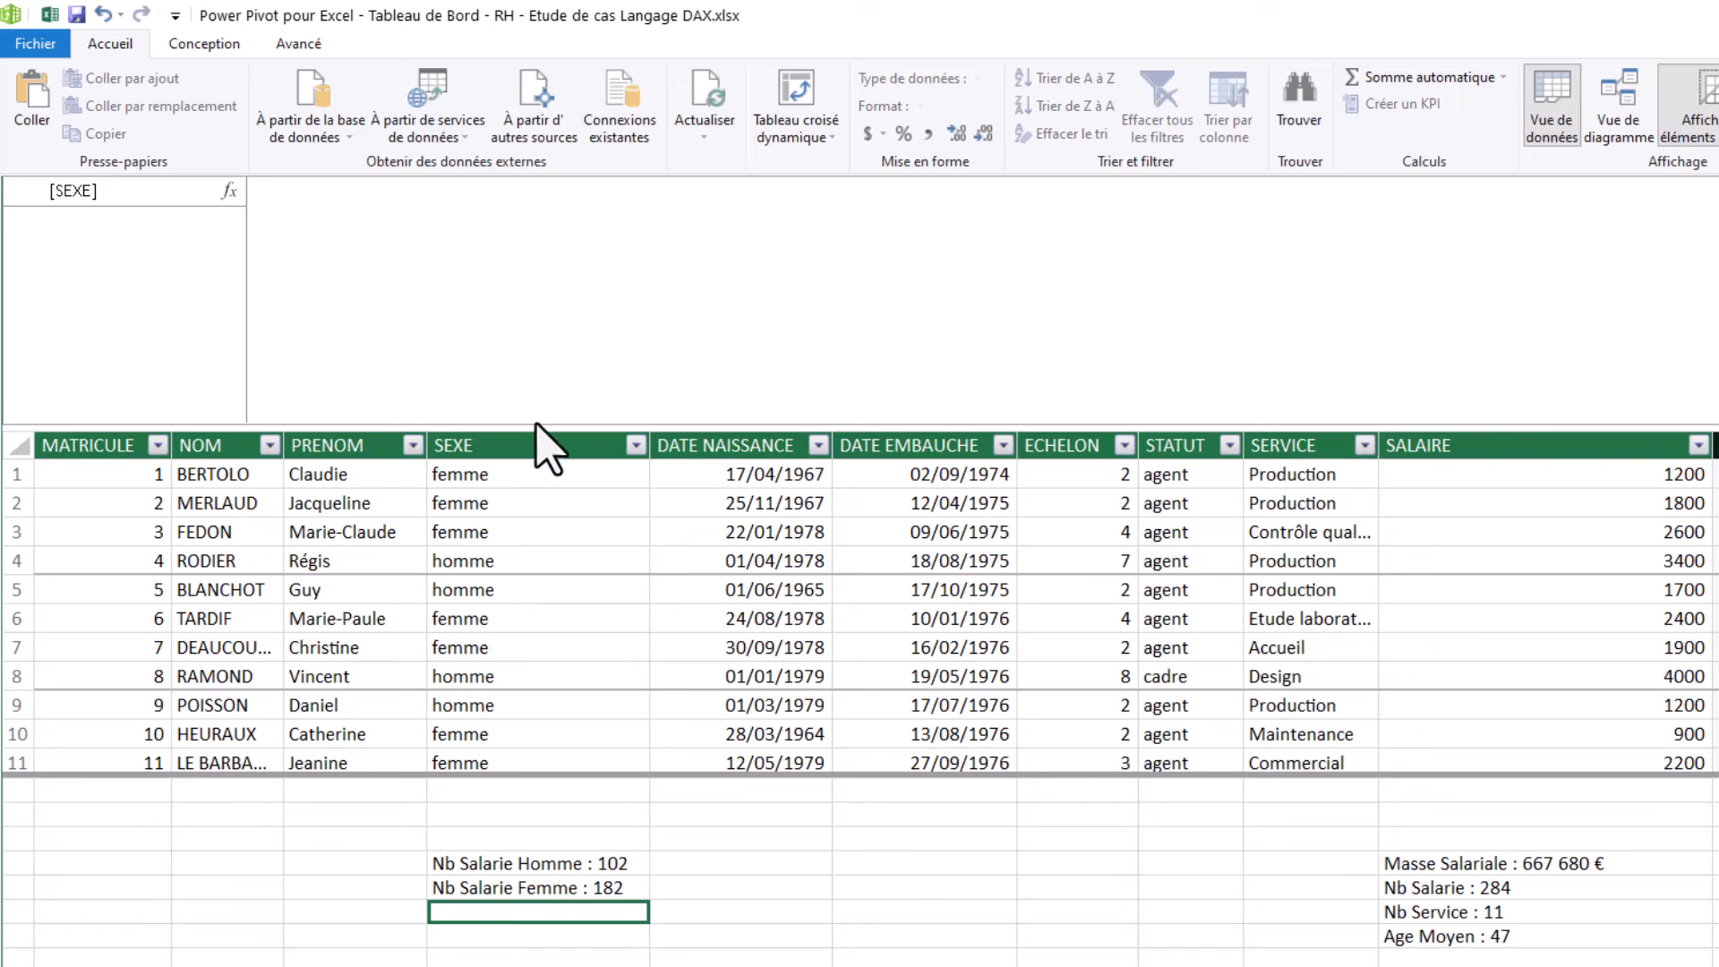
click(426, 238)
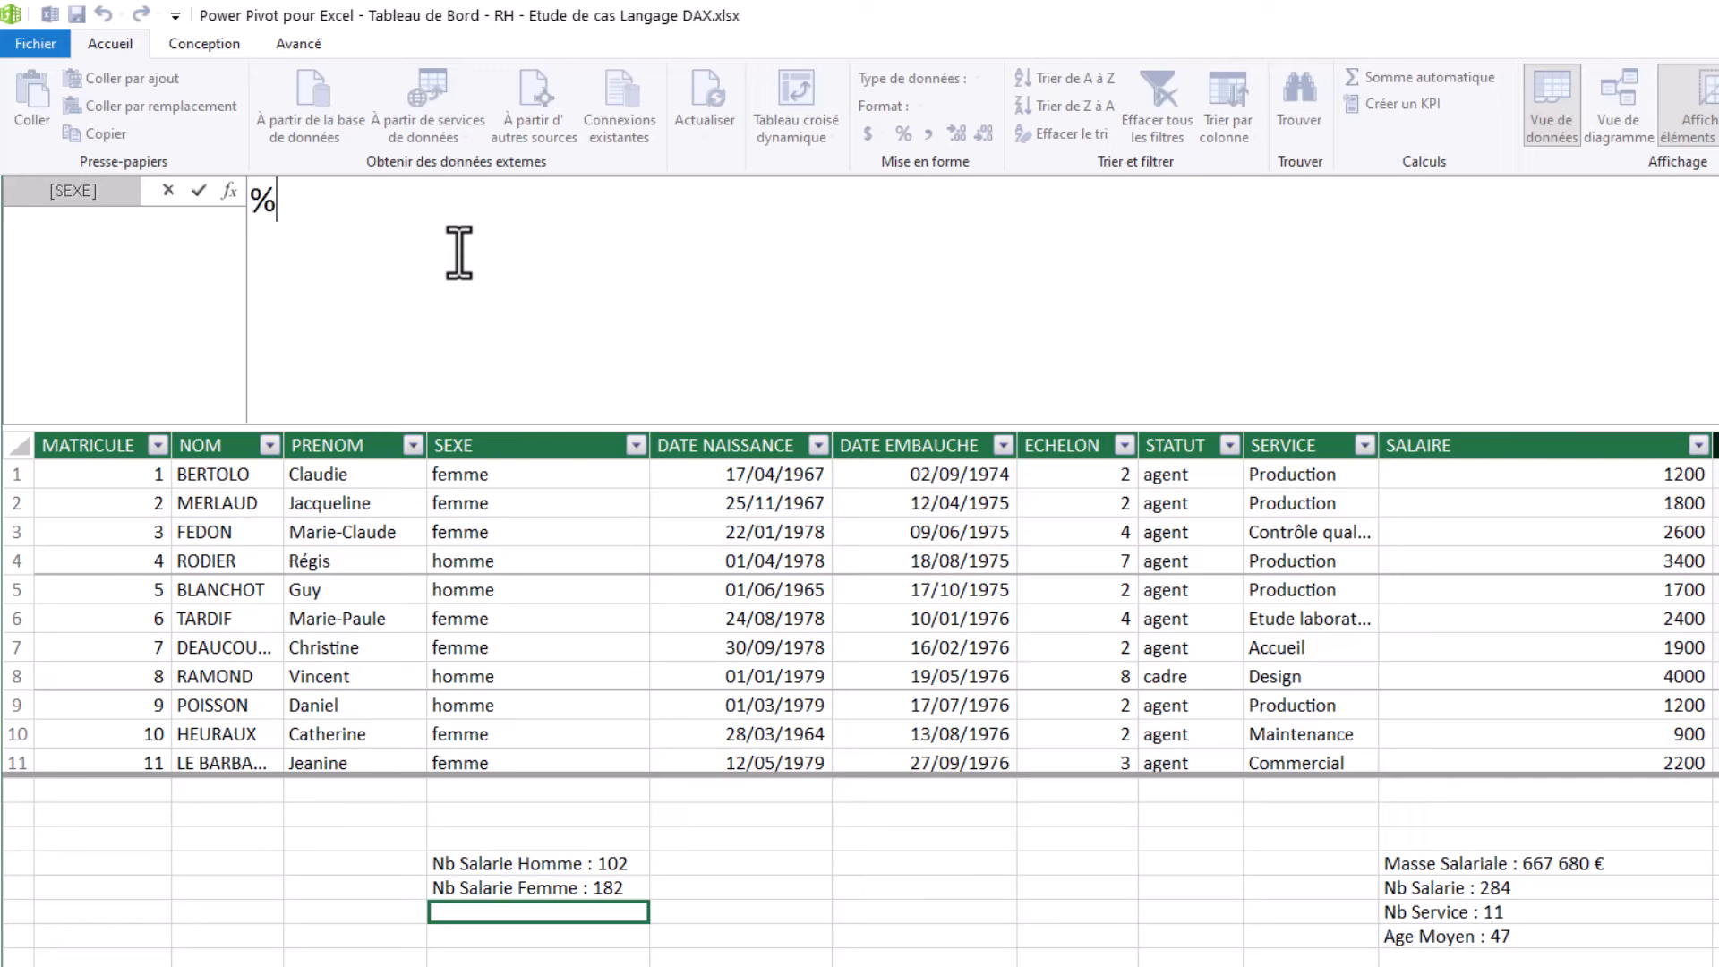
text(% Sala)
text(rie Homme)
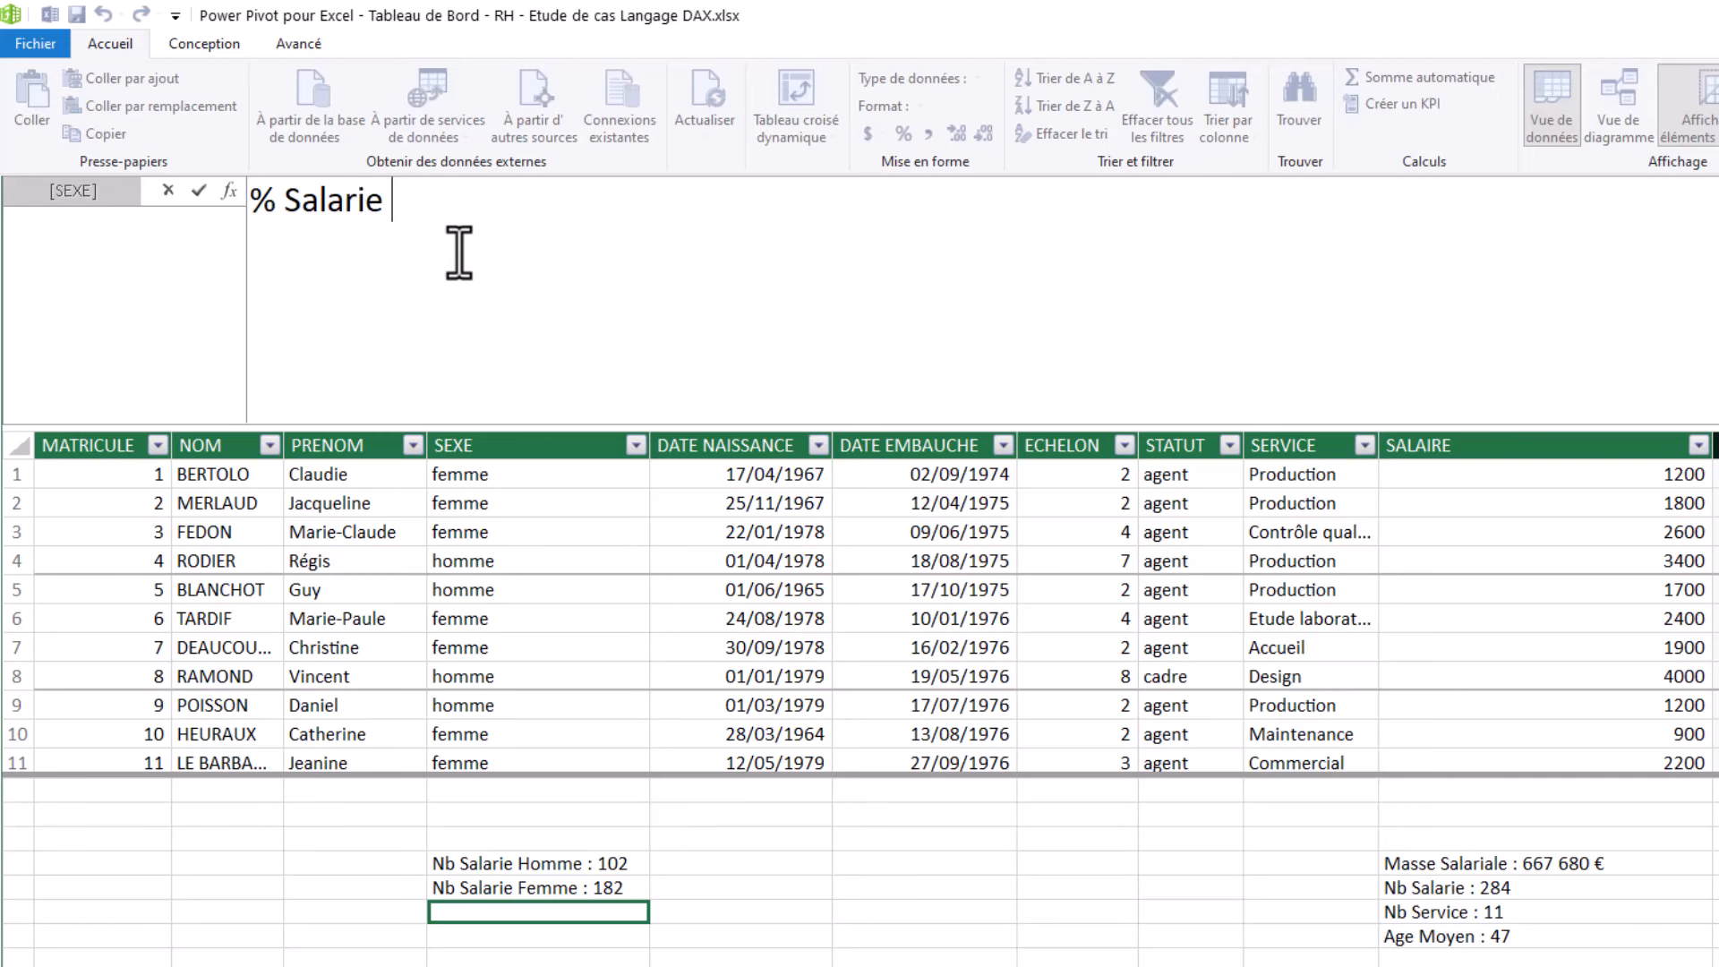
text( :=)
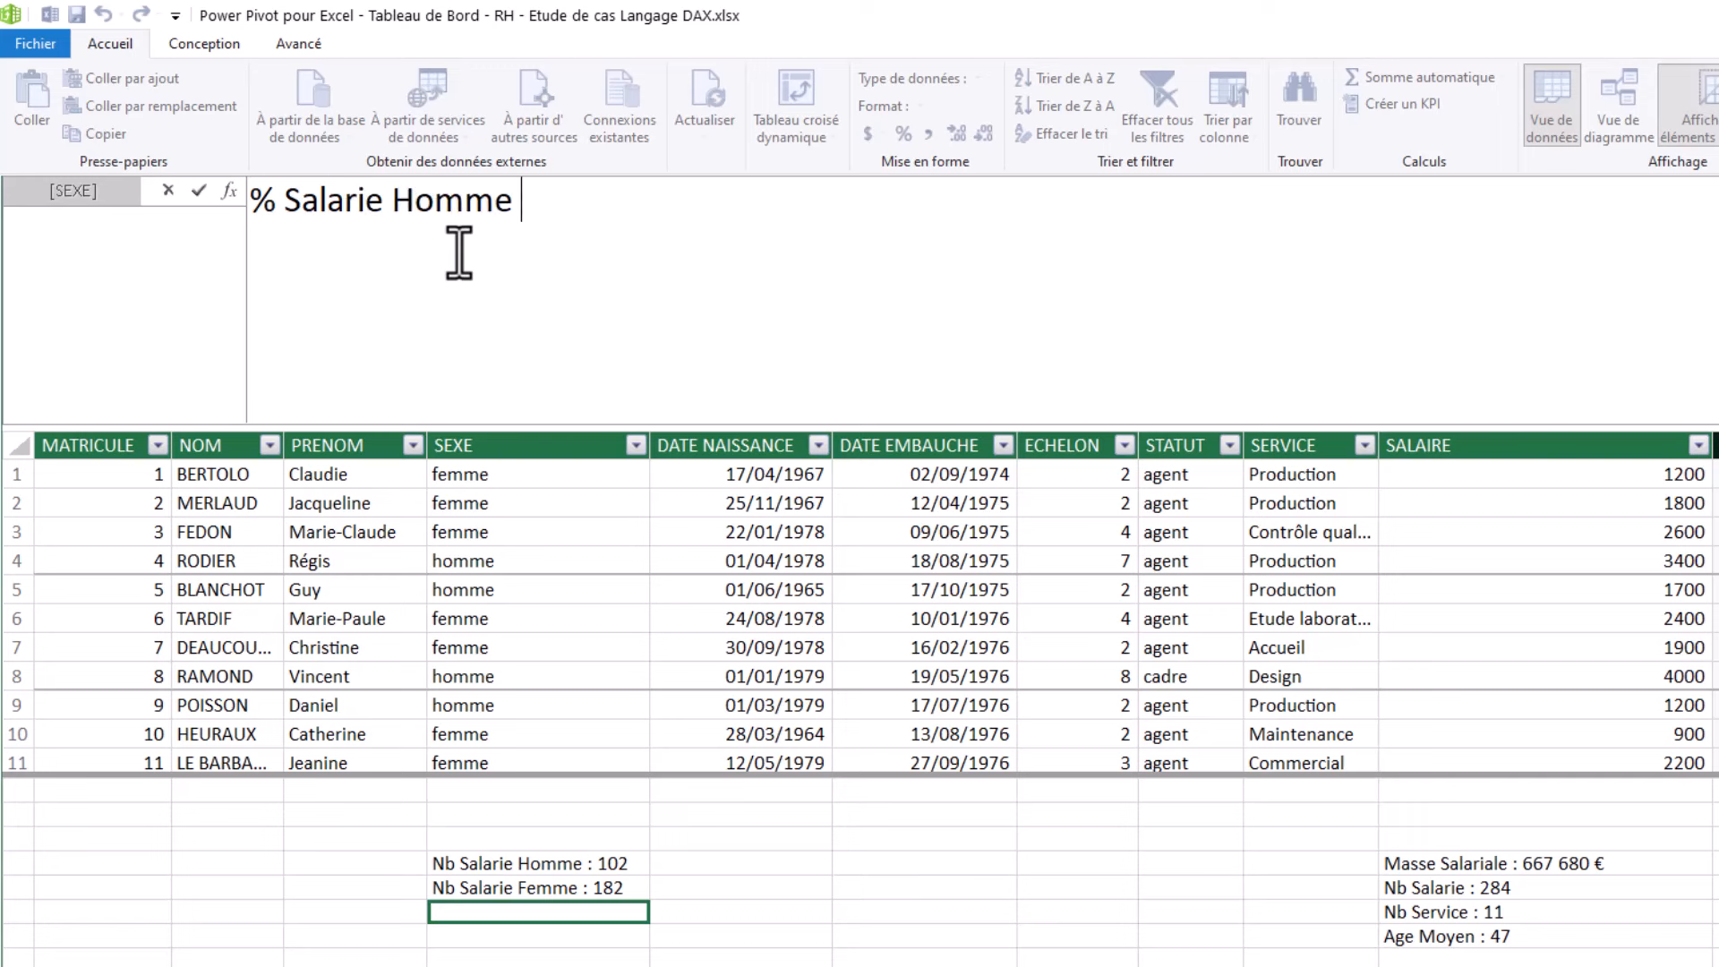
key(shift+Return)
text(DI)
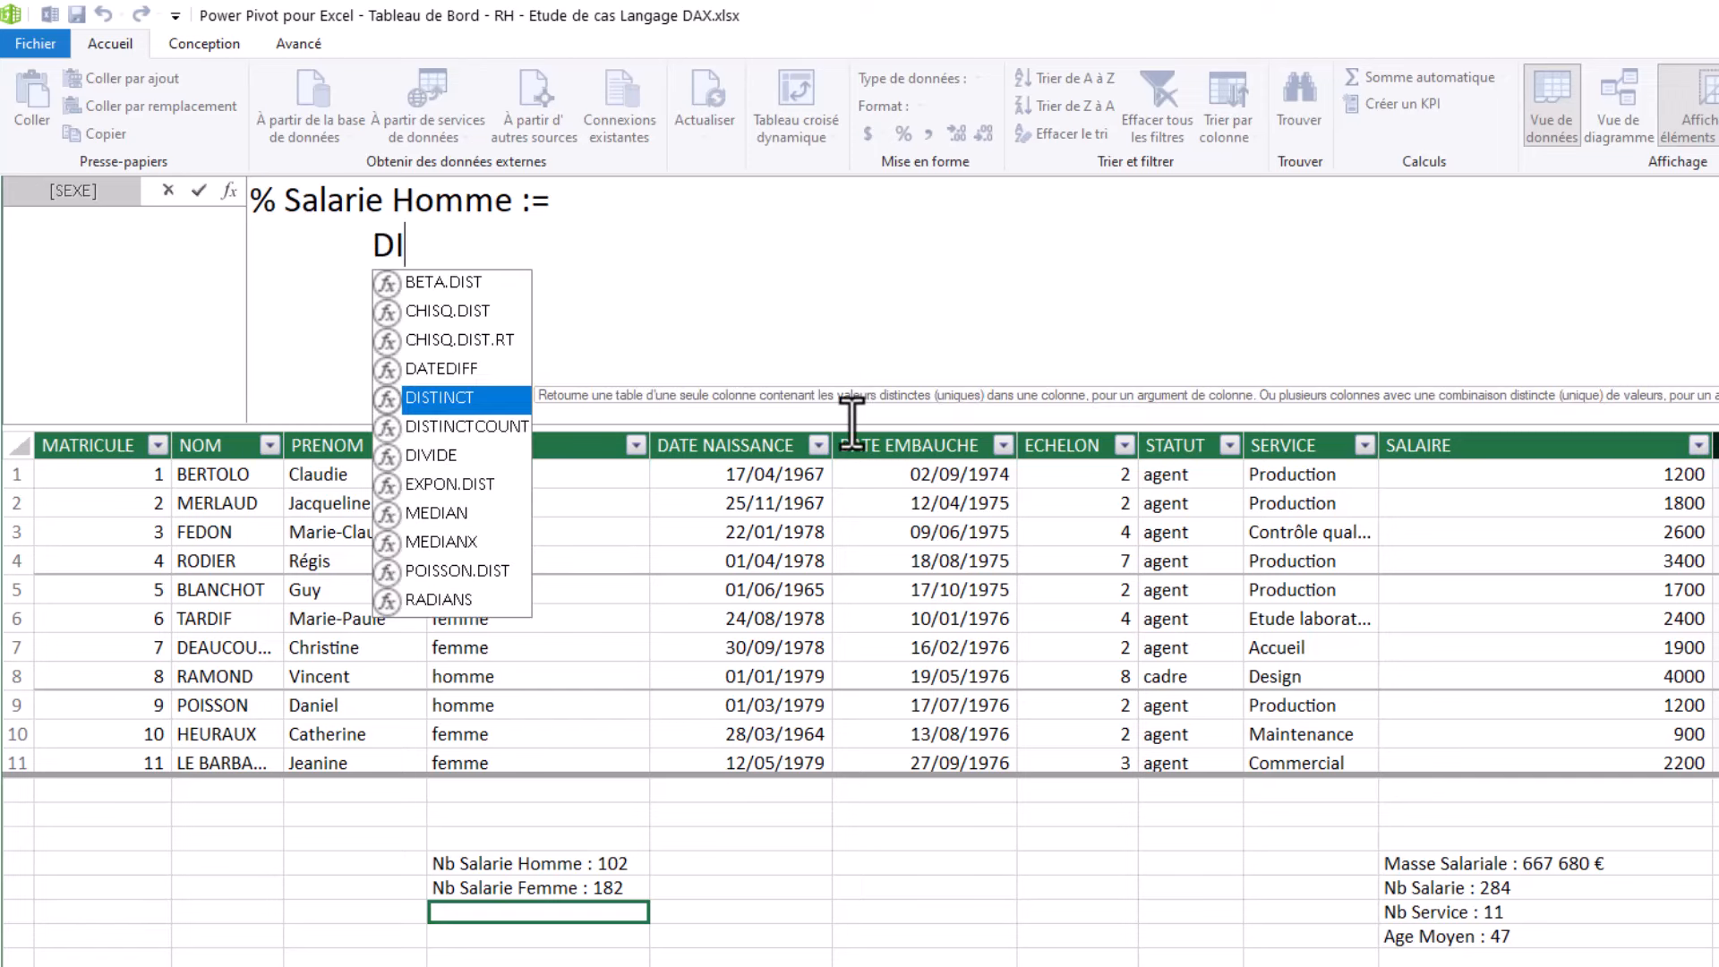
click(432, 456)
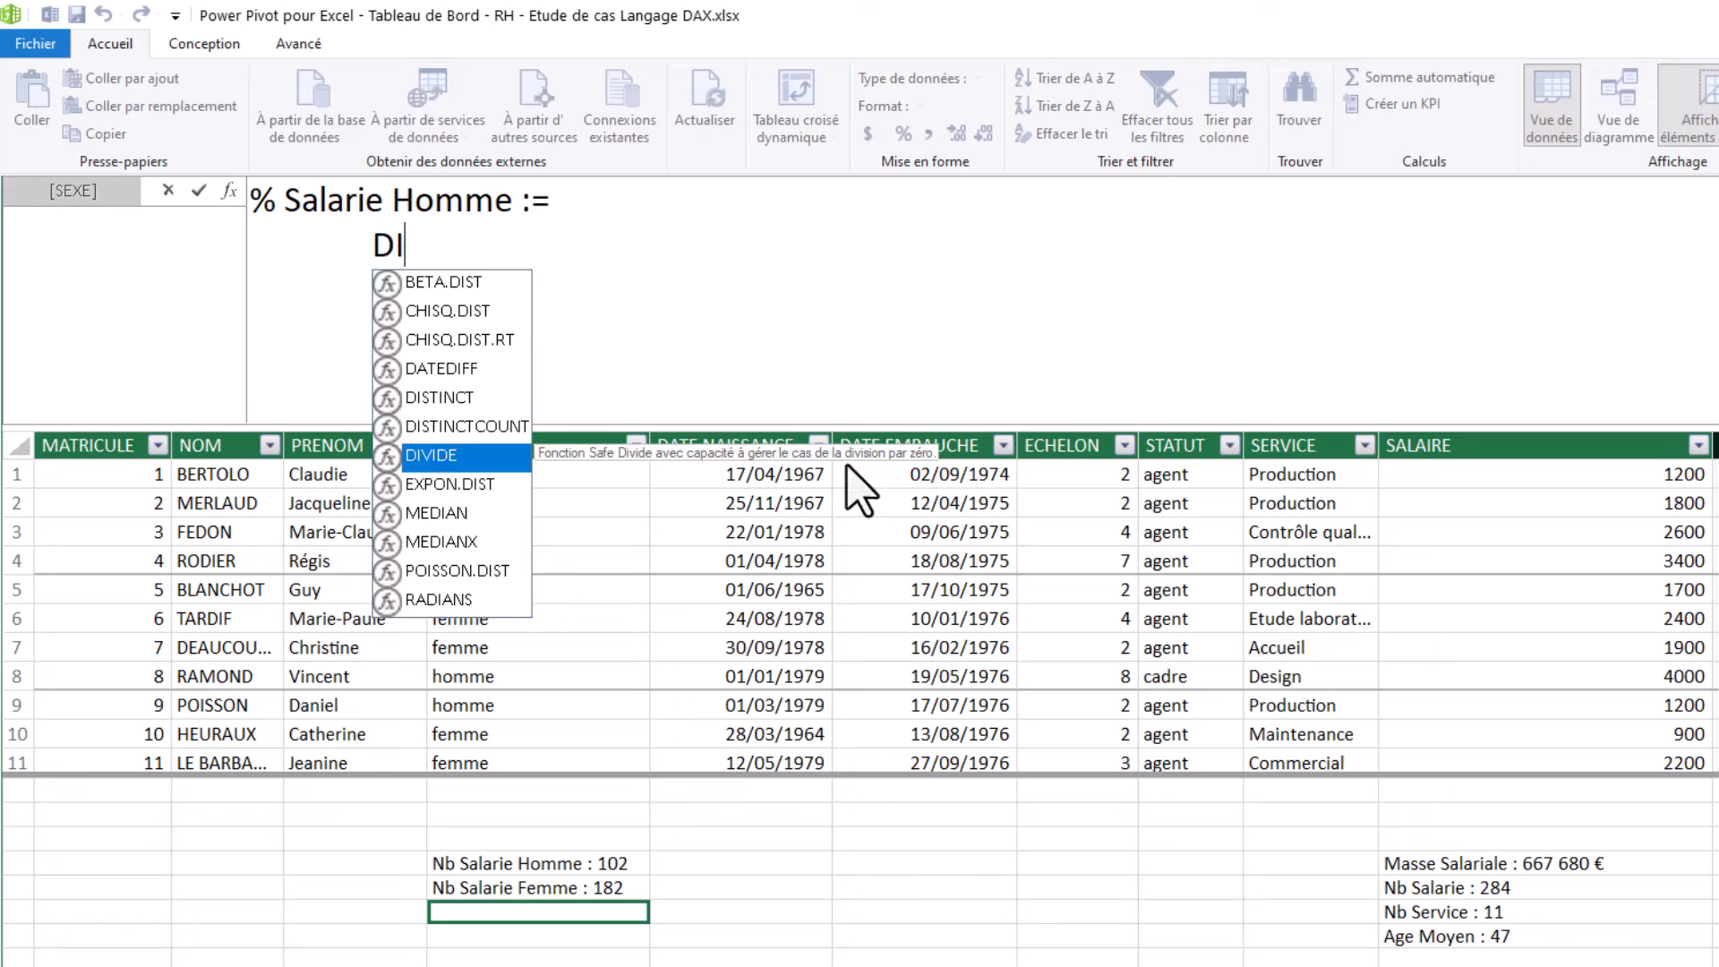
double_click(445, 458)
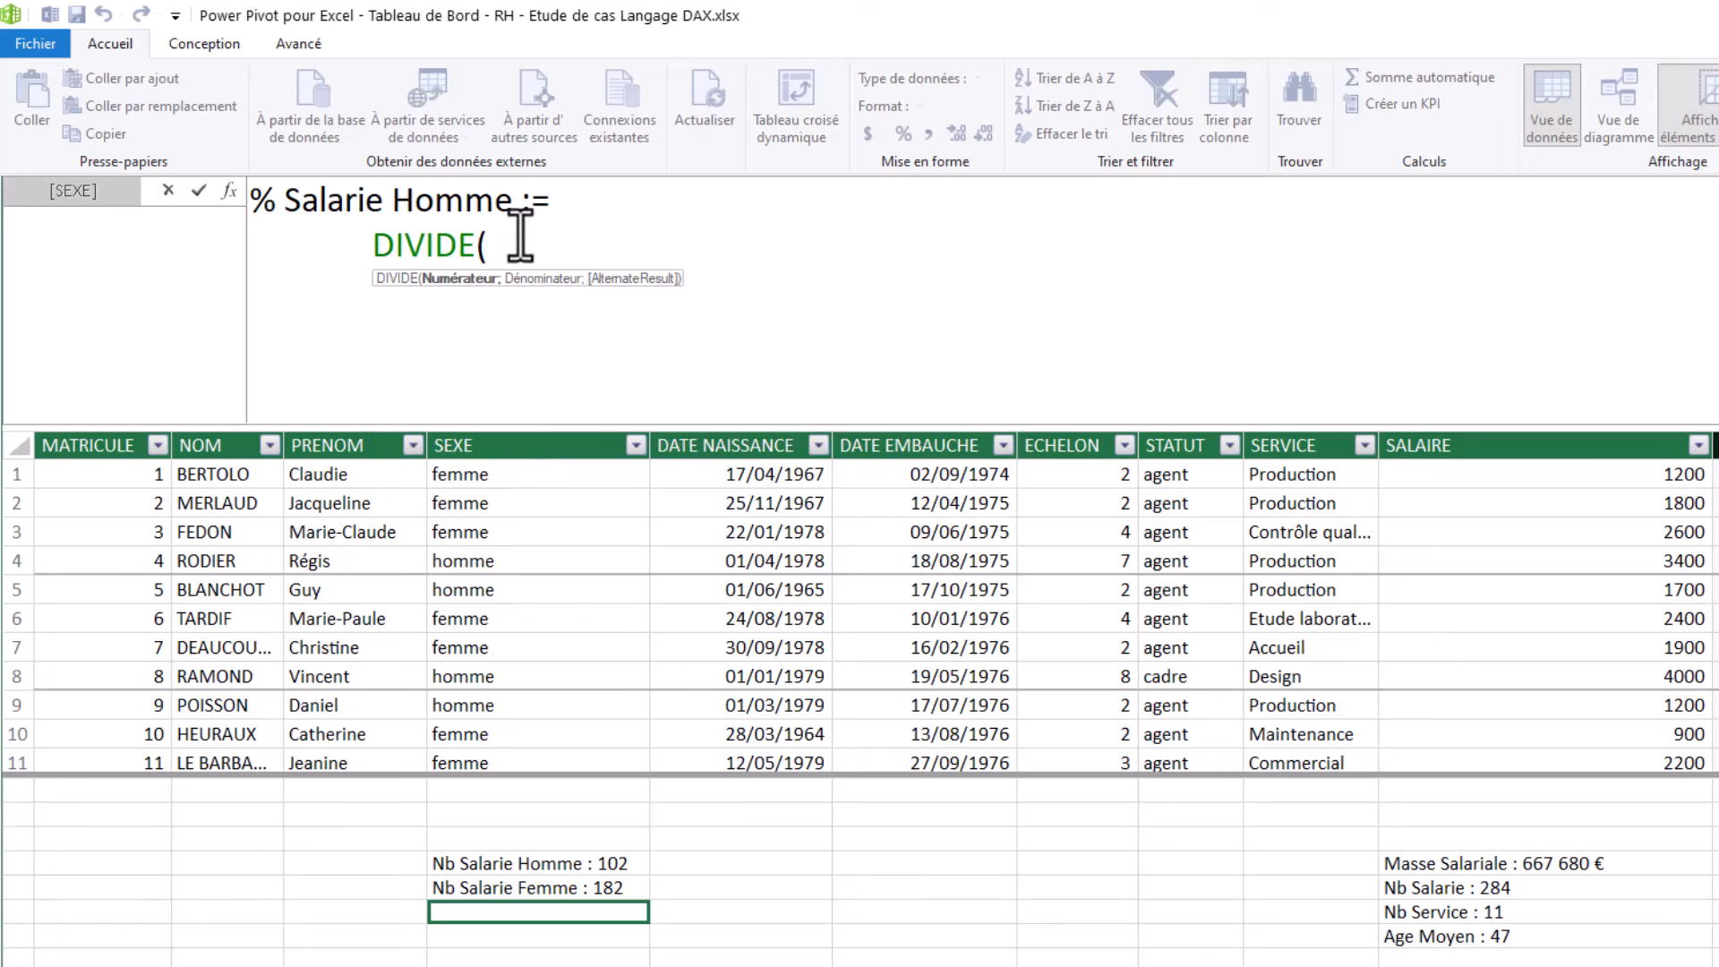
Step: Use [Nb Salarie Homme] as the DIVIDE numerator and [Nb Salarie] as the denominator
text(nb)
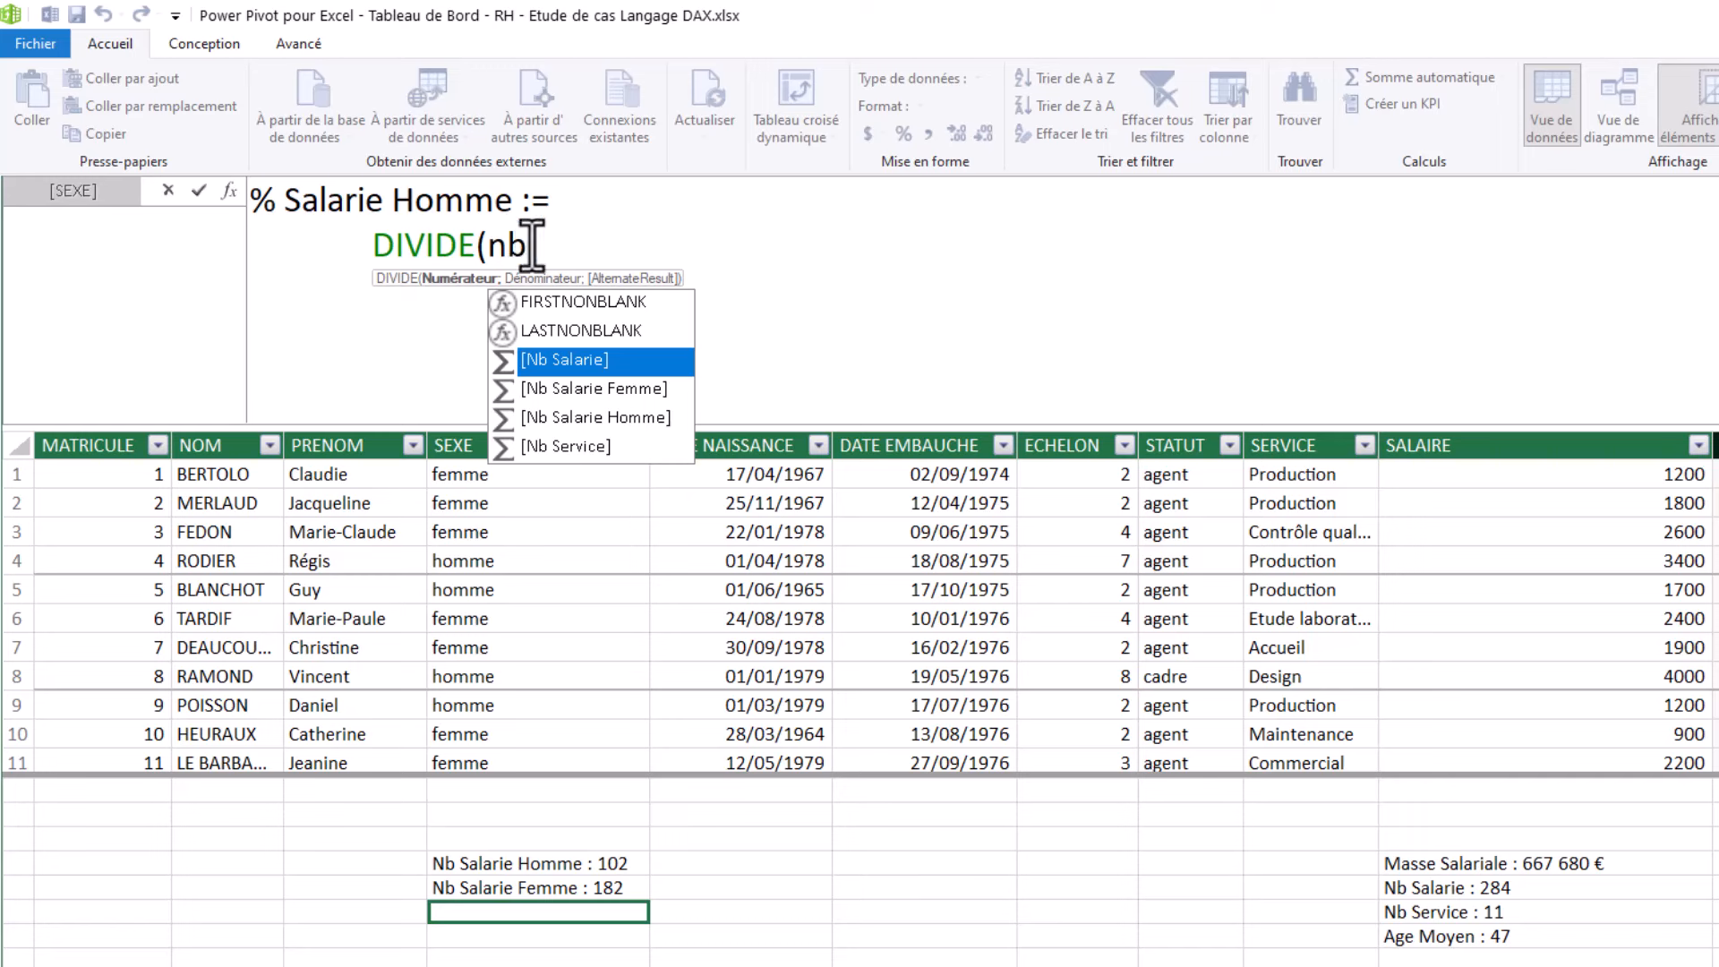
double_click(618, 418)
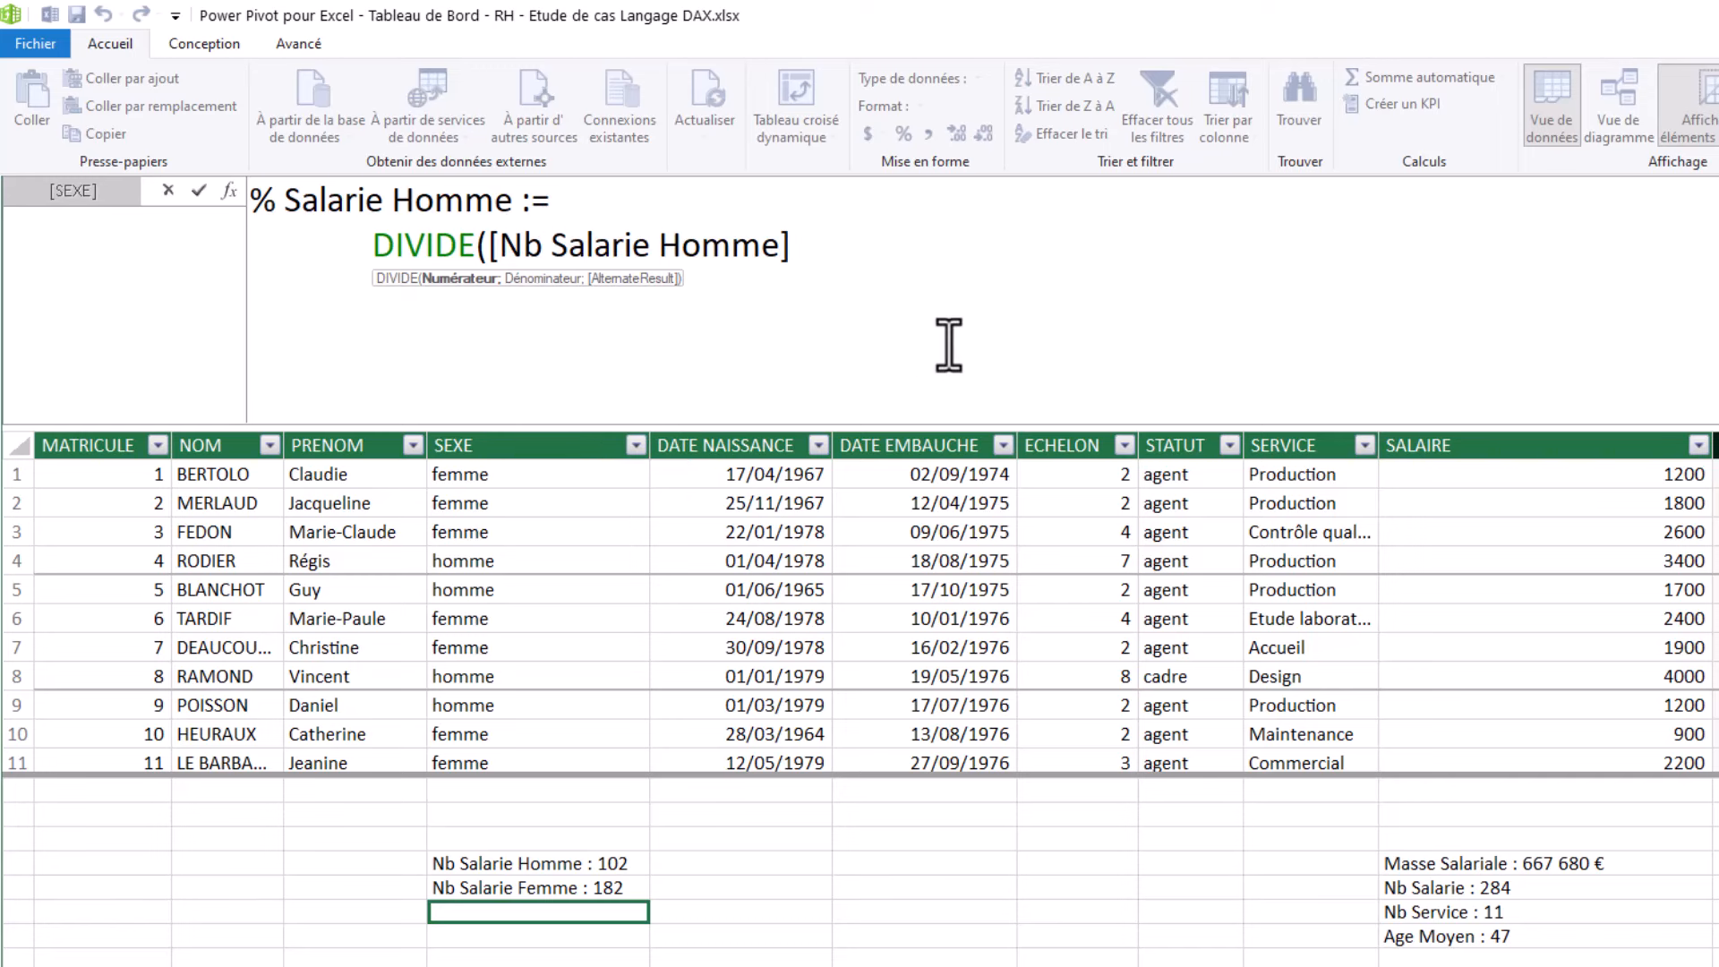
text(;)
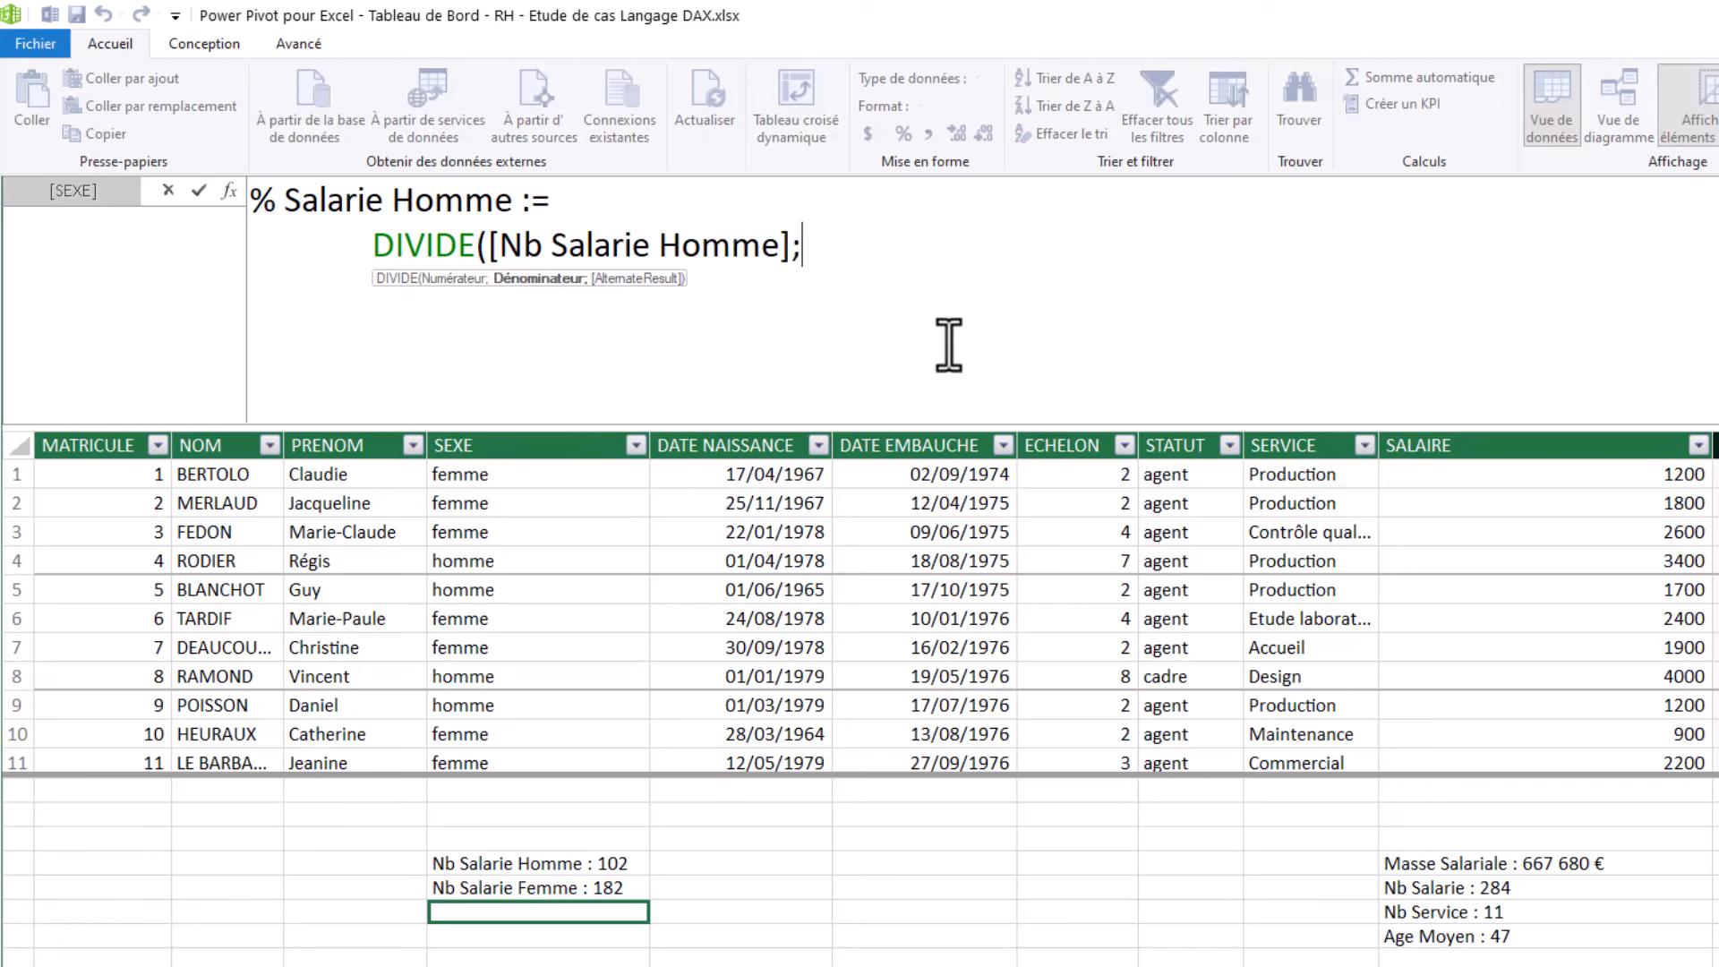
text(b)
key(BackSpace)
text(n)
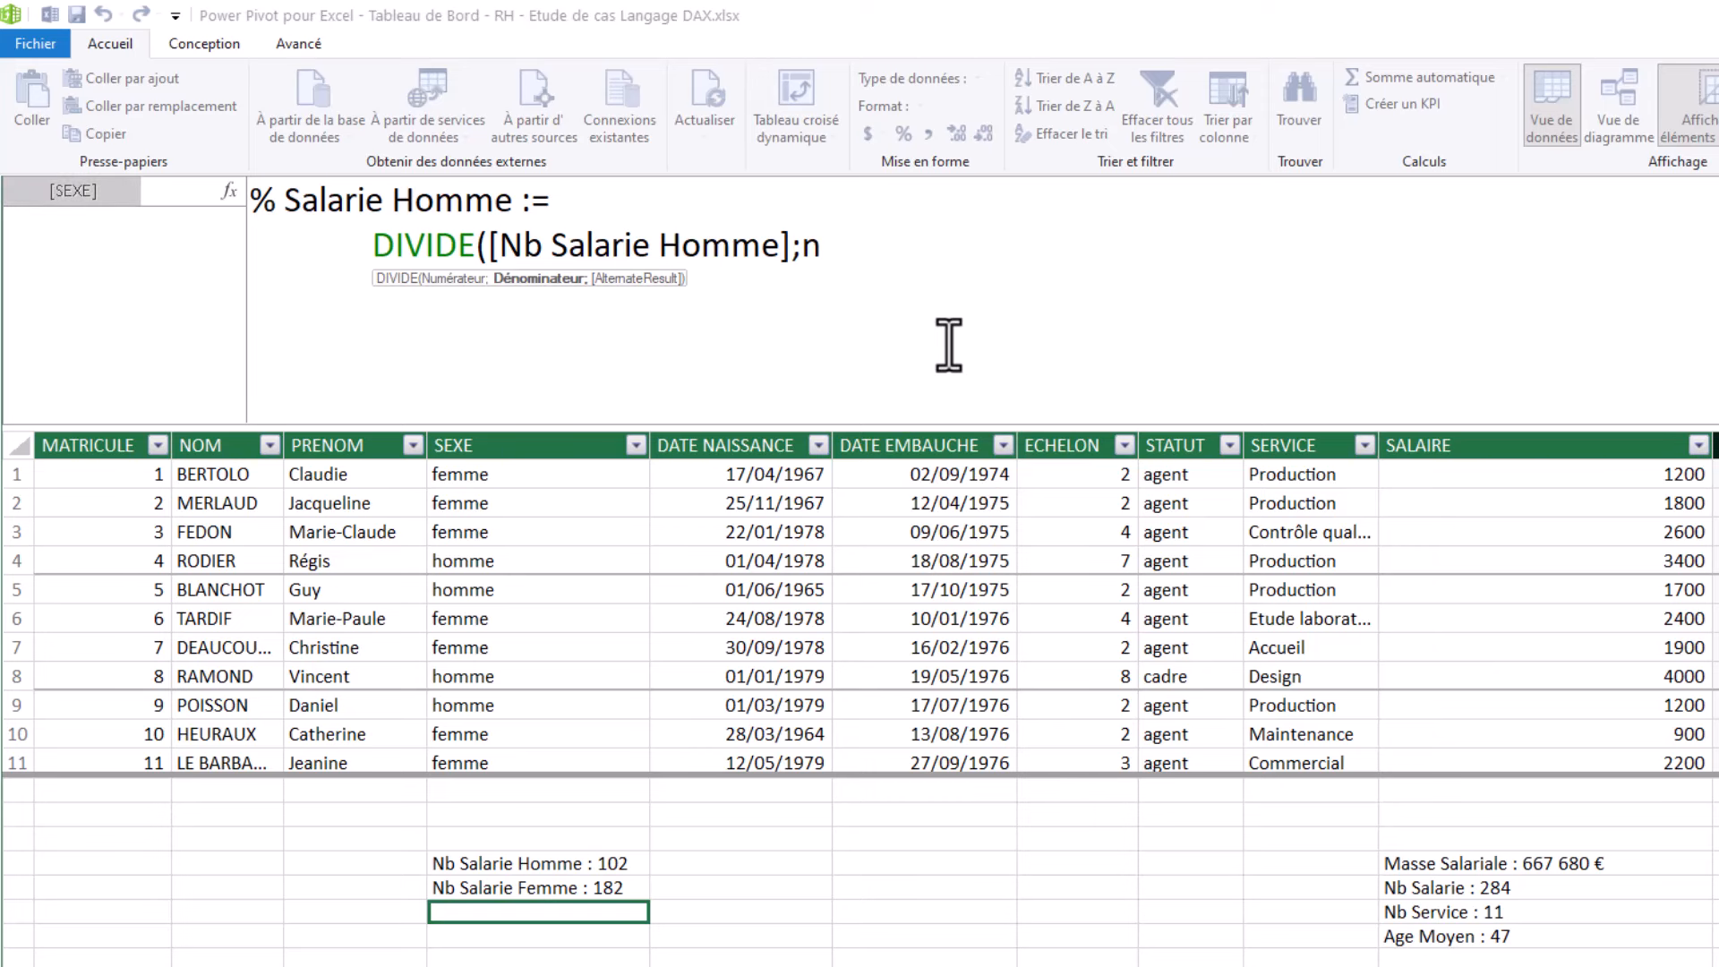
text(b)
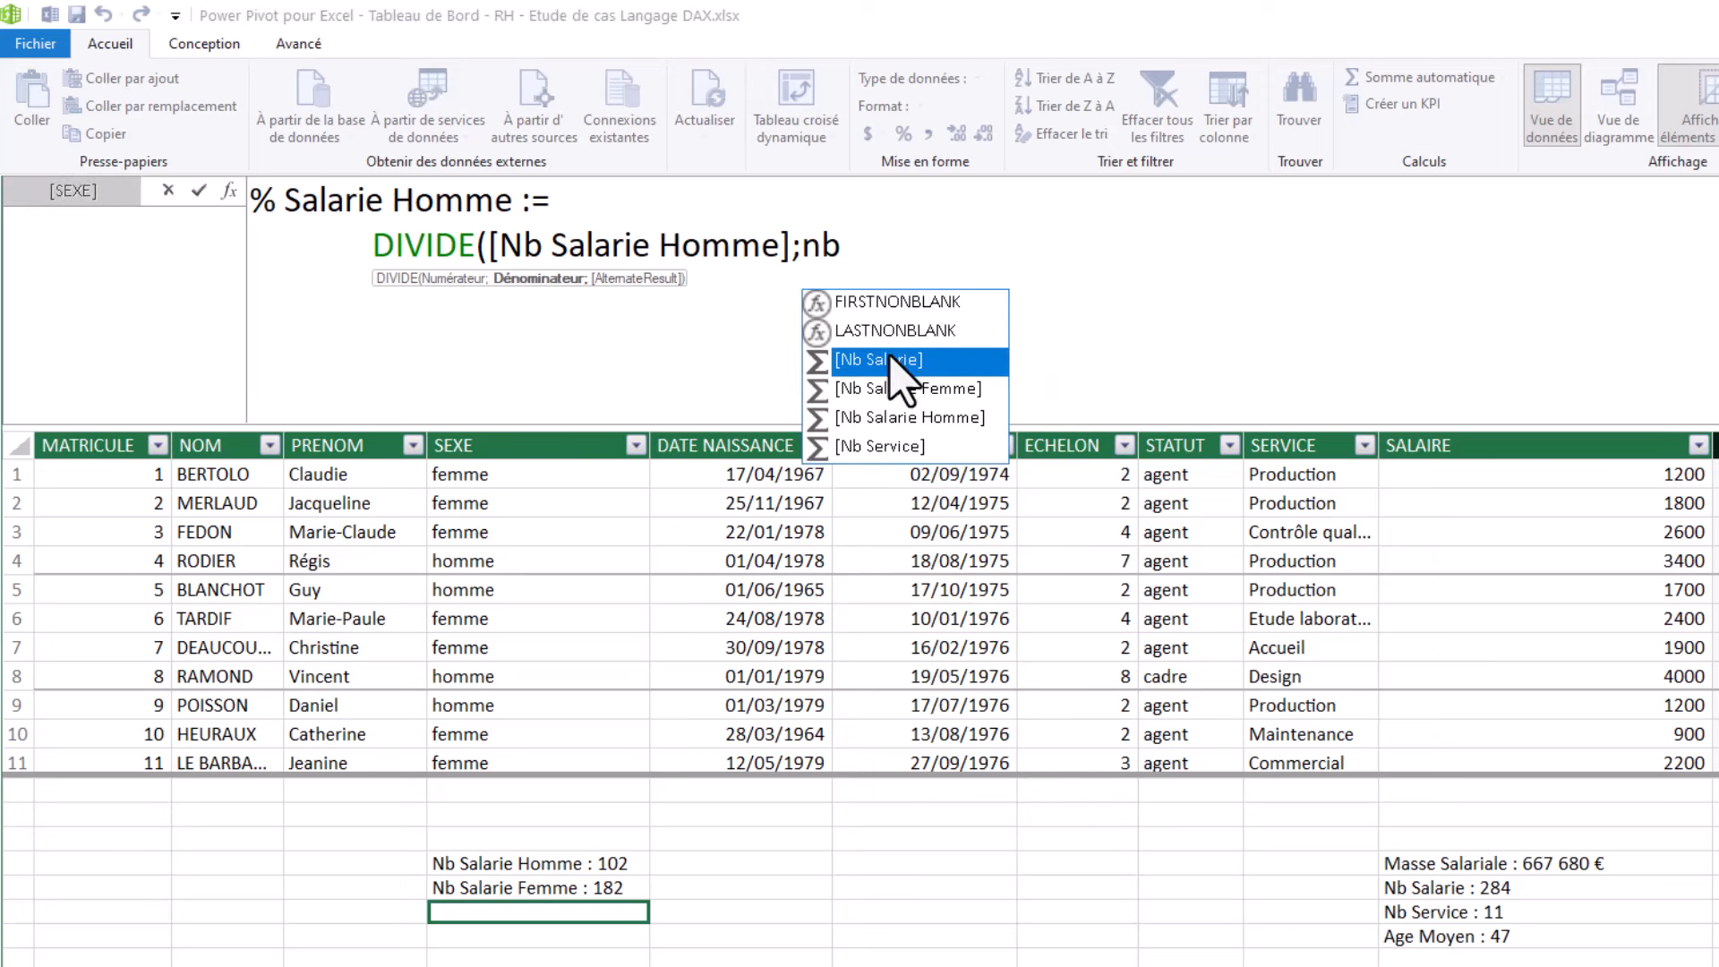
double_click(892, 361)
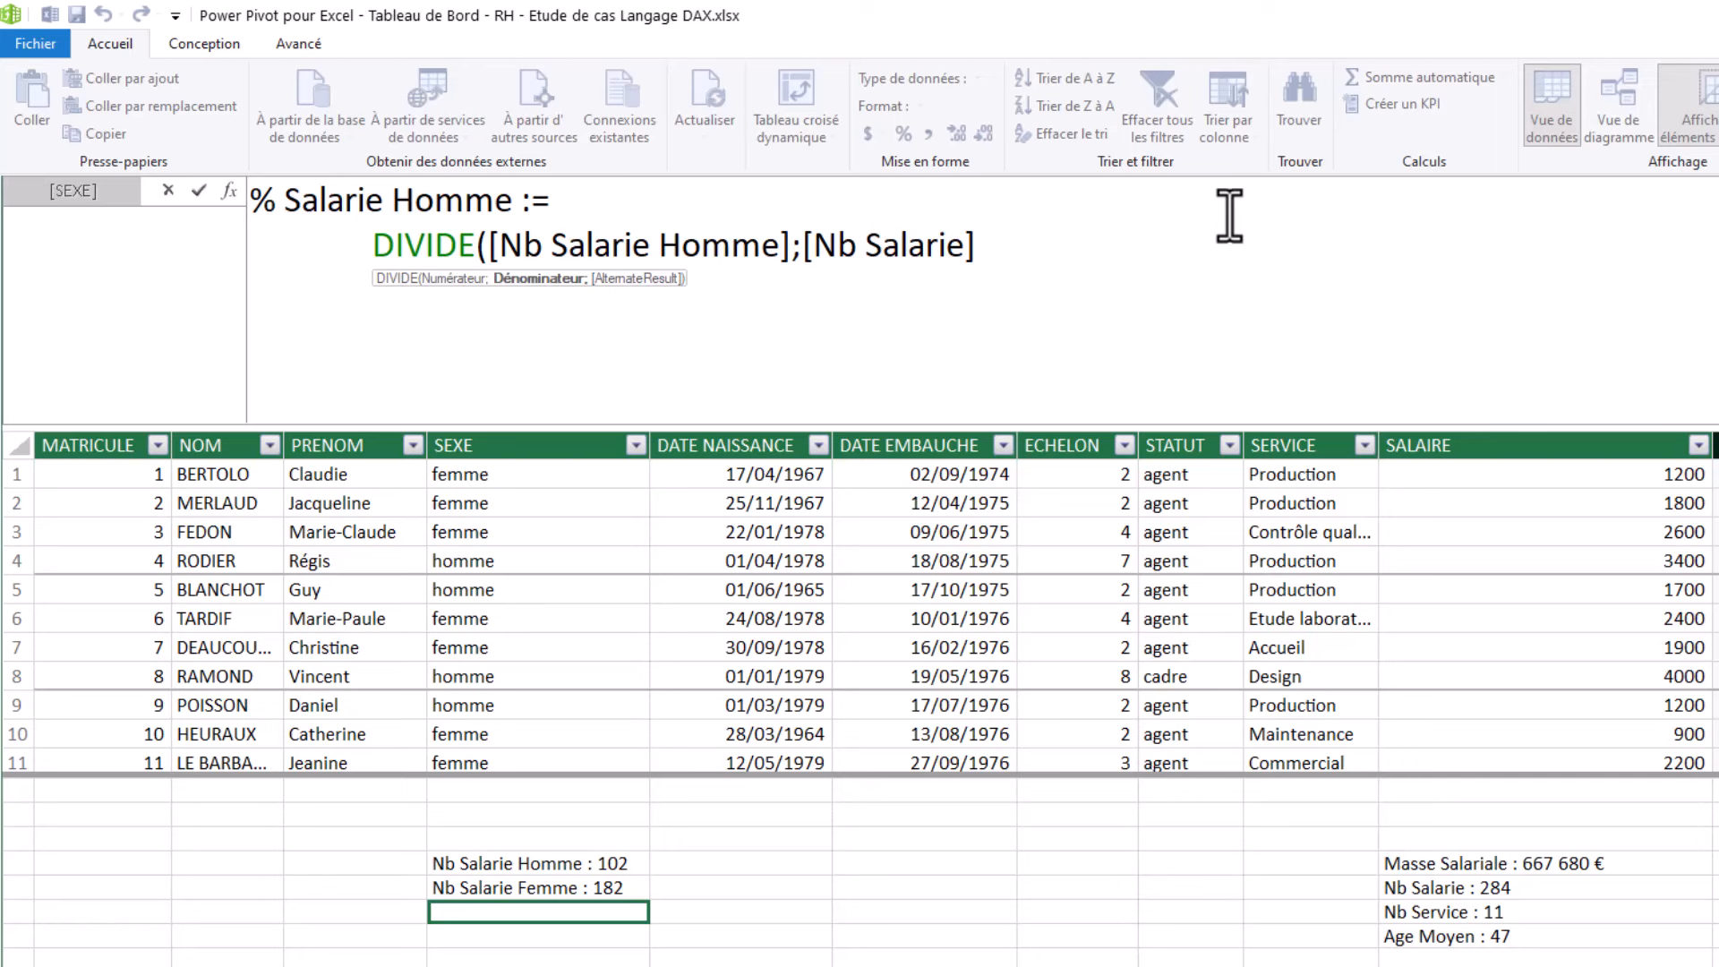
Step: Add BLANK() as the alternate result of DIVIDE, close the formula and validate the measure
text(;)
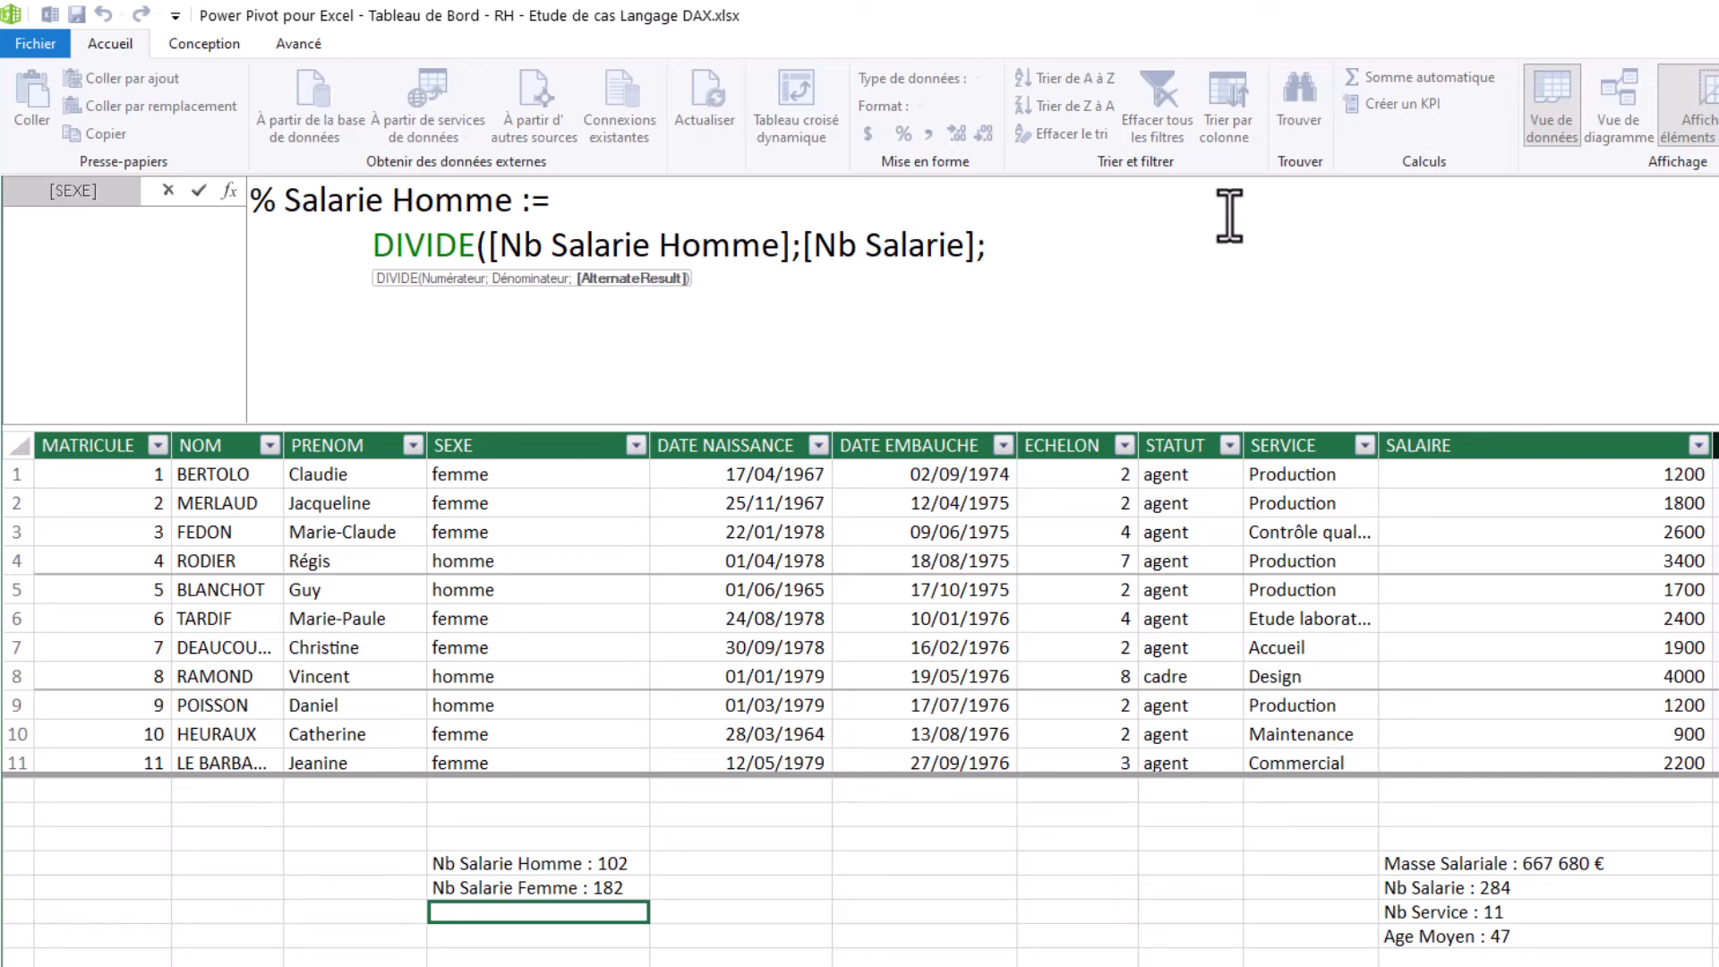
text(b)
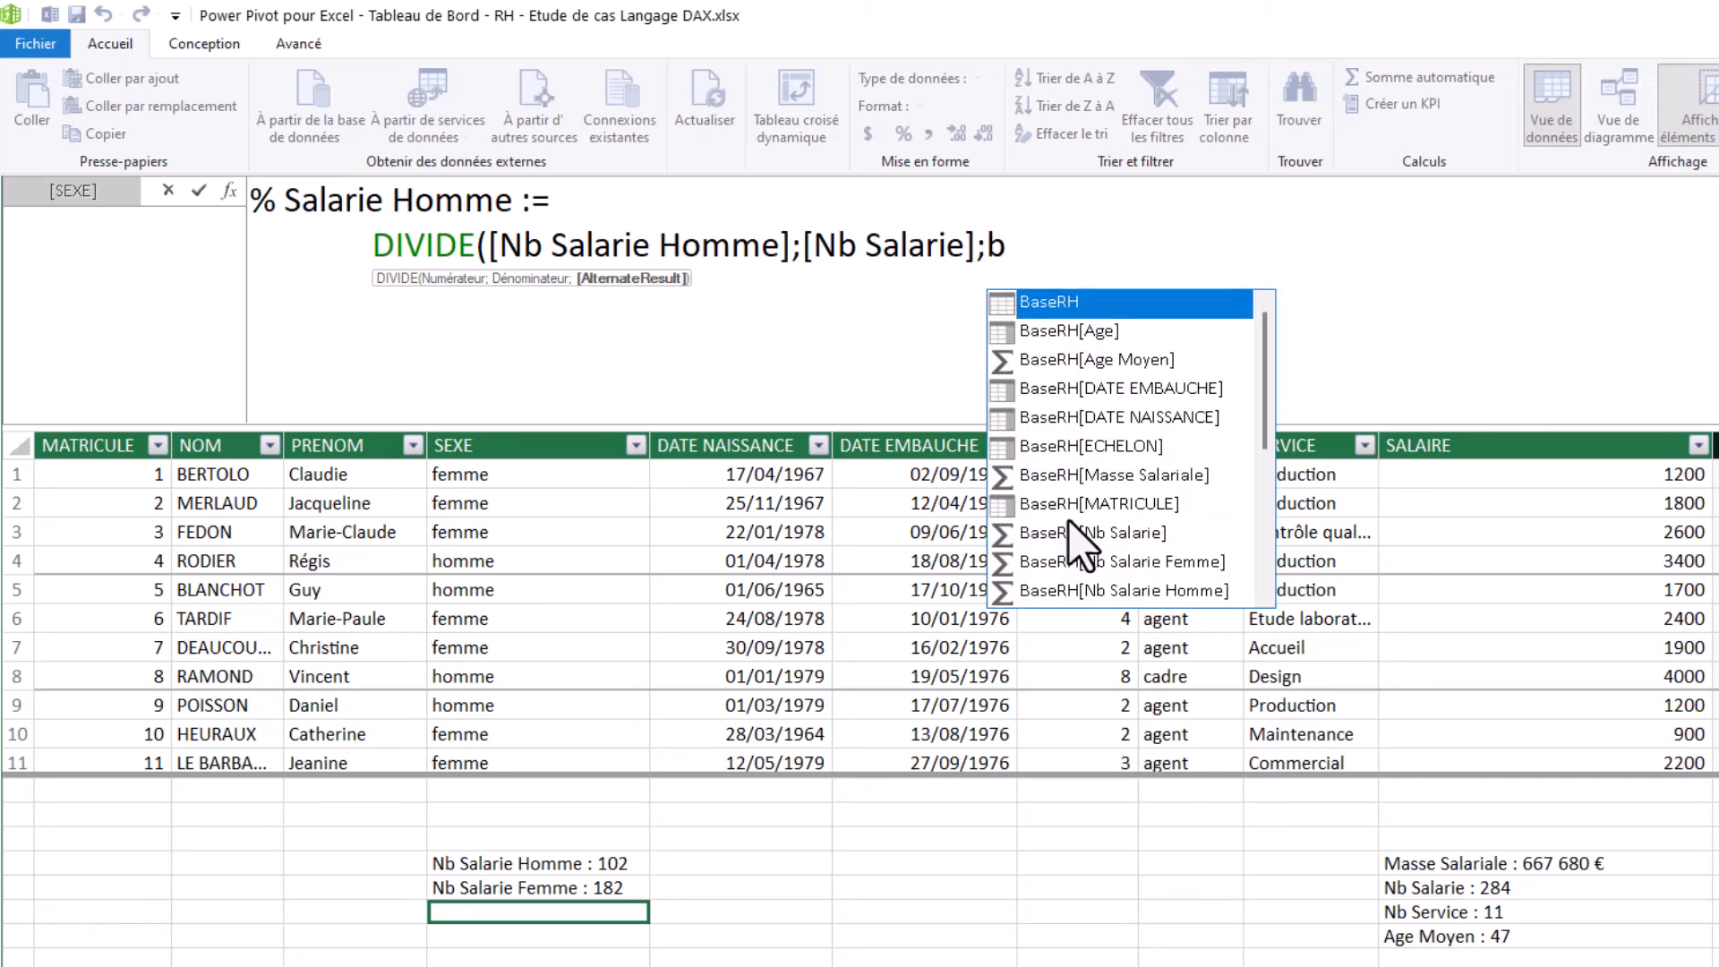
text(l)
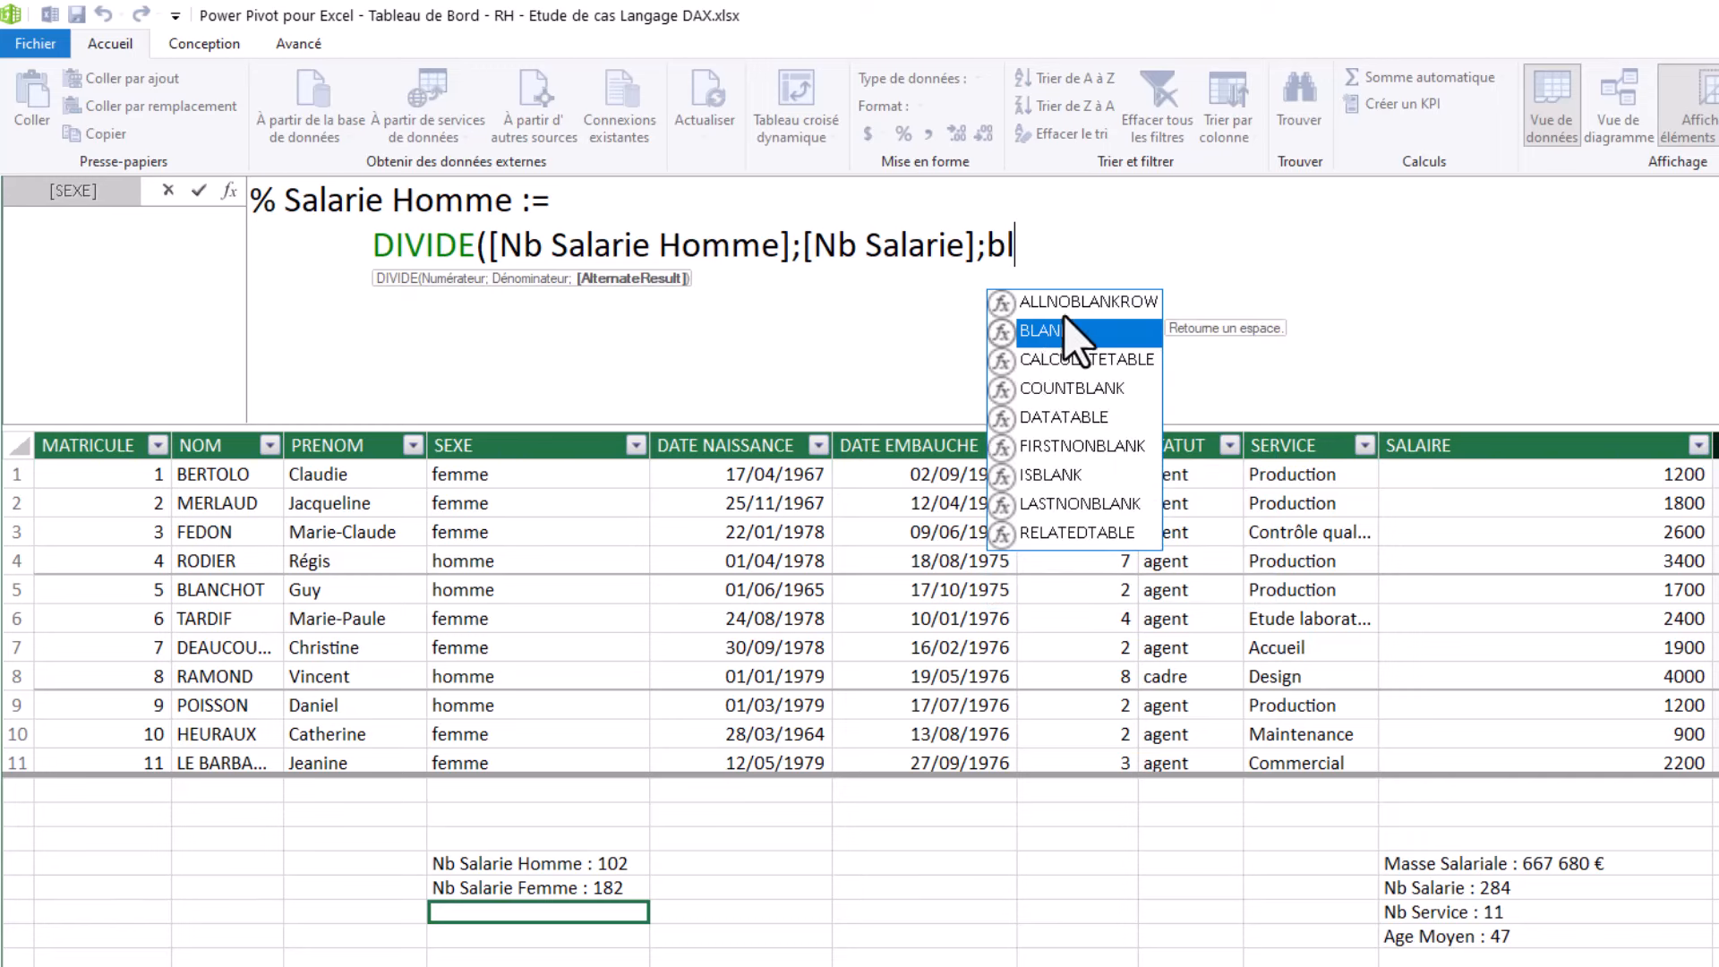
double_click(1061, 331)
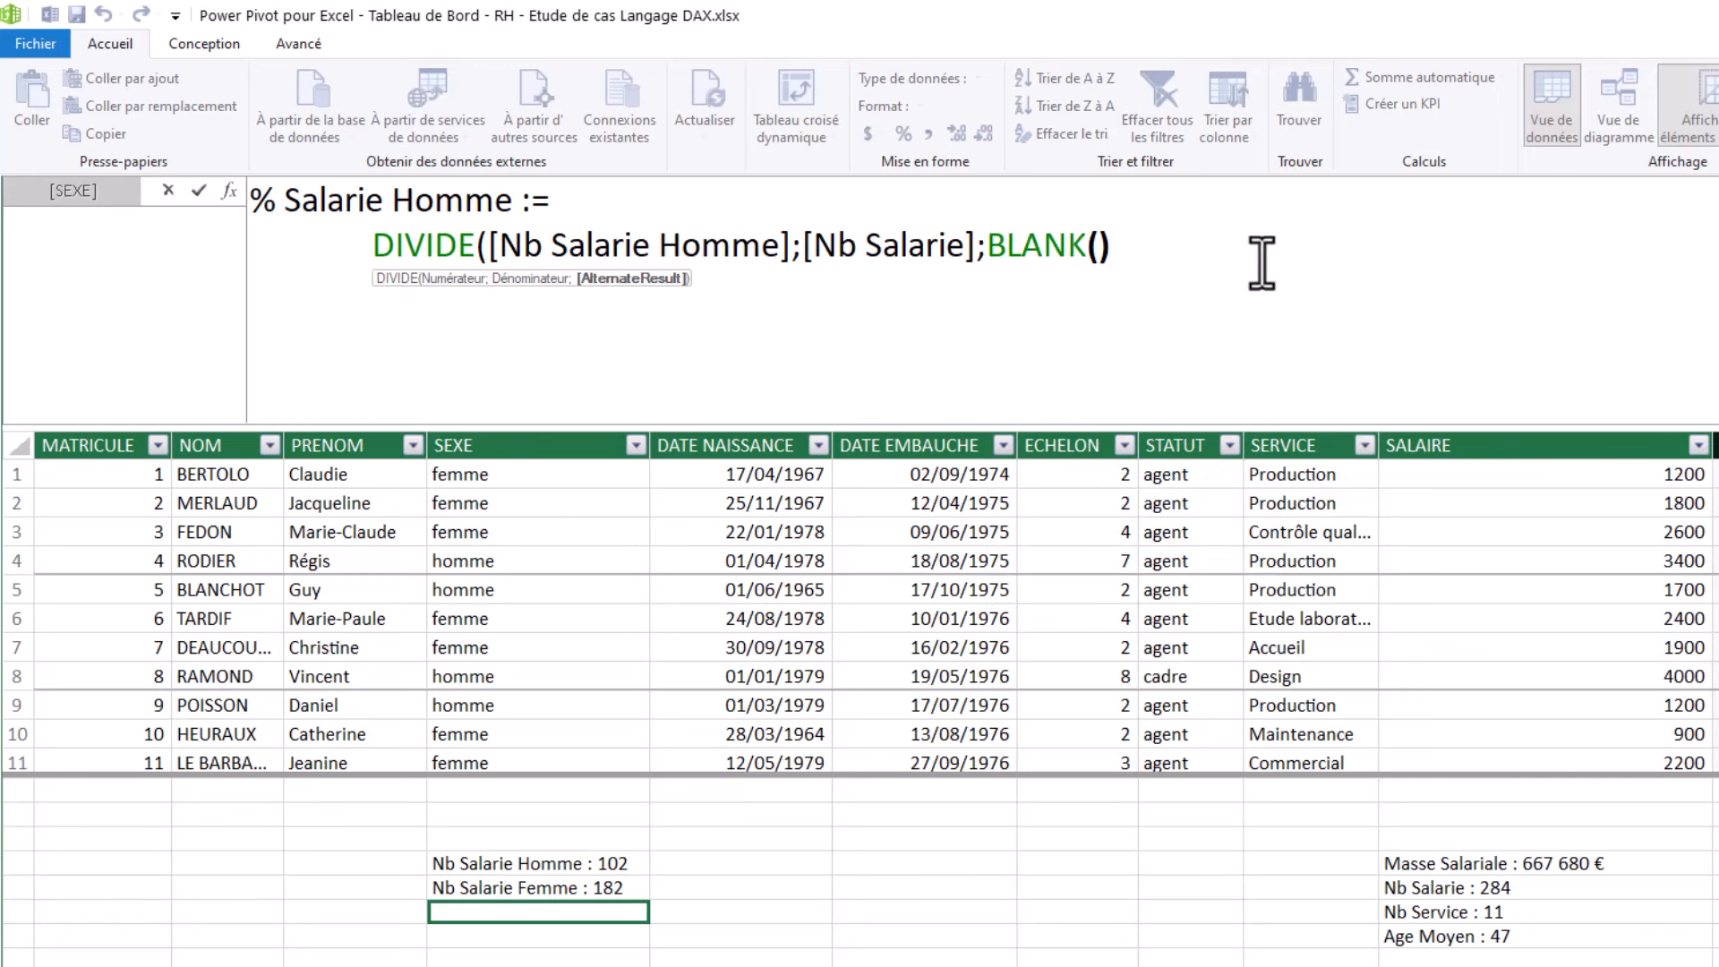
text())
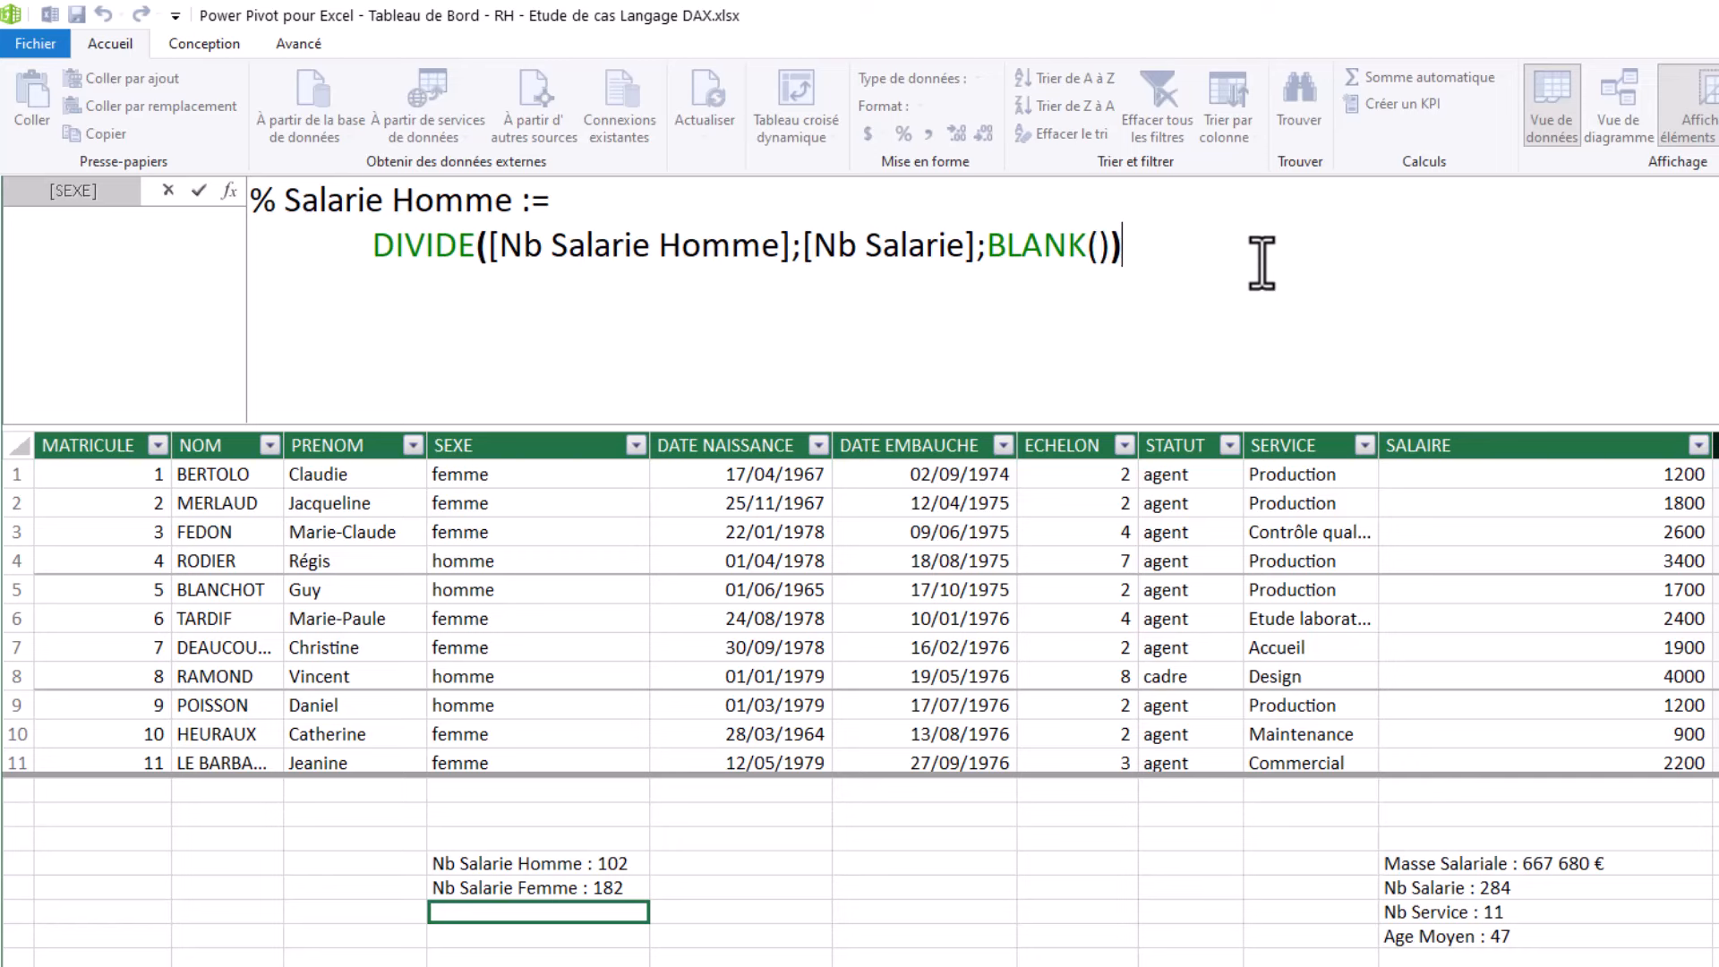
key(Return)
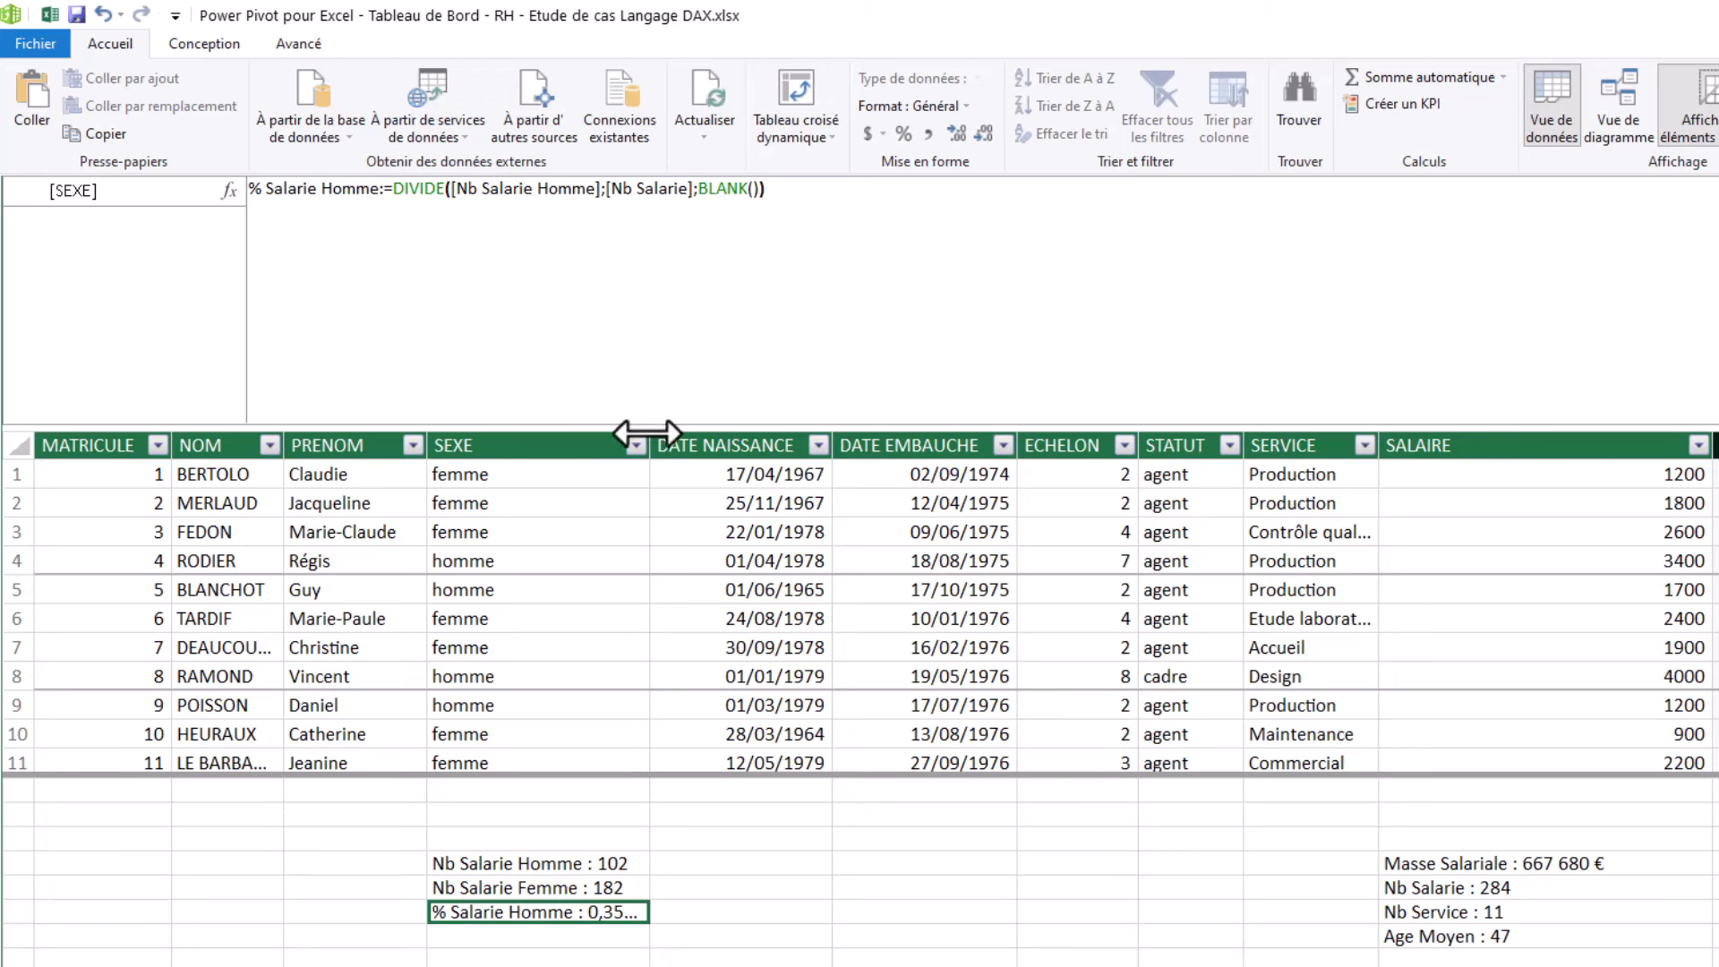
Step: Widen the SEXE column slightly and format % Salarie Homme as Pourcentage with one decimal place
drag(668, 439, 705, 439)
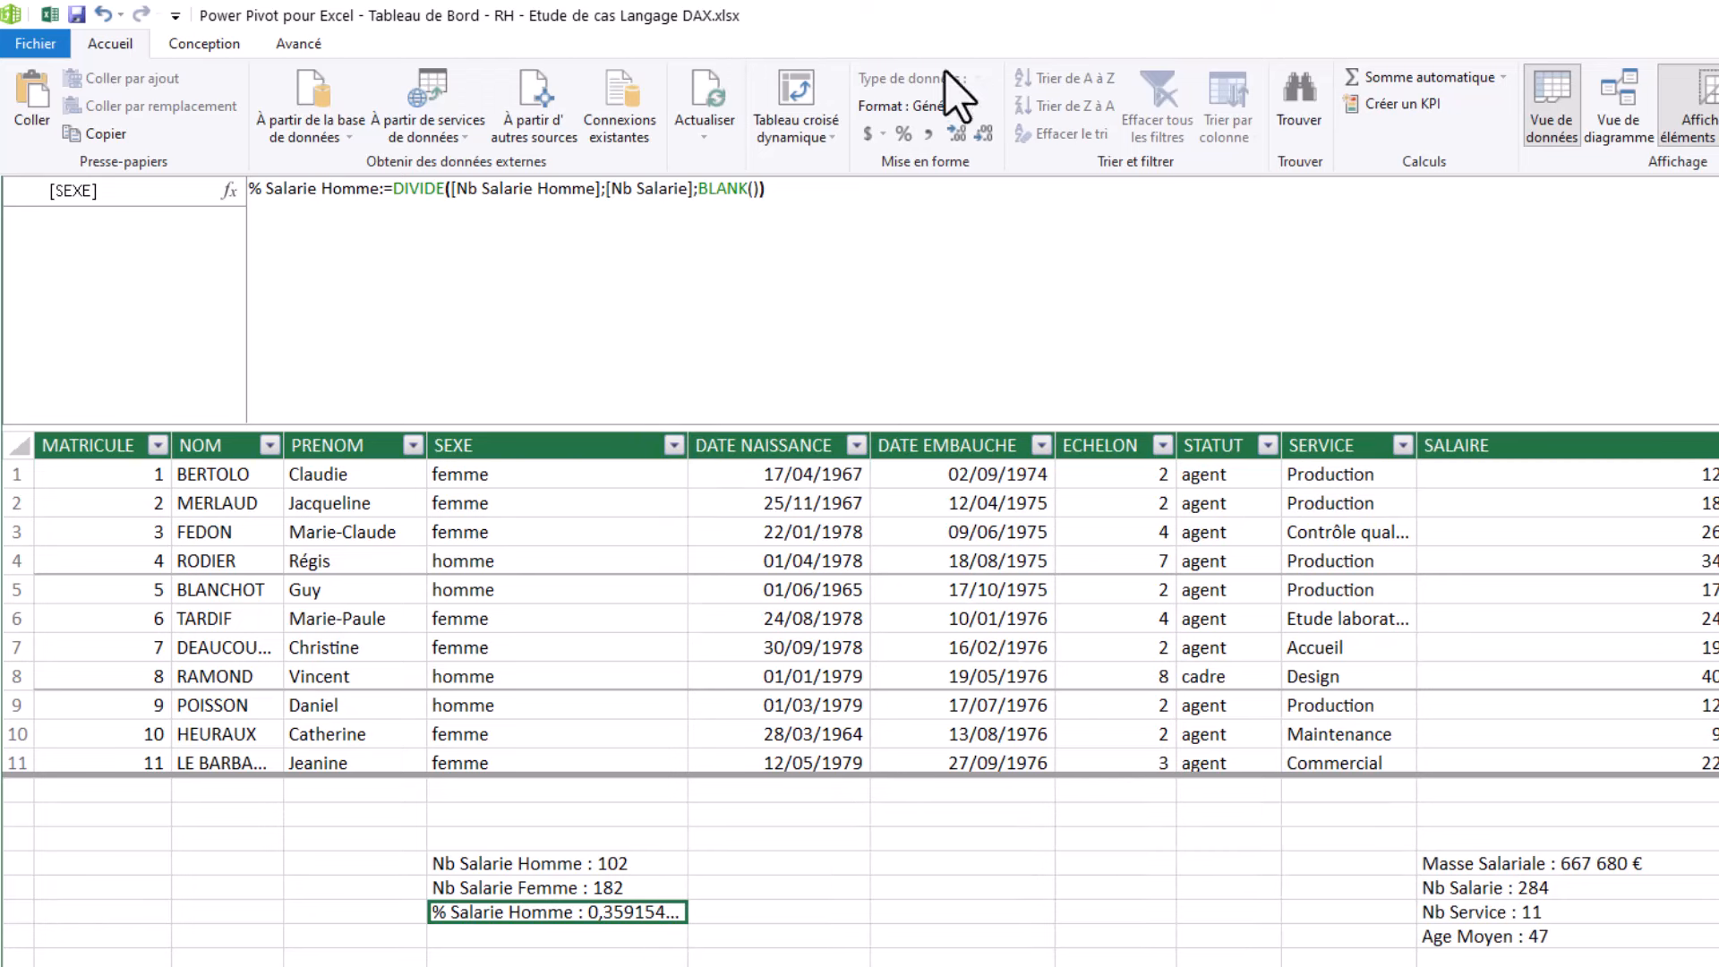
click(902, 133)
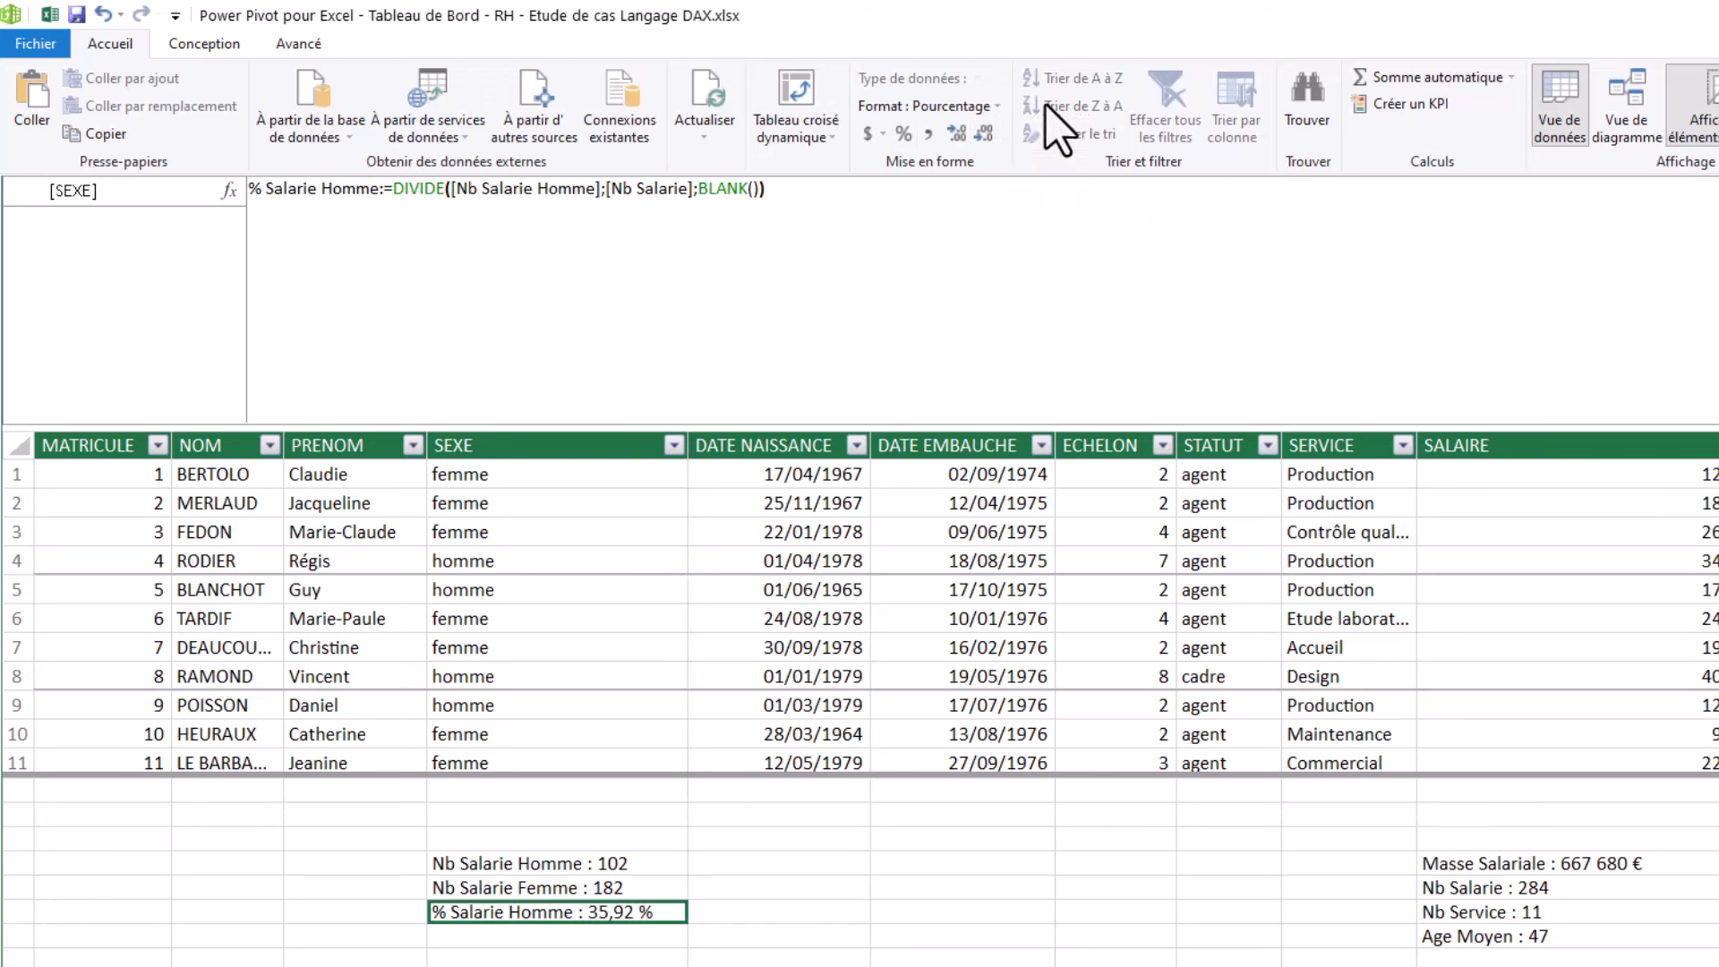
click(988, 133)
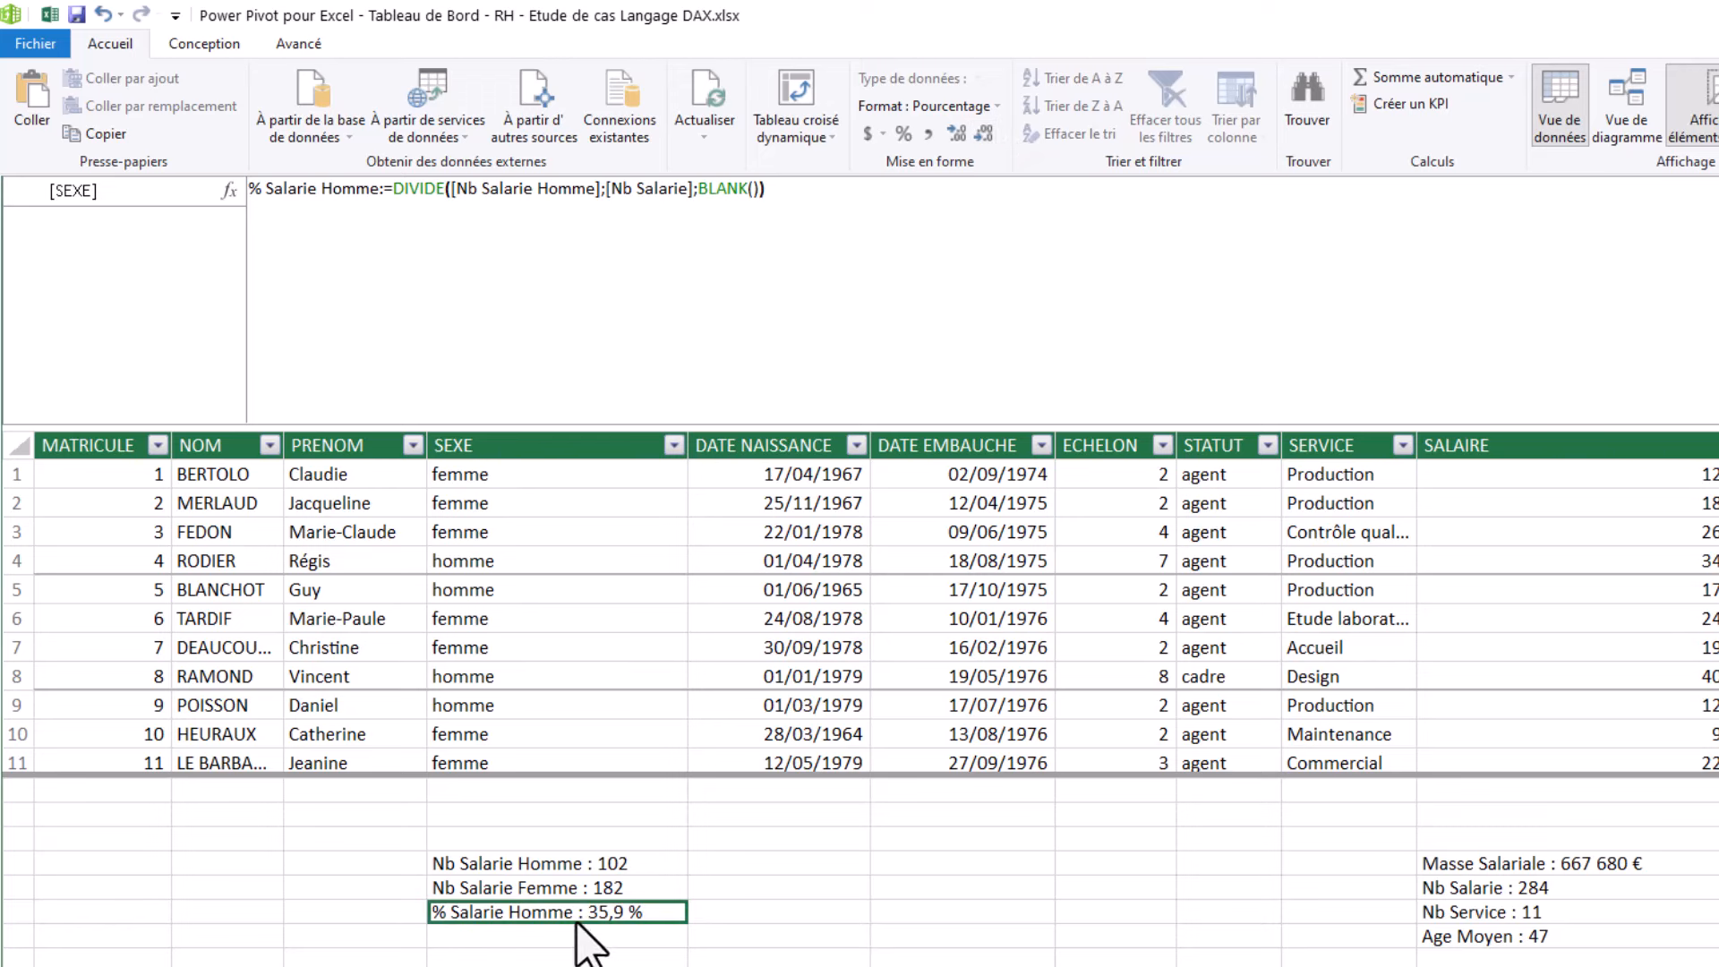
Step: Copy the whole % Salarie Homme formula into the empty calculation cell directly below it
drag(820, 203, 92, 182)
key(ctrl+c)
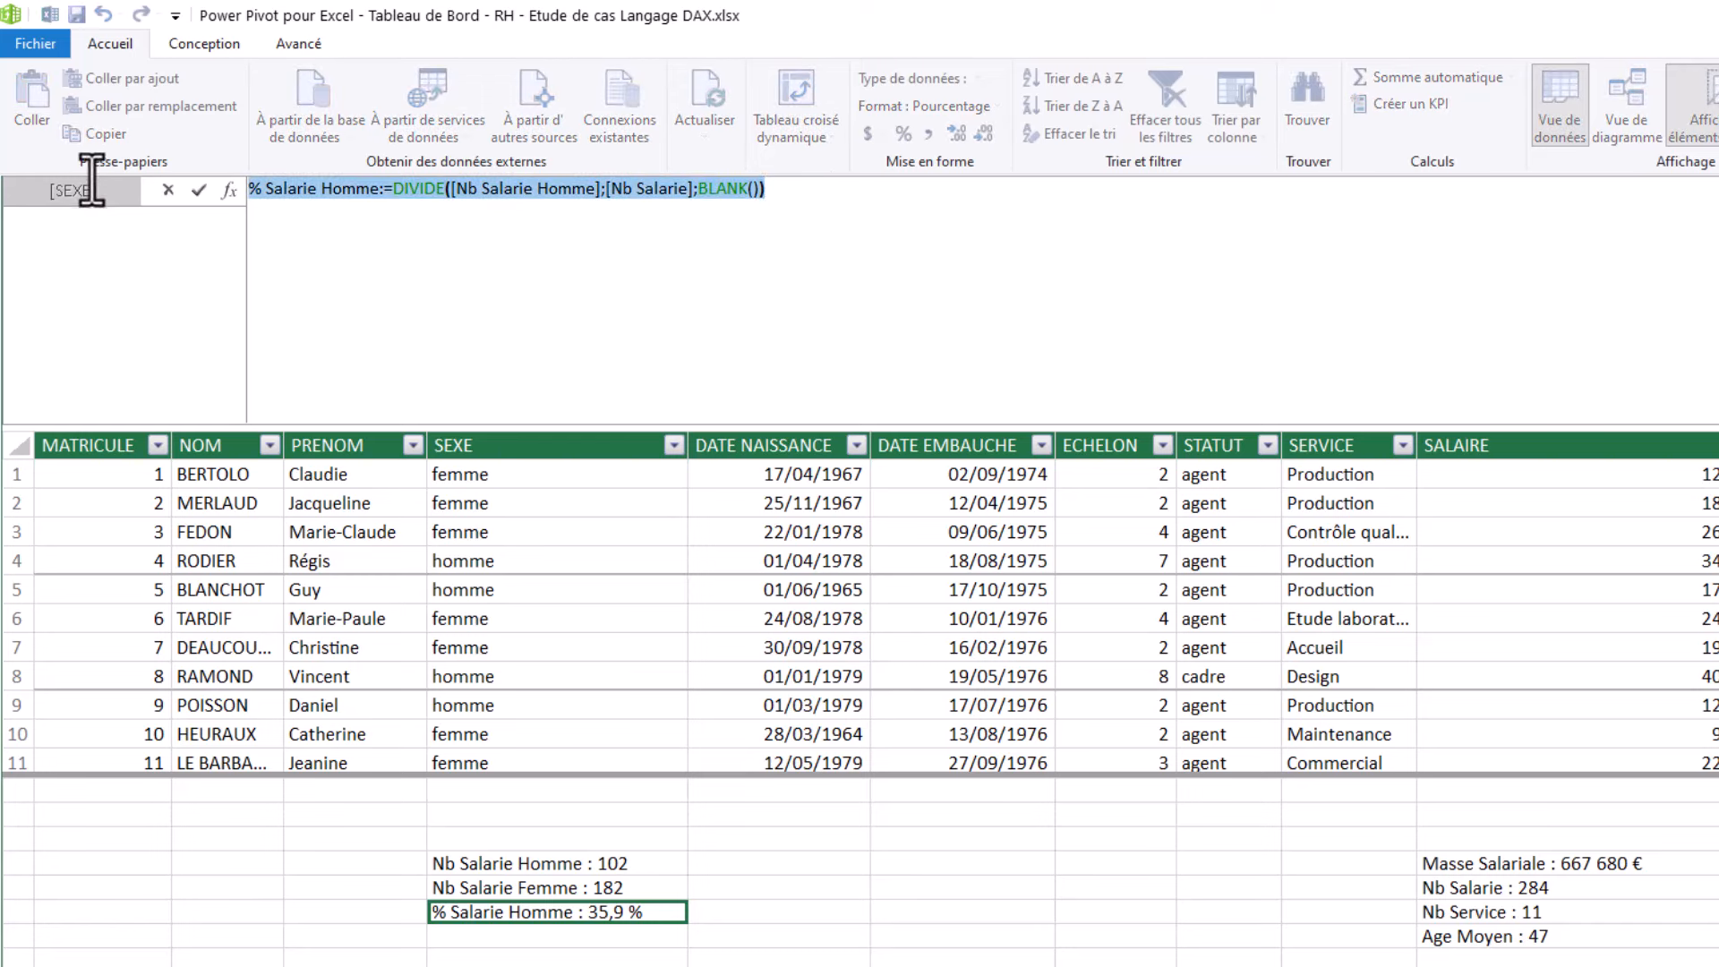
click(472, 939)
click(320, 273)
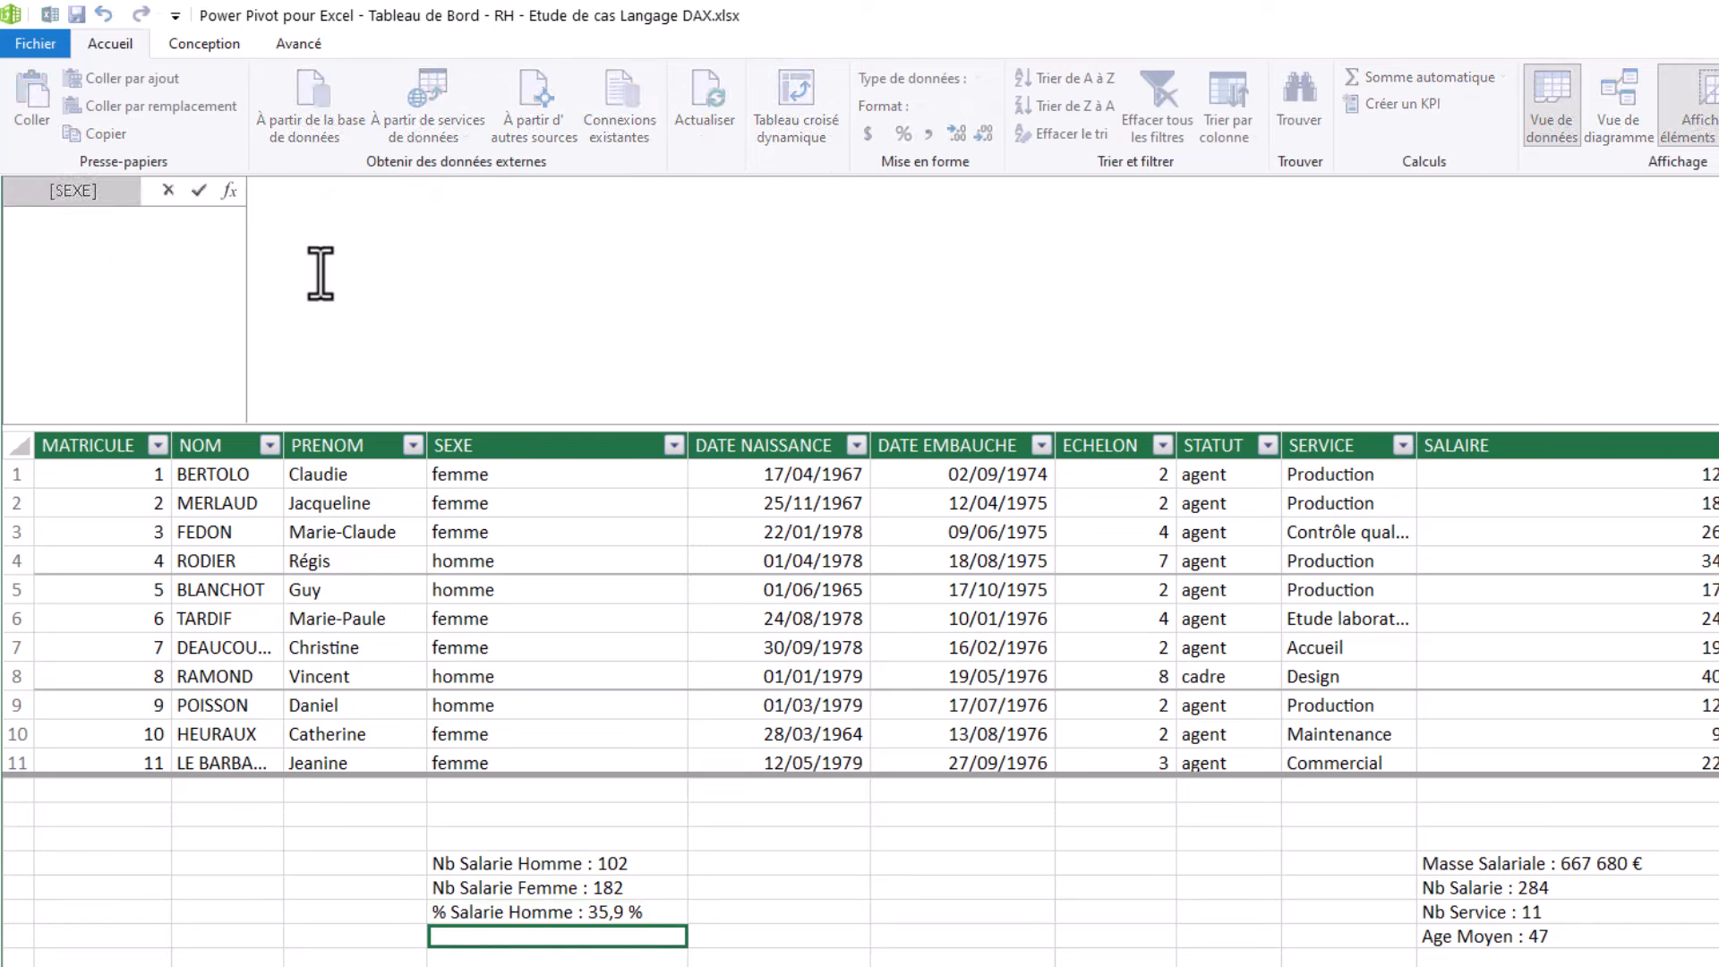
key(ctrl+v)
Step: Turn the copied formula into % Salarie Femme with [Nb Salarie Femme] as the numerator and validate it
scroll(410, 289, up, 3)
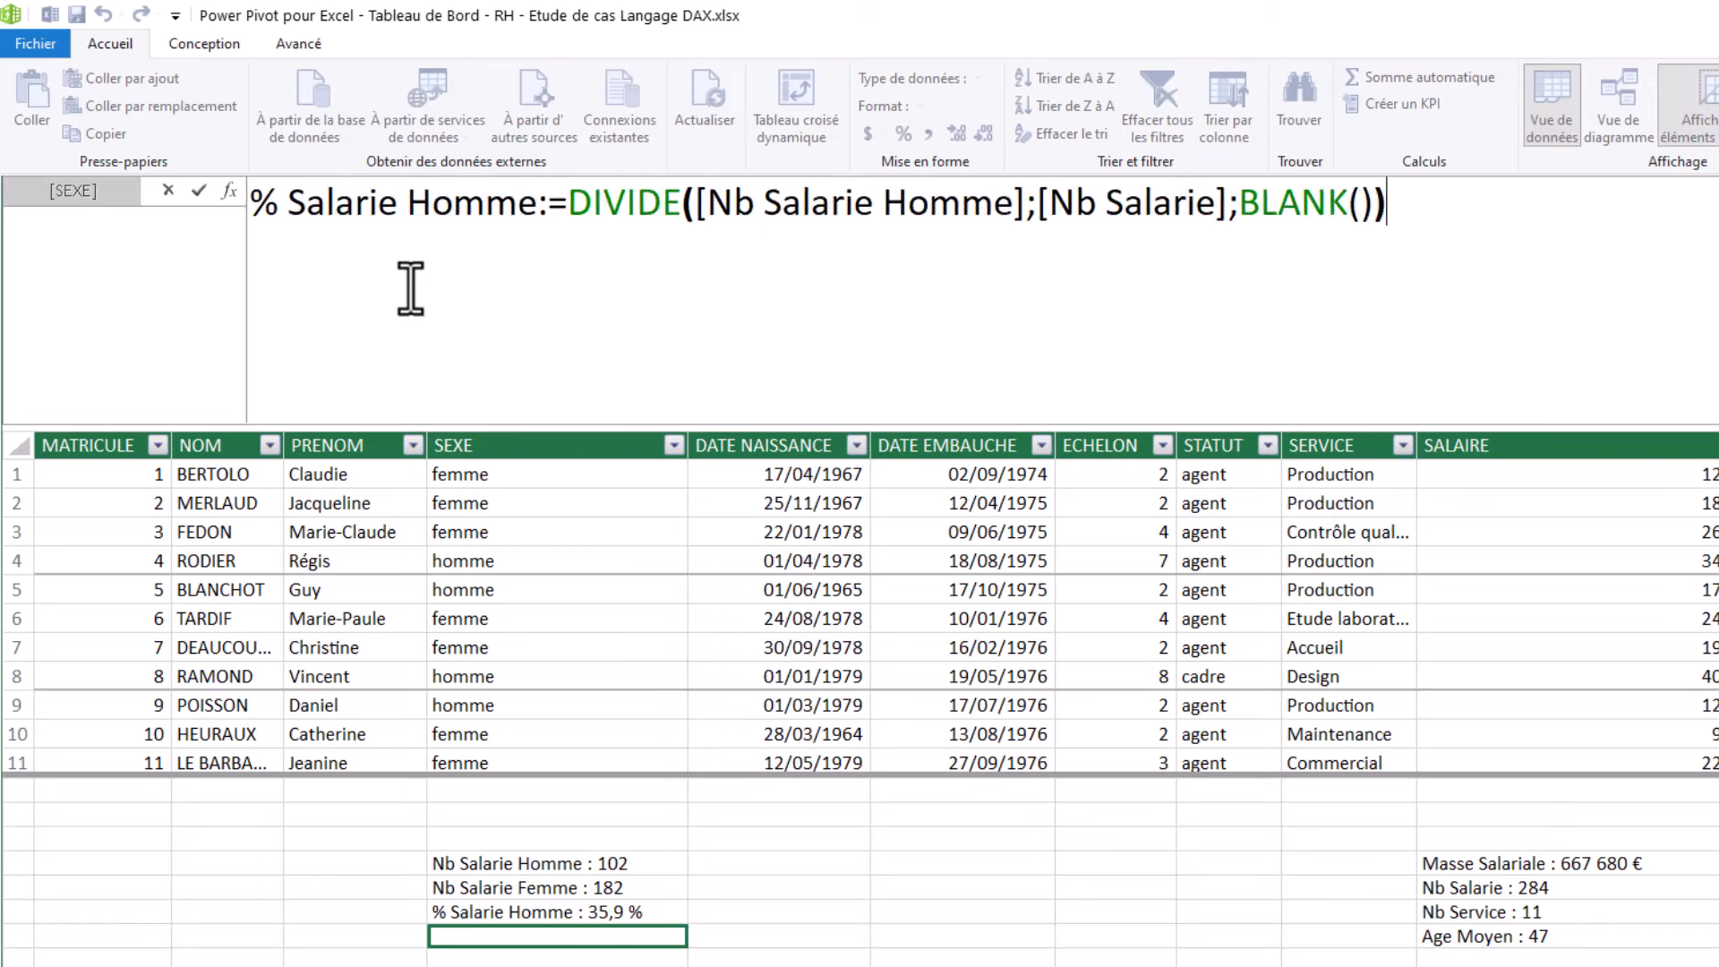
scroll(410, 289, up, 1)
drag(581, 208, 432, 211)
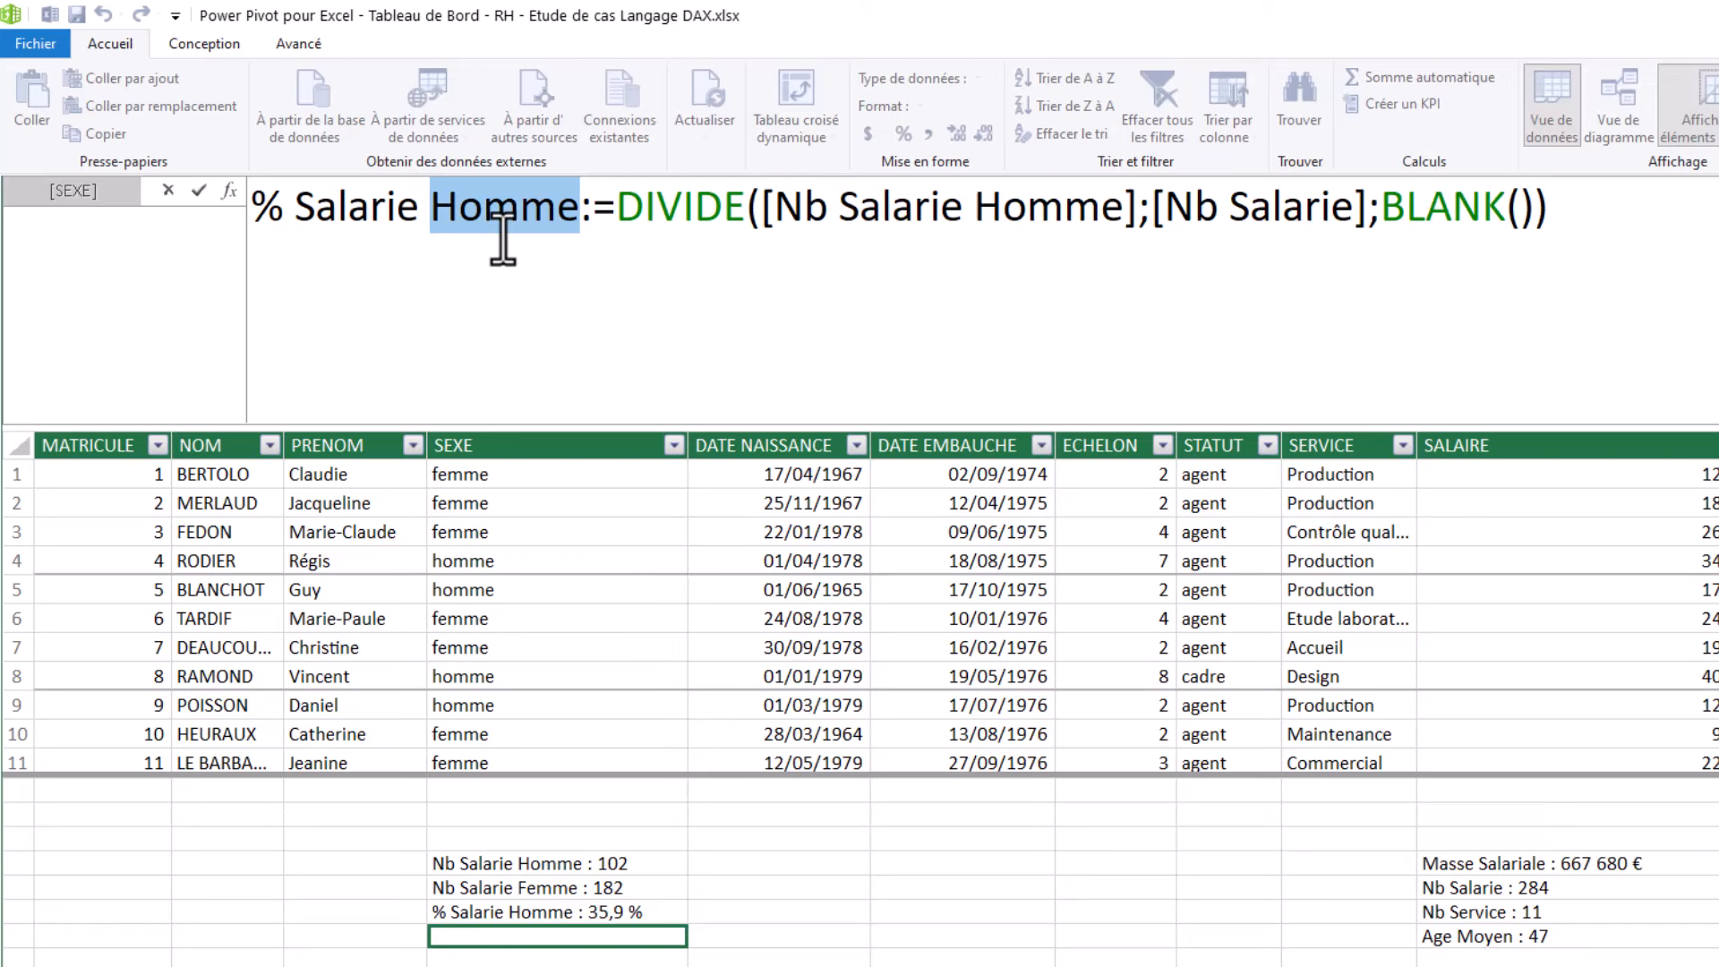
text(Femme)
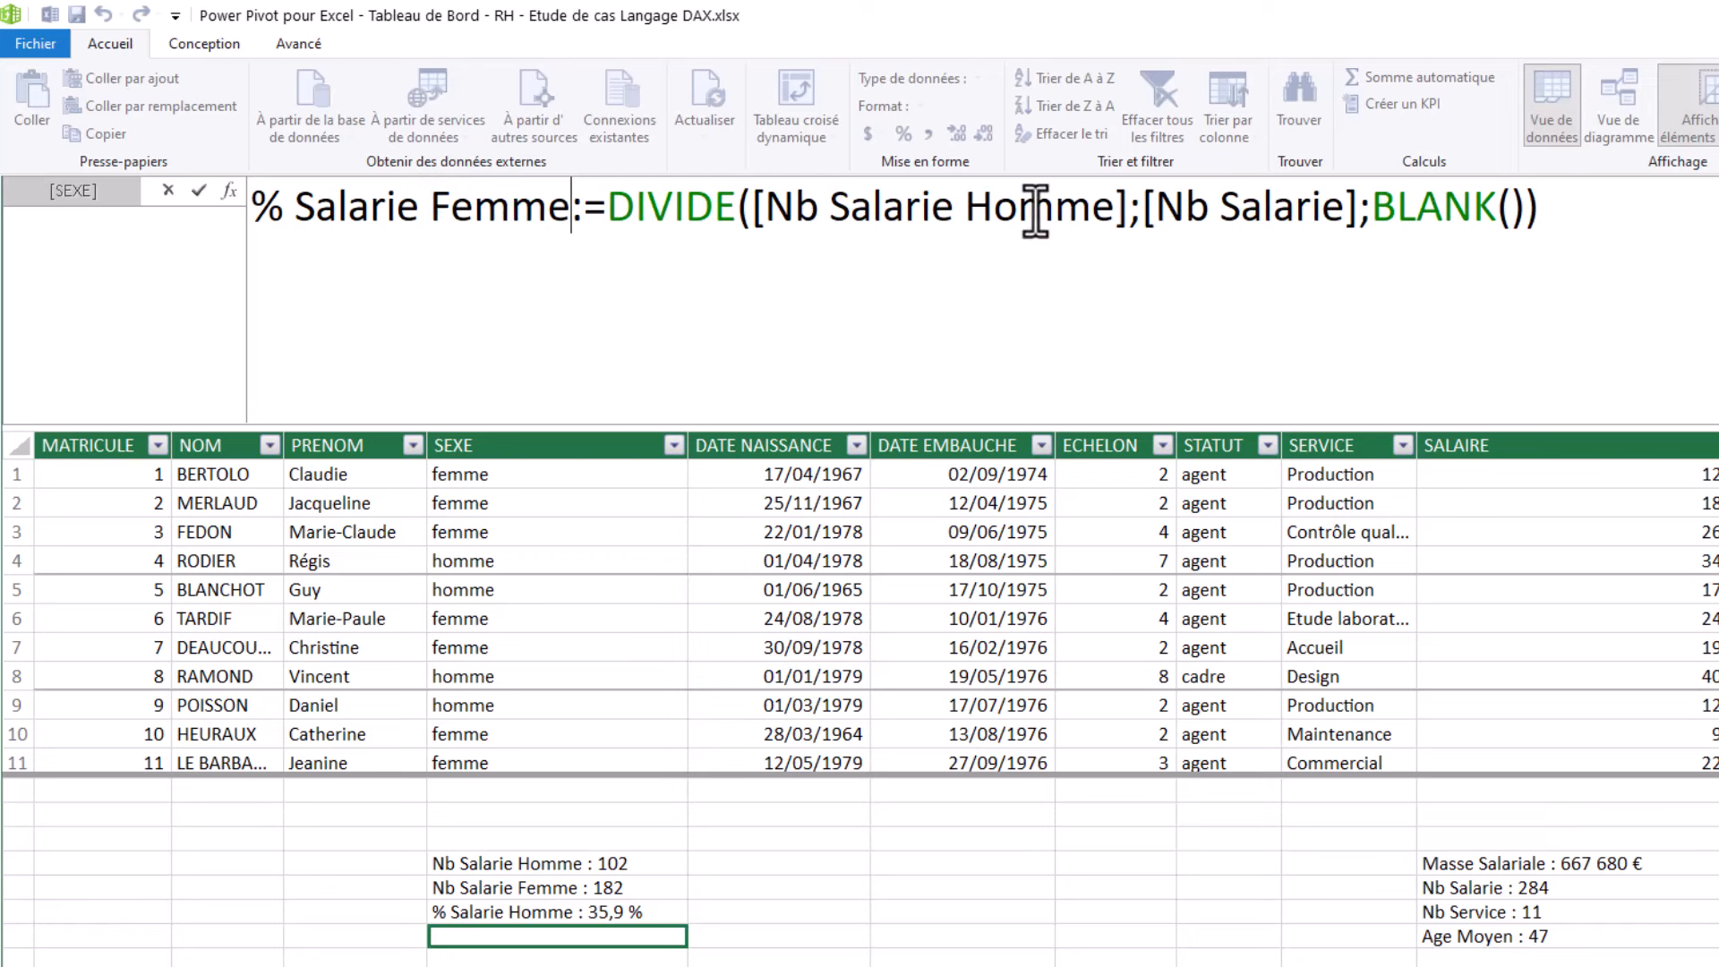
drag(1116, 208, 965, 208)
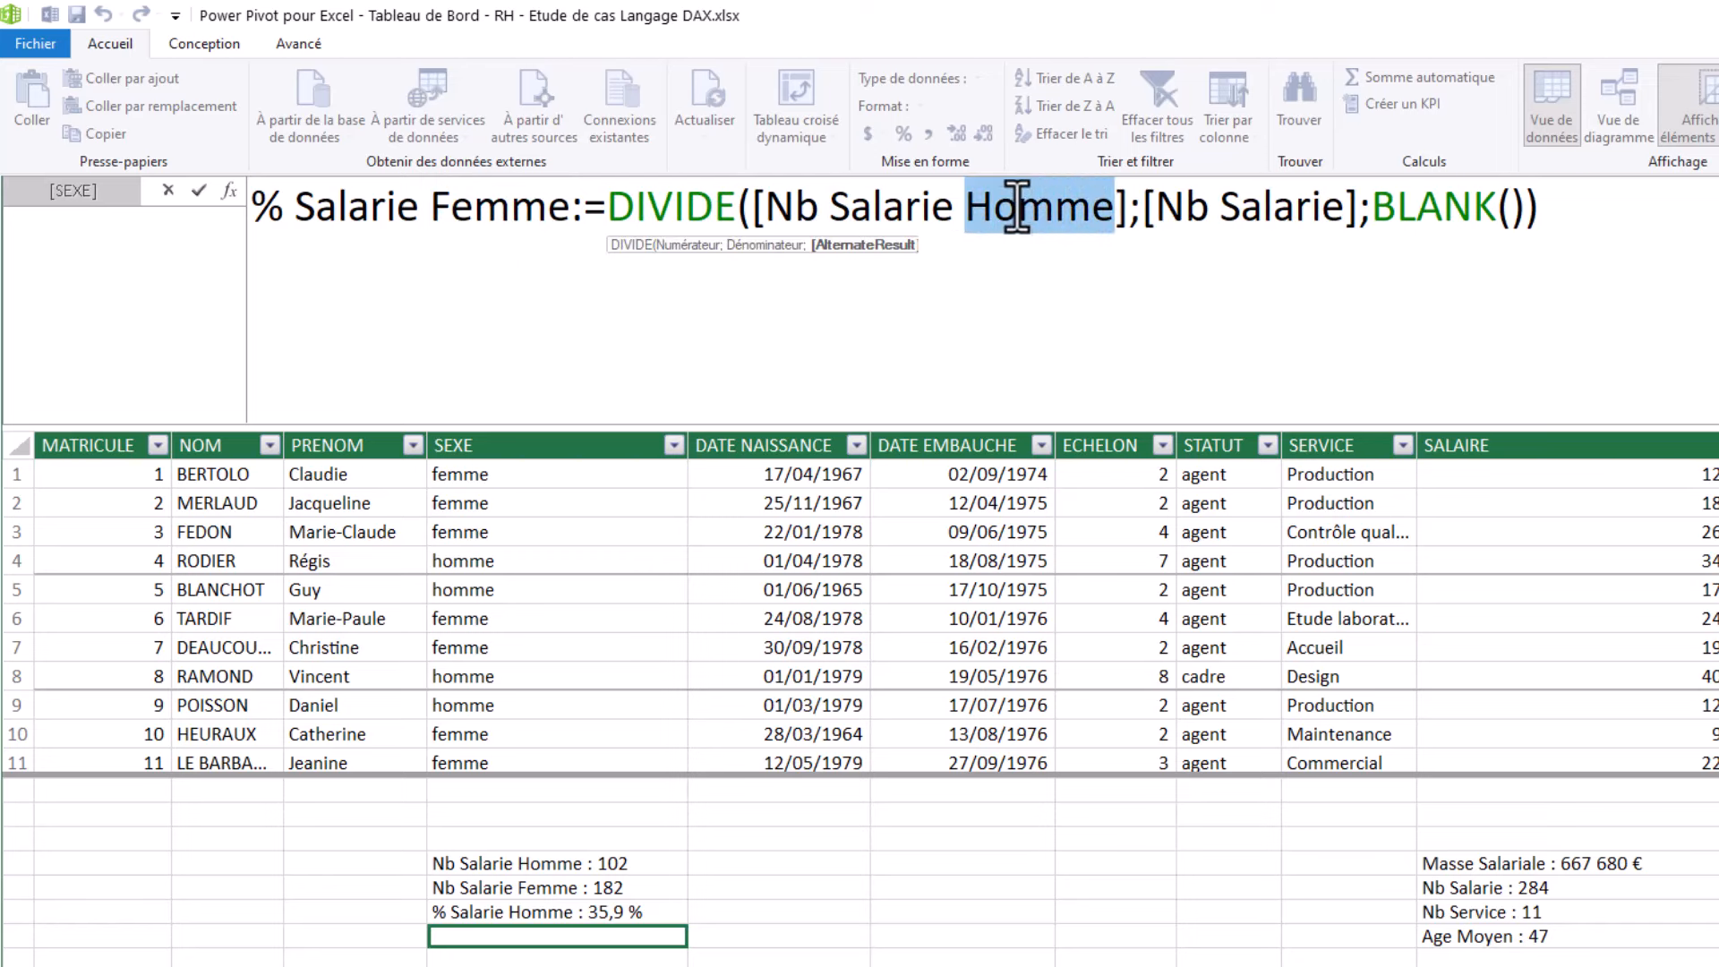
text(F)
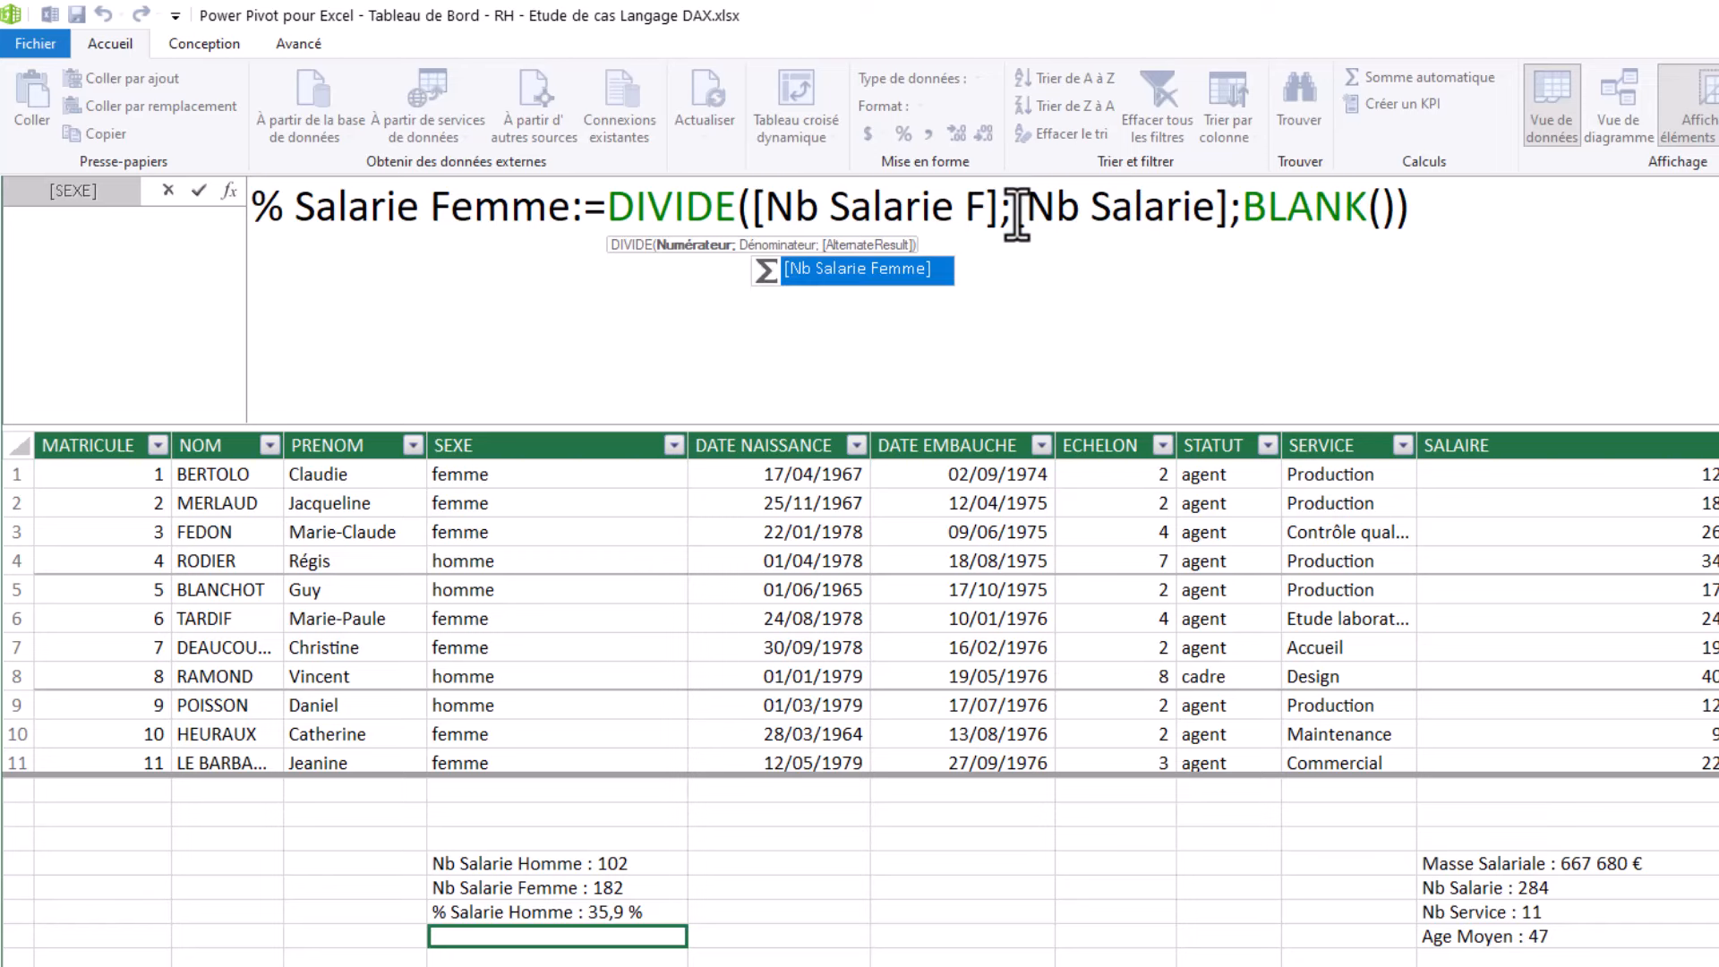
double_click(895, 271)
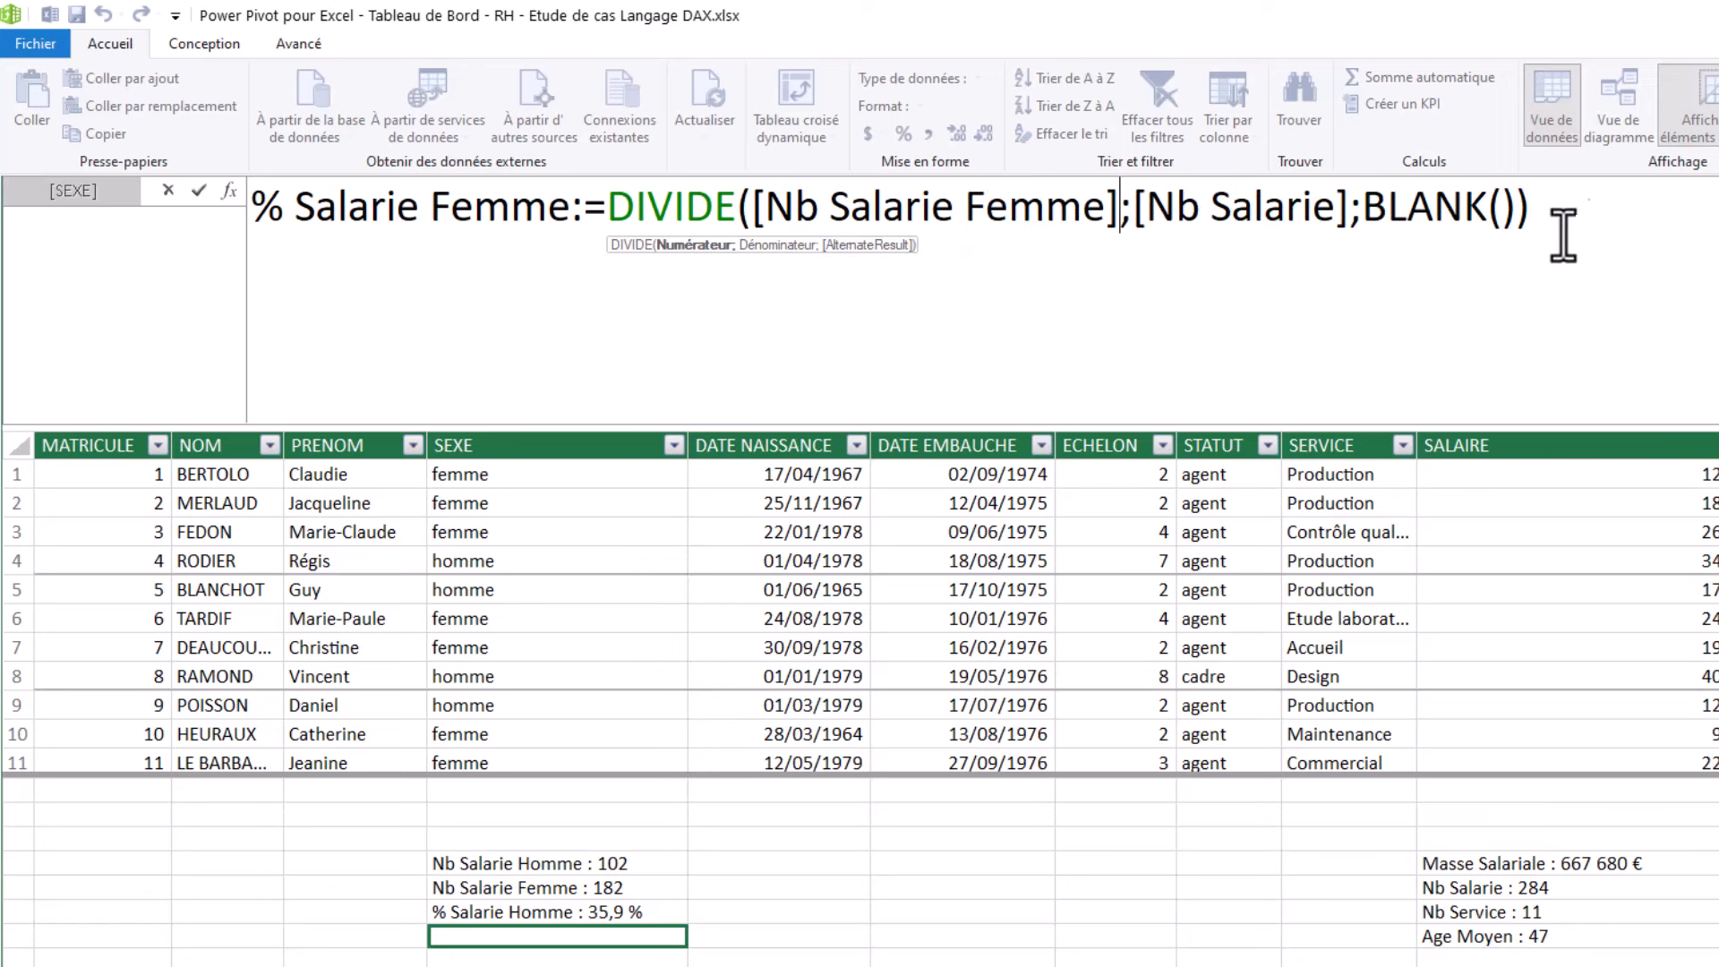
click(1637, 210)
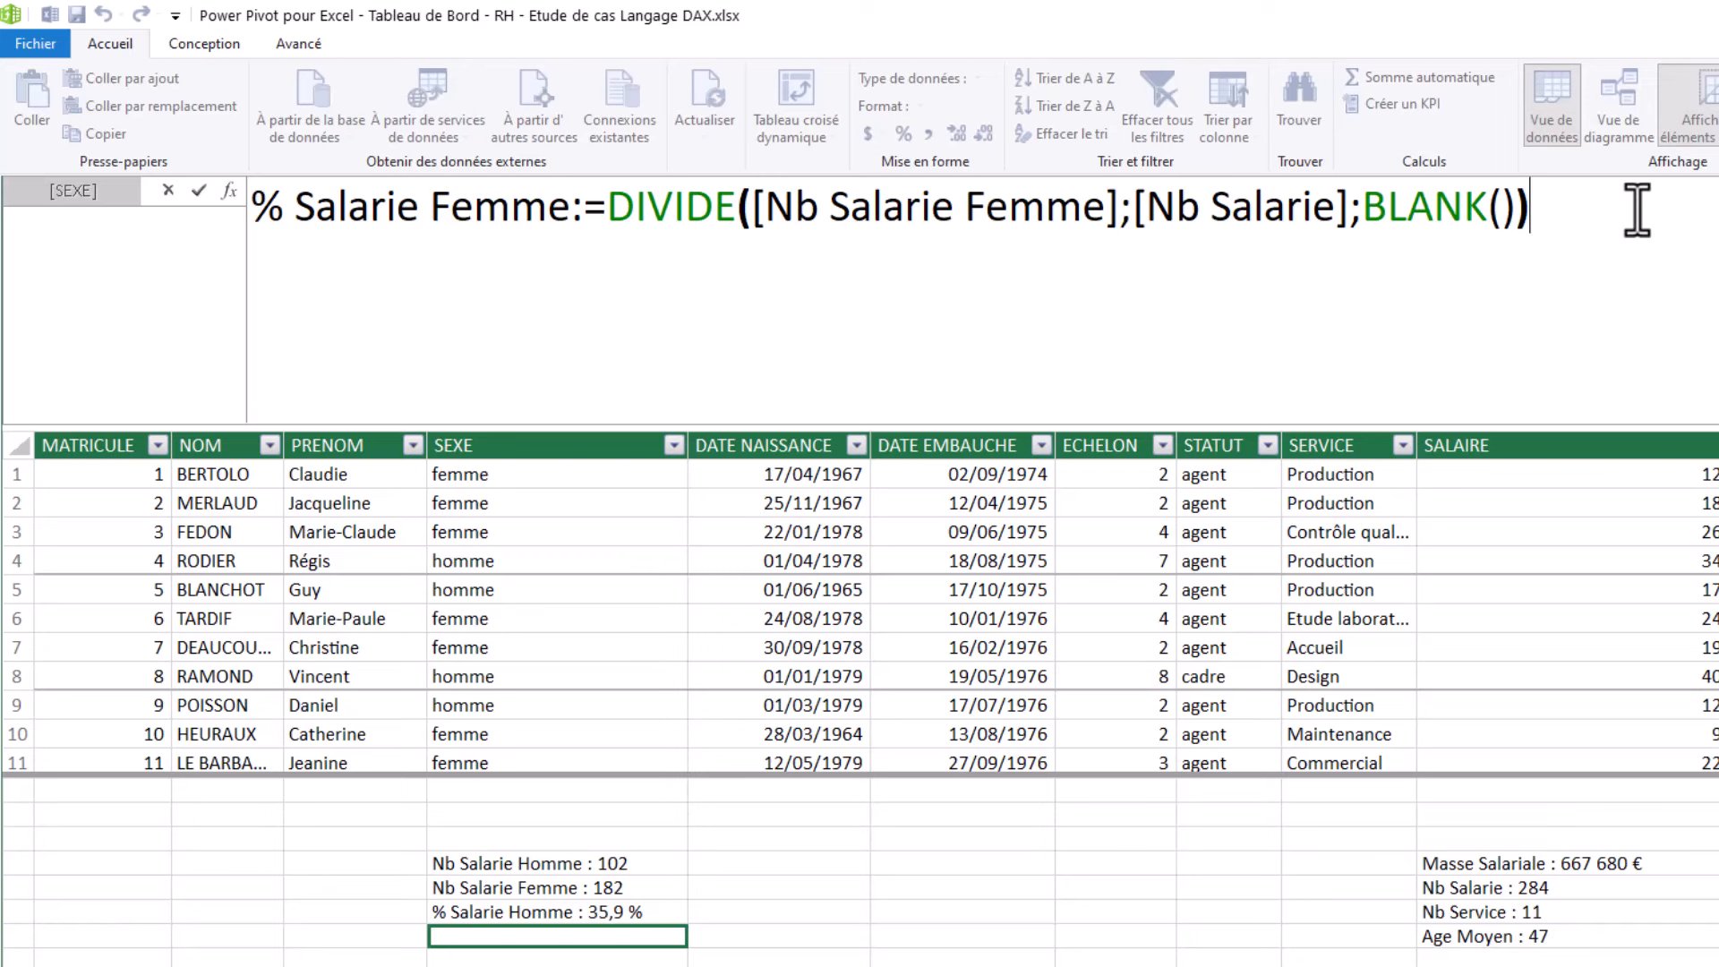
key(Return)
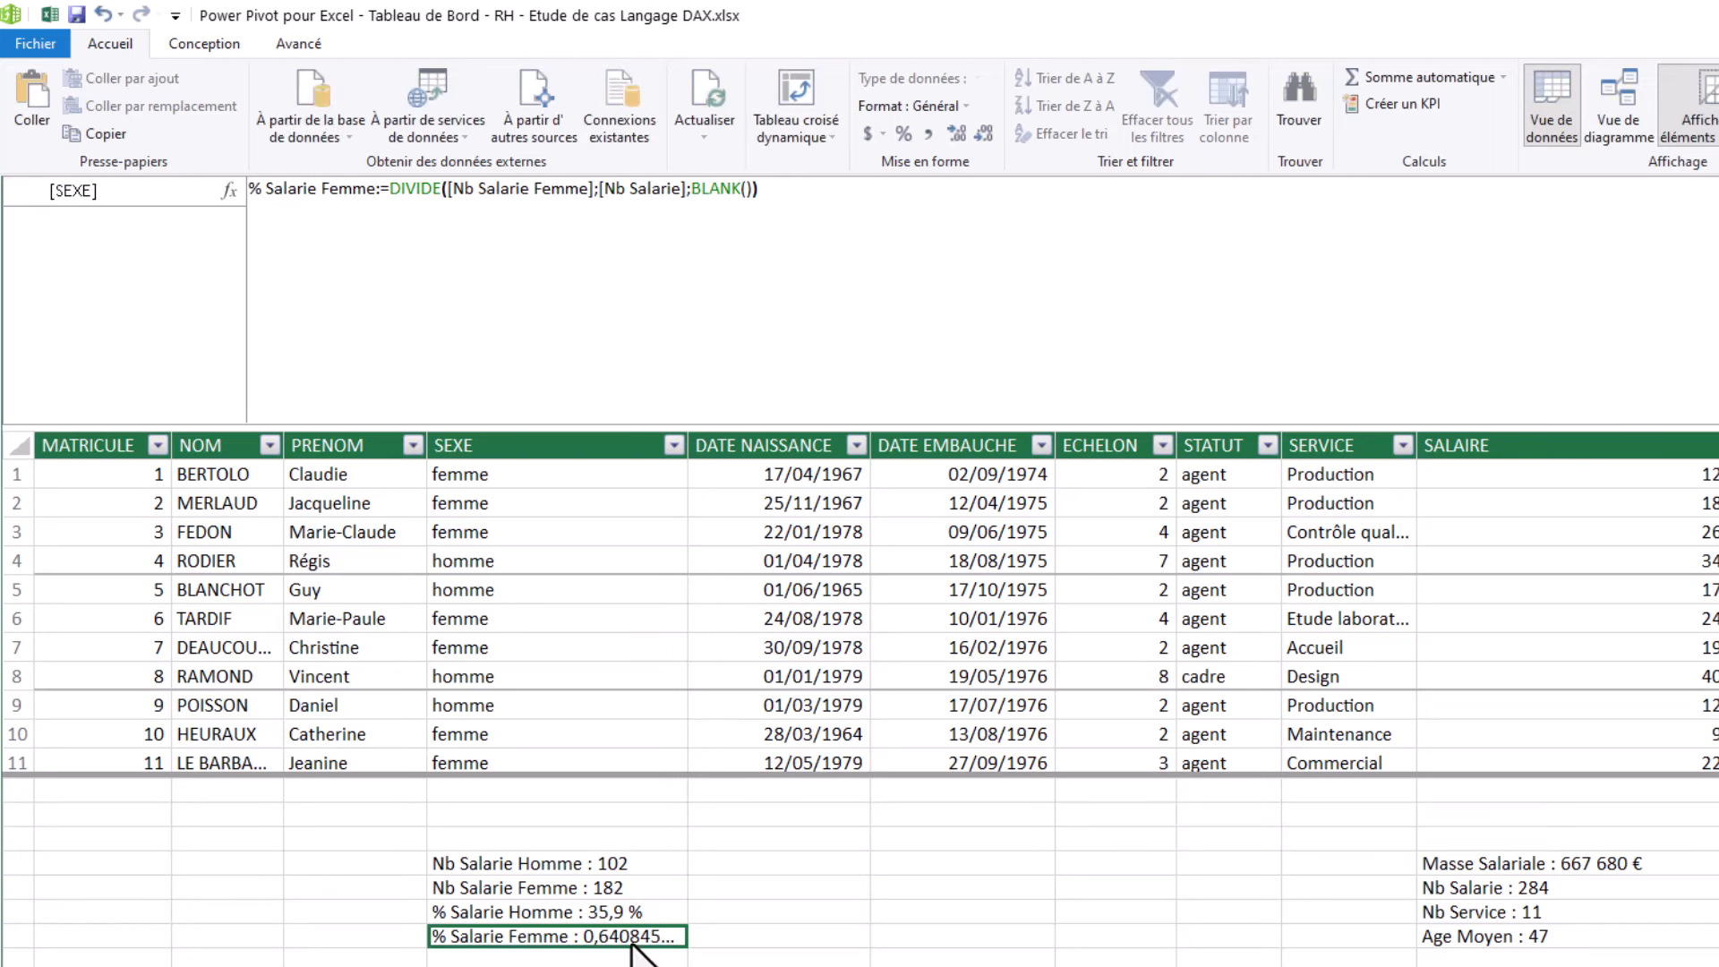
Step: Format the % Salarie Femme measure as Pourcentage with one decimal place
click(904, 134)
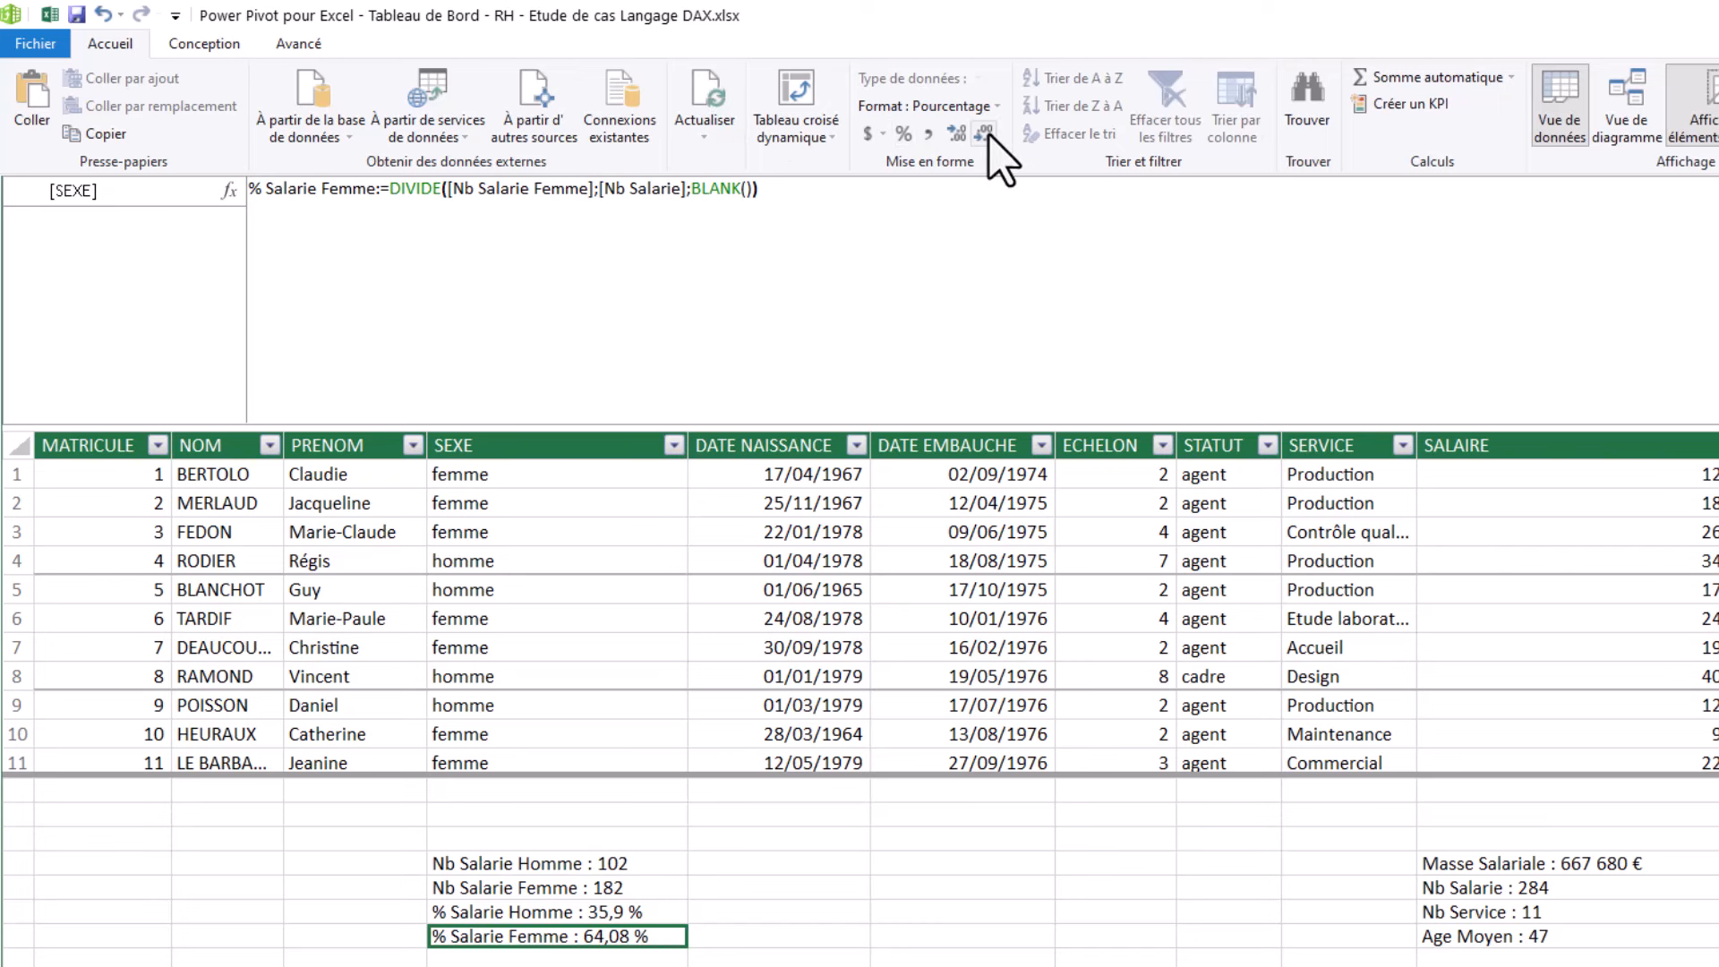
click(985, 135)
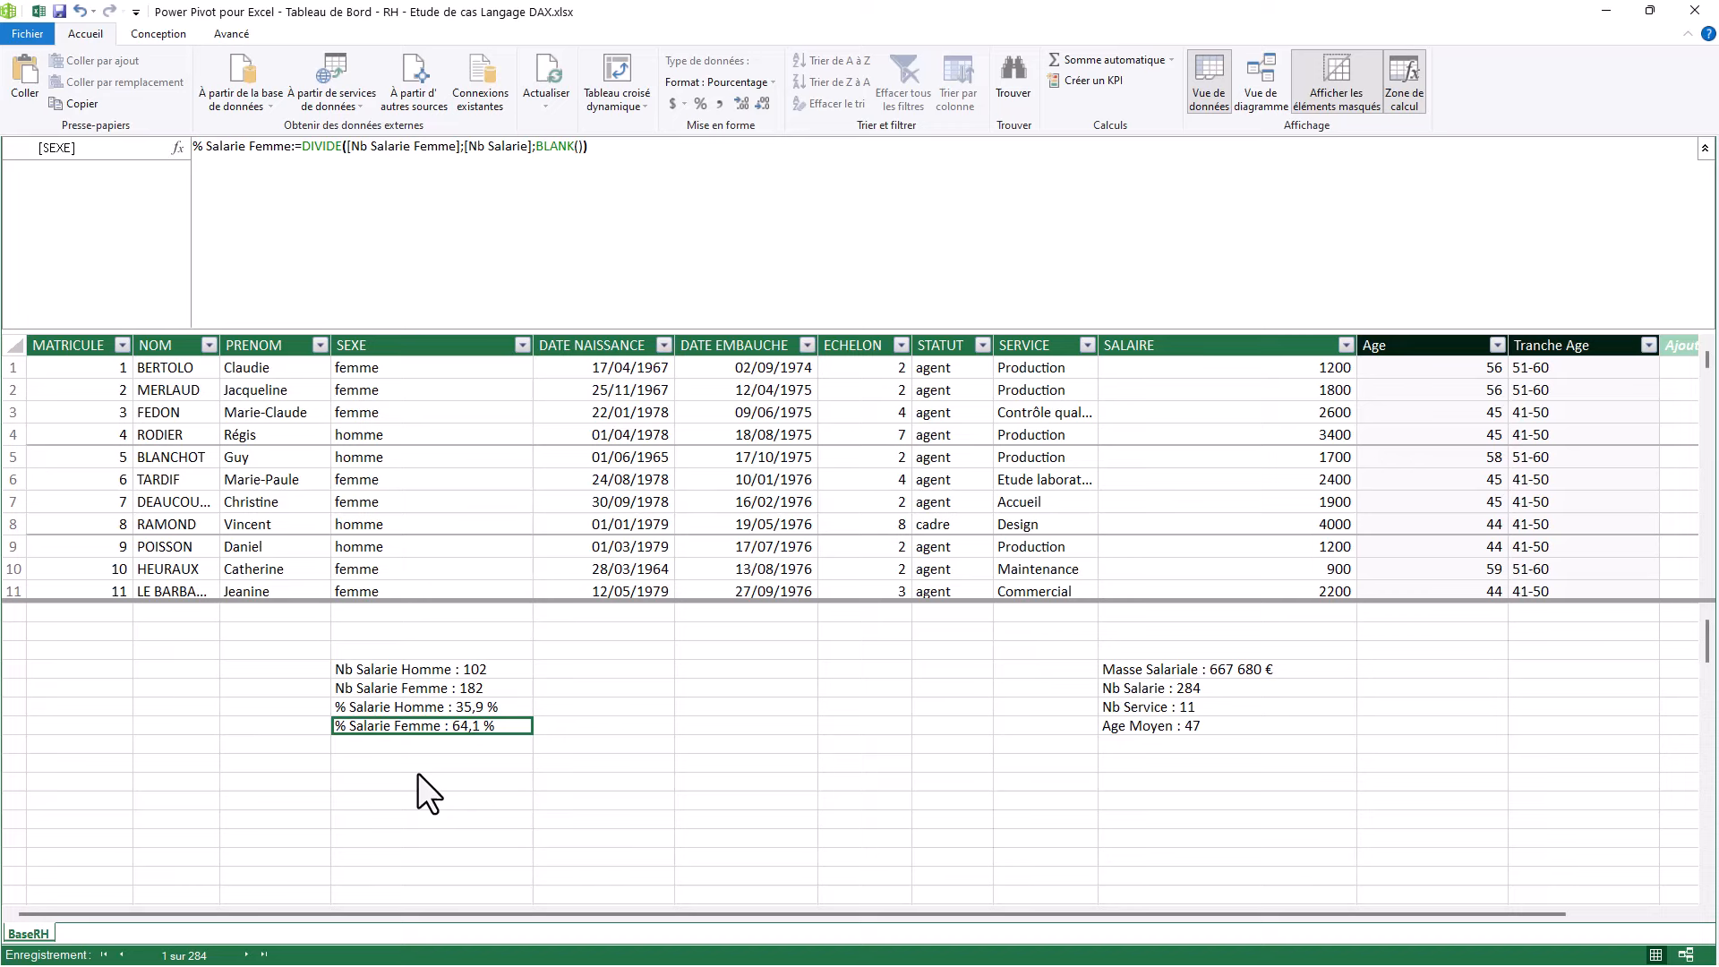
click(412, 693)
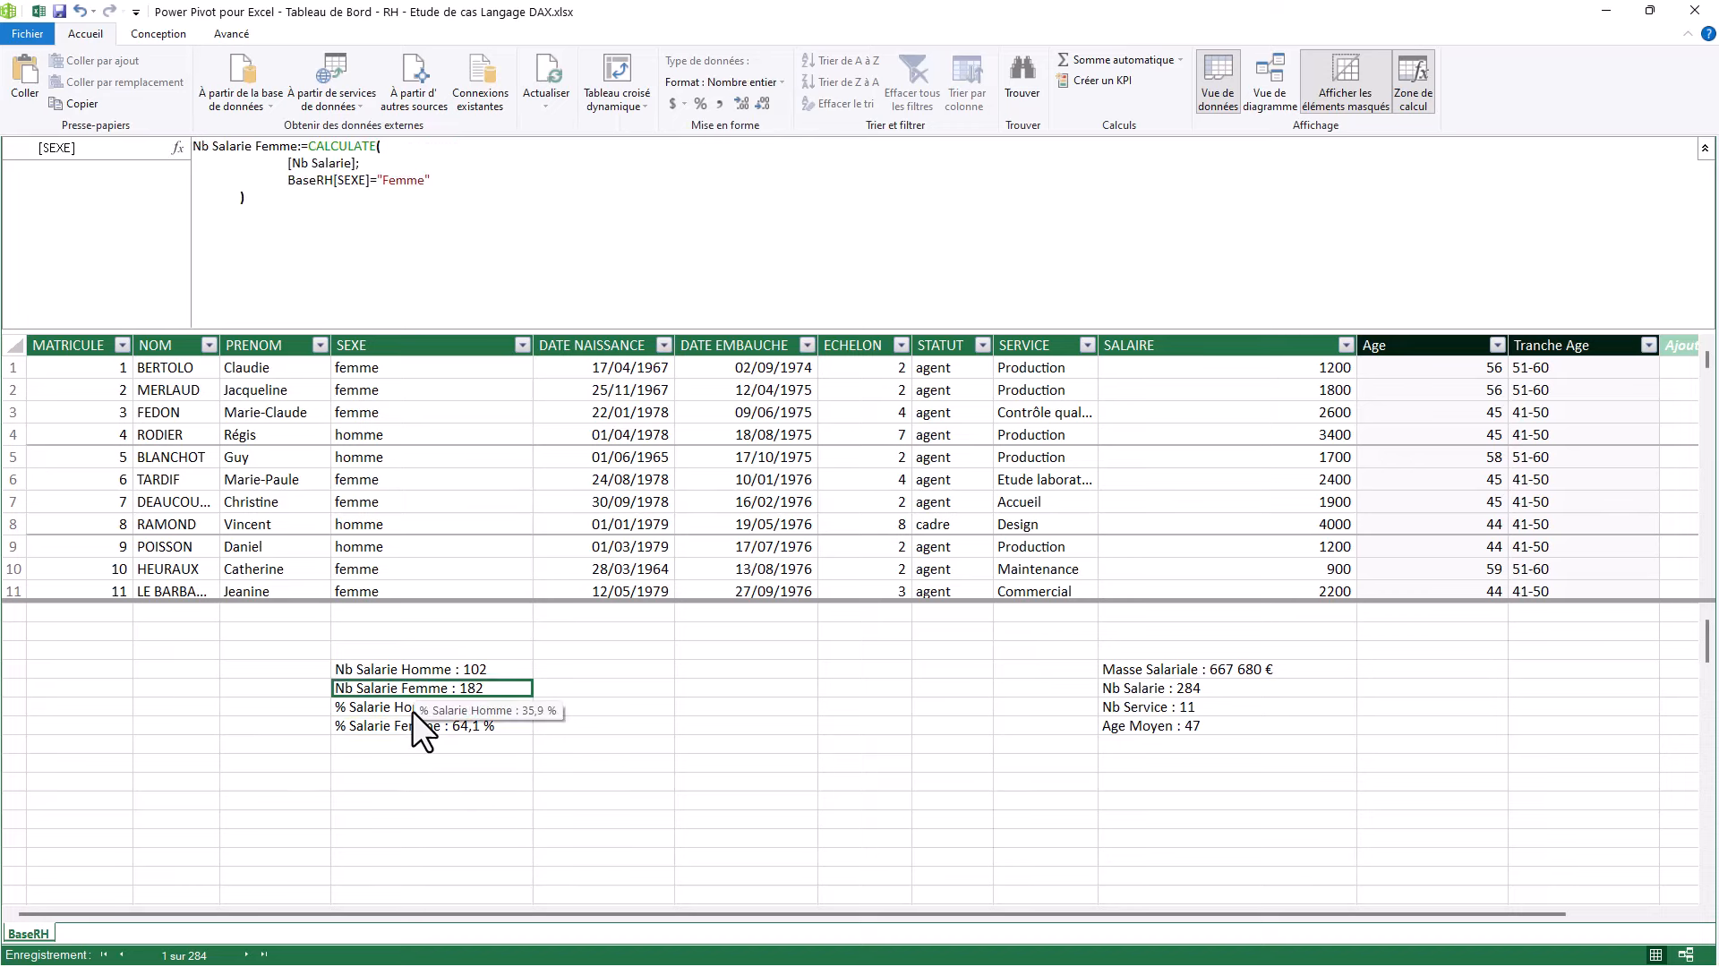
Step: Review the two percentage measures, check the Effectifs Hommes vs Femmes section of the Excel dashboard, and return to the Power Pivot window
click(412, 712)
click(408, 725)
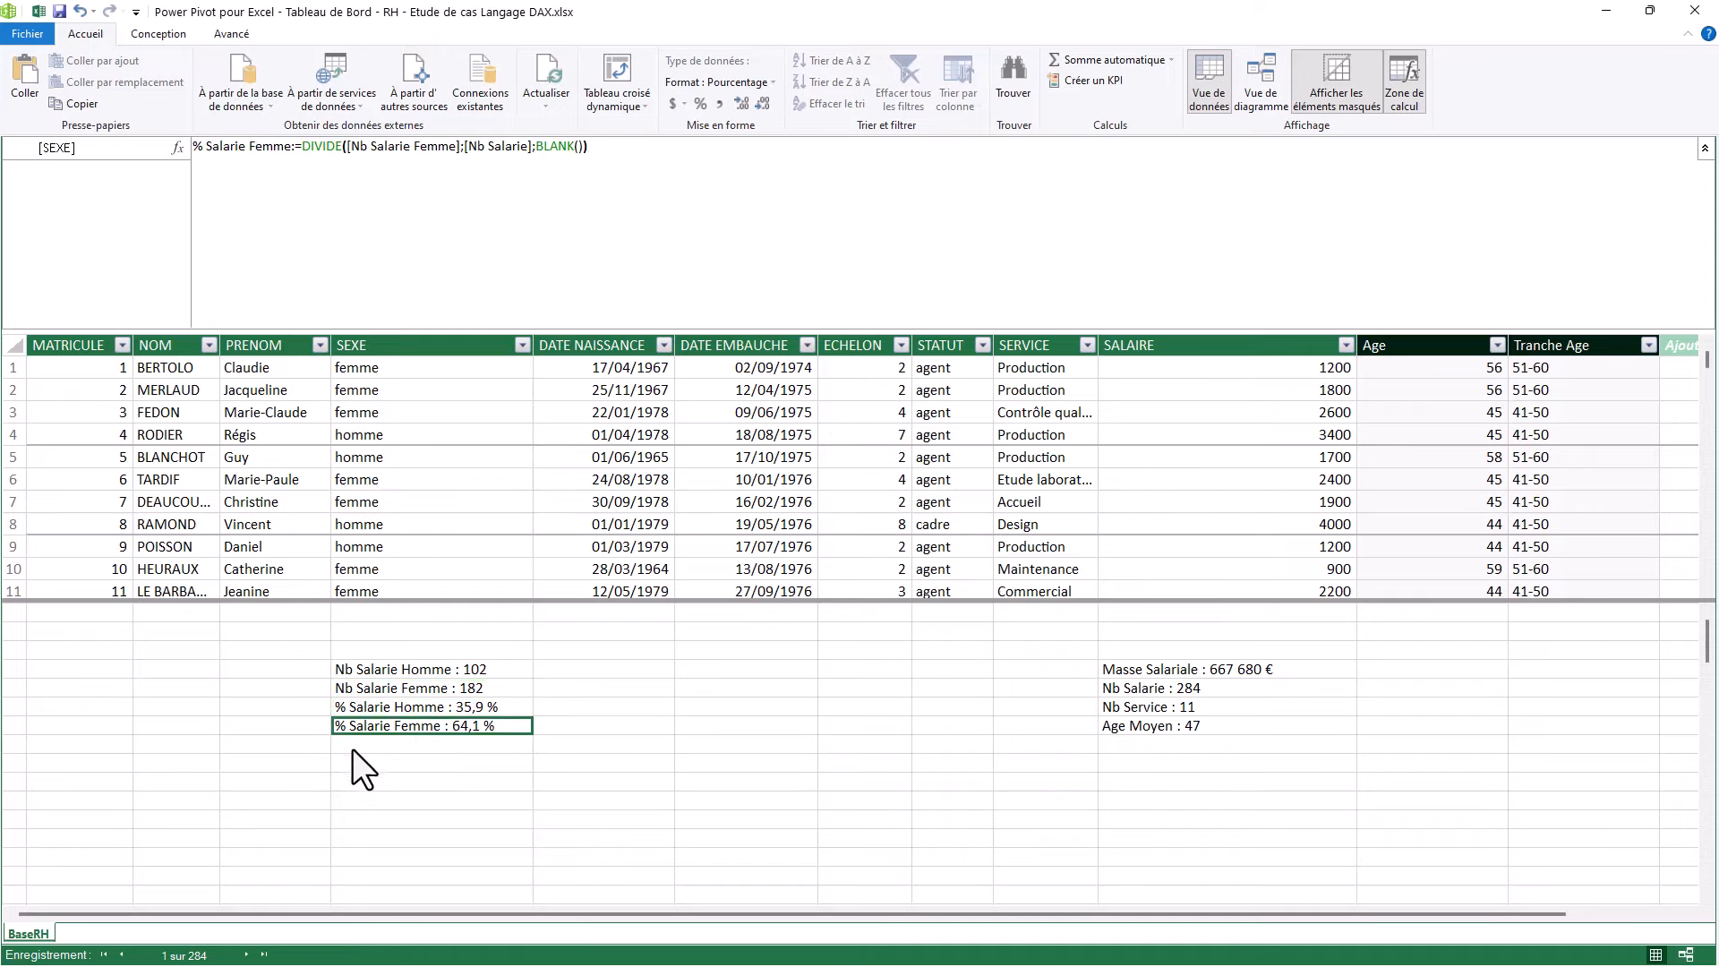
click(379, 743)
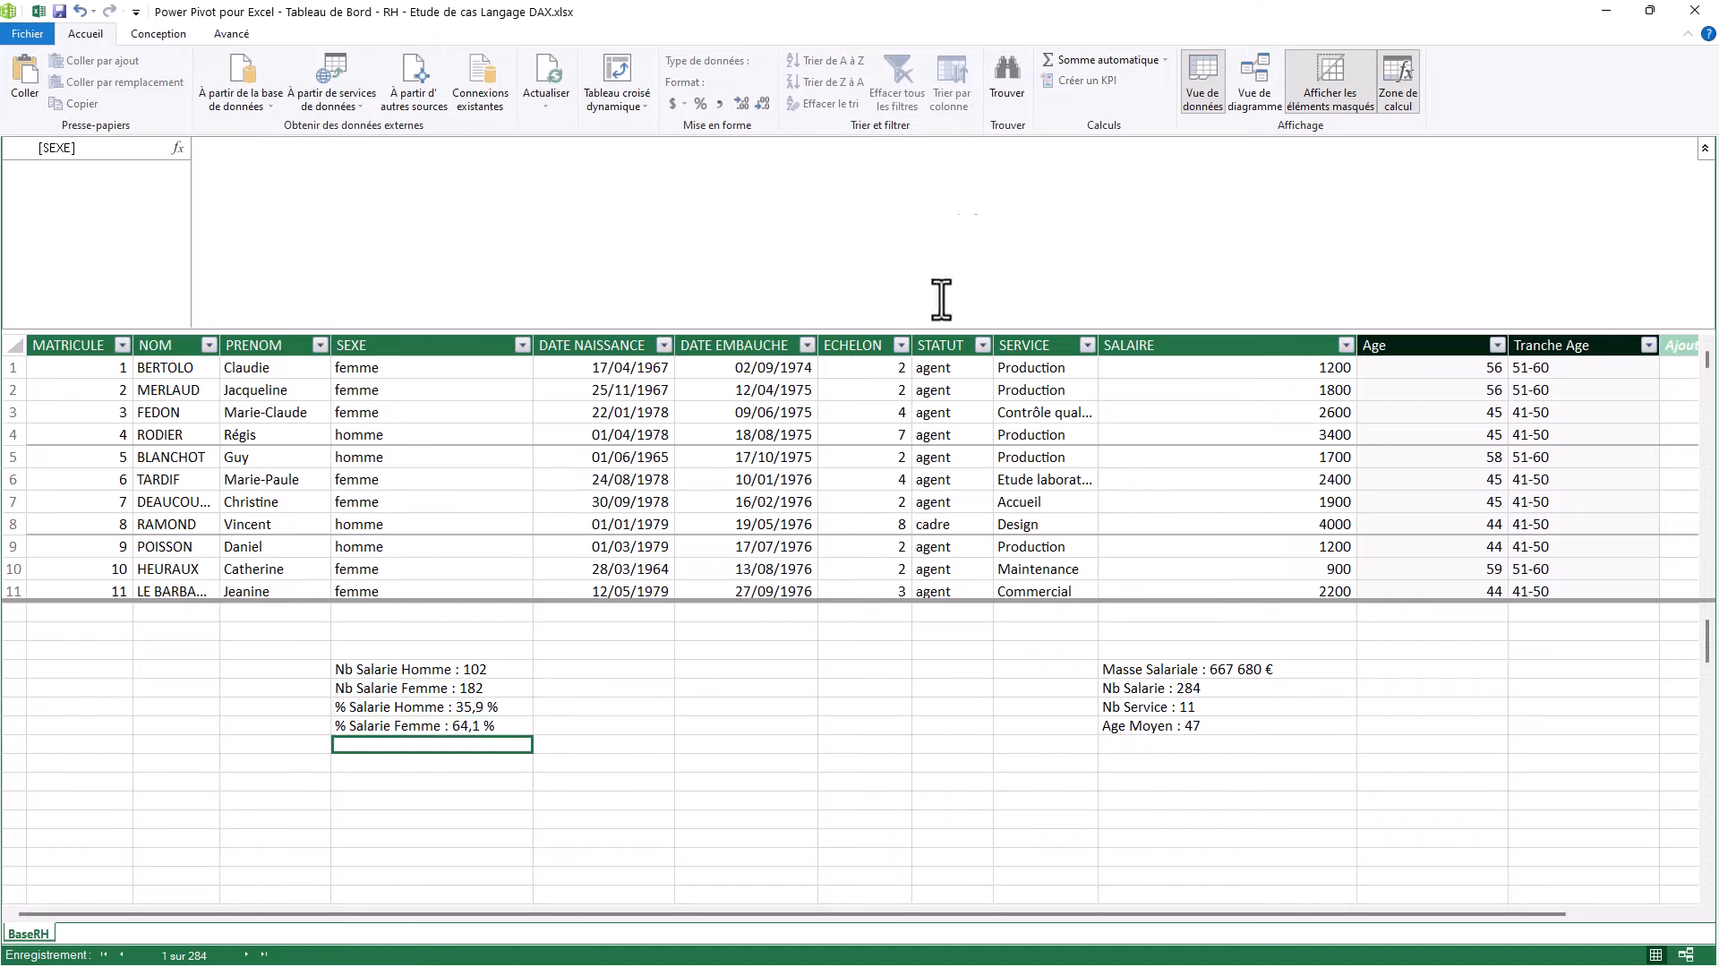
click(1606, 11)
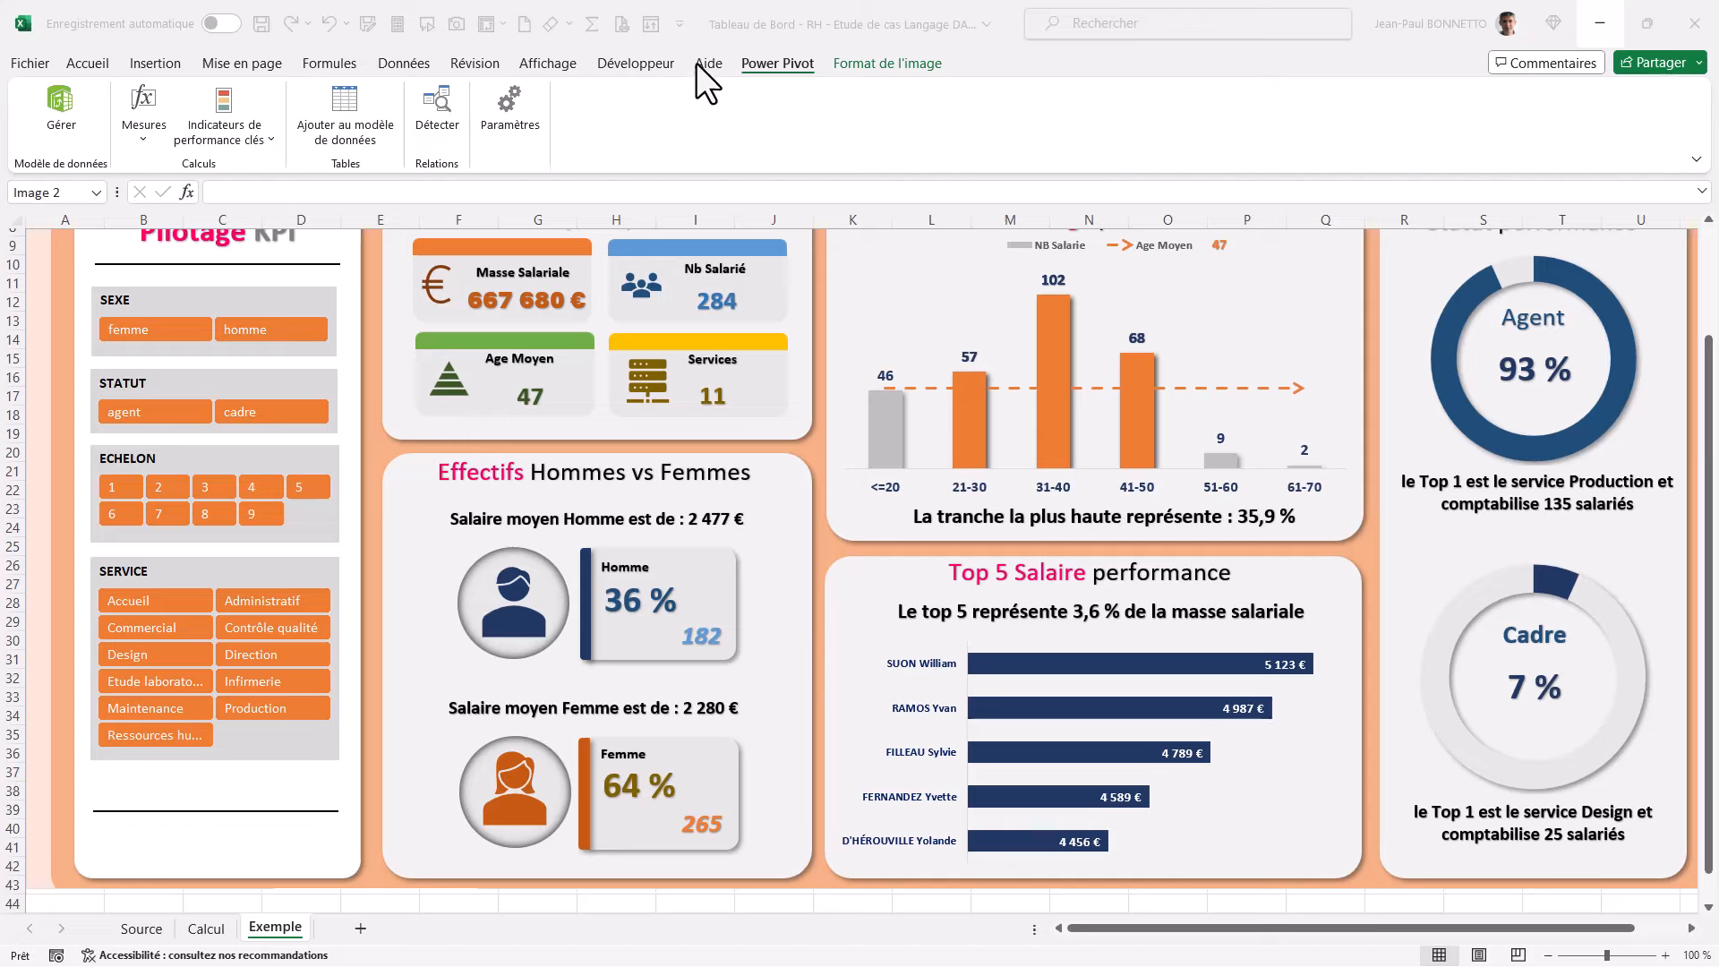
click(57, 94)
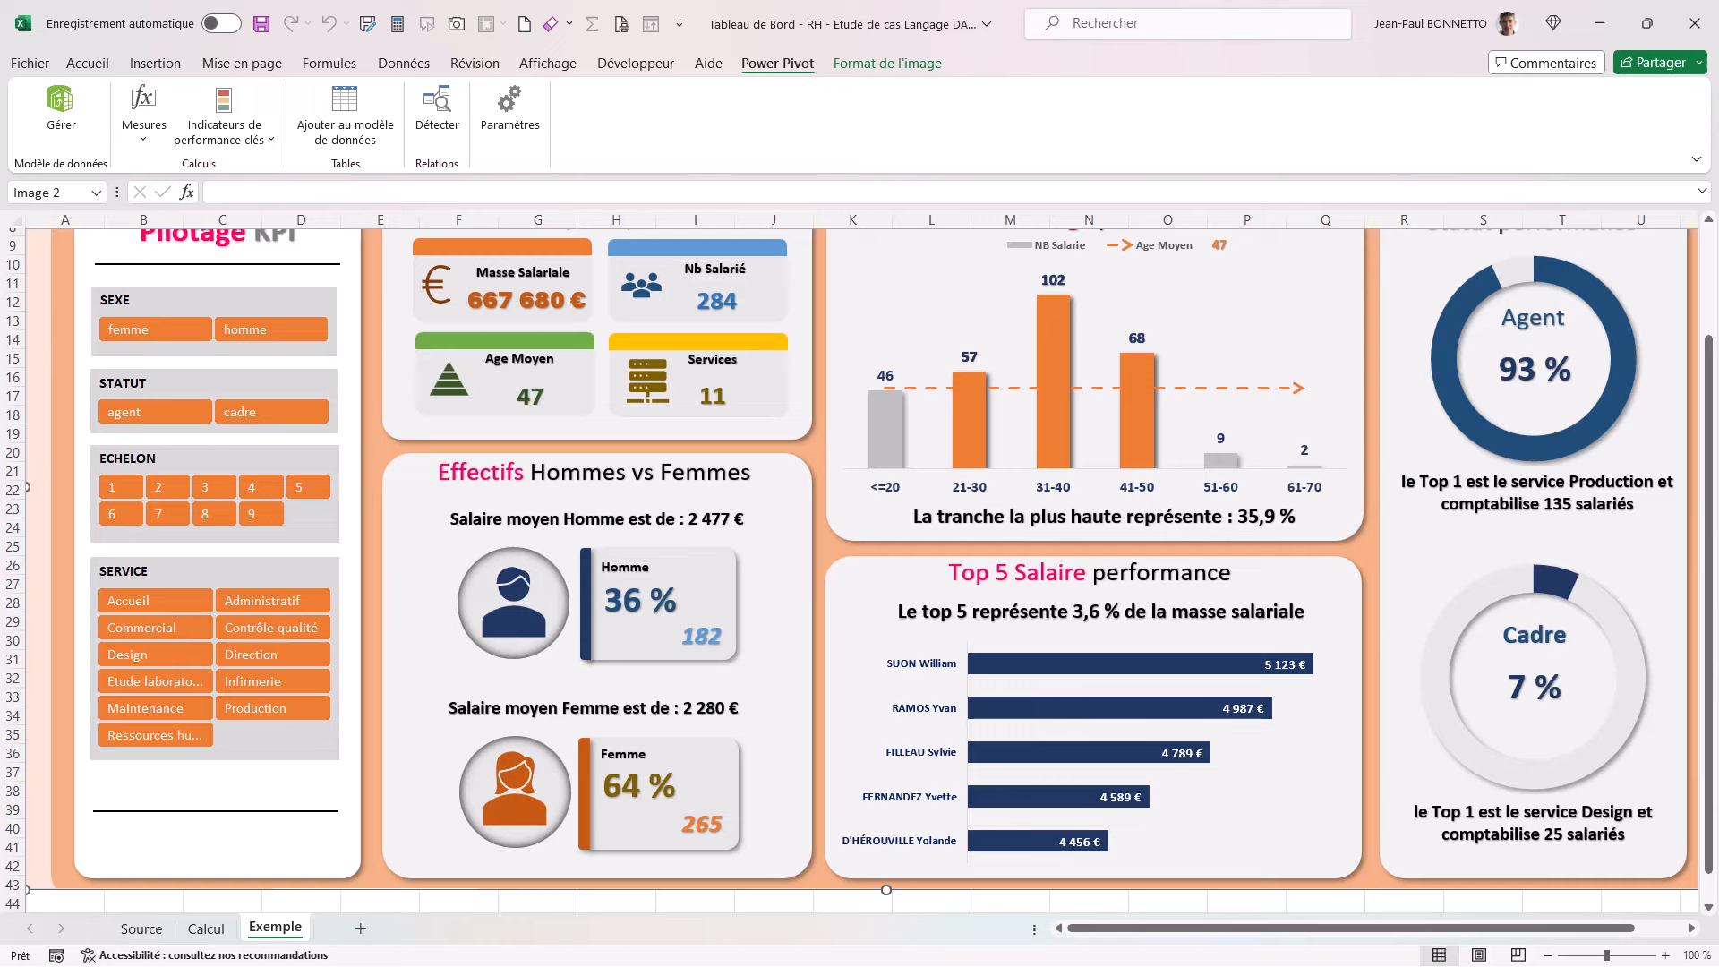
click(57, 112)
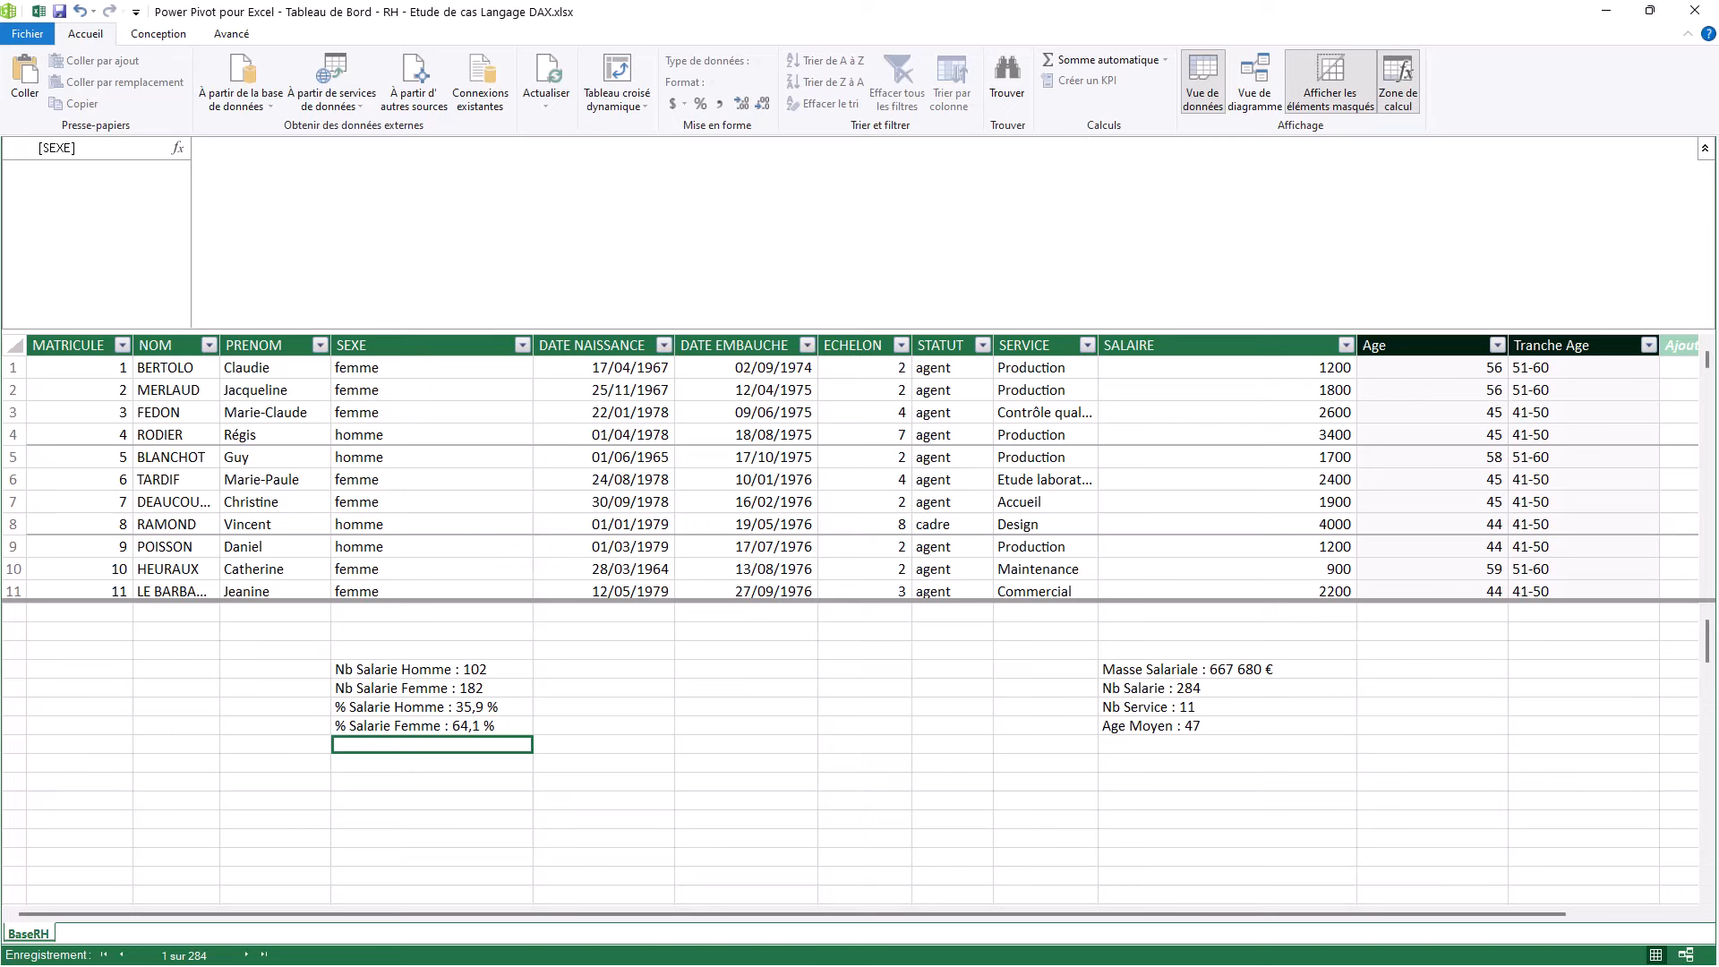
Step: Start a measure named Salaire Moyen Homme in the empty calculation cell below % Salarie Femme, leaving a new line after :=
click(291, 202)
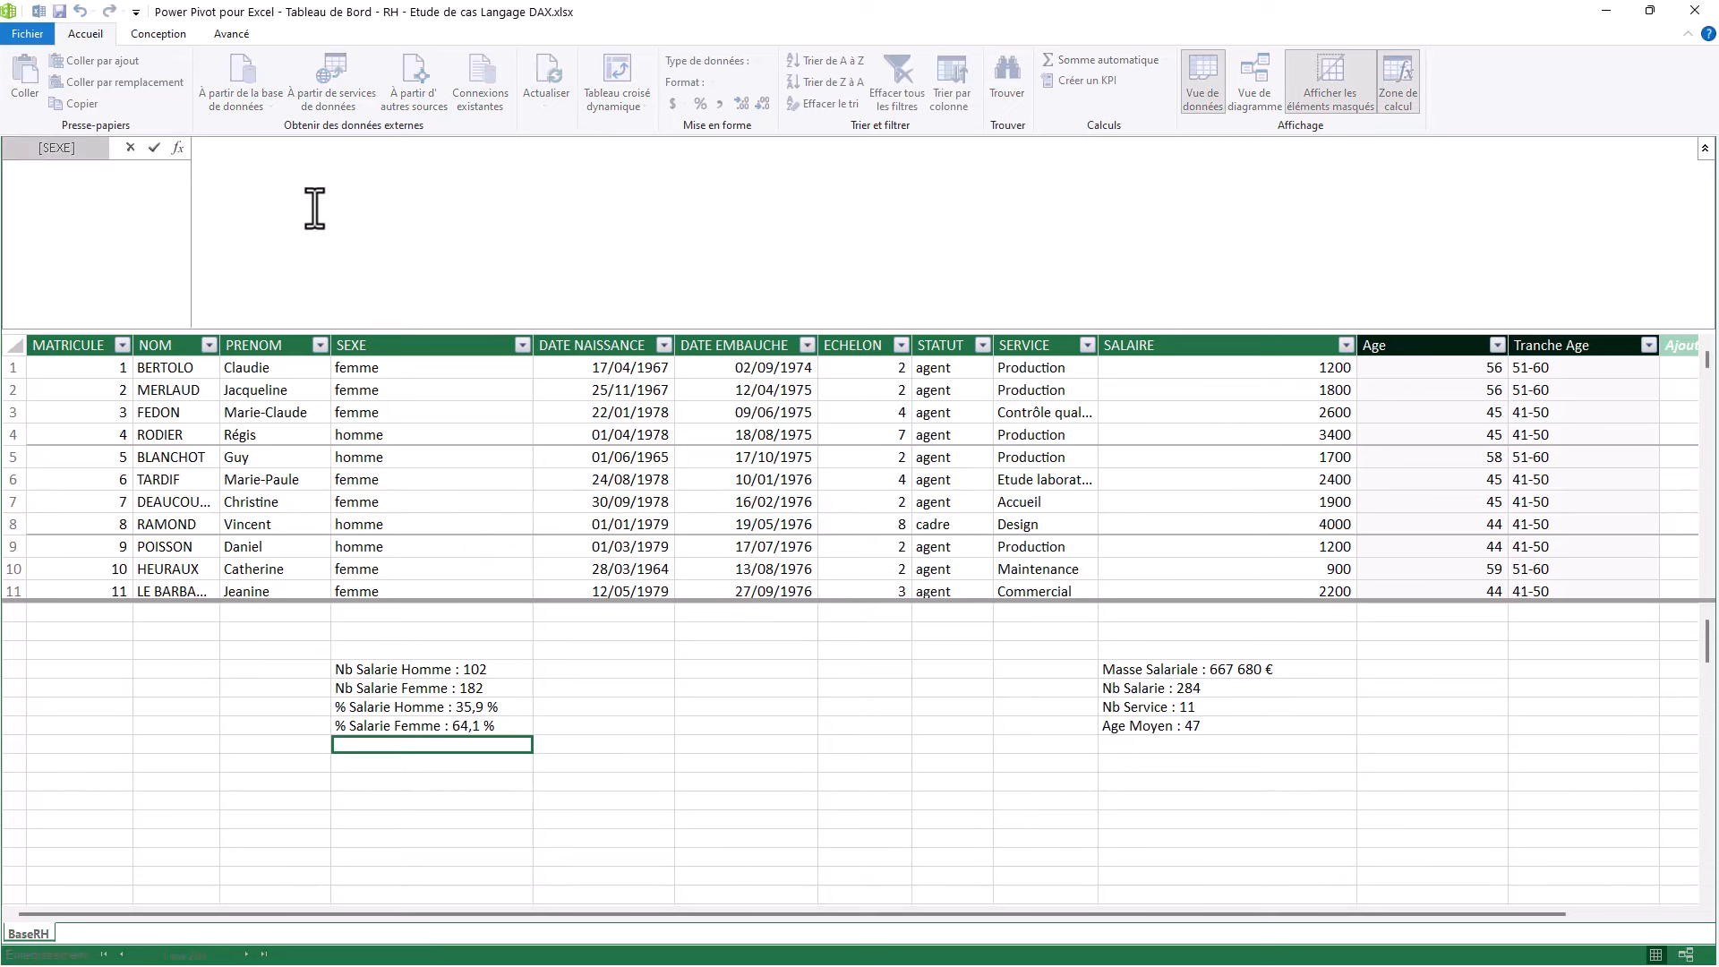
text(da)
key(BackSpace)
key(BackSpace)
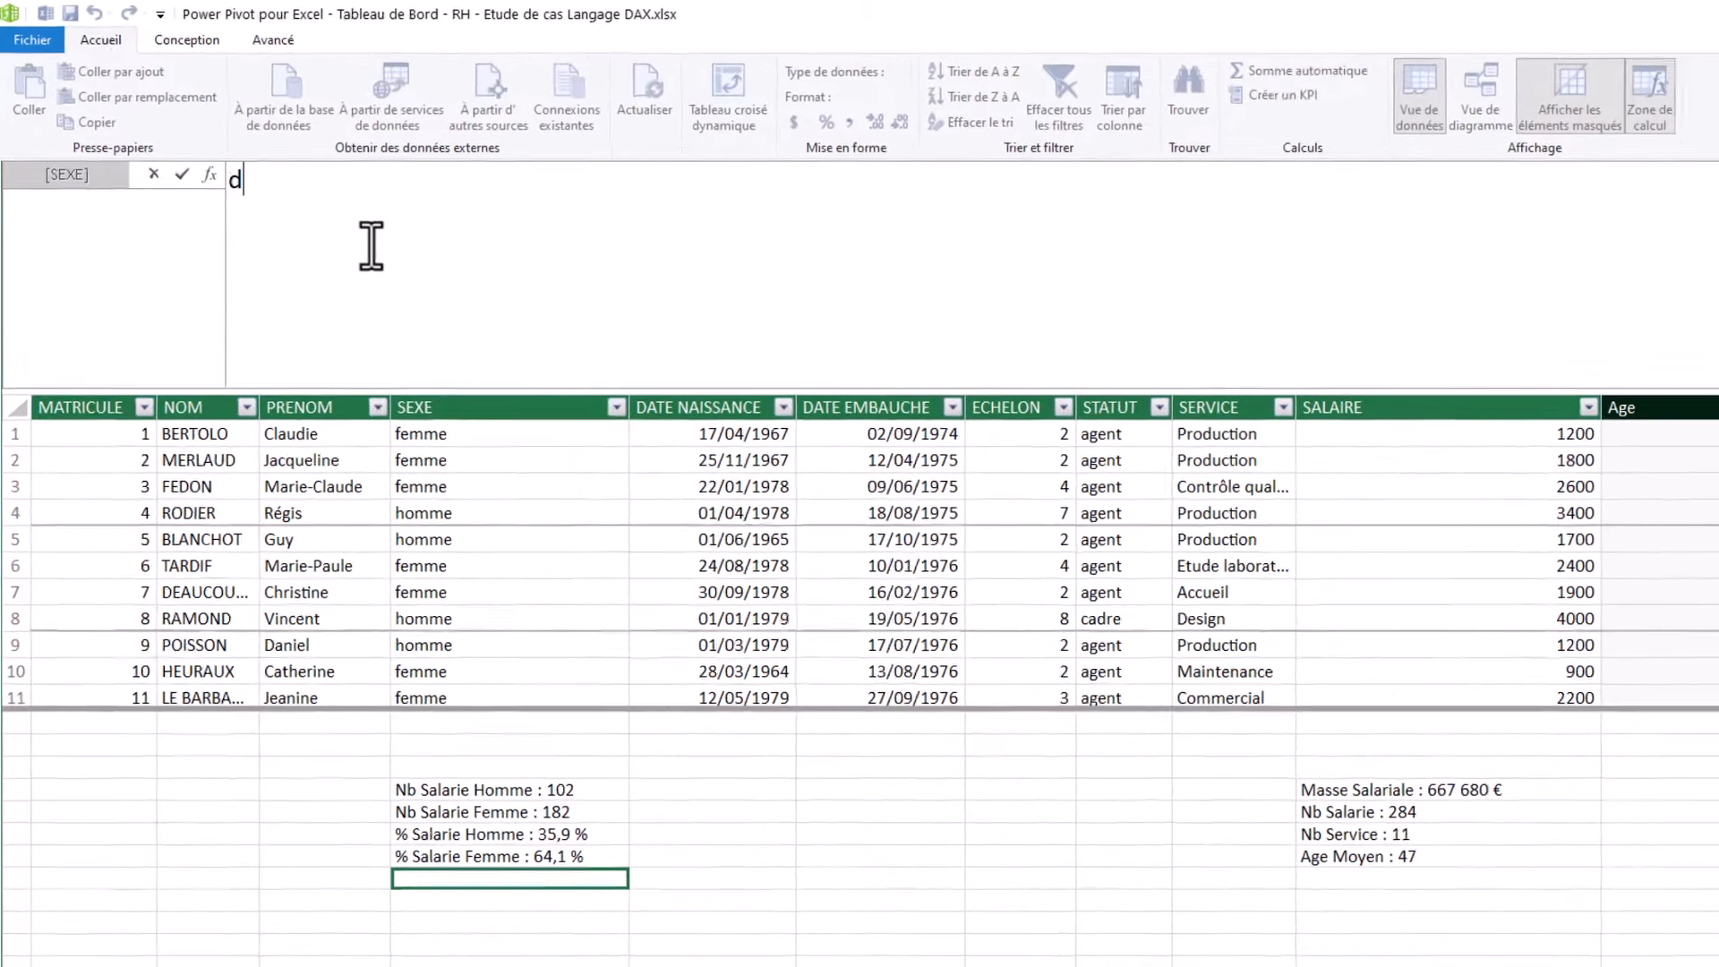
text(Salaire )
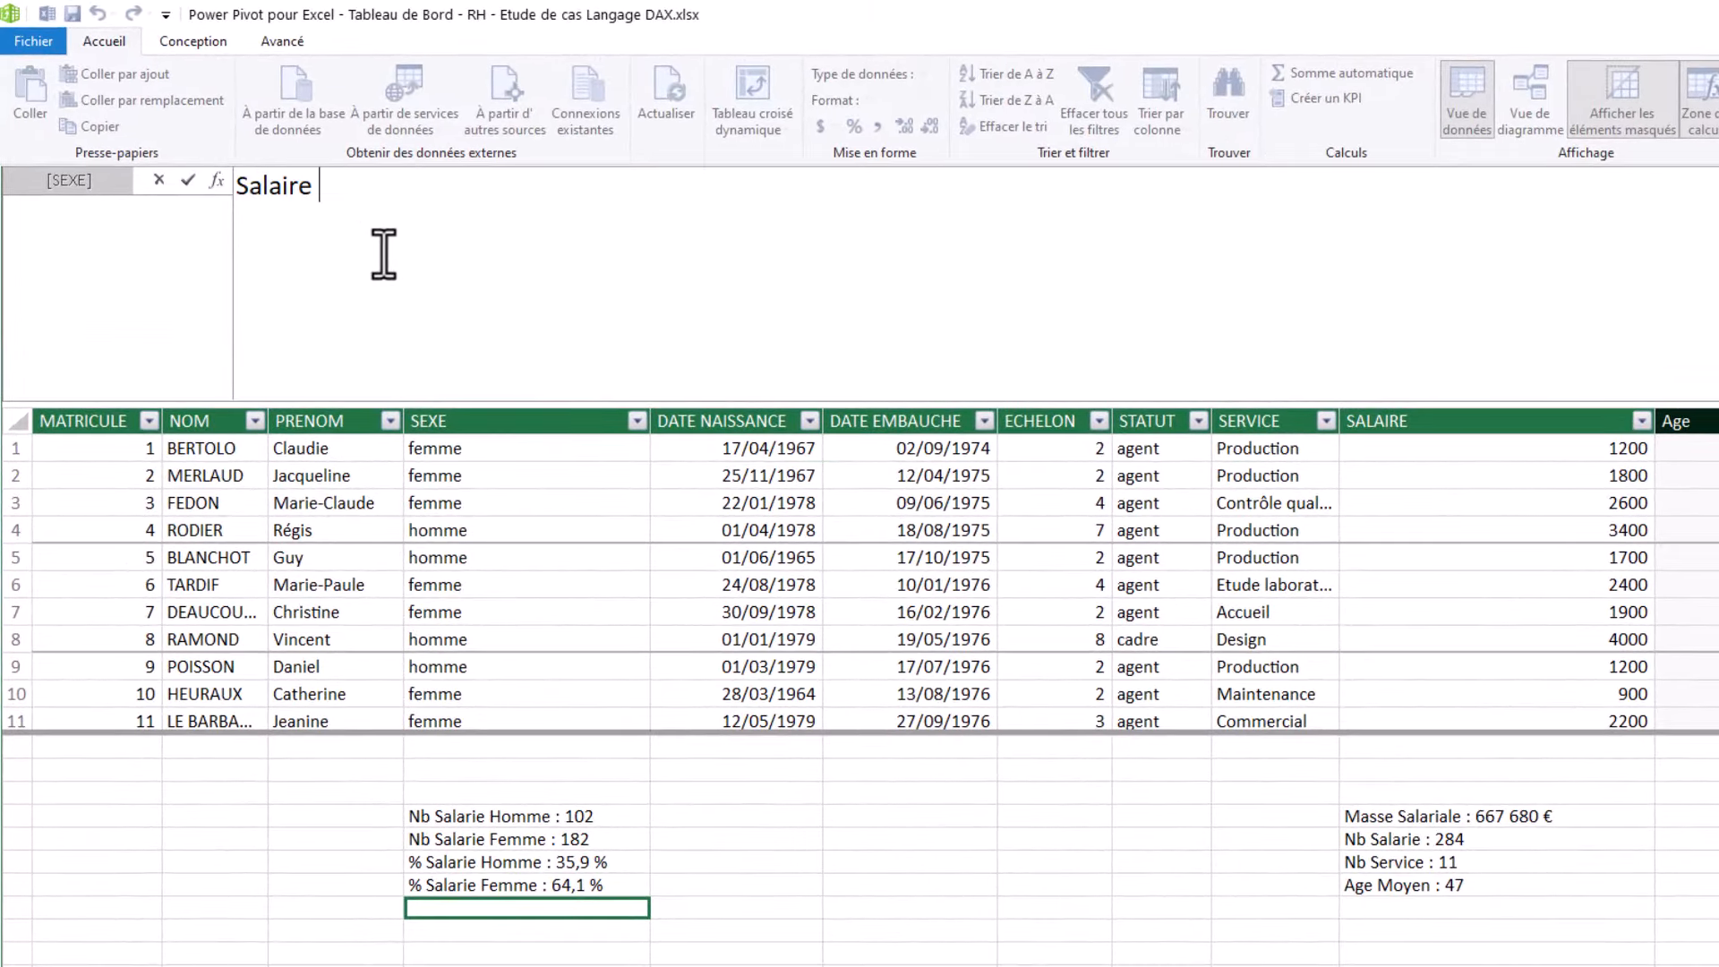
text(Moyen Homme )
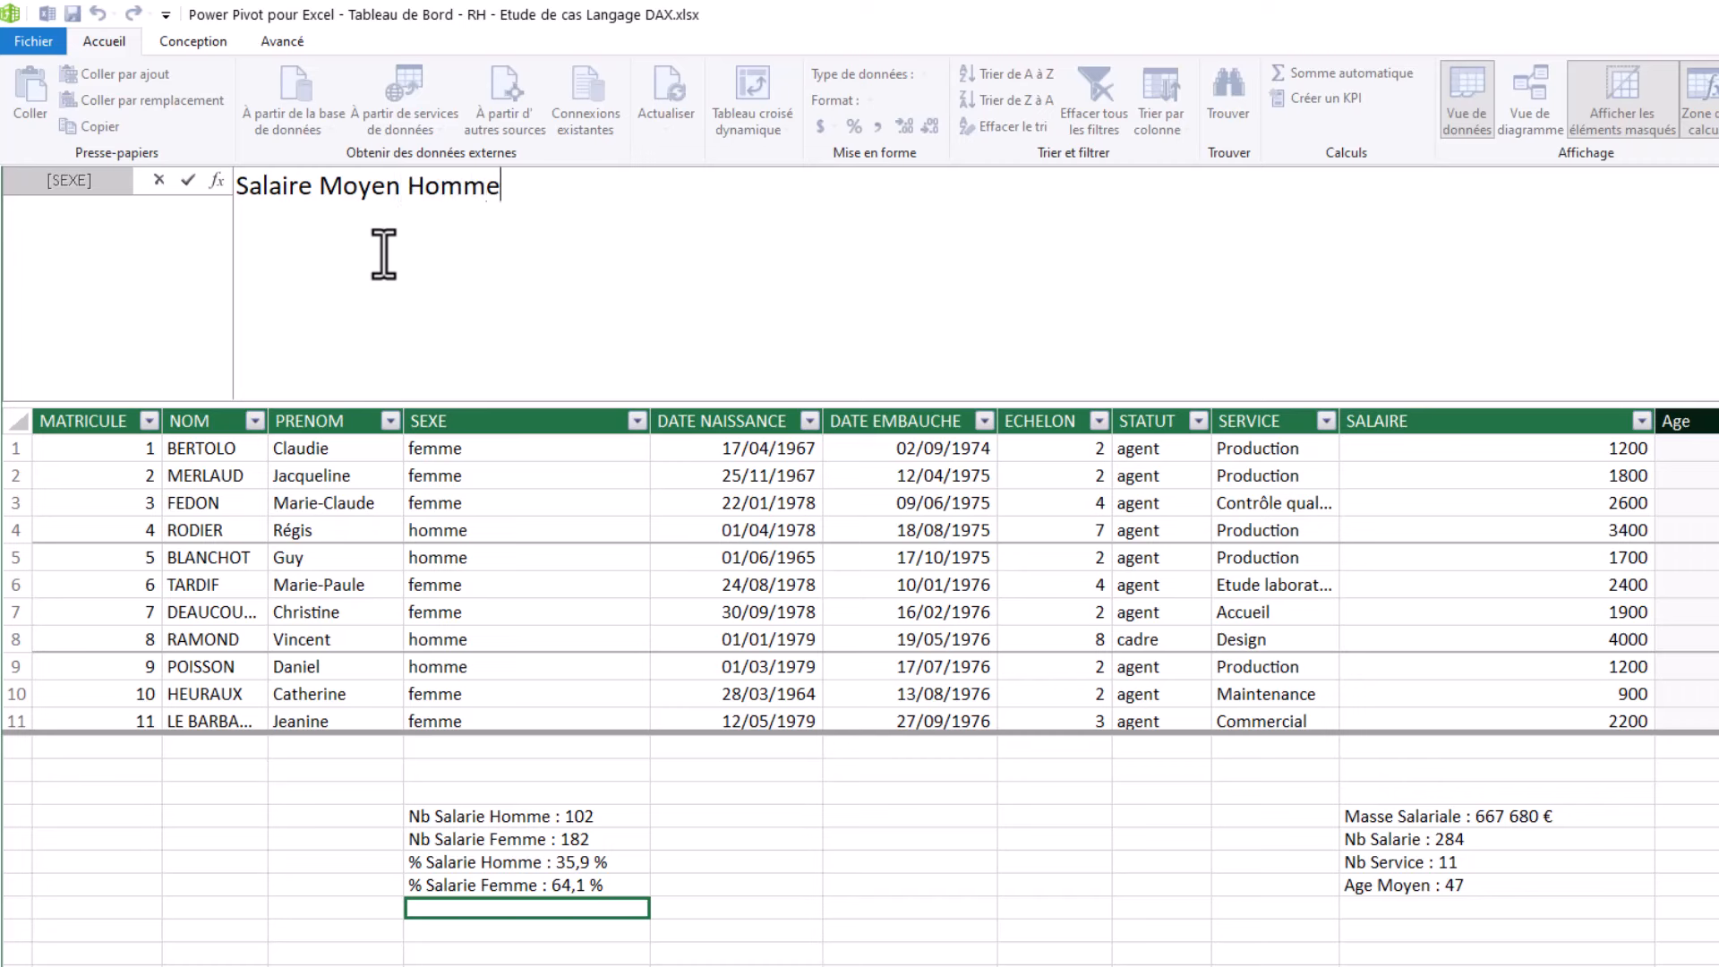
text(:))
text(=)
key(shift+Return)
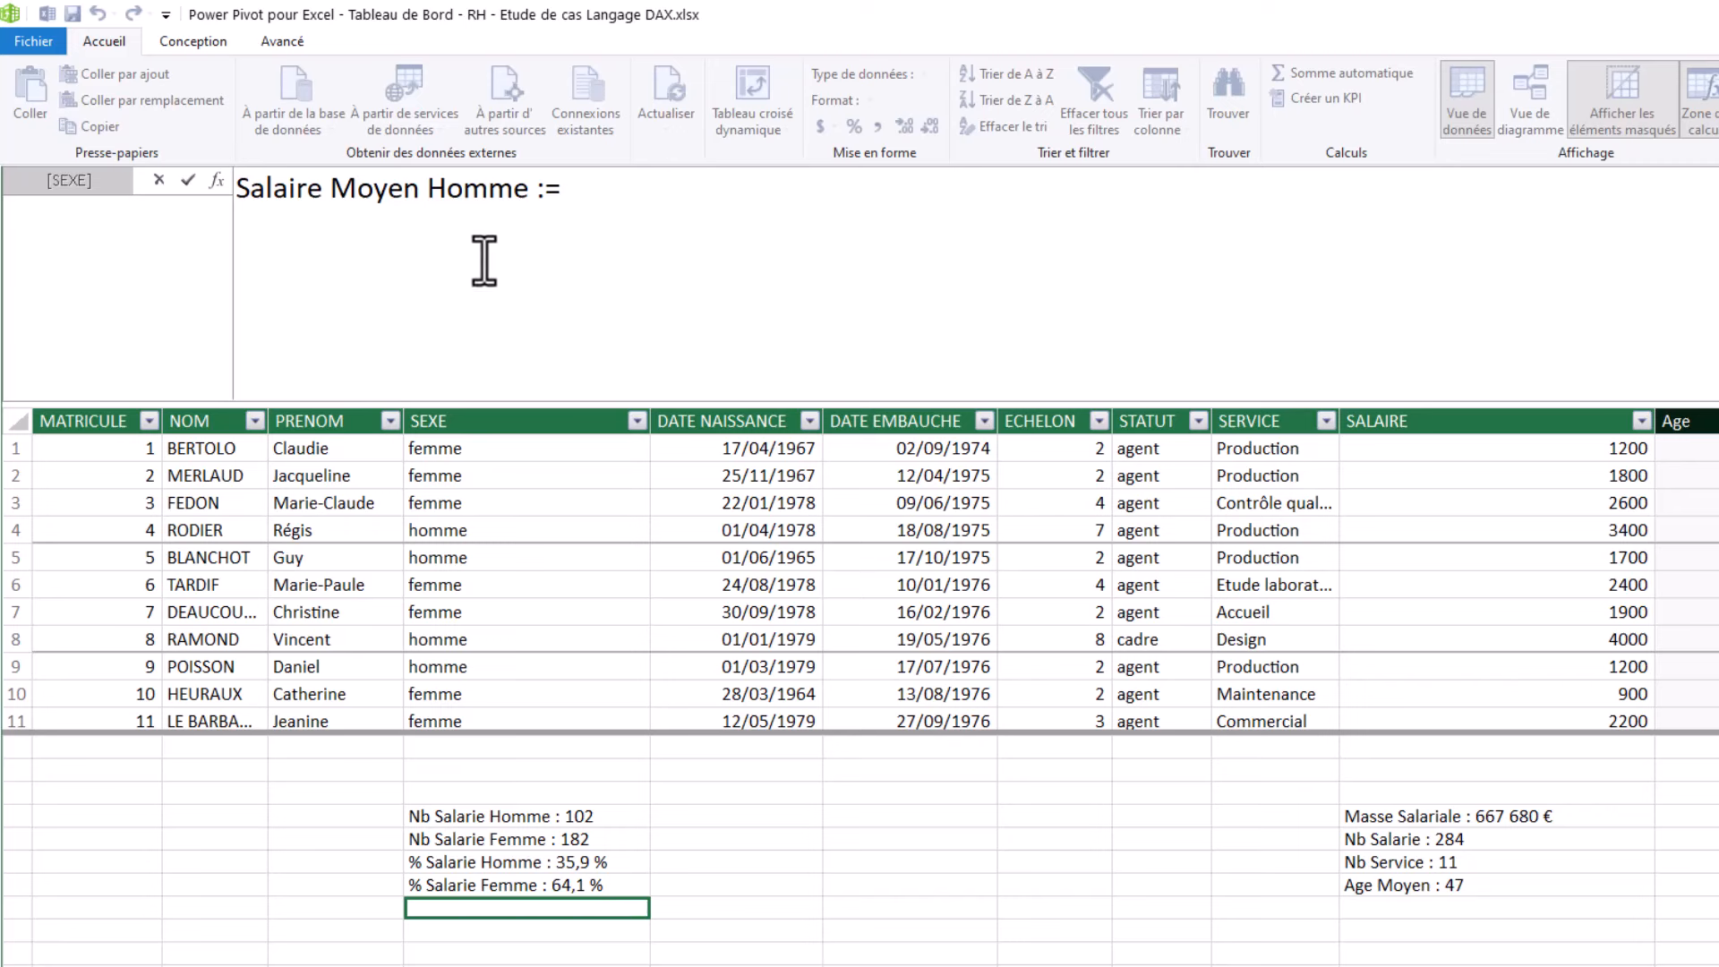
Step: Declare the variable _SalaireMoyenHomme as a CALCULATE with [Masse Salariale] as its expression, spread over indented lines
text(VAR)
text(_Salaire)
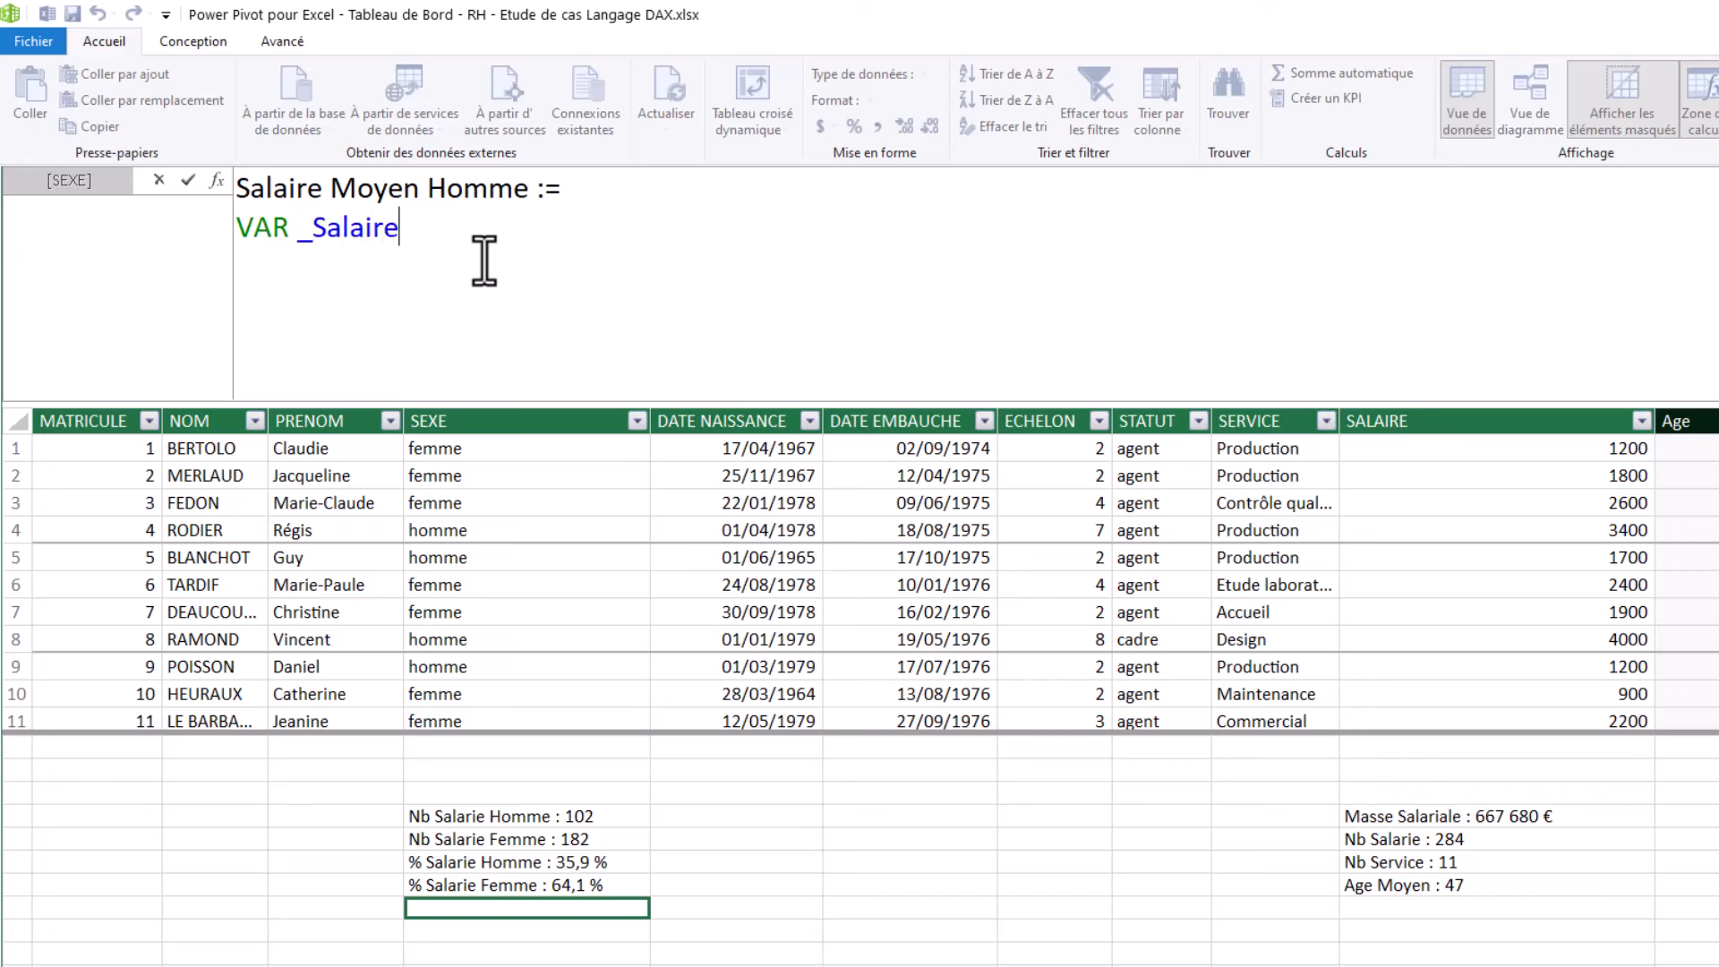
text(MoyenHomme )
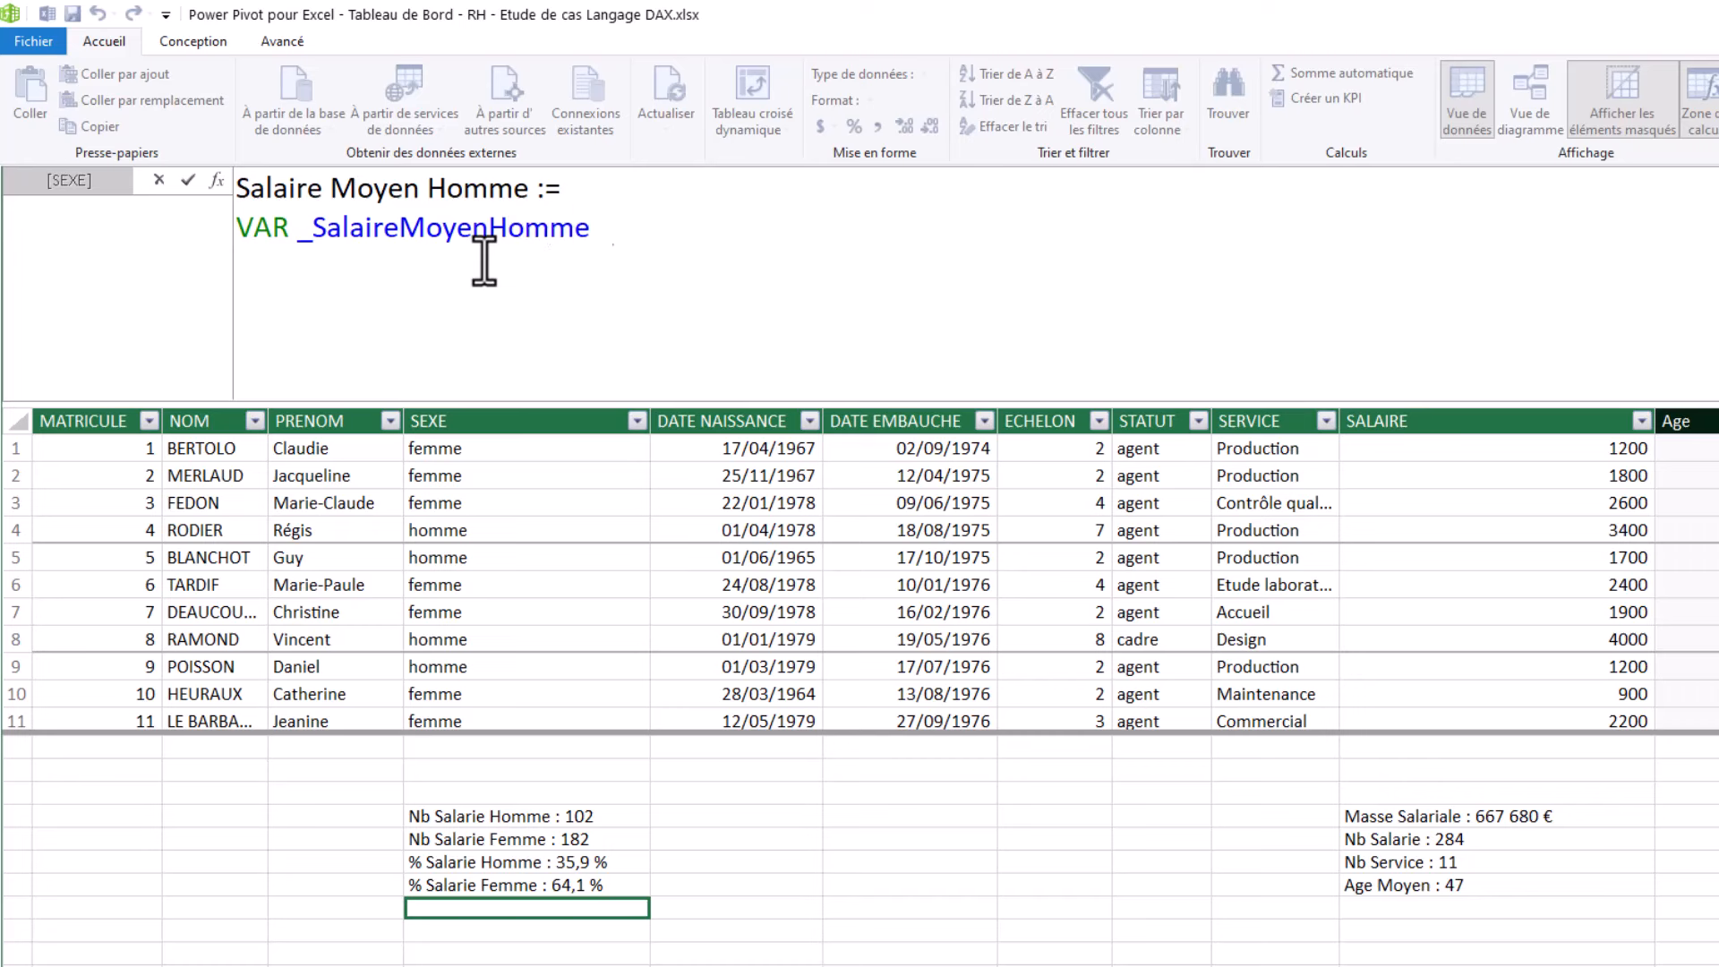
text(=         )
text(CALCULATE()
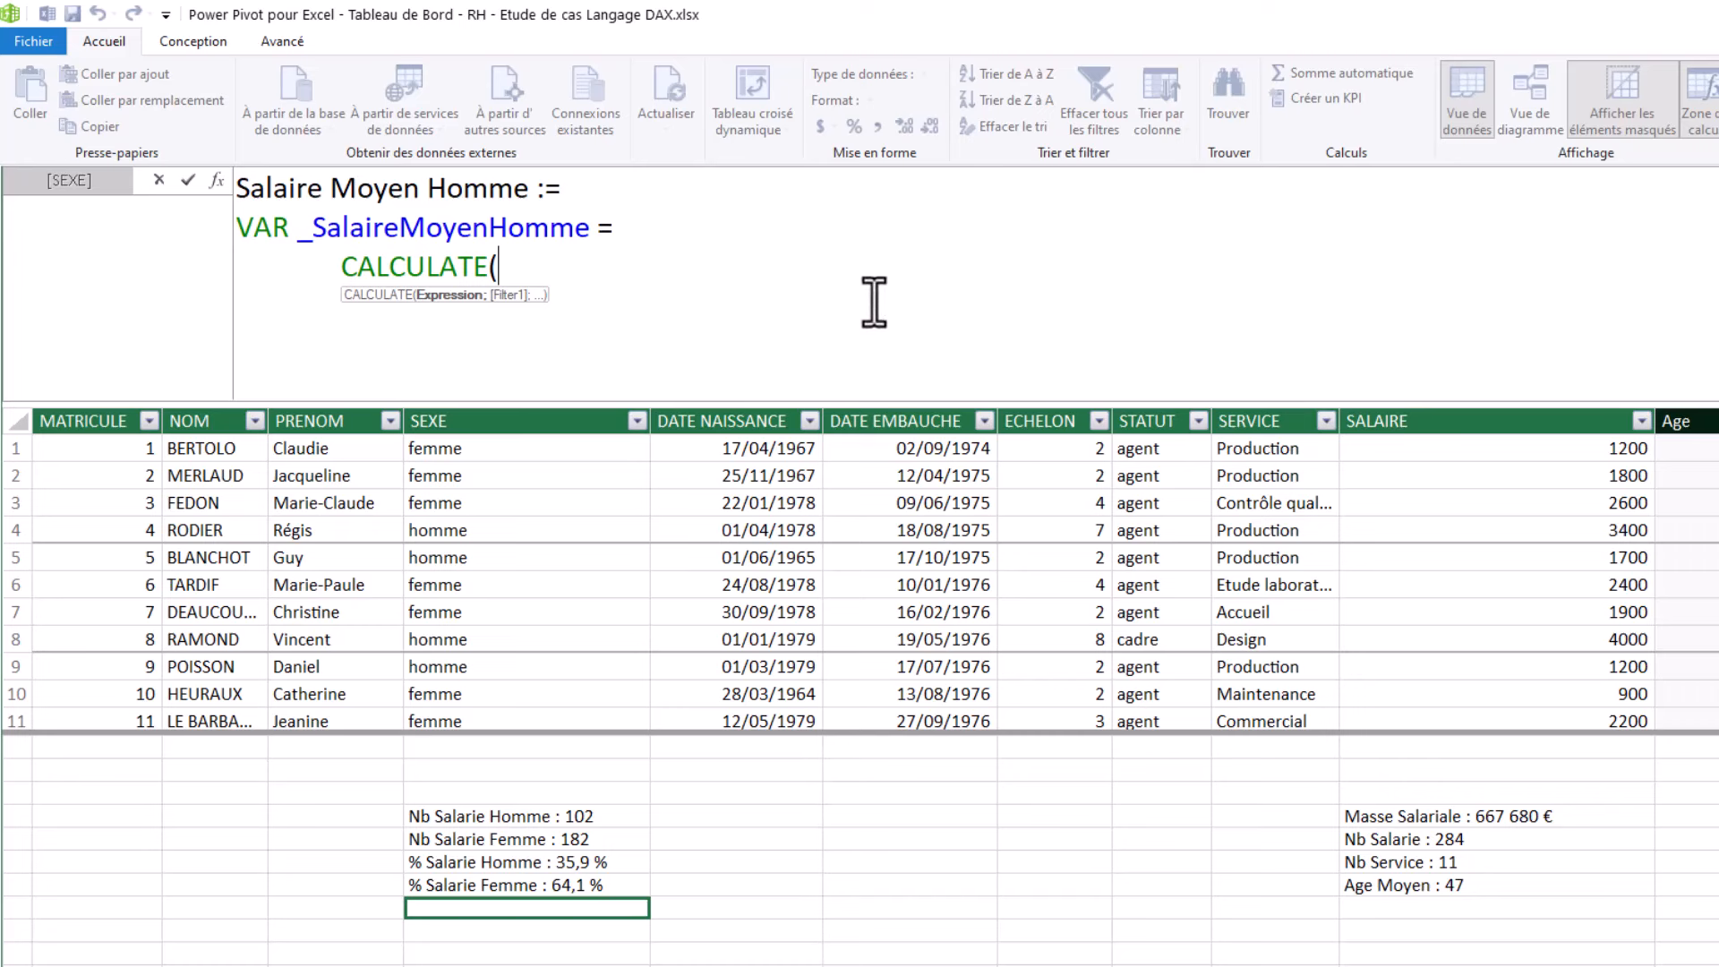
key(shift+Return)
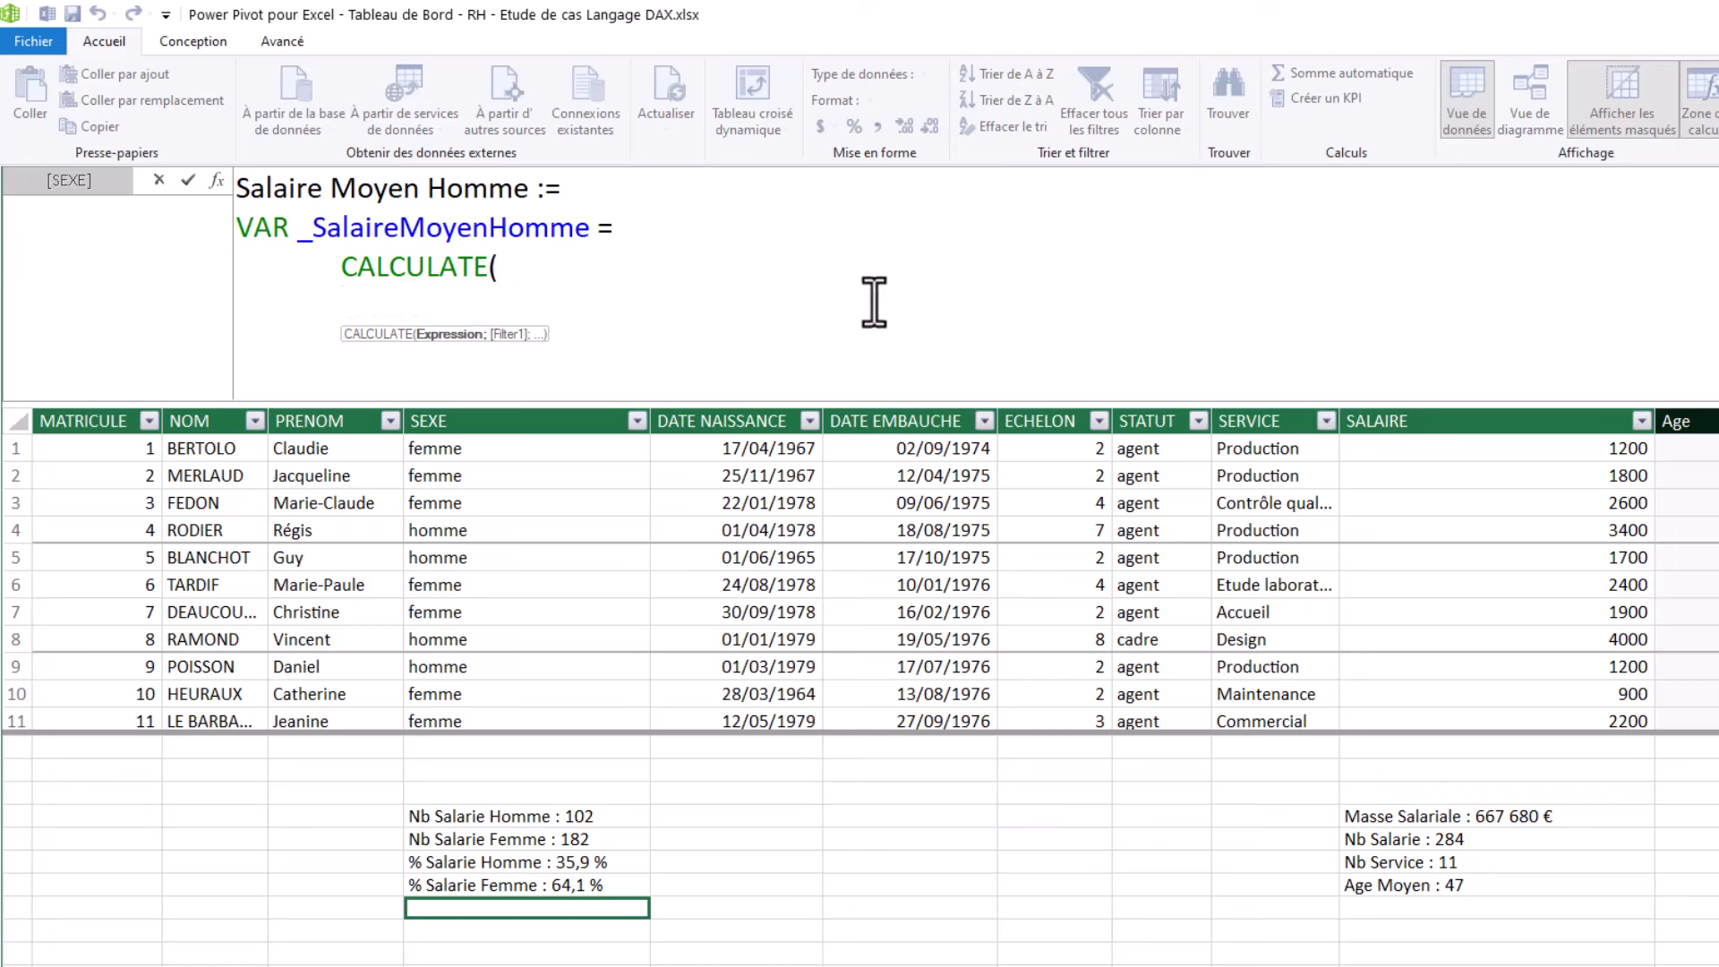
text(mas)
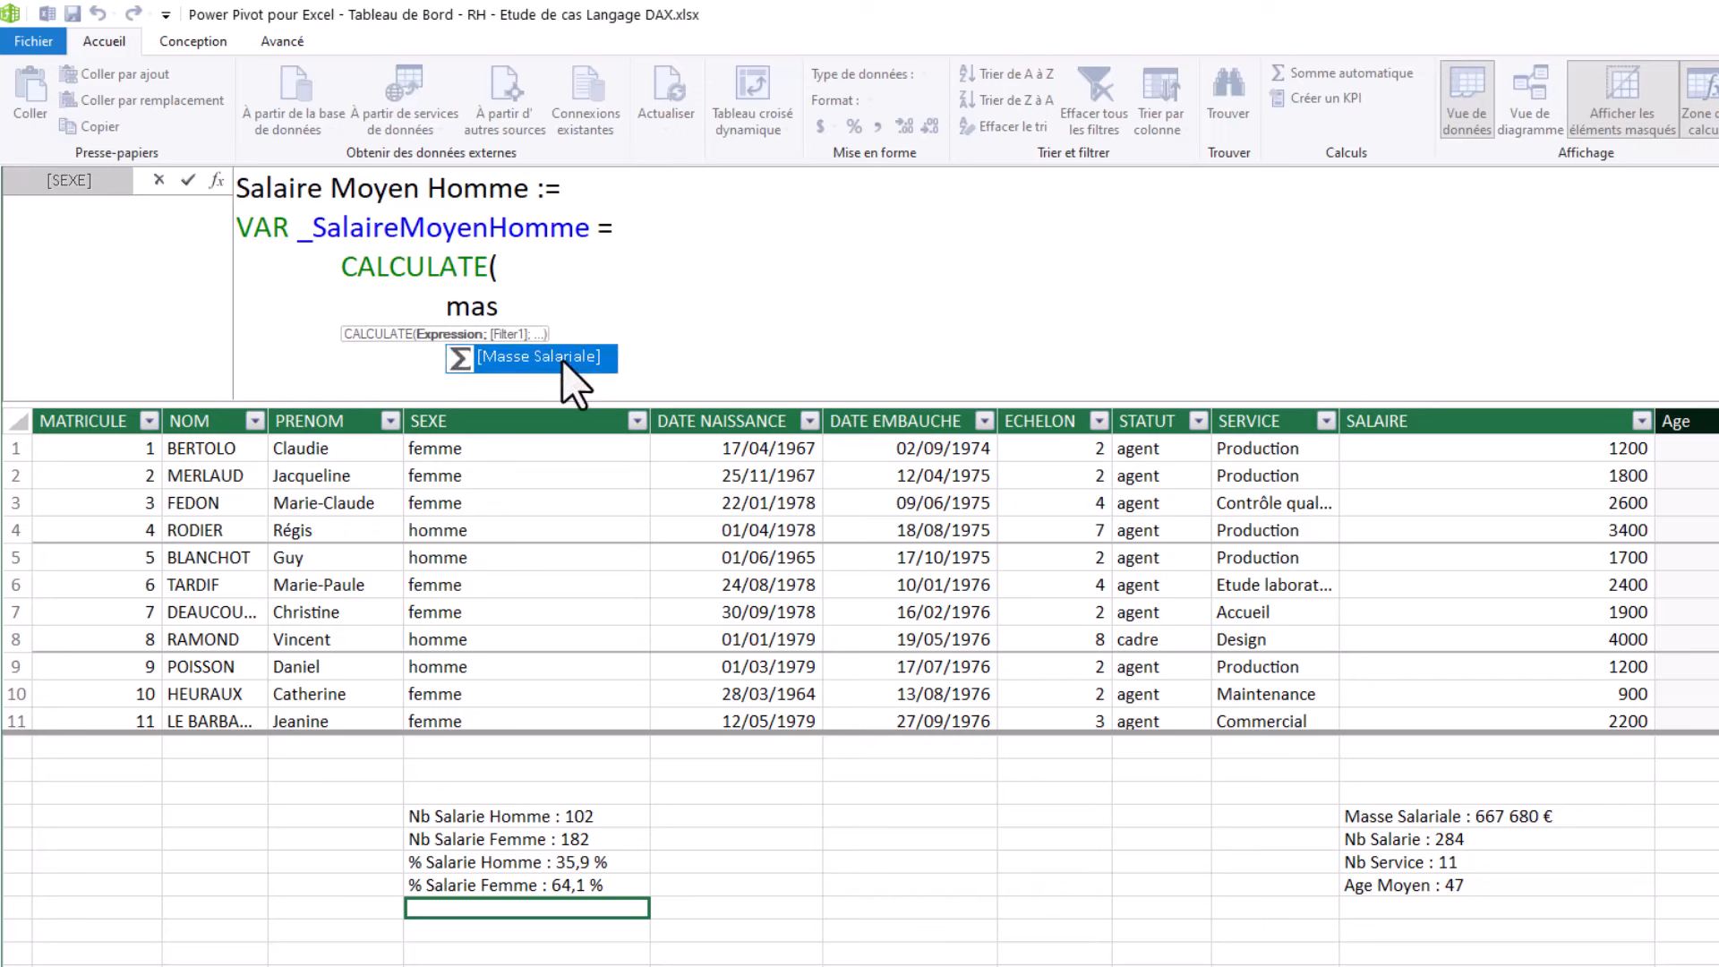
double_click(561, 360)
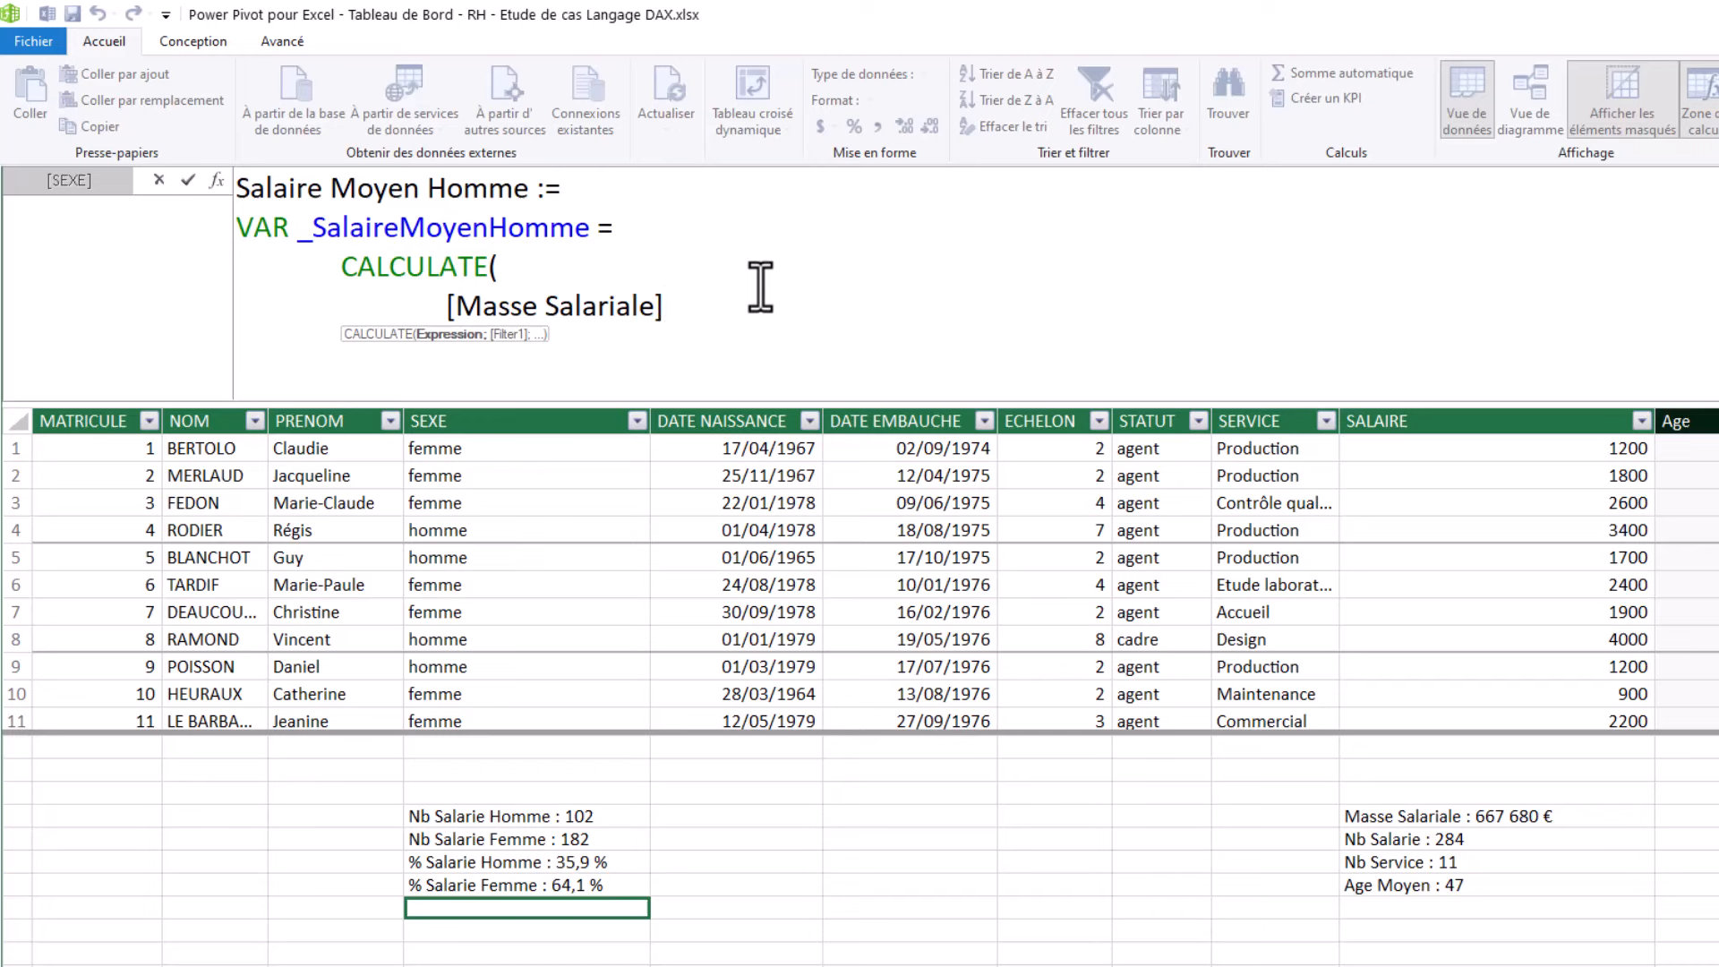
text(;)
key(shift+Return)
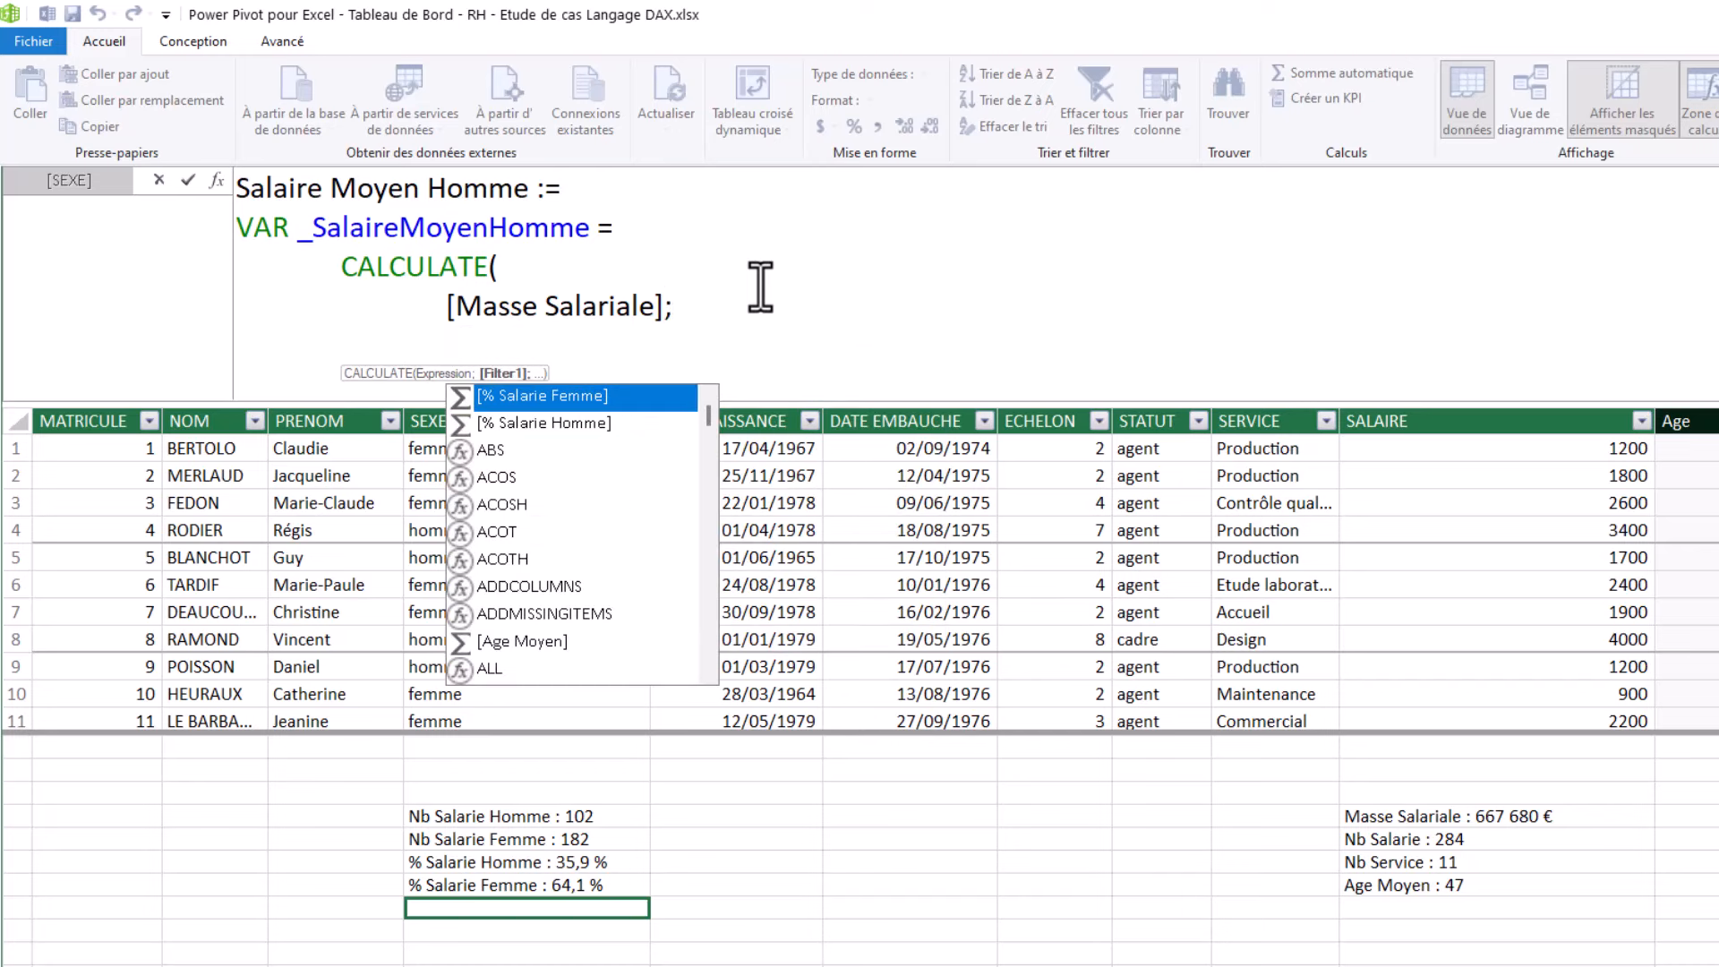
Step: Add the filter BaseRH[SEXE]="Homme" to the CALCULATE and close its parenthesis on a separate line
text(se)
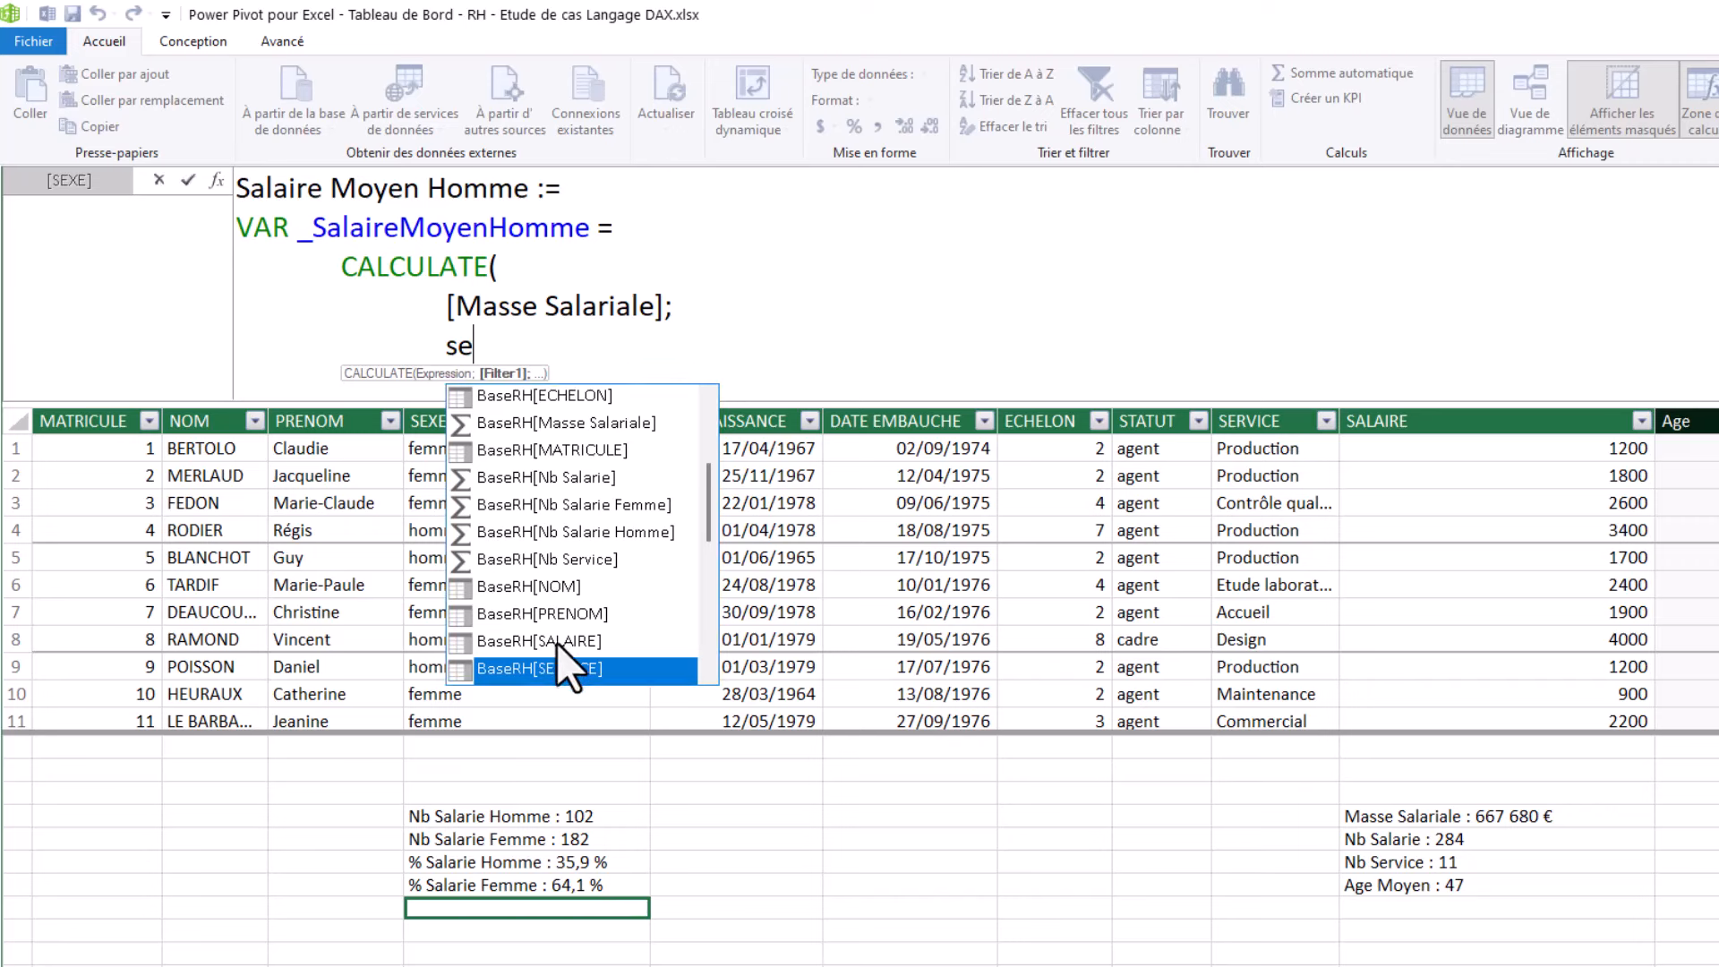
scroll(614, 534, down, 3)
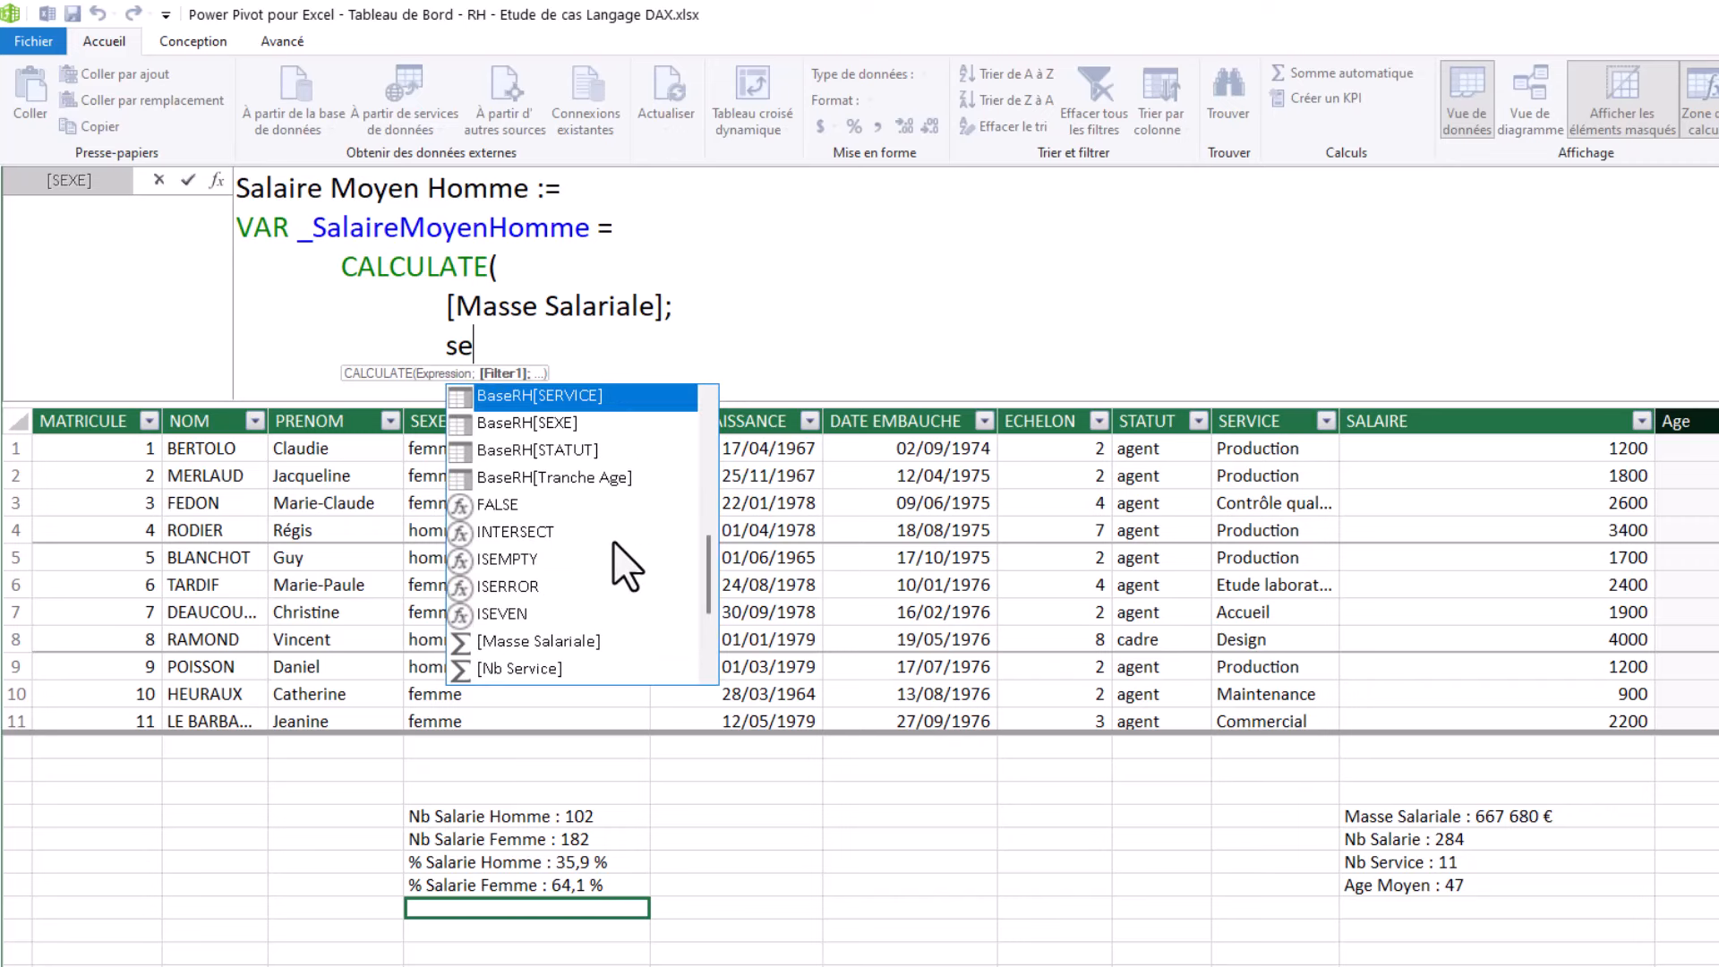
double_click(555, 417)
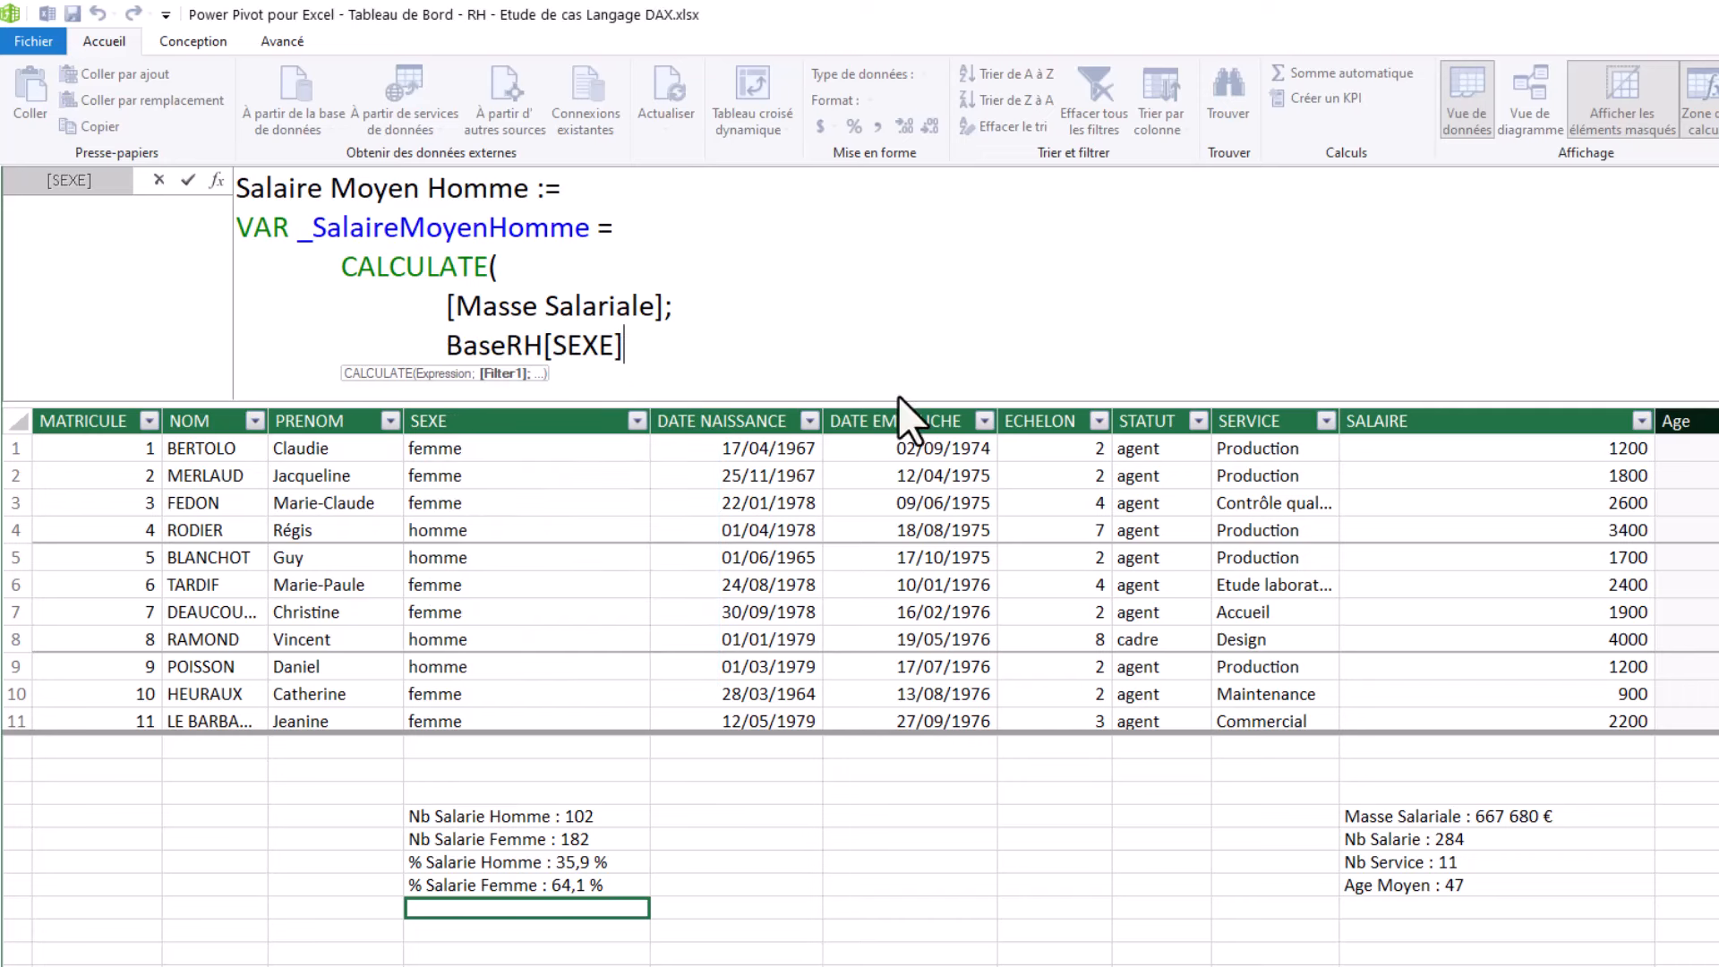
text(="Homme")
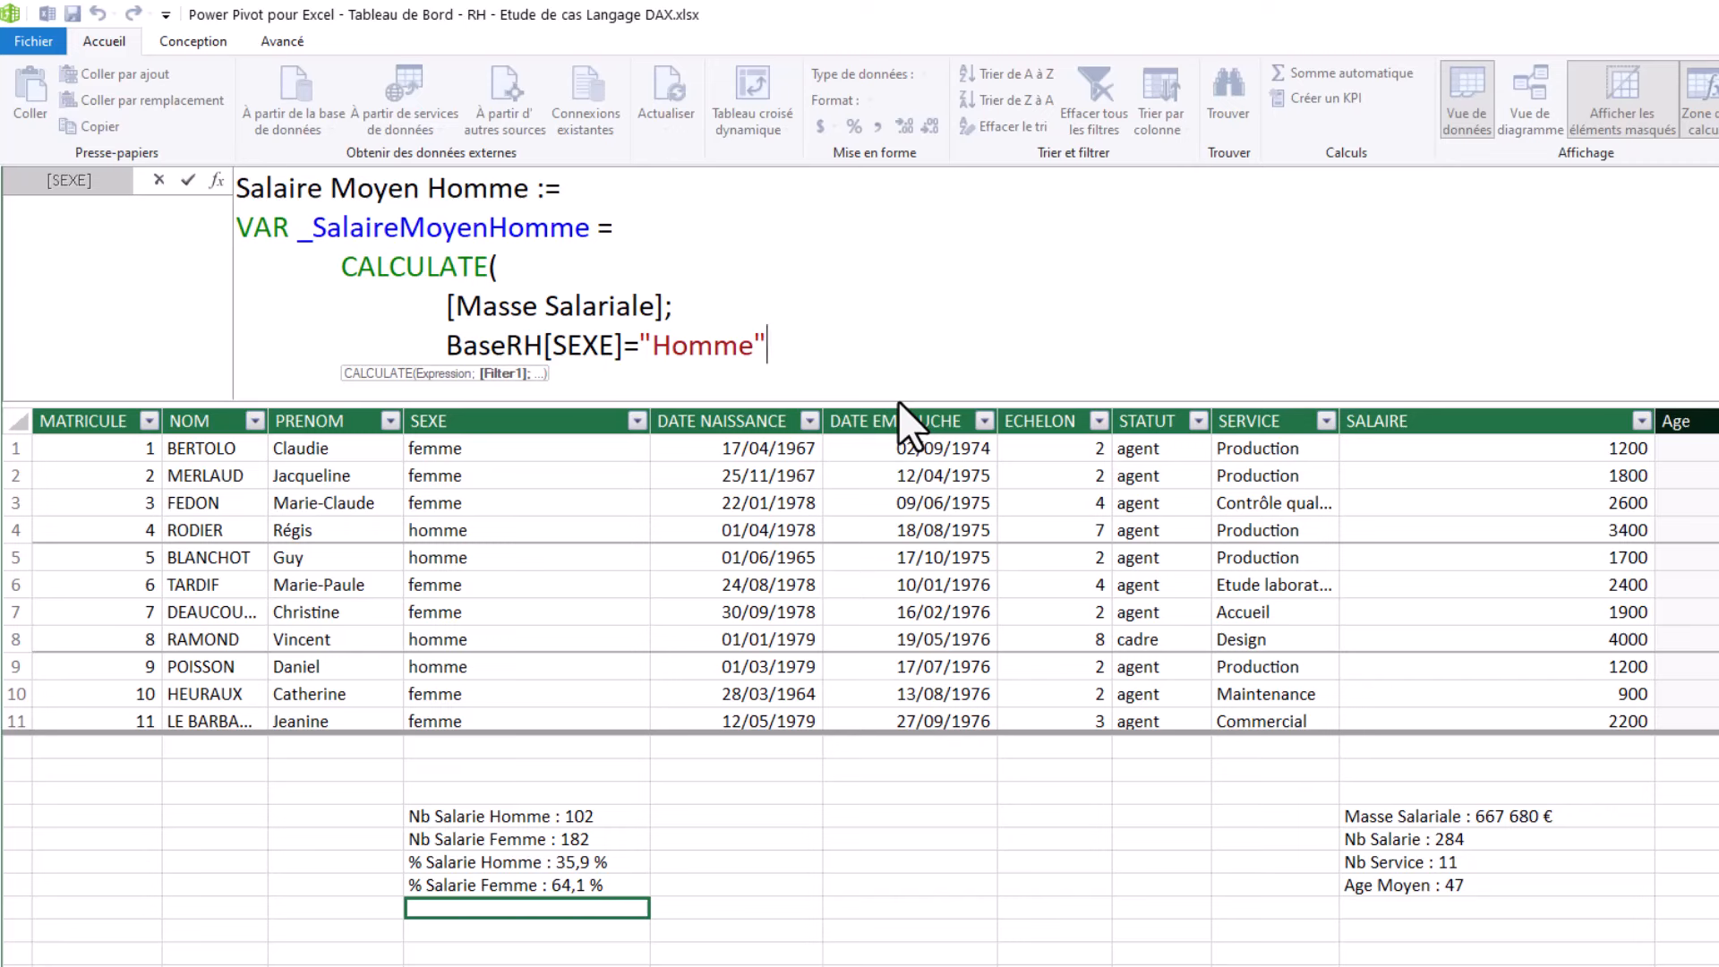
key(shift+Return)
key(BackSpace)
text())
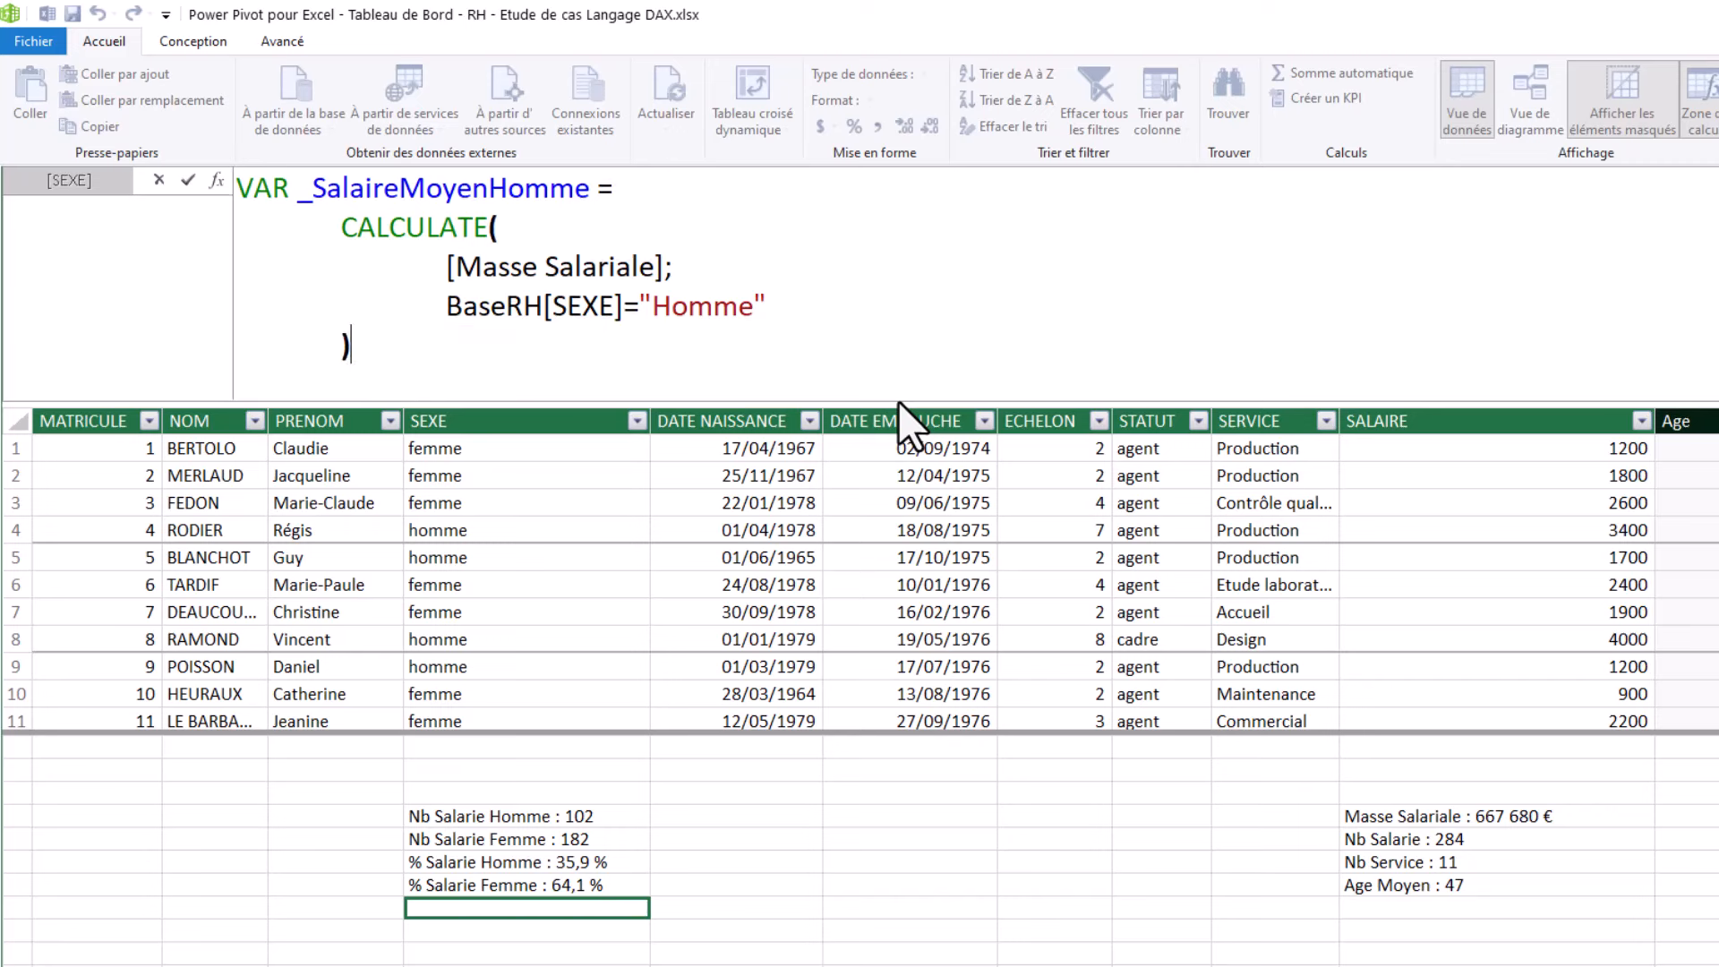
key(shift+Return)
key(BackSpace)
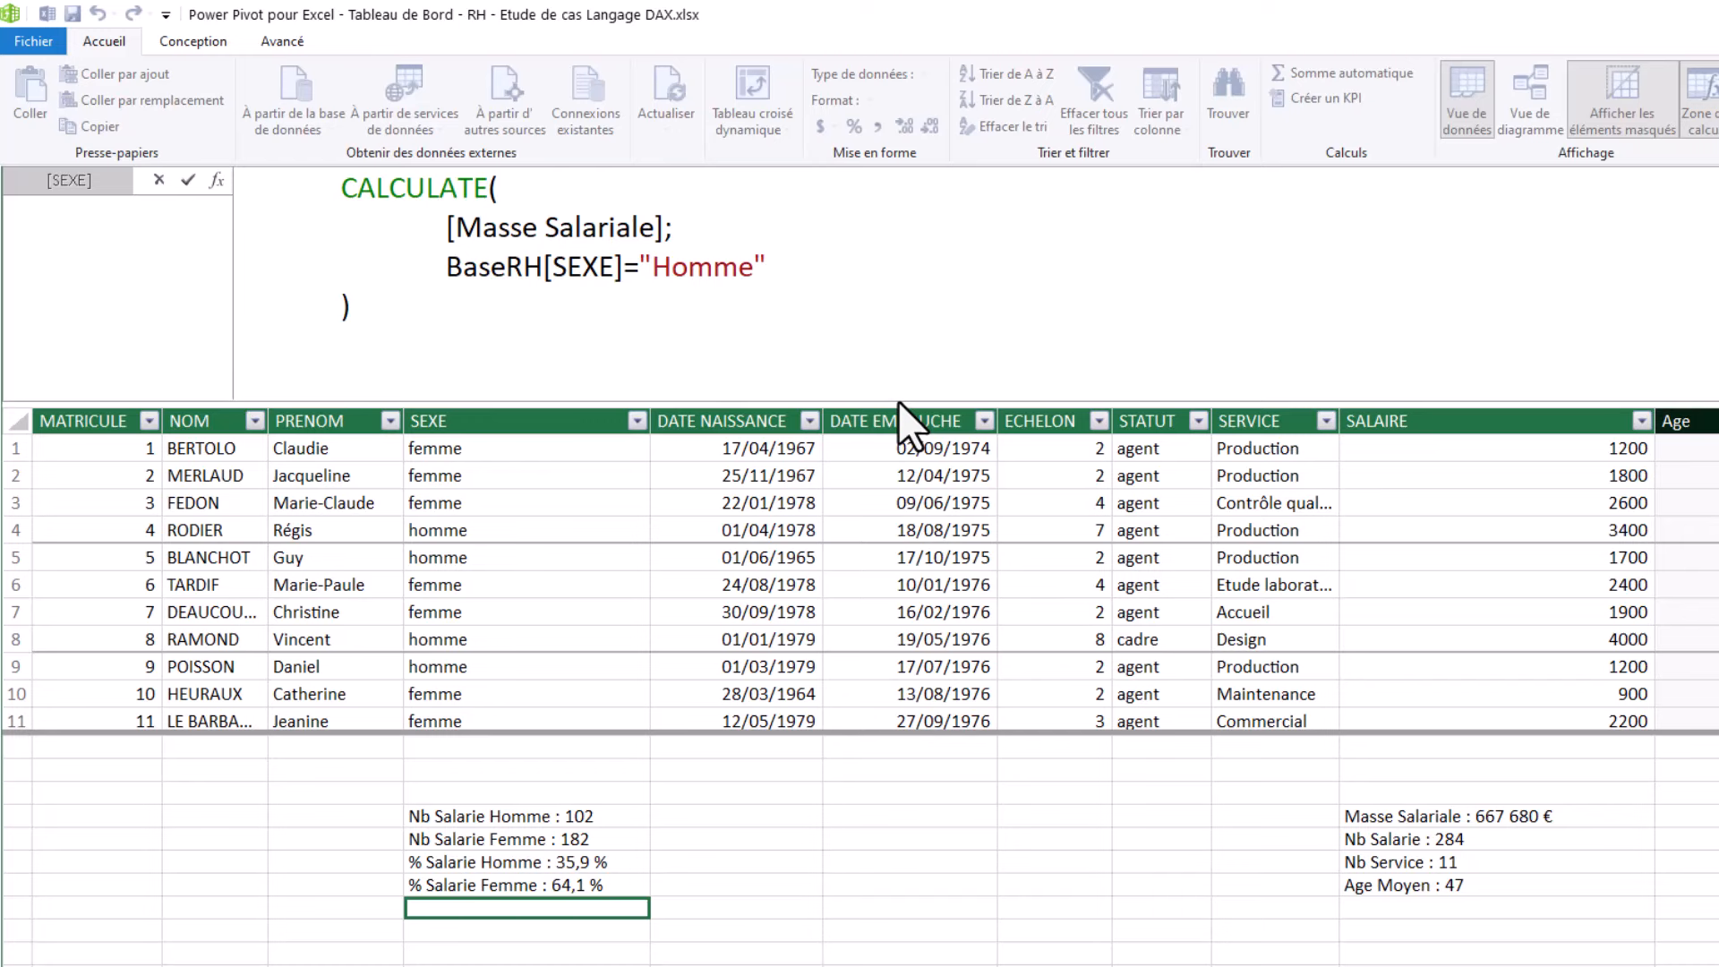
Step: Enlarge the formula area and declare the variable _Resultat equal to _SalaireMoyenHomme below the CALCULATE block
drag(899, 401, 914, 503)
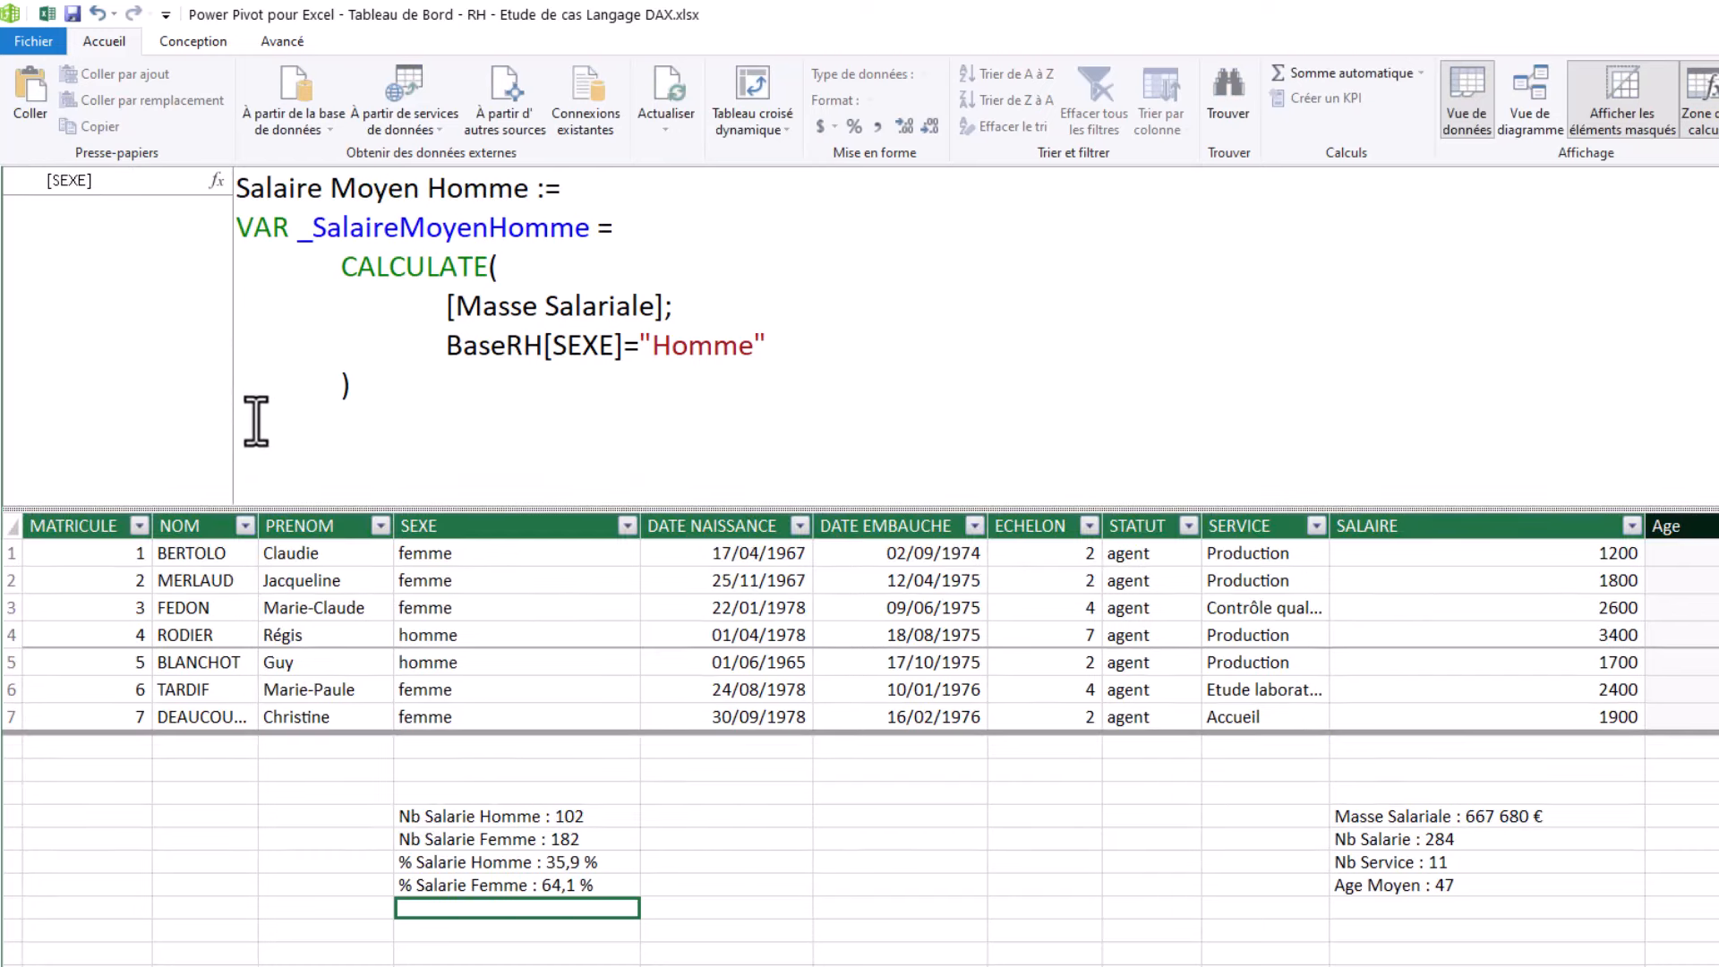
key(Return)
click(1320, 467)
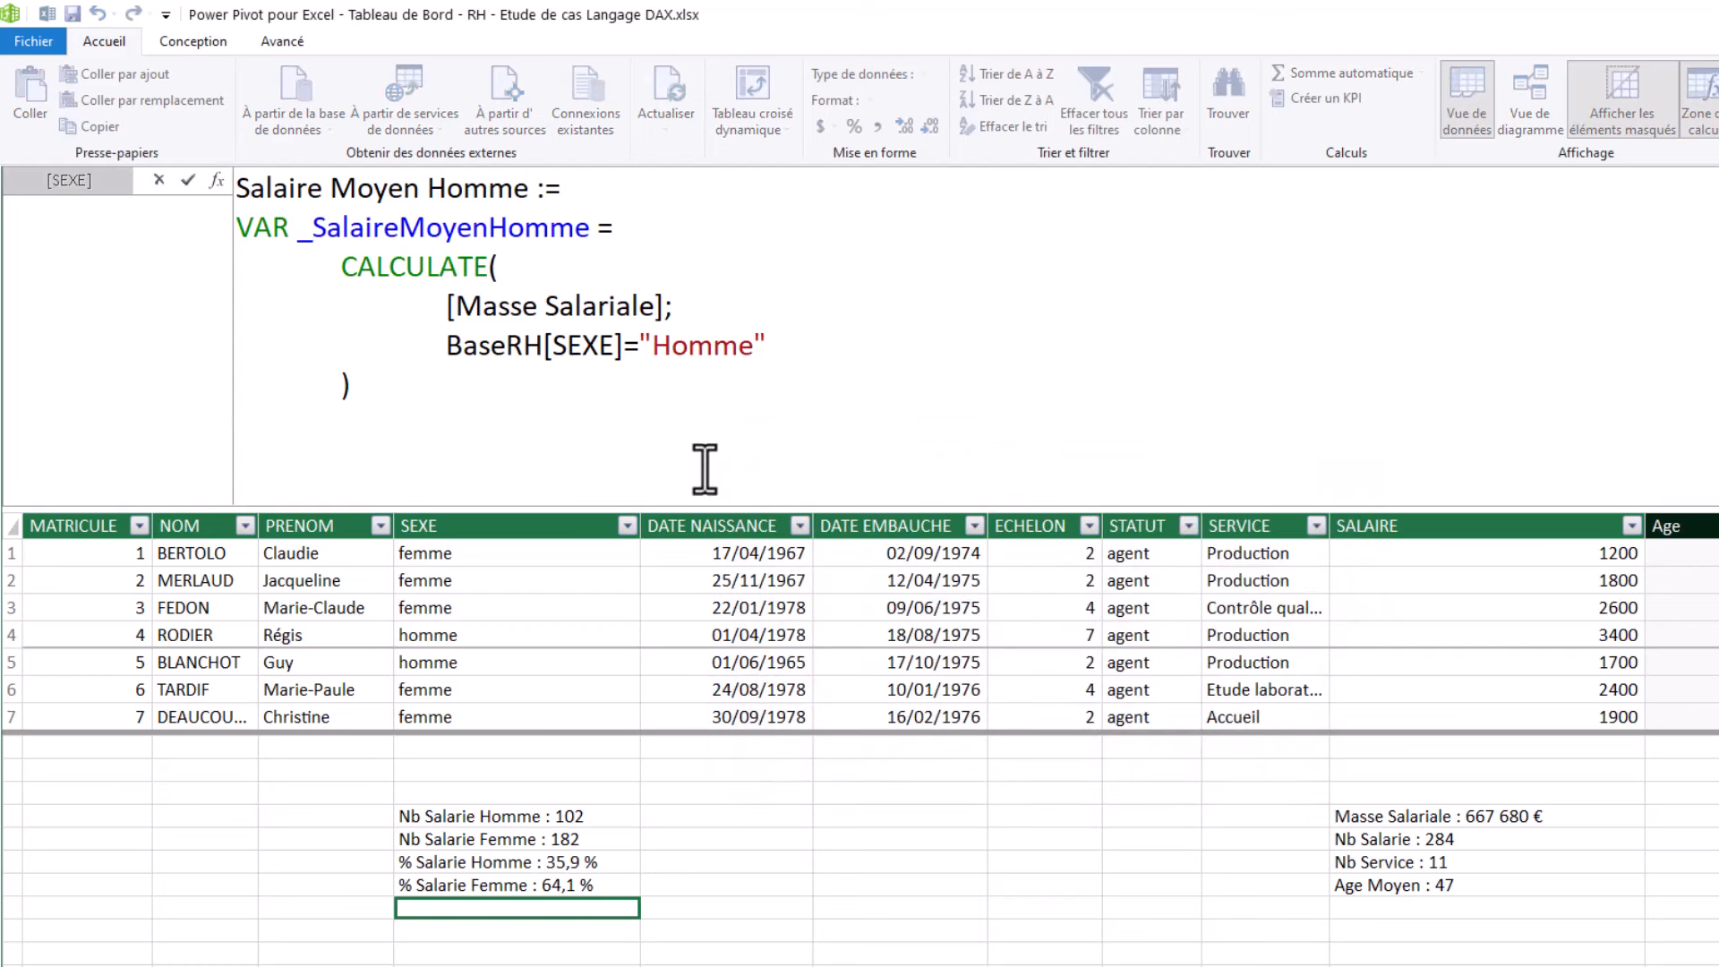
text(VAR _Resulat)
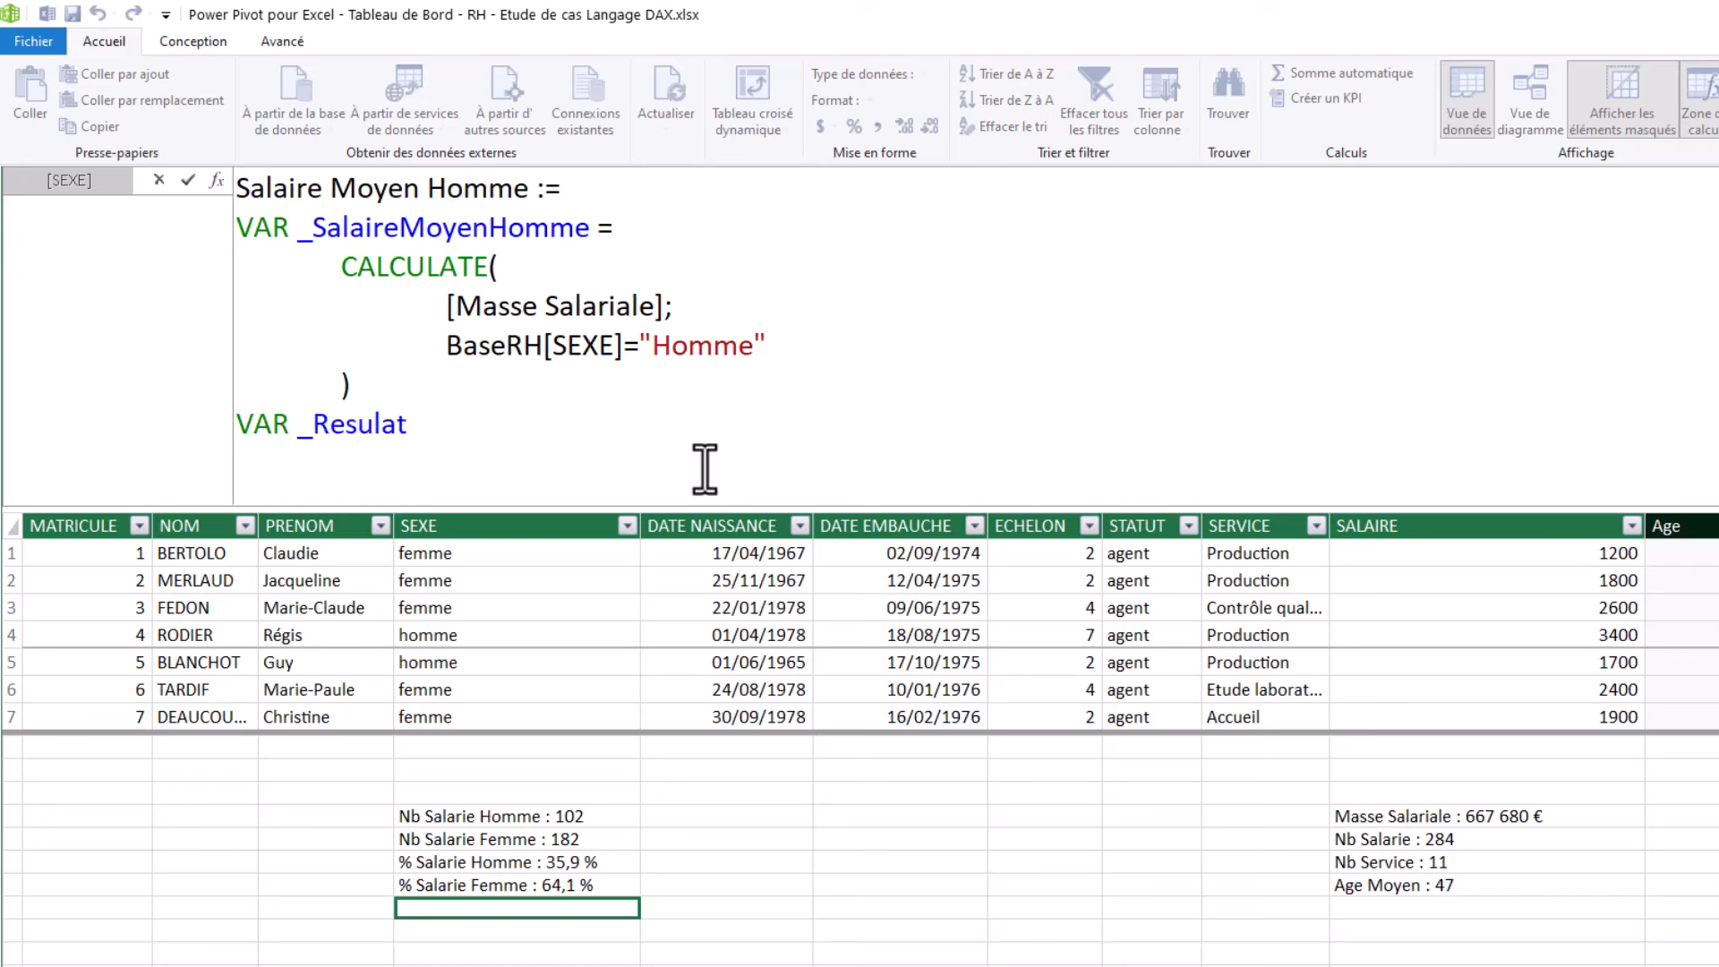
key(BackSpace)
key(BackSpace)
text(tat = _s)
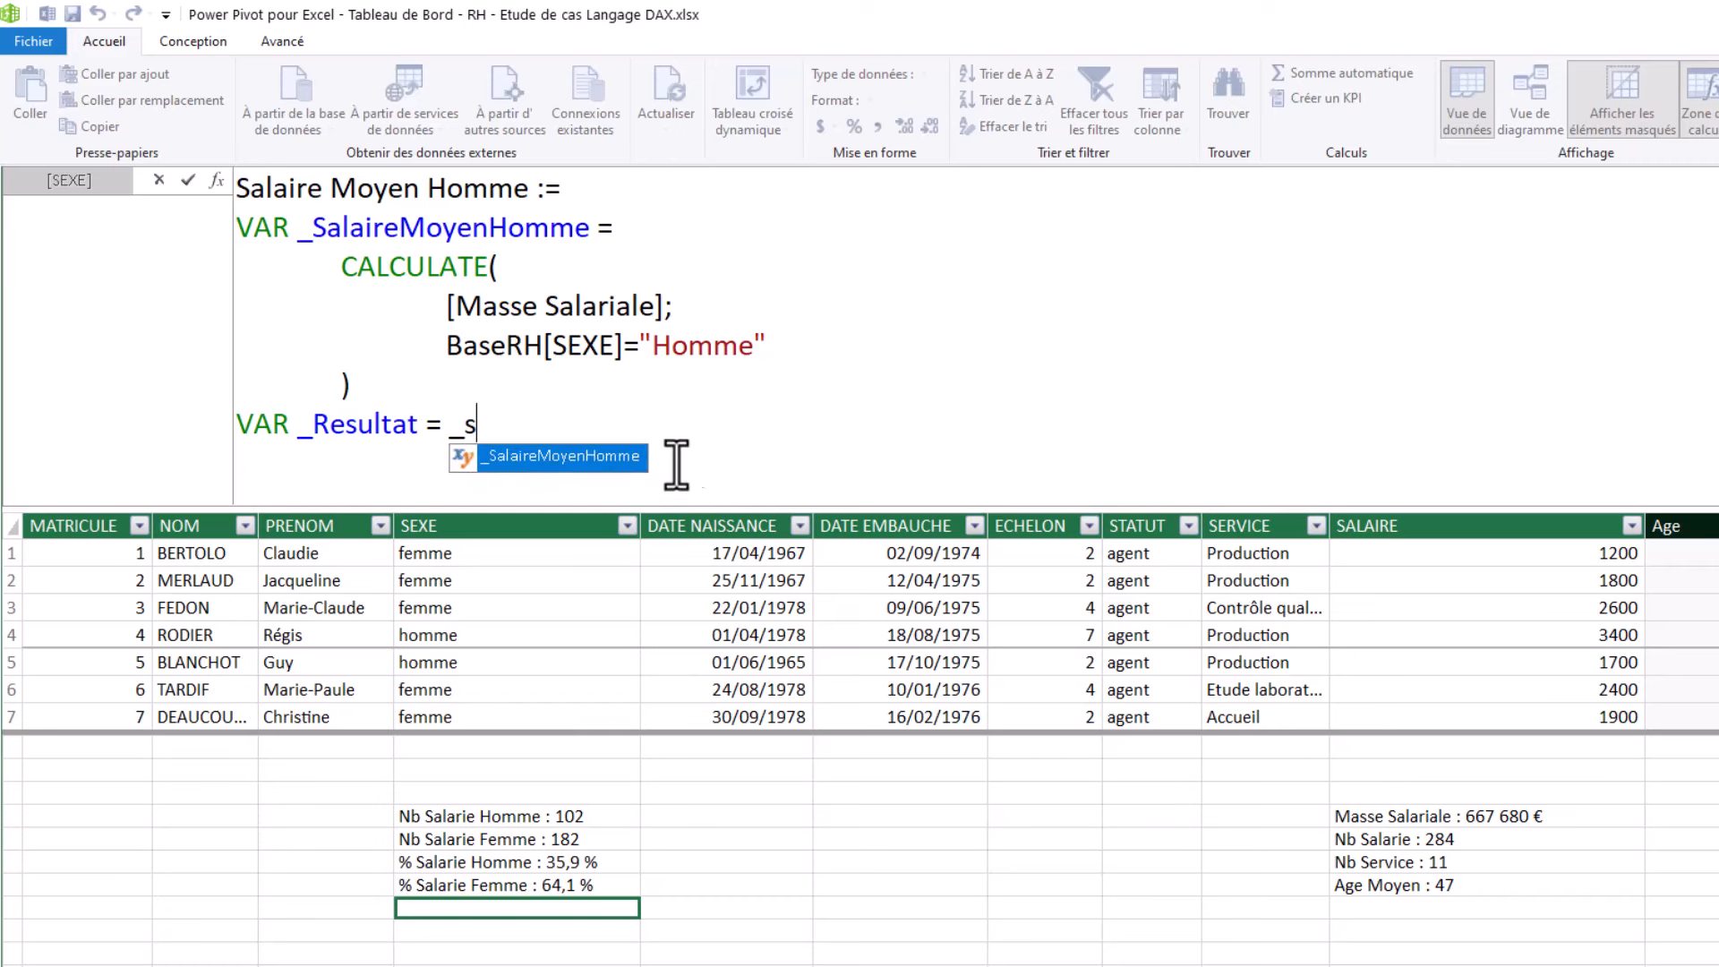
double_click(572, 454)
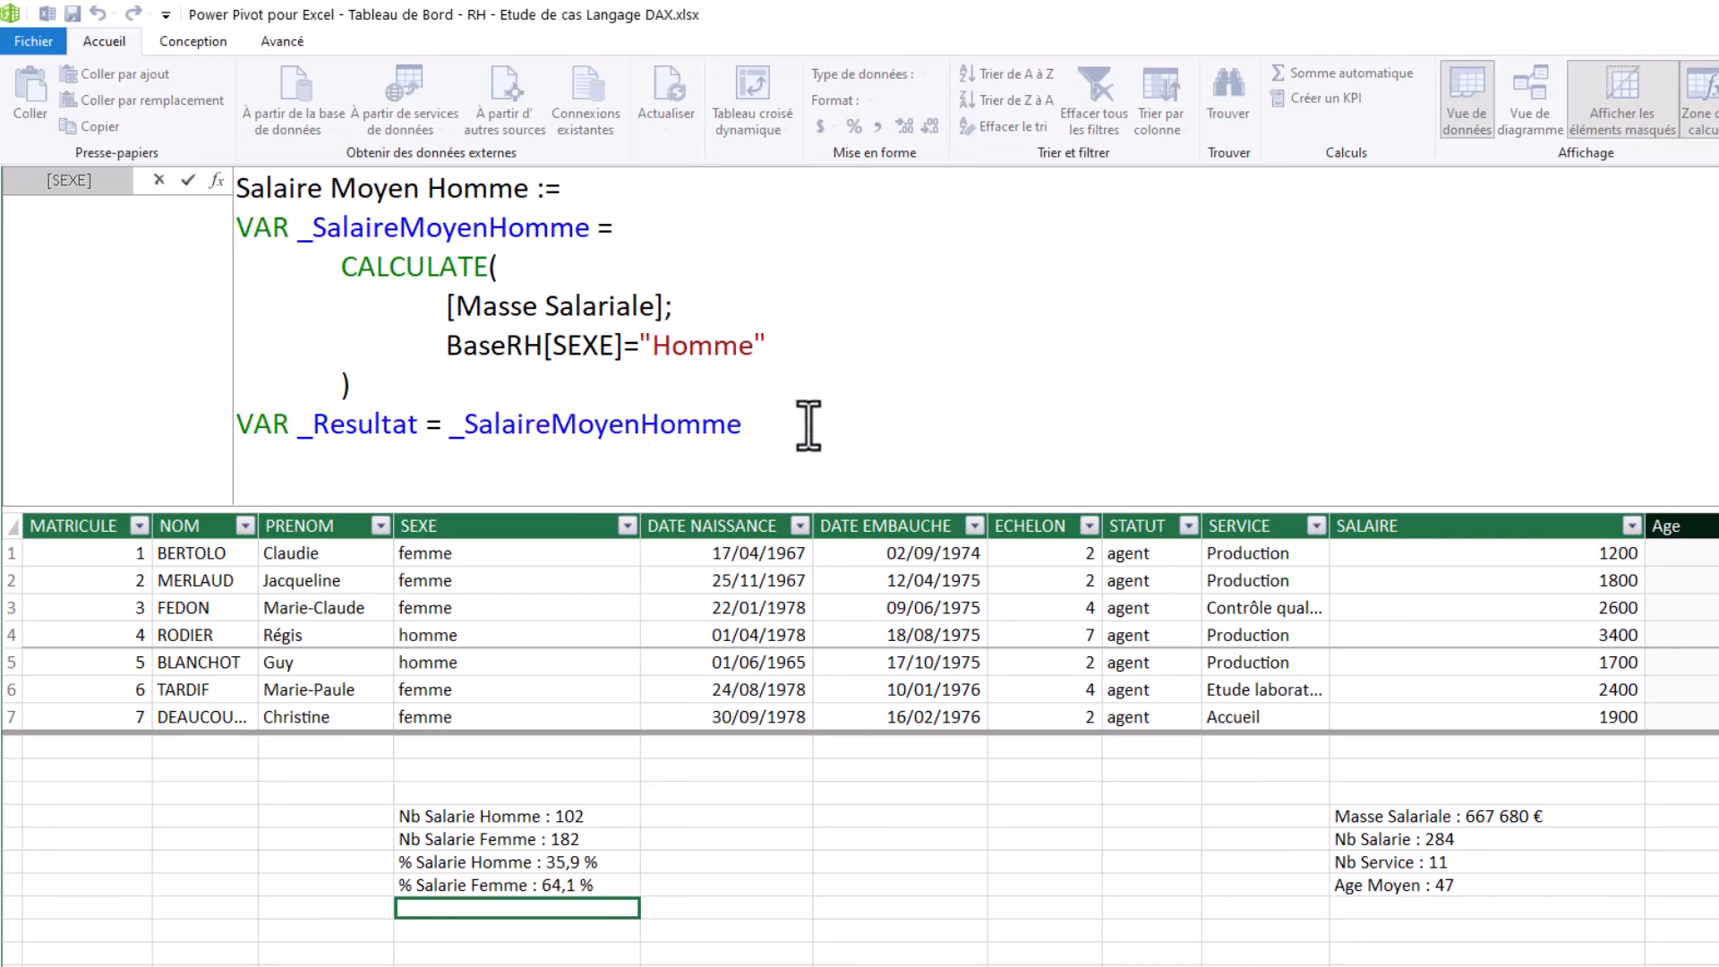
Step: Finish the formula with RETURN and an indented _Resultat, and validate the Salaire Moyen Homme measure
key(shift+Return)
text(RETURN)
key(shift+Return)
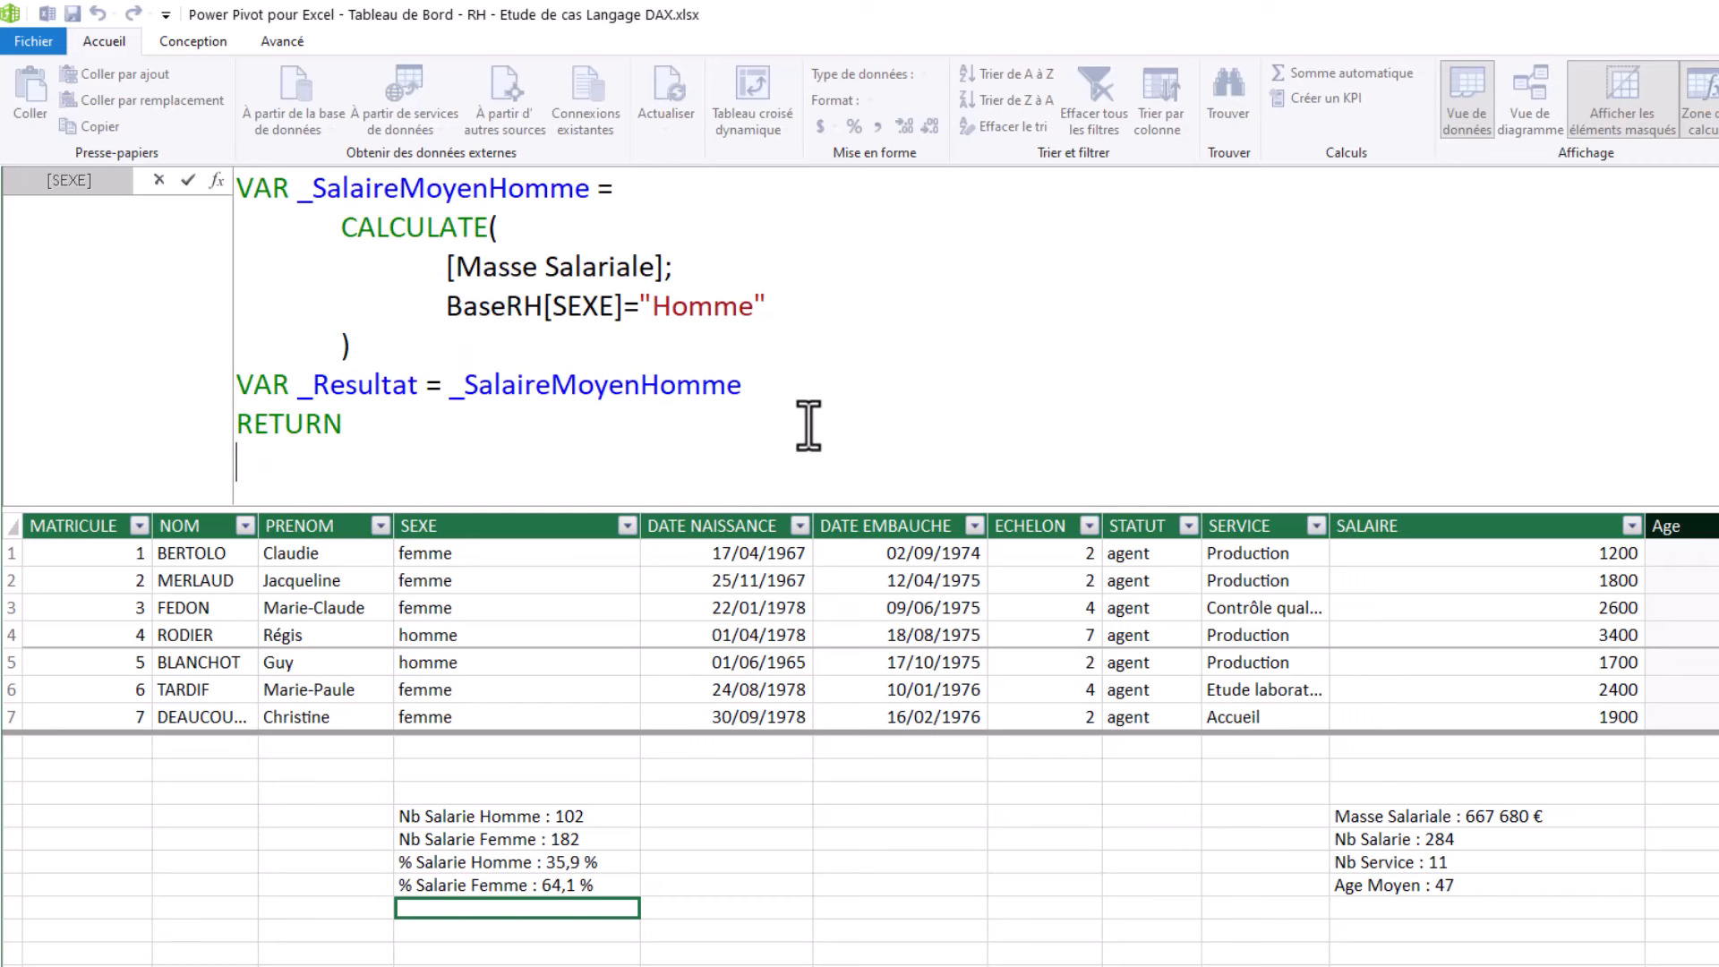
key(Tab)
text(_re)
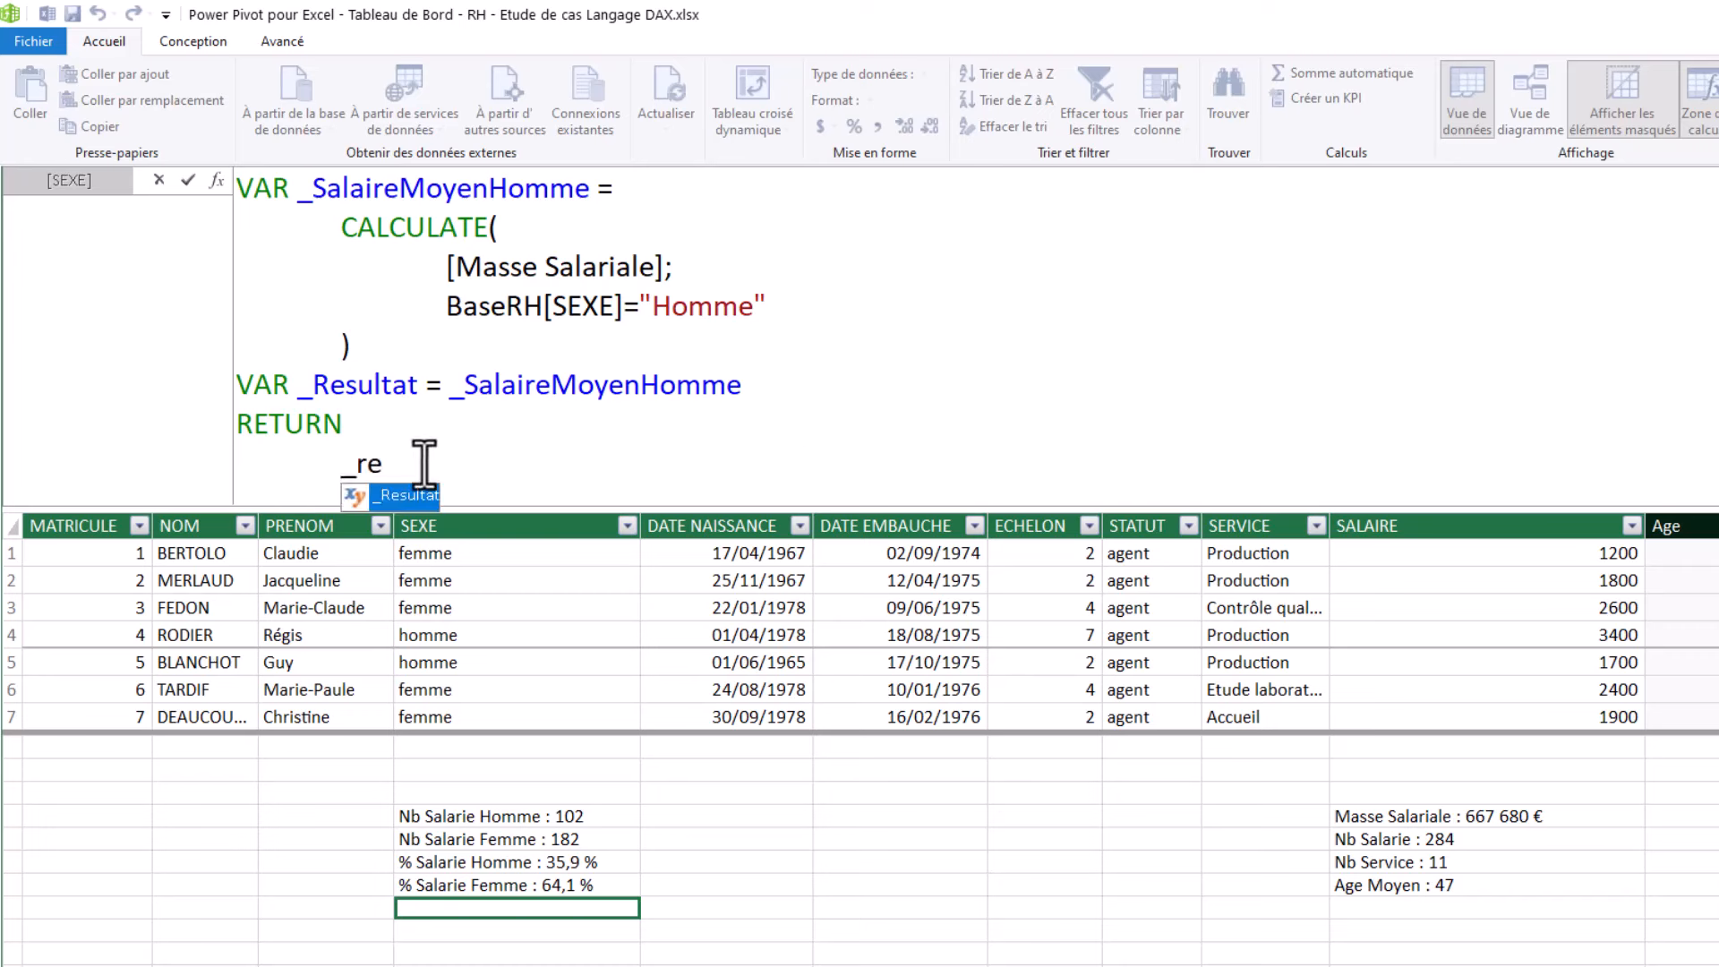
double_click(410, 494)
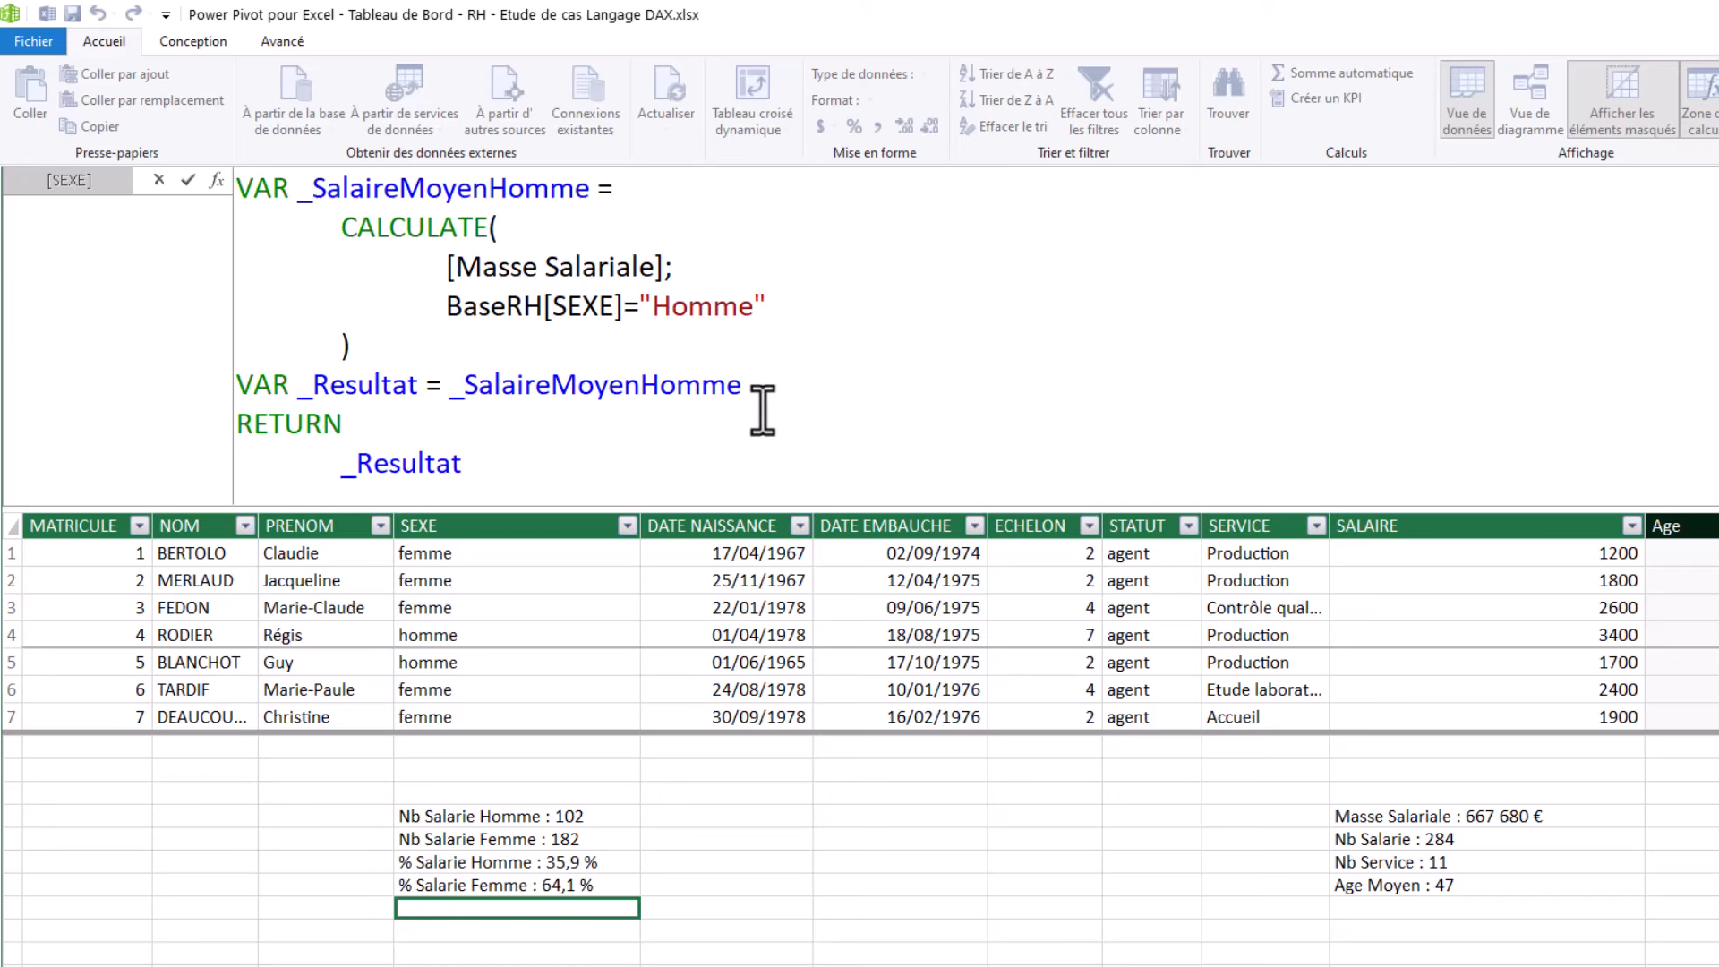
key(Return)
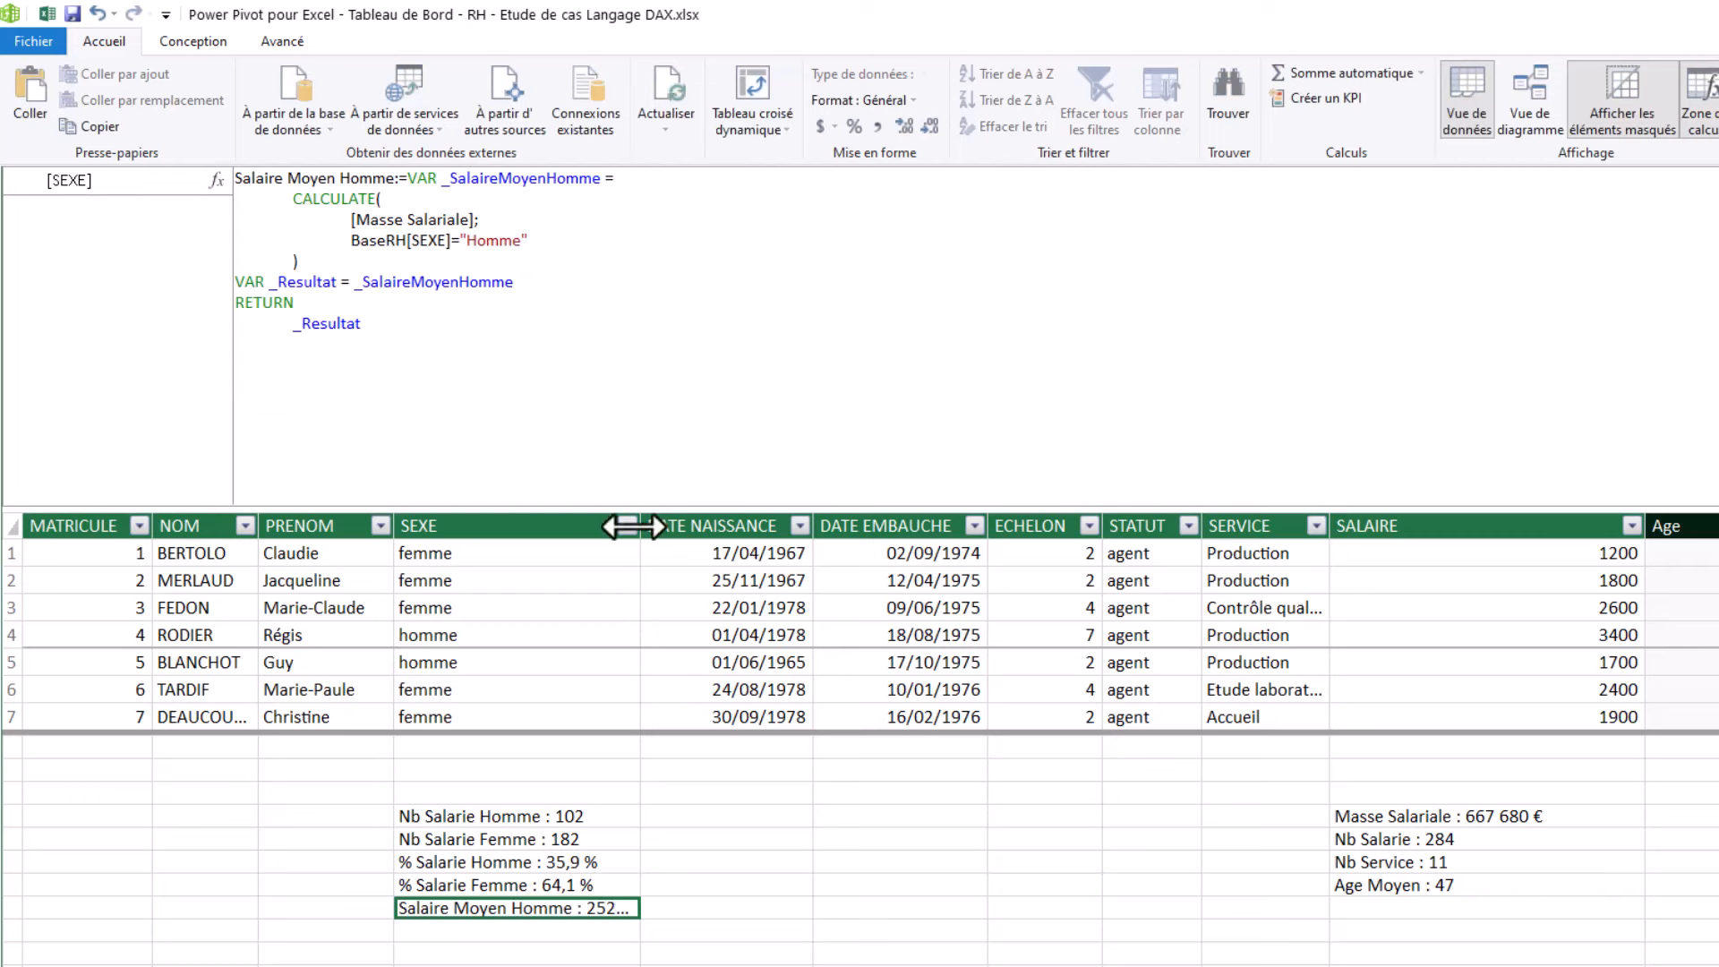
Step: Widen the SEXE column and format the Salaire Moyen Homme measure as € Français (France) currency without decimals
drag(633, 526, 728, 525)
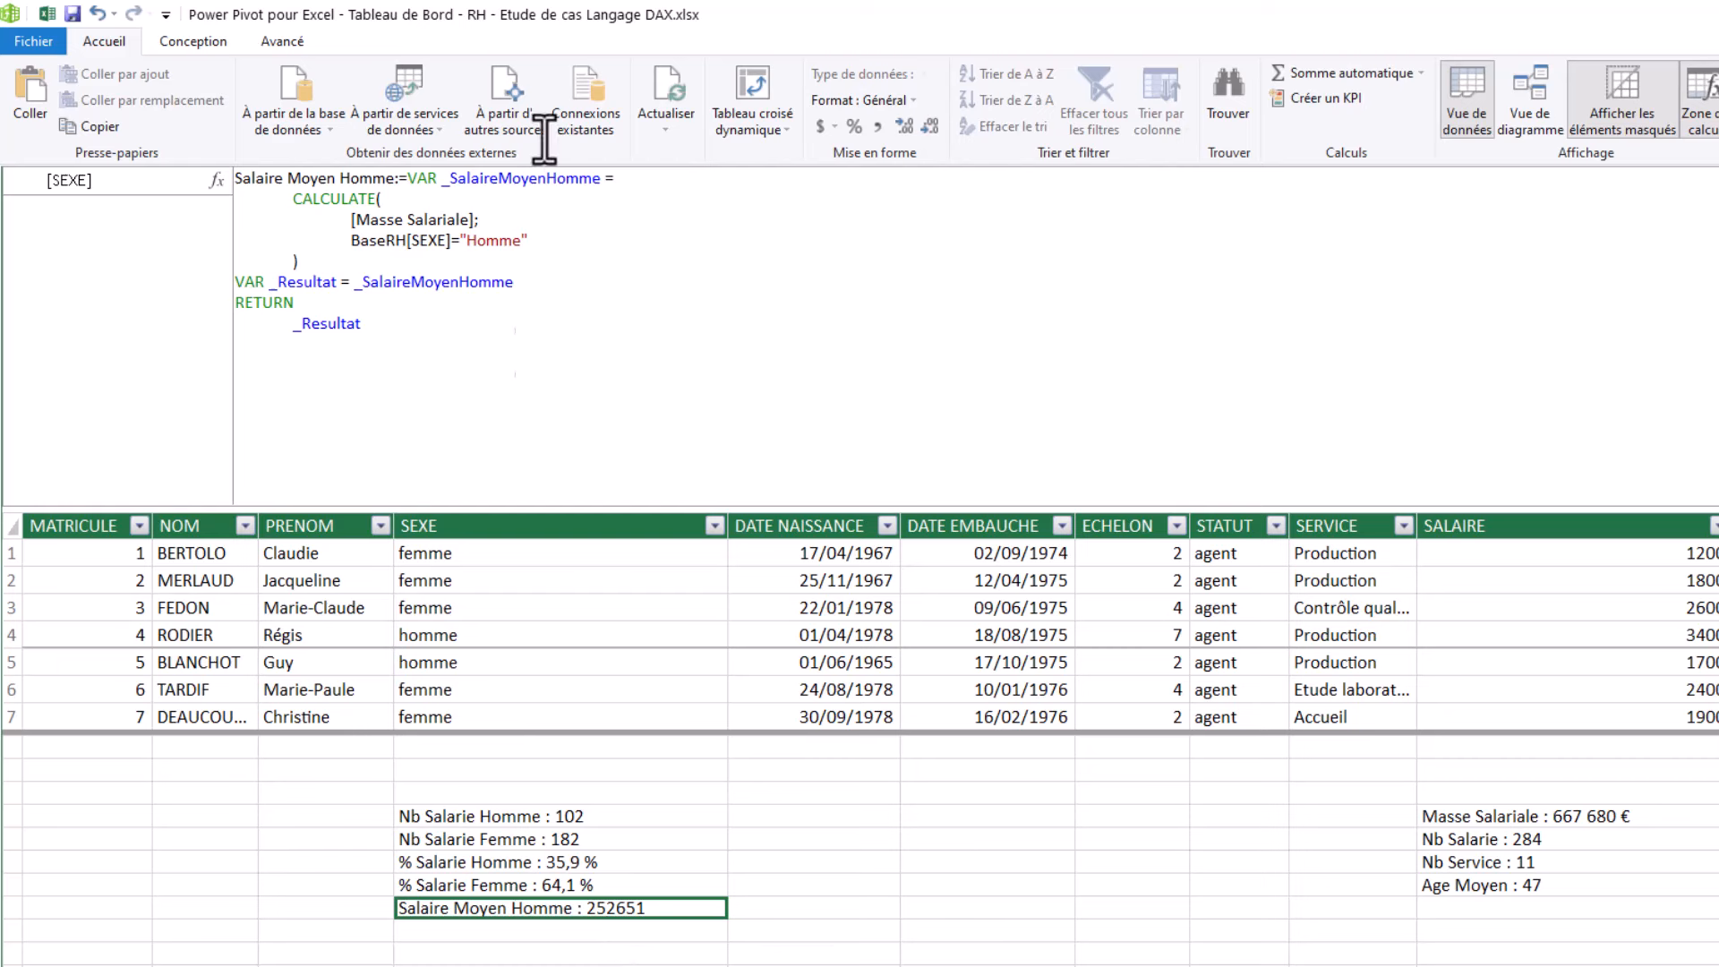
click(835, 126)
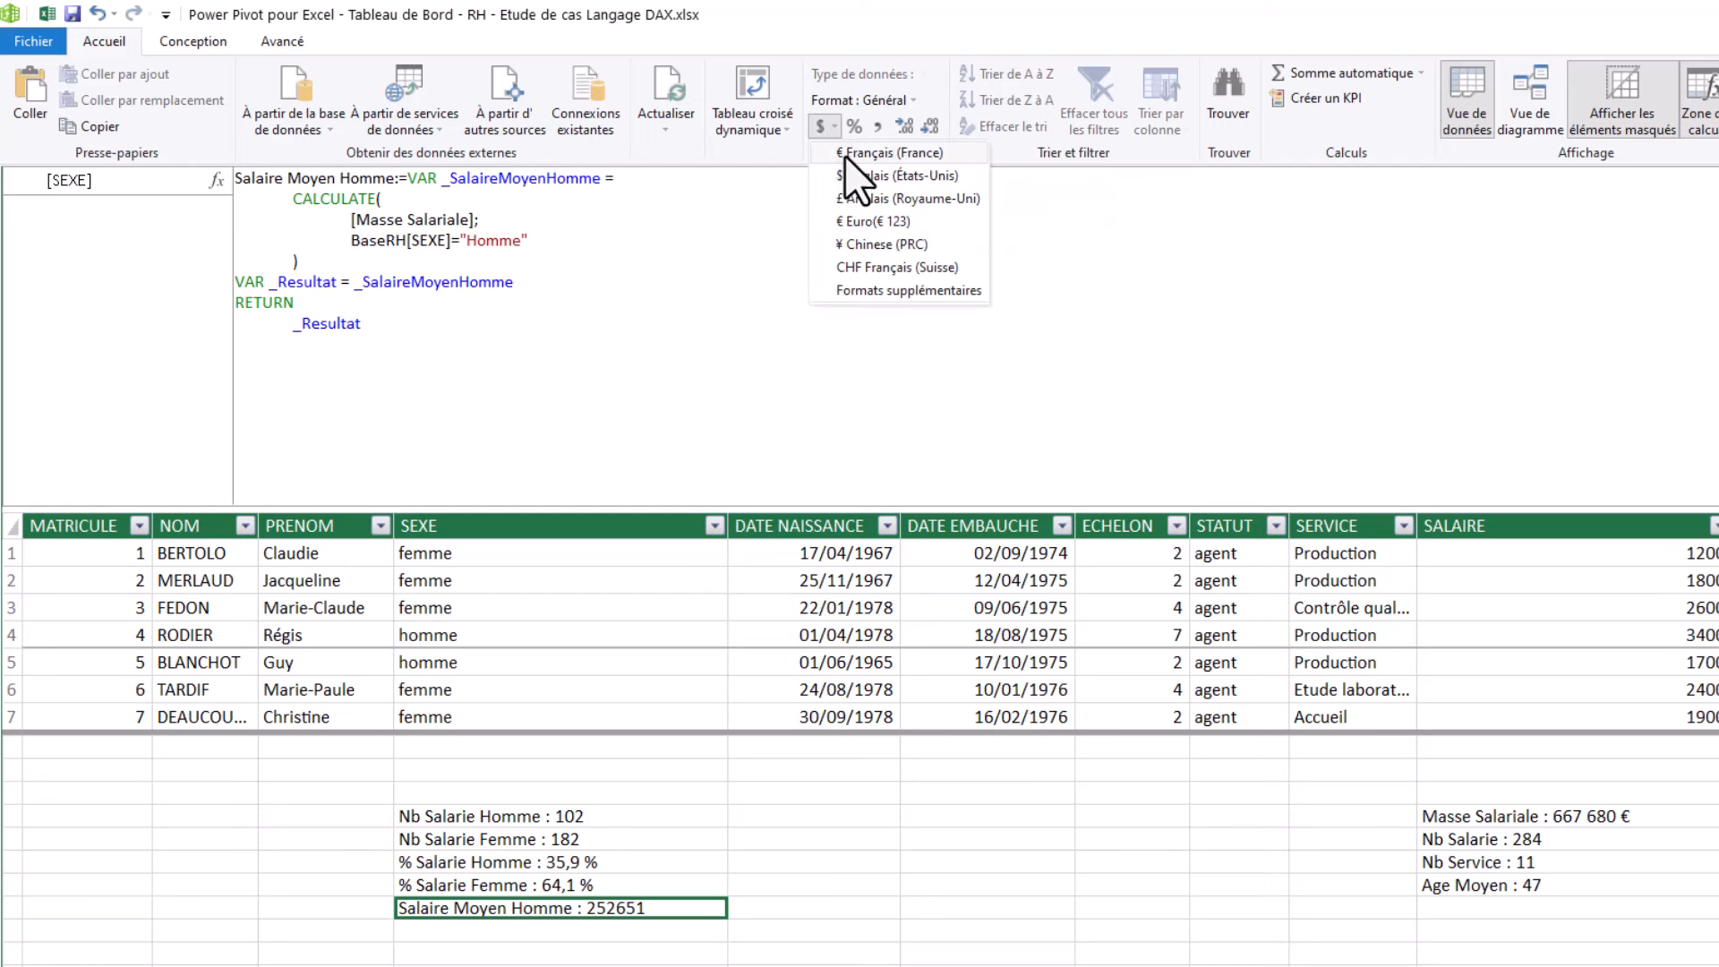
click(875, 154)
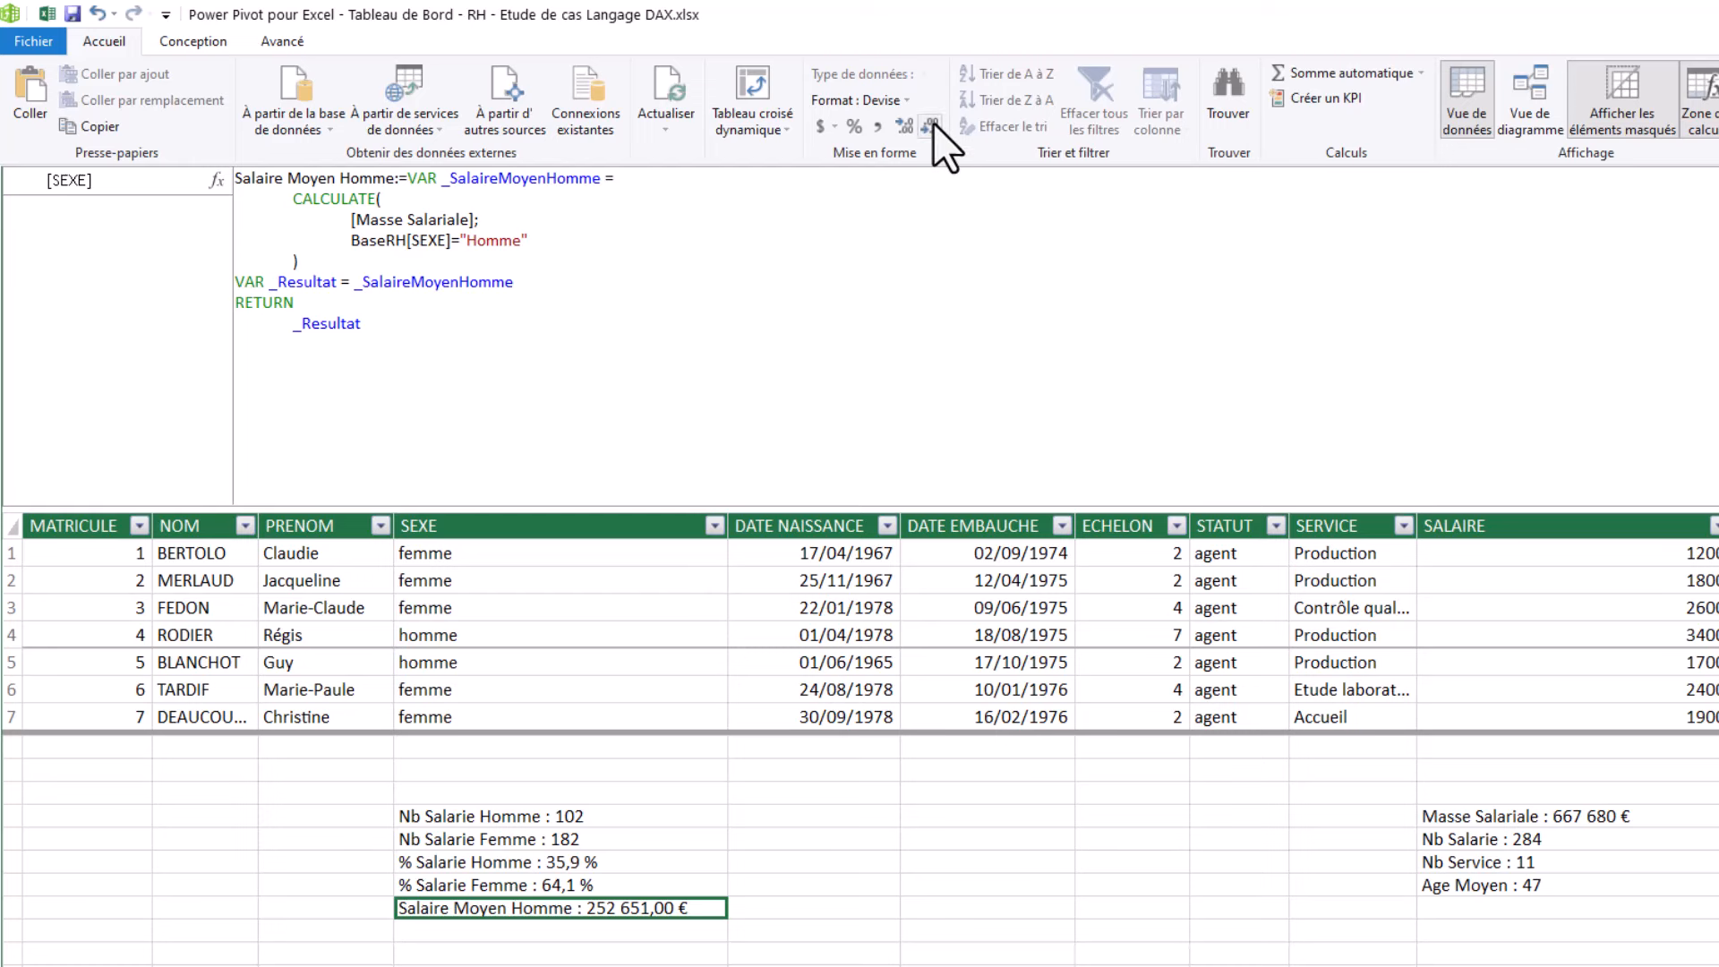
click(933, 124)
Step: Insert an indented AVERAGEX over the BaseRH table, followed by a semicolon, before the CALCULATE in the Salaire Moyen Homme formula
scroll(806, 365, up, 3)
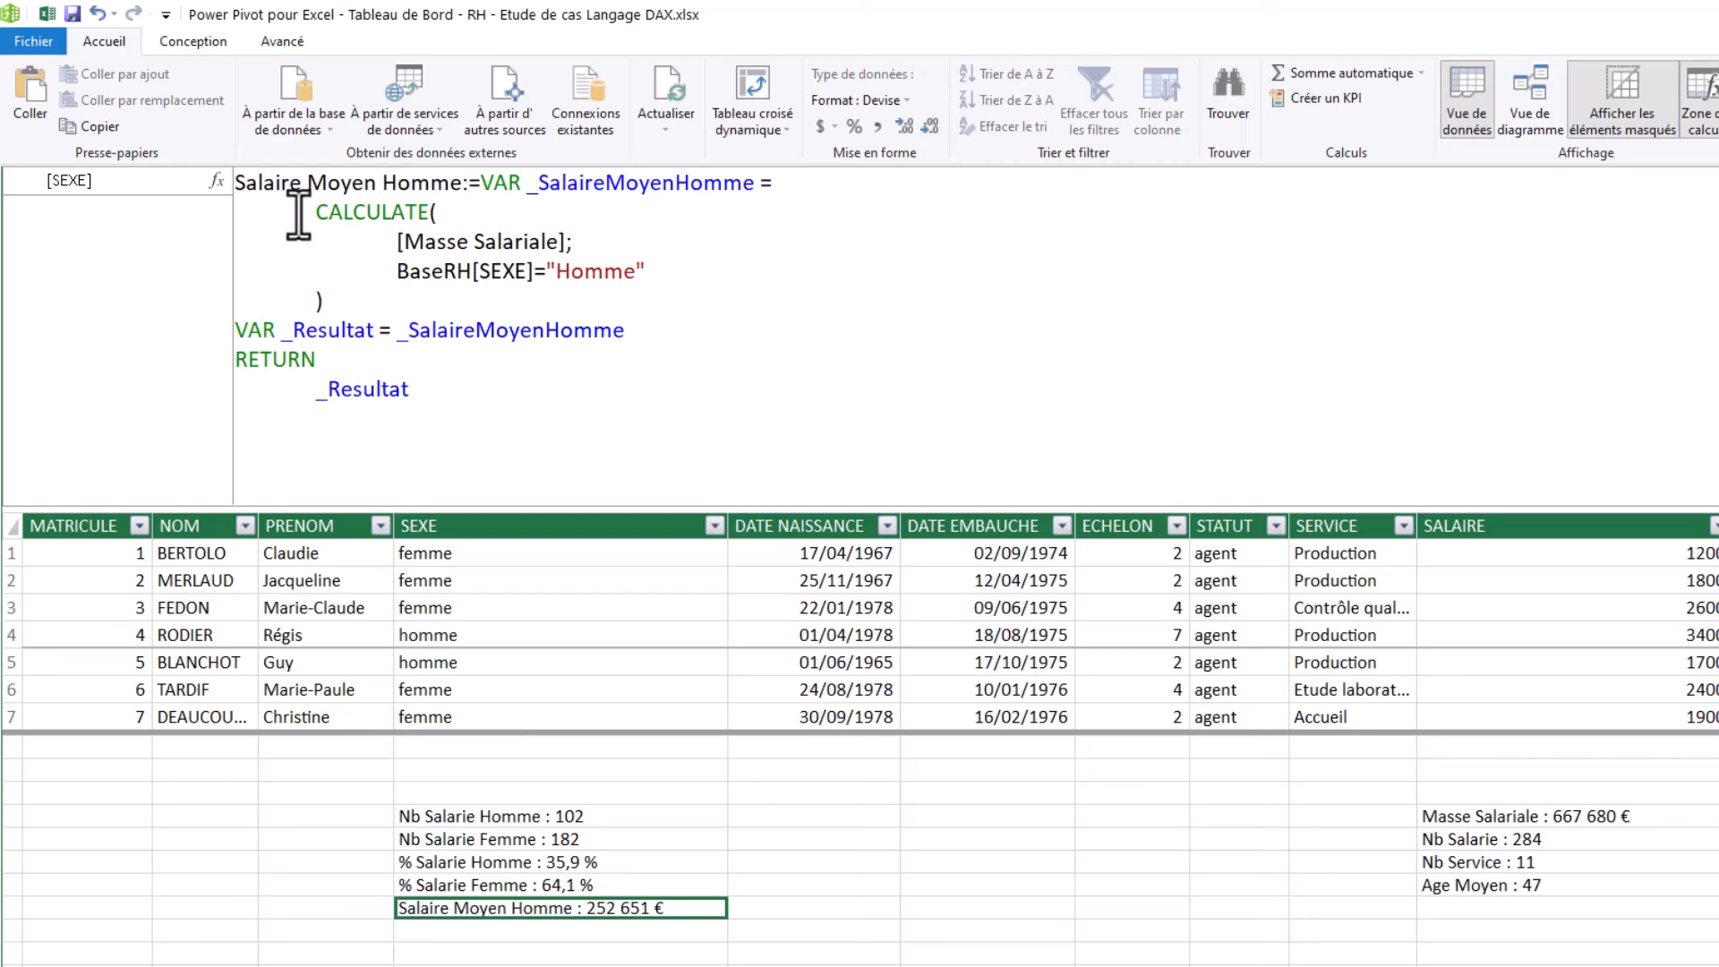
drag(315, 212, 553, 313)
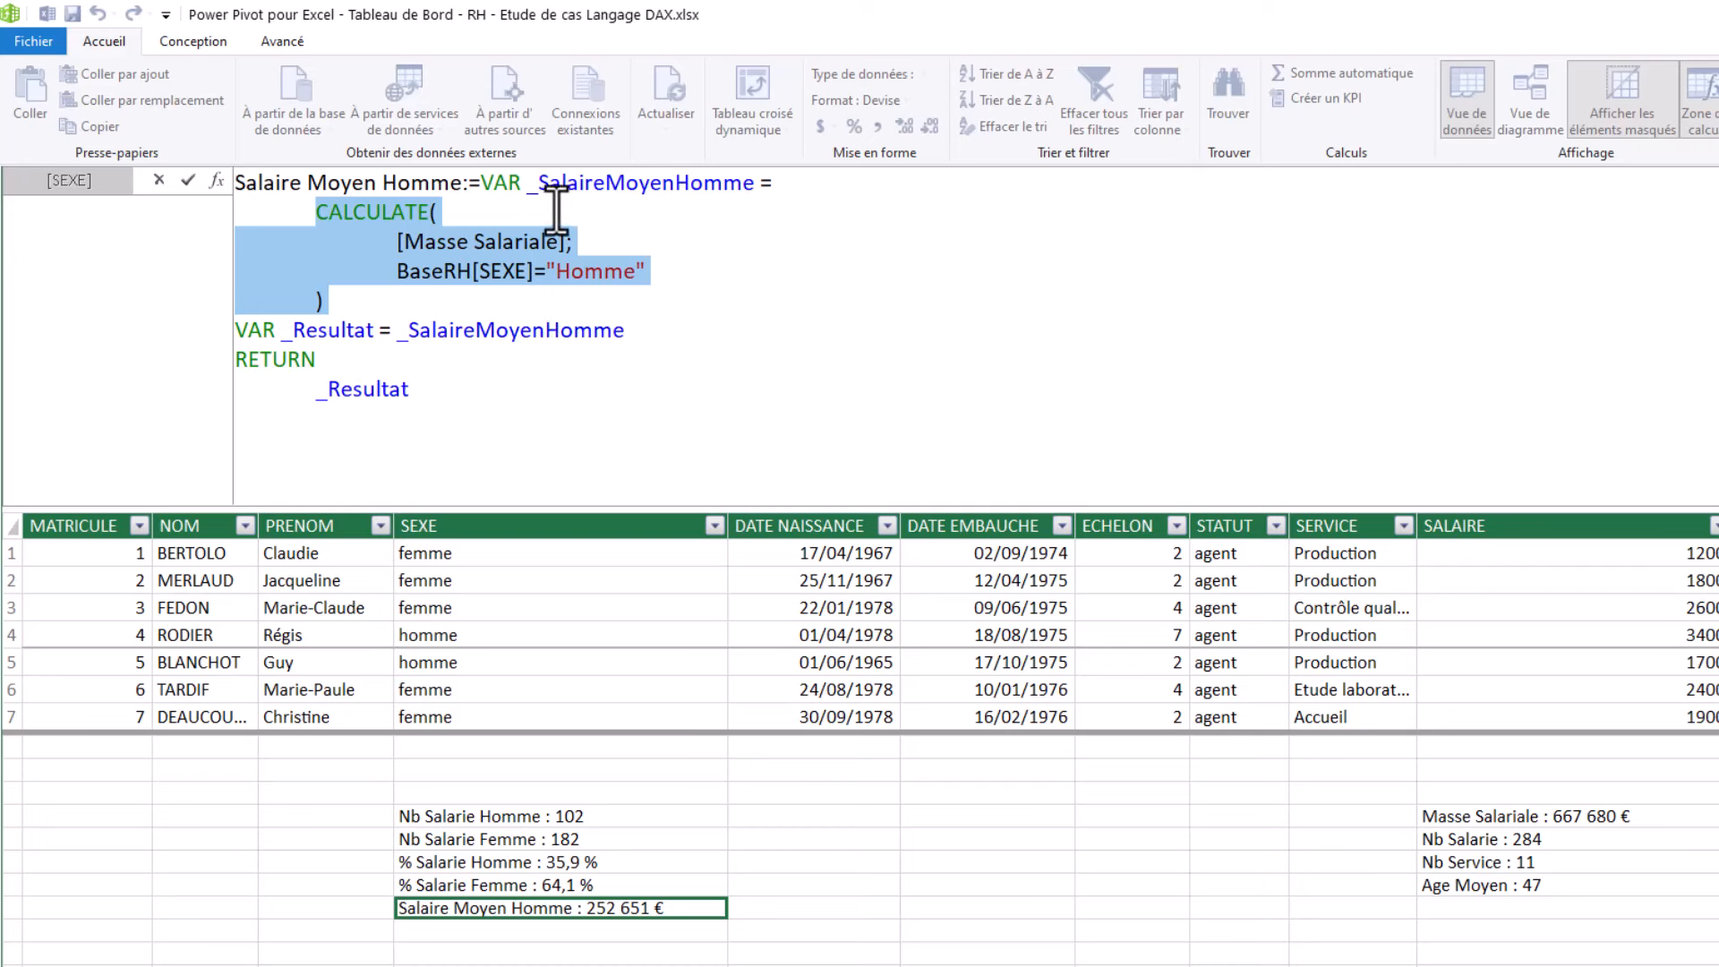
click(850, 182)
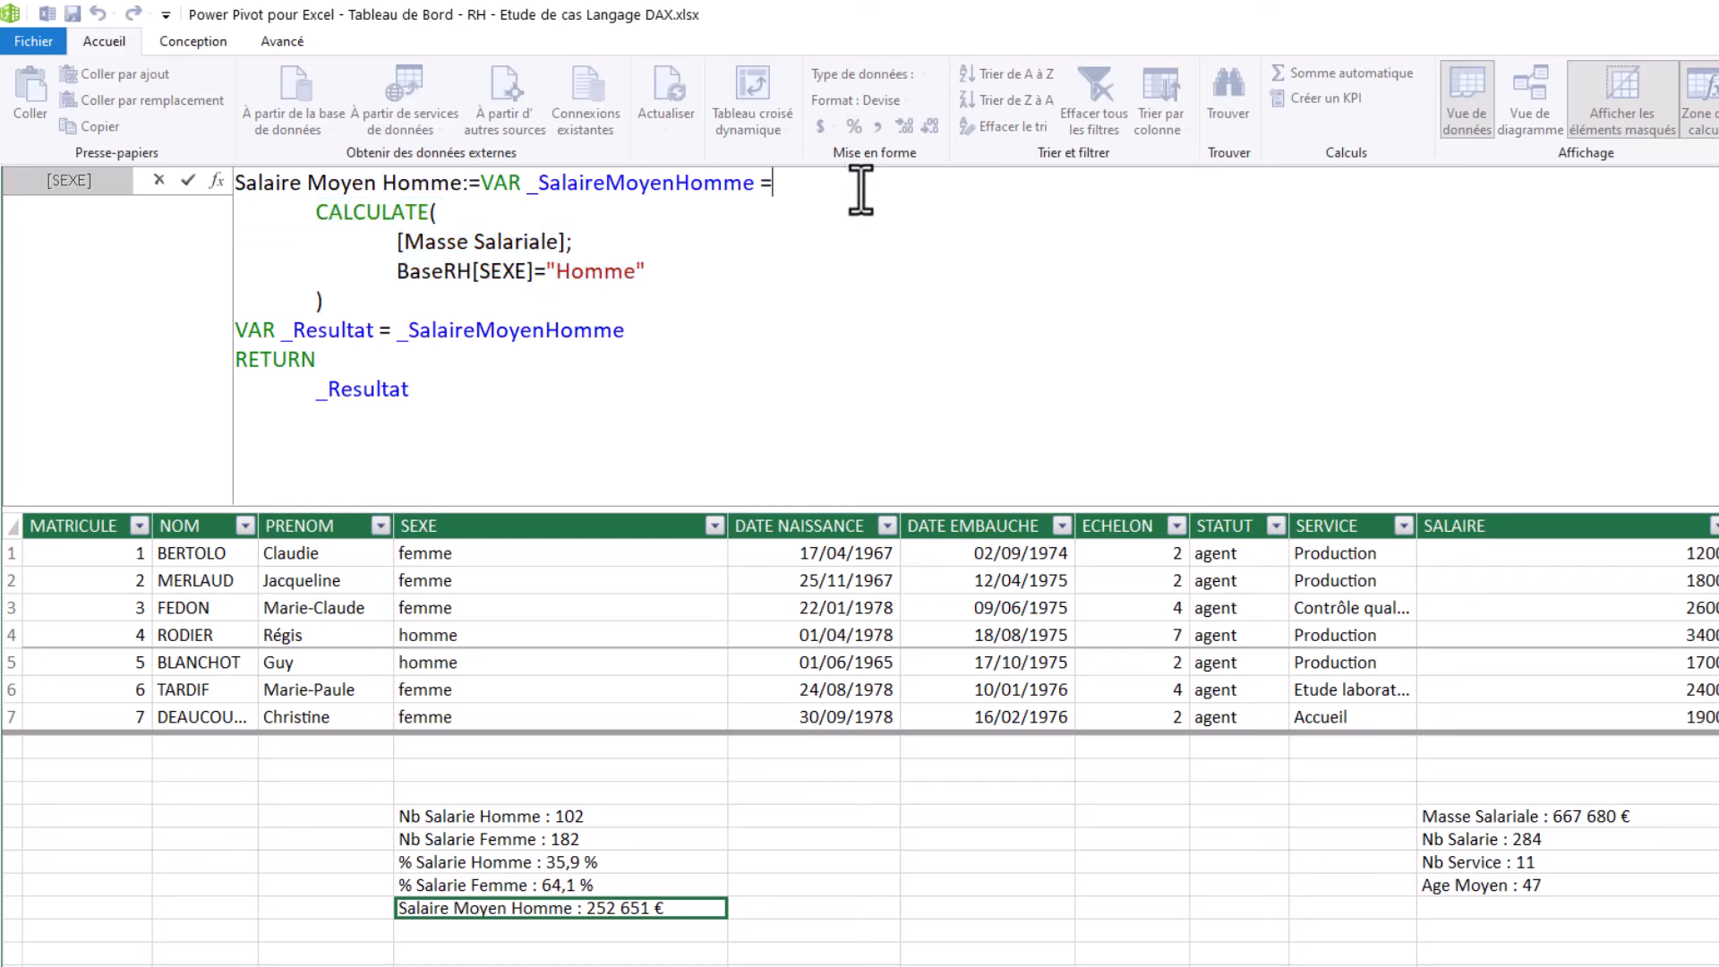
key(Return)
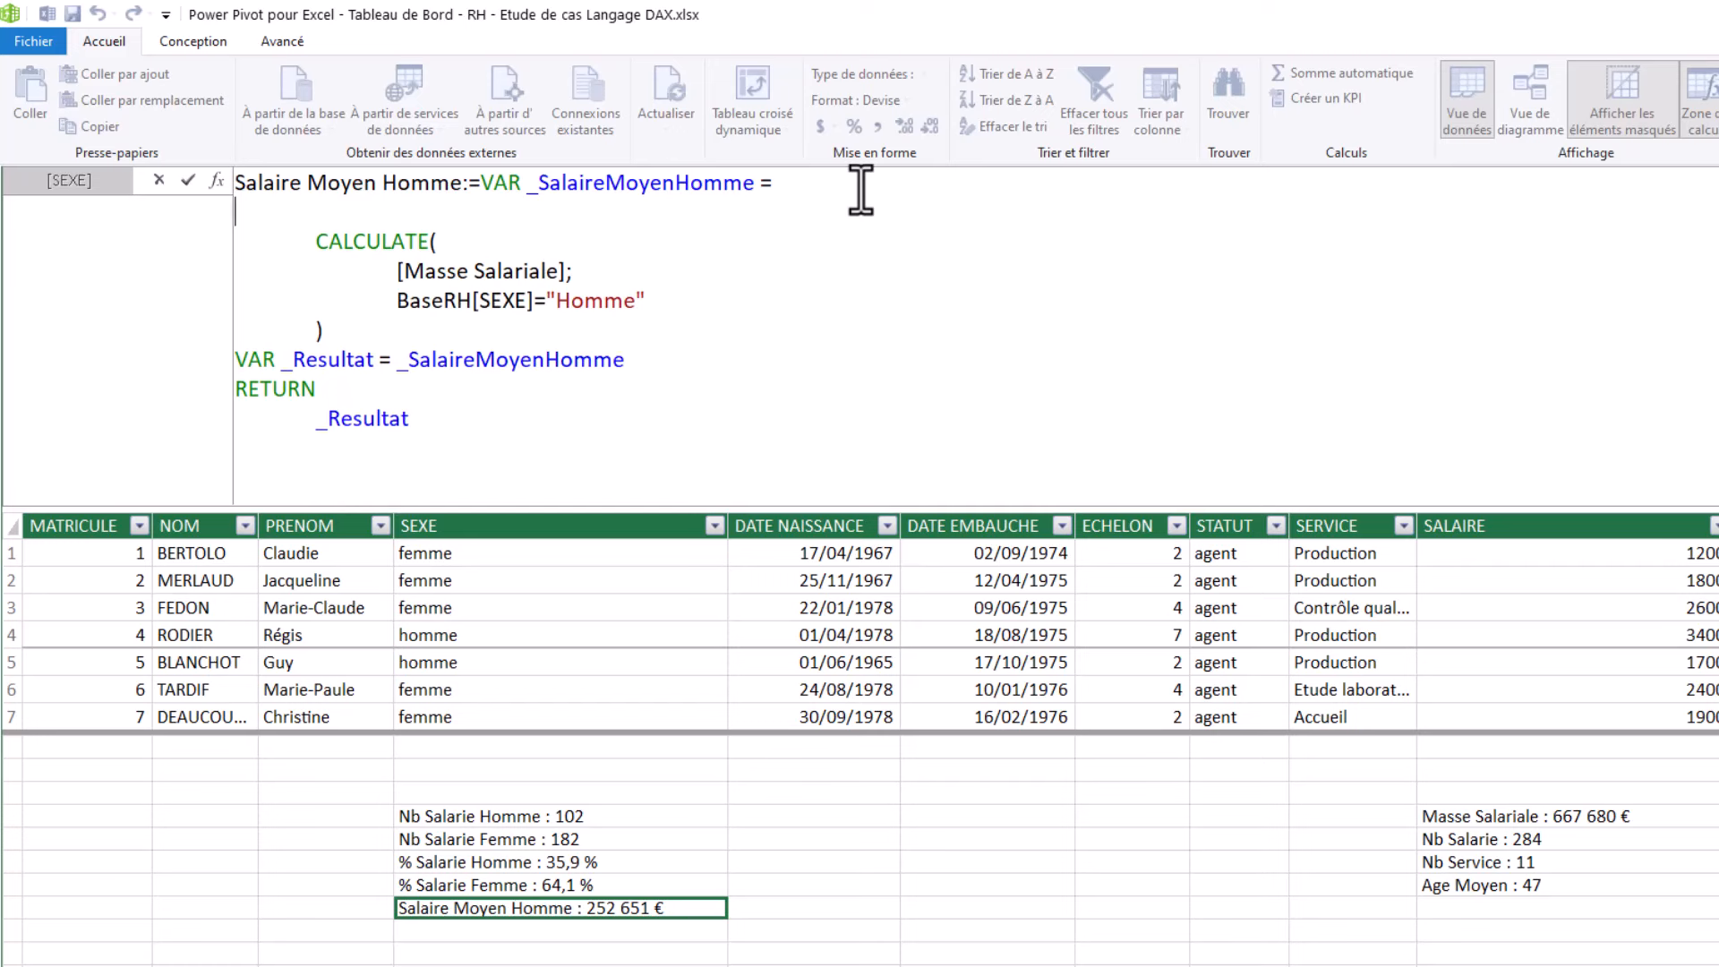
key(Return)
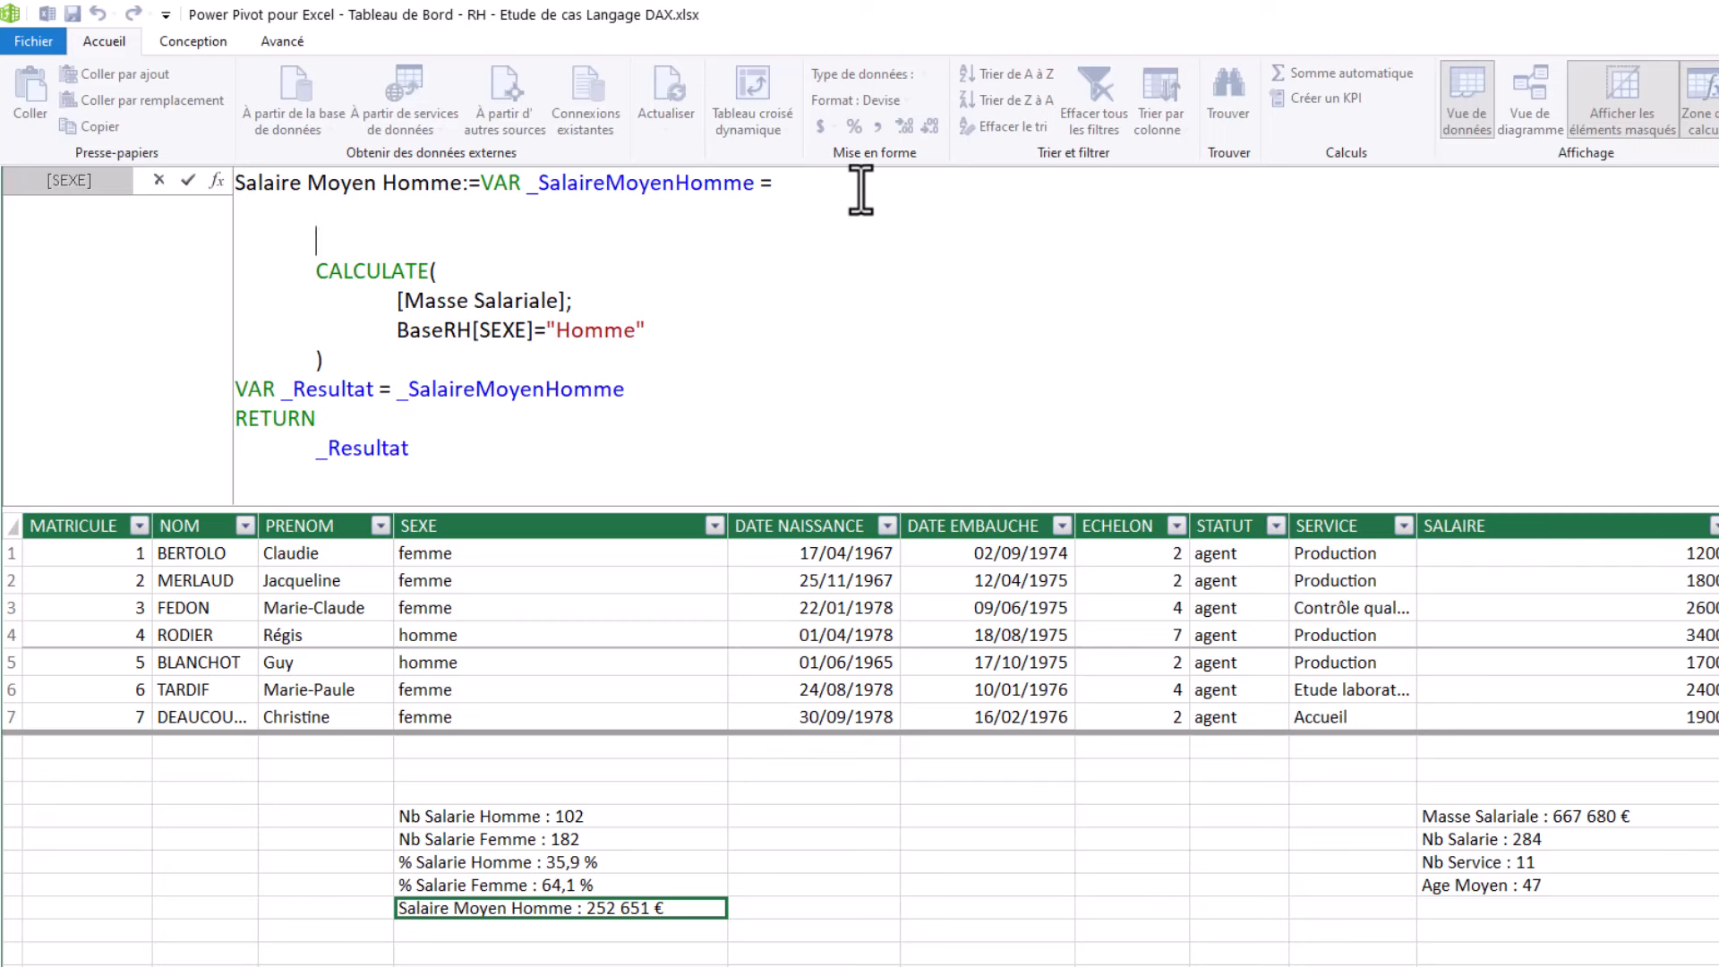
text(AV)
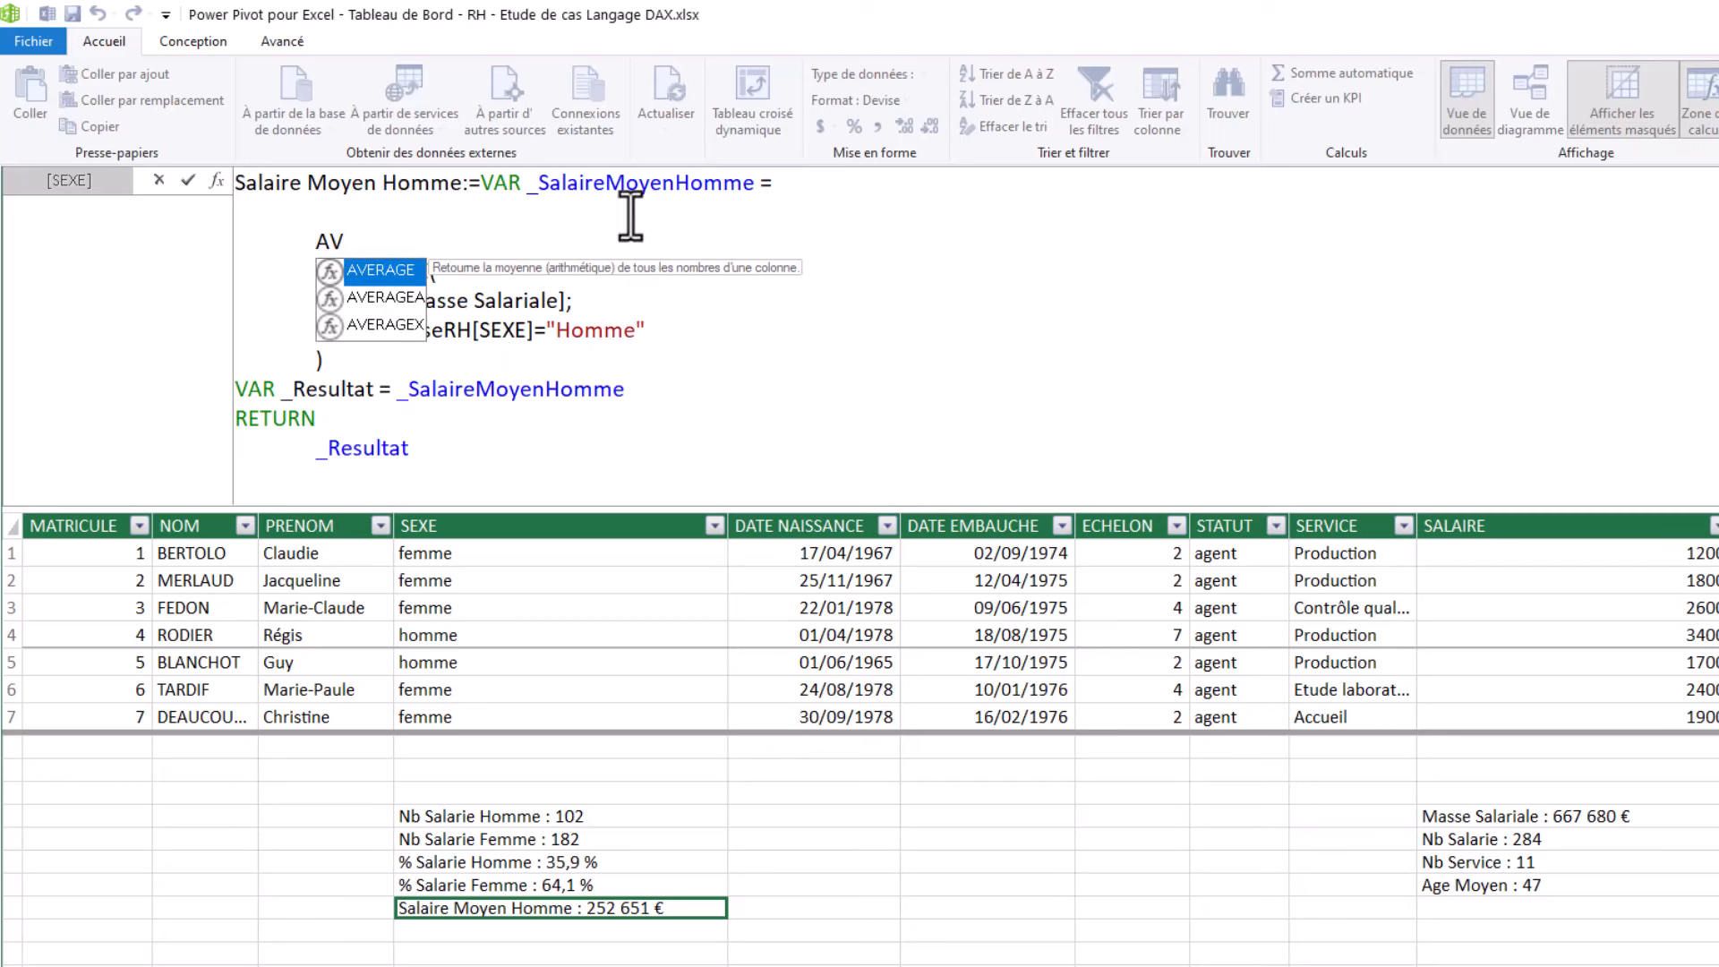
double_click(392, 320)
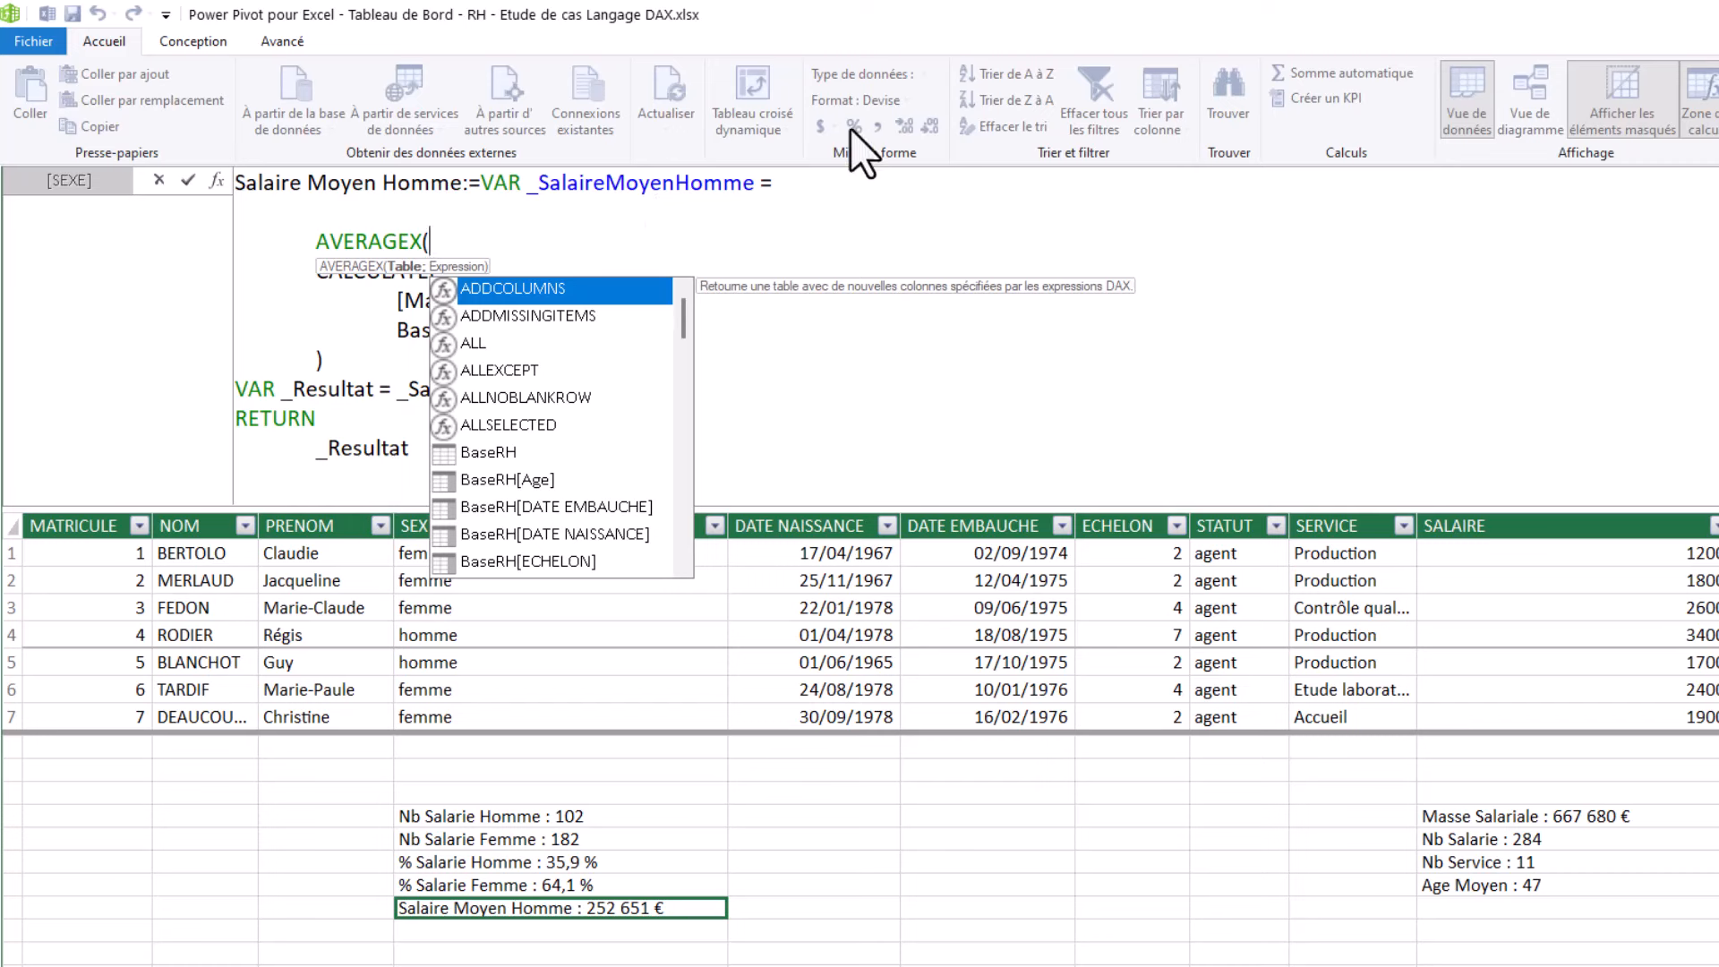
text(bas)
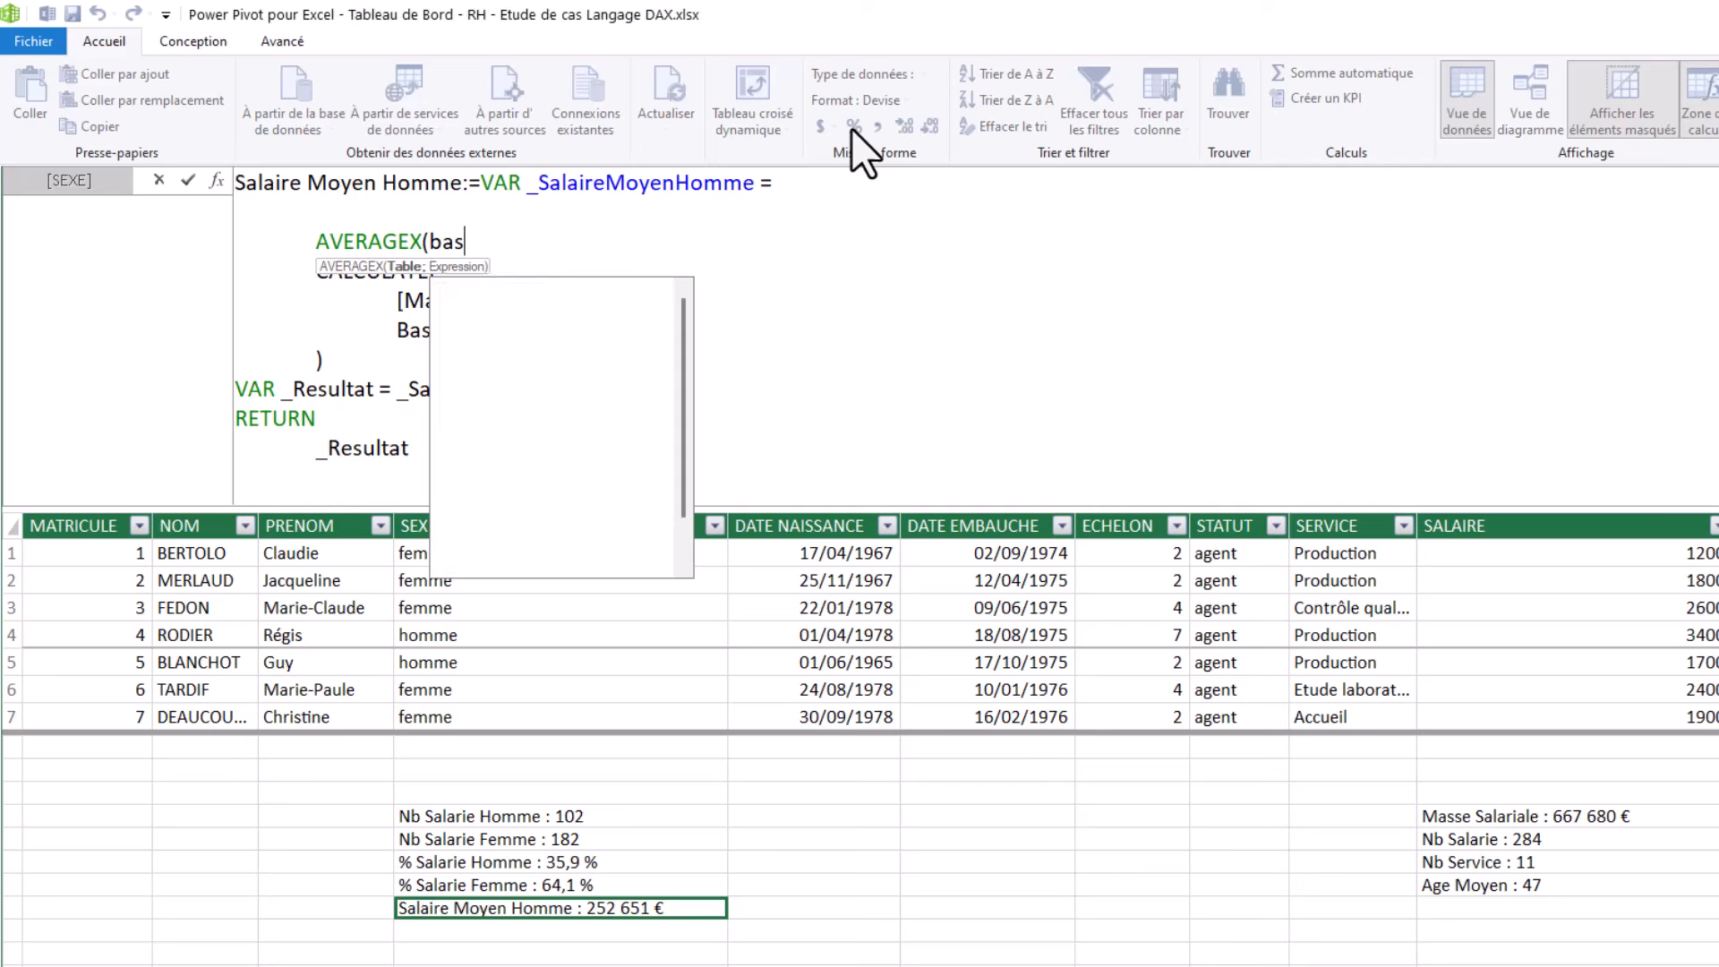
double_click(507, 291)
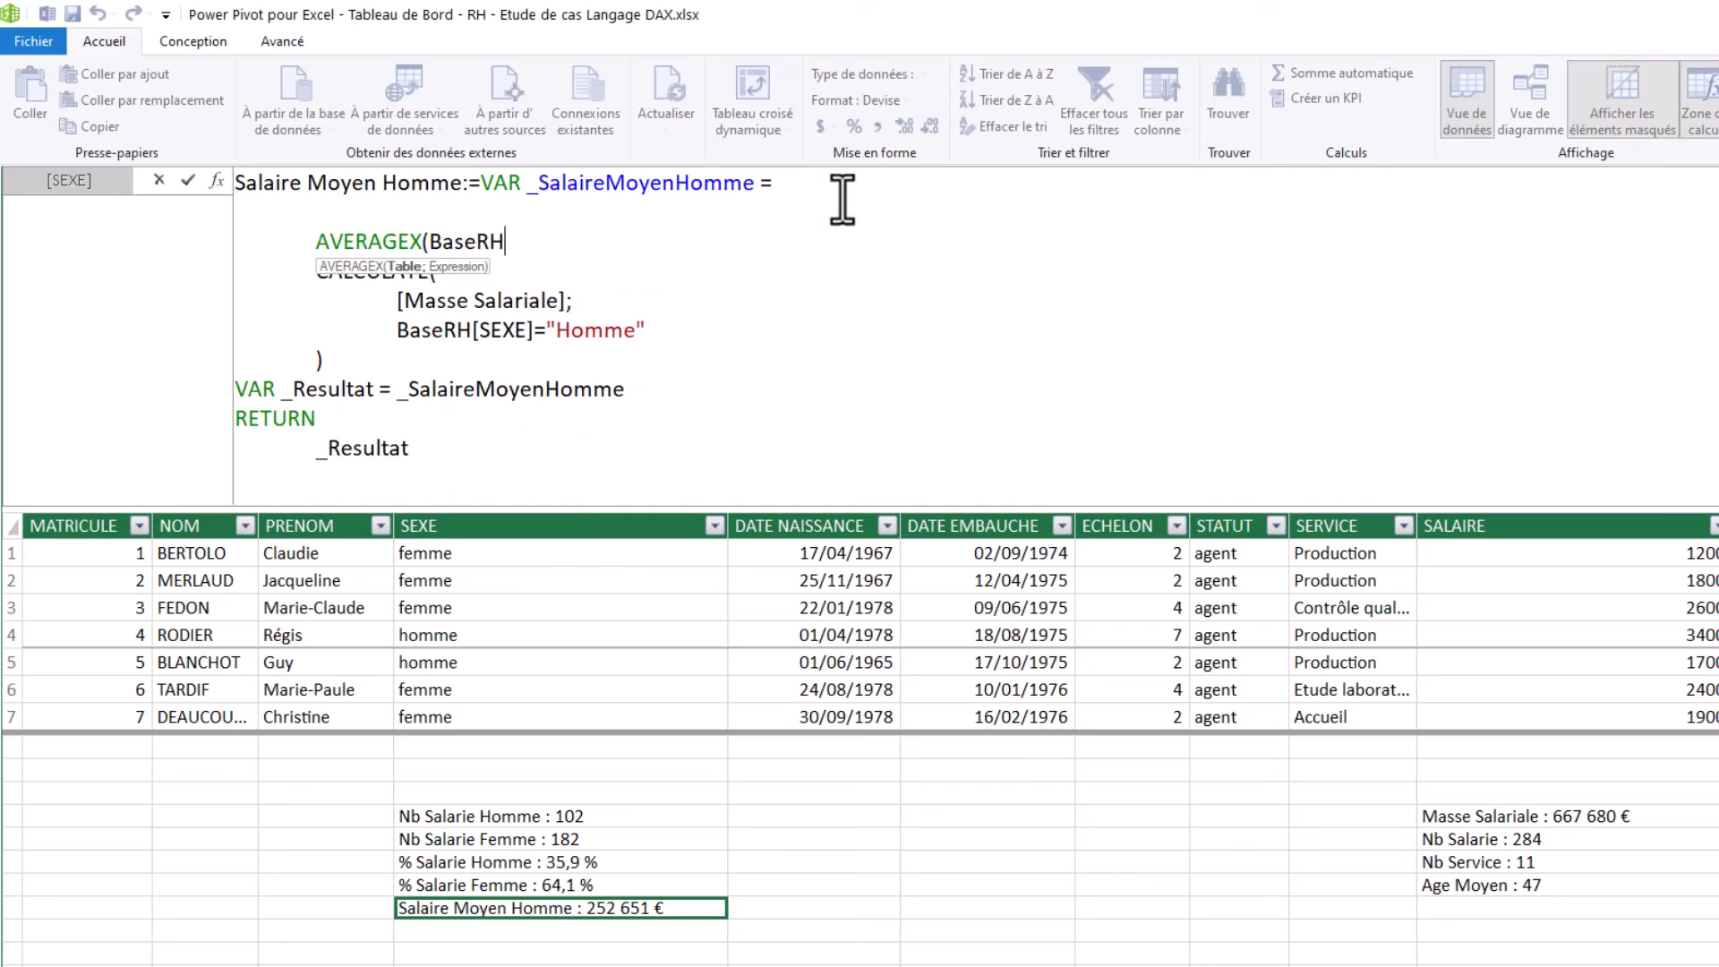
text(;)
Step: Indent the CALCULATE block one level as the AVERAGEX expression and close the AVERAGEX parenthesis on its own line
click(272, 367)
drag(271, 367, 205, 278)
key(Tab)
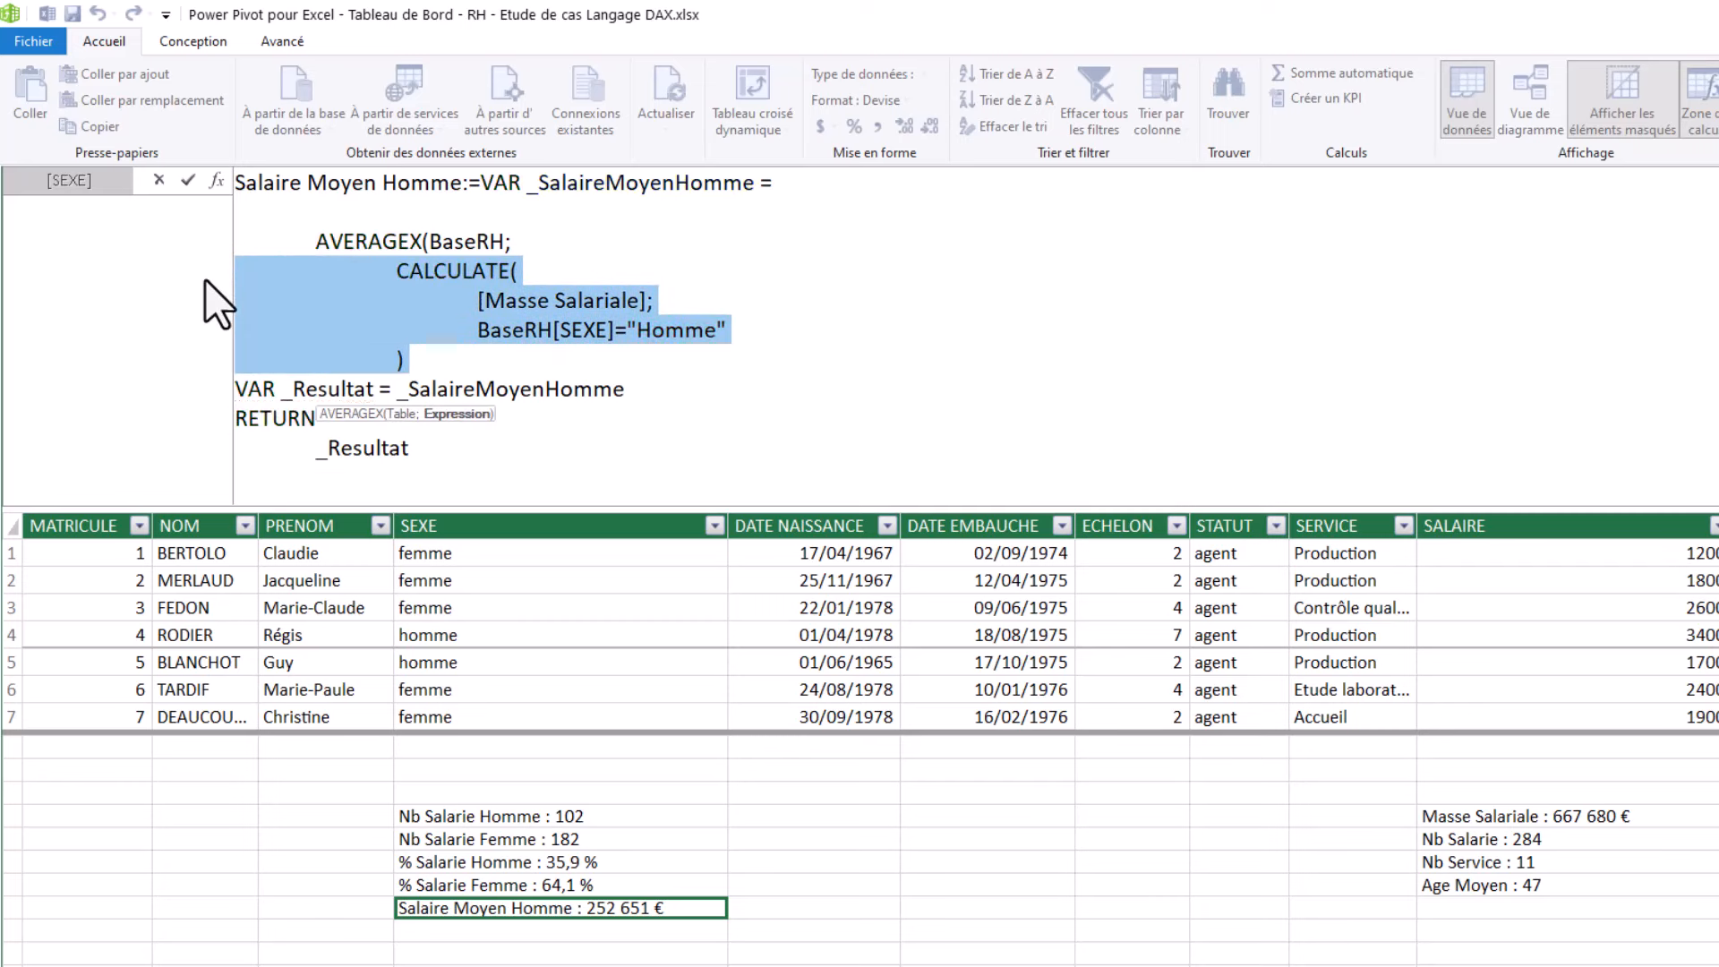
click(461, 363)
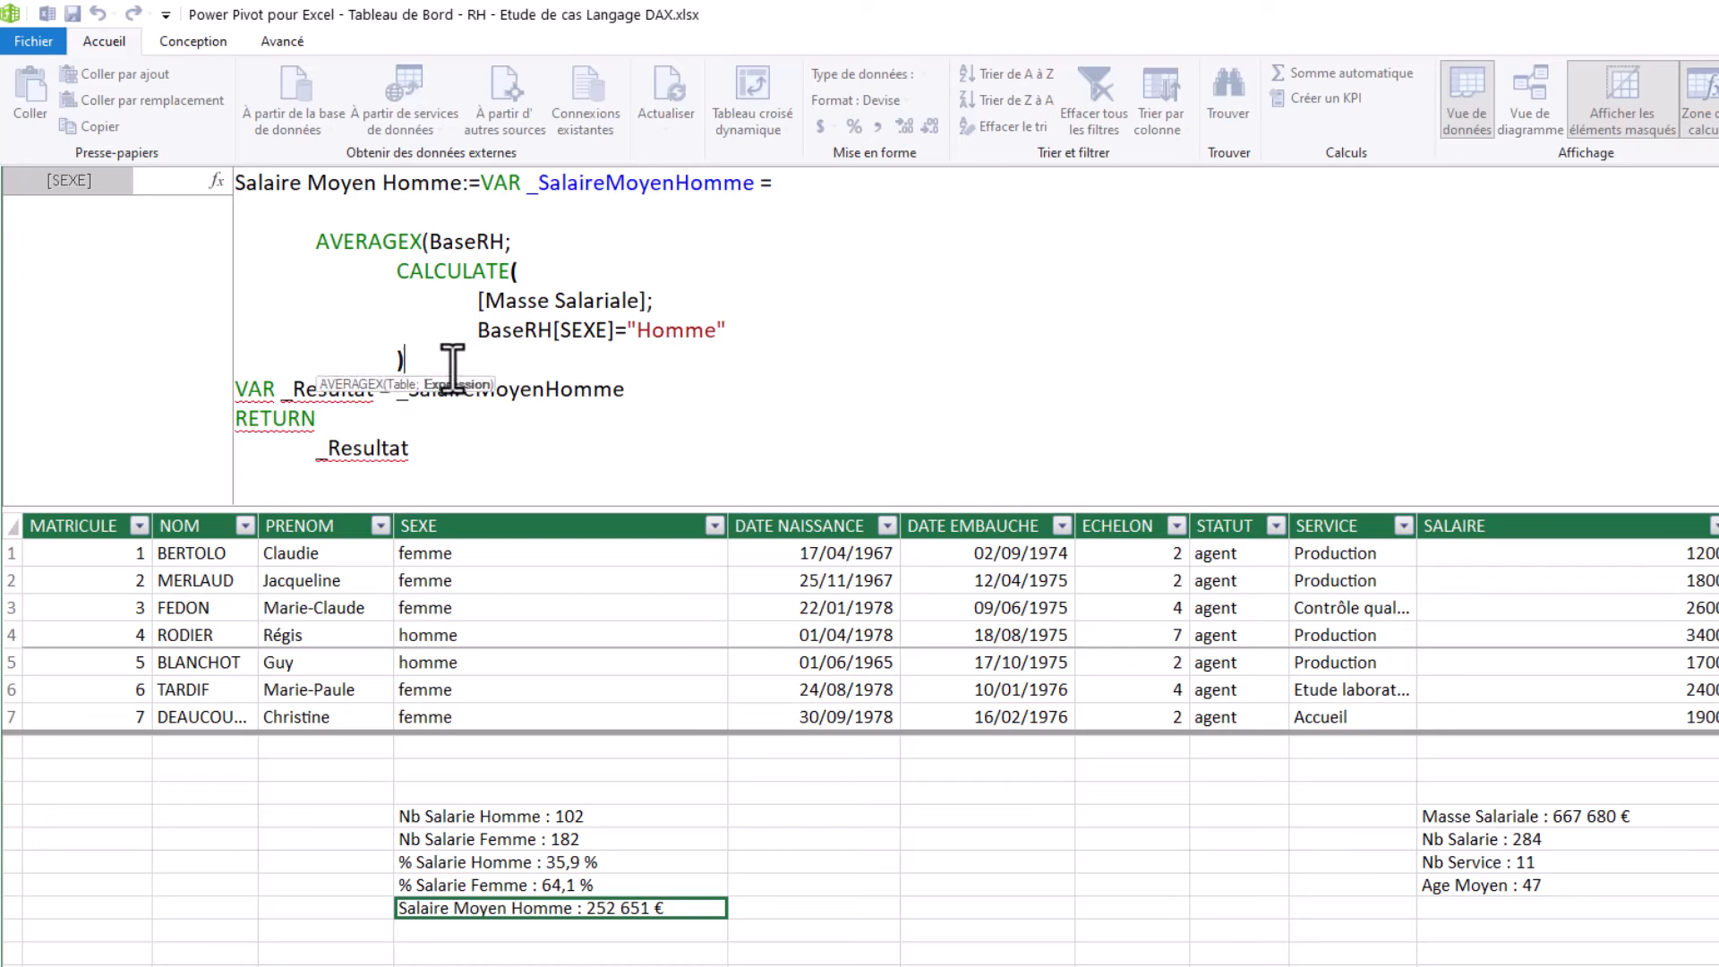
key(Return)
key(BackSpace)
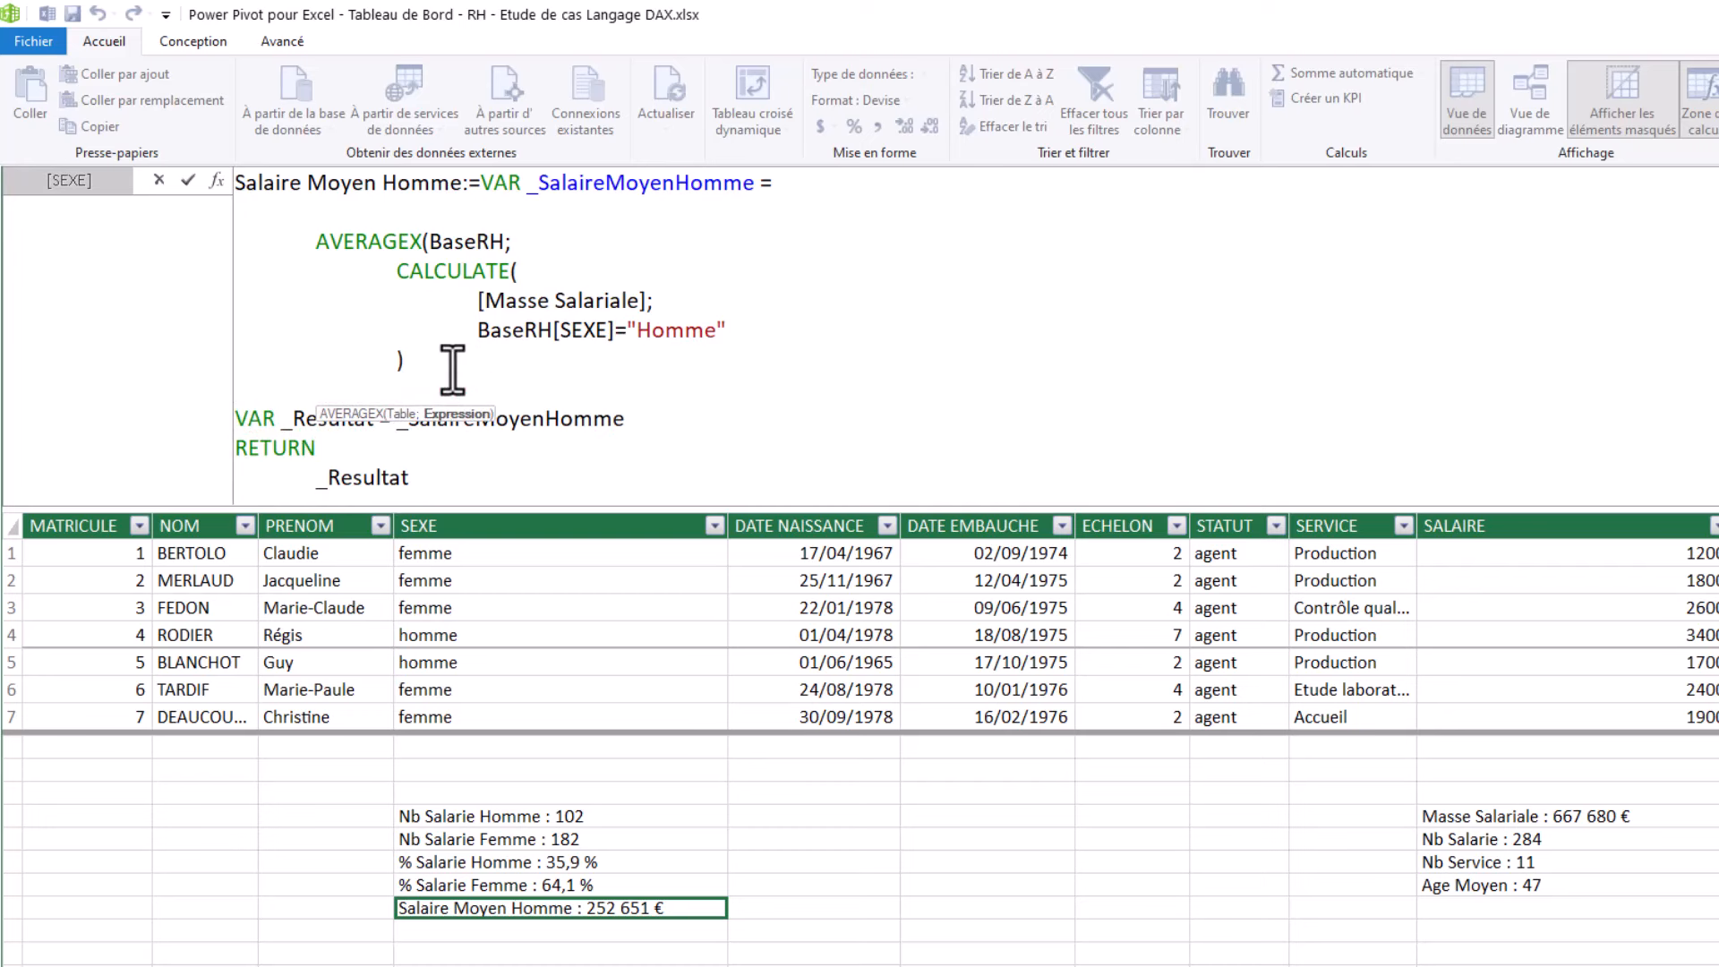
text())
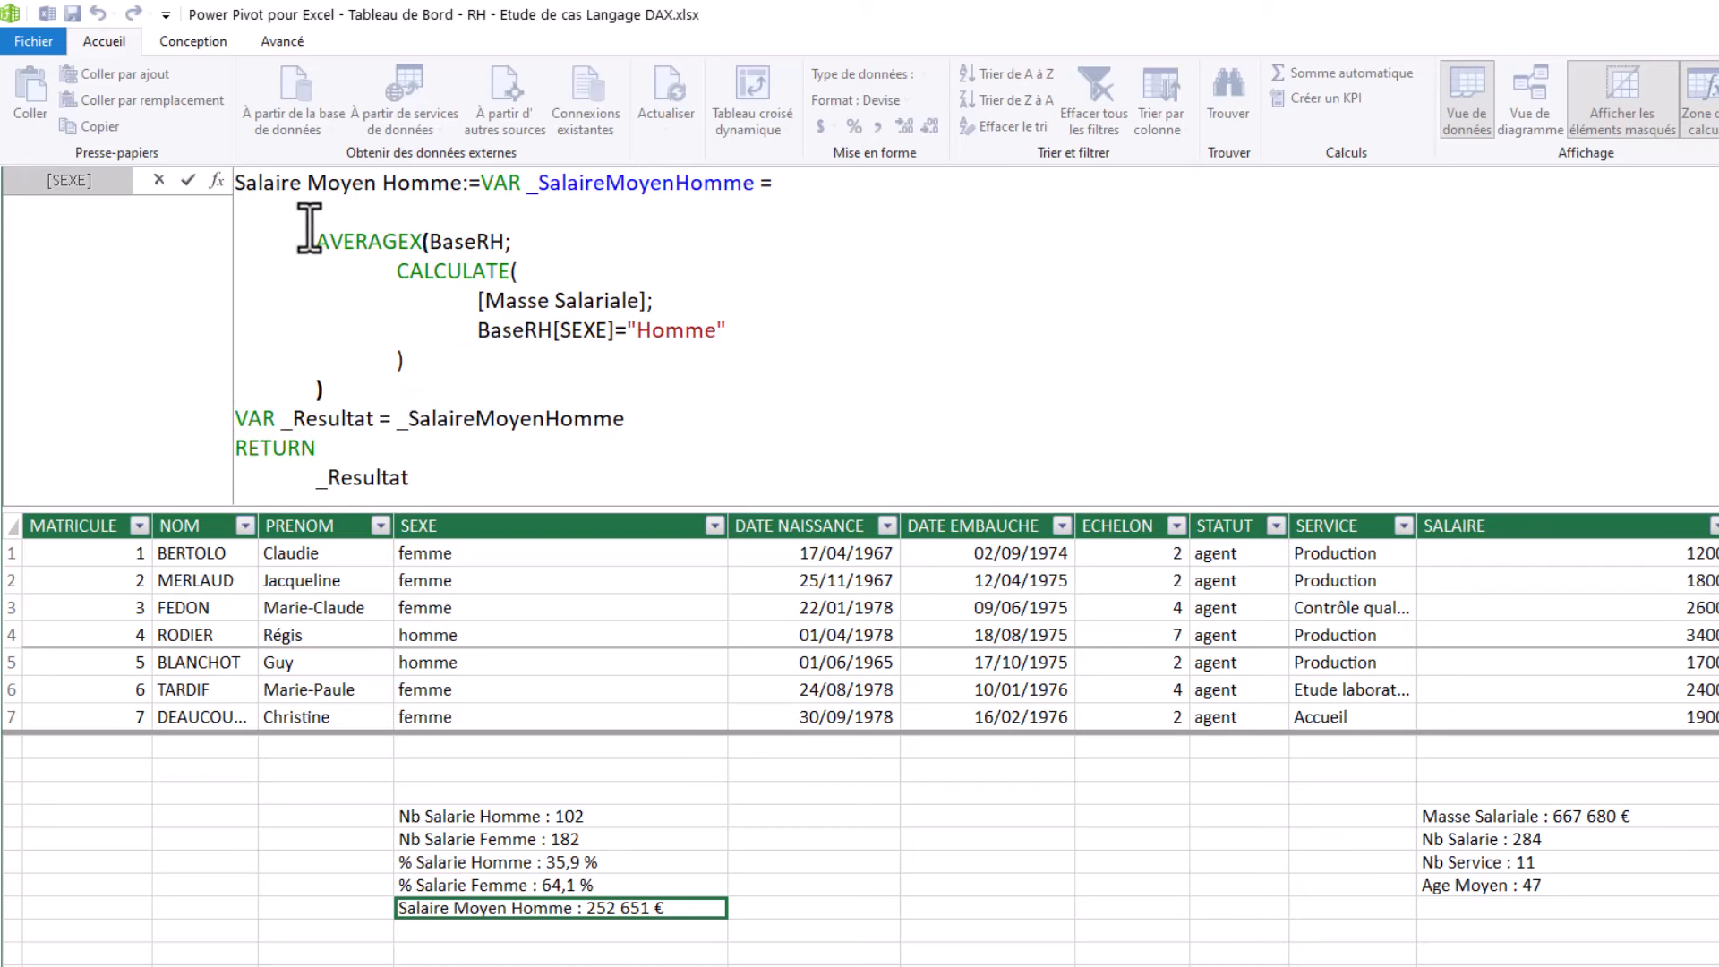
Step: Remove the blank line above AVERAGEX and validate the revised Salaire Moyen Homme formula
click(257, 235)
key(BackSpace)
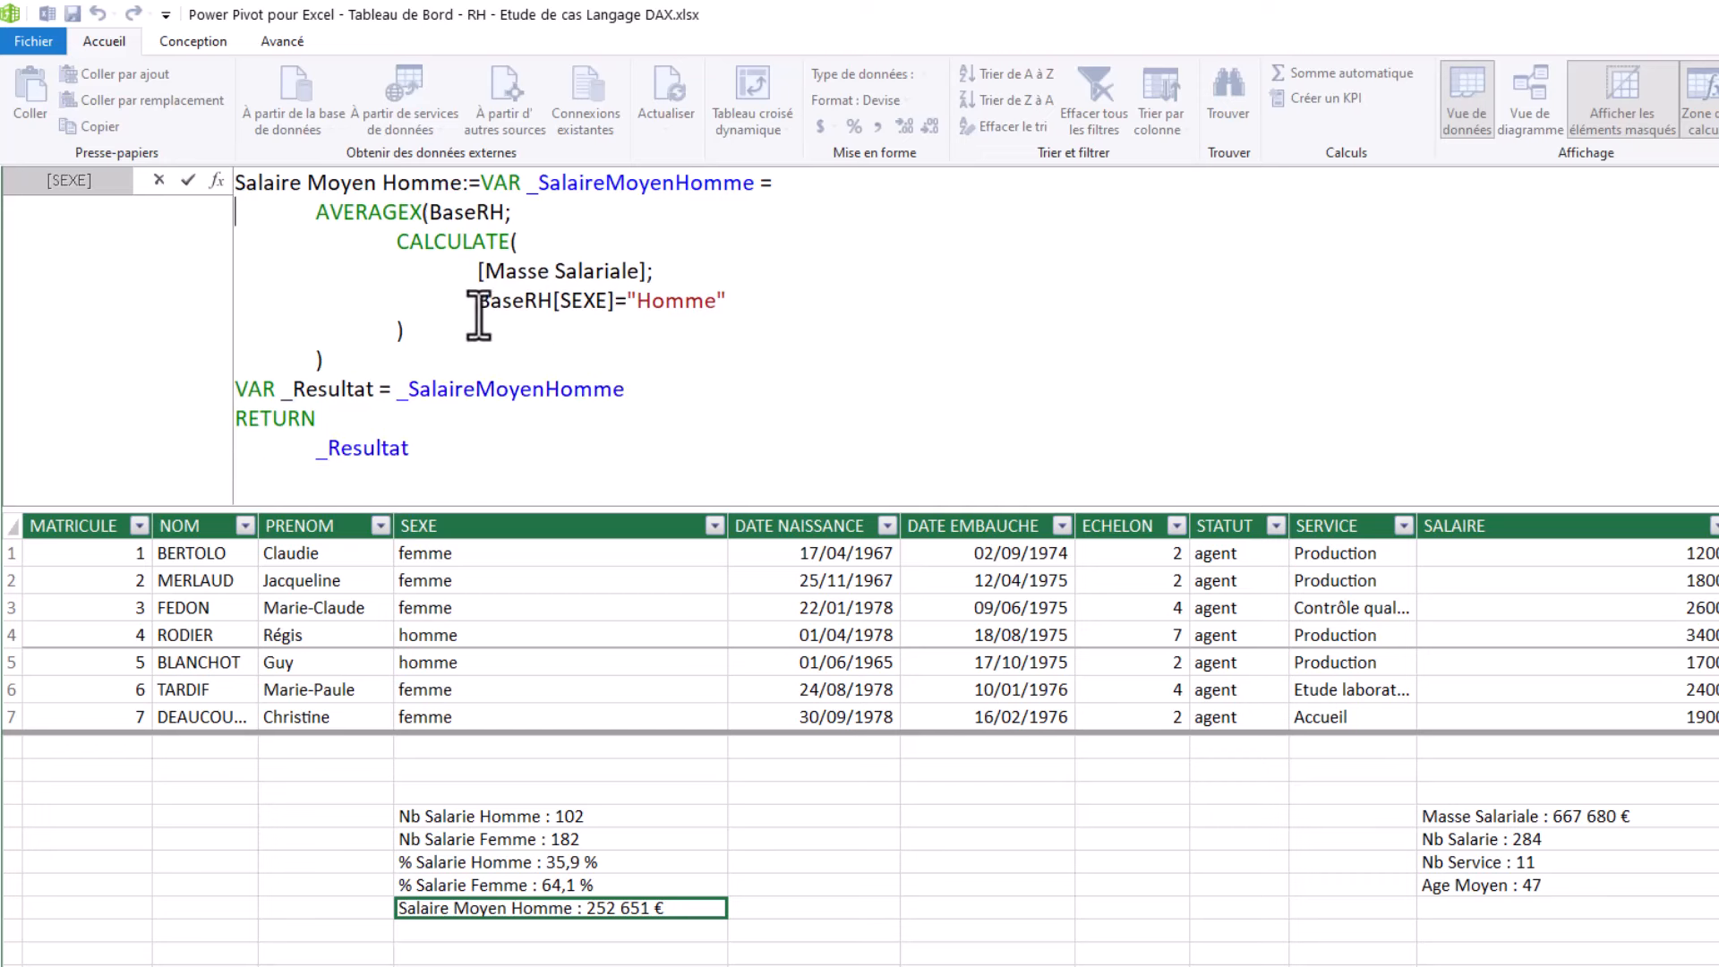
key(Return)
click(663, 421)
key(Return)
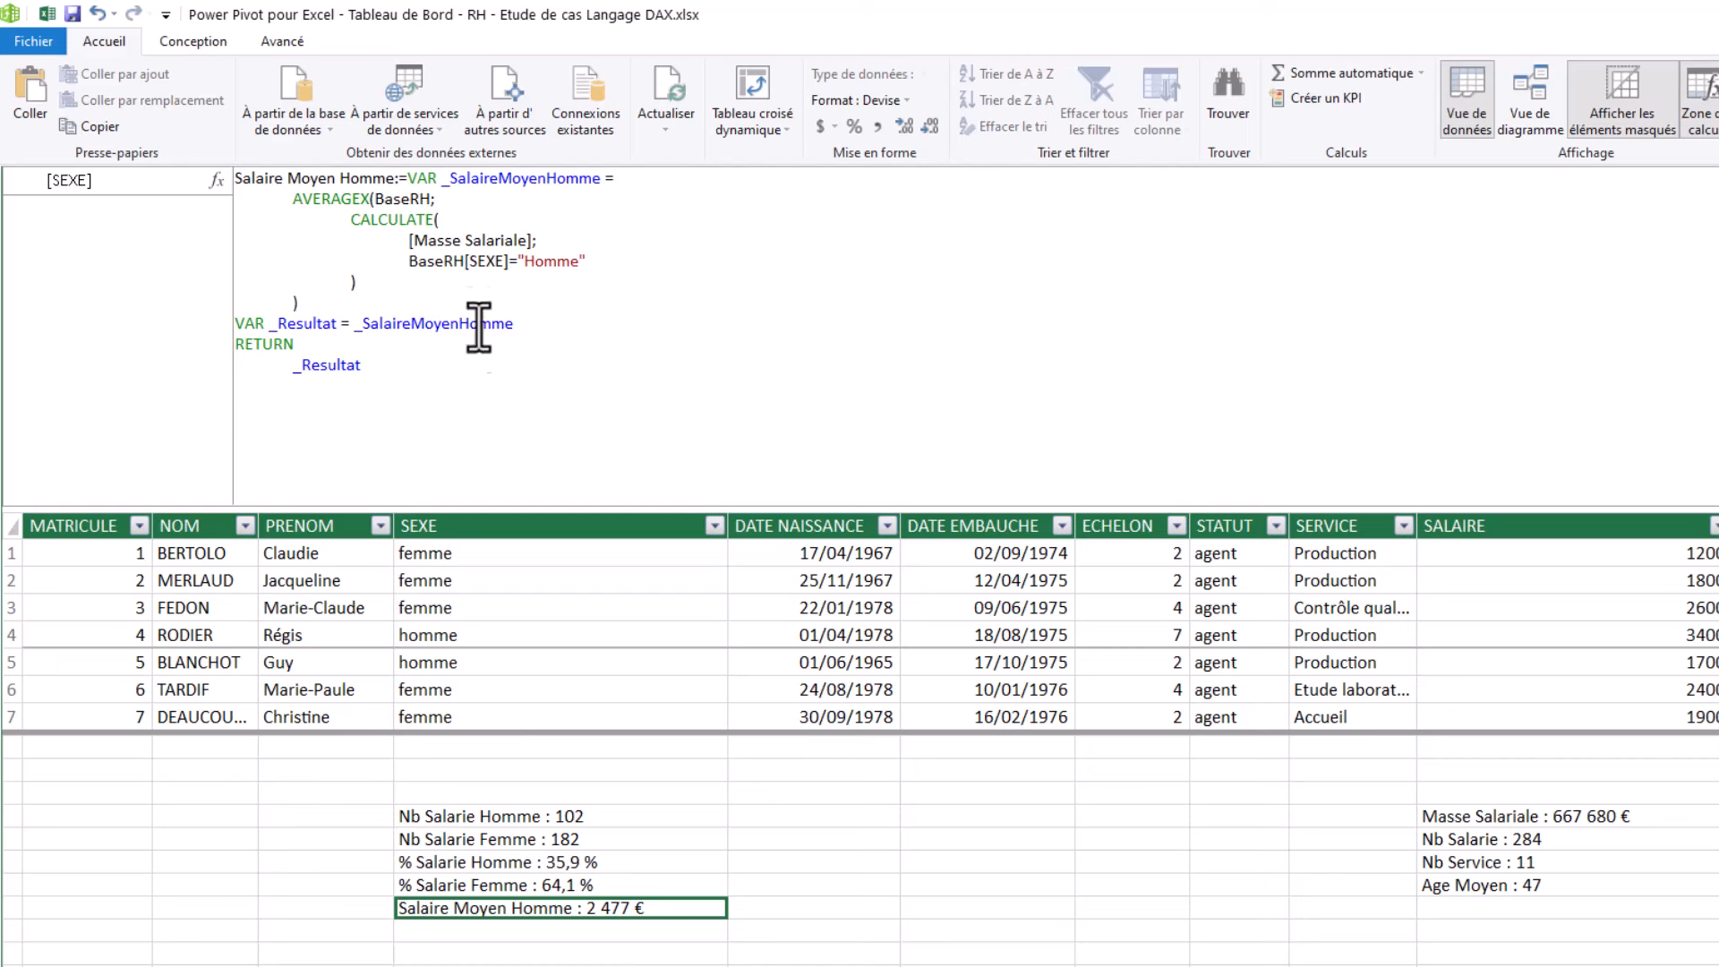
drag(323, 221, 524, 303)
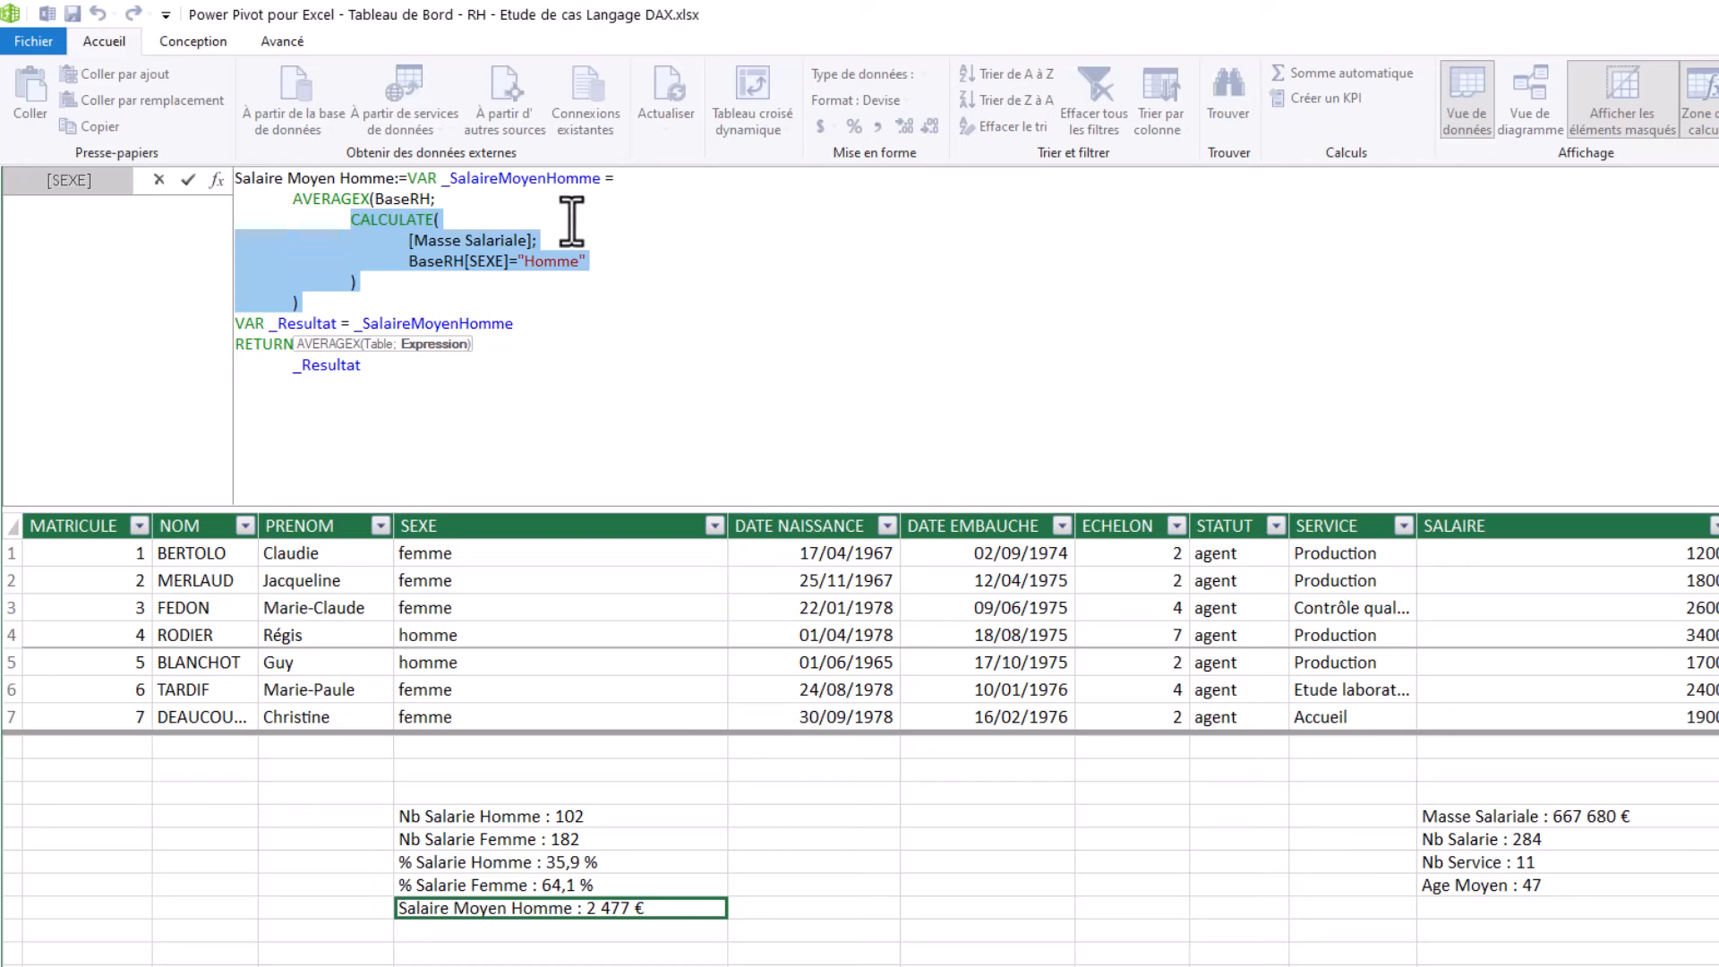
click(733, 224)
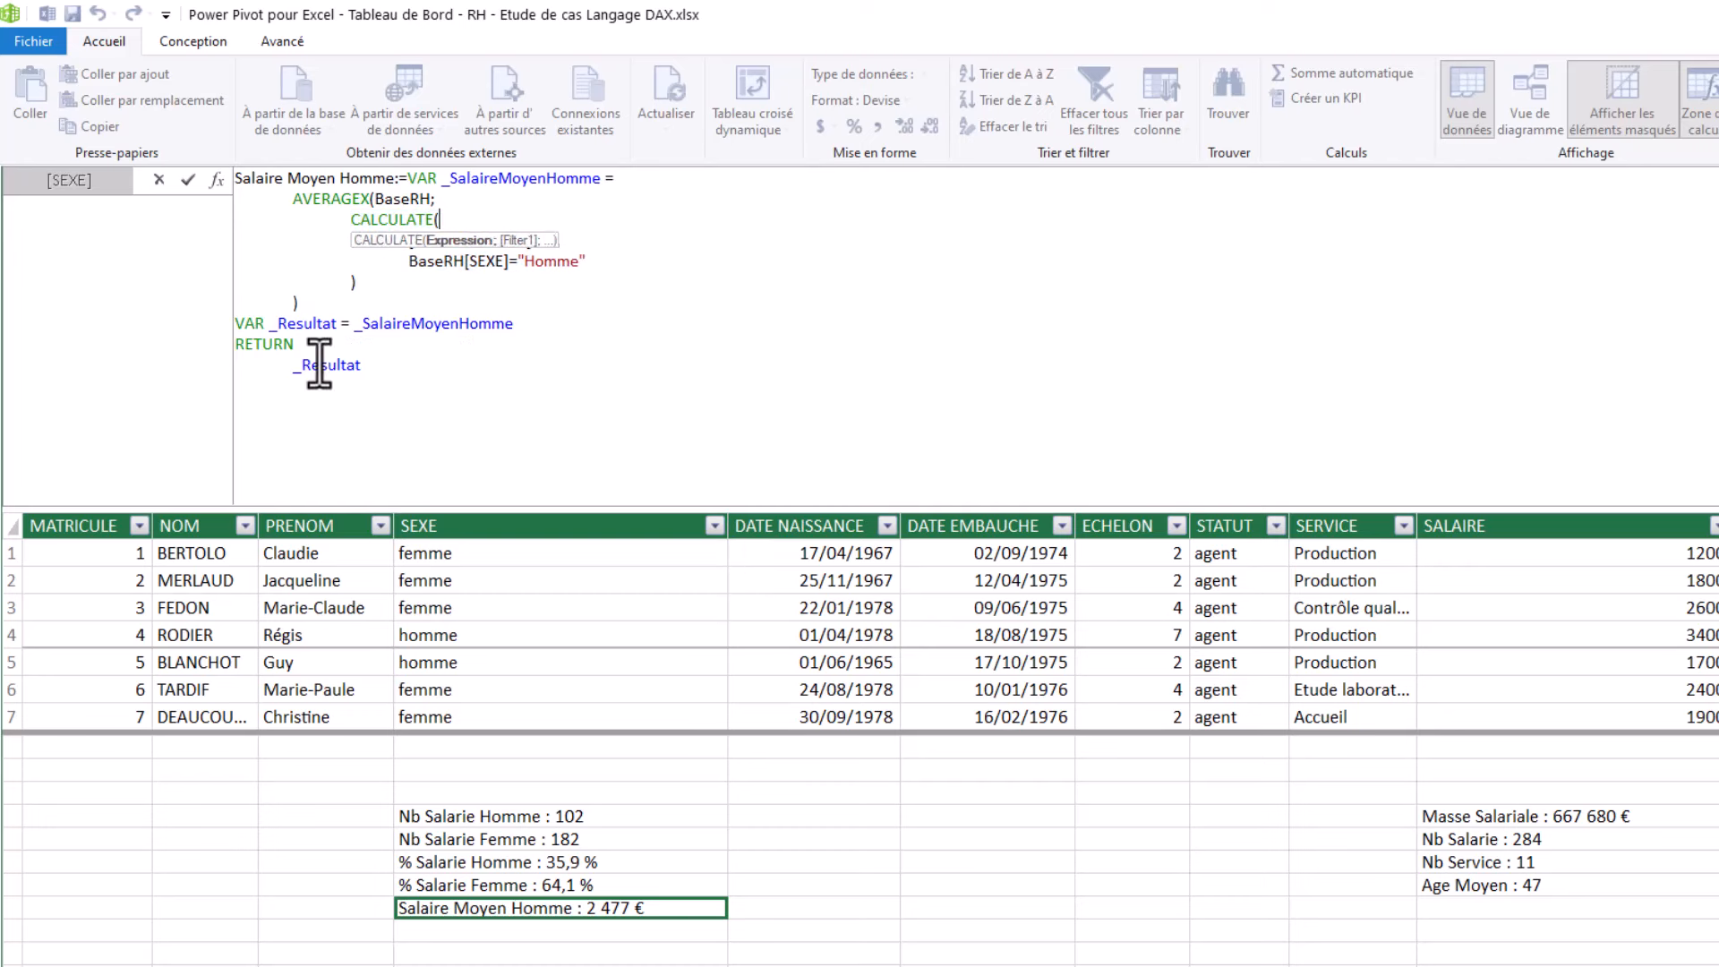
Step: Copy the whole Salaire Moyen Homme formula and paste it into the empty measure cell directly below that measure
click(247, 413)
scroll(673, 417, up, 2)
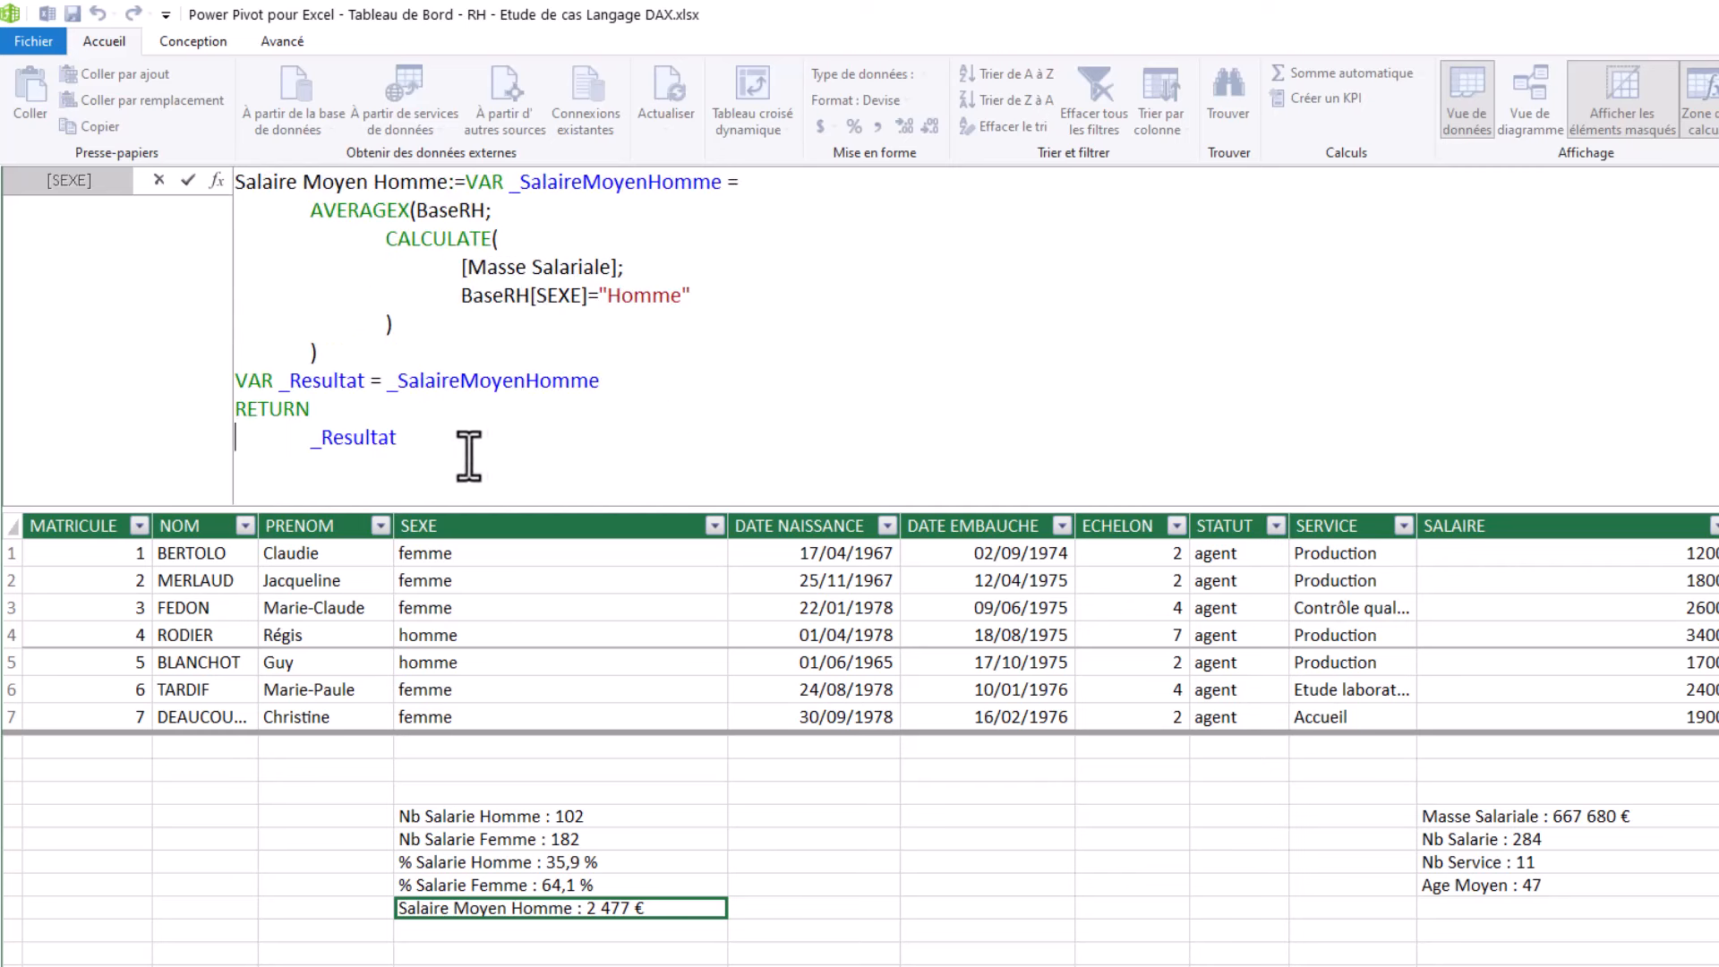
drag(469, 457, 126, 170)
key(ctrl+c)
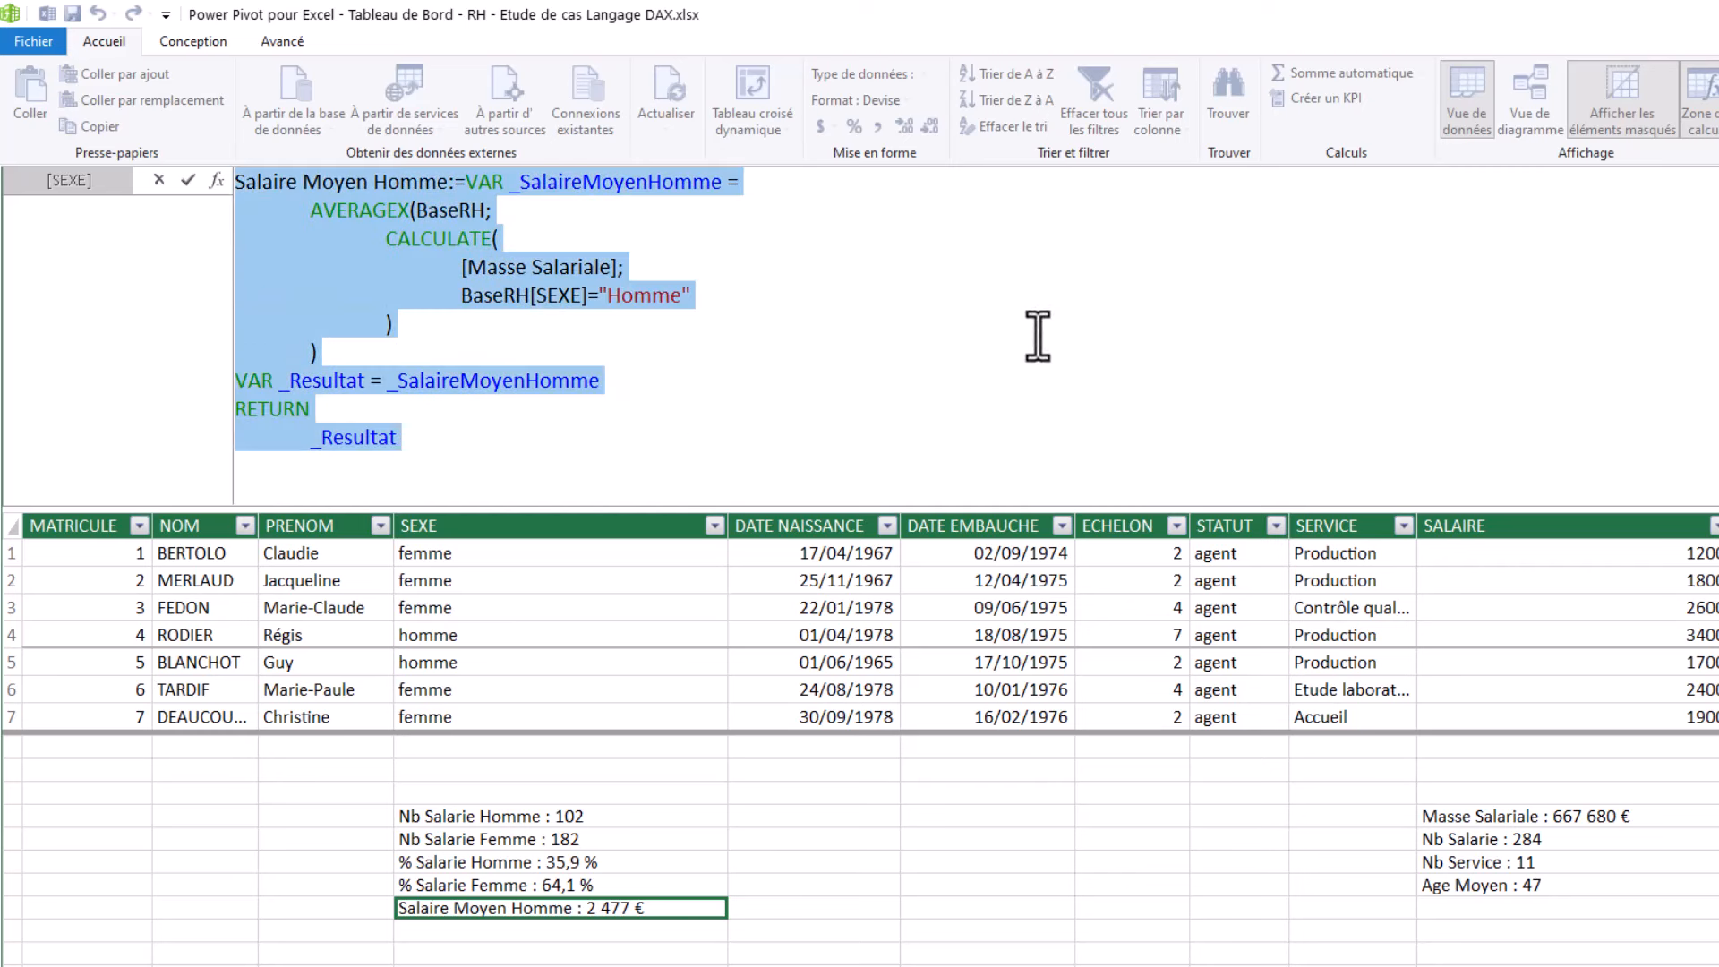
click(447, 933)
click(338, 254)
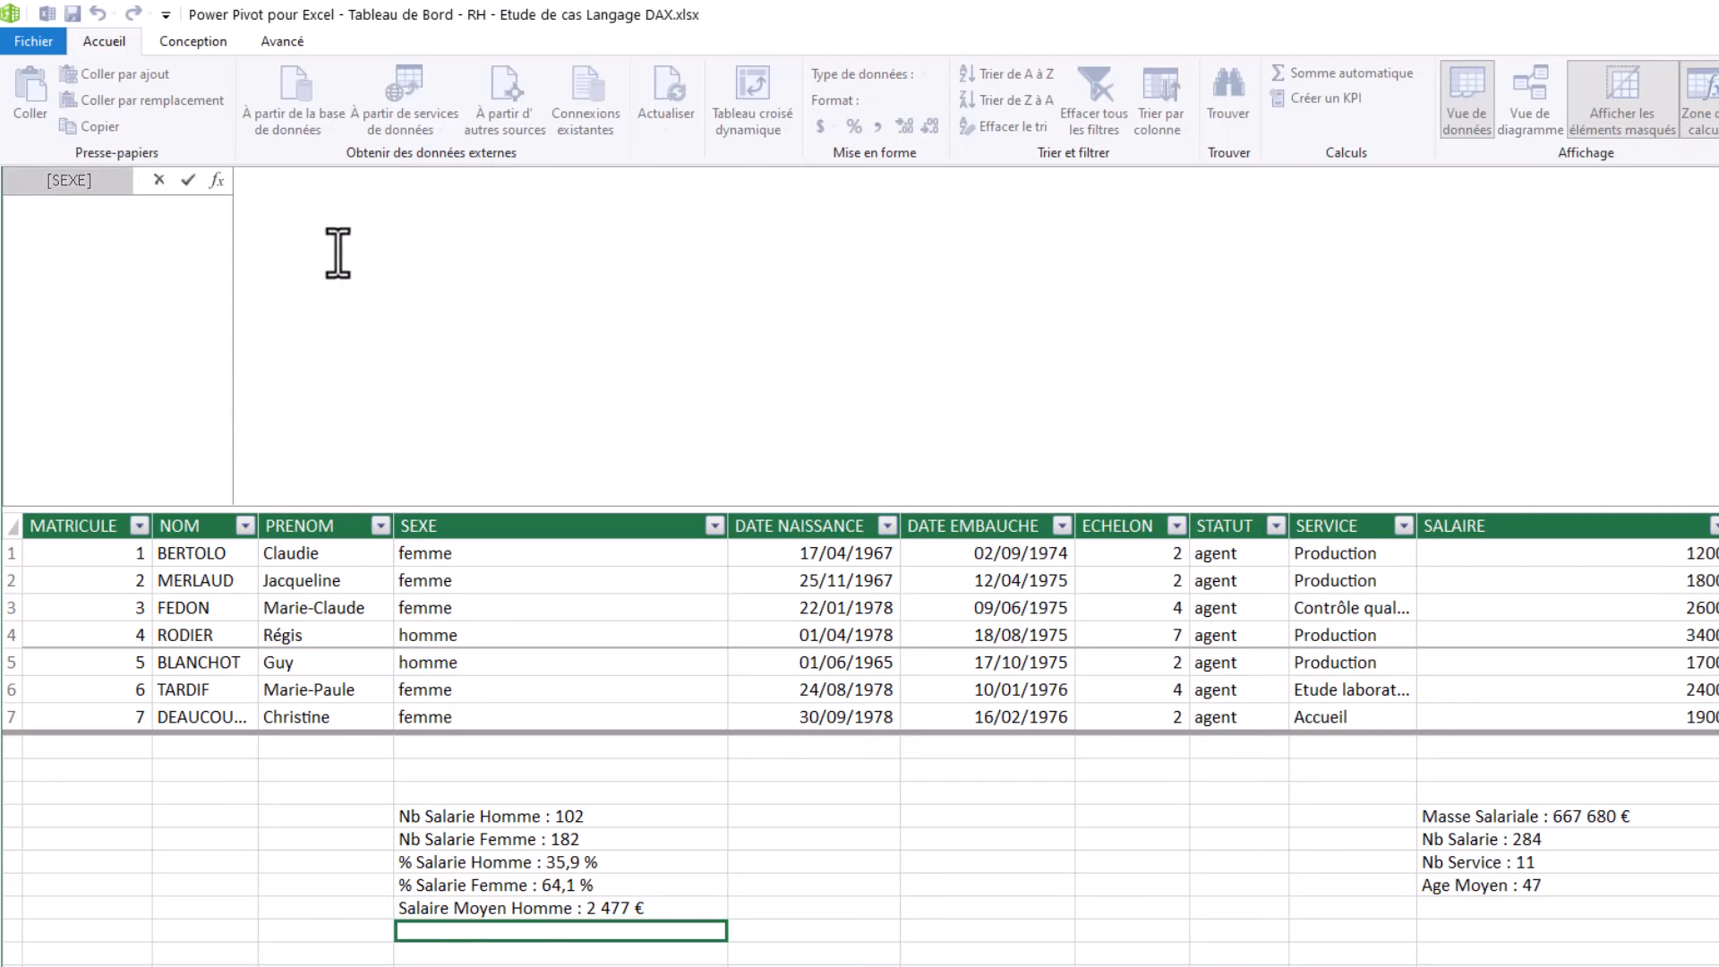
key(ctrl+v)
scroll(596, 309, up, 2)
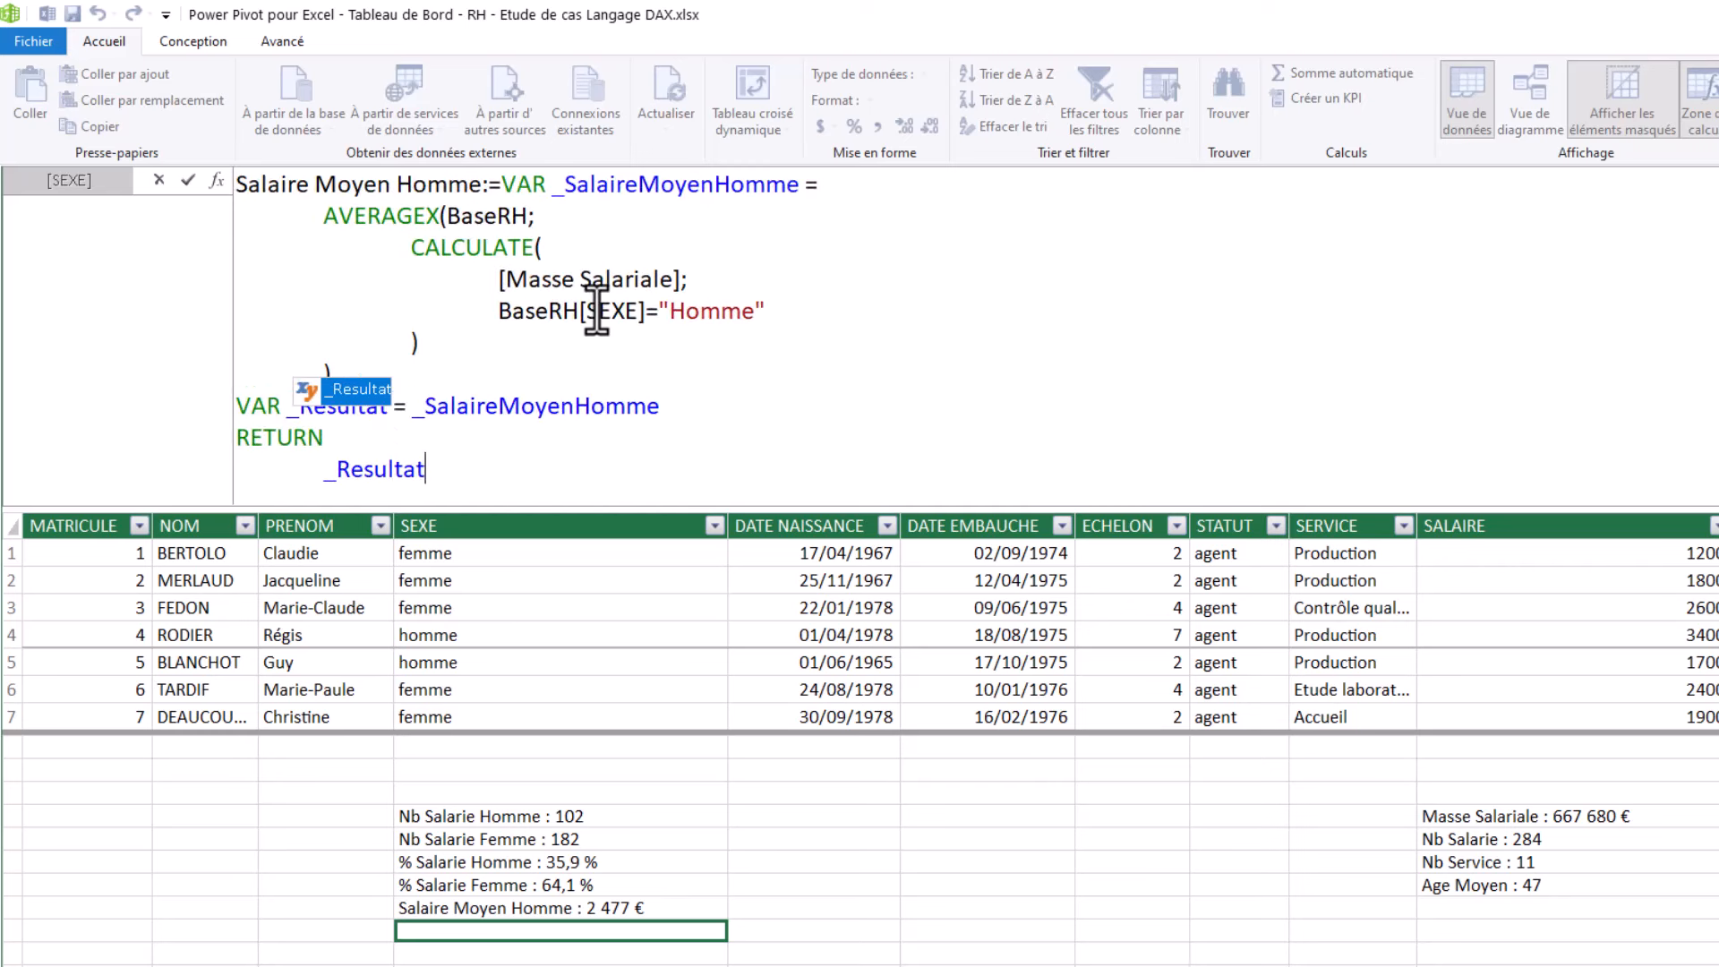
Step: Rename the pasted measure Salaire Moyen Femme and its first variable _SalaireMoyenFemme
drag(481, 185, 398, 185)
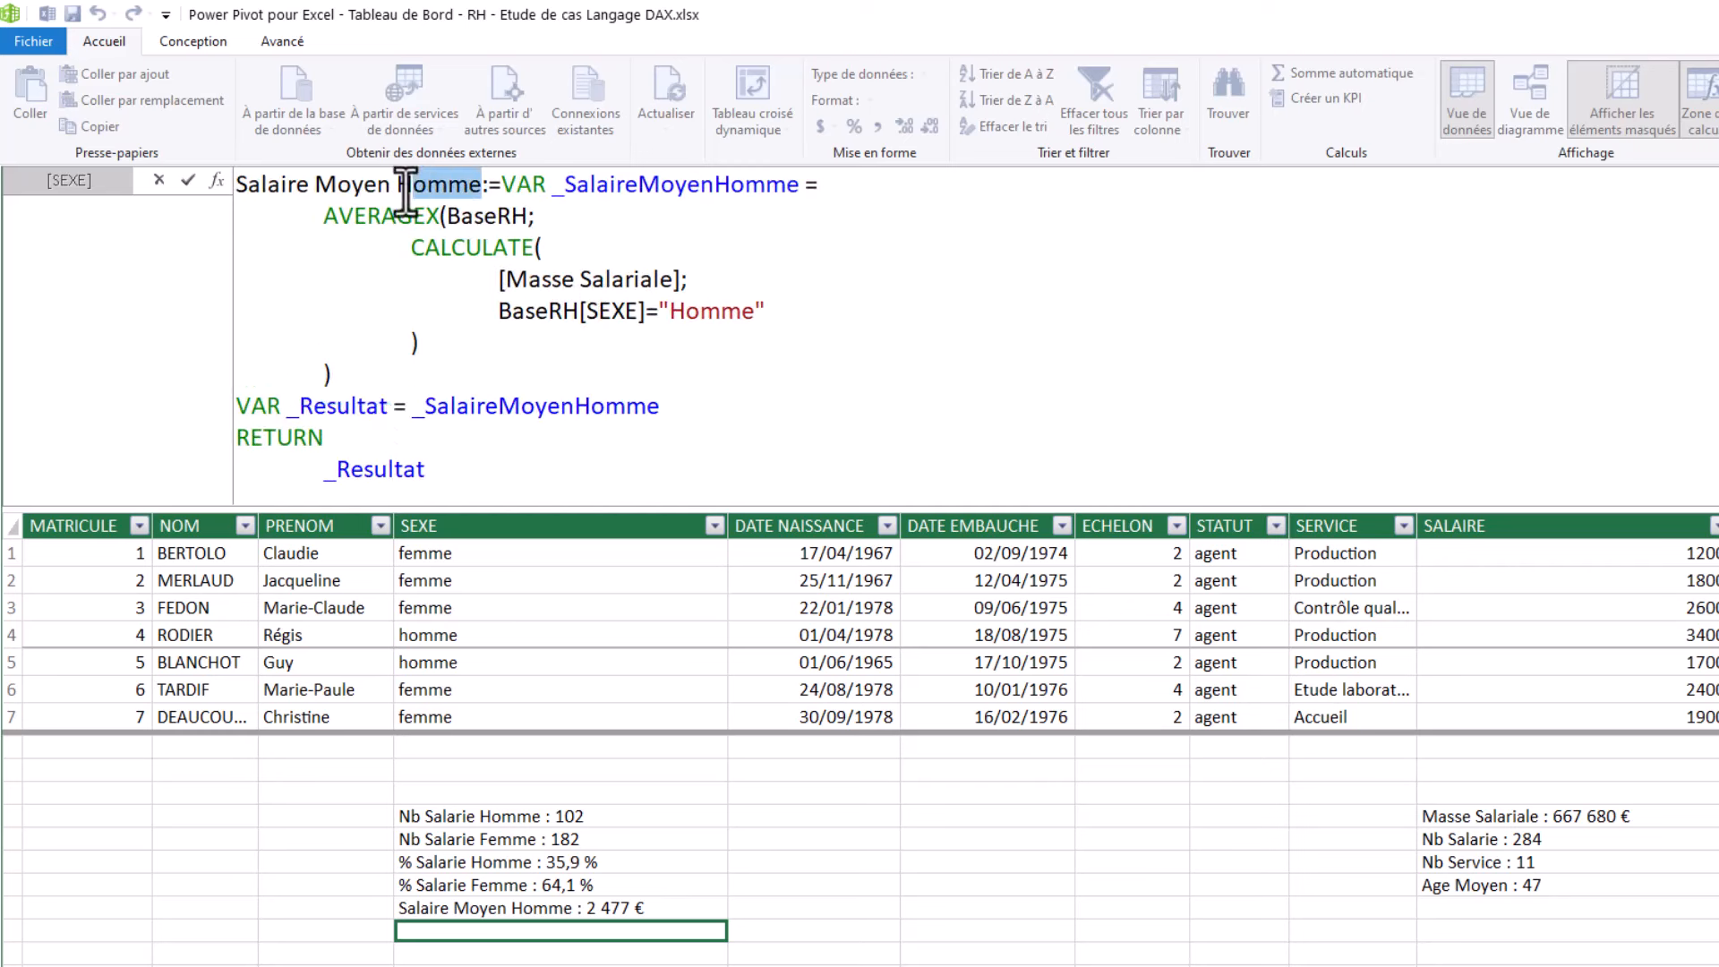
text(Femme)
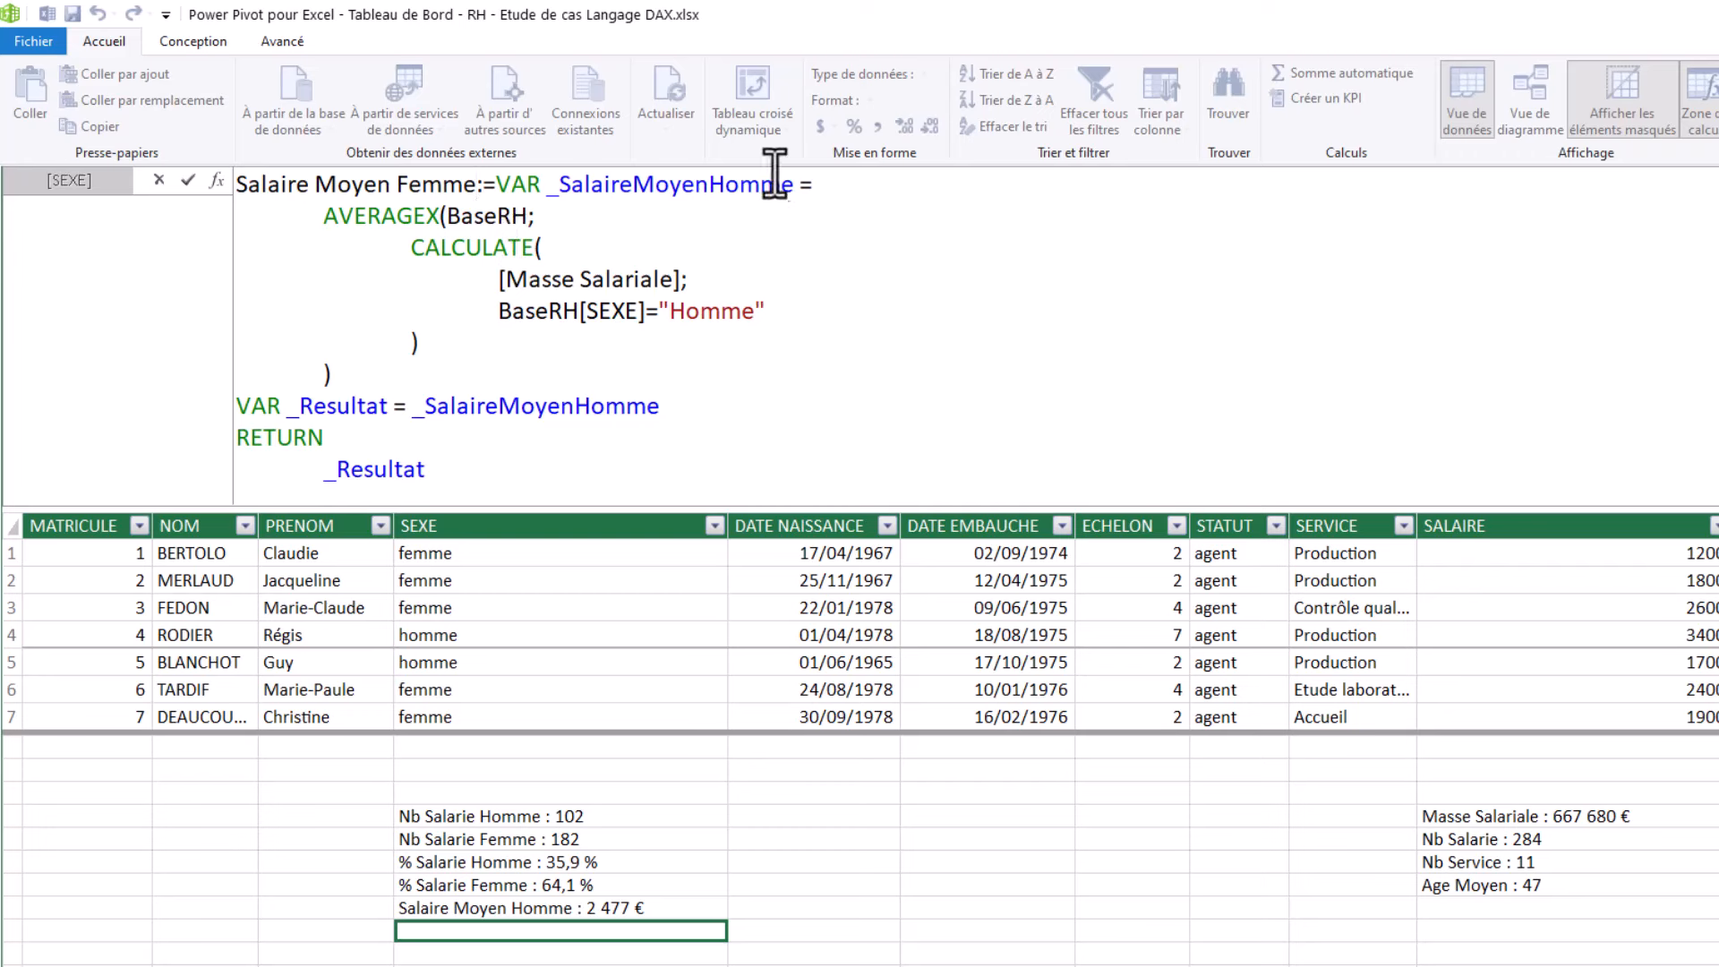
drag(795, 185, 706, 187)
text(Fem)
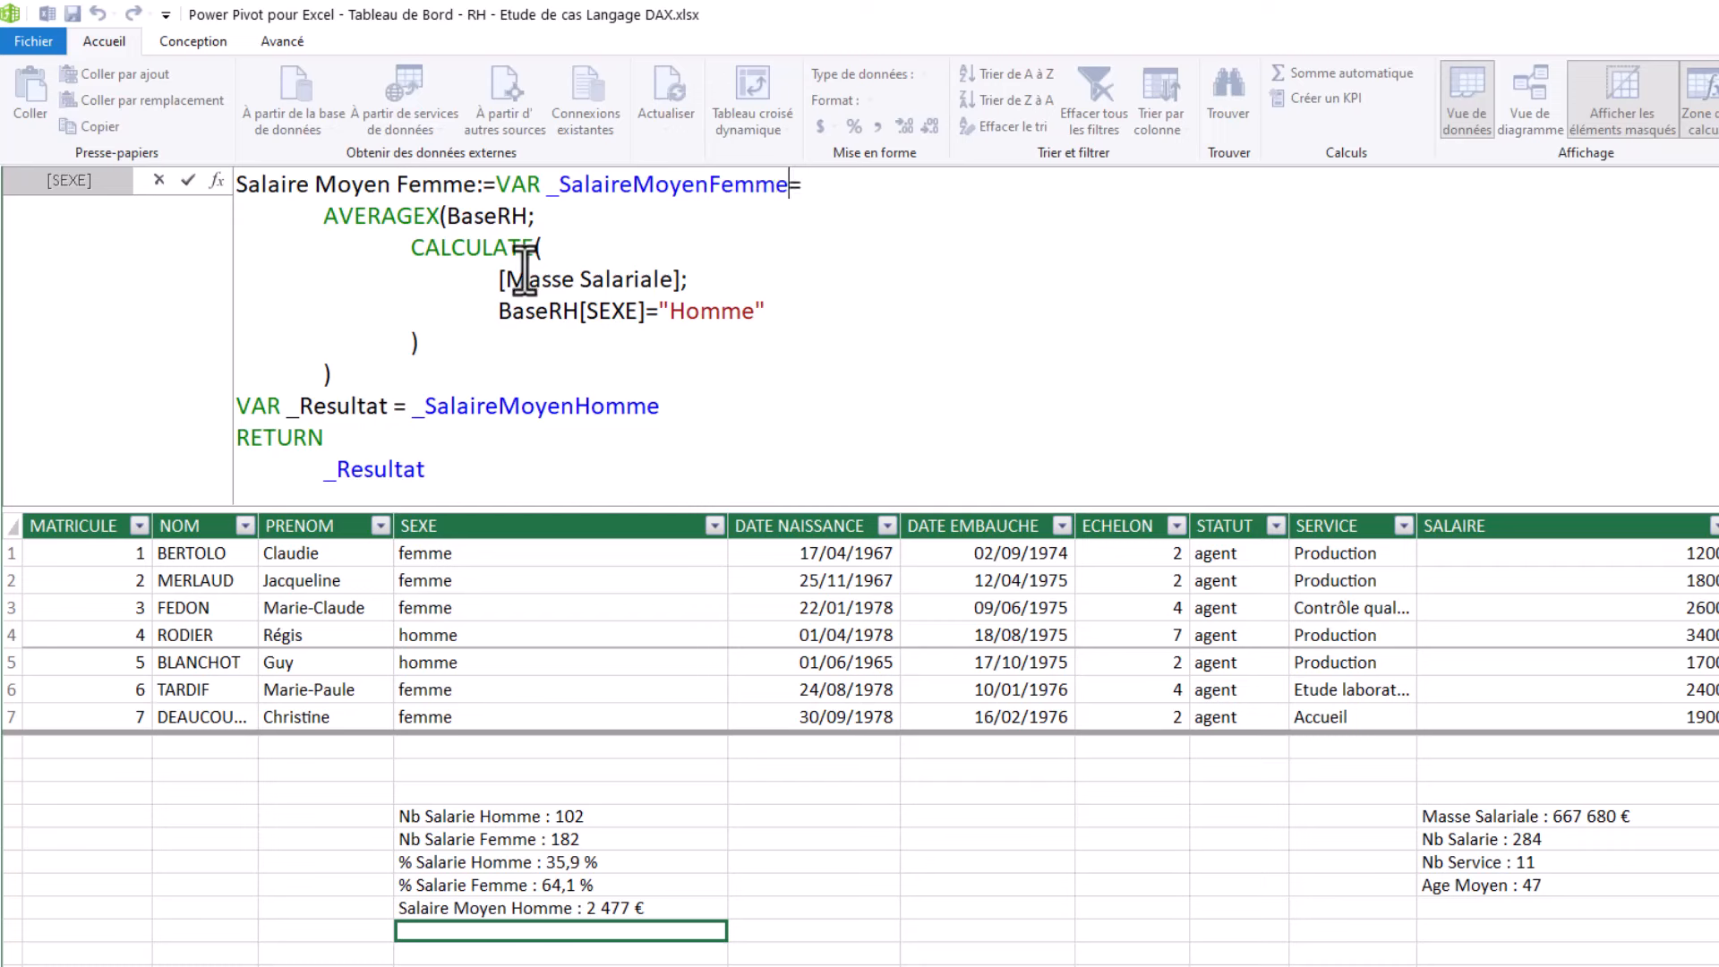
Step: Change the SEXE filter to "Femme", set _Resultat equal to _SalaireMoyenFemme, and validate the measure
drag(757, 314, 671, 309)
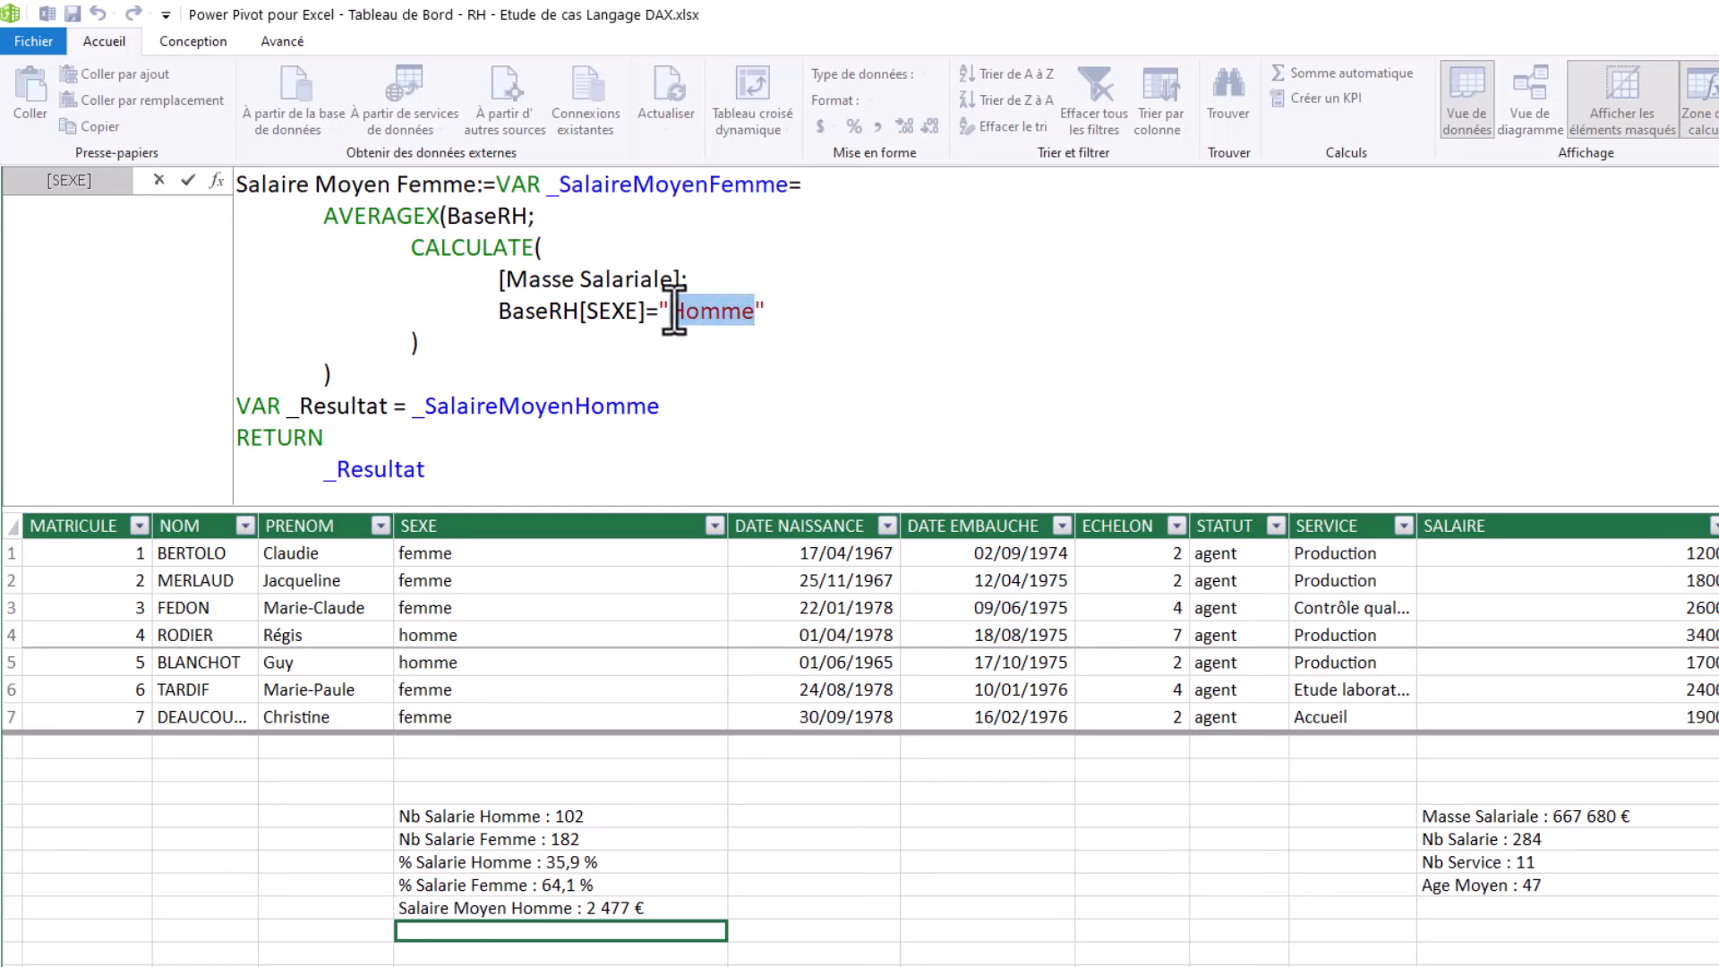
text(Femme)
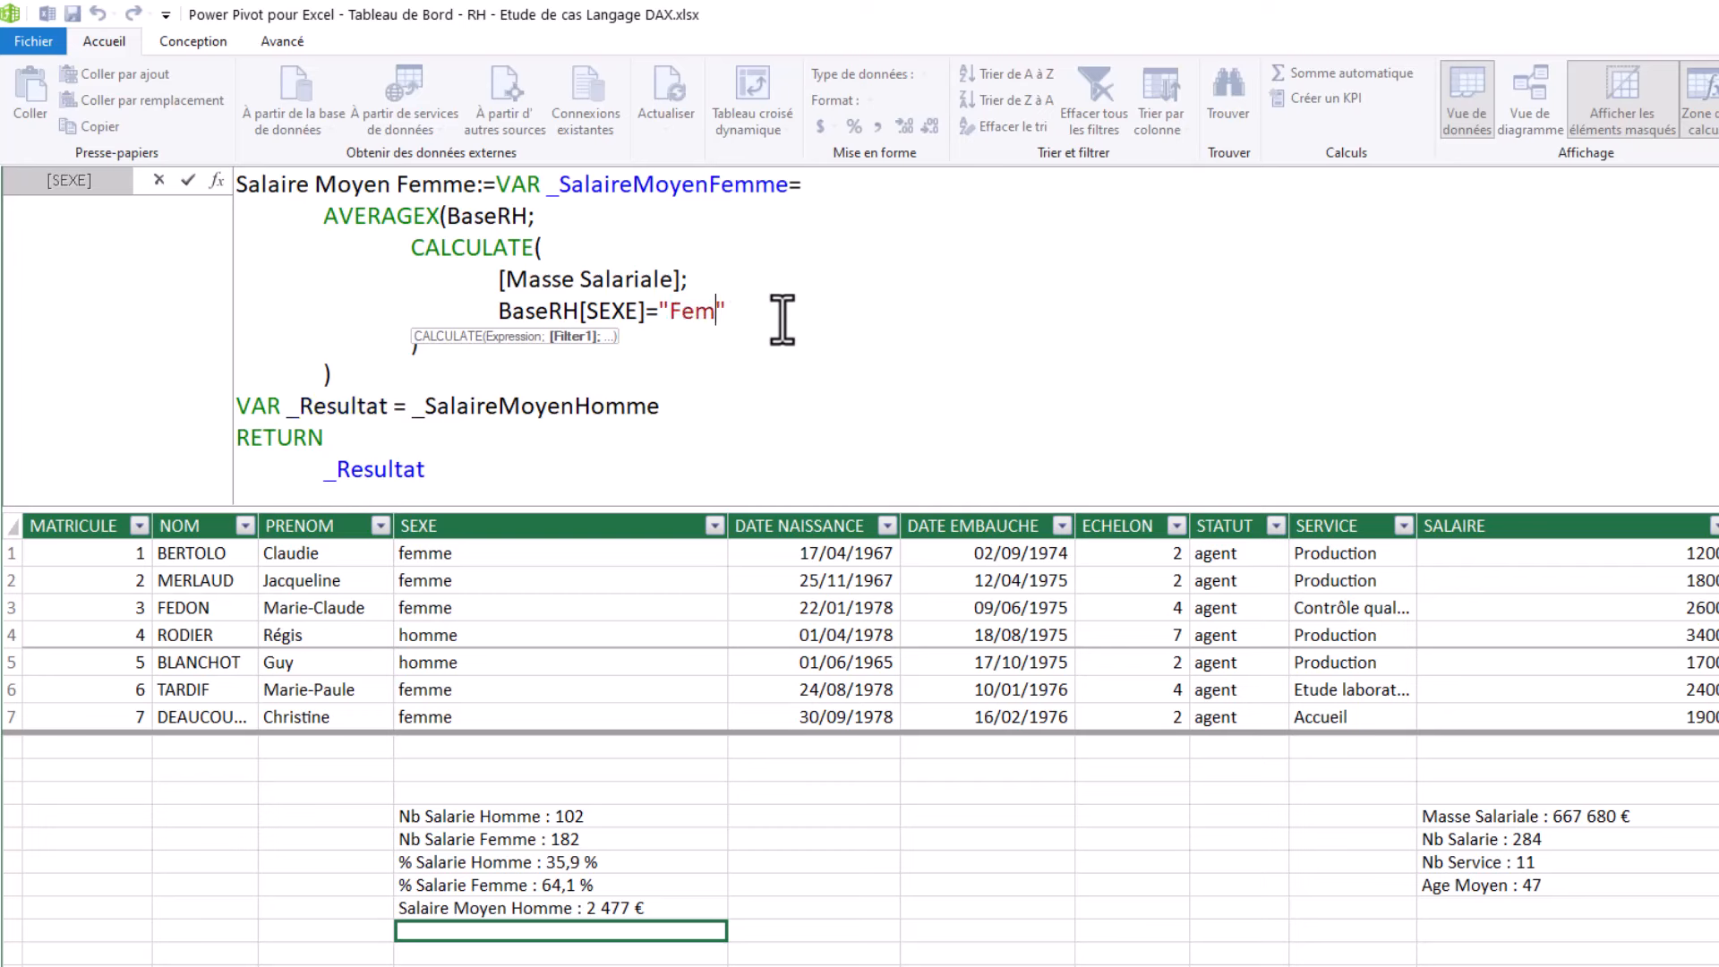
drag(660, 407, 581, 408)
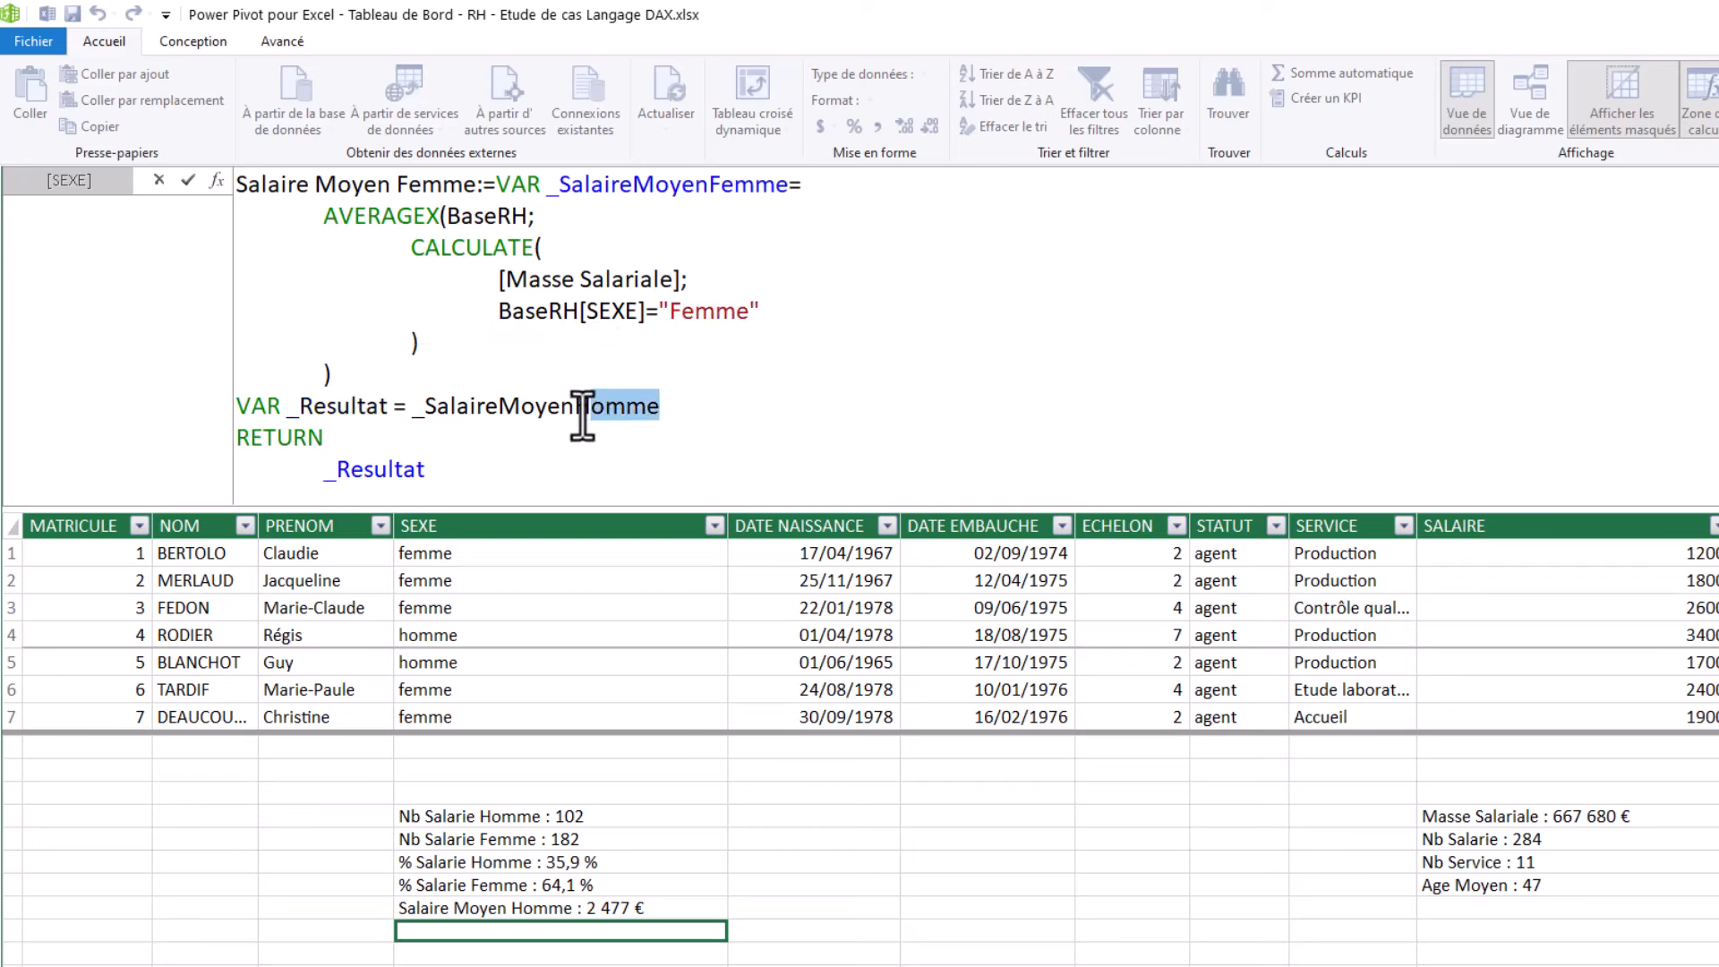
text(Fe)
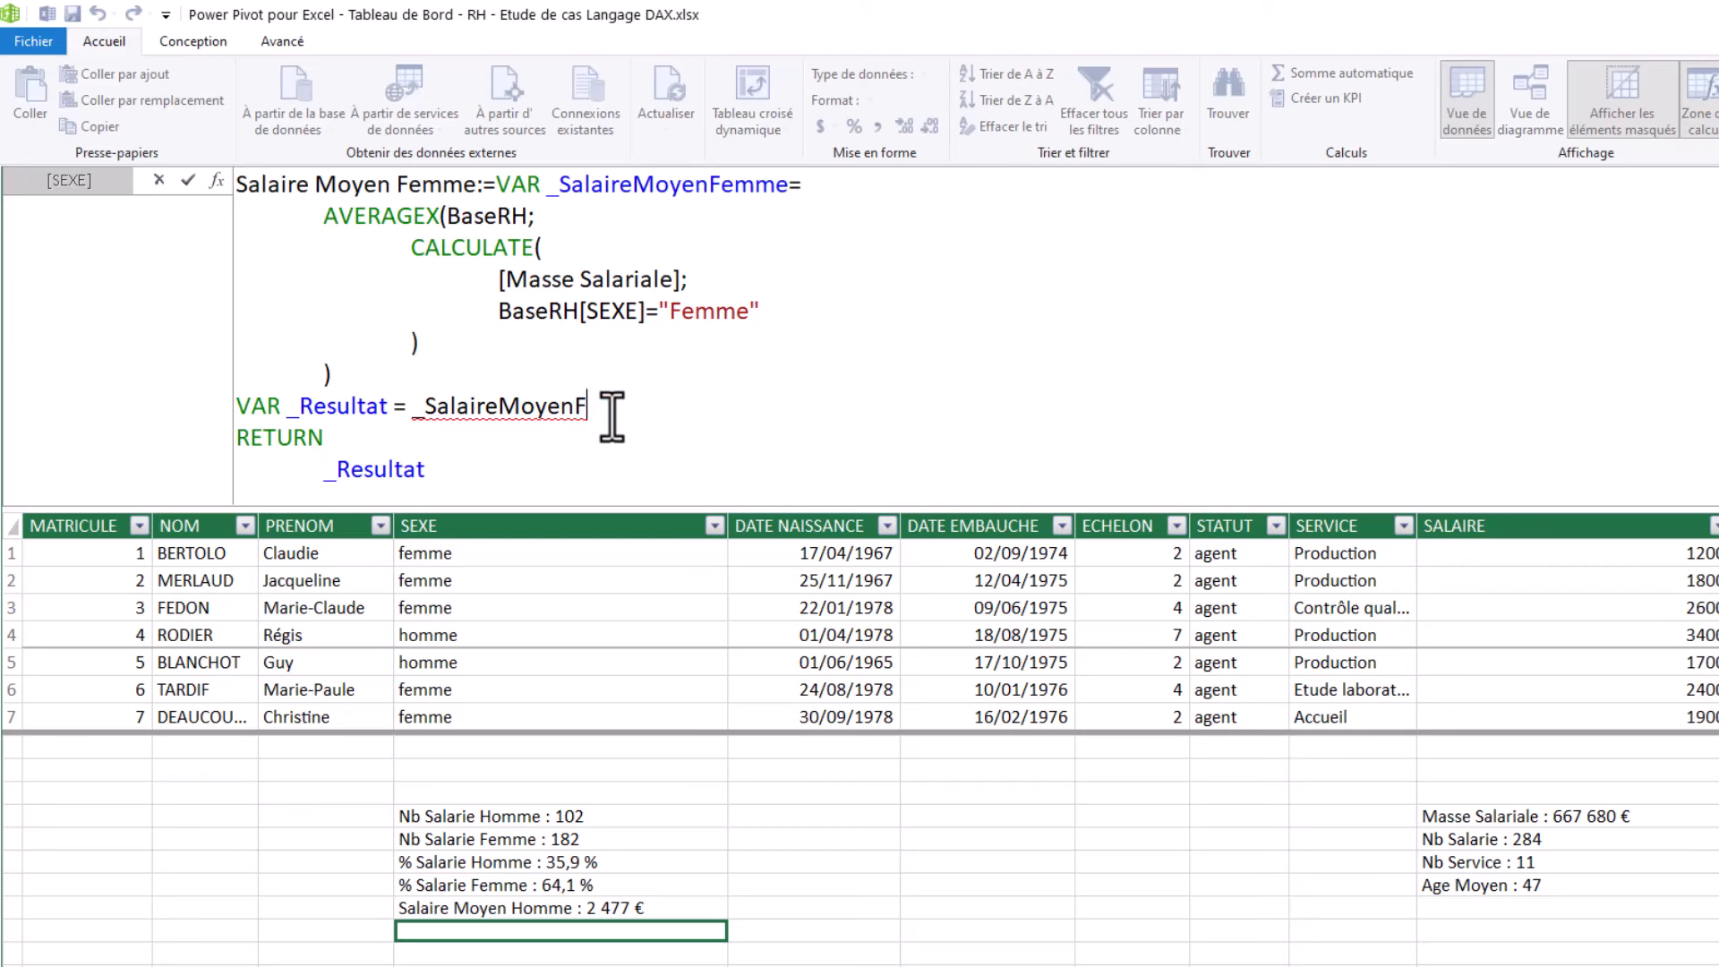
key(Tab)
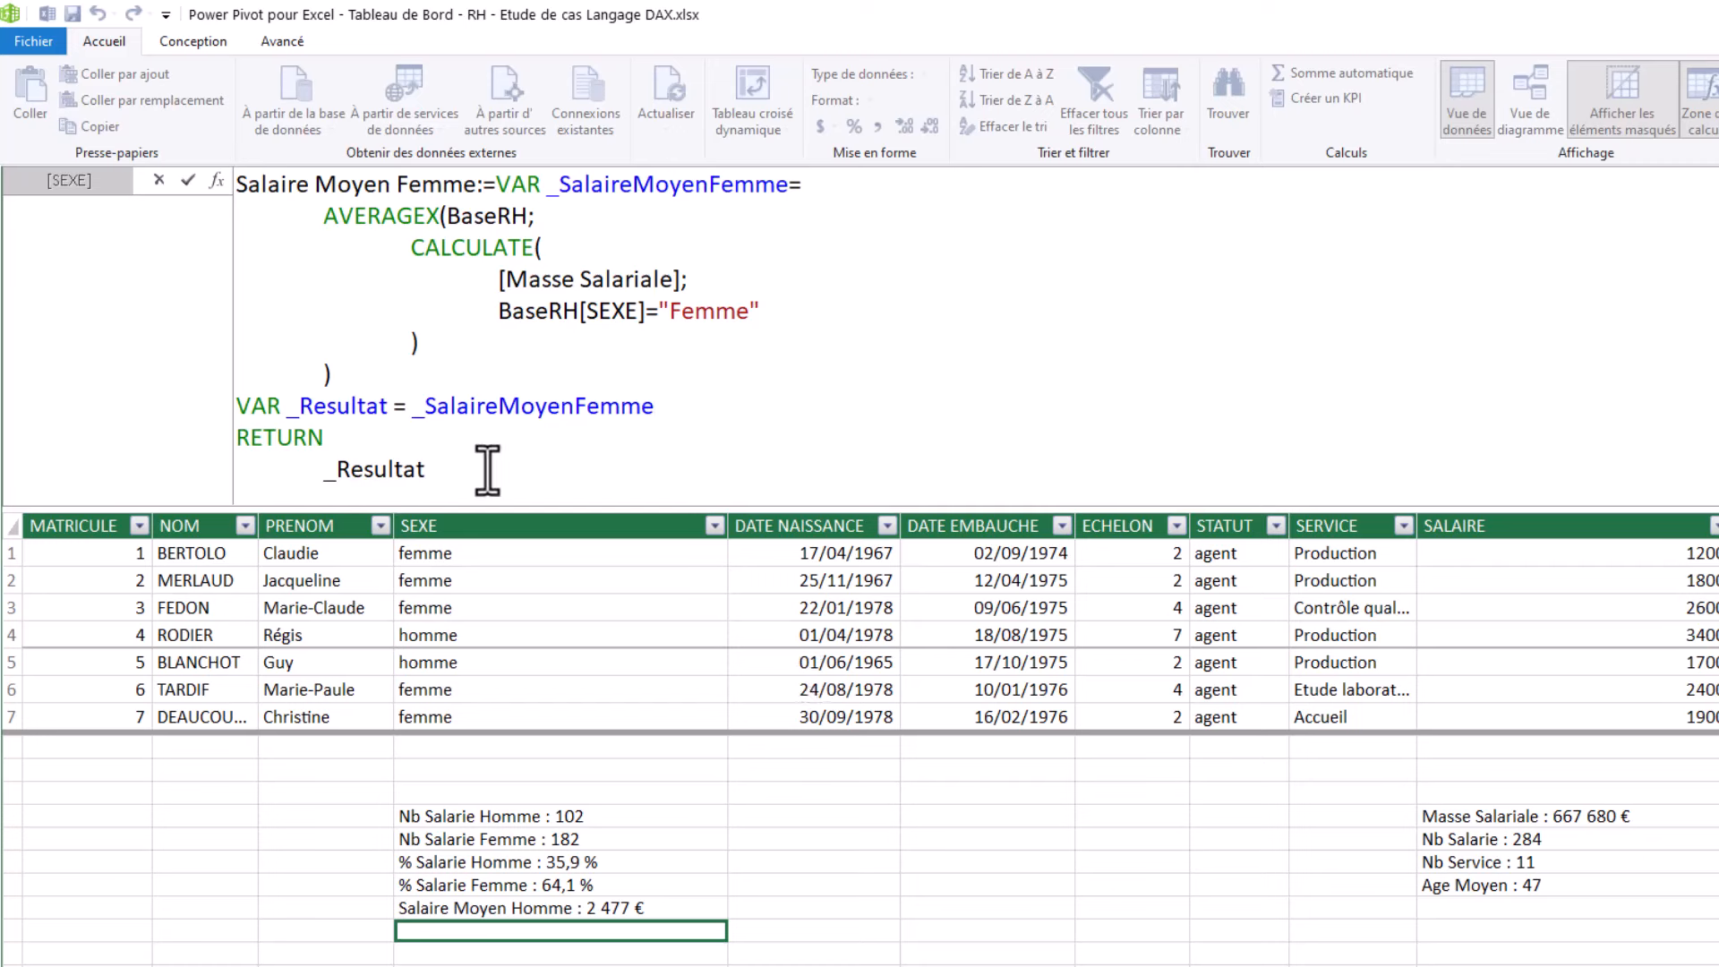
key(Return)
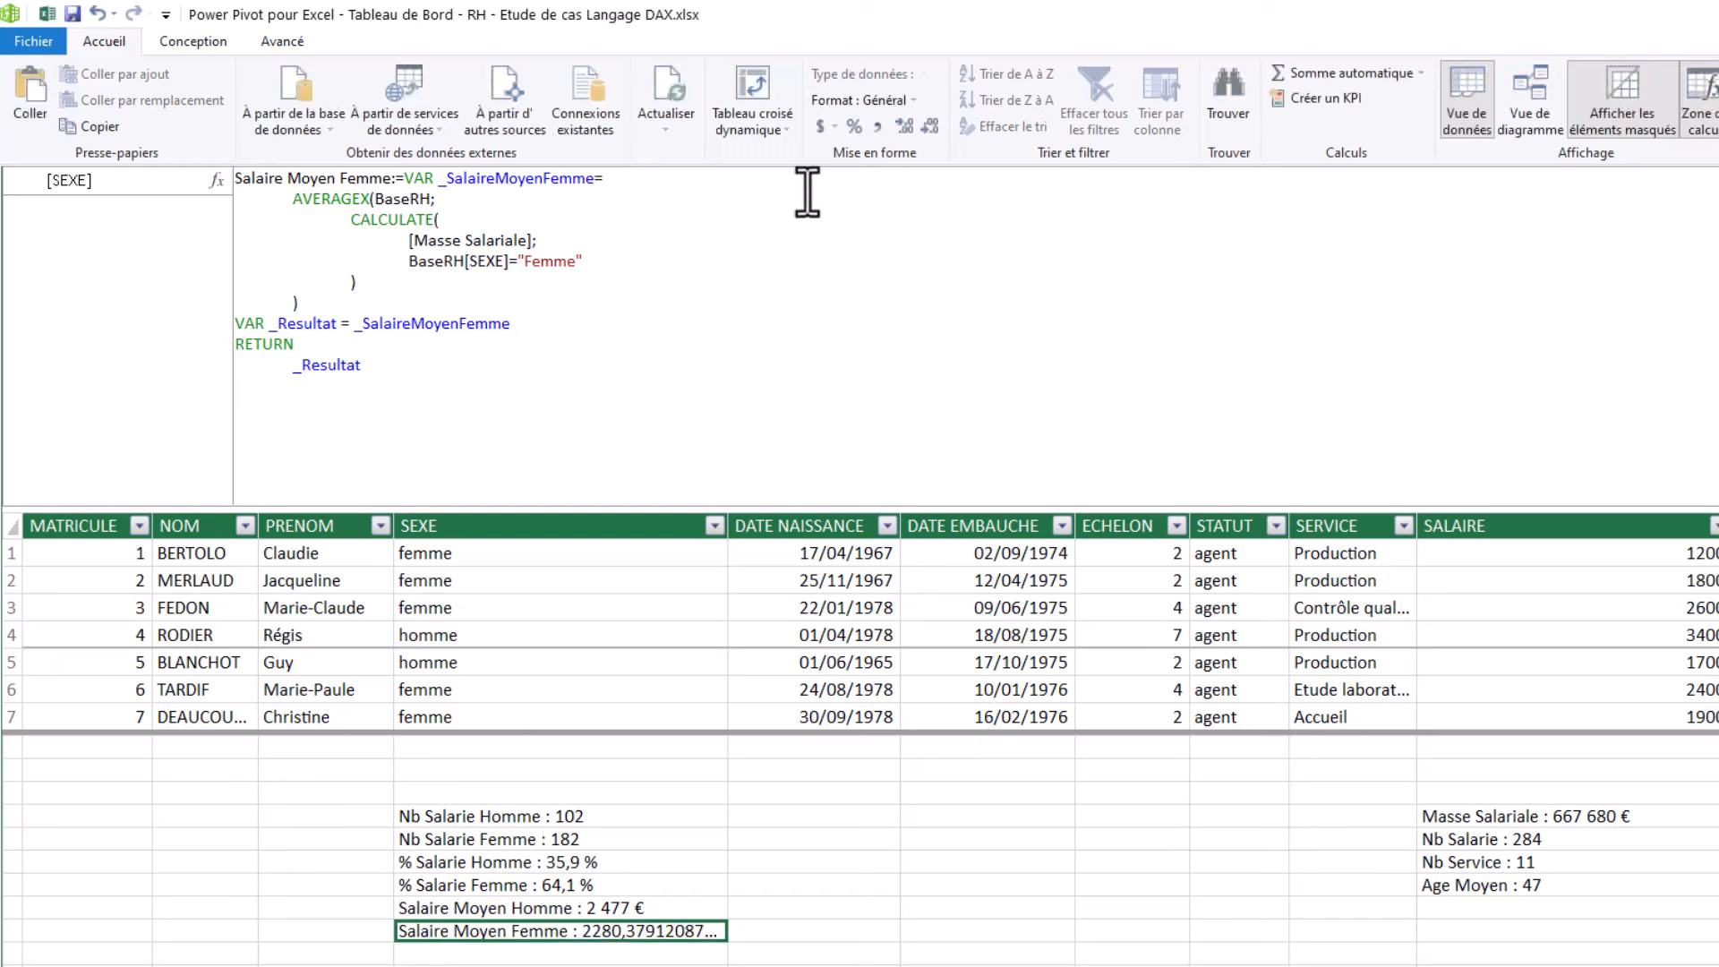
Step: Format the Salaire Moyen Femme measure as euro currency without decimals
click(835, 127)
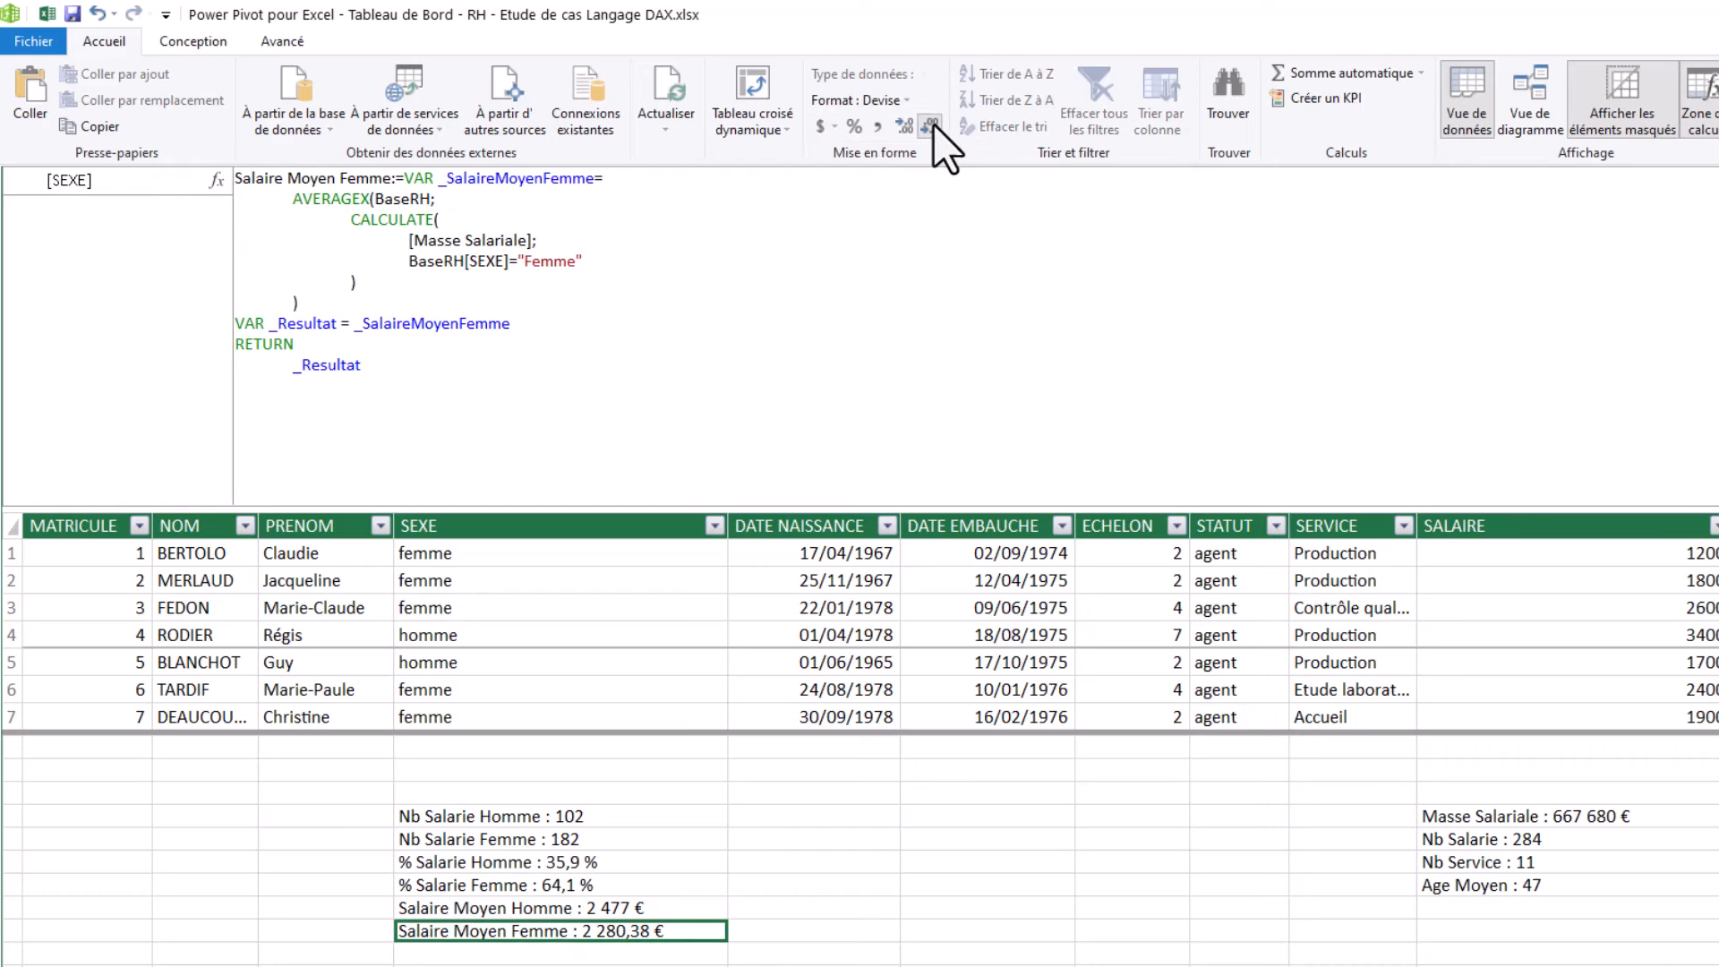
click(933, 124)
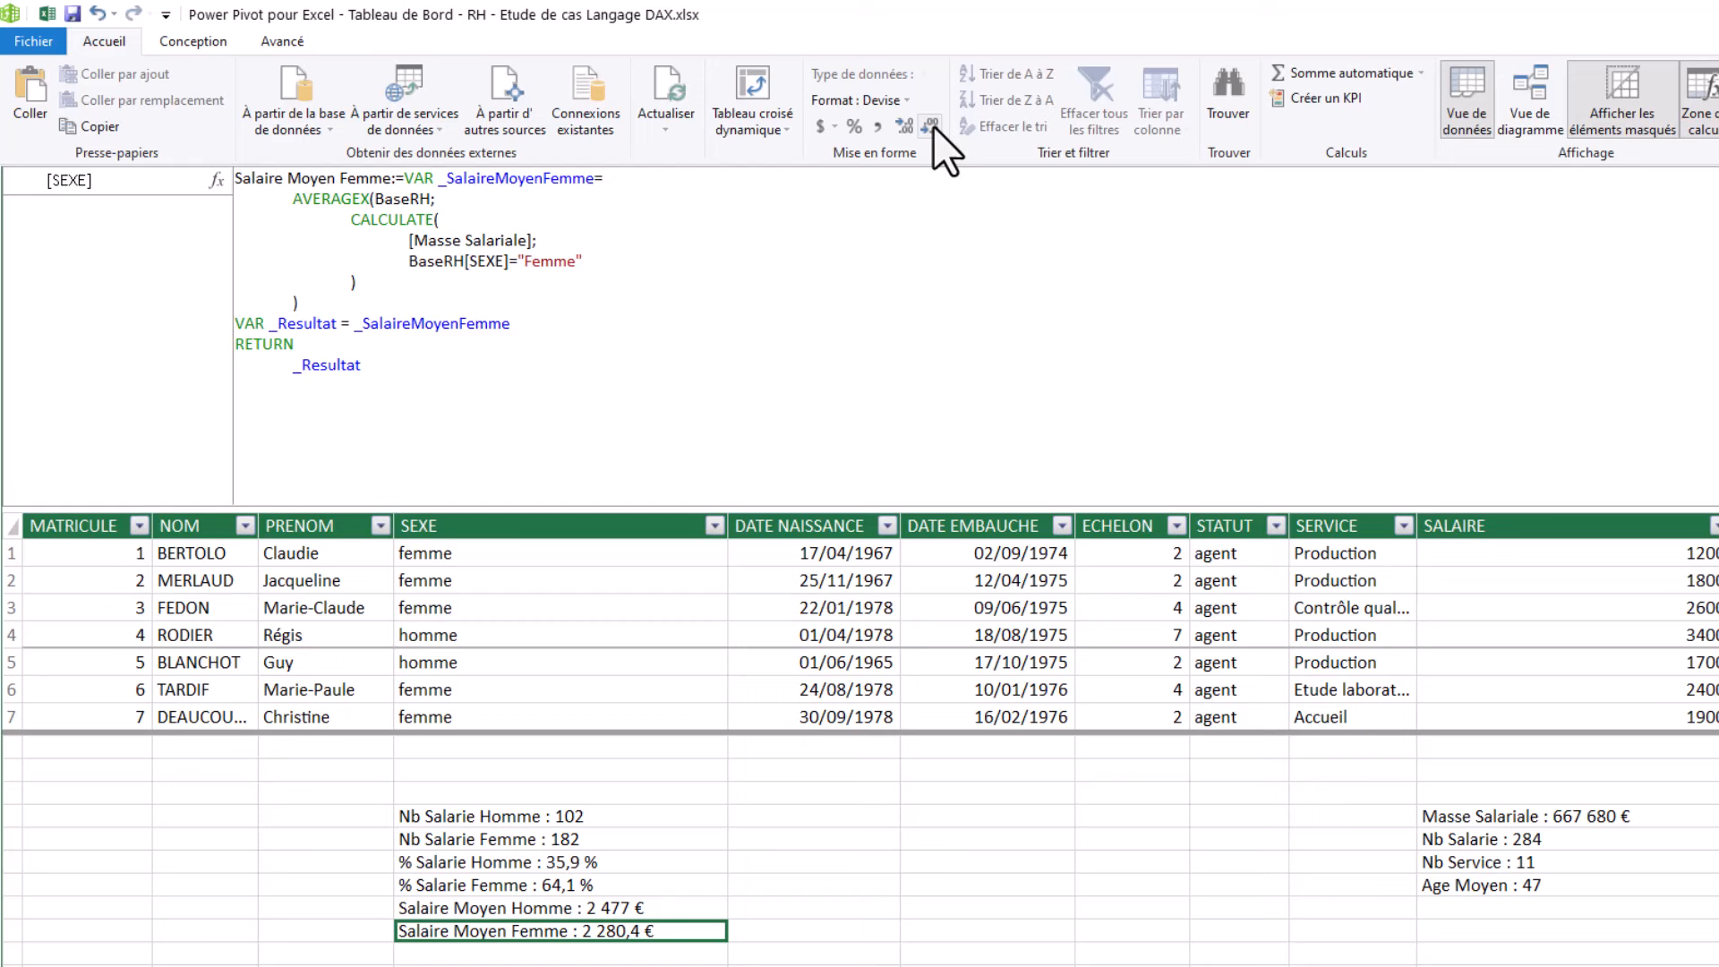
click(933, 126)
Step: Switch to the Excel workbook and add Nb Salarie Homme and Nb Salarie Femme to the values of the Calcul sheet's pivot table
key(alt+Tab)
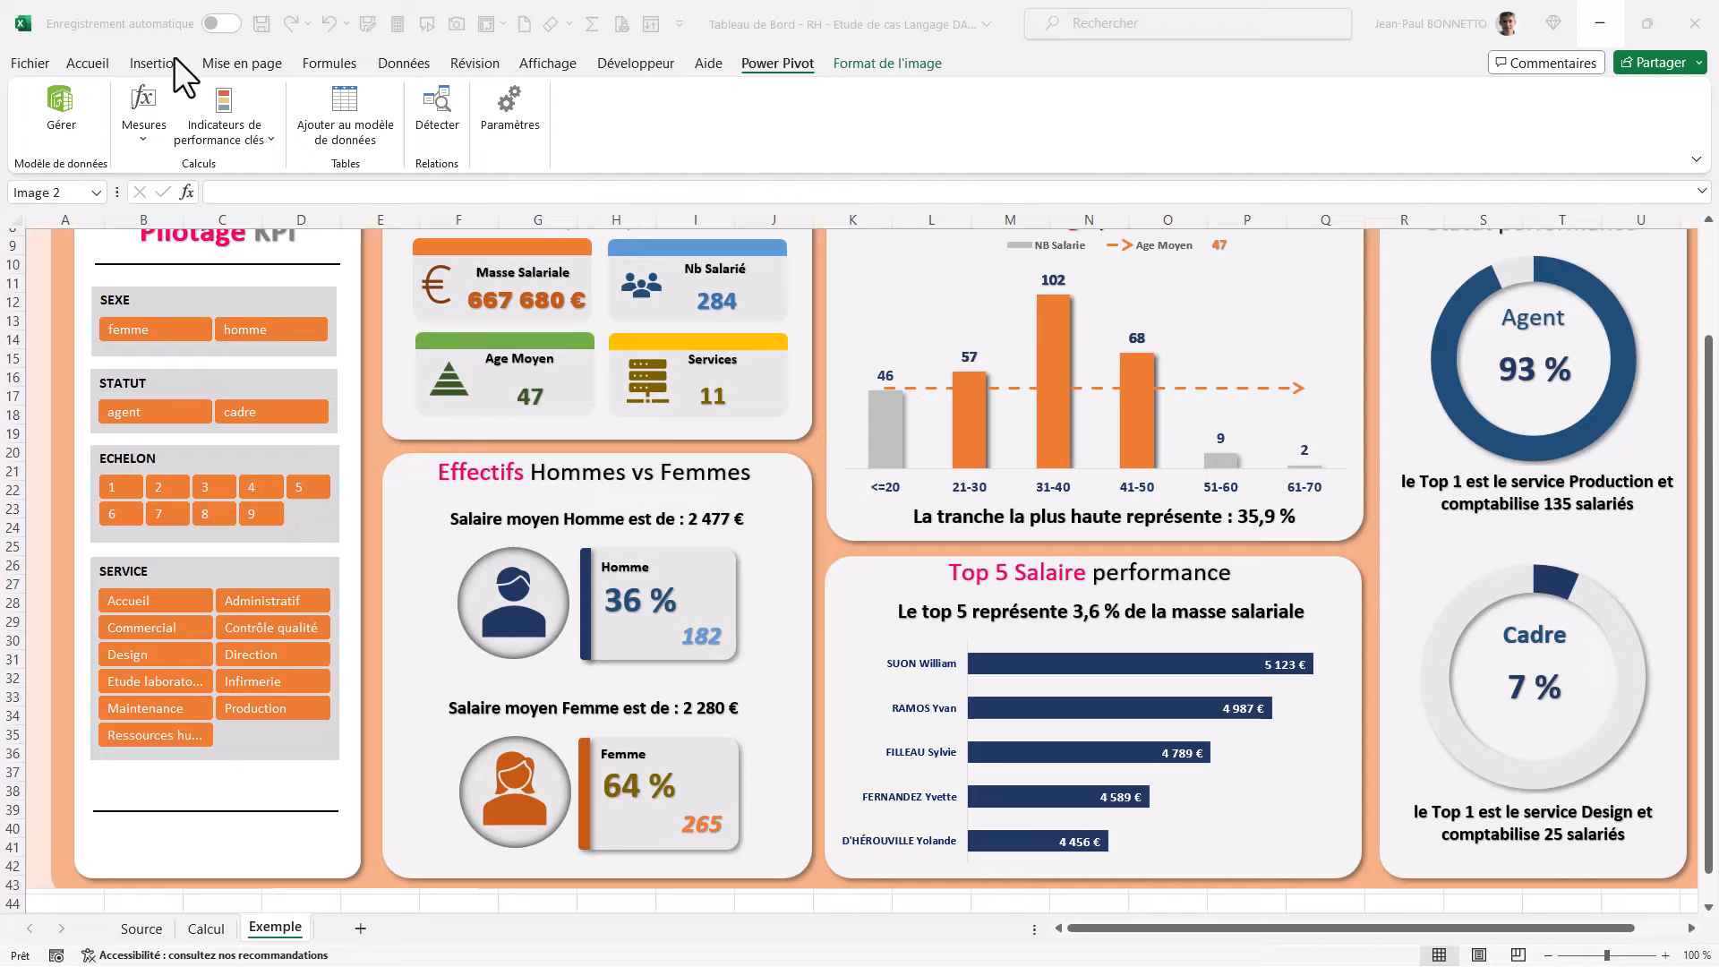
click(213, 929)
click(323, 296)
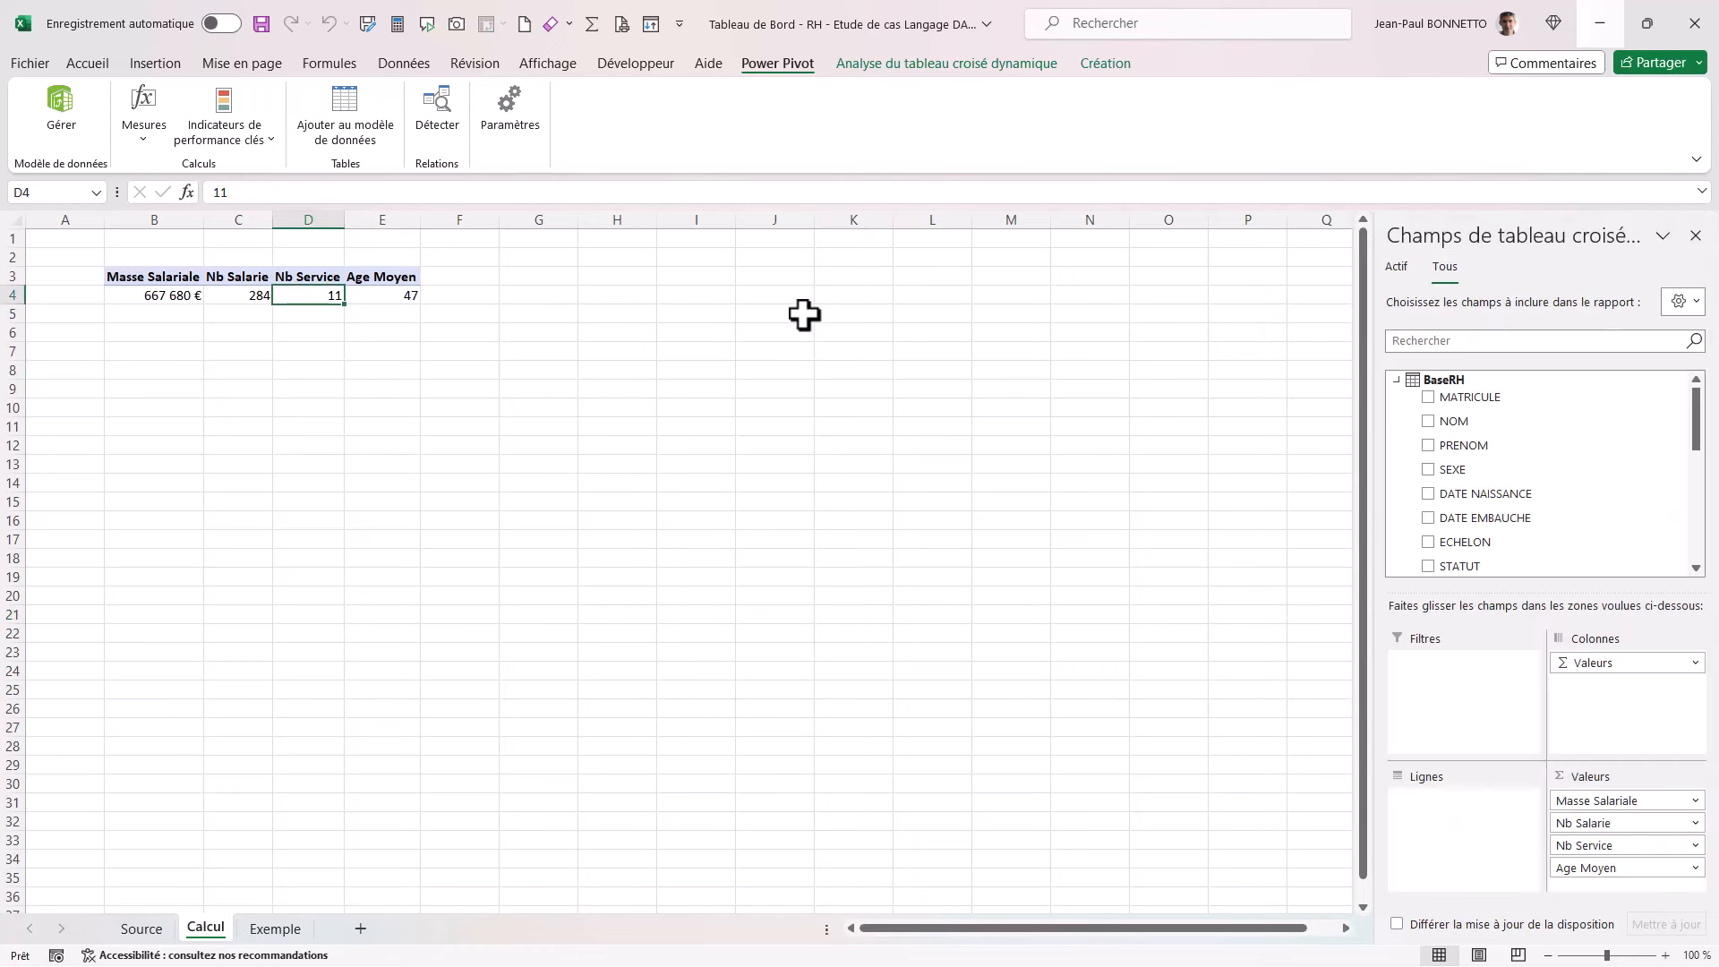
drag(1694, 432, 1704, 516)
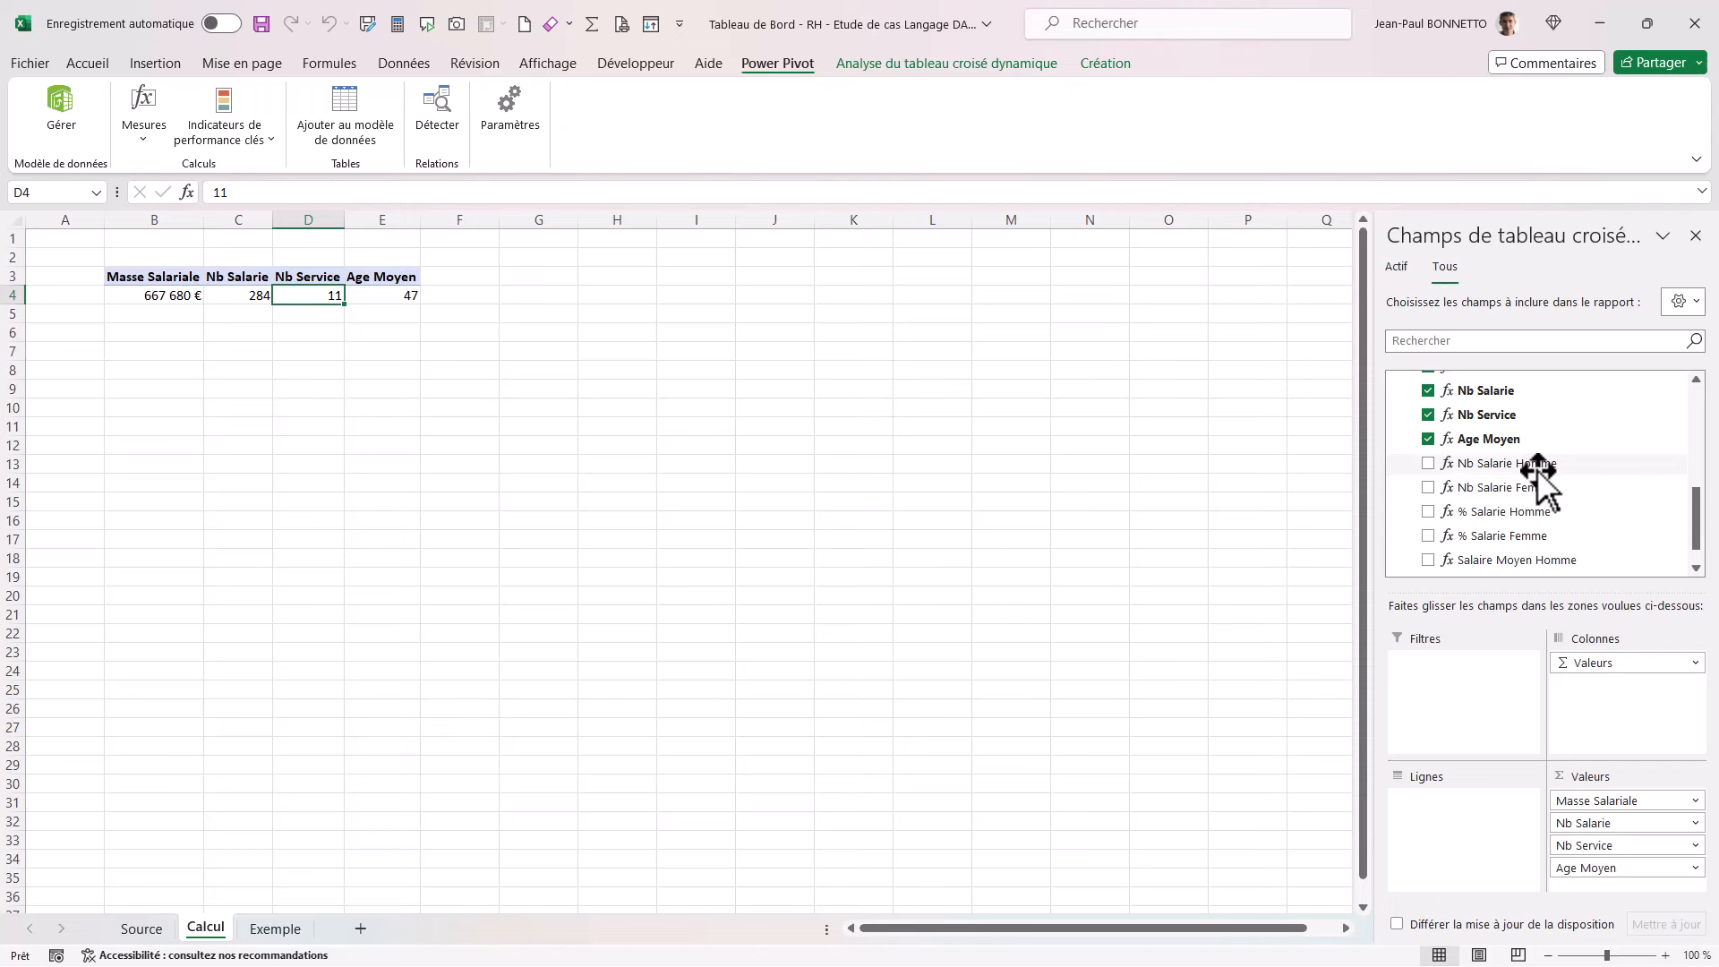
drag(1538, 464, 1644, 891)
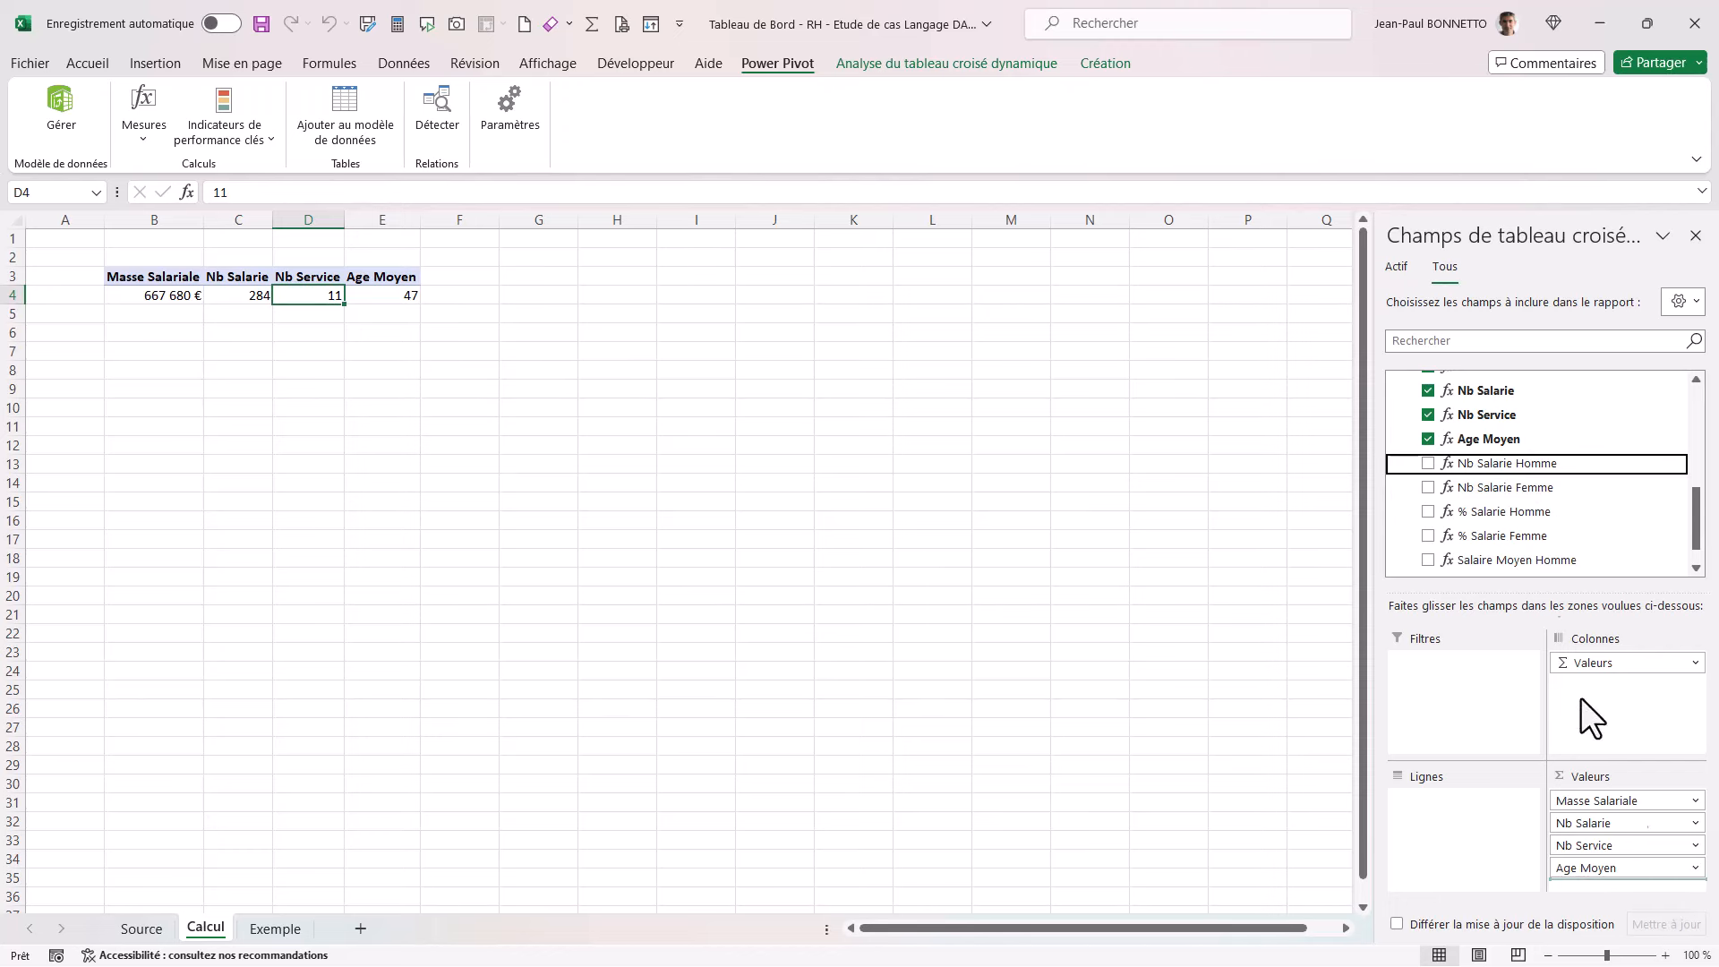
drag(1537, 492, 1628, 901)
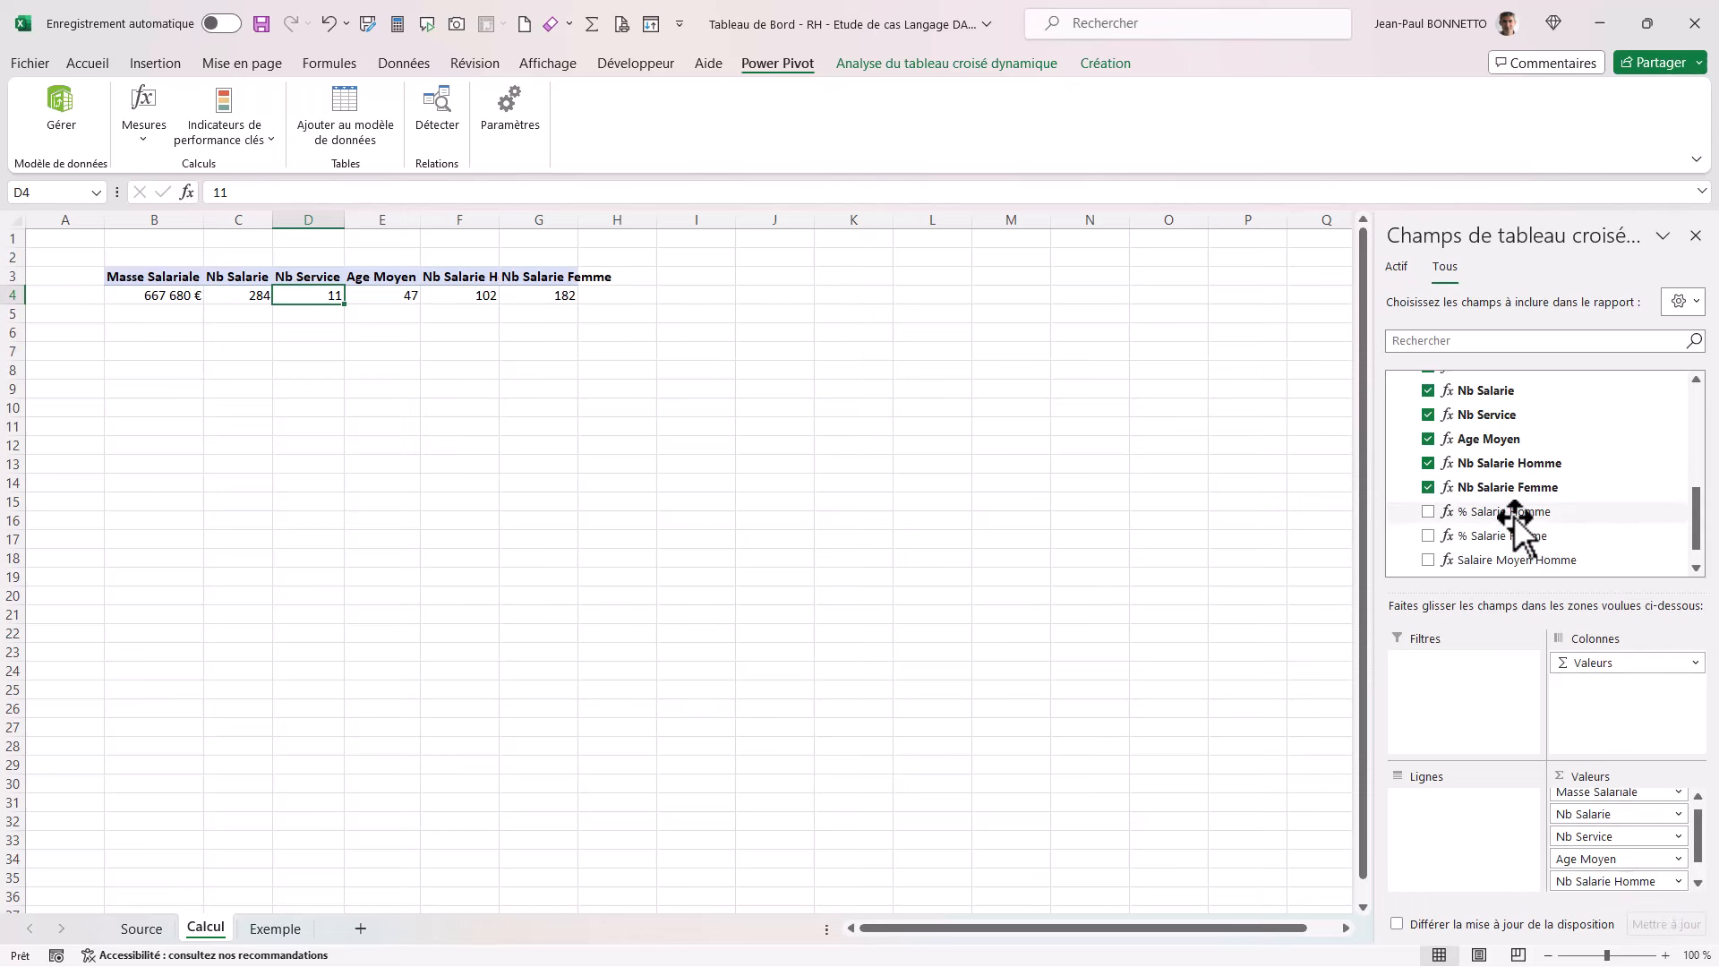
Step: Add % Salarie Homme and Salaire Moyen Homme after Nb Salarie Homme, and % Salarie Femme and Salaire Moyen Femme after Nb Salarie Femme
drag(1515, 512, 1638, 864)
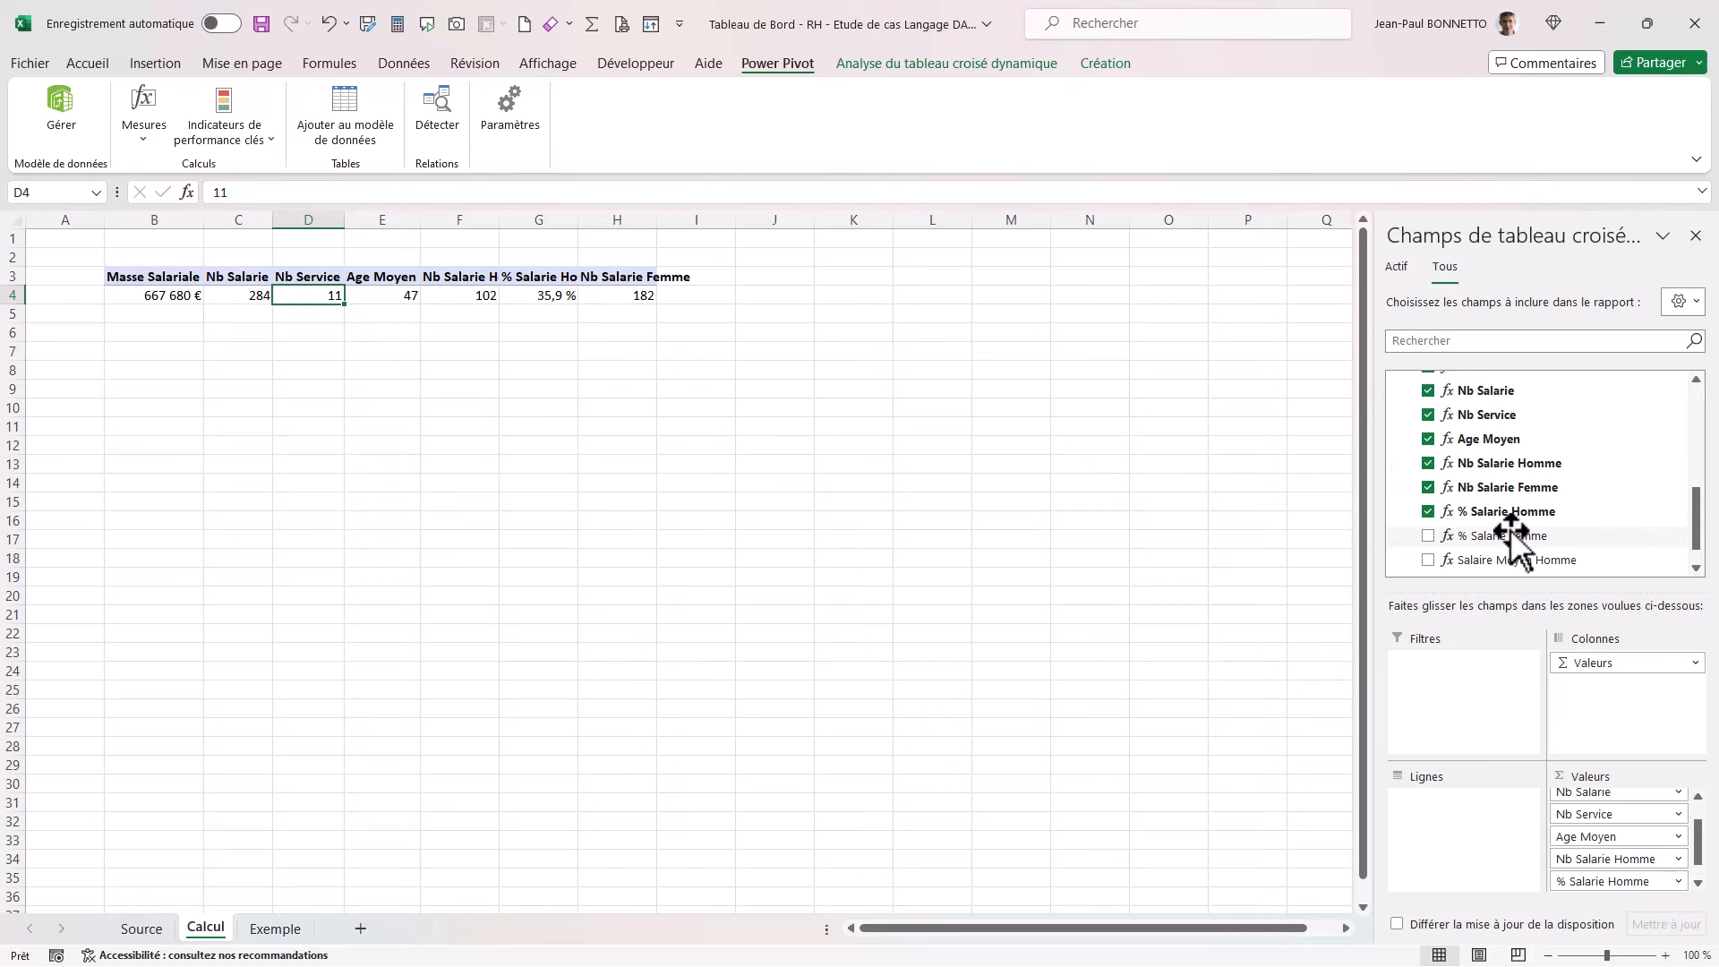
drag(1513, 536, 1631, 888)
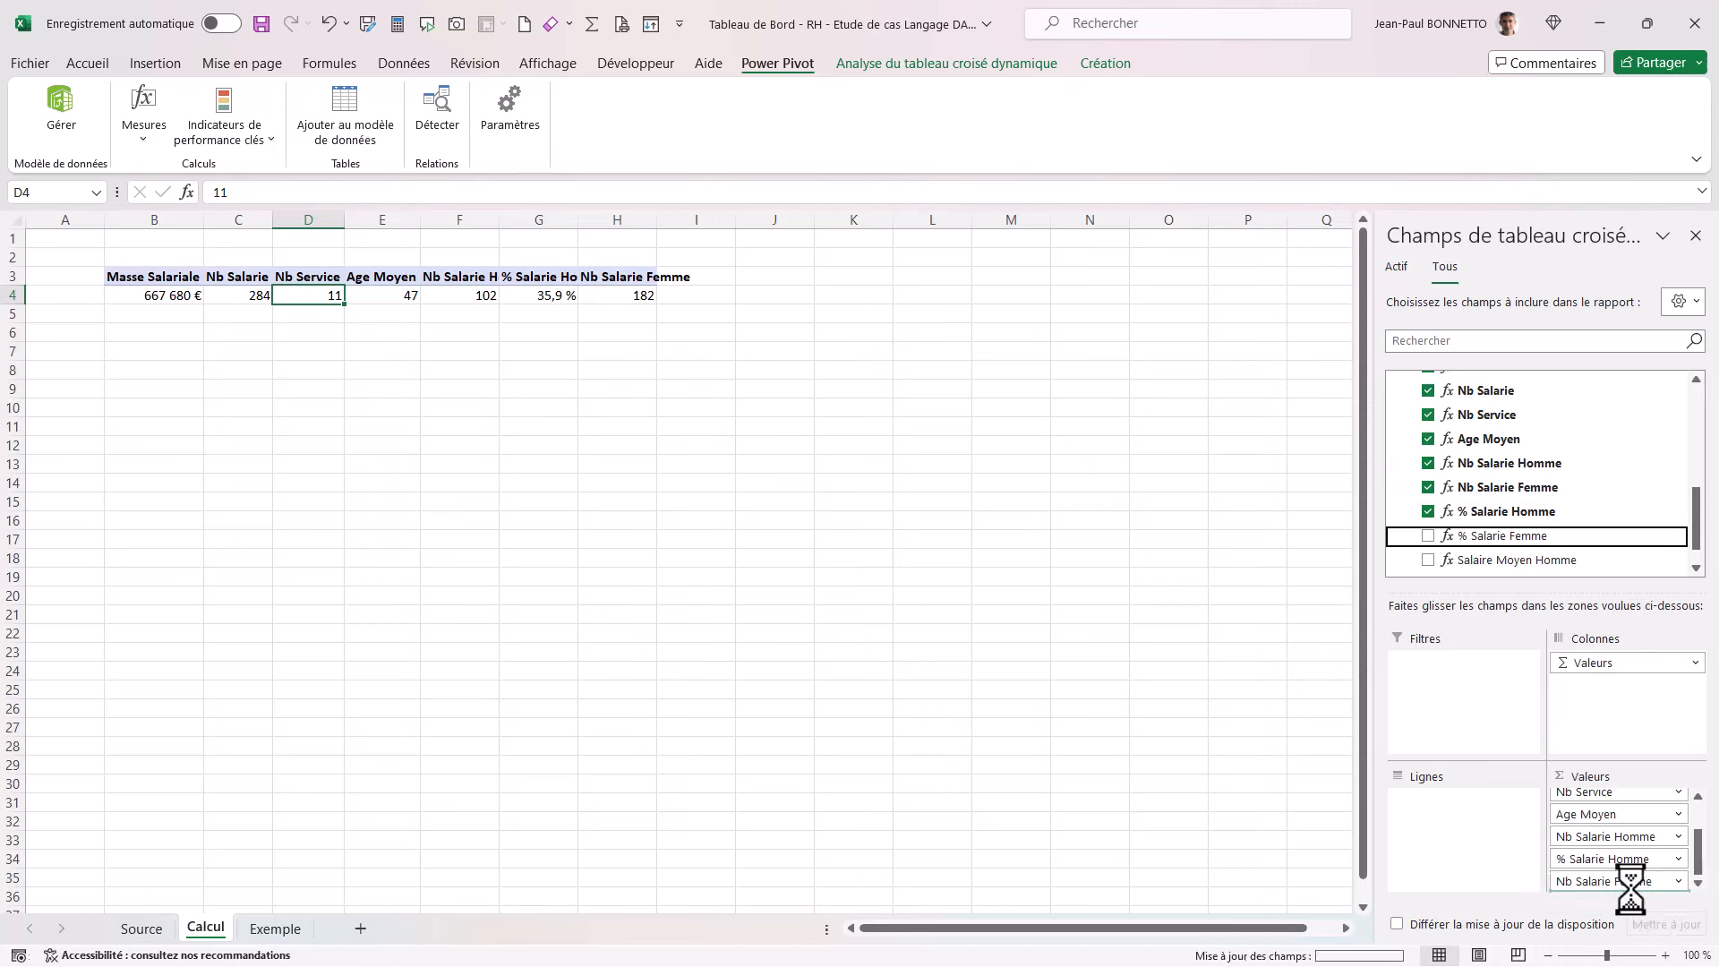
drag(1696, 521, 1696, 548)
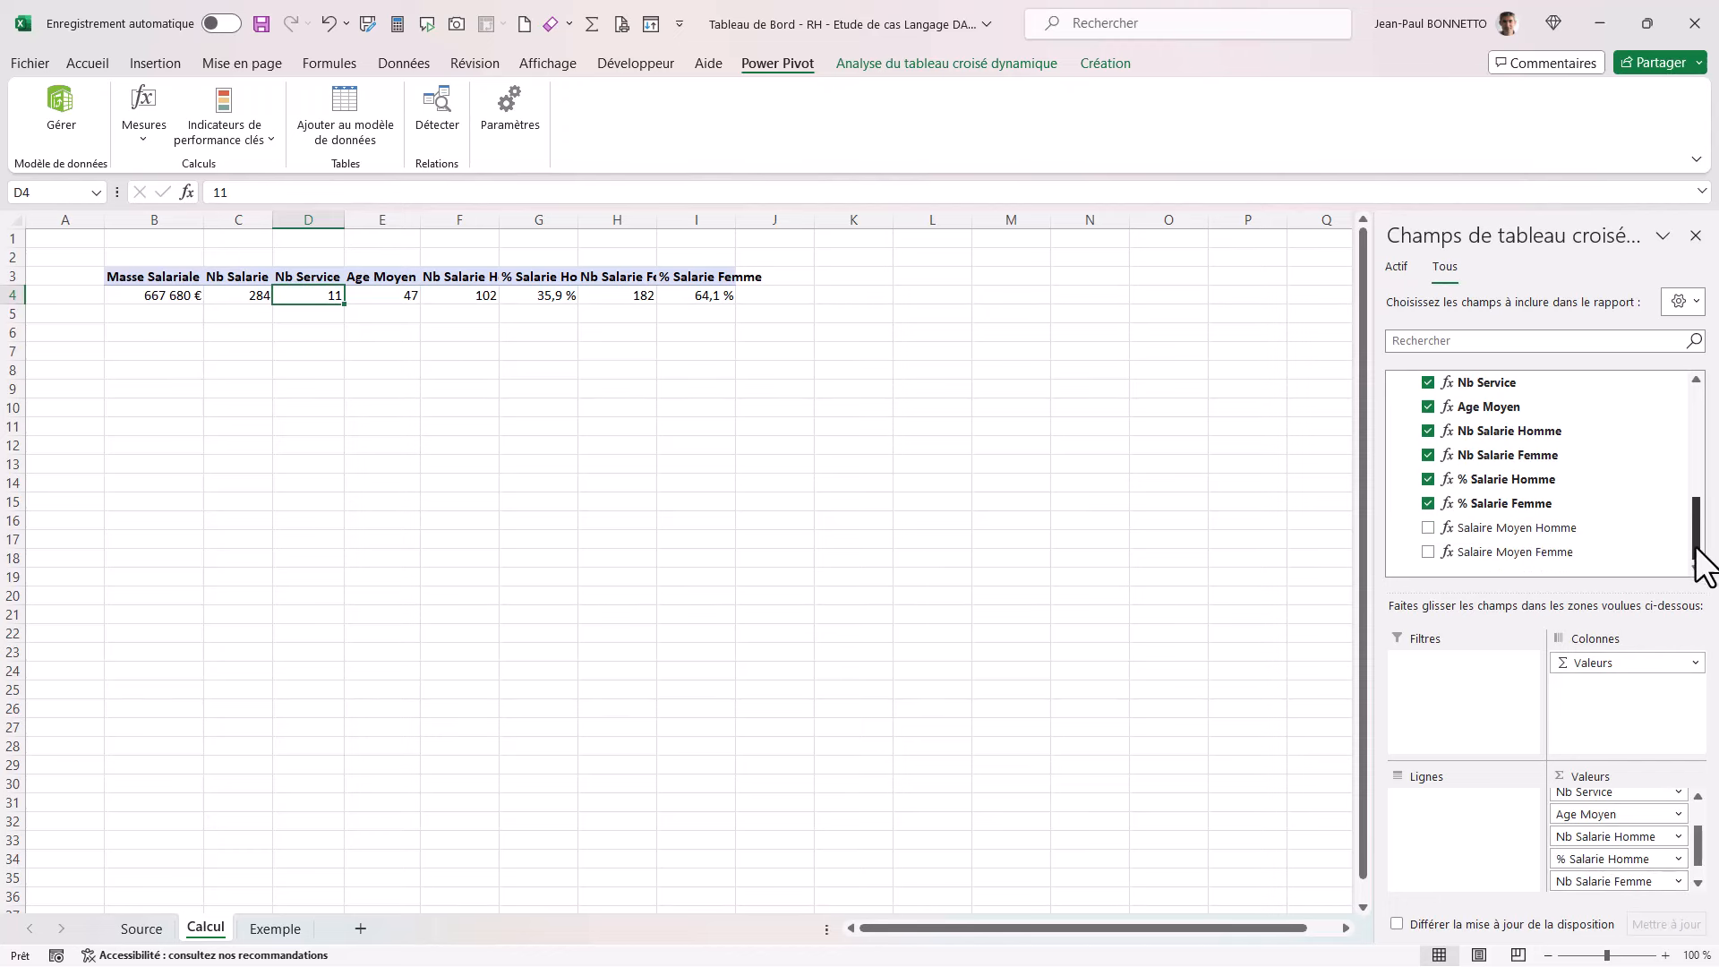
drag(1533, 530, 1623, 906)
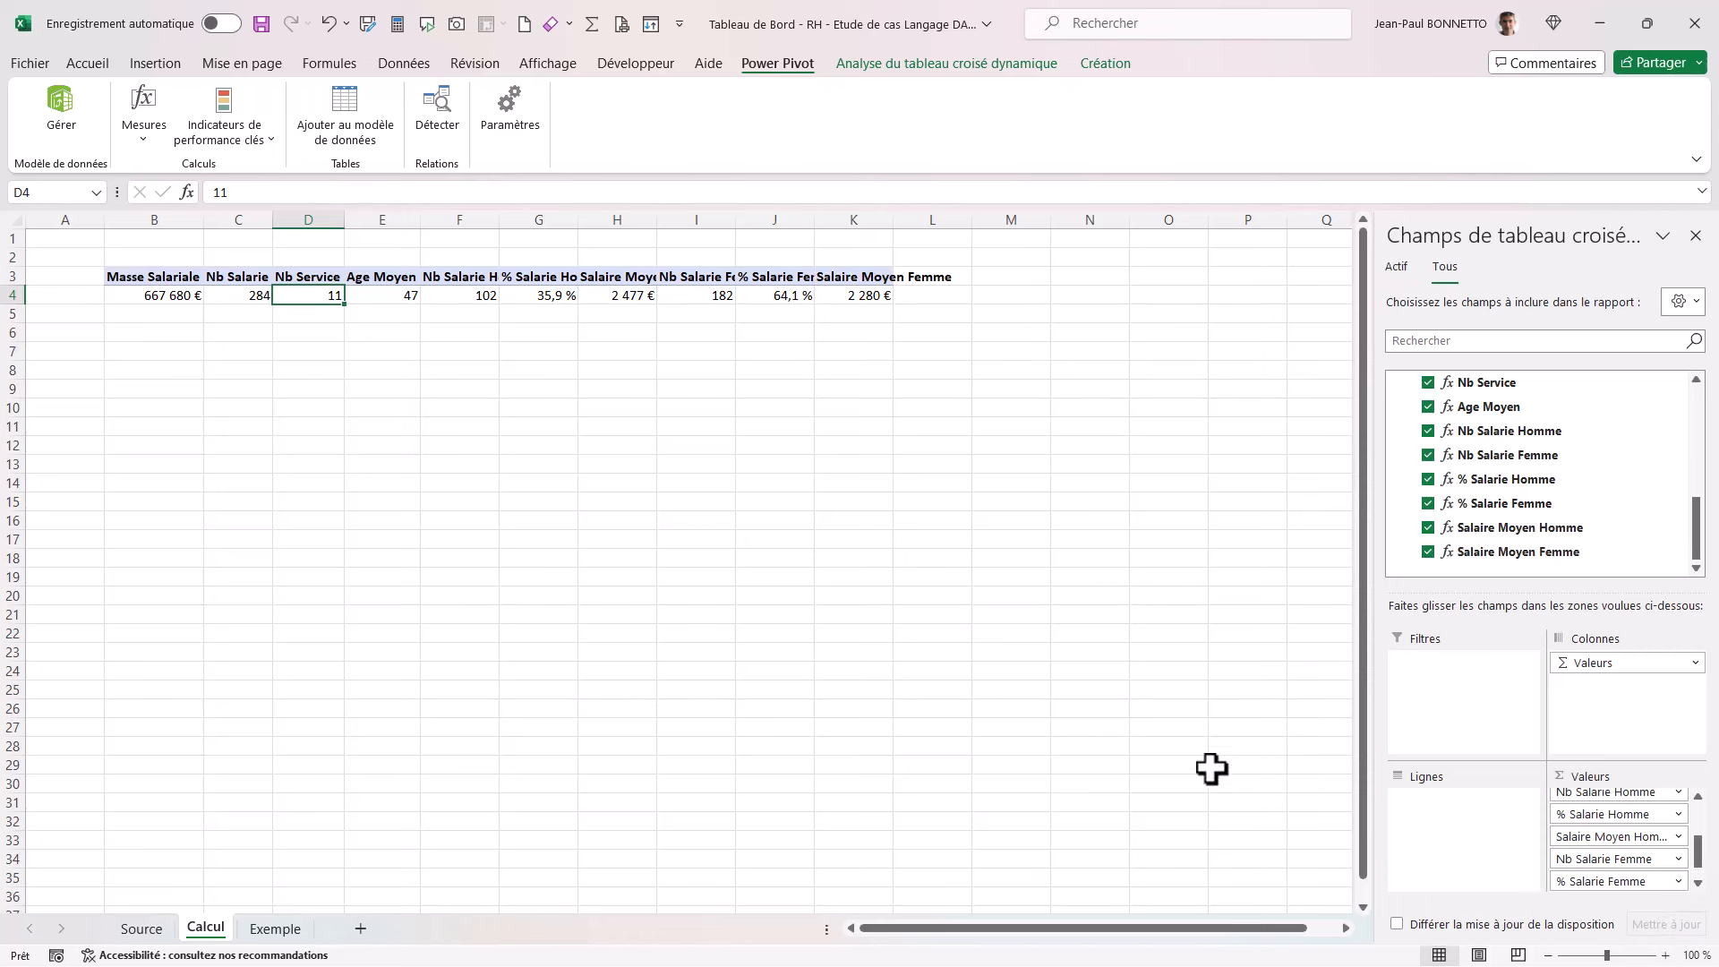
Step: Autofit columns F to K to their measure headers and slightly widen column D
double_click(812, 215)
double_click(736, 215)
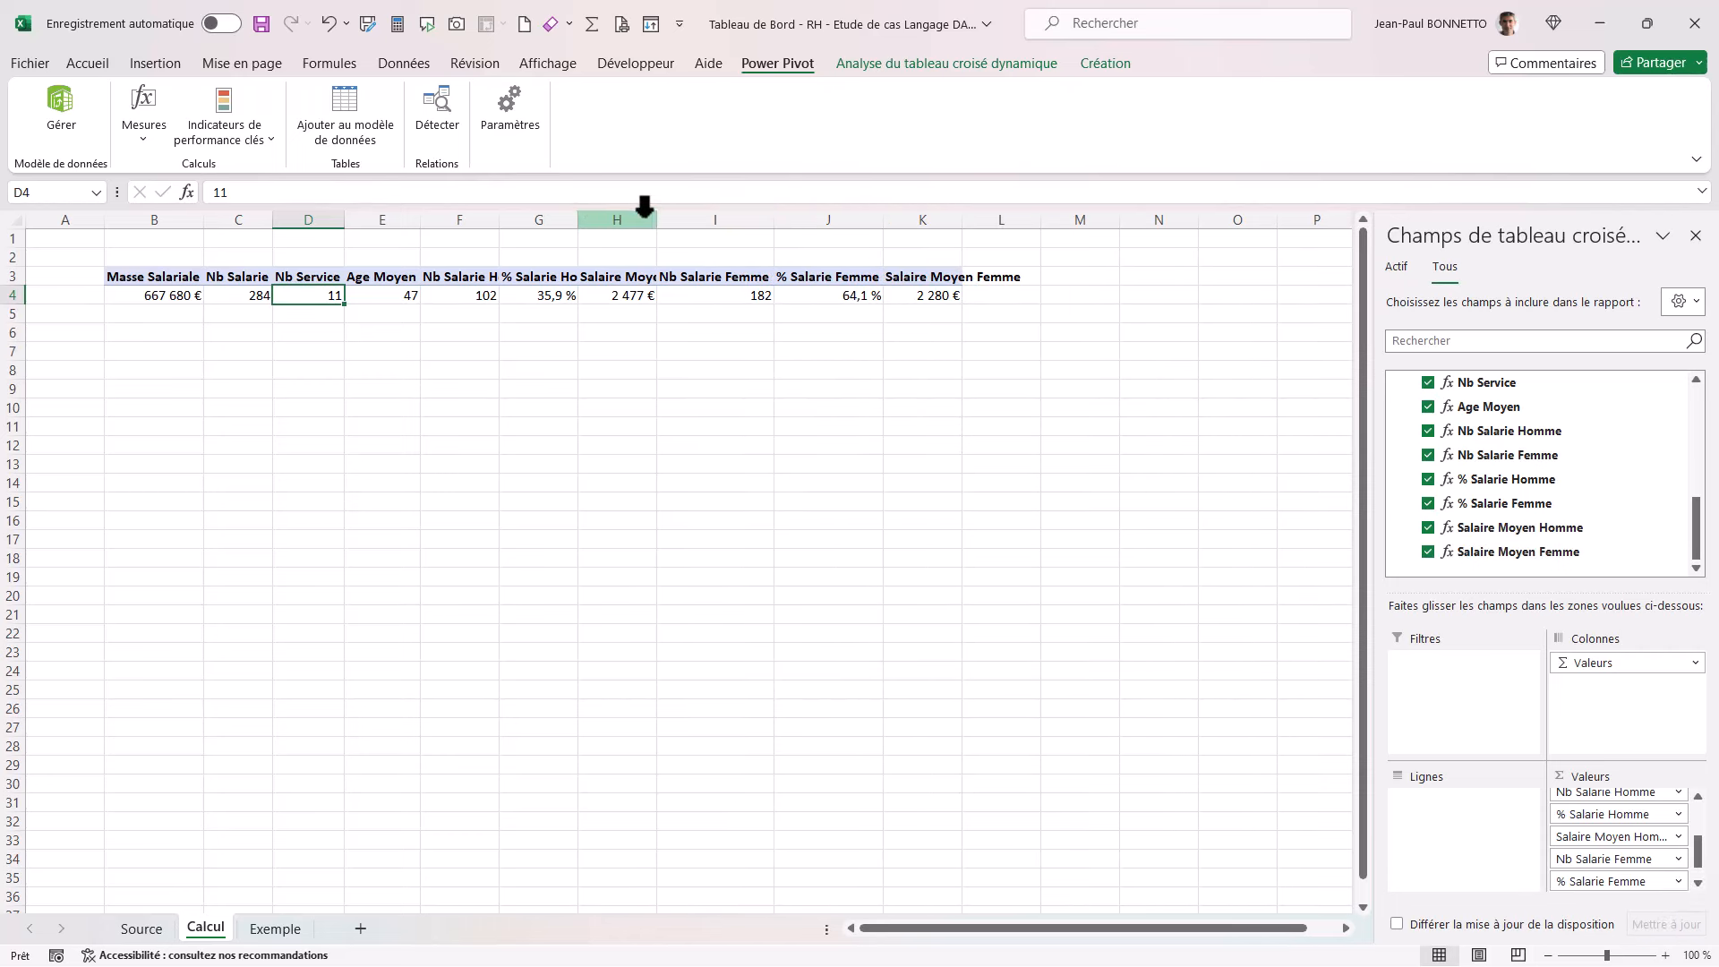
double_click(577, 218)
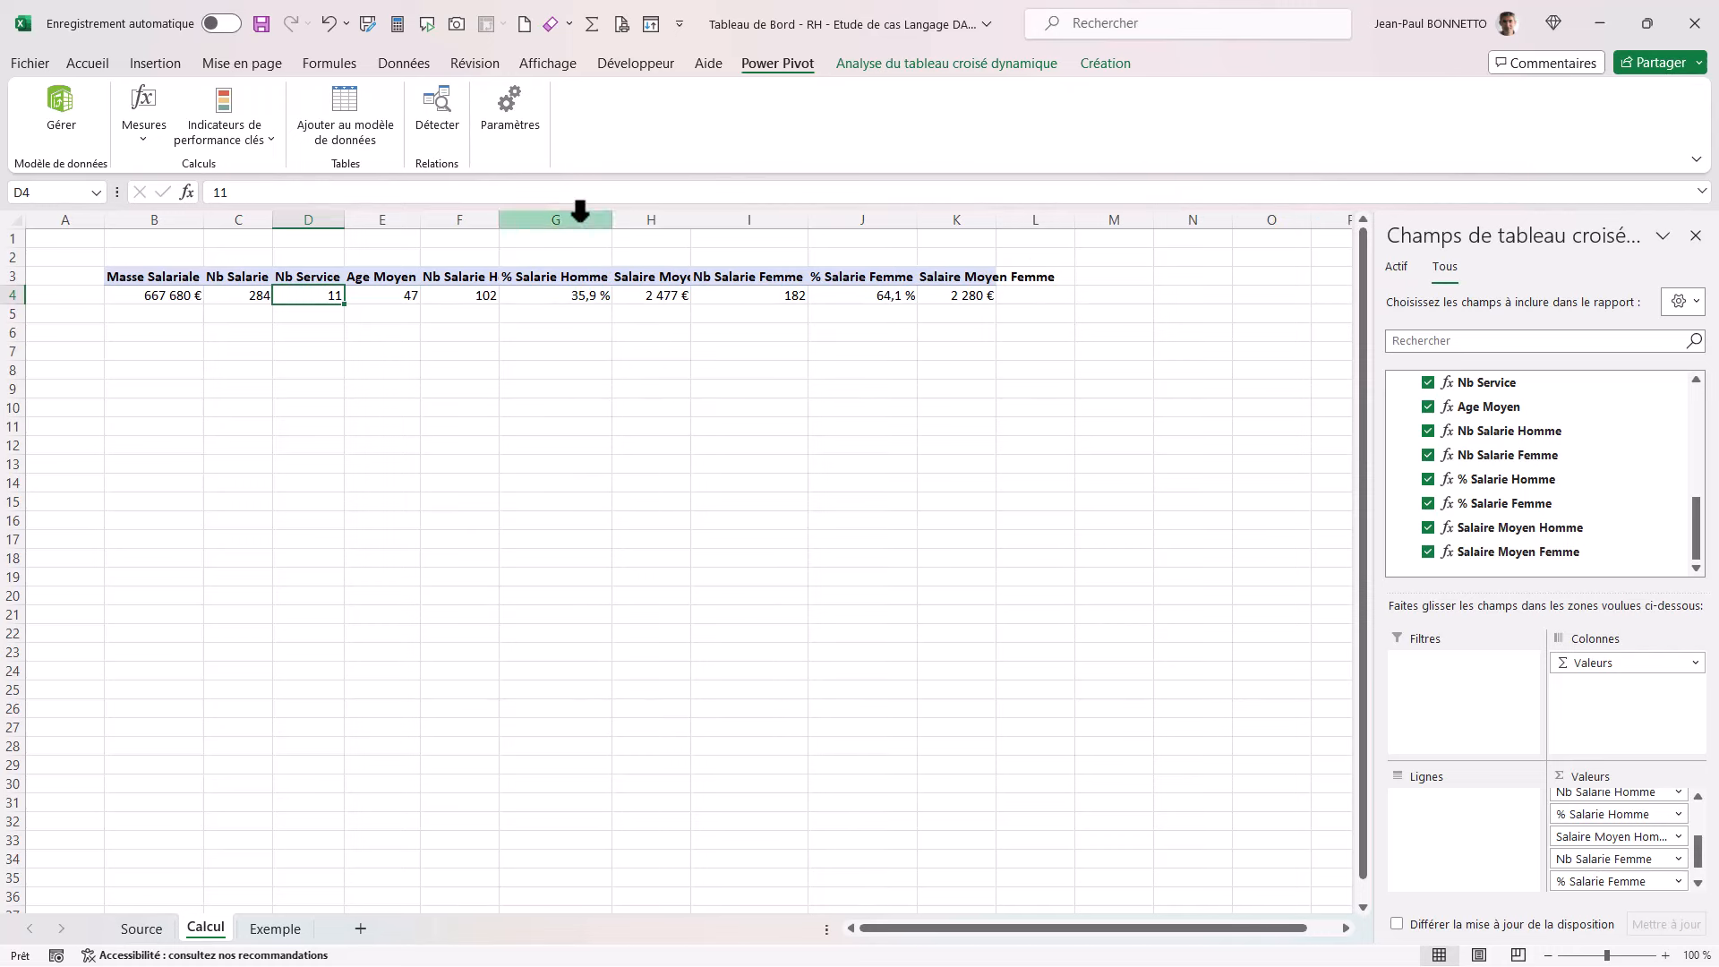
double_click(691, 215)
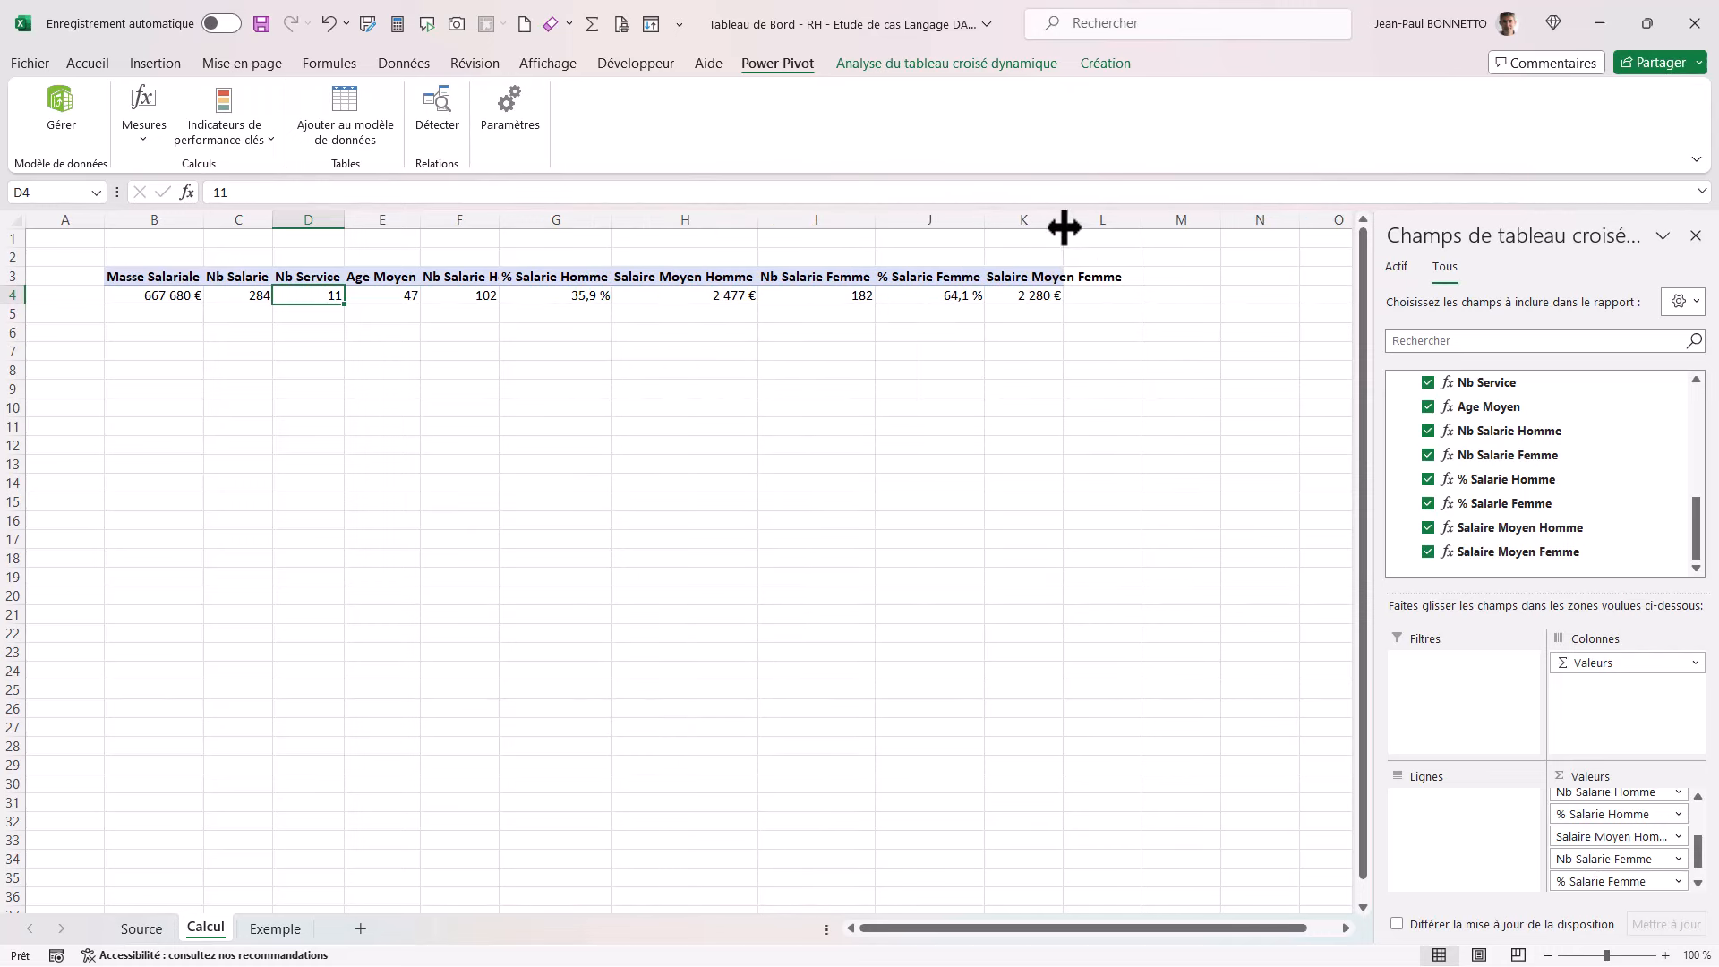
double_click(1064, 227)
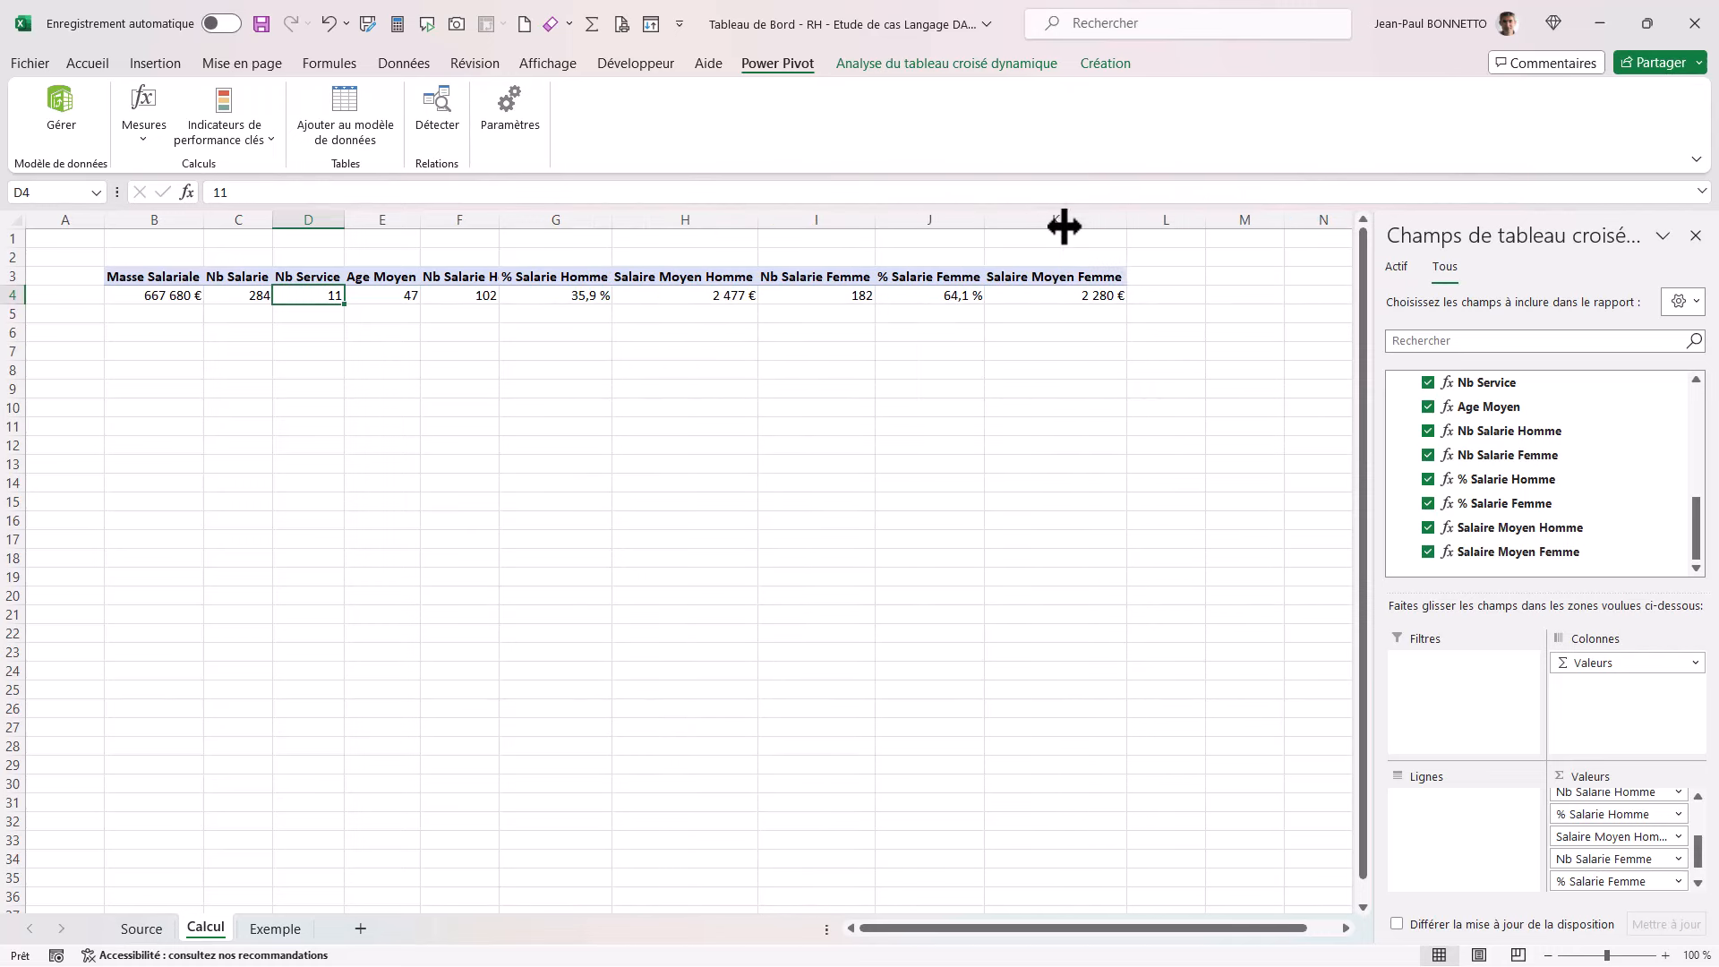
double_click(494, 219)
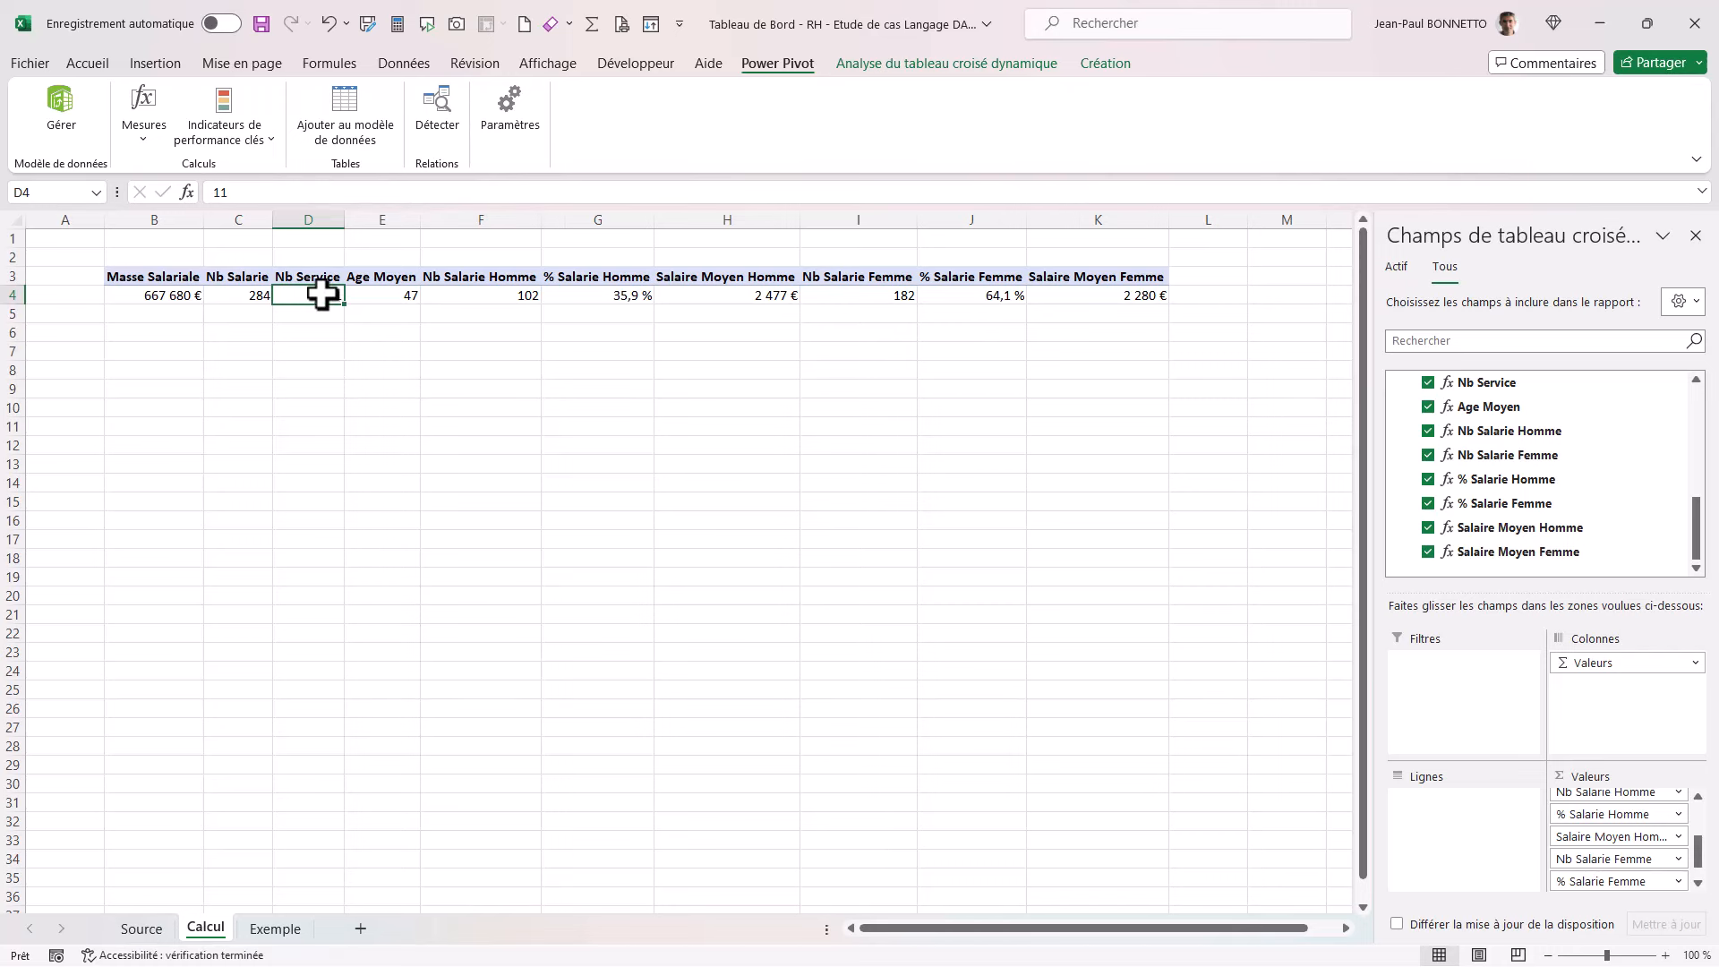
drag(343, 220, 348, 219)
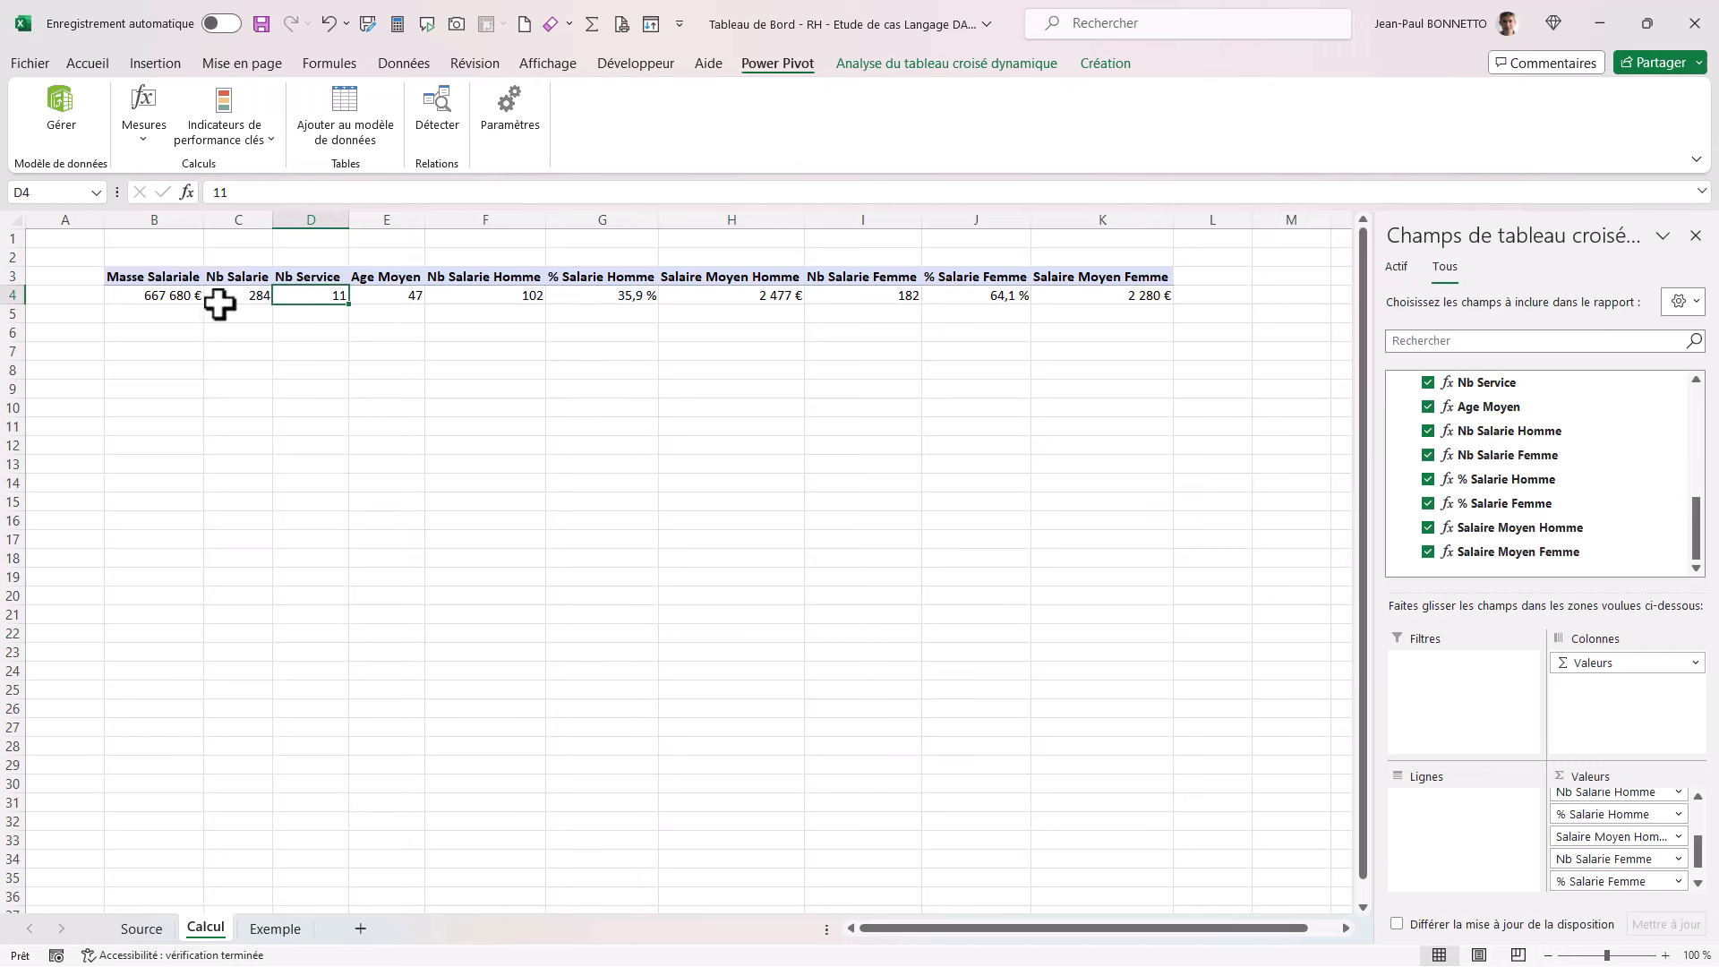
Step: Review the measure columns on the Calcul sheet and the model dashboard on the Exemple sheet
drag(153, 239, 1115, 234)
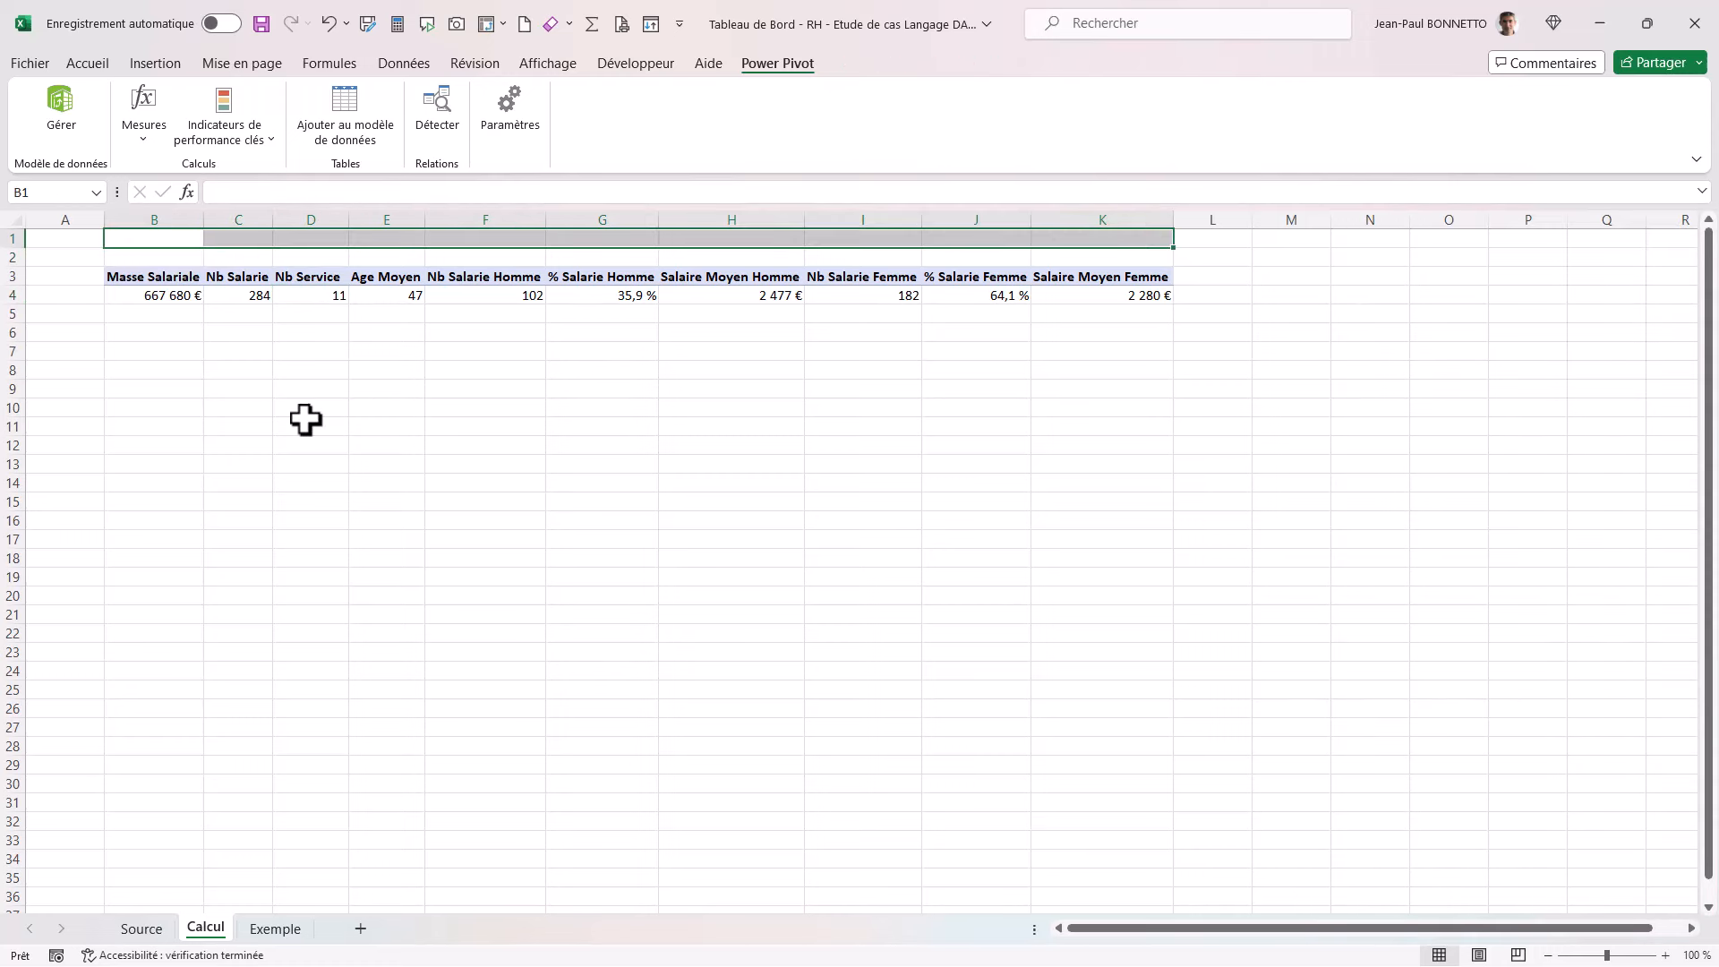
click(173, 278)
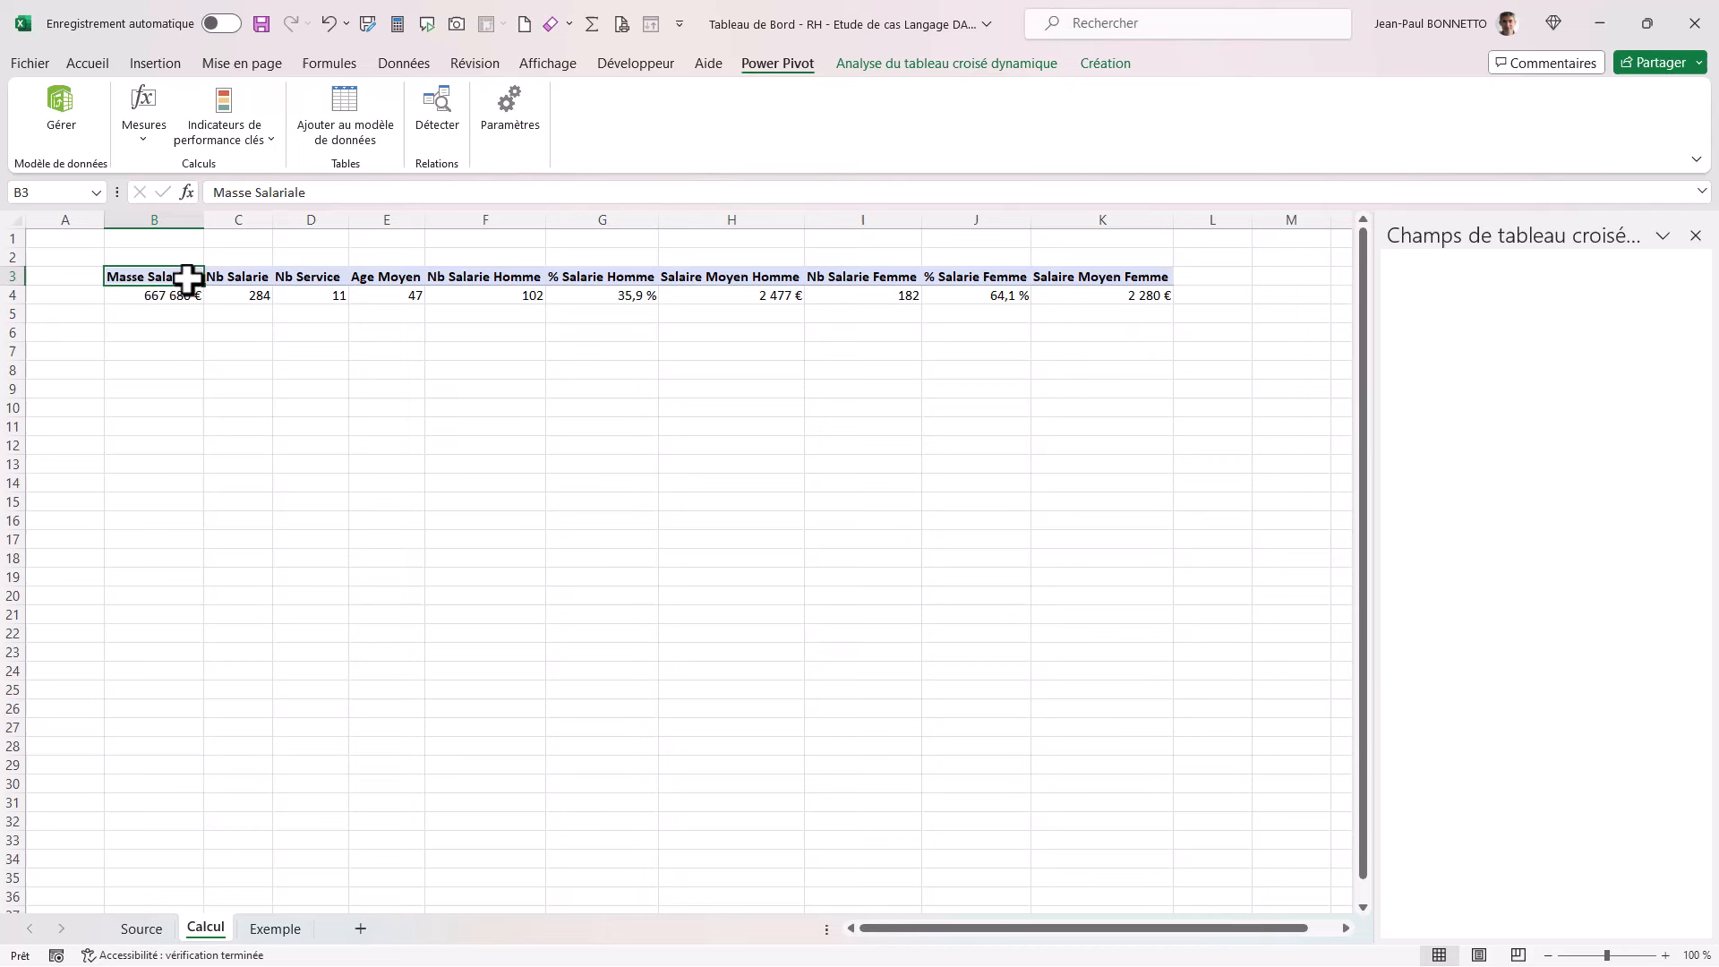
click(275, 928)
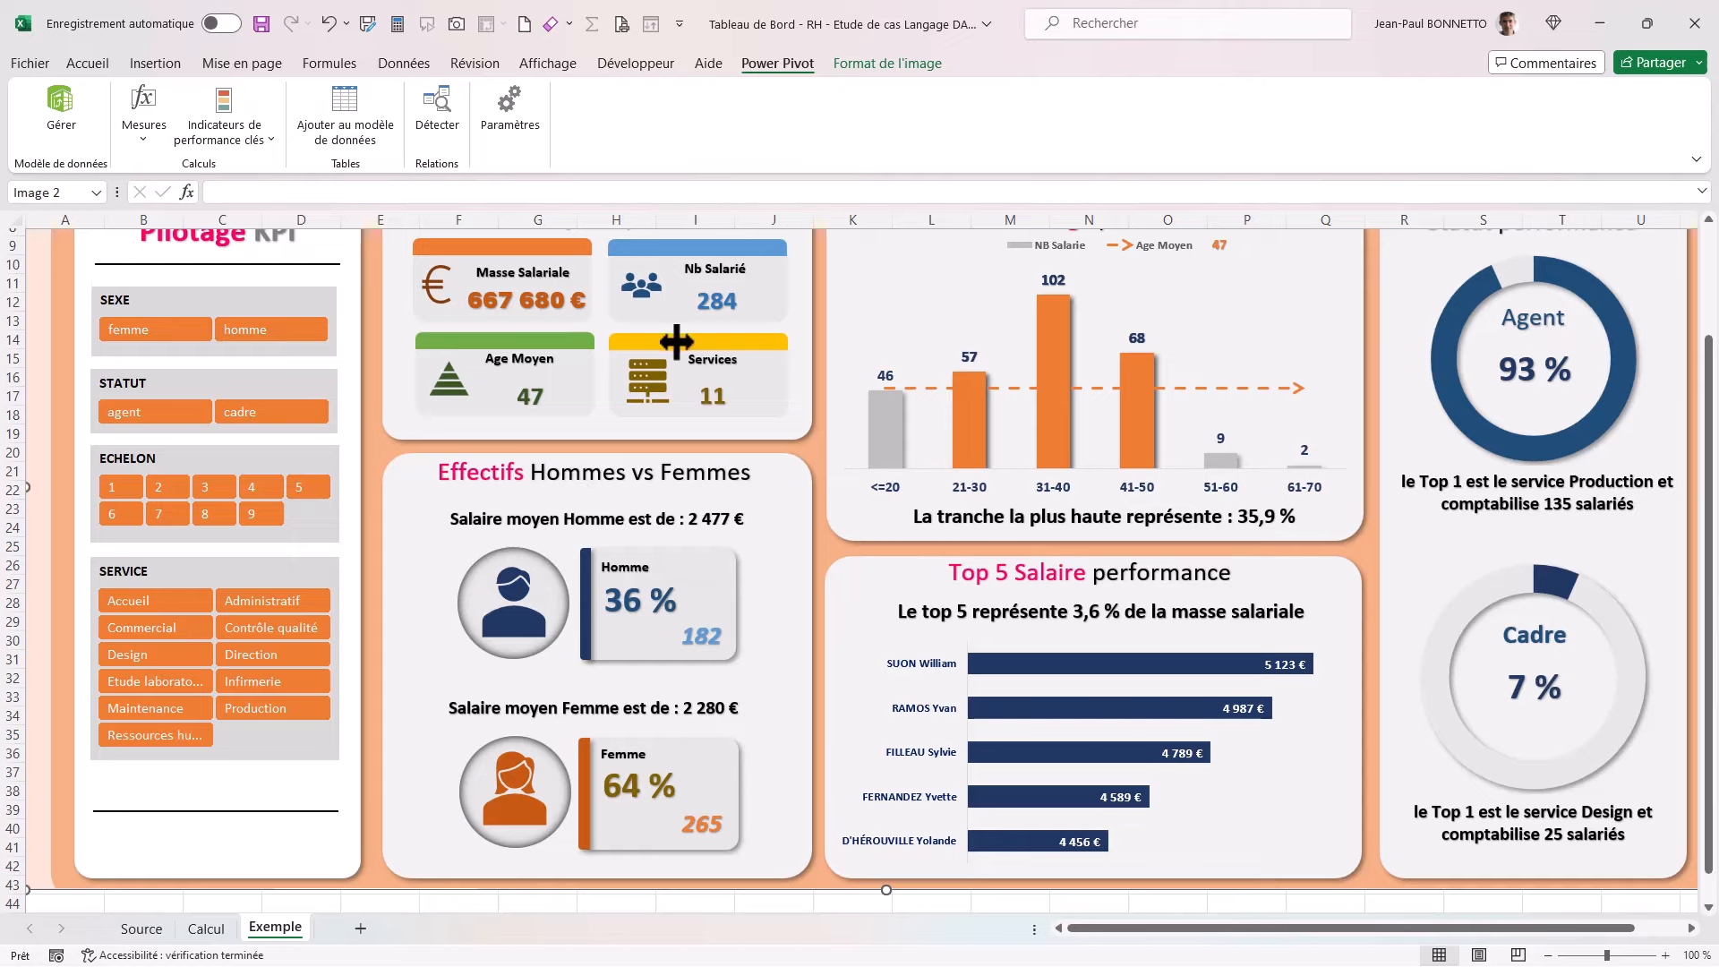
scroll(726, 394, up, 3)
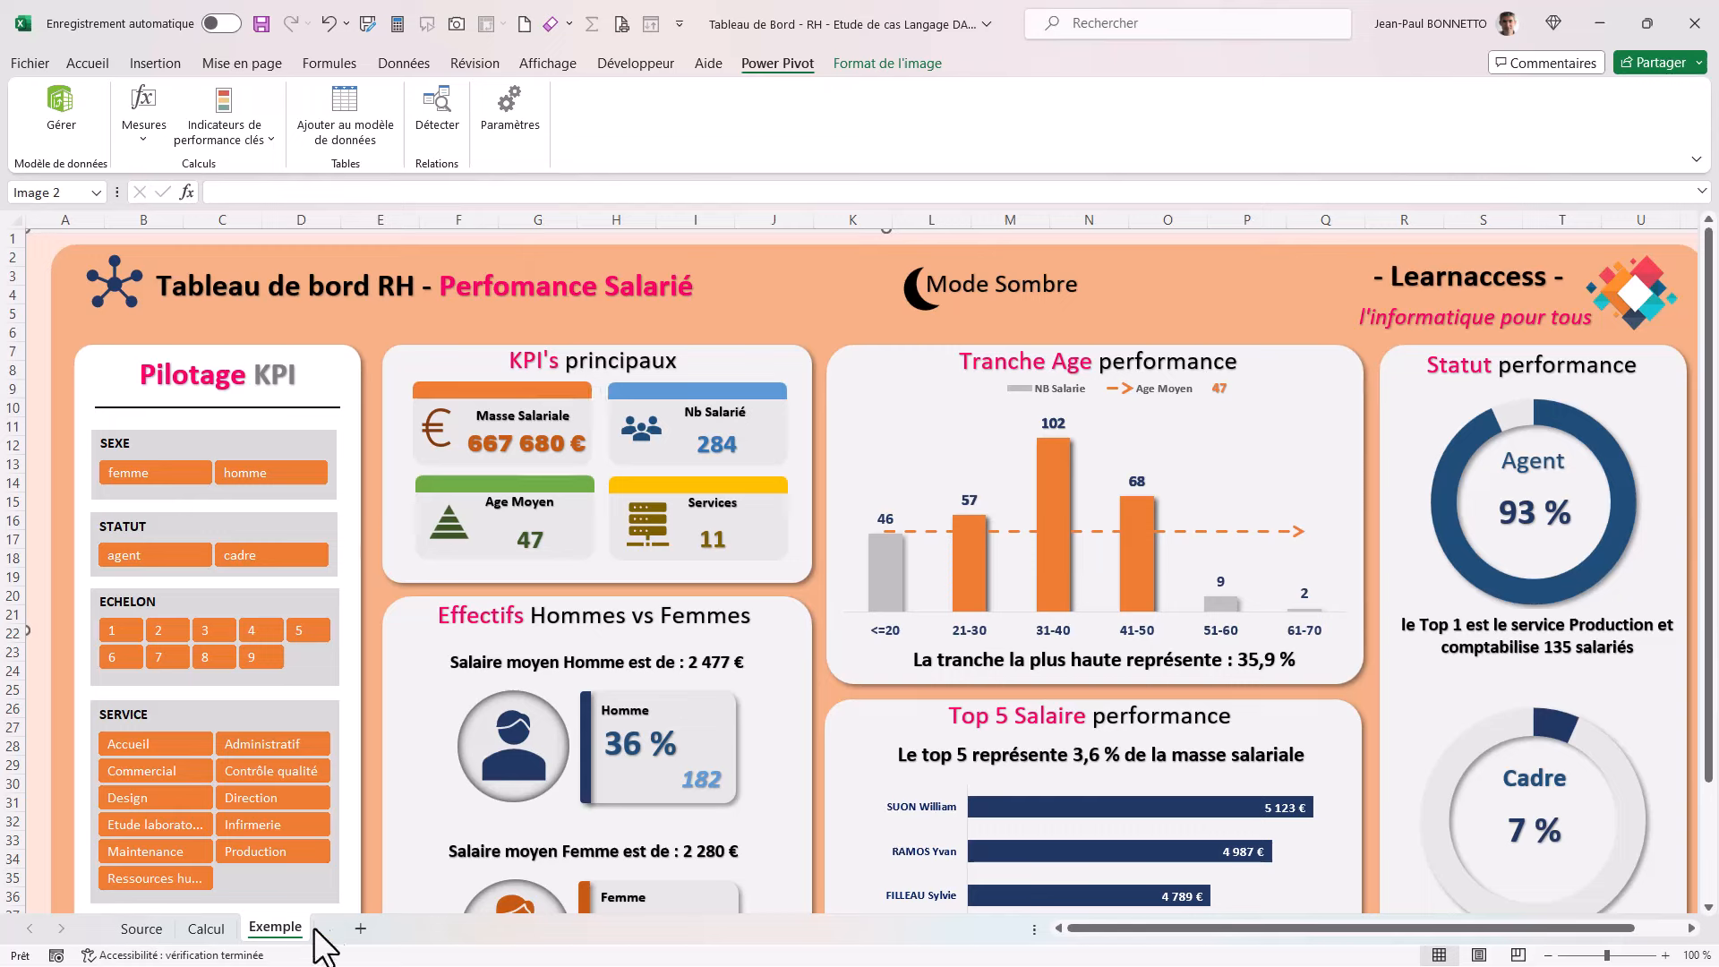
Step: Insert a new worksheet between Calcul and Exemple and name it Tableau Bord (V1)
click(361, 928)
drag(355, 931, 266, 942)
double_click(274, 931)
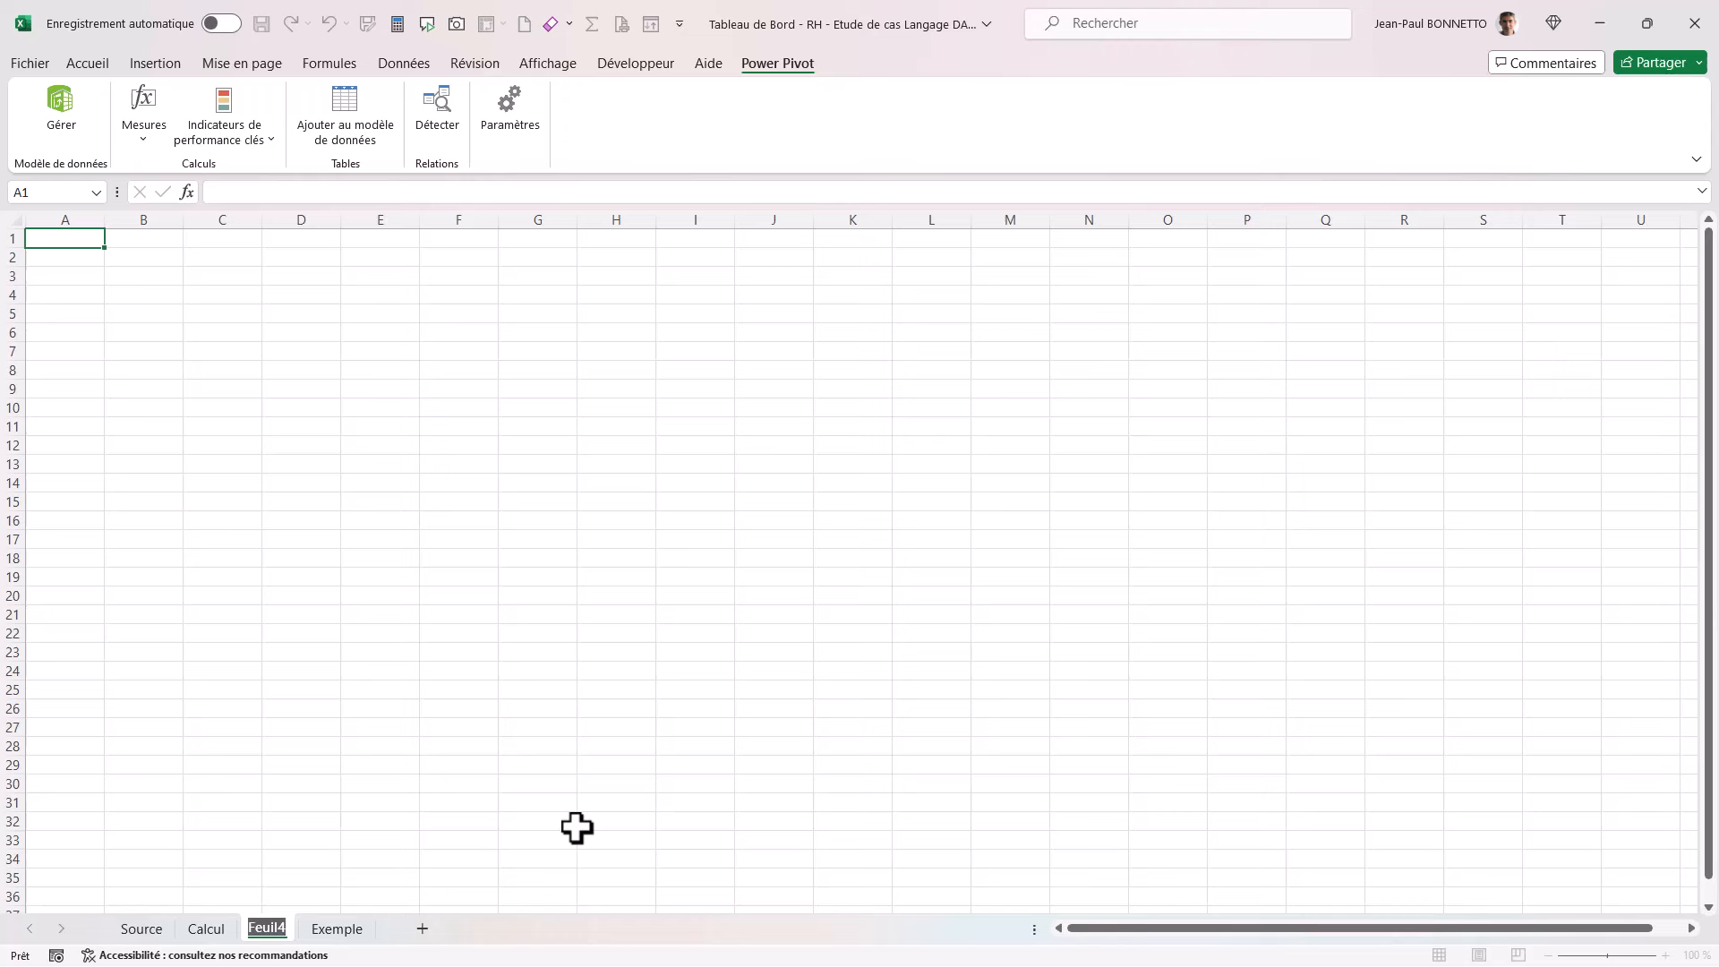
text(Tableau Bord (V1)
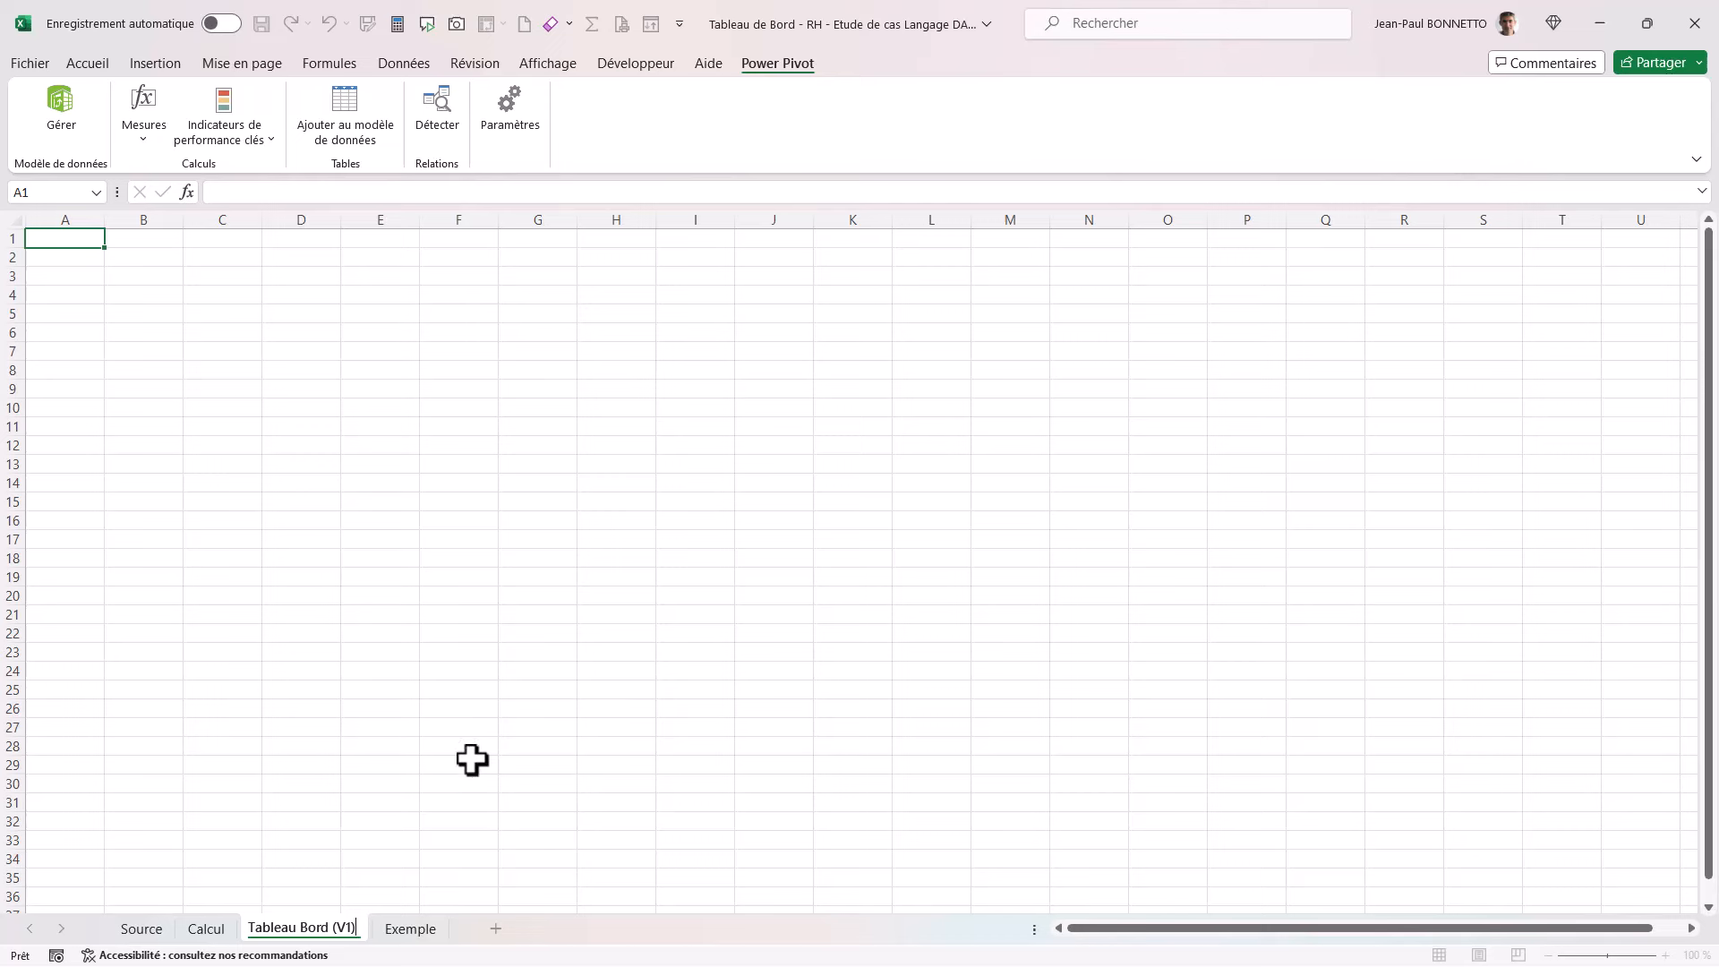
click(440, 596)
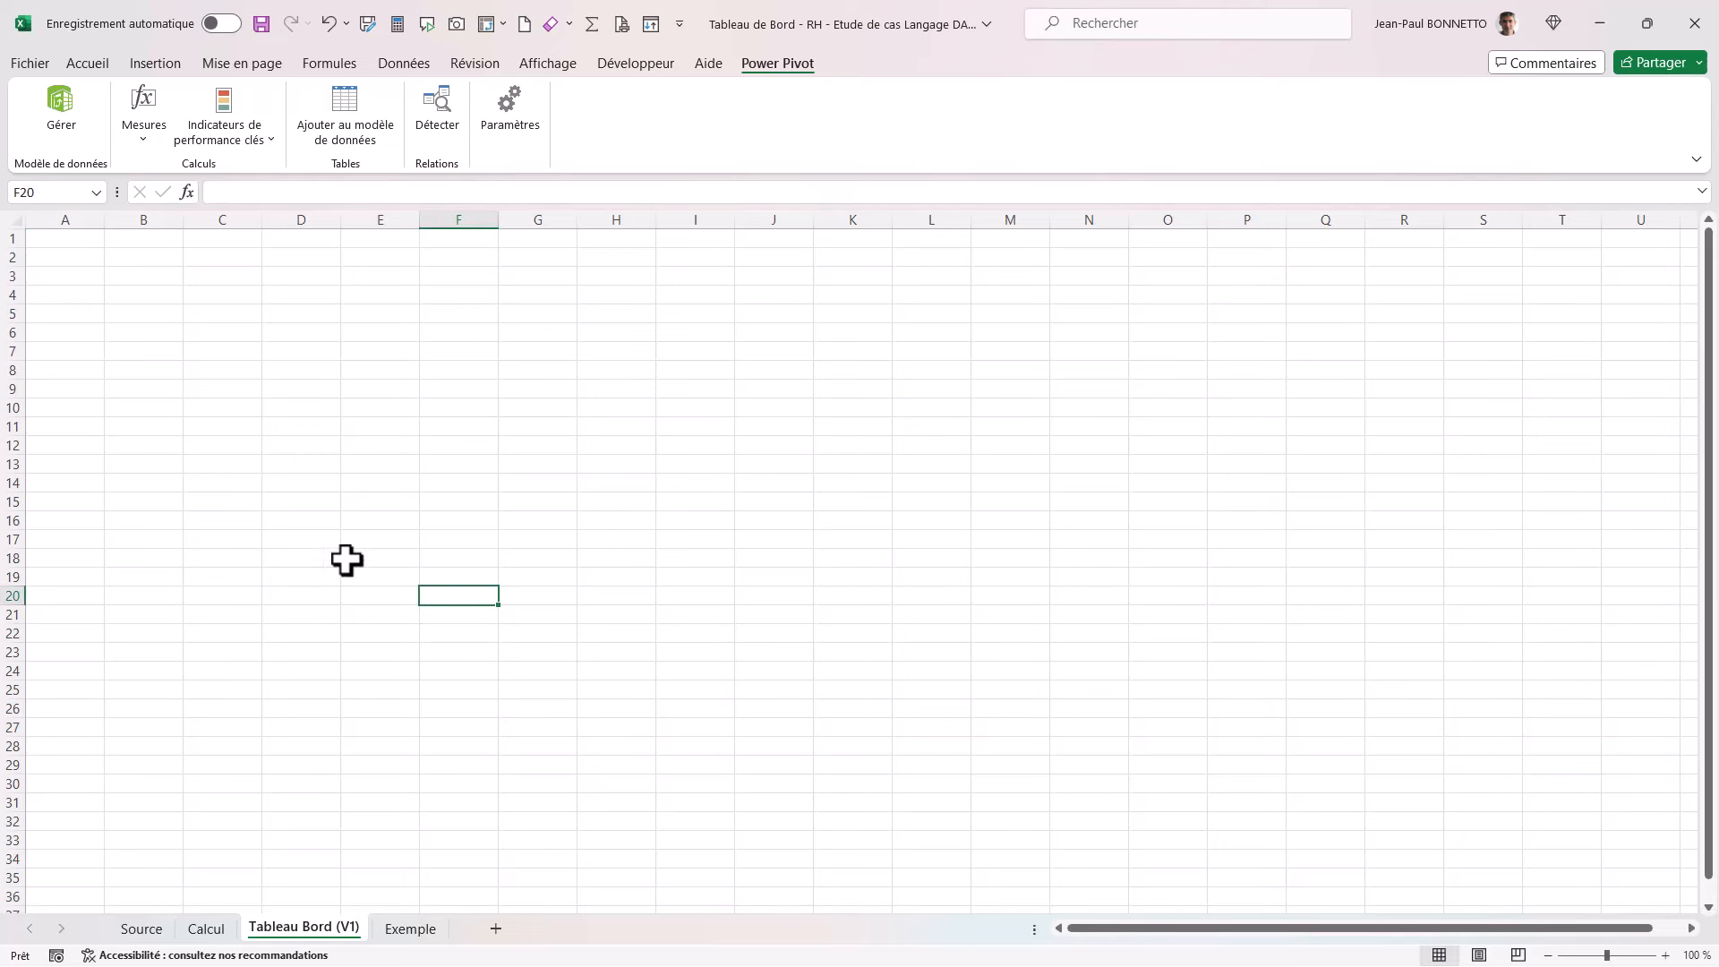
click(205, 932)
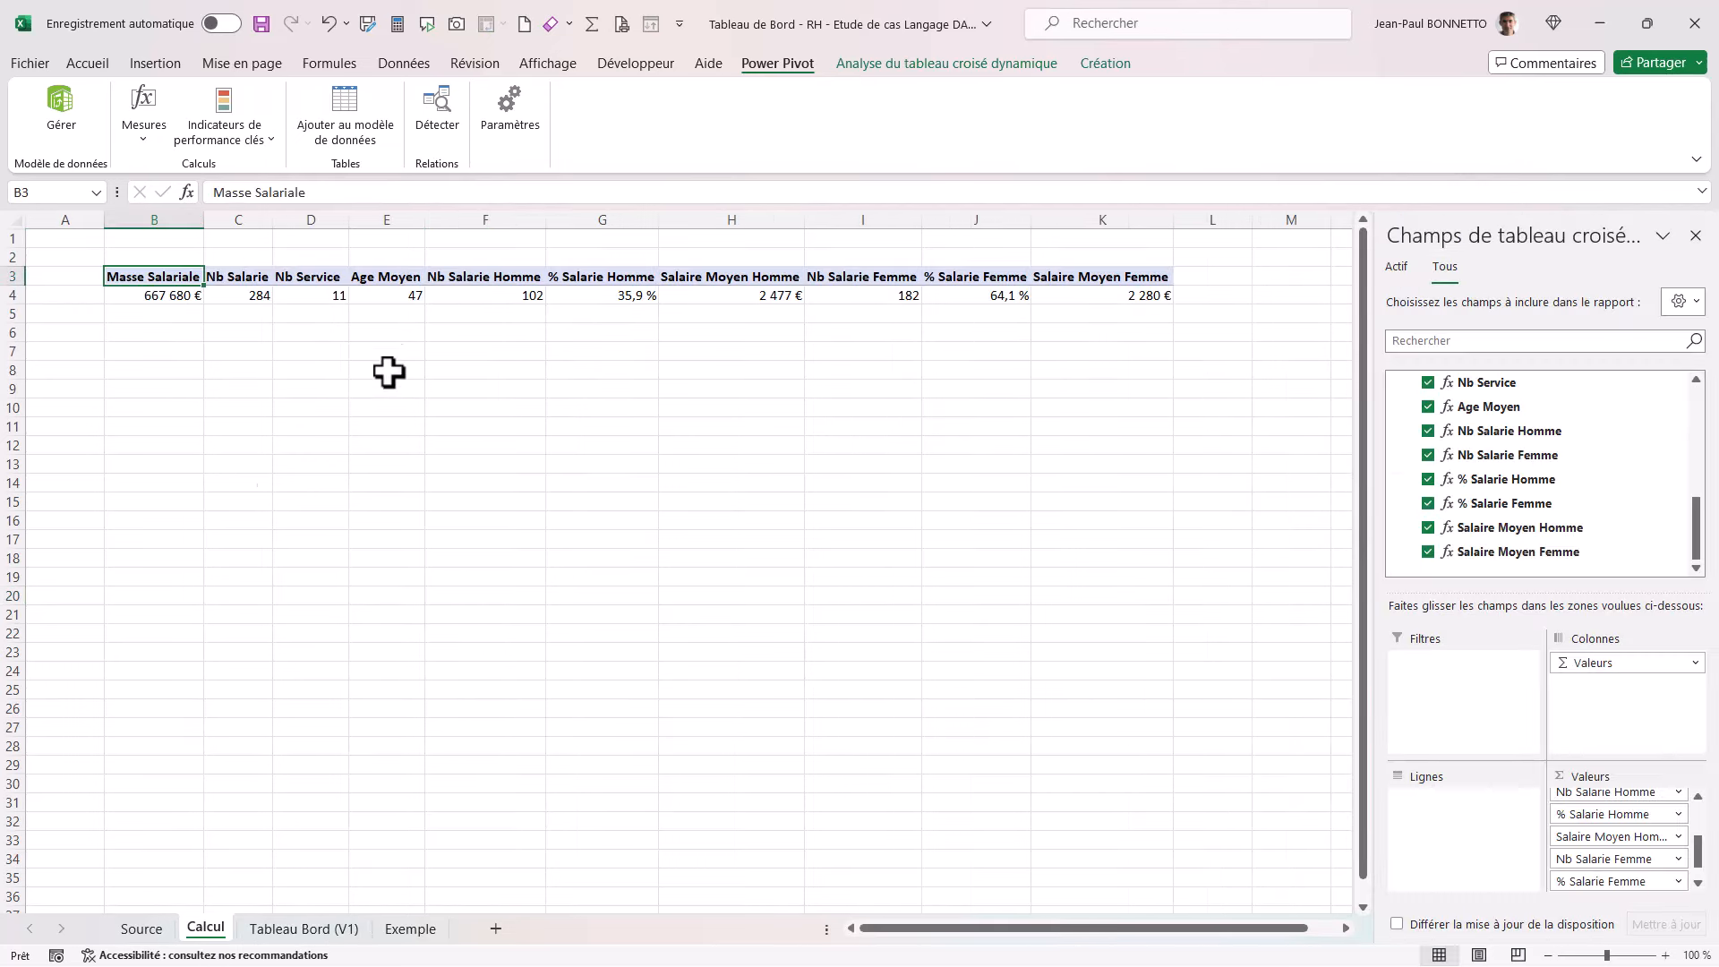
click(409, 930)
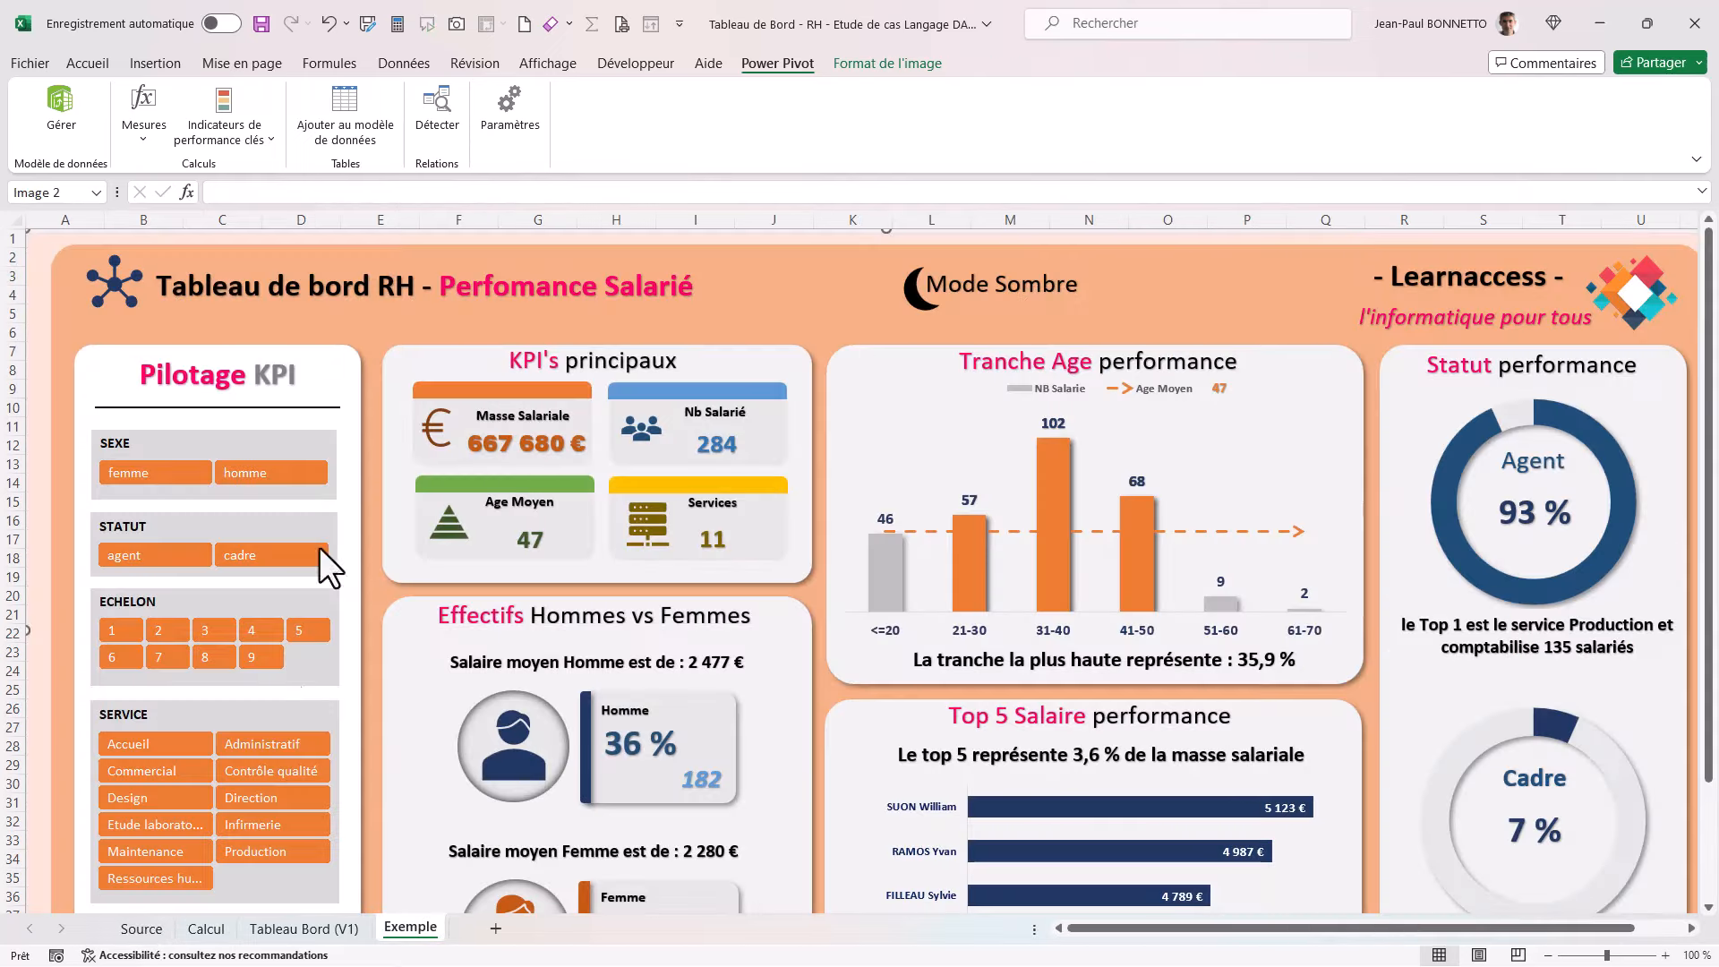
Step: Narrow columns A and W of the Tableau Bord (V1) sheet into thin margins
click(285, 928)
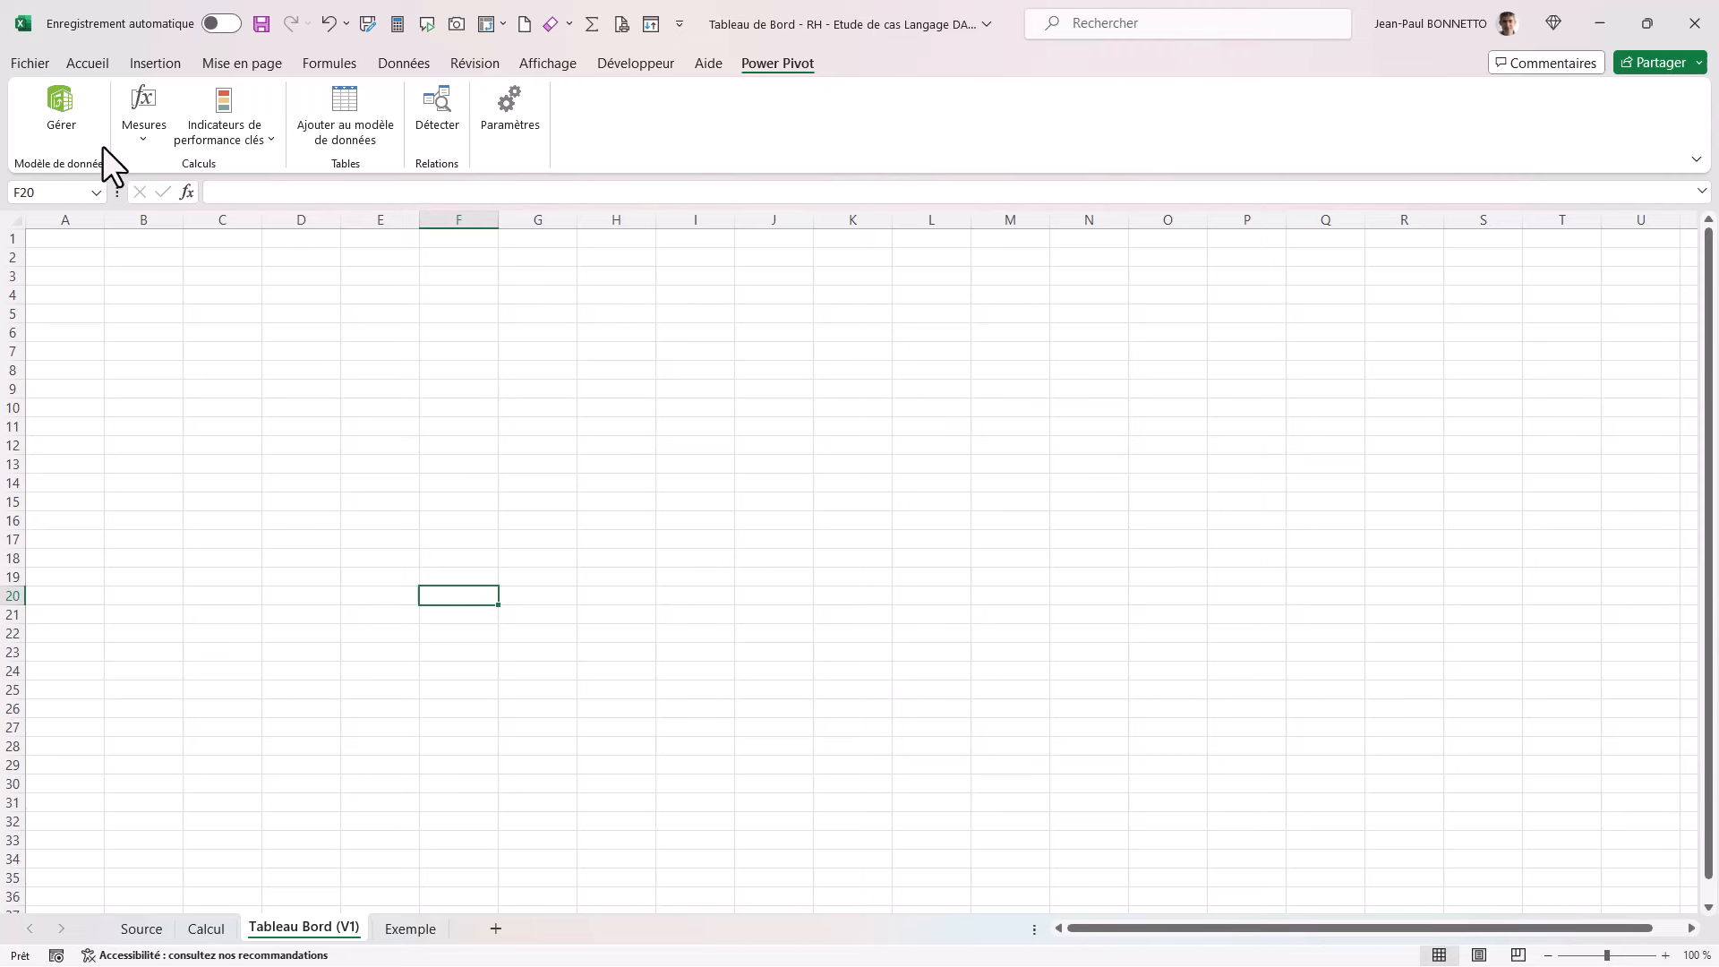
drag(105, 222, 42, 254)
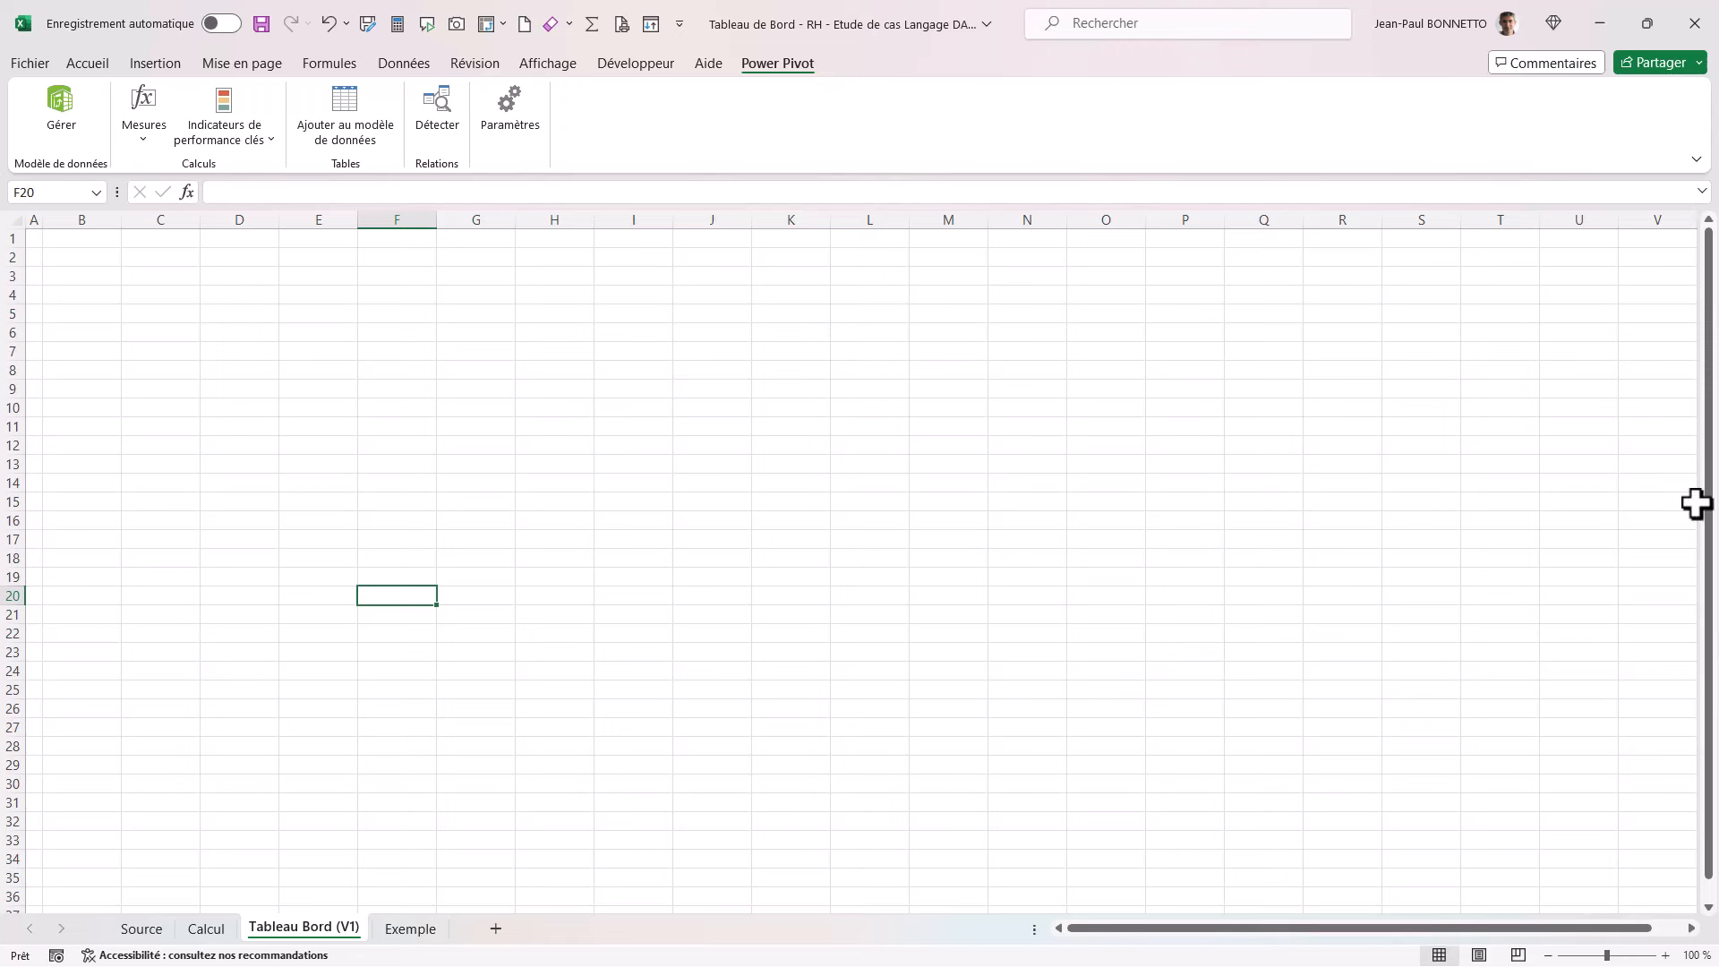
click(1692, 929)
click(1692, 929)
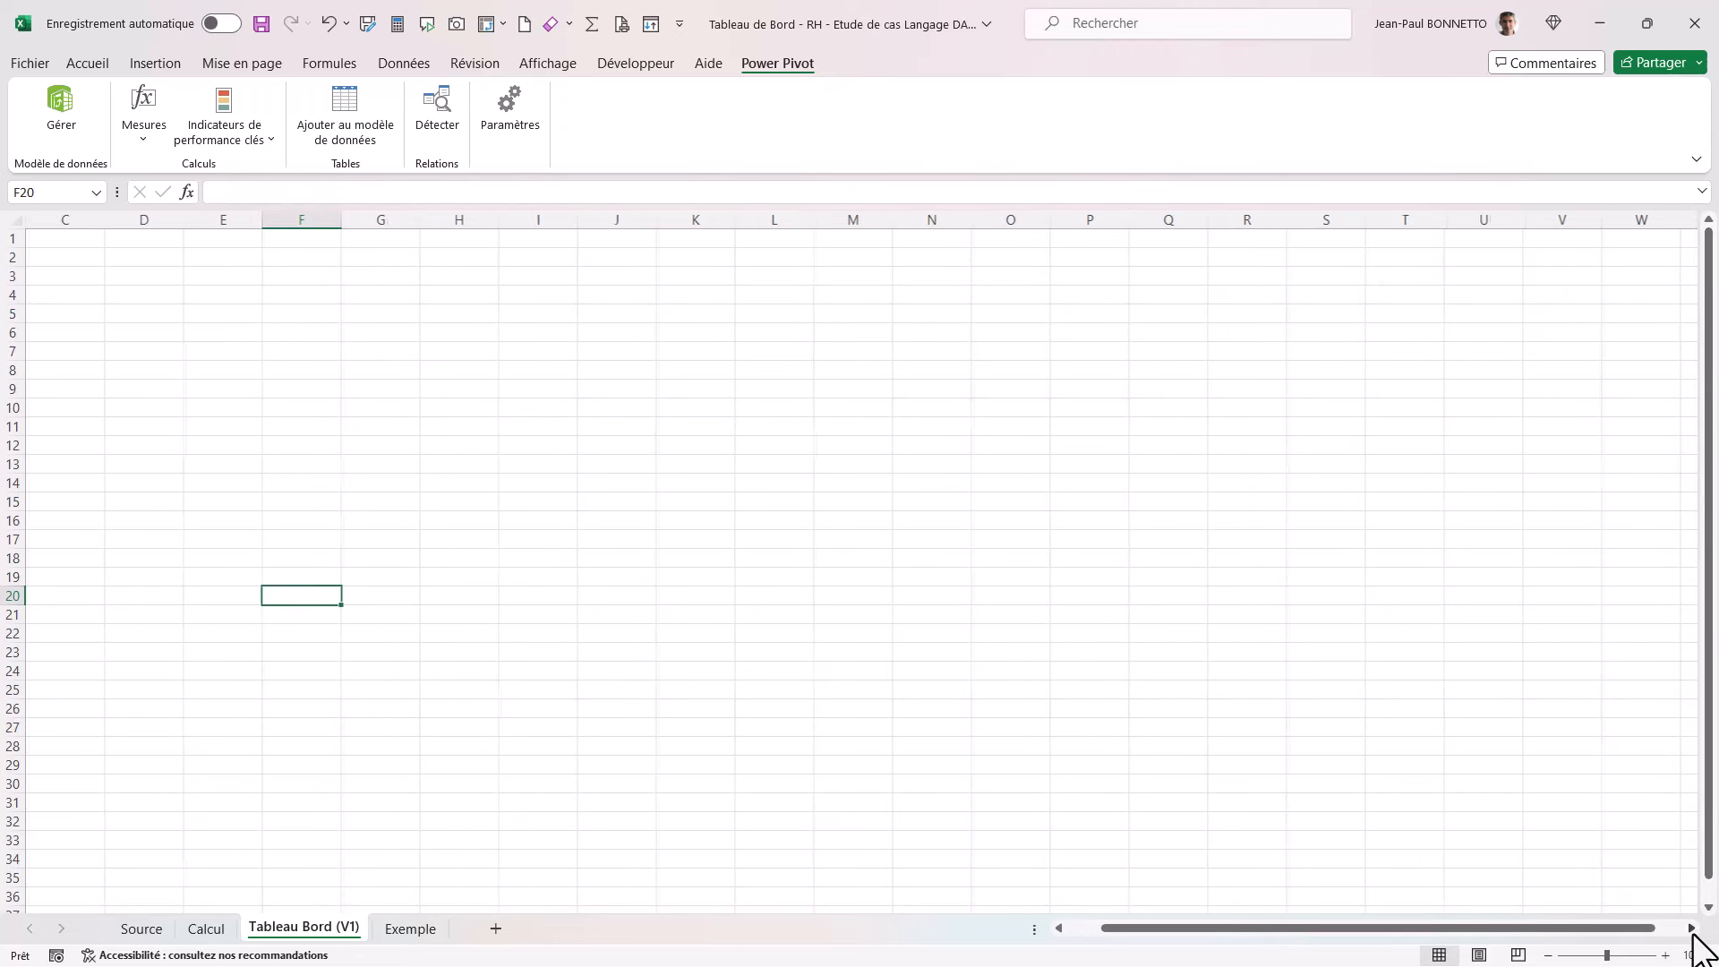
click(1692, 929)
drag(1601, 233, 1544, 269)
drag(1570, 929, 1479, 929)
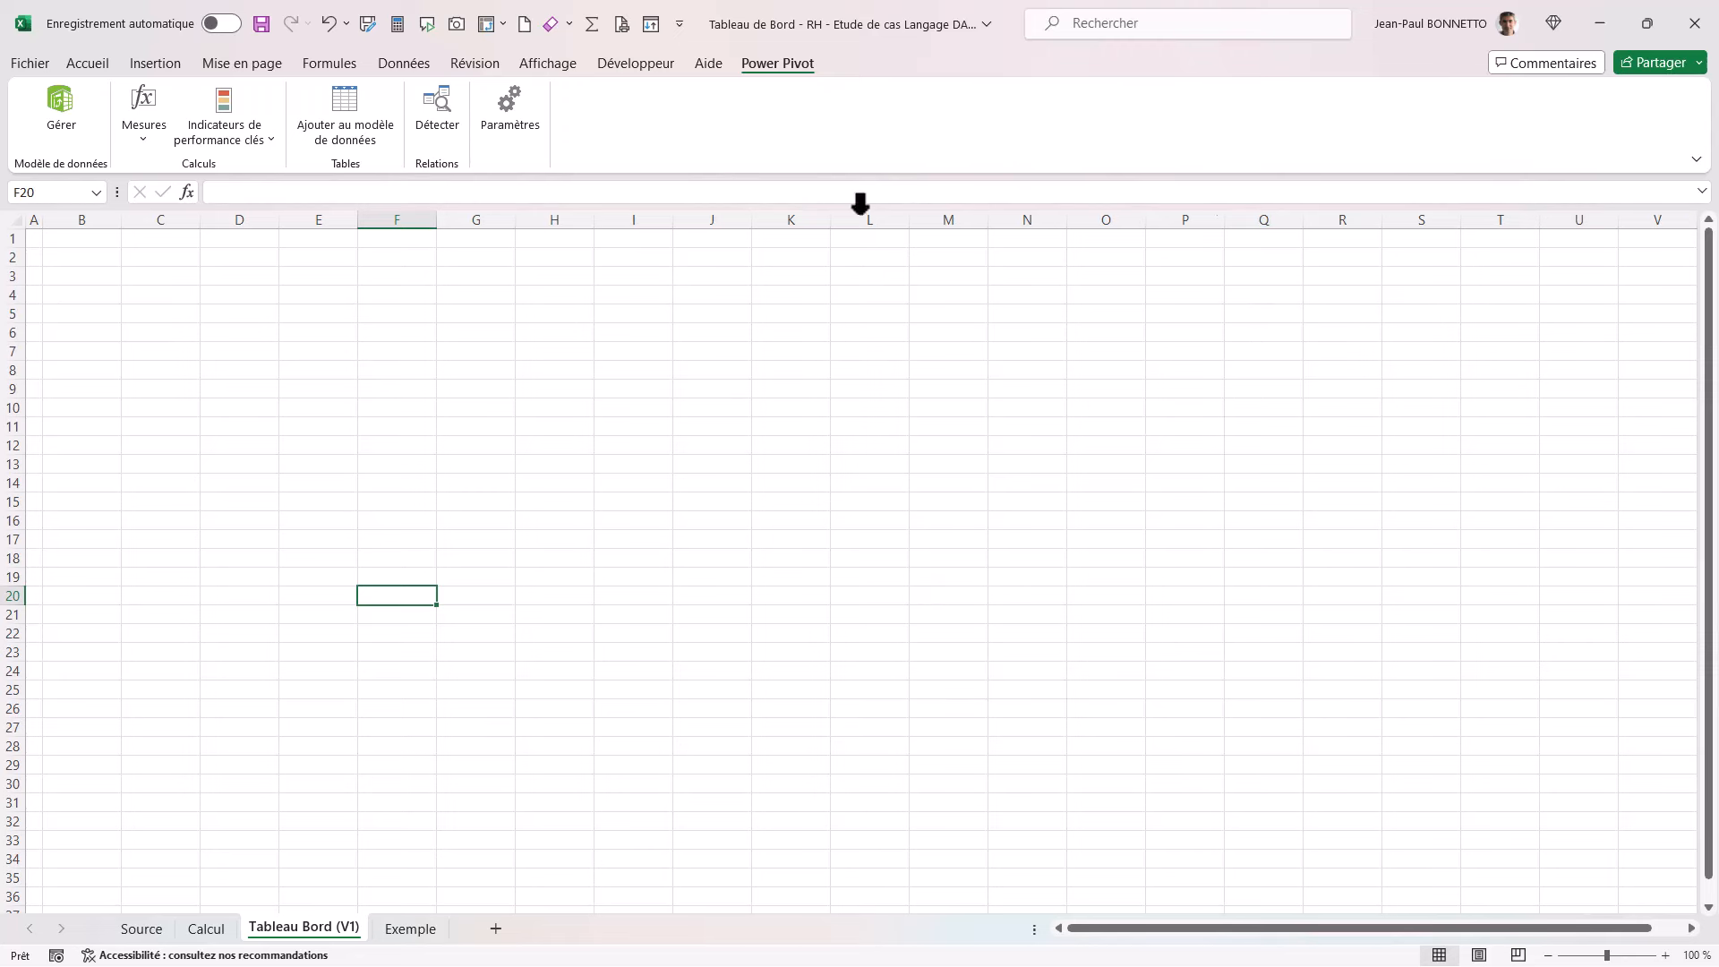
Step: Temporarily hide the row and column headings to check cells A1 and W1 in the narrow margin columns, and restore the headings
click(550, 59)
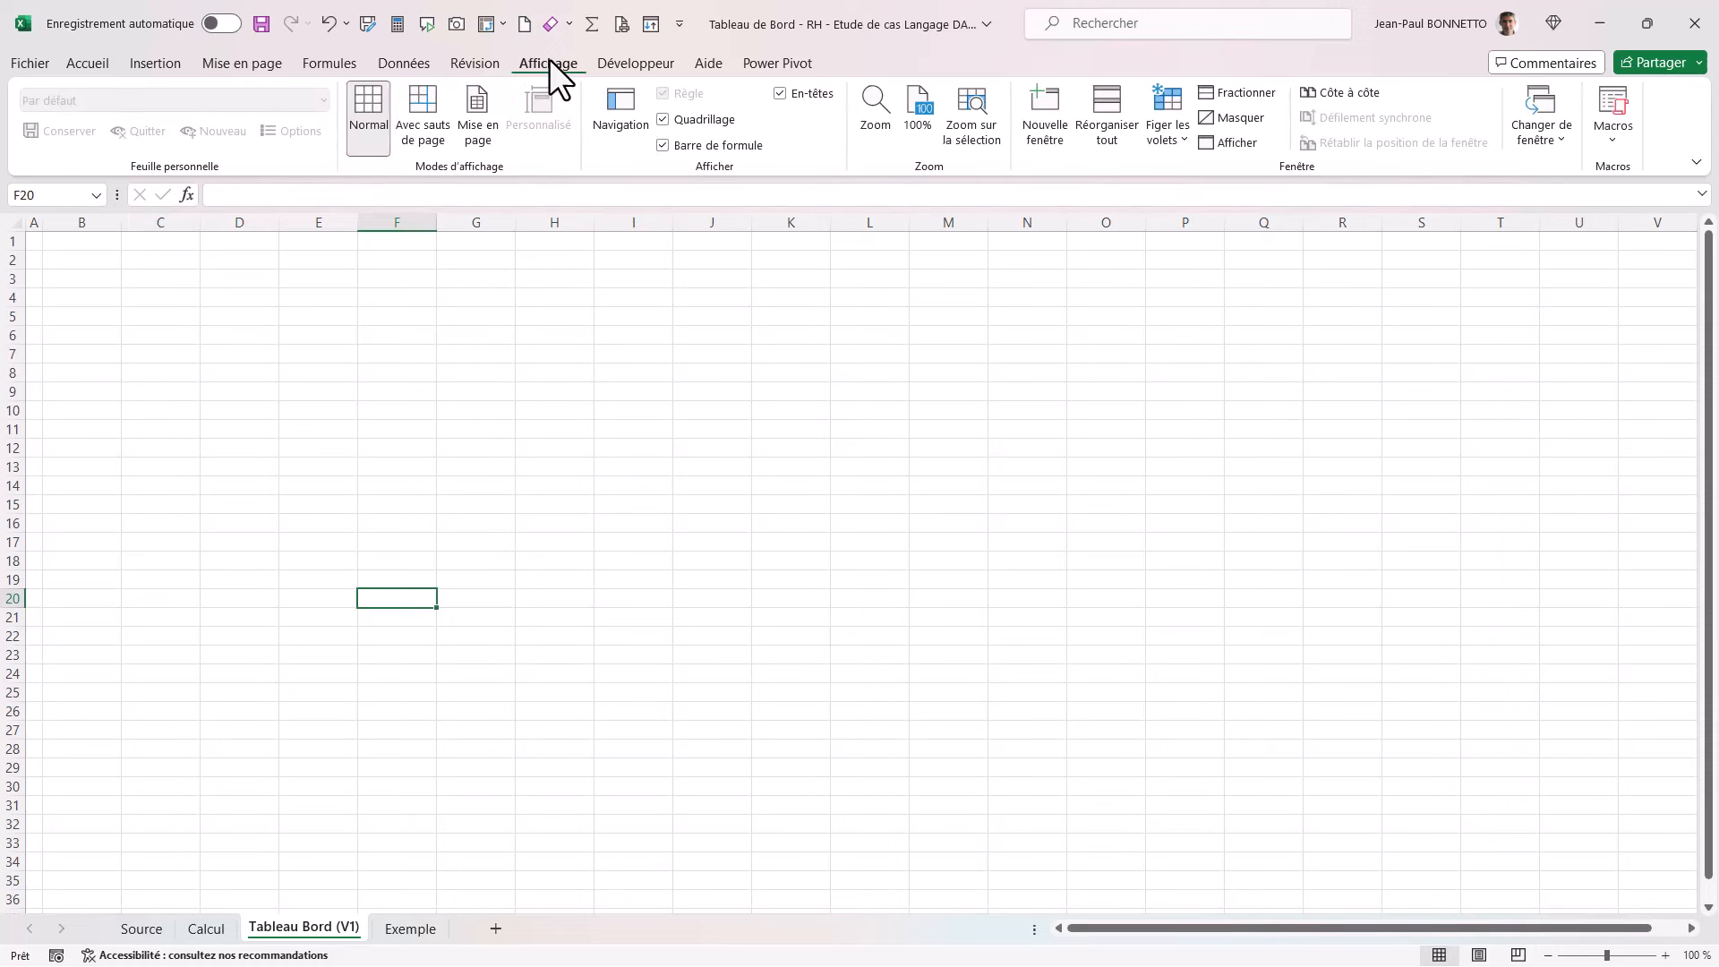
click(780, 93)
click(524, 485)
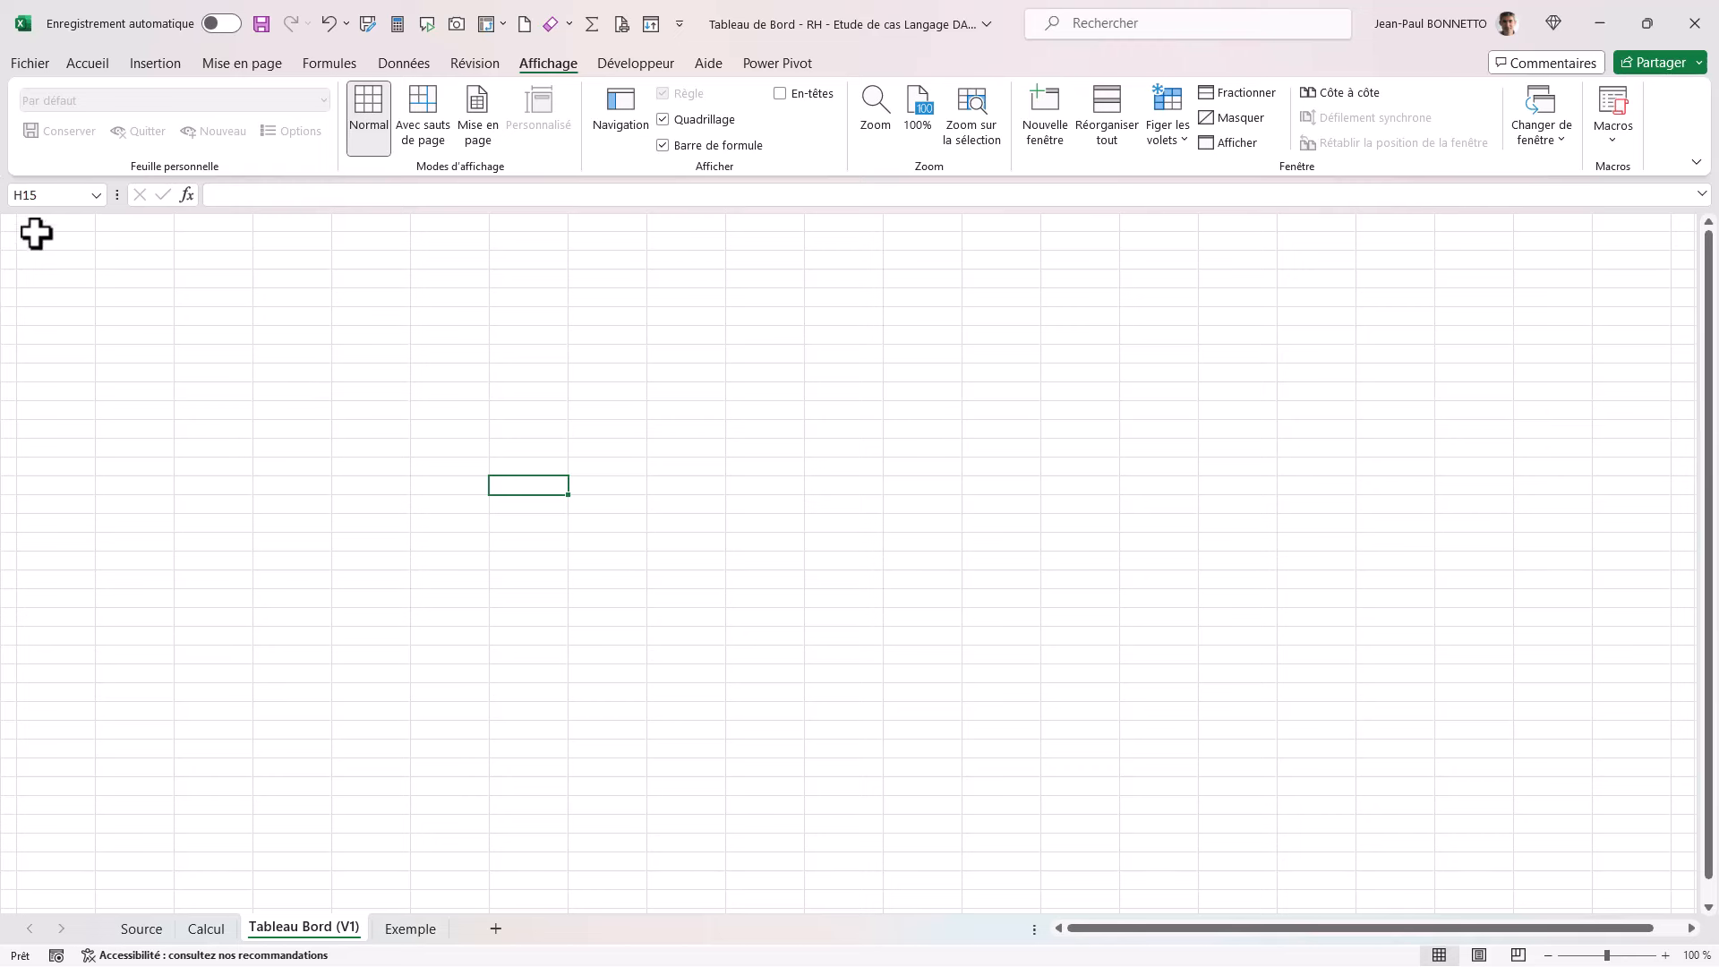
click(11, 219)
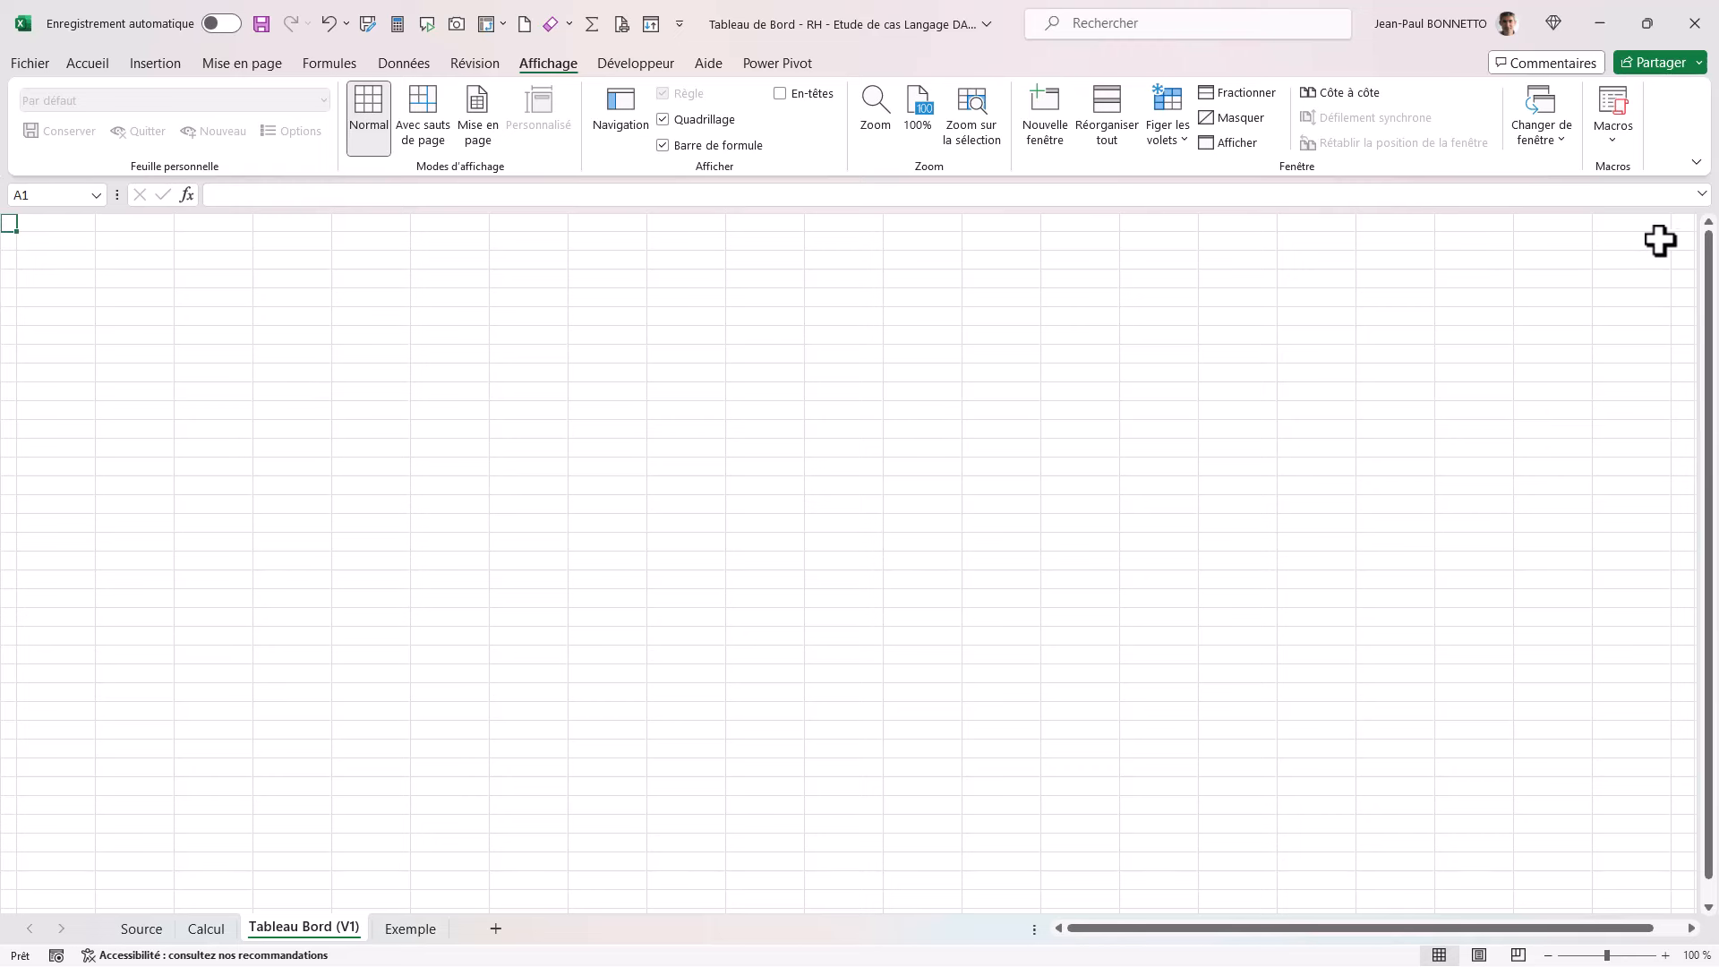
click(1682, 223)
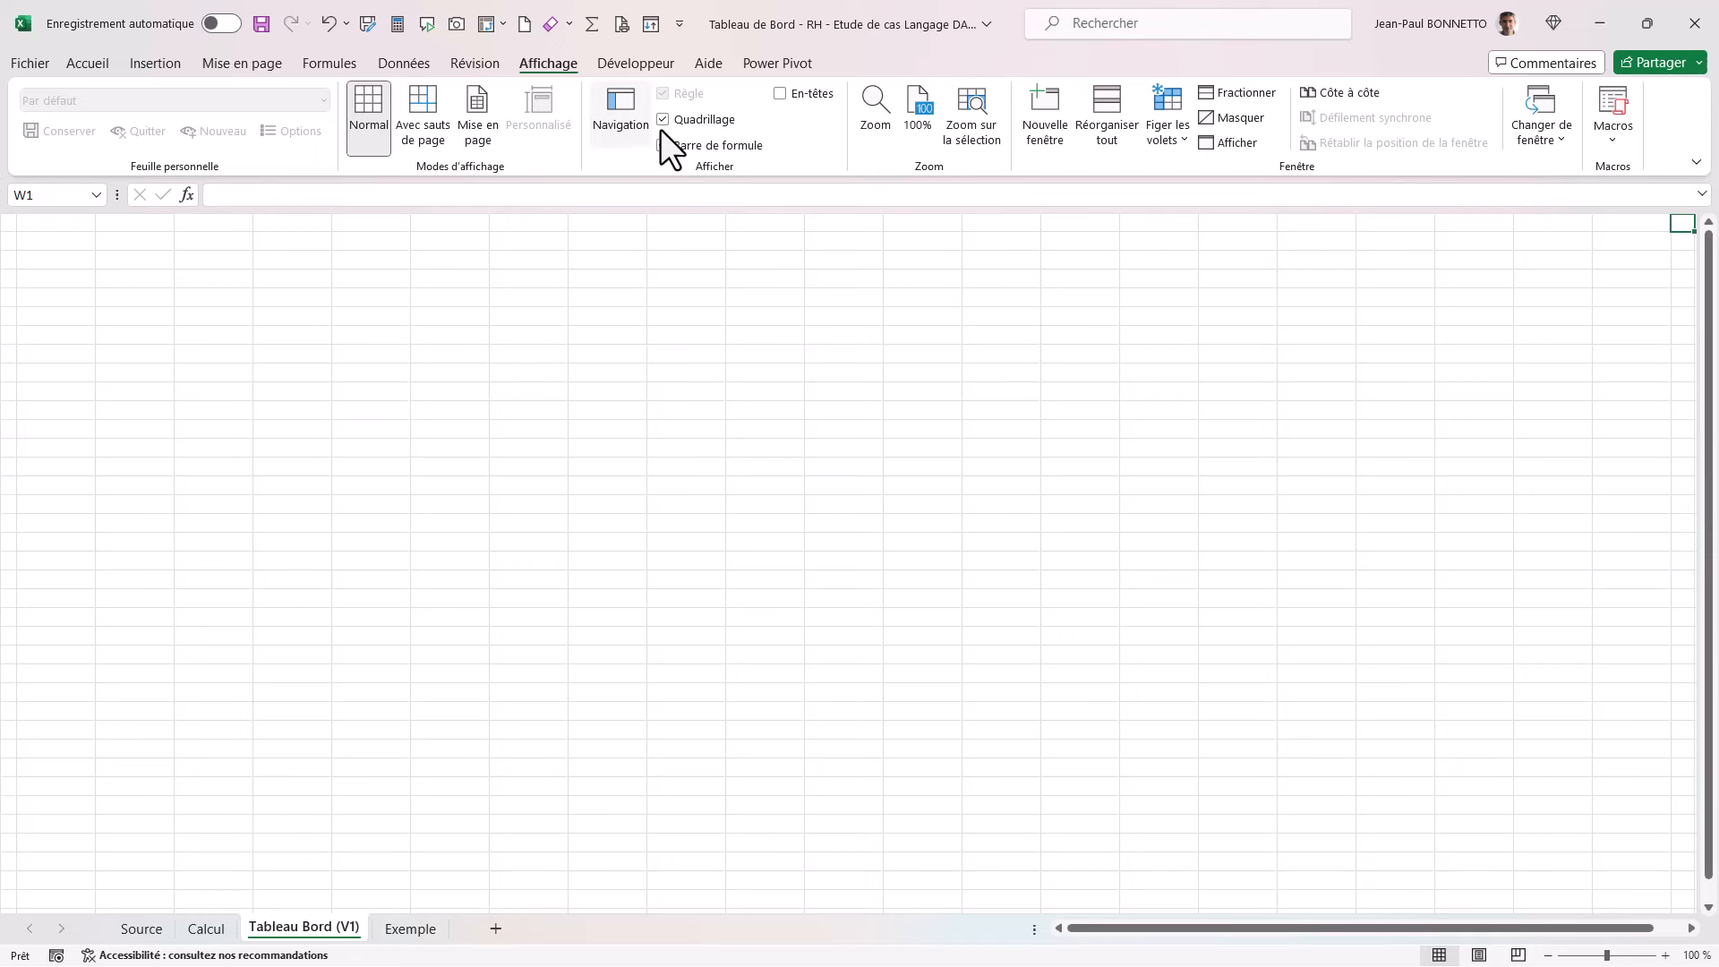
click(779, 94)
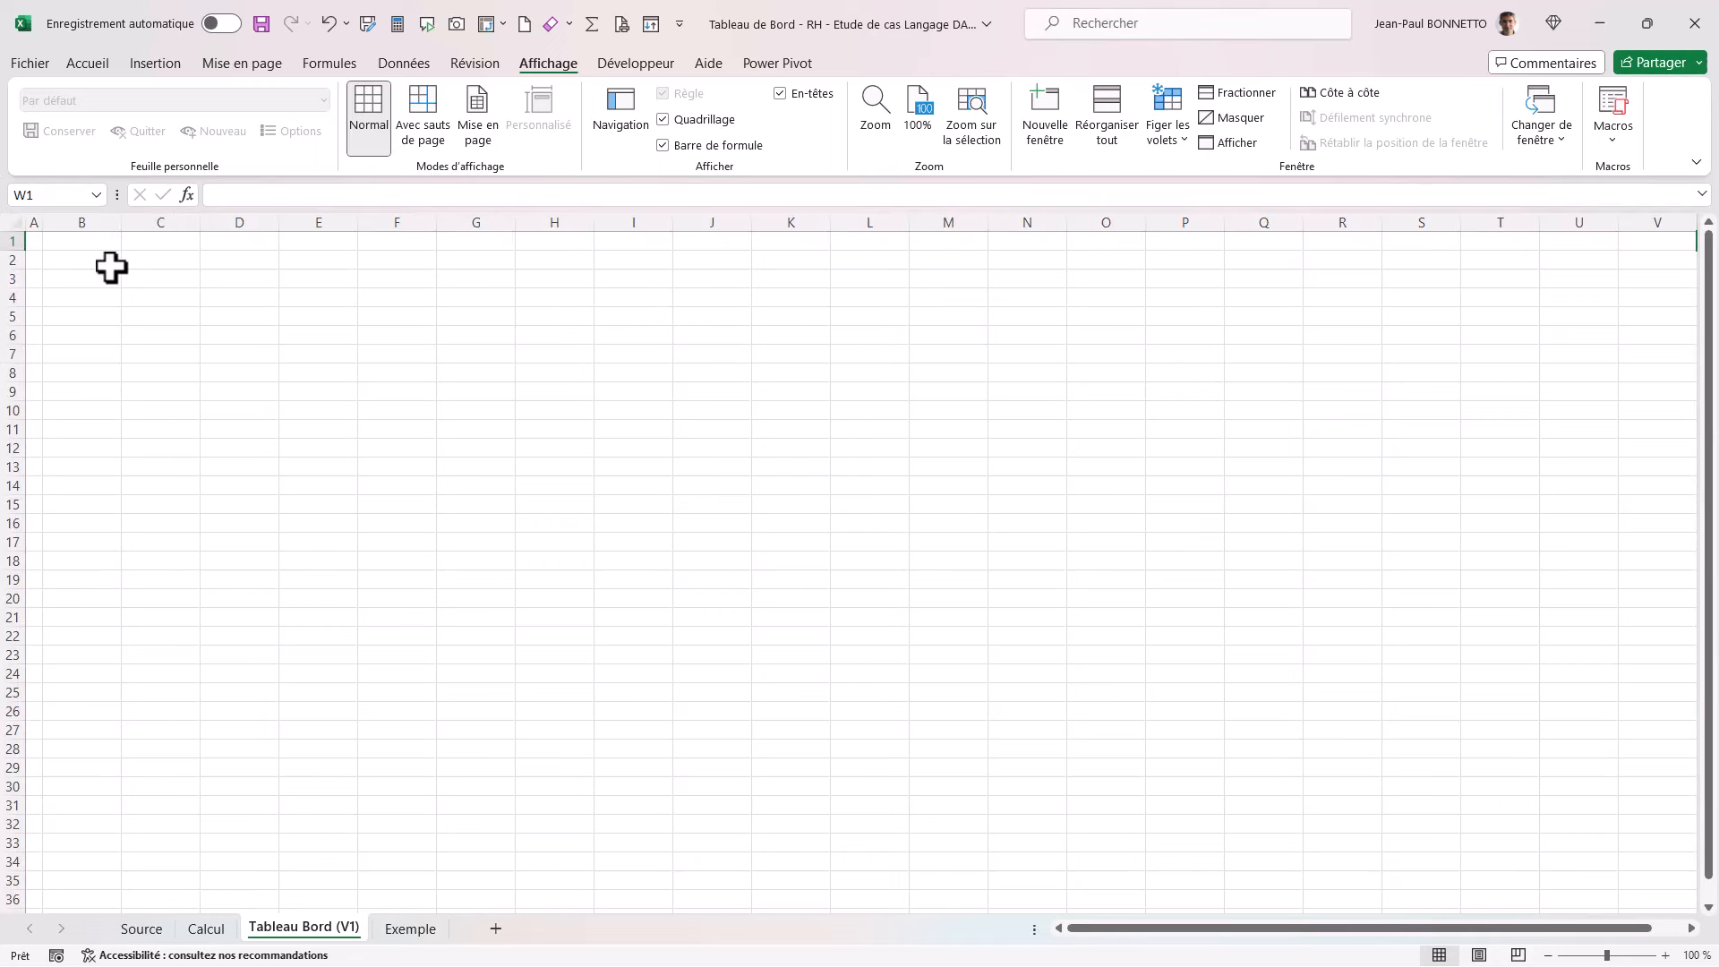
Step: Widen the narrow margin column A slightly on the Tableau Bord (V1) sheet
drag(43, 222, 45, 222)
click(234, 279)
click(451, 395)
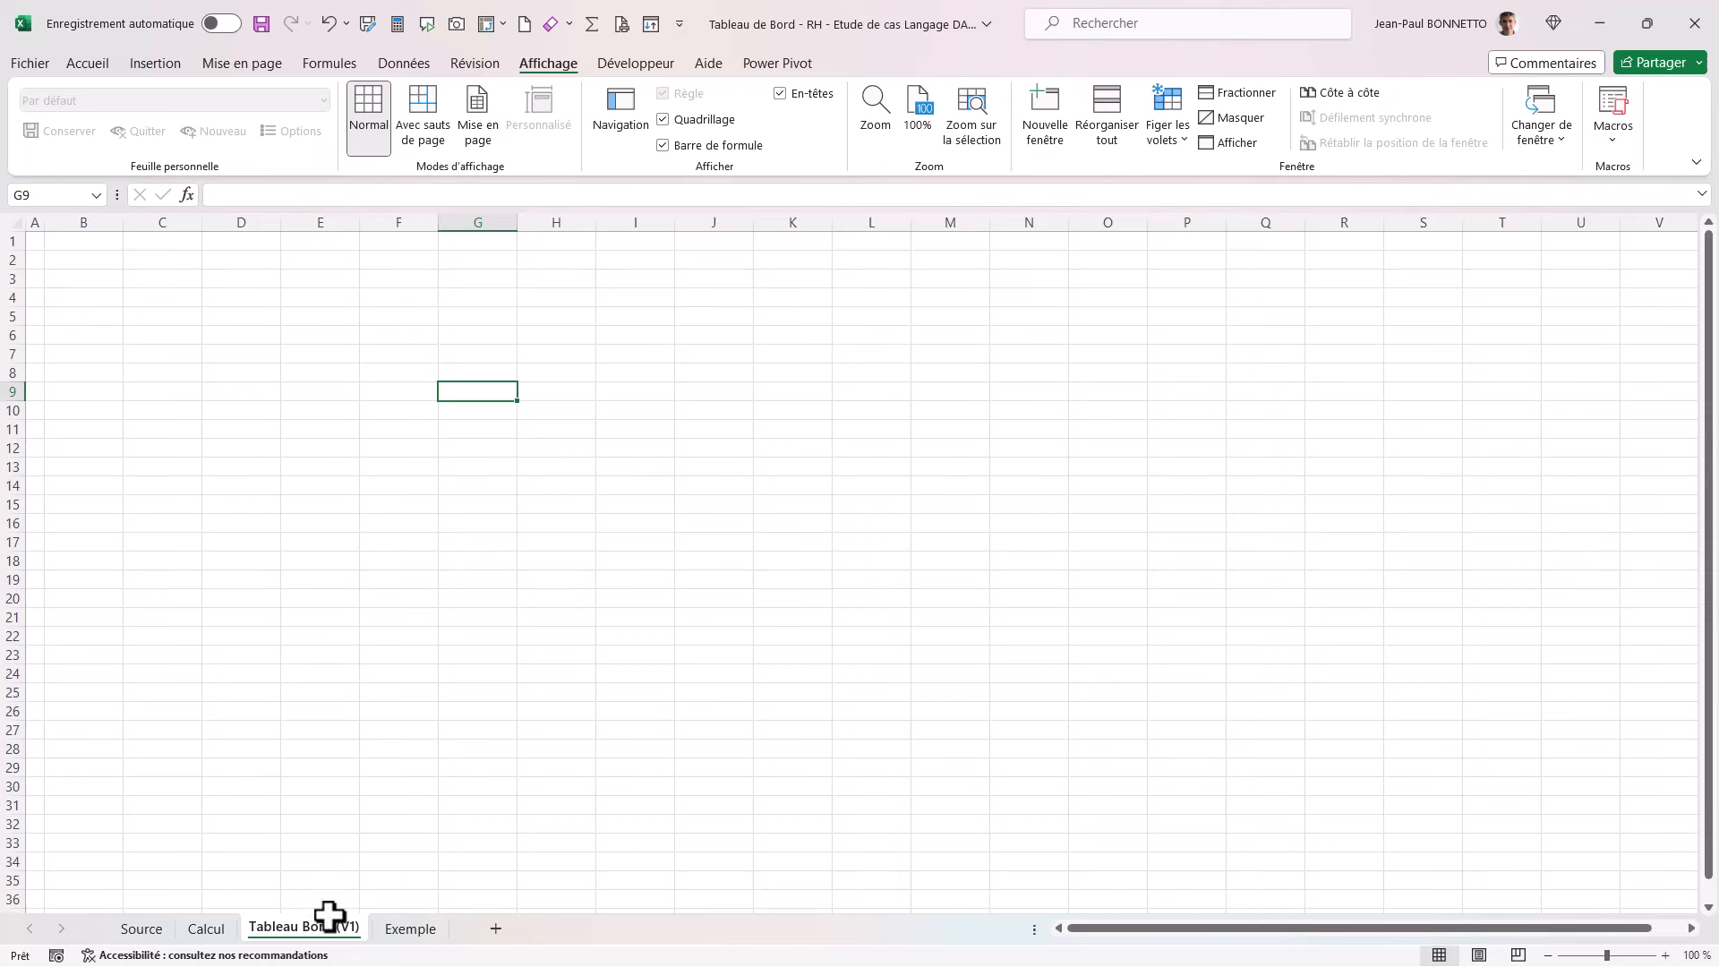
Step: Check the slicers on the Exemple sheet, and insert a SEXE slicer for the pivot table on the Calcul sheet
click(428, 934)
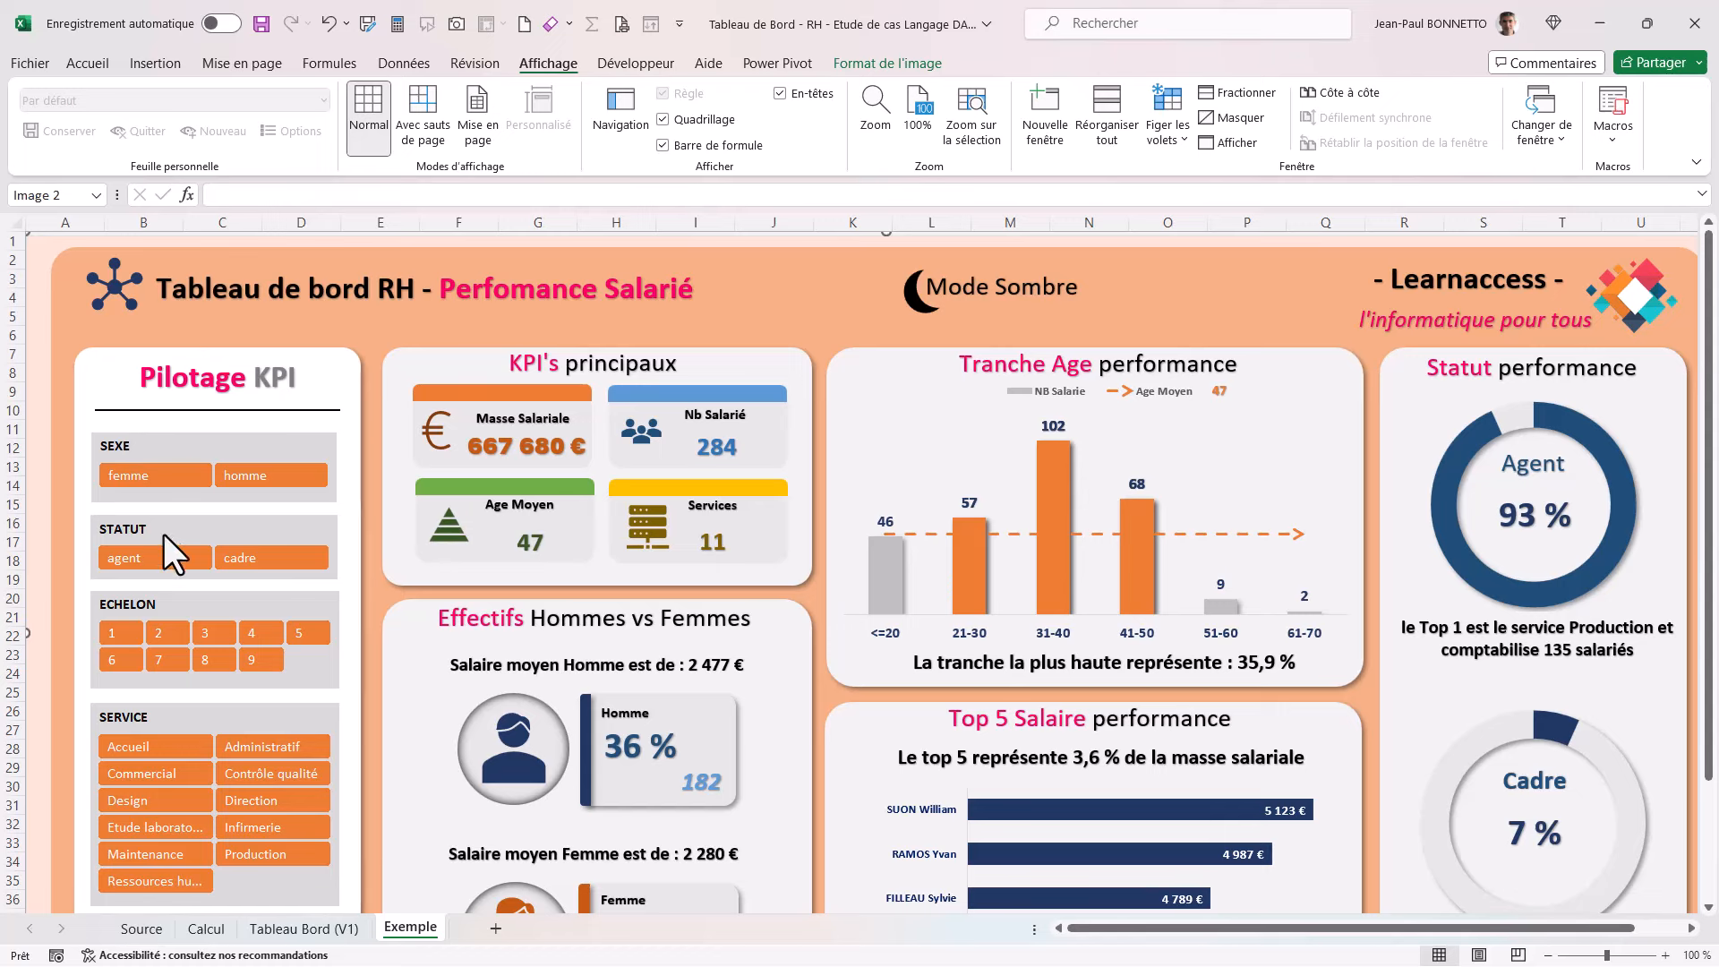
click(205, 928)
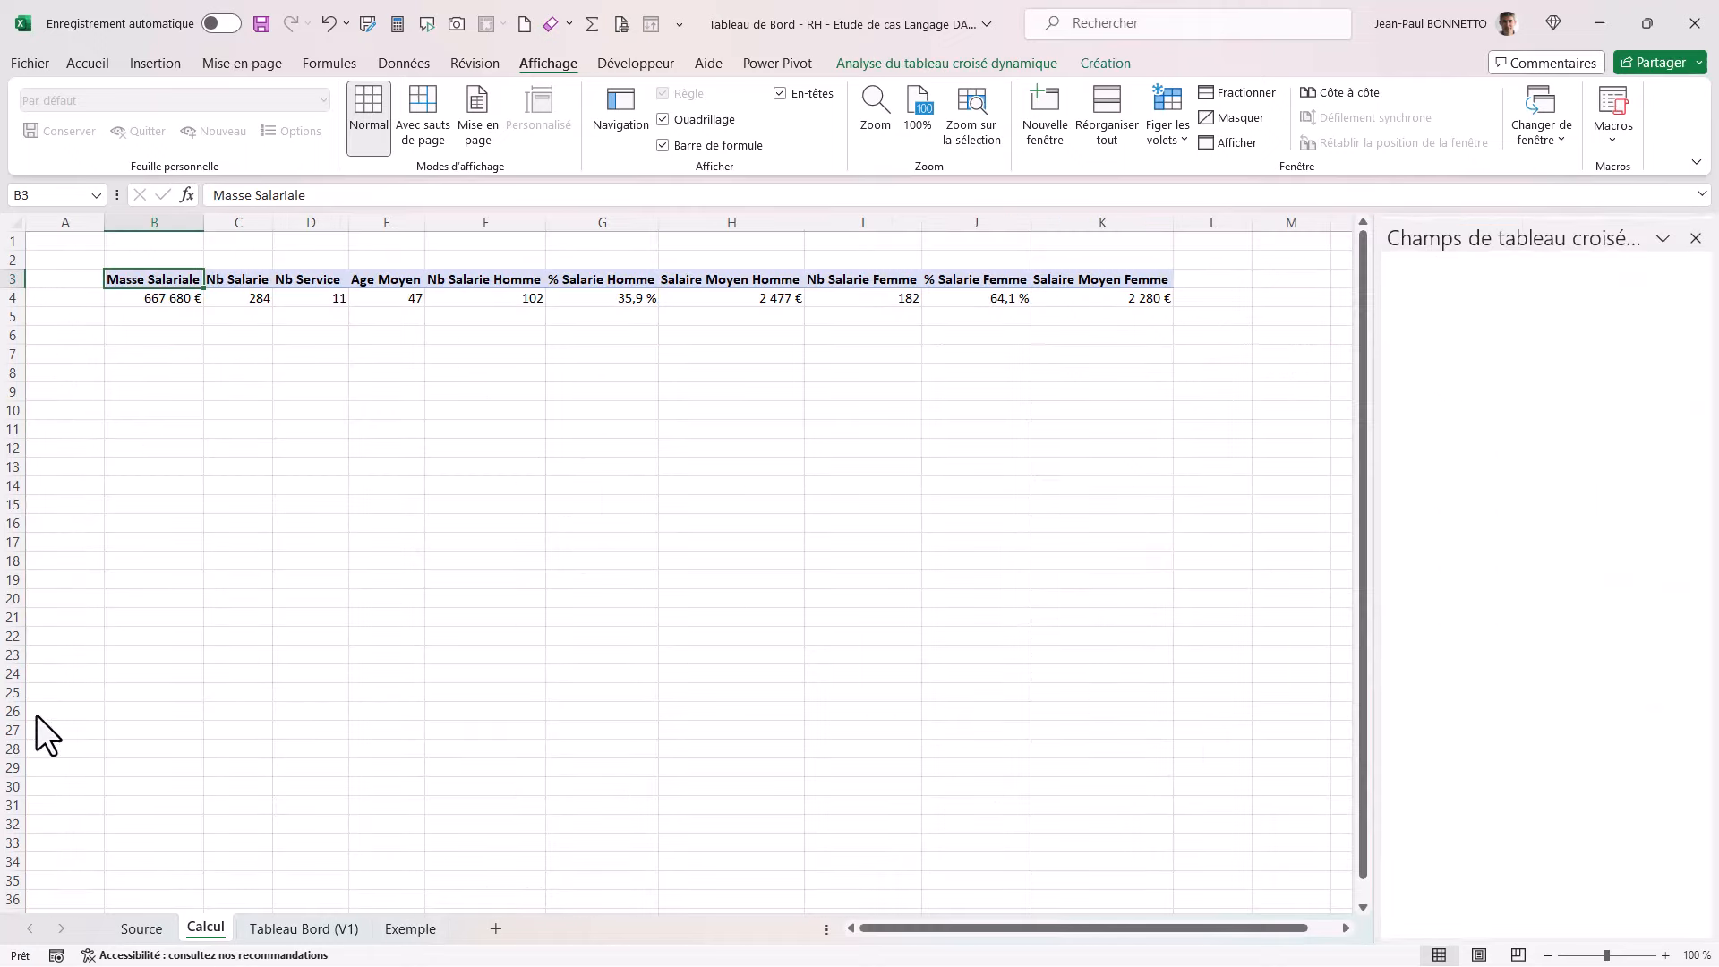
click(313, 296)
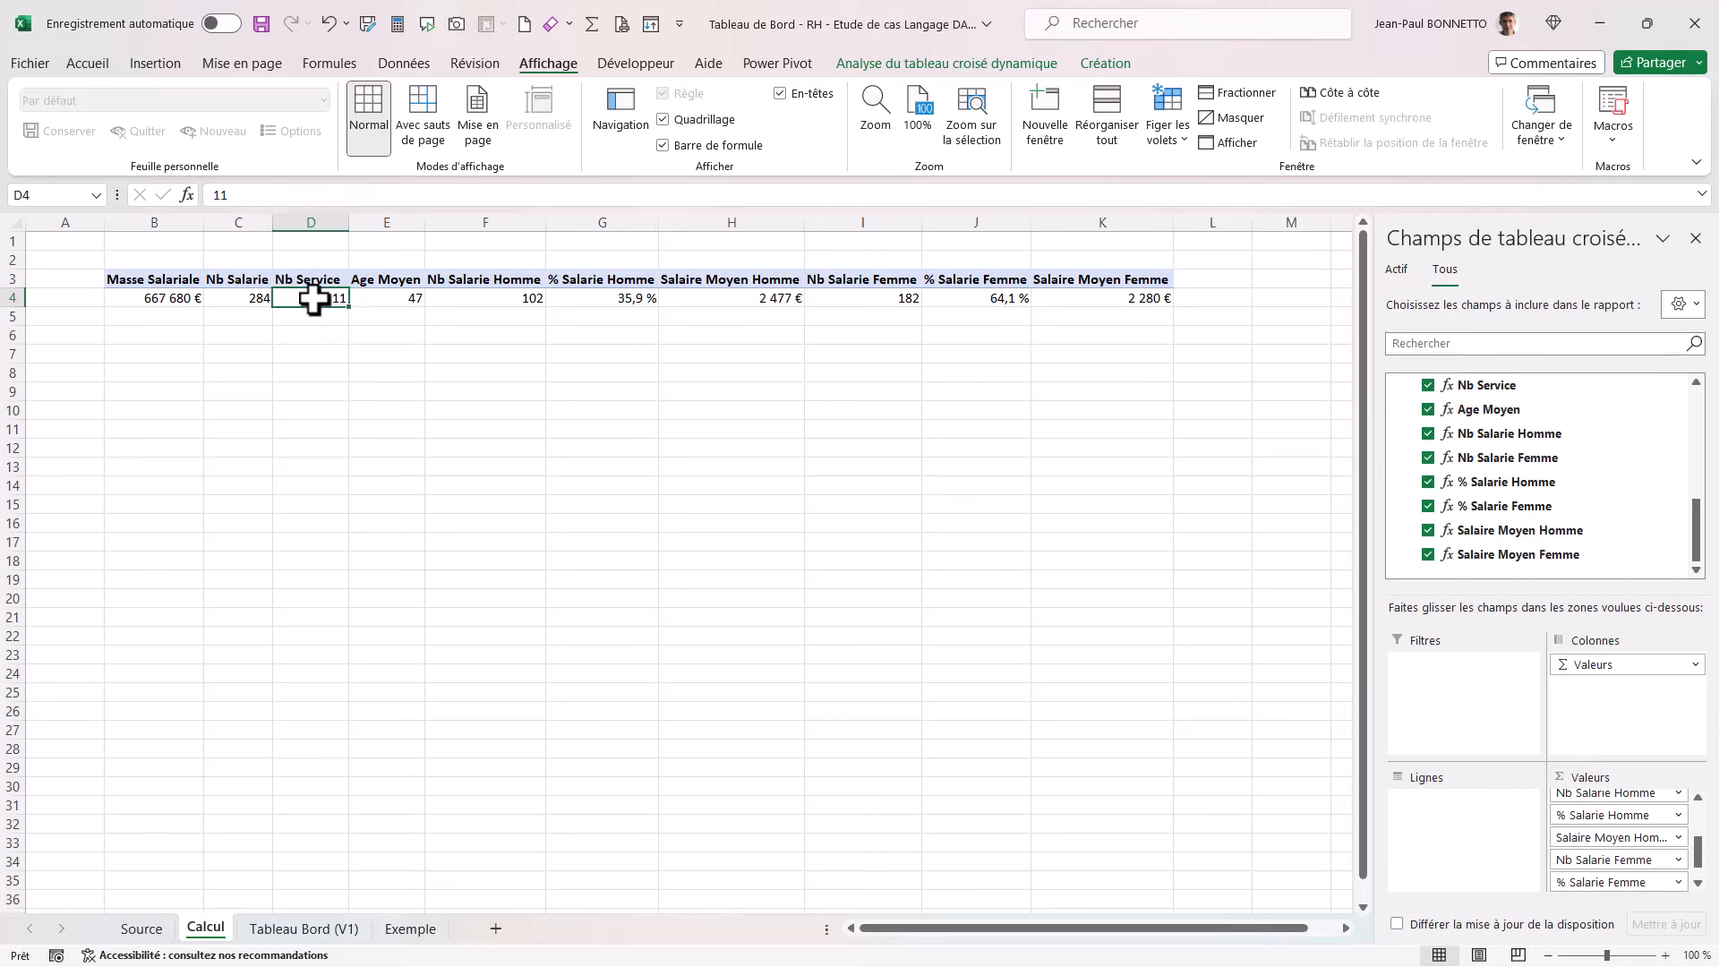
right_click(312, 298)
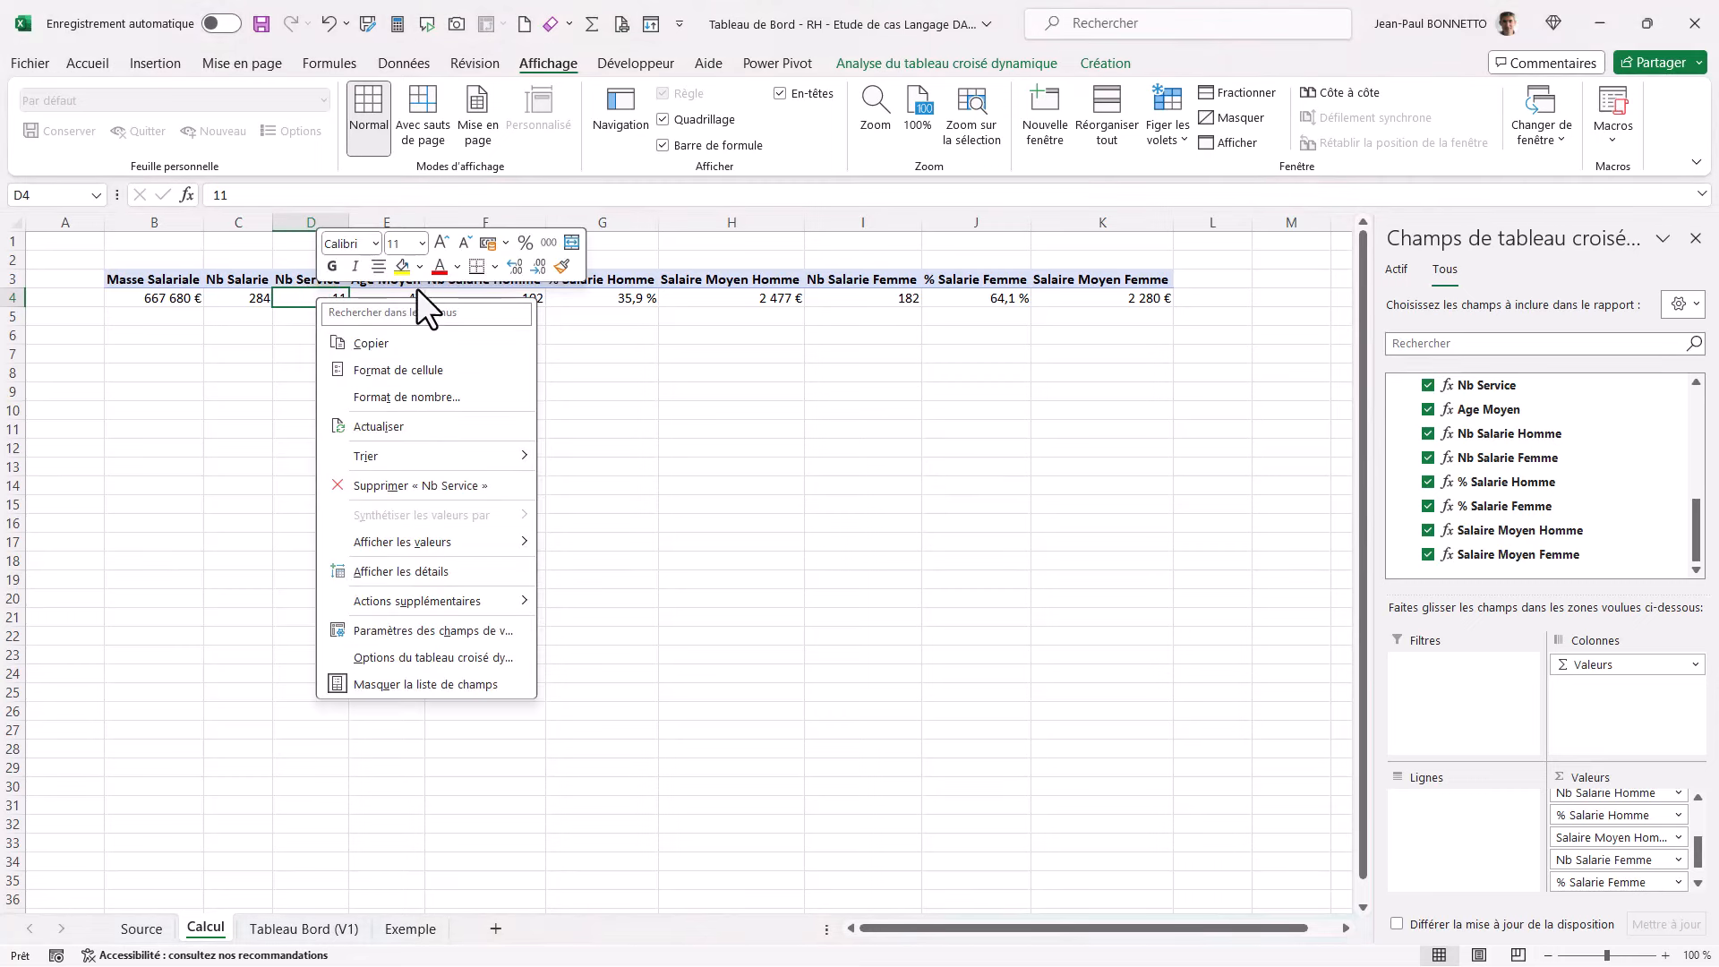
click(267, 281)
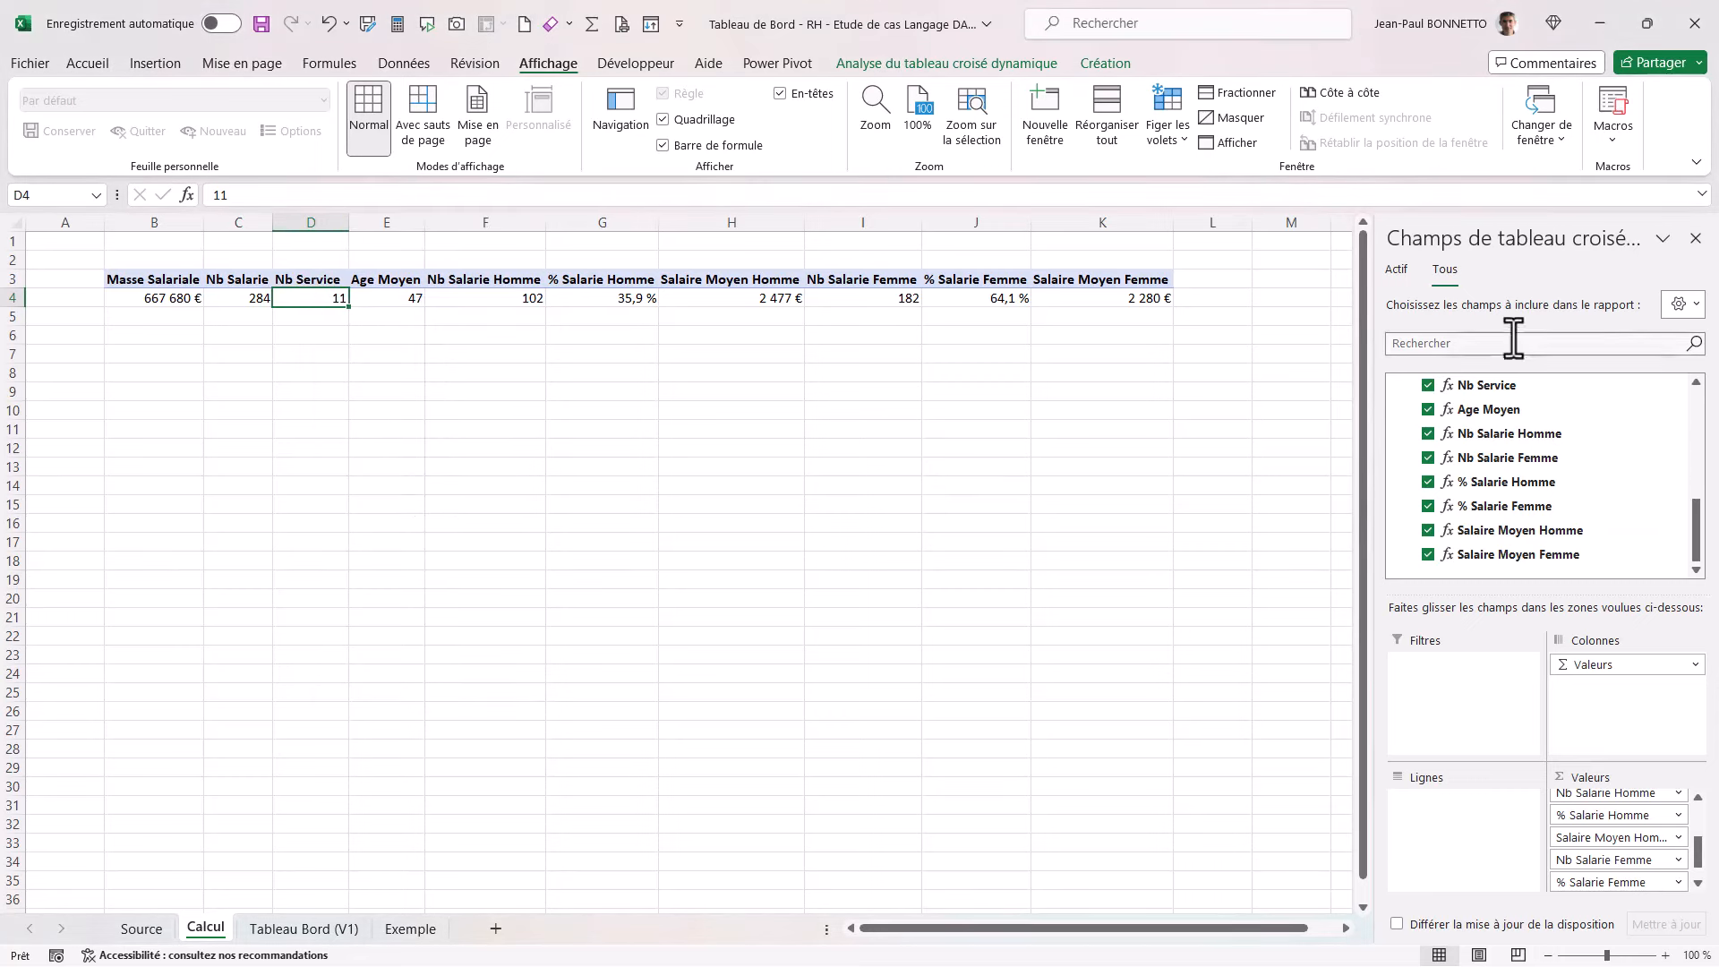
drag(1697, 537, 1693, 394)
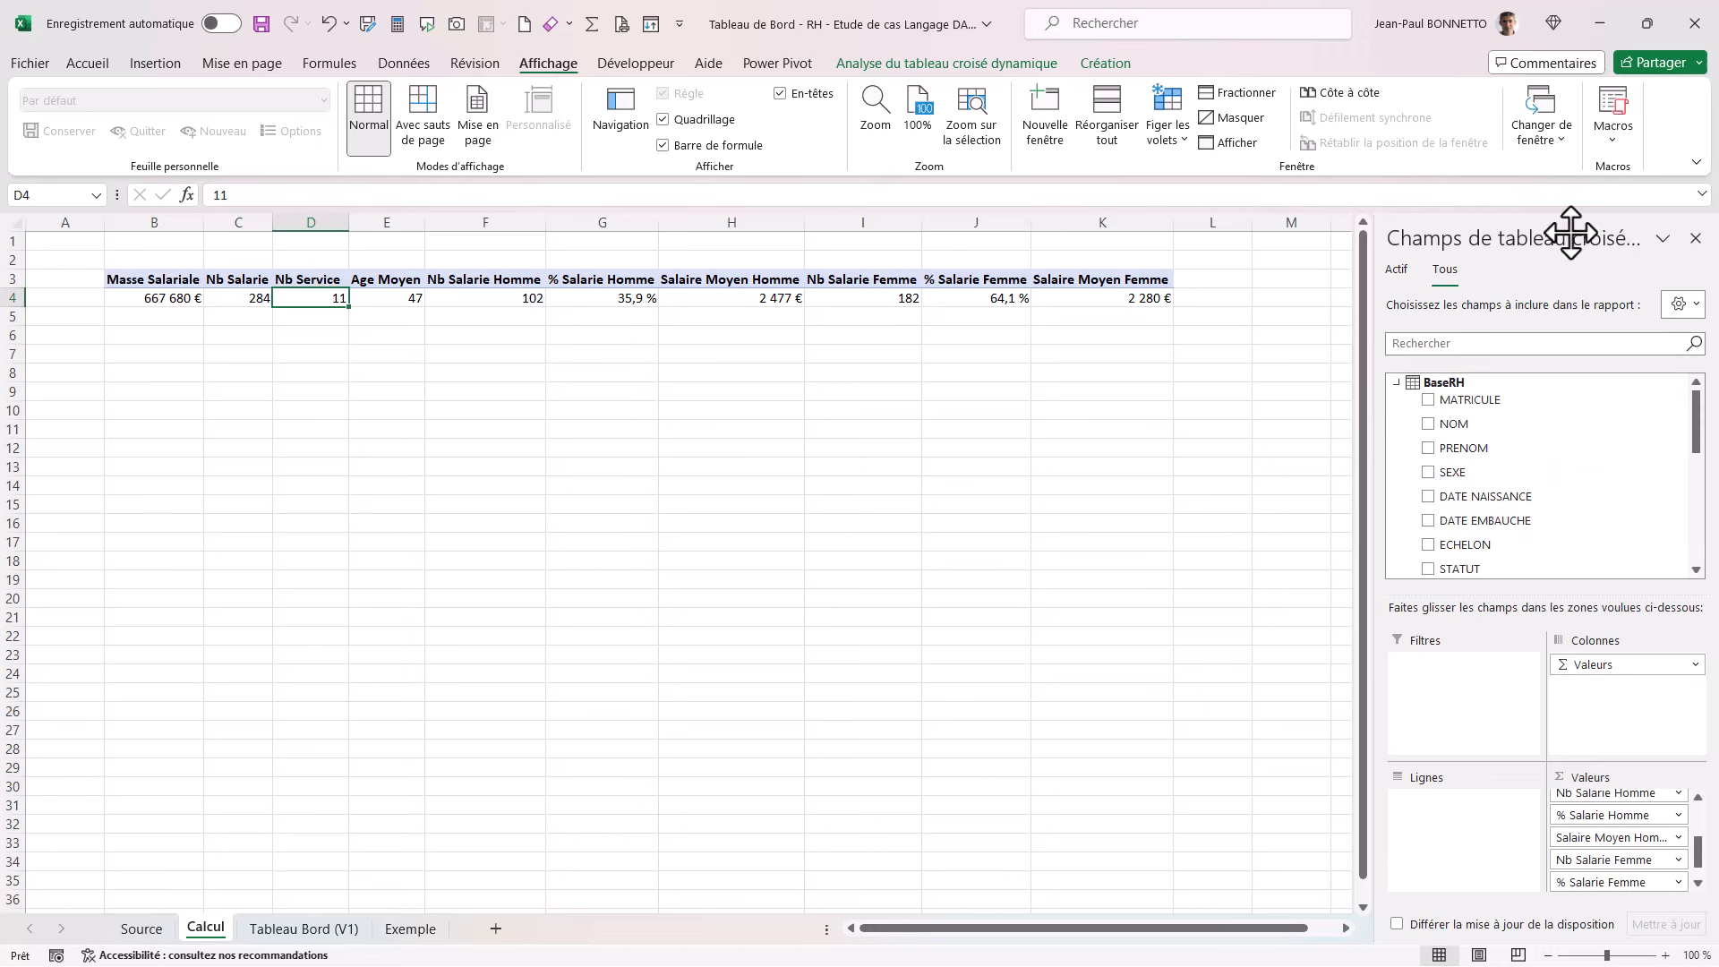
right_click(1467, 475)
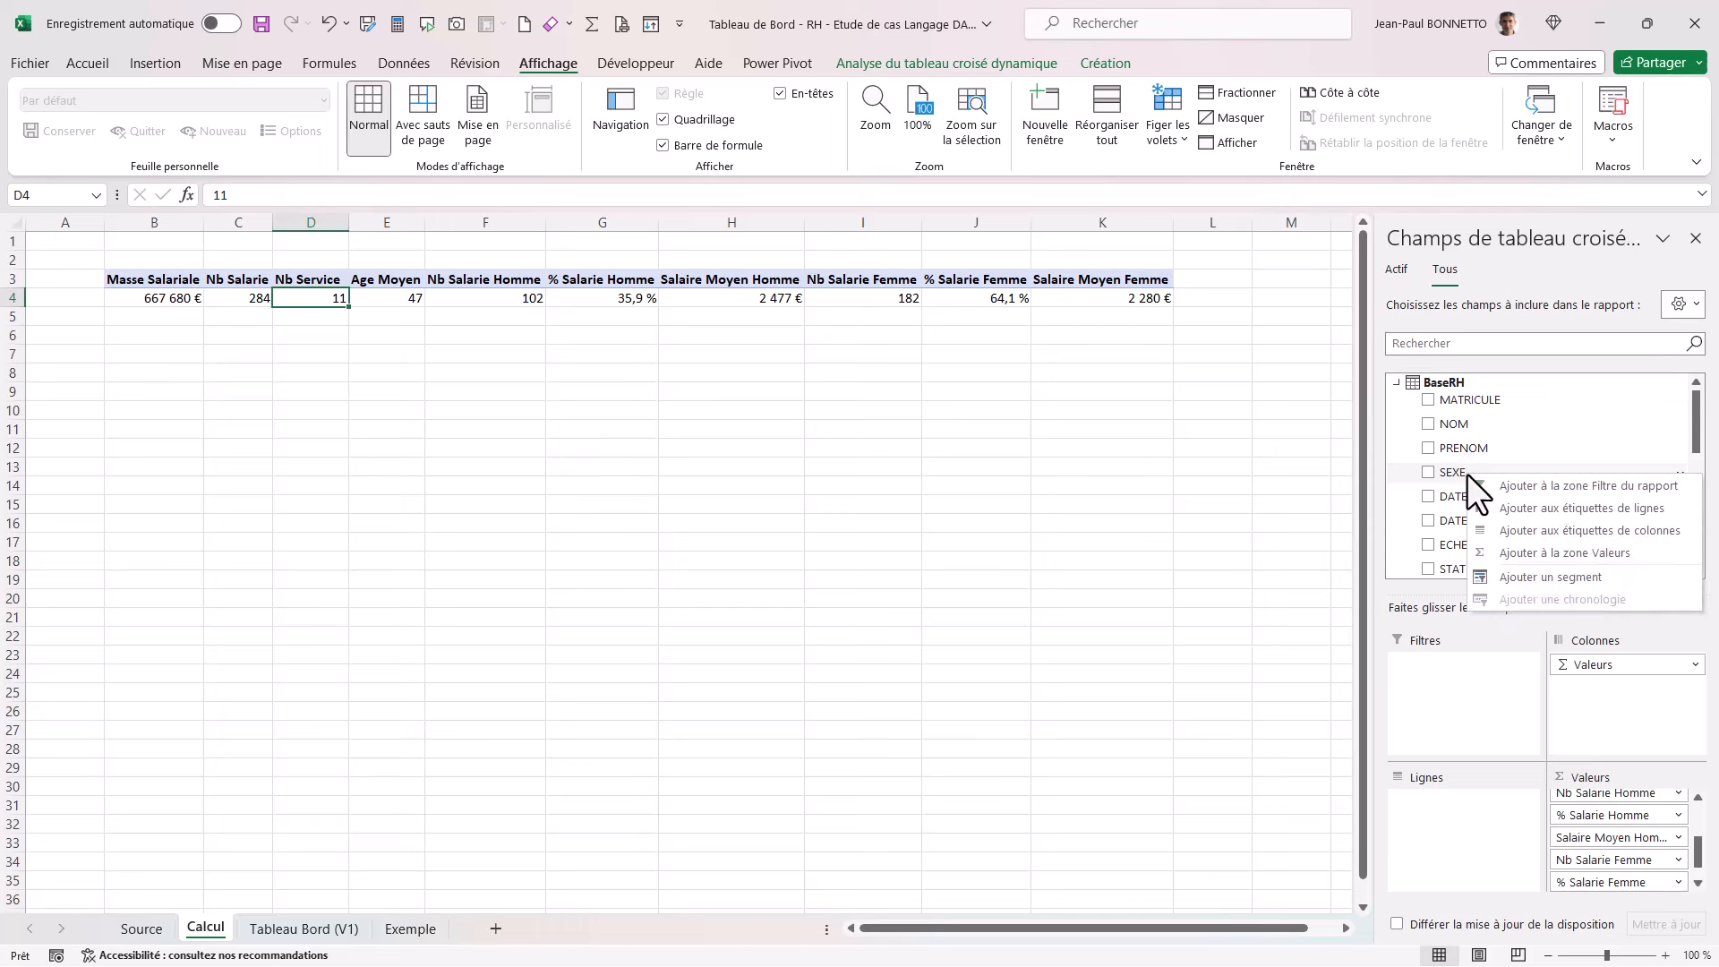
click(1537, 579)
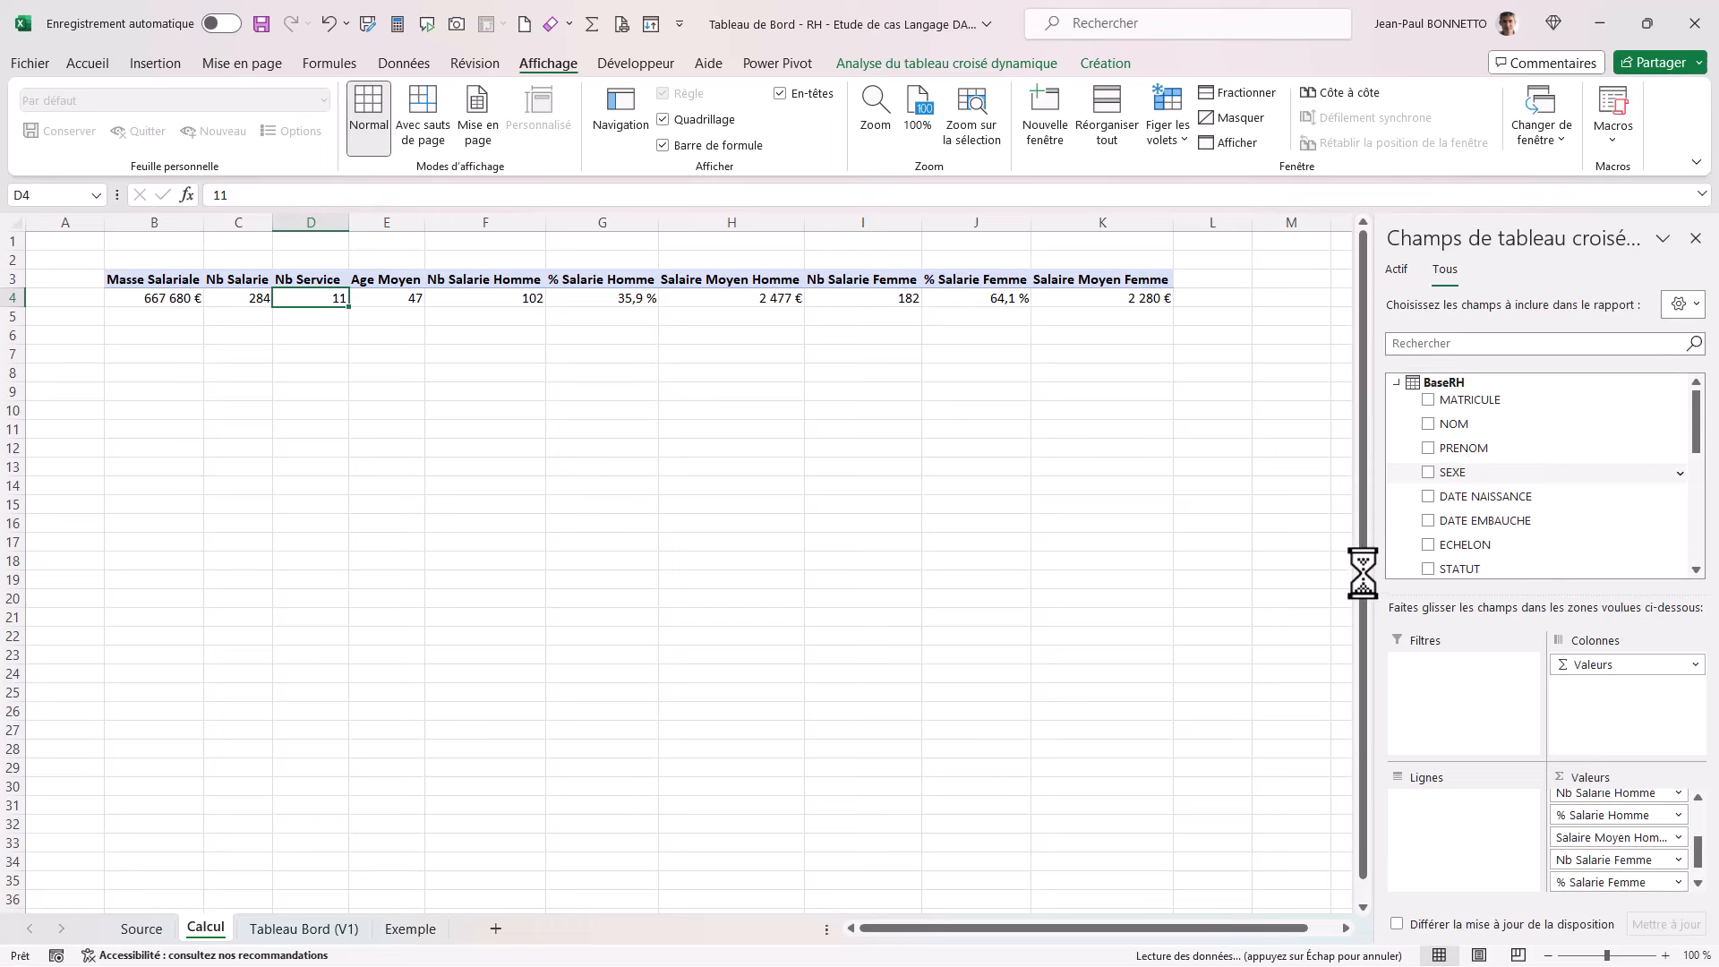
Step: Insert slicers for the ECHELON, STATUT and SERVICE fields of the Calcul pivot table
right_click(1458, 545)
click(1527, 651)
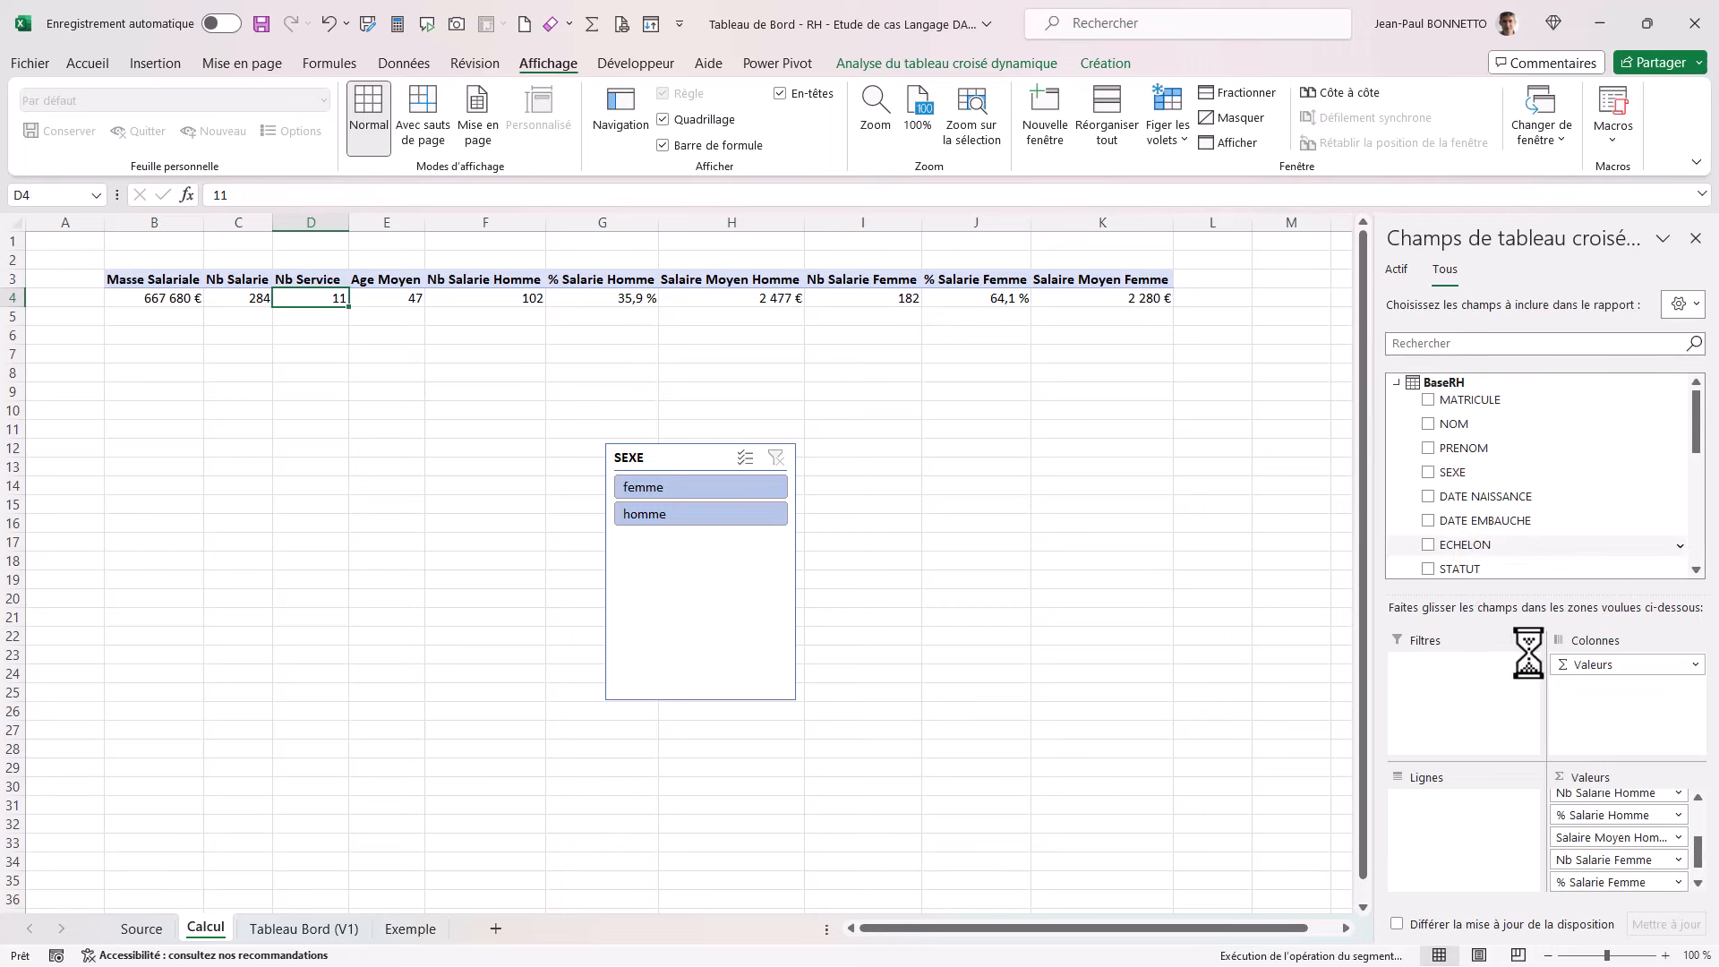
right_click(1458, 569)
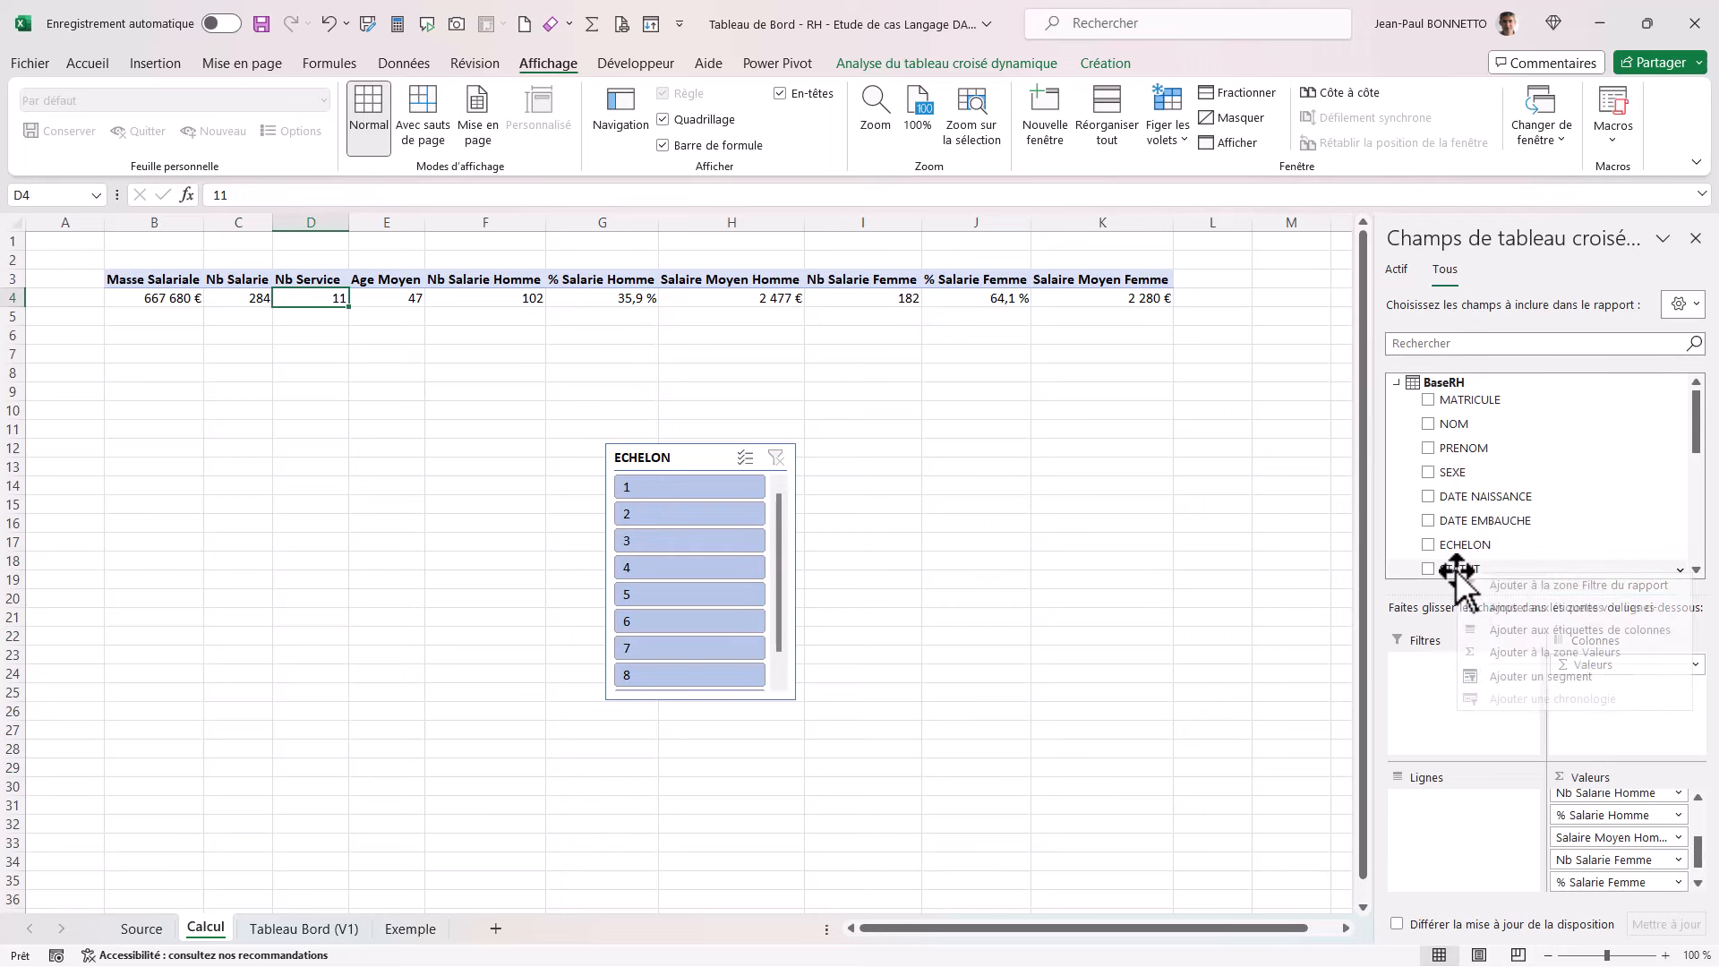
click(1534, 678)
drag(1700, 407, 1697, 462)
right_click(1469, 460)
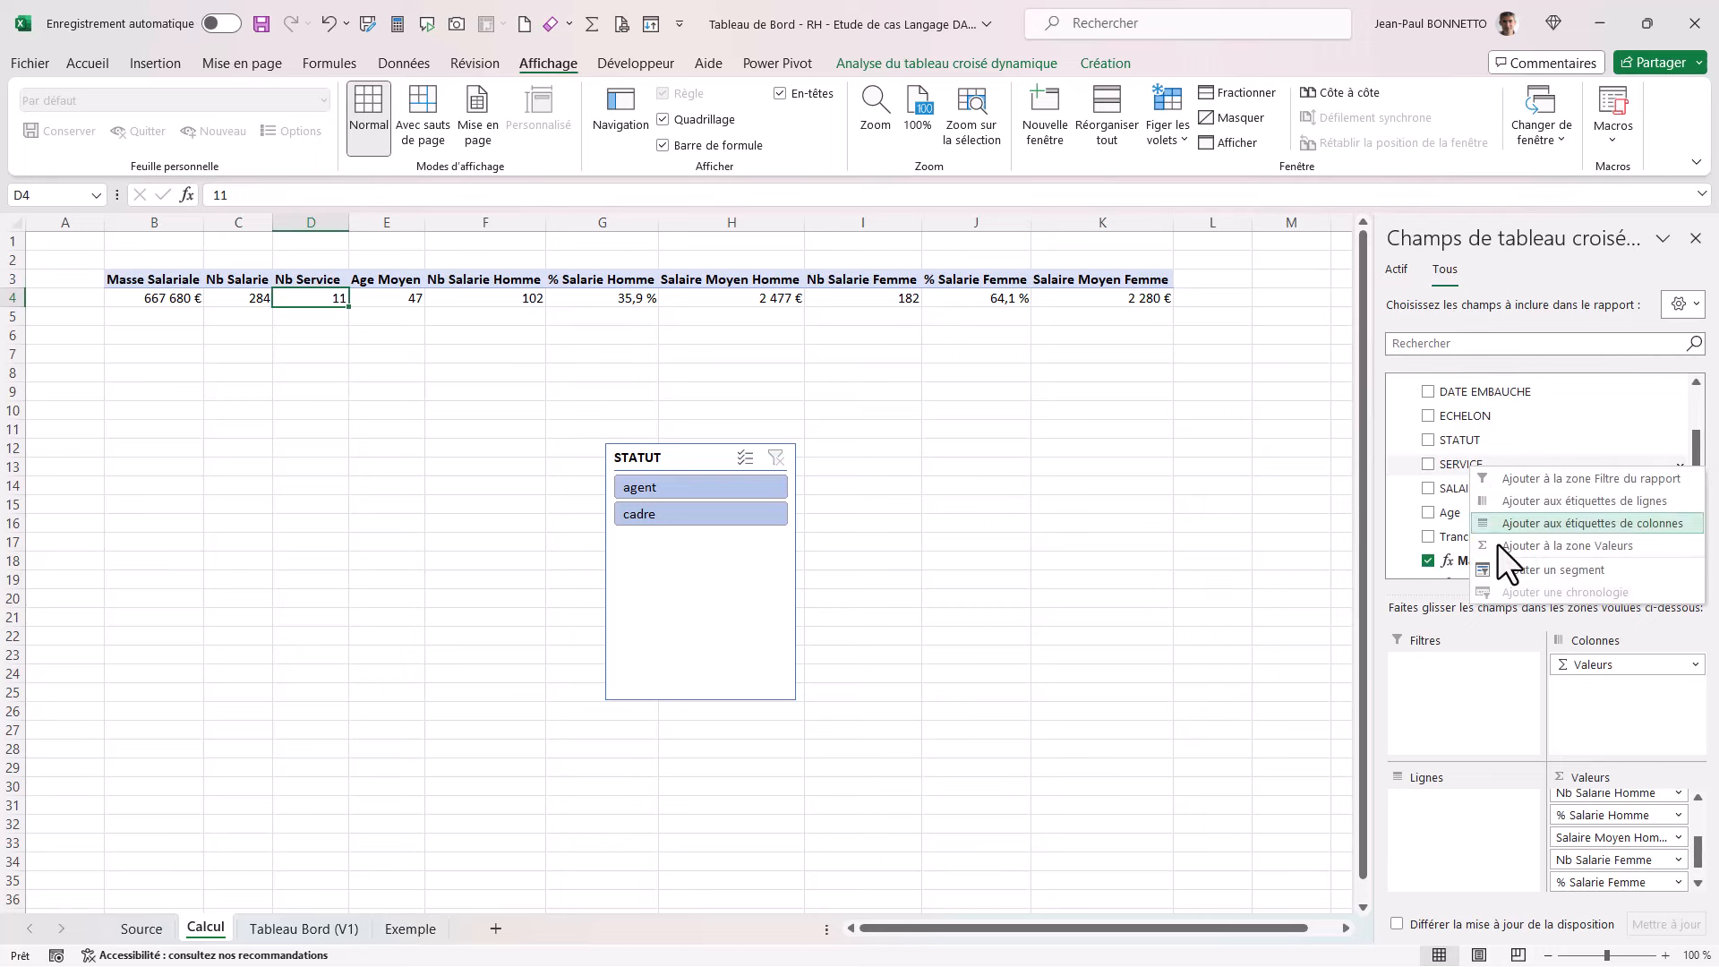
click(1530, 568)
click(975, 466)
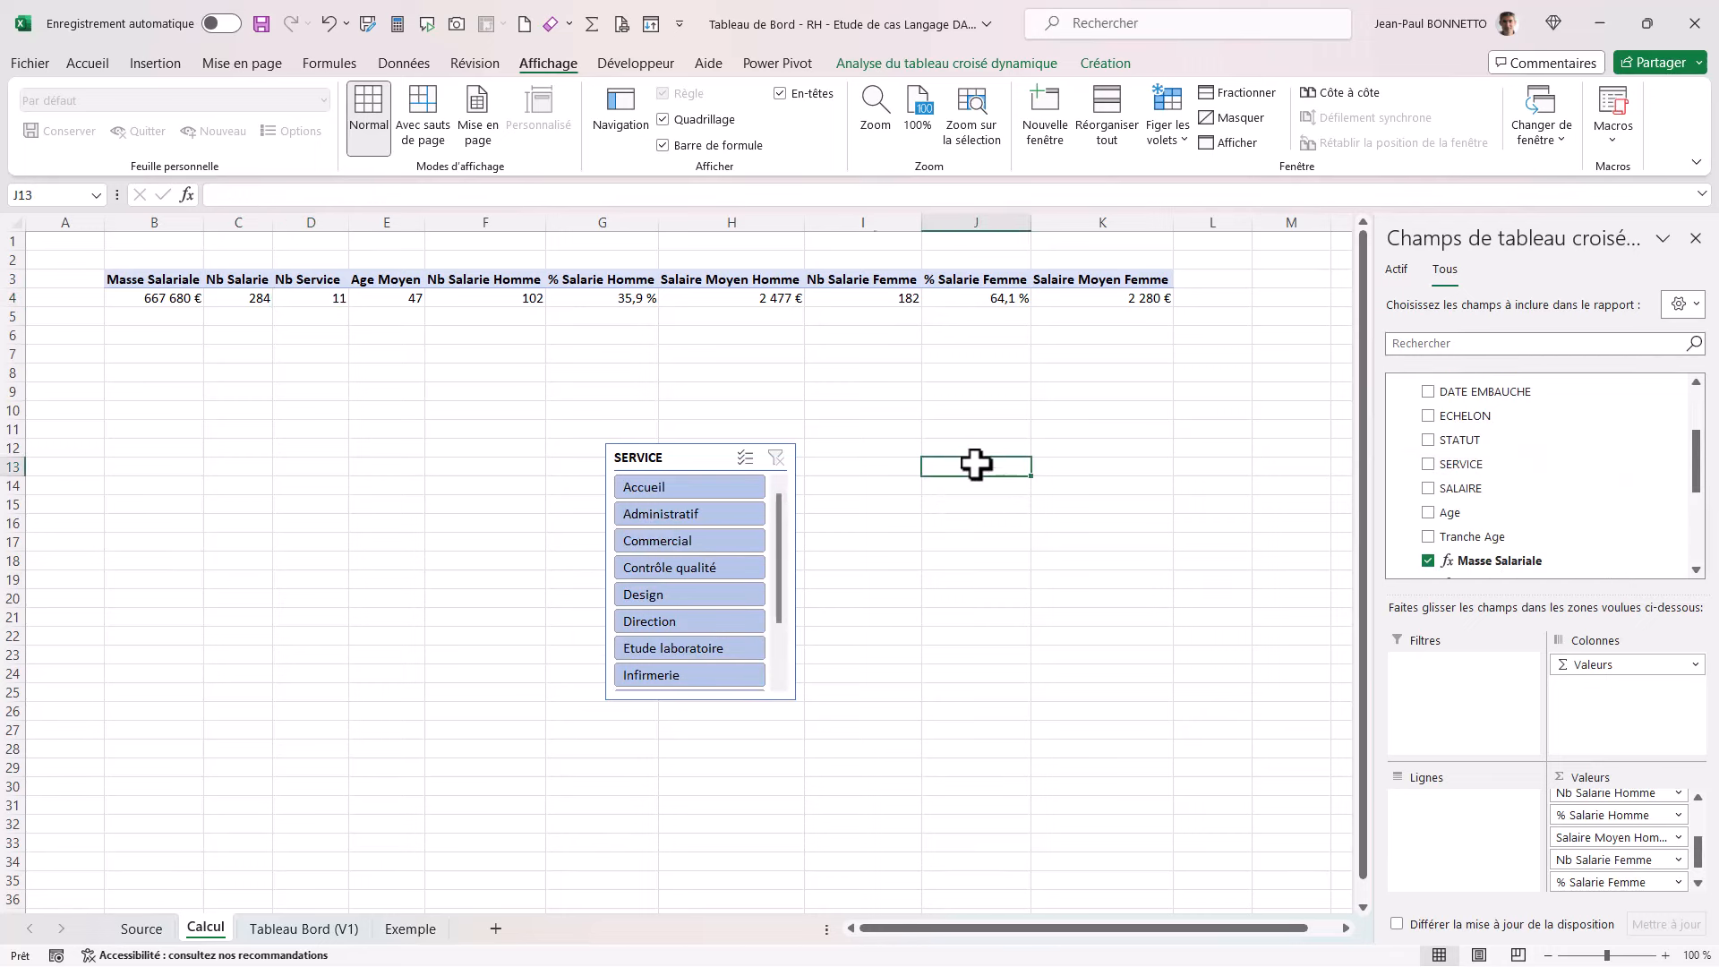
Step: Spread the stacked slicers apart on the Calcul sheet so that each slicer's header can be reached
drag(730, 457, 383, 489)
drag(679, 466, 889, 384)
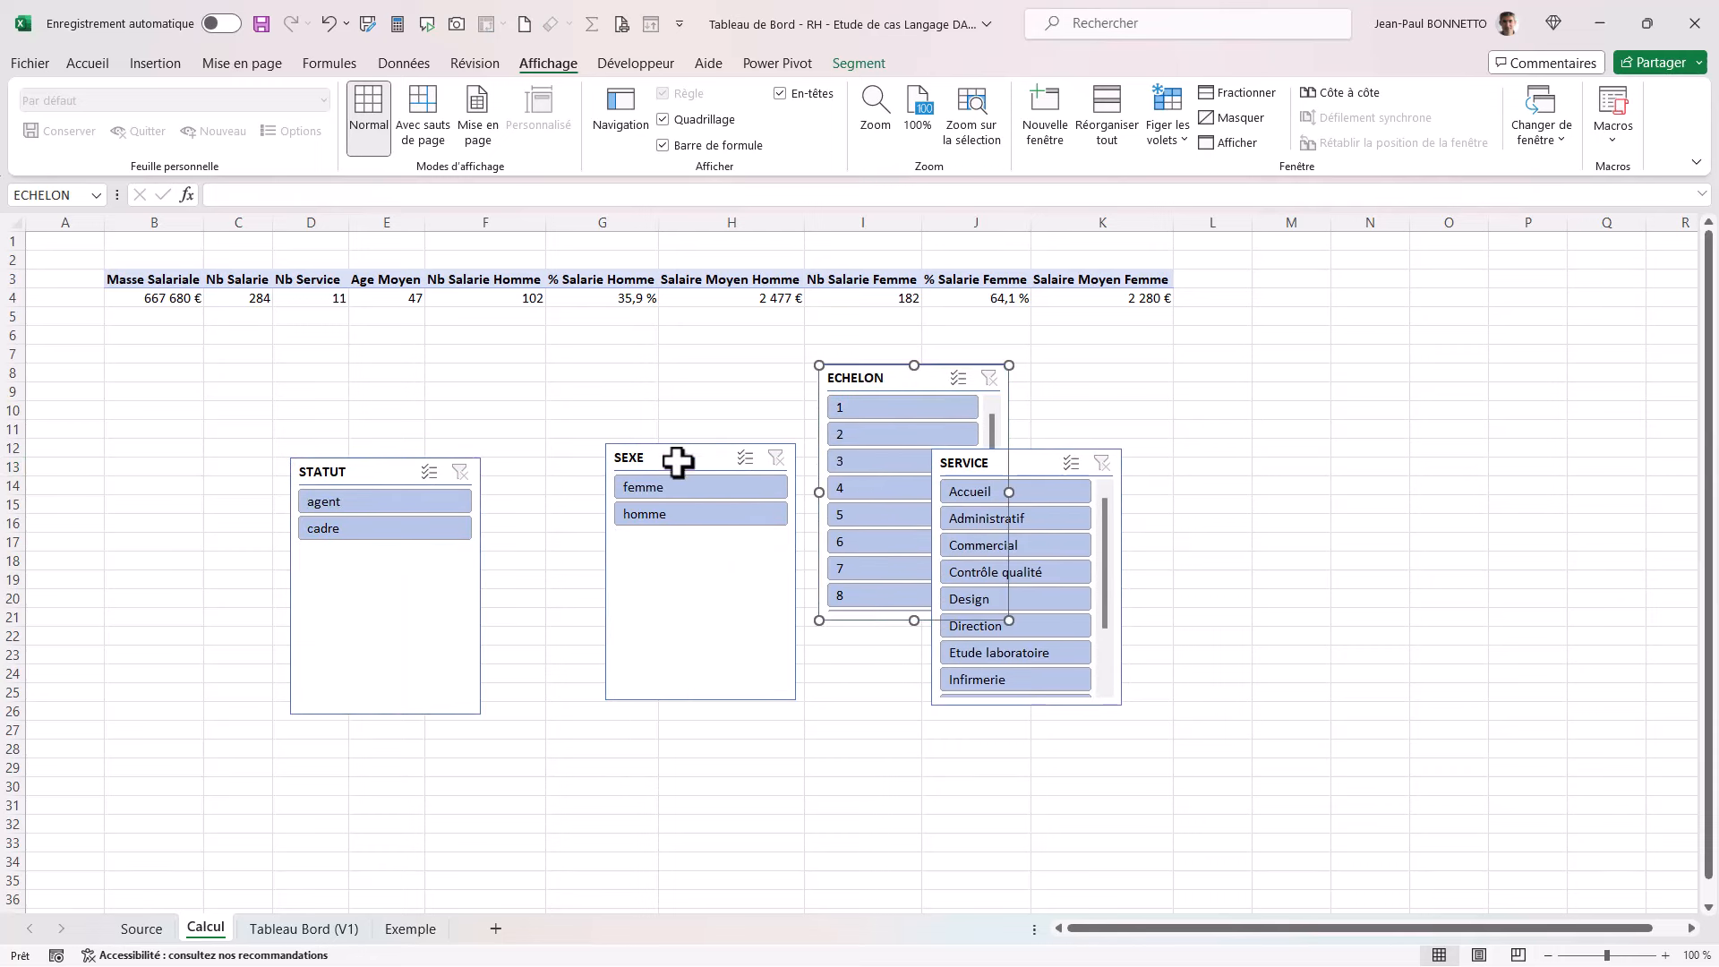
drag(679, 460, 625, 409)
drag(886, 383, 860, 388)
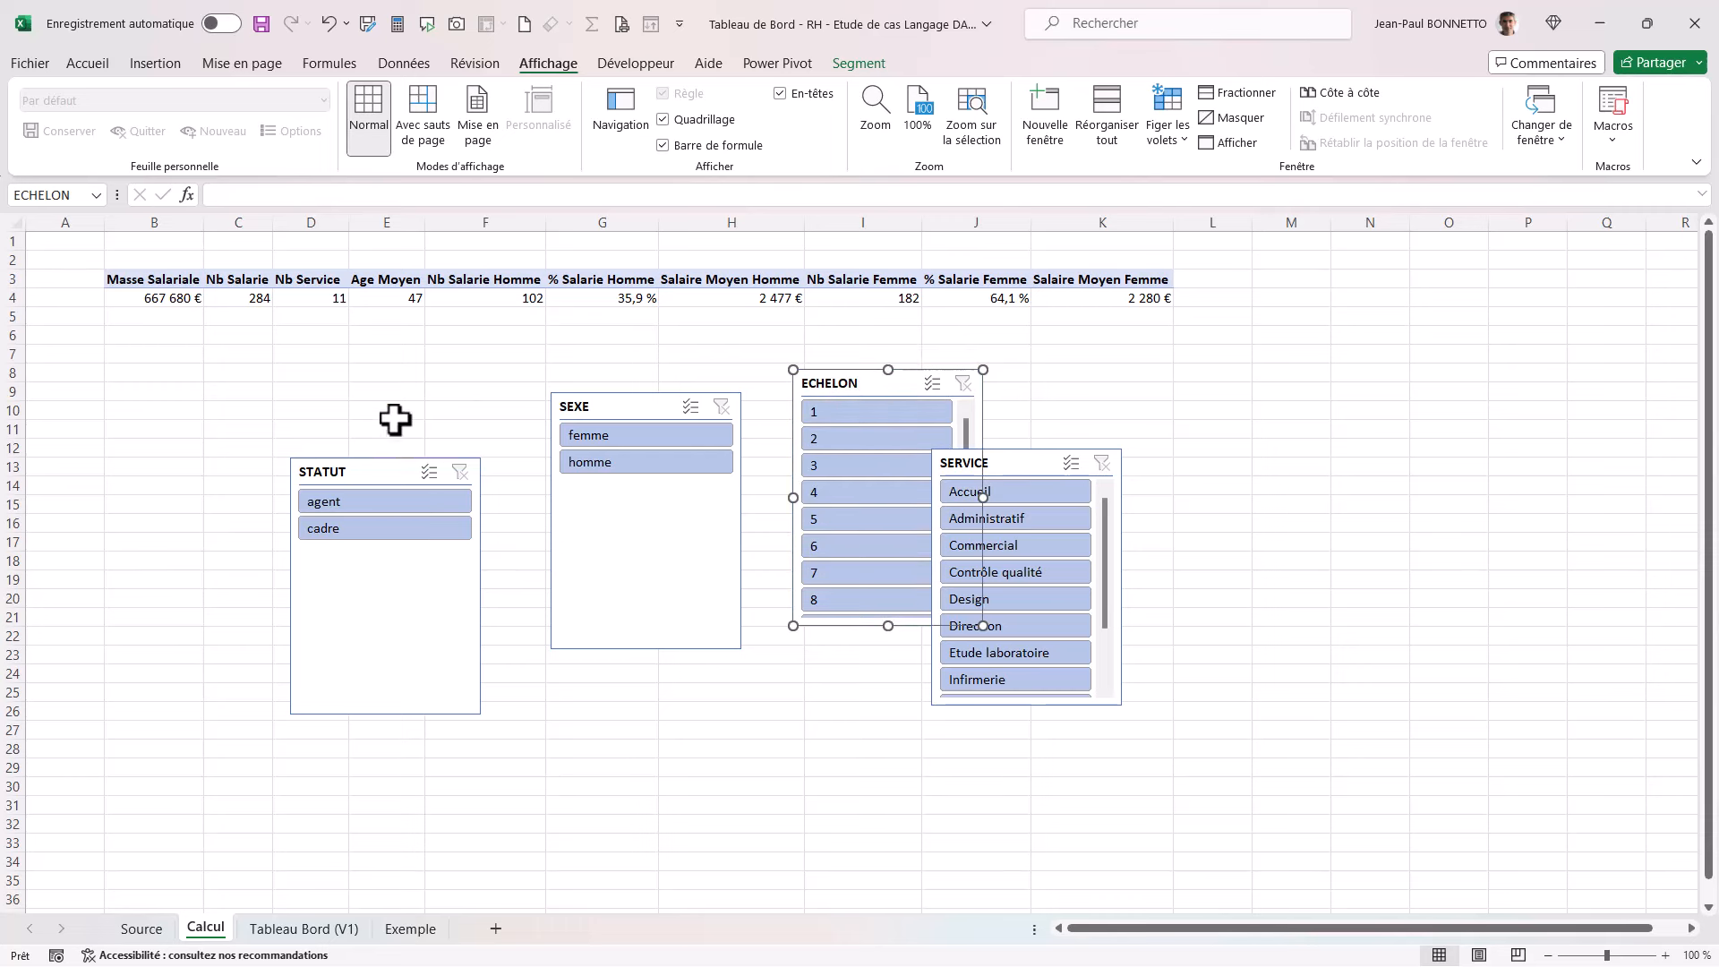
Step: Cut all four slicers from the Calcul sheet and paste them at cell C10 of the Tableau Bord (V1) sheet
ctrl+click(1028, 464)
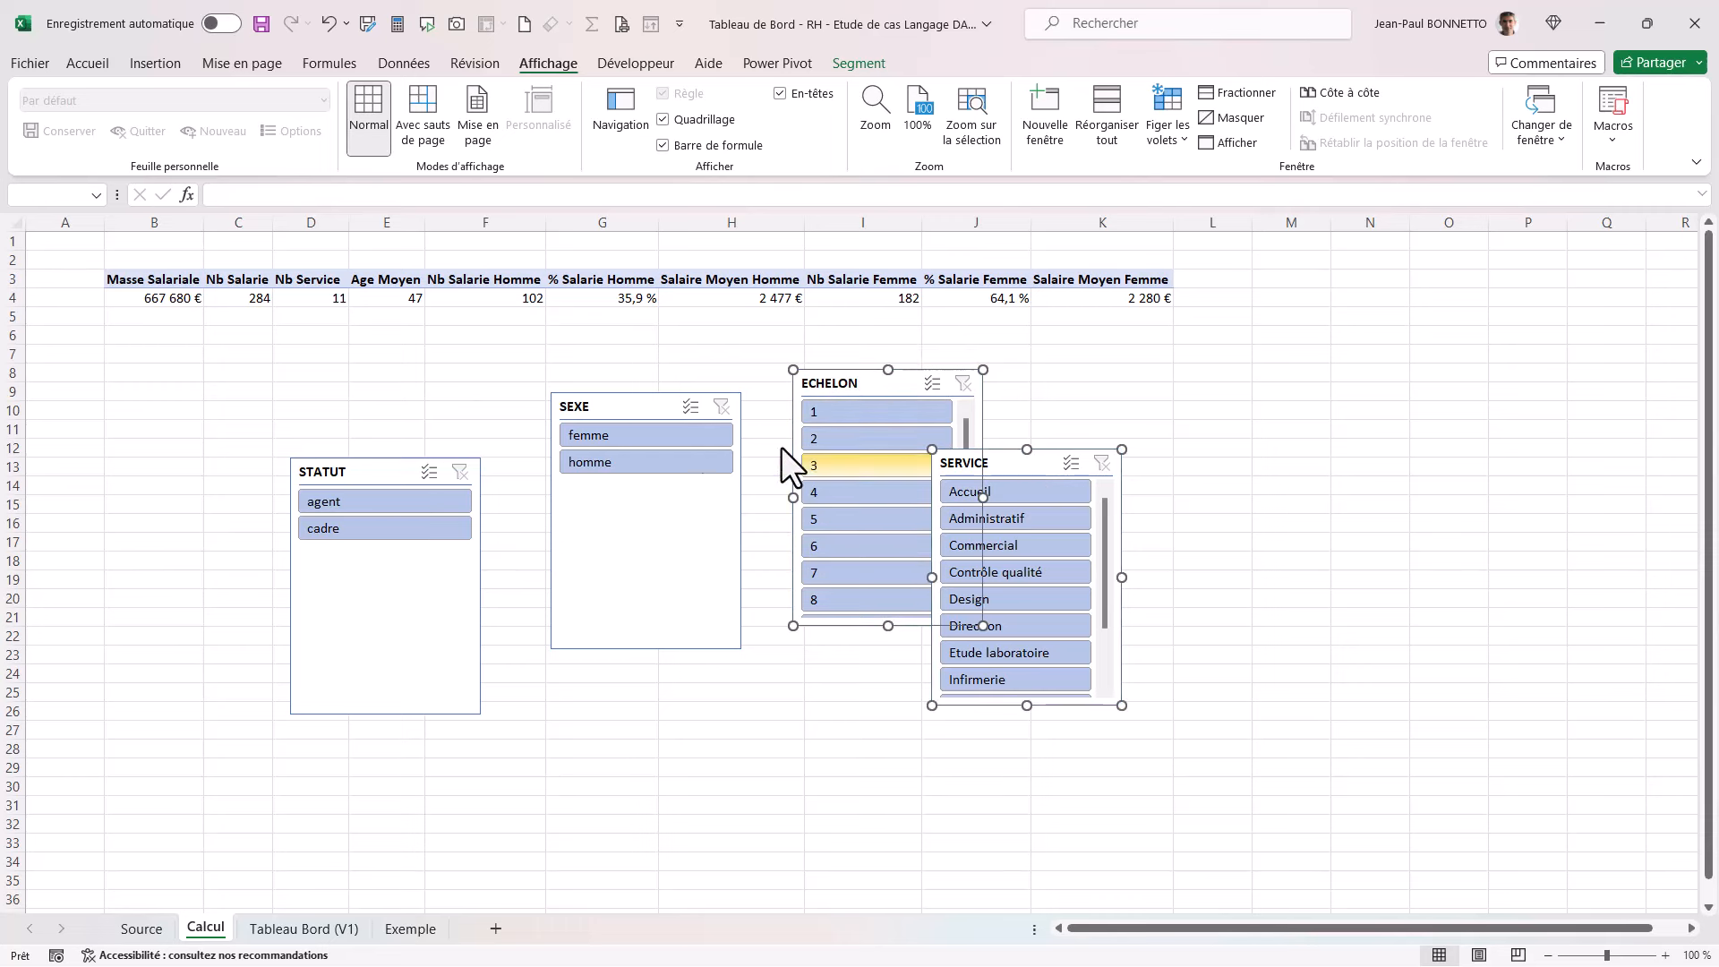
ctrl+click(642, 405)
ctrl+click(365, 472)
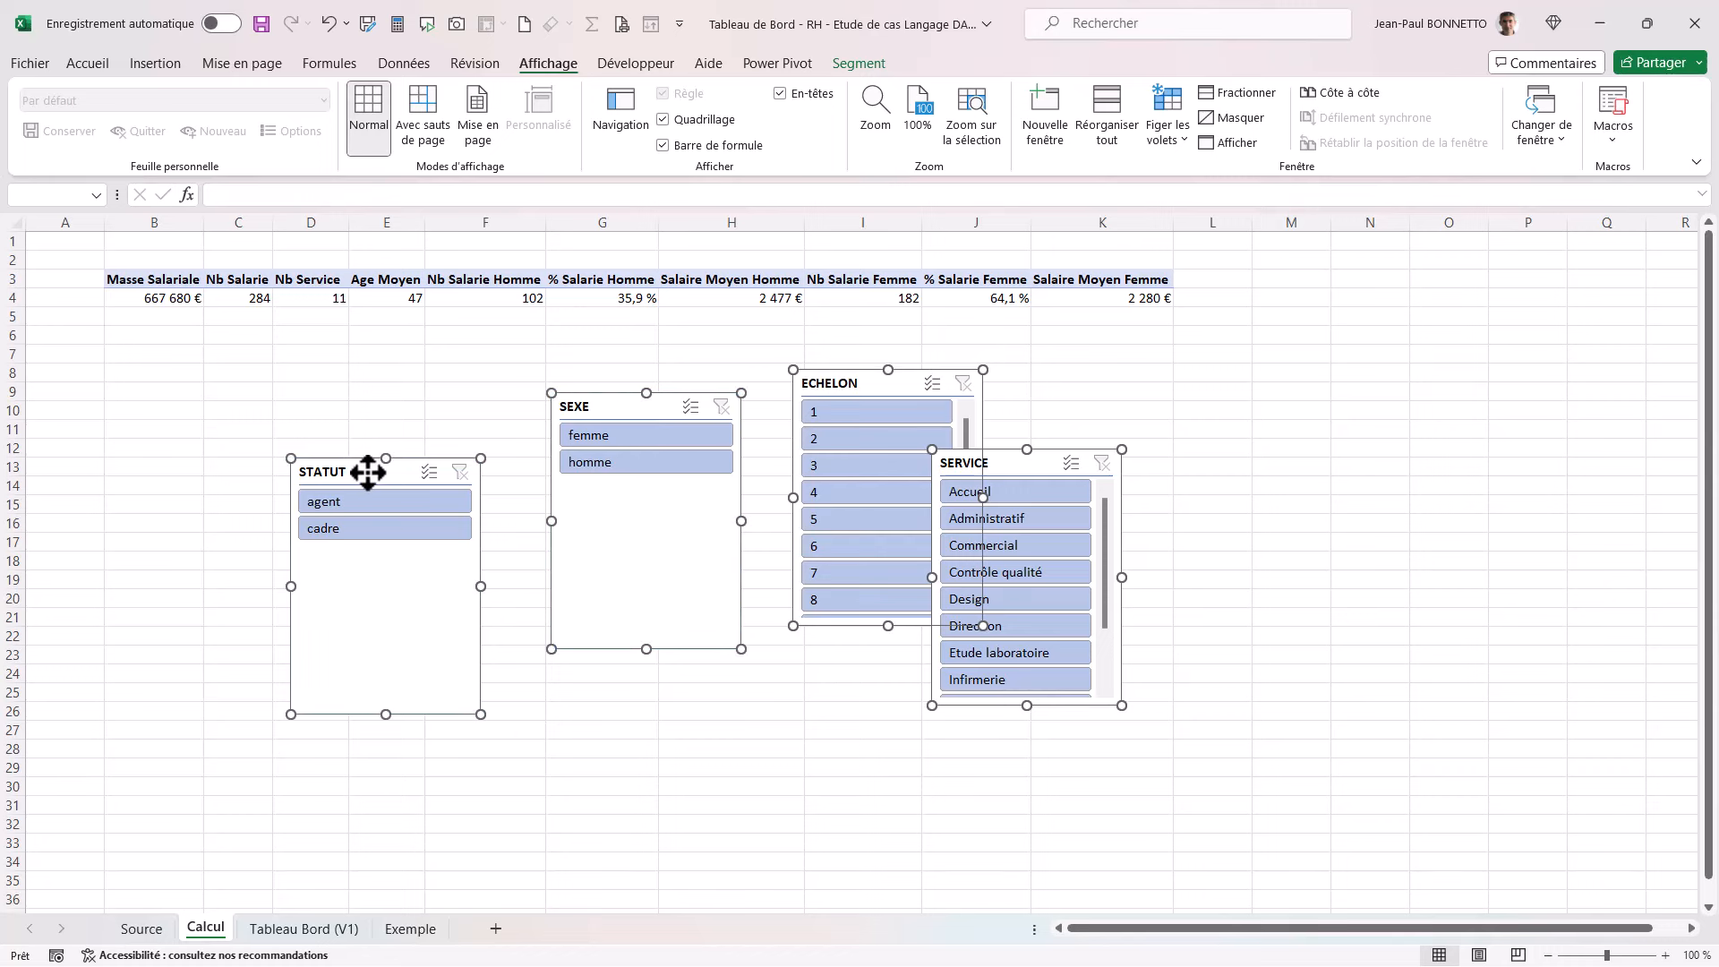
key(Delete)
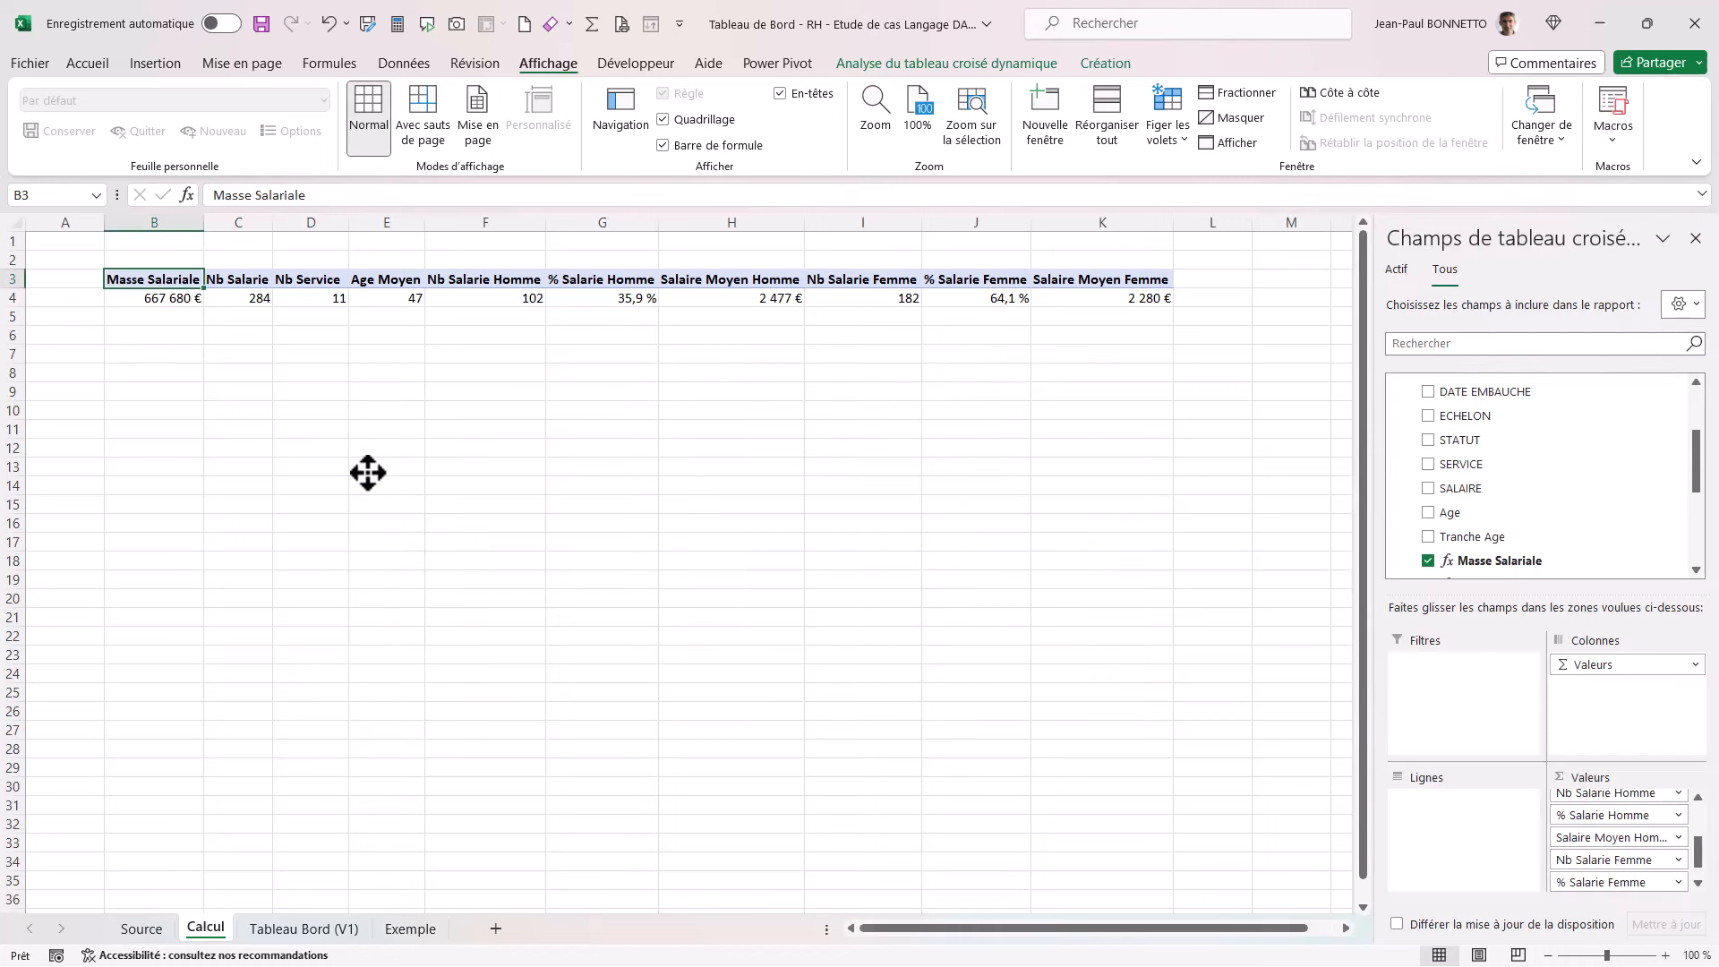
click(304, 931)
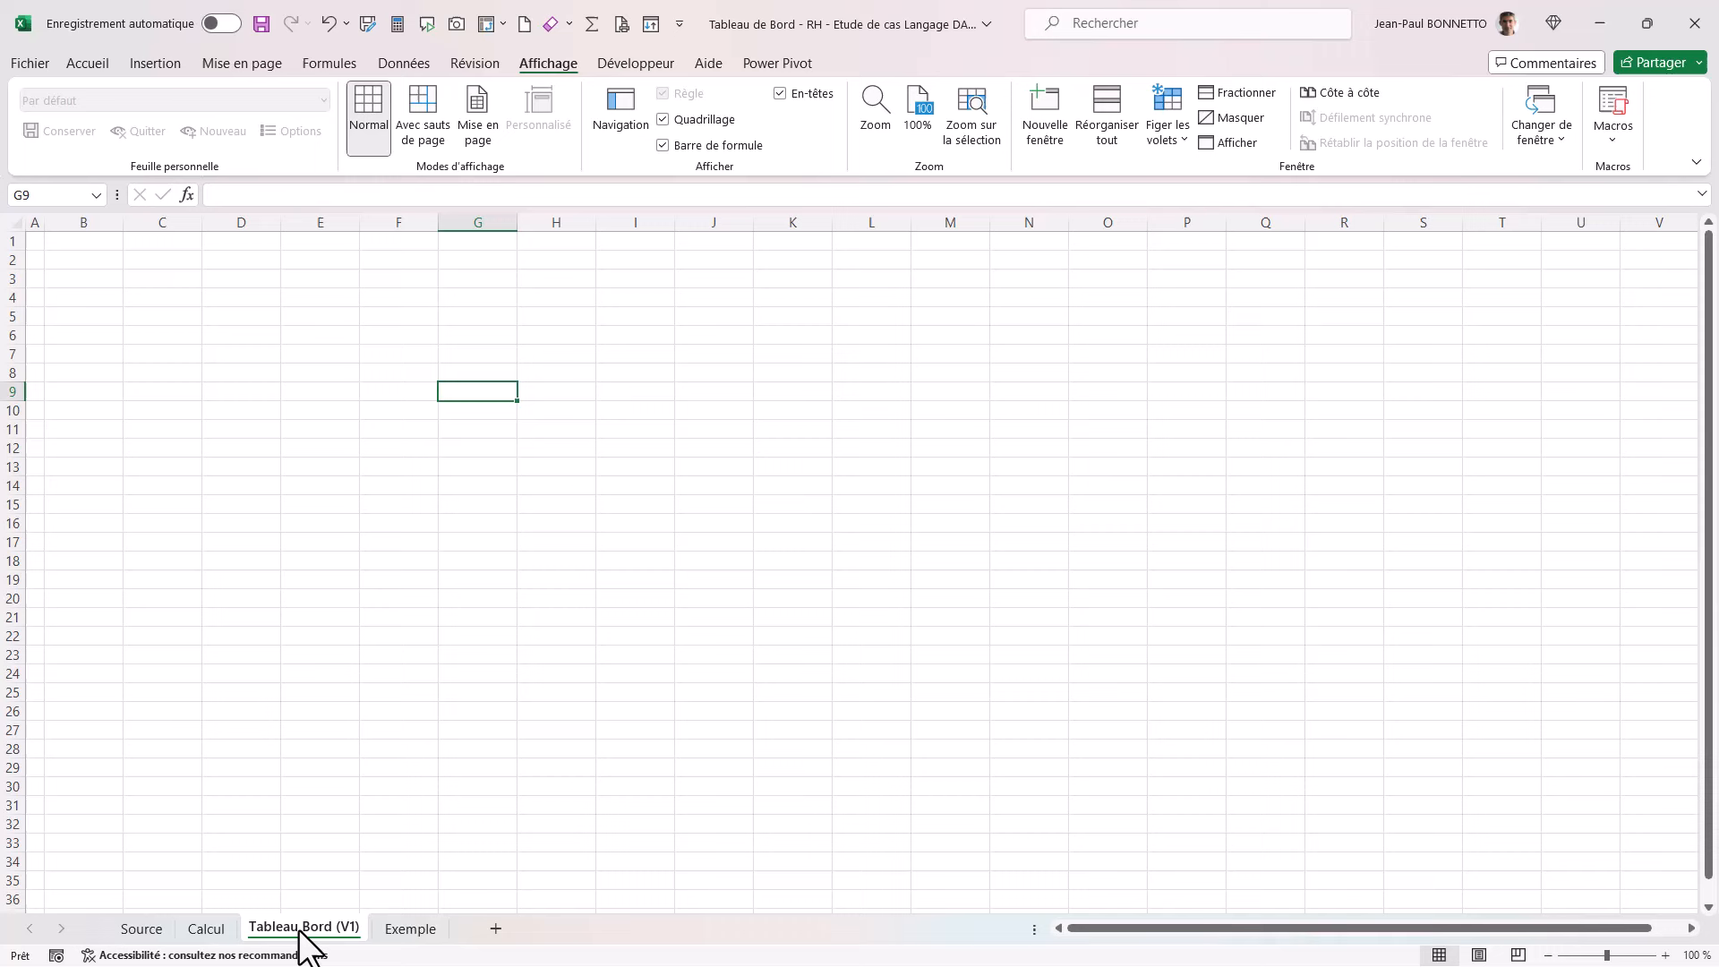
click(183, 413)
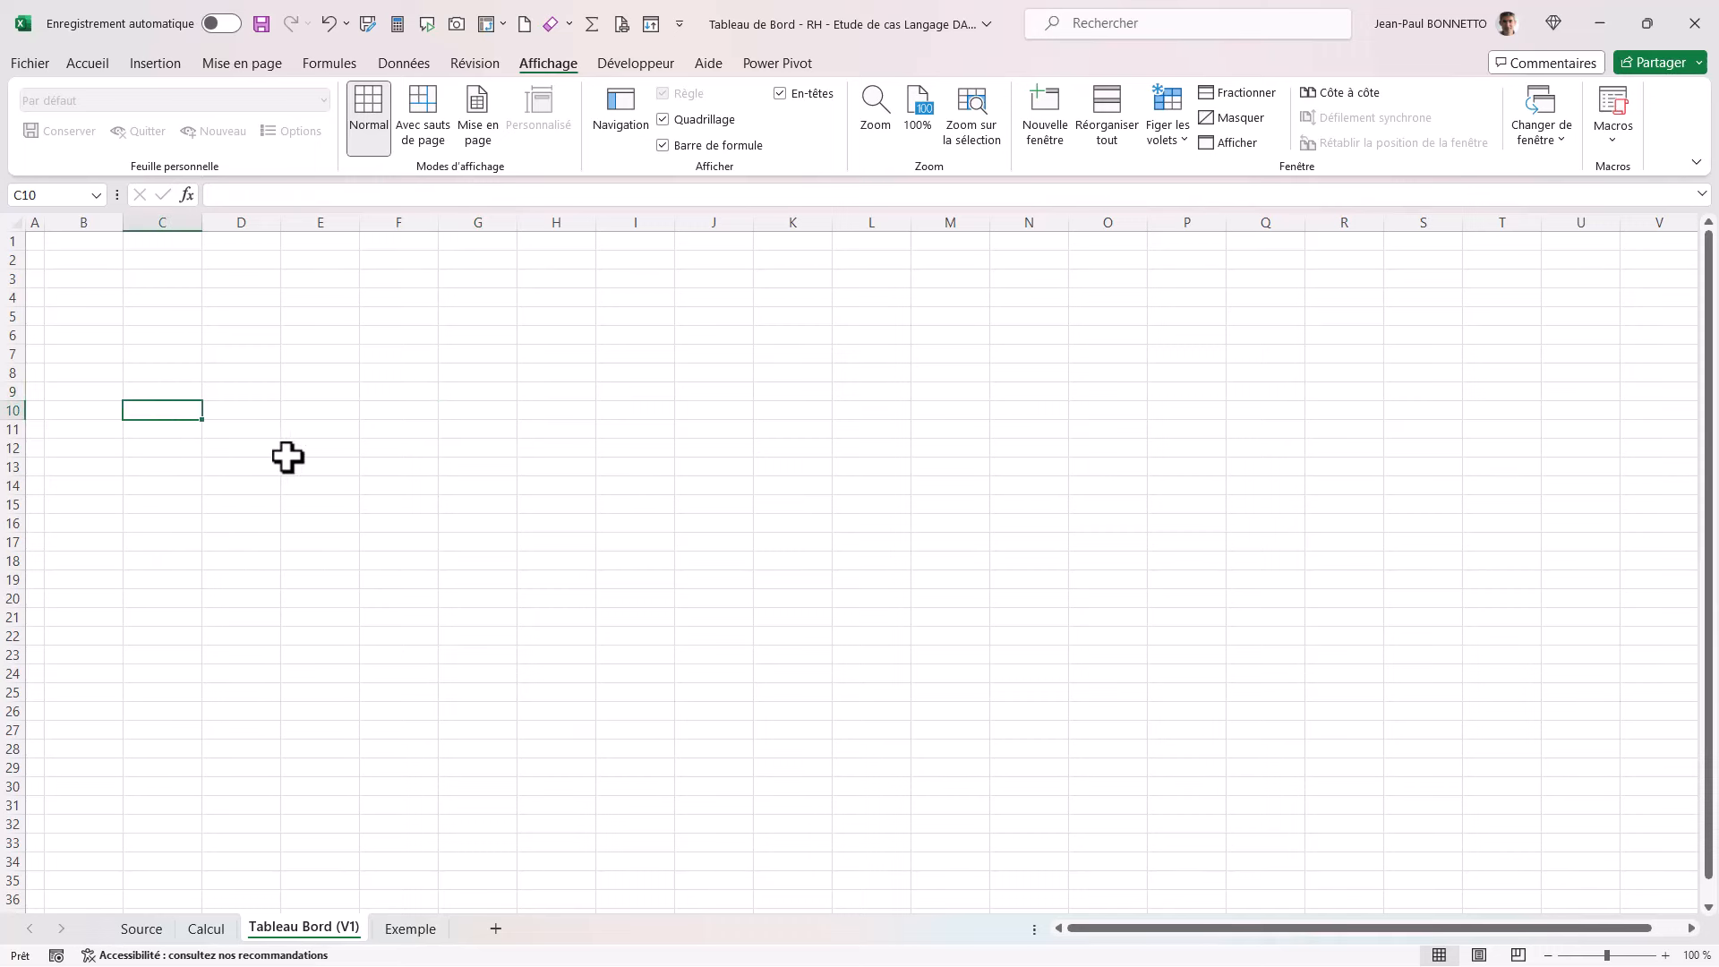
key(ctrl+v)
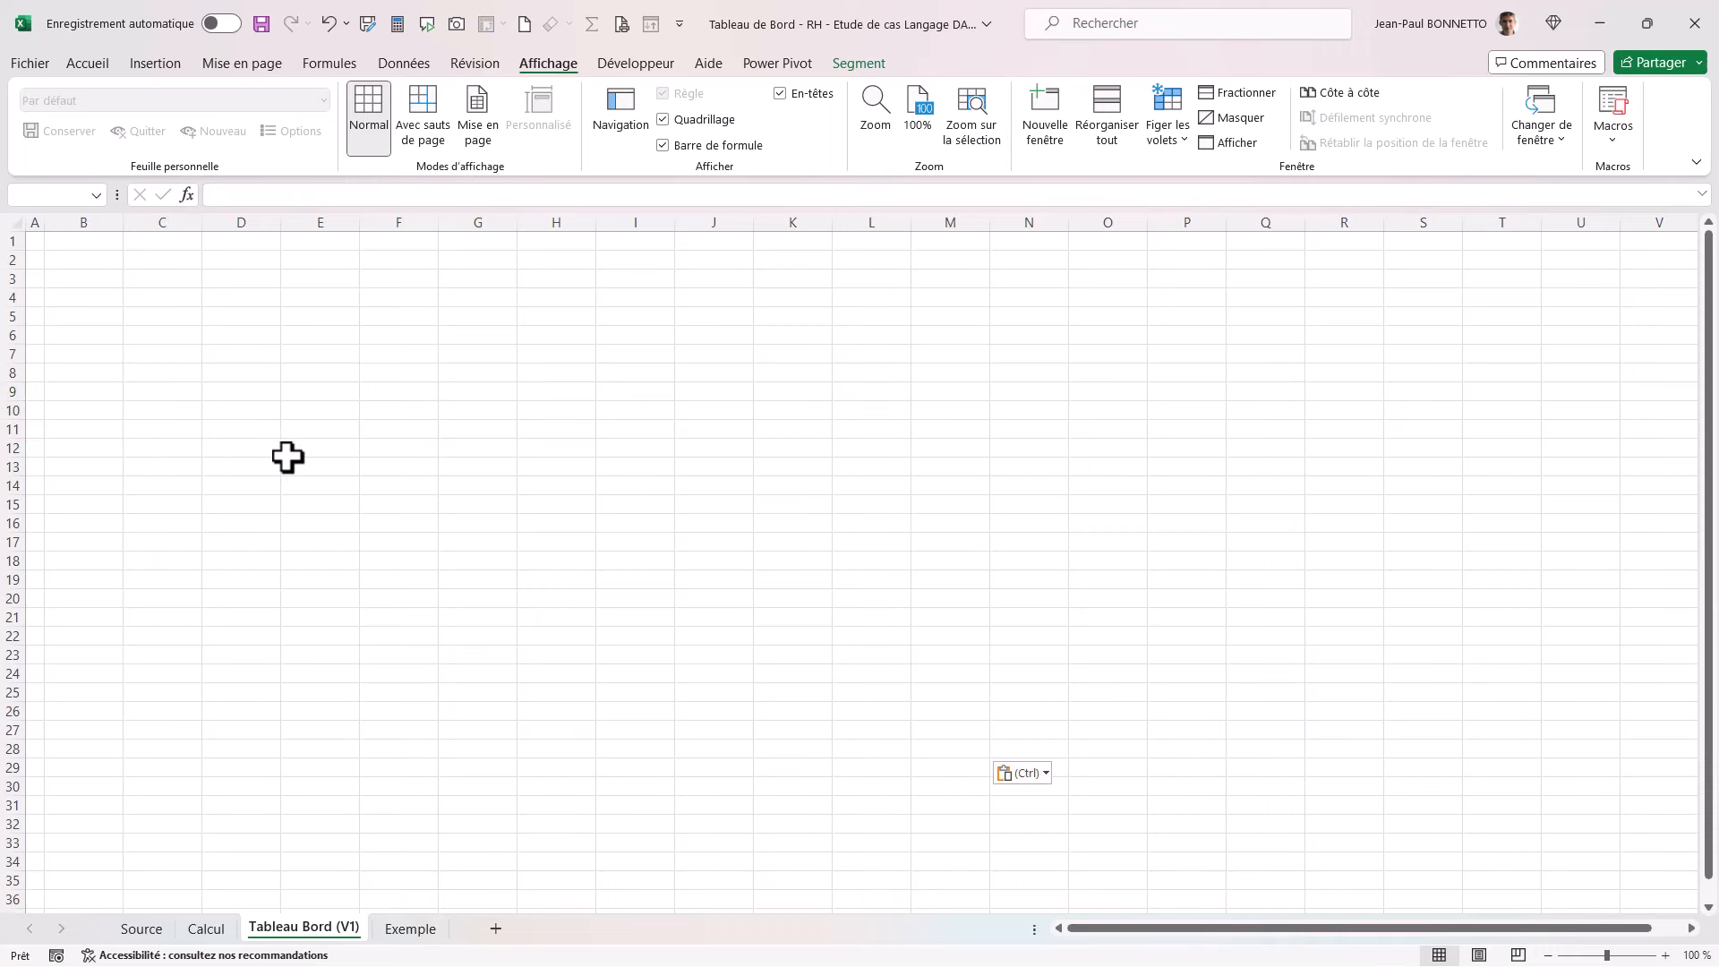
click(282, 318)
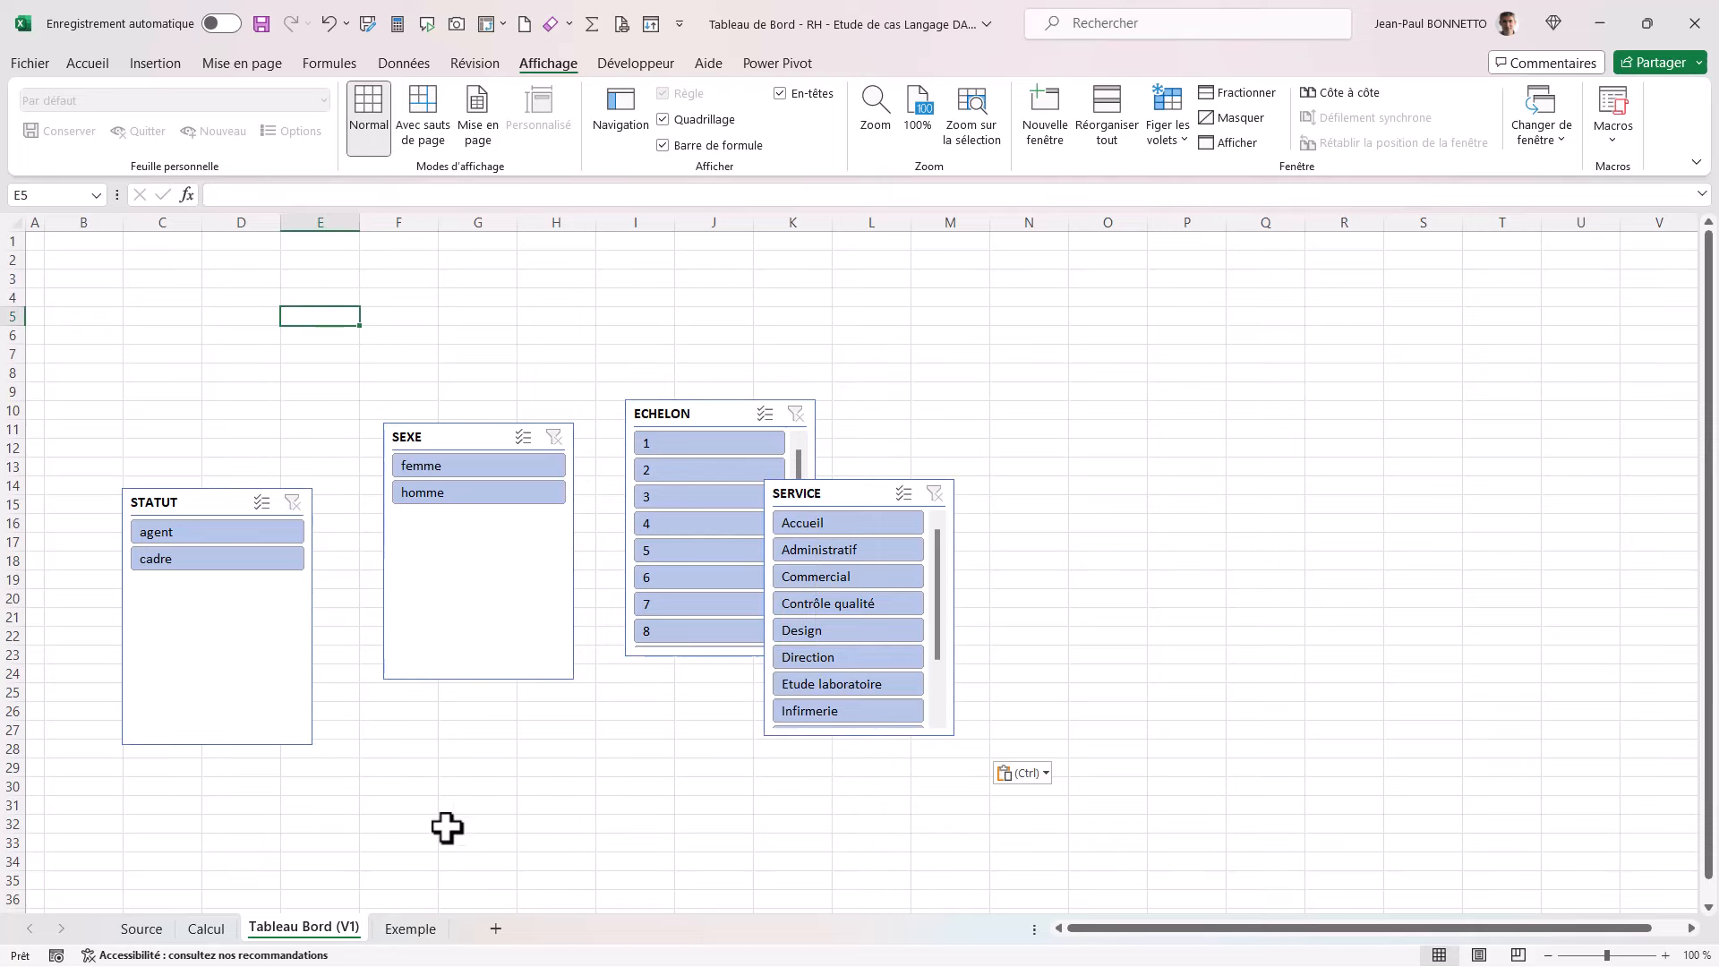
Step: Following the Exemple layout, stack the SEXE, STATUT and ECHELON slicers down columns B to D and place SERVICE around F25
click(410, 929)
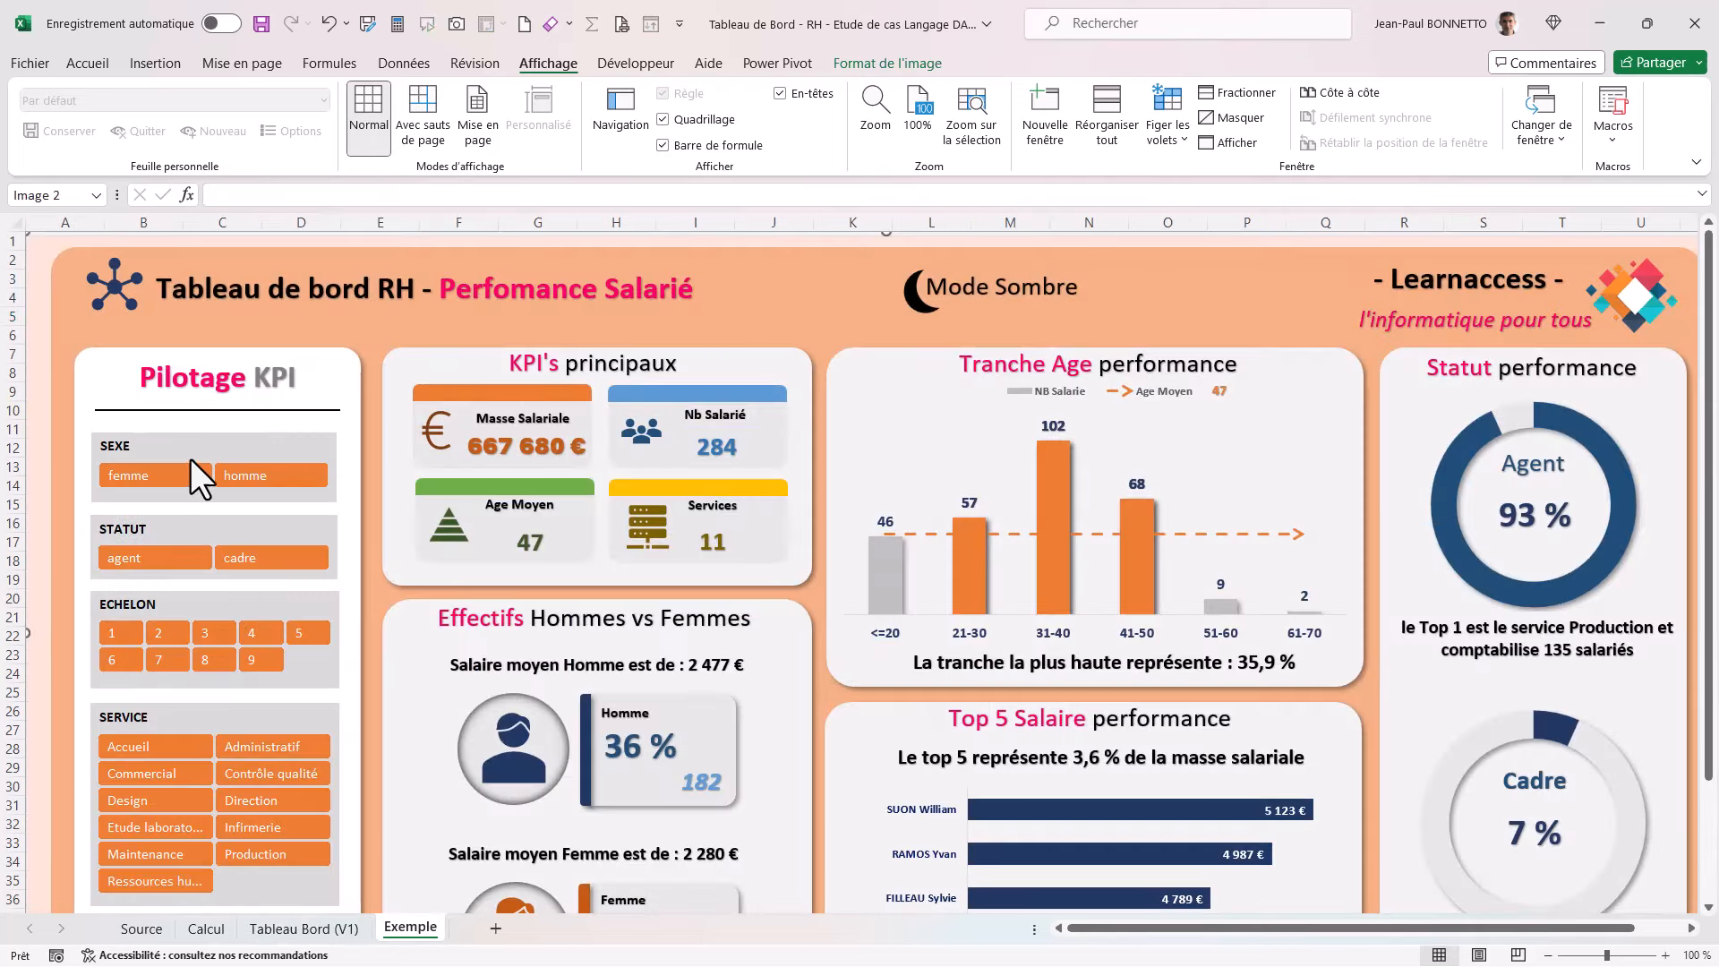
click(304, 929)
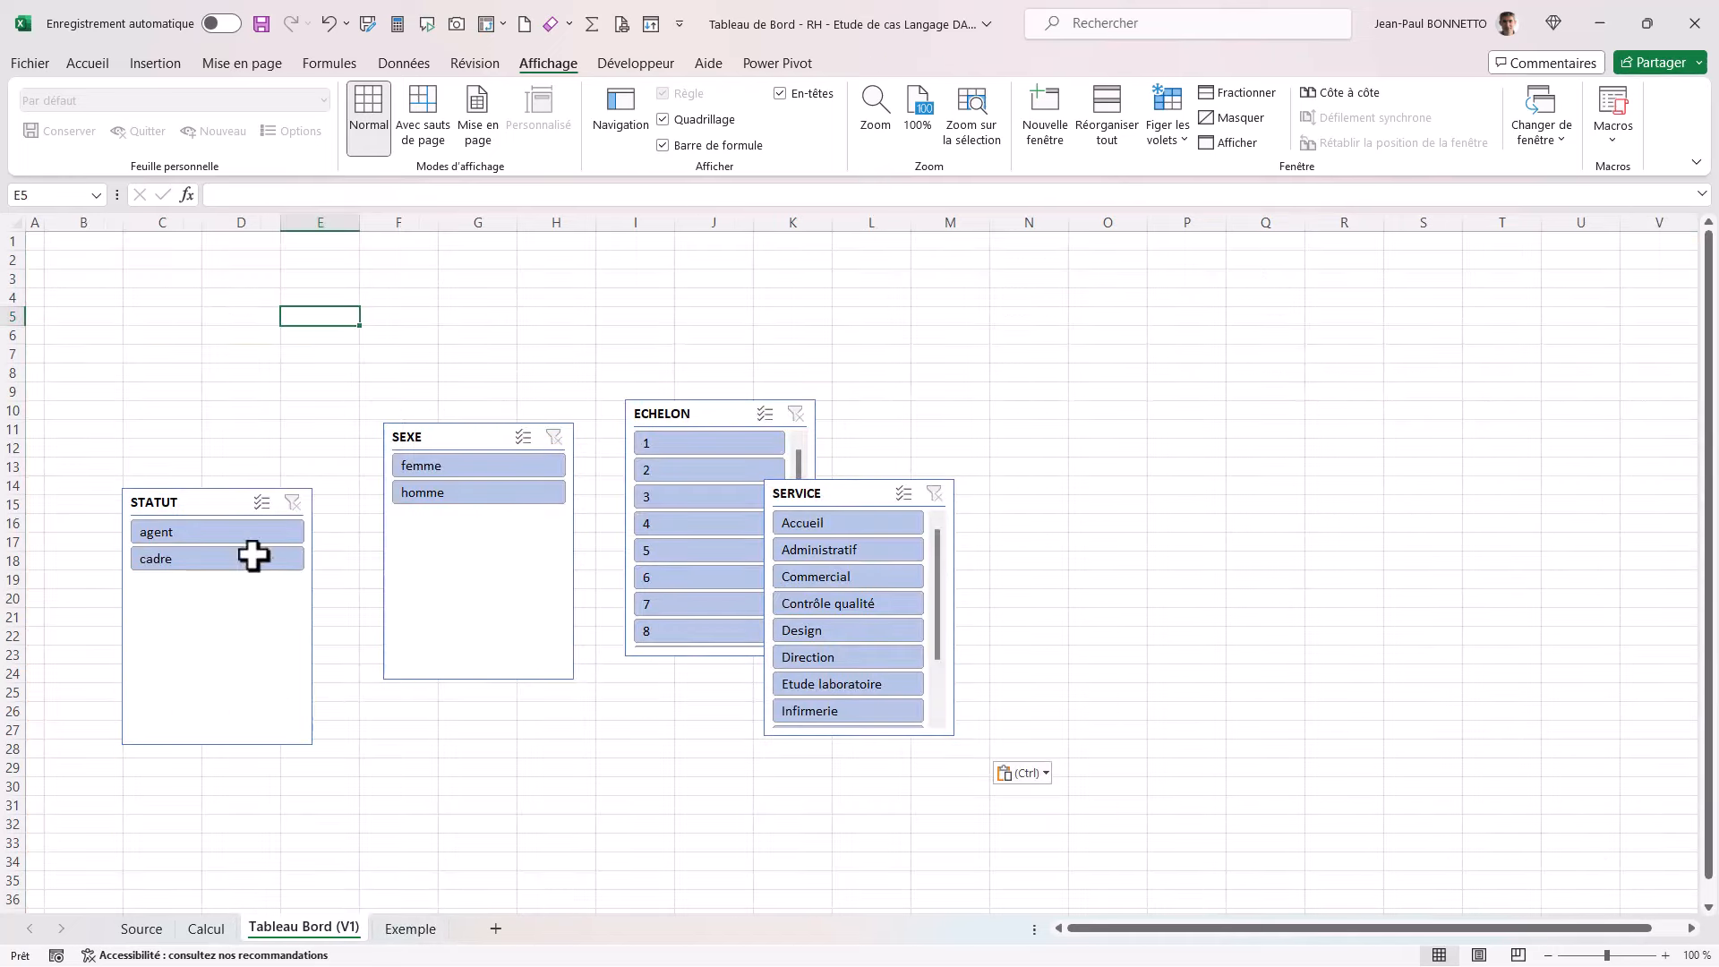
click(395, 433)
drag(394, 434, 80, 321)
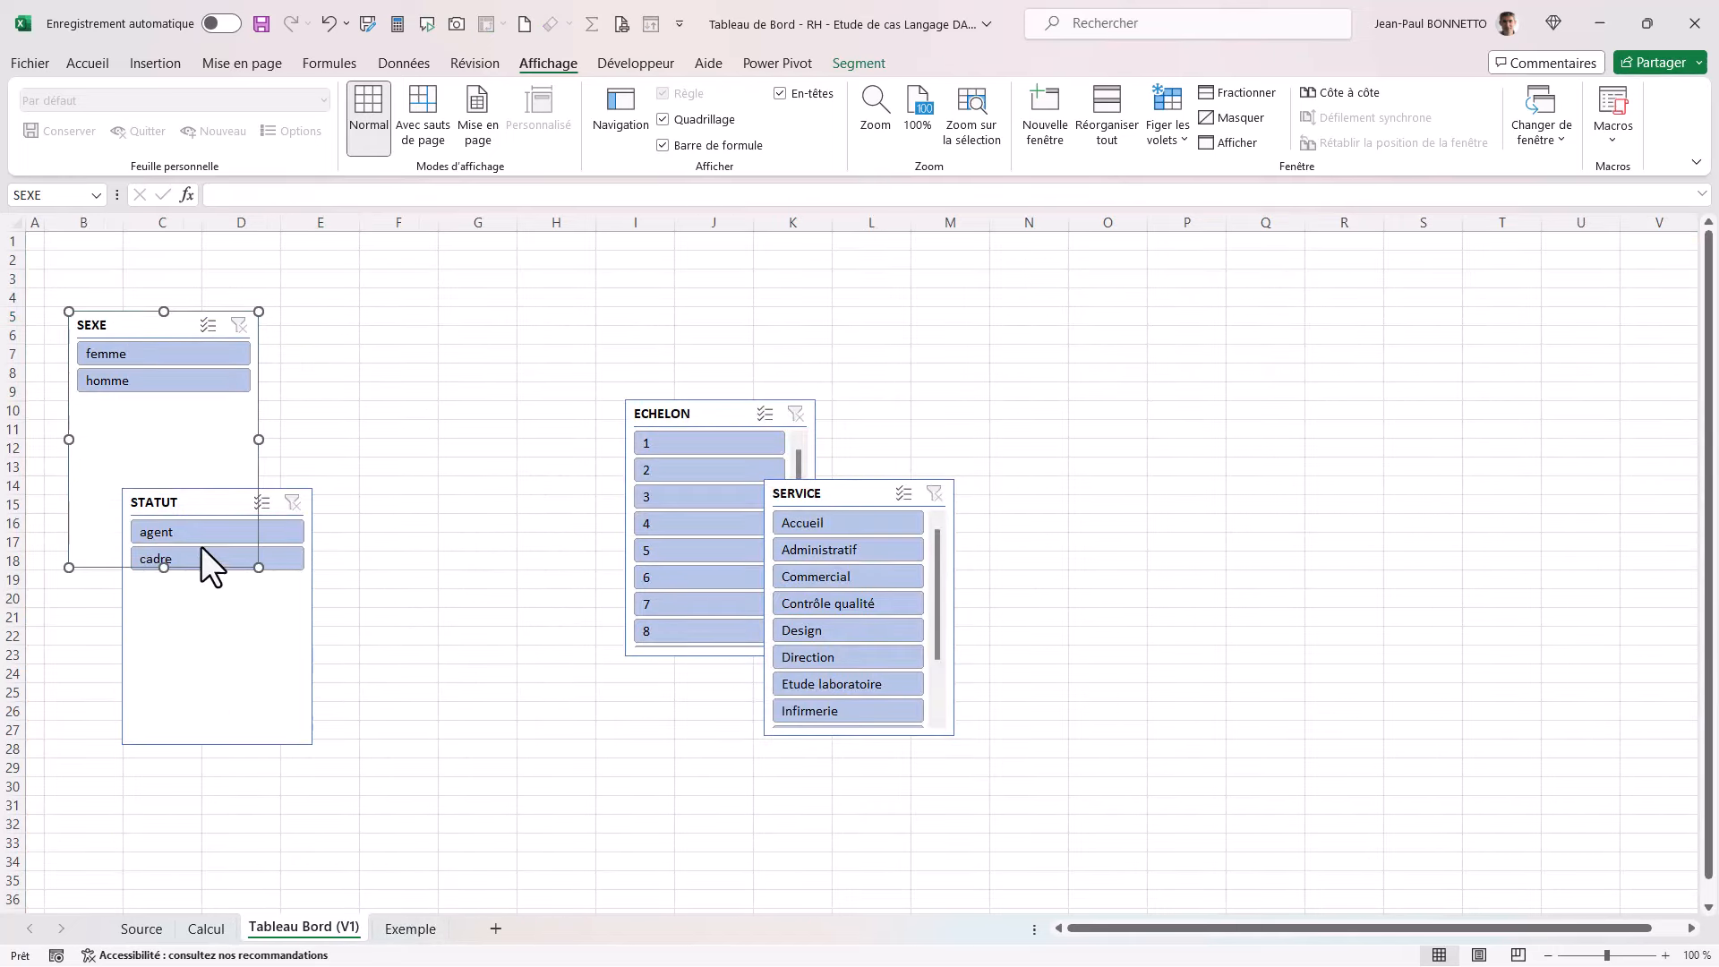
drag(274, 505, 222, 484)
drag(637, 445, 161, 635)
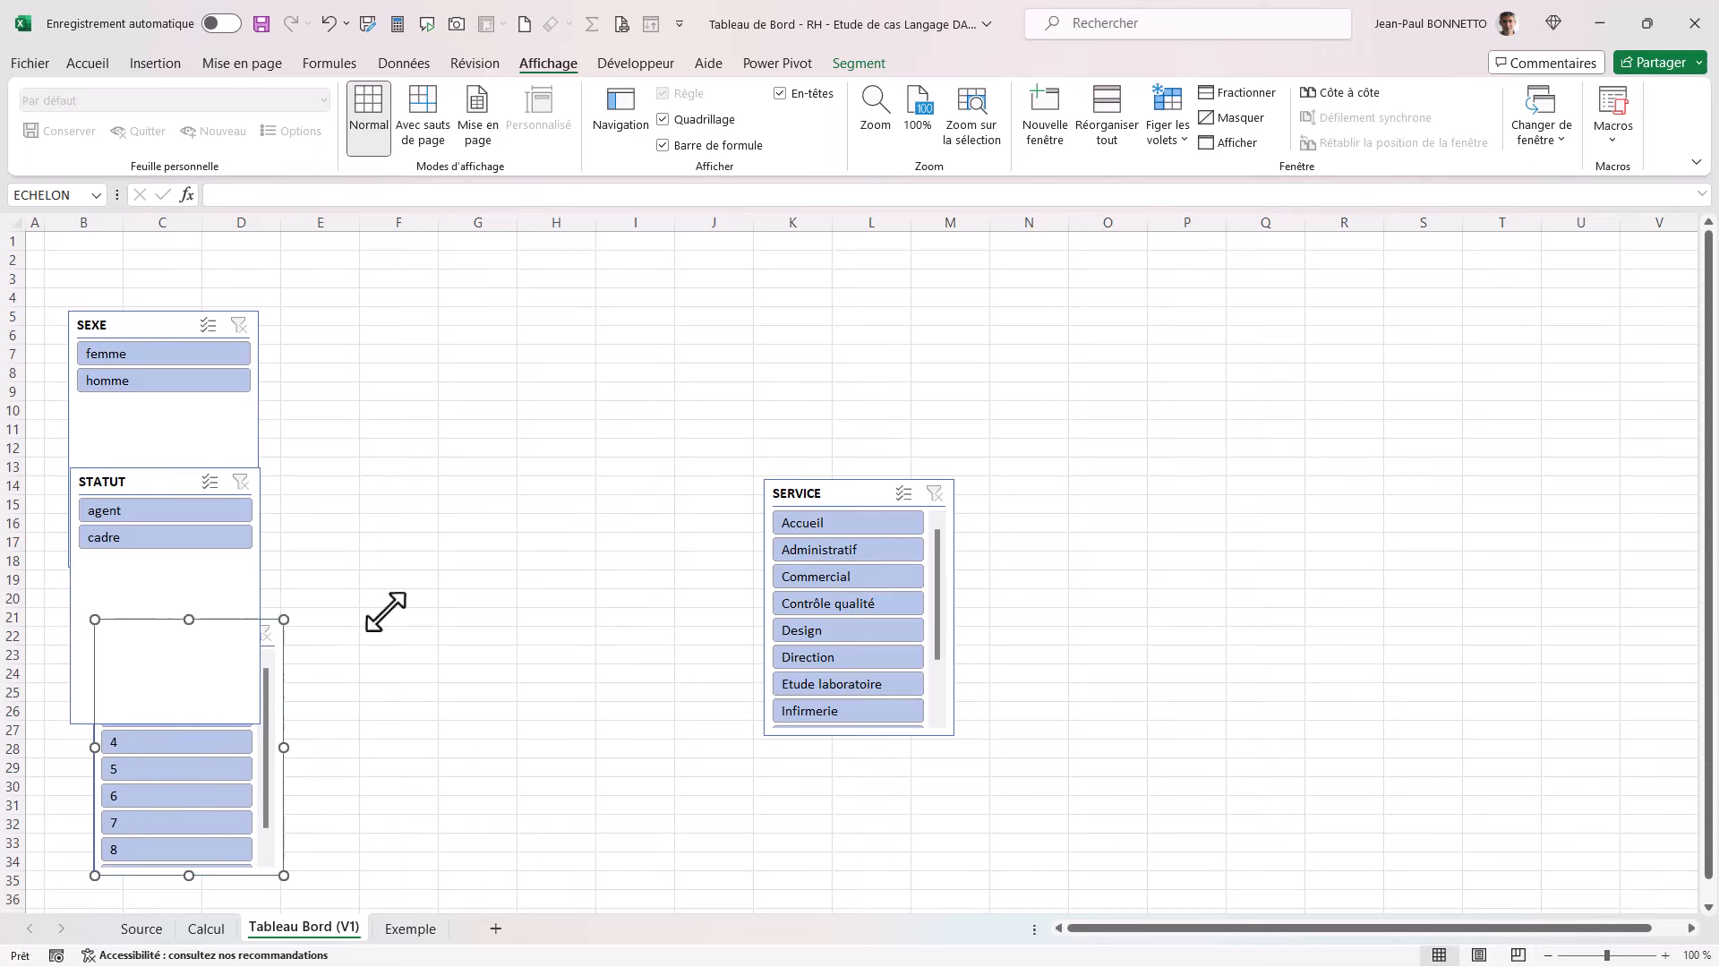
drag(876, 498, 465, 710)
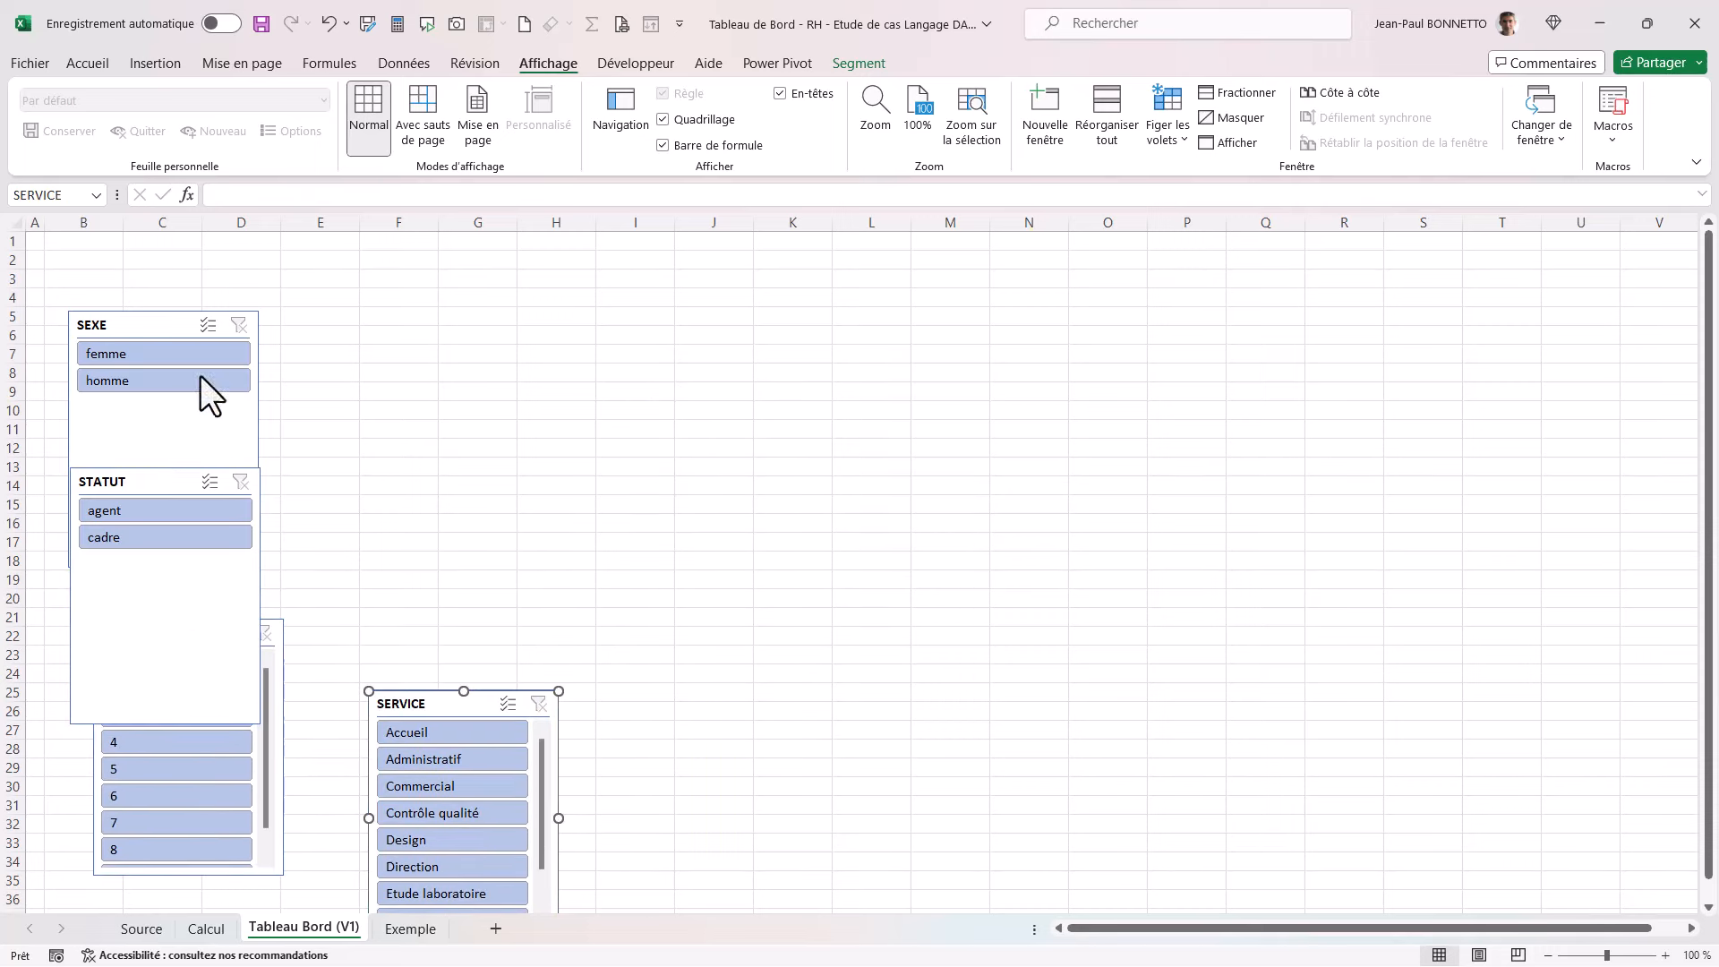
drag(158, 324, 150, 364)
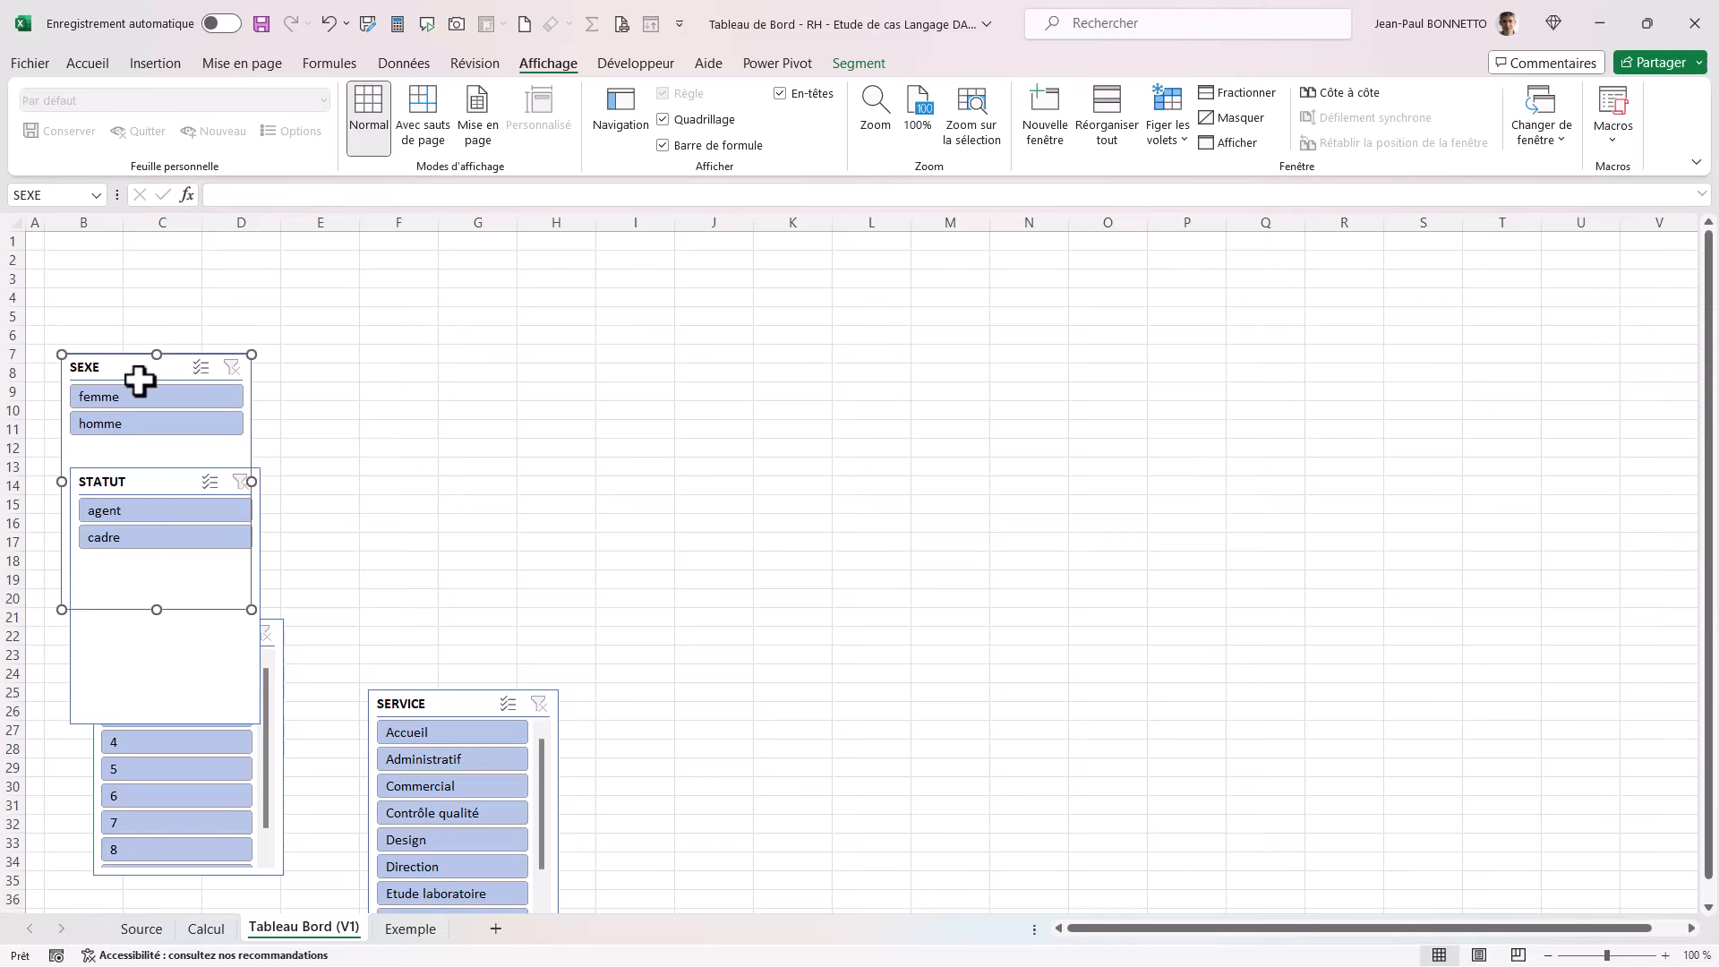
Step: Set the SEXE slicer to 2 columns, reduce its height to about 1.85 cm, and move the STATUT slicer just below it
click(861, 63)
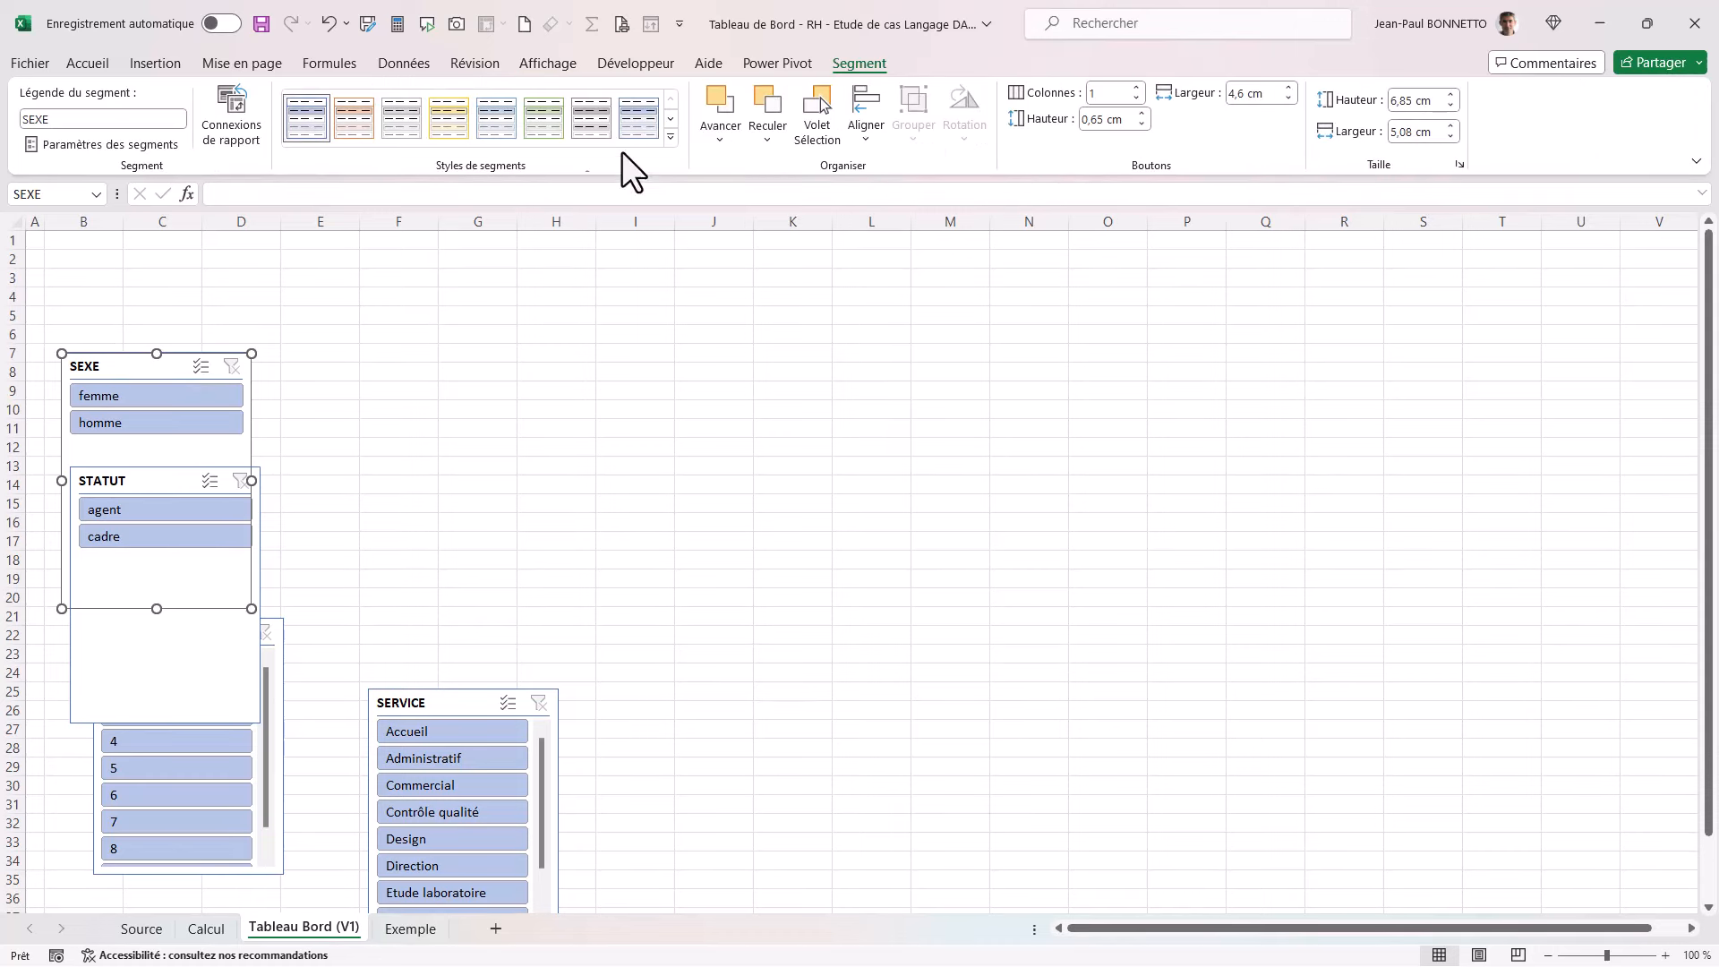
click(729, 353)
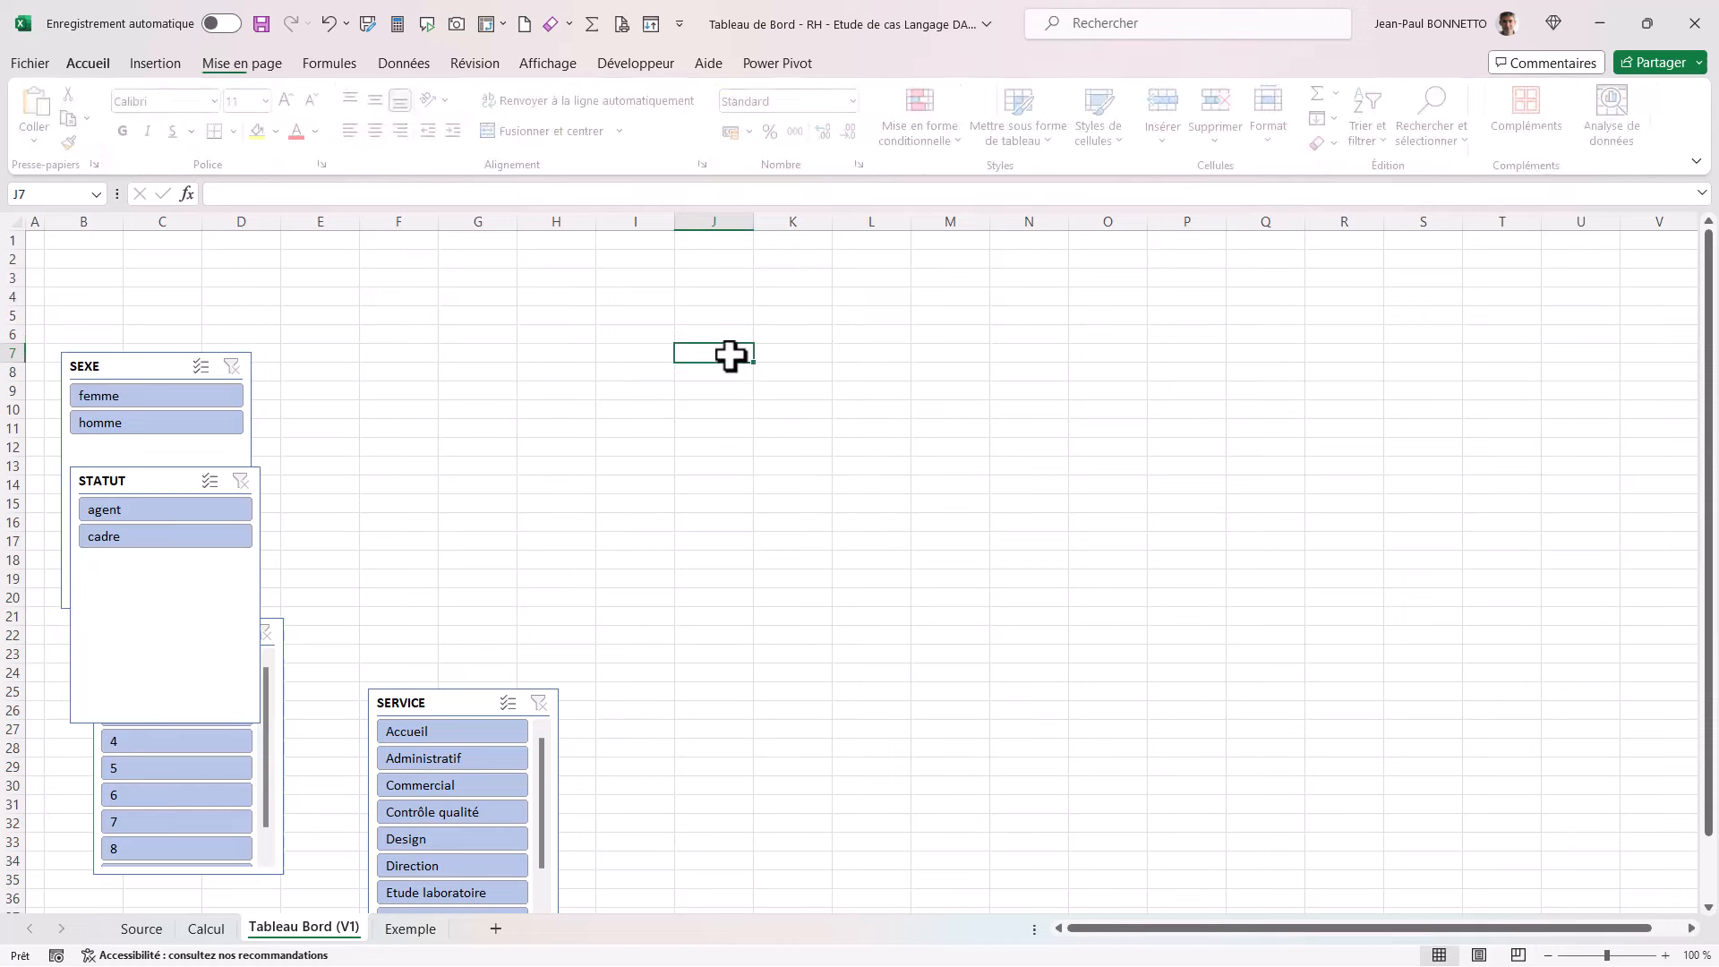
click(133, 368)
click(860, 63)
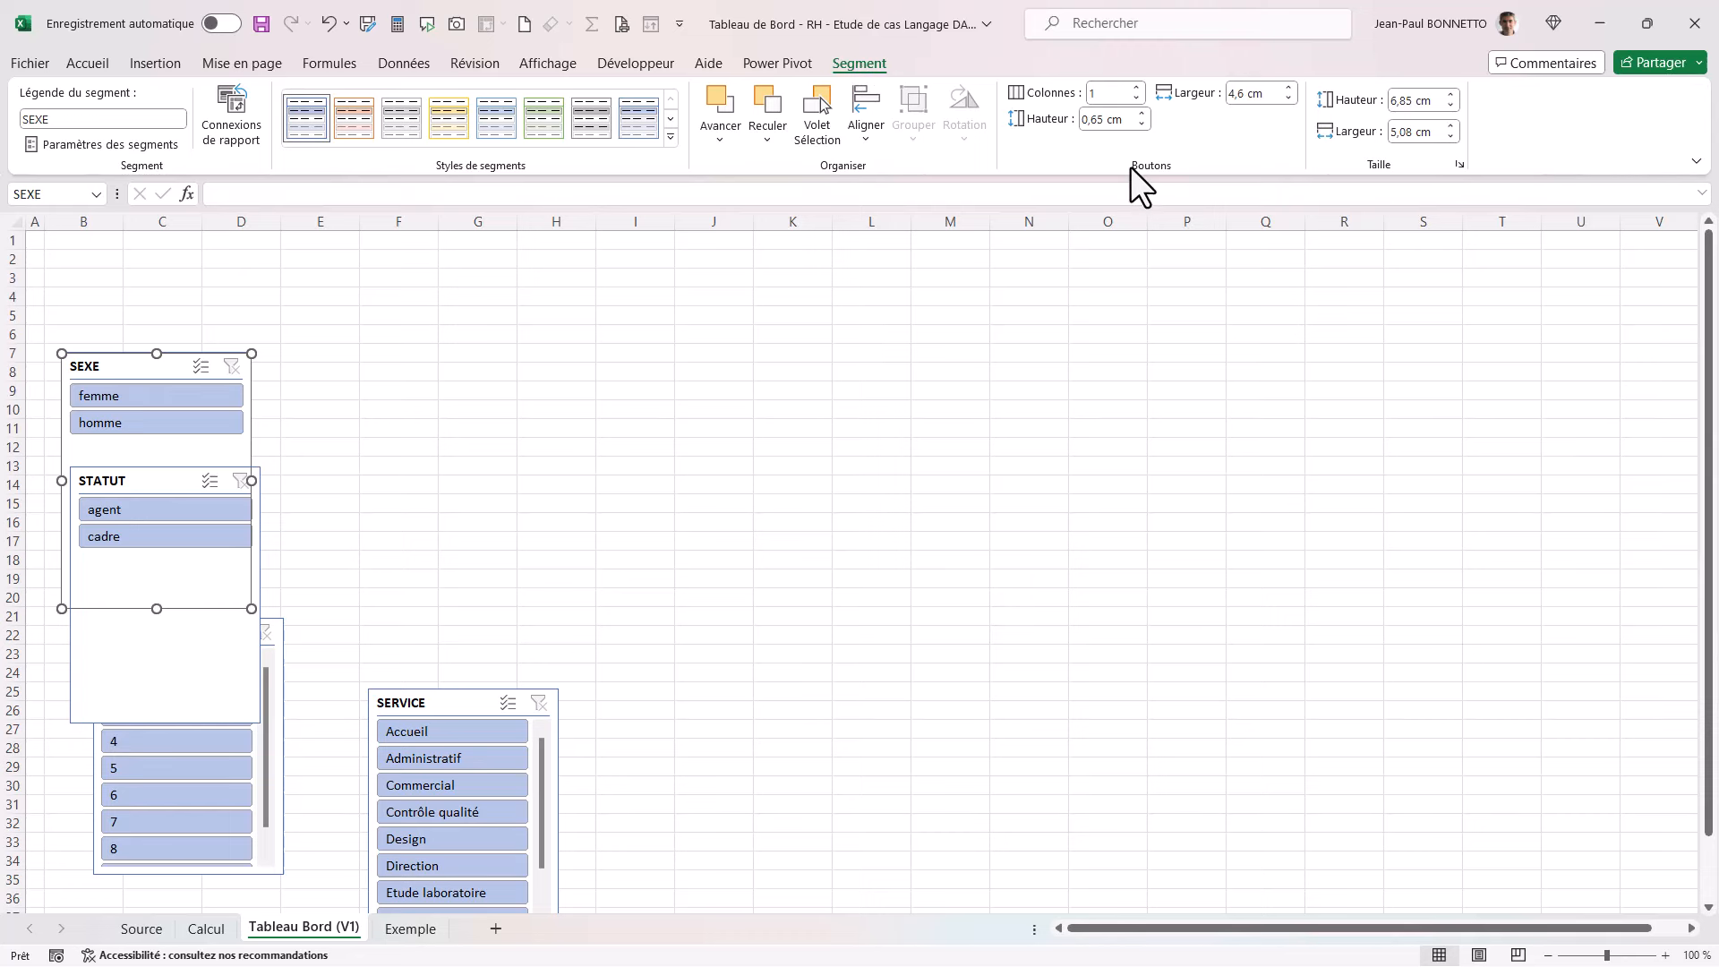
click(1135, 88)
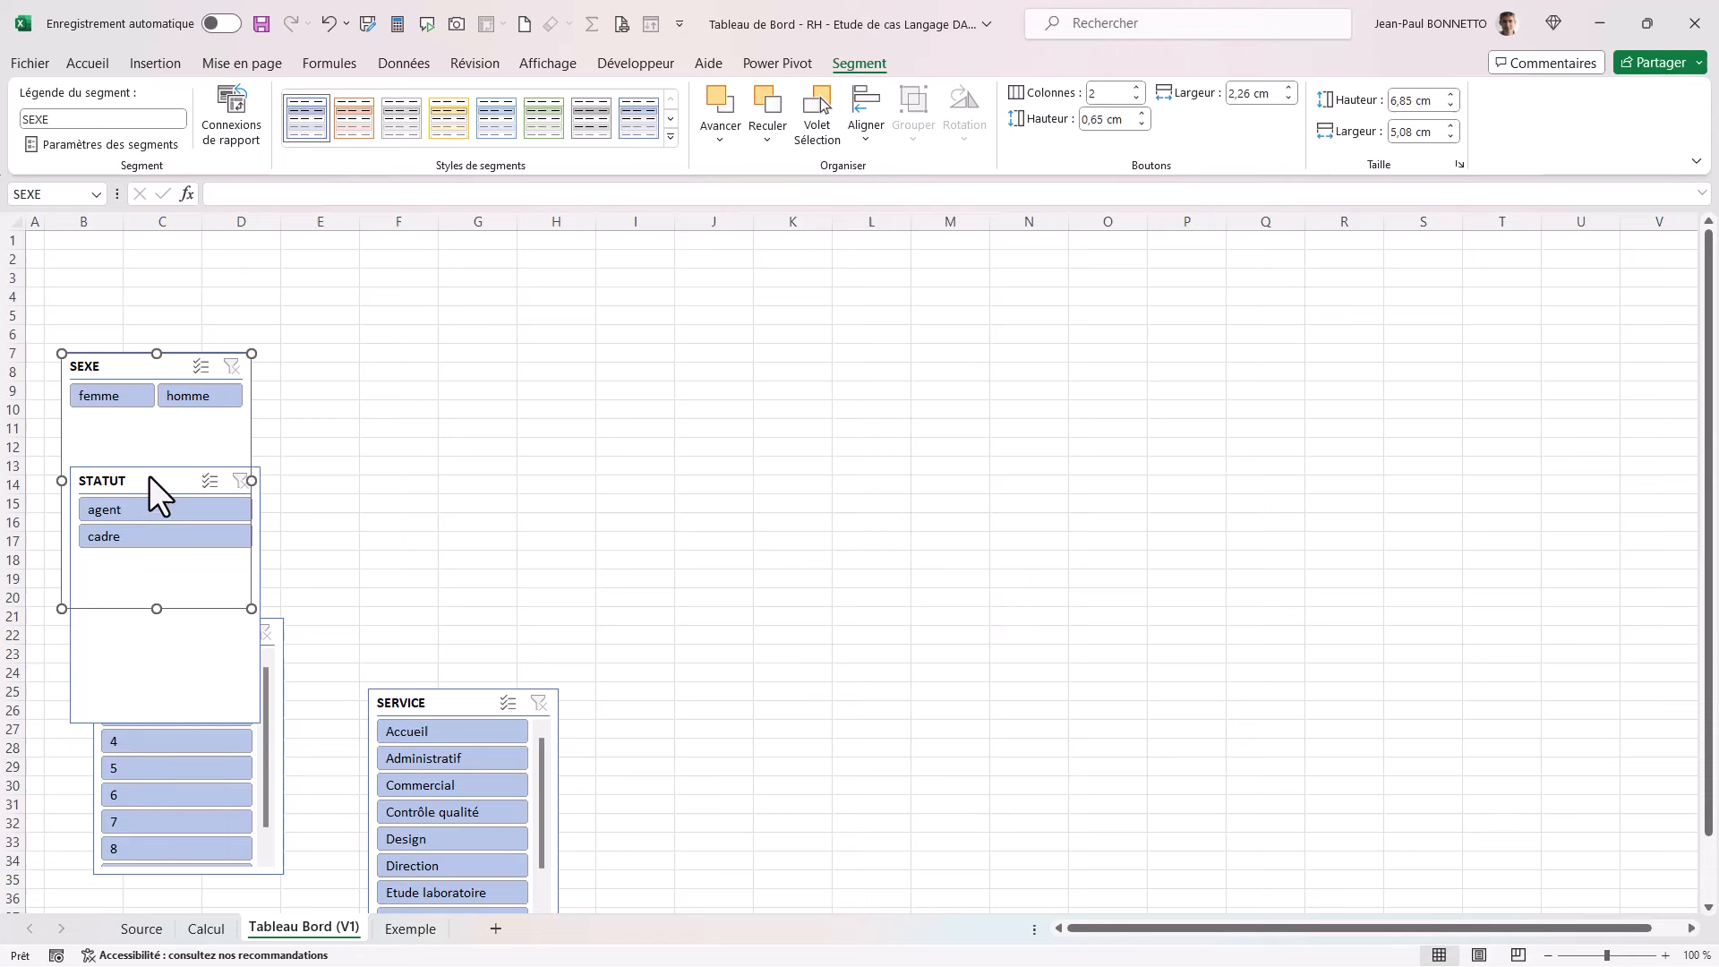
drag(151, 607, 148, 453)
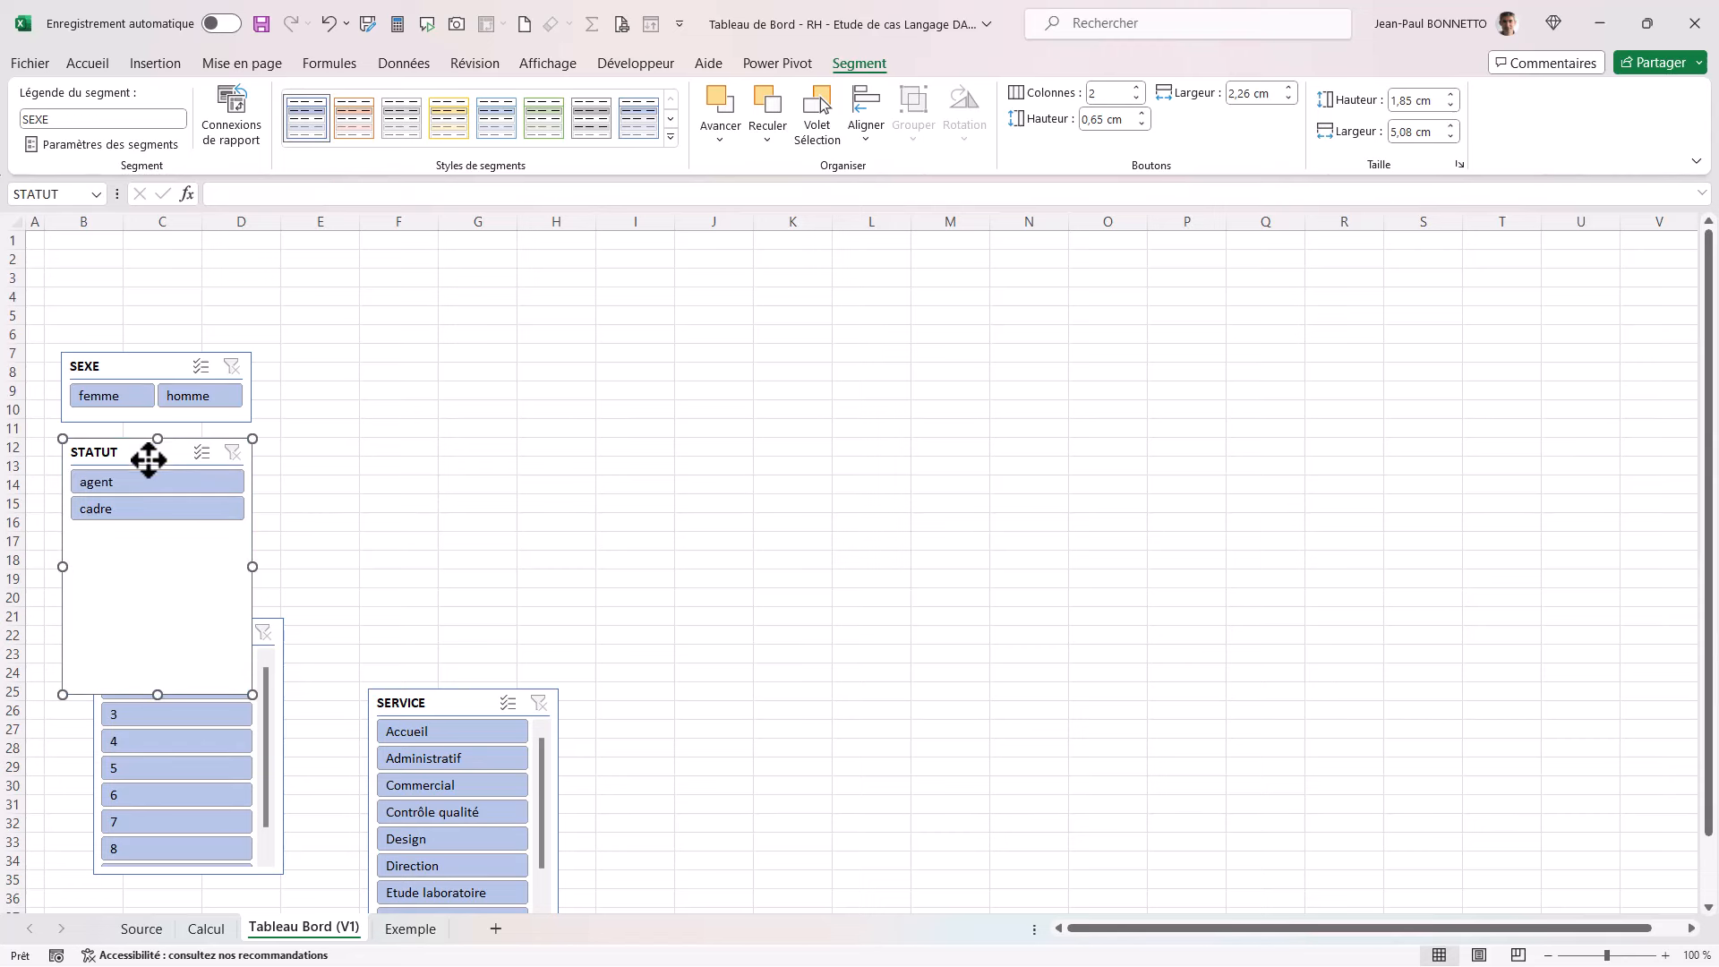
Step: Set the STATUT slicer to 2 columns and reduce its height to about 1.92 cm
click(1137, 88)
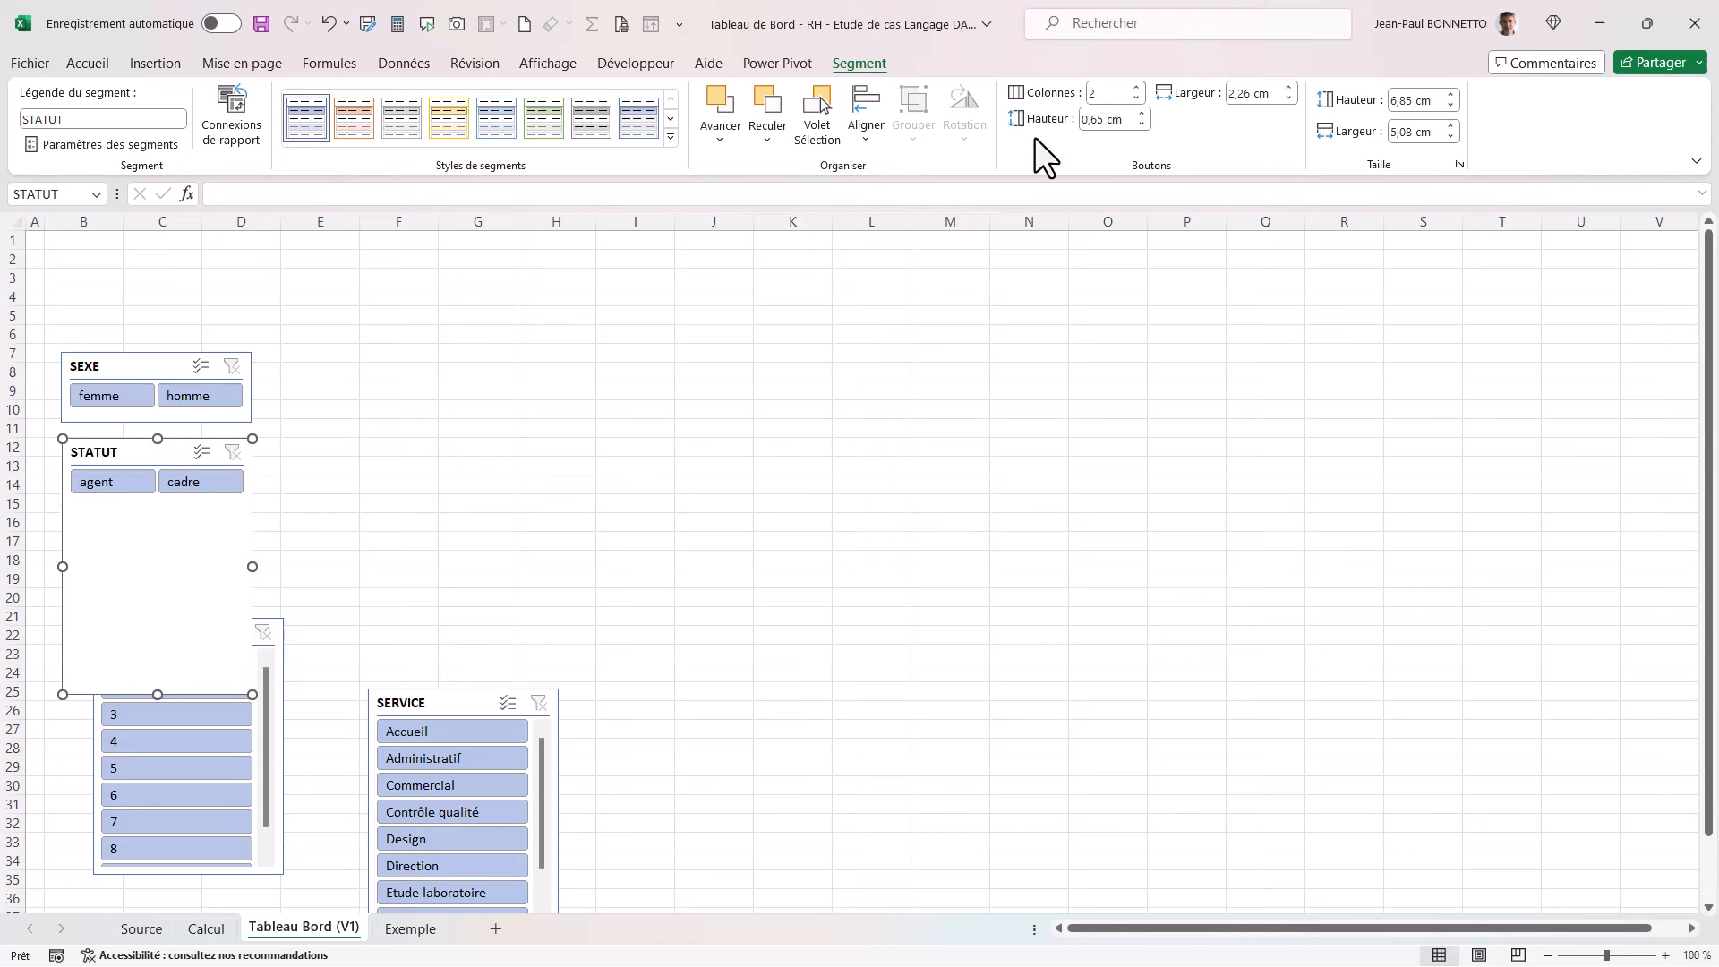
drag(157, 692, 163, 516)
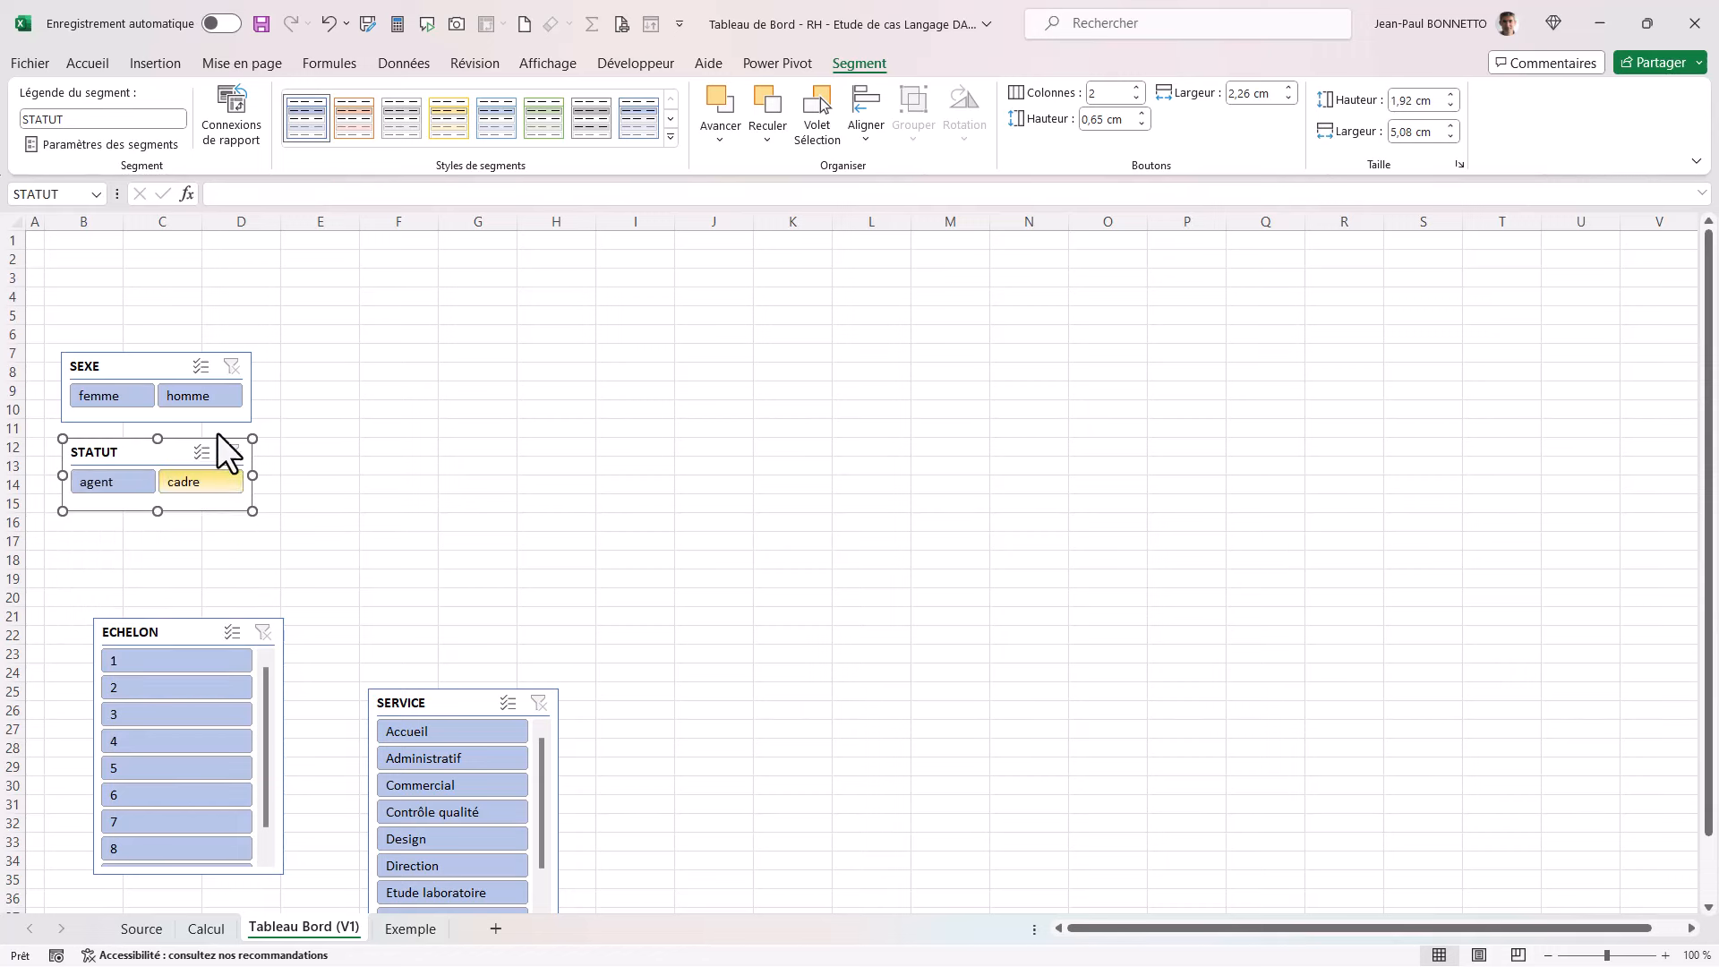
Step: Line up the SEXE slicer with the STATUT slicer below it and set both to a height of about 1.97 cm
drag(159, 367, 167, 359)
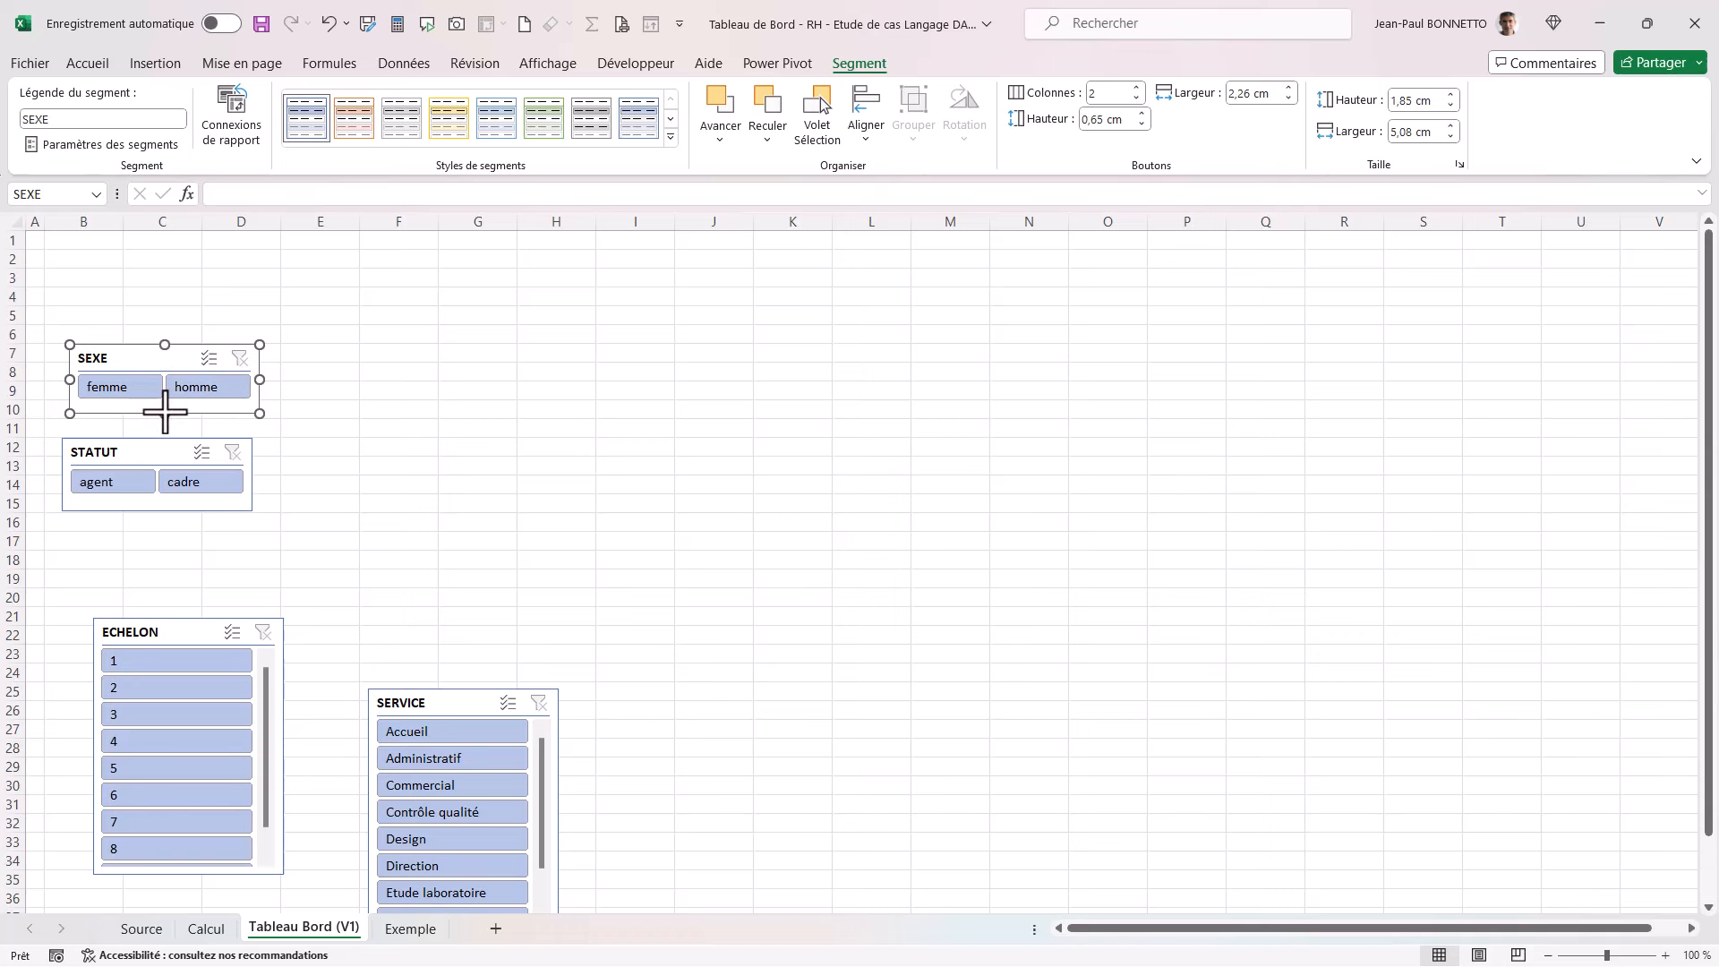
drag(165, 413, 162, 516)
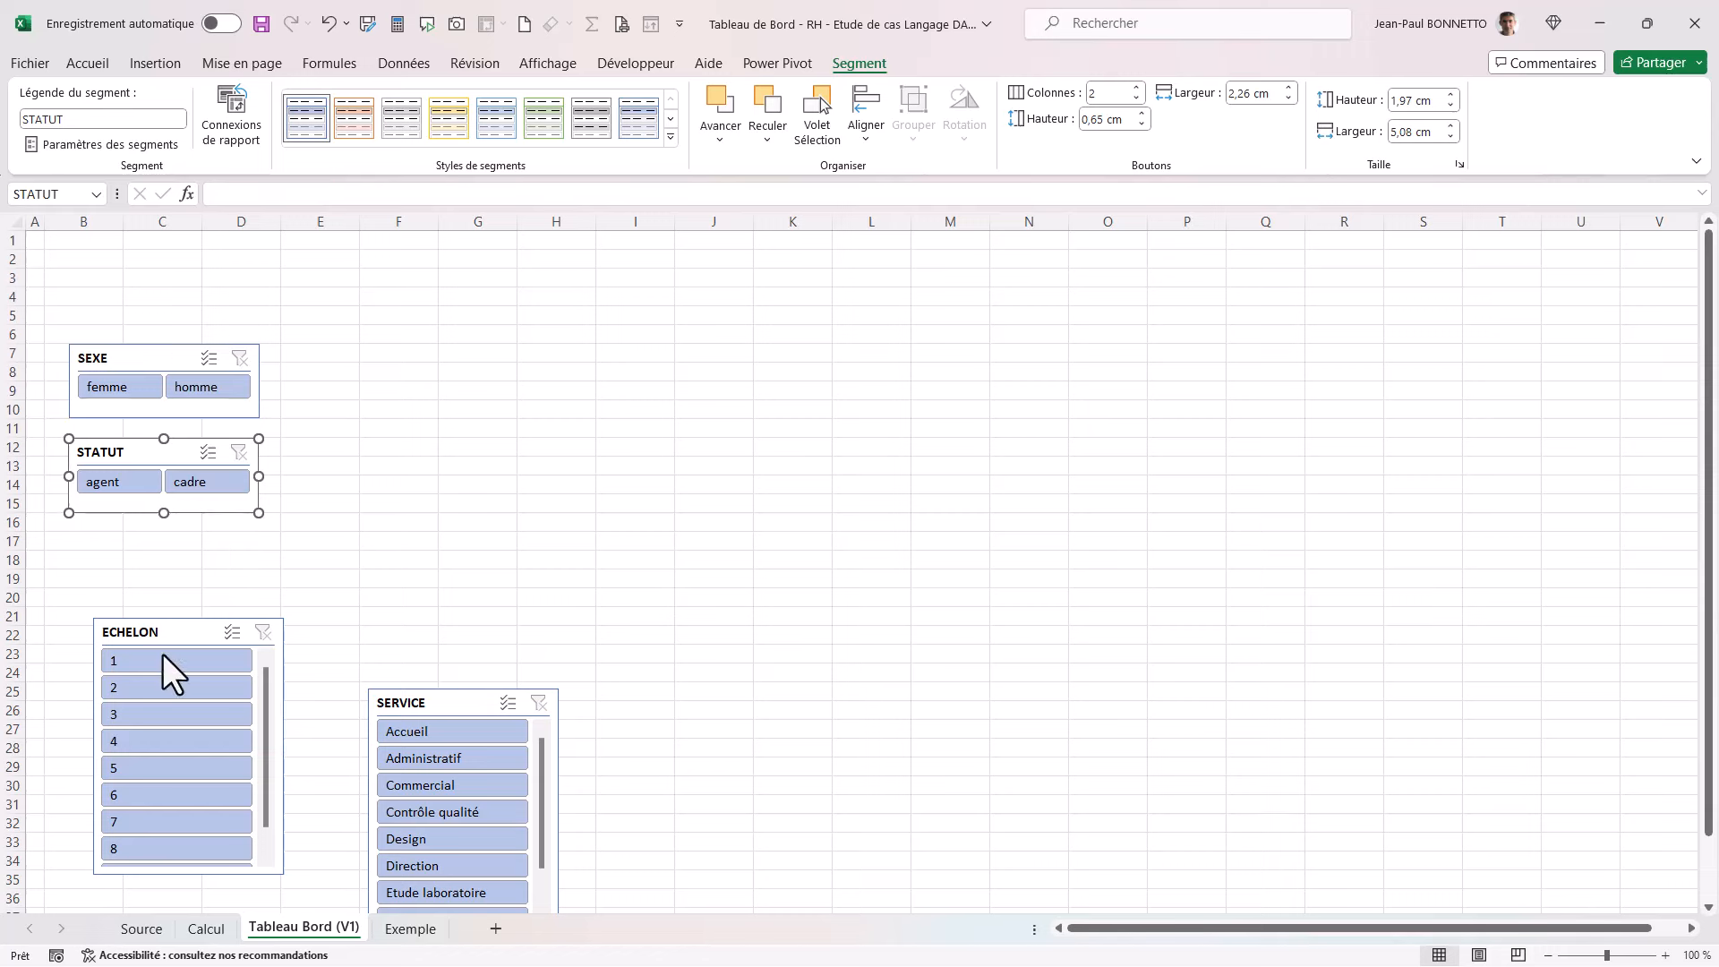
Step: Move the ECHELON slicer just below STATUT, set it to 3 columns and reduce its height to about 3.5 cm
drag(165, 656, 136, 554)
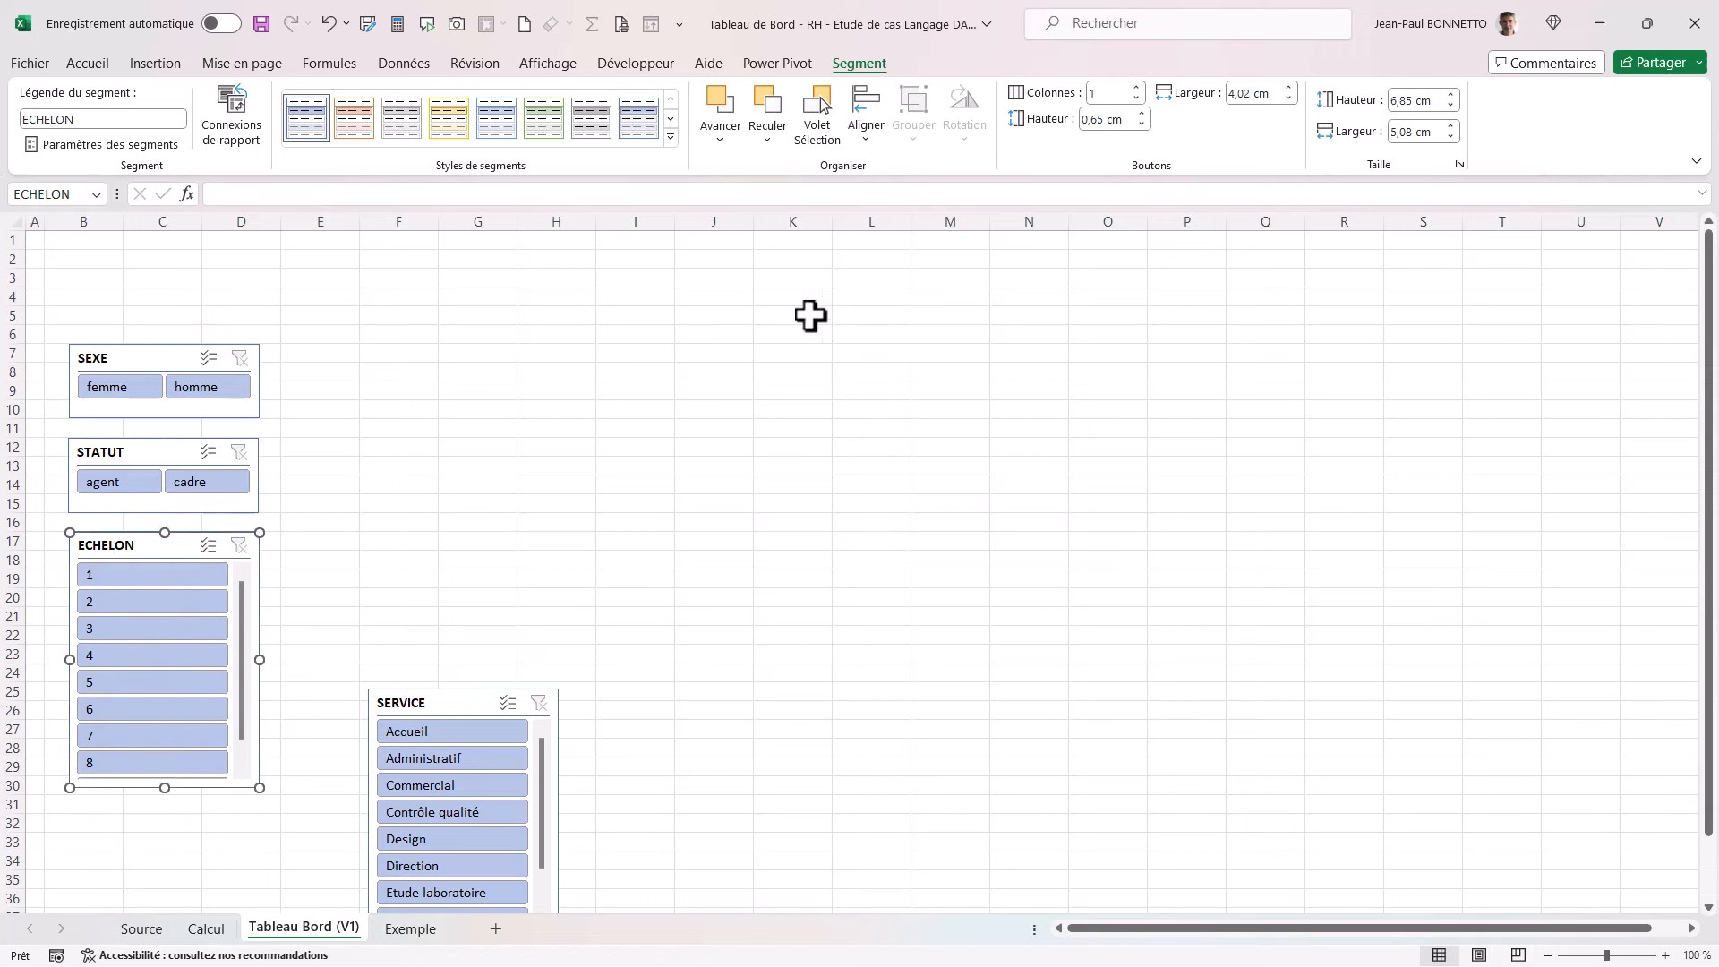
click(1136, 88)
click(1136, 86)
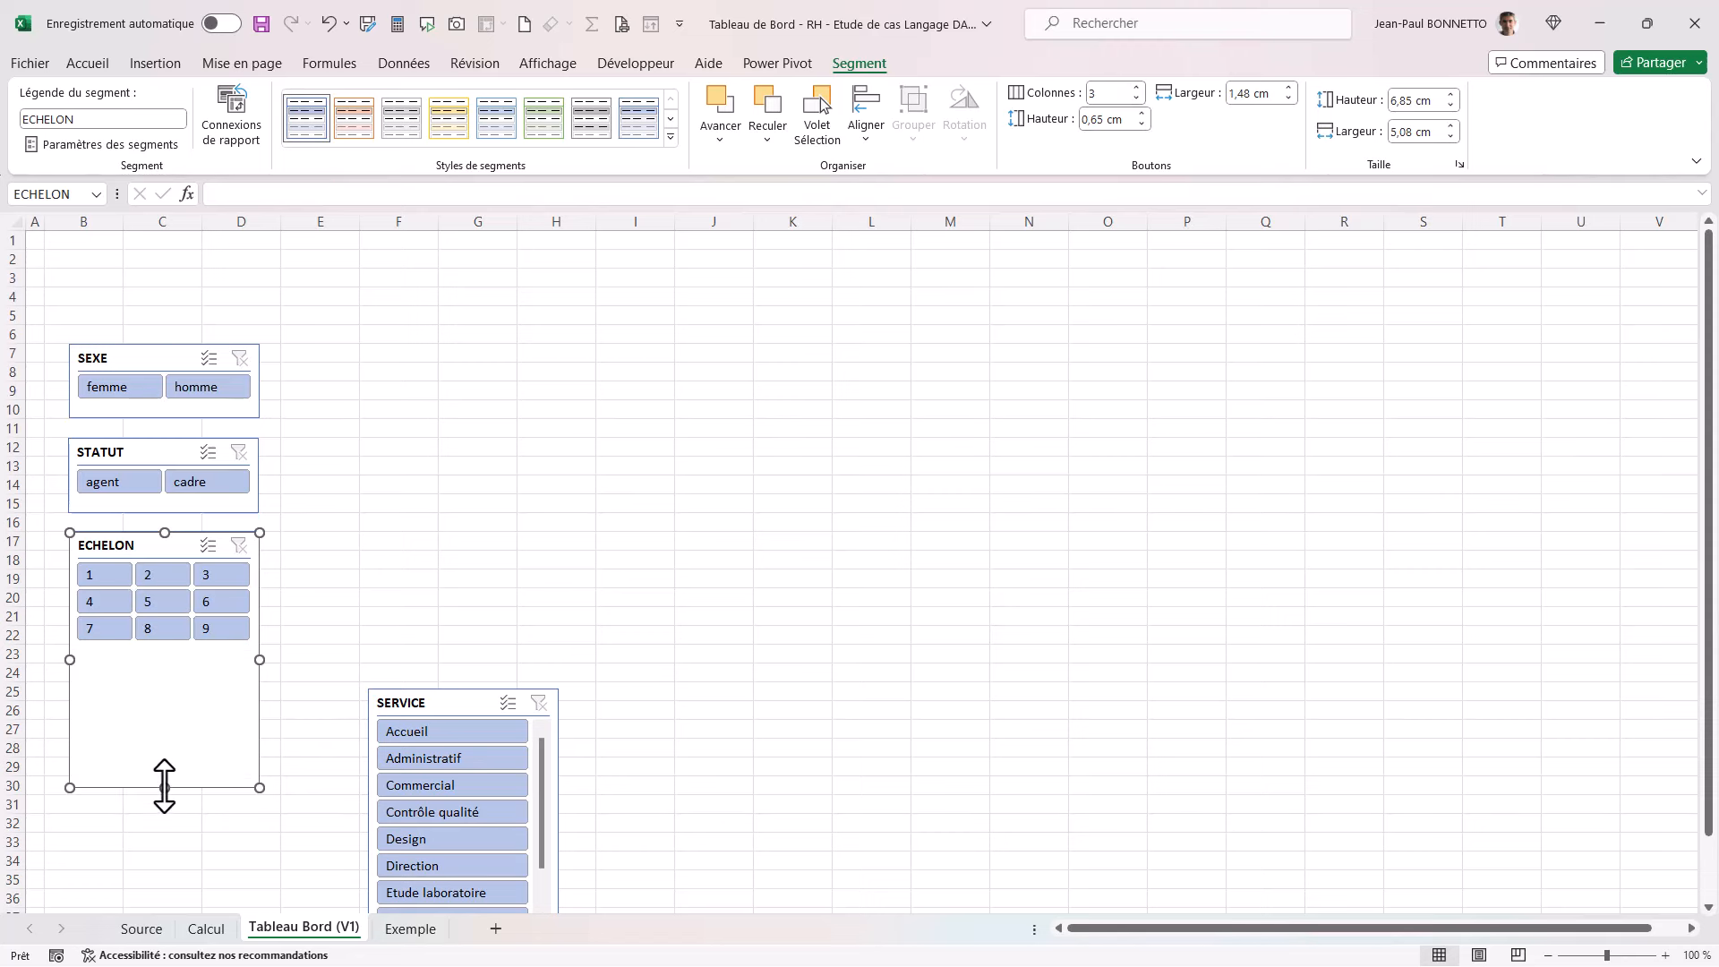
drag(164, 788, 164, 664)
Step: Move the SERVICE slicer just below ECHELON, set it to 2 columns and reduce its height to about 5.51 cm
drag(454, 703, 155, 697)
click(1137, 88)
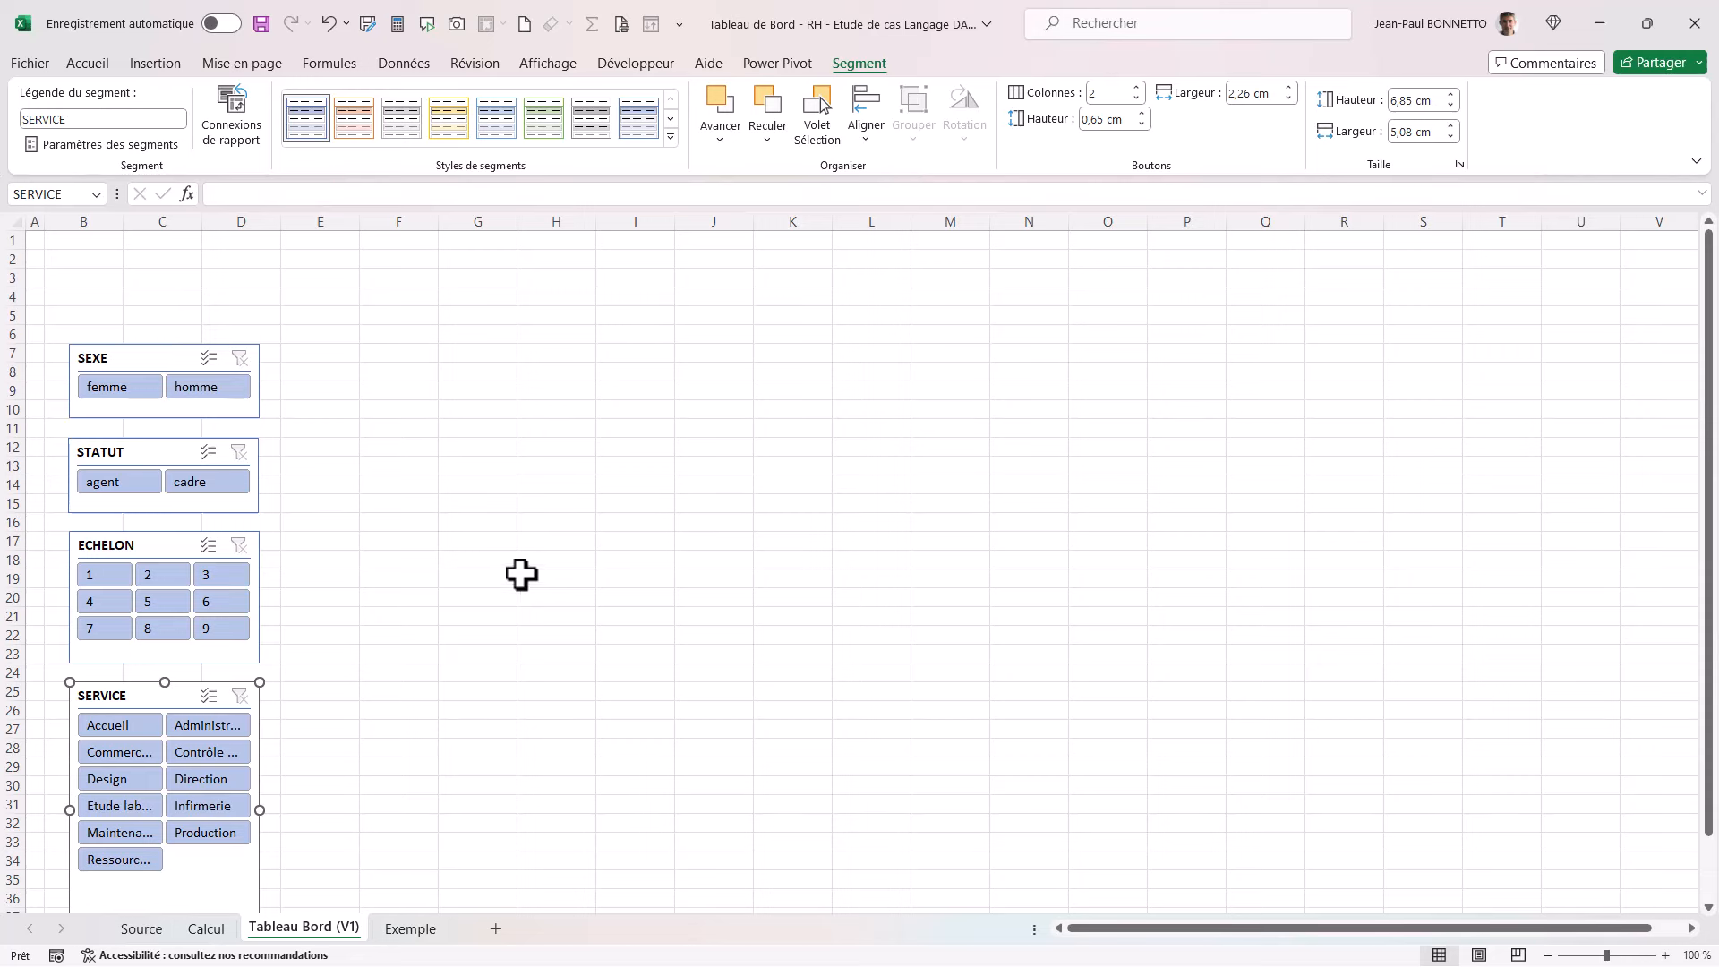
drag(1709, 365, 1710, 438)
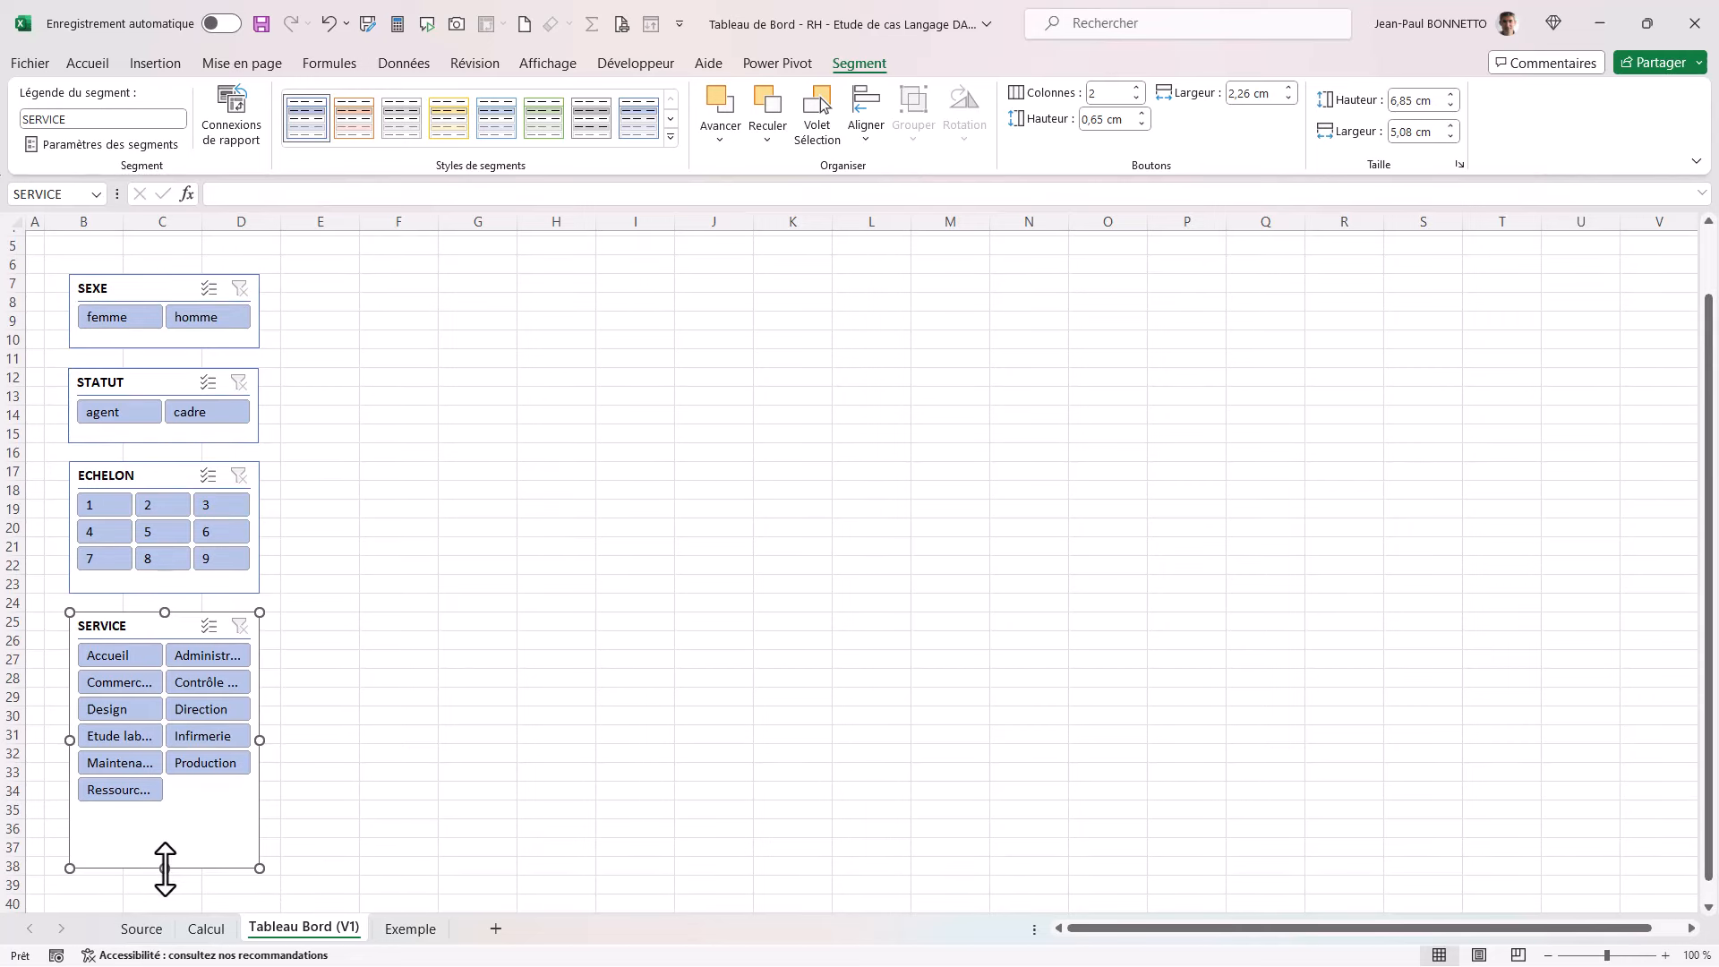
drag(165, 868, 169, 817)
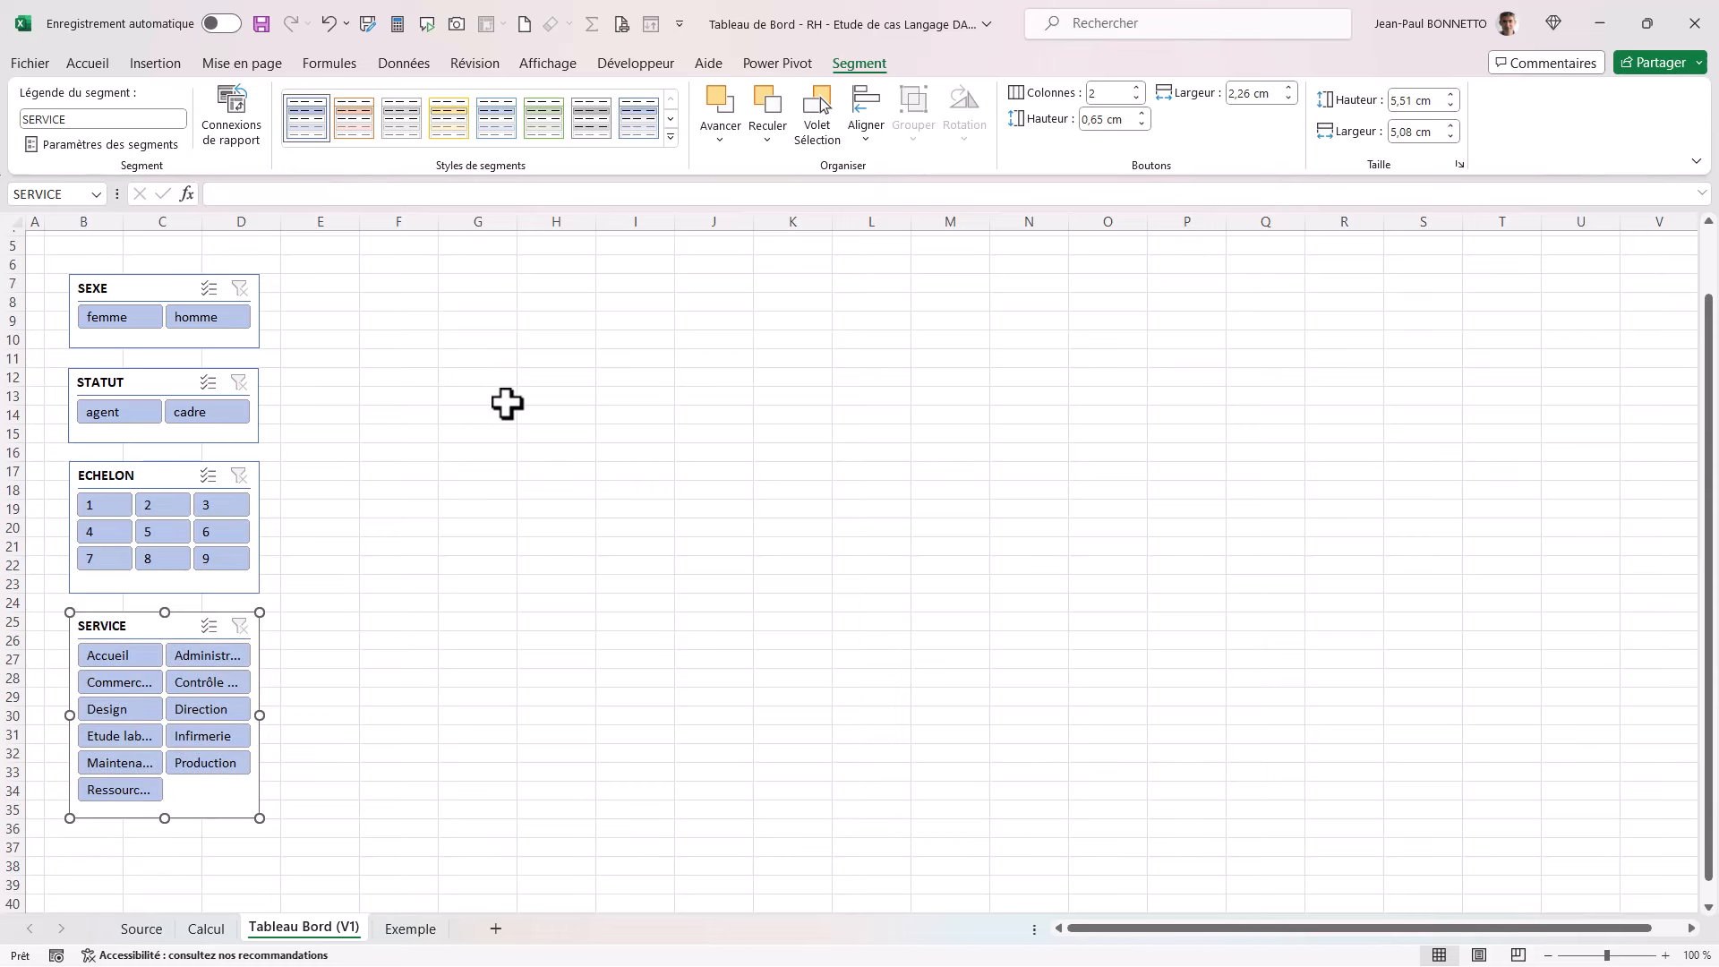
drag(1710, 336, 1711, 261)
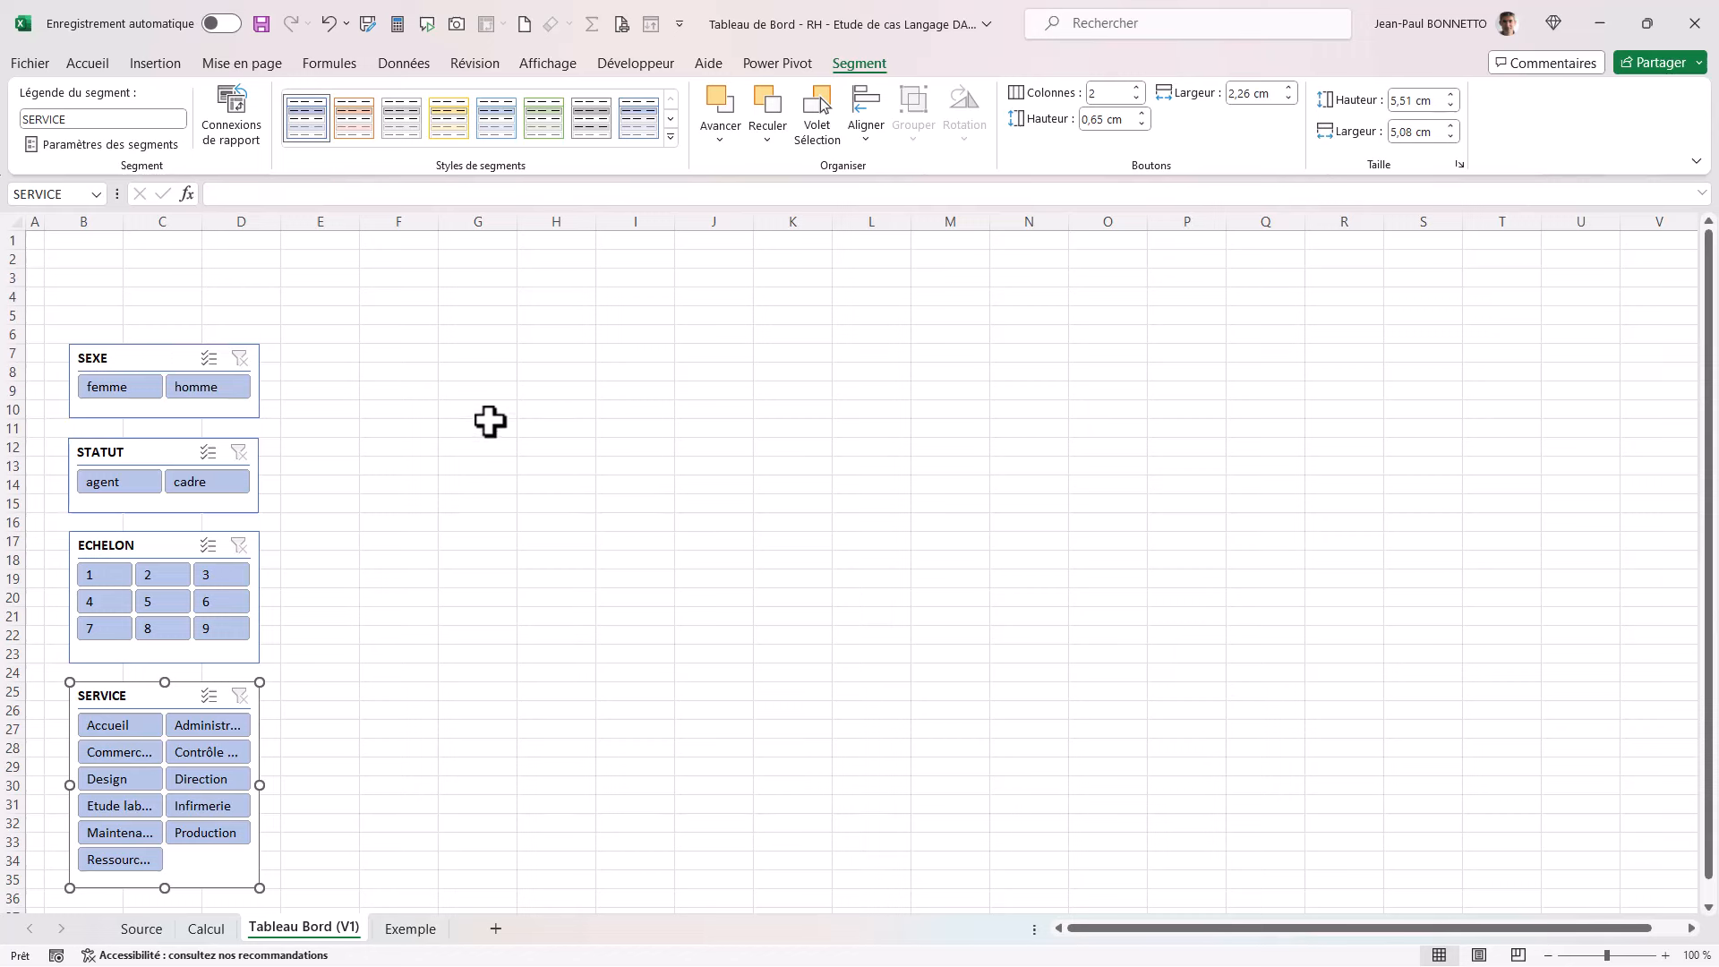
Step: Compare the slicer column with the layout on the Exemple sheet and return to Tableau Bord (V1)
click(470, 354)
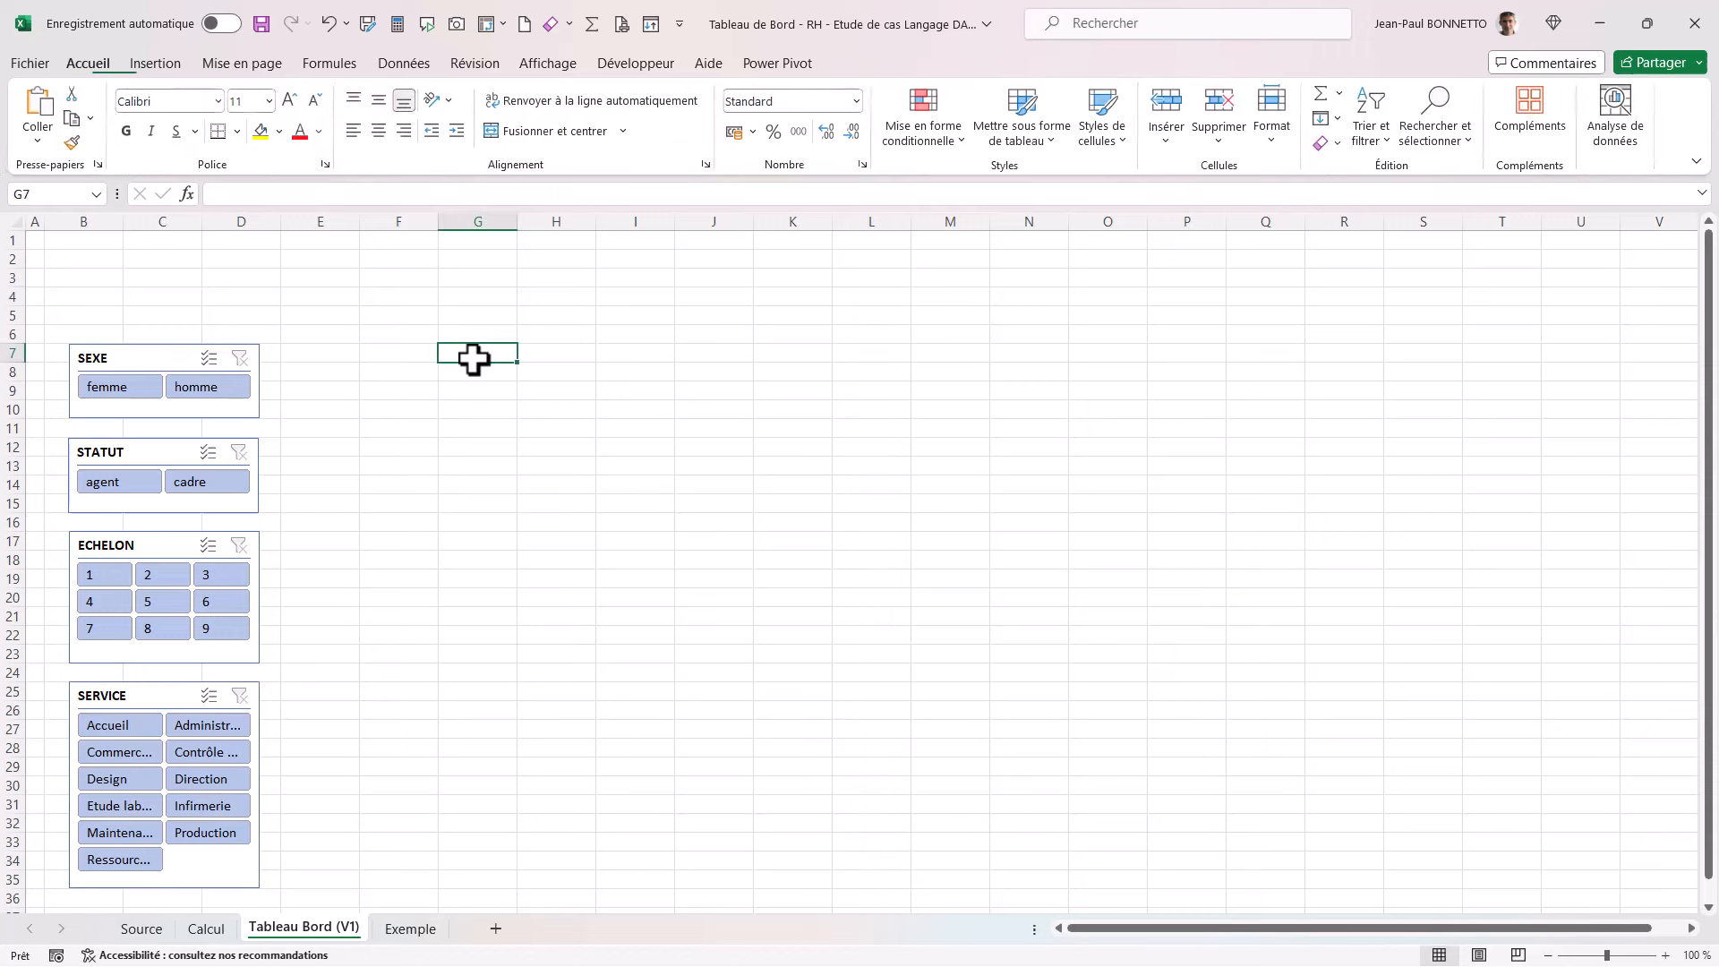
click(320, 296)
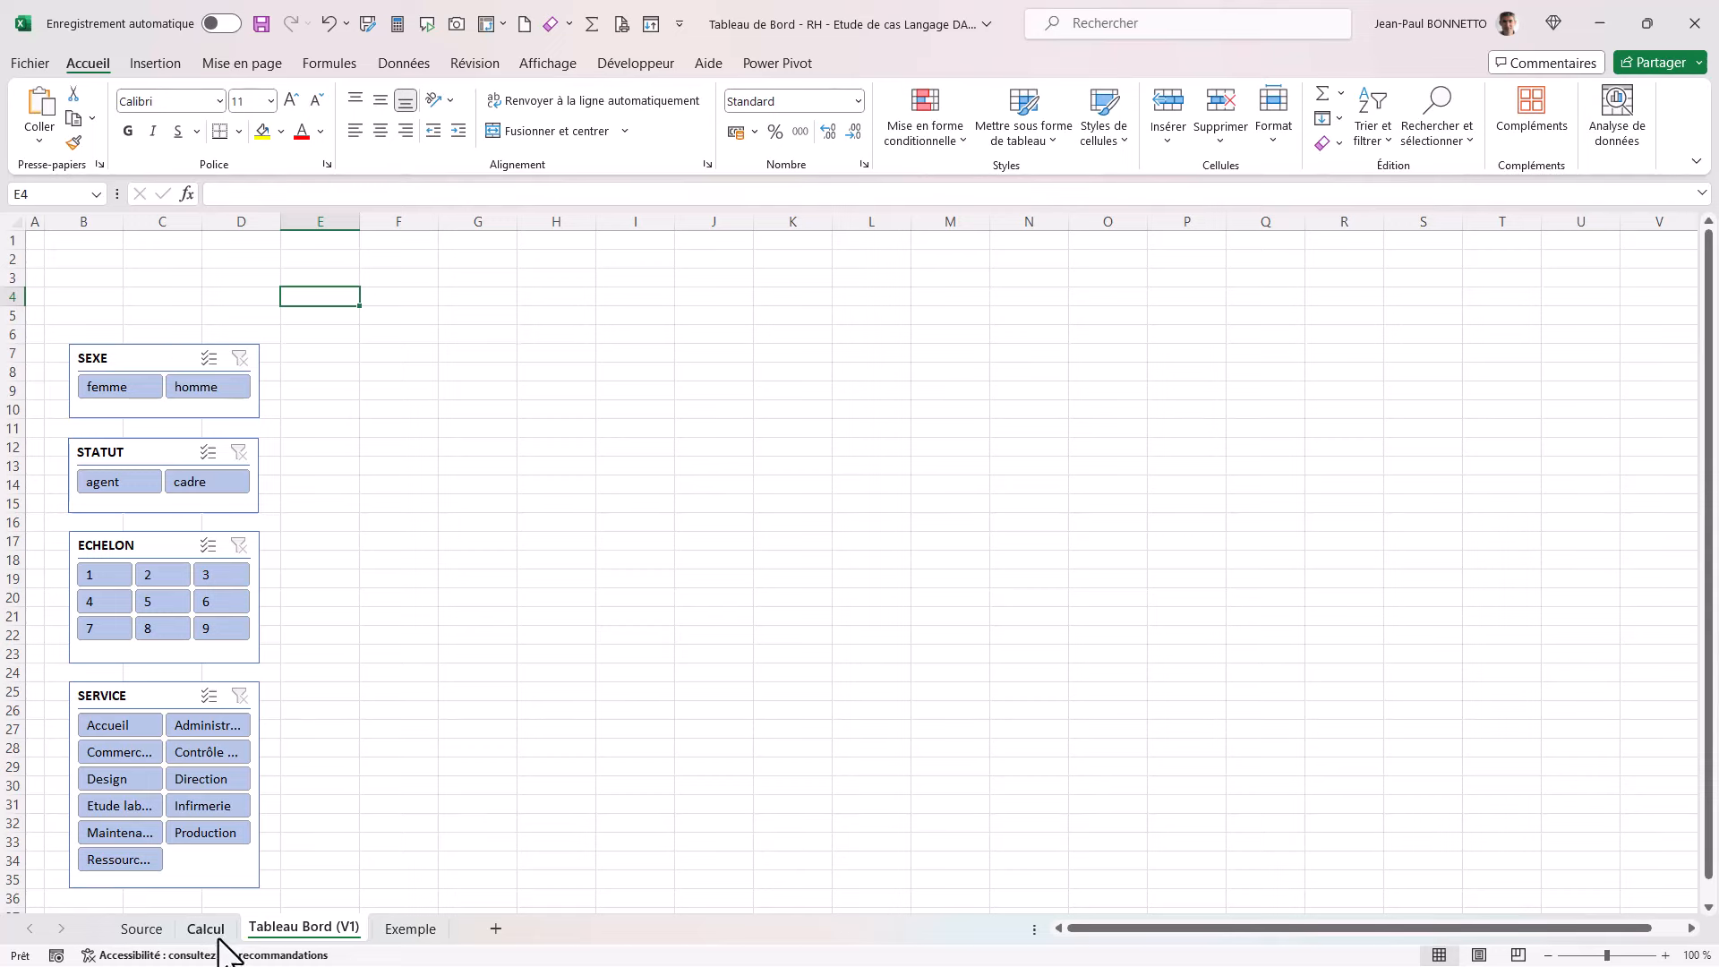
click(417, 931)
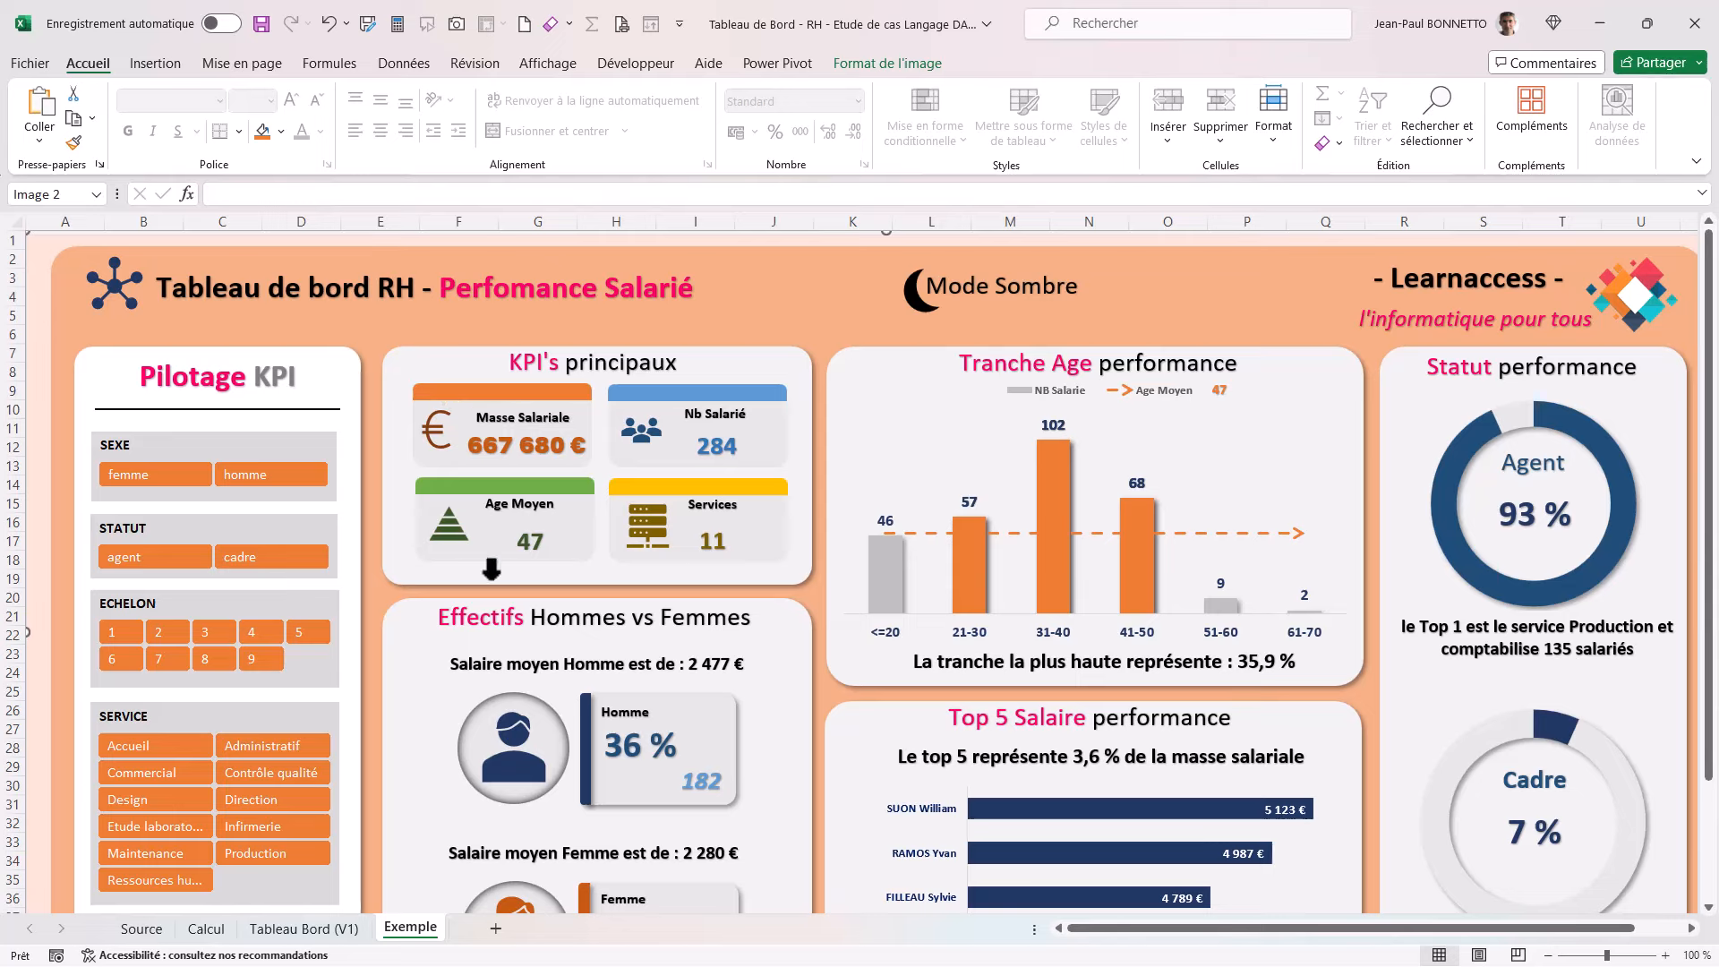
click(307, 931)
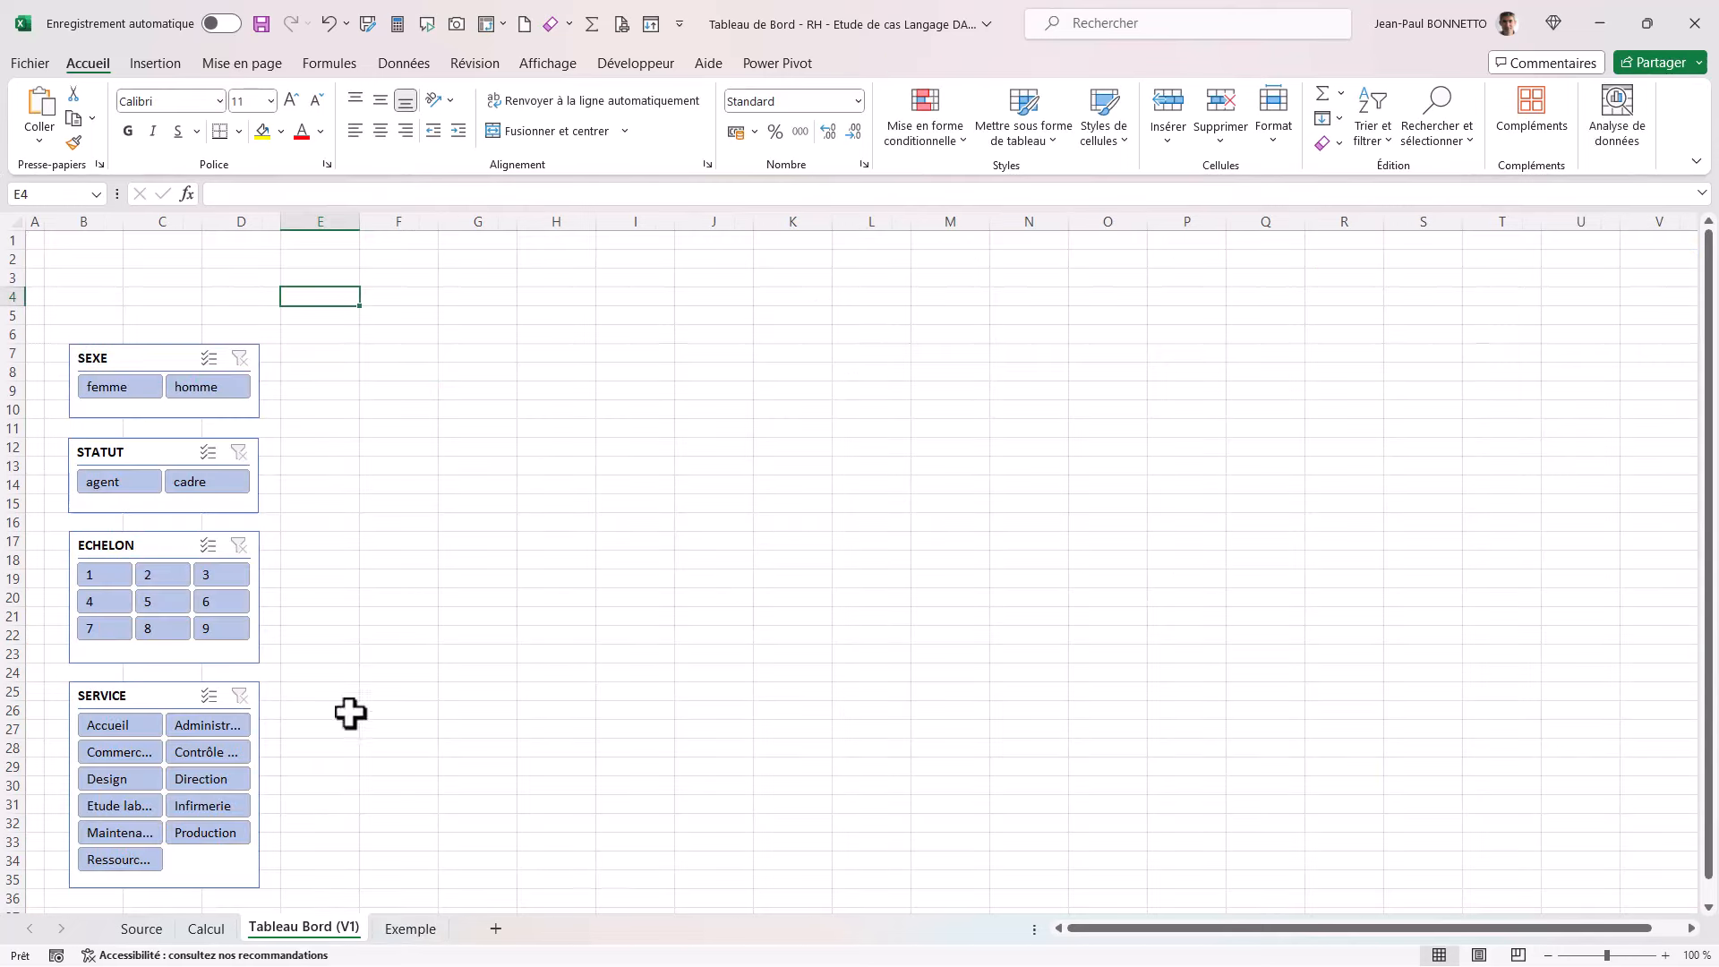
click(534, 337)
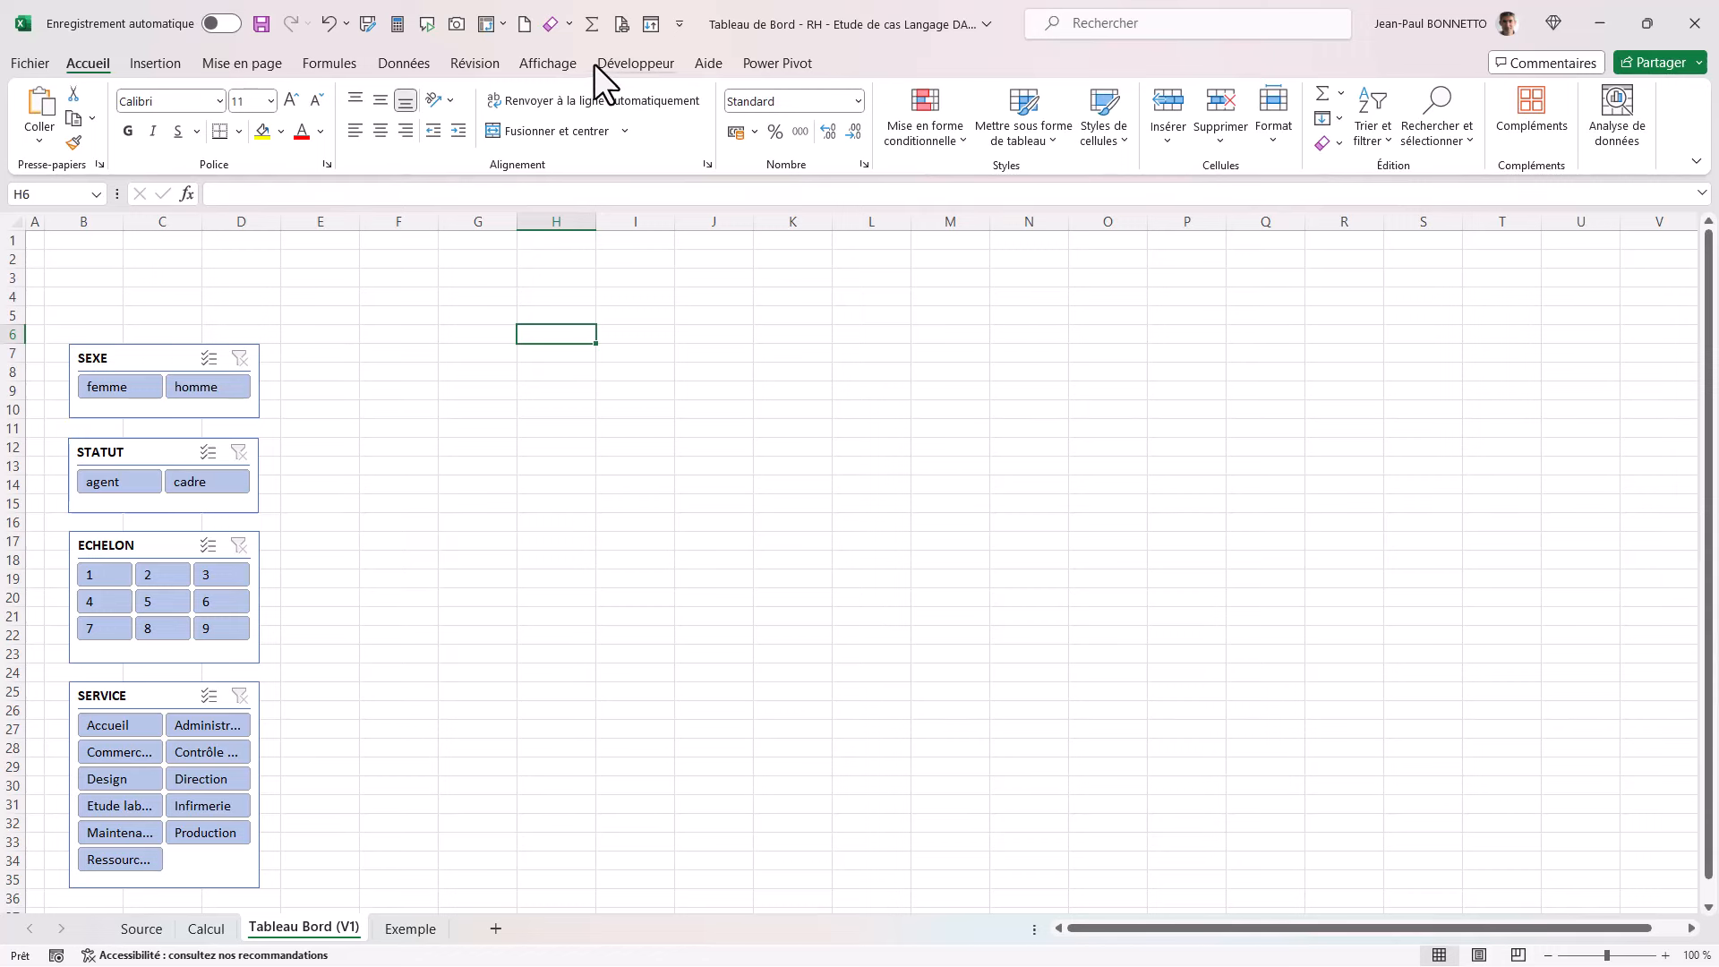
Step: Left-align the SEXE, STATUT, ECHELON and SERVICE slicers and distribute them vertically
drag(142, 386, 138, 367)
ctrl+click(138, 450)
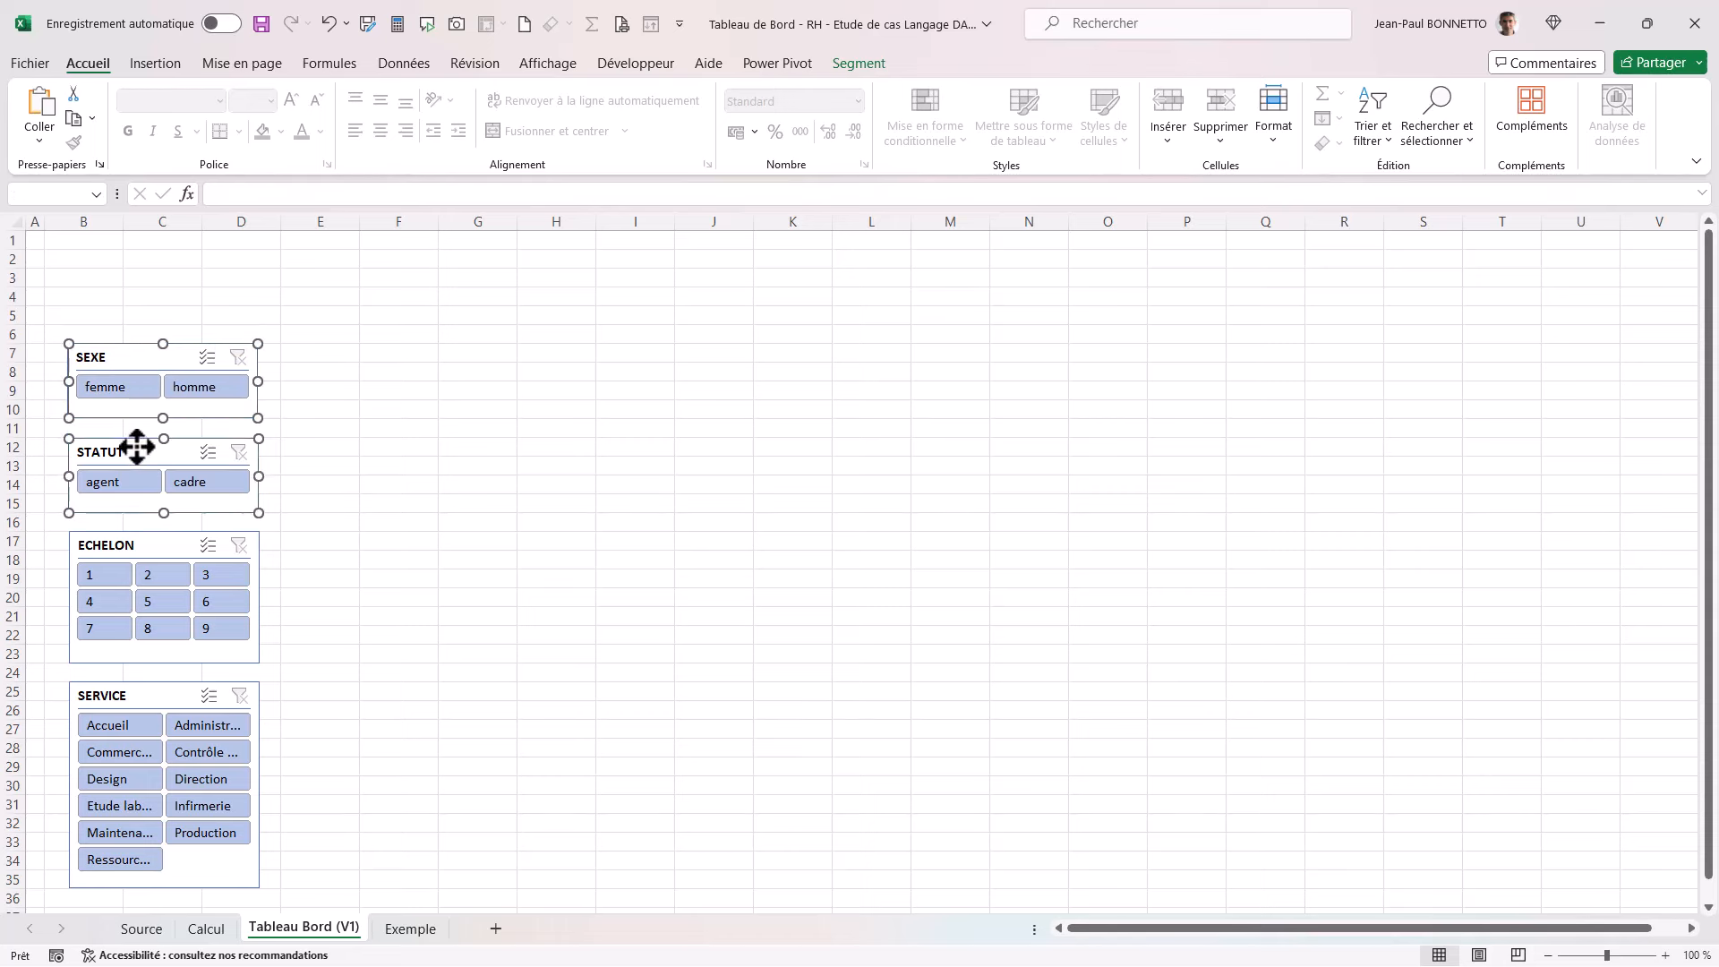
ctrl+click(138, 544)
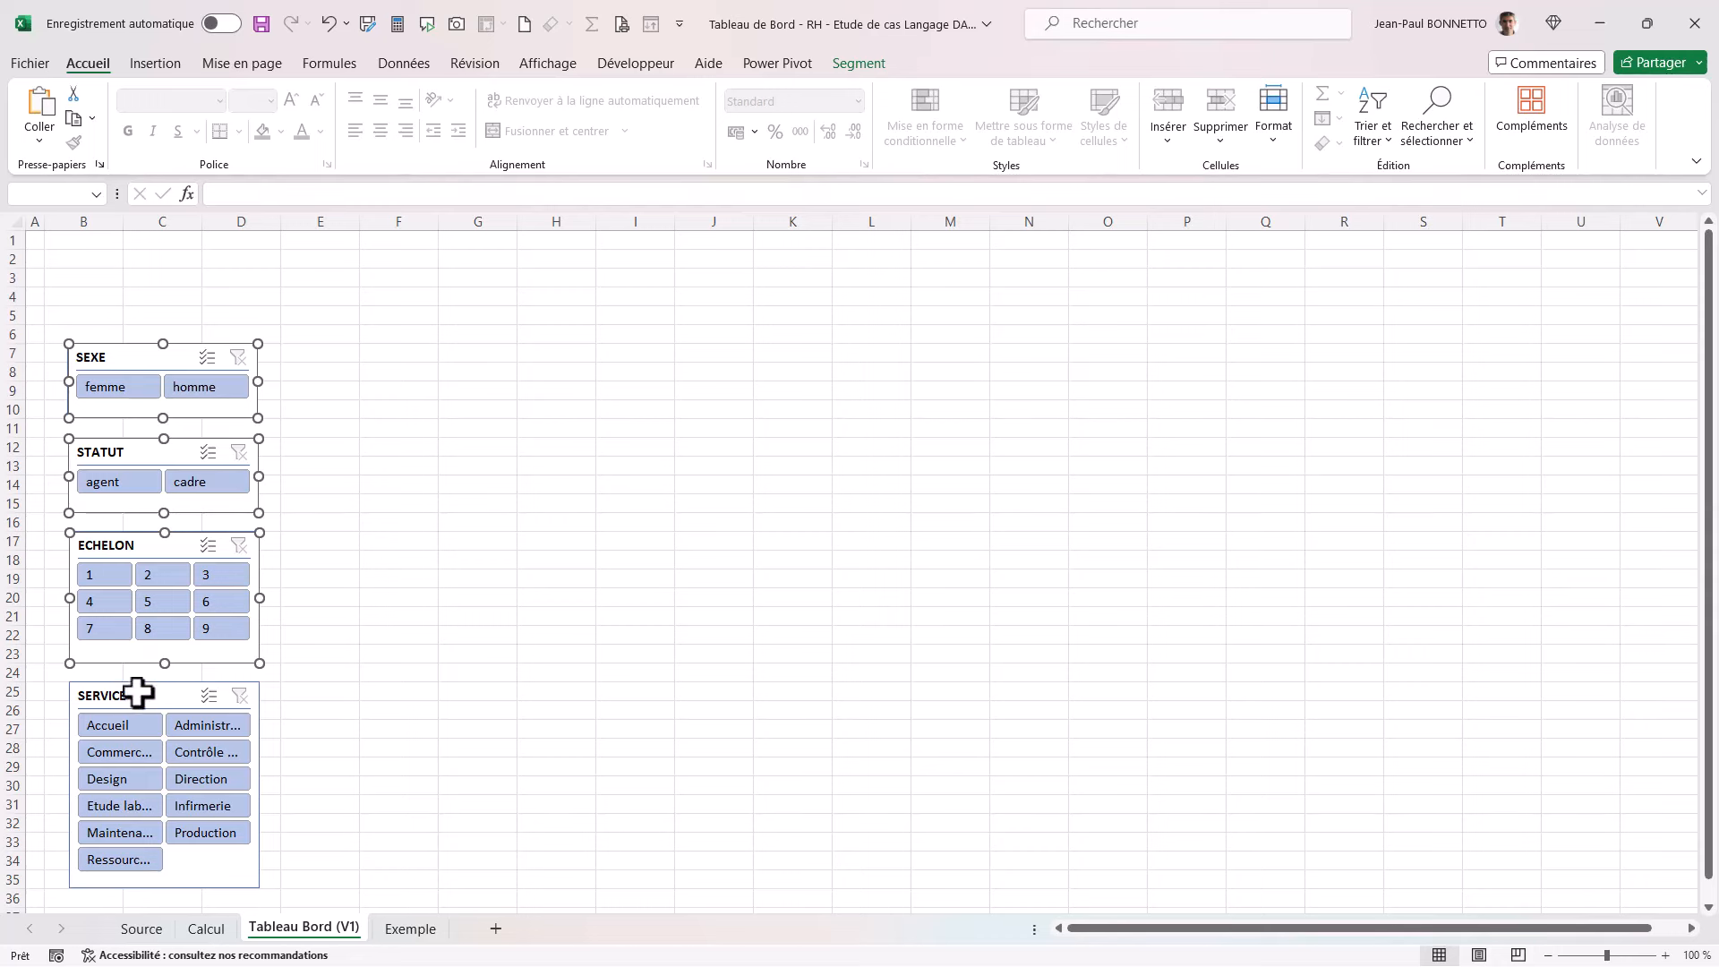
ctrl+click(138, 695)
click(847, 59)
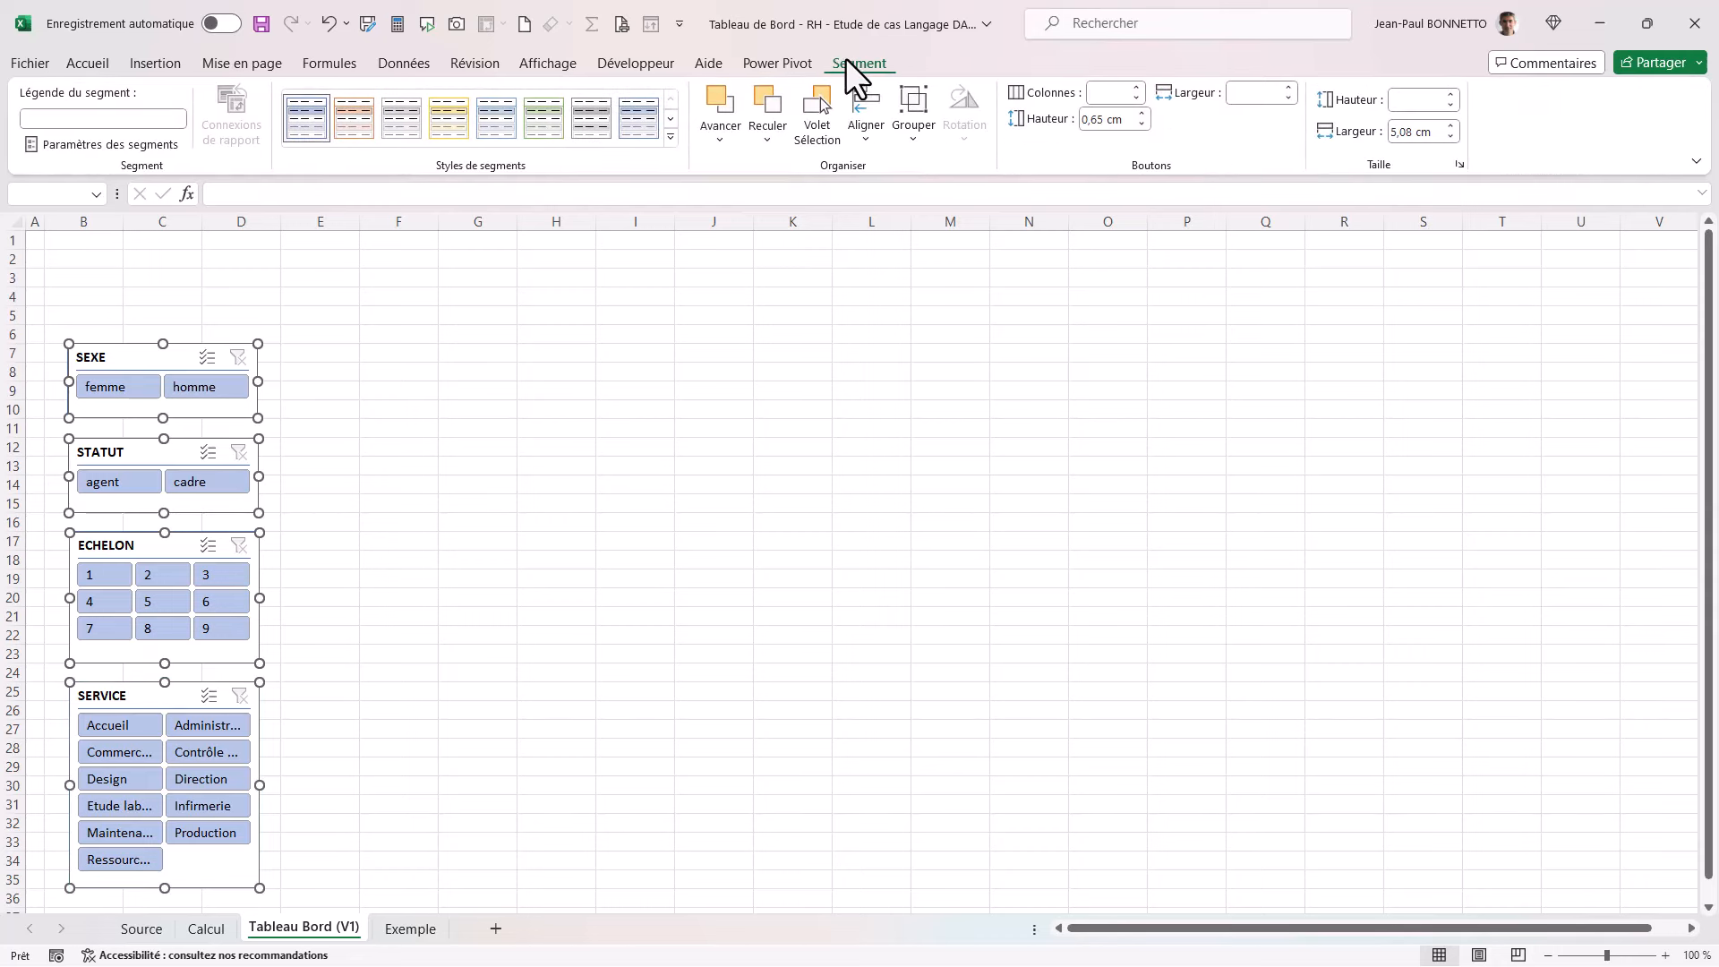
click(867, 134)
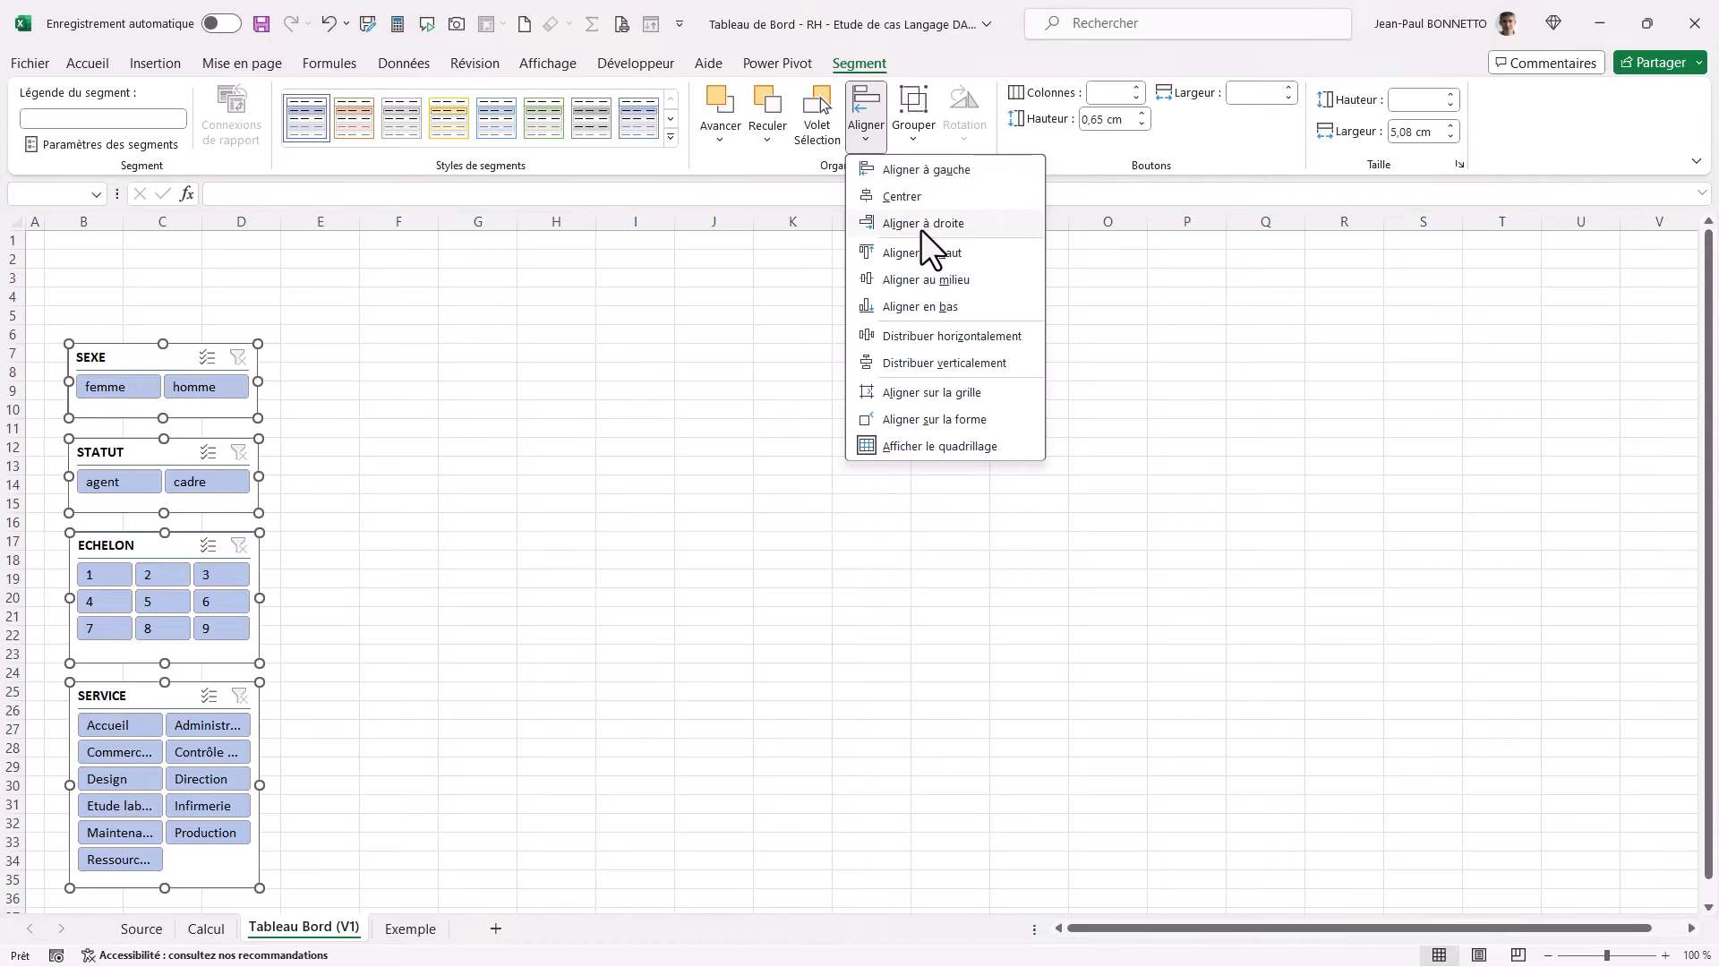
click(915, 169)
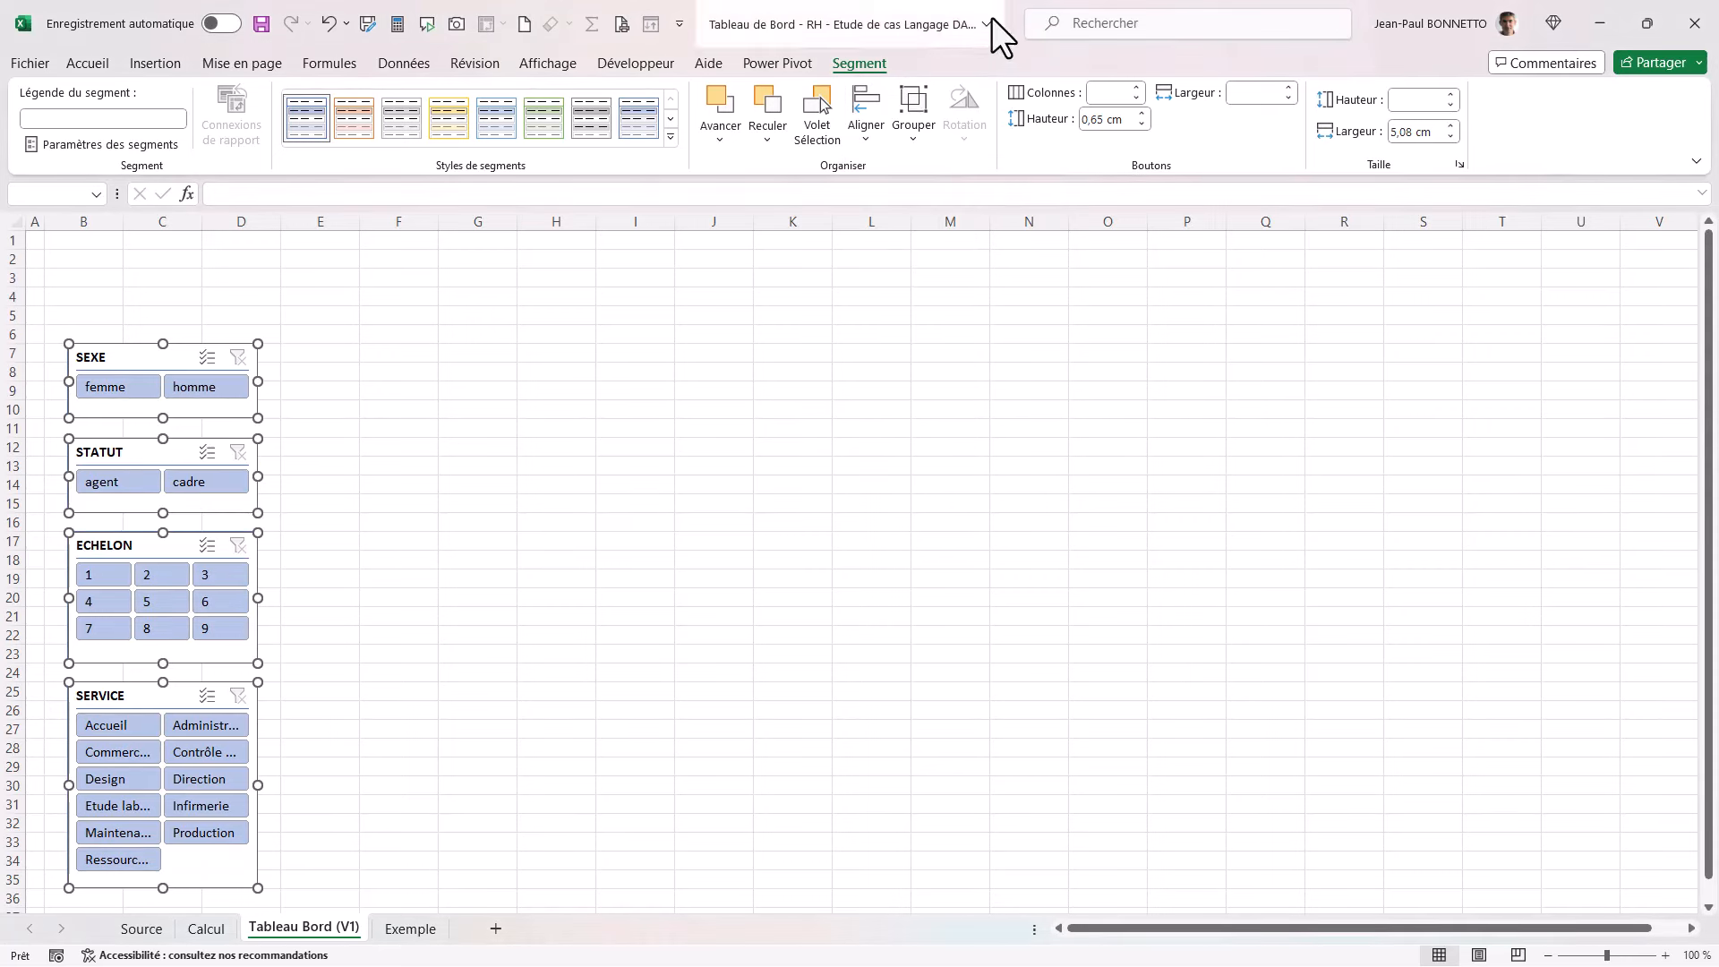
click(865, 133)
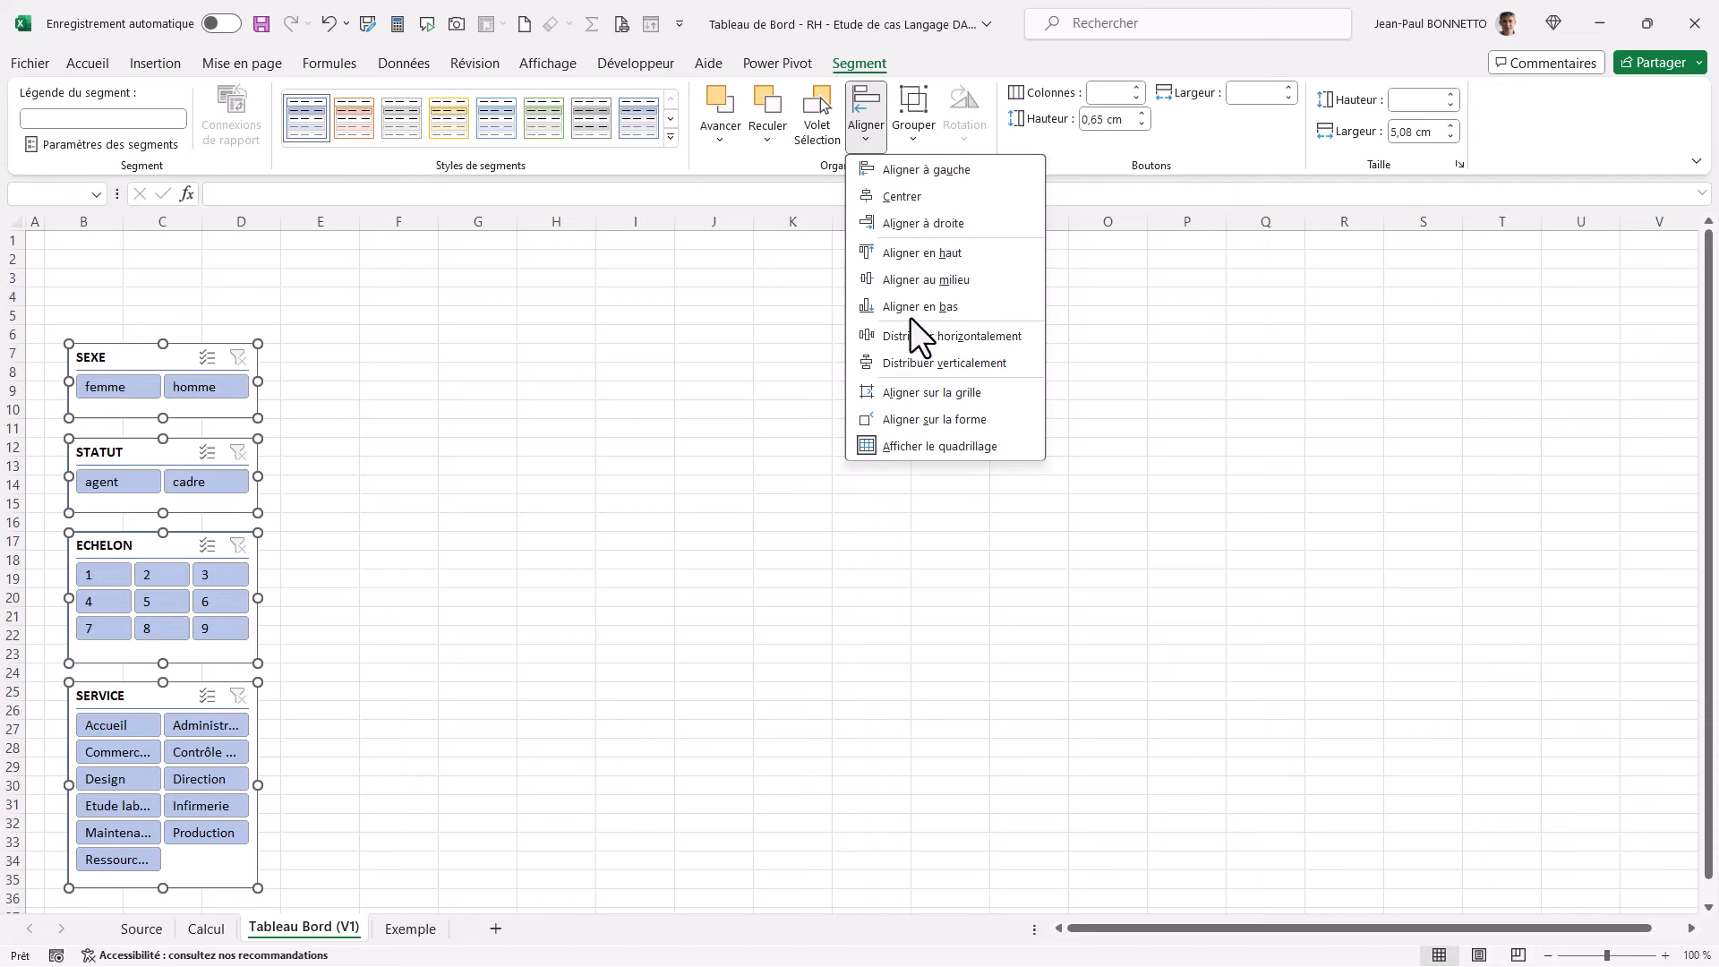
click(942, 362)
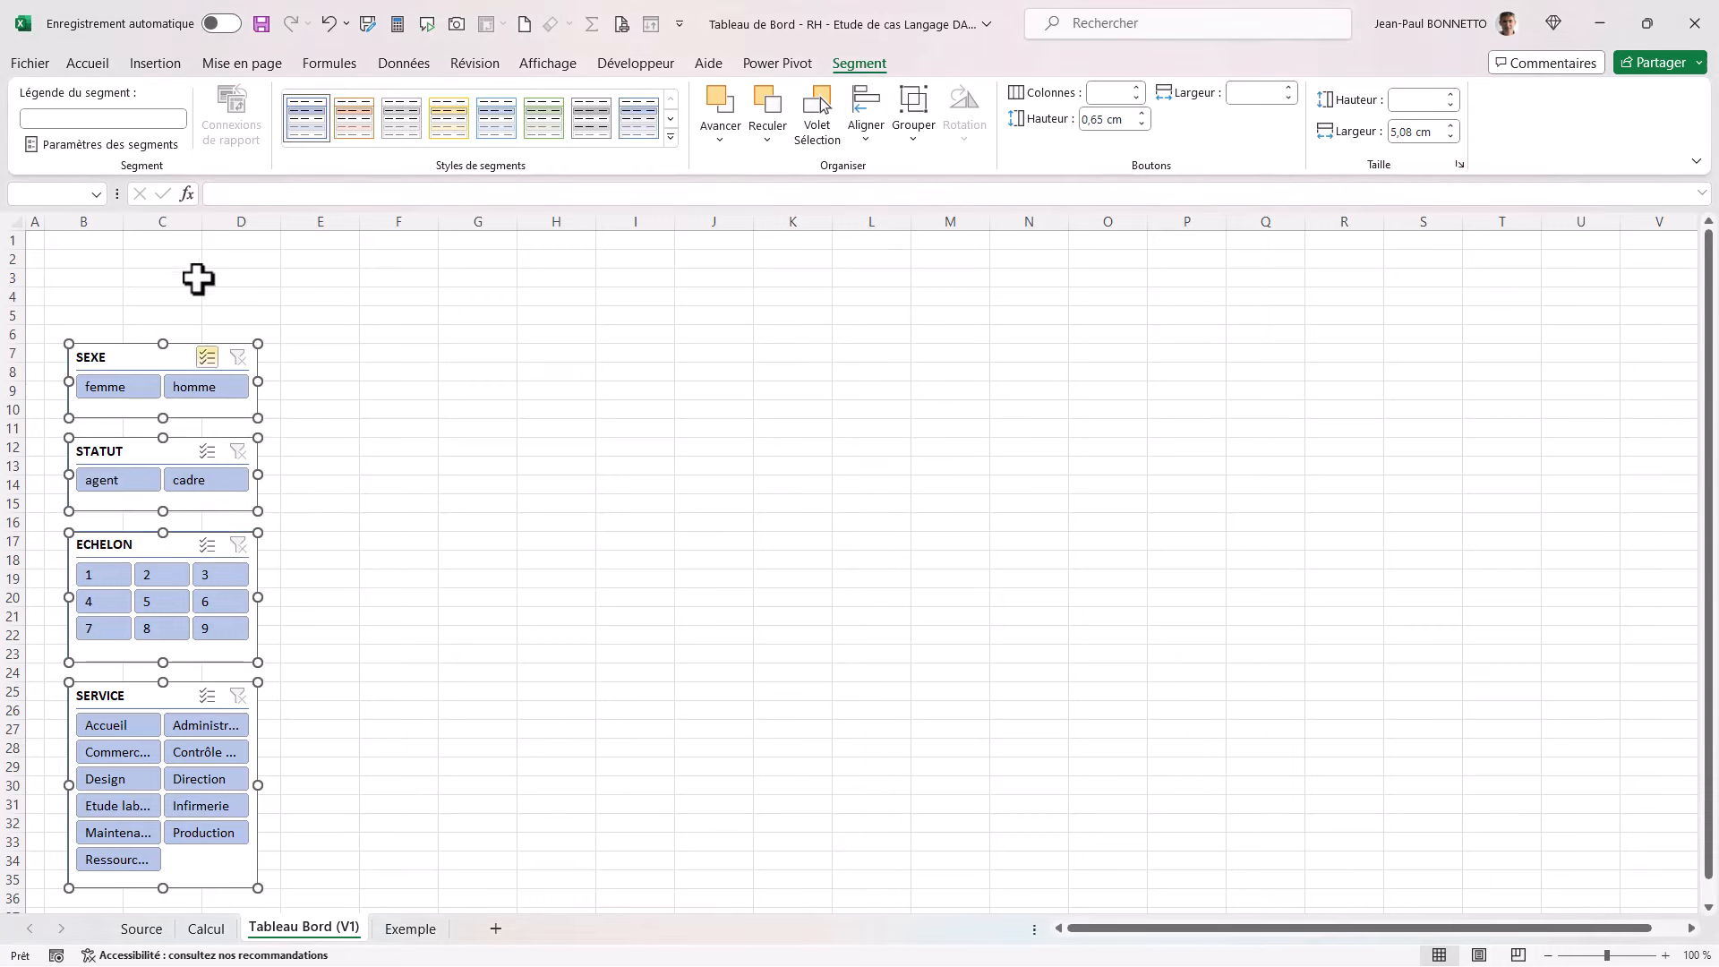
click(490, 414)
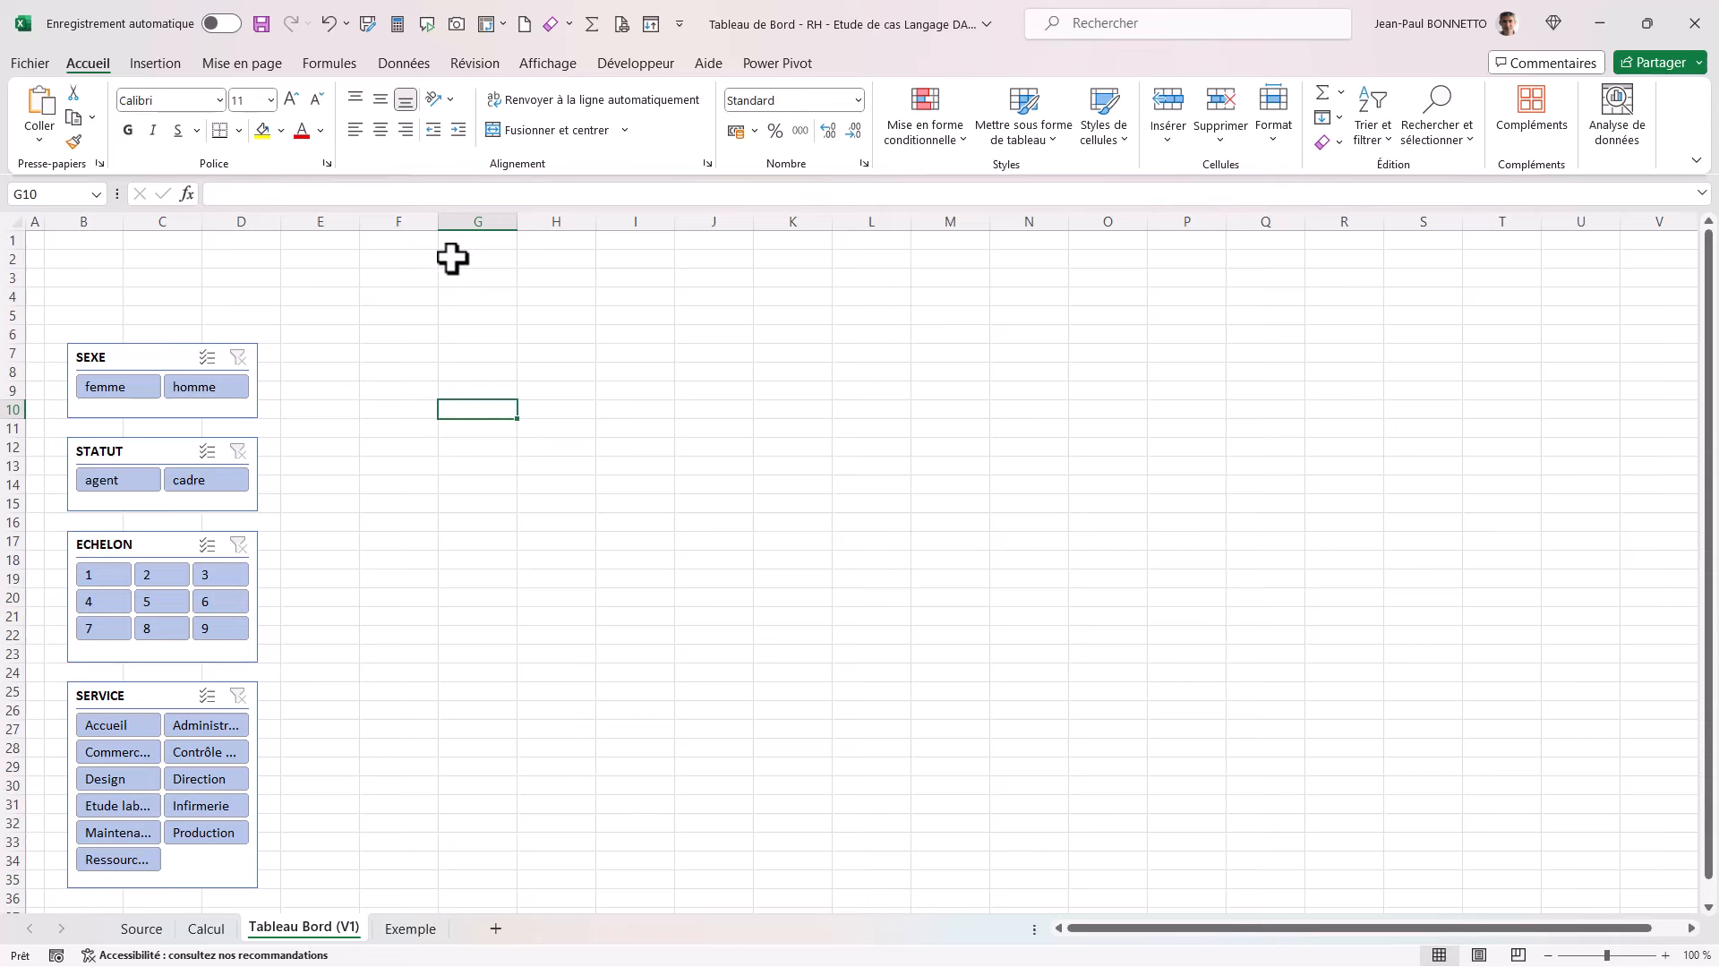
Step: Apply the dark orange slicer style to the SEXE, STATUT, ECHELON and SERVICE slicers
click(163, 363)
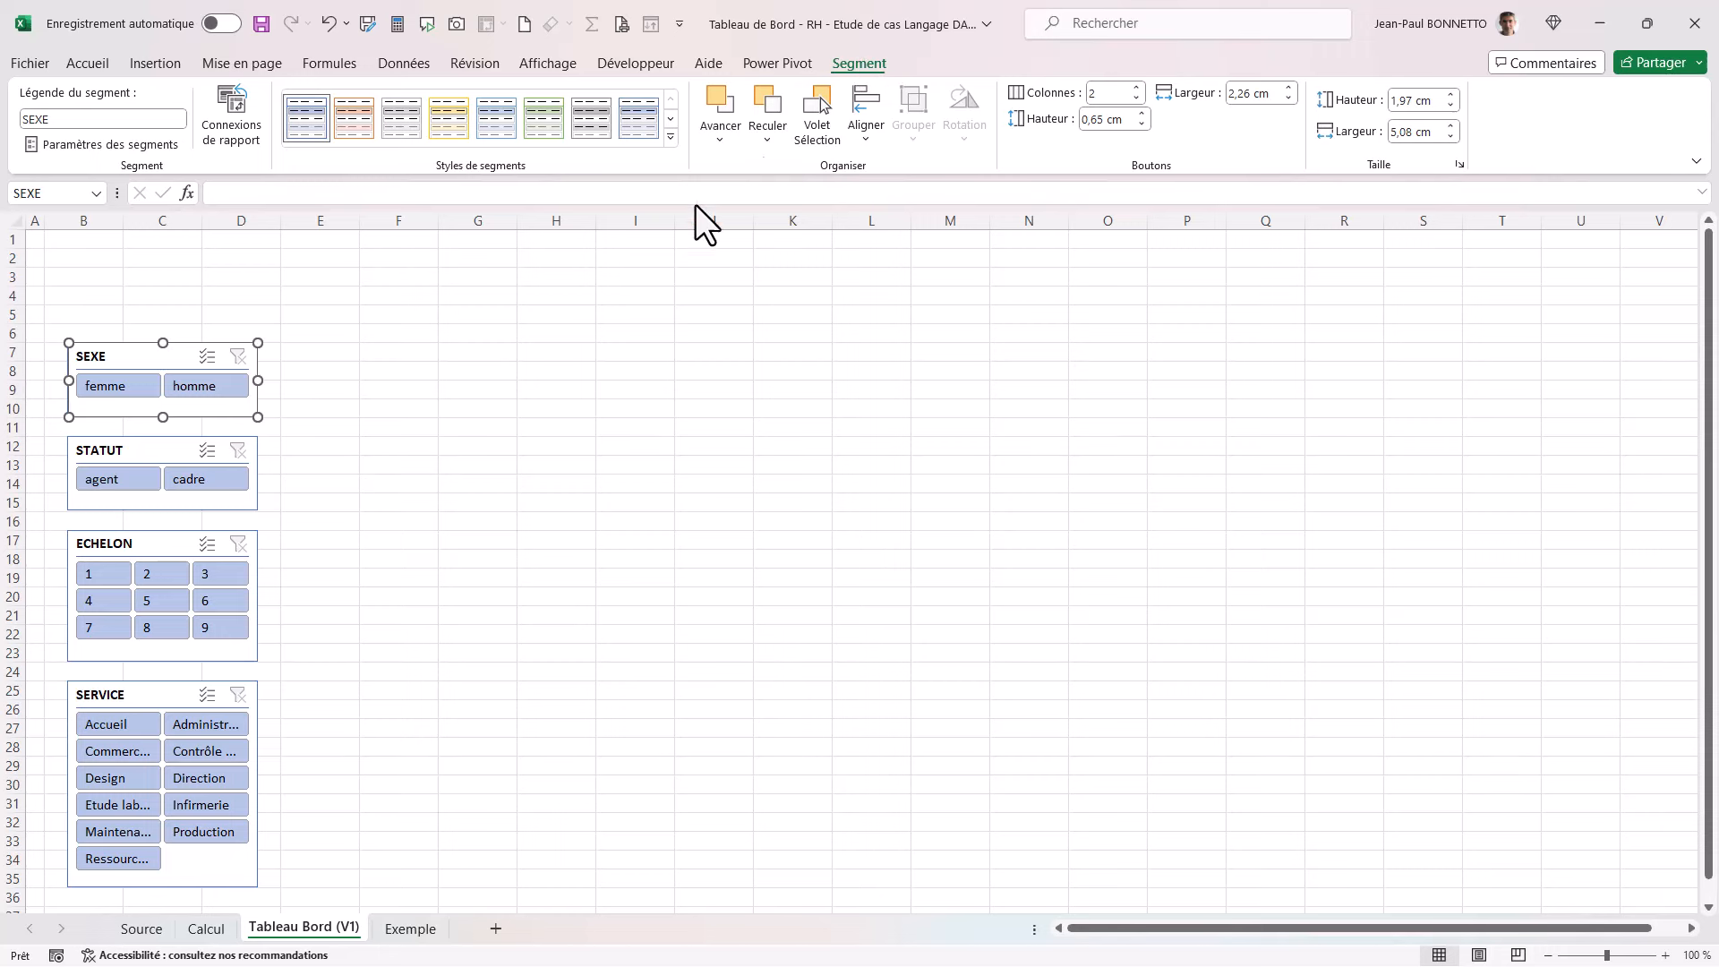
click(670, 136)
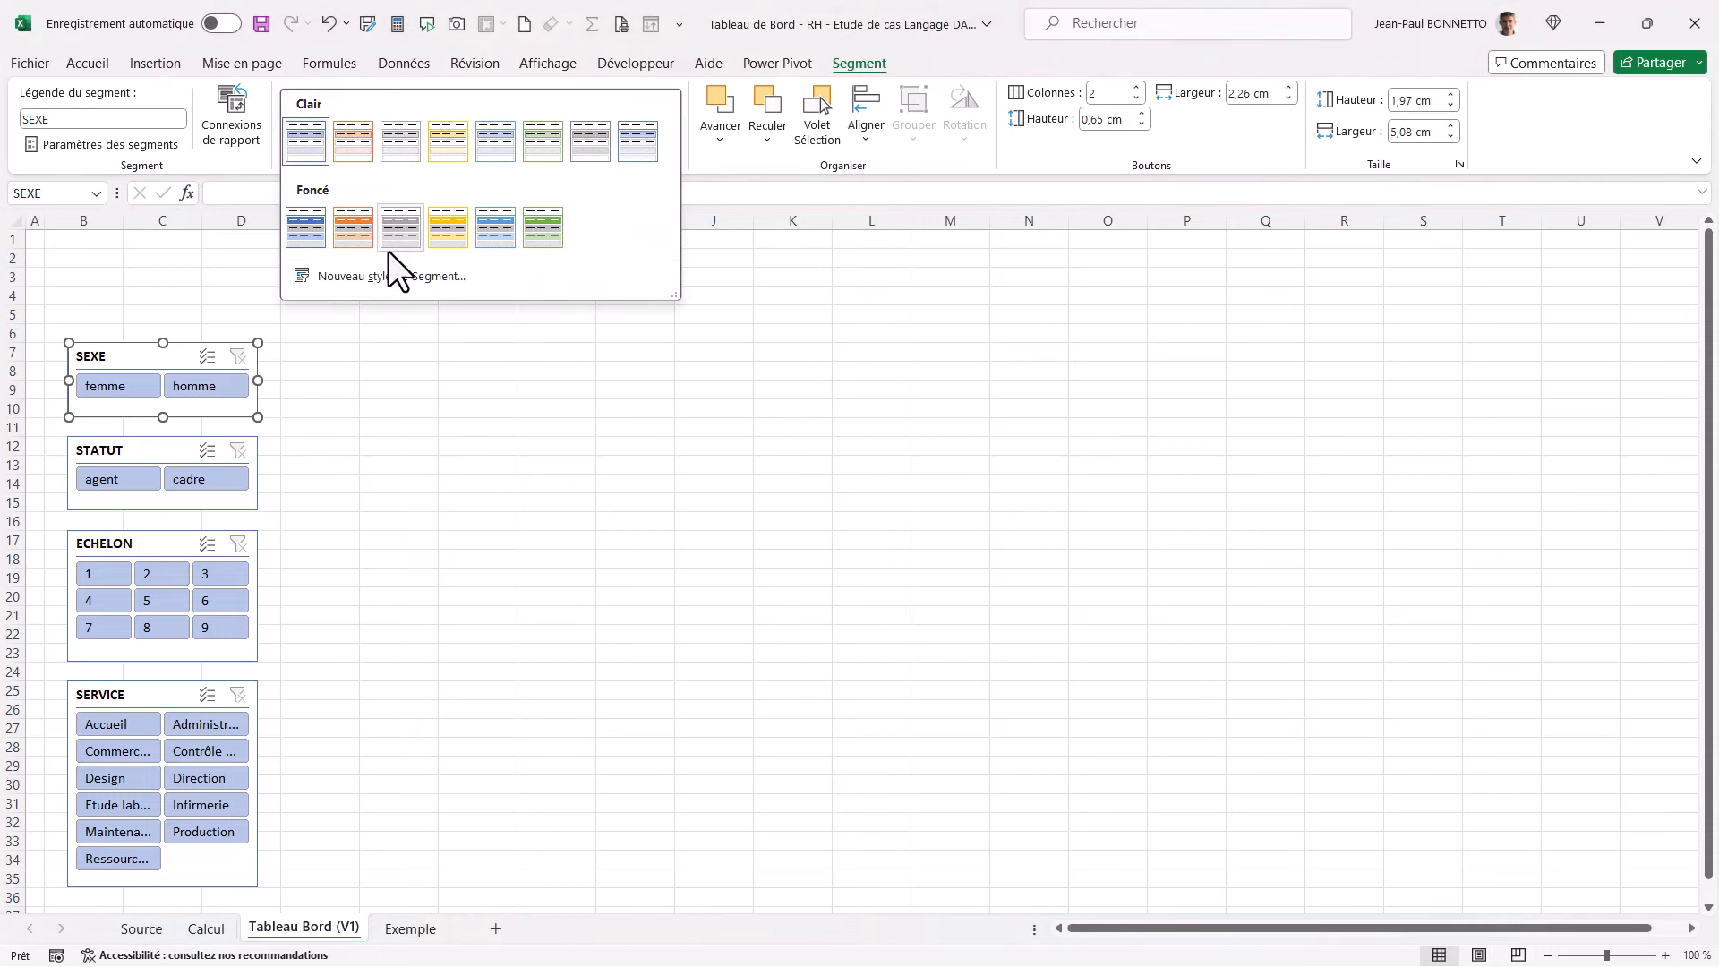
click(352, 213)
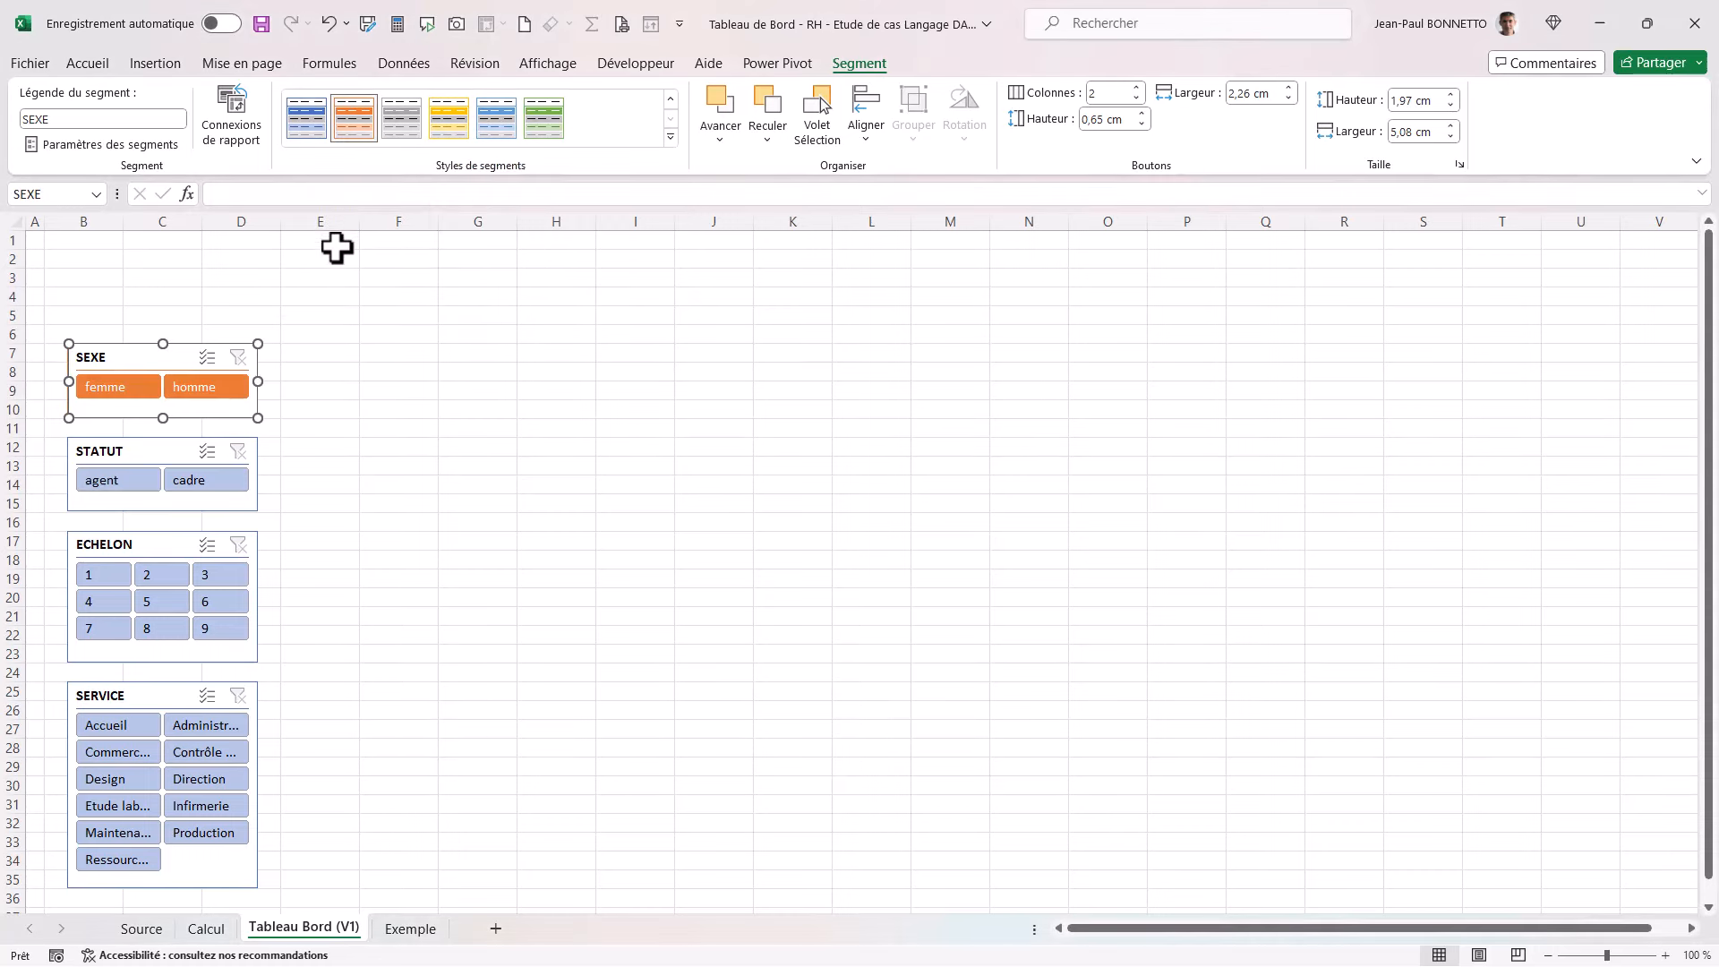
click(172, 452)
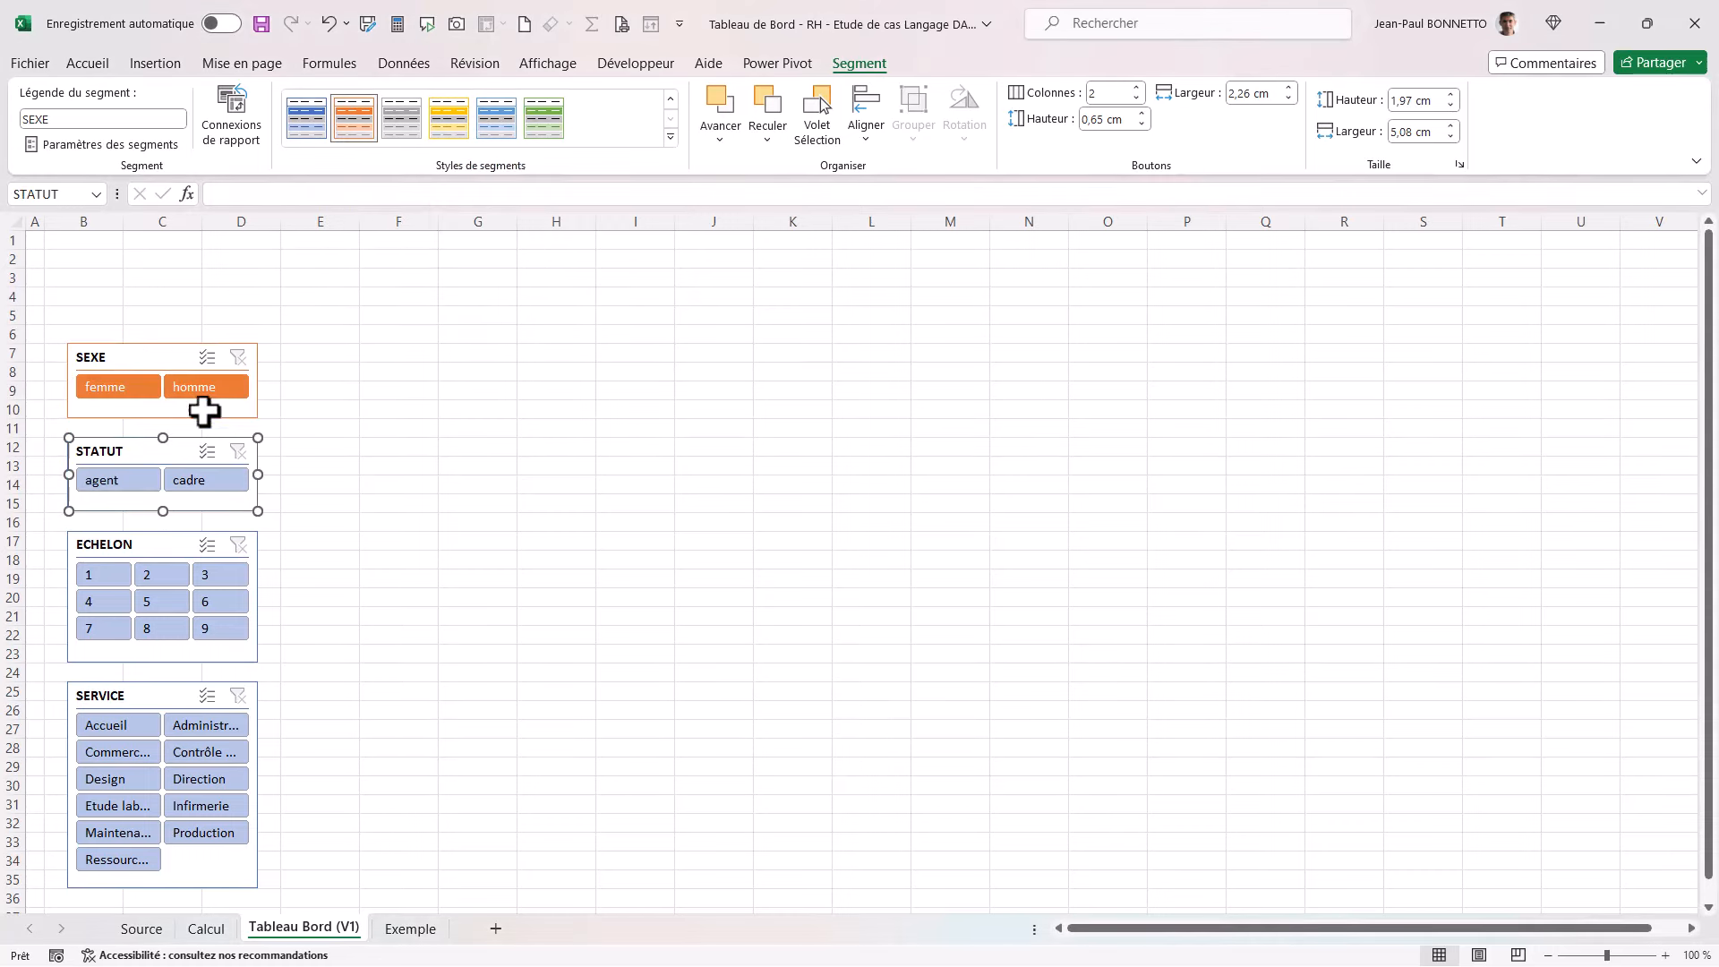
click(353, 105)
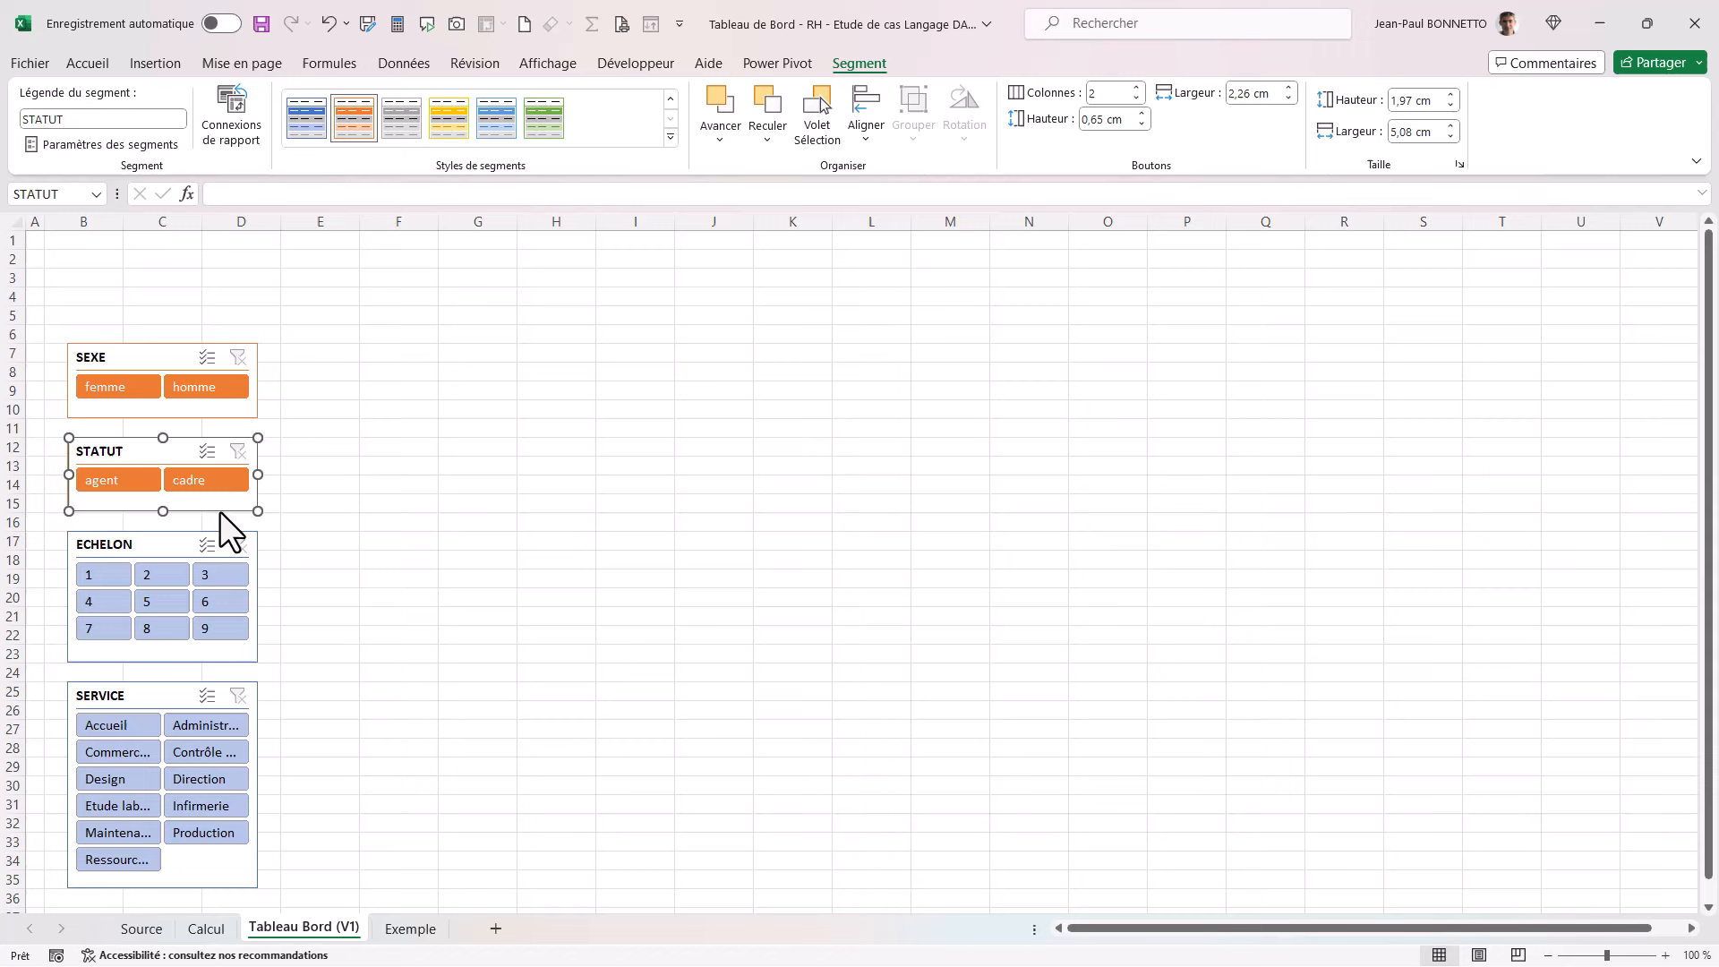
click(179, 540)
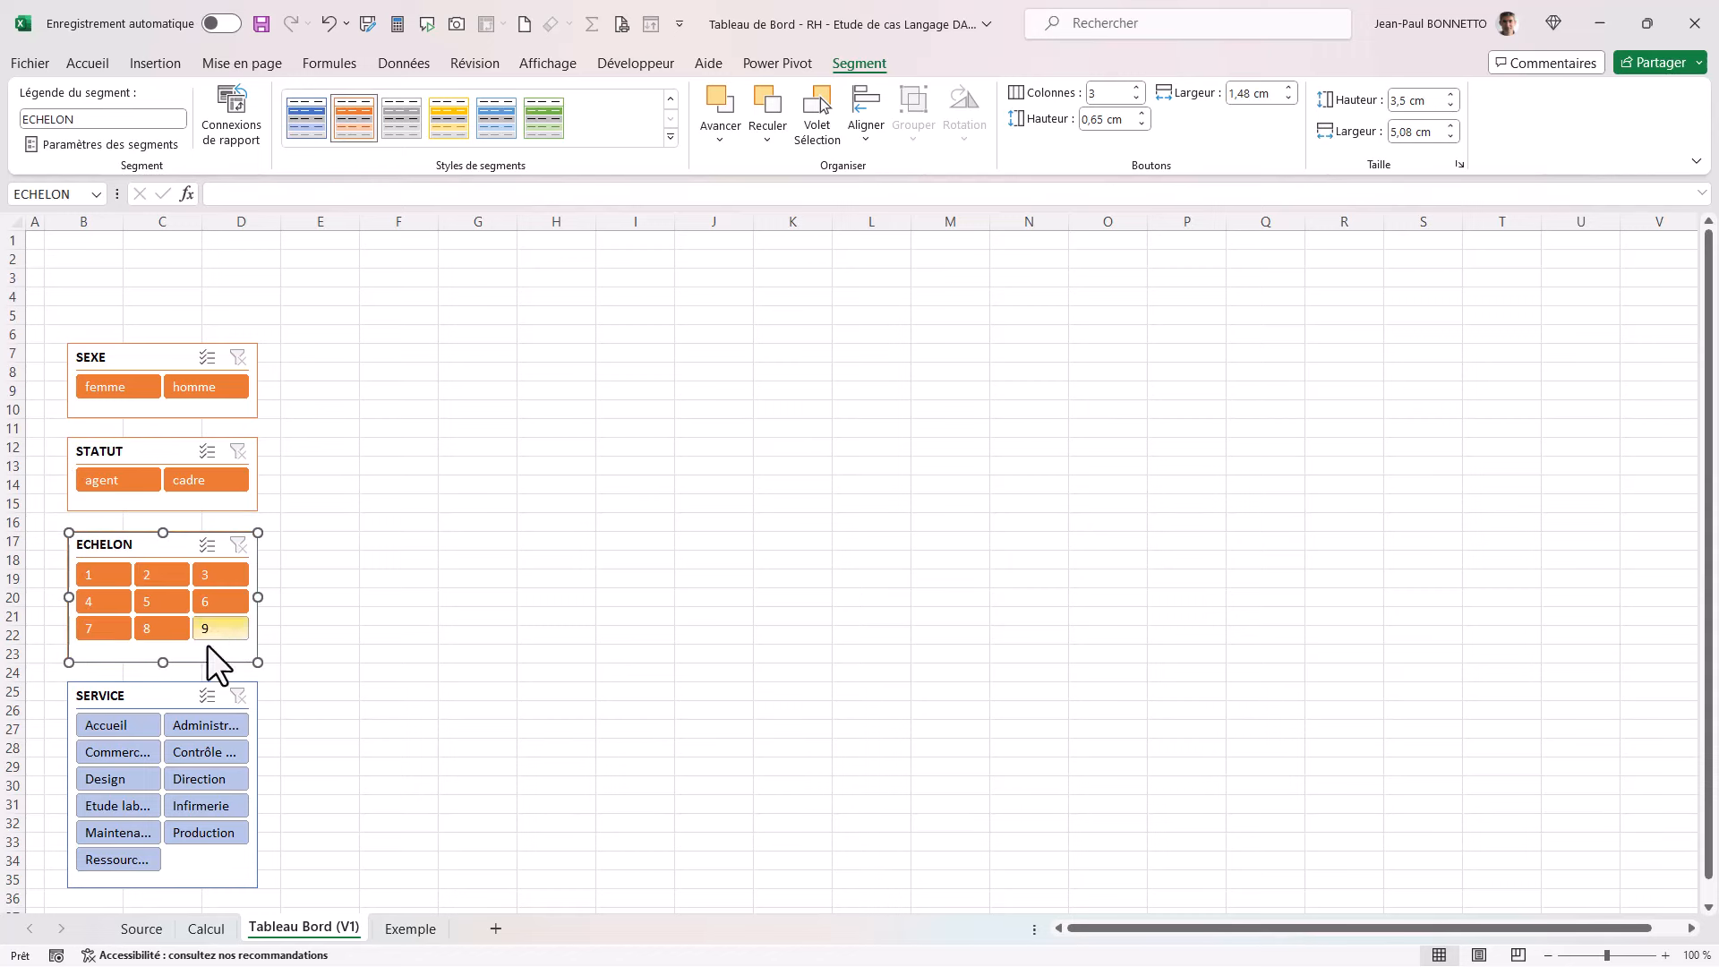
click(165, 690)
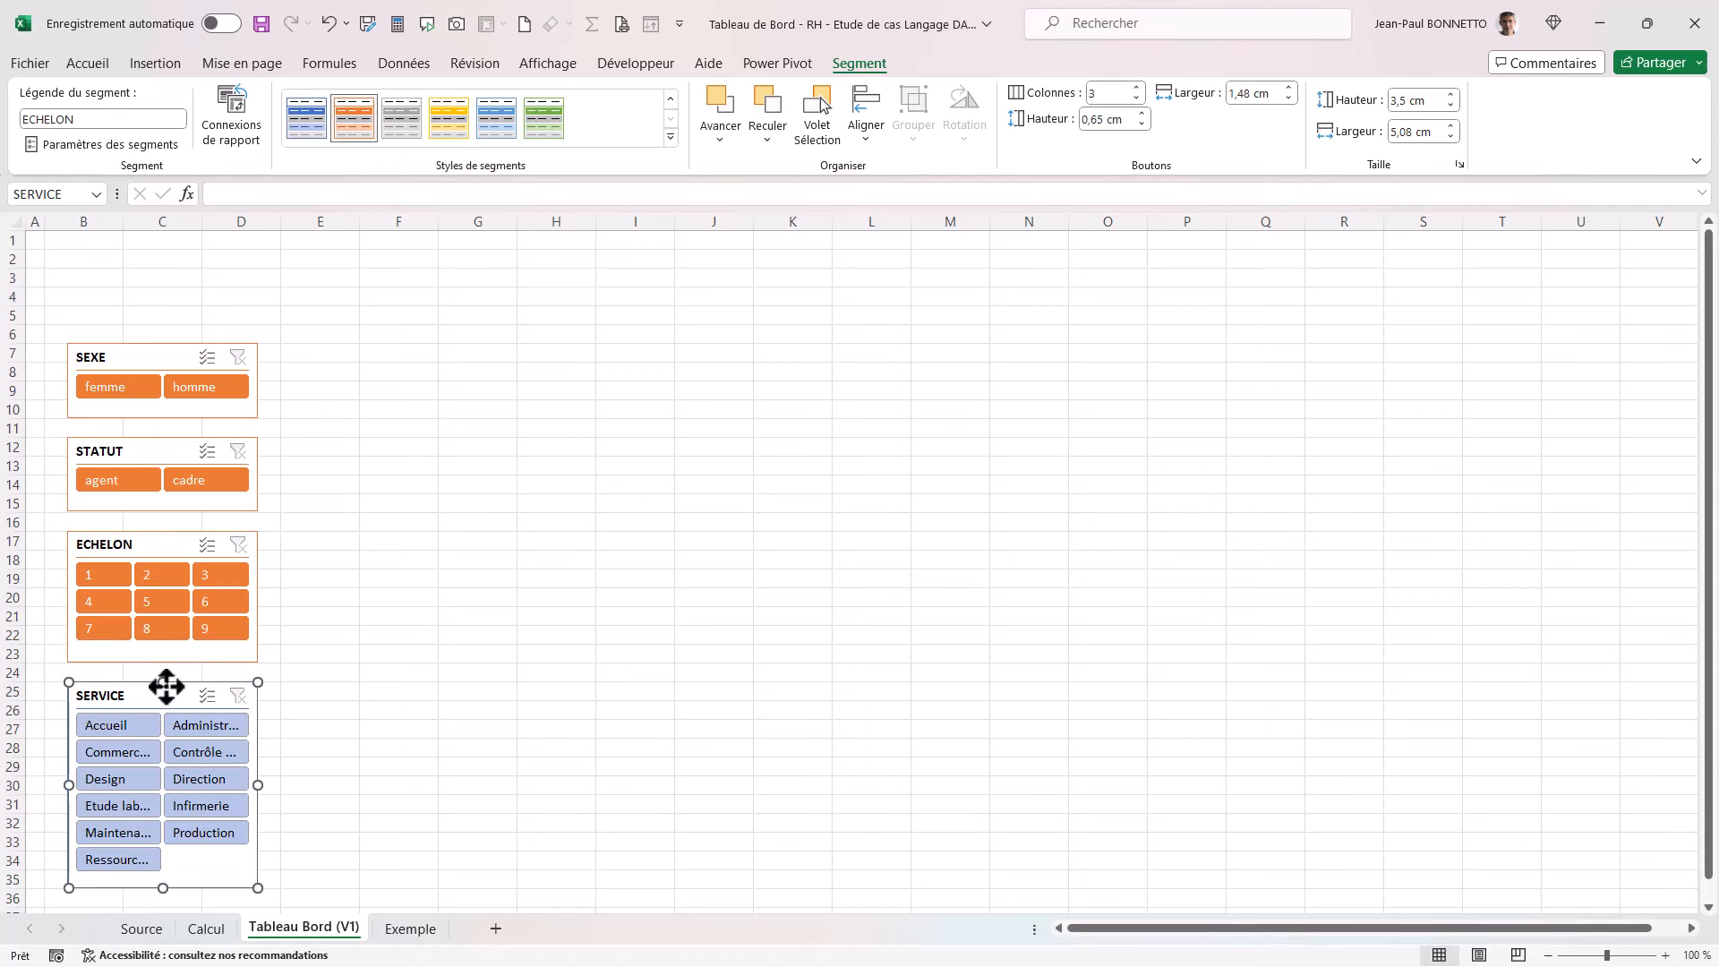
click(355, 104)
click(512, 524)
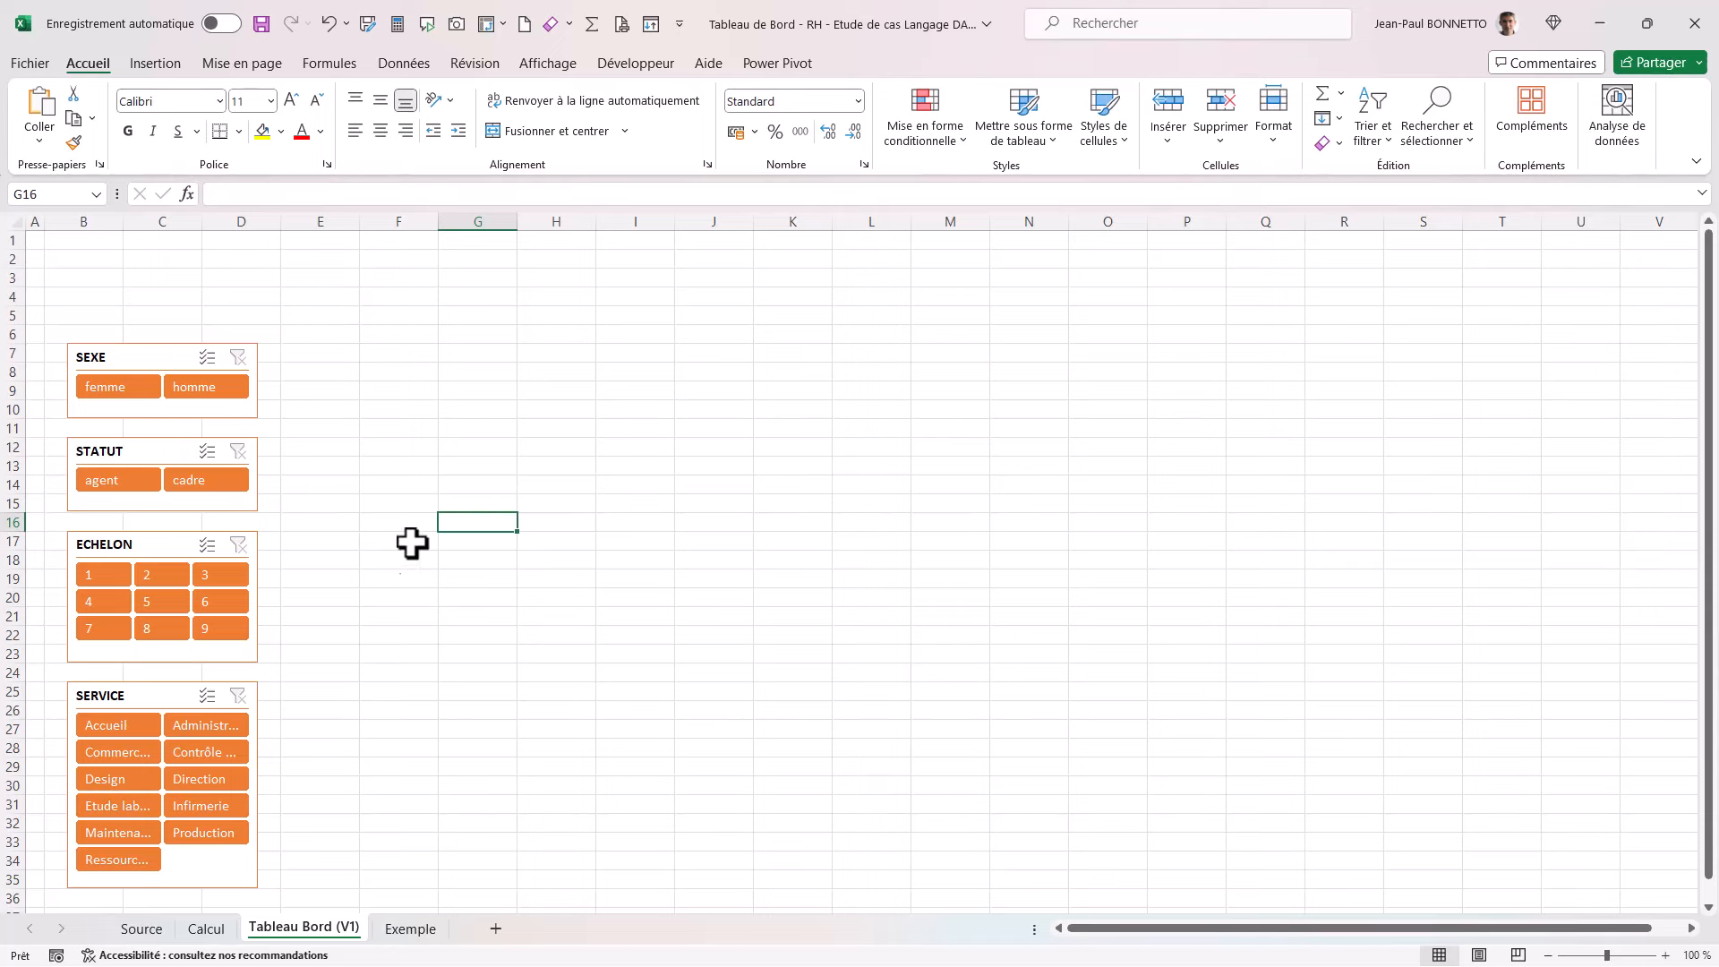
Step: Check the Exemple sheet, and hide the formula bar and the row and column headings on Tableau Bord (V1)
click(404, 929)
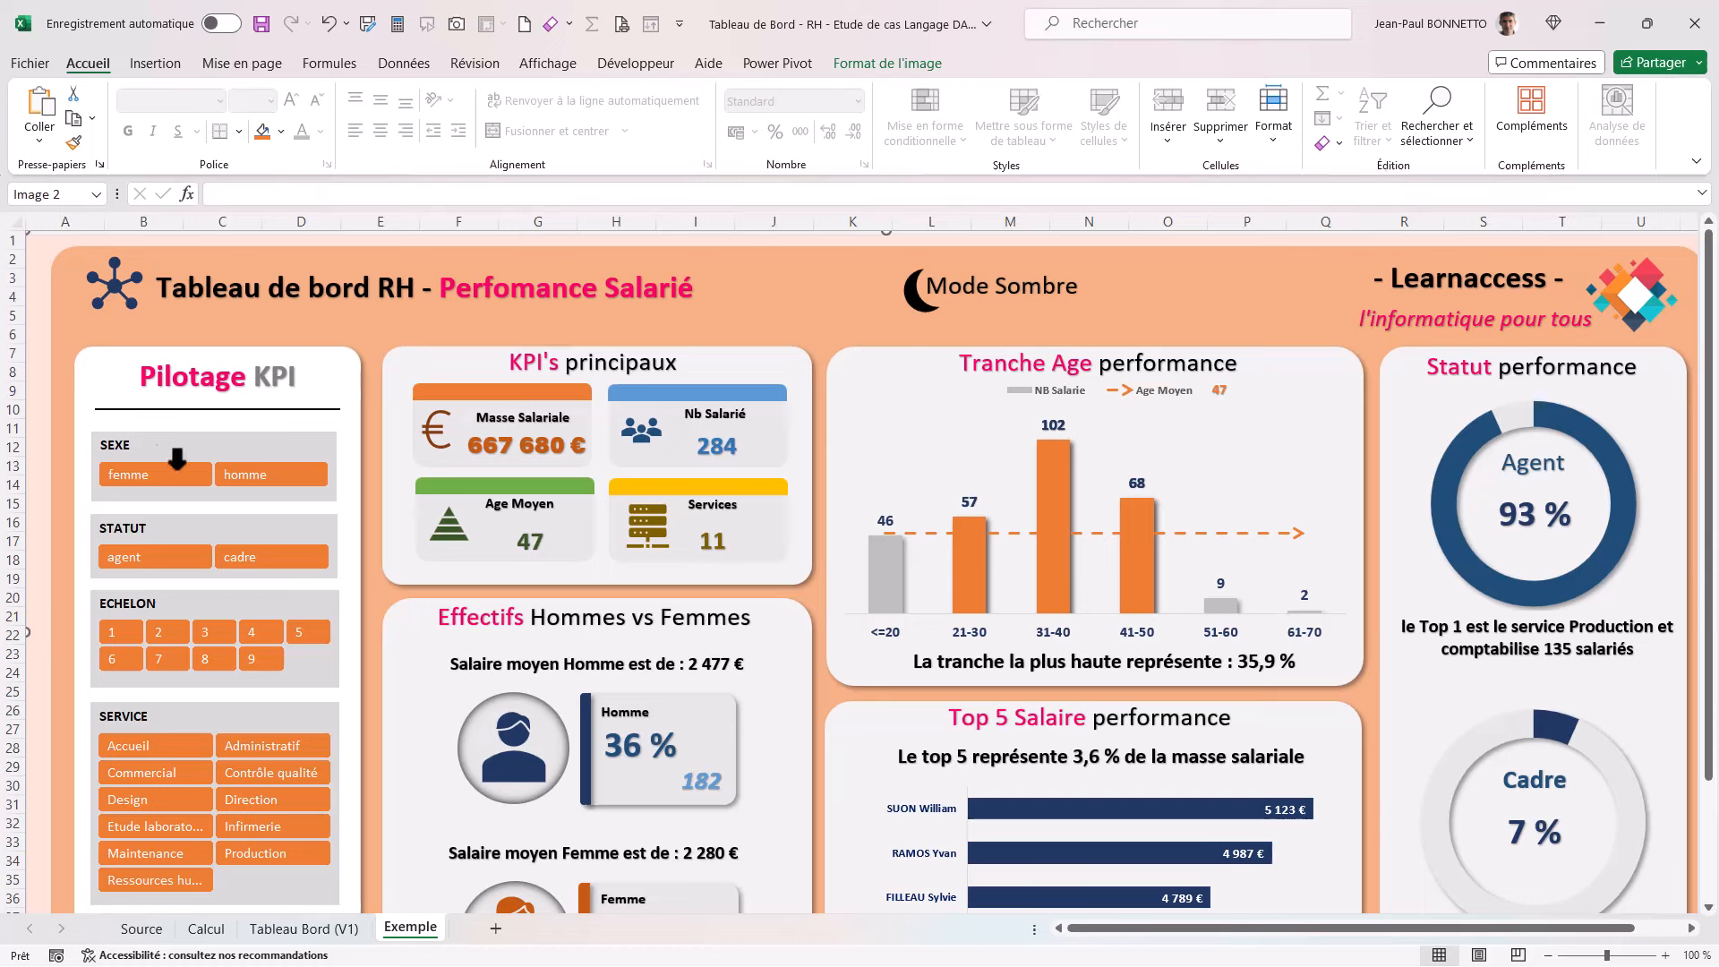
click(304, 929)
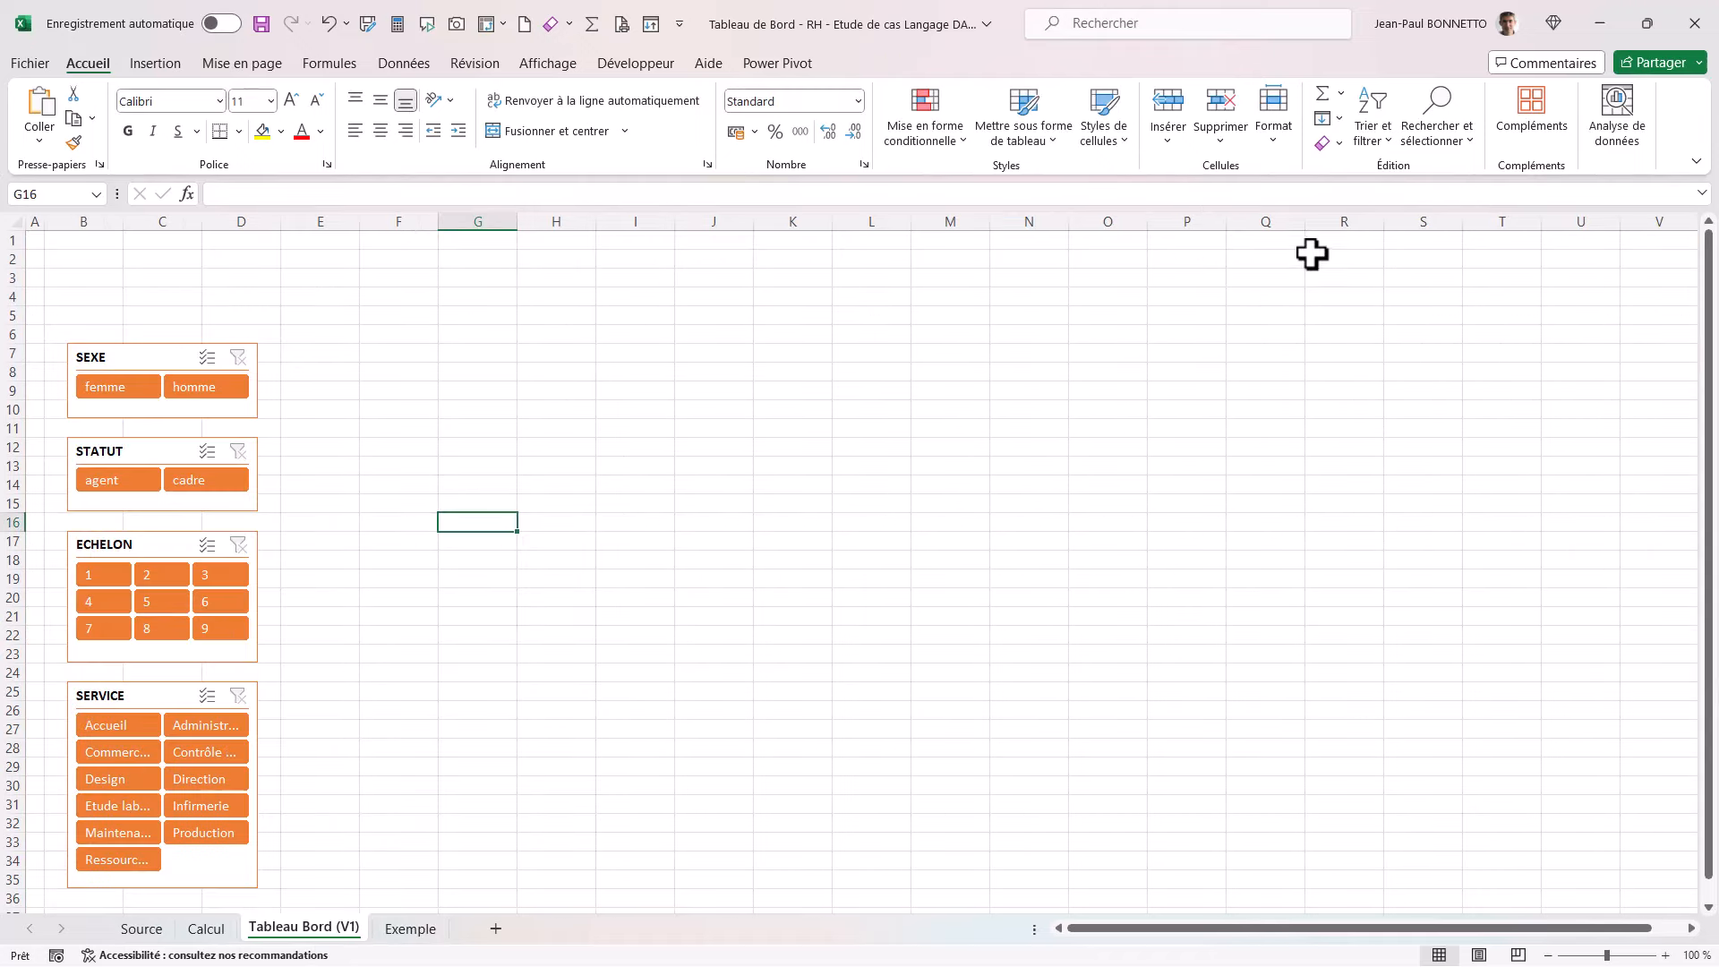
click(550, 62)
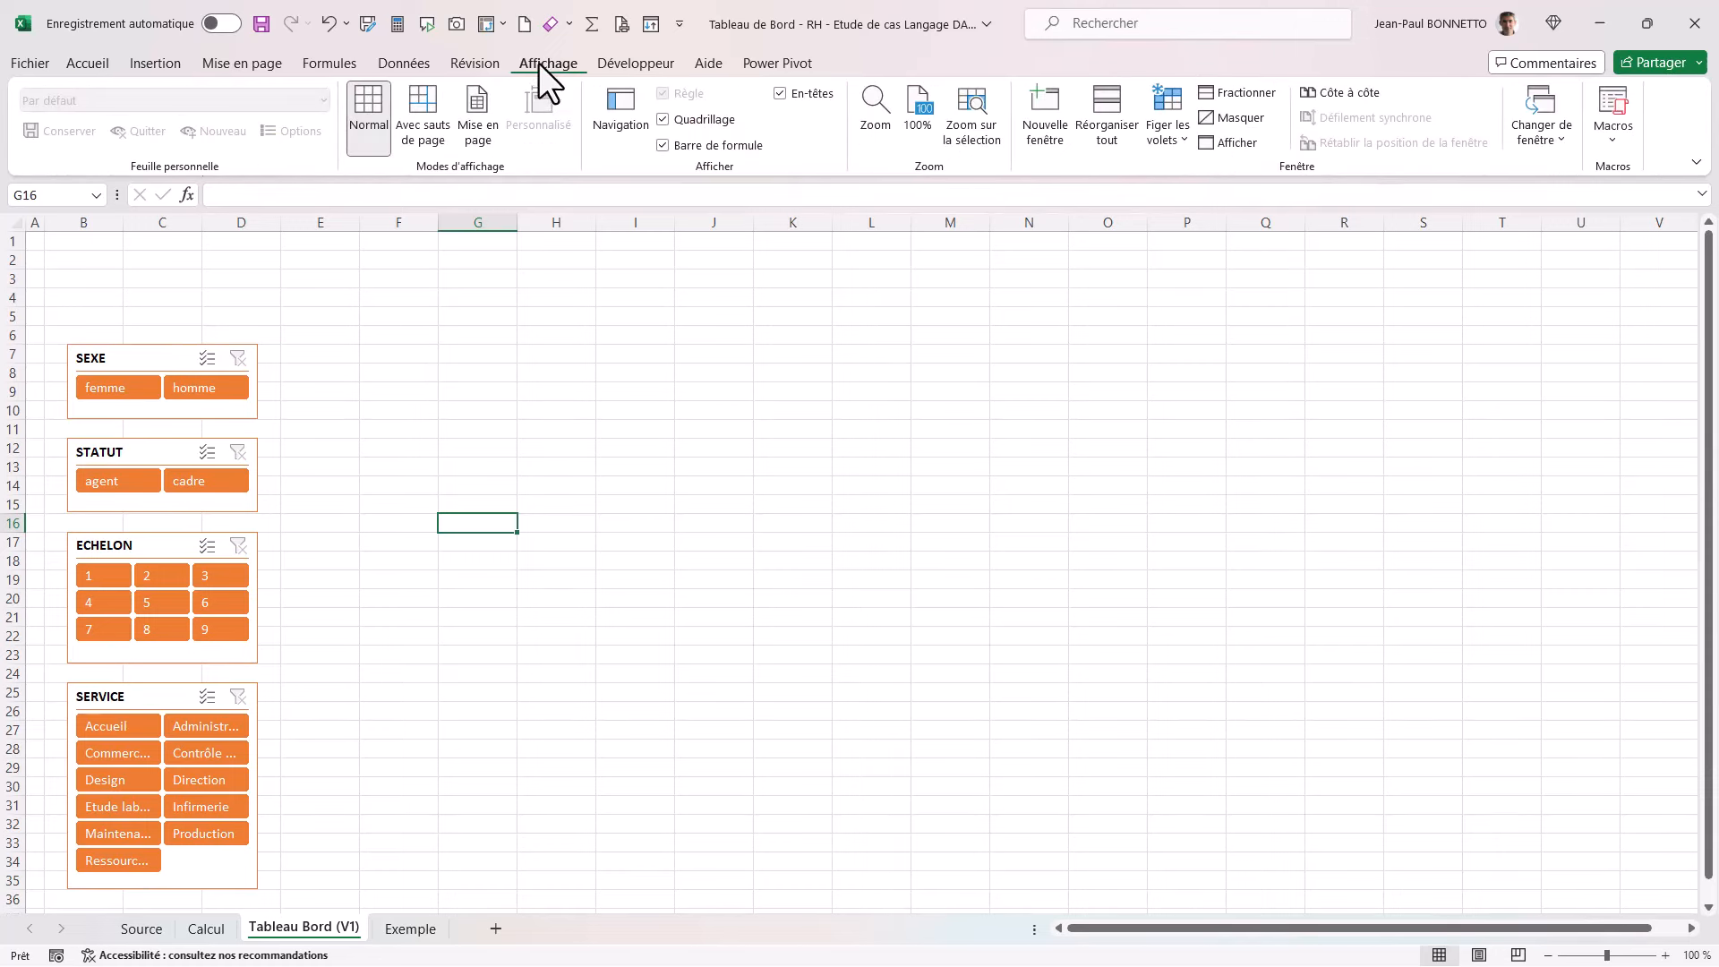
click(670, 143)
click(663, 119)
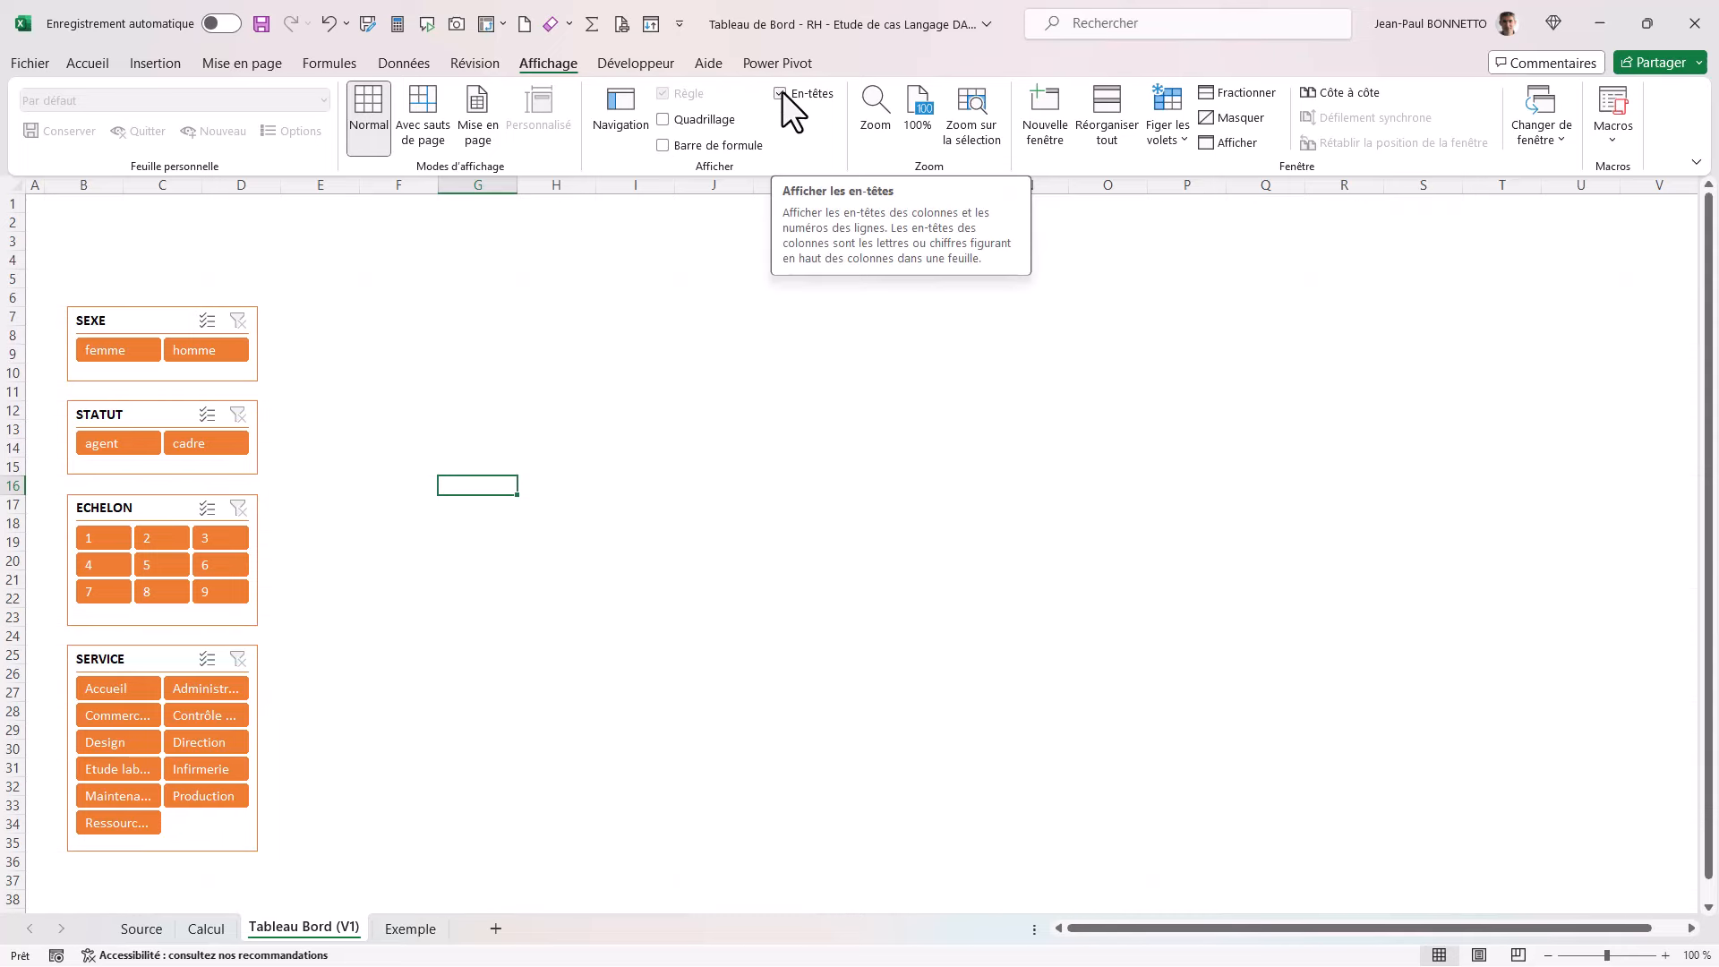
click(663, 119)
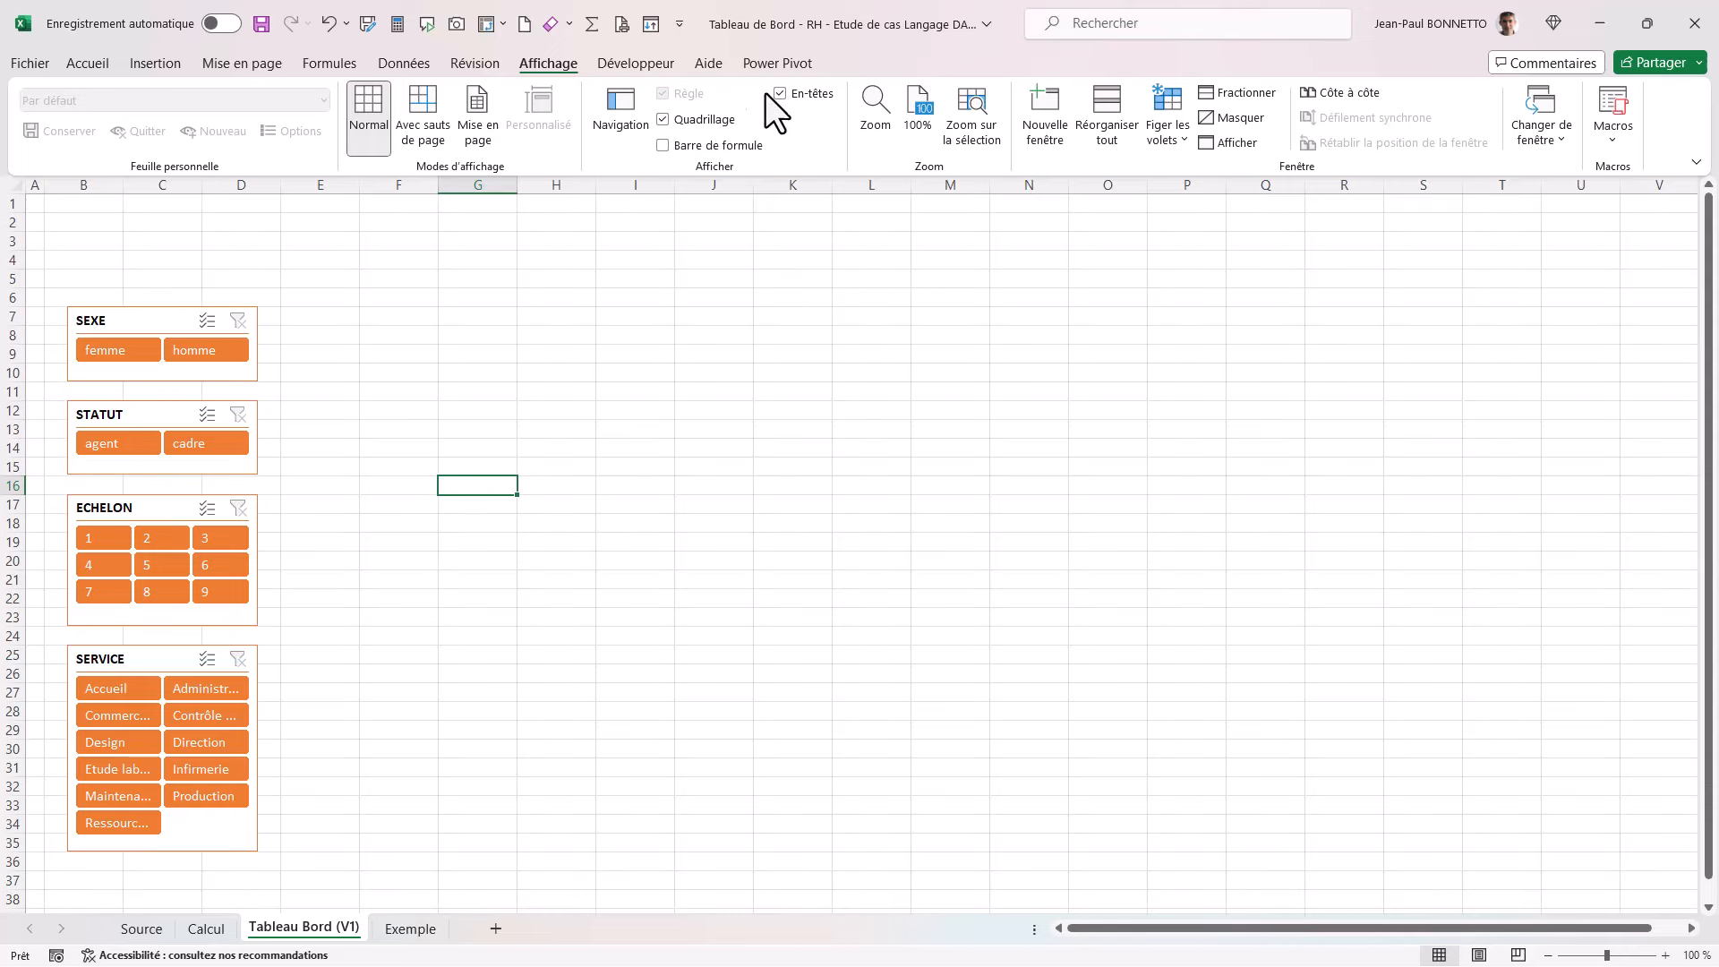
click(779, 92)
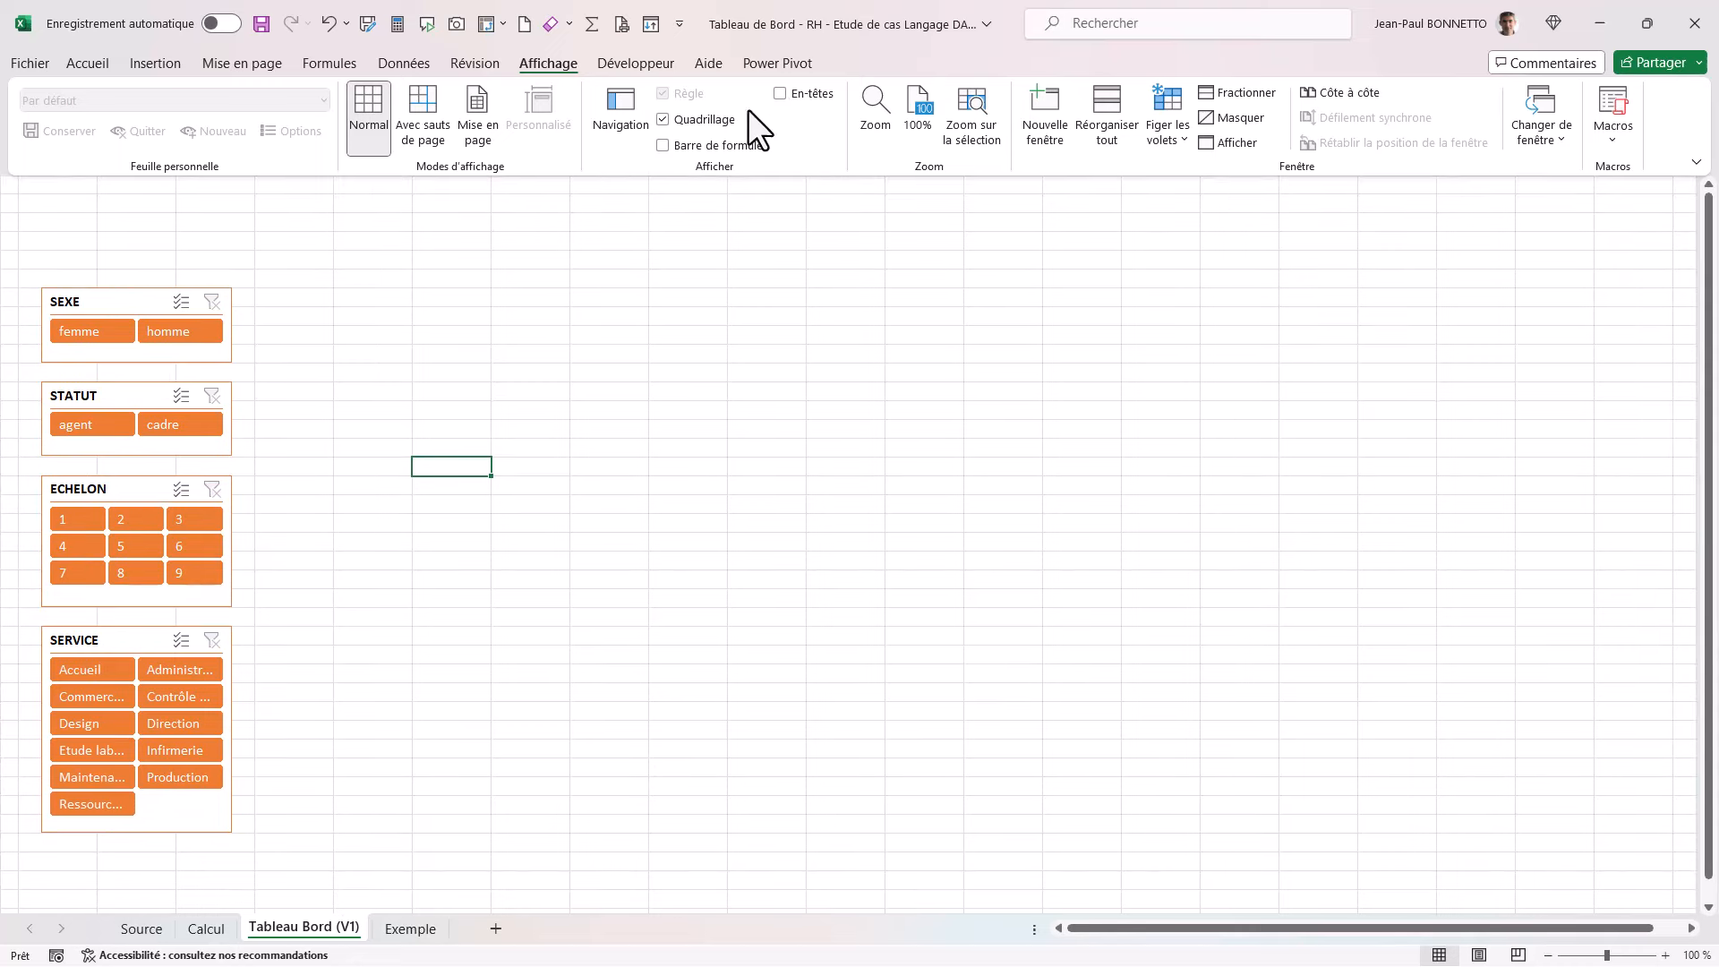
Step: Draw a rounded rectangle about 17.6 cm high and 6.4 cm wide over the slicer column and reduce its corner rounding
click(1696, 161)
click(1557, 245)
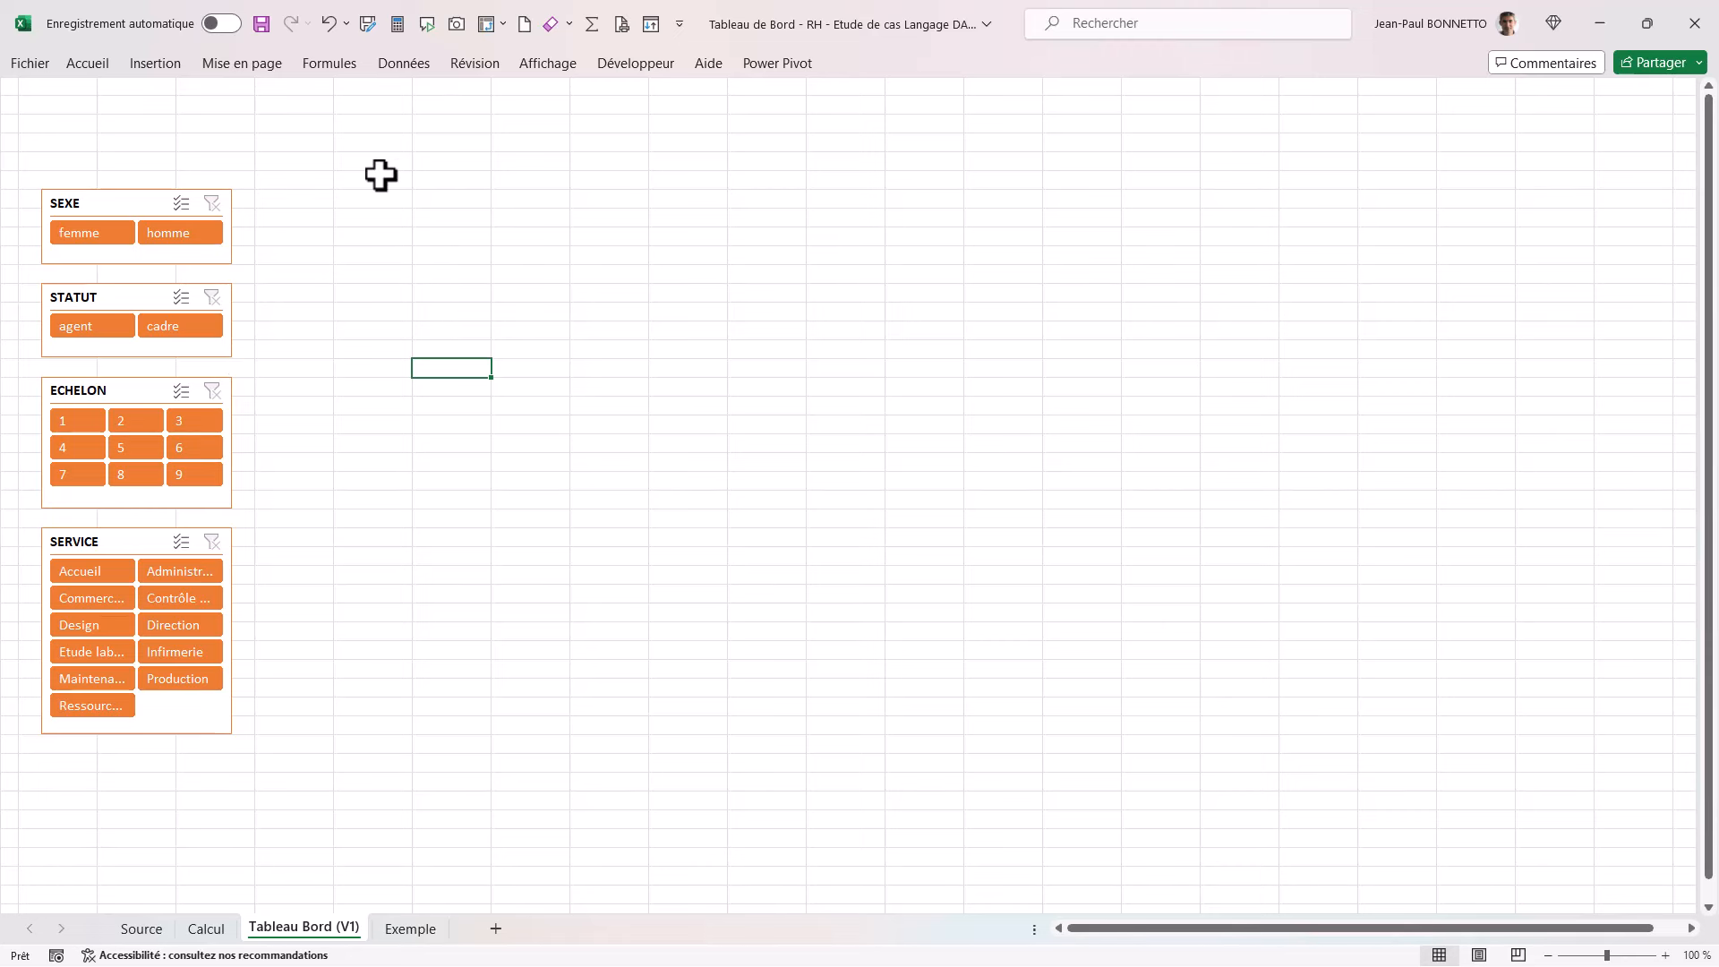
click(148, 59)
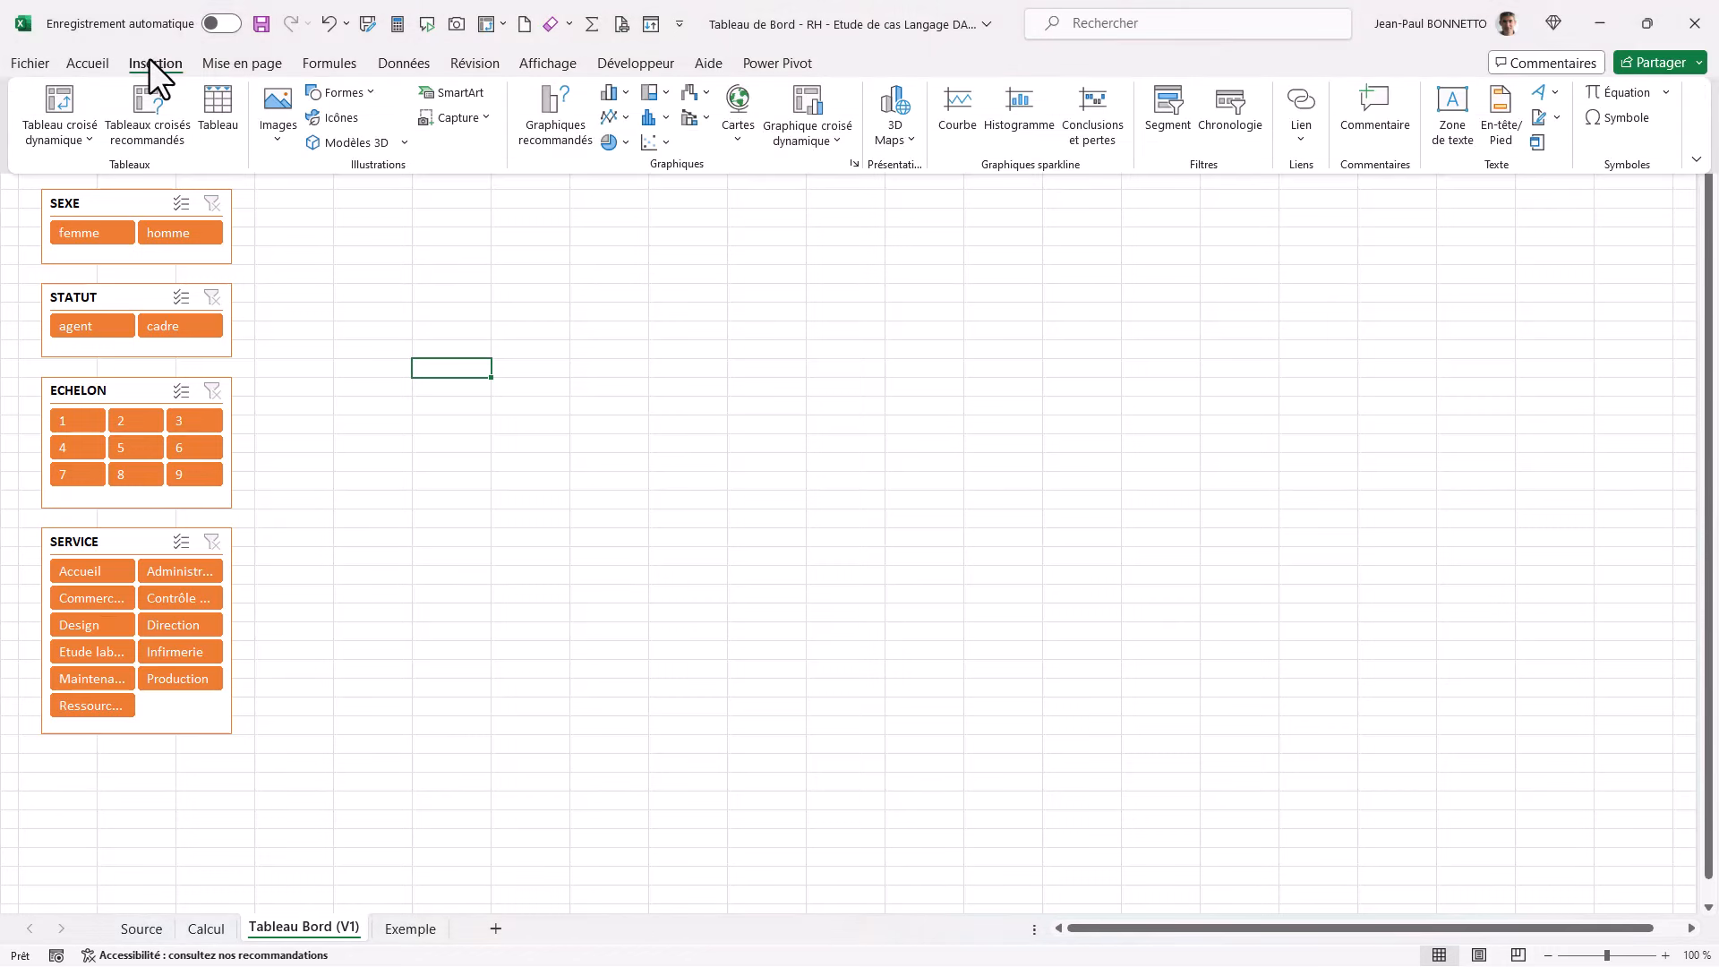
click(371, 90)
click(411, 144)
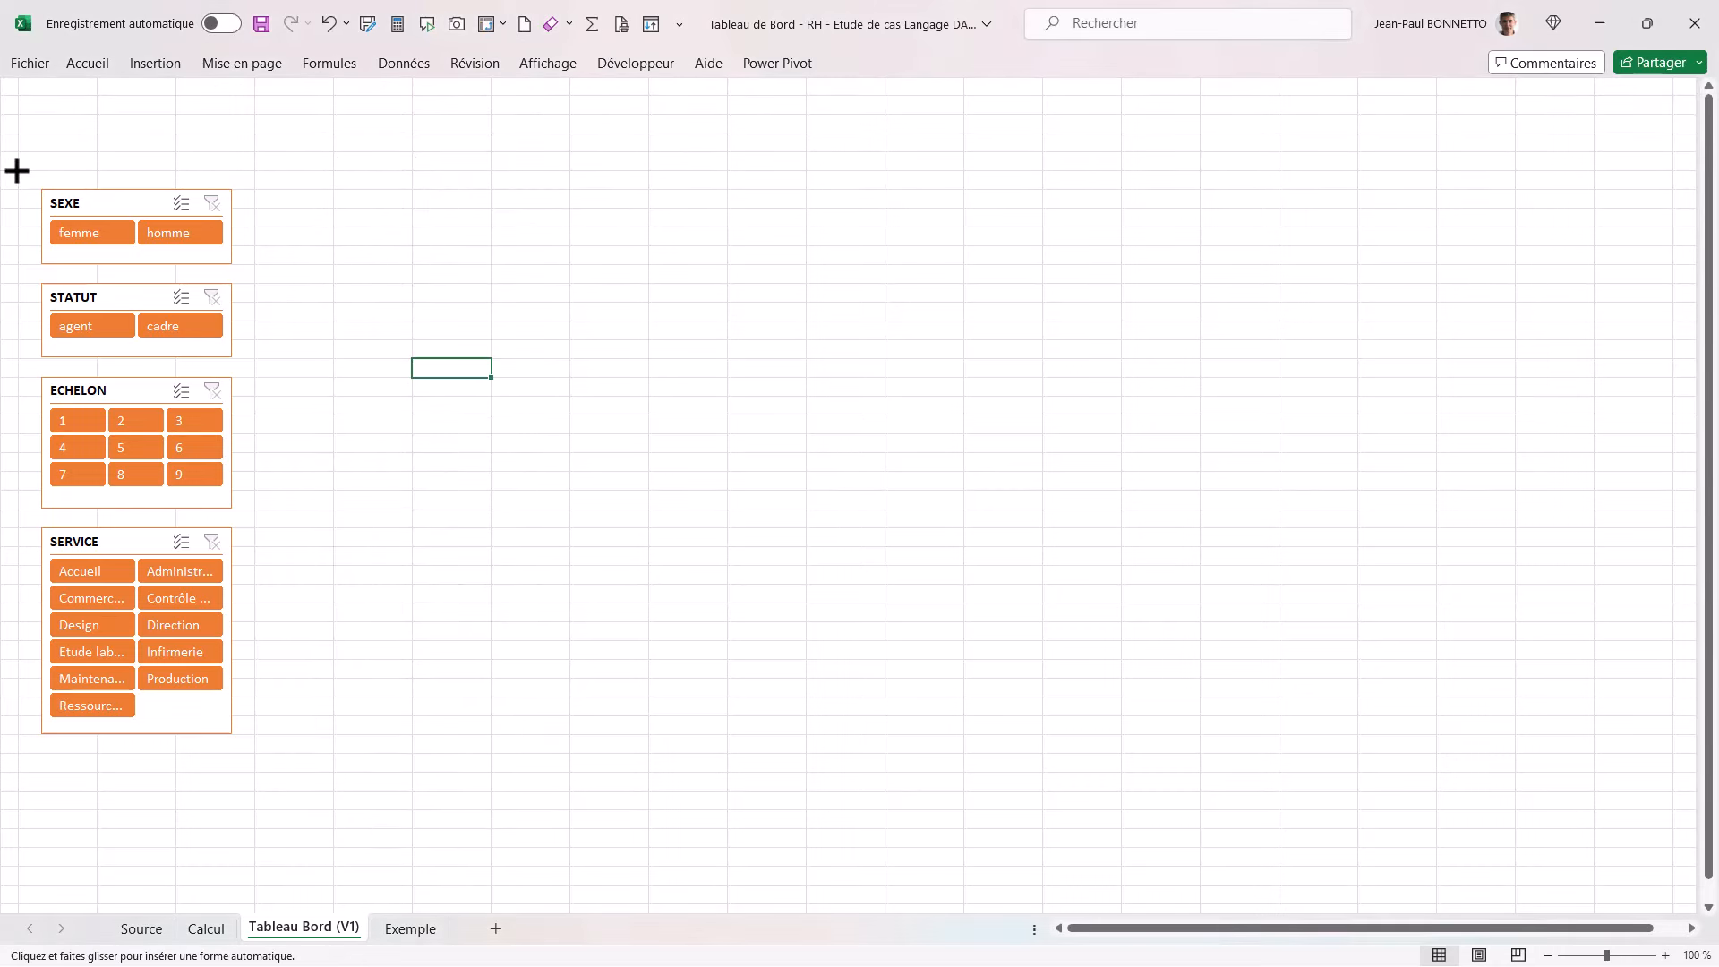
drag(16, 170, 255, 827)
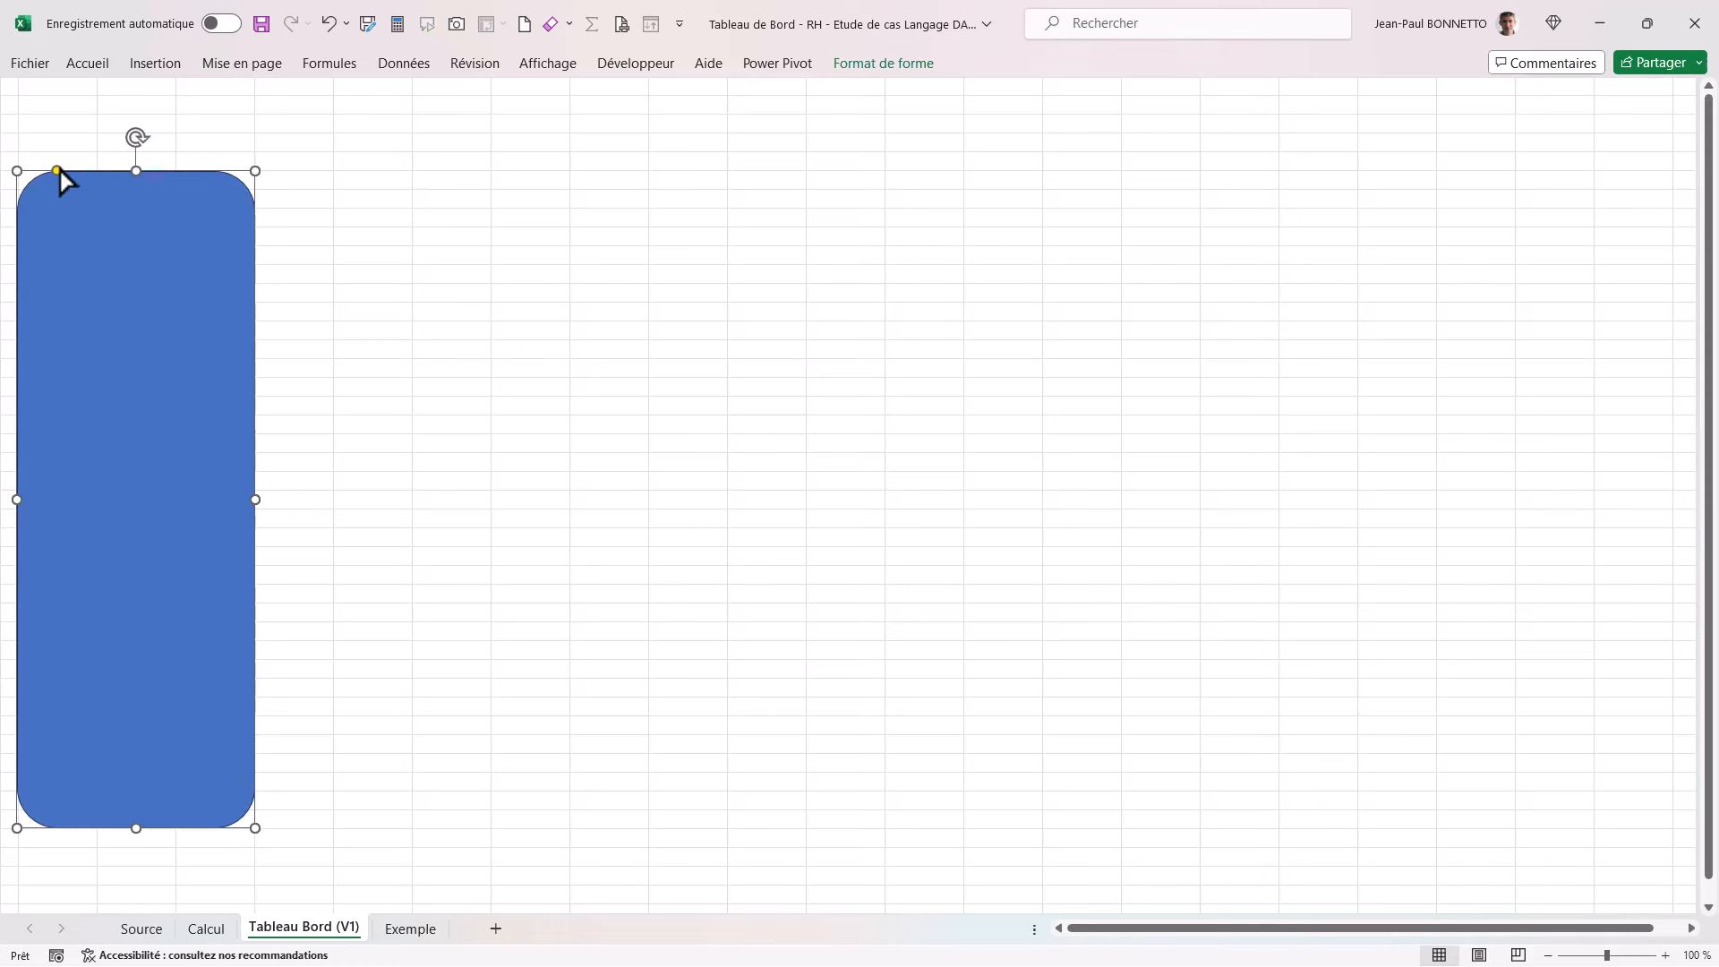
drag(58, 169, 32, 170)
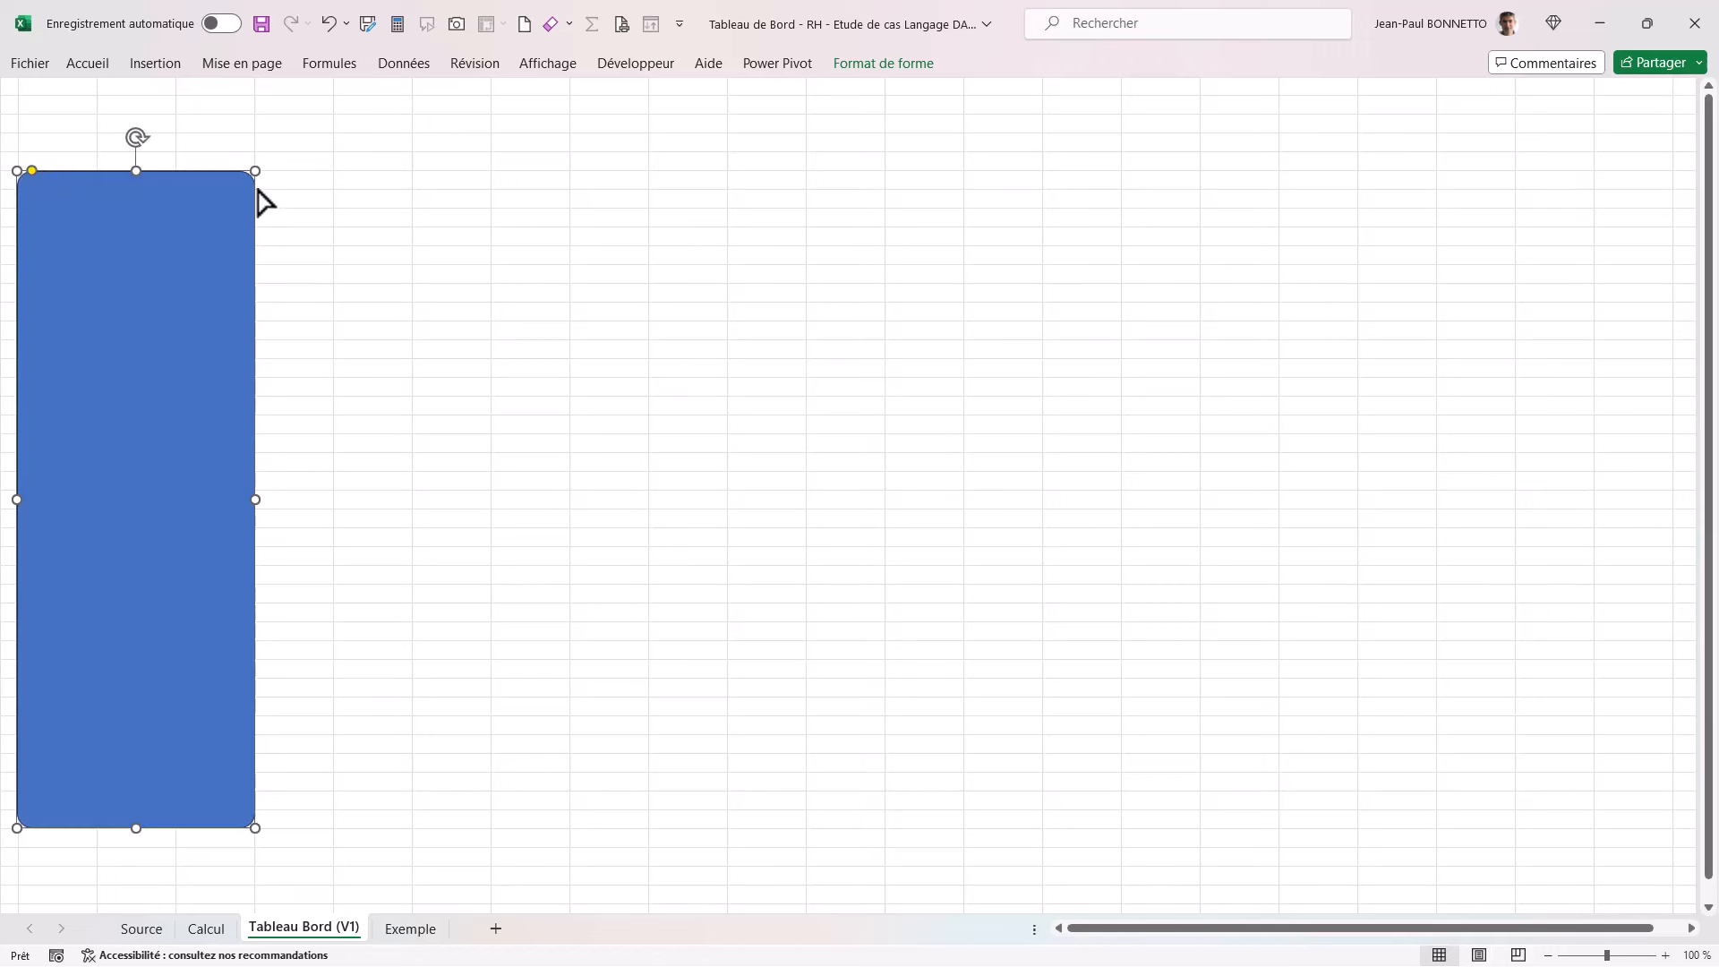
Step: Send the rounded rectangle to the back, behind the four slicers
click(899, 63)
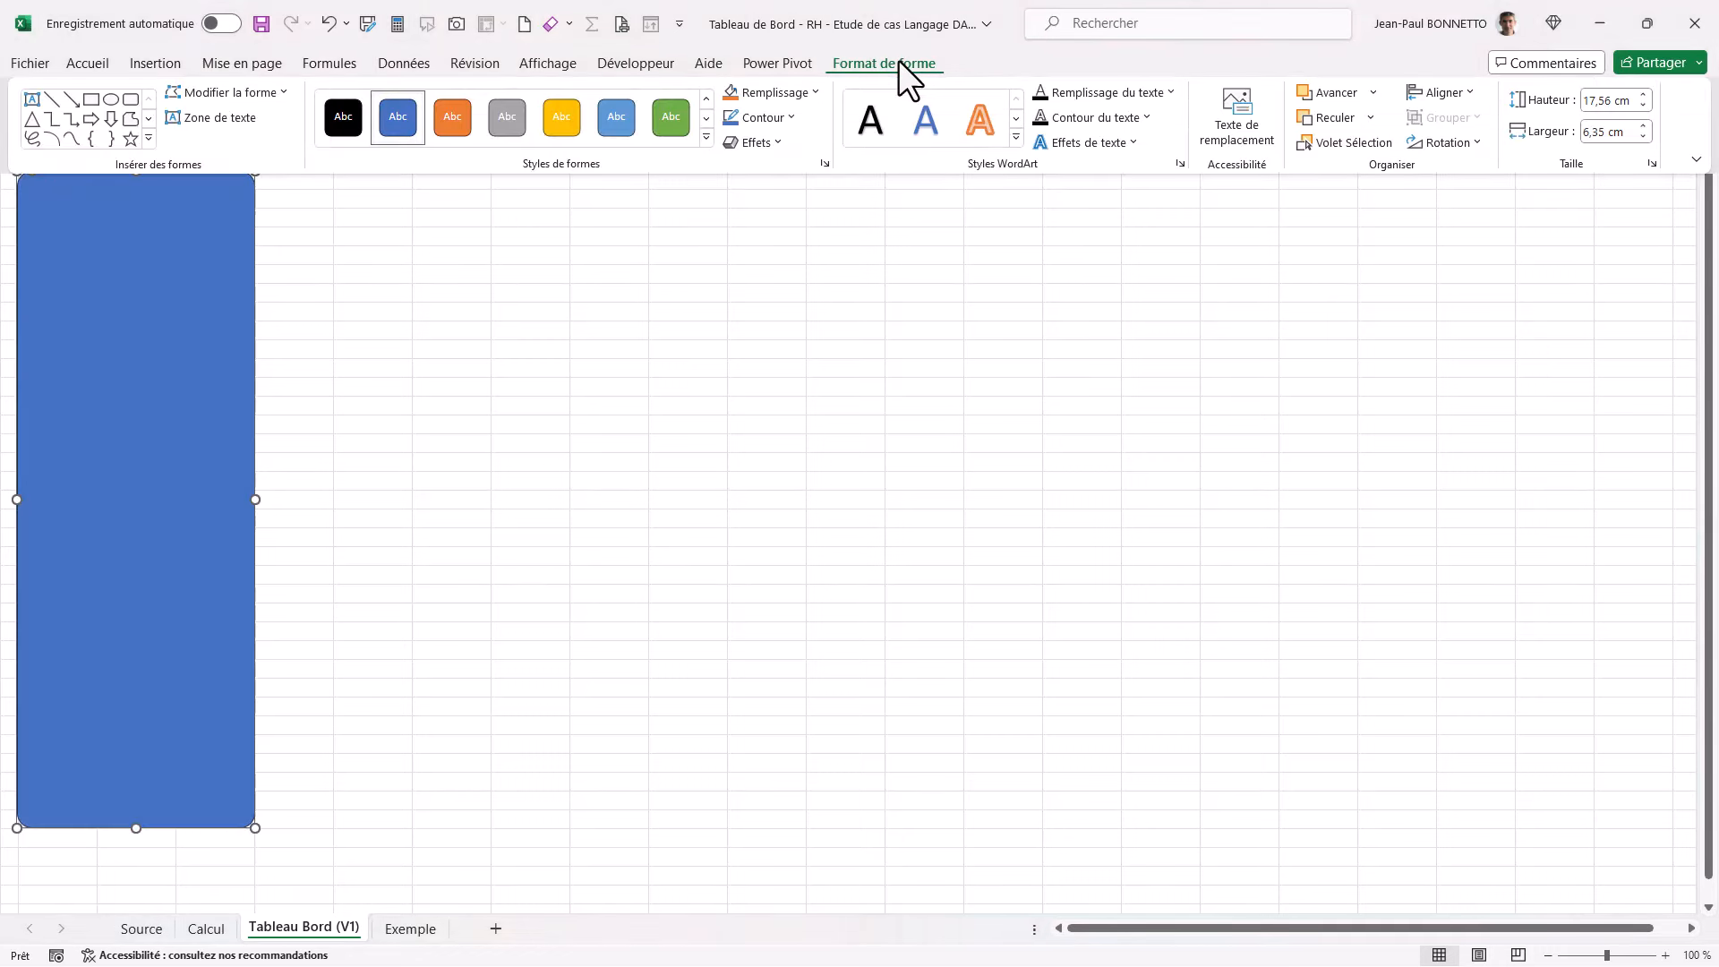
click(1369, 117)
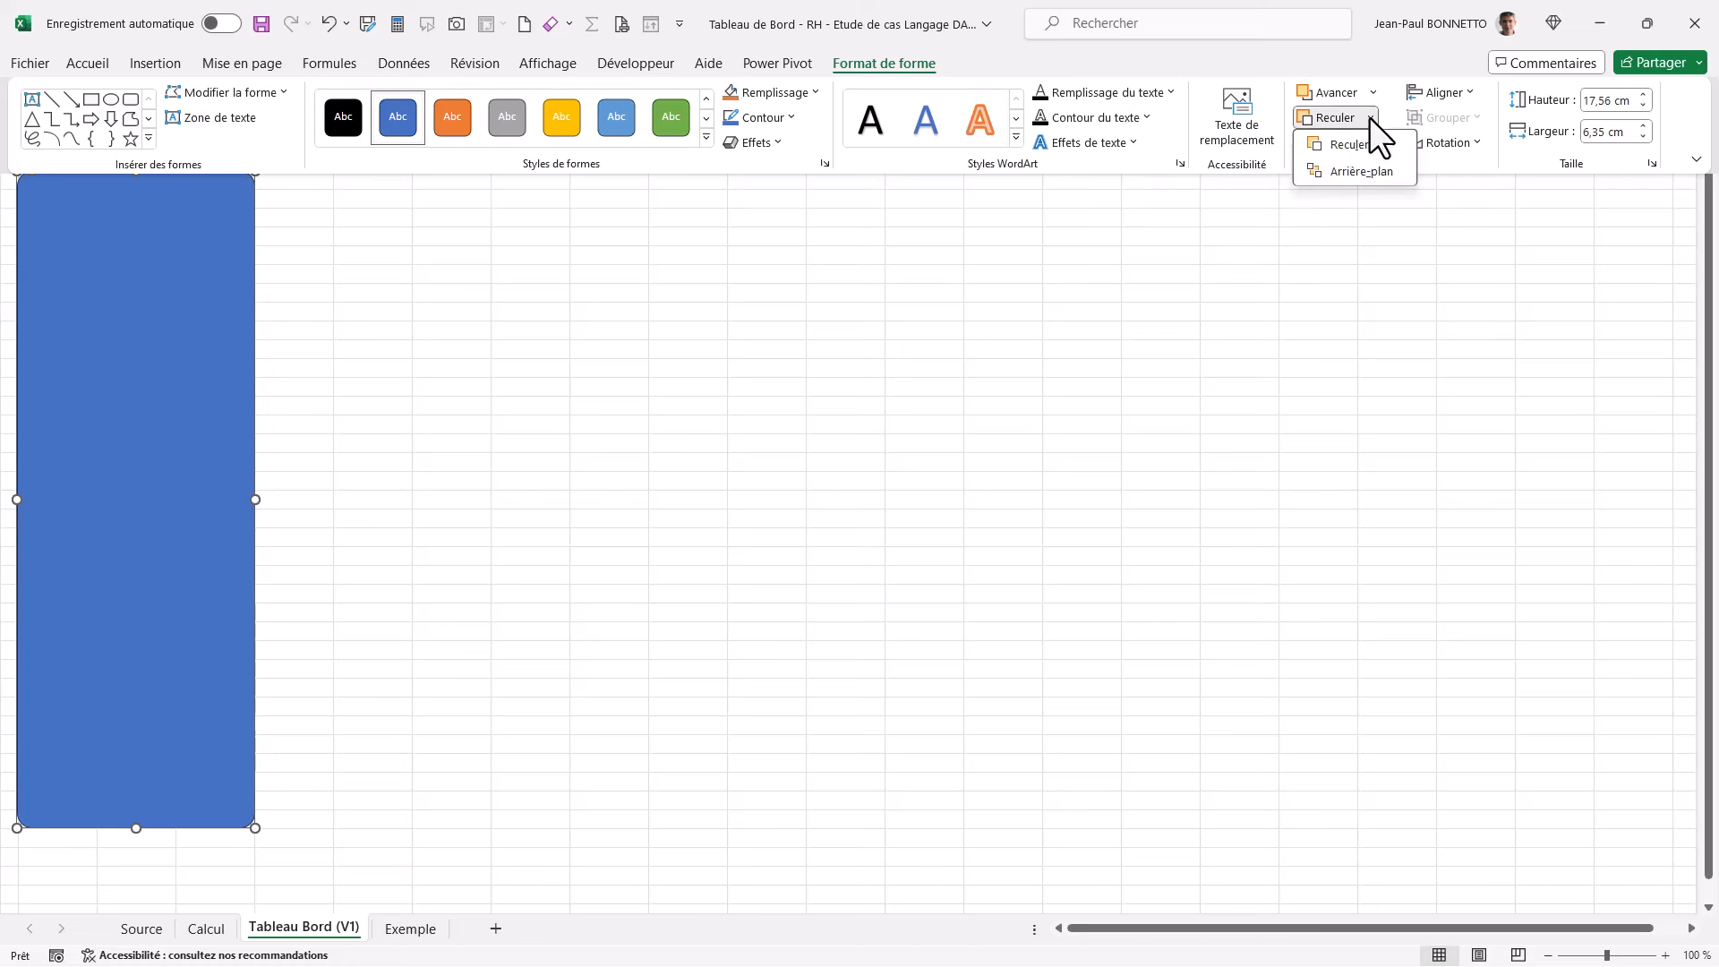
click(1351, 170)
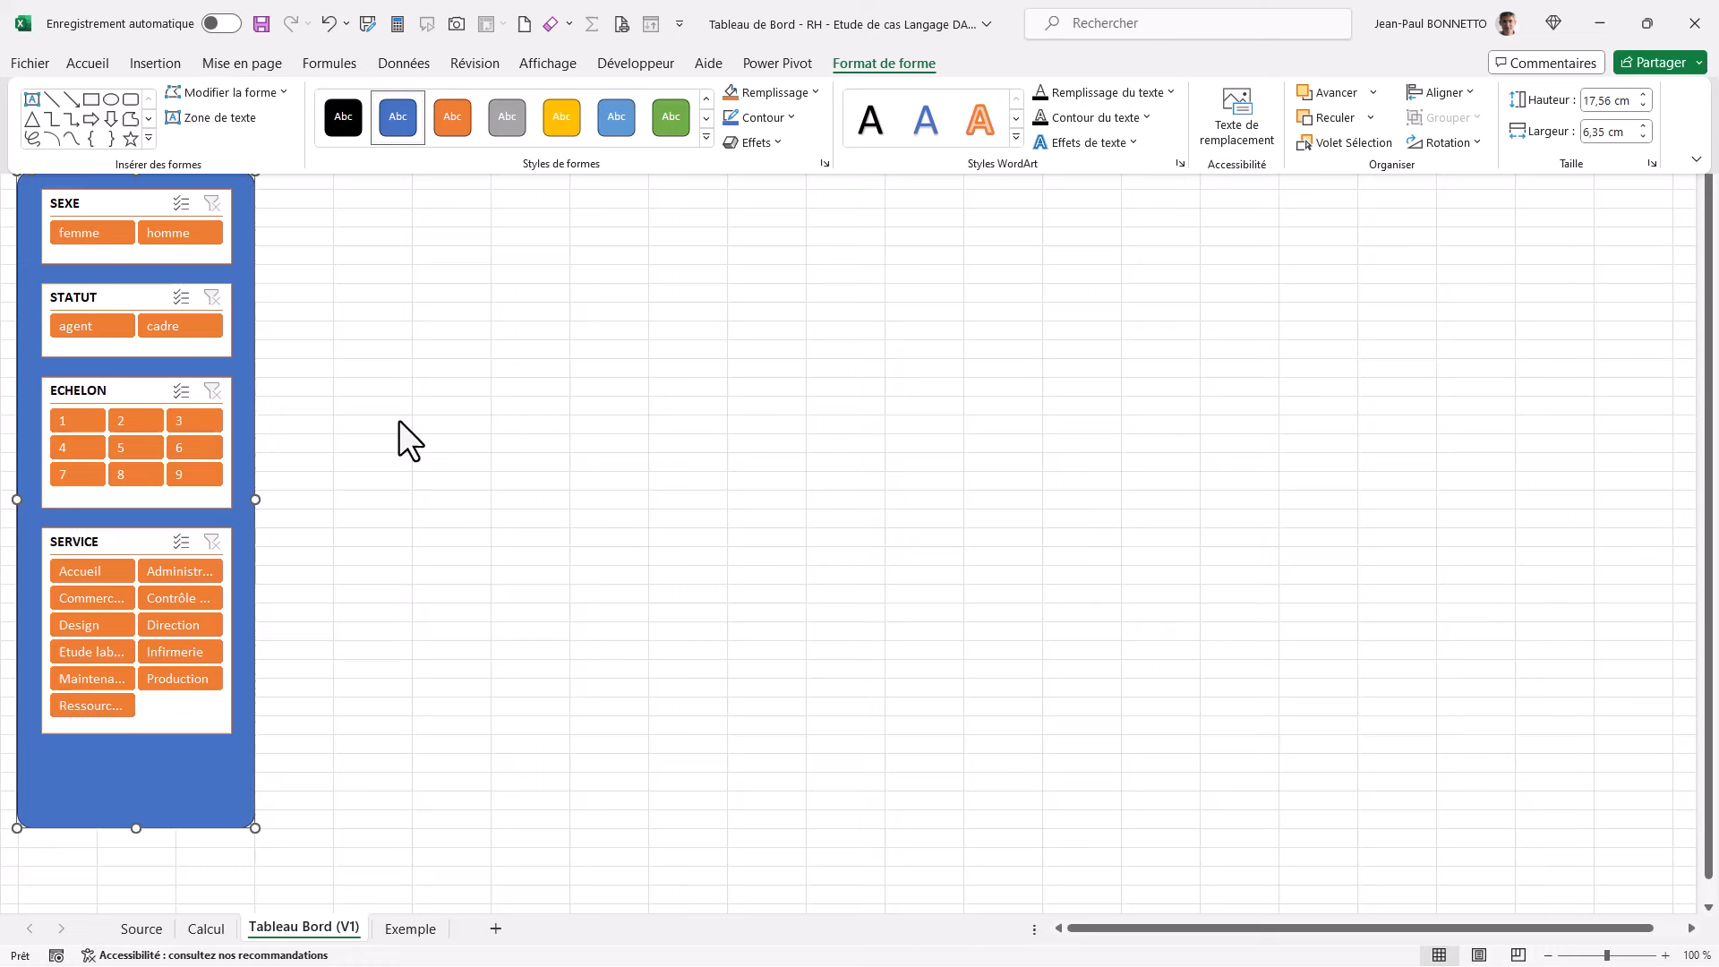
Step: Center the SEXE, STATUT, ECHELON and SERVICE slicers horizontally with the rounded rectangle
click(121, 544)
click(123, 542)
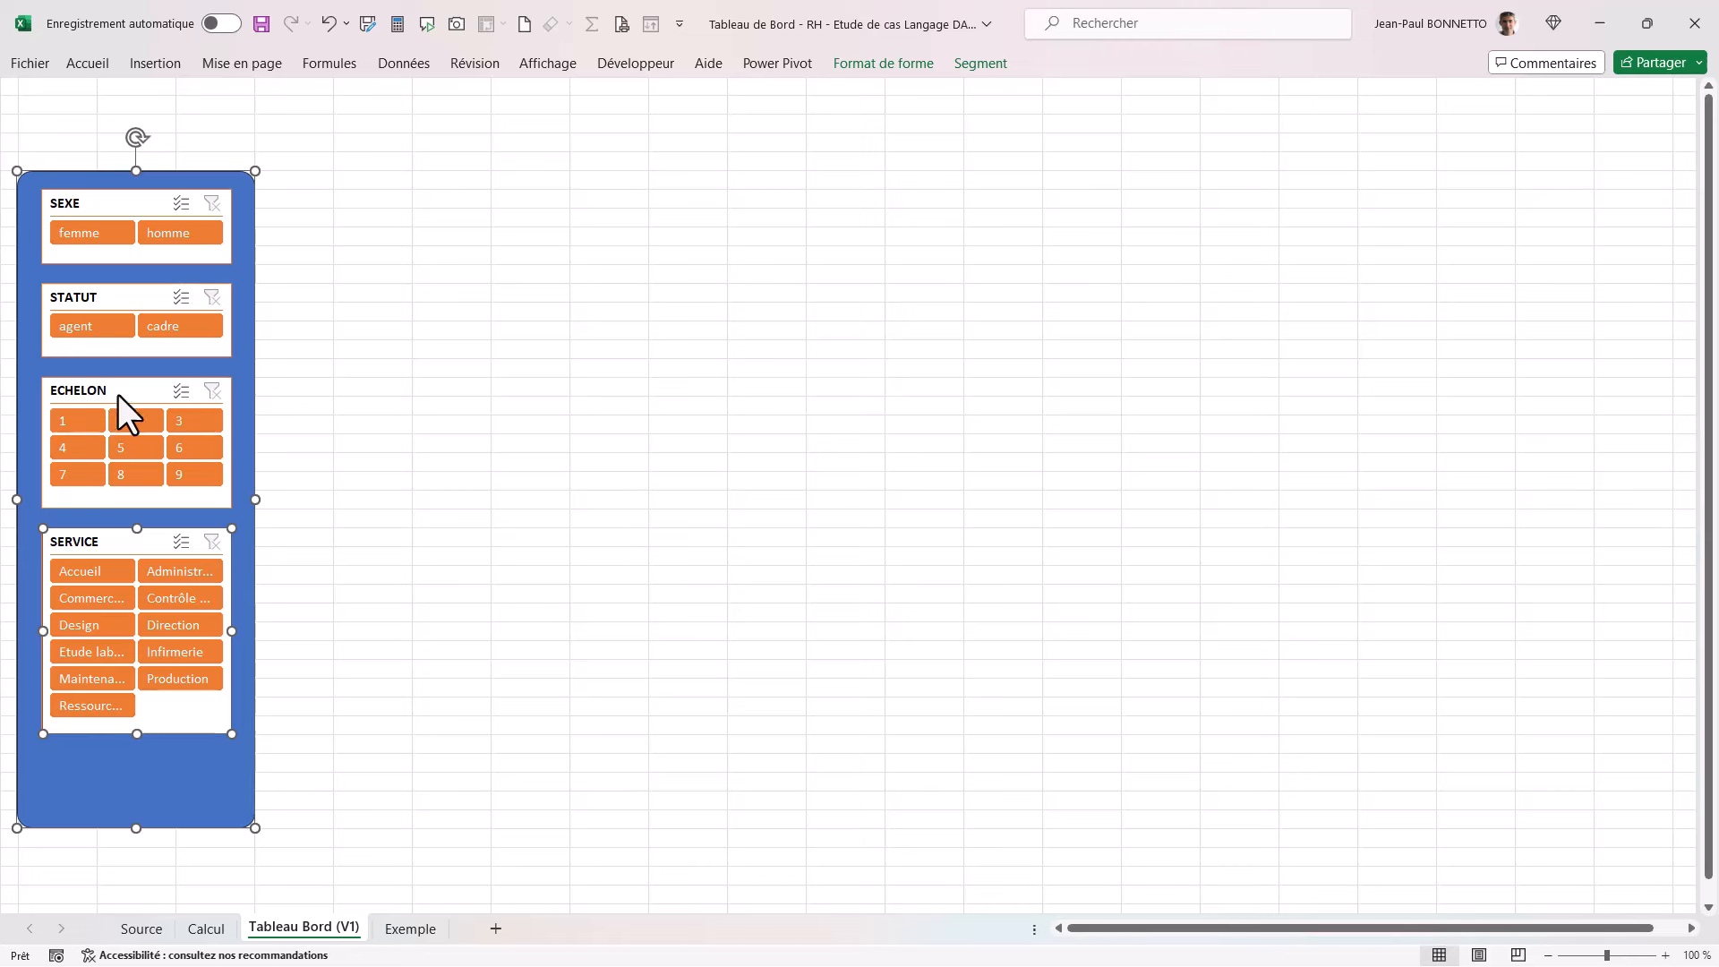
ctrl+click(116, 394)
ctrl+click(133, 301)
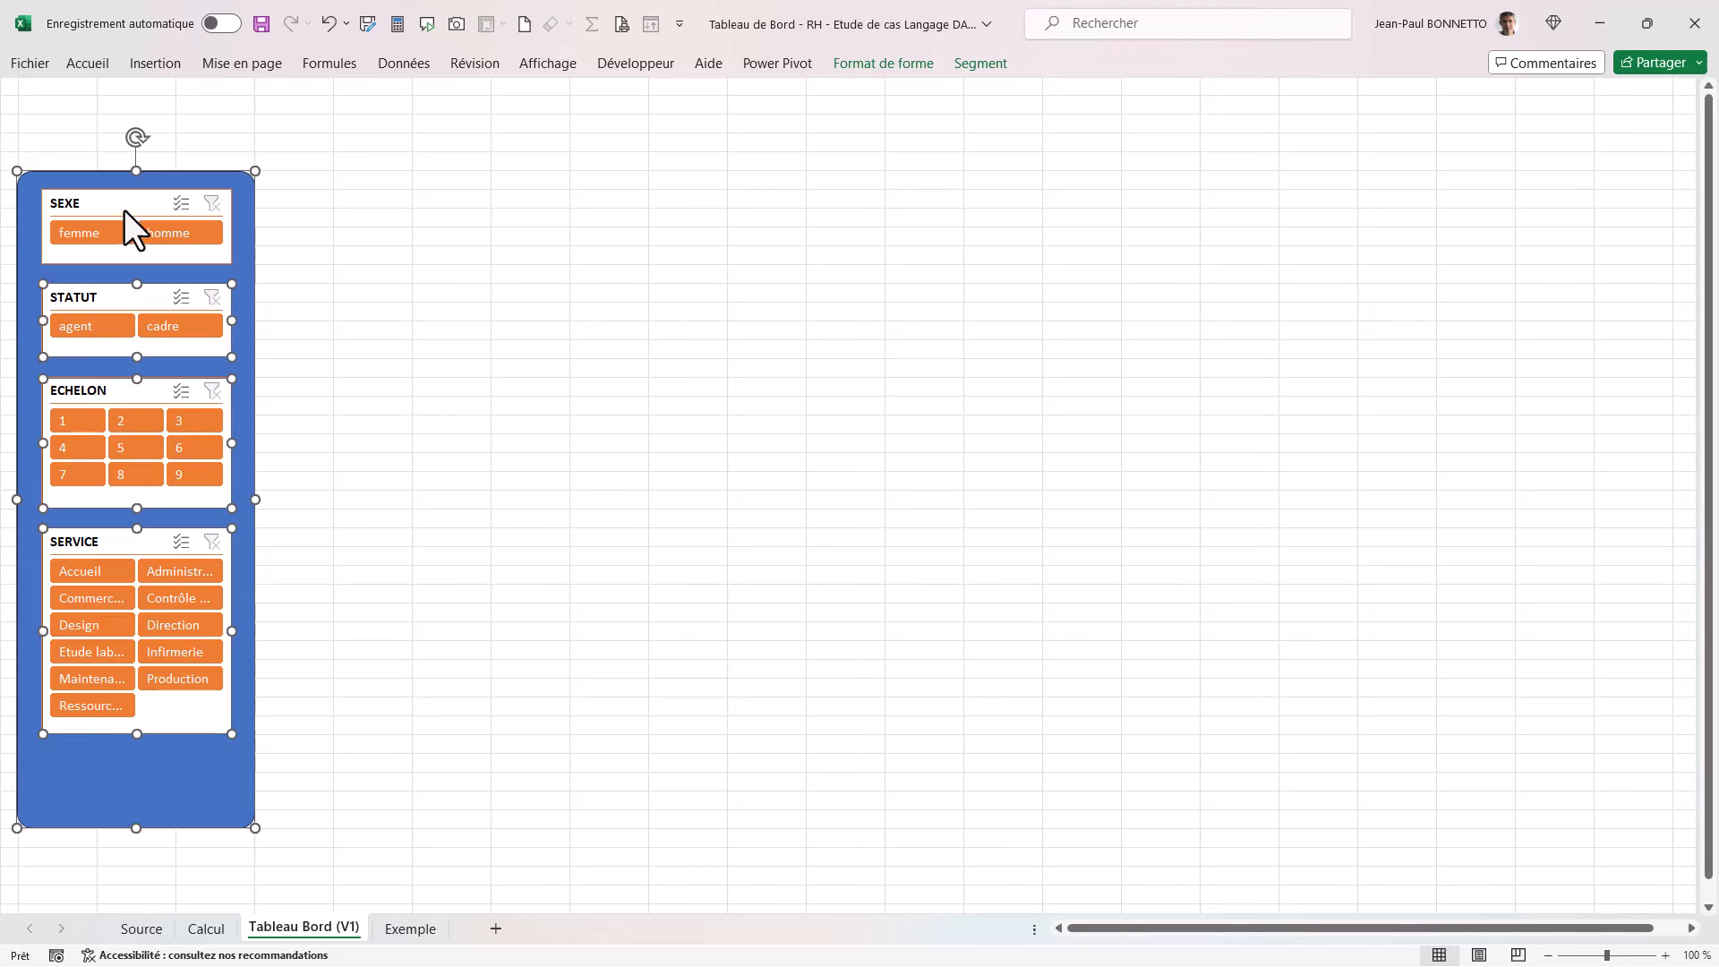
ctrl+click(123, 210)
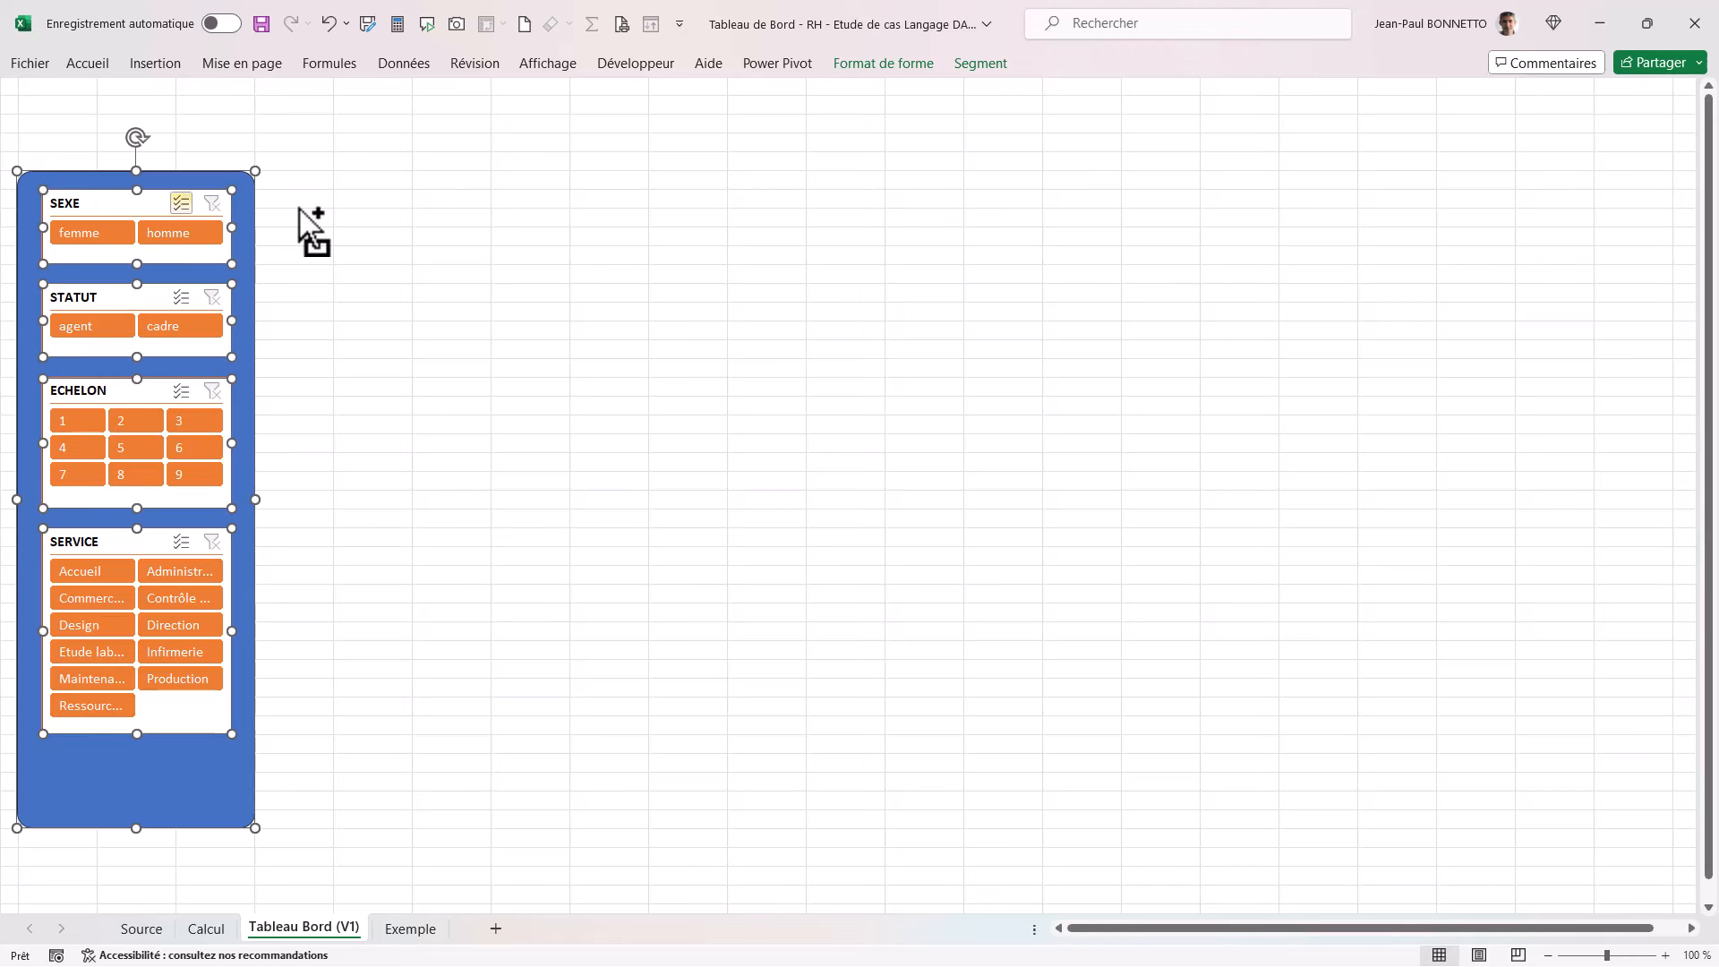
click(888, 59)
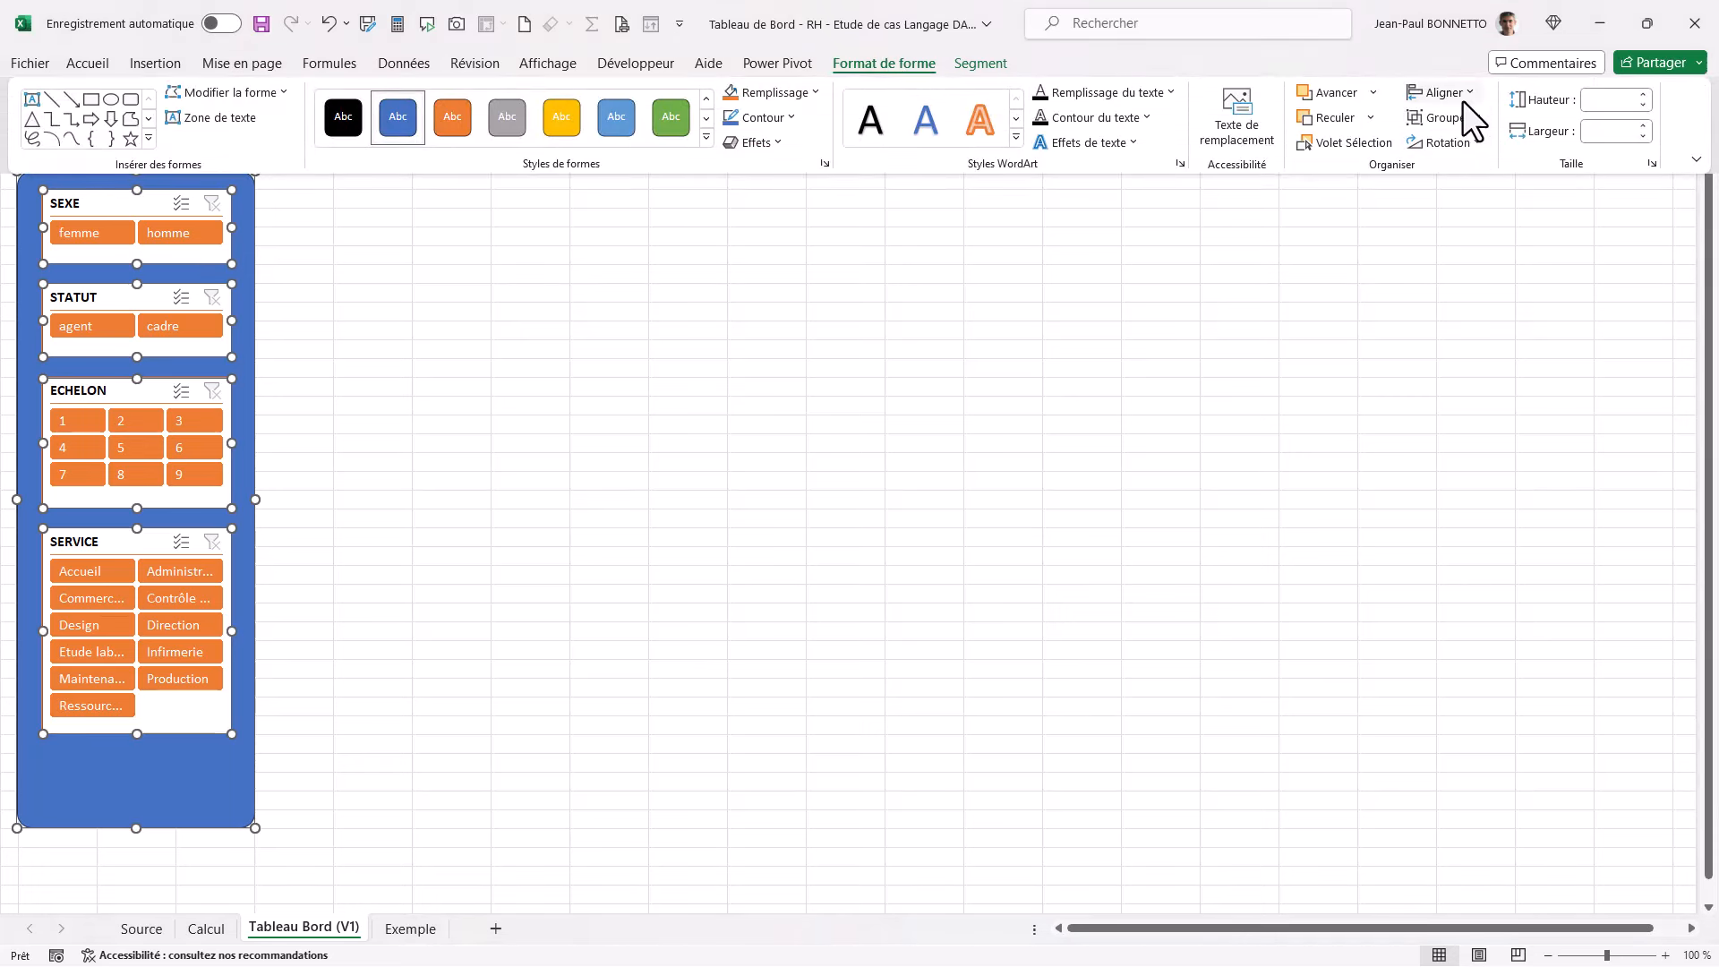
click(1471, 91)
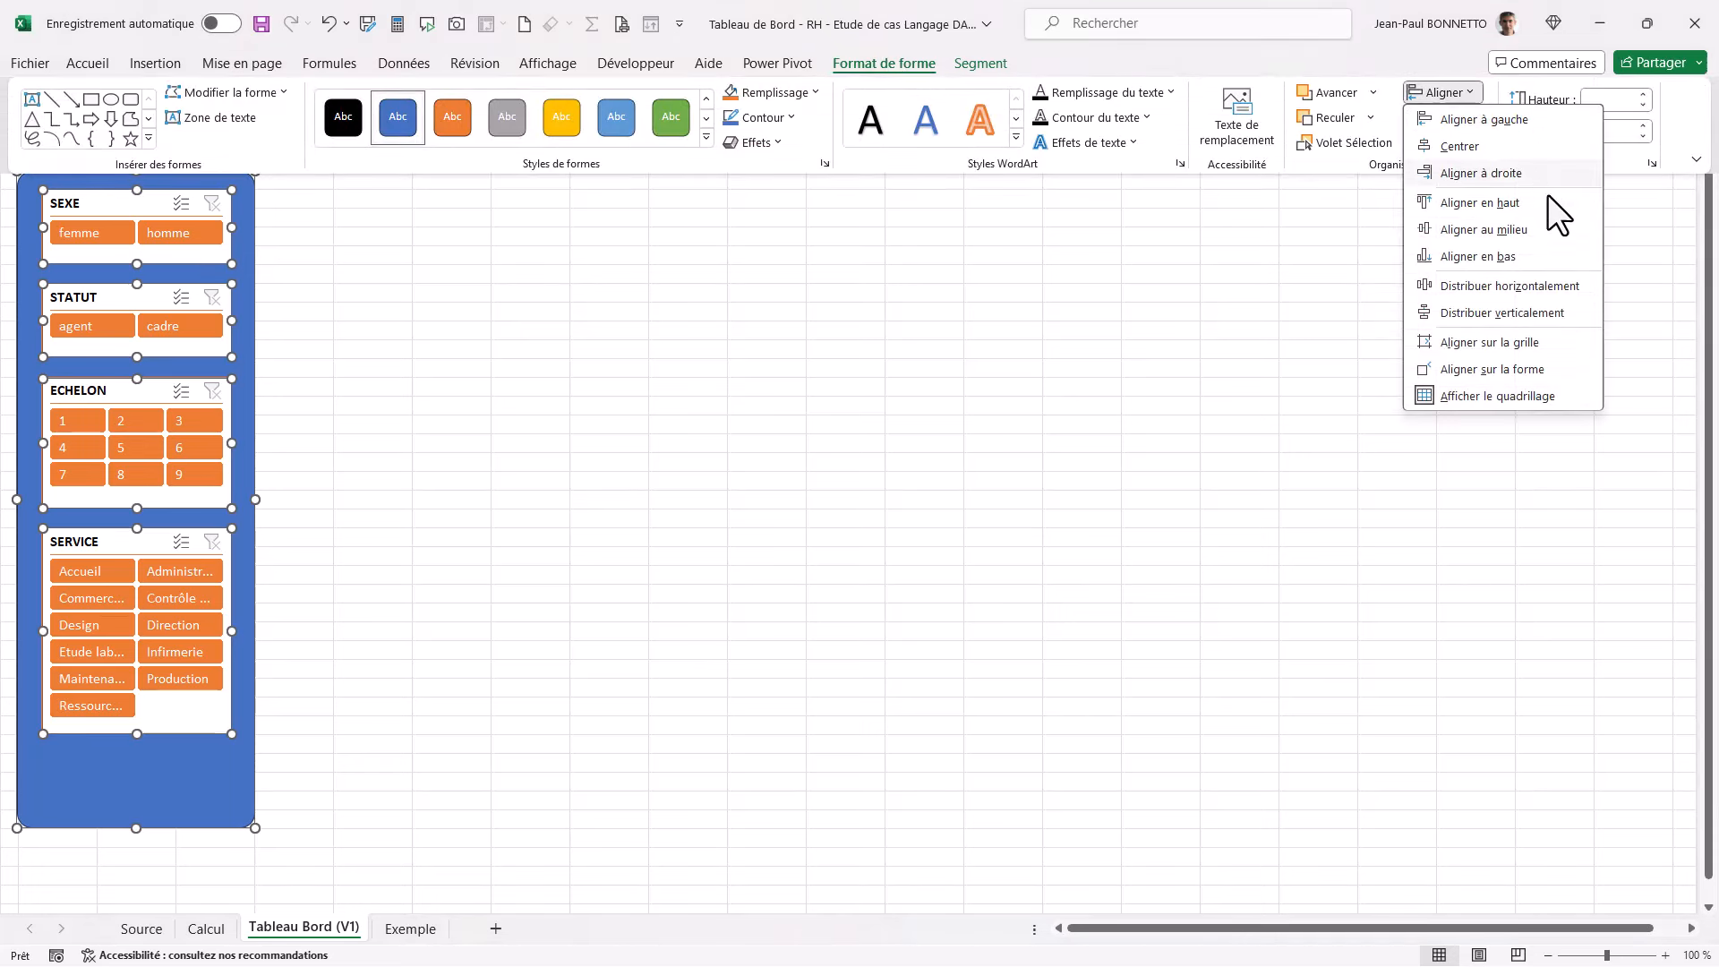
click(1454, 146)
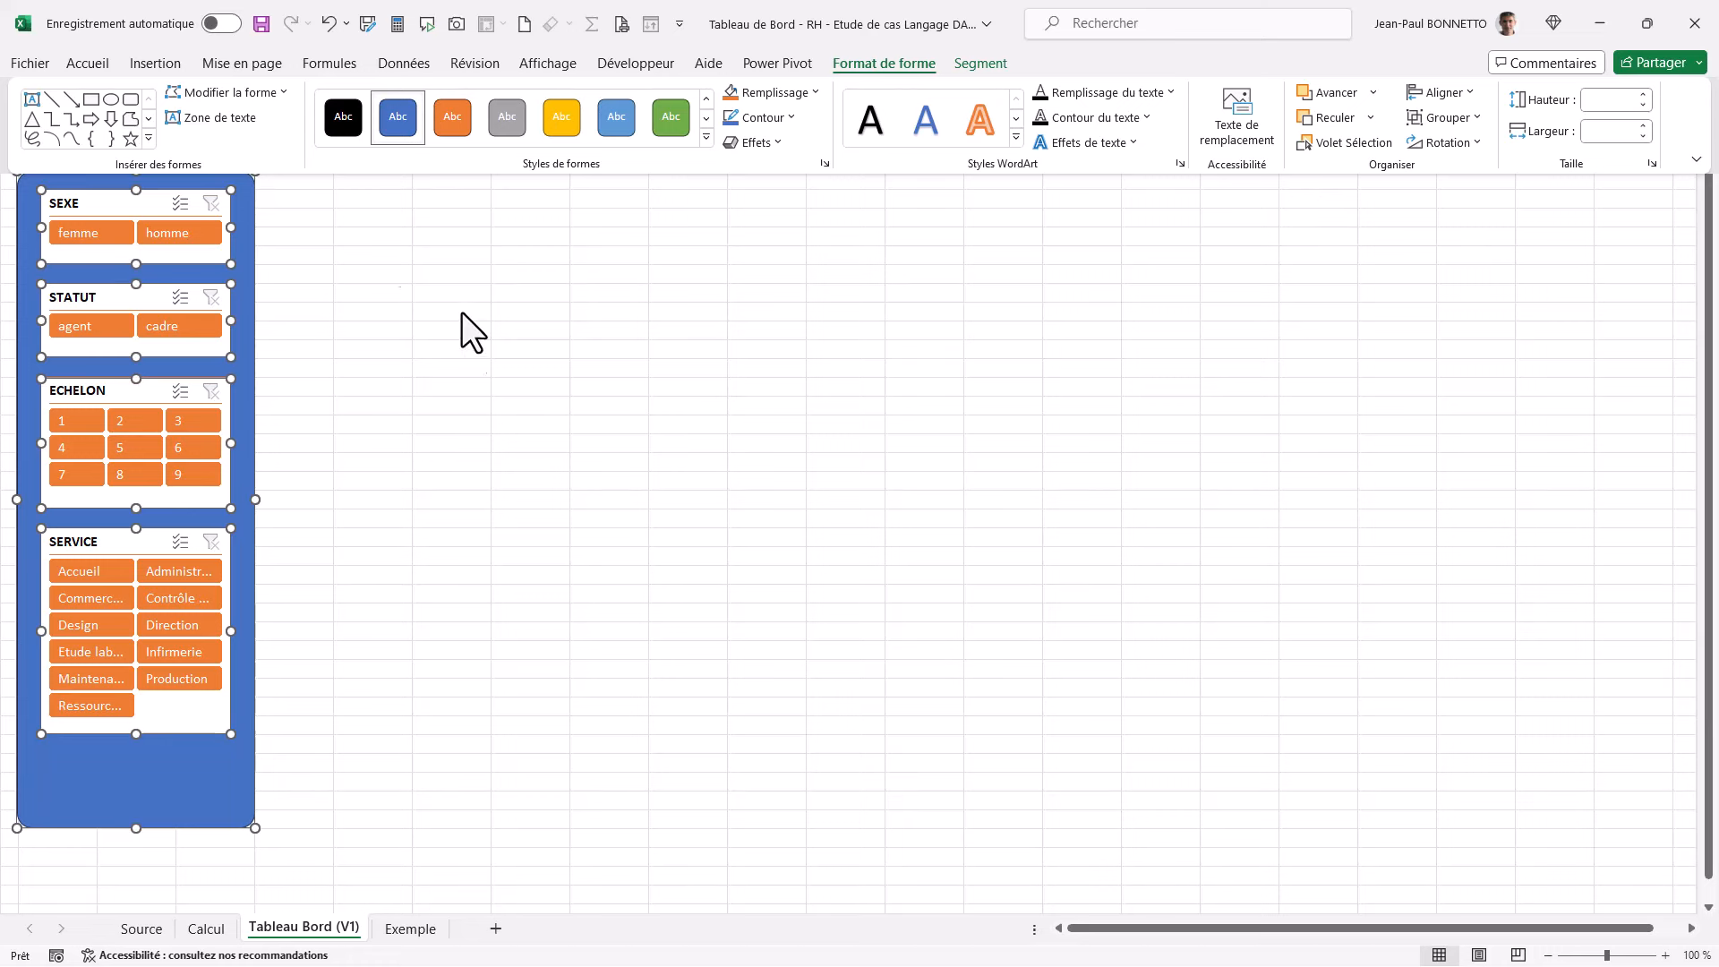
Step: Remove the outline of the background rectangle and fill it with the light gray theme colour
click(247, 206)
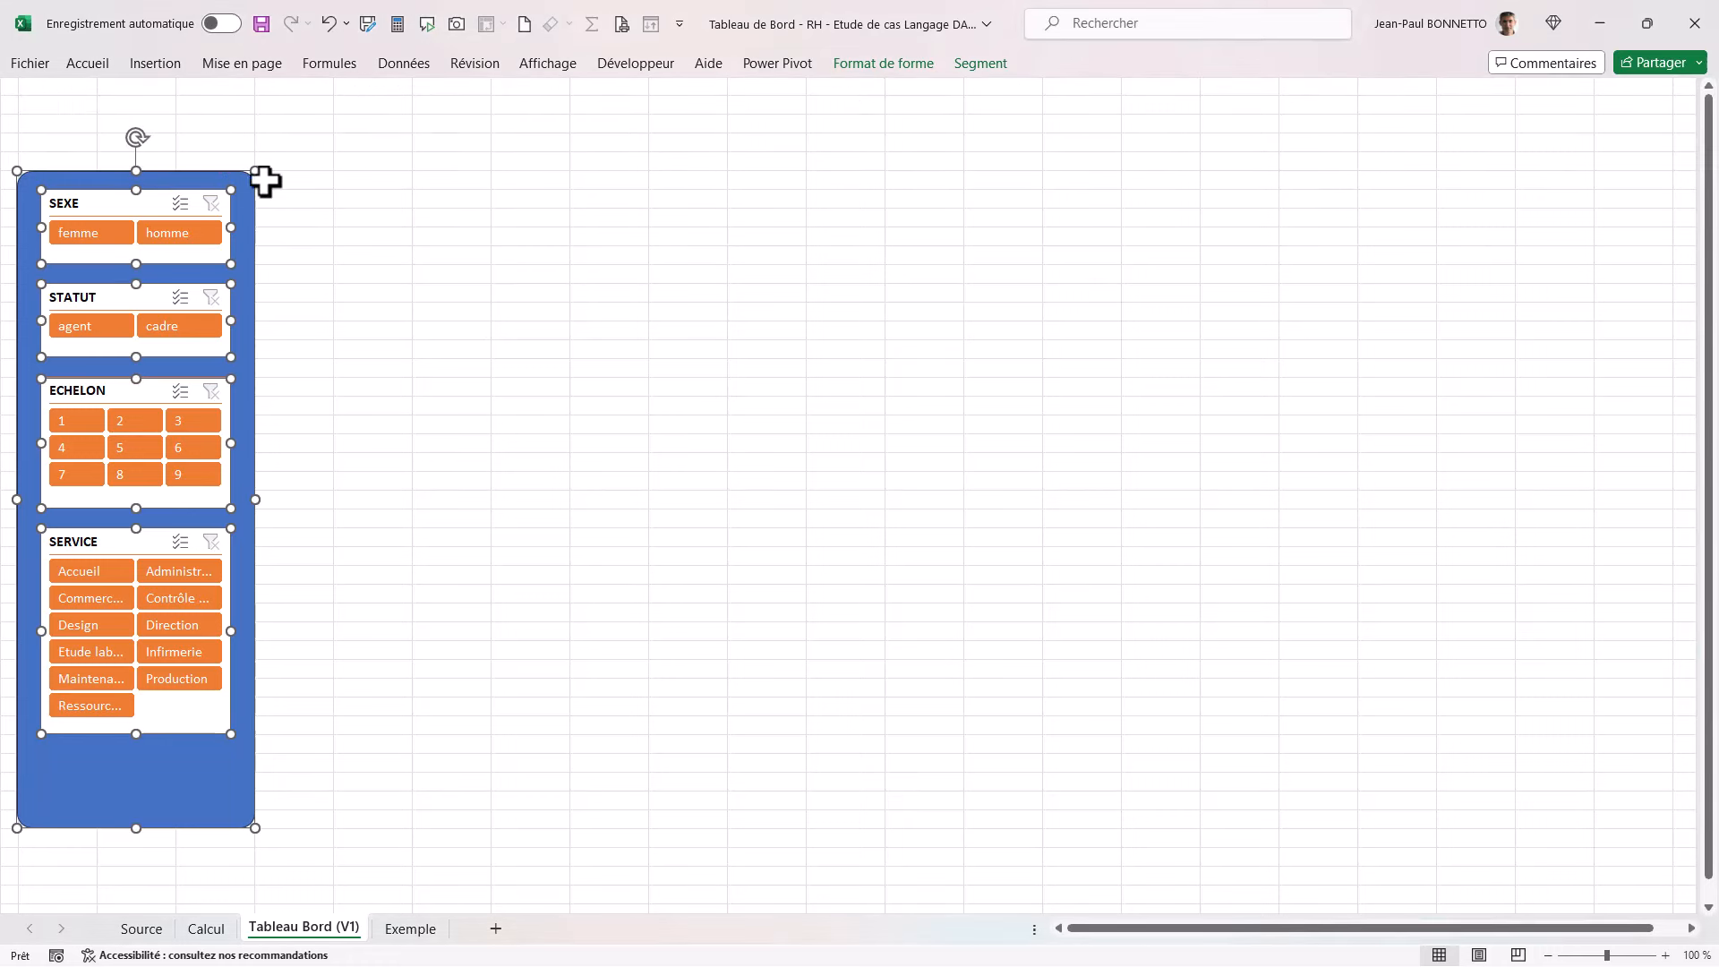
click(913, 63)
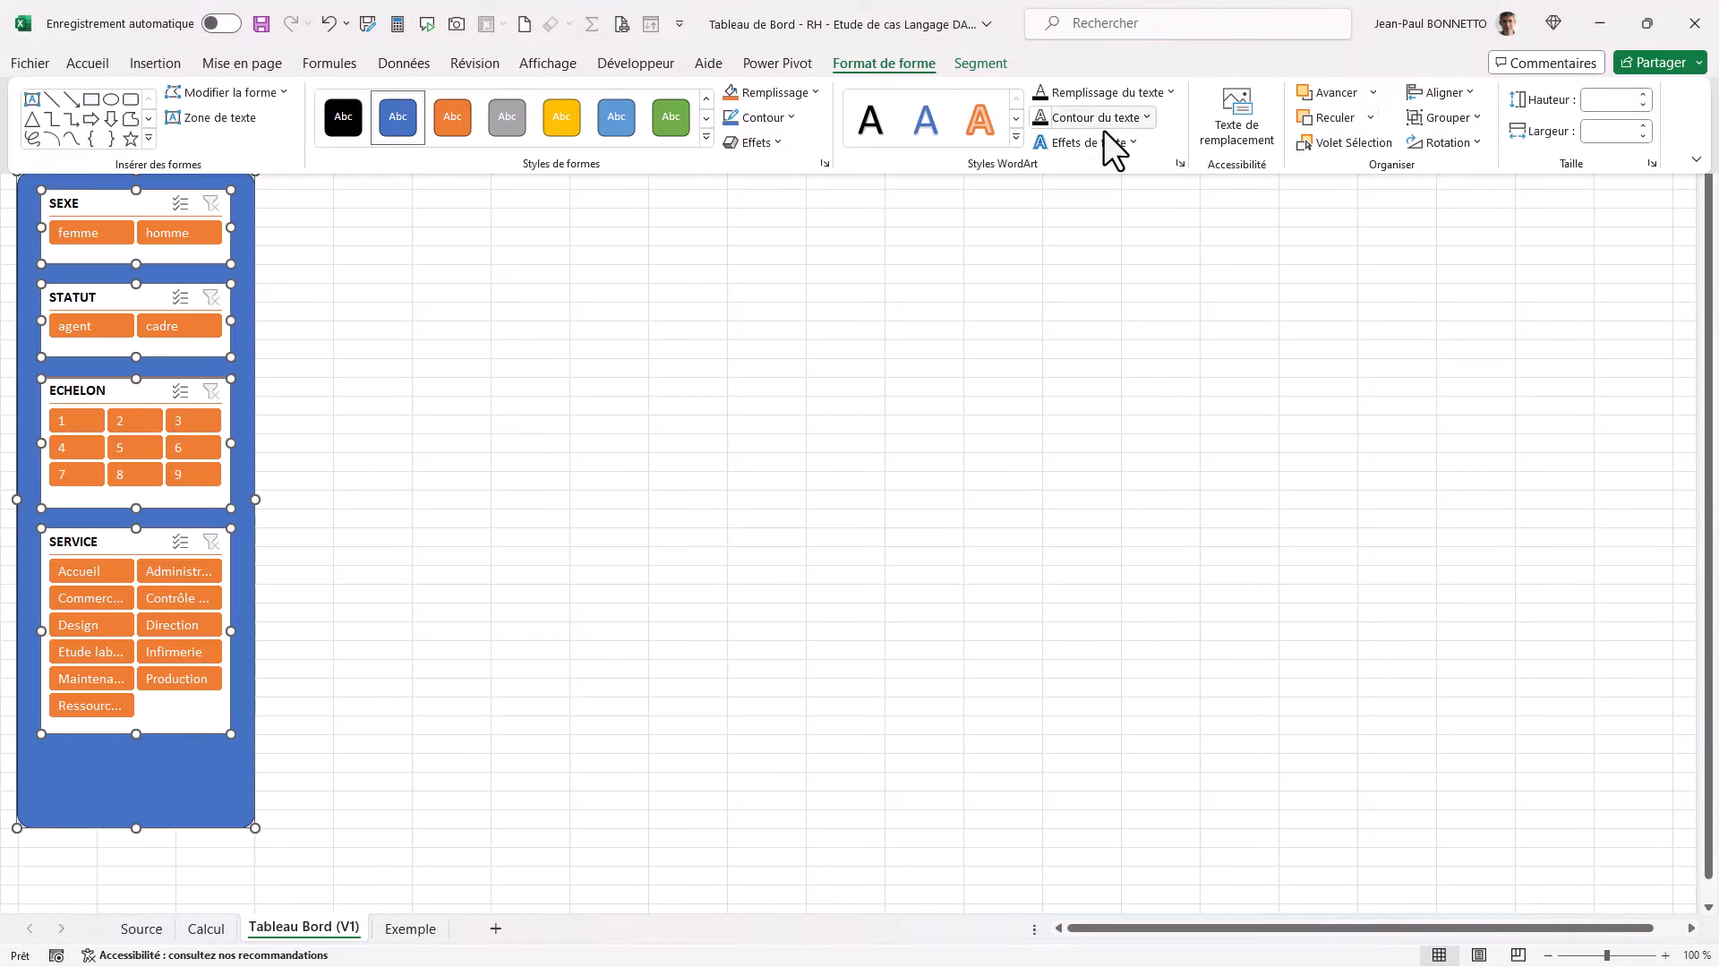
click(794, 117)
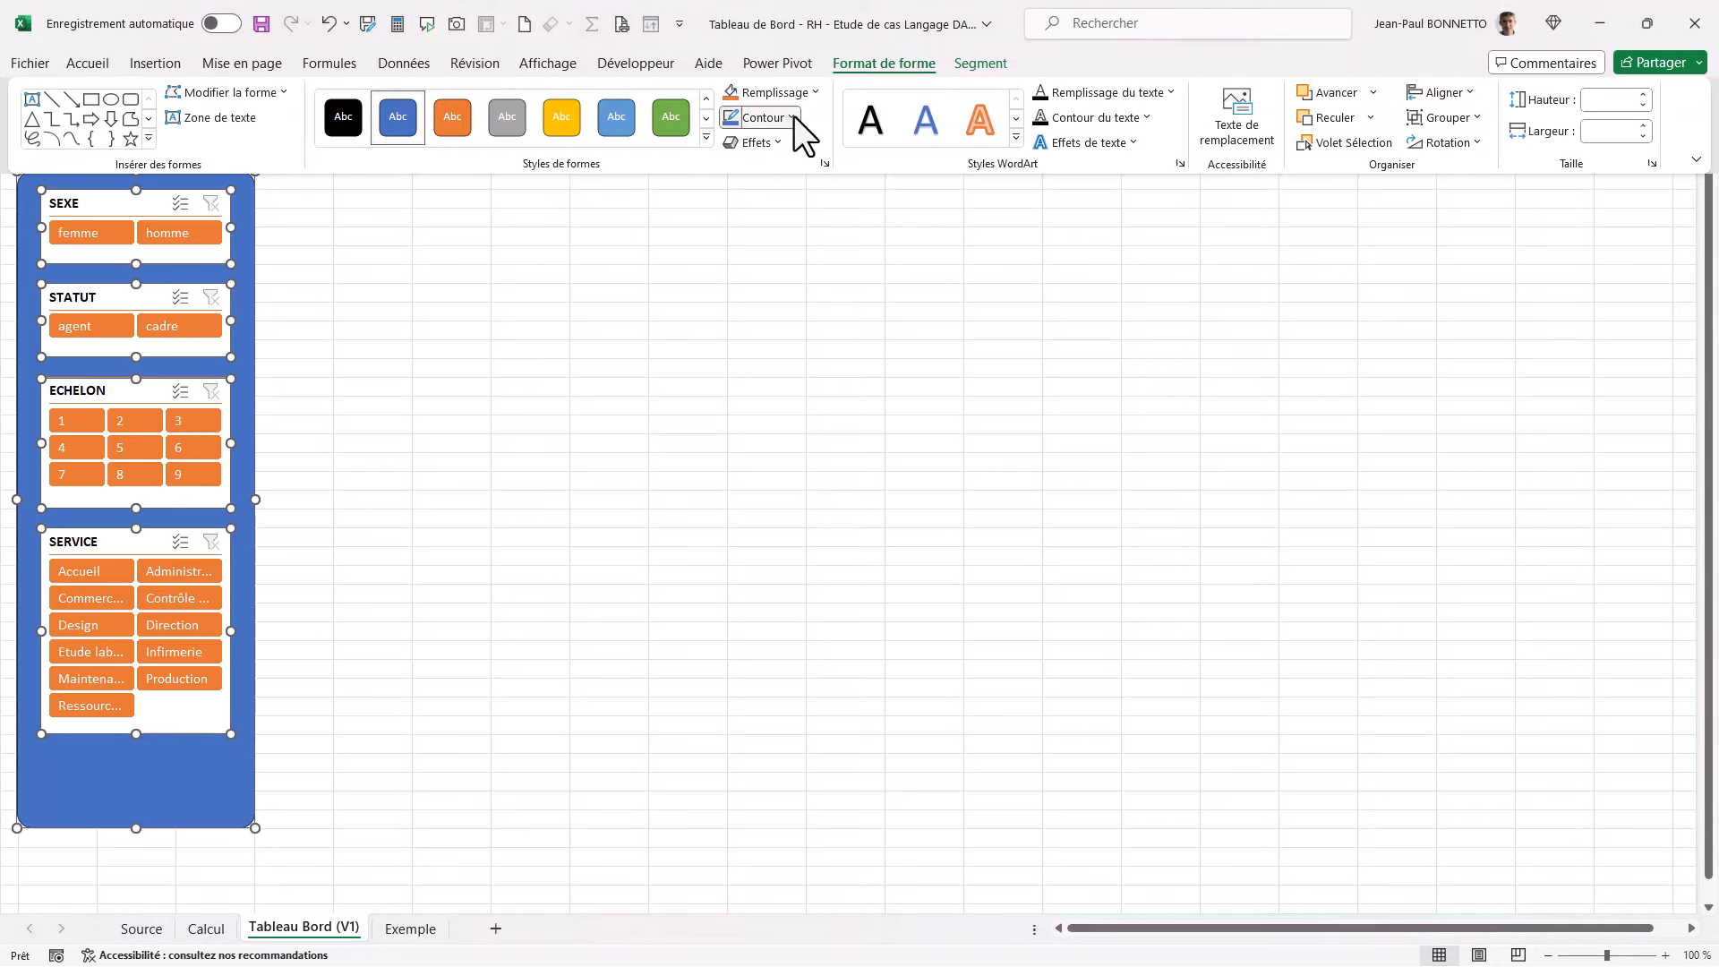
click(793, 361)
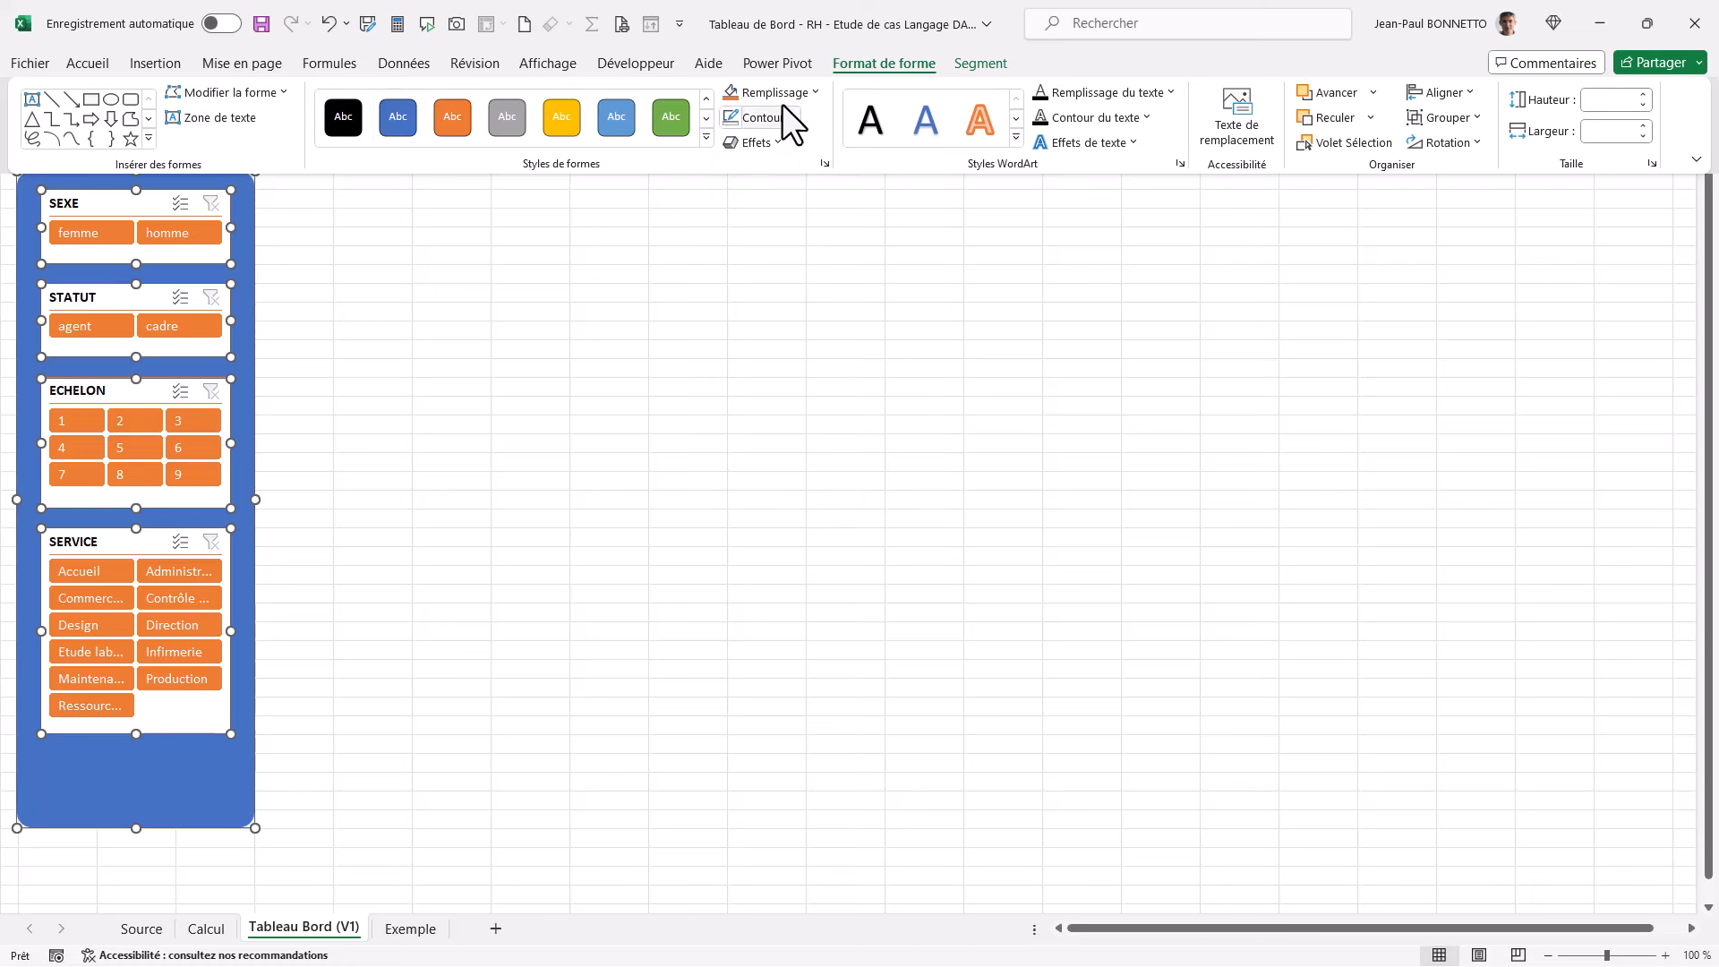
click(815, 90)
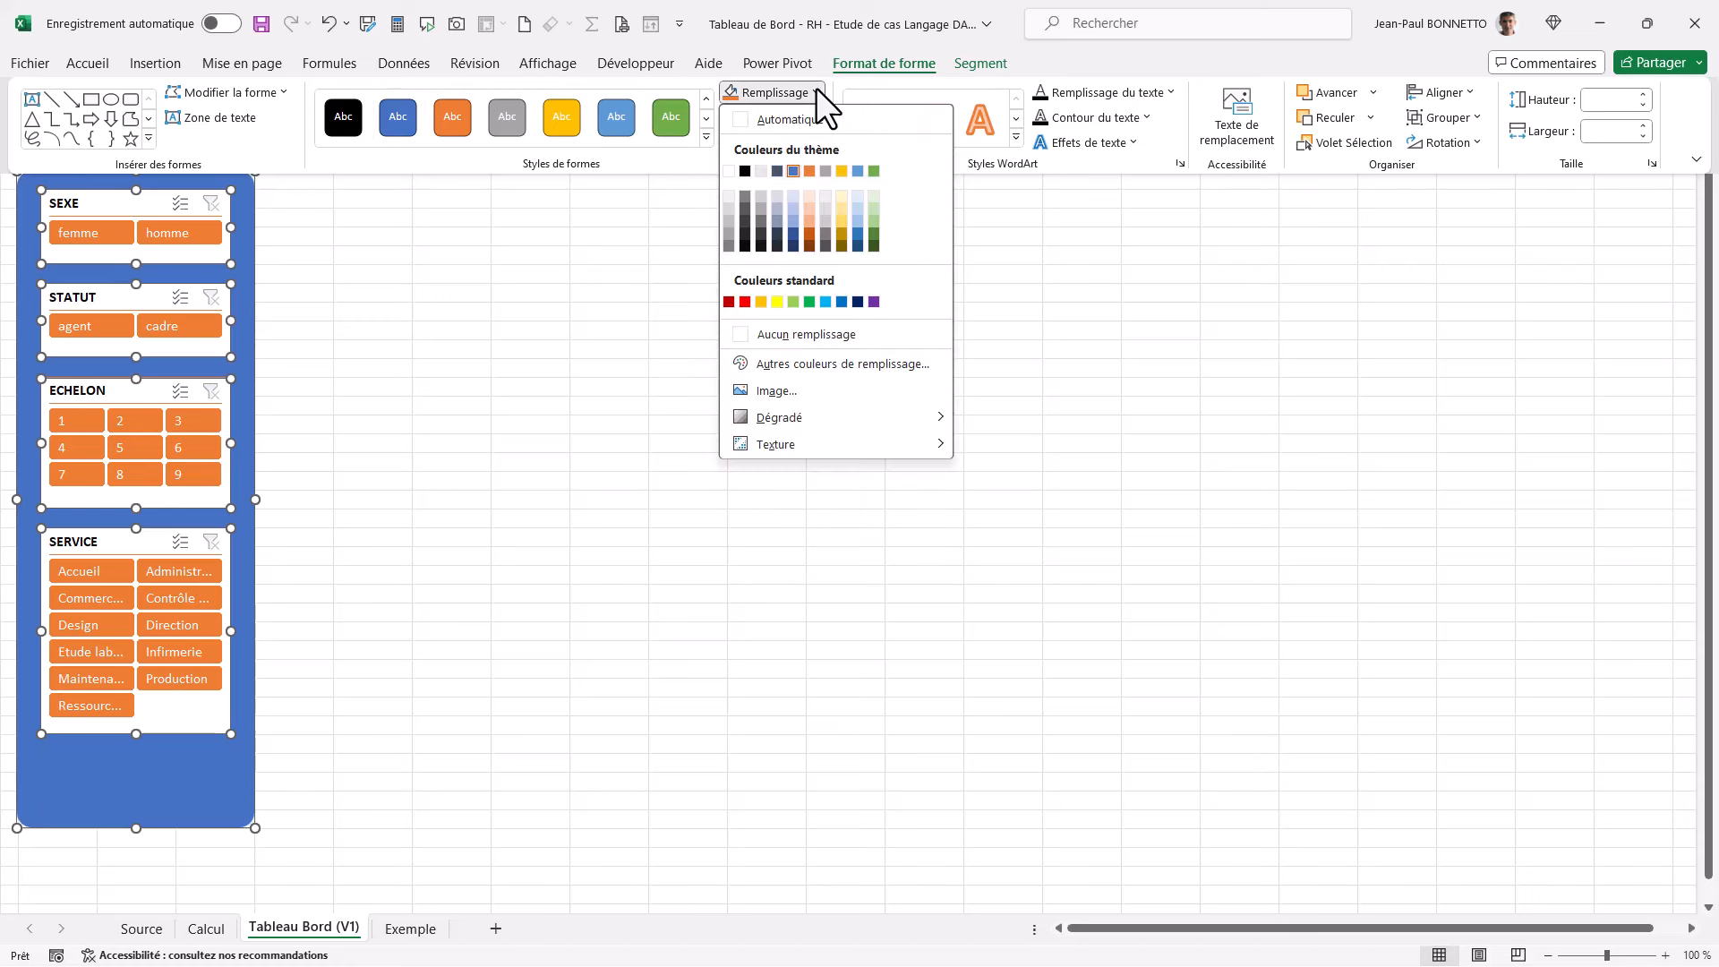
click(760, 170)
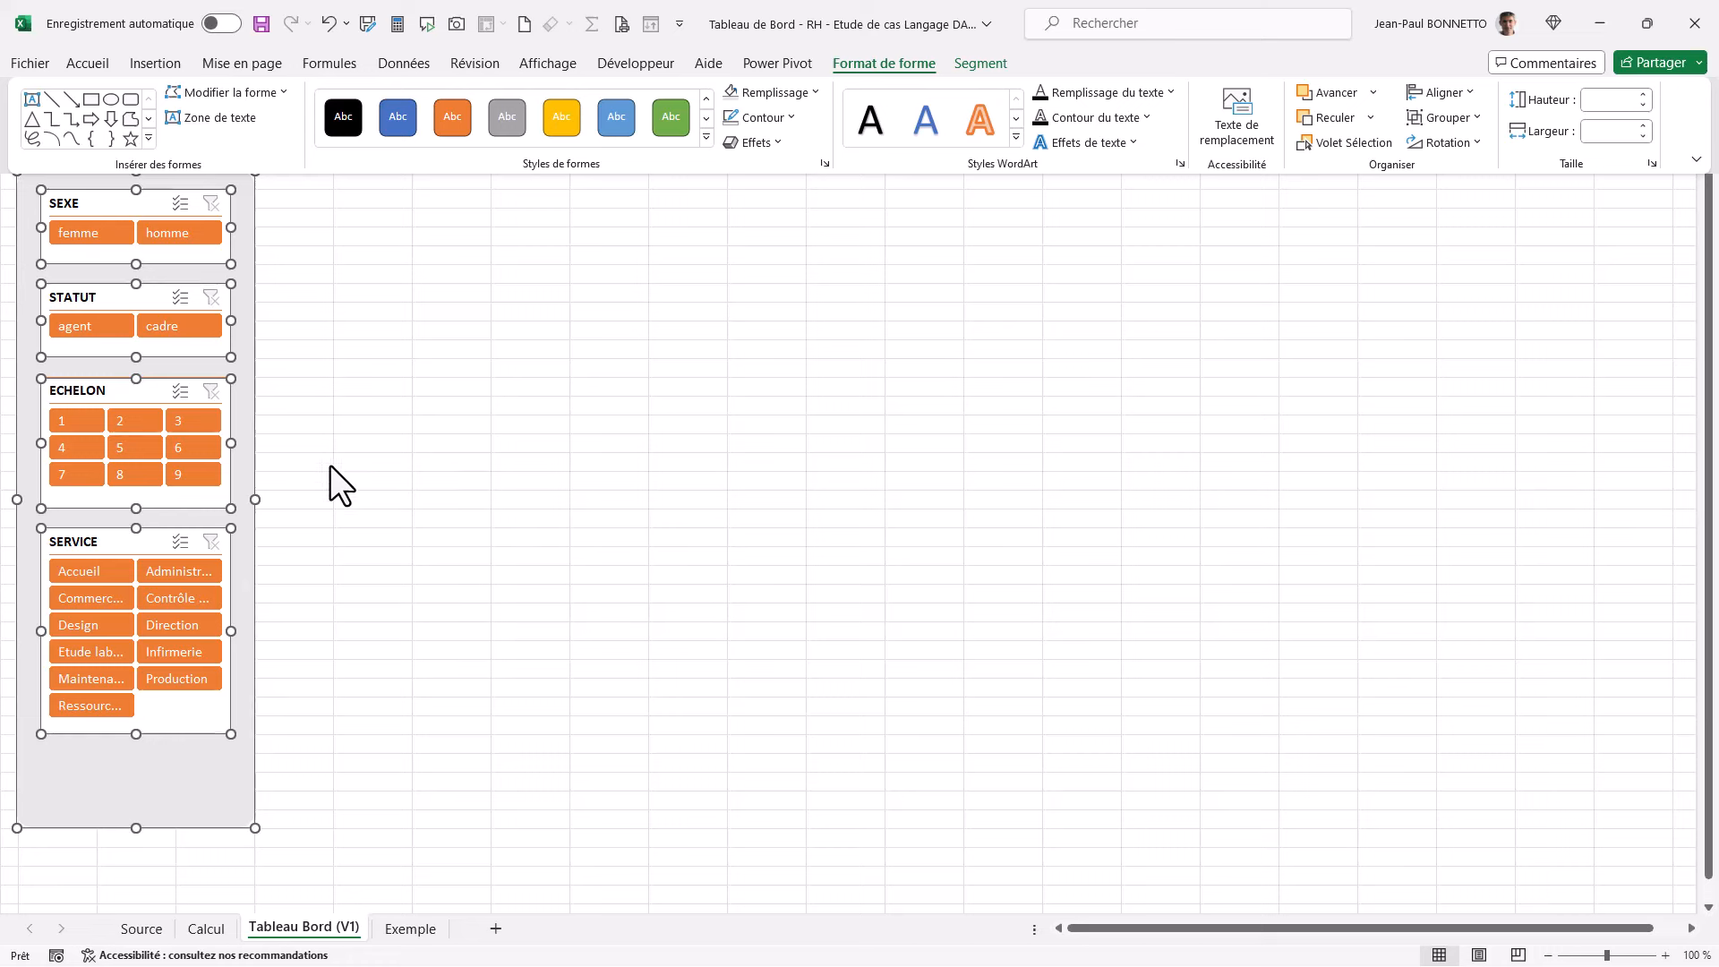
Step: Add an outer shadow offset to the lower right to the background rectangle and deselect the objects
click(781, 145)
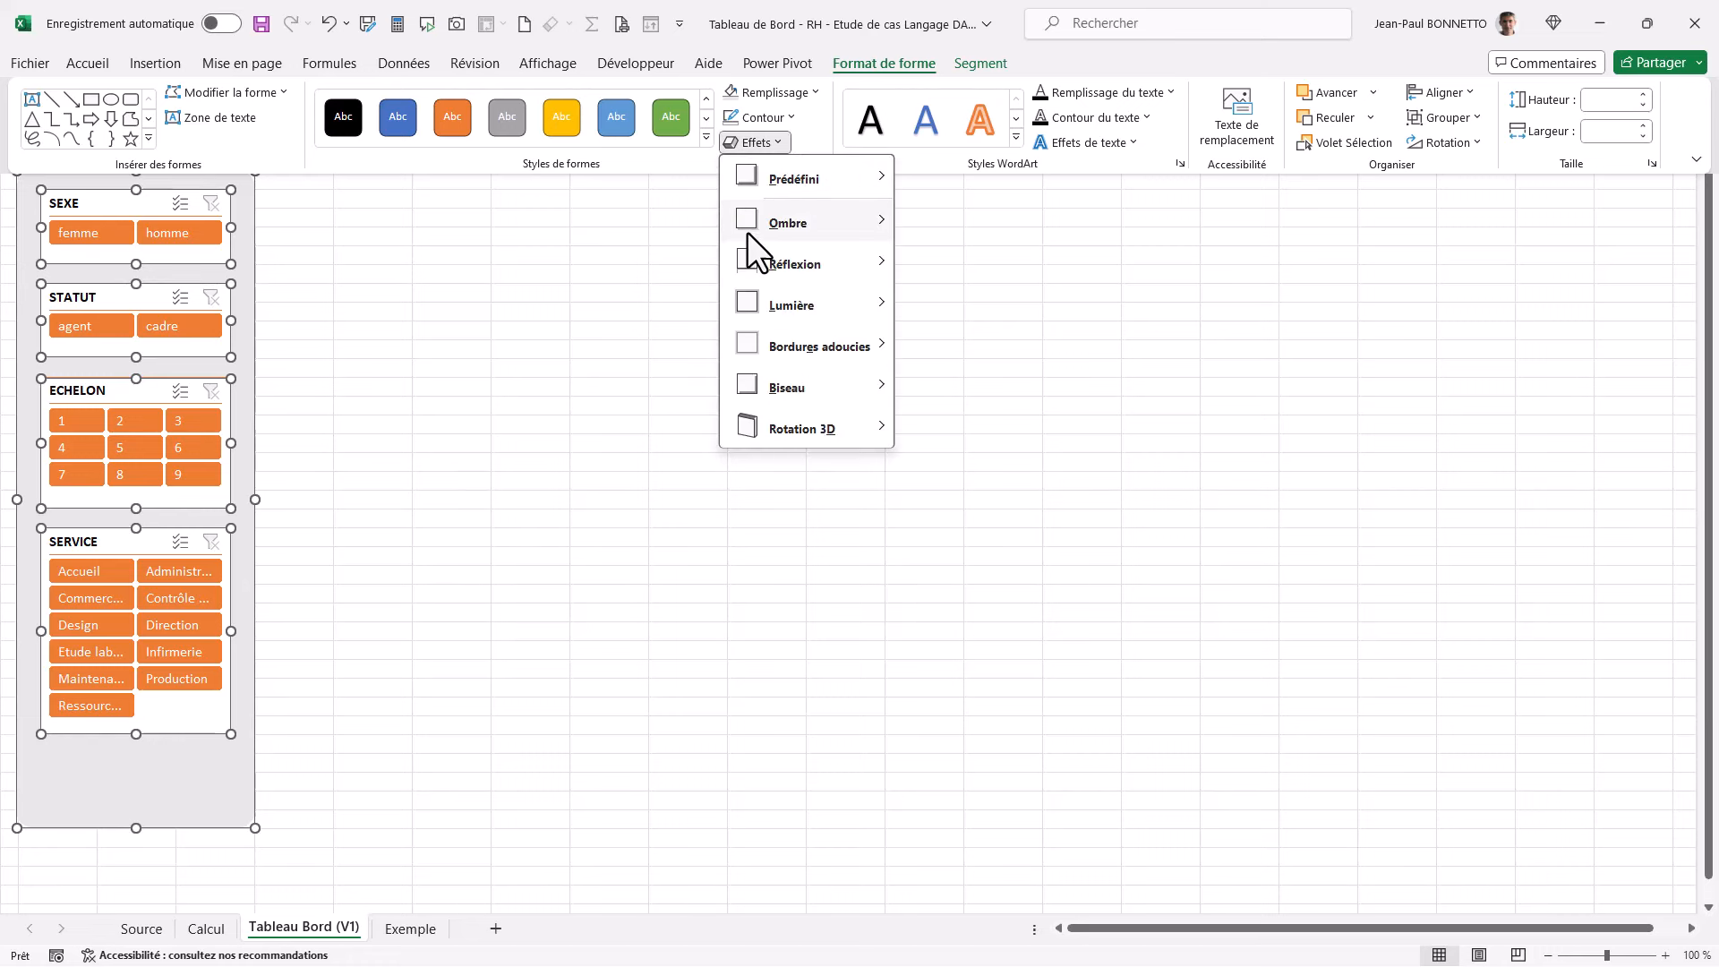
mouse_move(771, 218)
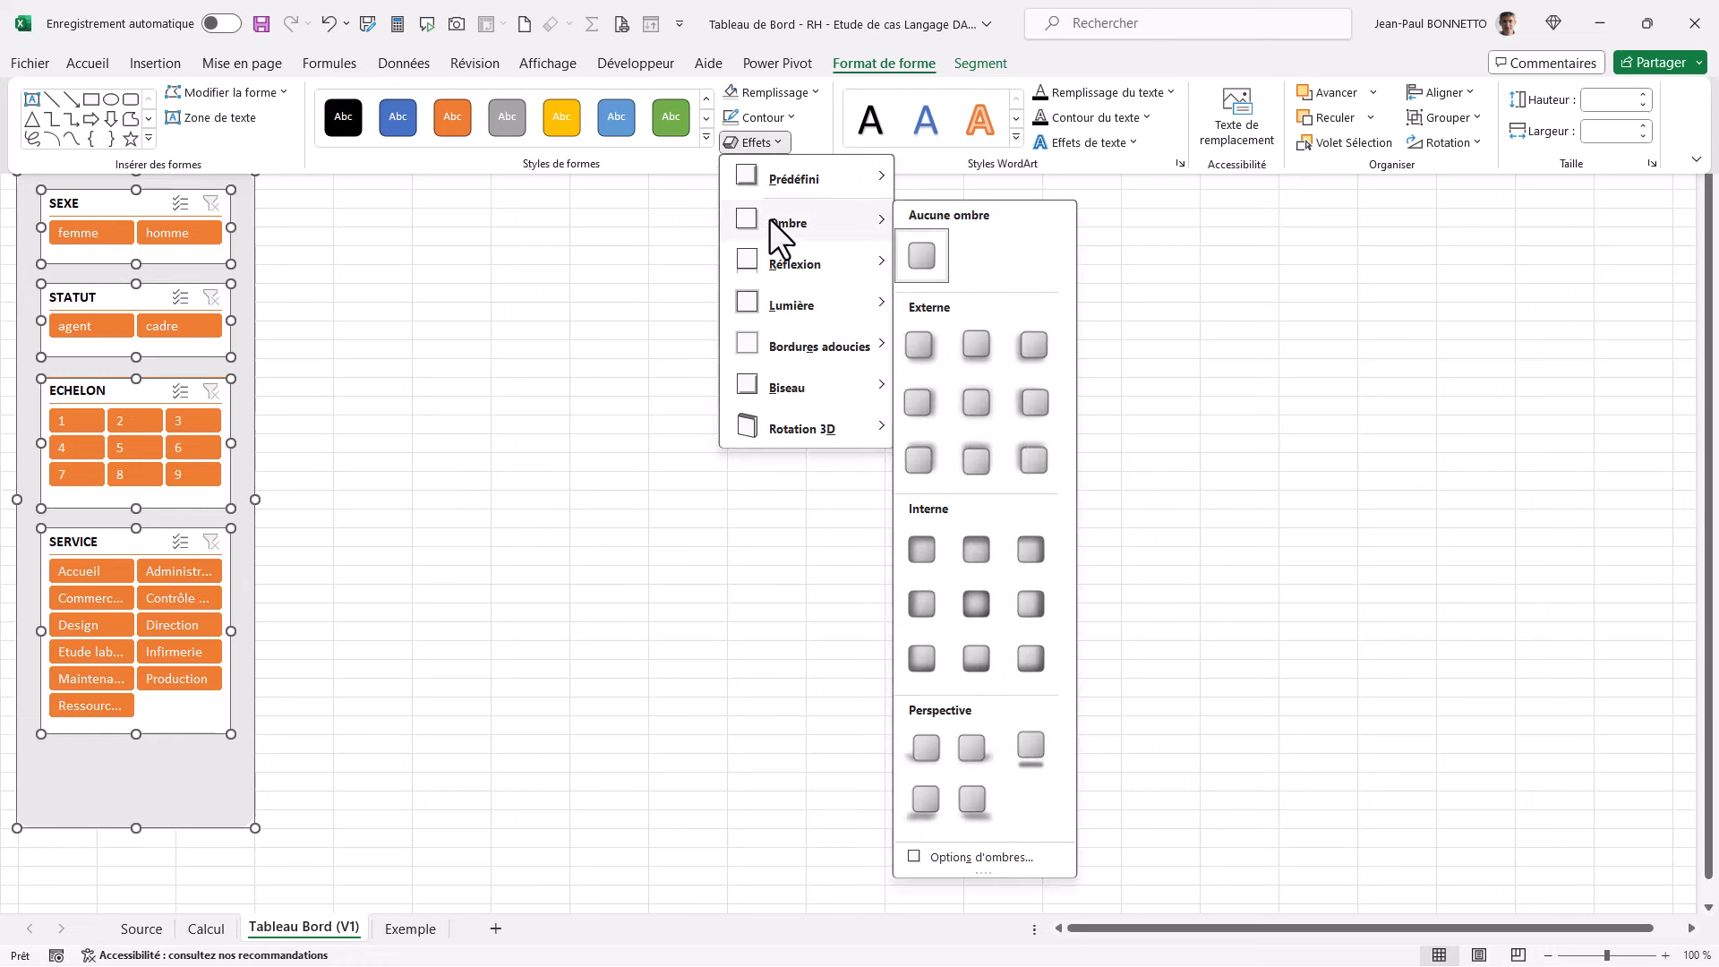
click(917, 343)
key(ctrl+F1)
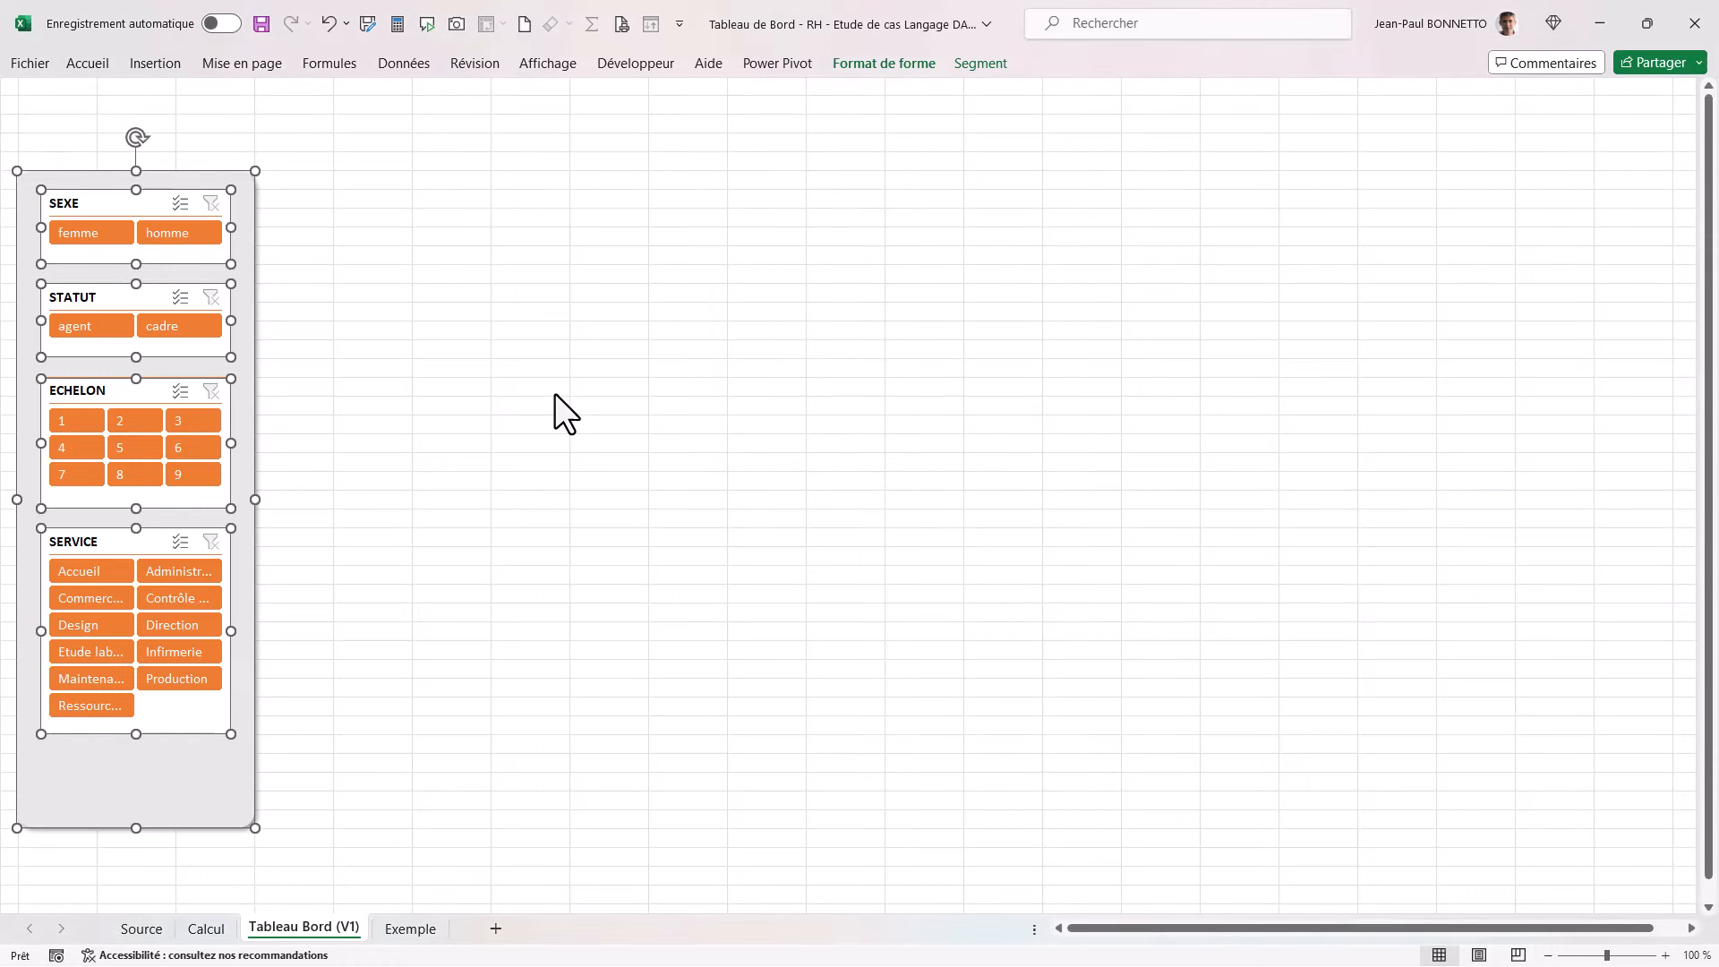
click(507, 410)
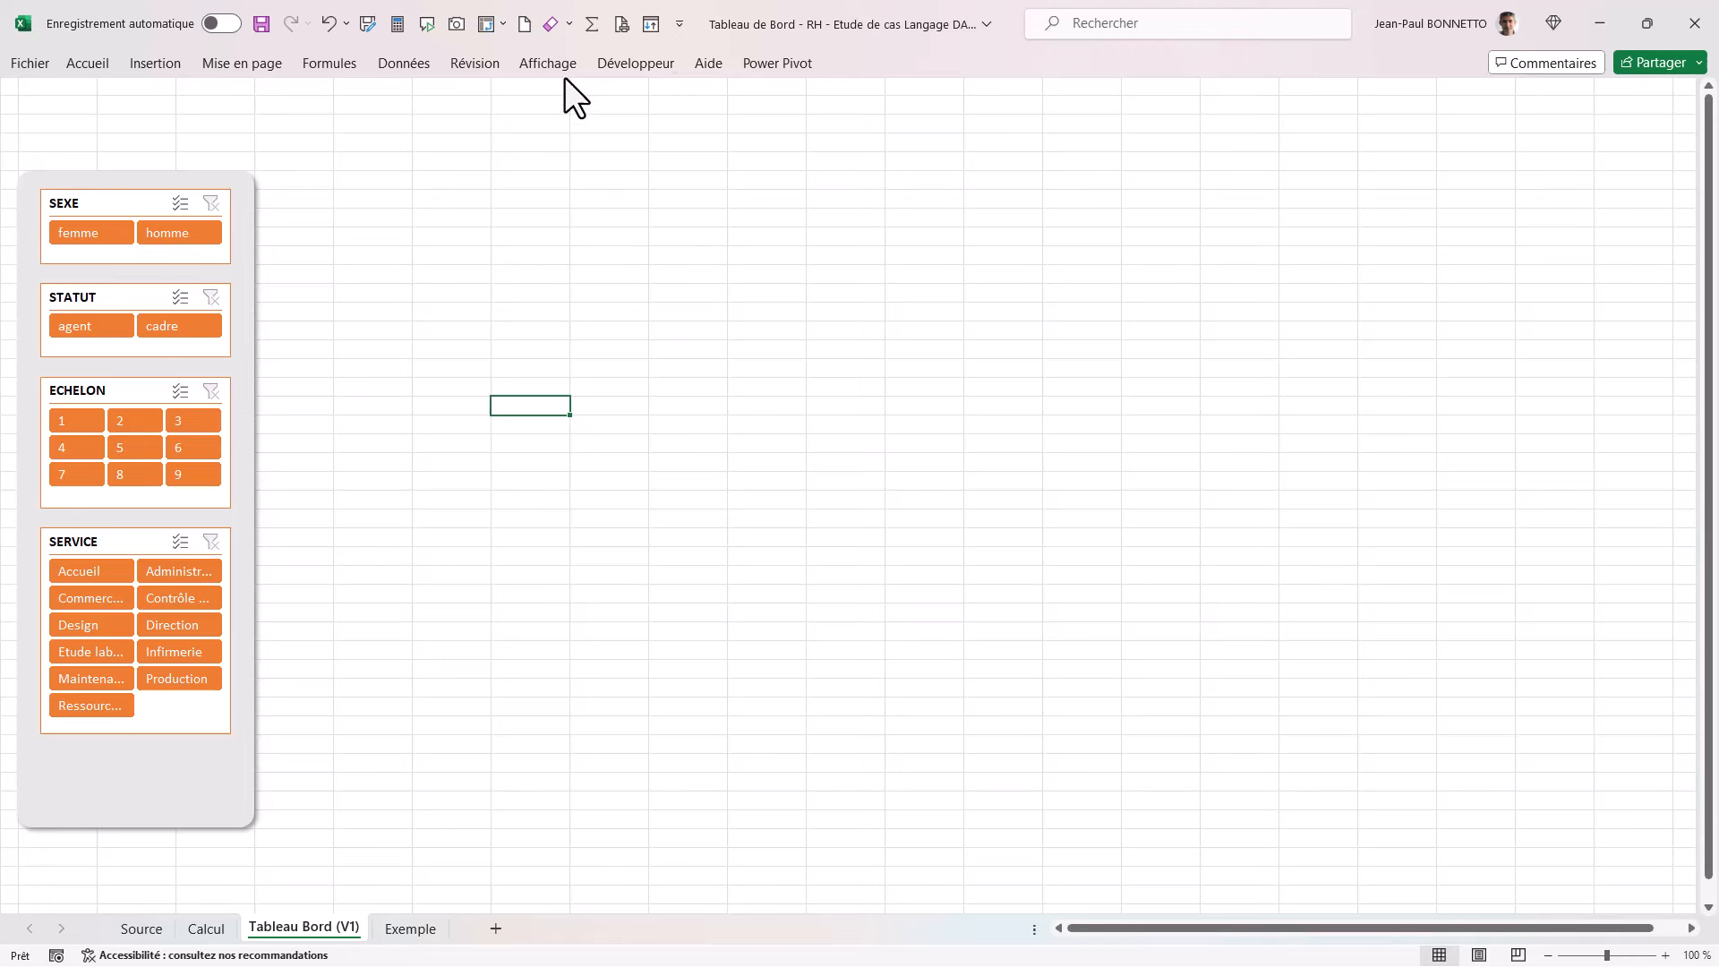
Step: Duplicate the dark orange slicer style and name the copy MonSlicerTheme1
click(95, 61)
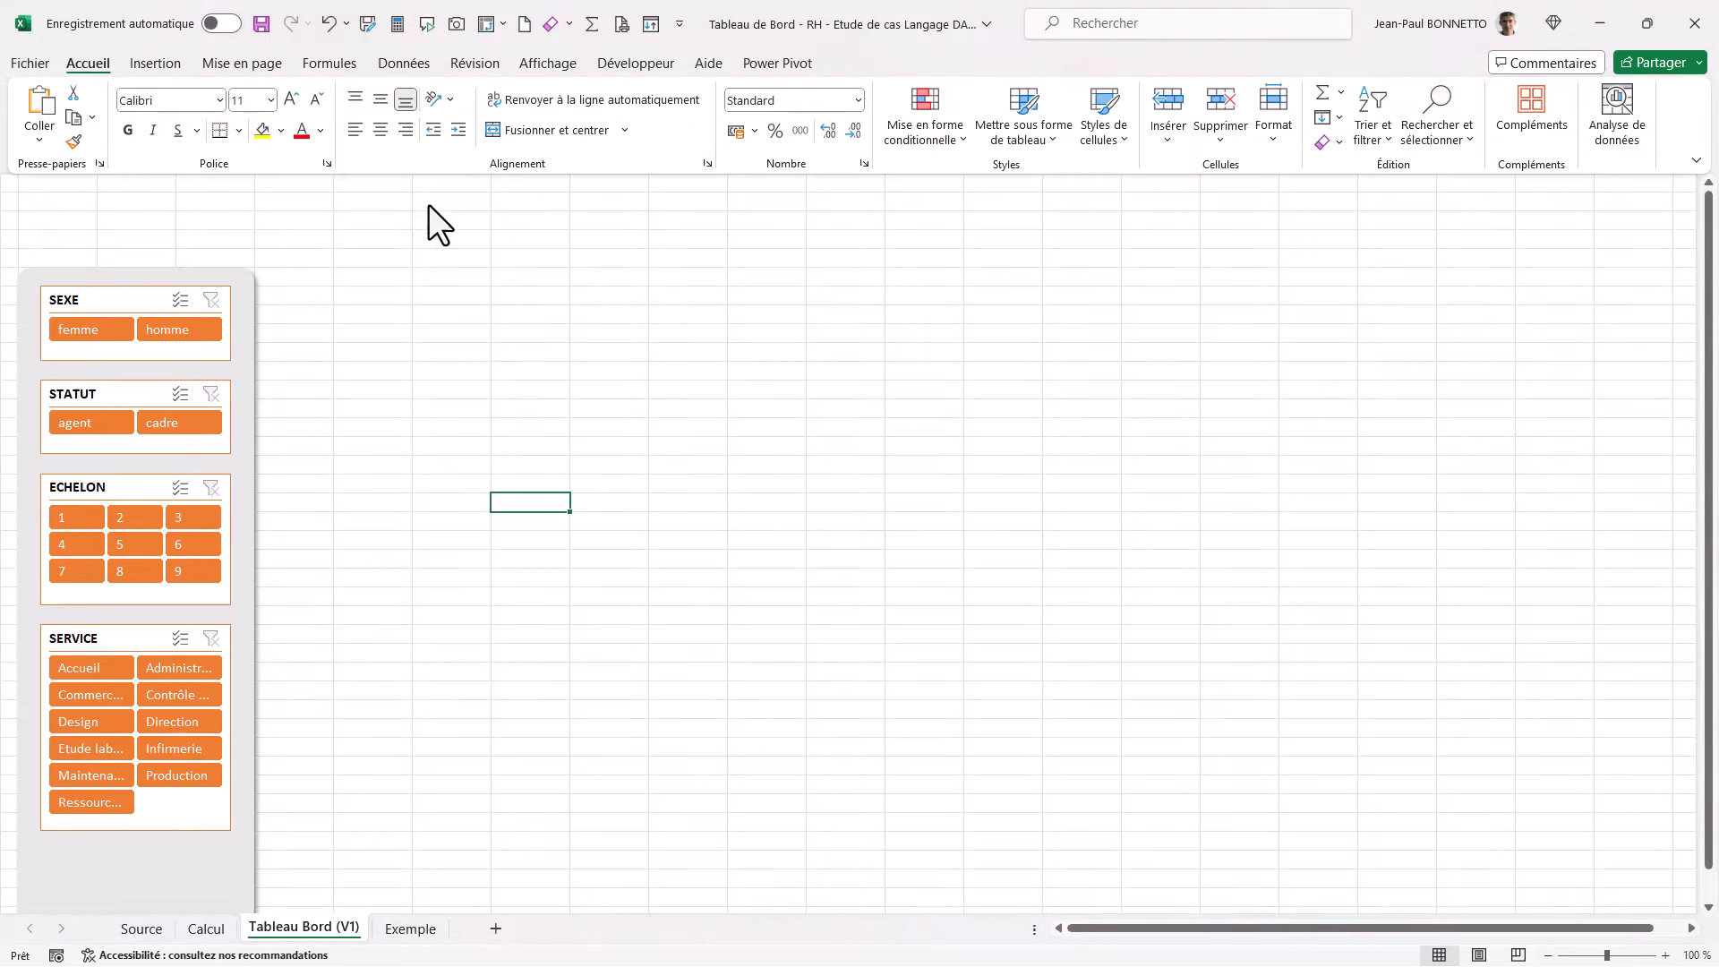
click(130, 299)
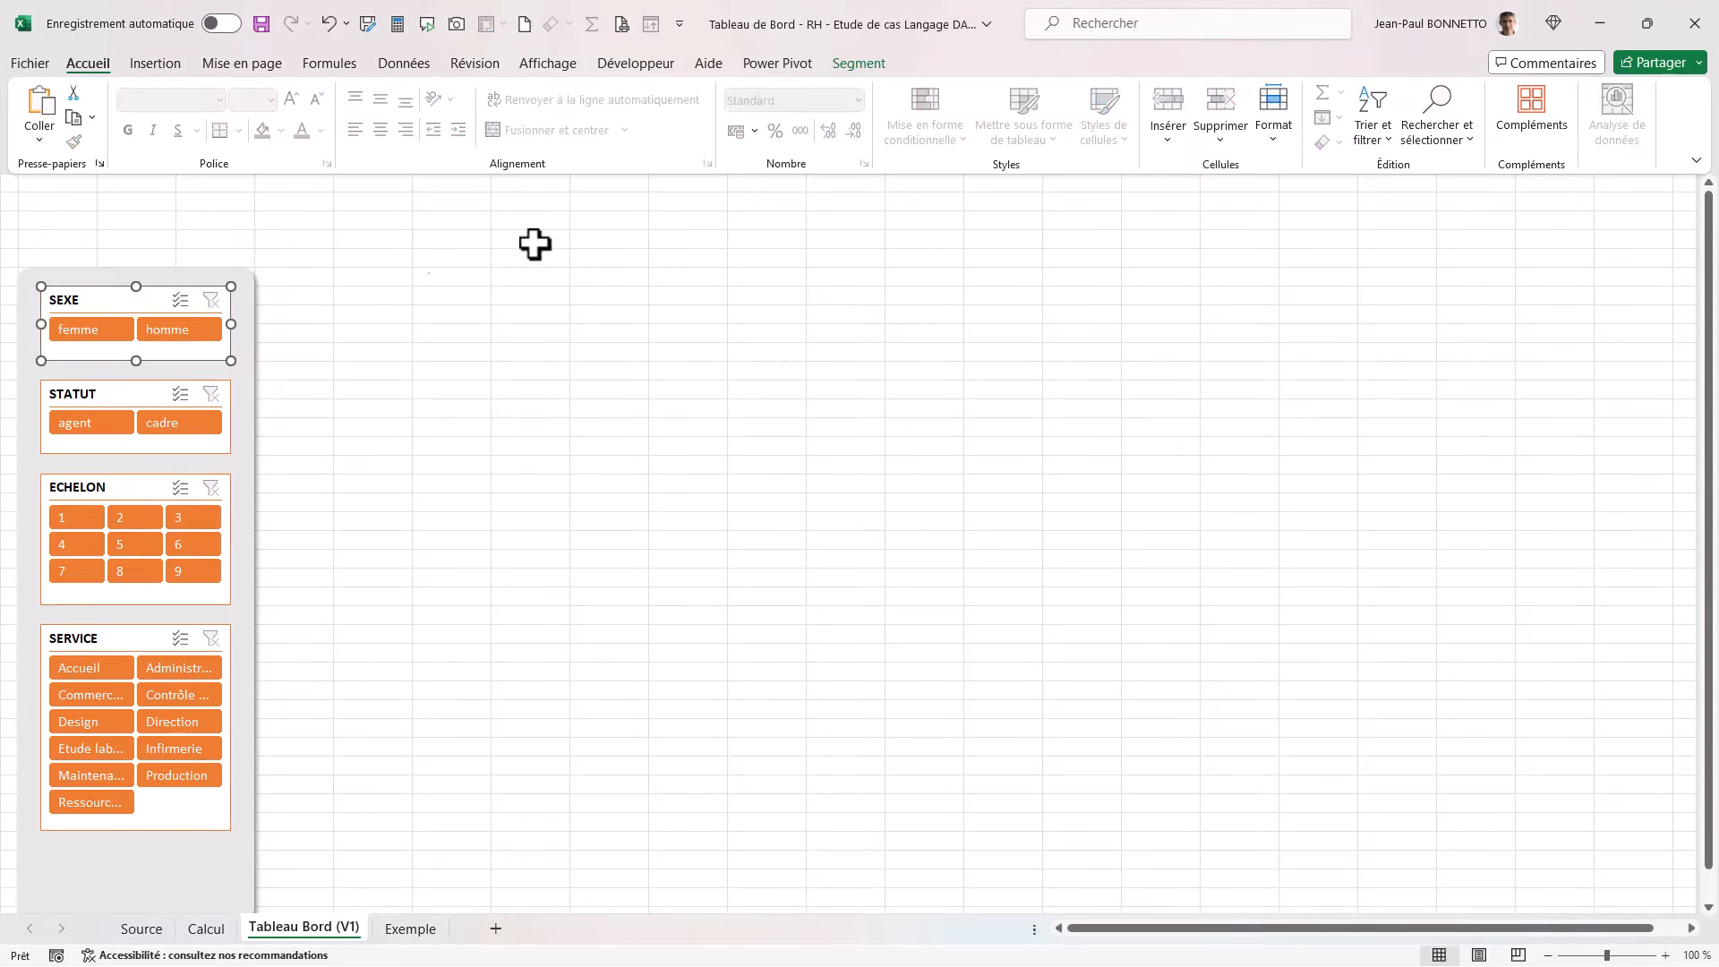
click(856, 61)
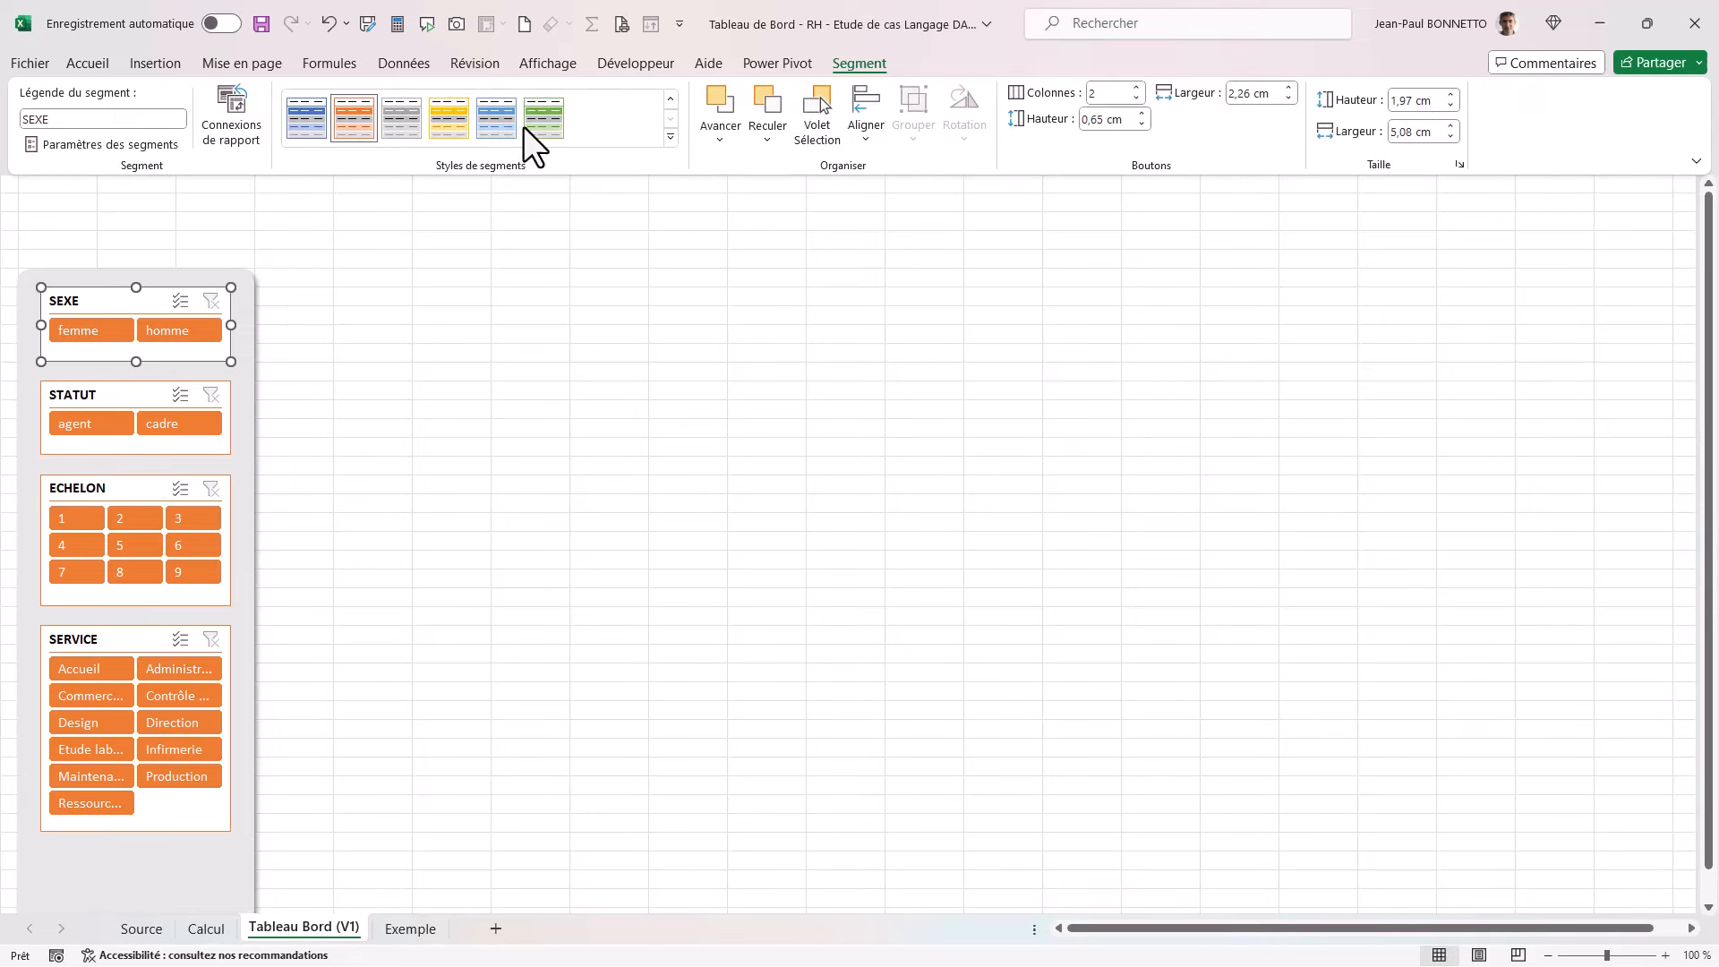
click(670, 137)
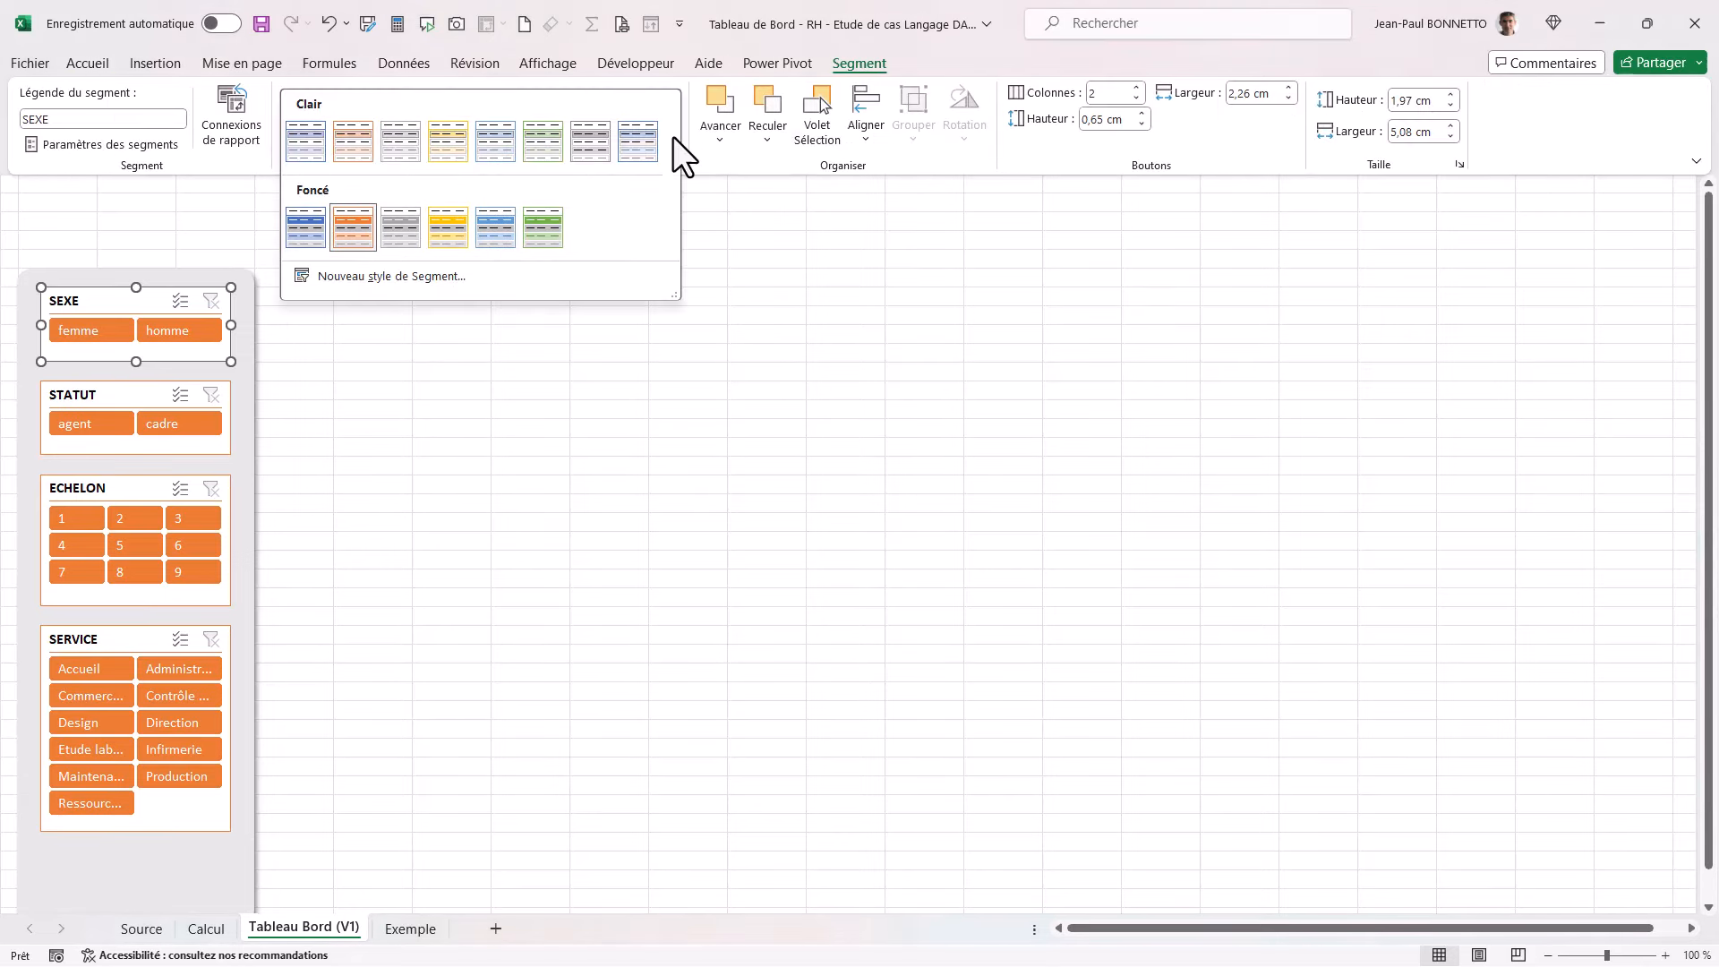
right_click(356, 222)
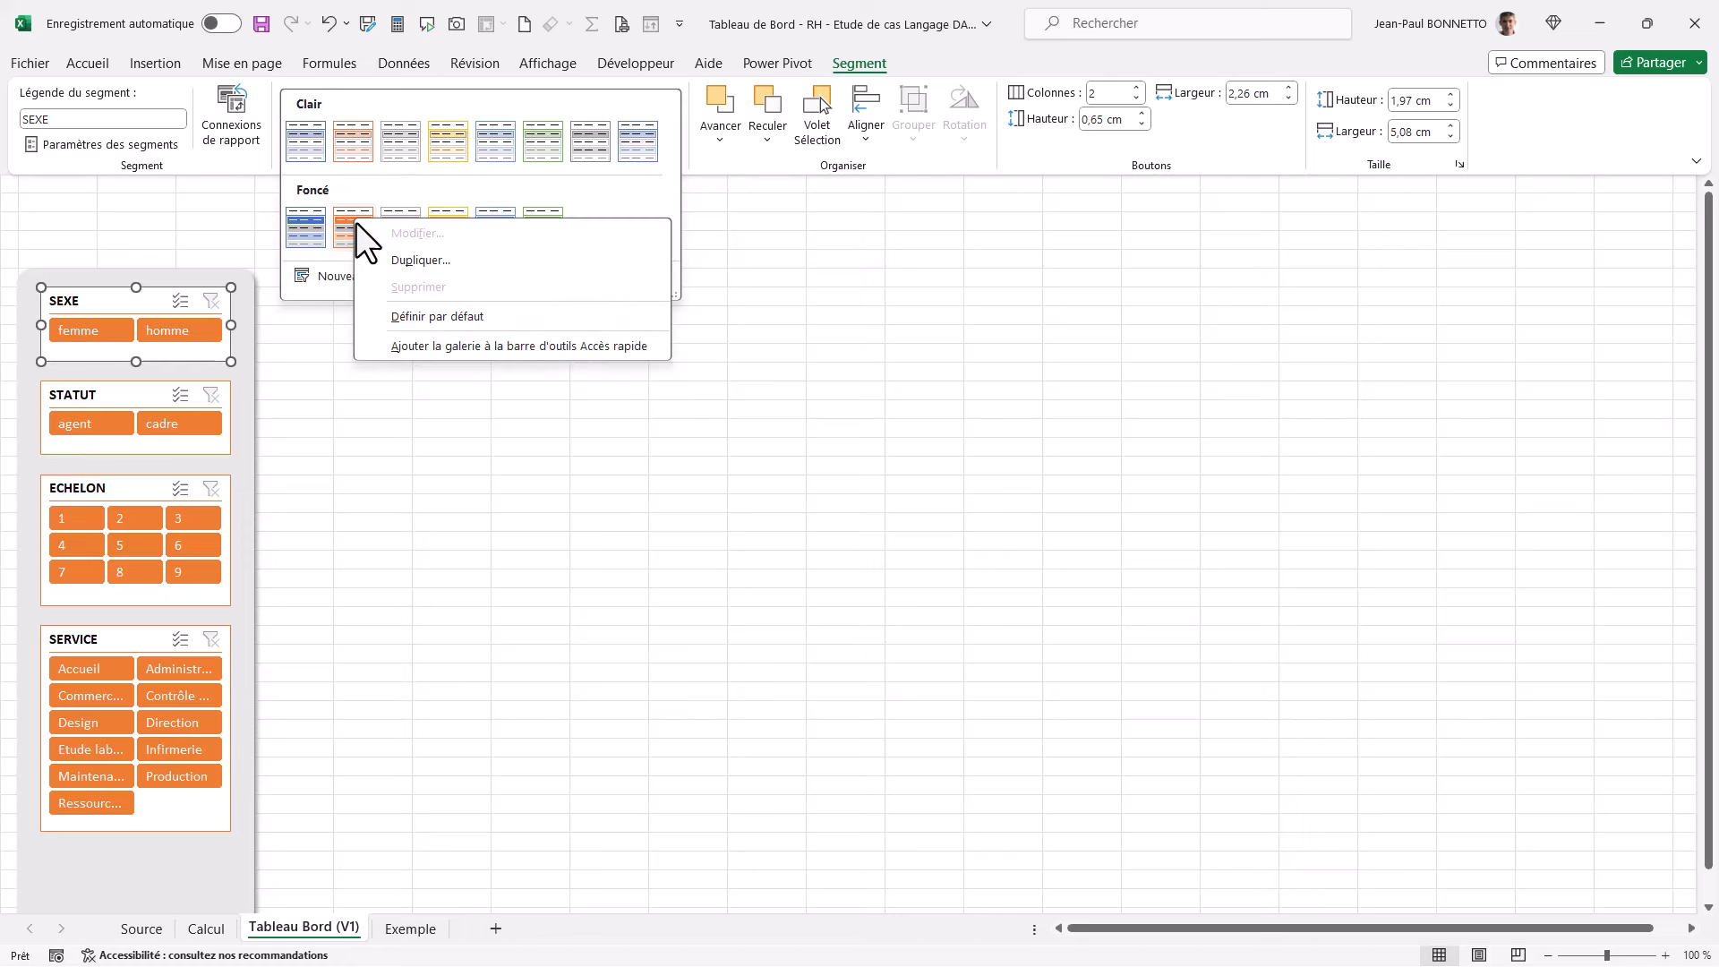
click(421, 259)
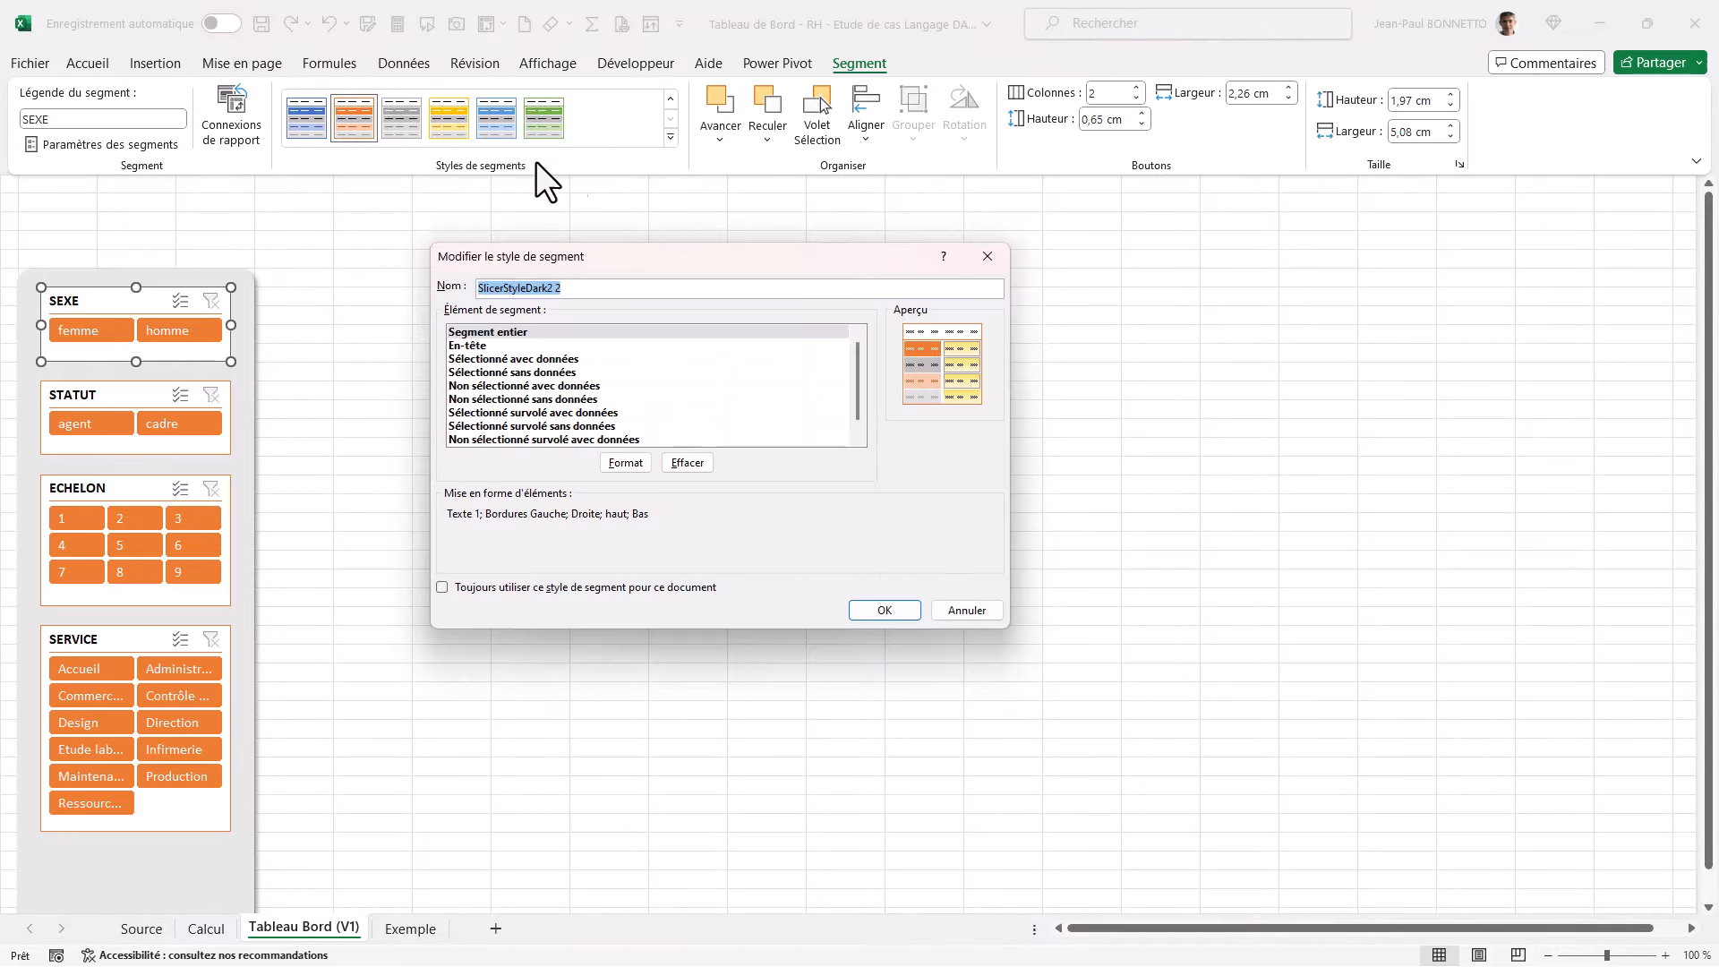
drag(569, 285, 446, 291)
text(MonSlicerTheme1)
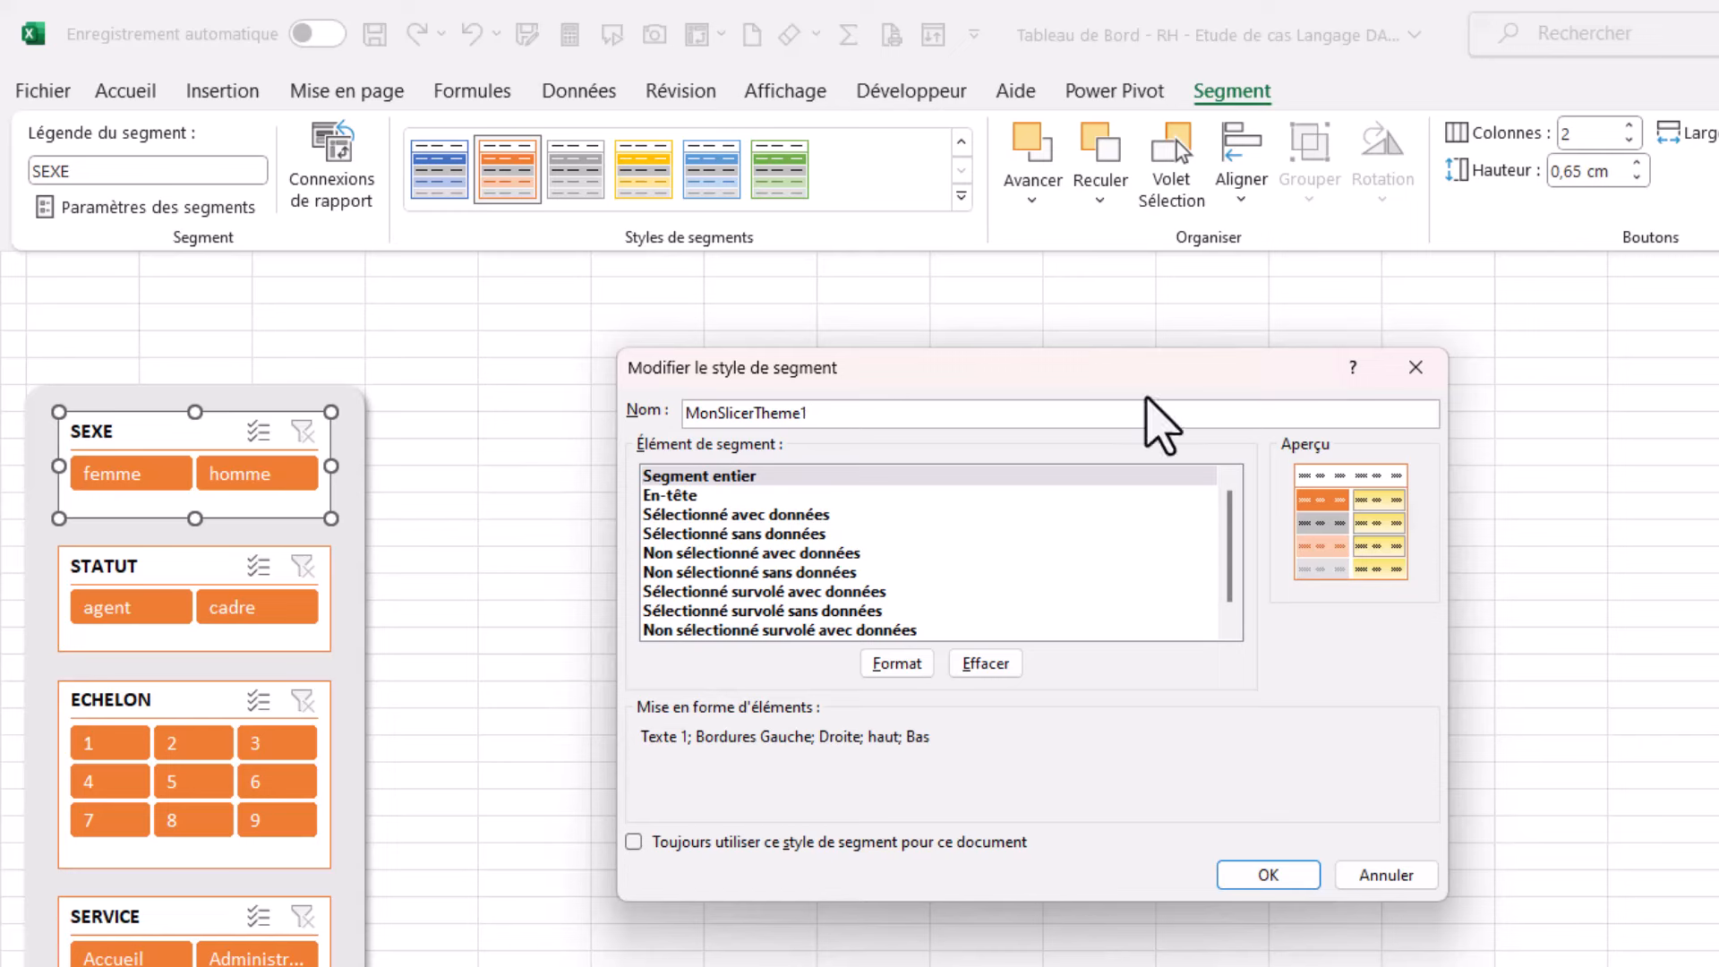
click(1253, 870)
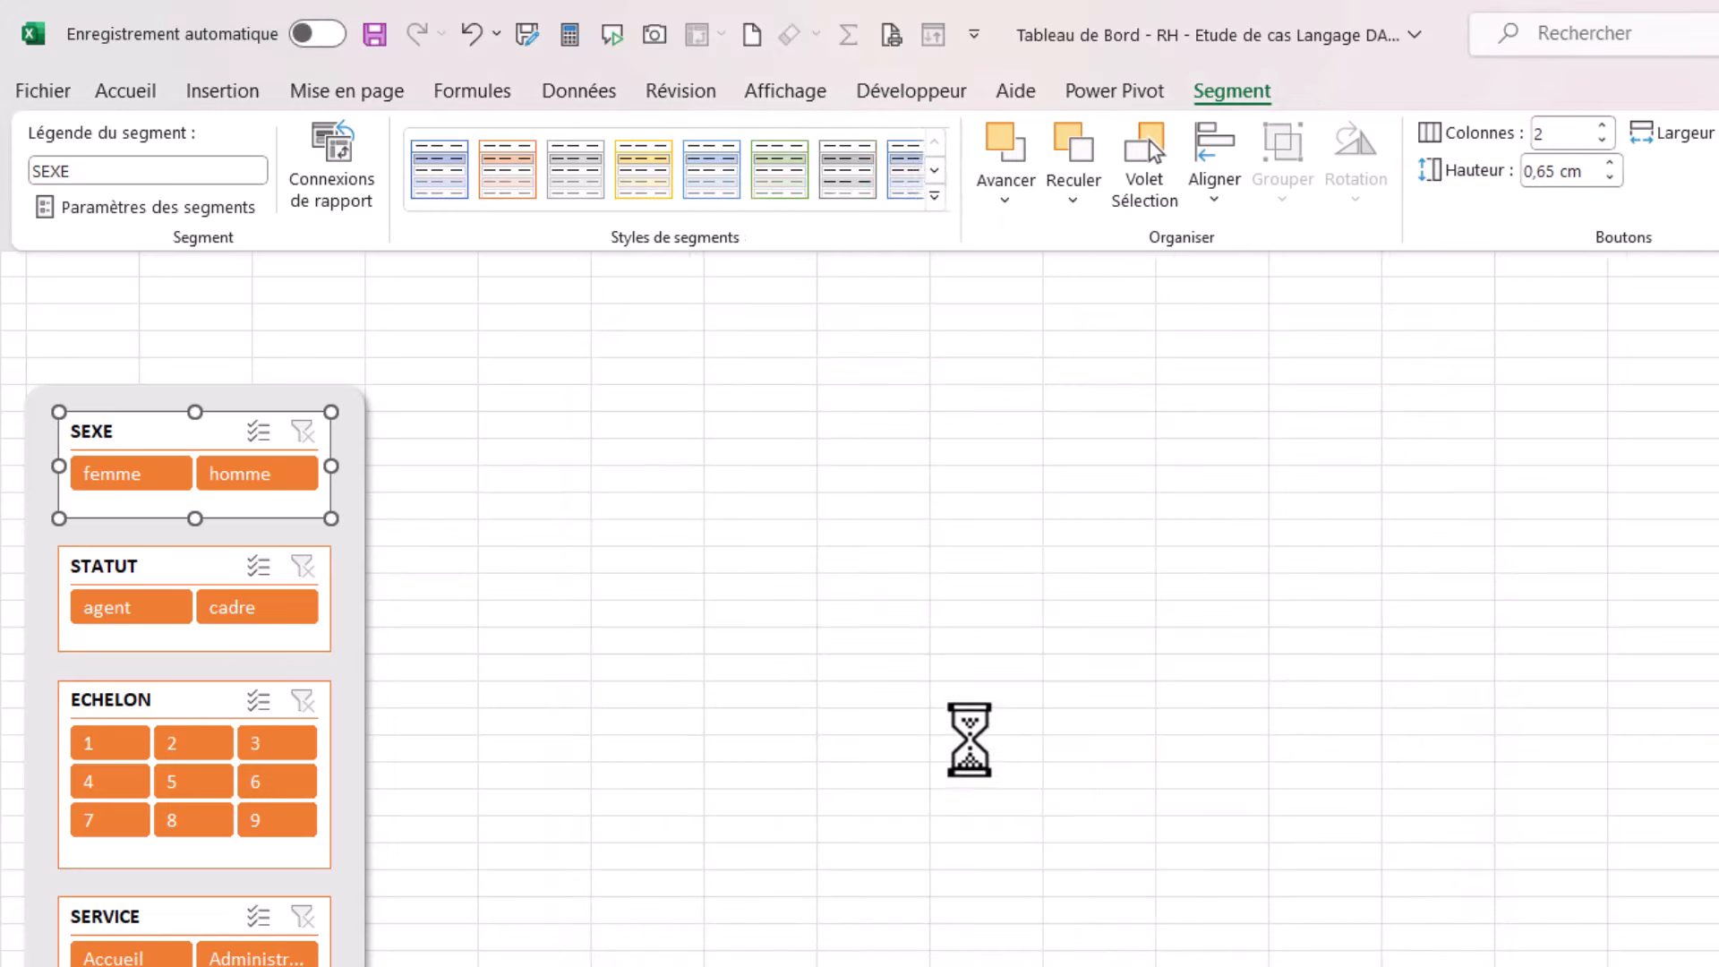
Step: Modify the MonSlicerTheme1 style by removing all borders from its whole-slicer element
click(961, 196)
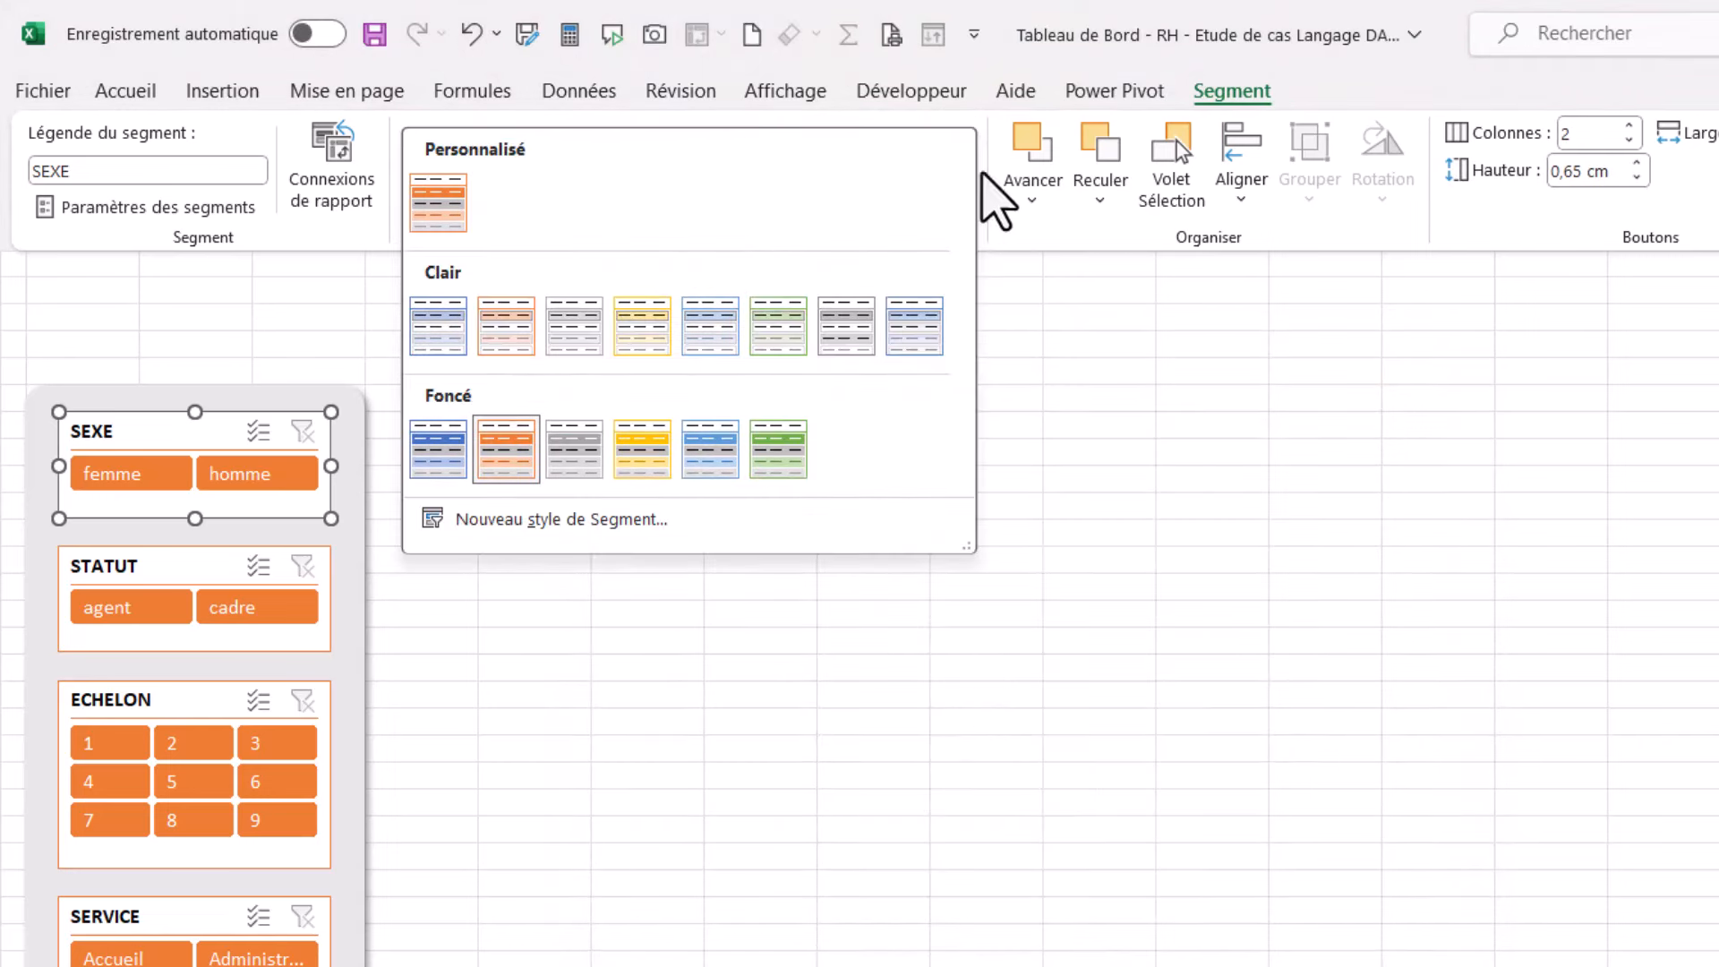
right_click(446, 199)
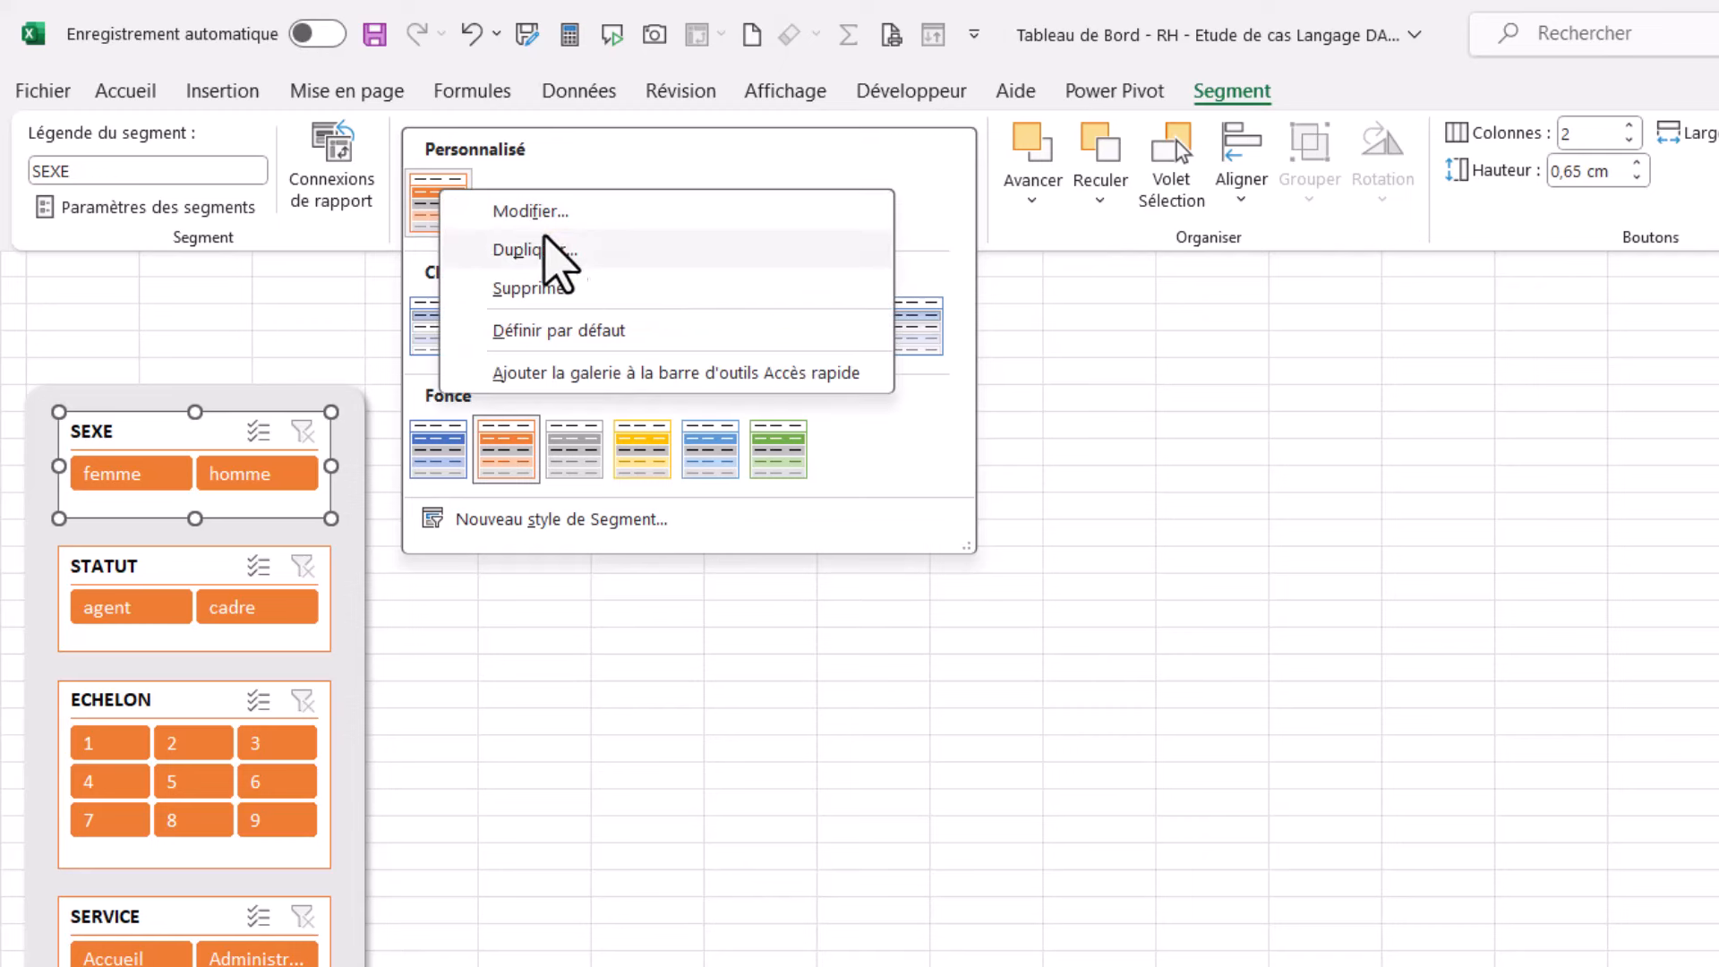
click(534, 213)
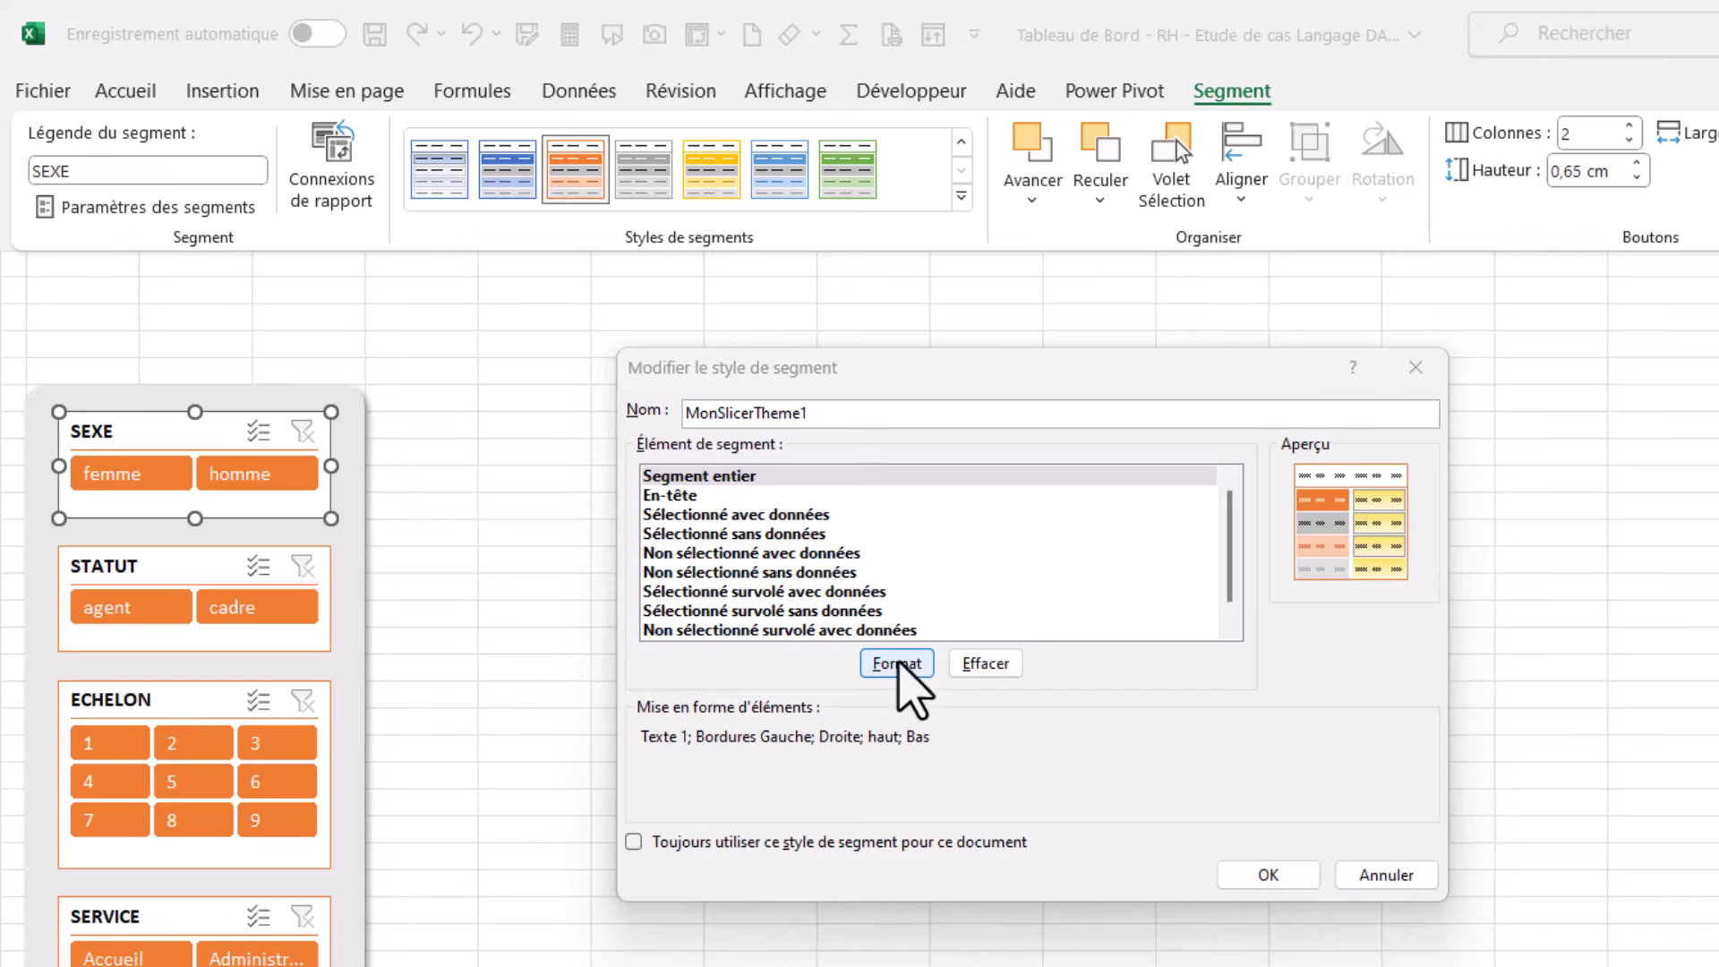
click(898, 665)
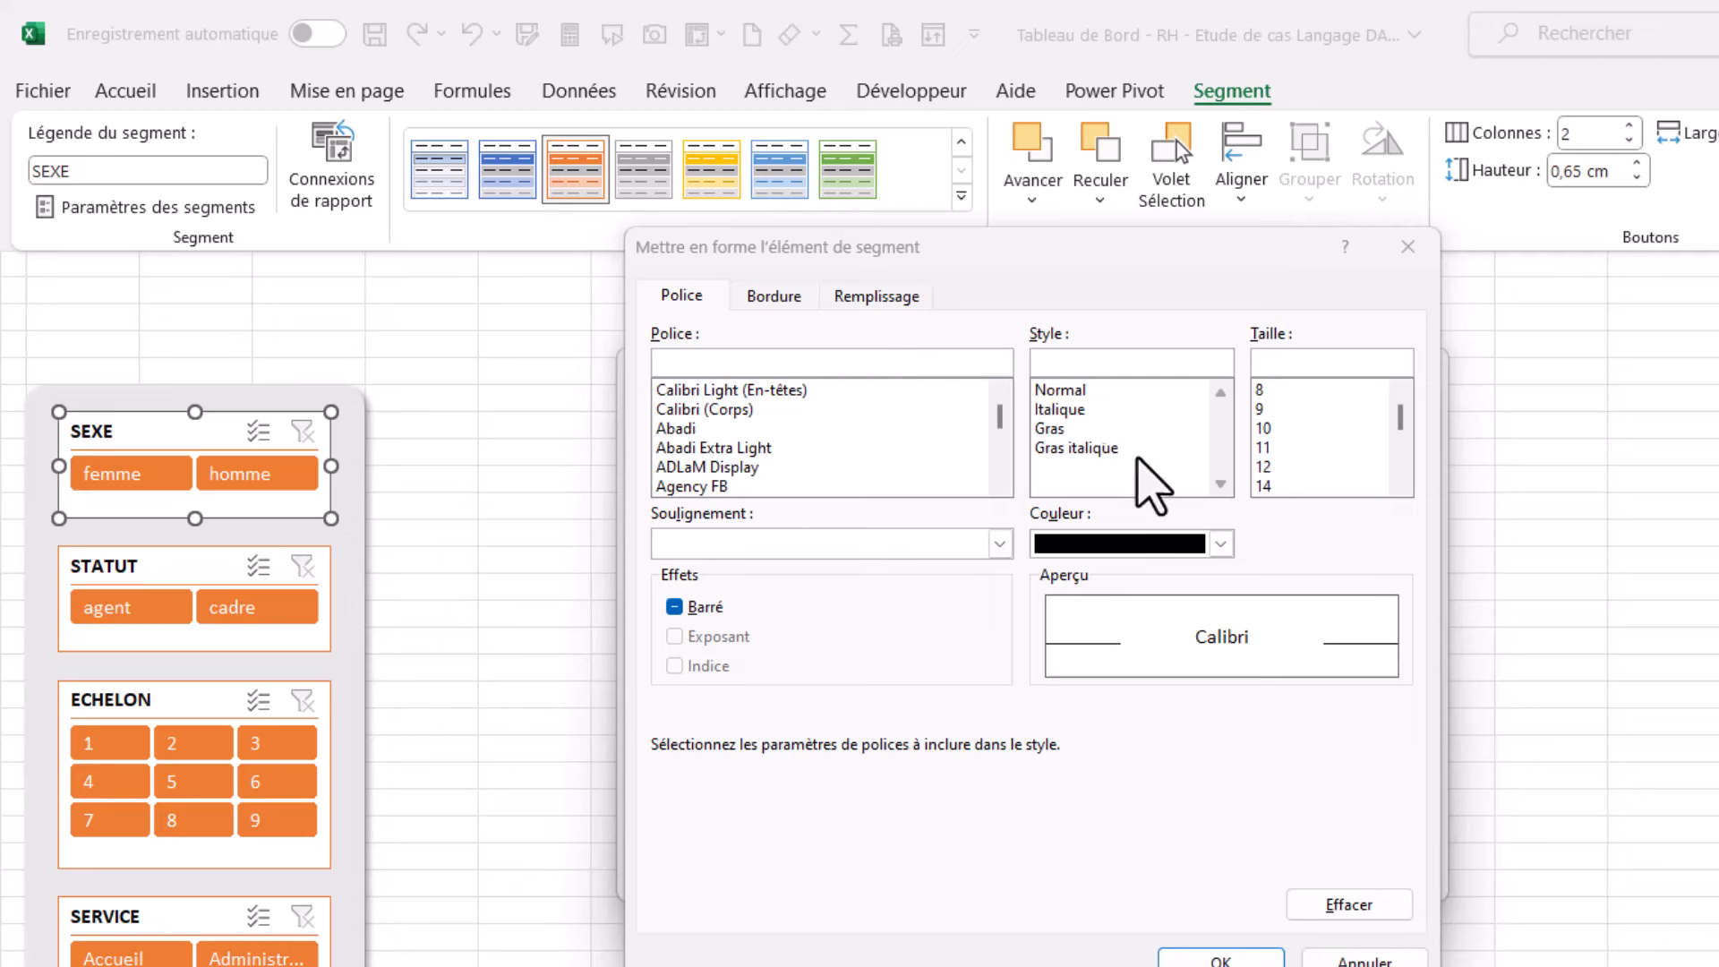
click(789, 297)
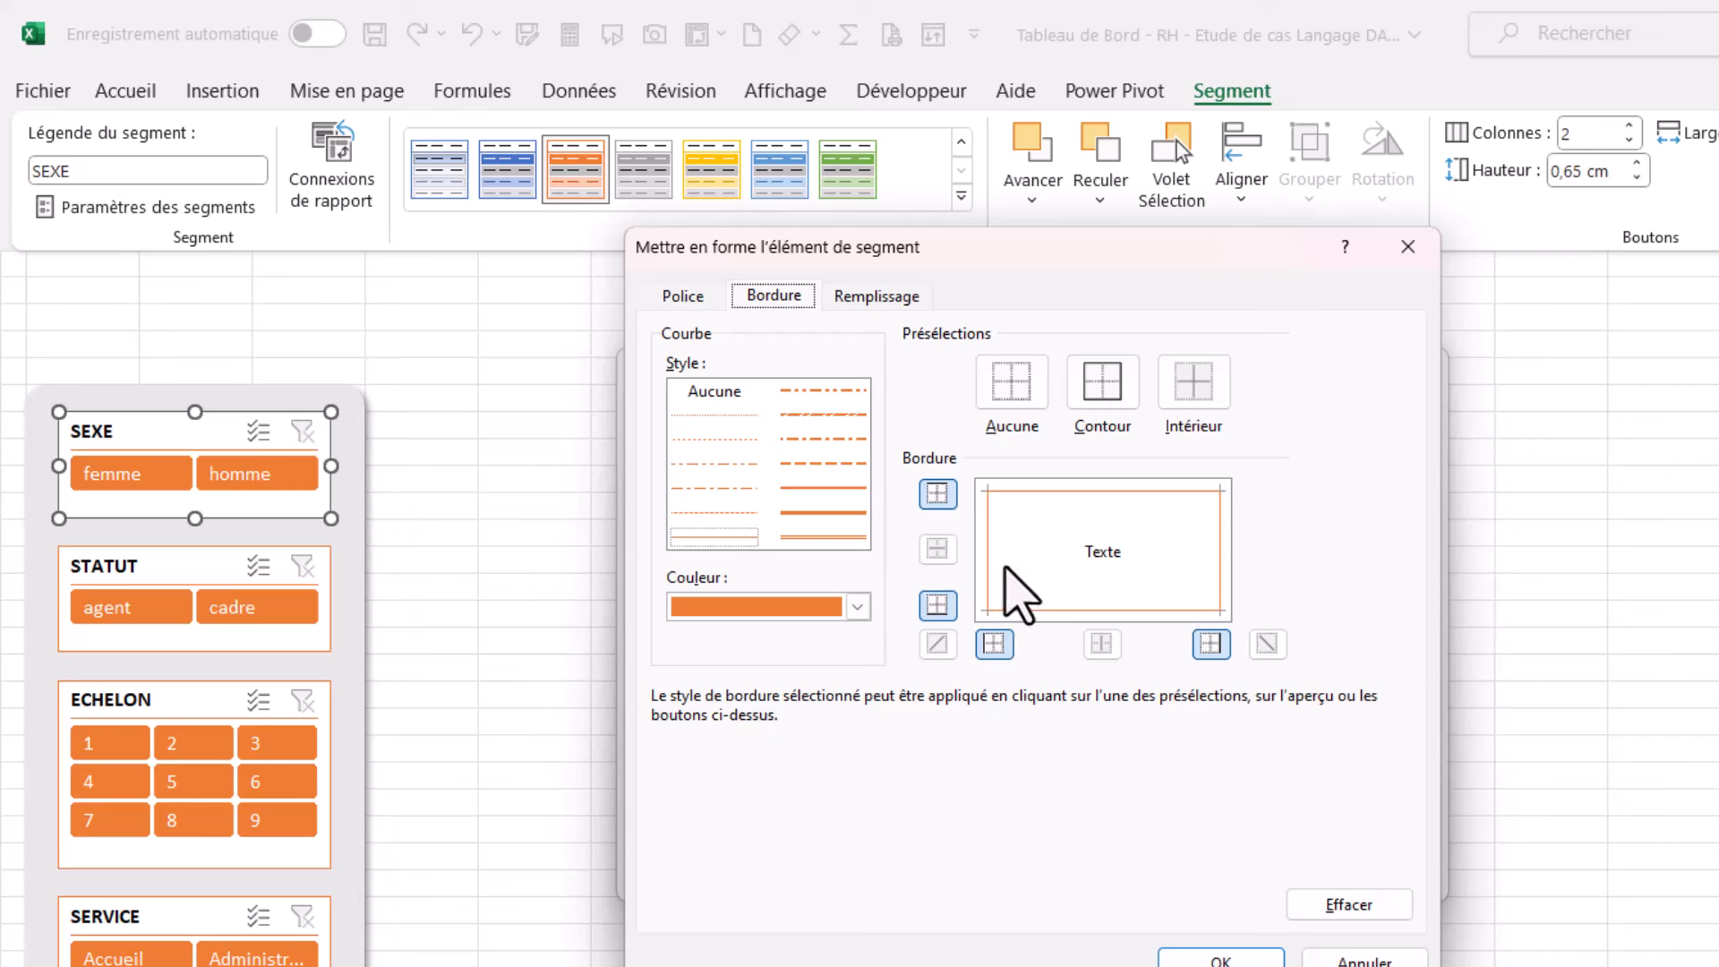
click(999, 381)
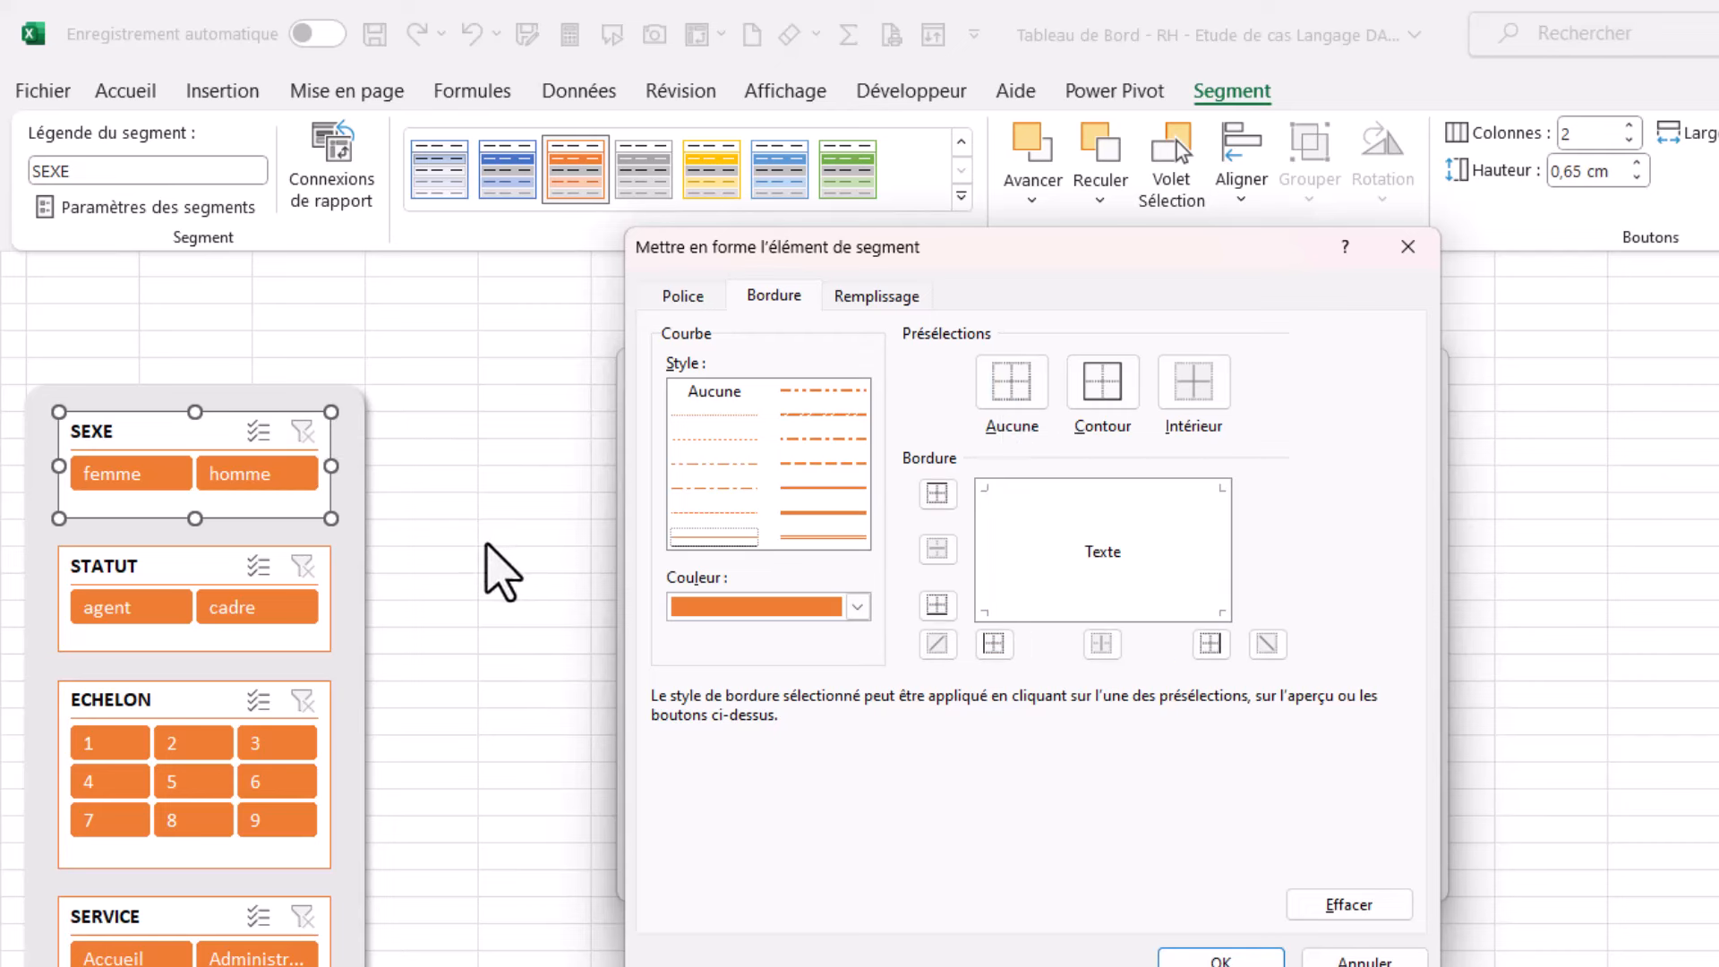
Step: Fill the style's whole-slicer element with the light gray theme colour and save the style changes
click(889, 305)
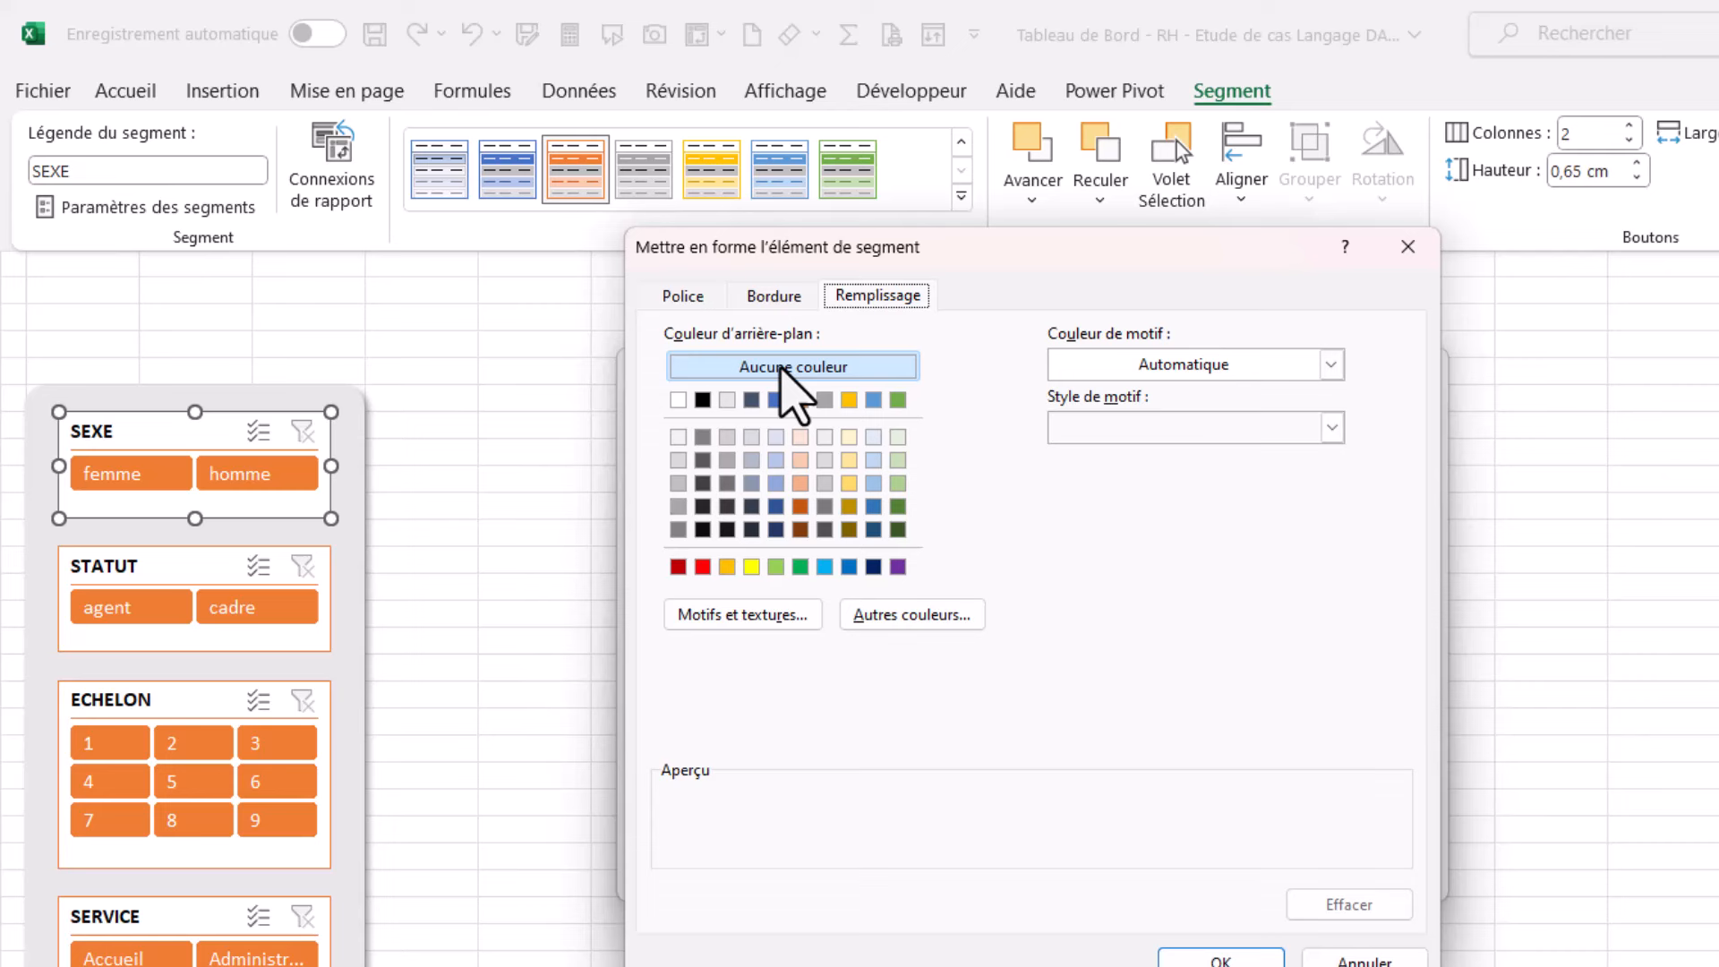
click(781, 367)
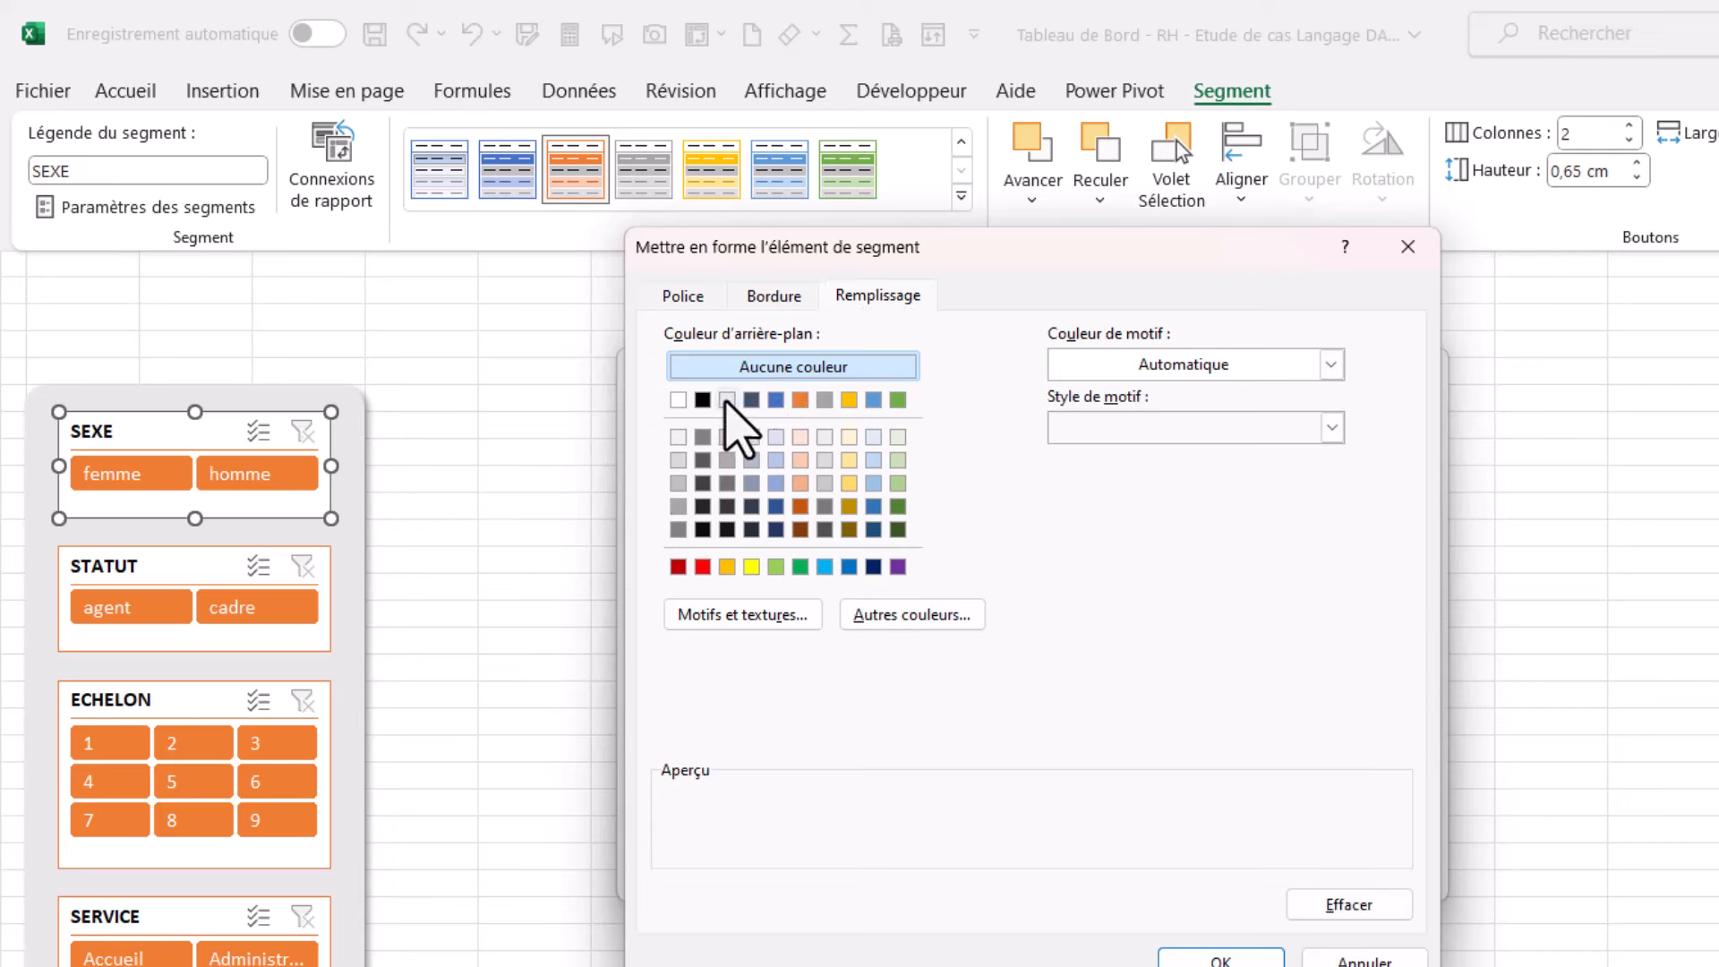
click(727, 399)
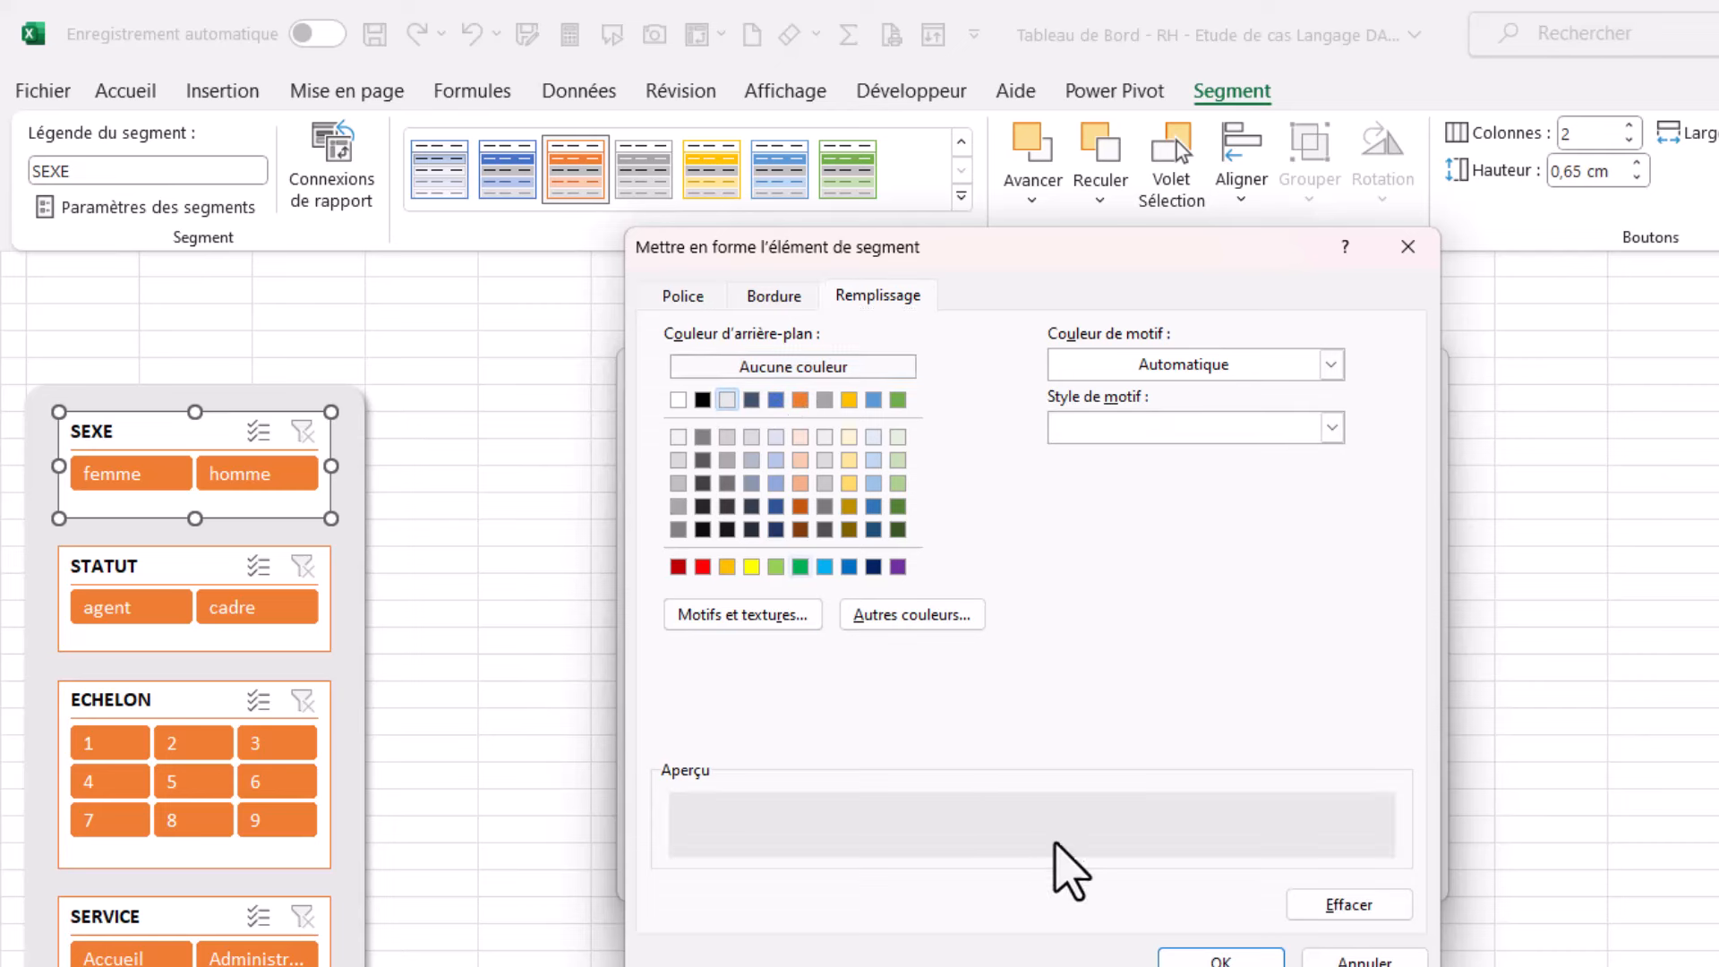
click(1224, 961)
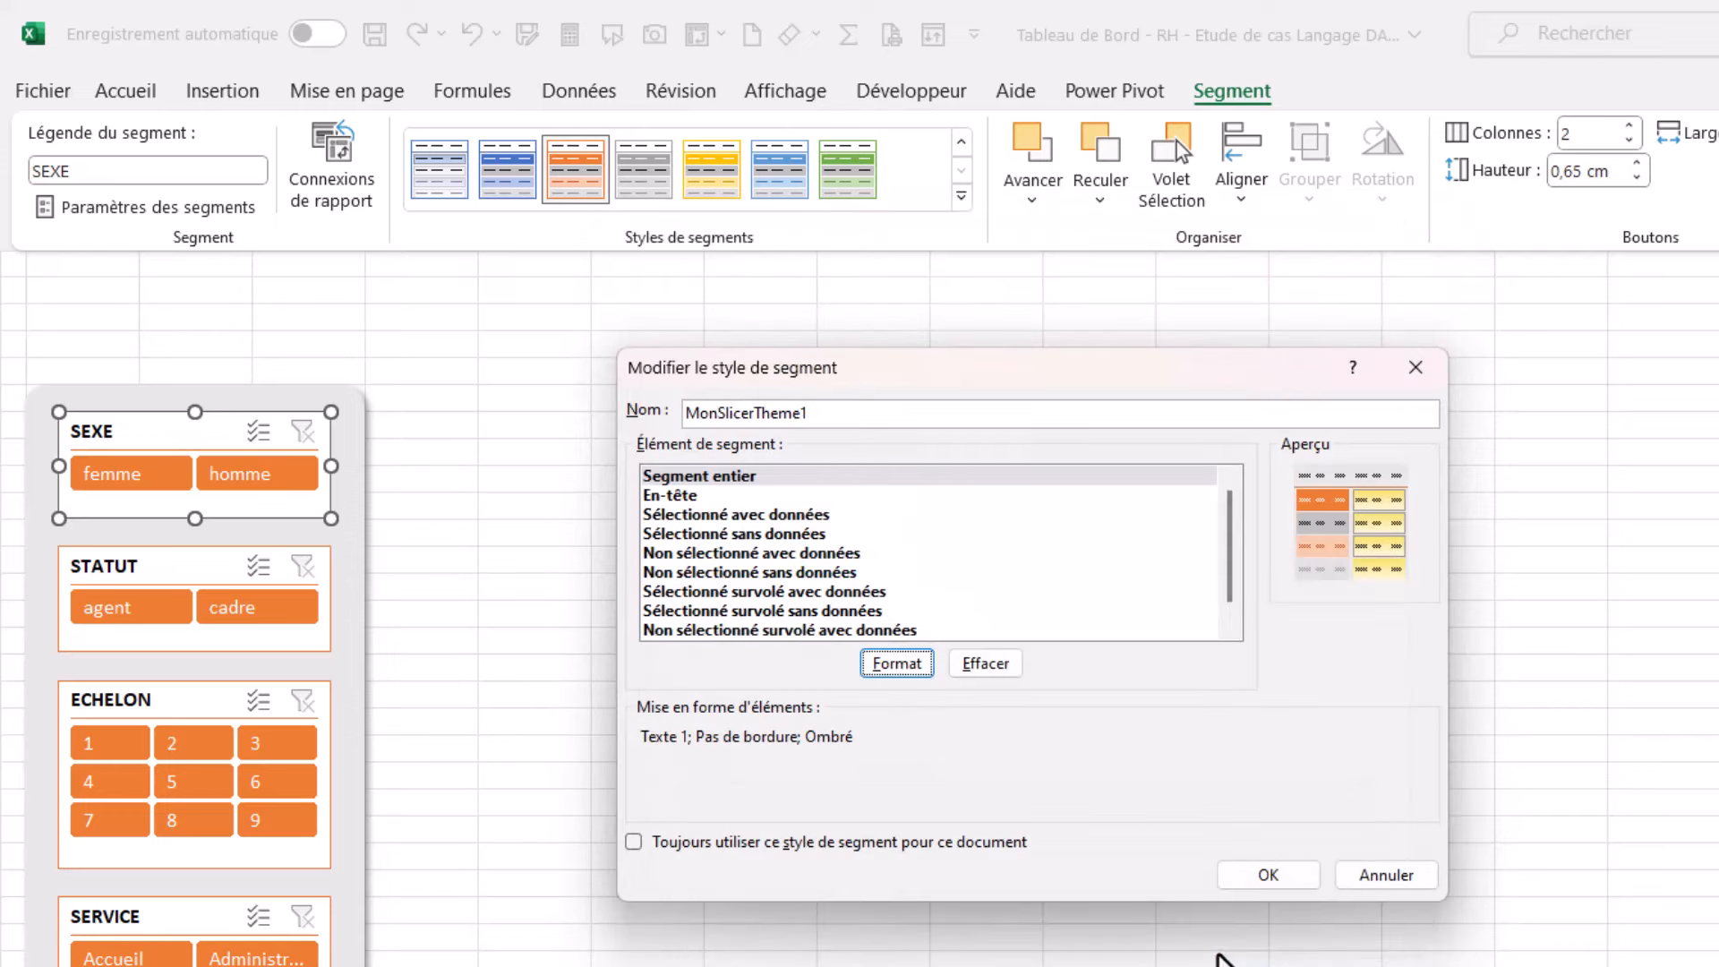
click(1258, 864)
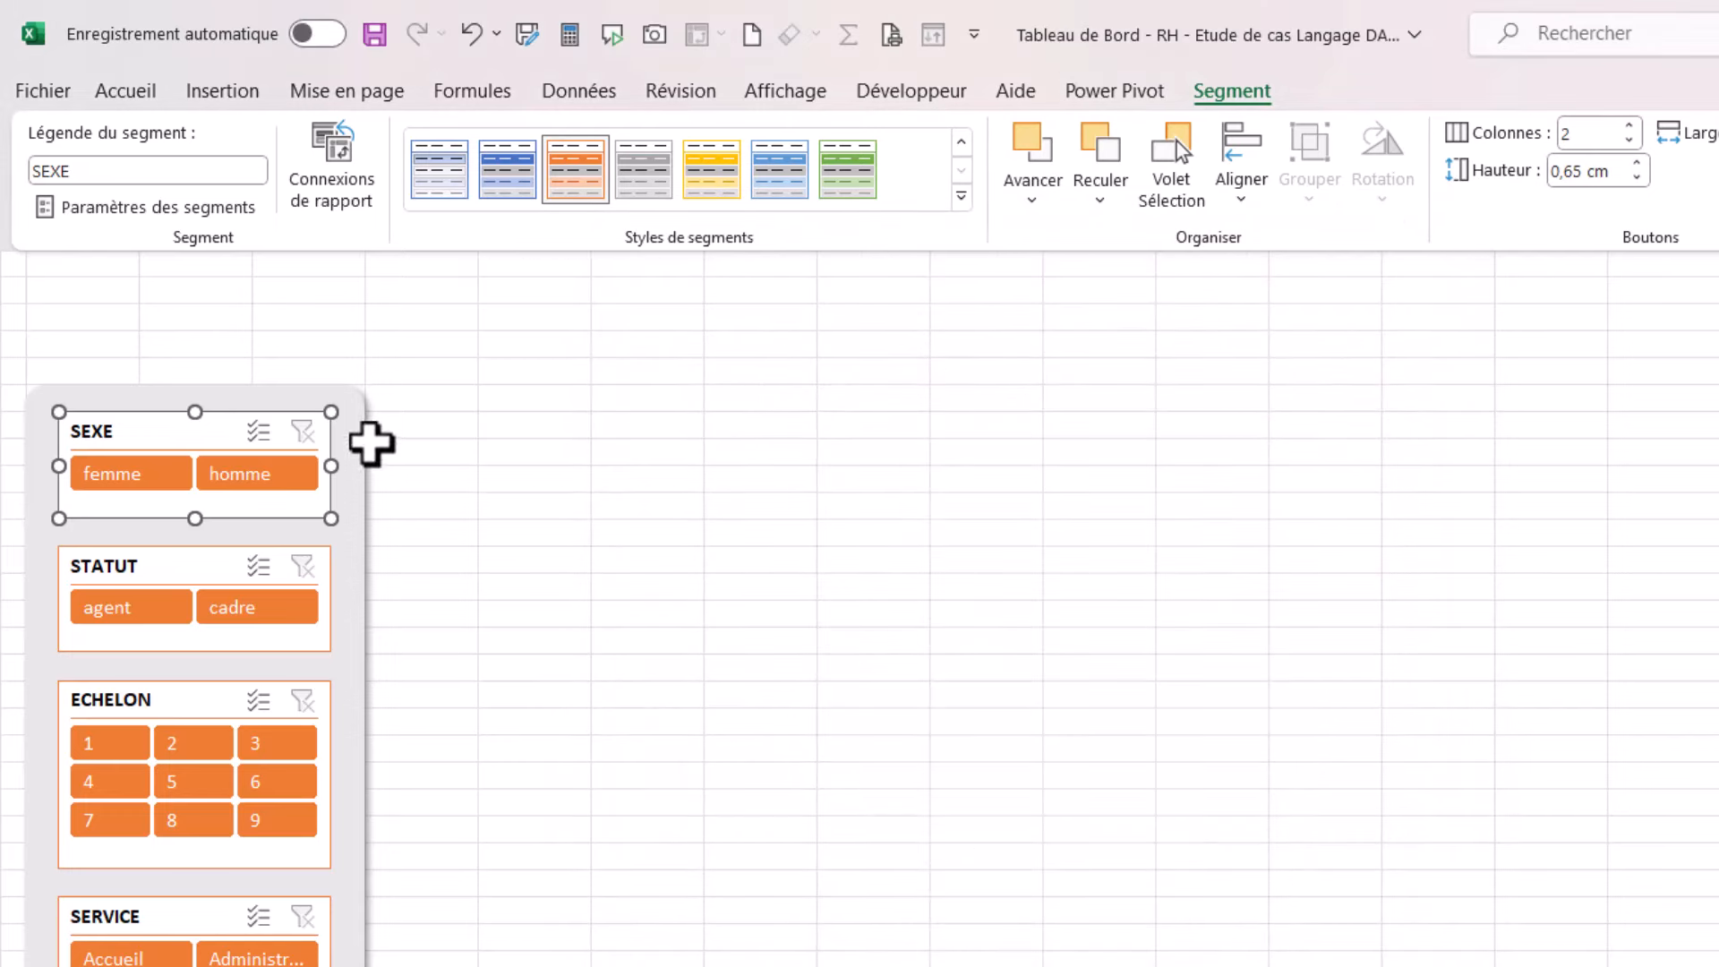
Step: Apply the custom MonSlicerTheme1 style to the SEXE slicer and deselect it
click(374, 490)
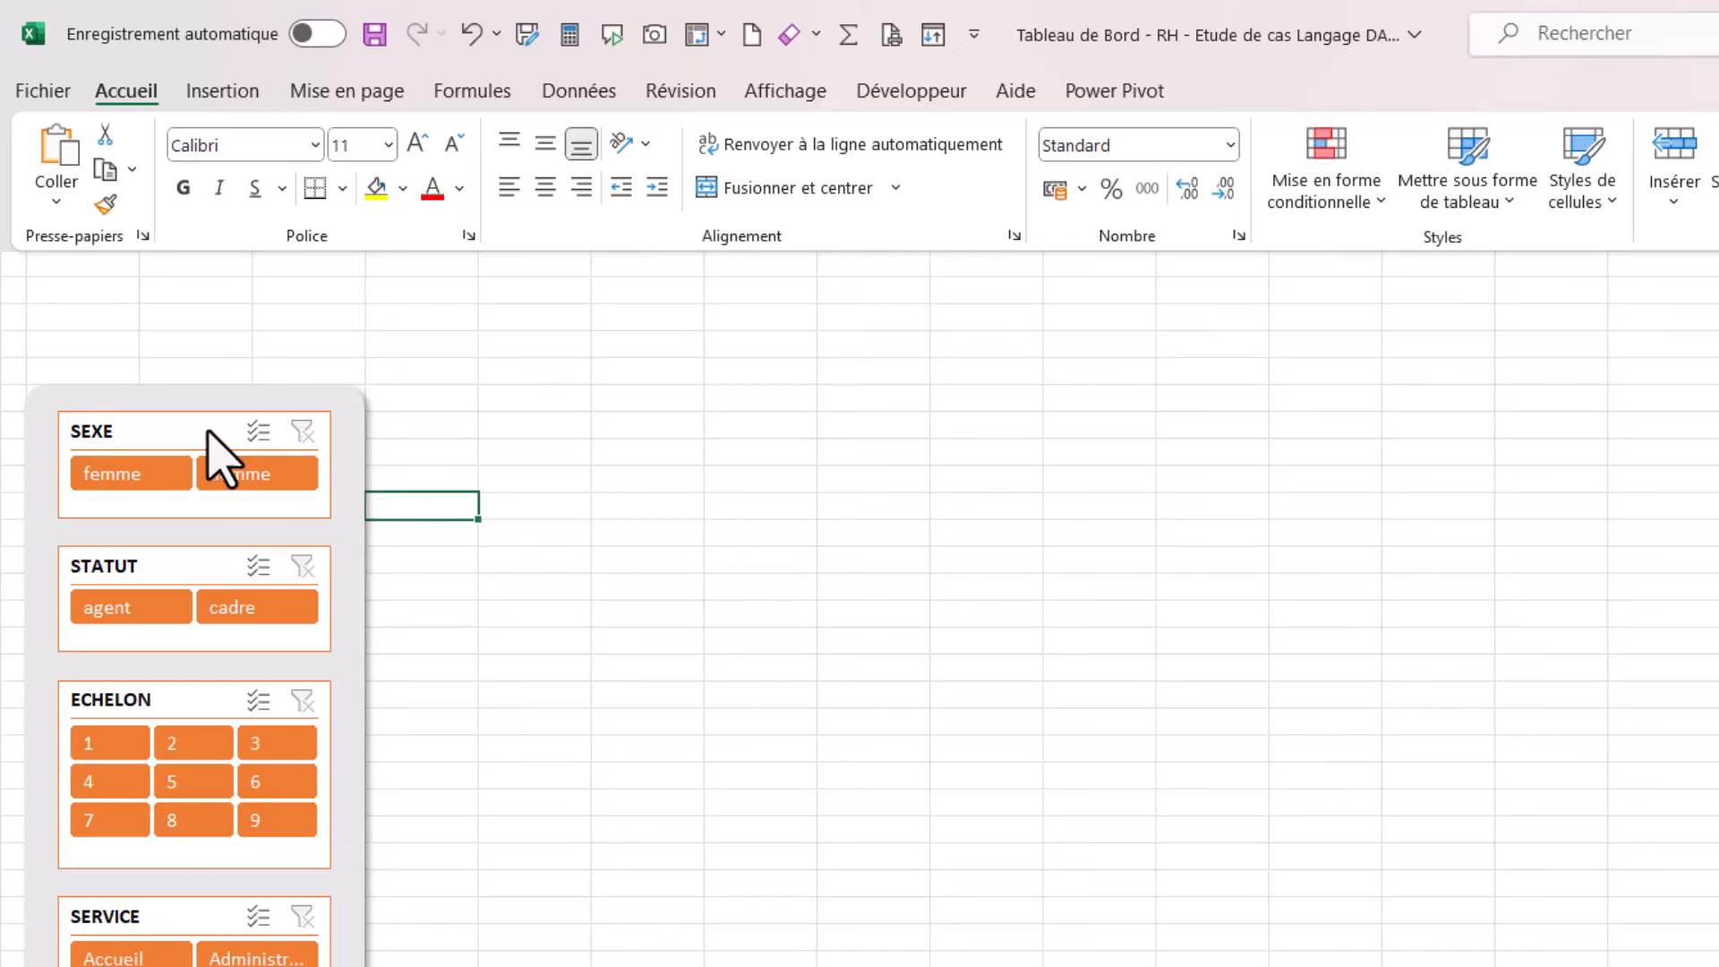
click(209, 428)
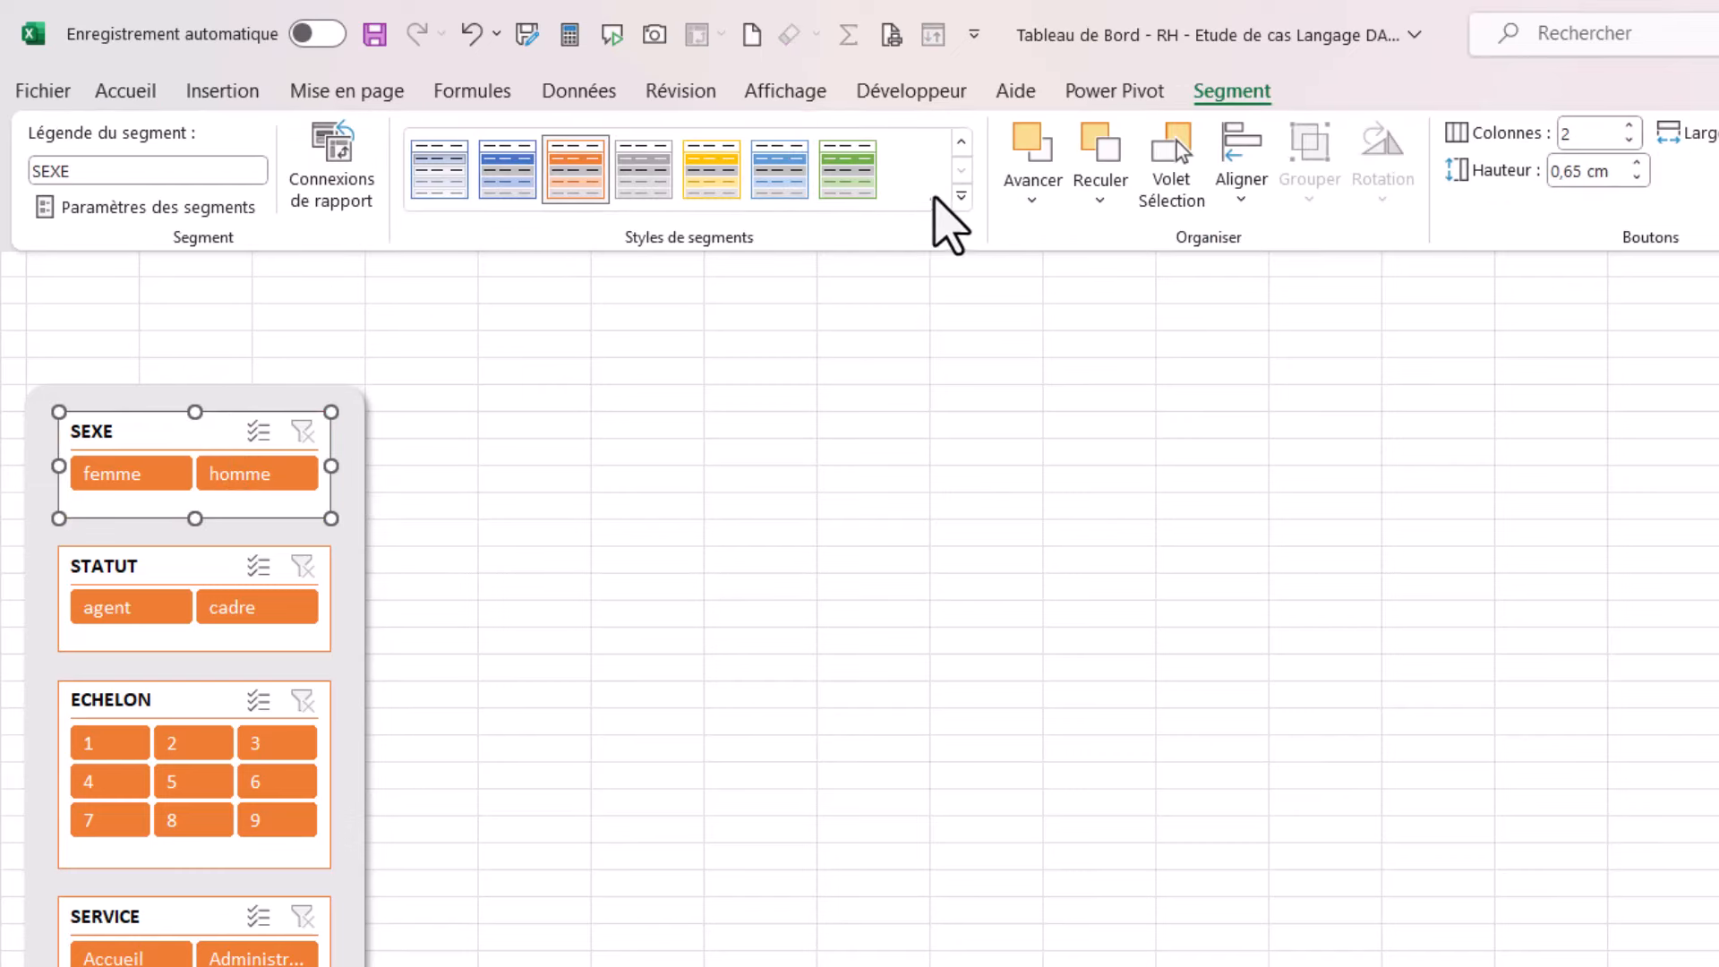
click(954, 196)
click(443, 193)
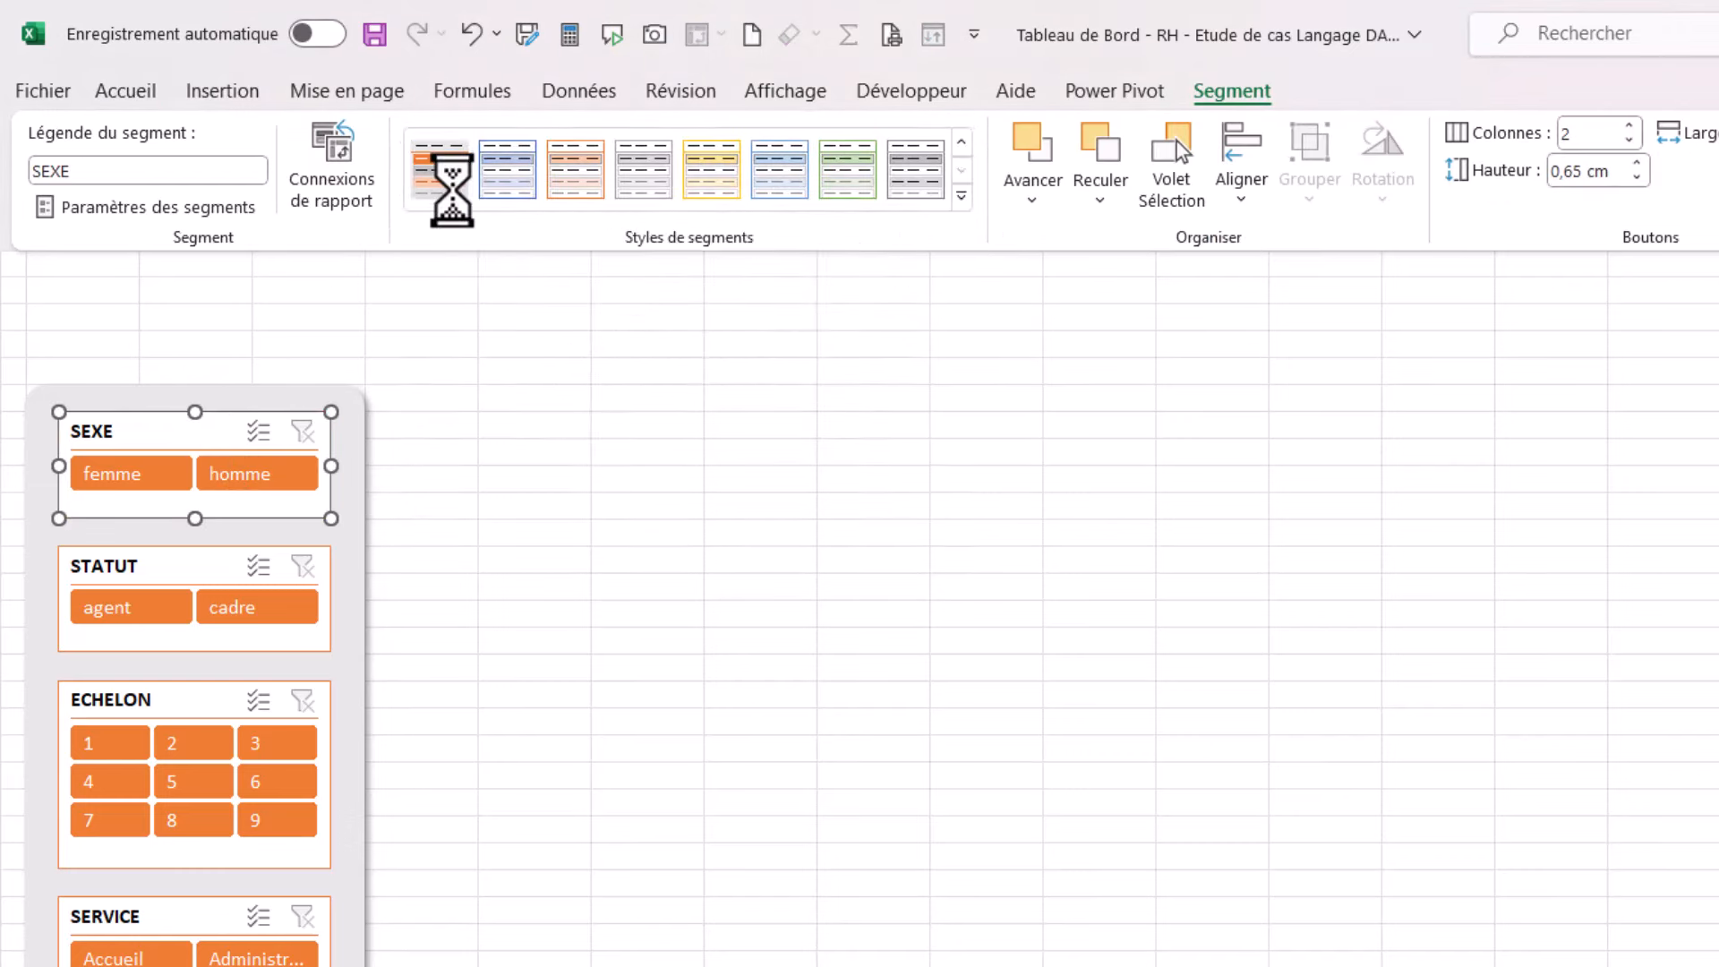
click(654, 618)
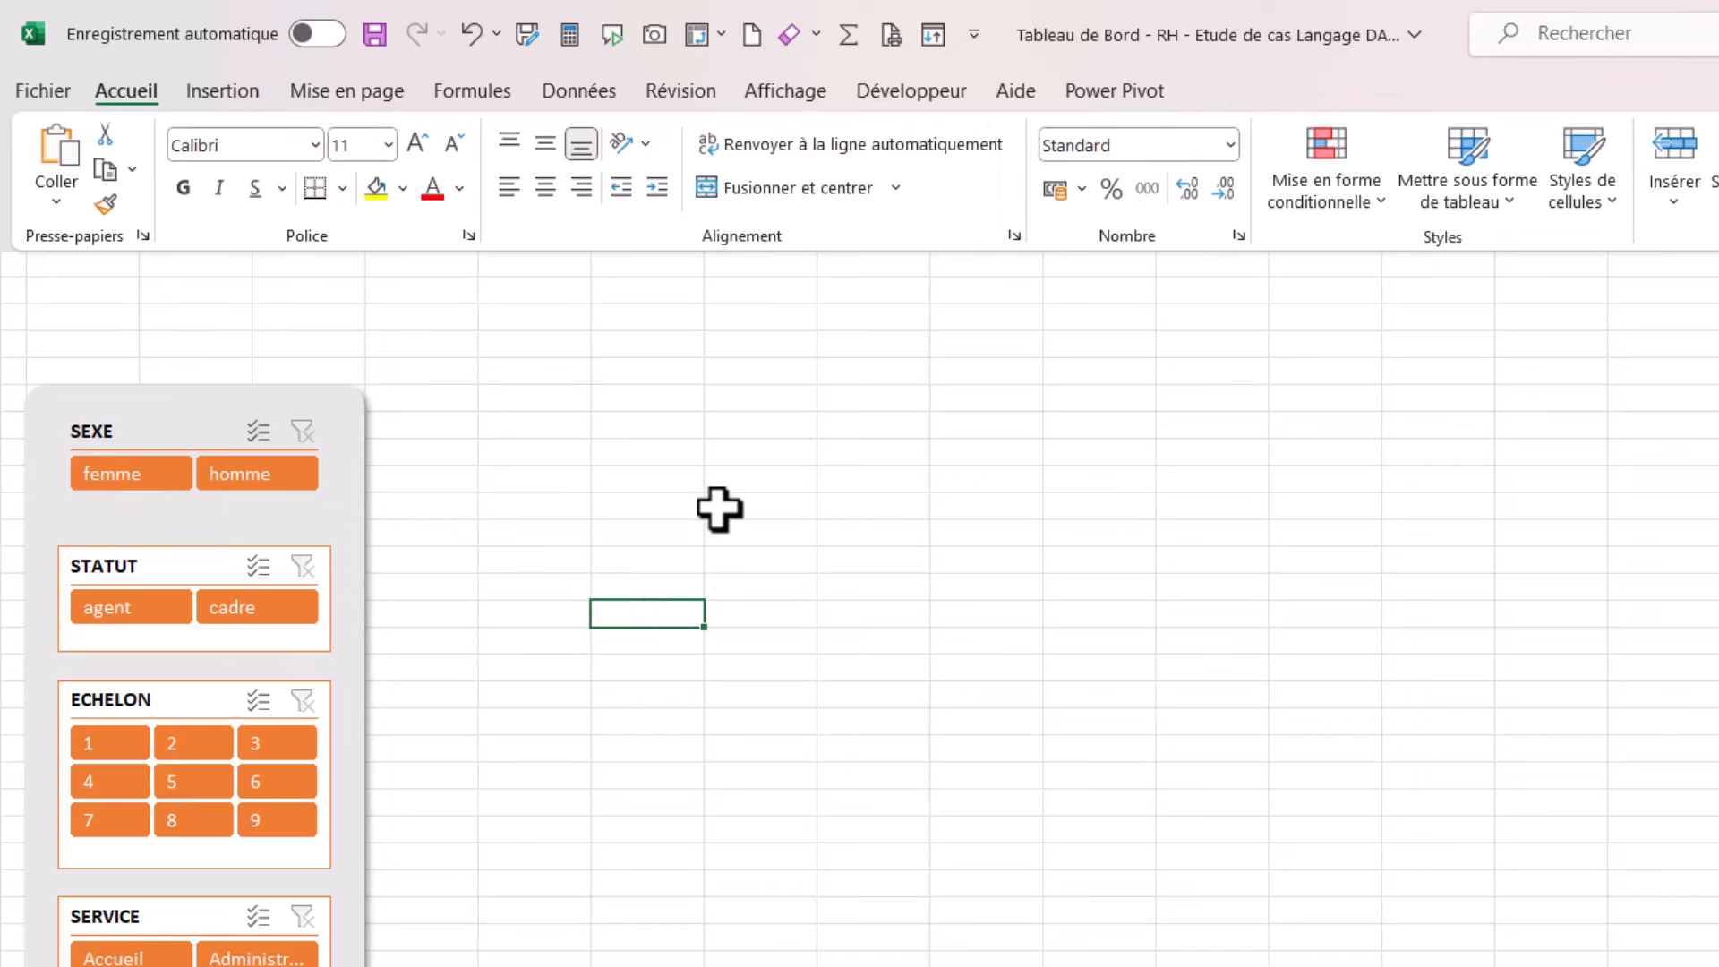
Step: Modify MonSlicerTheme1 so its header (En-tête) text is bold in the darkest orange theme shade, and save the style
click(162, 440)
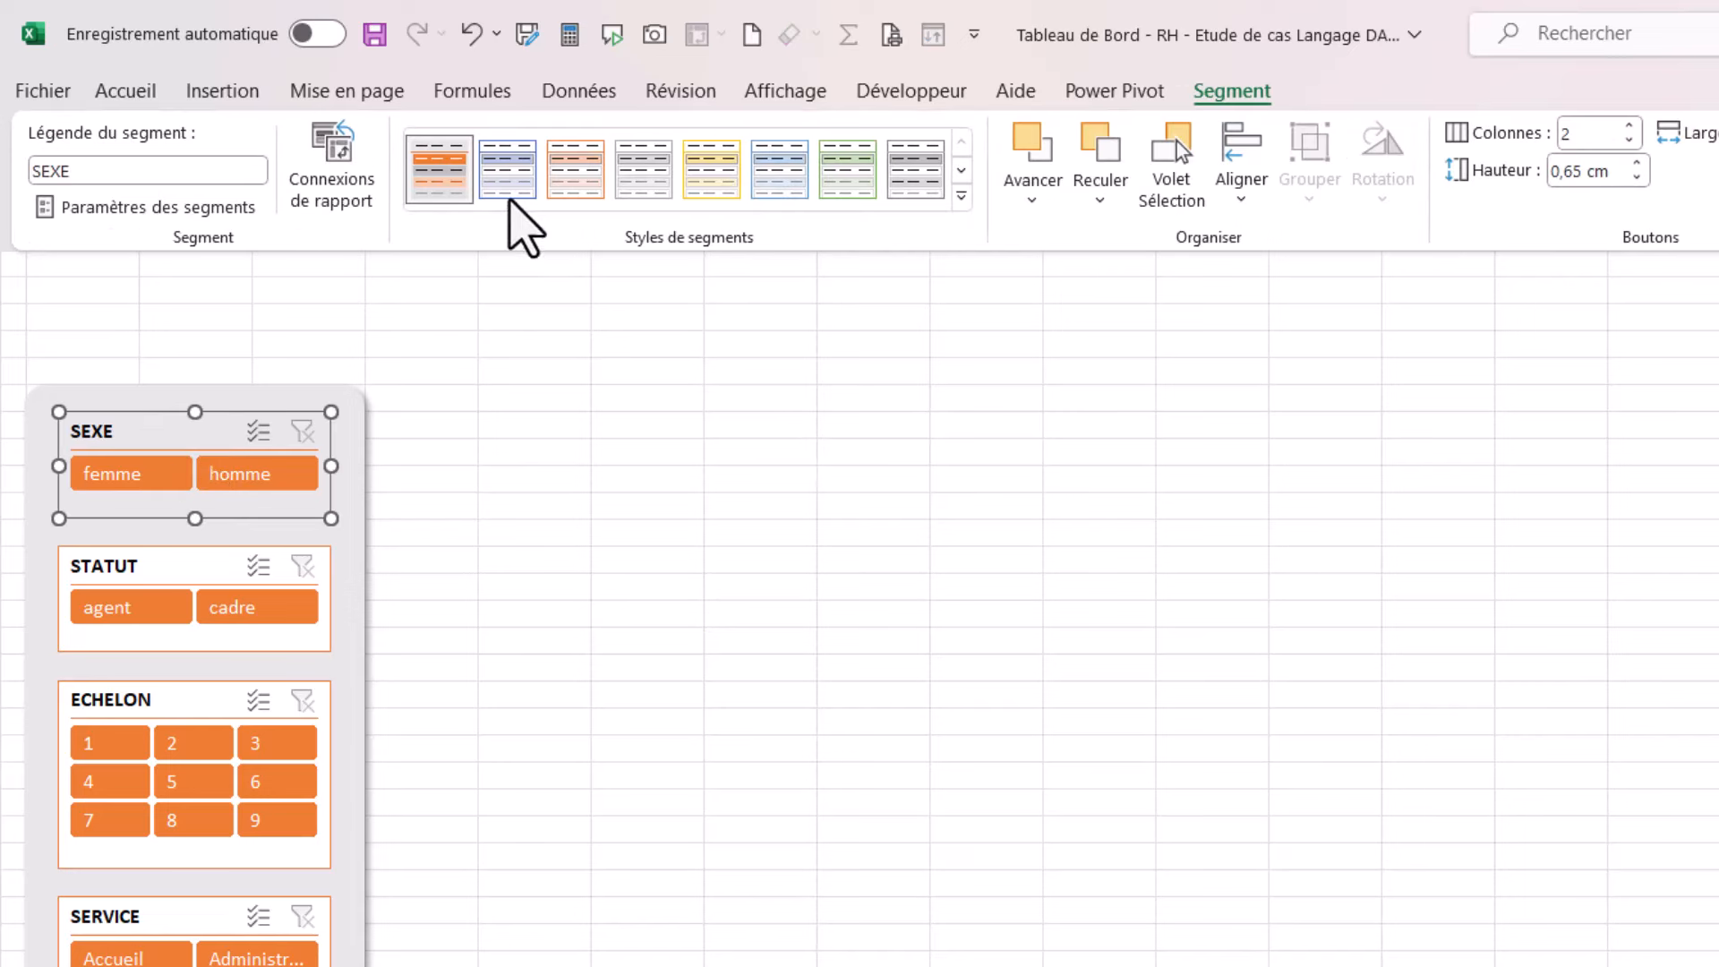
click(962, 195)
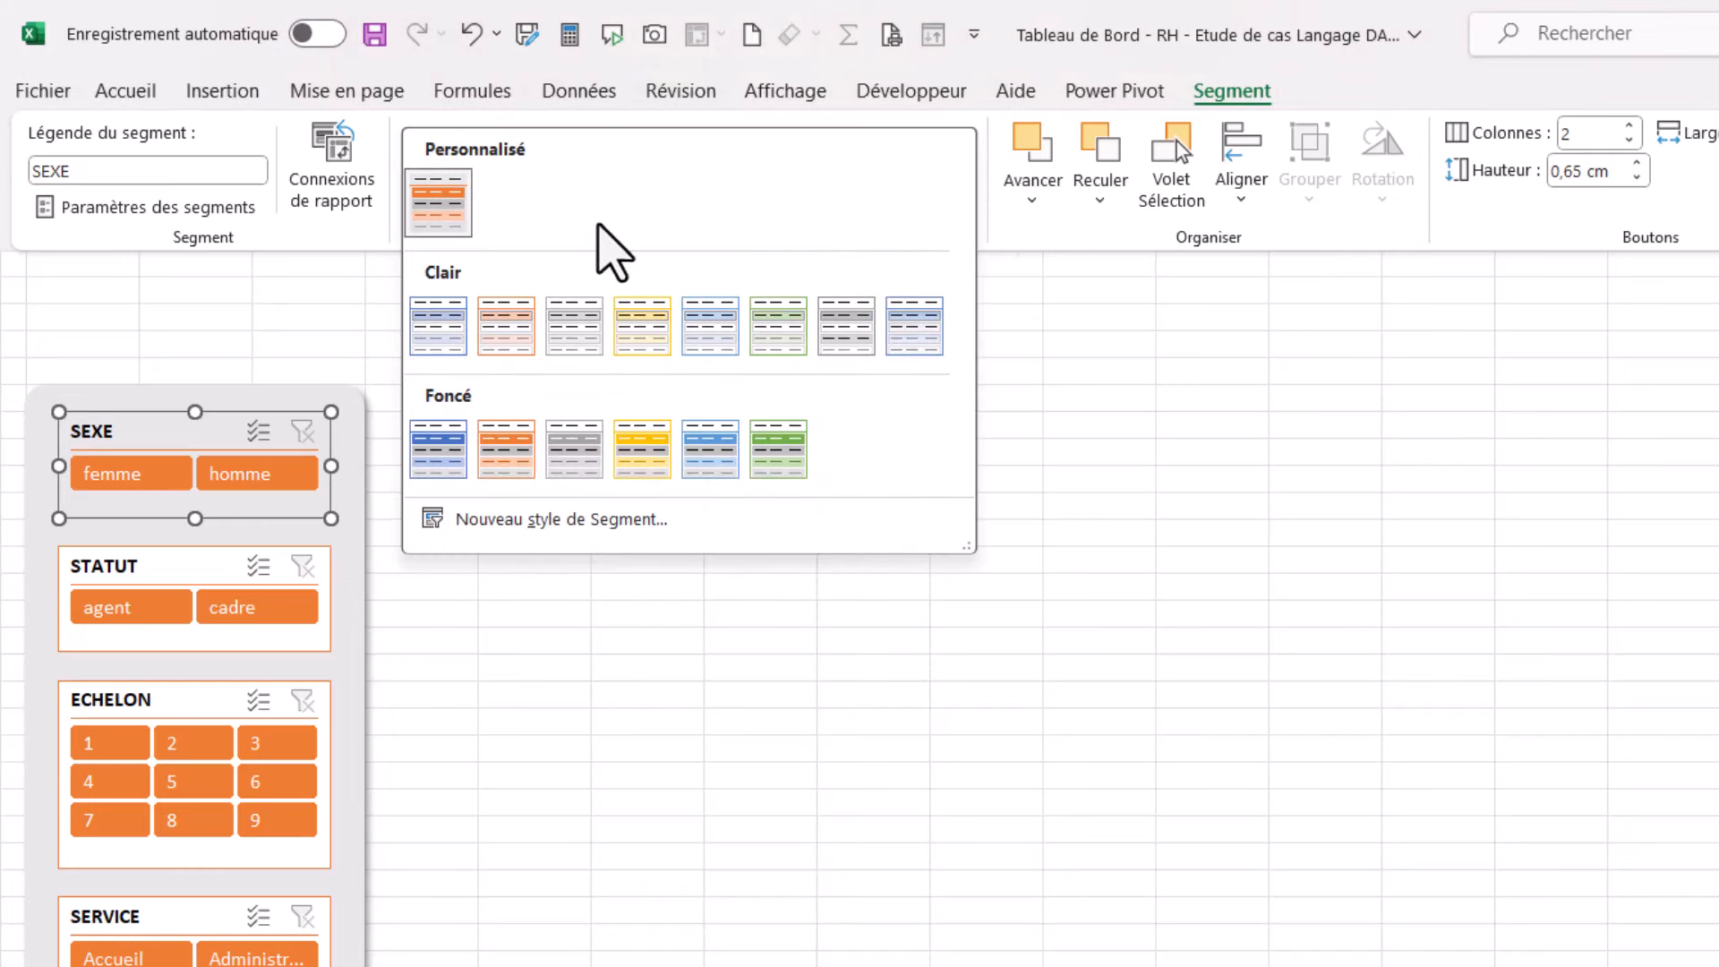
right_click(430, 204)
click(524, 218)
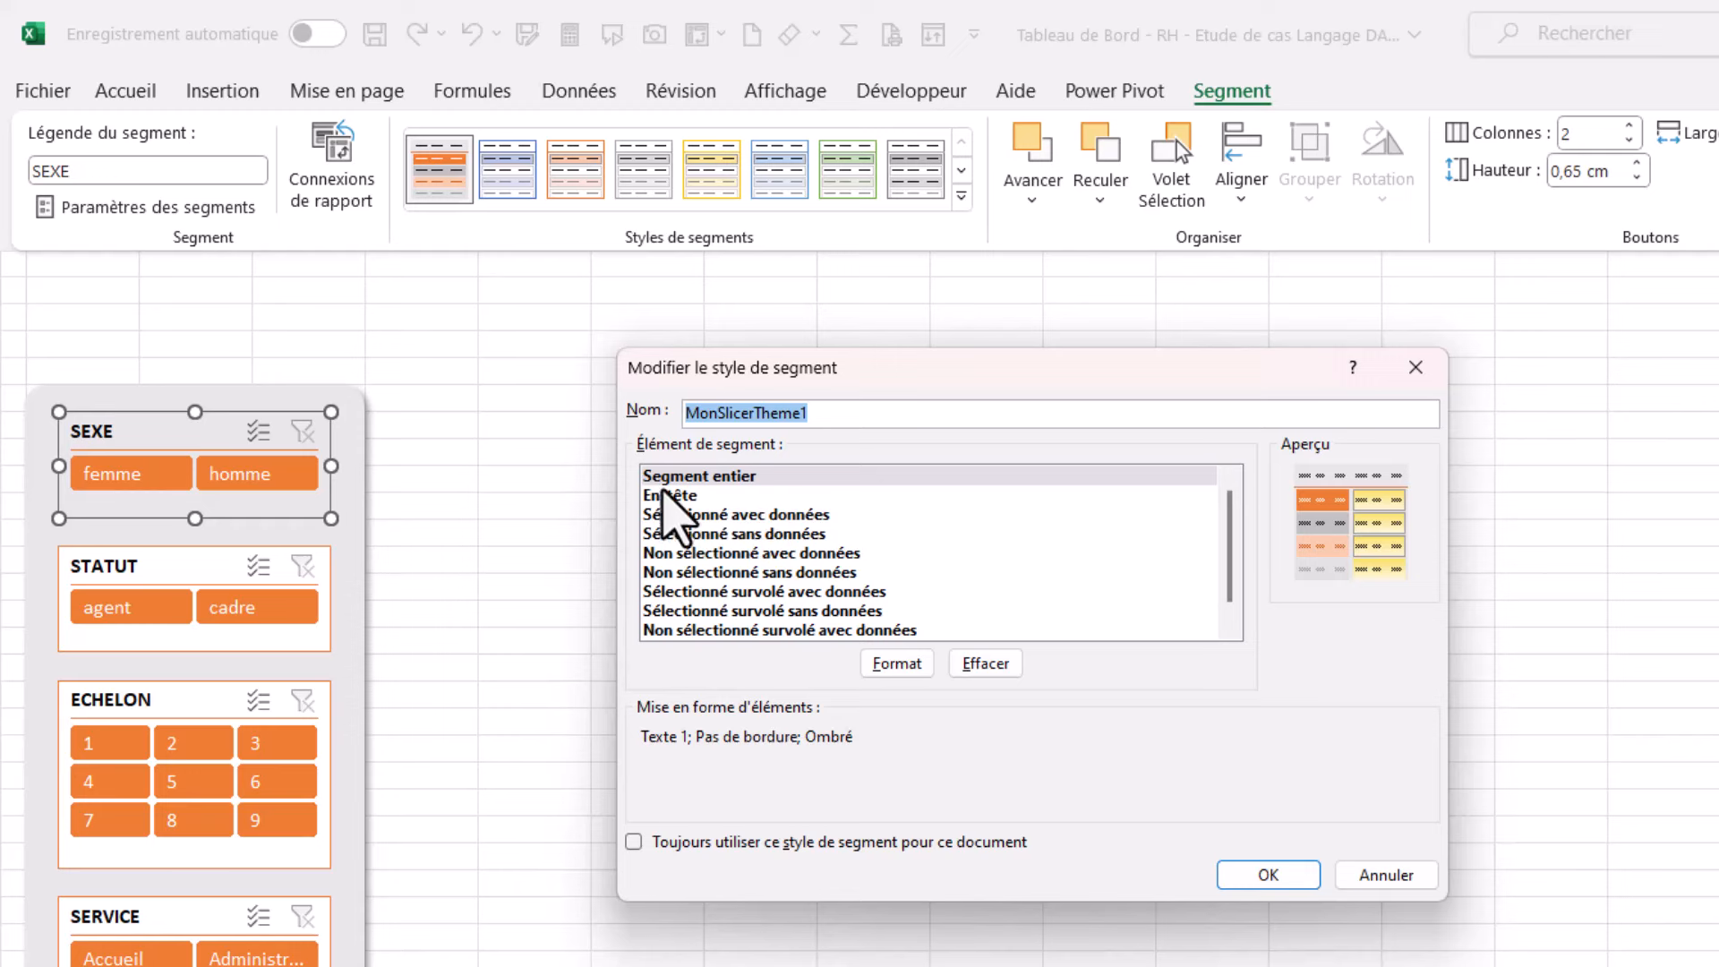
click(667, 496)
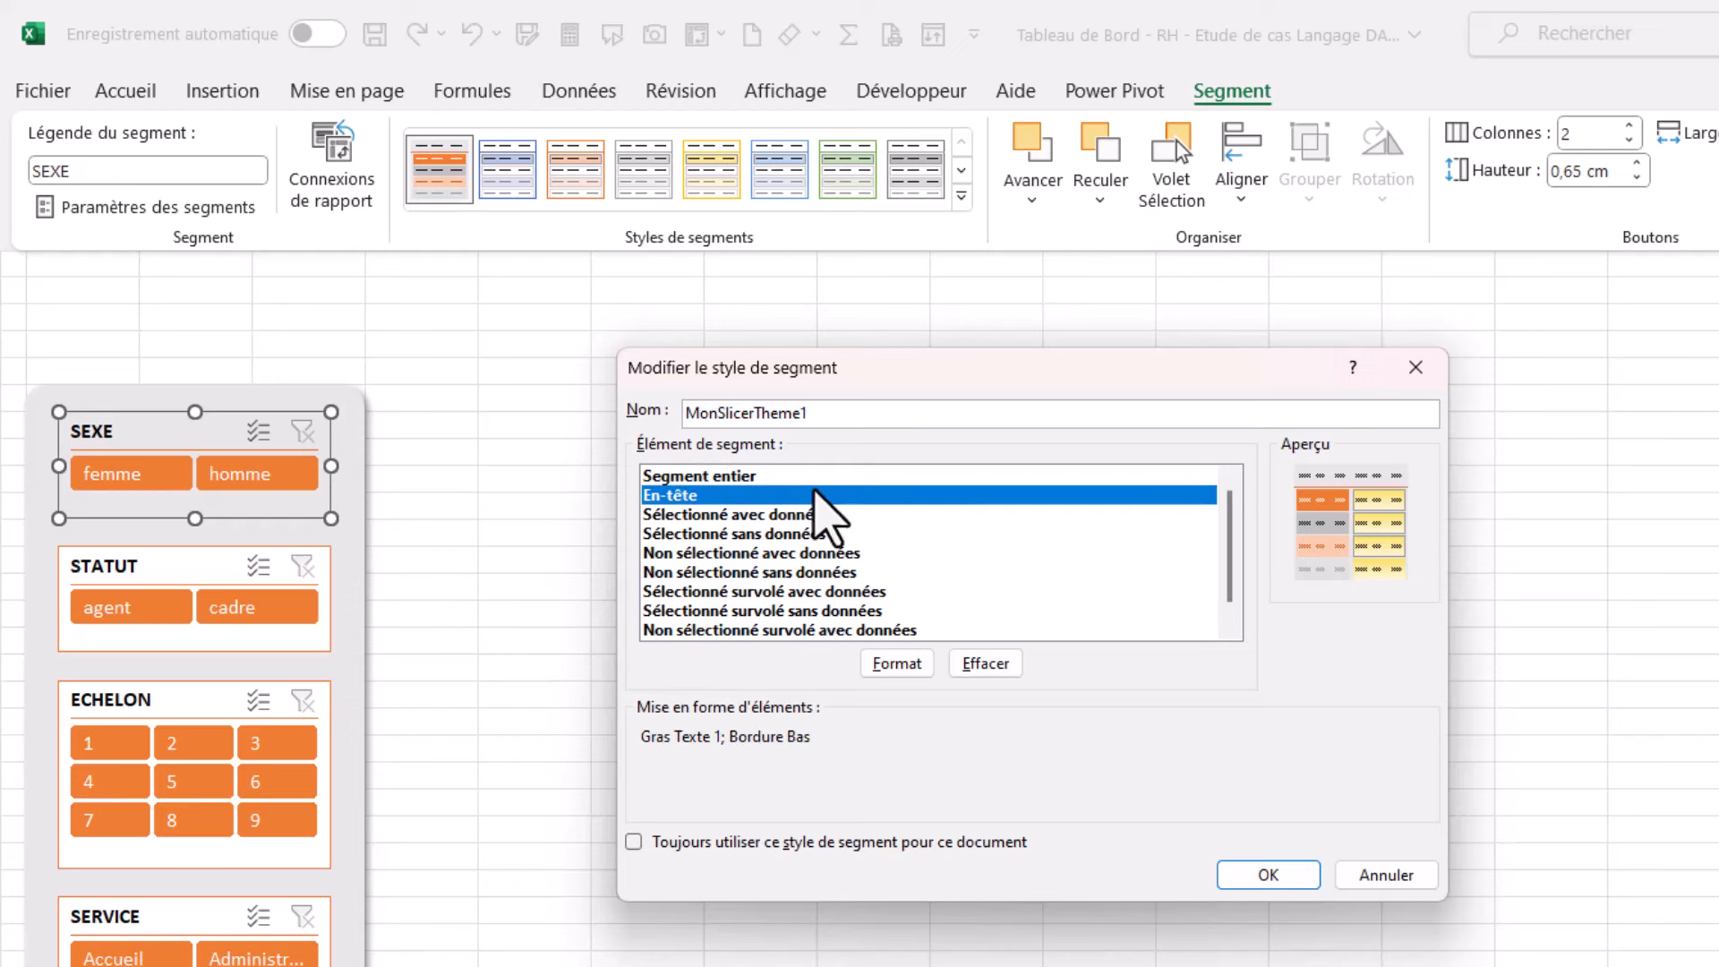
click(905, 665)
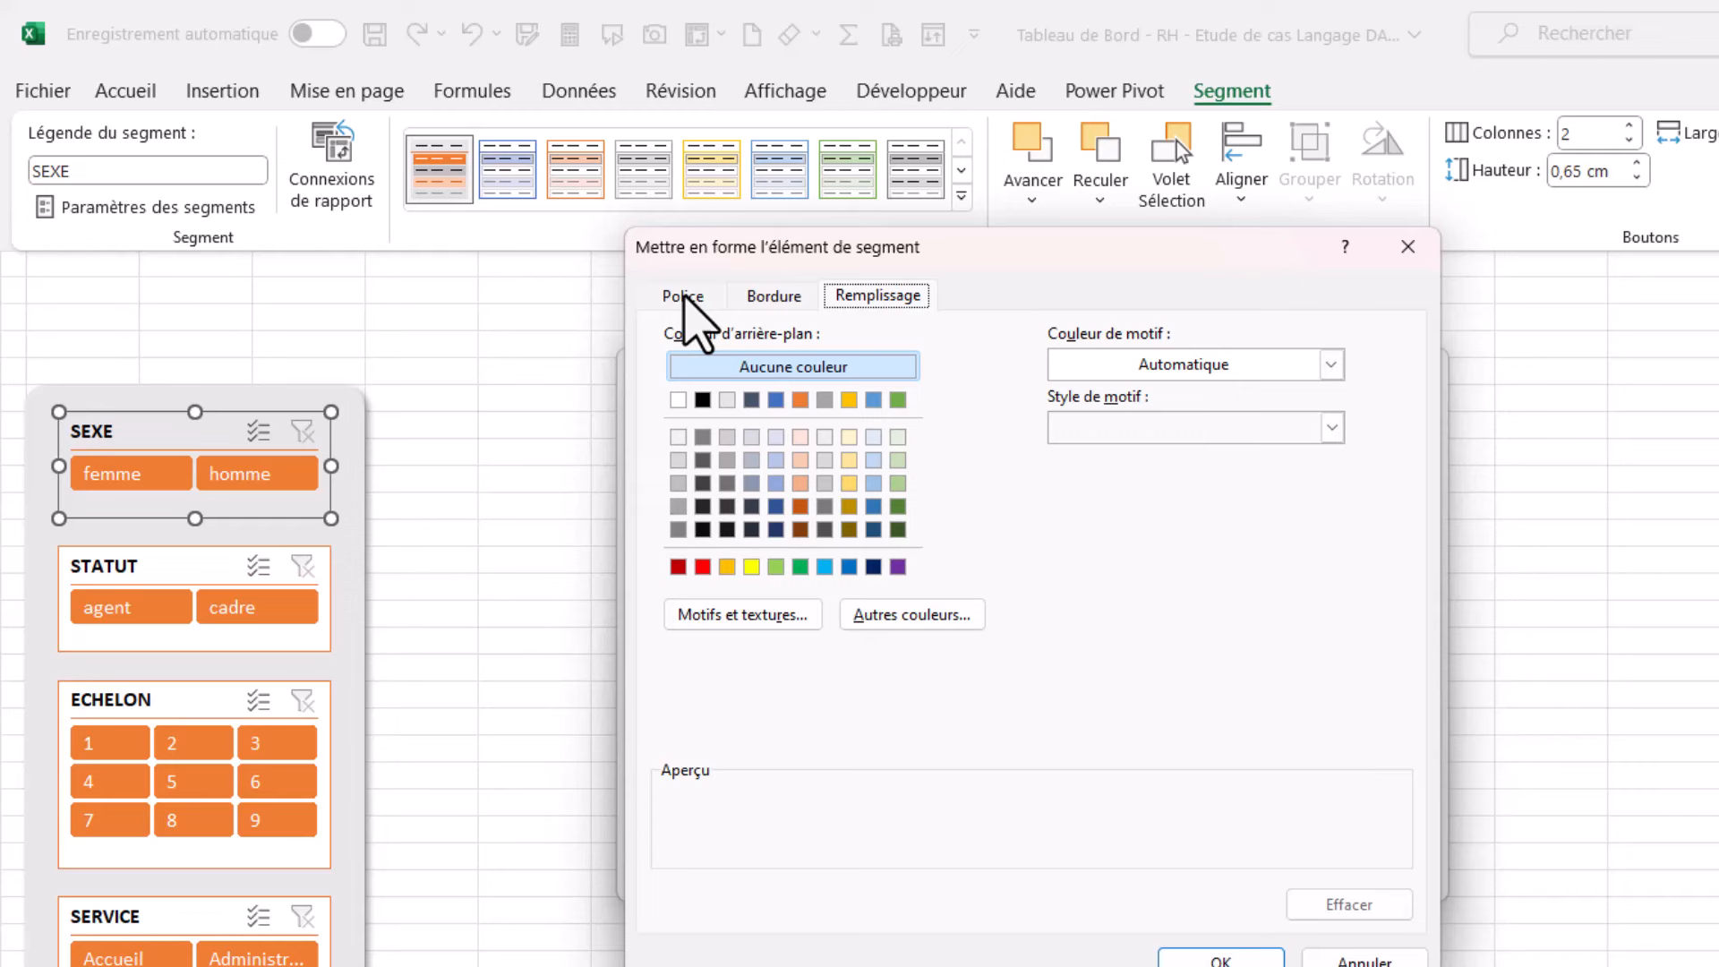
click(684, 296)
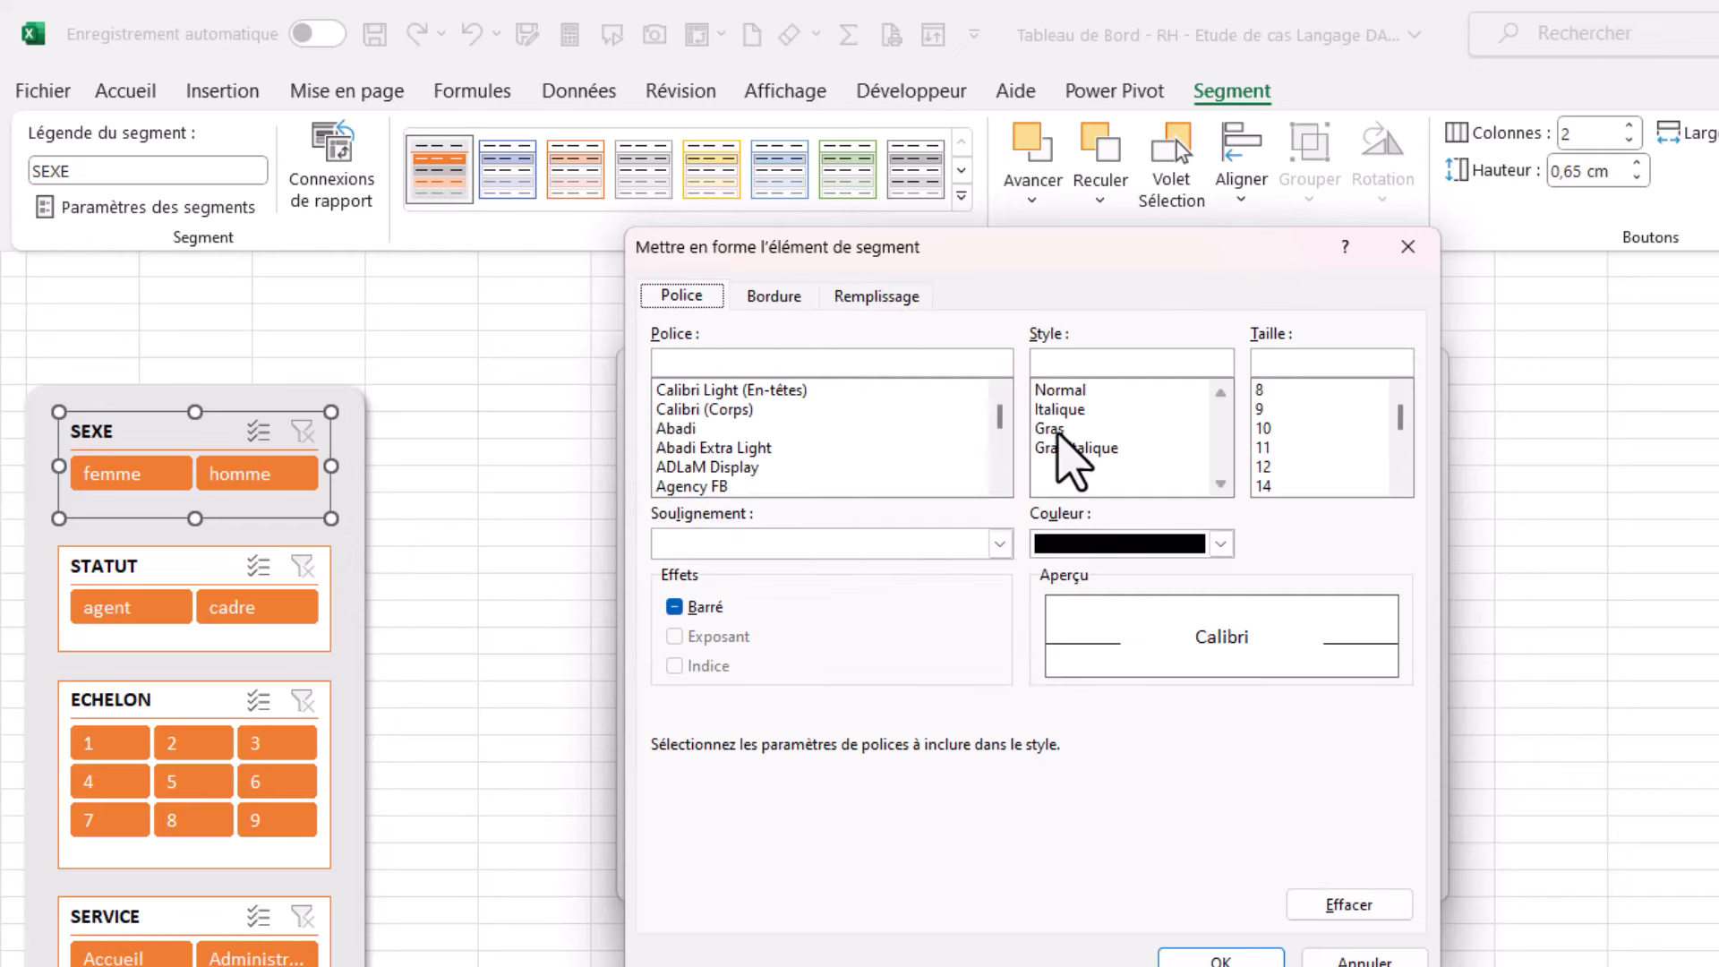
click(1057, 429)
click(1220, 544)
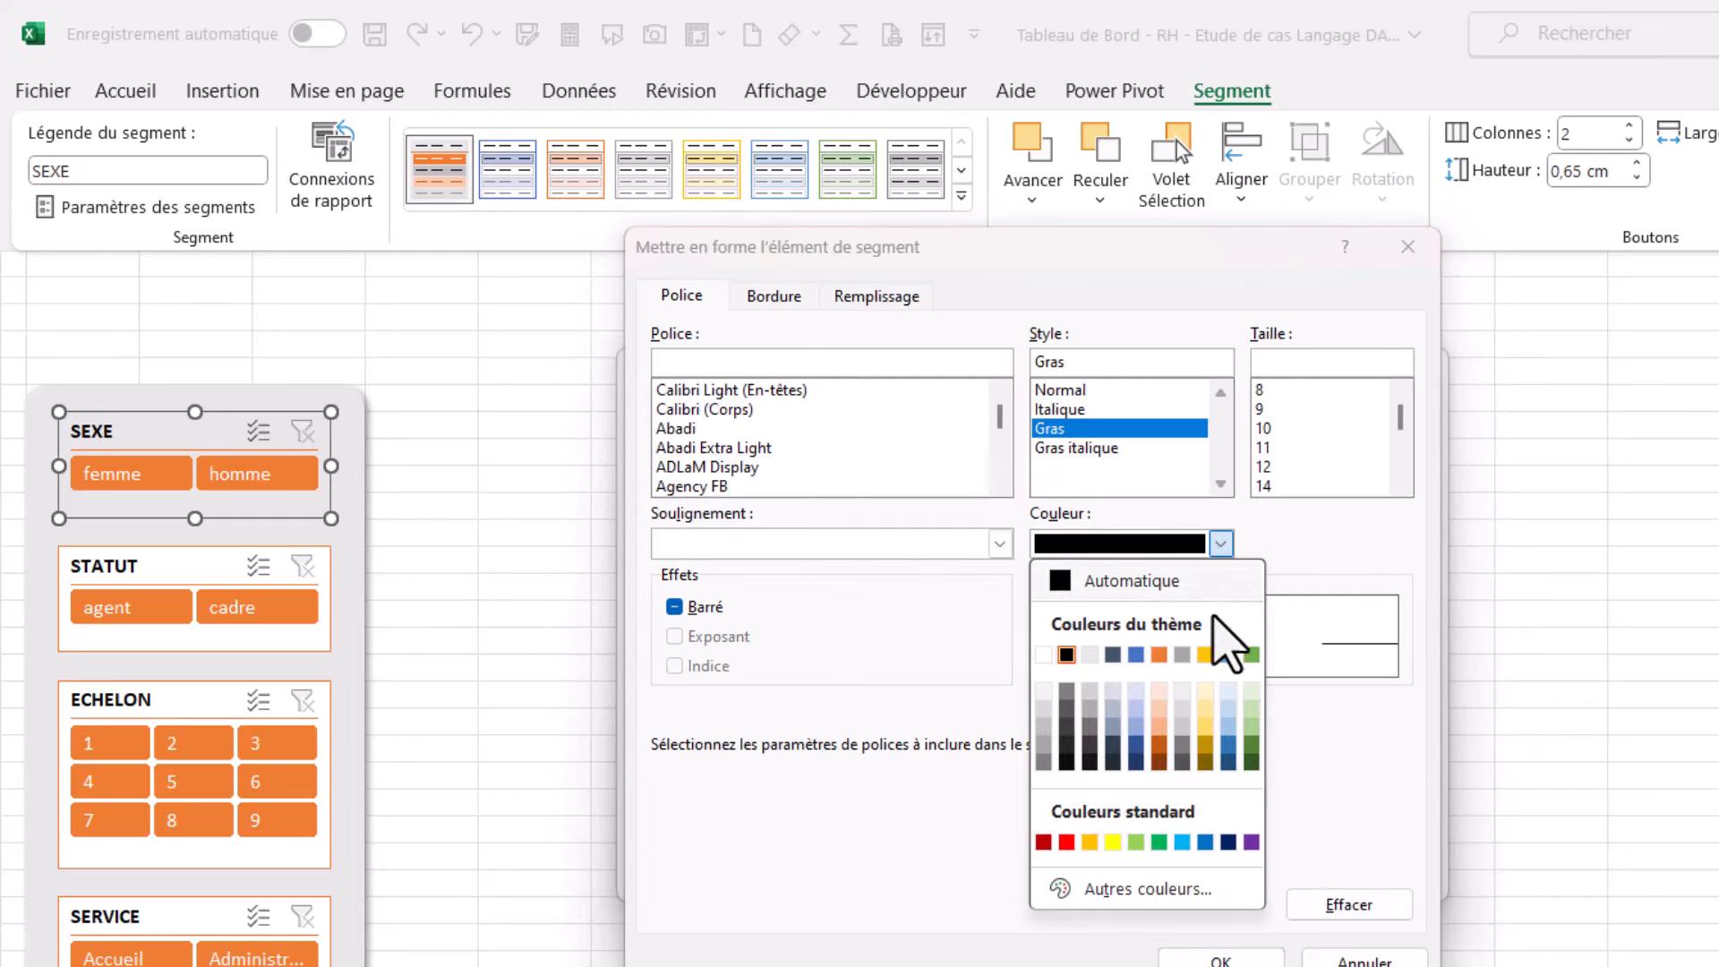
click(1158, 763)
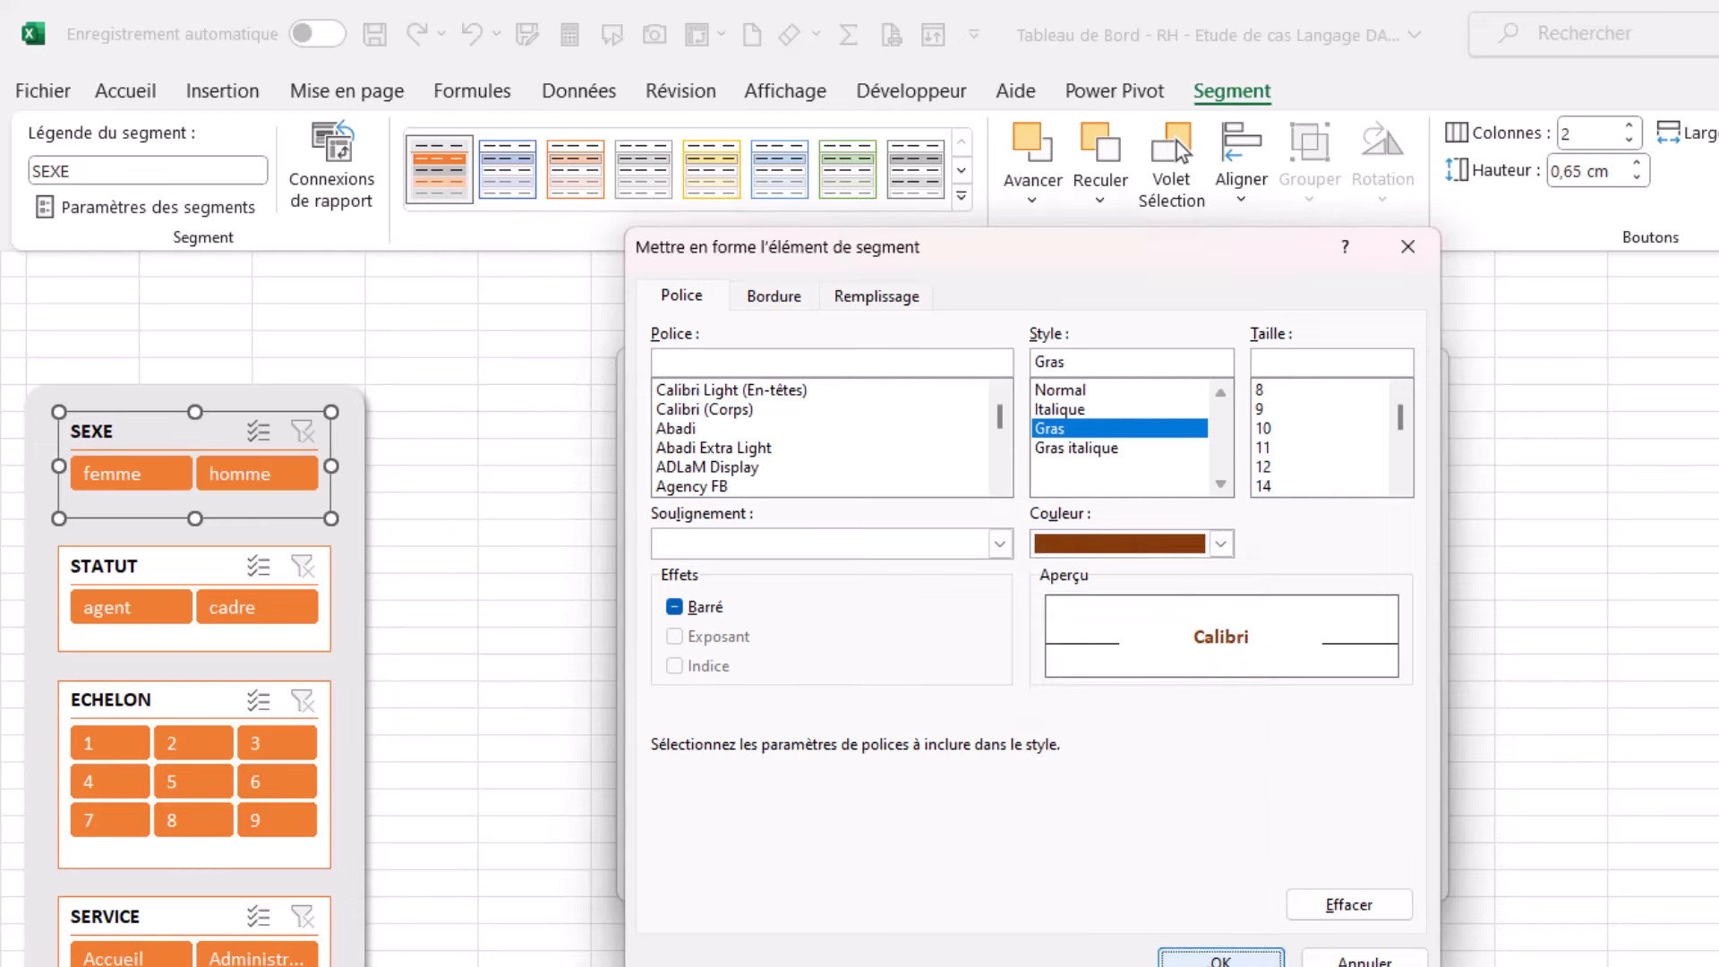
key(Return)
click(1279, 877)
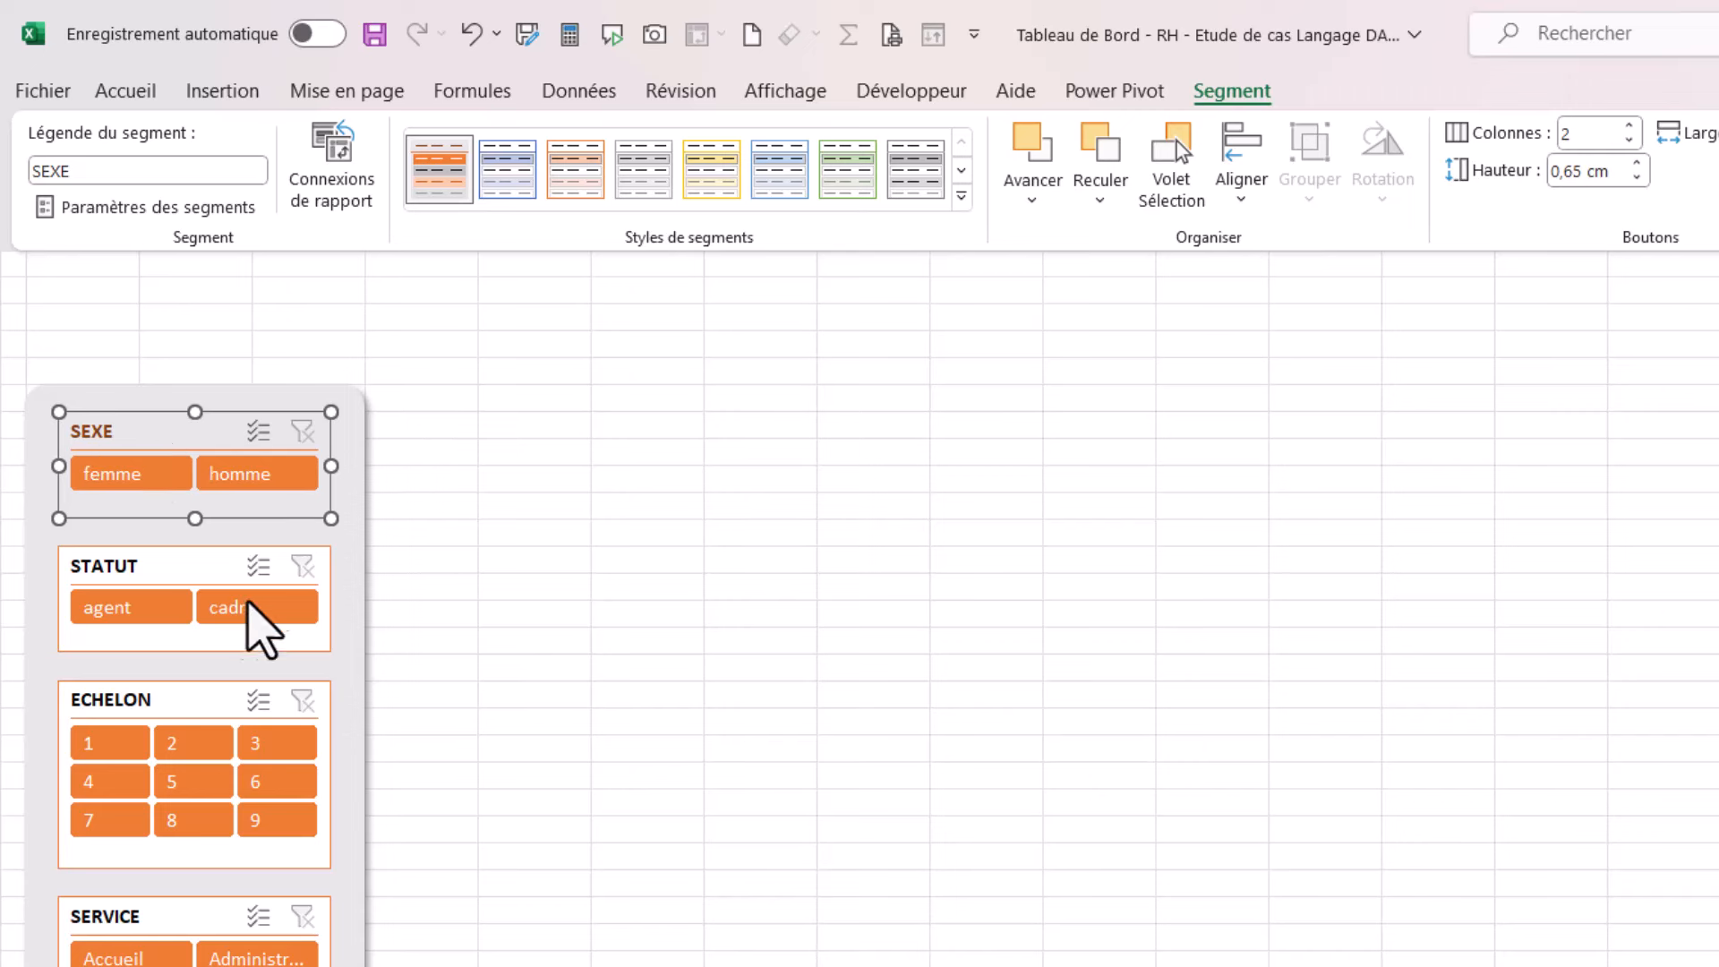
Step: Apply the MonSlicerTheme1 style to the STATUT, ECHELON and SERVICE slicers and deselect them
click(208, 563)
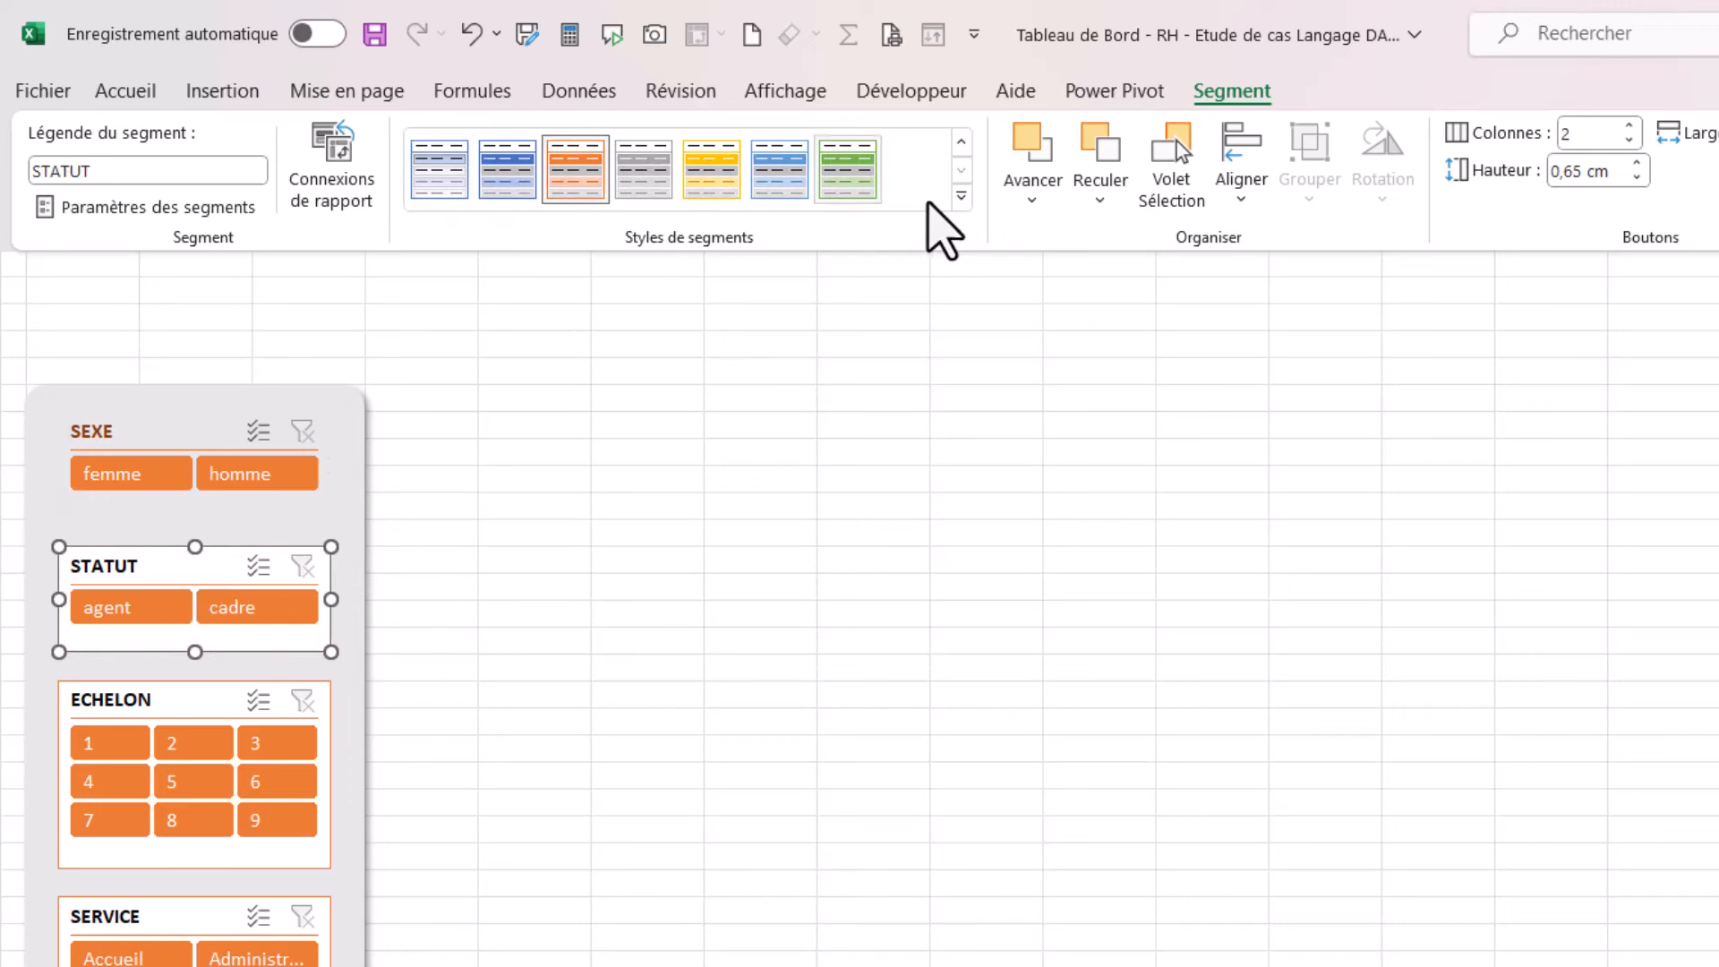
click(960, 196)
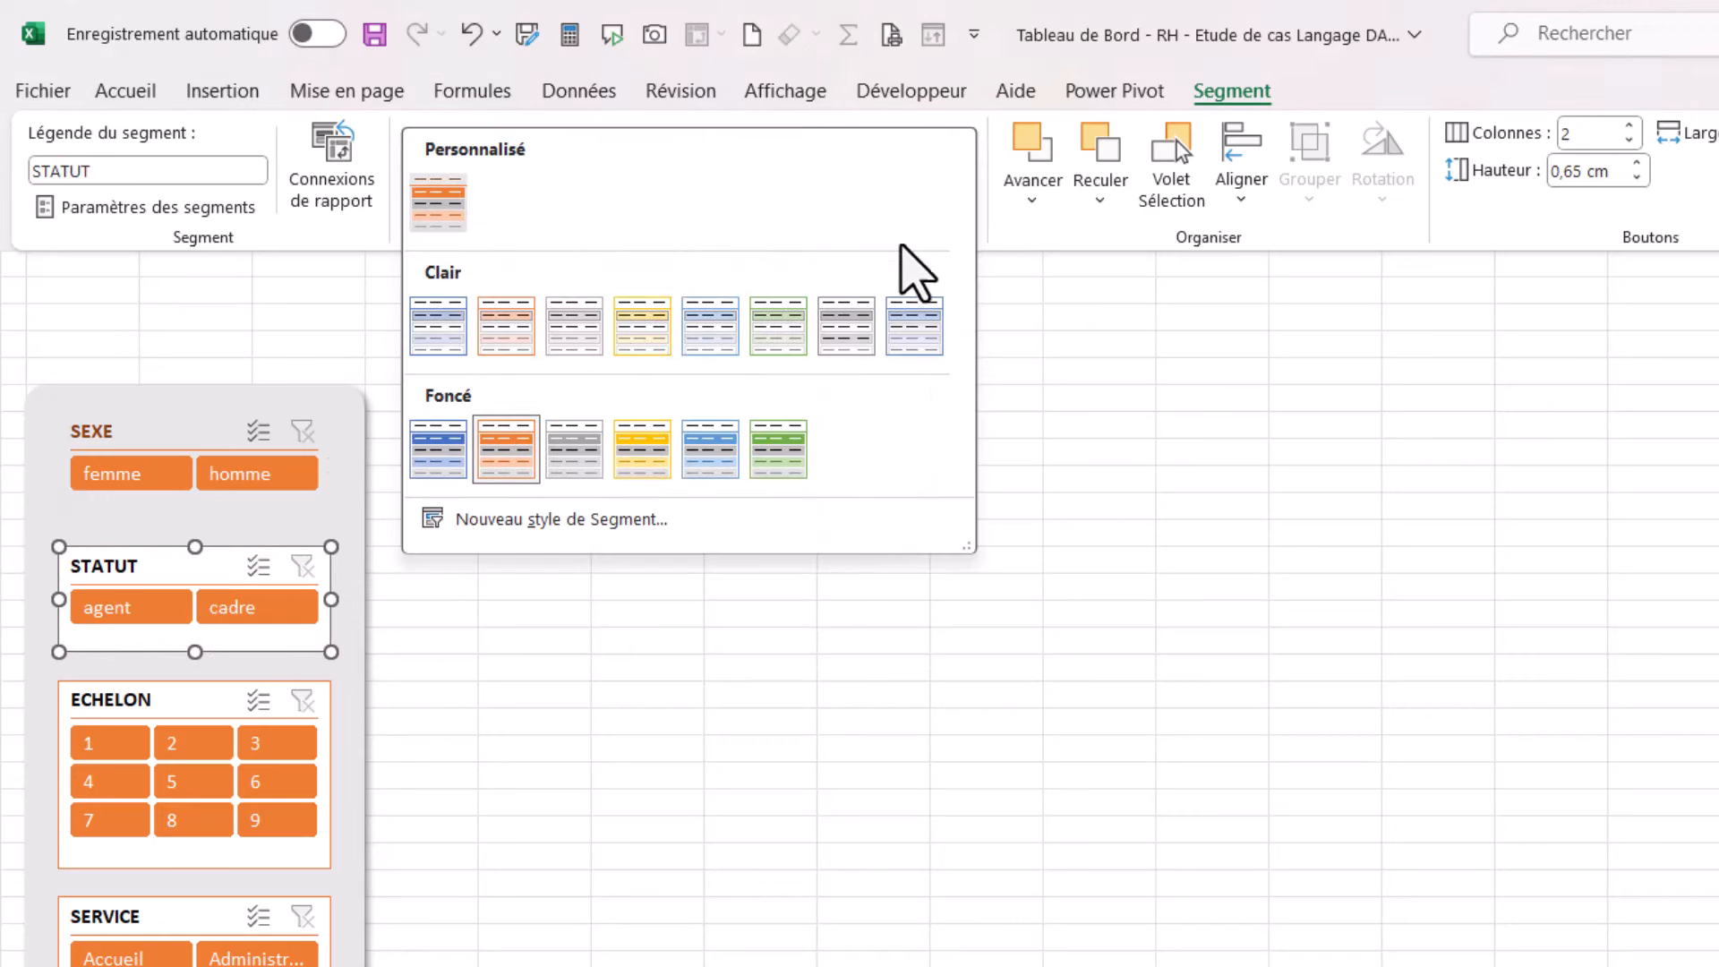
click(434, 220)
click(191, 702)
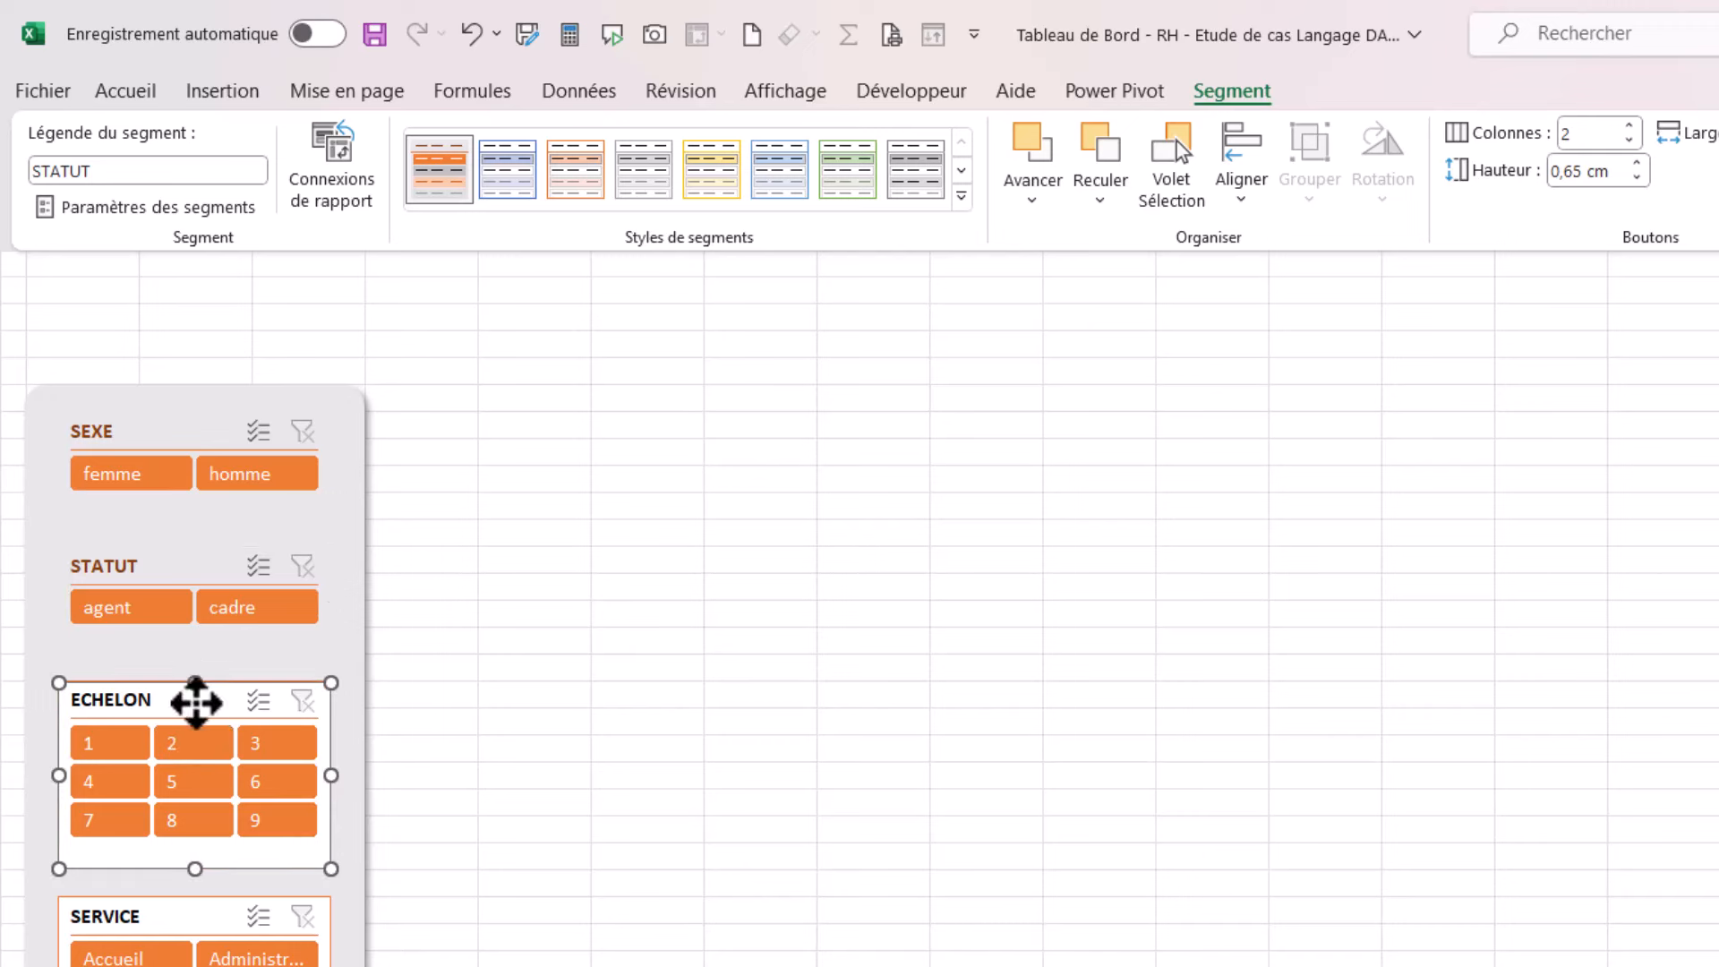
click(961, 197)
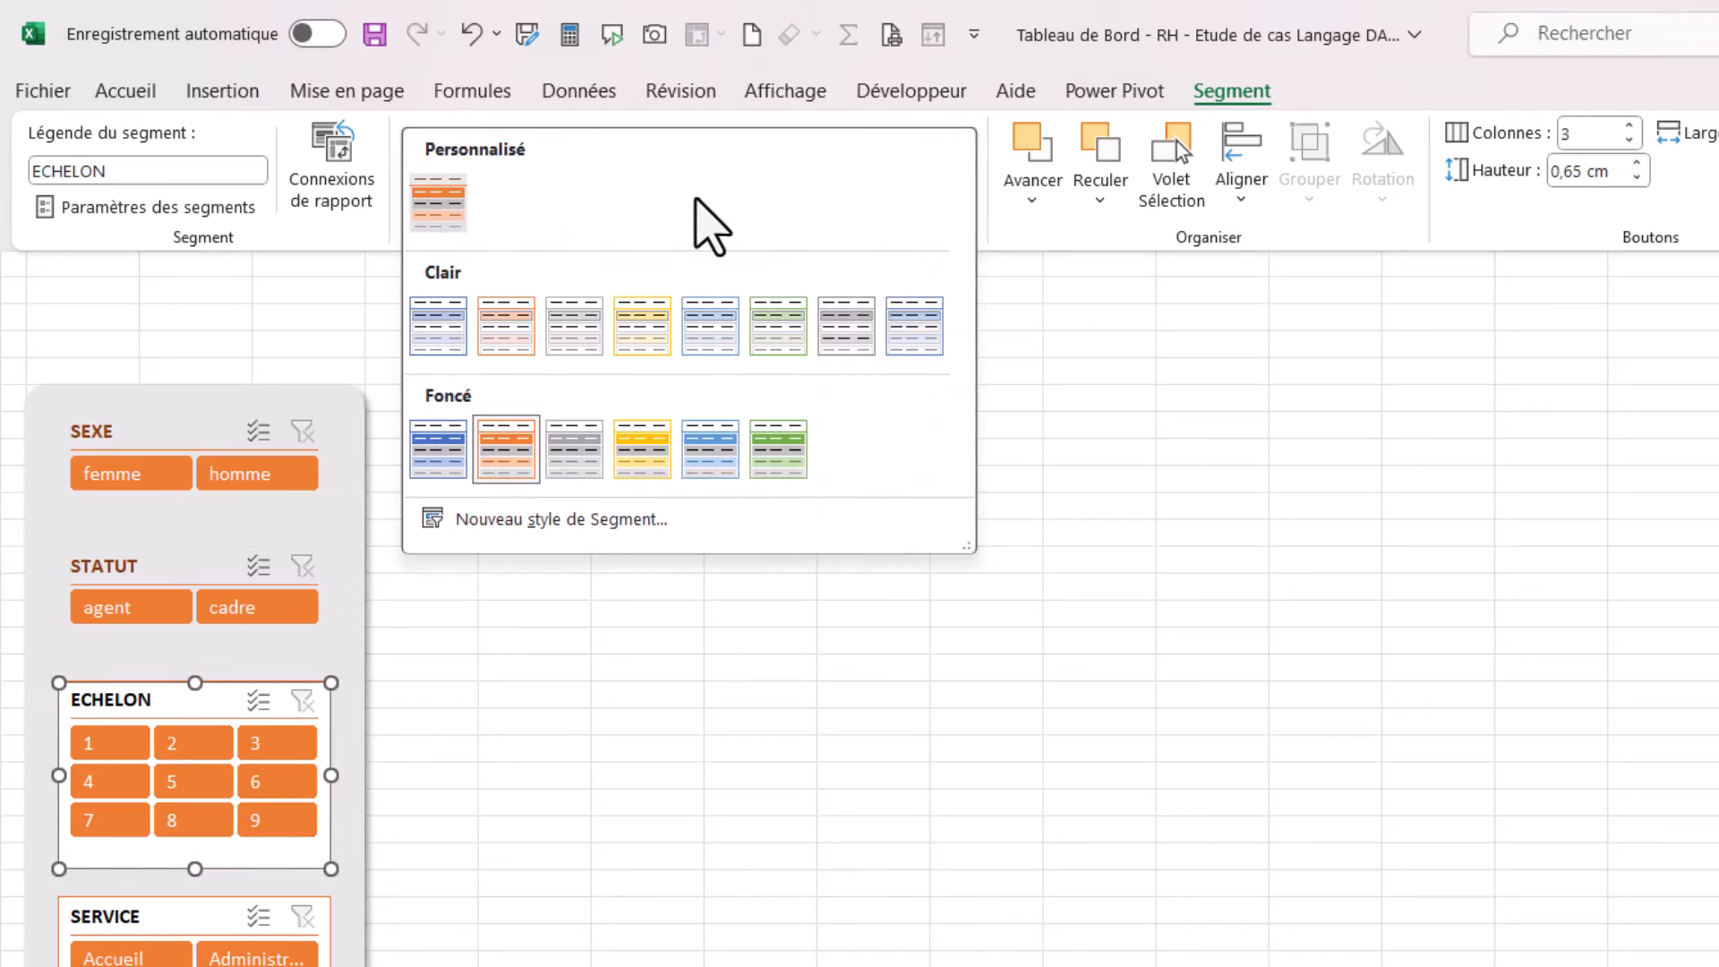
click(434, 201)
click(211, 932)
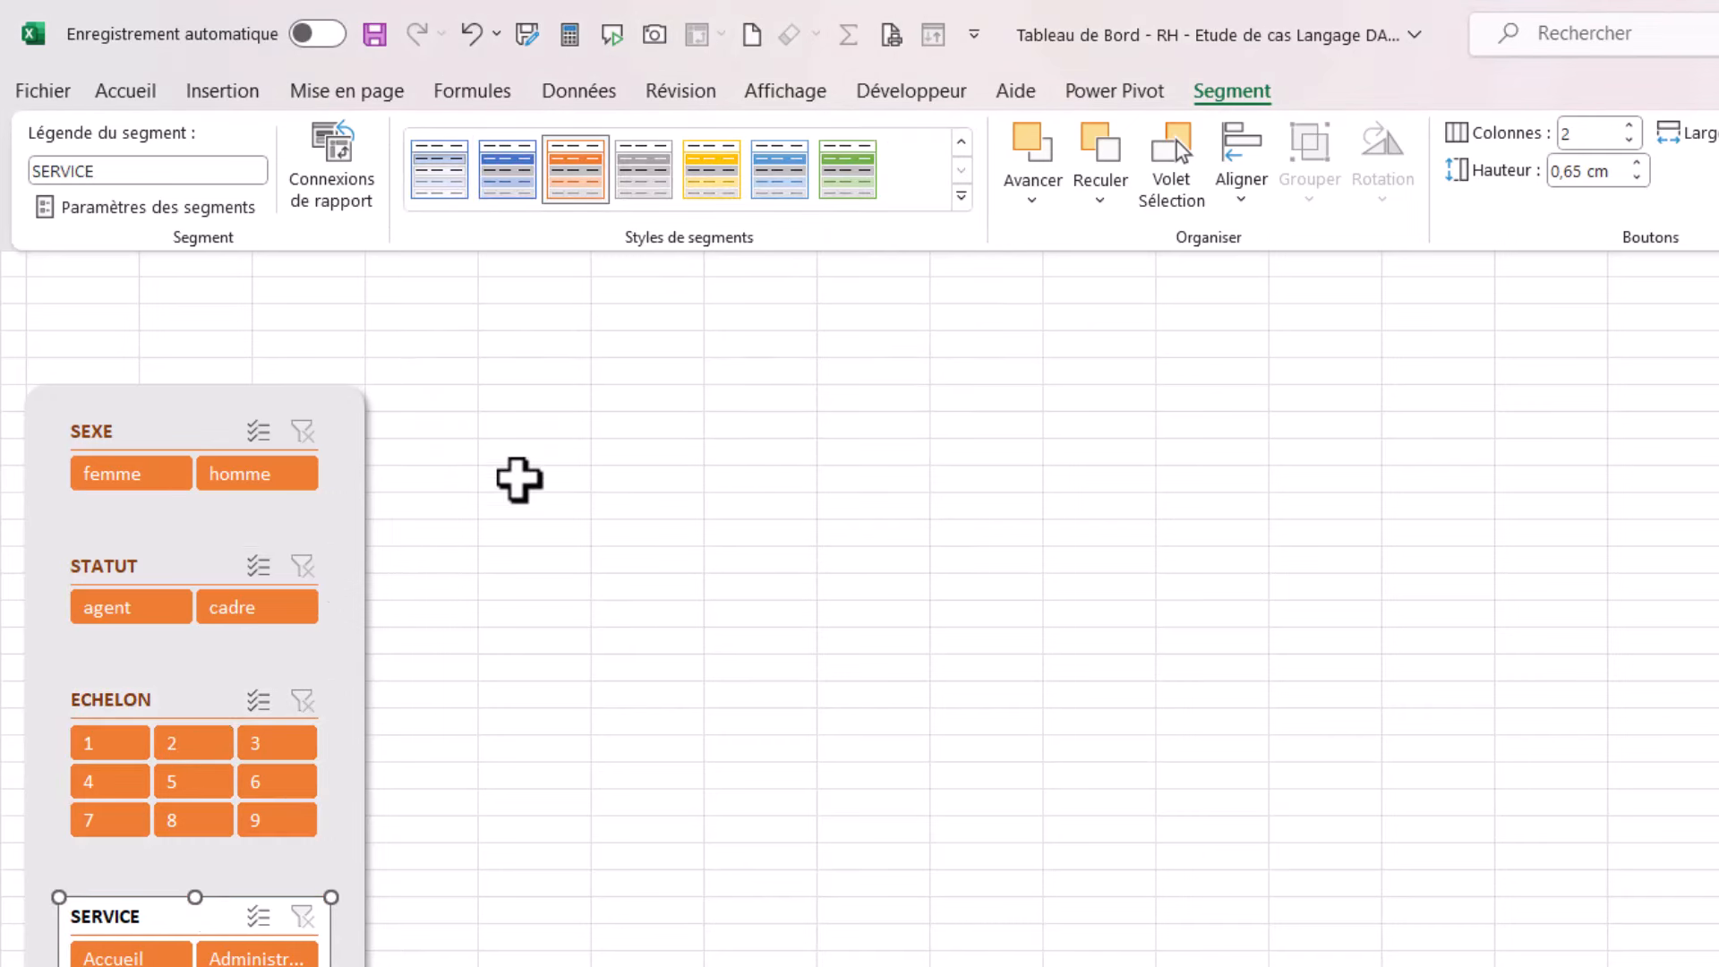
click(961, 196)
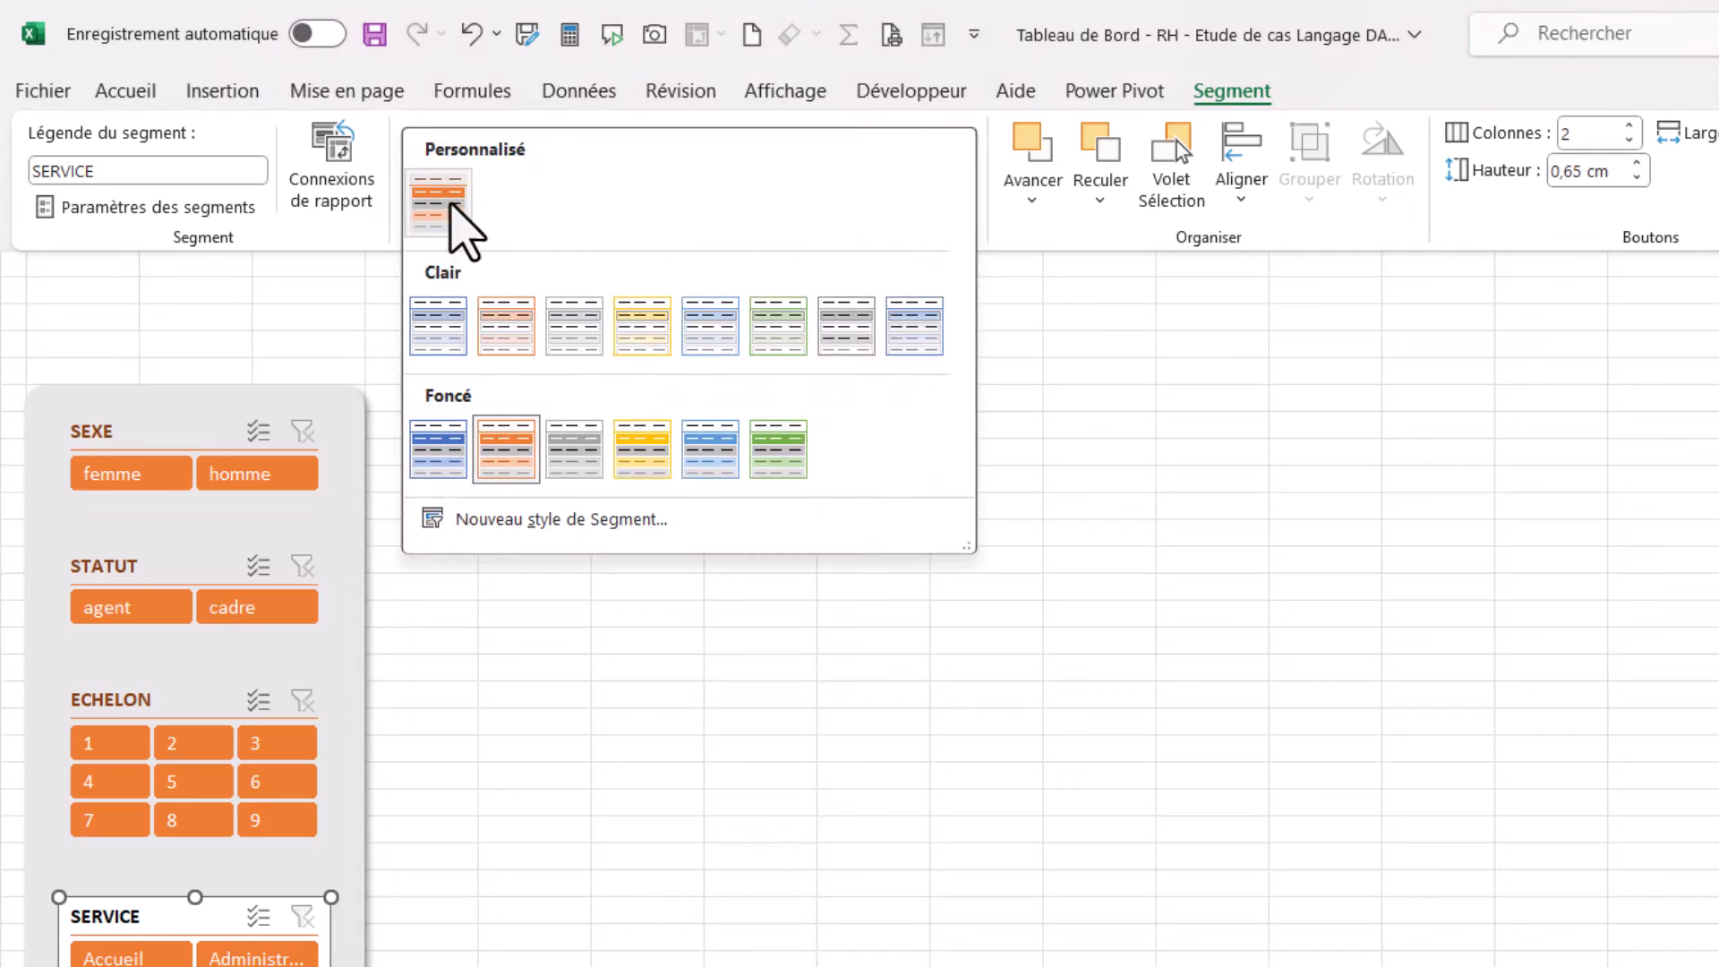
click(438, 199)
click(1123, 622)
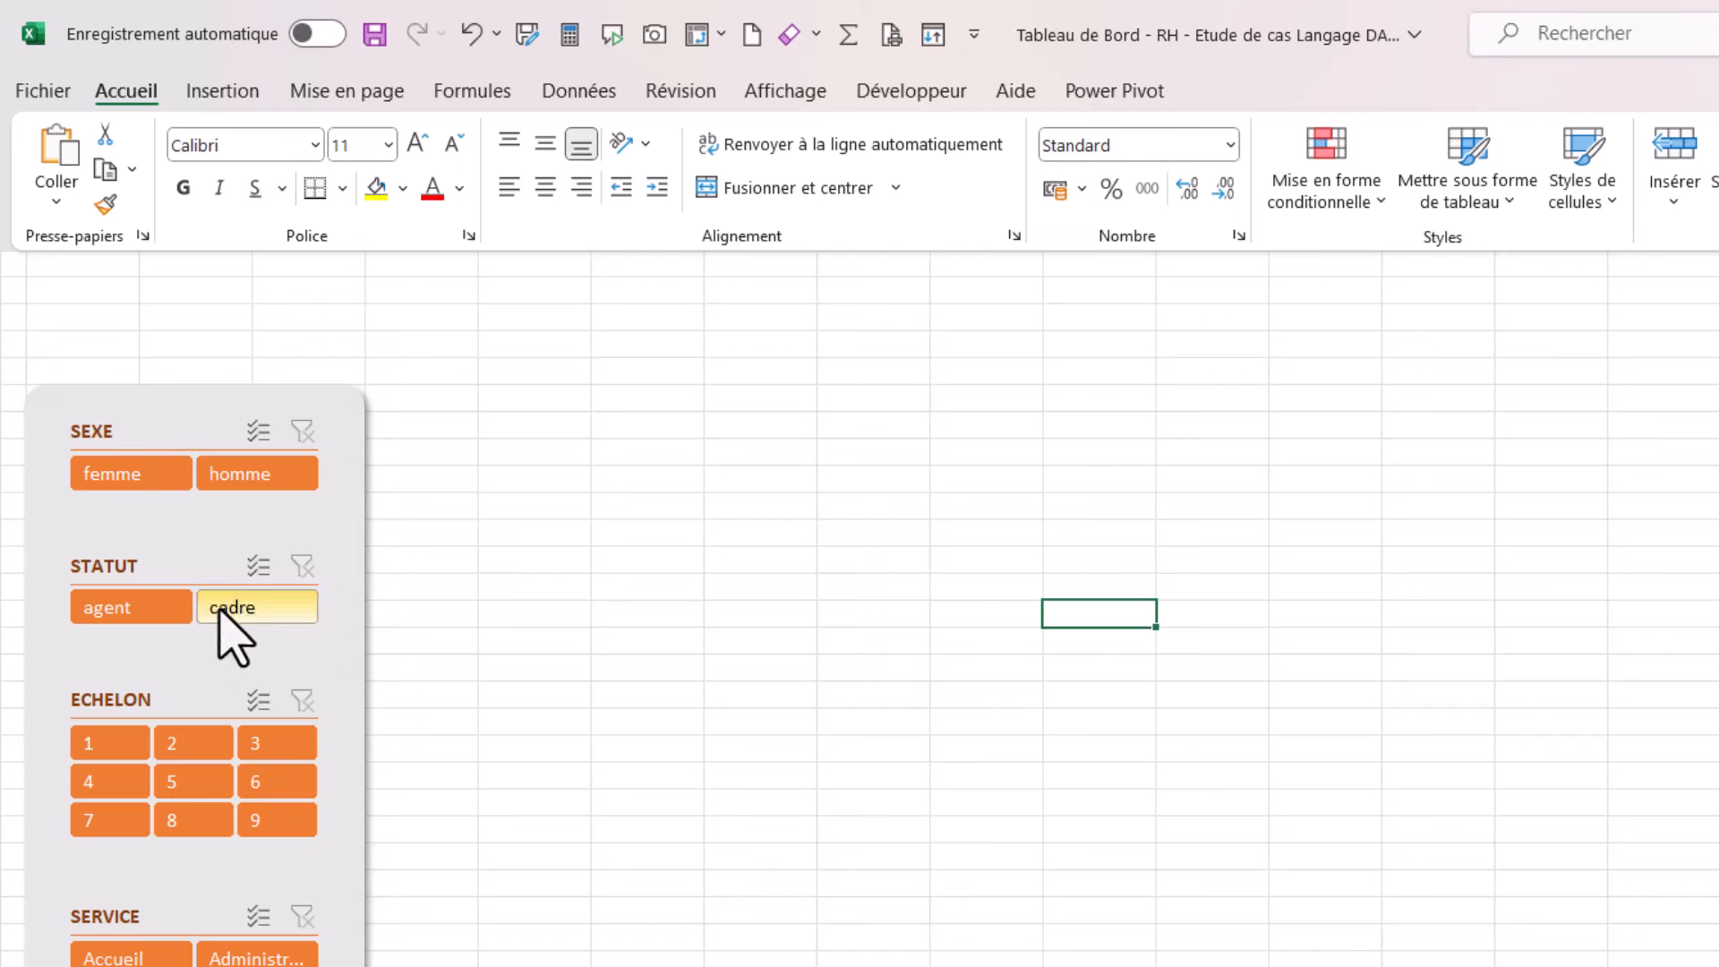
Step: Filter the STATUT slicer on agent
click(141, 603)
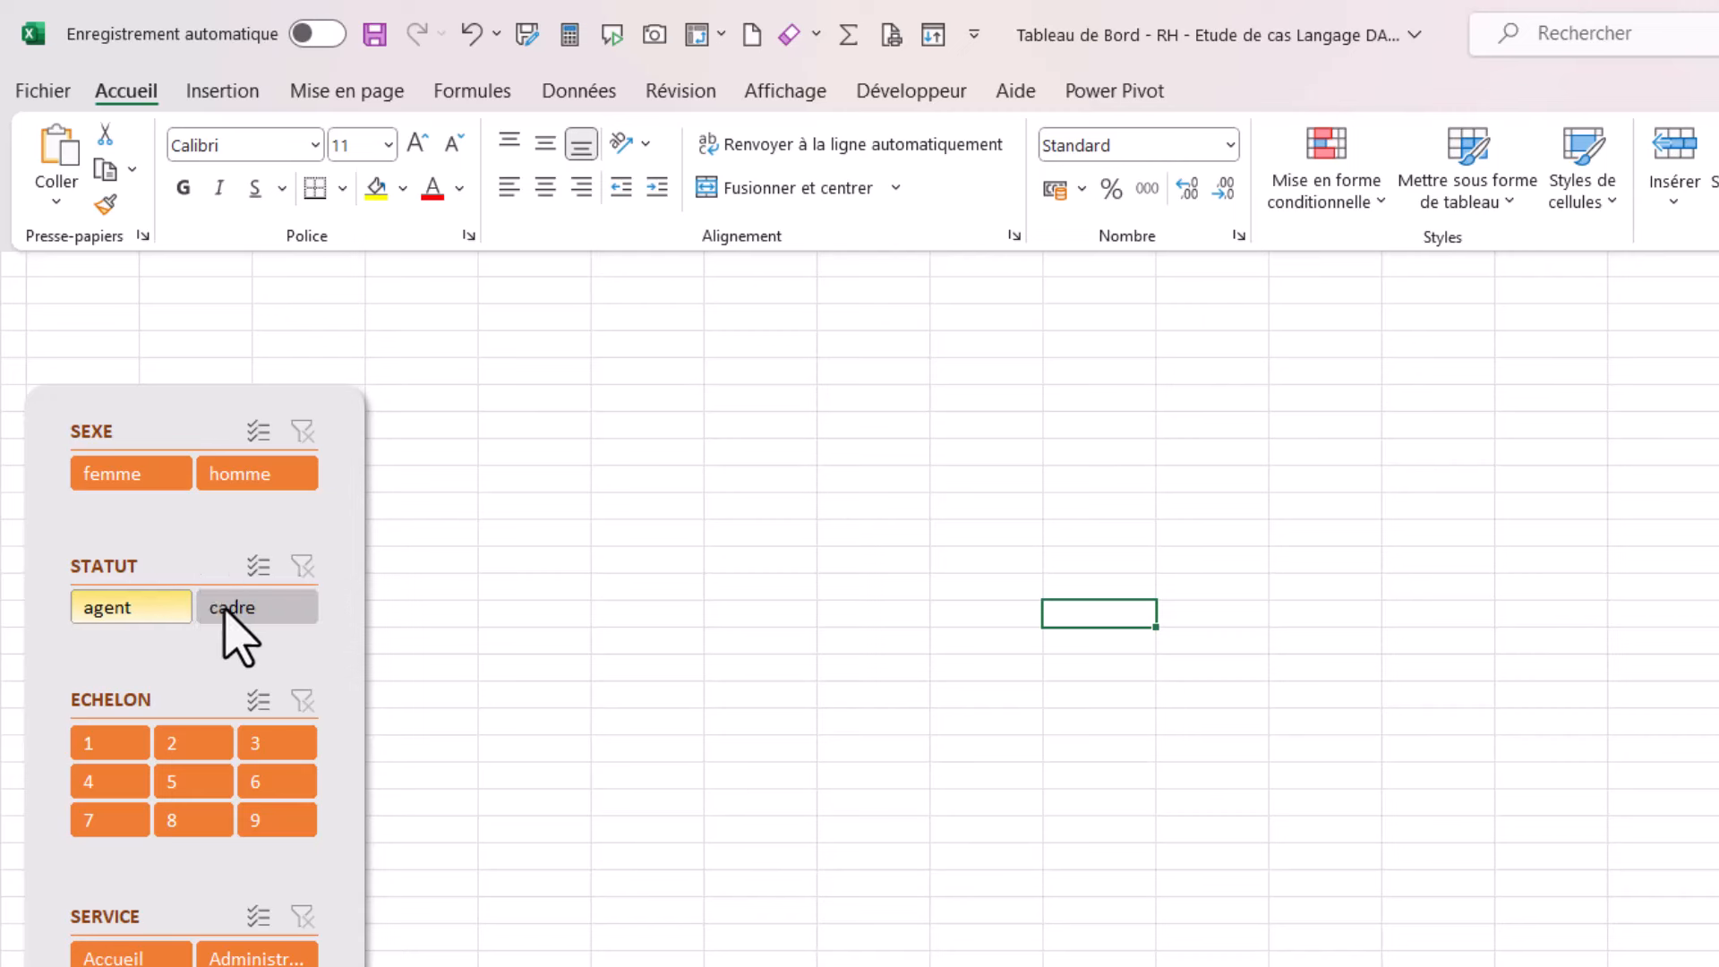
Step: Try filtering the STATUT slicer on cadre, and clear its filter
click(257, 607)
click(302, 566)
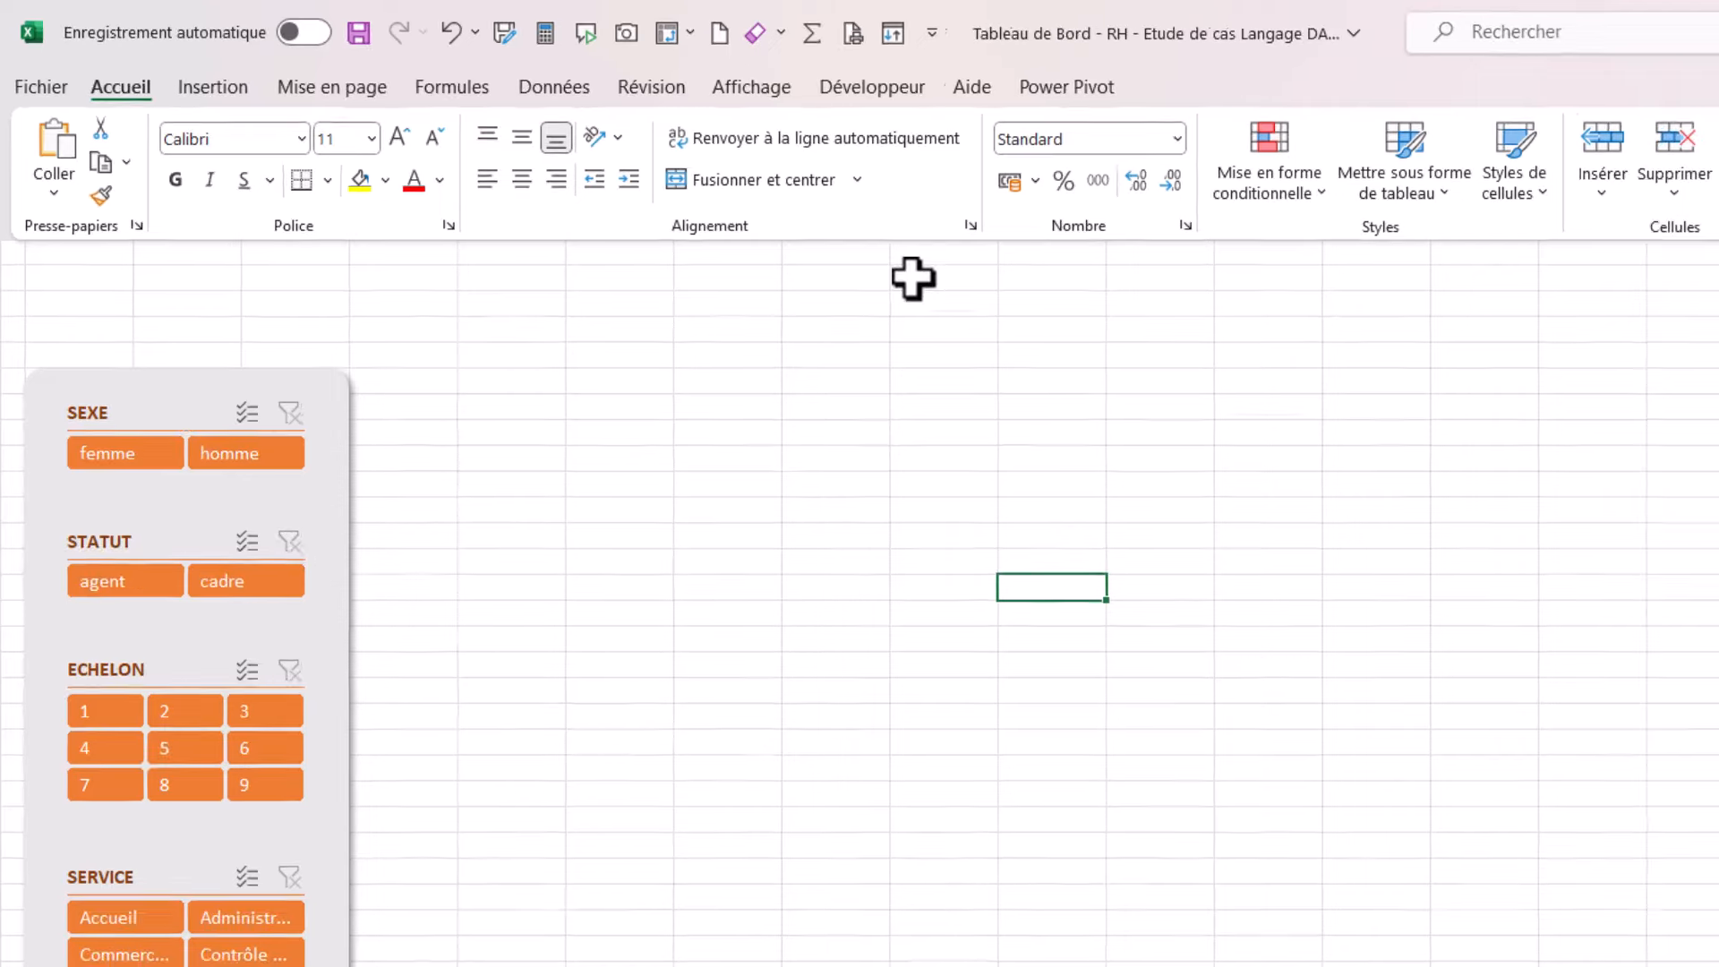
Step: Reduce the ribbon to its tabs only, and restore the full ribbon display
click(1697, 161)
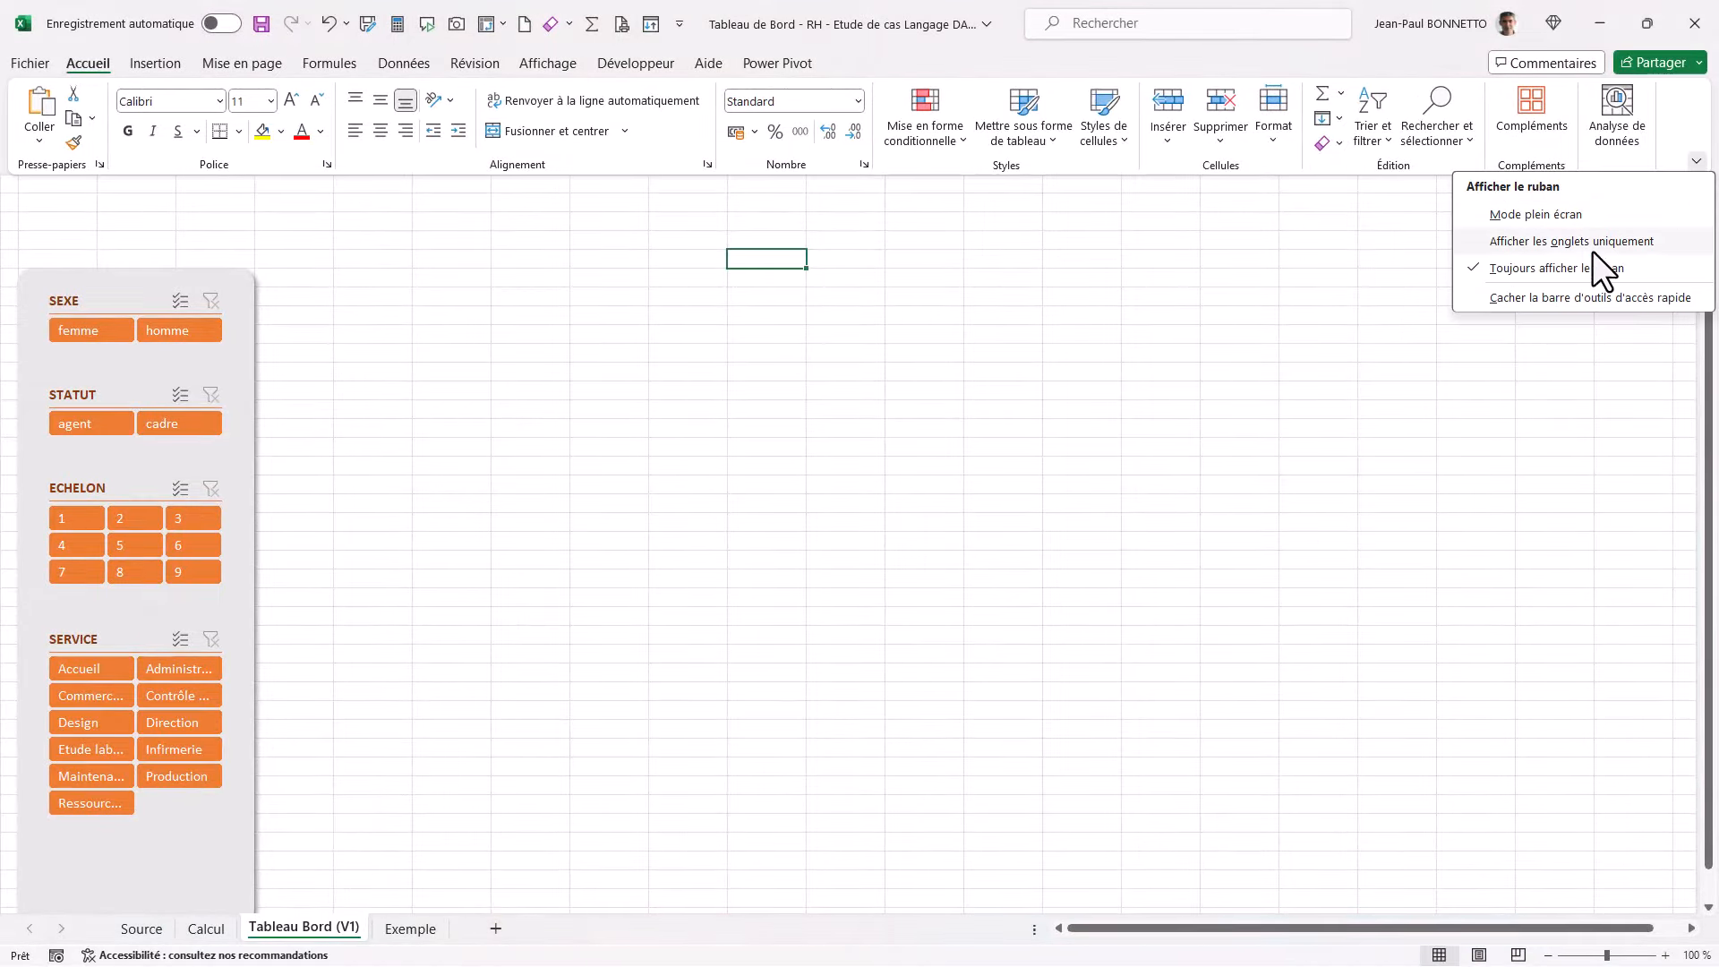
click(1551, 240)
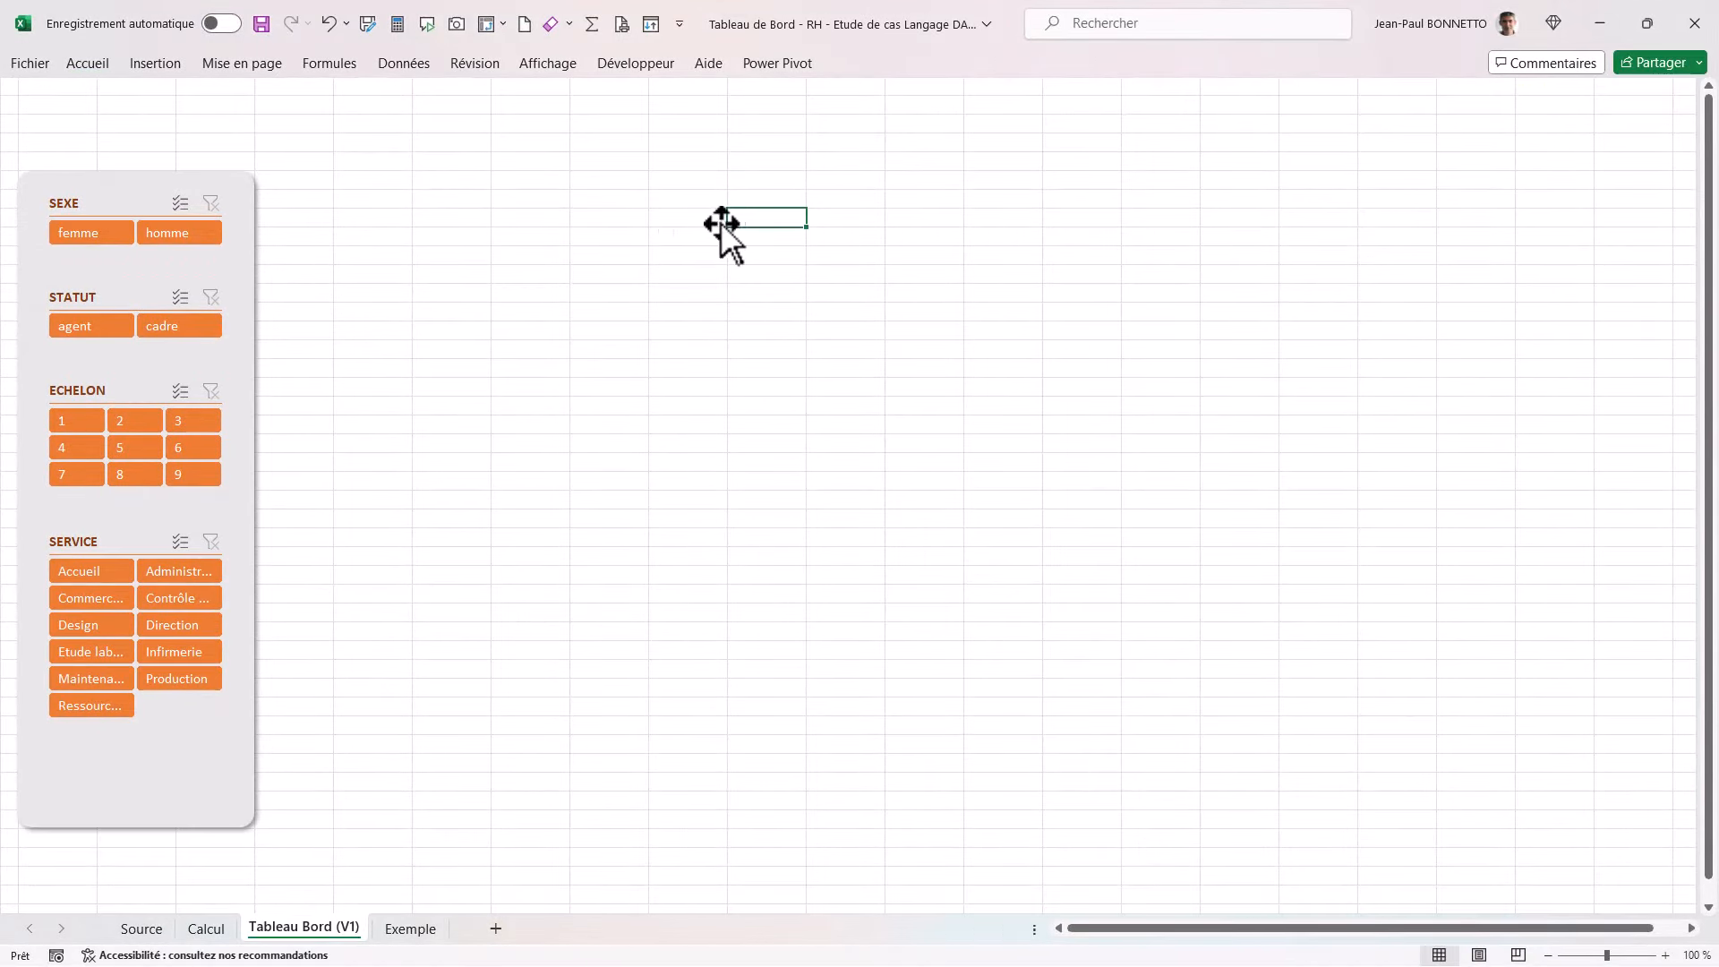
double_click(88, 61)
click(601, 394)
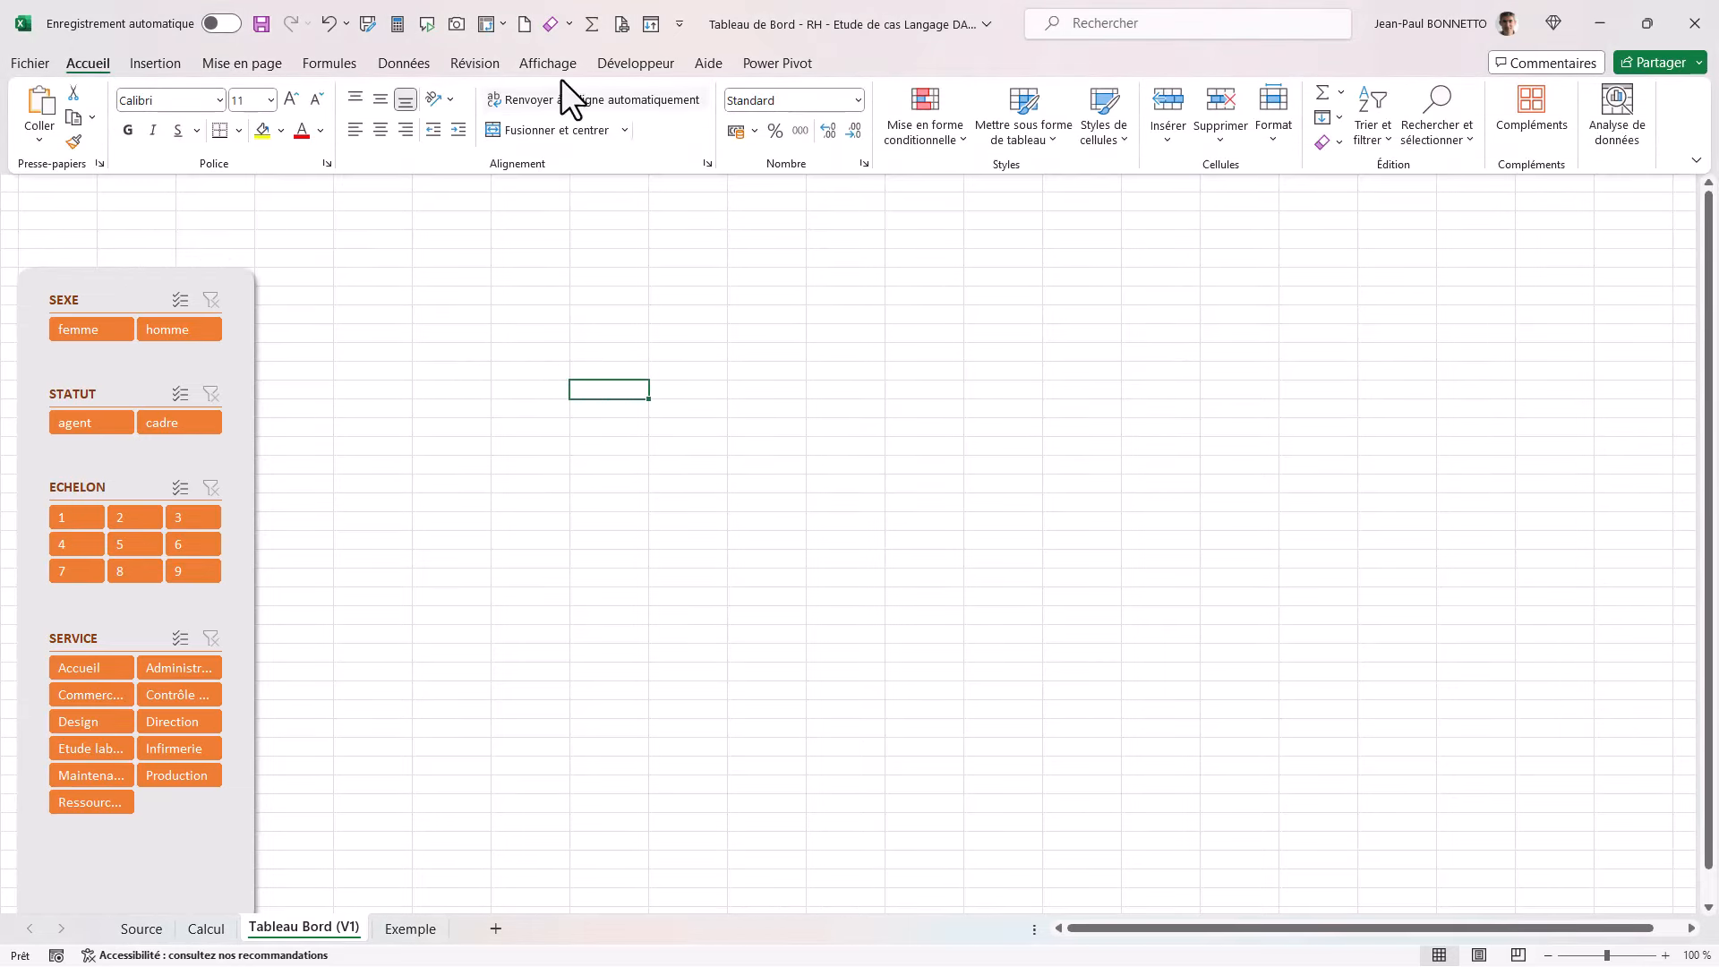
Step: Display the row and column headings and the formula bar on the Tableau Bord (V1) sheet
click(477, 64)
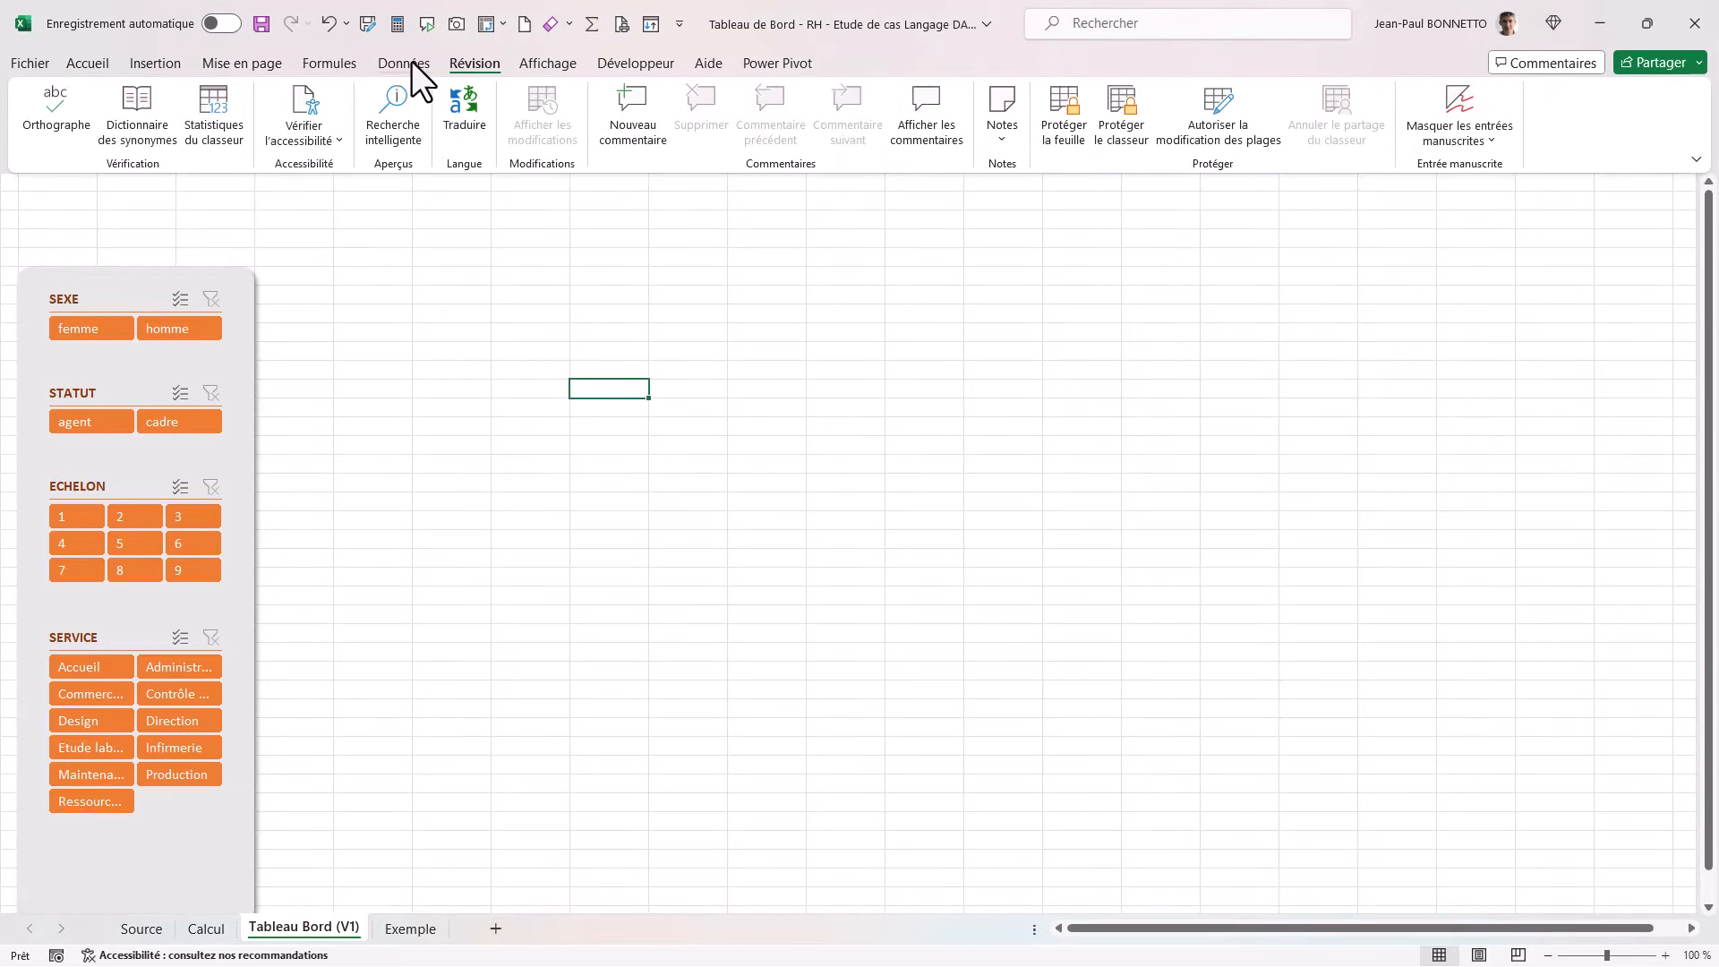
click(411, 61)
click(549, 62)
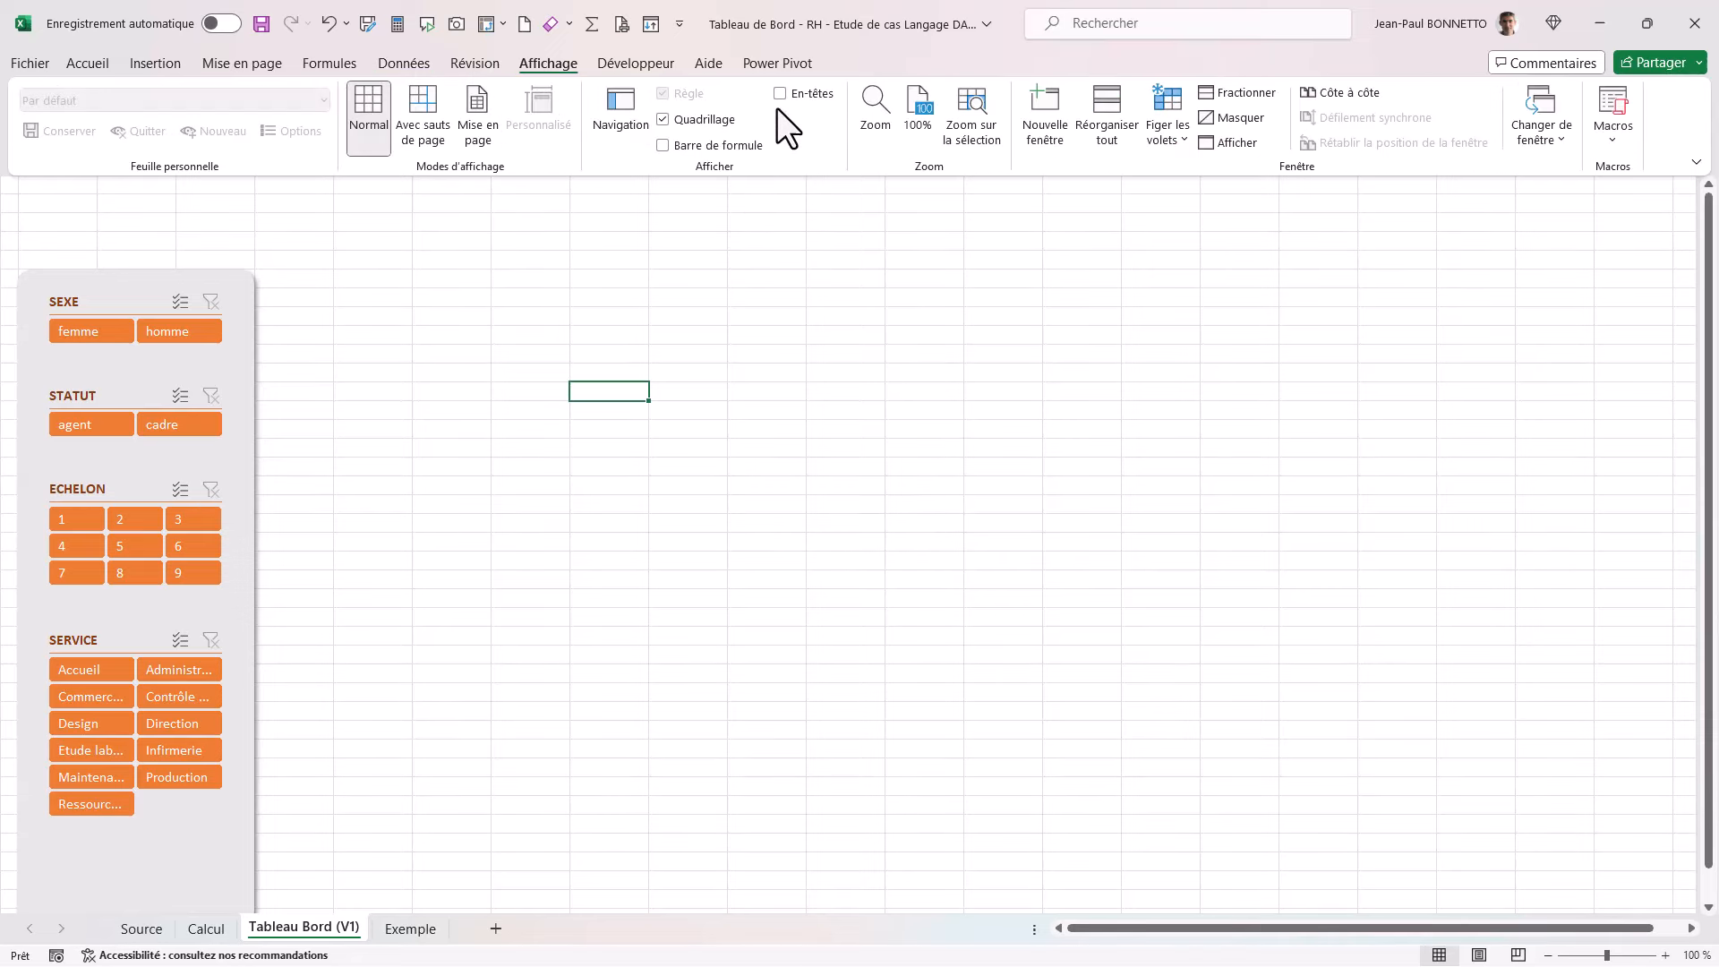
click(780, 93)
click(663, 145)
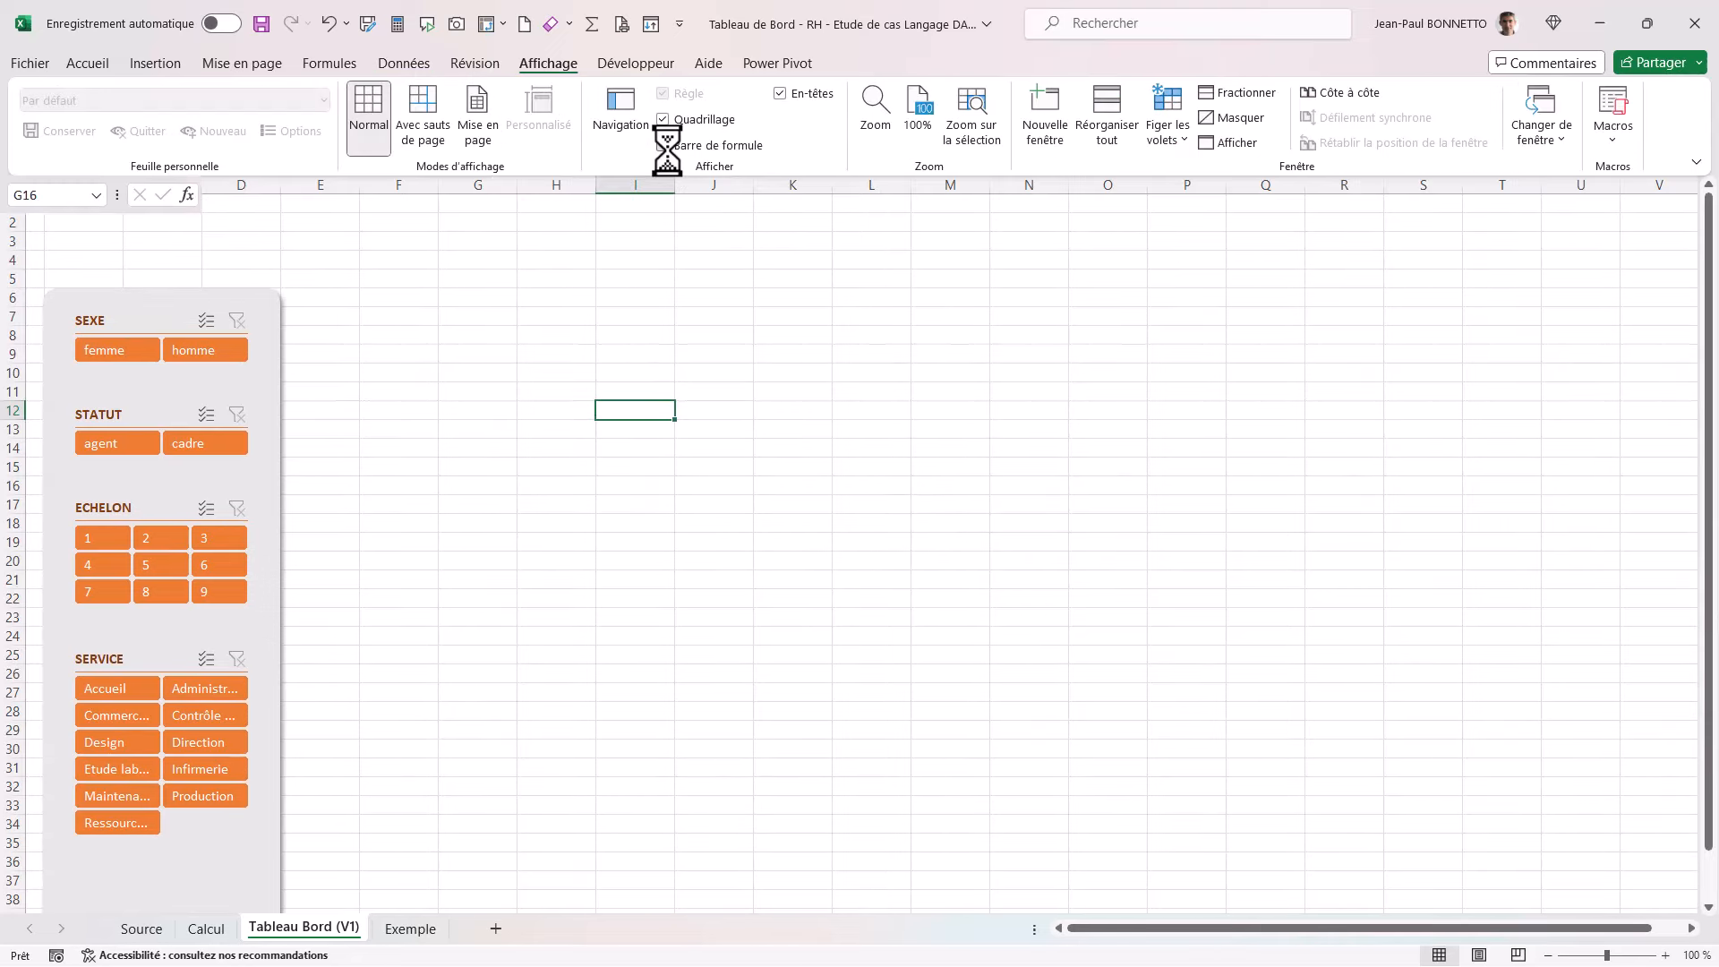
click(772, 434)
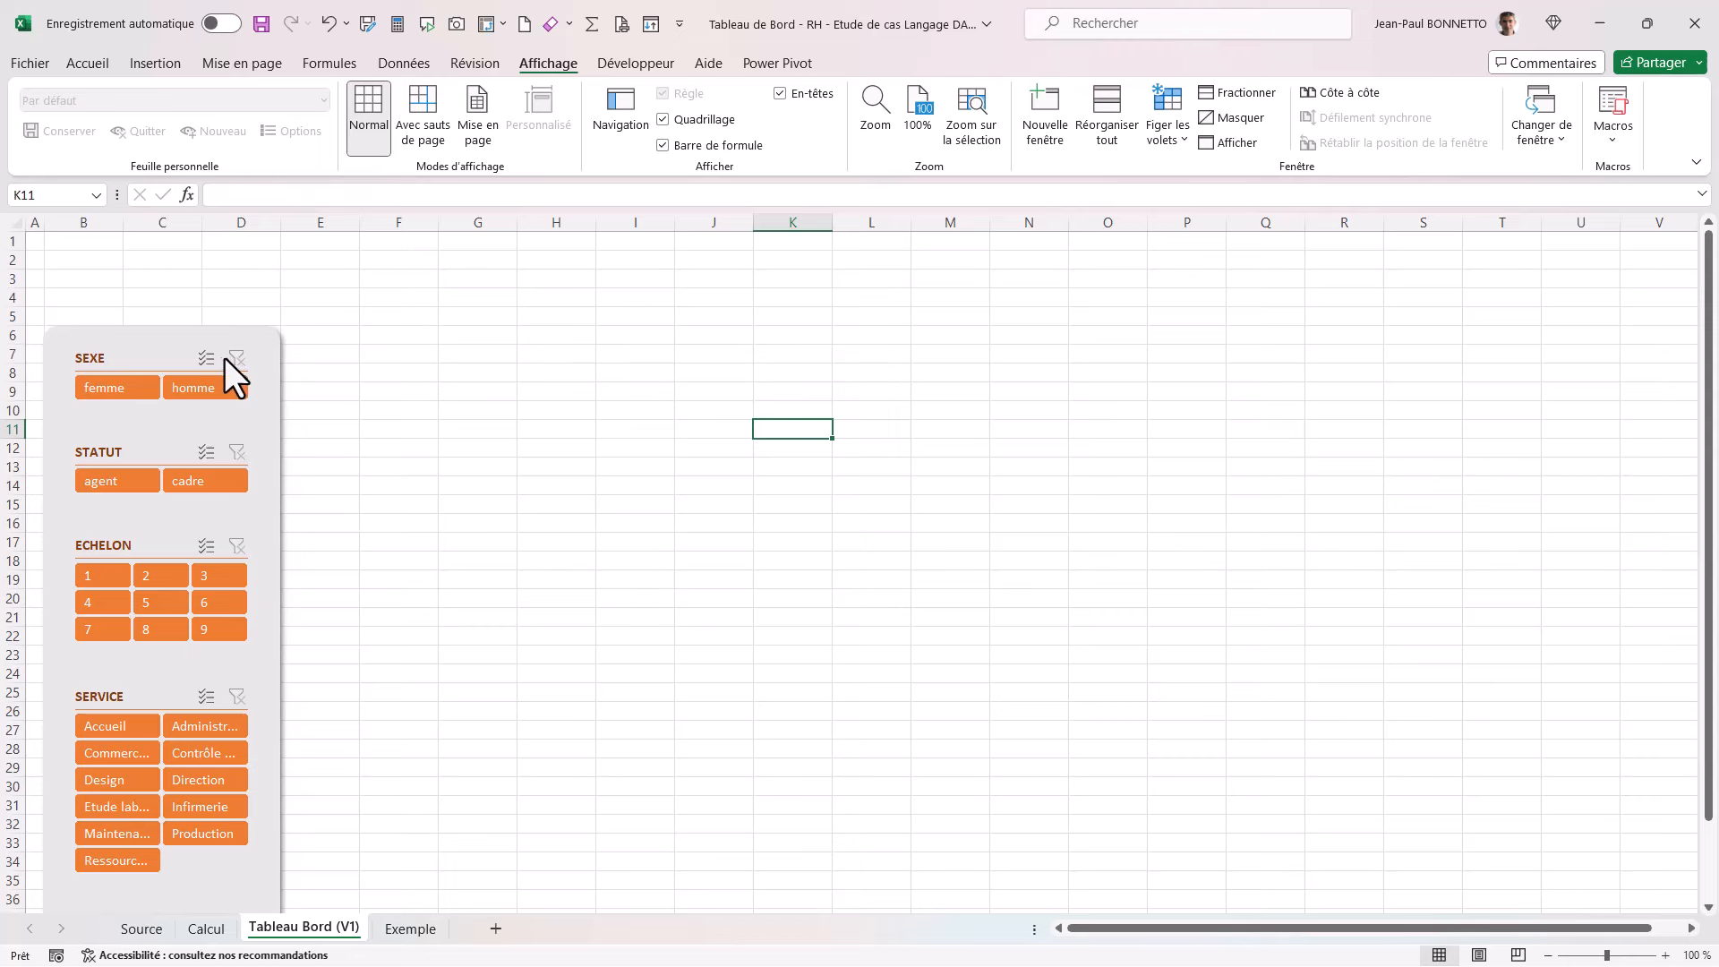
Step: Try filtering the SEXE slicer on femme, and clear its filter
click(110, 381)
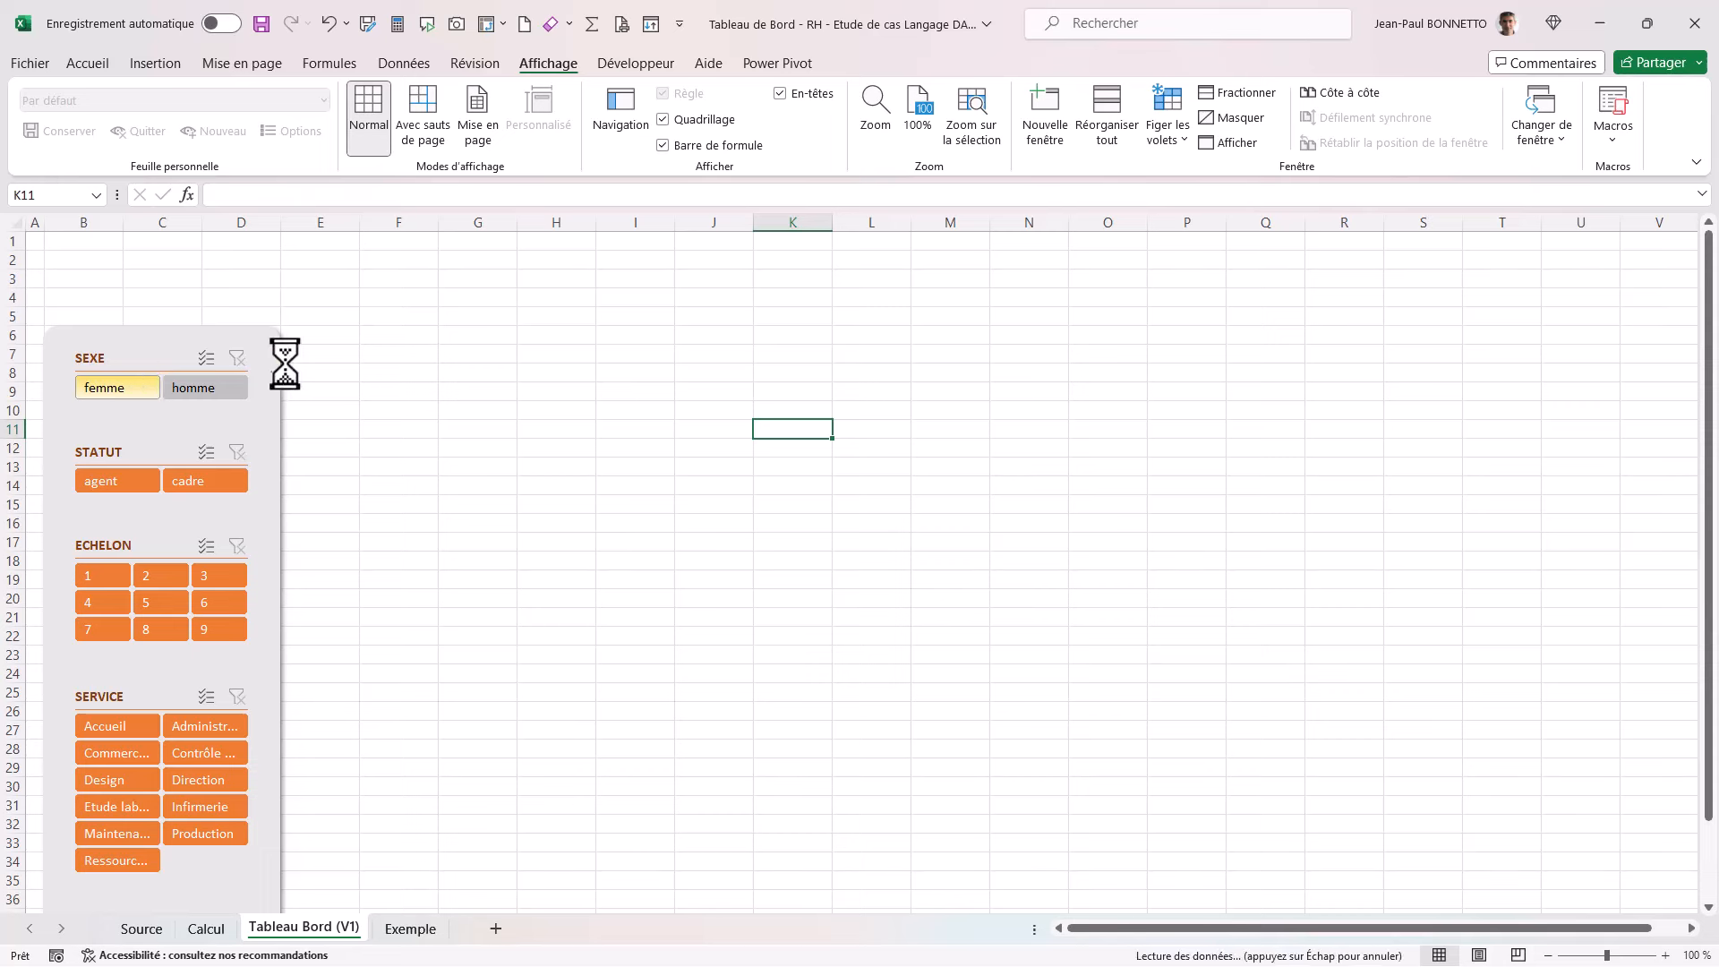
click(237, 357)
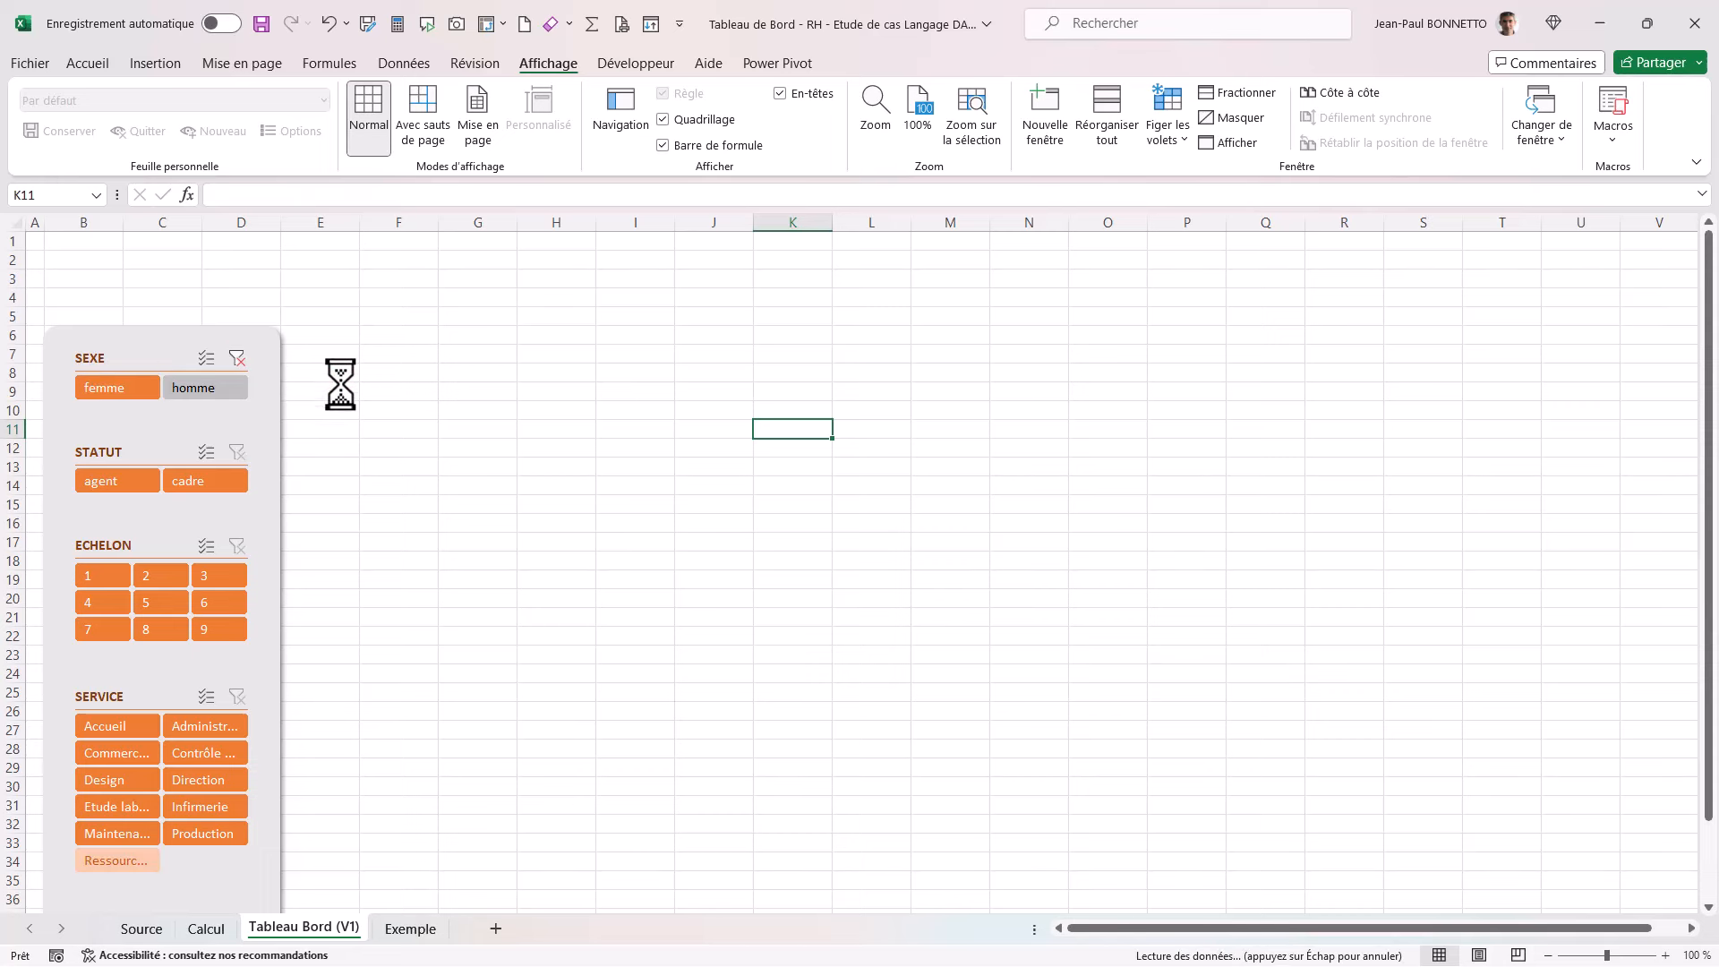
click(480, 391)
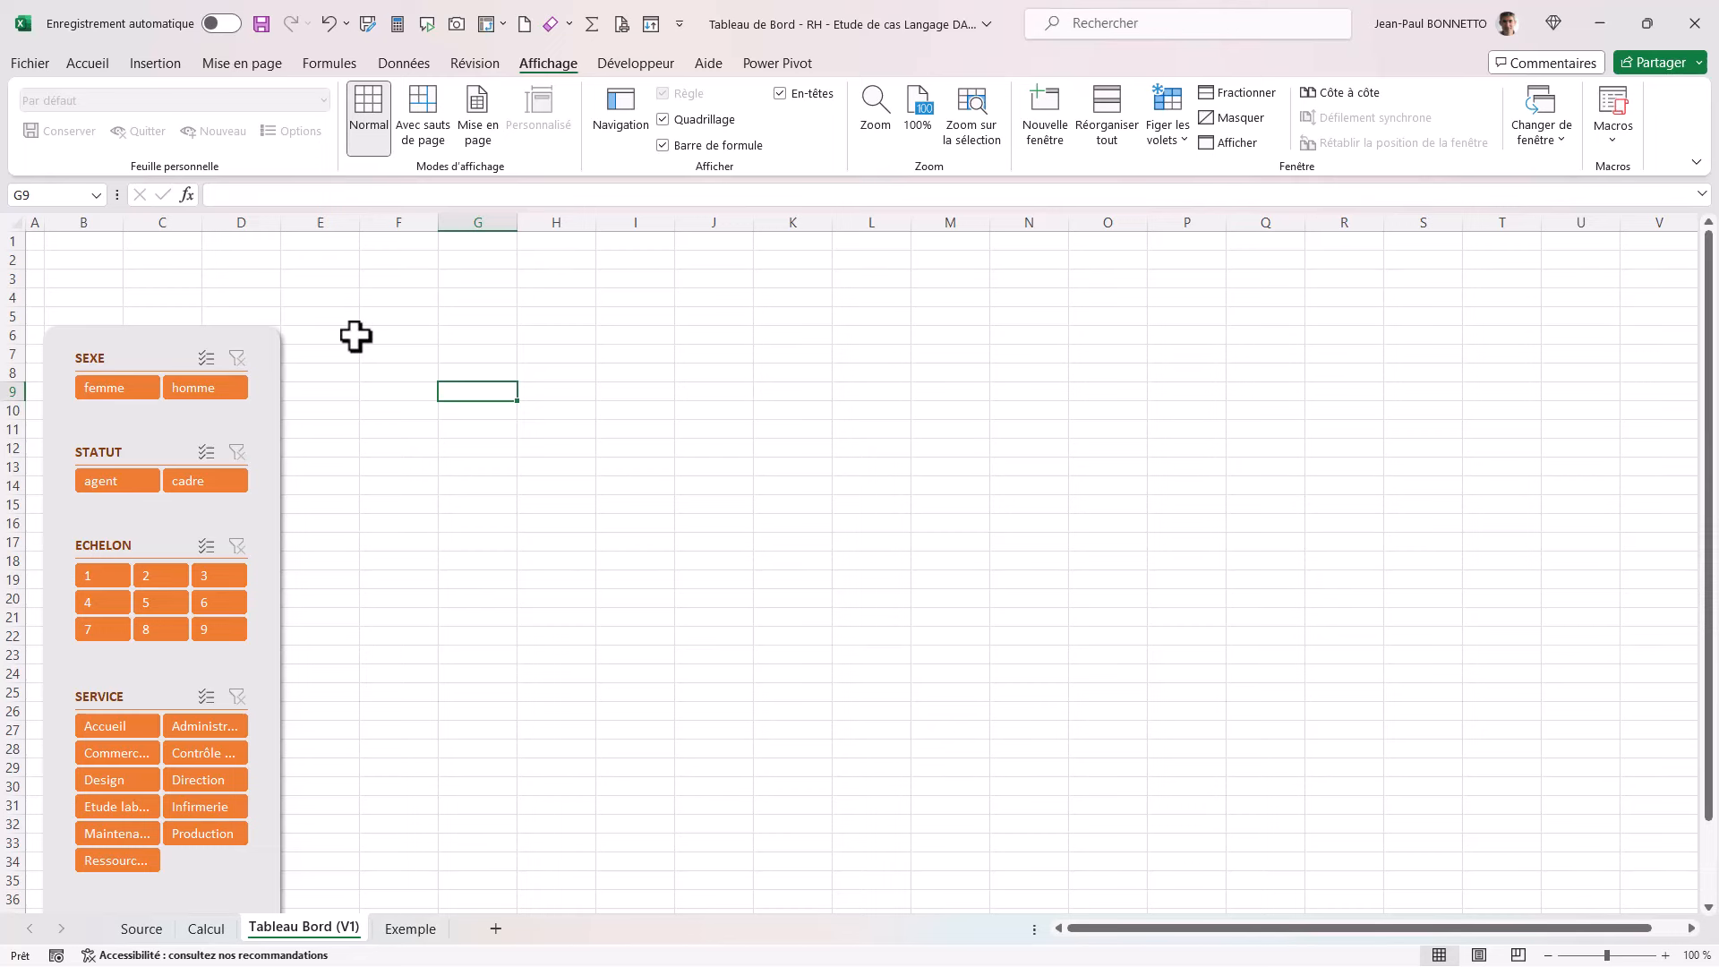
Step: Insert a rectangle about 0.67 cm high and 1.8 cm wide over the multi-select and clear-filter icons of the SEXE slicer
click(158, 61)
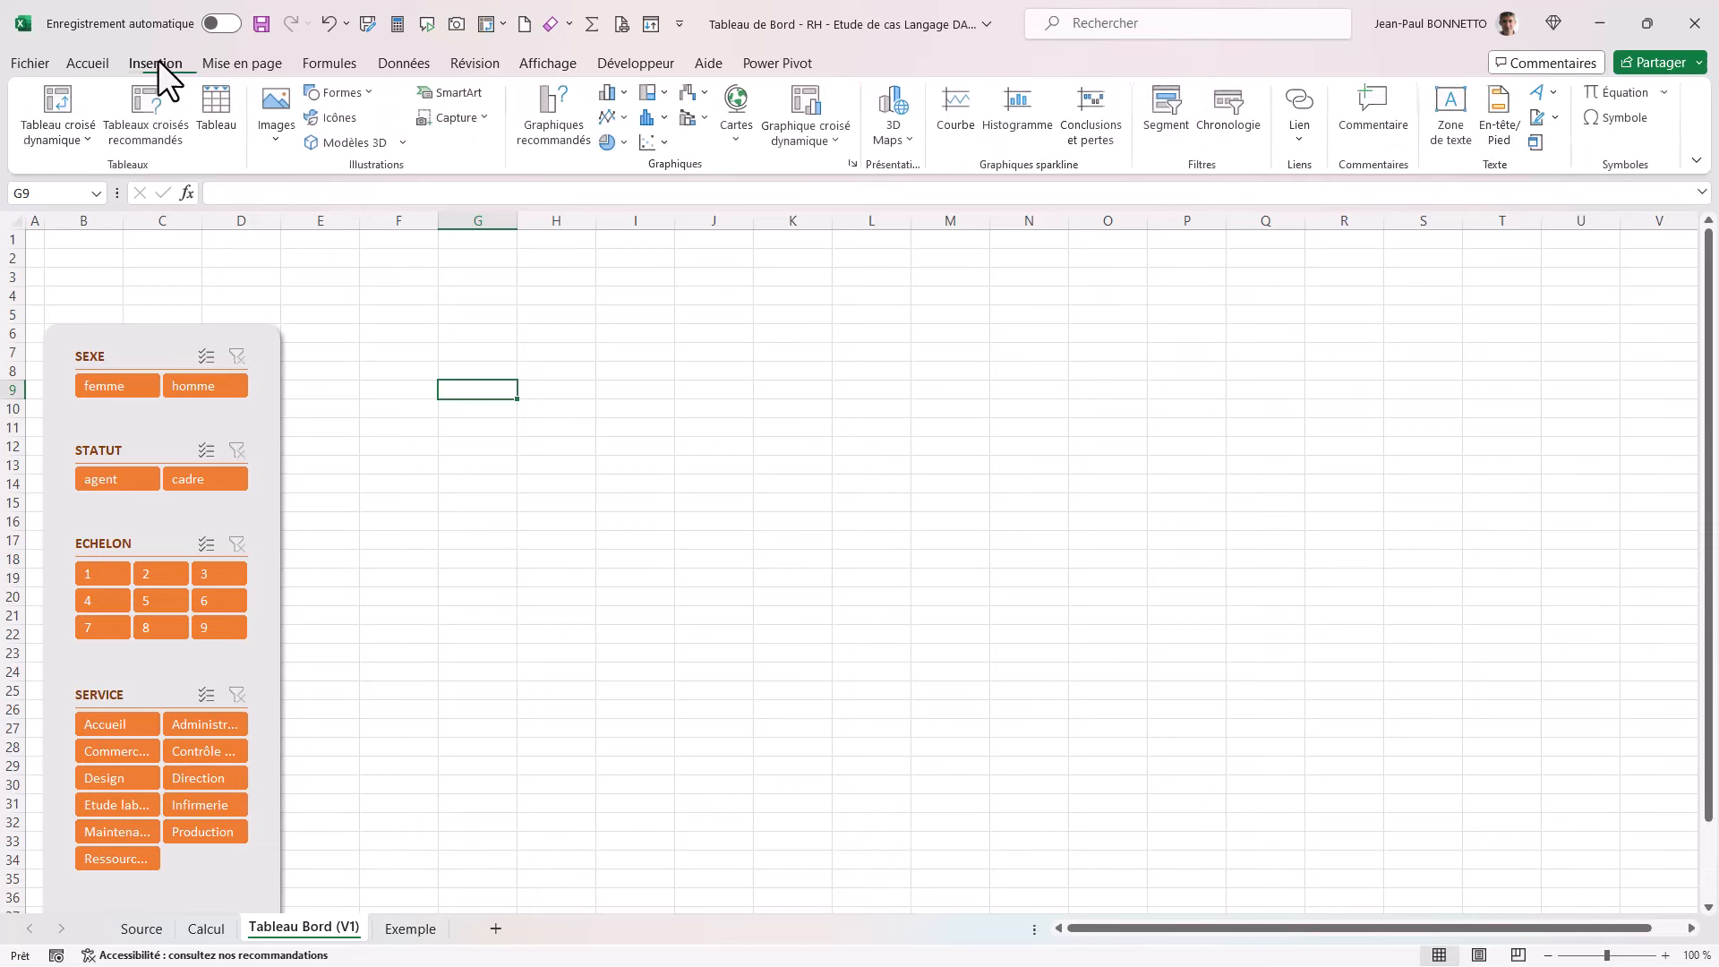
click(369, 91)
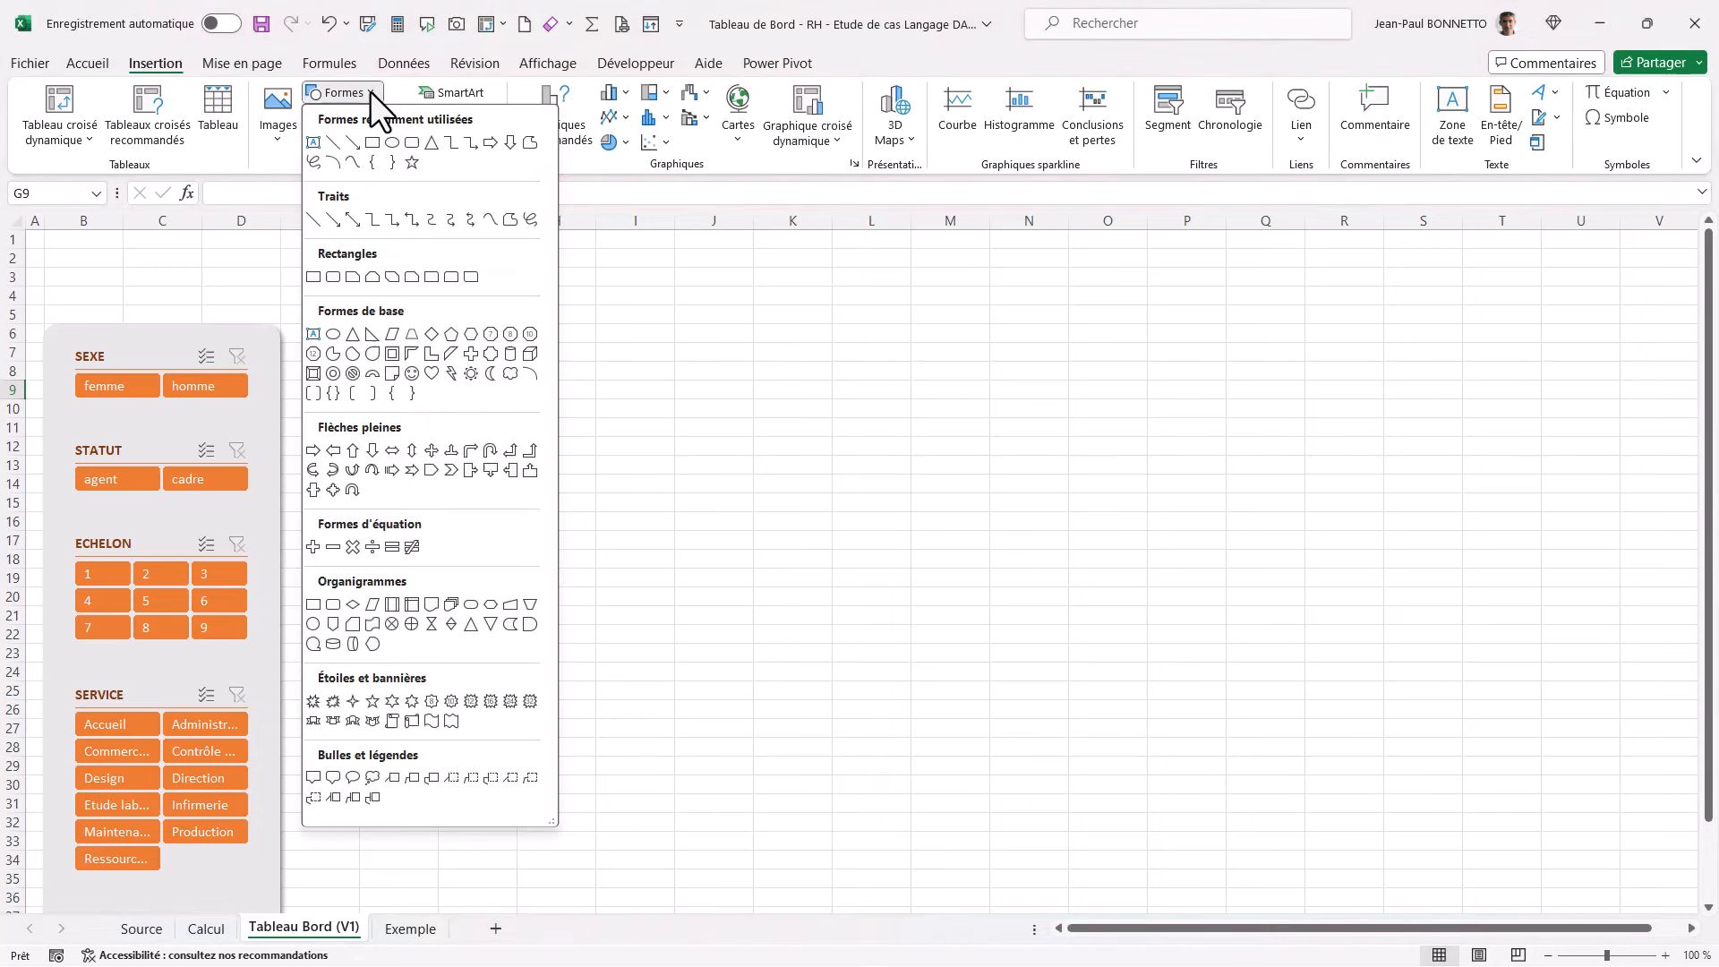
click(373, 143)
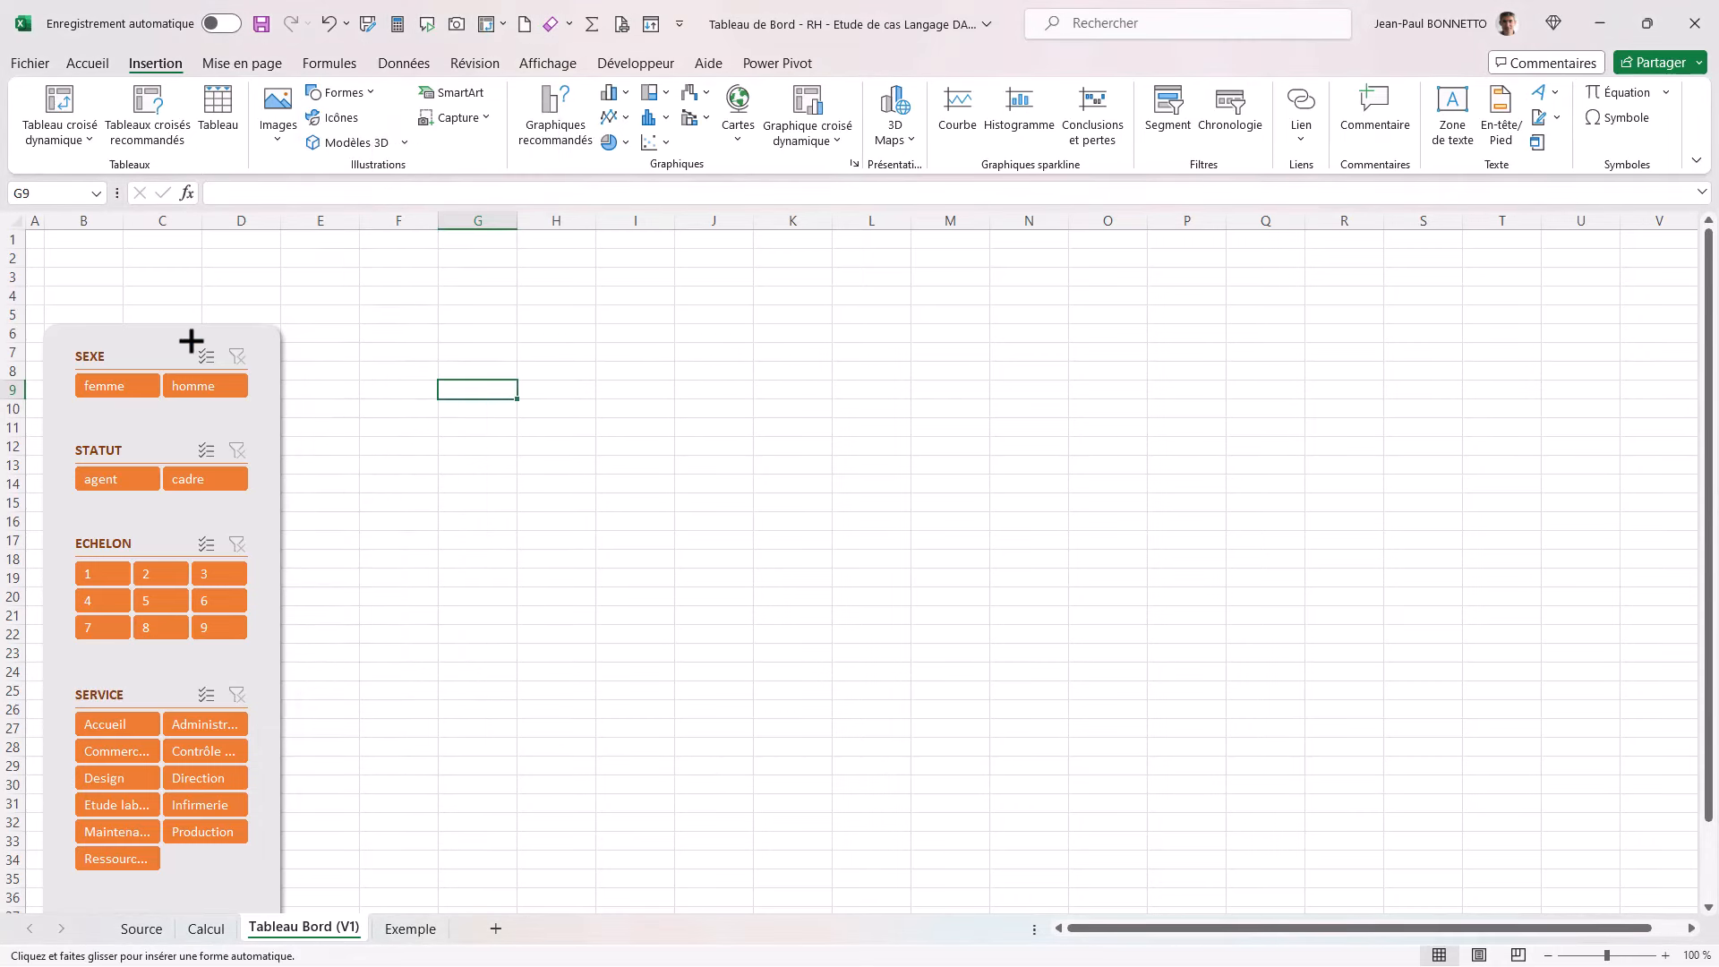
drag(191, 341, 258, 368)
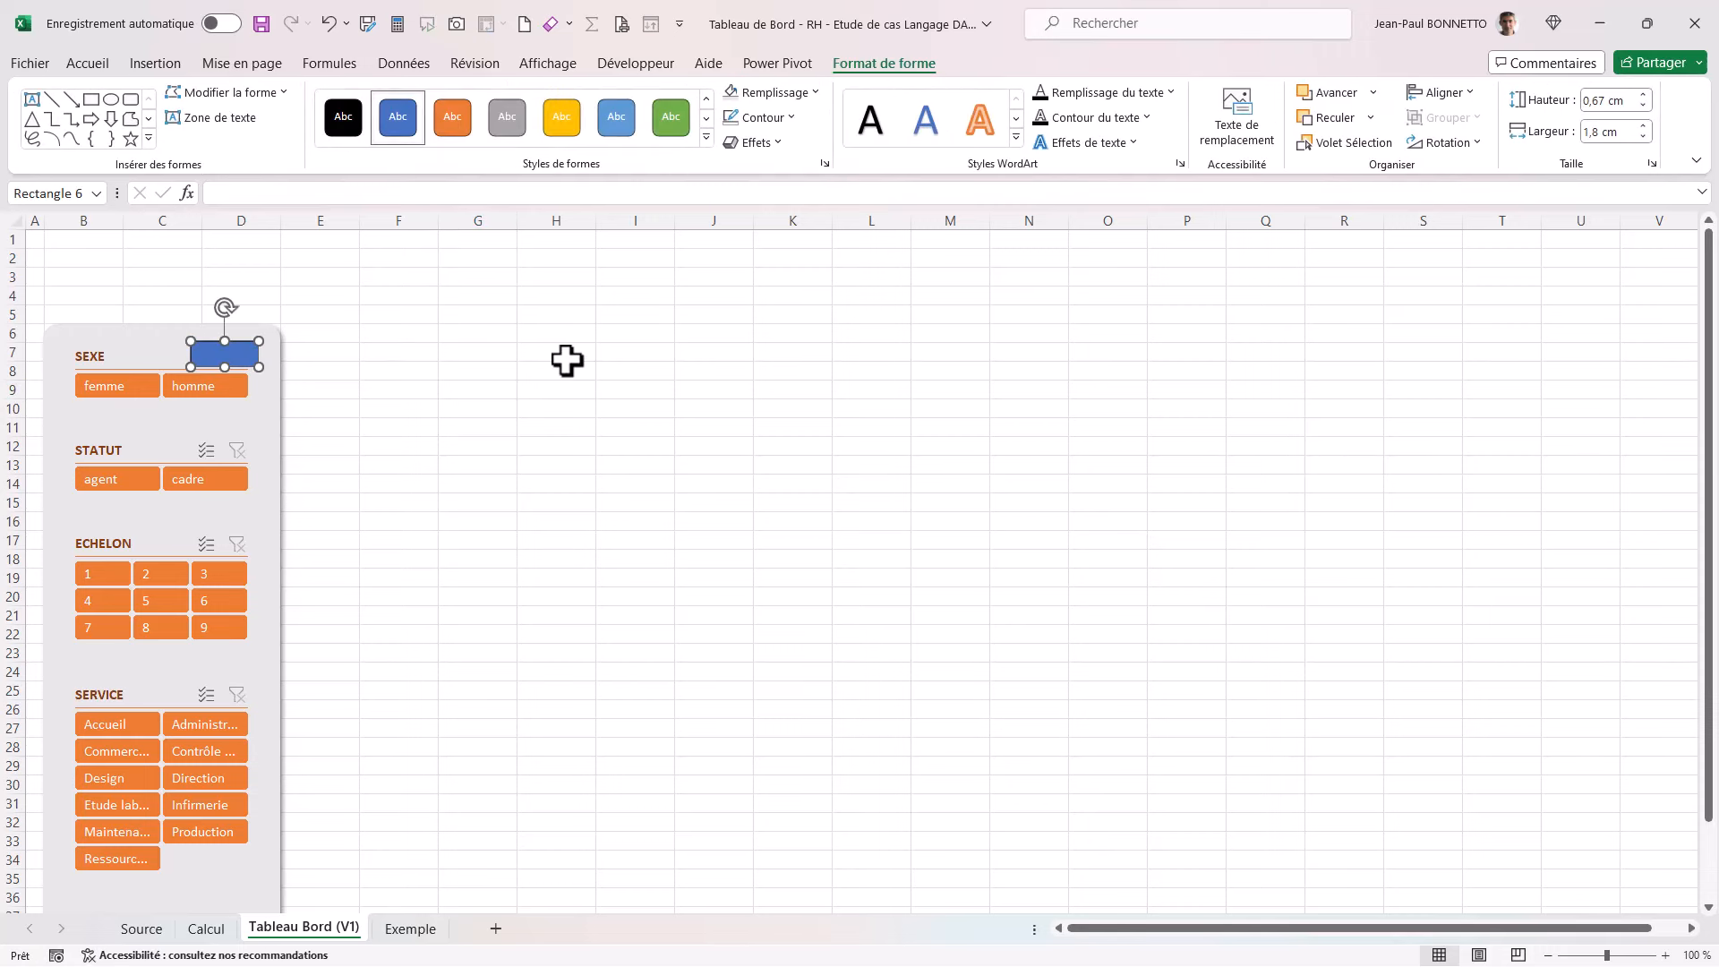
Step: Remove the rectangle's outline and fill it with the light grey theme colour matching the slicer background panel
click(792, 118)
click(781, 359)
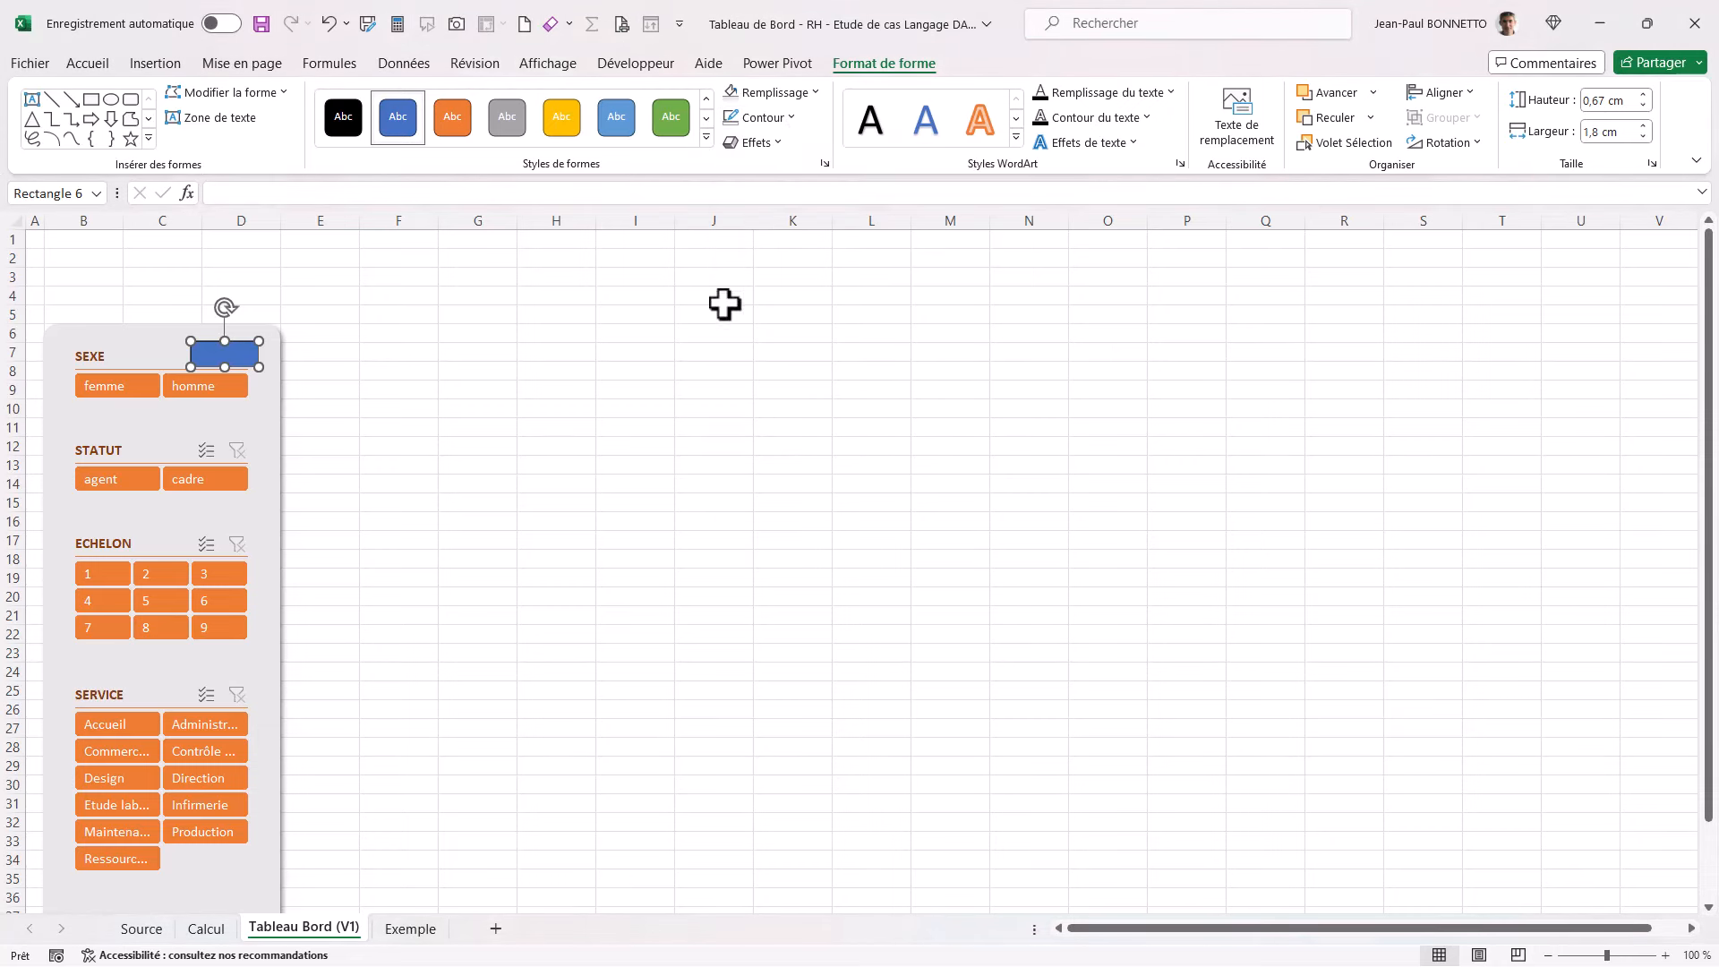
click(815, 90)
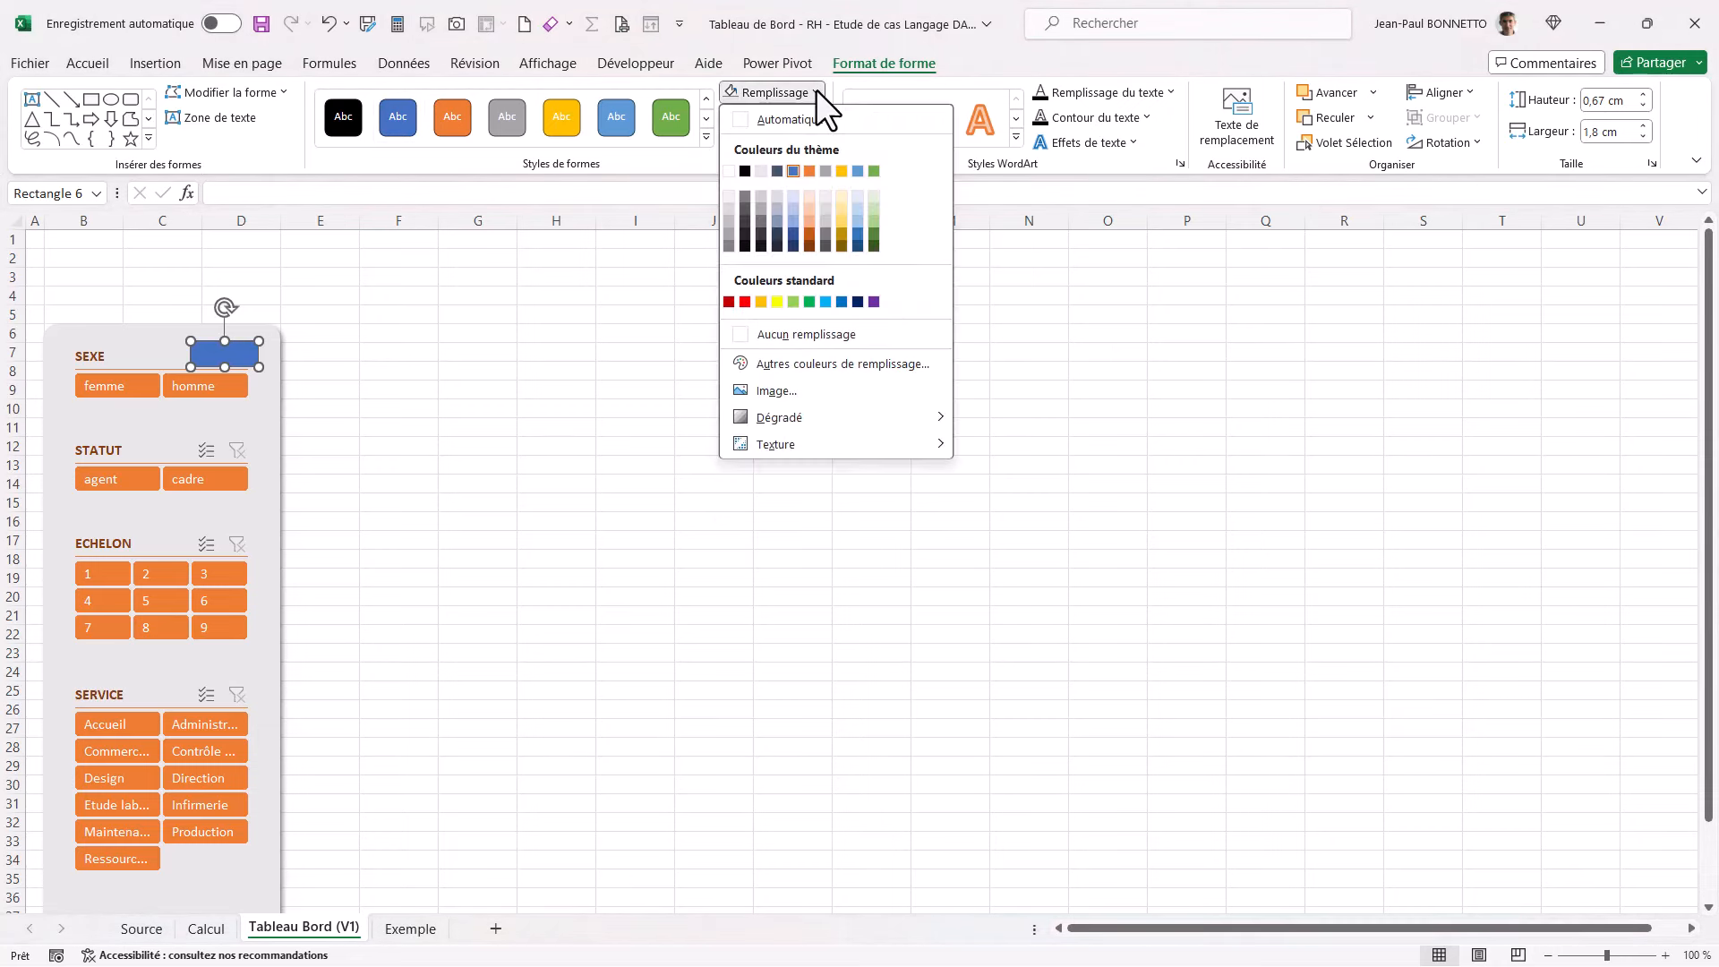
click(759, 174)
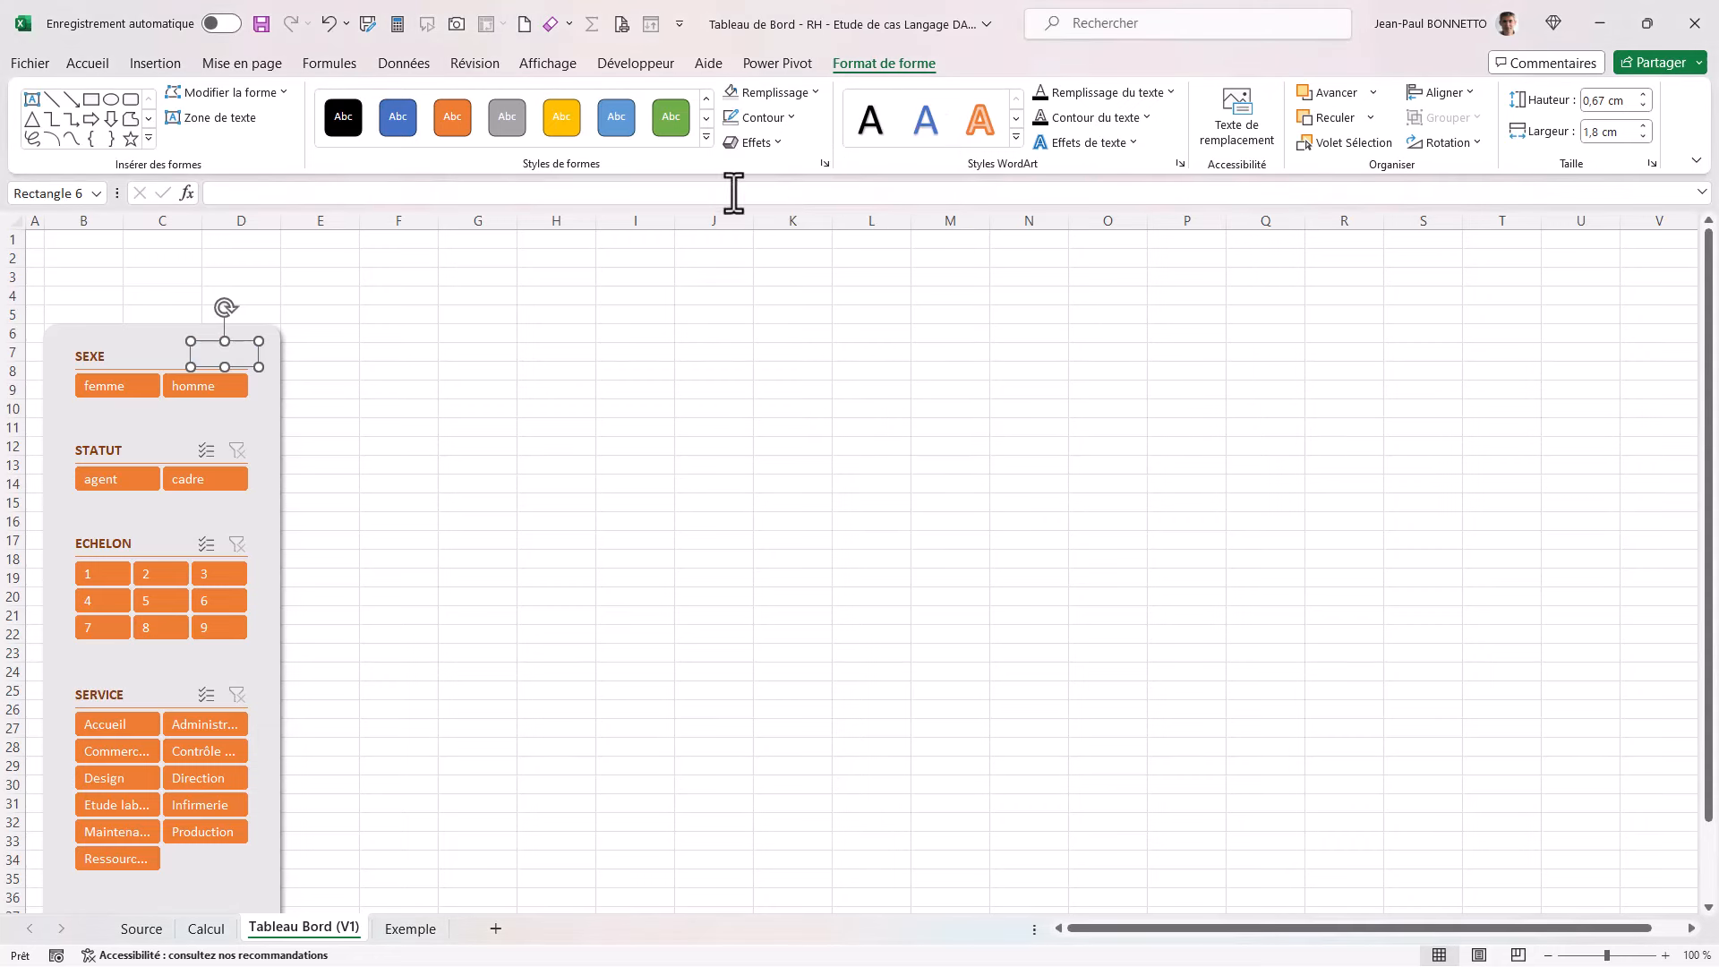
click(488, 351)
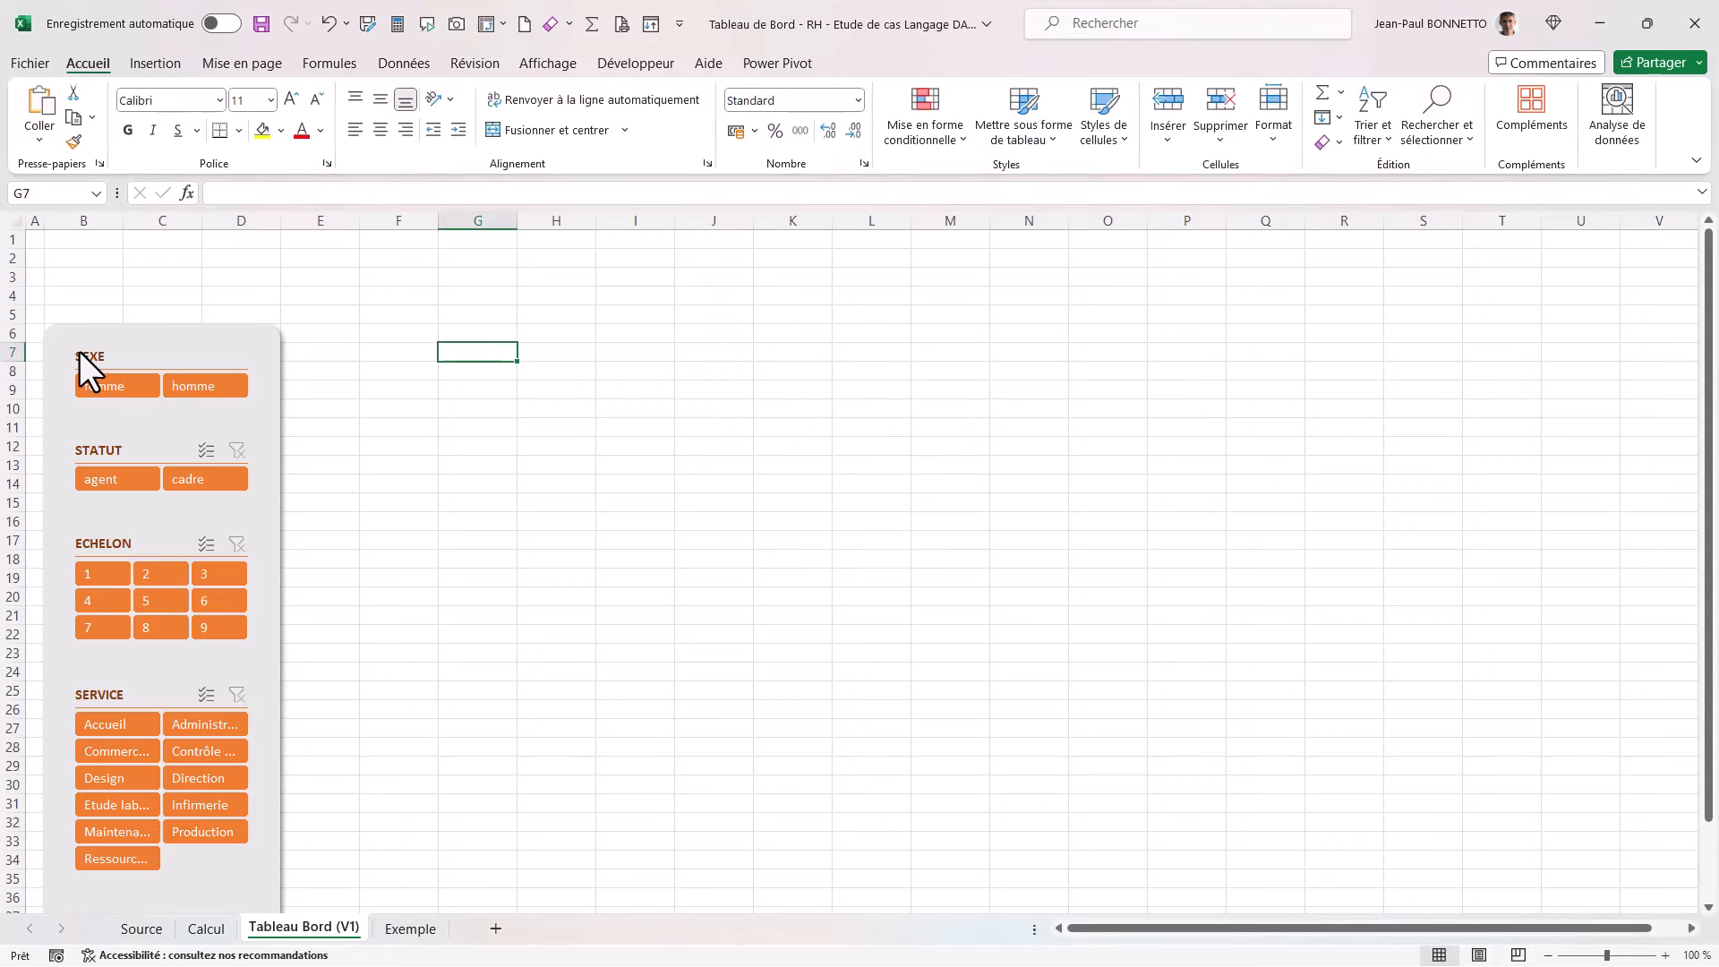
Step: Copy the masking rectangle over the header icons of the STATUT, ECHELON and SERVICE slicers, nudging the SERVICE copy slightly down
click(224, 352)
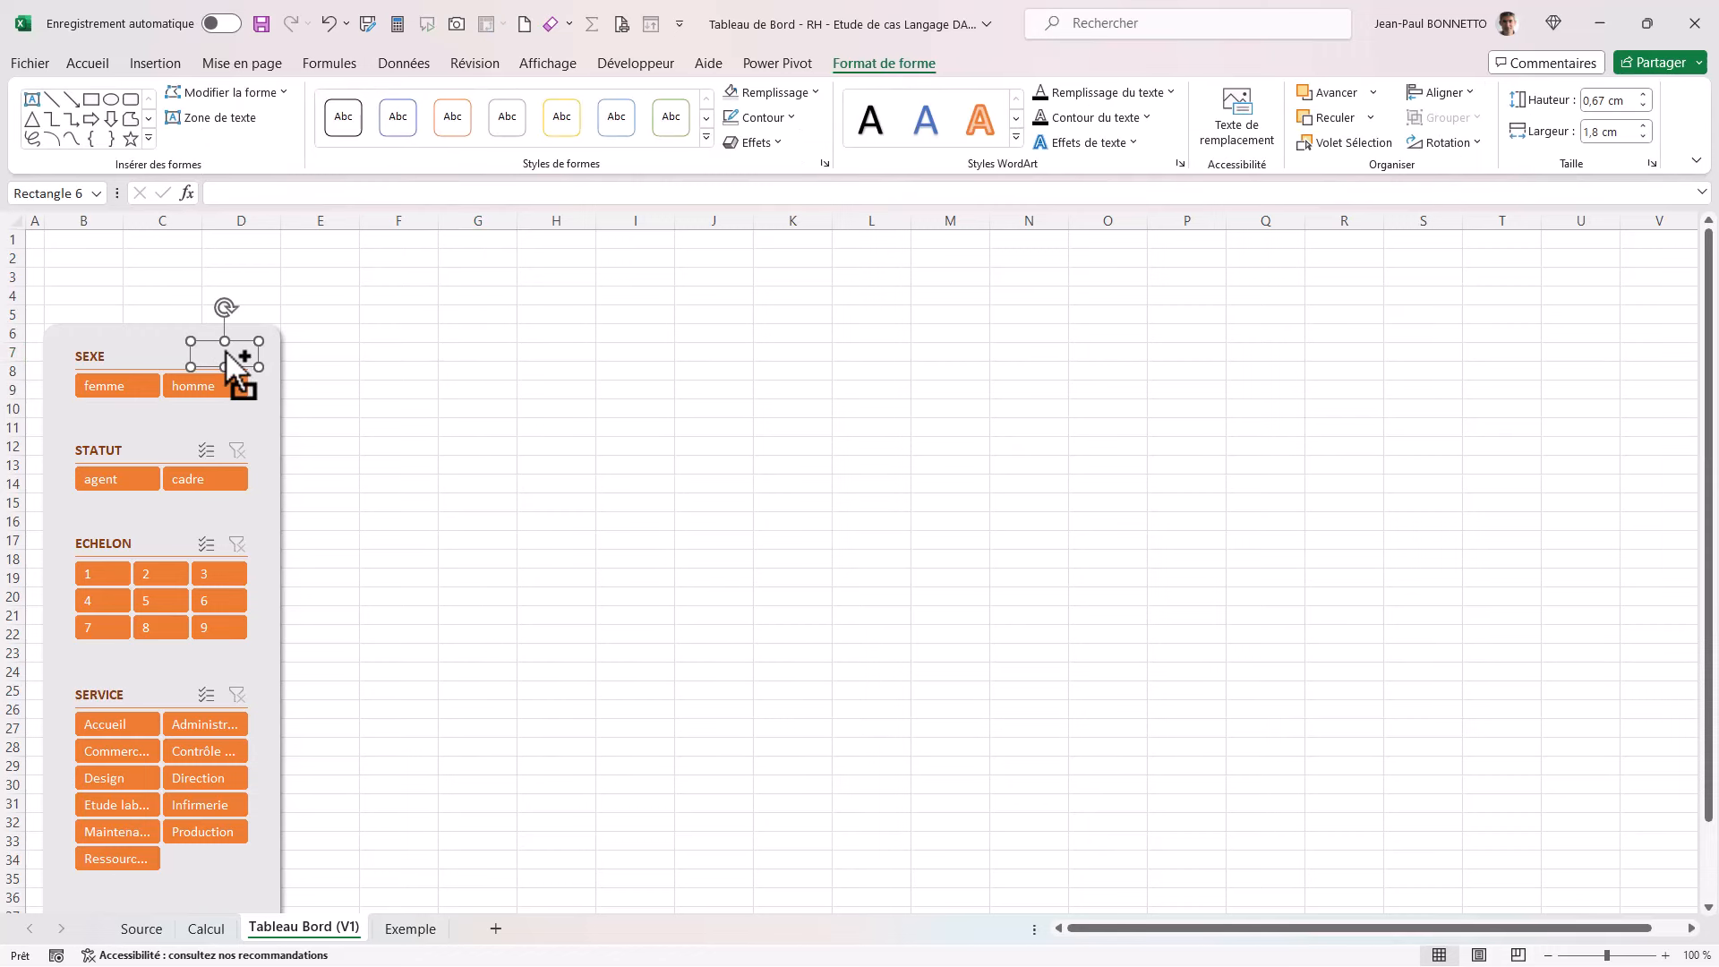
drag(224, 349, 235, 693)
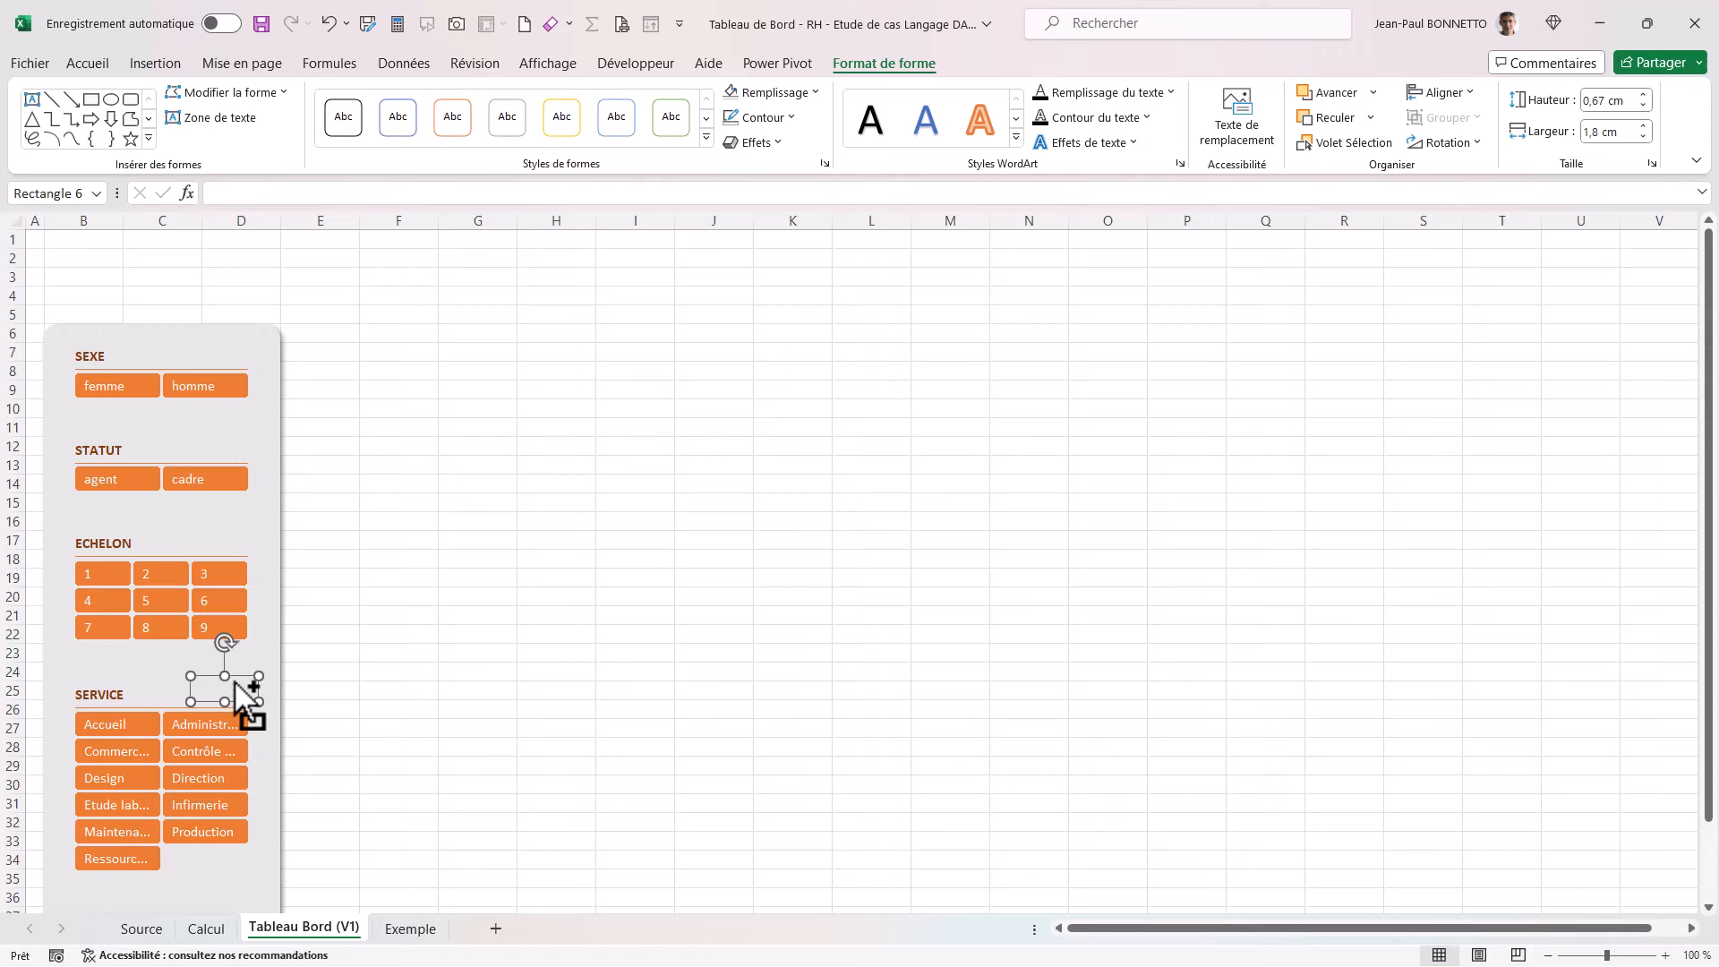
click(490, 576)
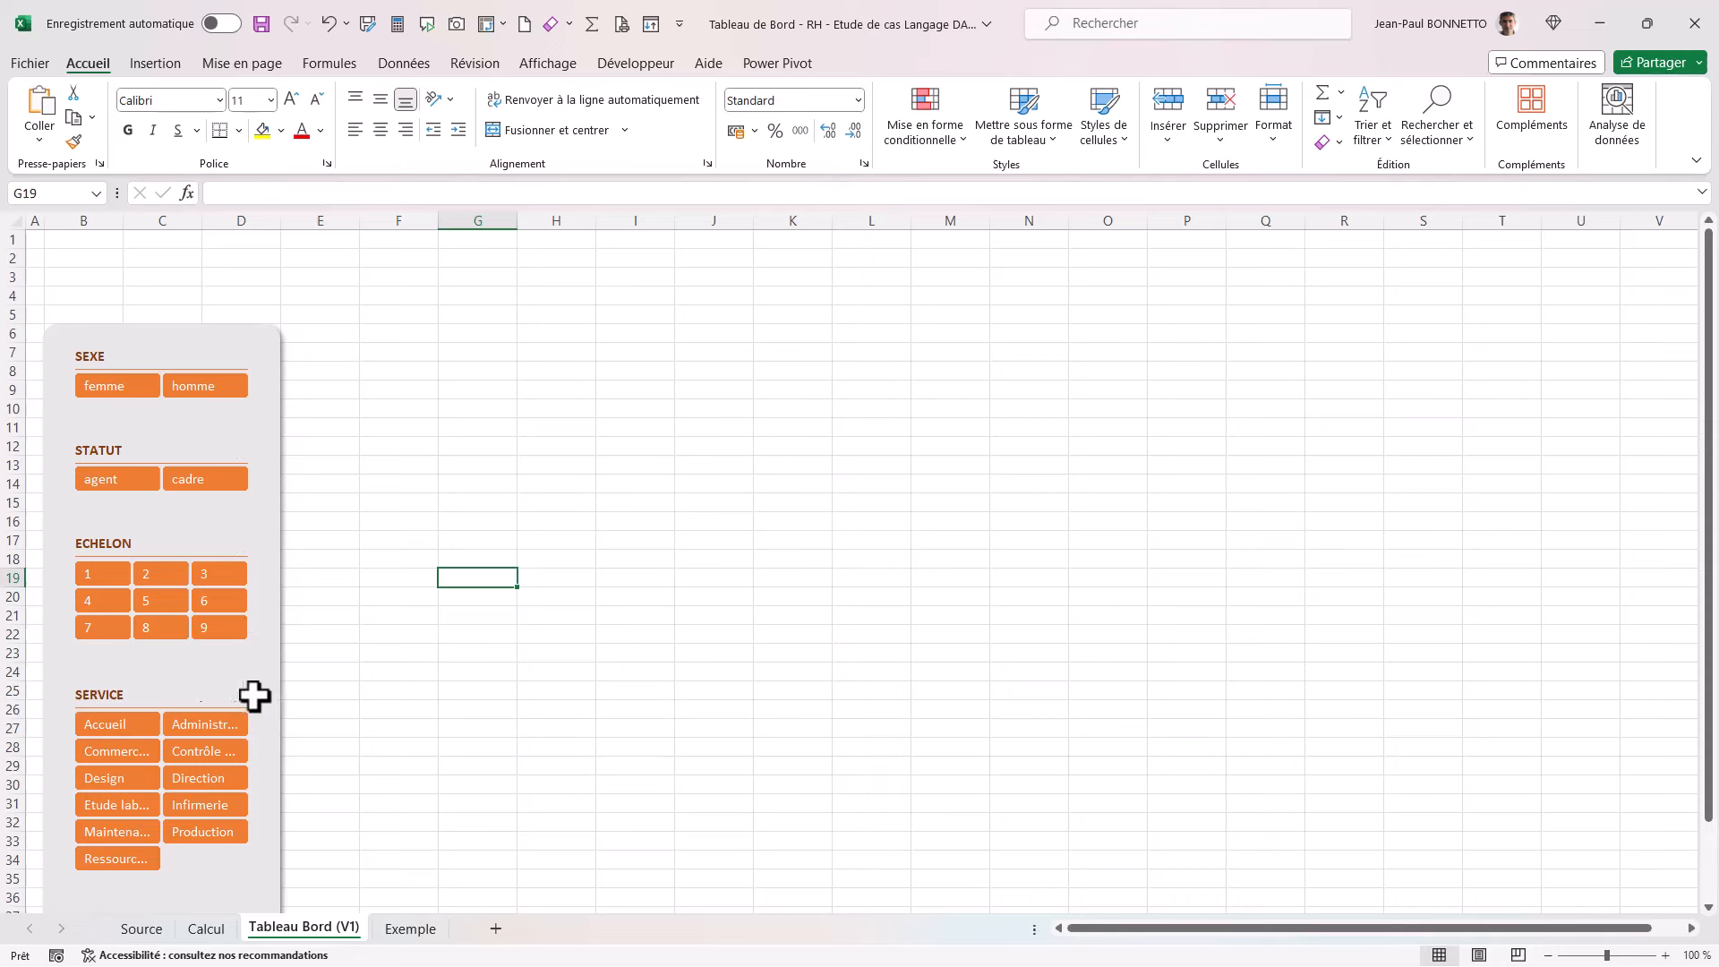
click(219, 692)
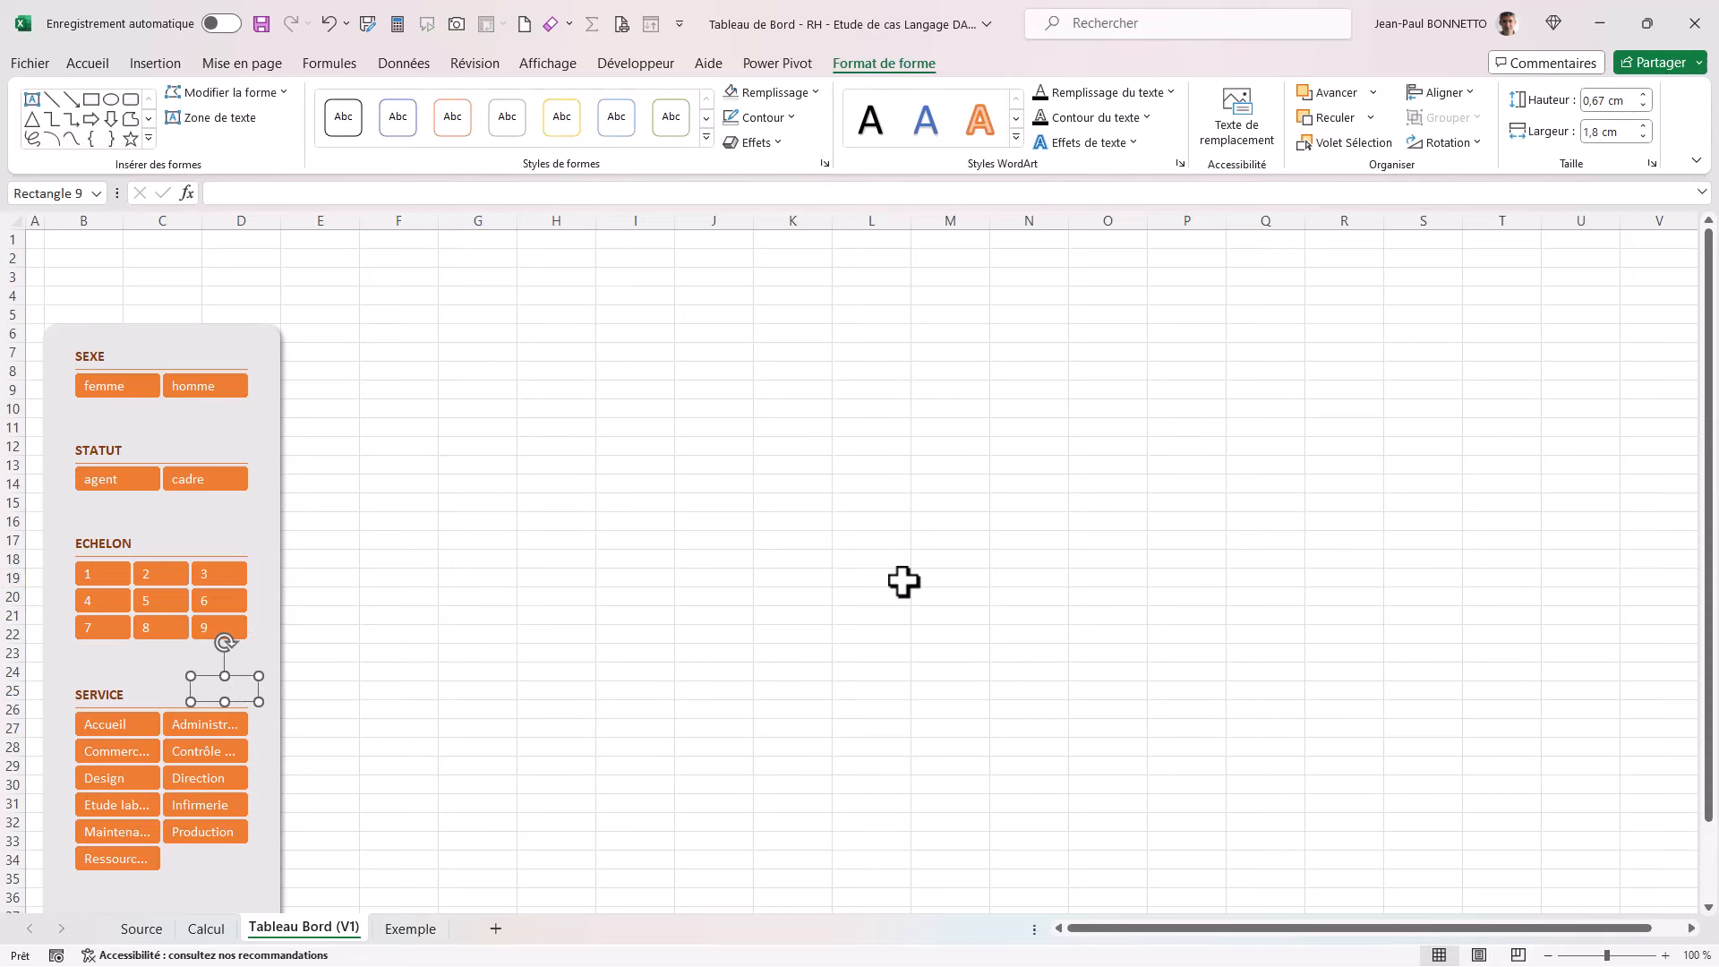
key(Down)
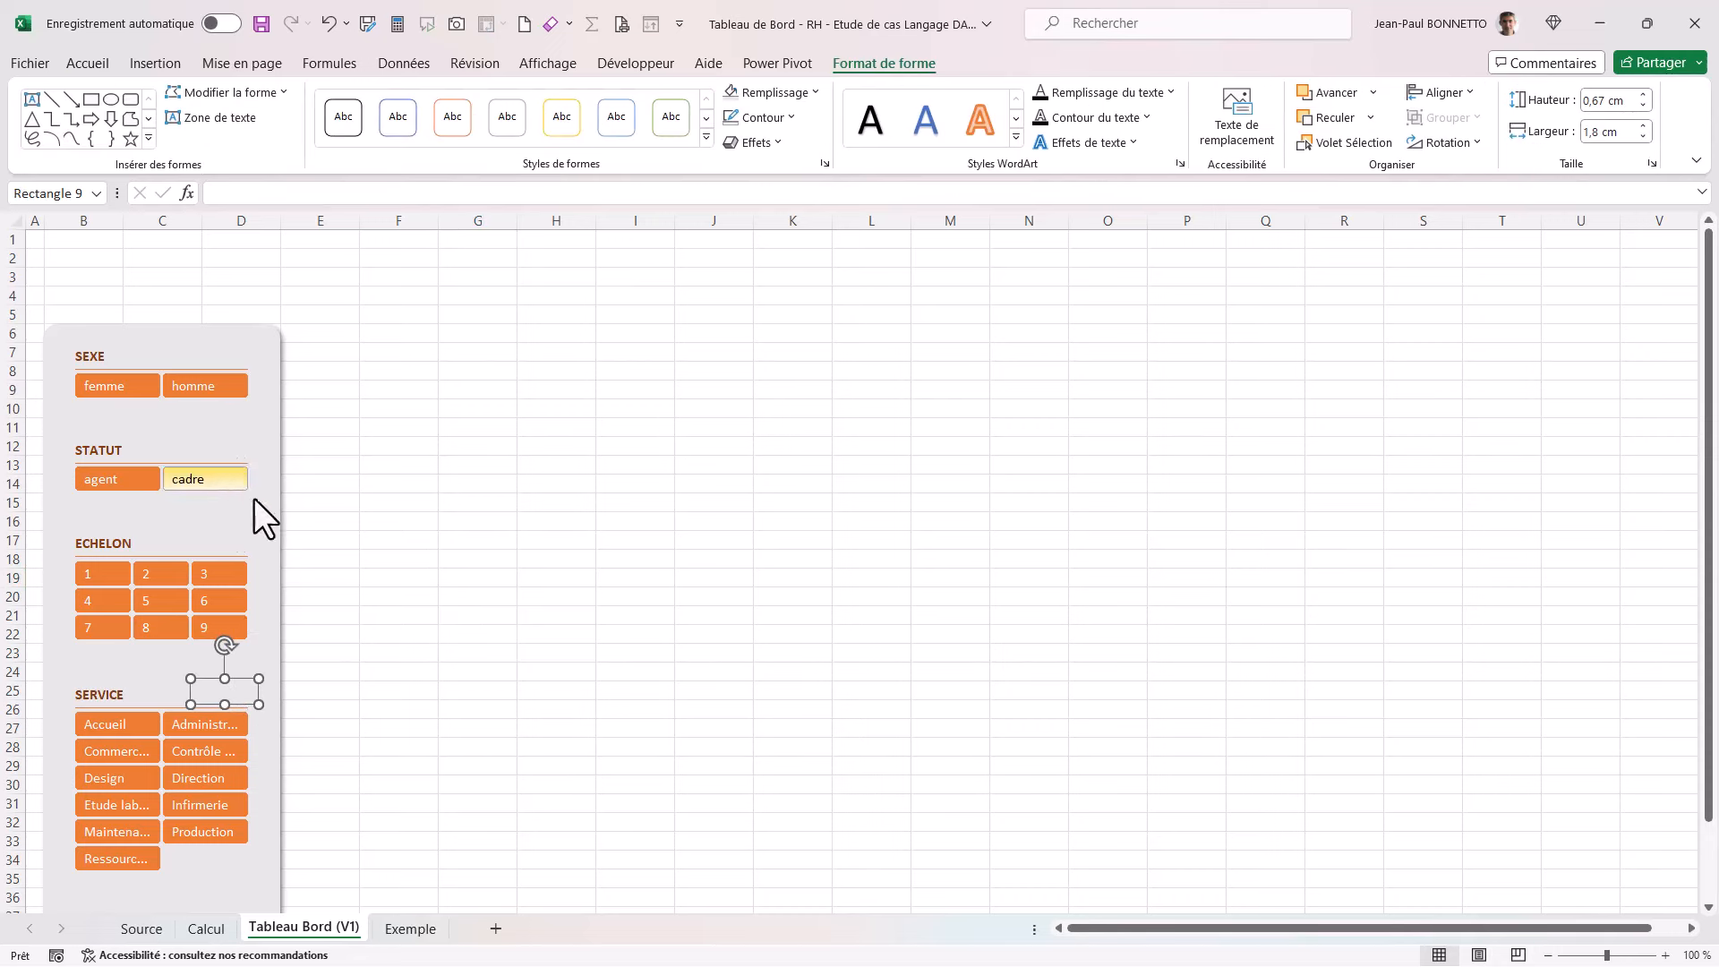
click(547, 449)
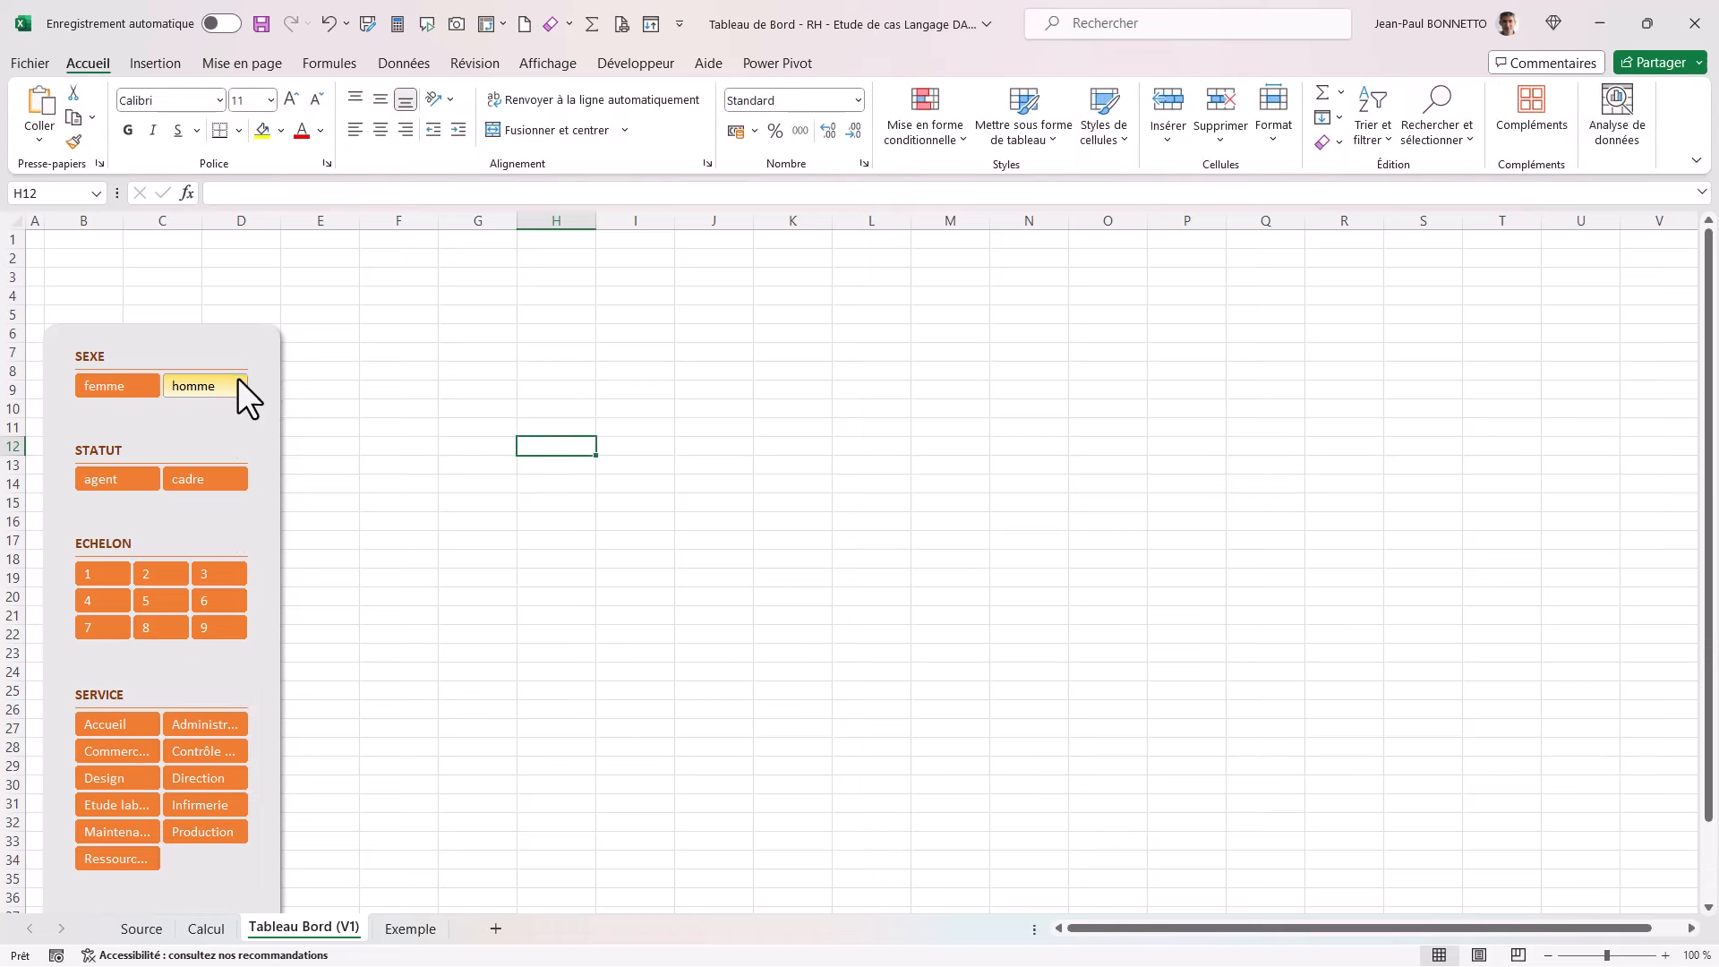
Step: Group the four masking rectangles with the grey background panel behind the slicers
click(234, 353)
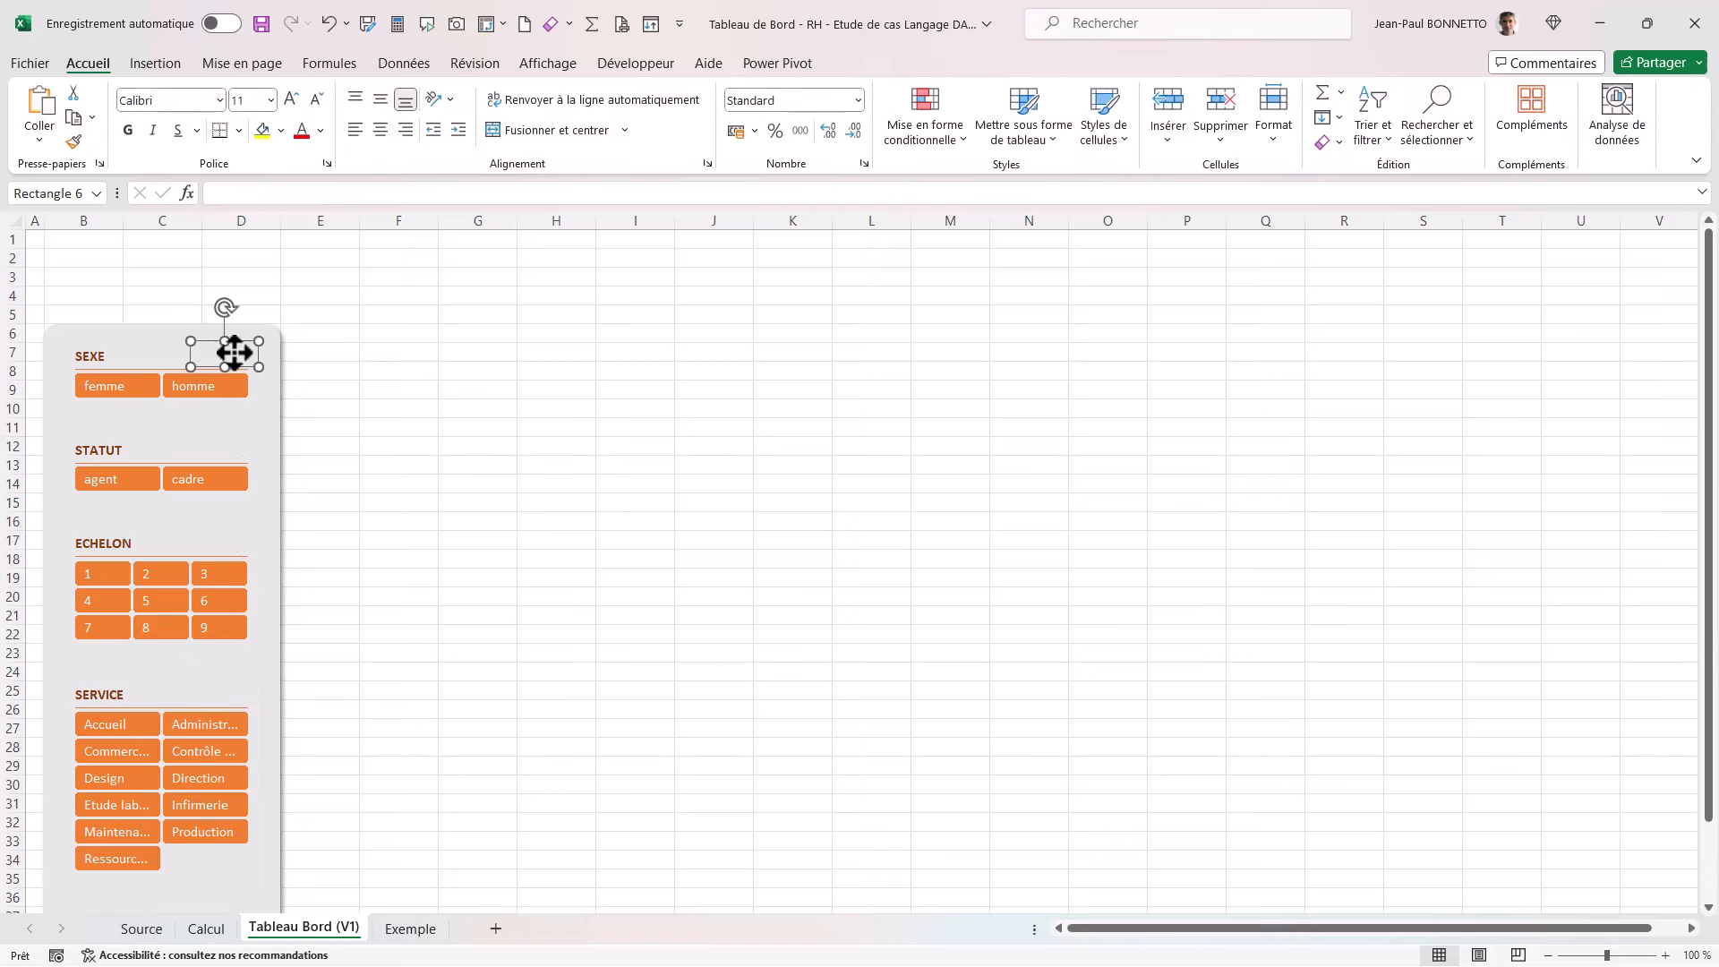
ctrl+click(142, 338)
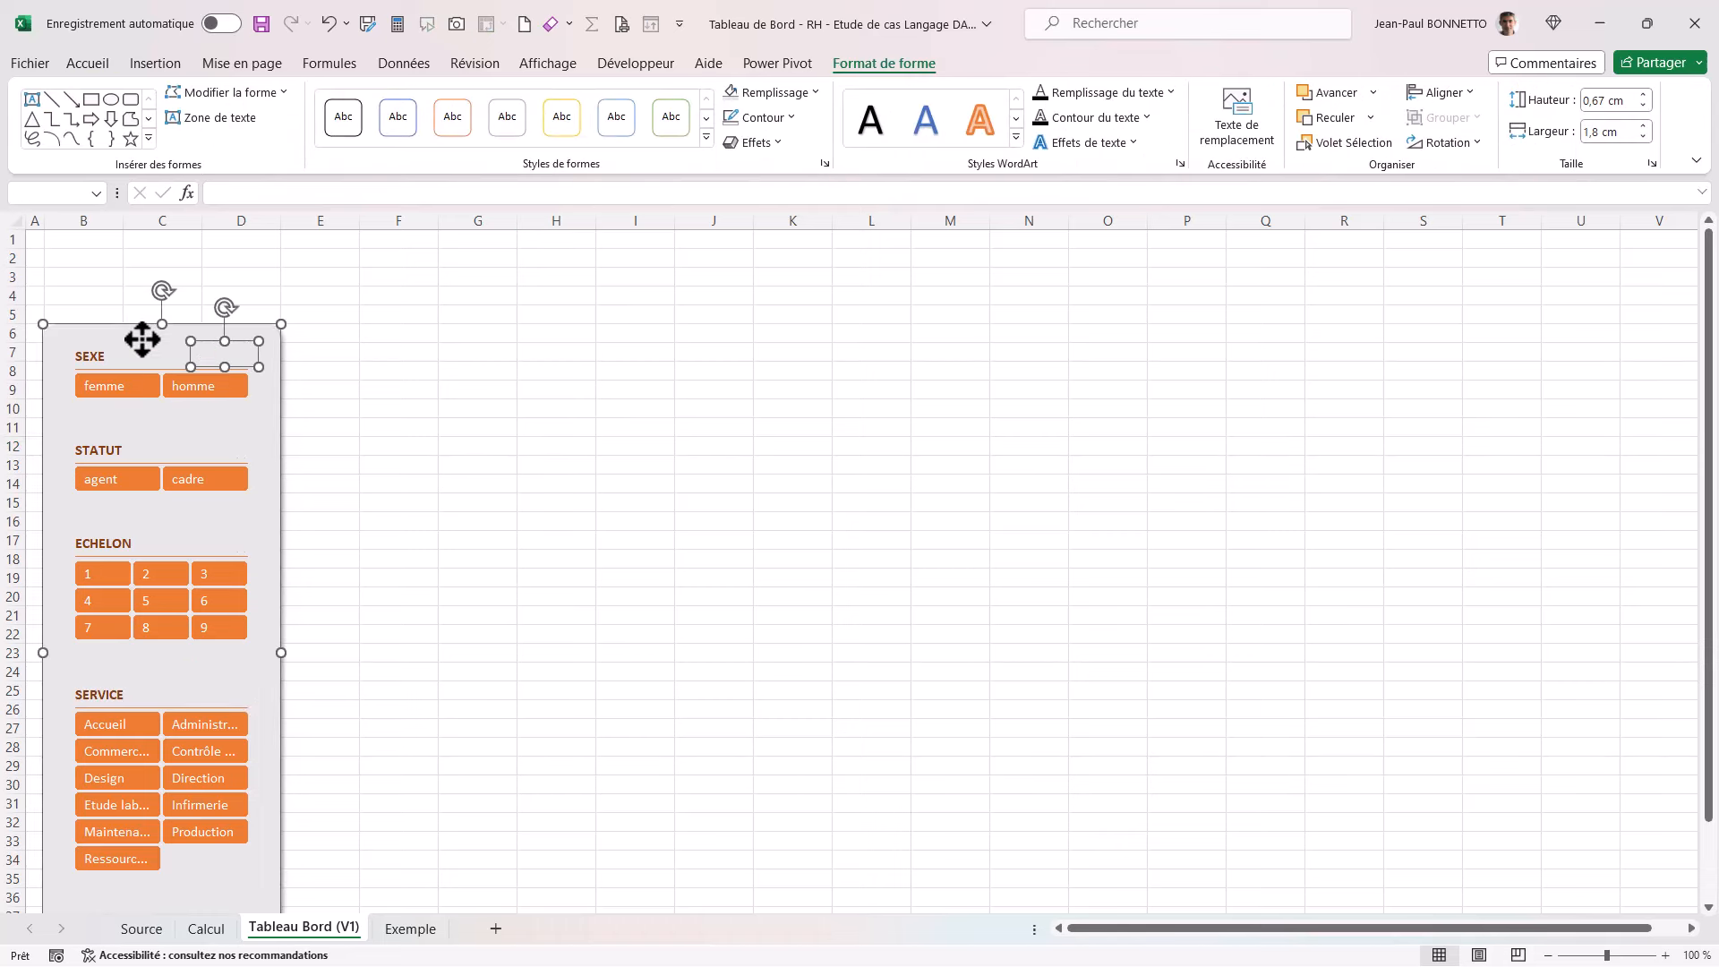
ctrl+click(223, 449)
ctrl+click(221, 542)
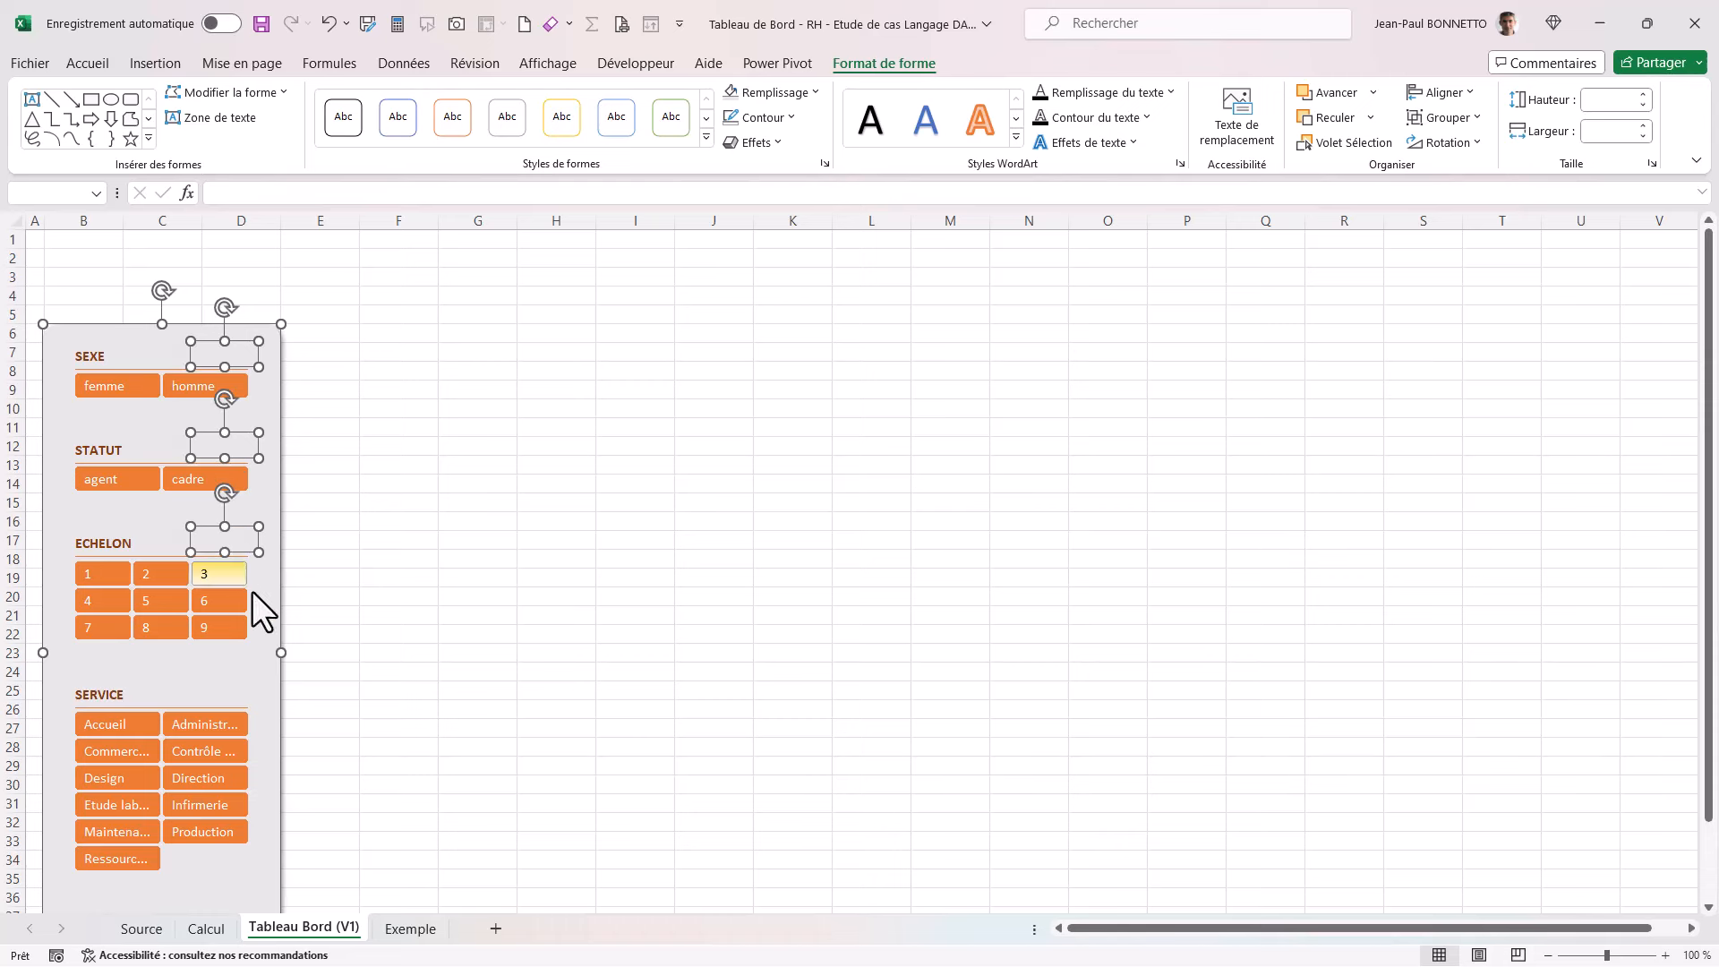
ctrl+click(219, 692)
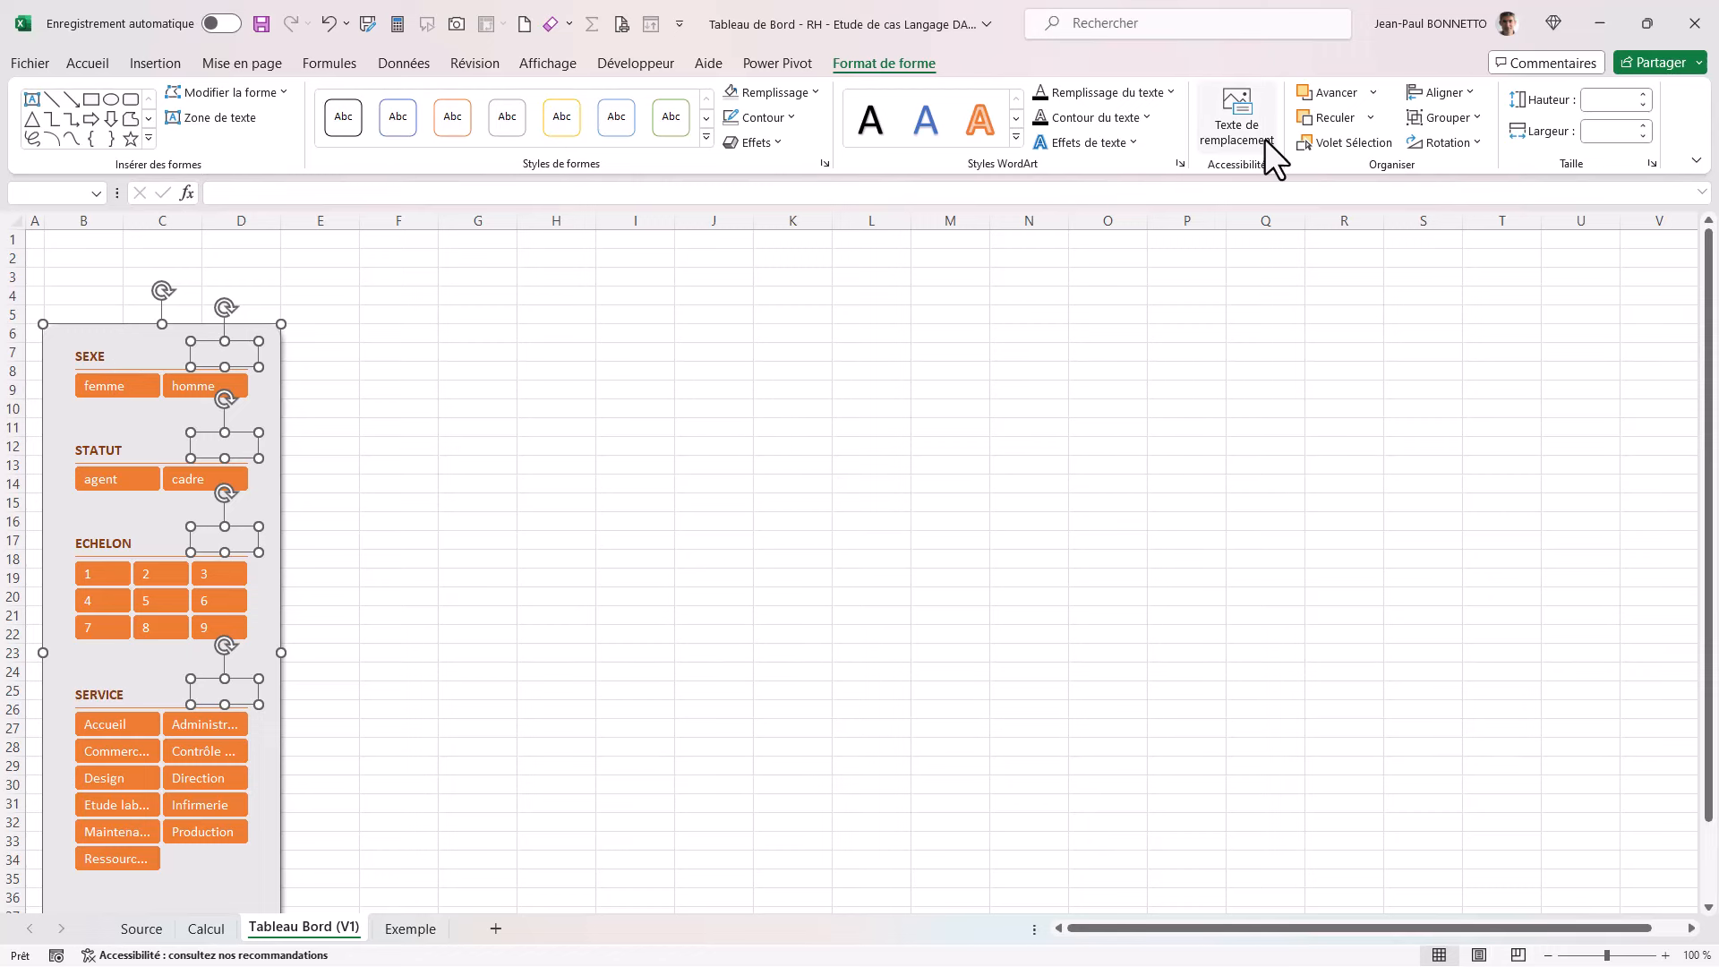
click(1438, 124)
click(1467, 149)
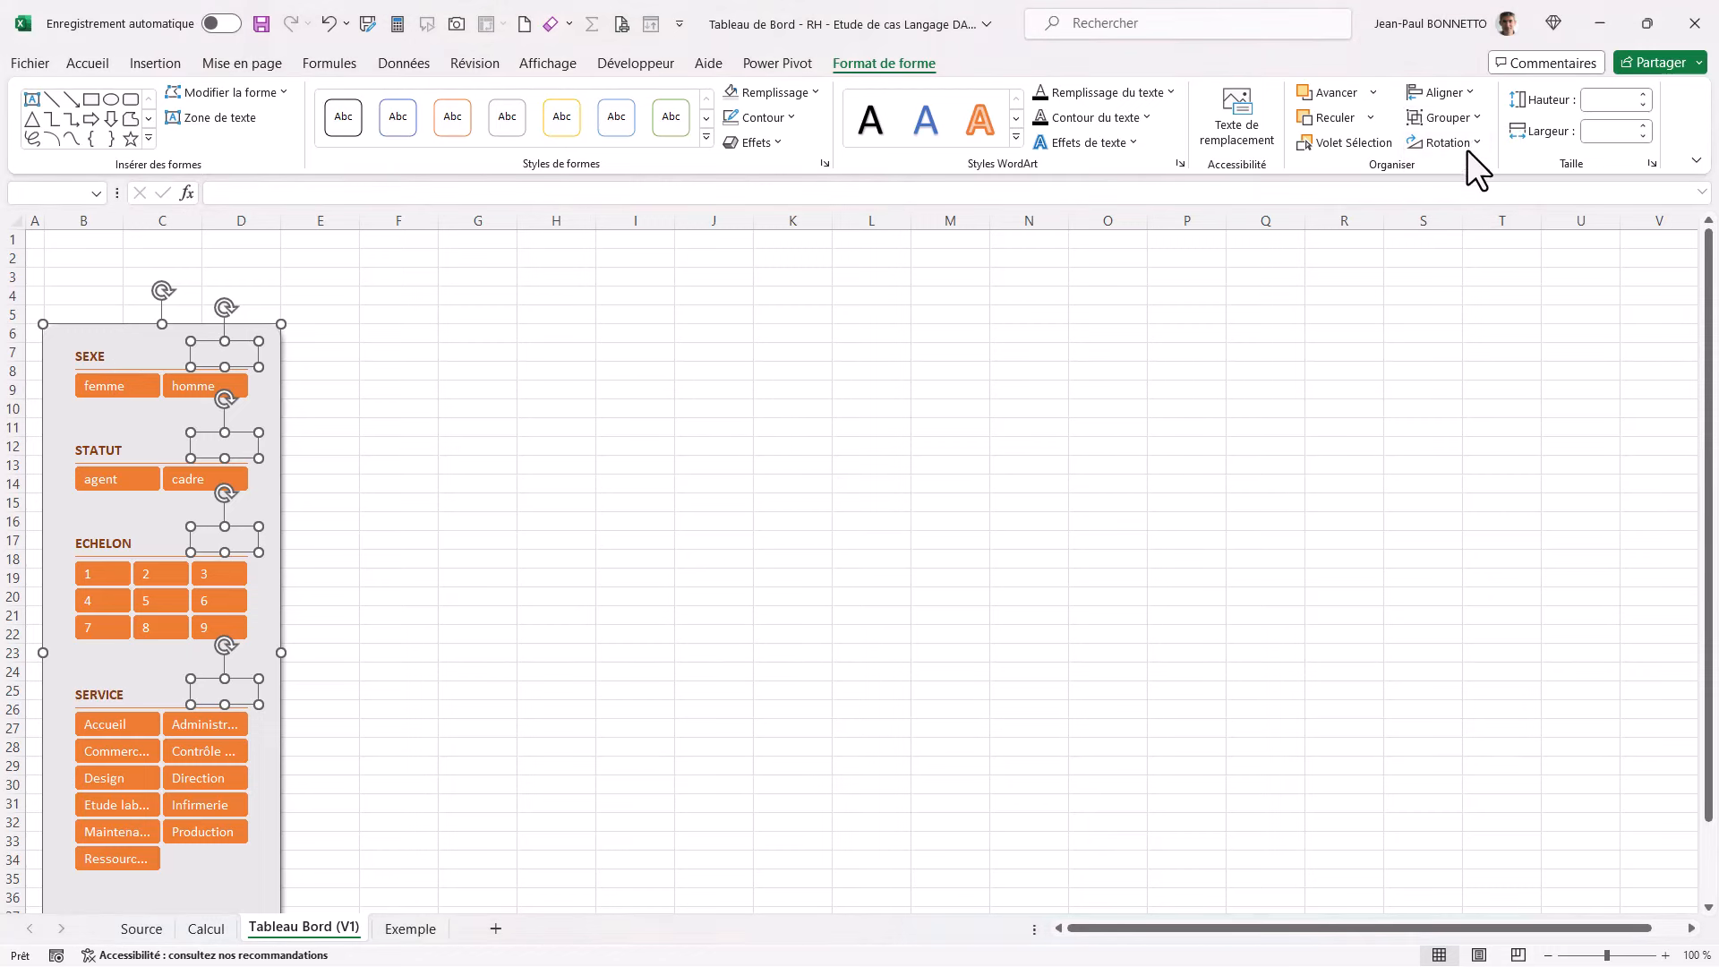
Step: Rename the new group of shapes as grp_Pilotage
click(82, 193)
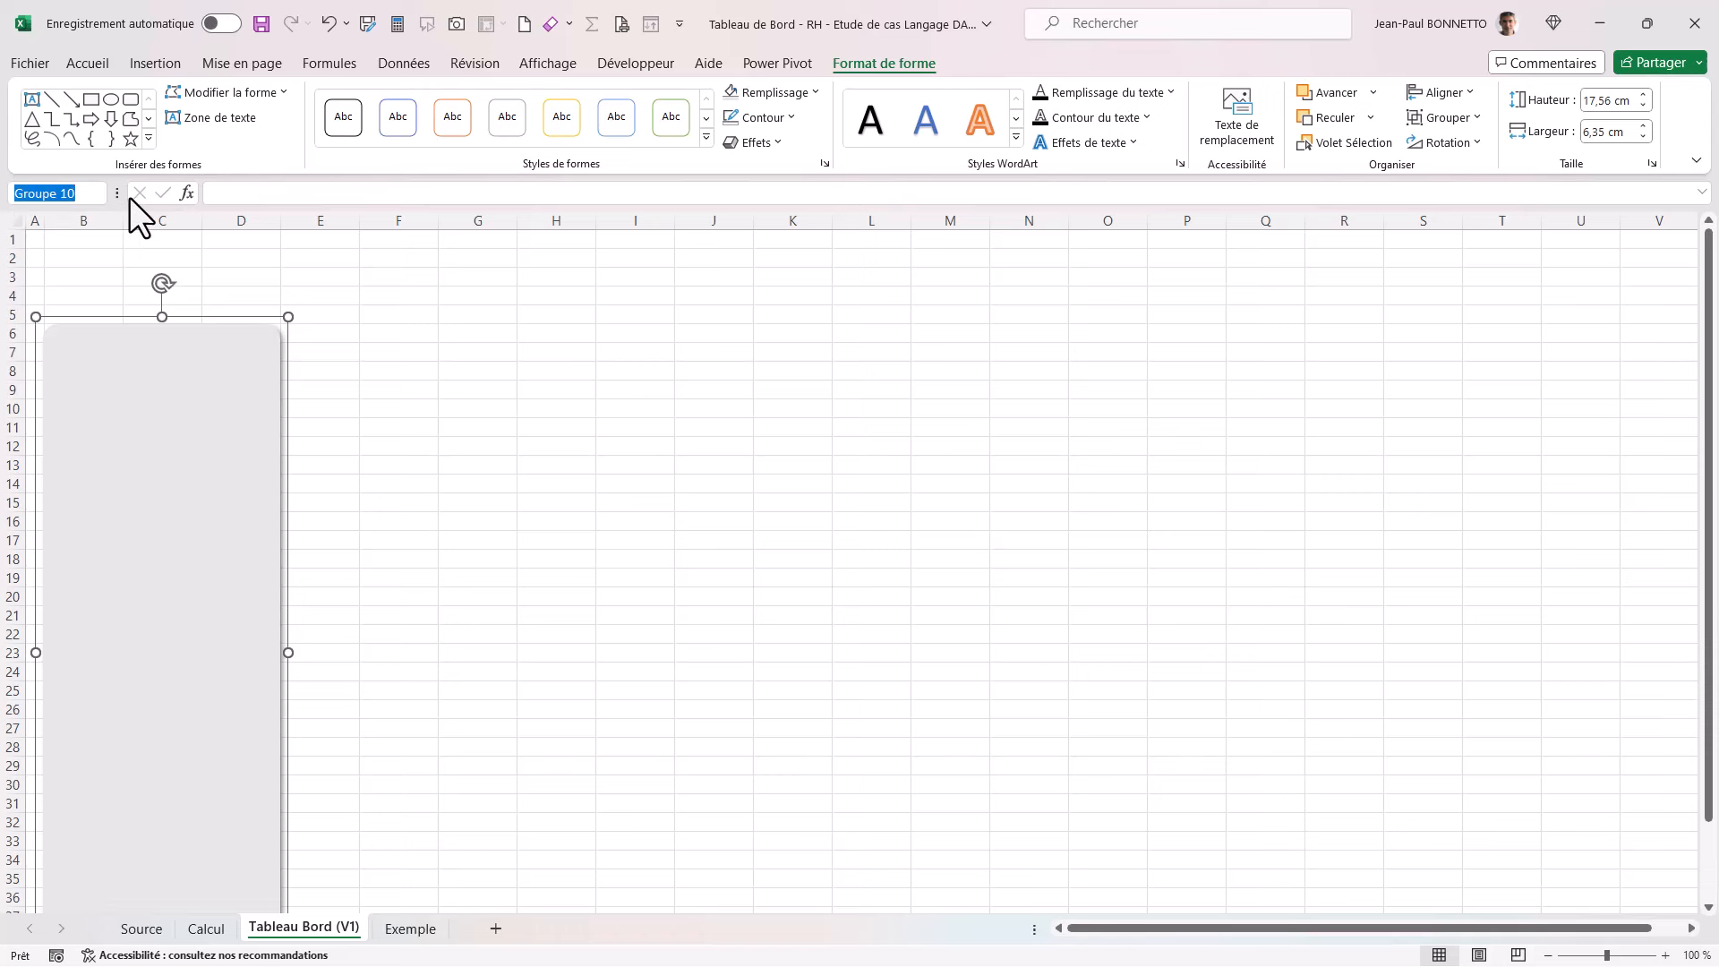
text(grp)
text(_)
text(Pilo)
text(tage)
key(Return)
click(533, 349)
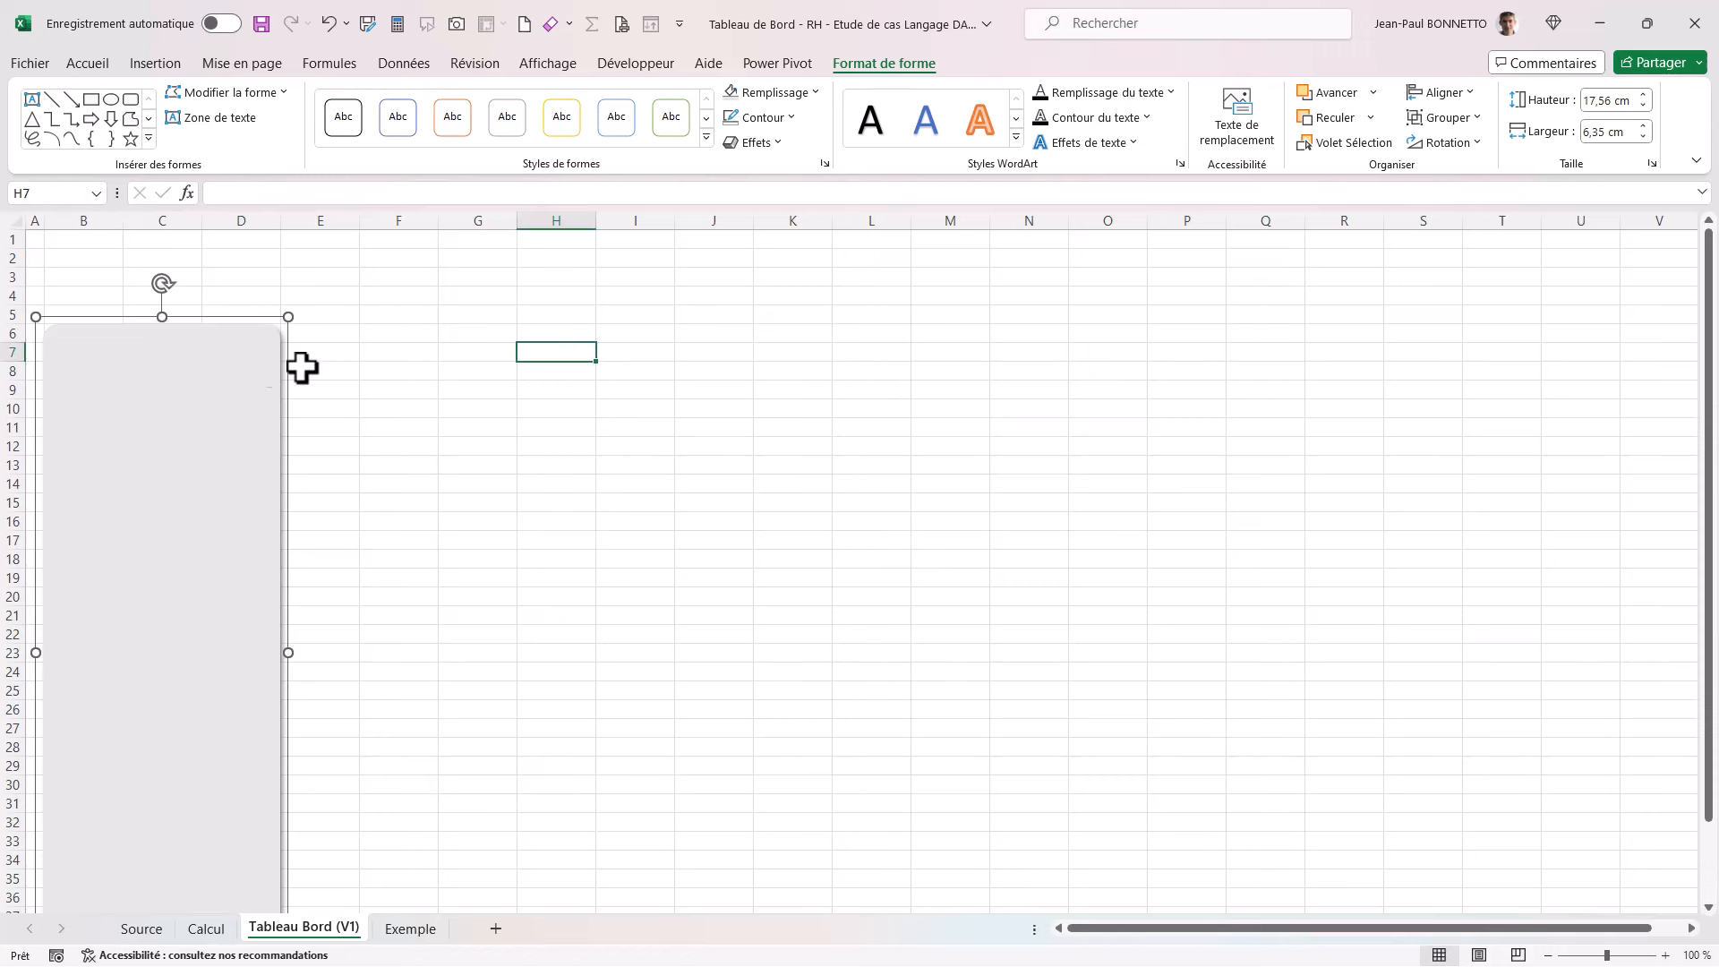
Step: Send the grp_Pilotage group to the back, behind the slicers
click(200, 350)
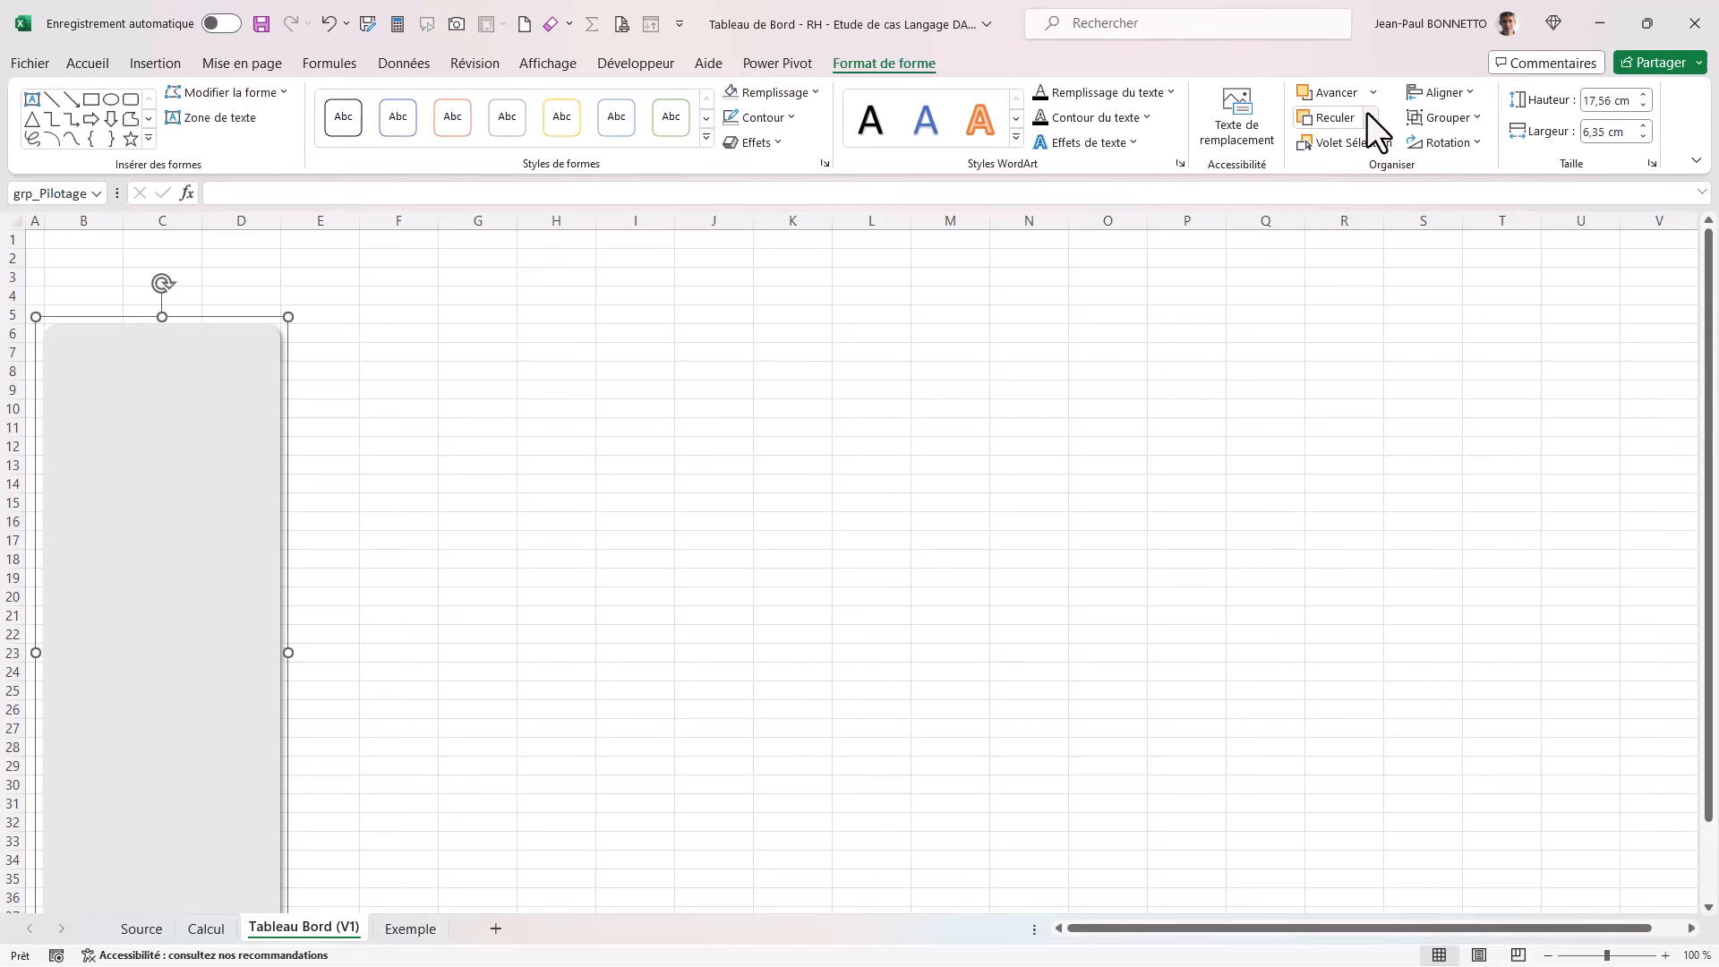
click(1370, 117)
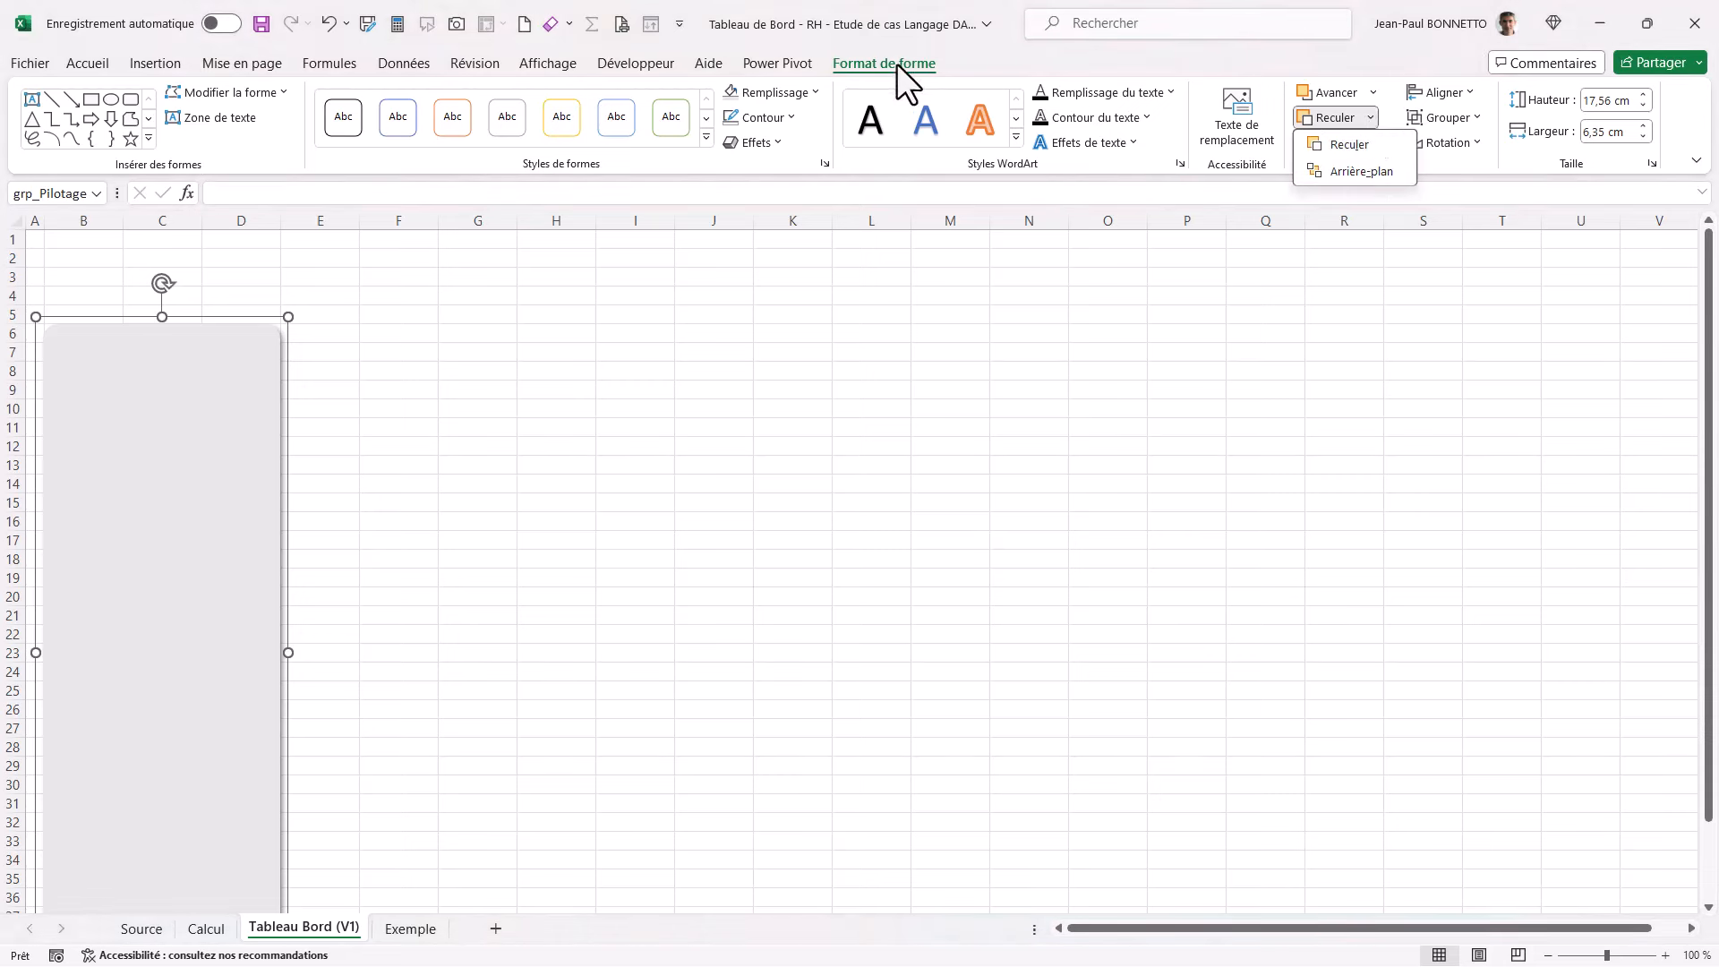
click(1342, 170)
click(671, 374)
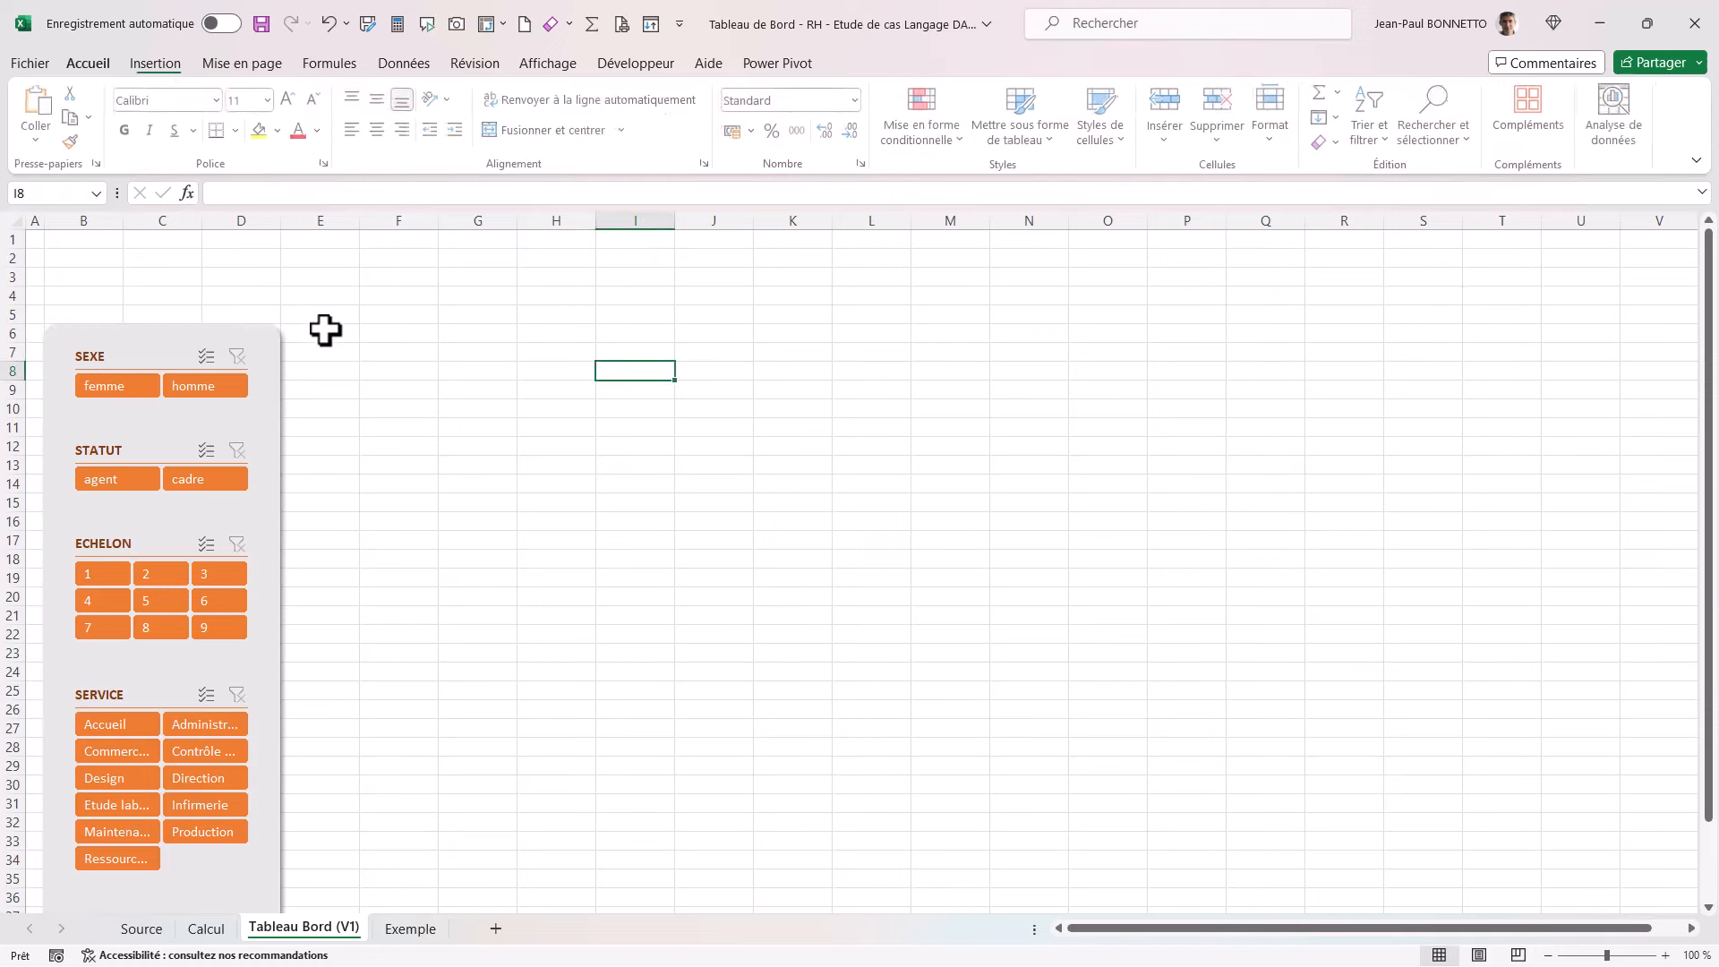
Step: Undo sending the panel group to the back and its grouping with the four masking rectangles
click(204, 332)
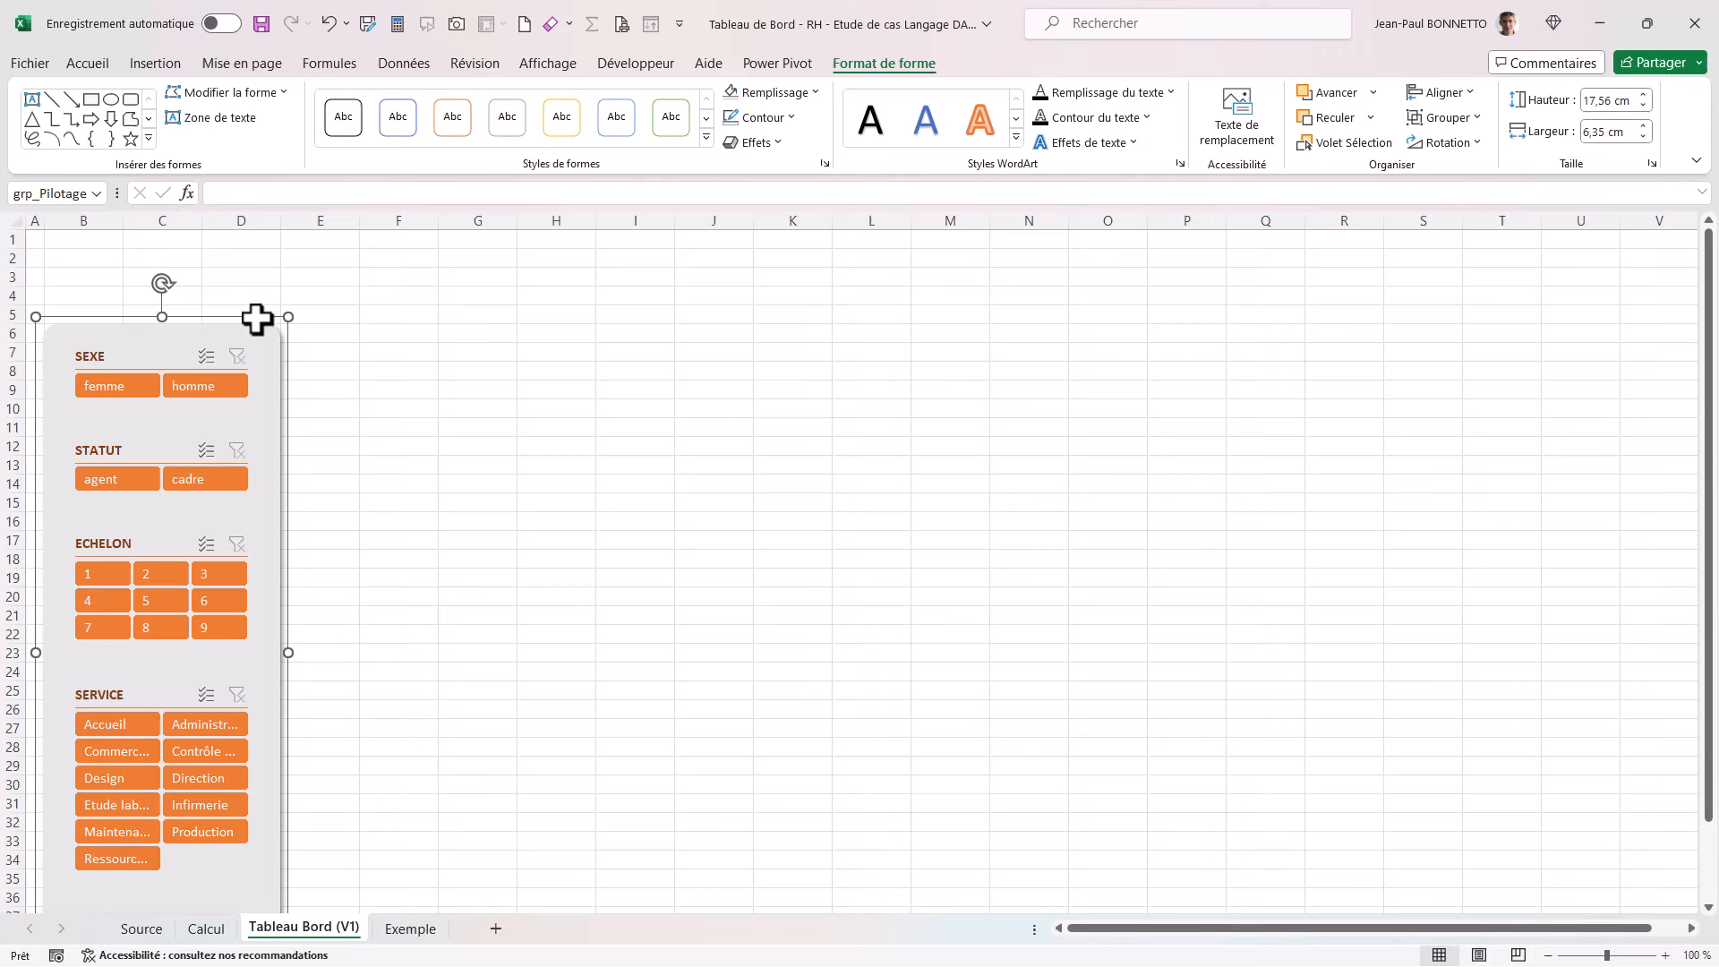
click(140, 362)
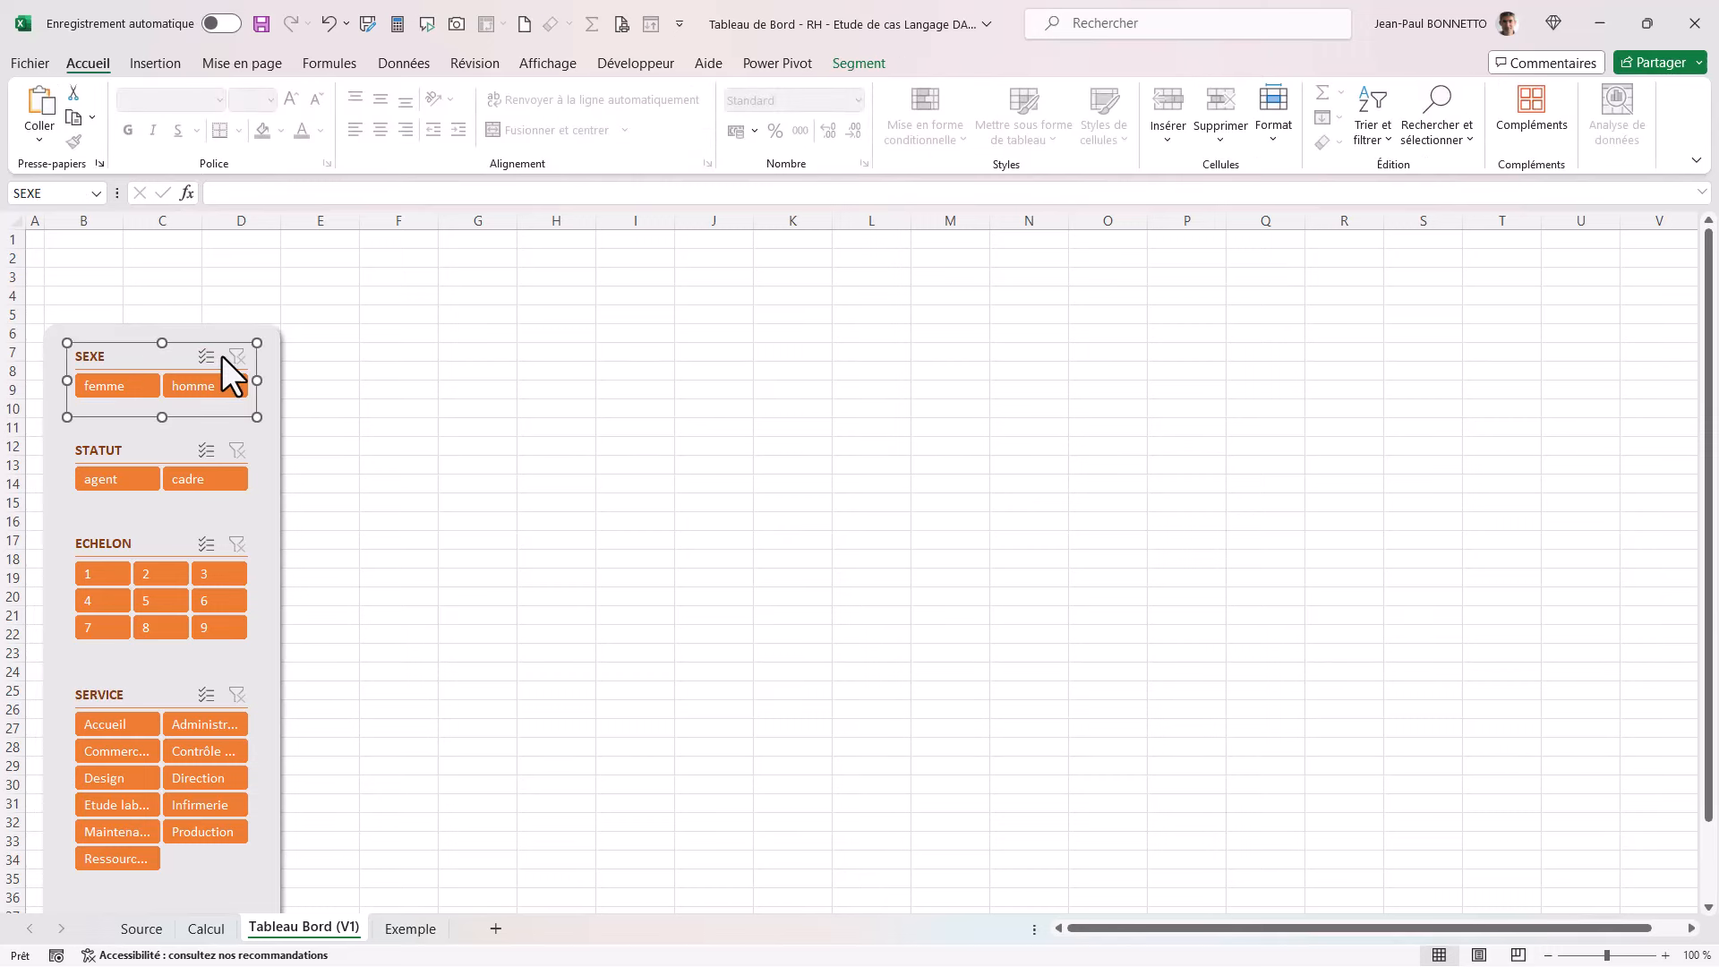
click(224, 335)
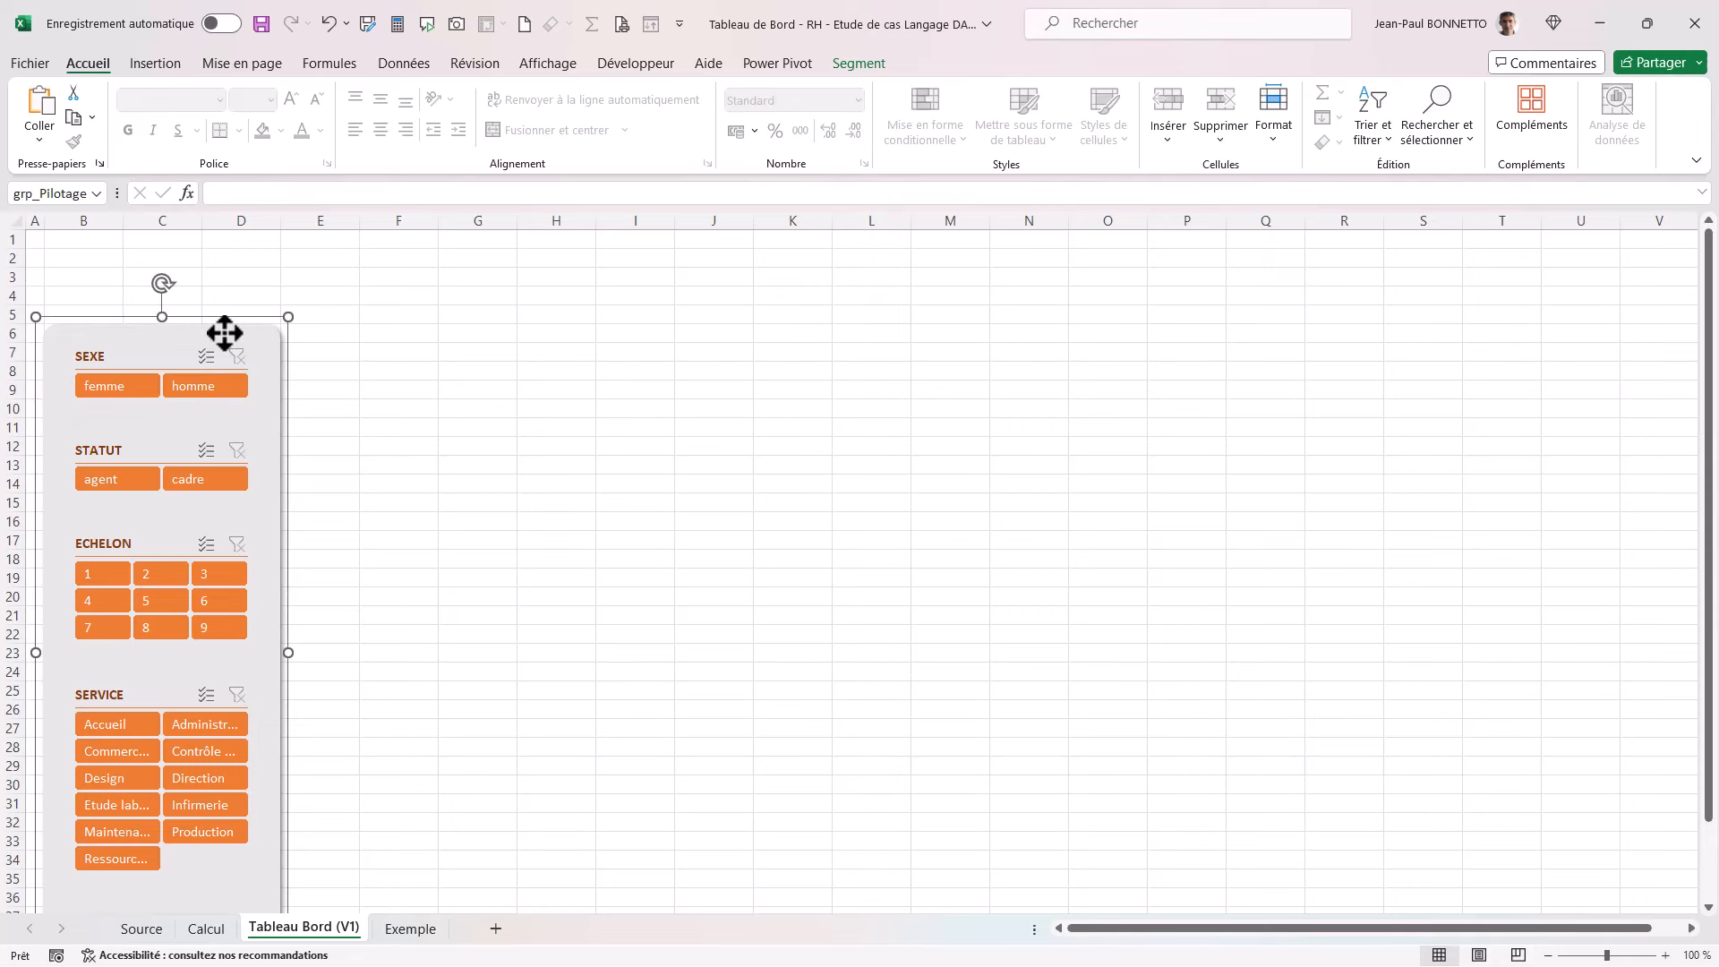
click(169, 357)
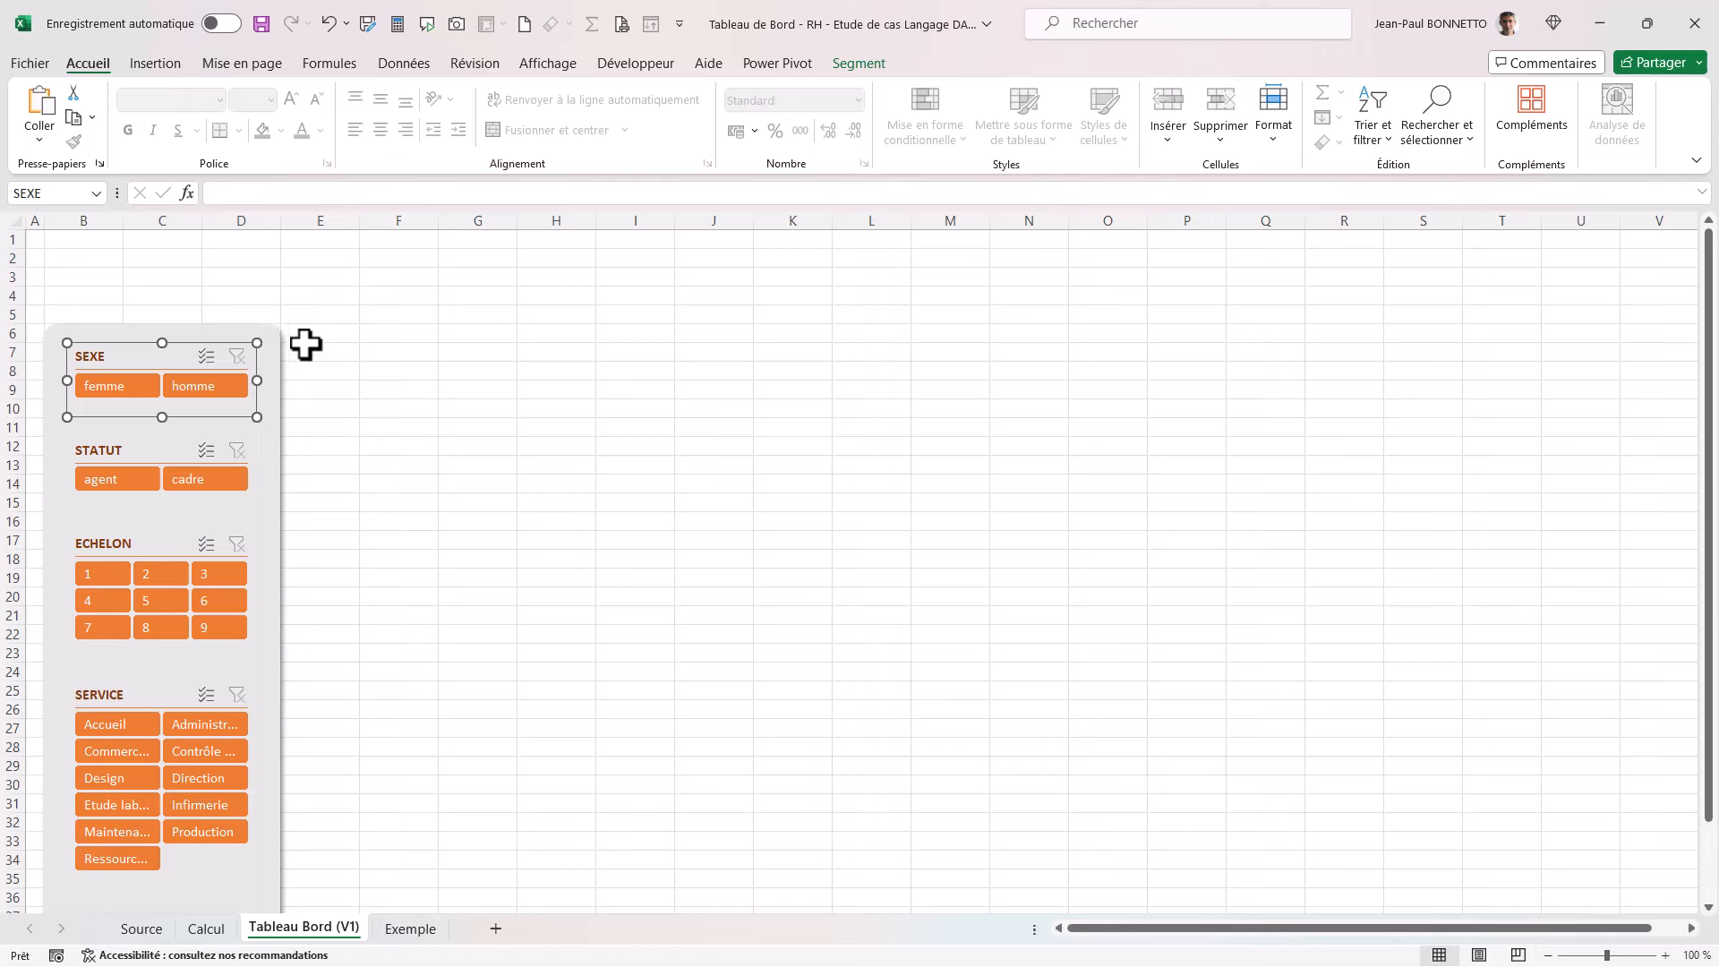
click(331, 25)
click(330, 24)
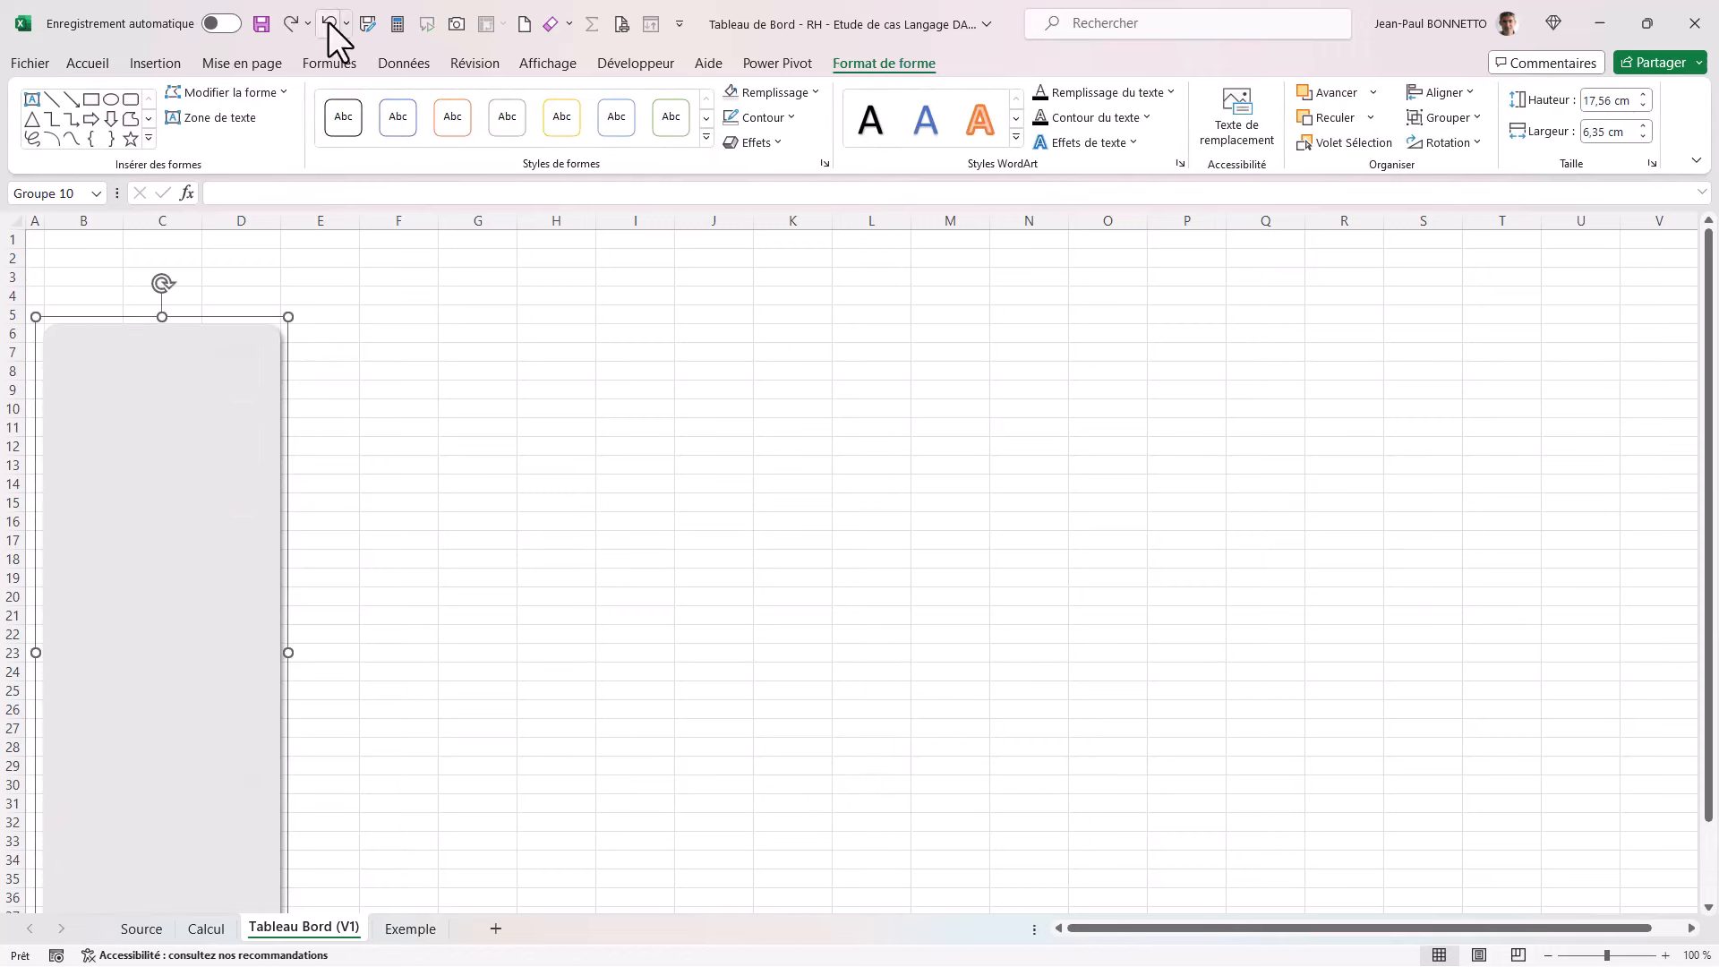
click(394, 443)
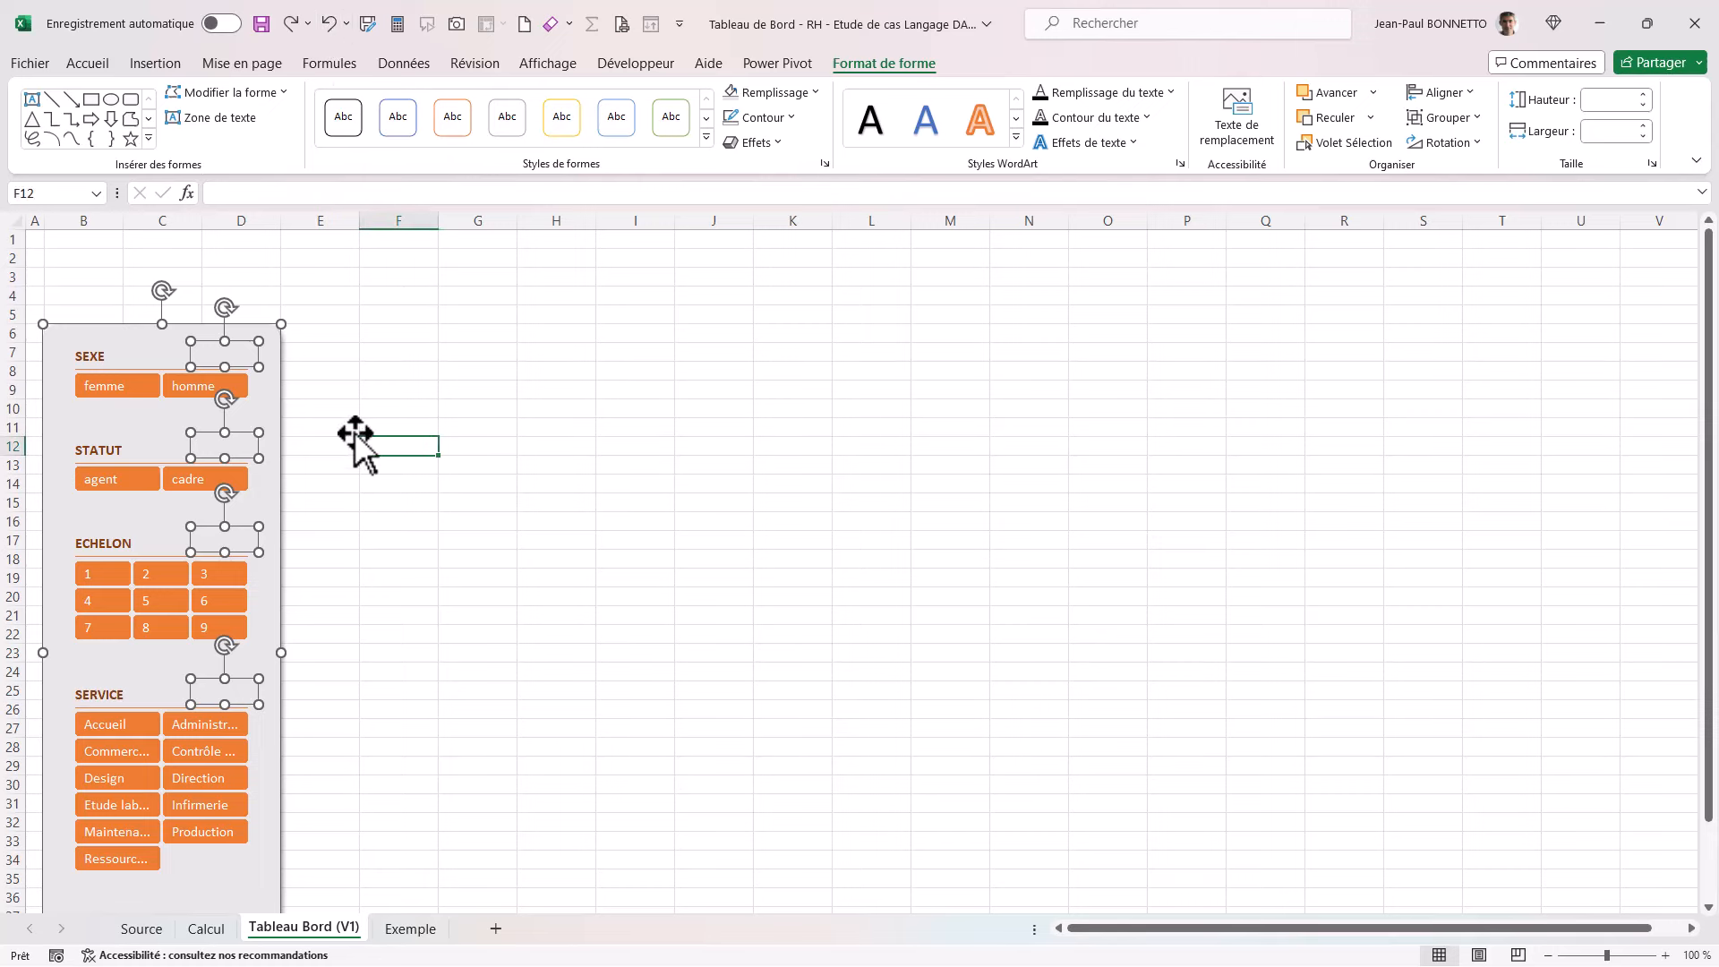
Step: Group the SEXE slicer with the masking rectangle over its header icons
click(226, 358)
ctrl+click(143, 358)
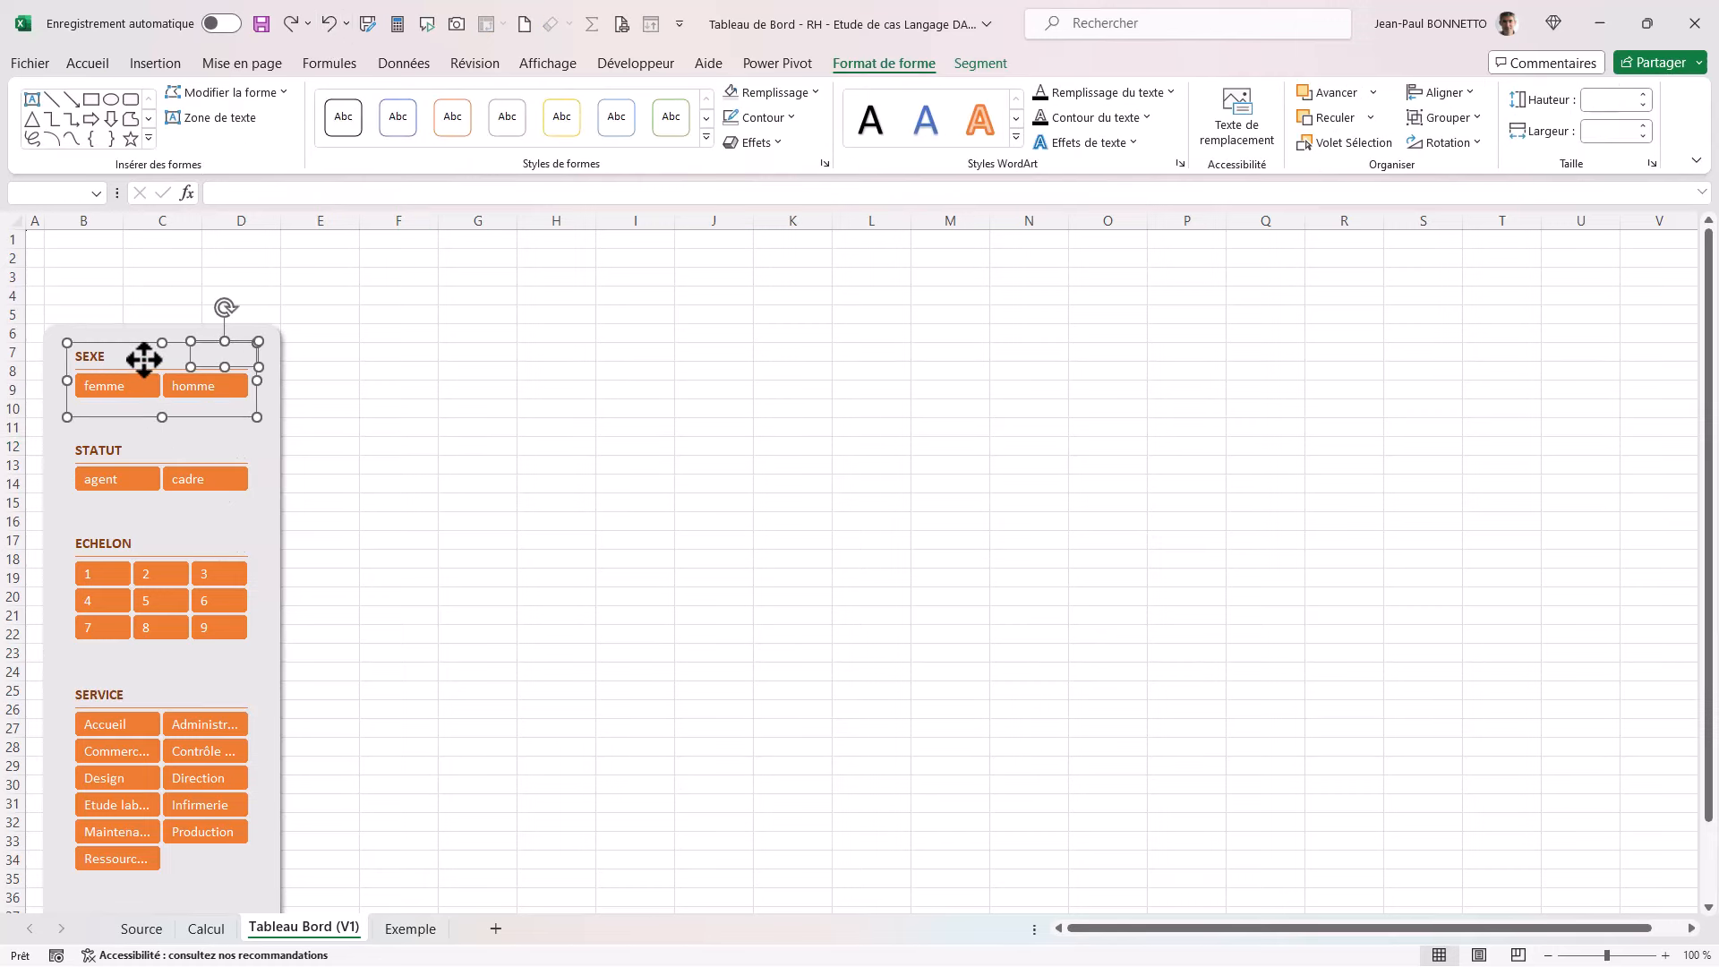
click(1458, 118)
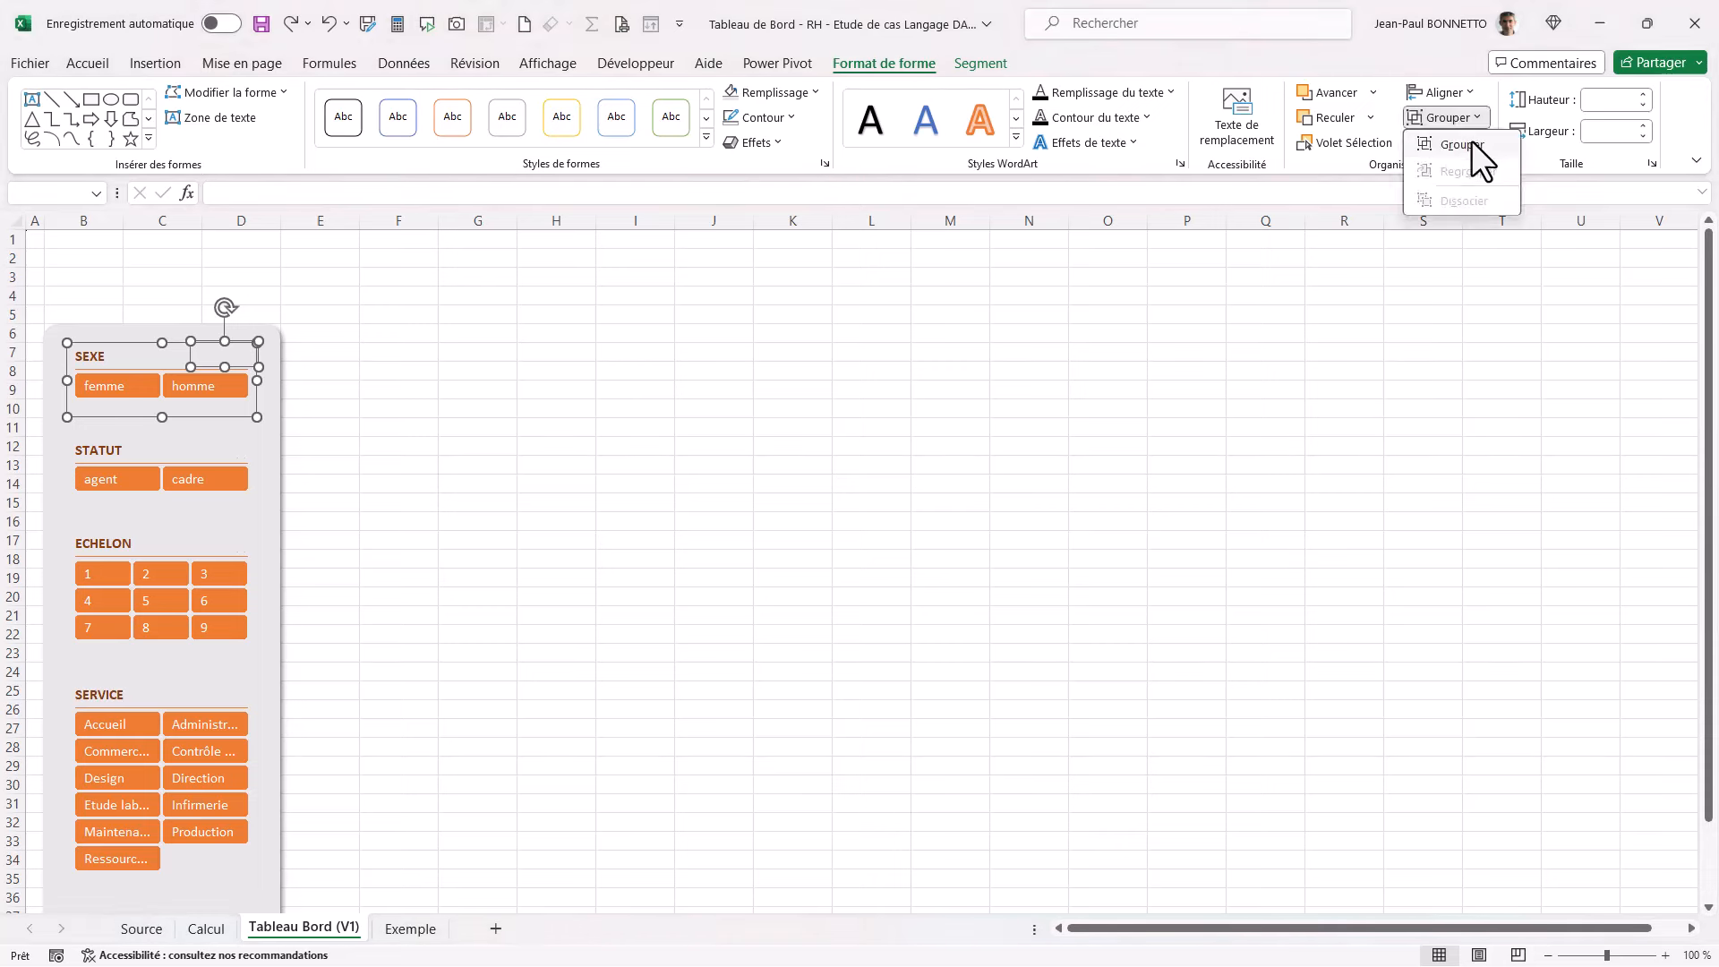
click(1469, 146)
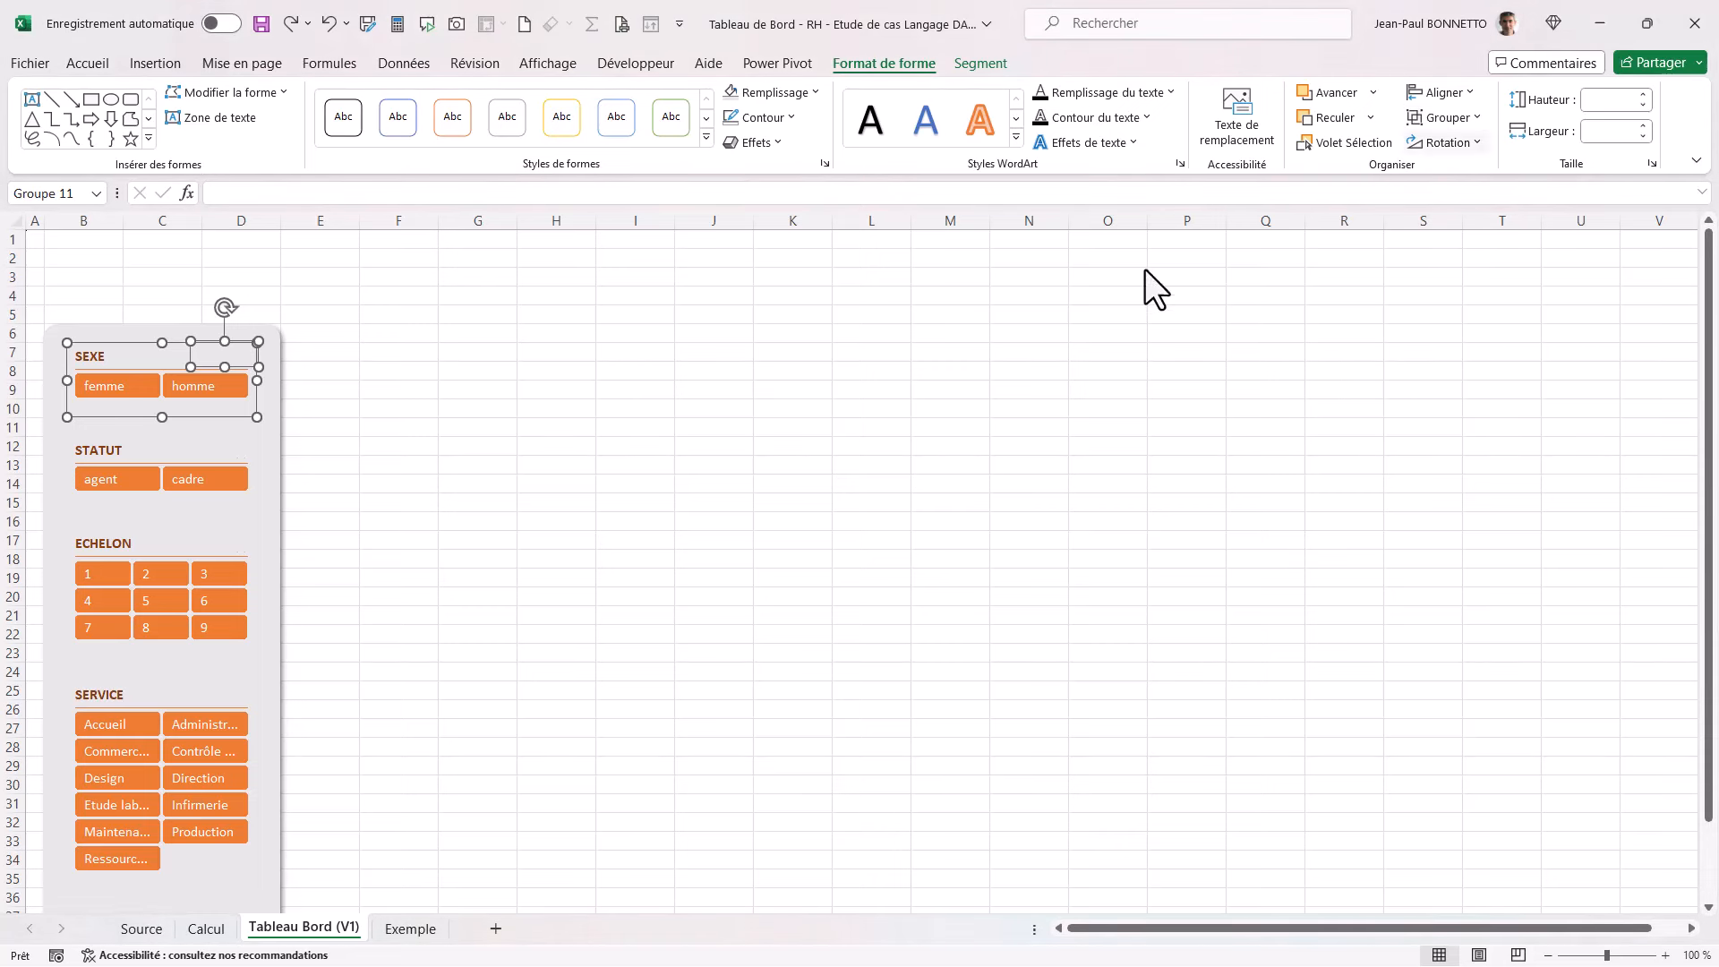
Step: Group the STATUT slicer with the masking rectangle over its header icons
click(222, 453)
ctrl+click(119, 459)
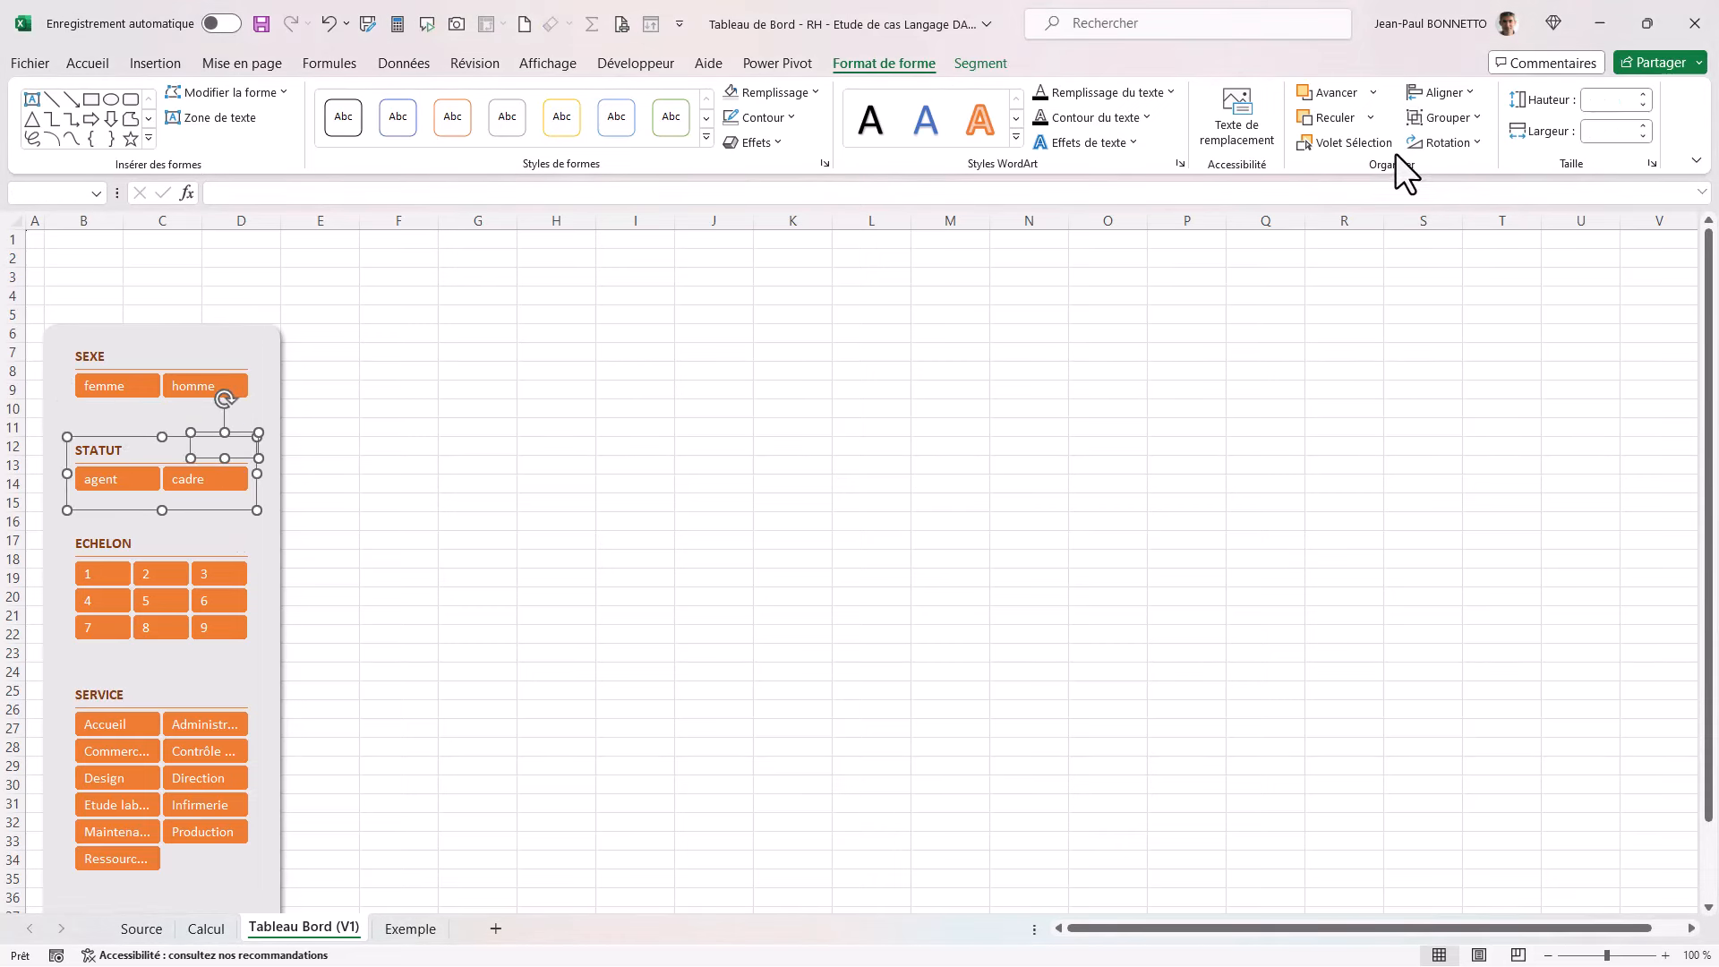
click(1445, 117)
click(1461, 138)
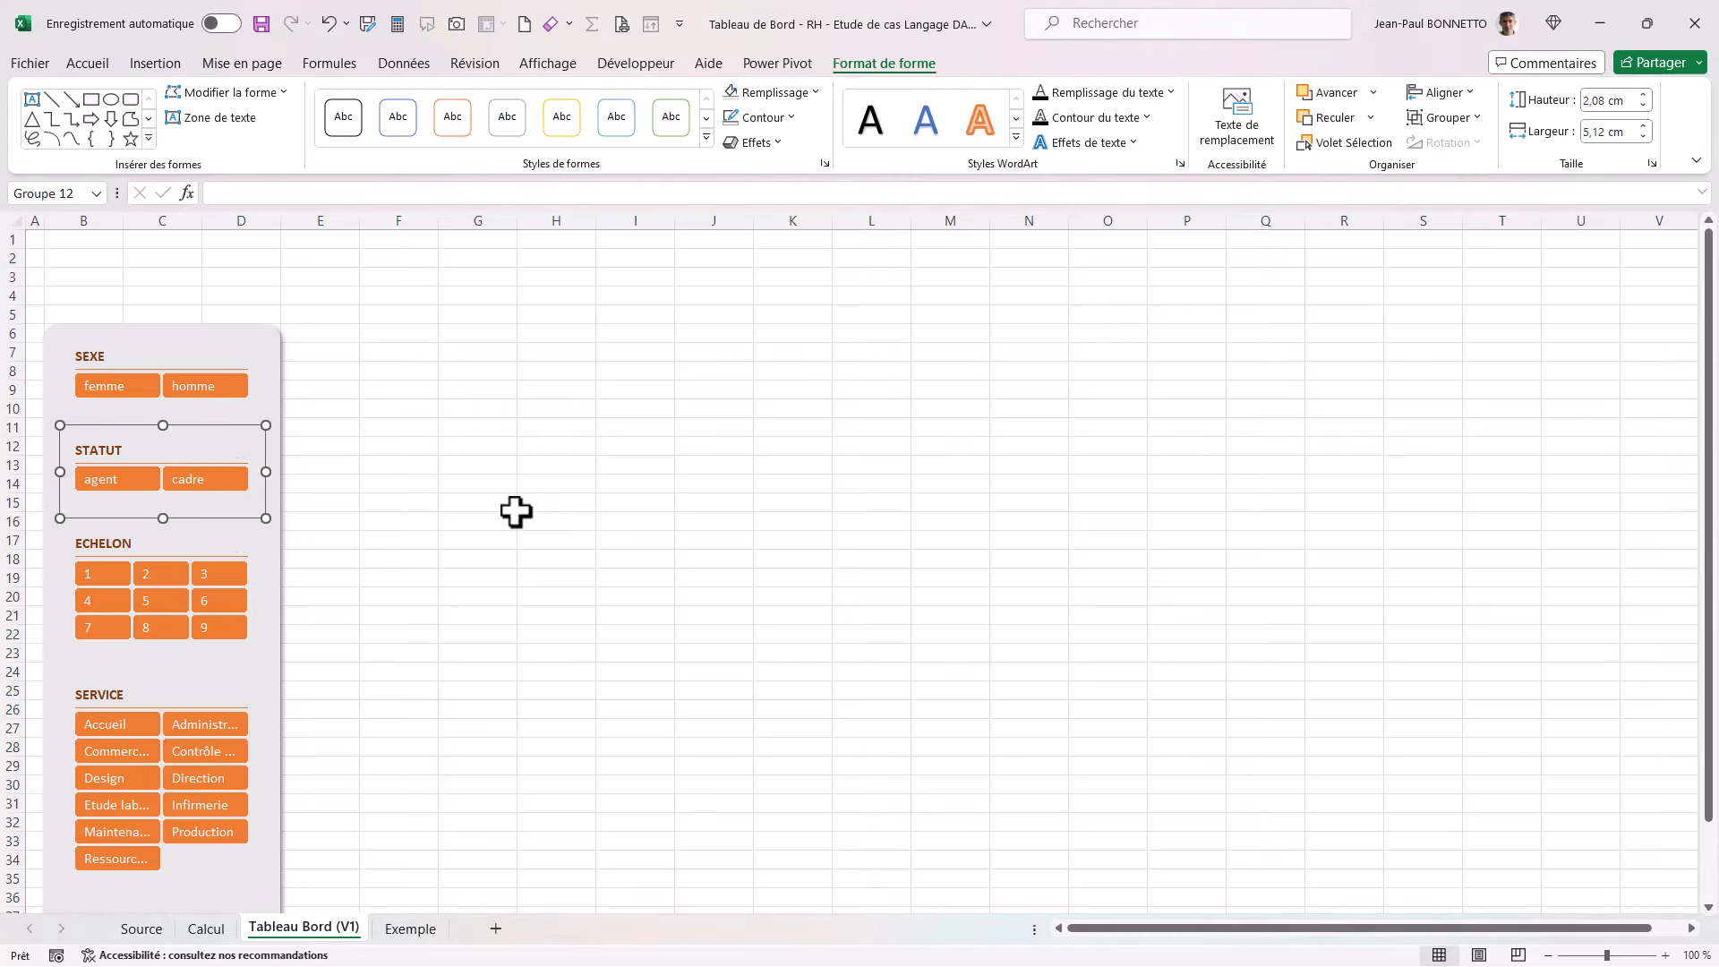
Step: Group the ECHELON slicer with the masking rectangle over its header icons
click(229, 535)
ctrl+click(126, 543)
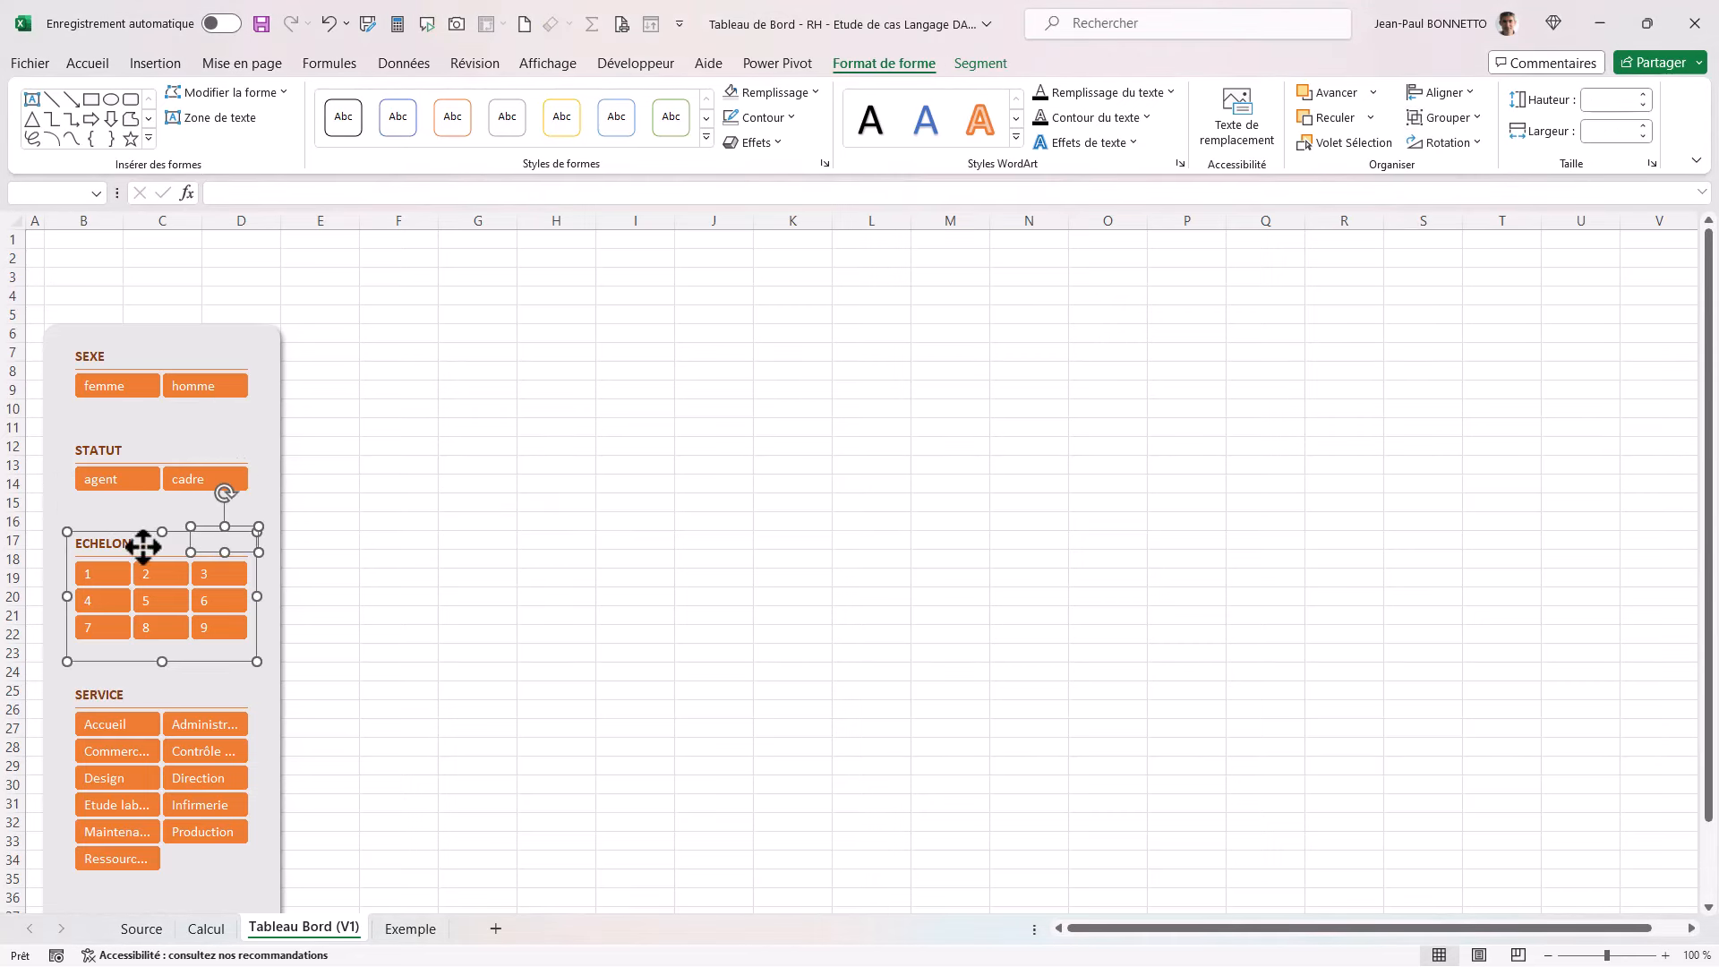
click(1451, 123)
click(1459, 138)
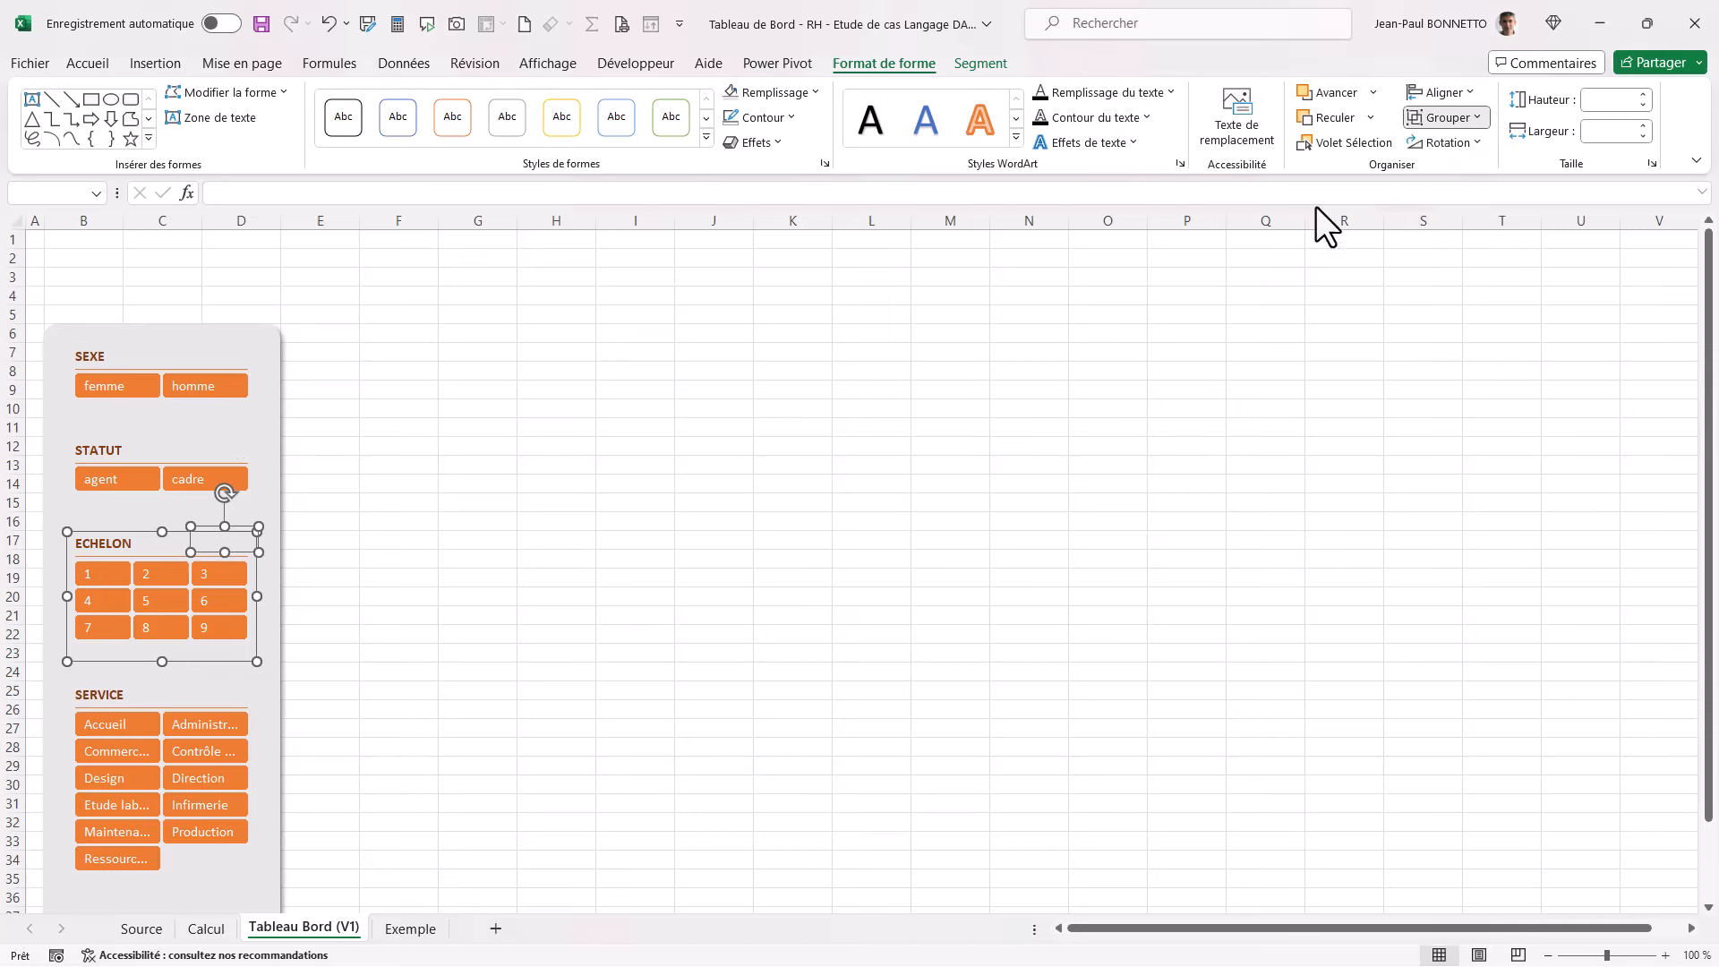
Step: Group the SERVICE slicer with the masking rectangle over its header icons
click(222, 689)
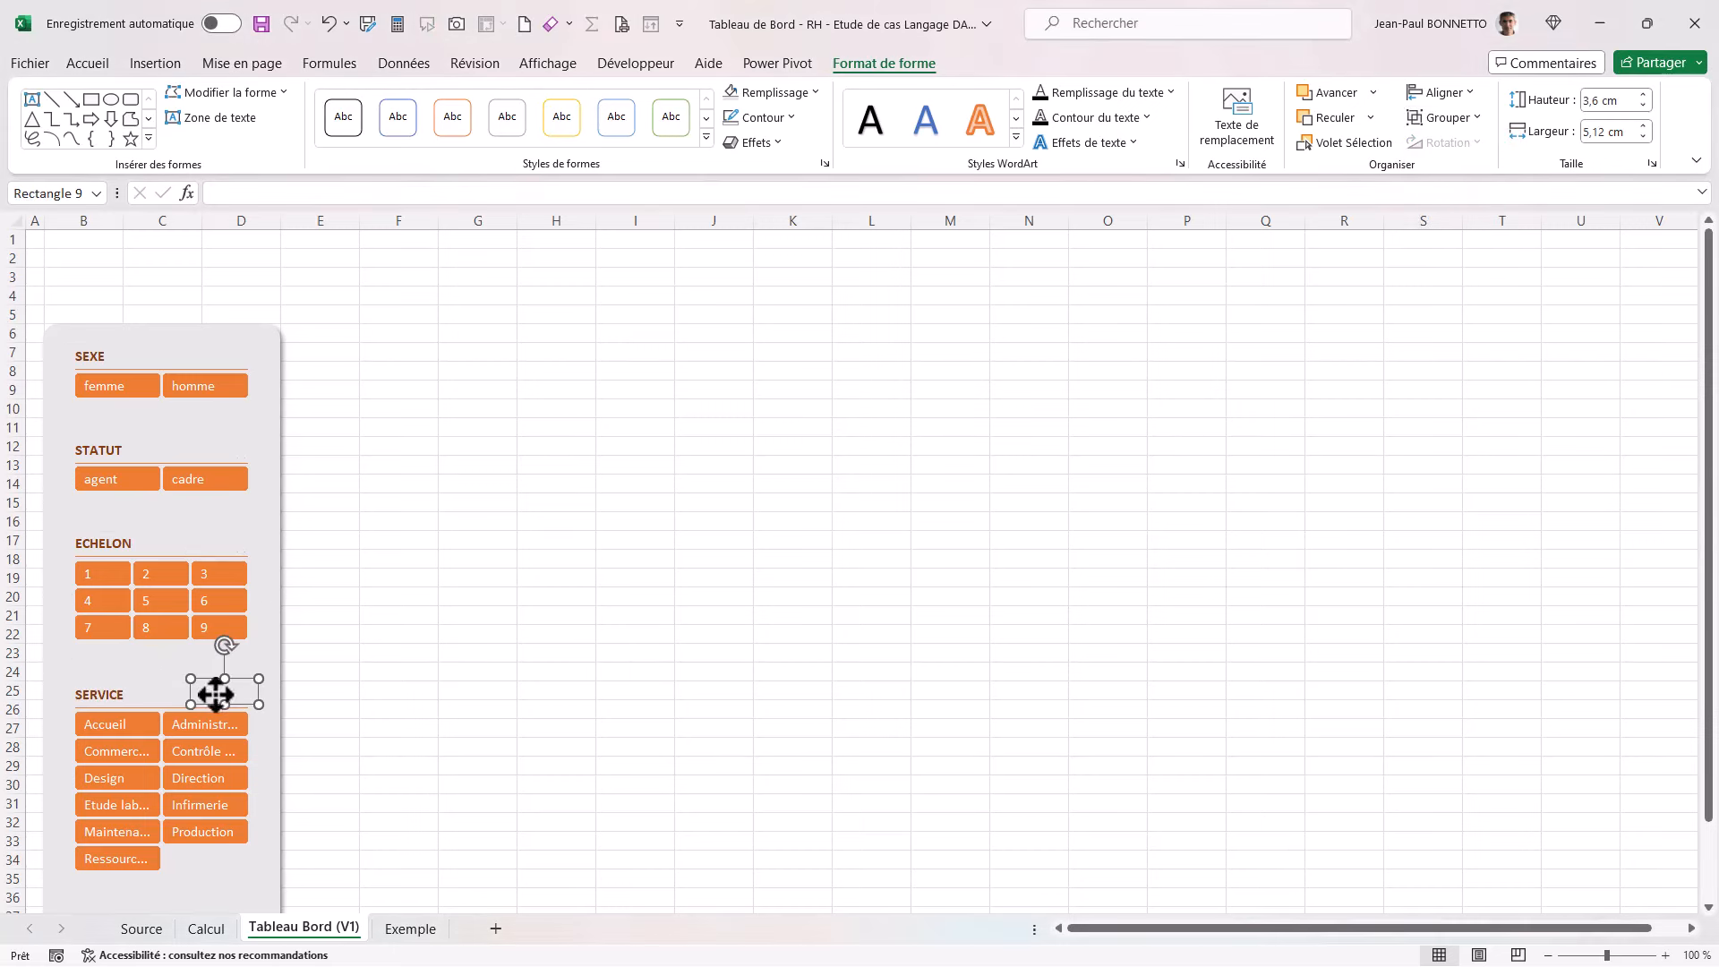
ctrl+click(106, 696)
click(1467, 118)
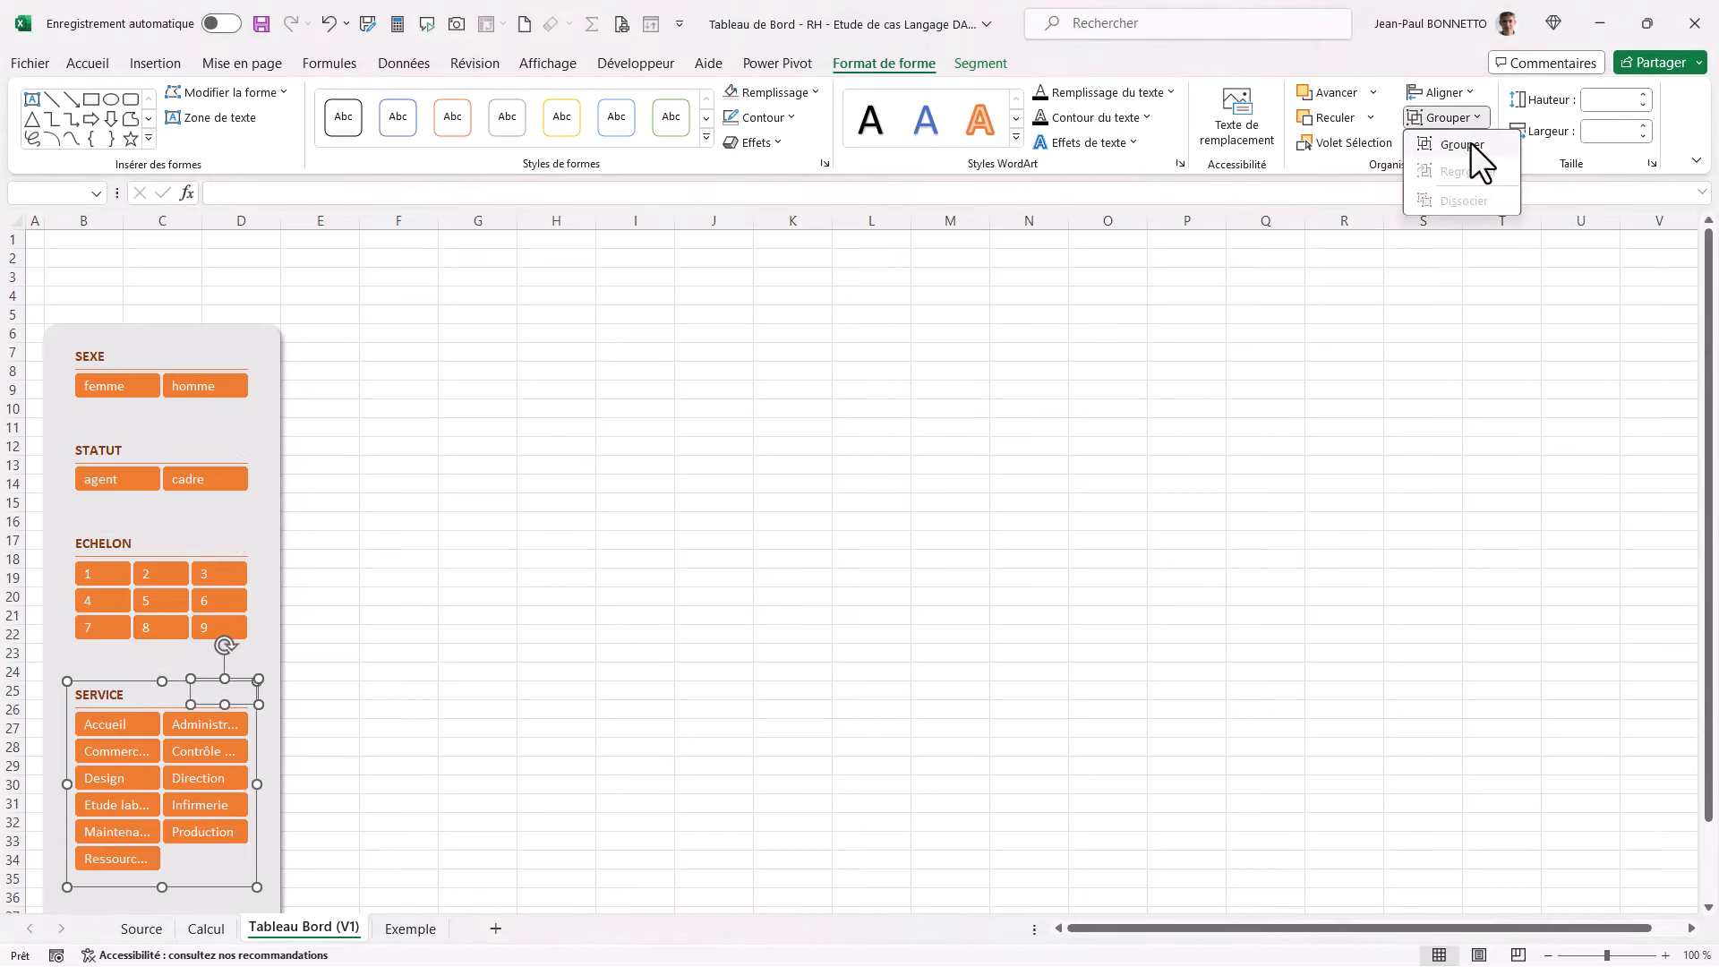
click(1465, 141)
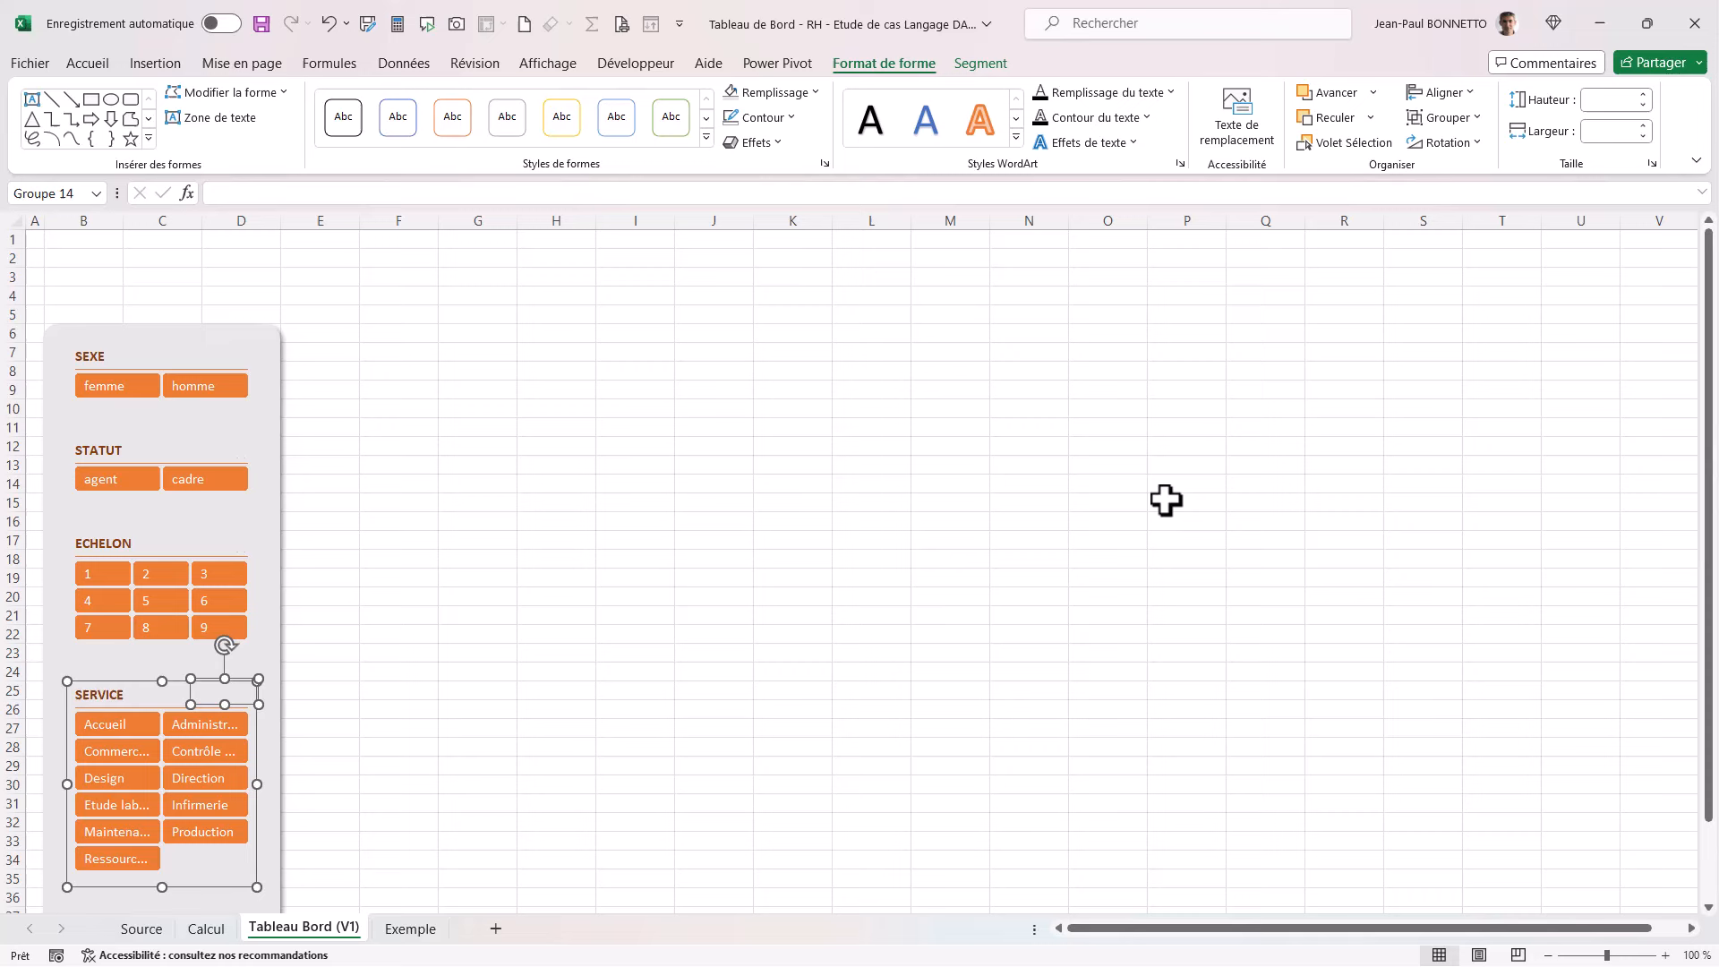
Step: Try moving the SEXE slicer slightly down inside its group, and undo the move
click(488, 357)
click(206, 335)
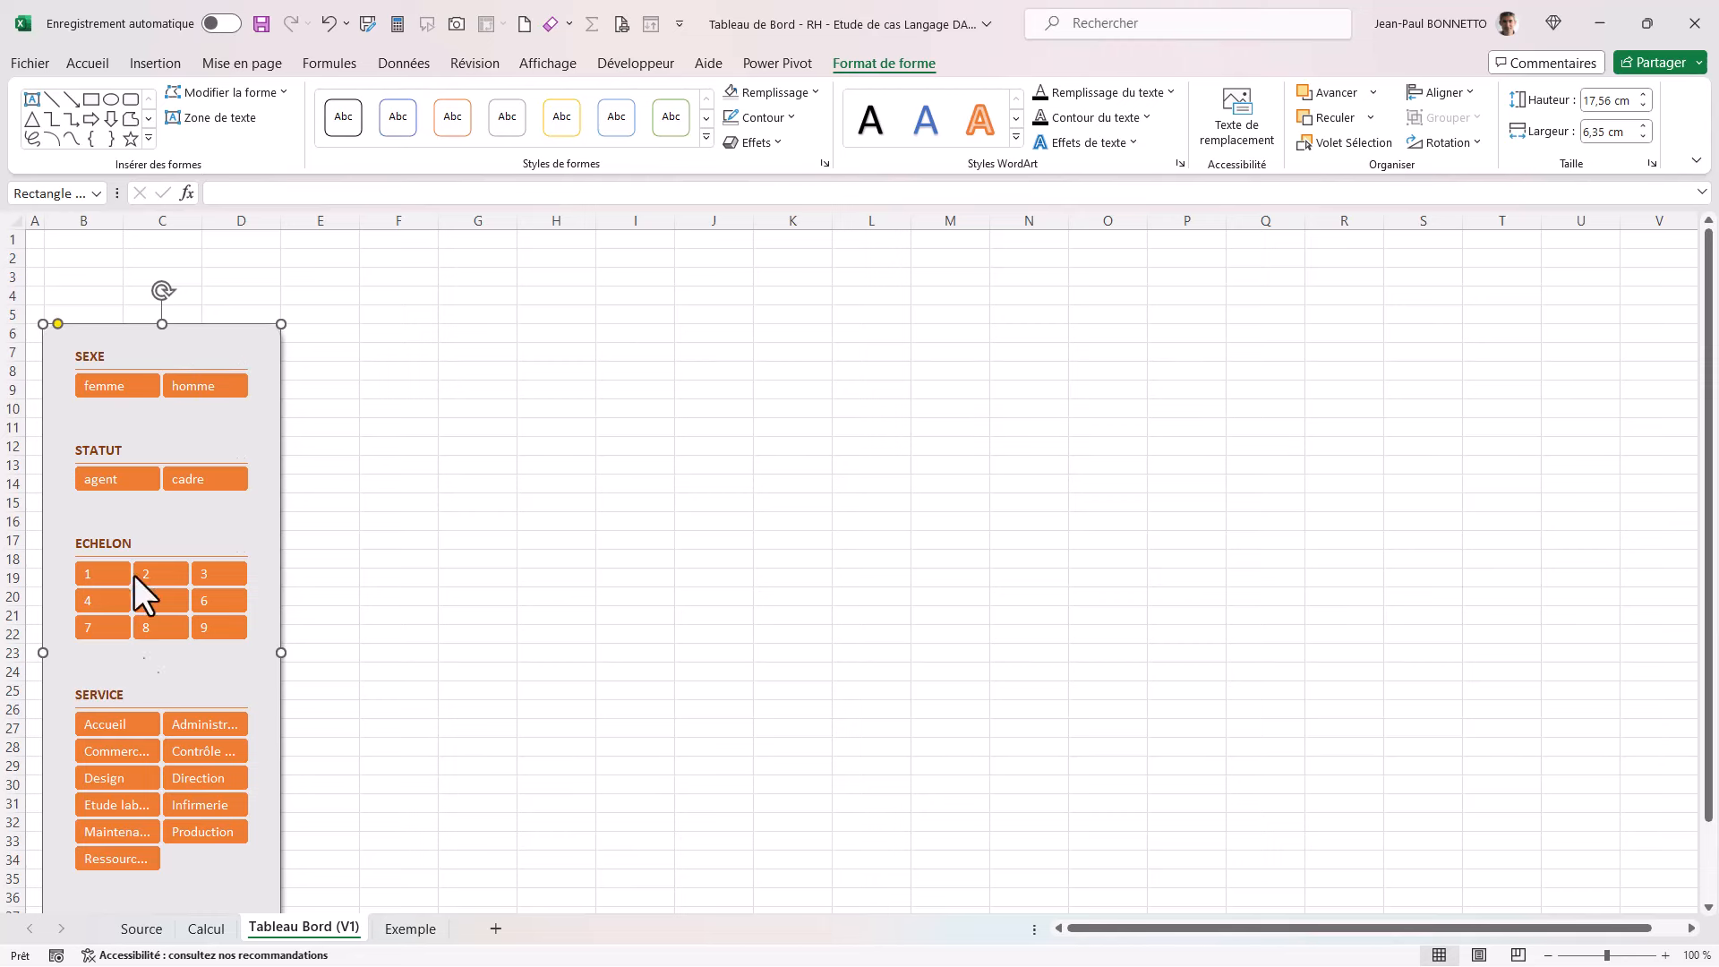
click(584, 318)
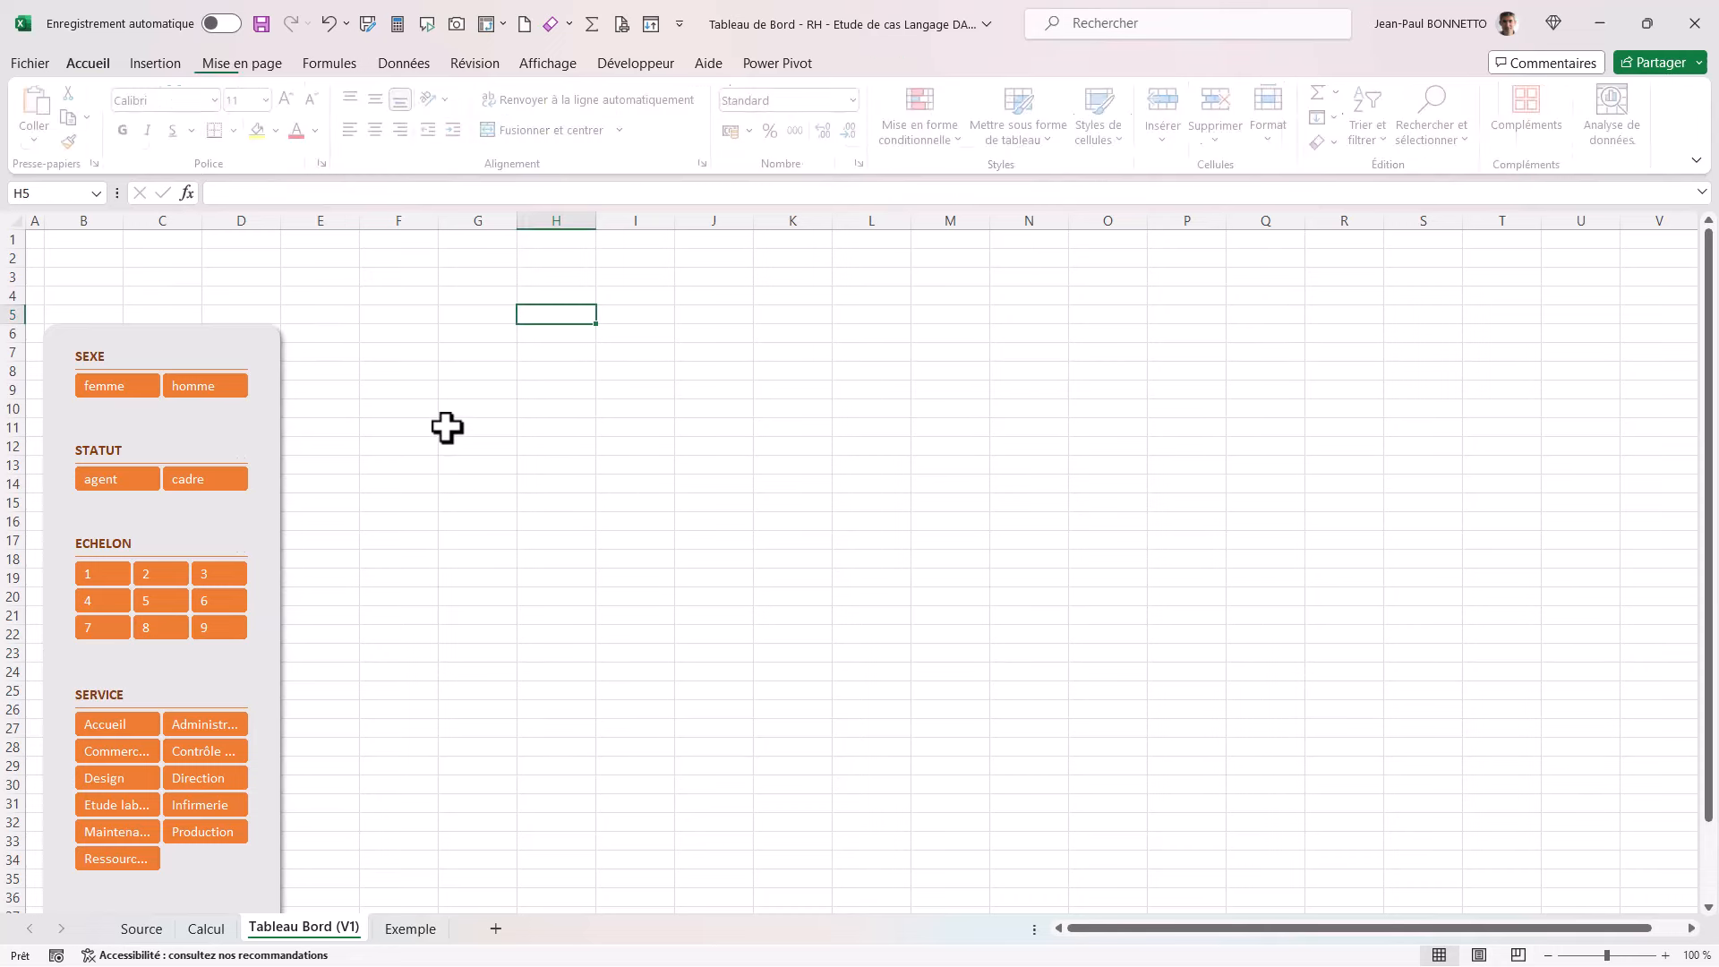
mouse_move(174, 345)
mouse_down()
mouse_move(200, 352)
mouse_move(176, 359)
mouse_up()
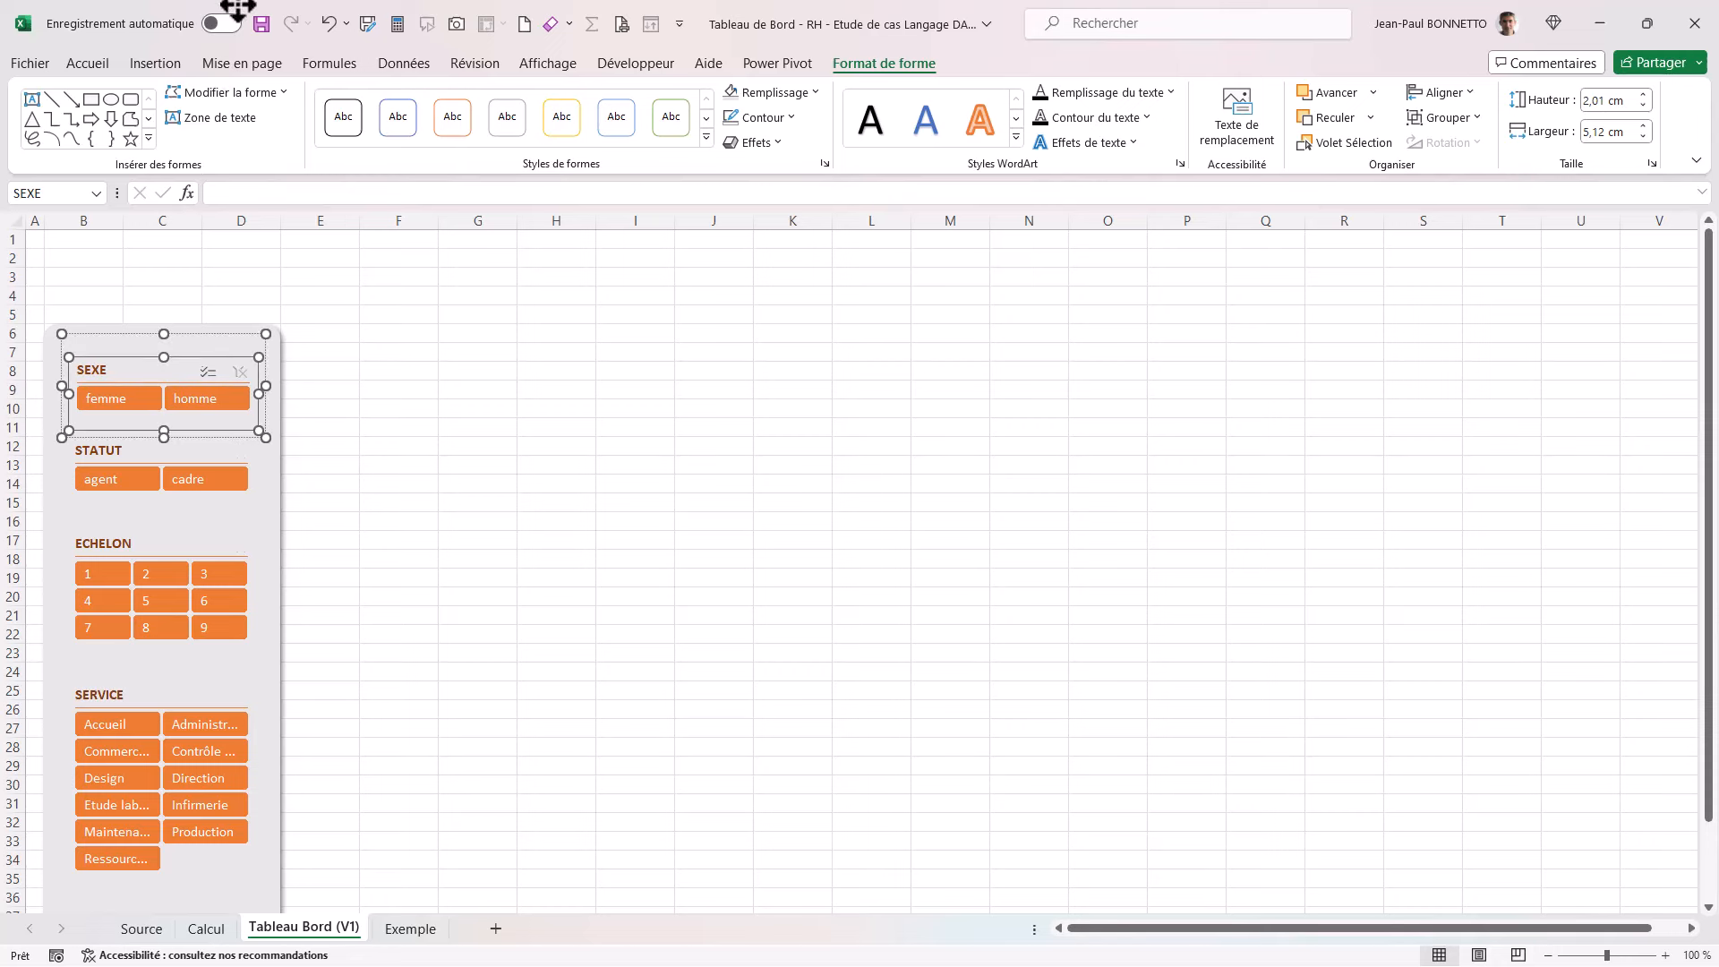
click(328, 24)
click(329, 24)
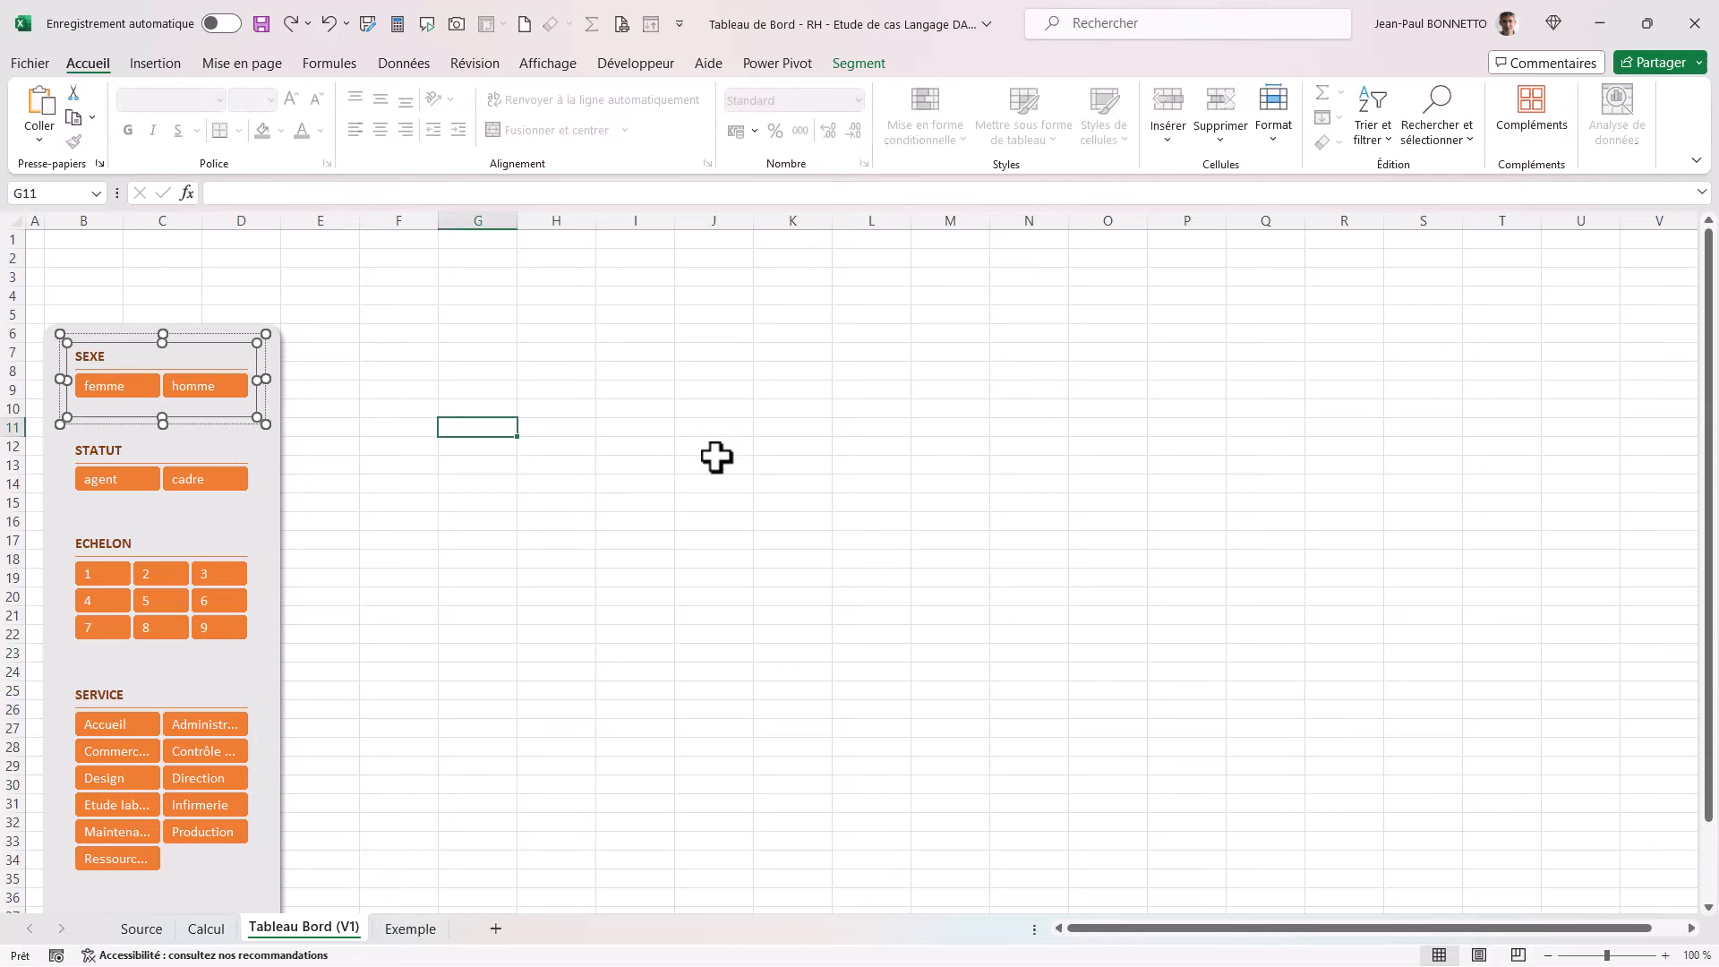
key(Escape)
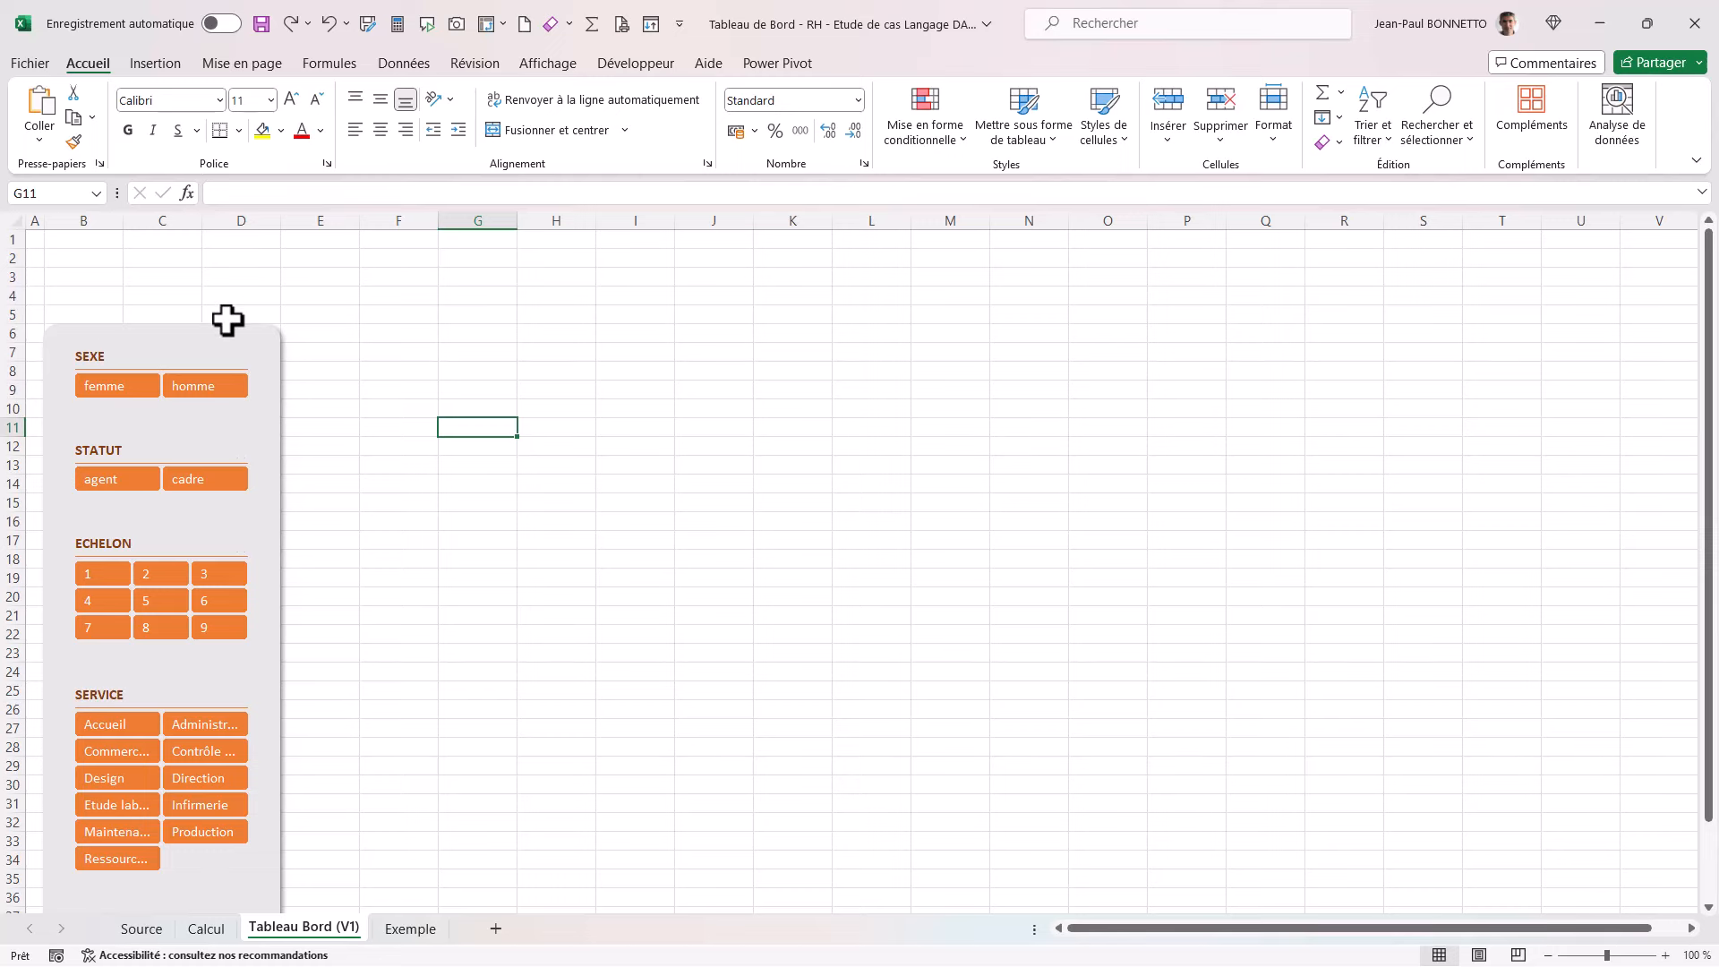
Step: On the Tableau Bord (V1) sheet, draw a rounded rectangle about 9.9 cm wide and 2.1 cm high beside the slicer panel, containing "Pilotage KPI's"
click(410, 929)
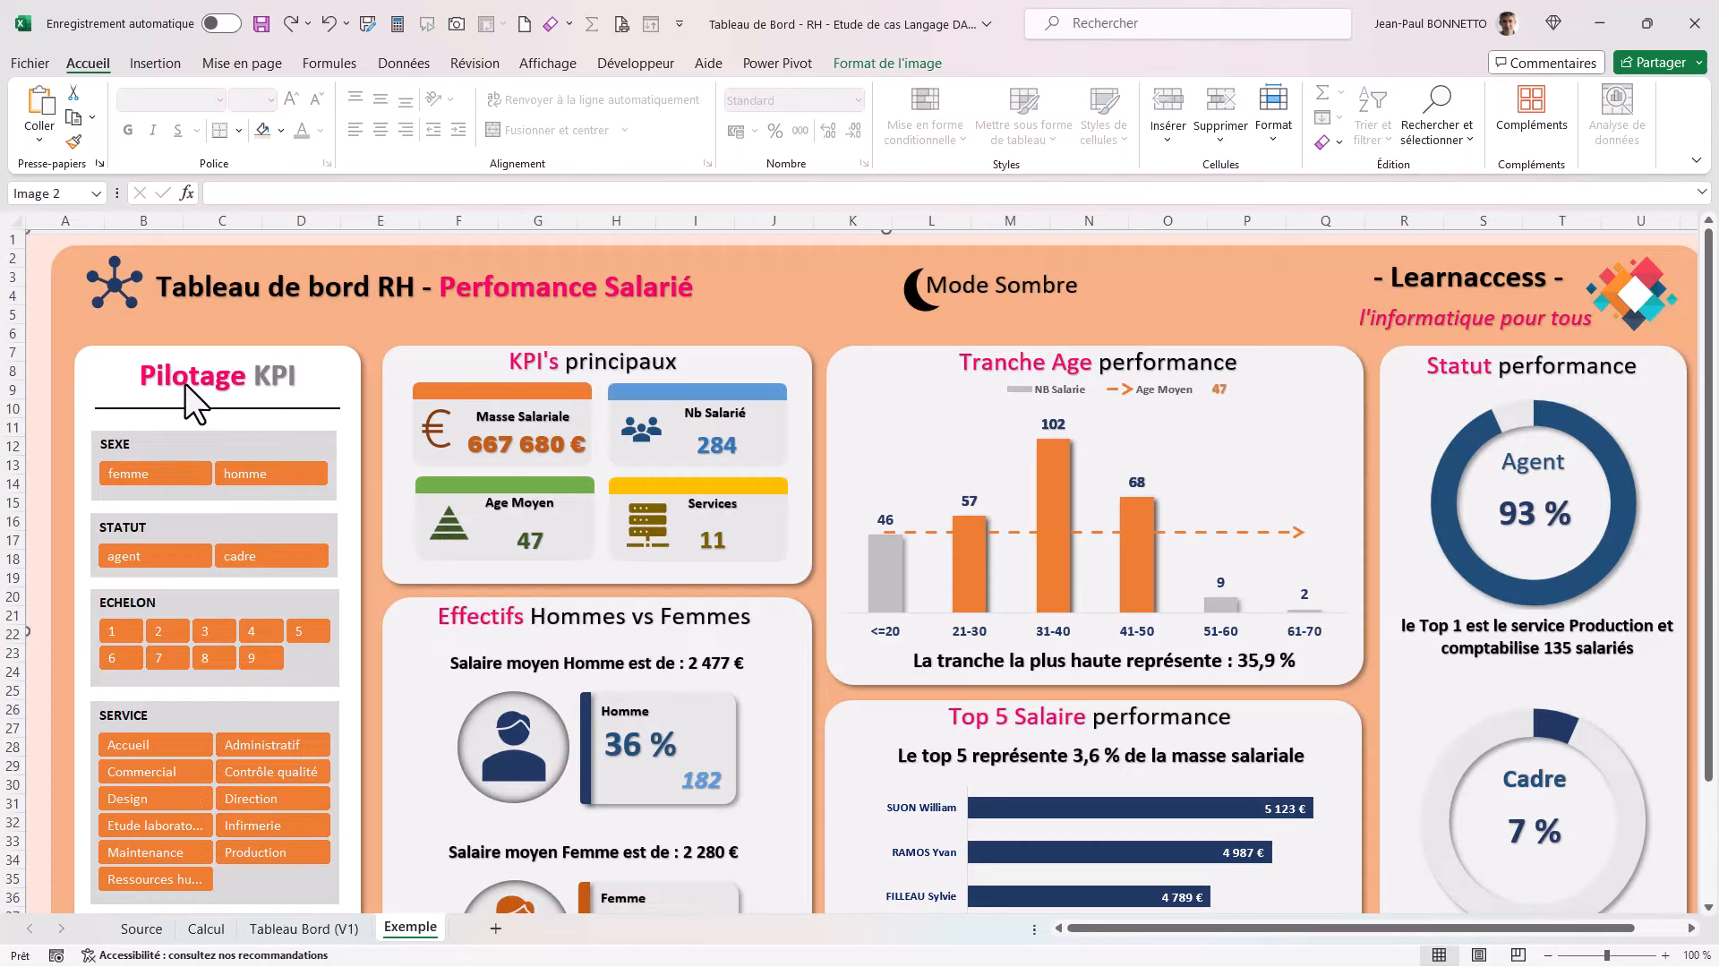
click(293, 932)
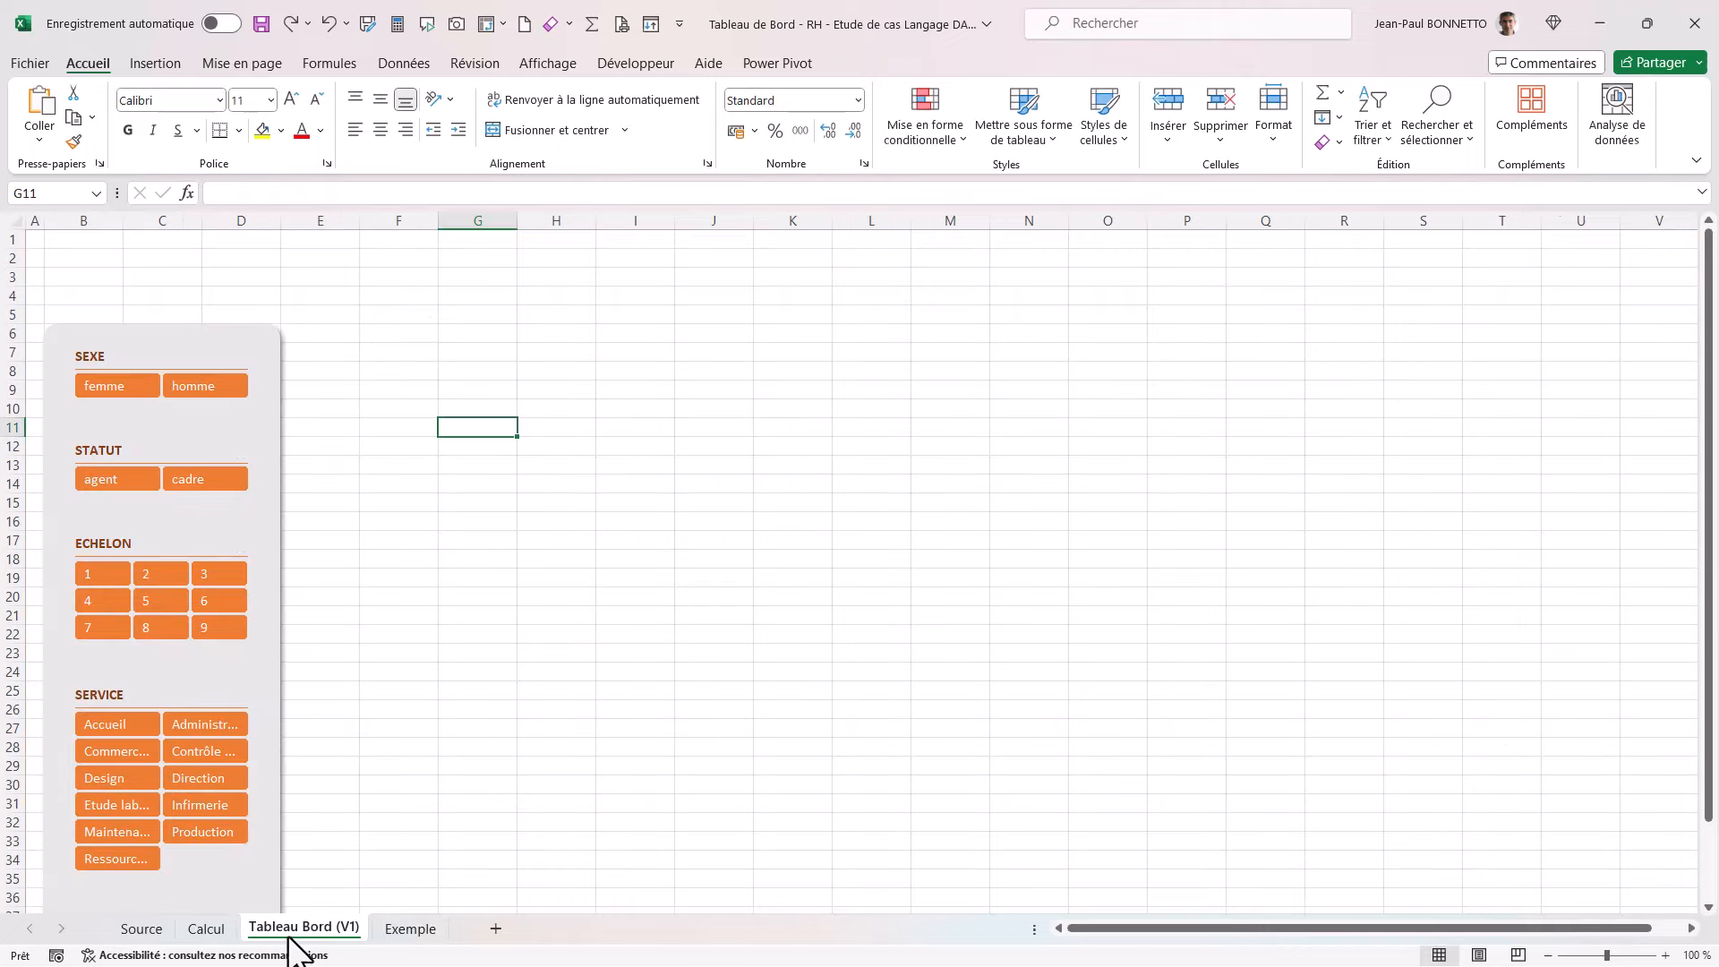
click(161, 63)
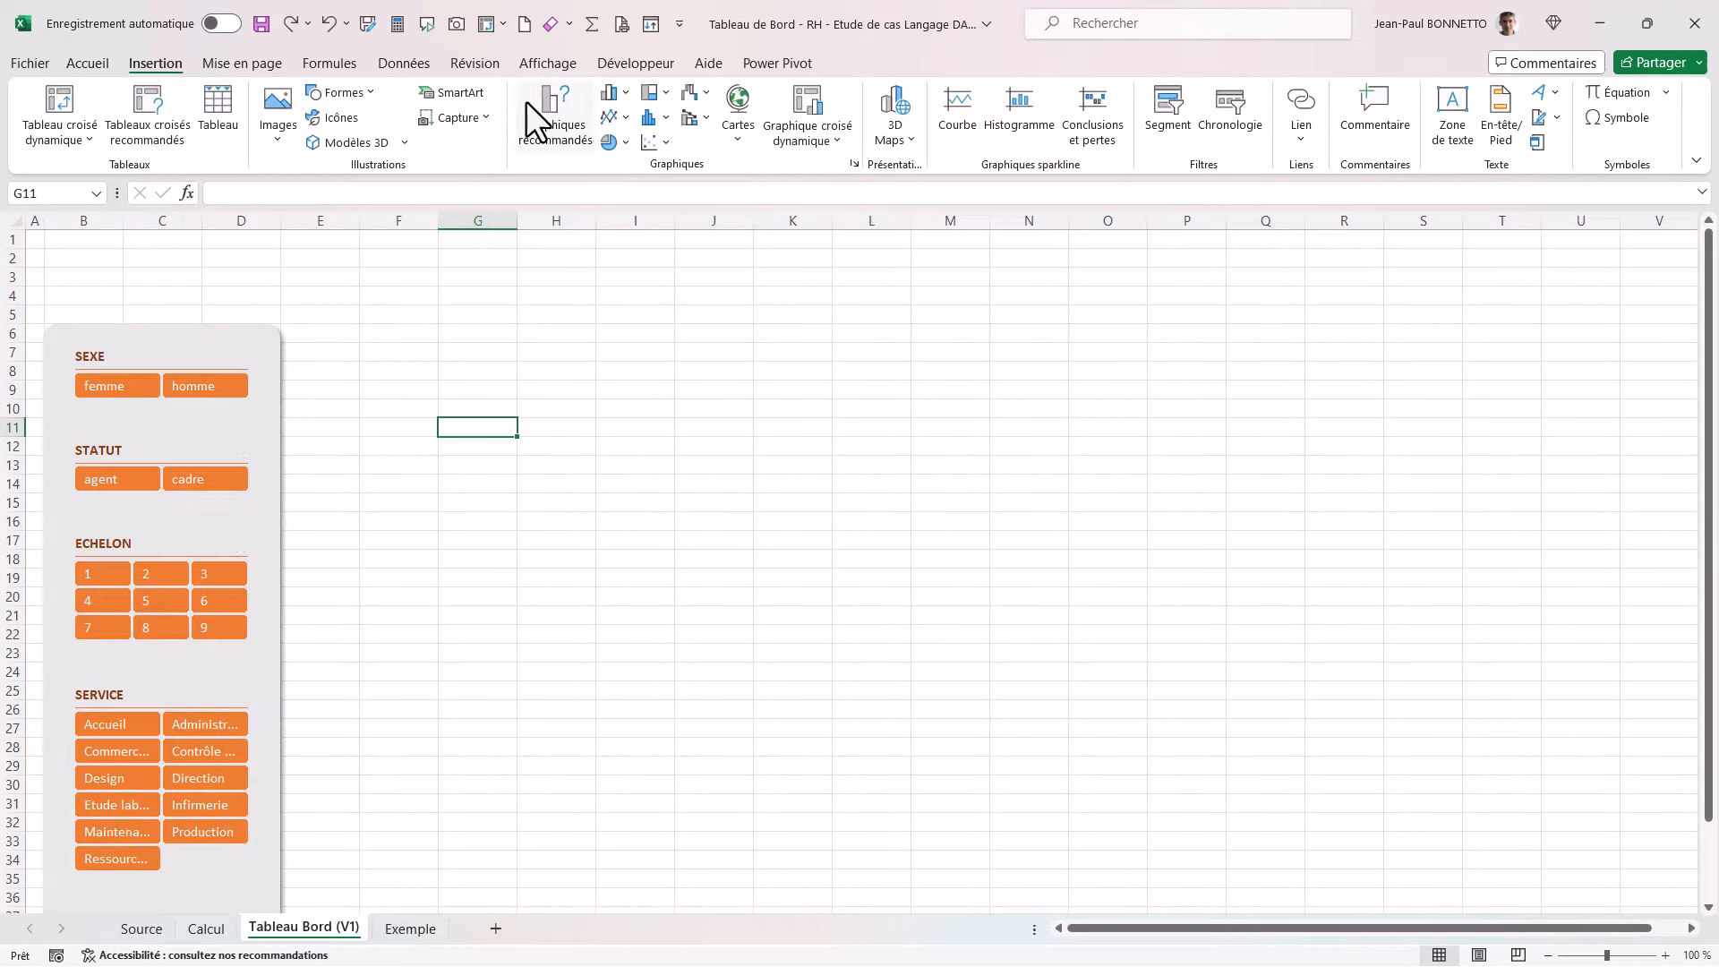
click(372, 92)
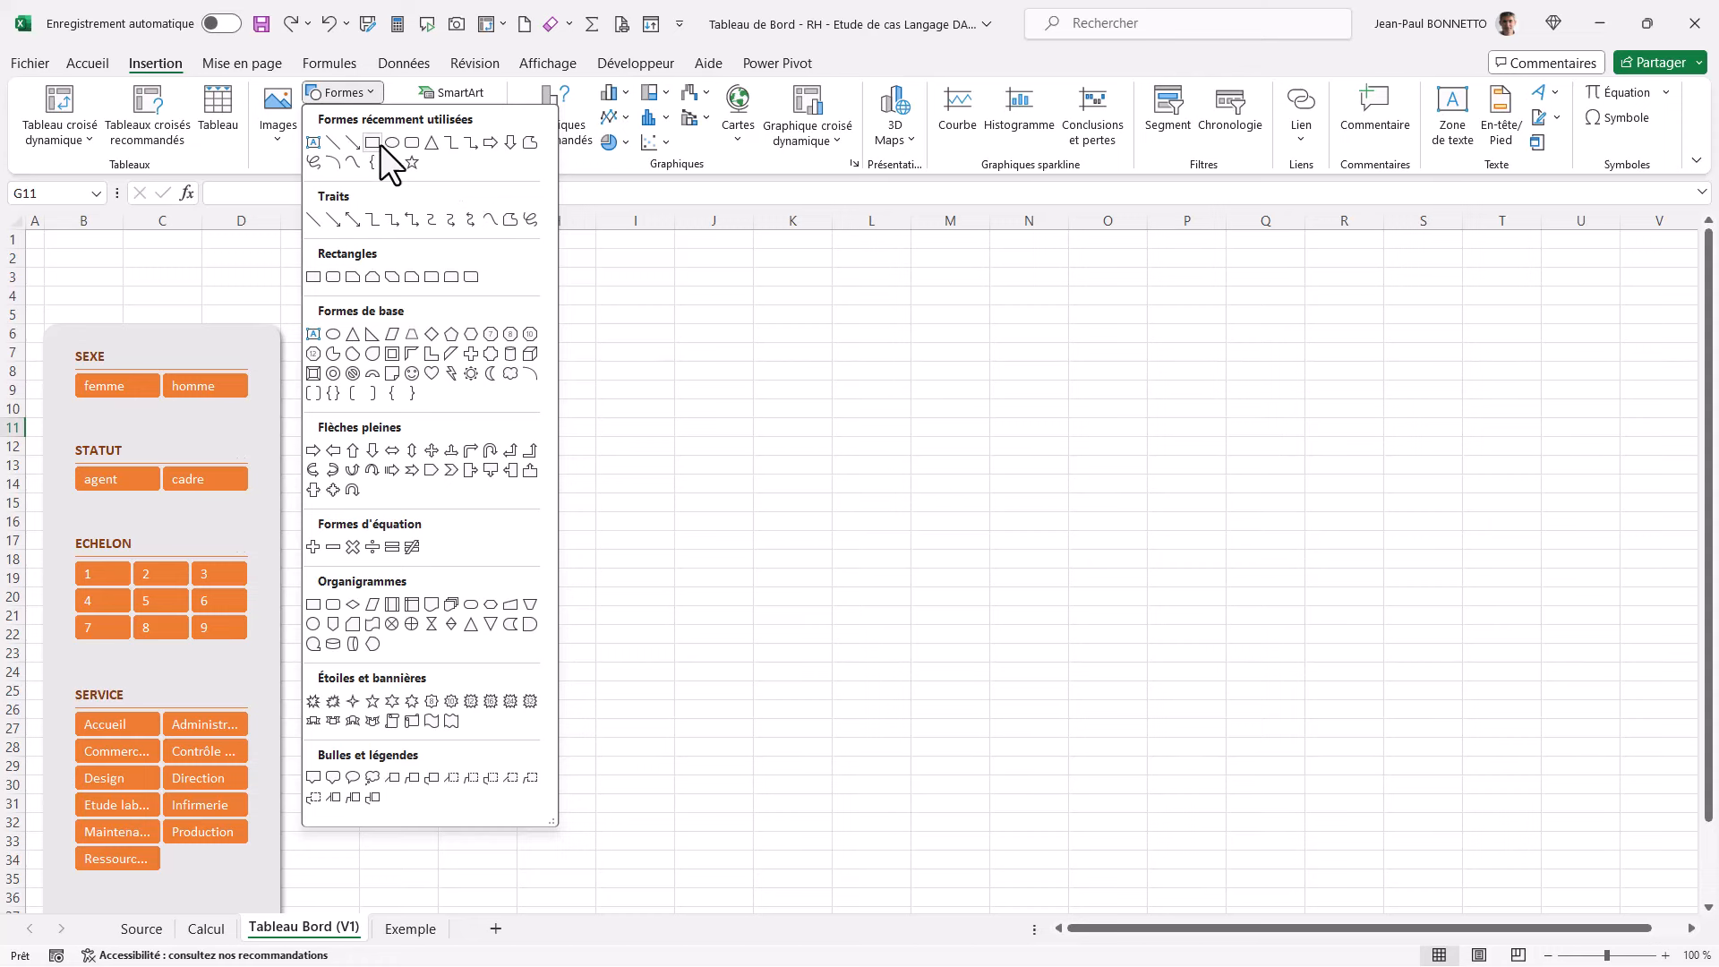
click(414, 146)
drag(454, 273, 824, 351)
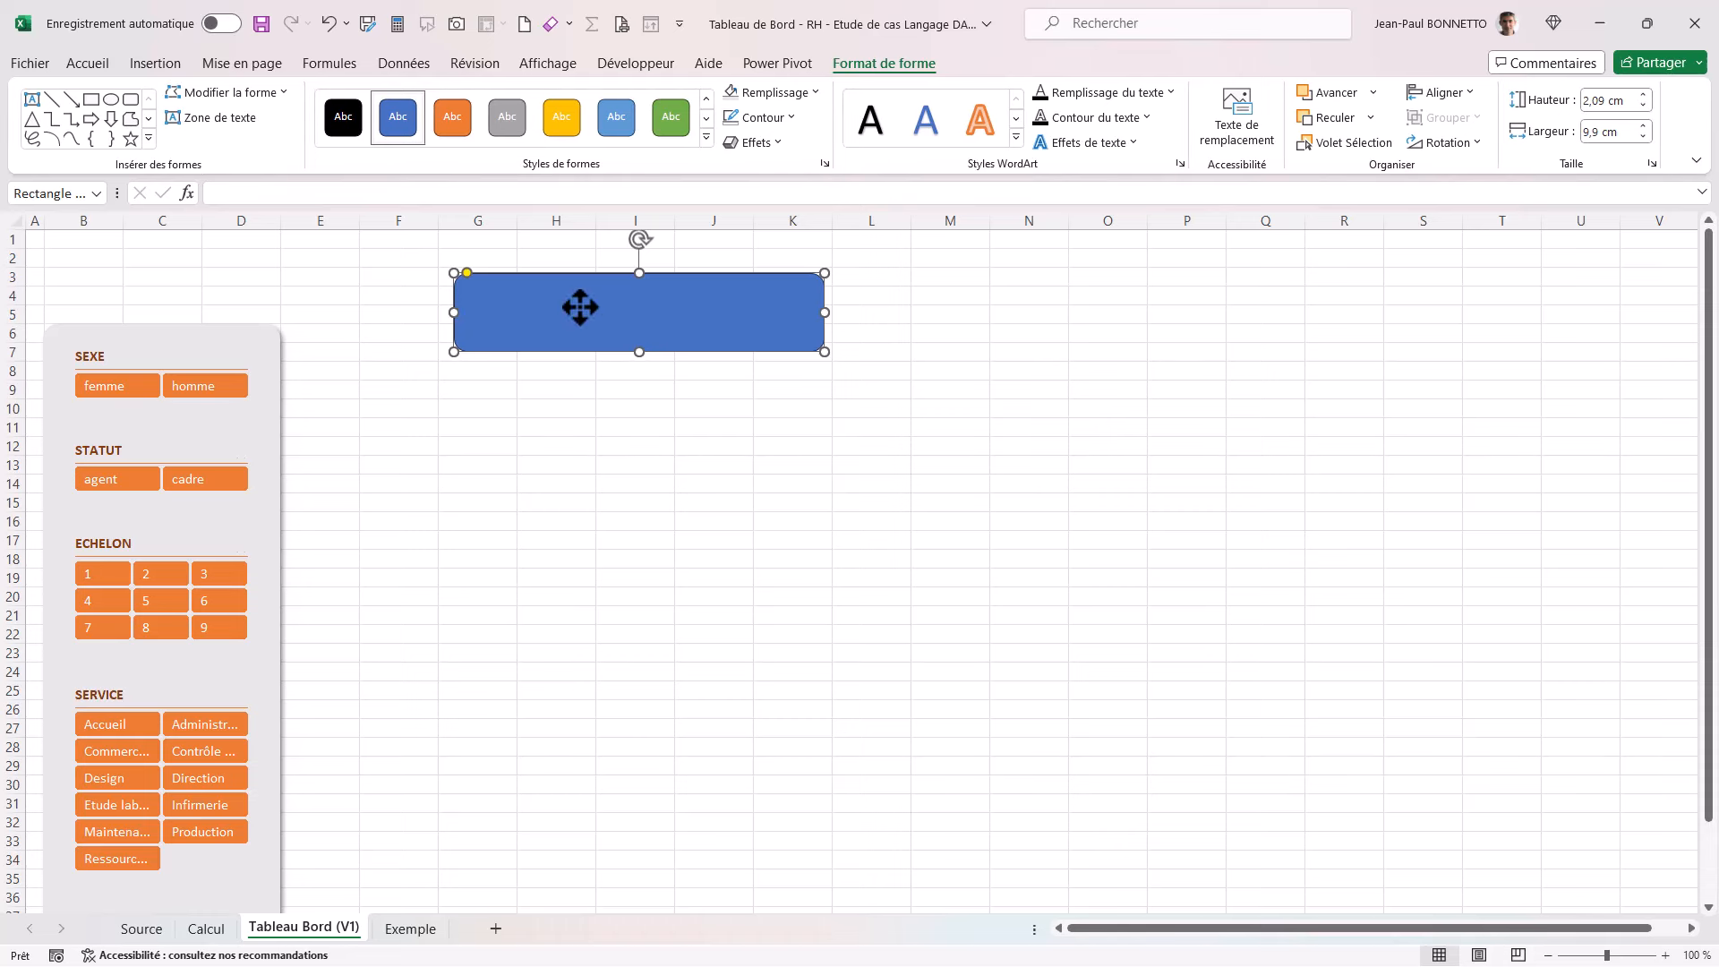
text(Pilotage KPI's)
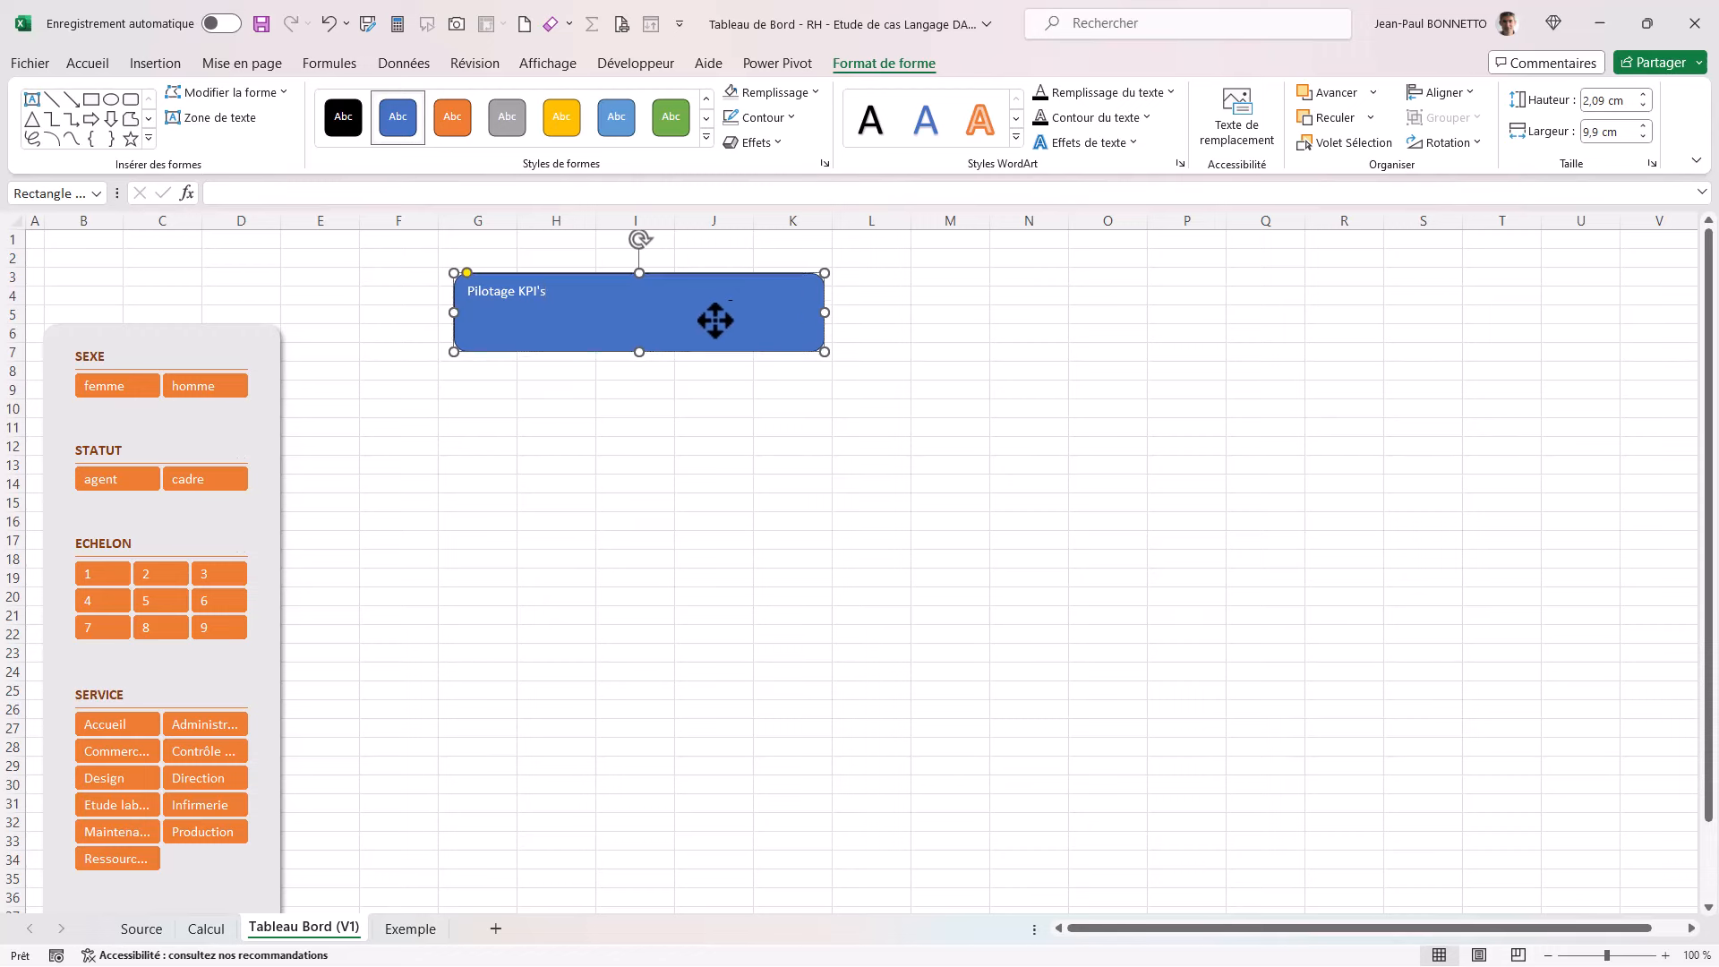
drag(714, 319, 676, 323)
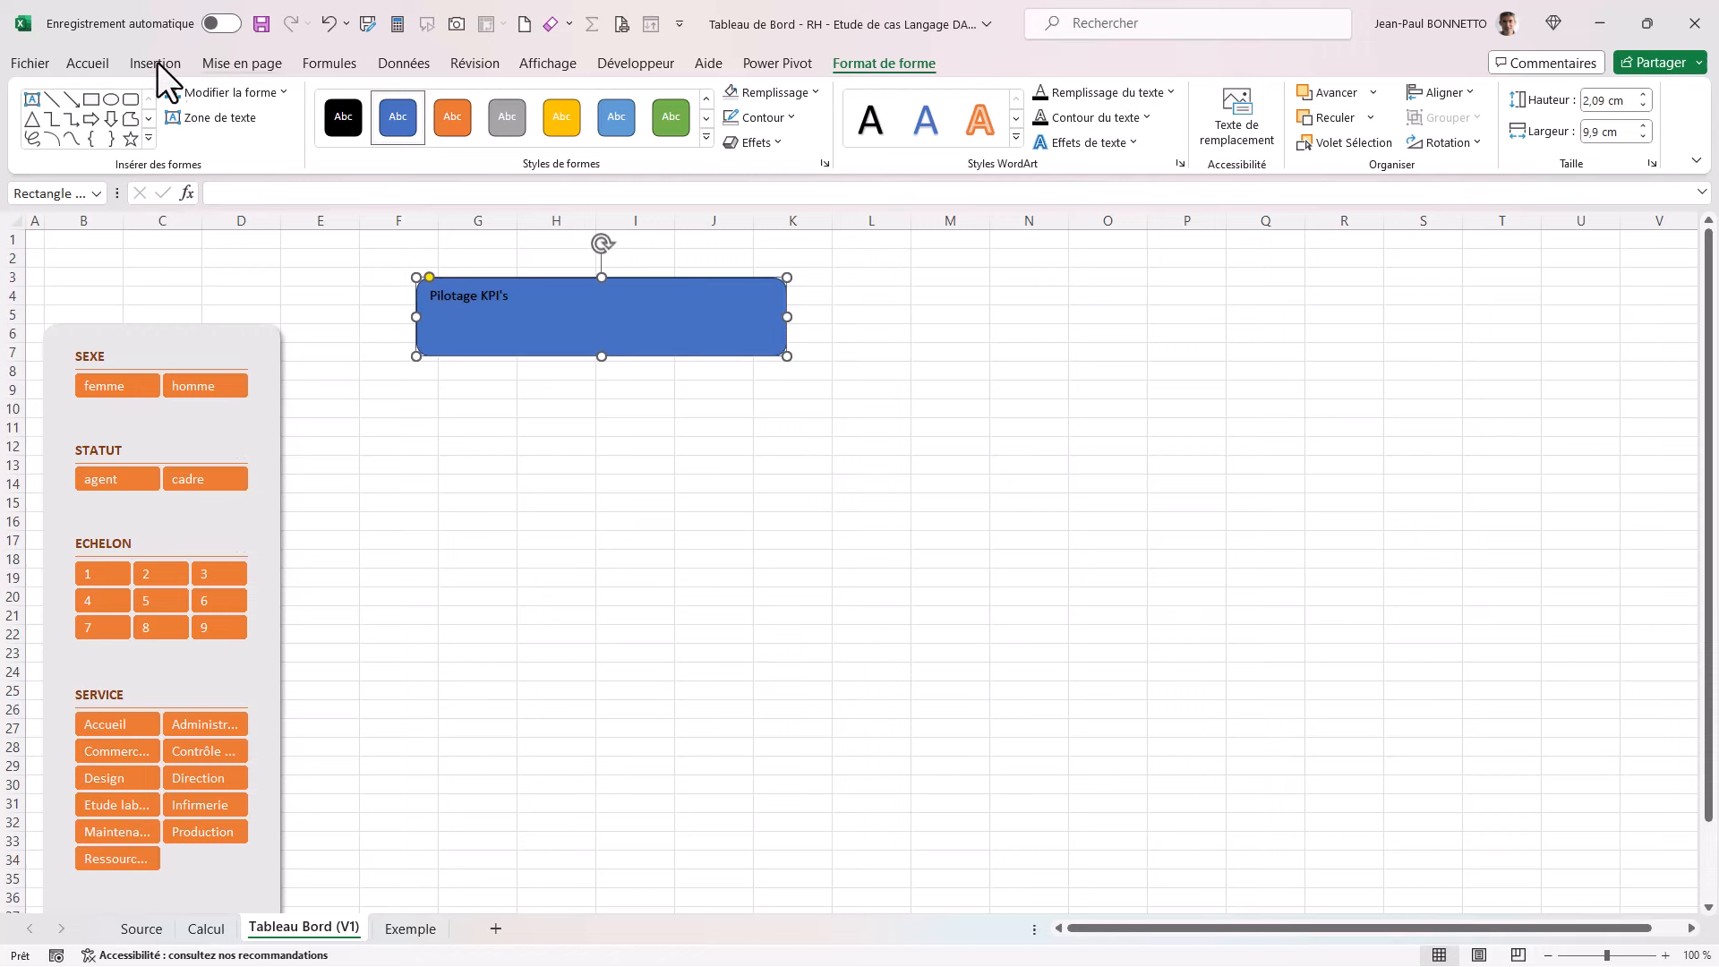
Step: Clear the title shape's blue fill and centre its text horizontally and vertically
click(88, 63)
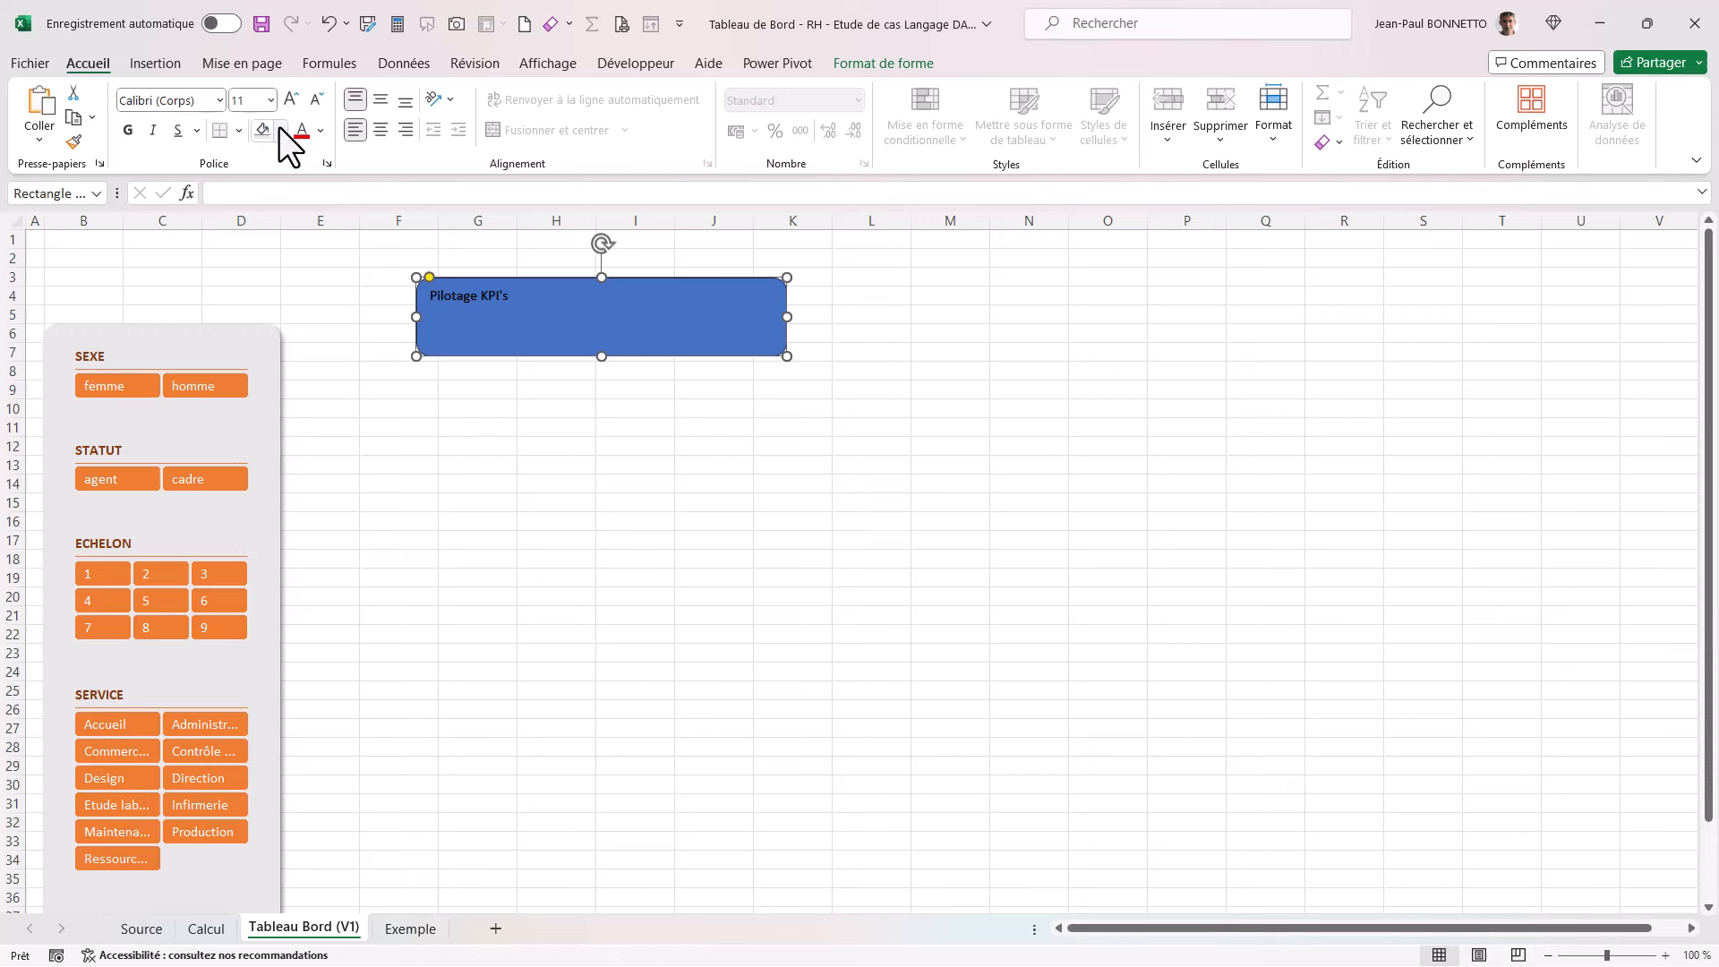
click(280, 130)
click(298, 370)
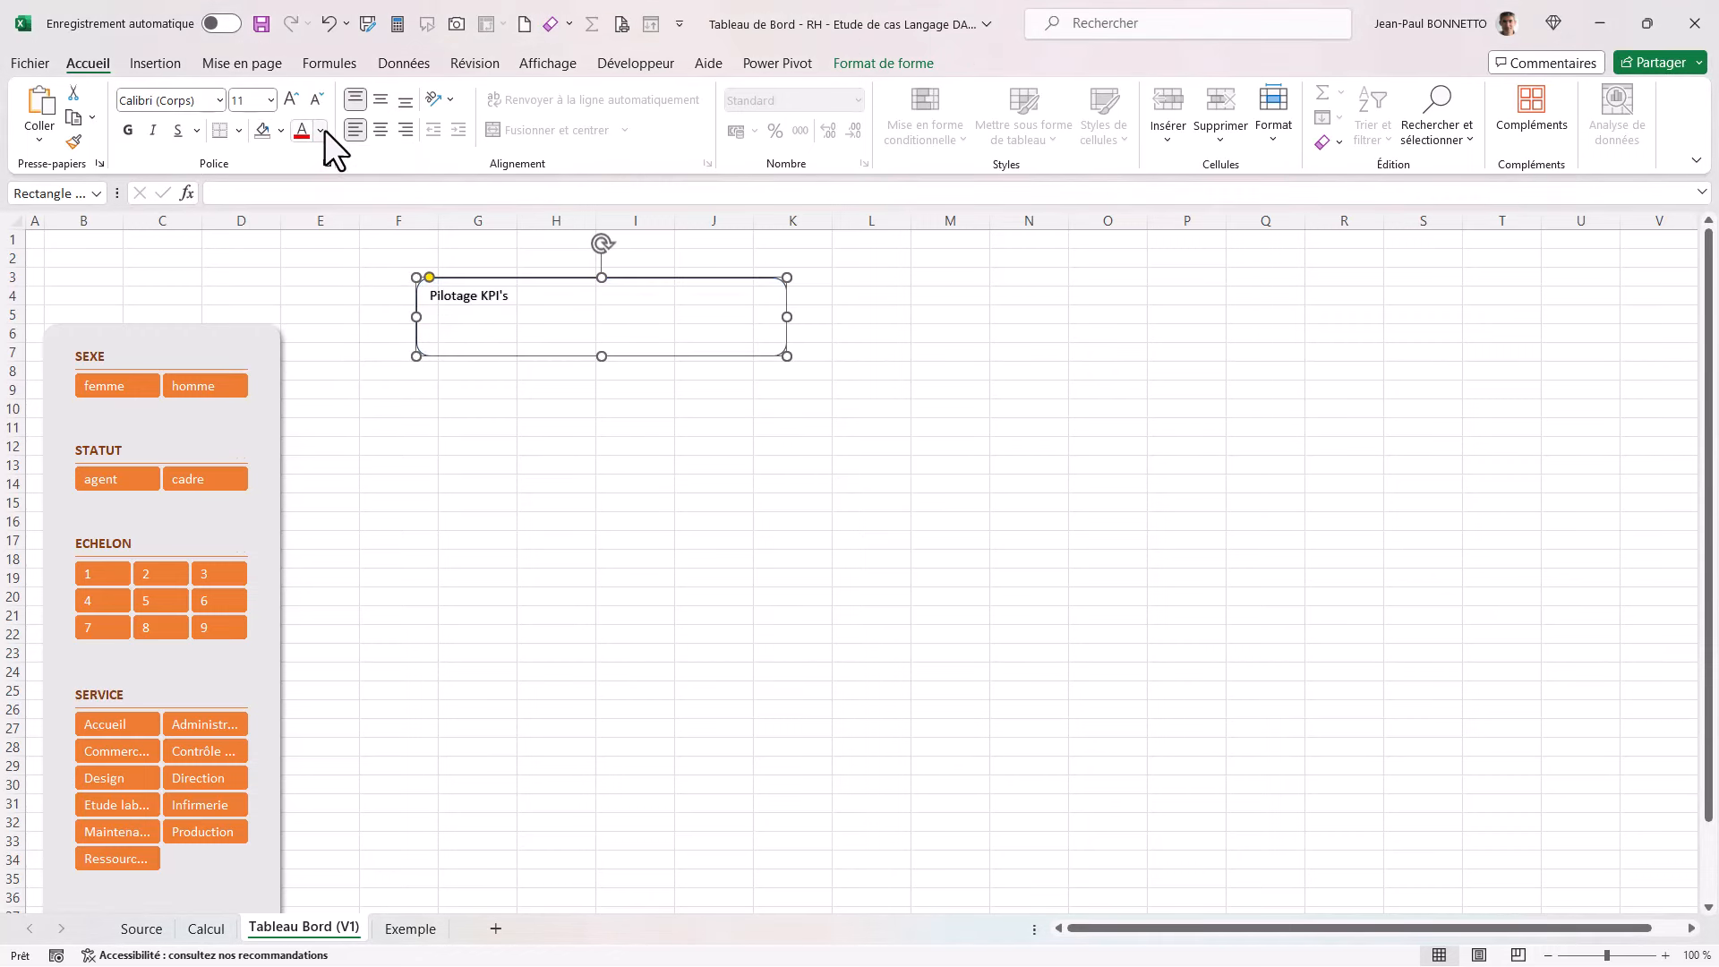
click(383, 128)
click(380, 101)
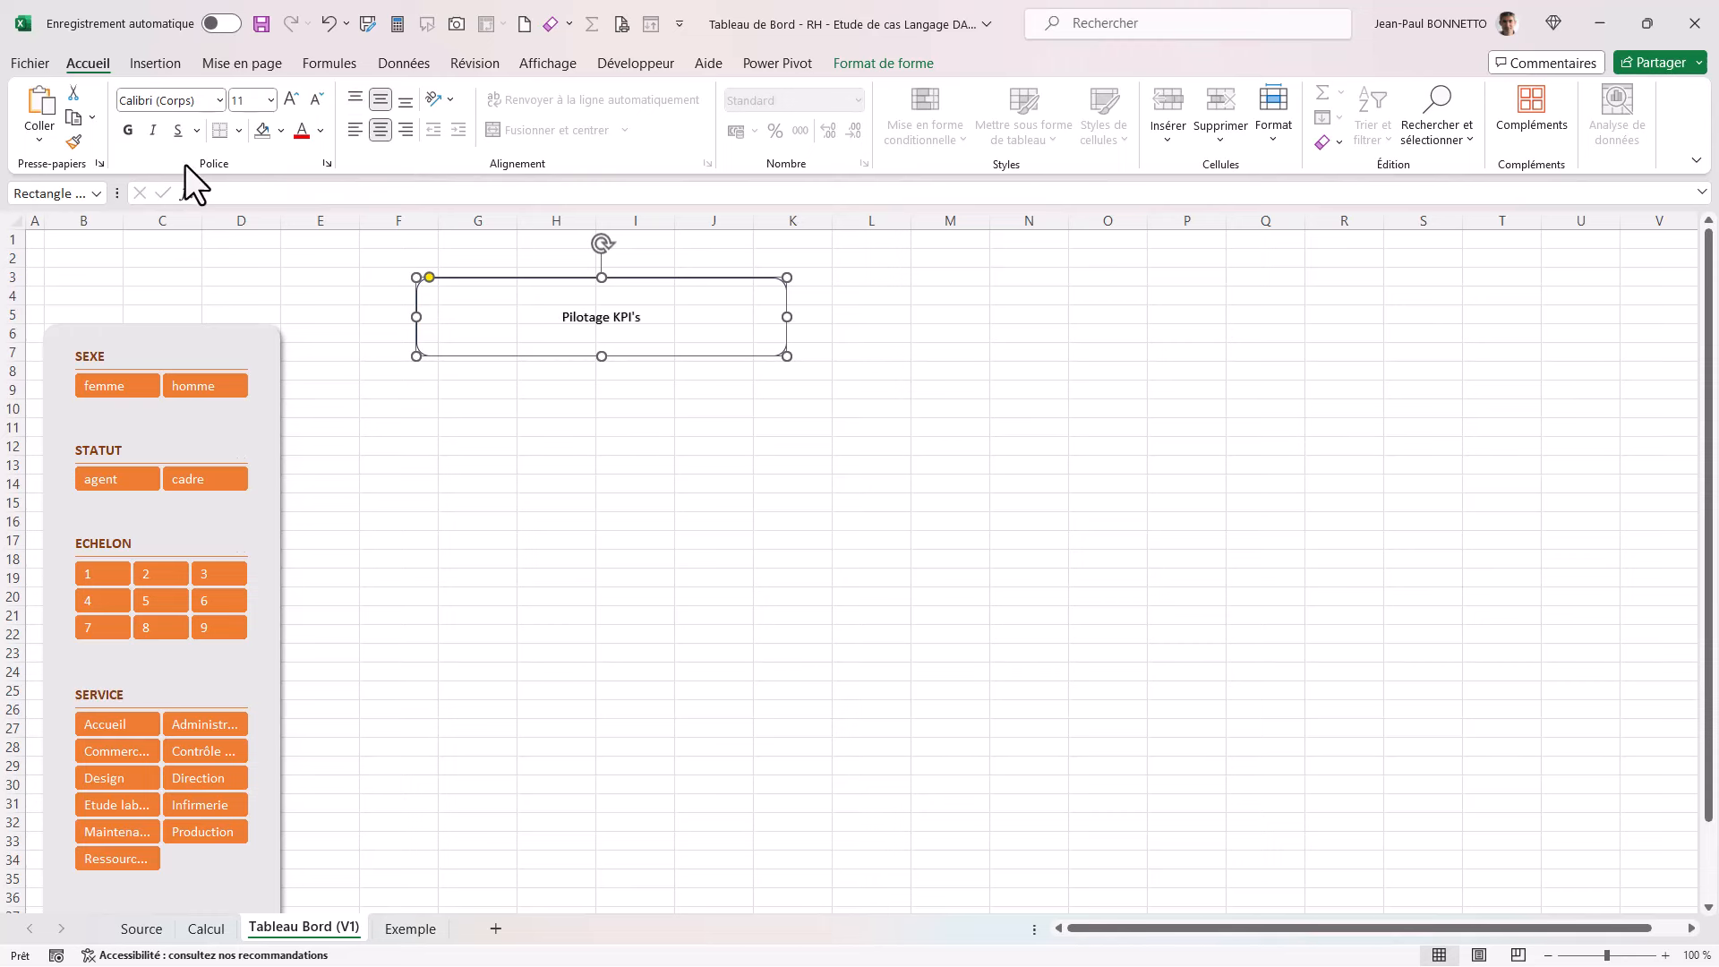
Step: Make the Pilotage KPI's title bold and increase its font size to 24
click(128, 130)
click(292, 99)
click(292, 99)
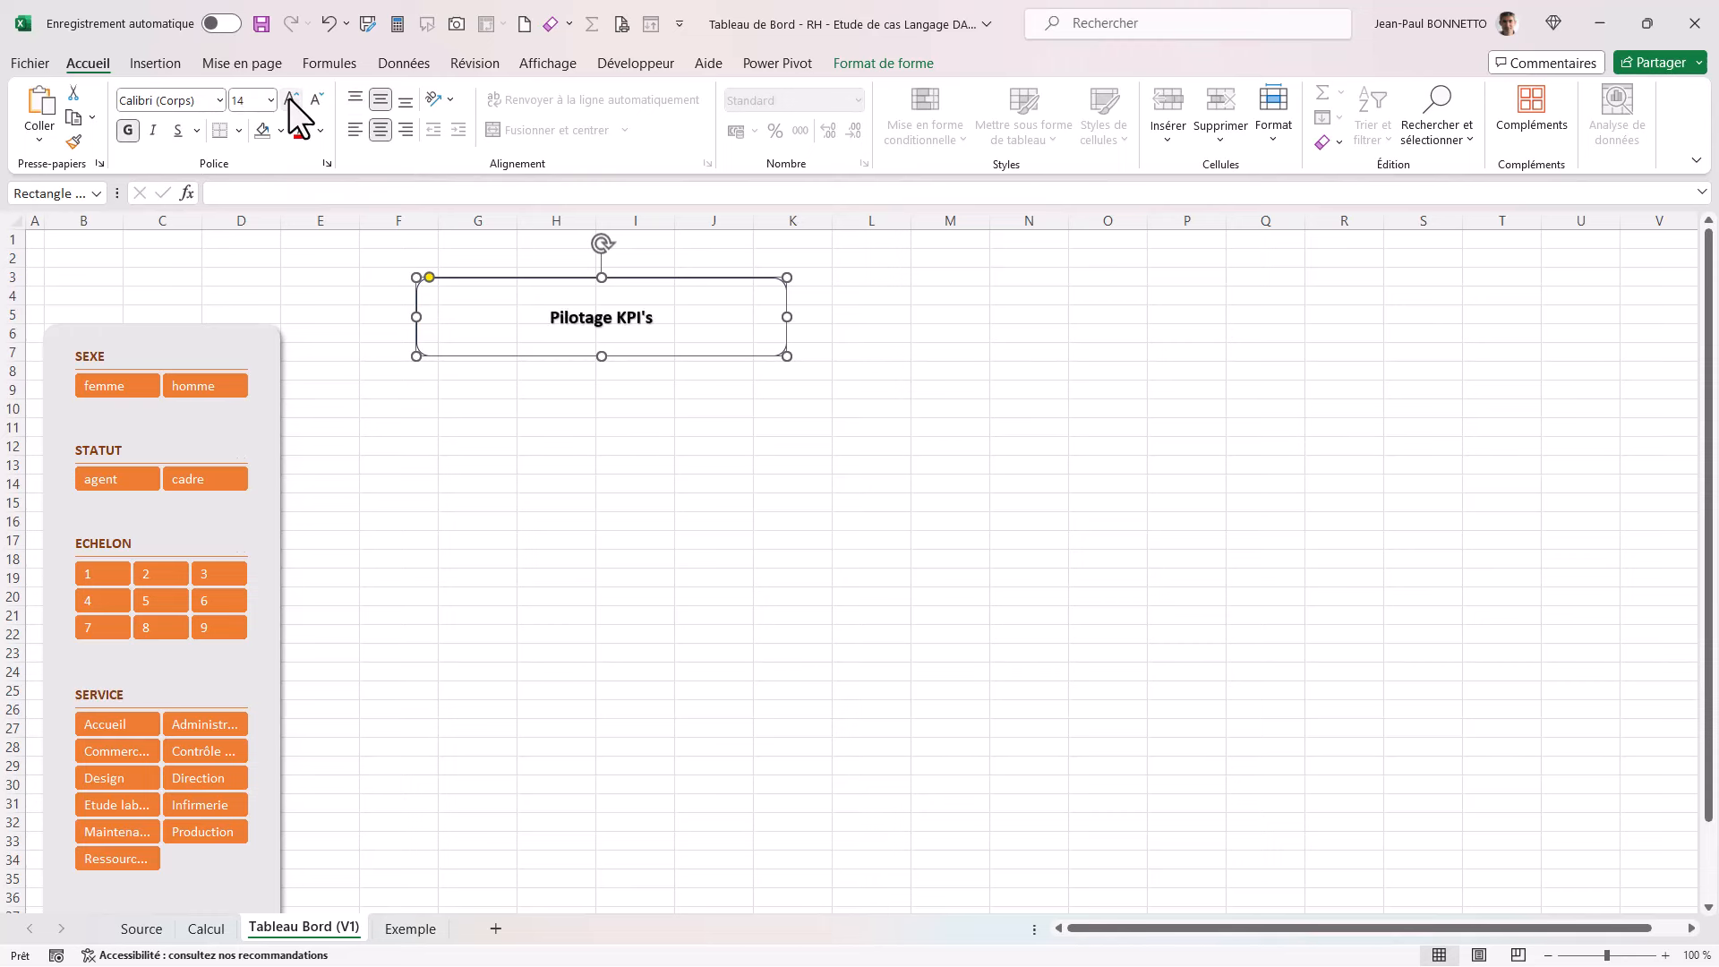
click(292, 99)
click(292, 98)
click(292, 98)
click(292, 99)
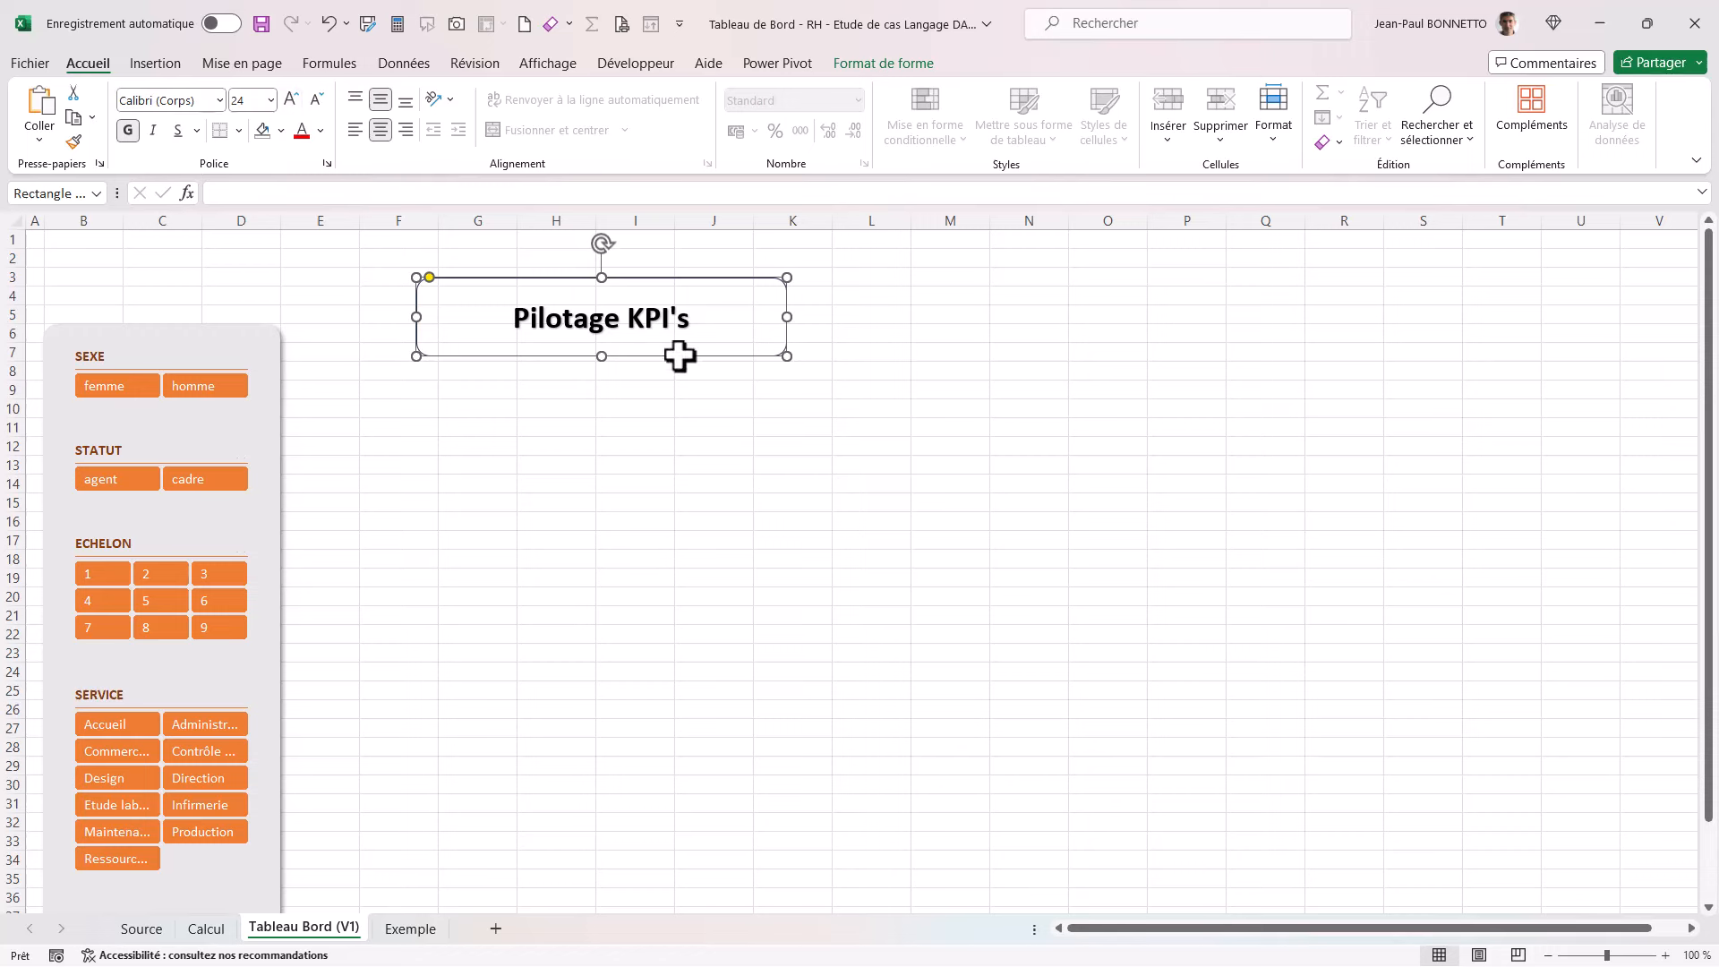
Step: Colour the word "Pilotage" in the title shape dark orange-brown, leaving "KPI's" black
click(561, 319)
double_click(562, 320)
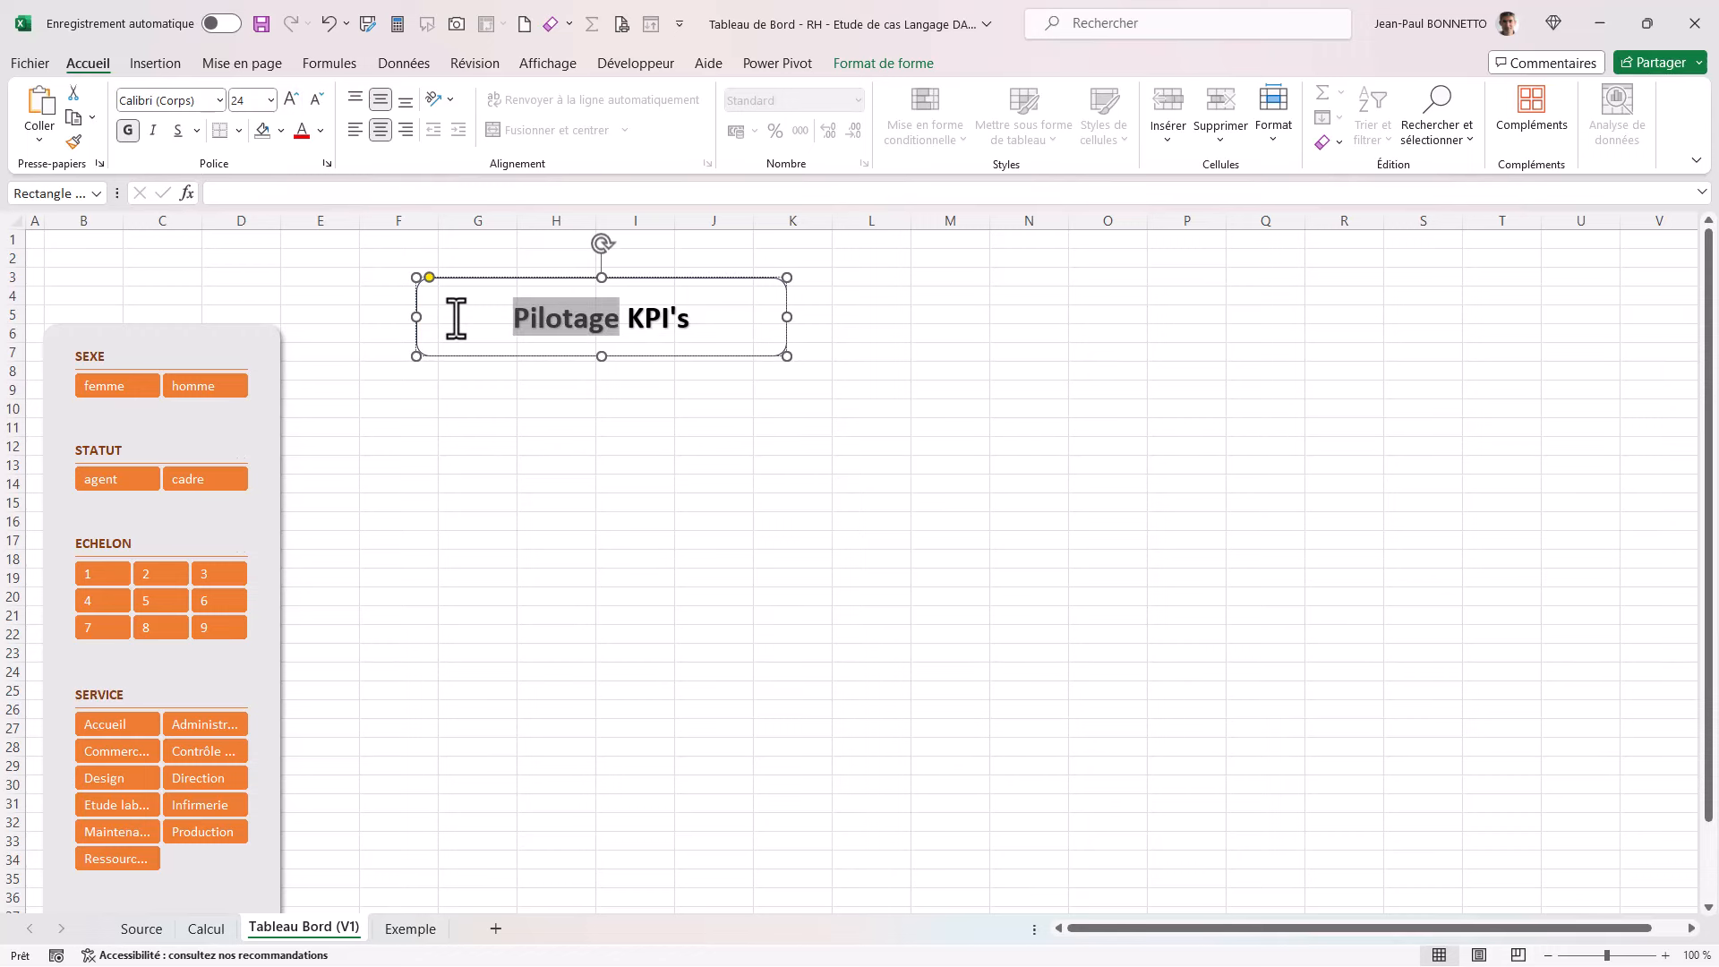
click(322, 131)
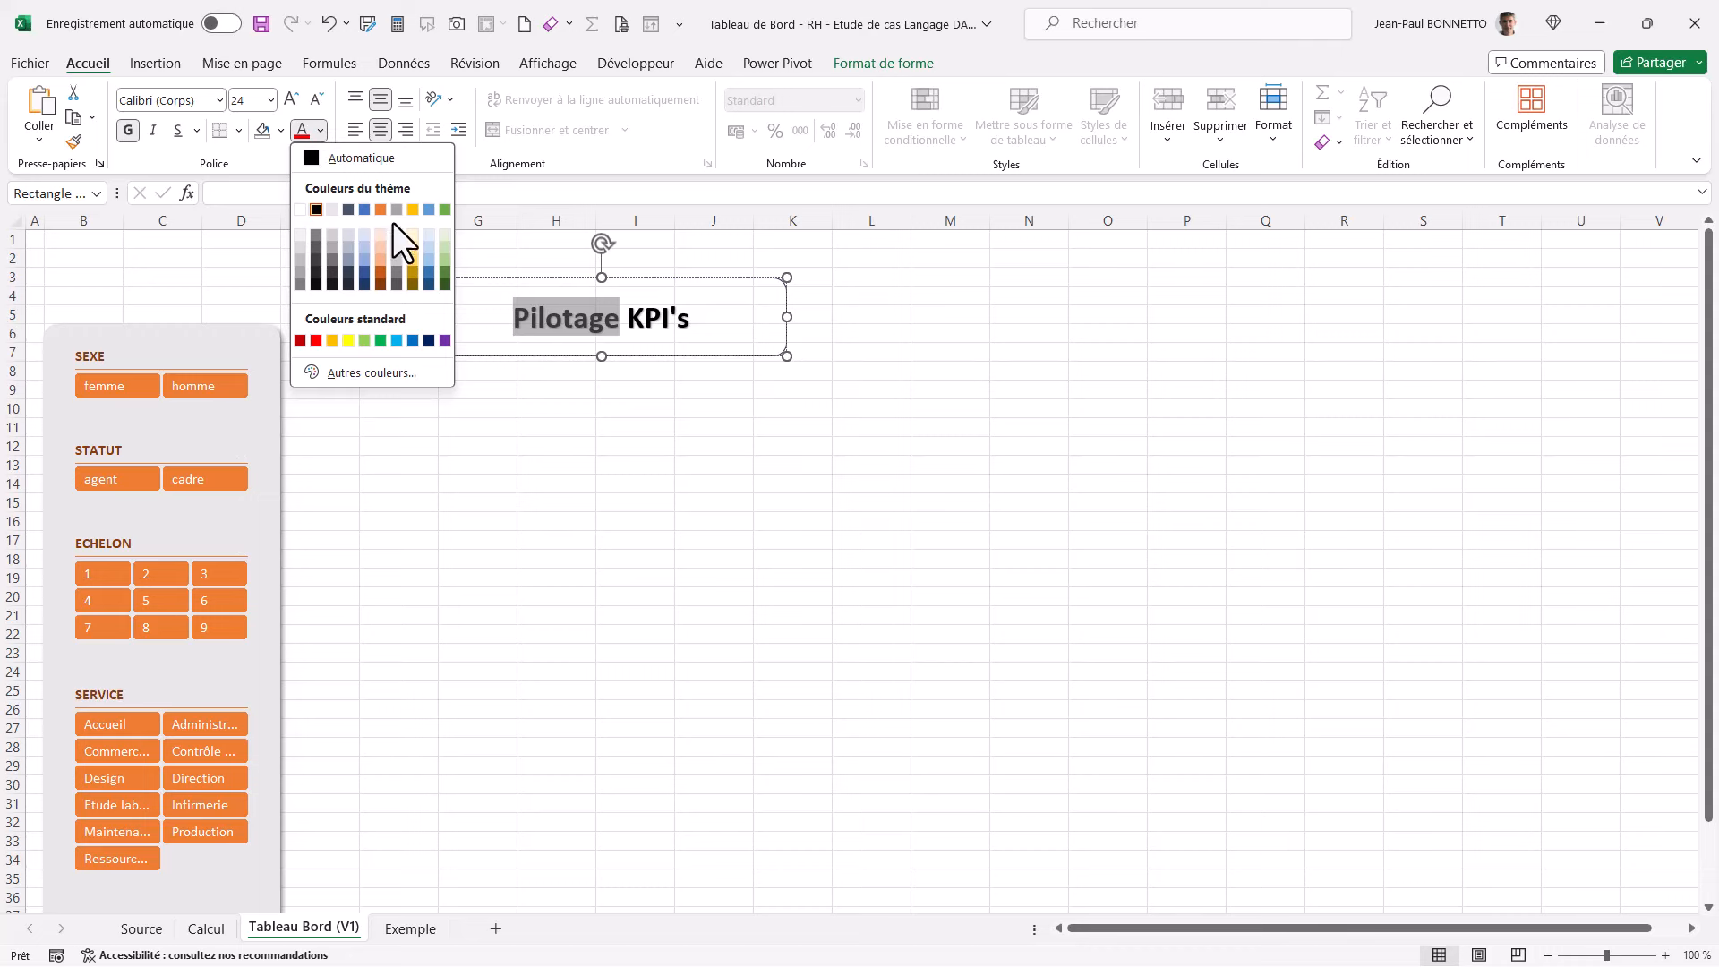
click(379, 285)
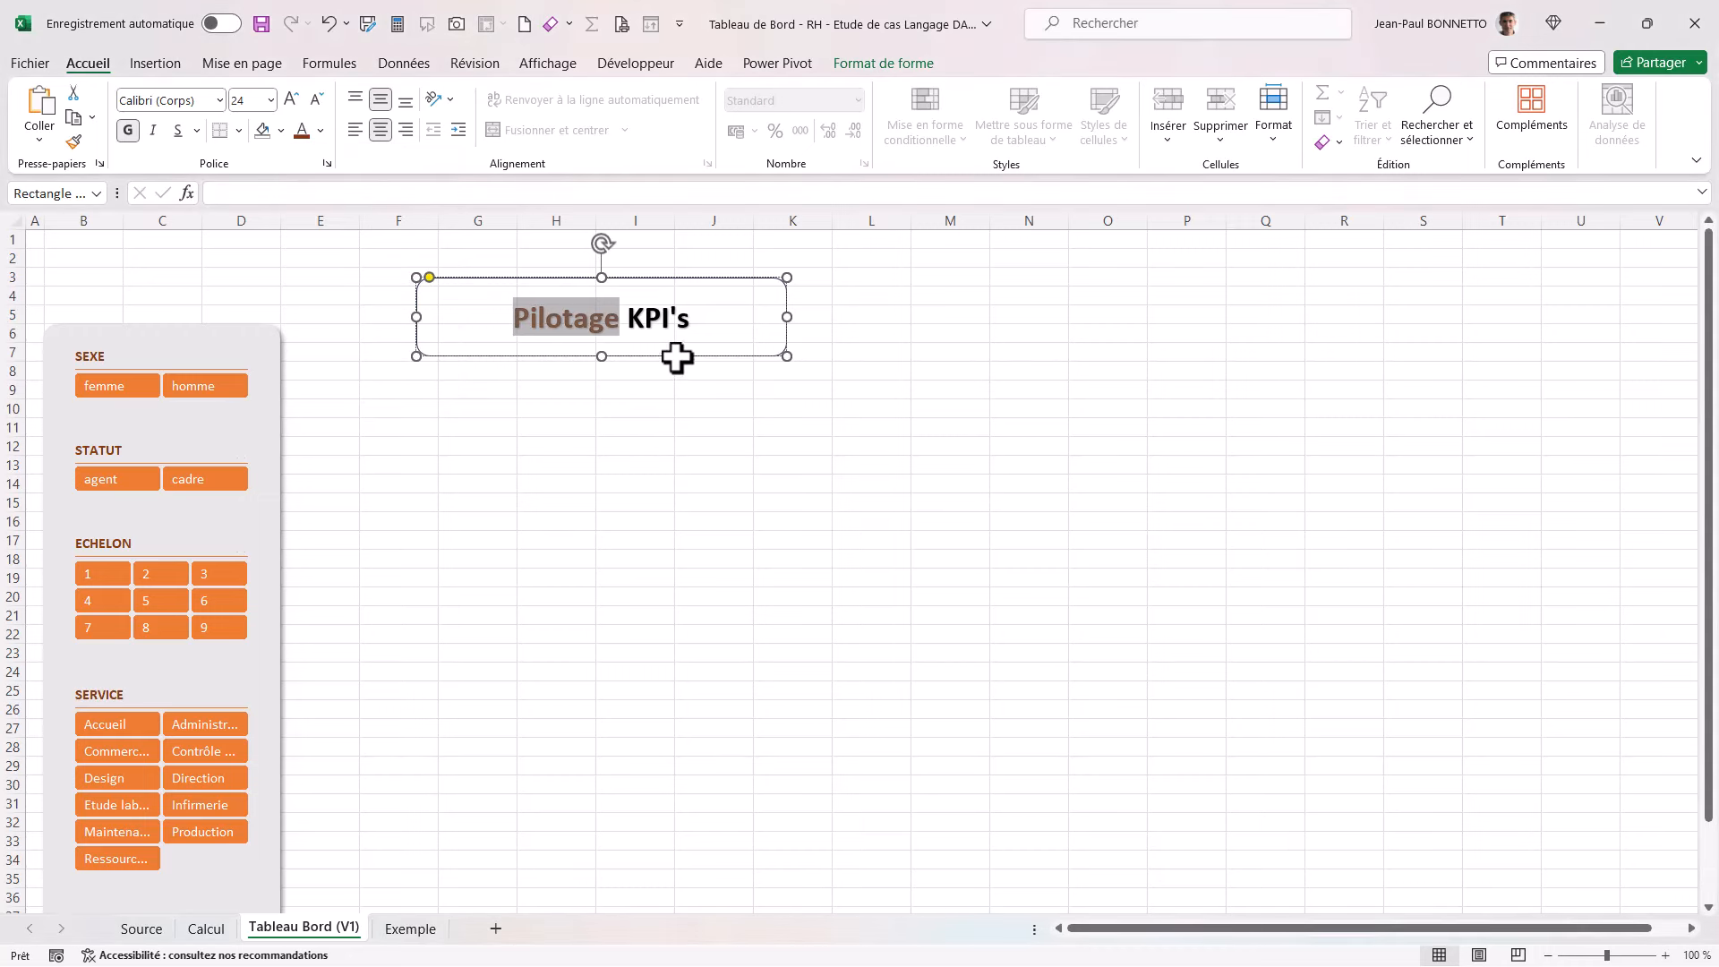
Step: Shrink the title shape to about 6.2 cm wide and 1.6 cm high, place it just above the panel's right edge, and collapse the ribbon
drag(677, 358, 488, 319)
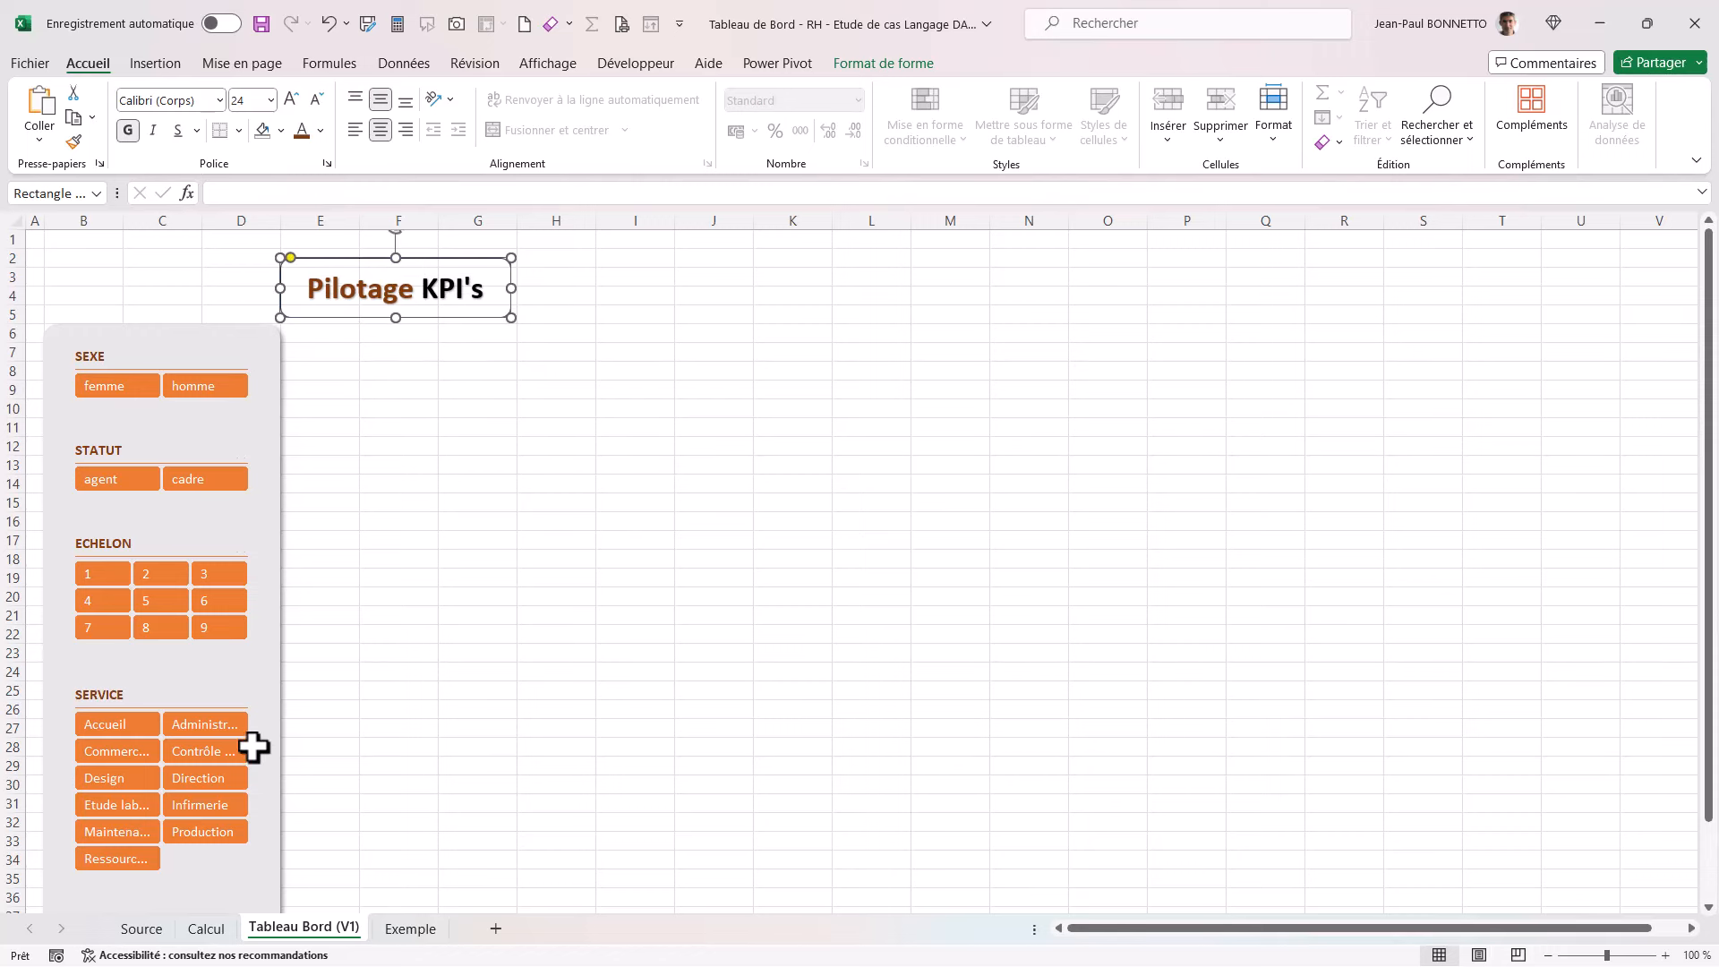
click(154, 64)
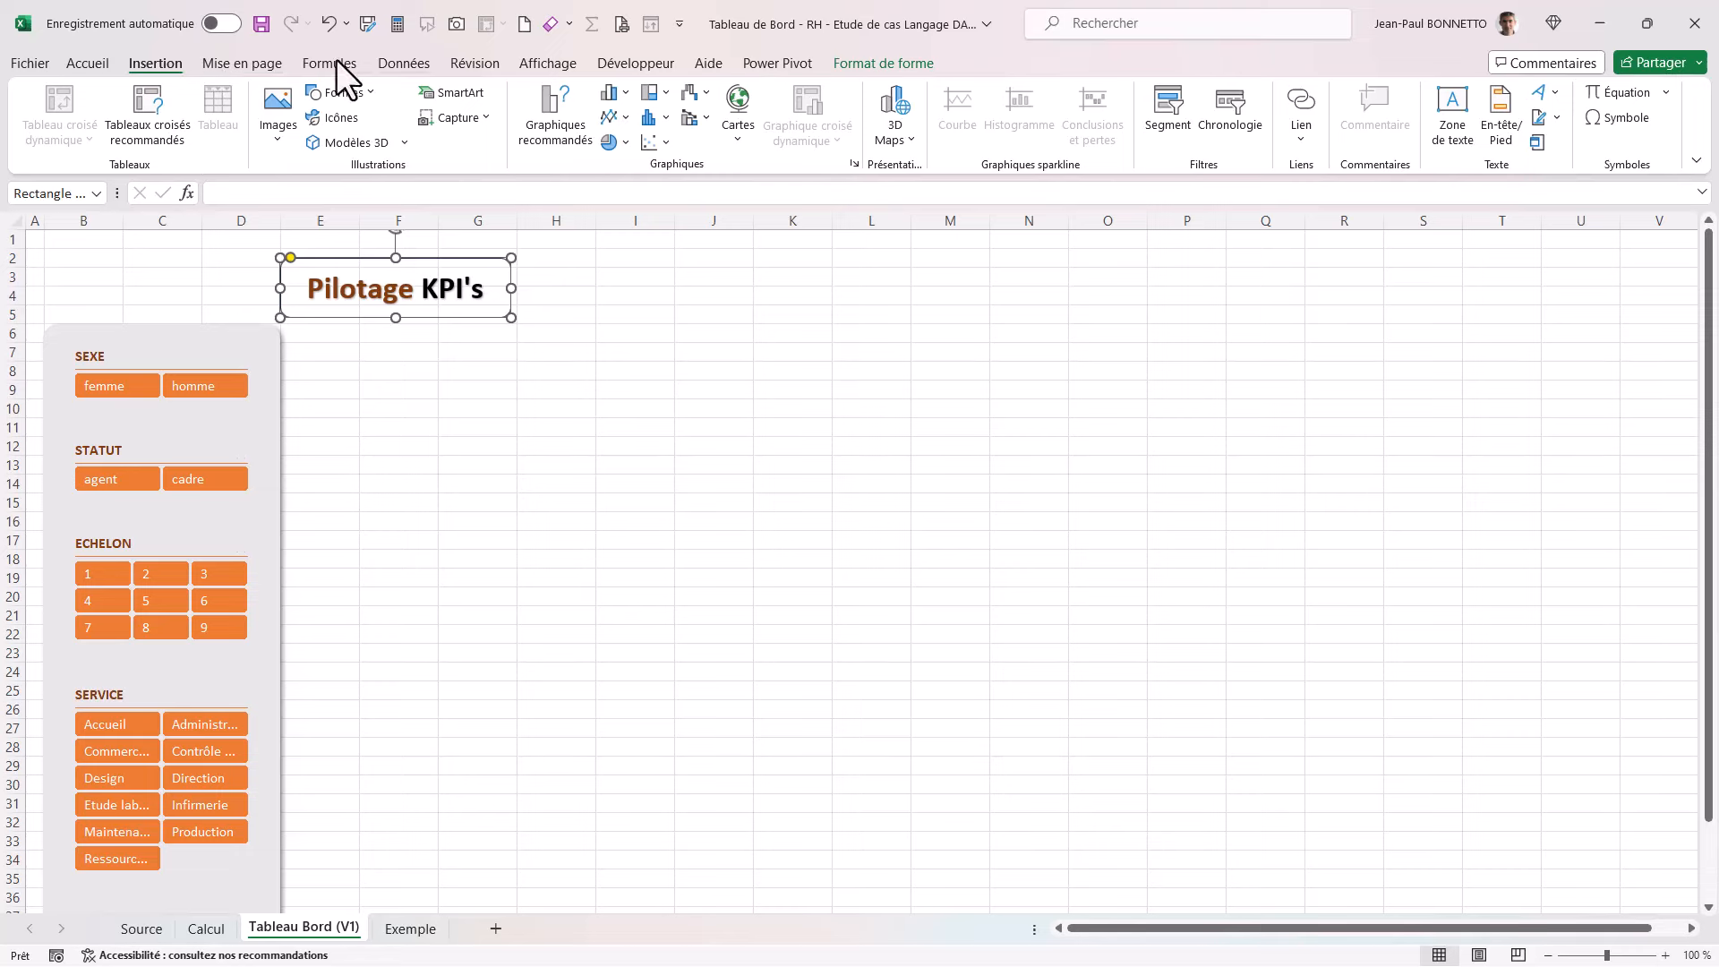
double_click(184, 65)
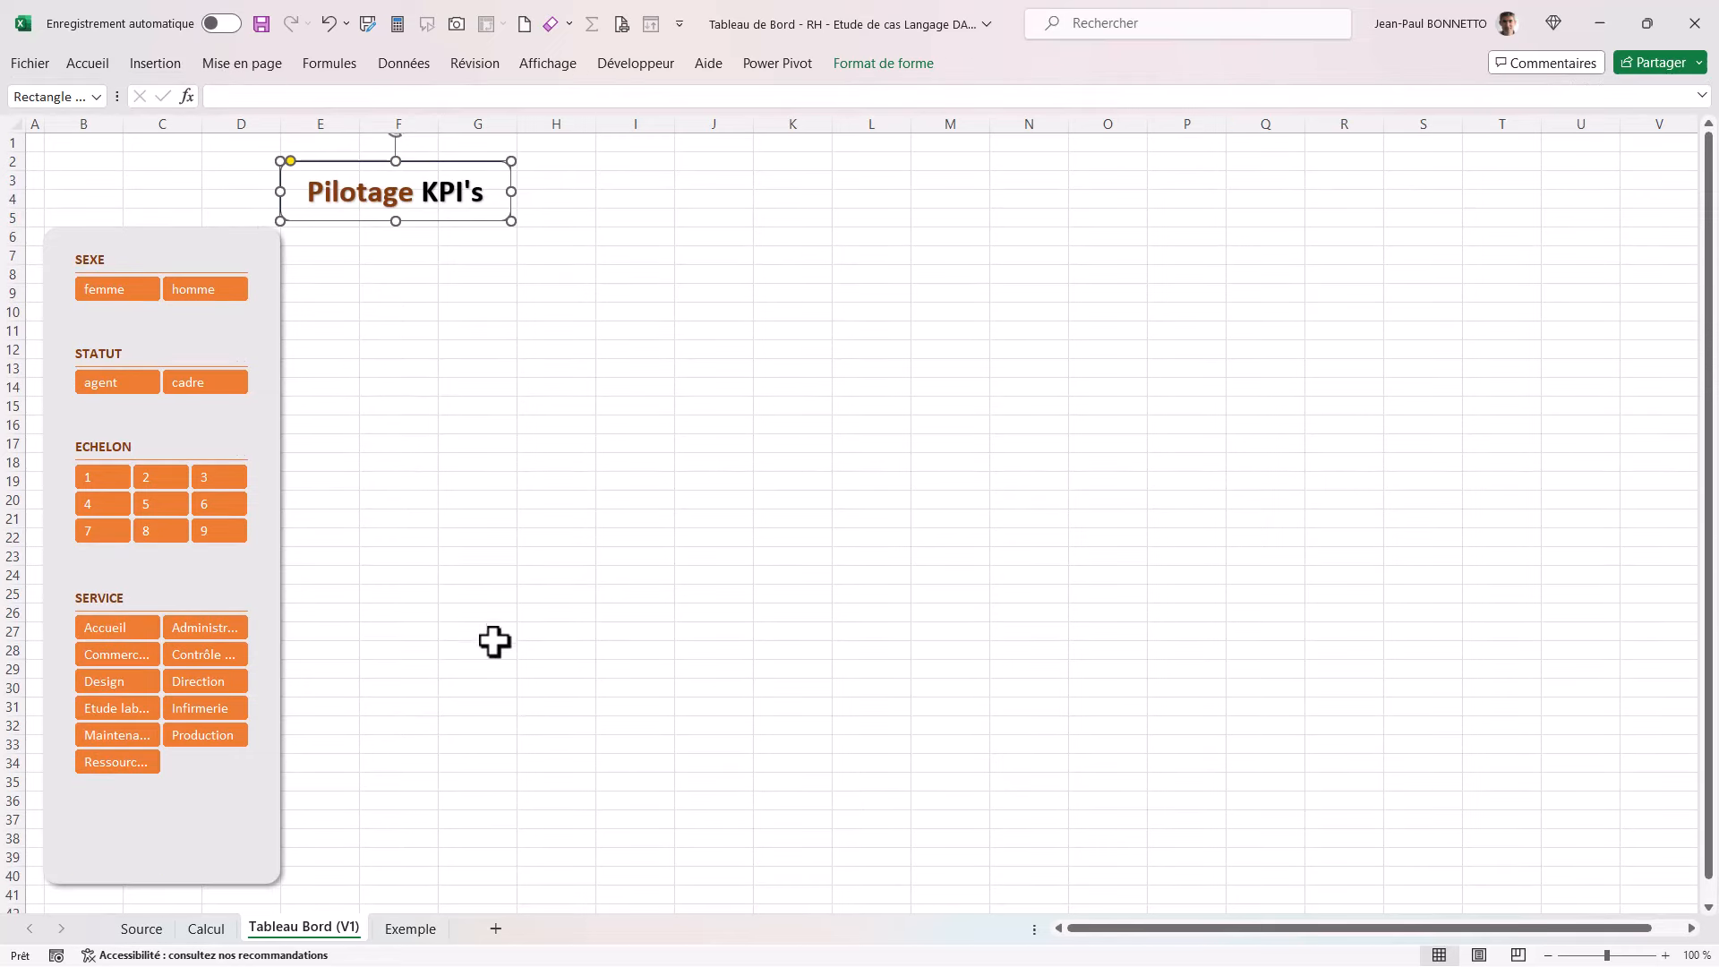
Step: Move the SEXE, STATUT, ECHELON and SERVICE slicer groups down together by about 1.5 cm within the background panel
click(178, 588)
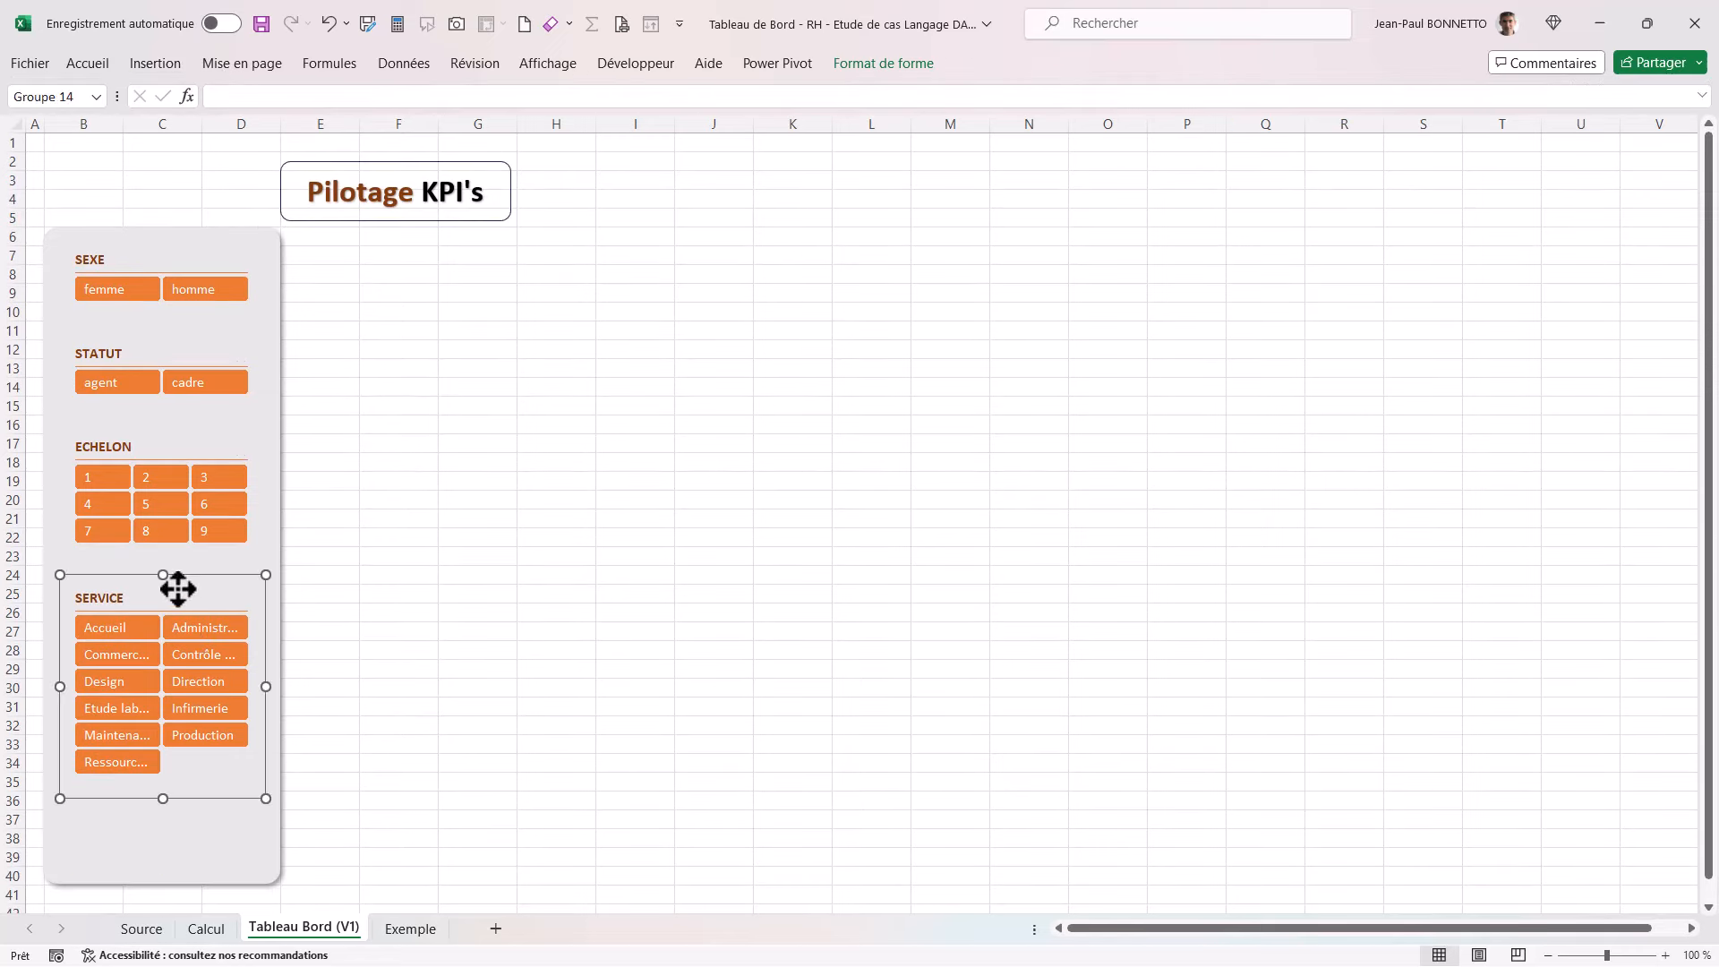
ctrl+click(164, 449)
ctrl+click(167, 356)
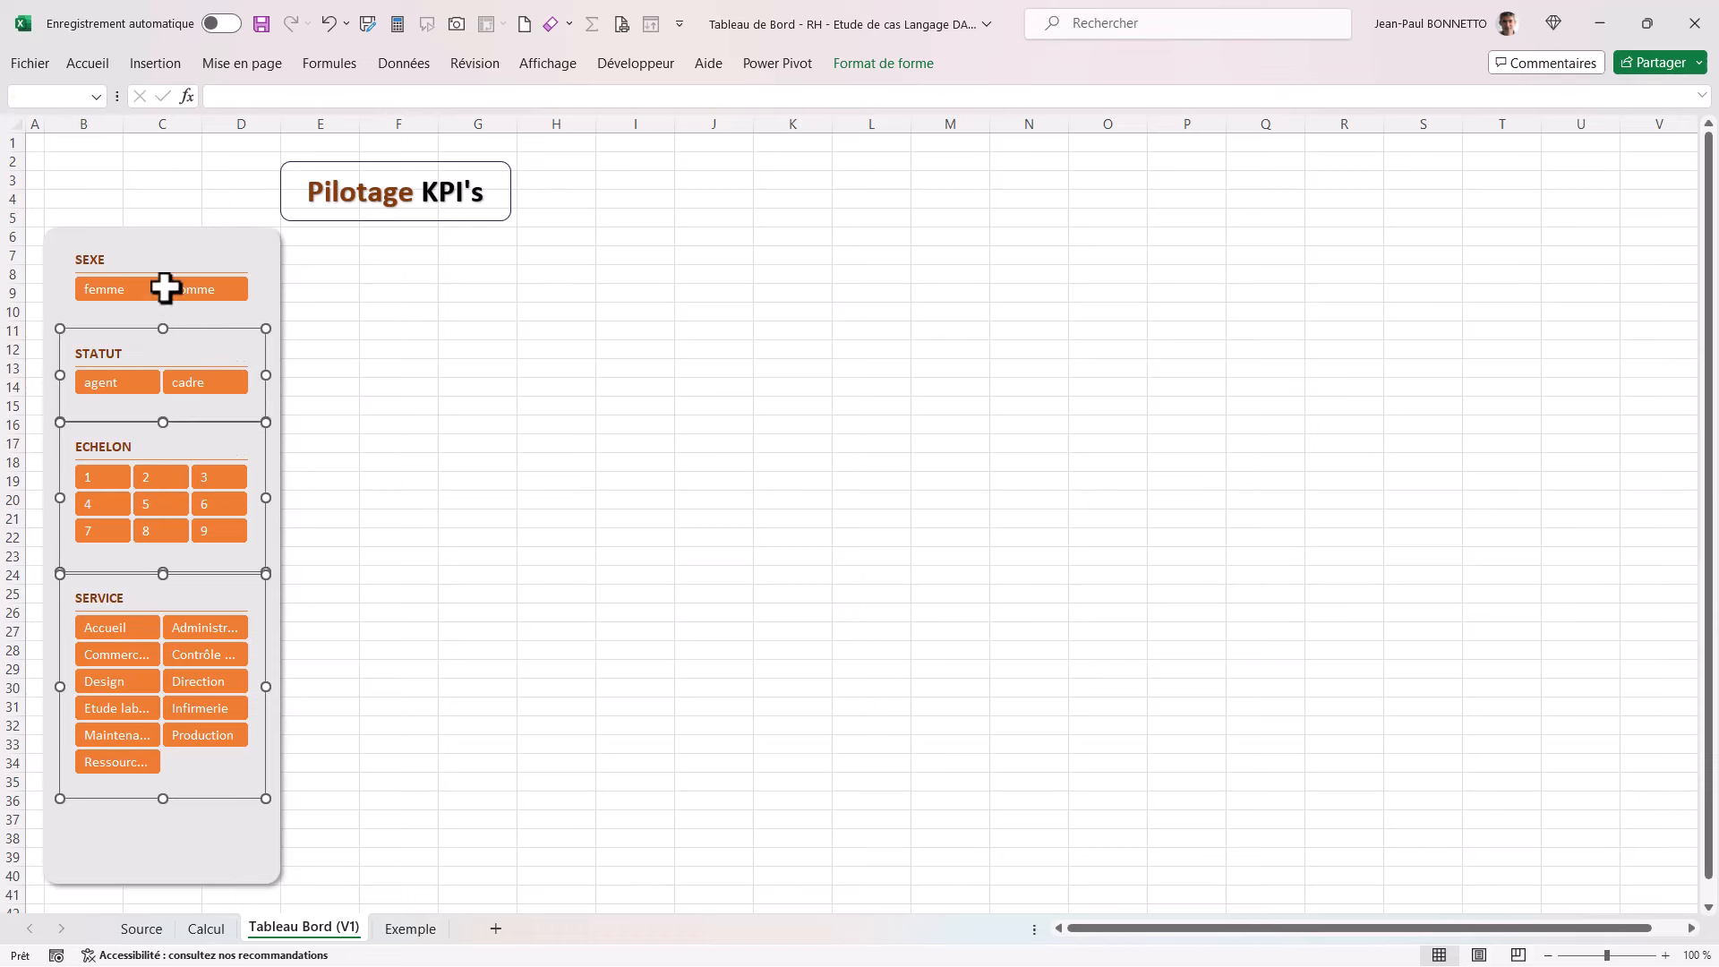
ctrl+click(166, 283)
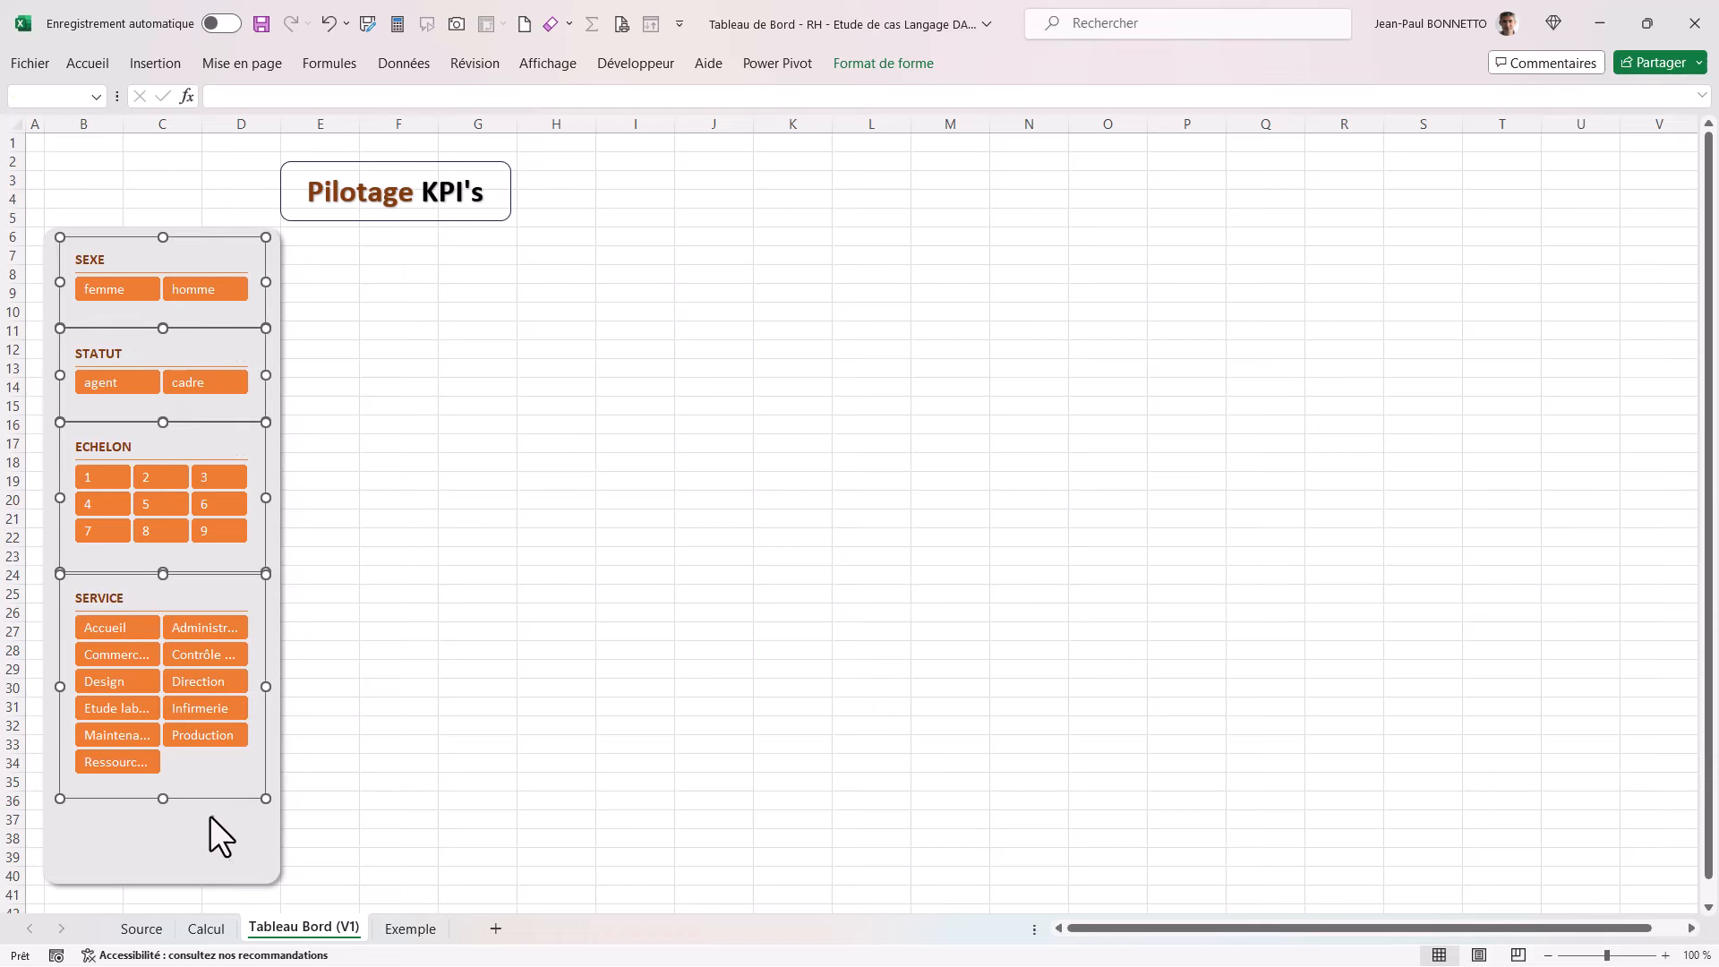
drag(207, 798, 211, 854)
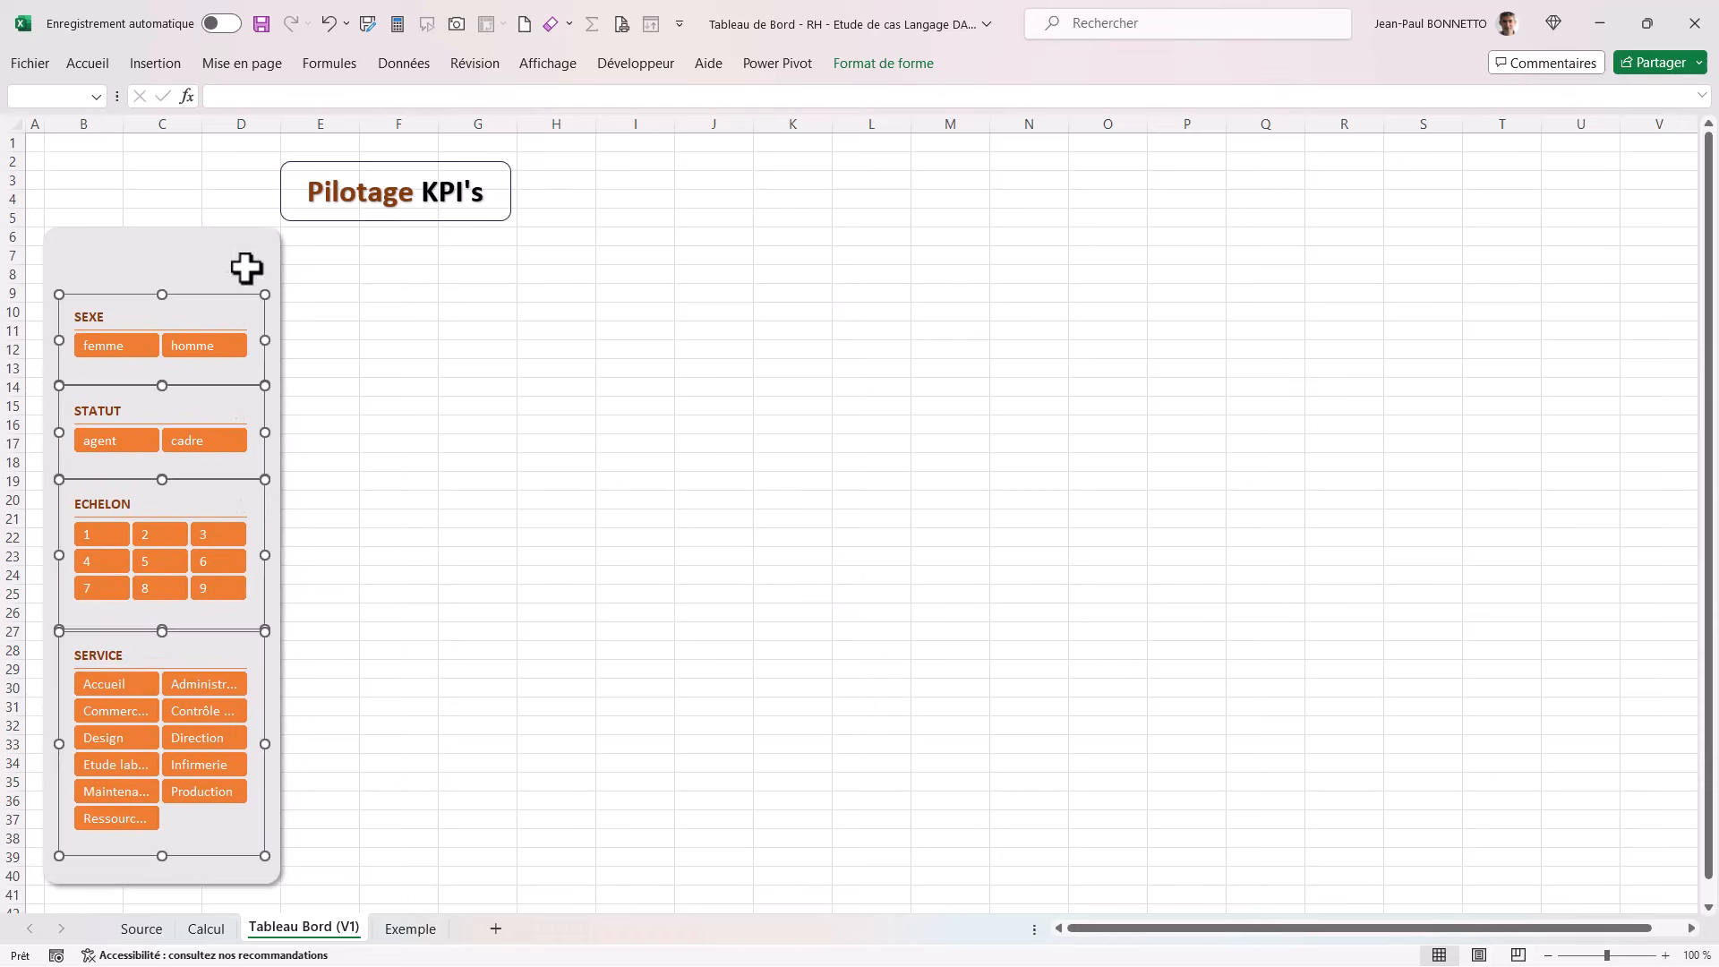
Step: Centre the four slicer groups horizontally on the background panel
ctrl+click(224, 254)
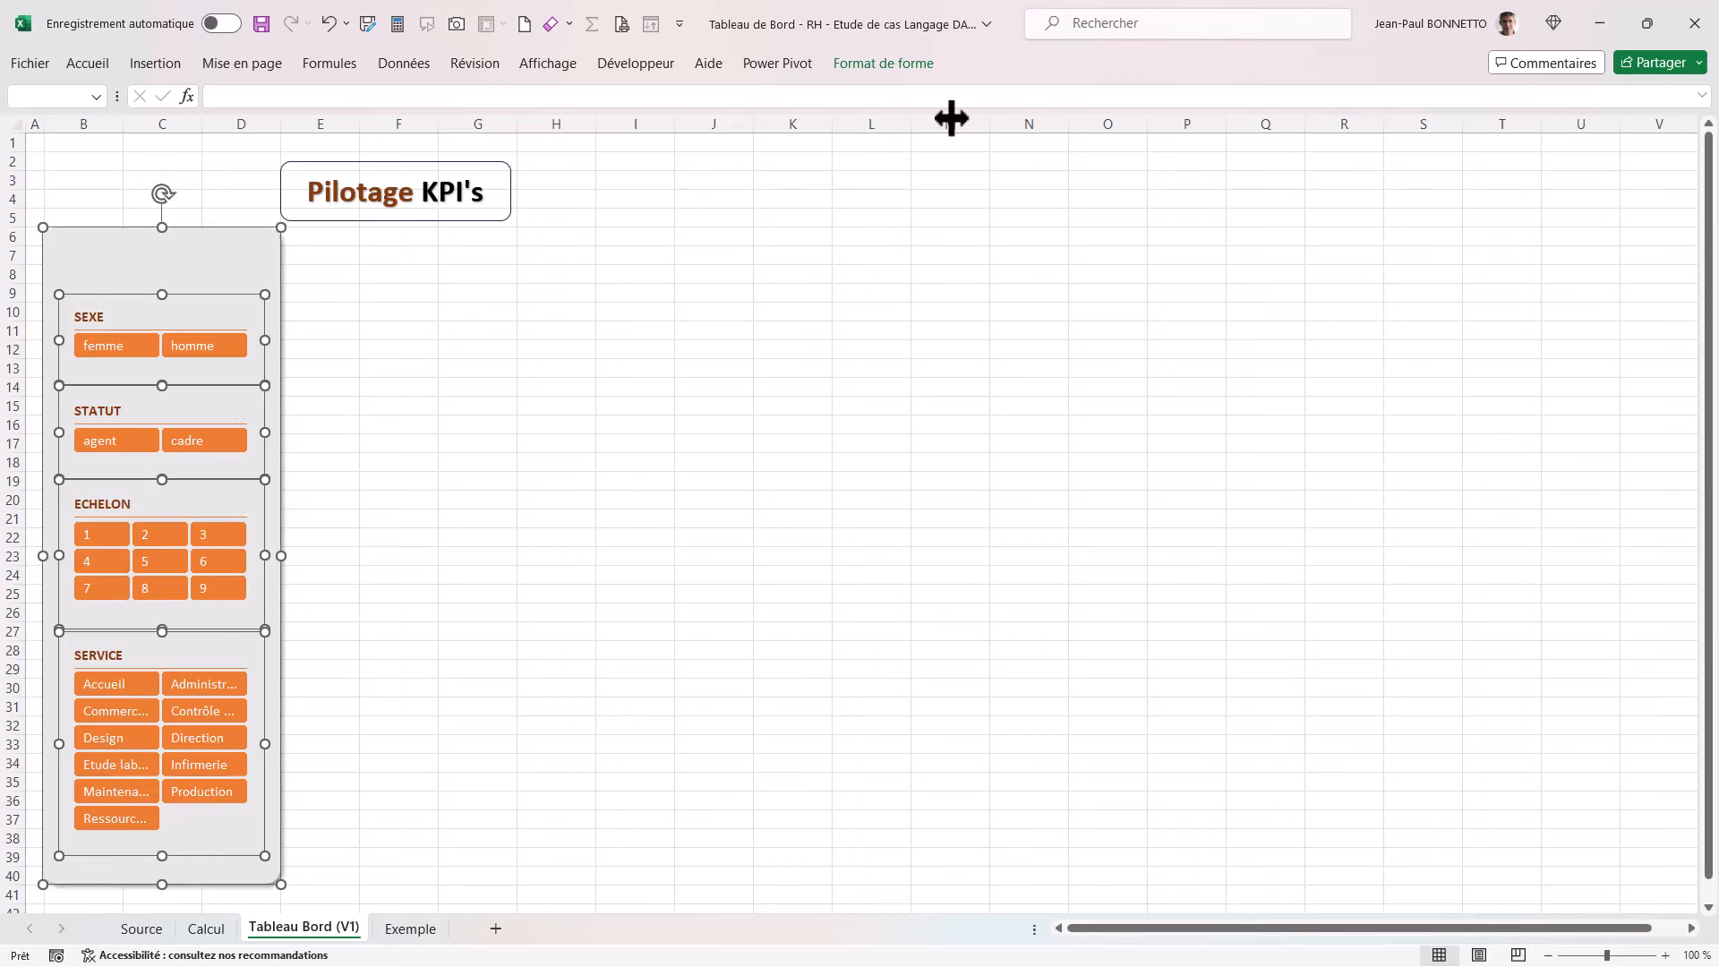
click(888, 63)
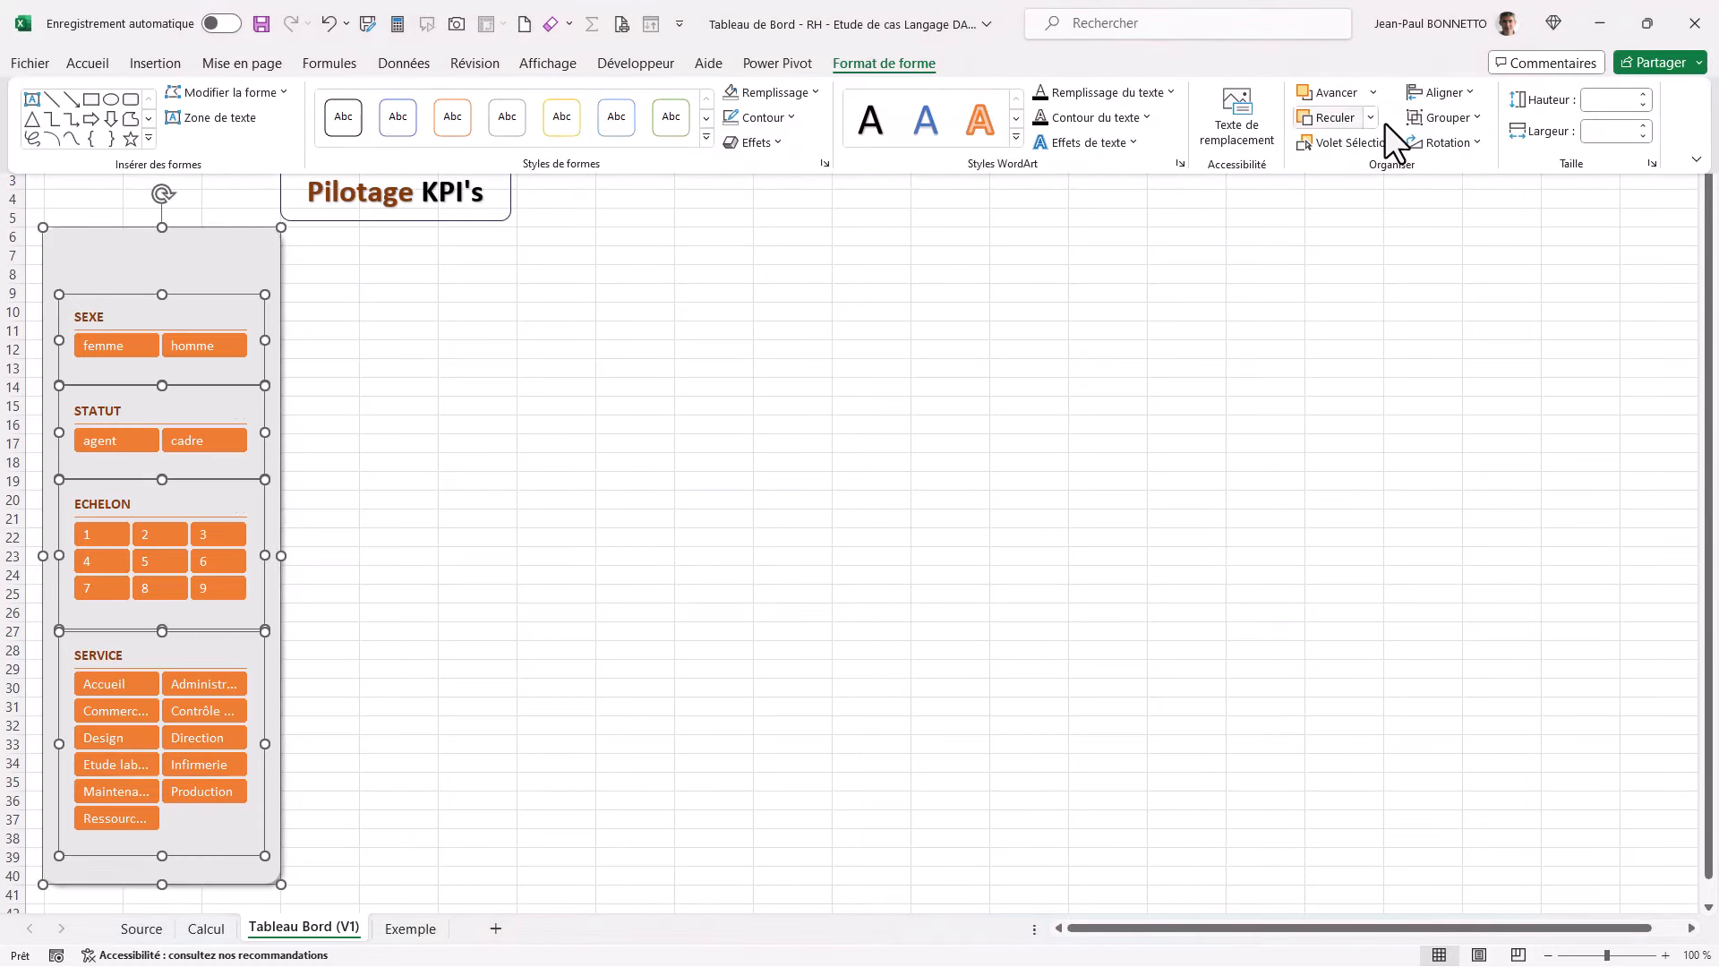
click(1465, 90)
click(1463, 143)
click(530, 319)
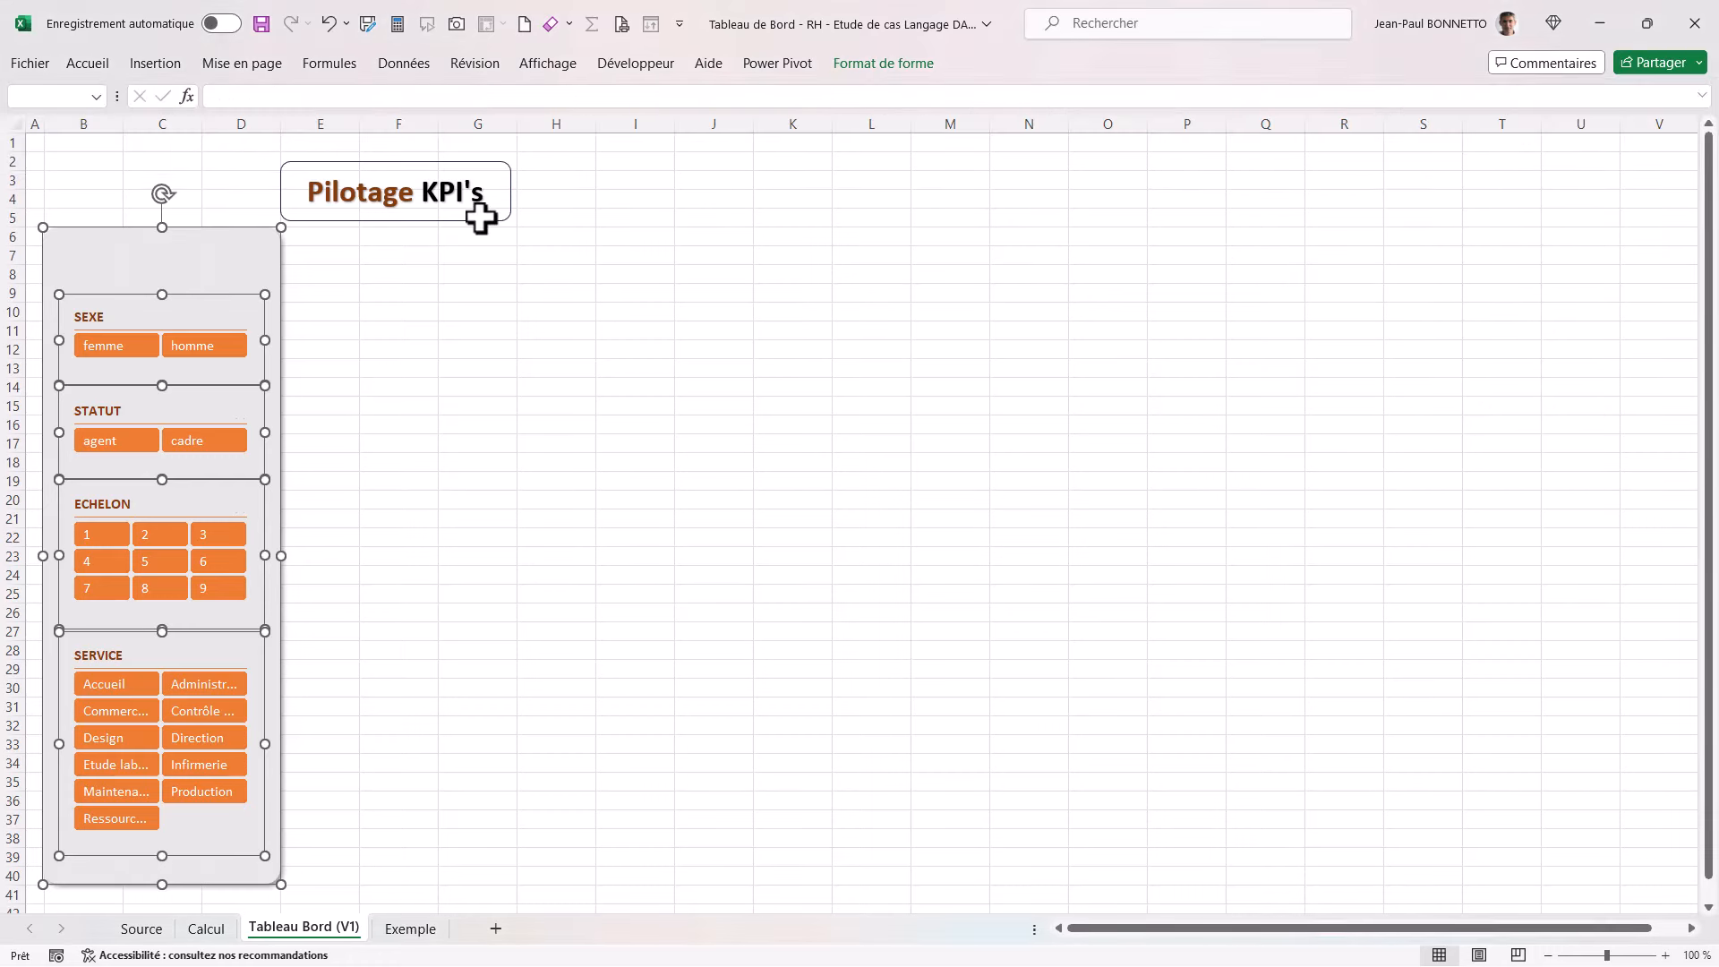
Step: Move the Pilotage KPI's title into the free space above the SEXE slicer and fit its width to the panel, about 6.28 cm
click(480, 216)
drag(480, 216, 247, 289)
click(279, 264)
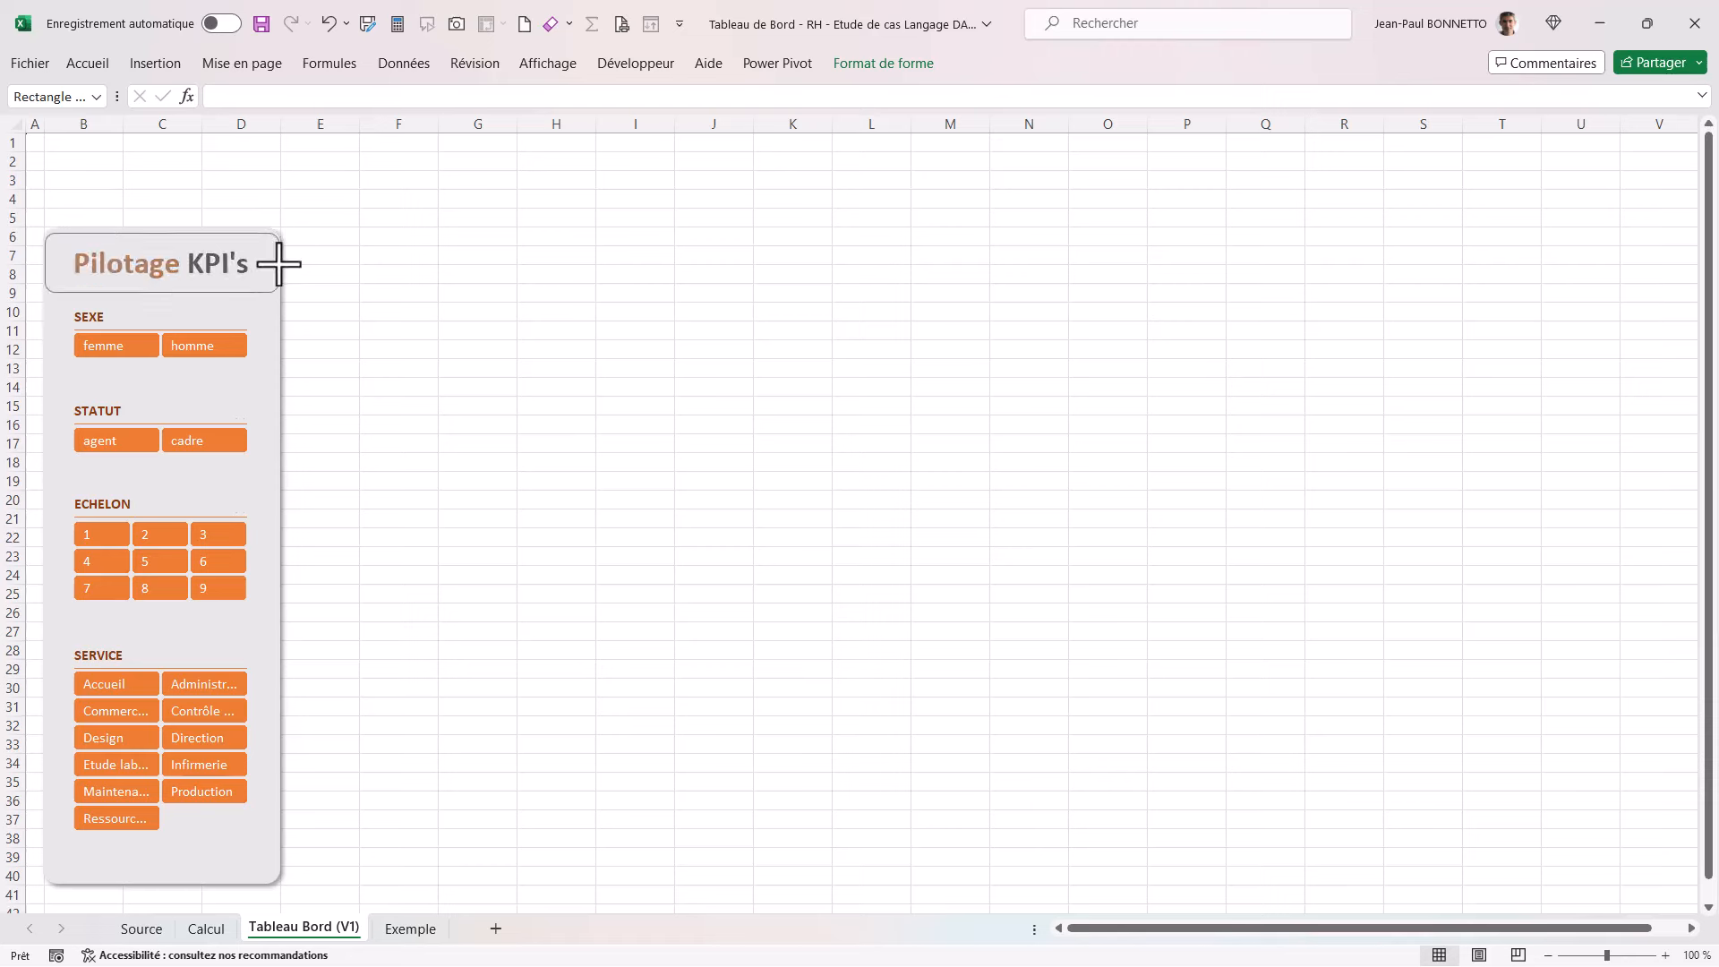
click(273, 264)
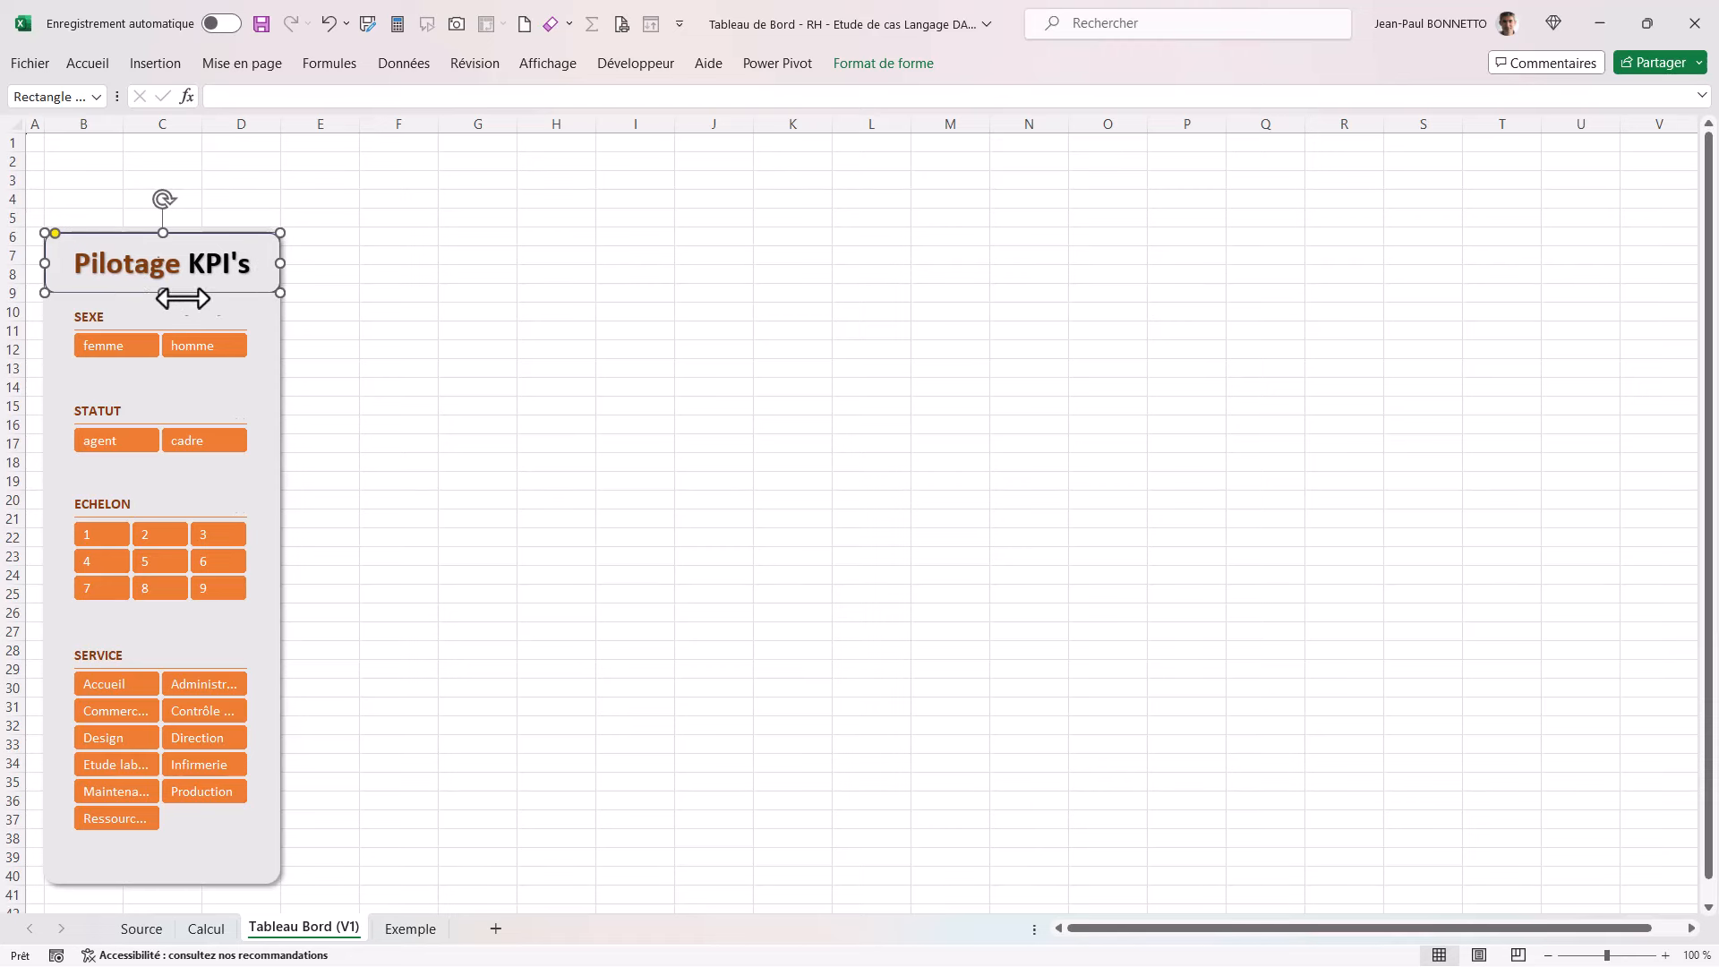
Step: Remove the outline from the Pilotage KPI's title shape
click(880, 61)
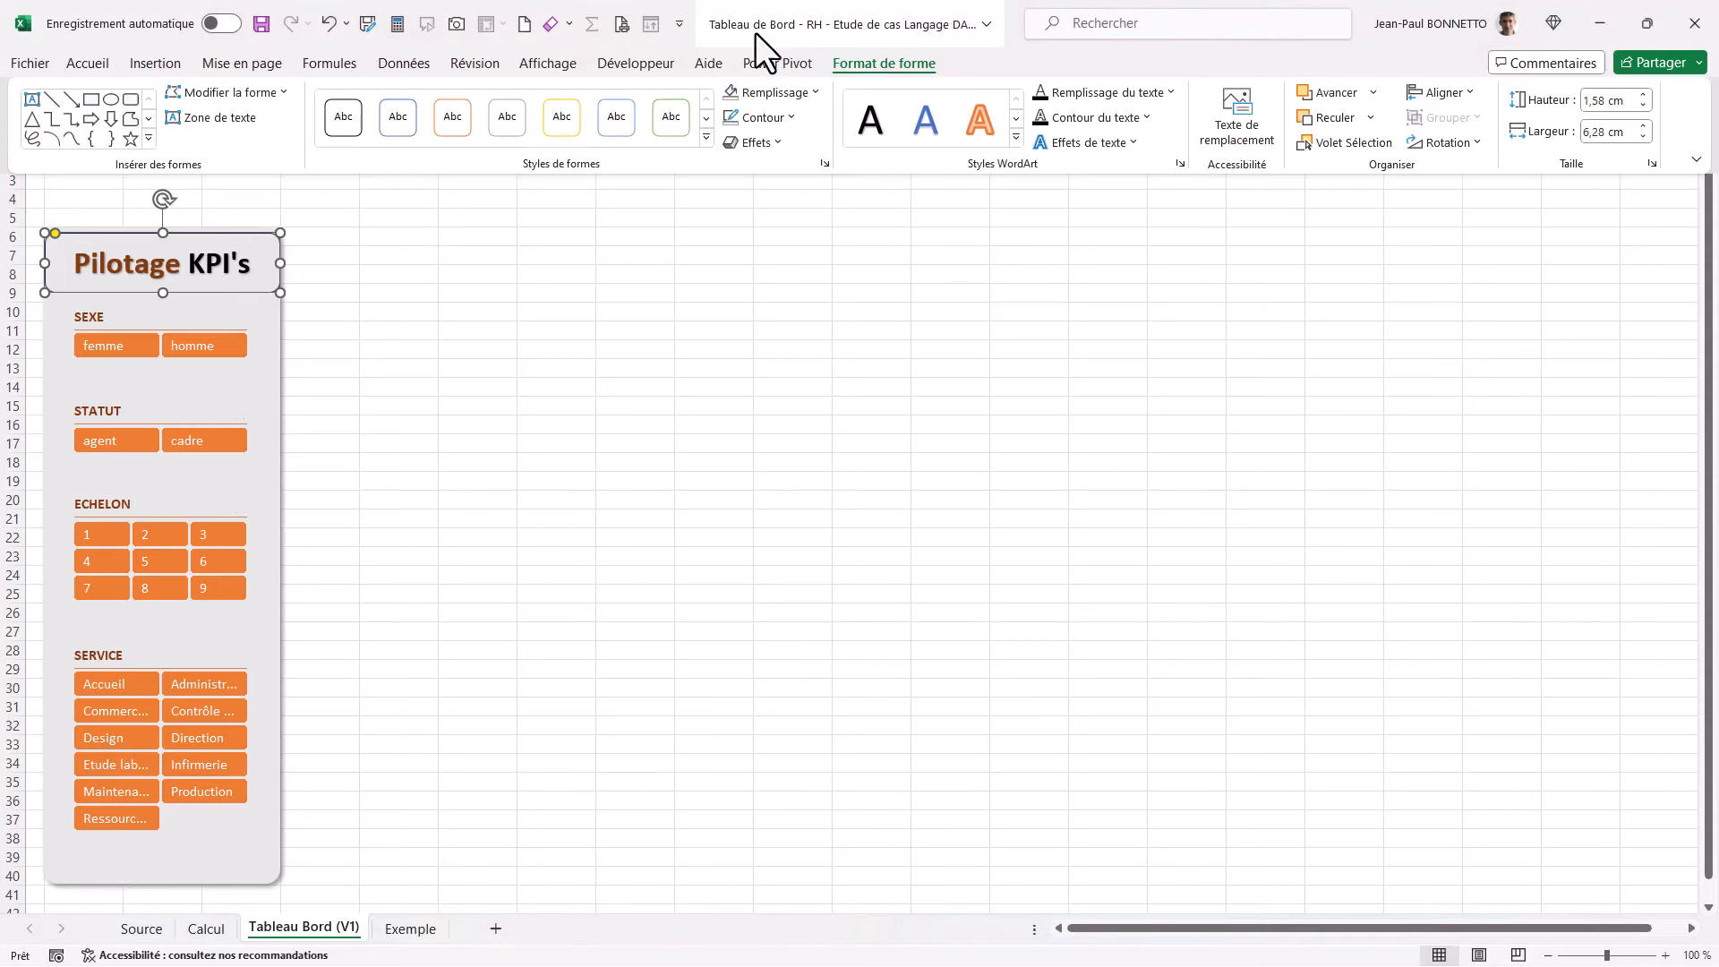
click(787, 116)
click(792, 357)
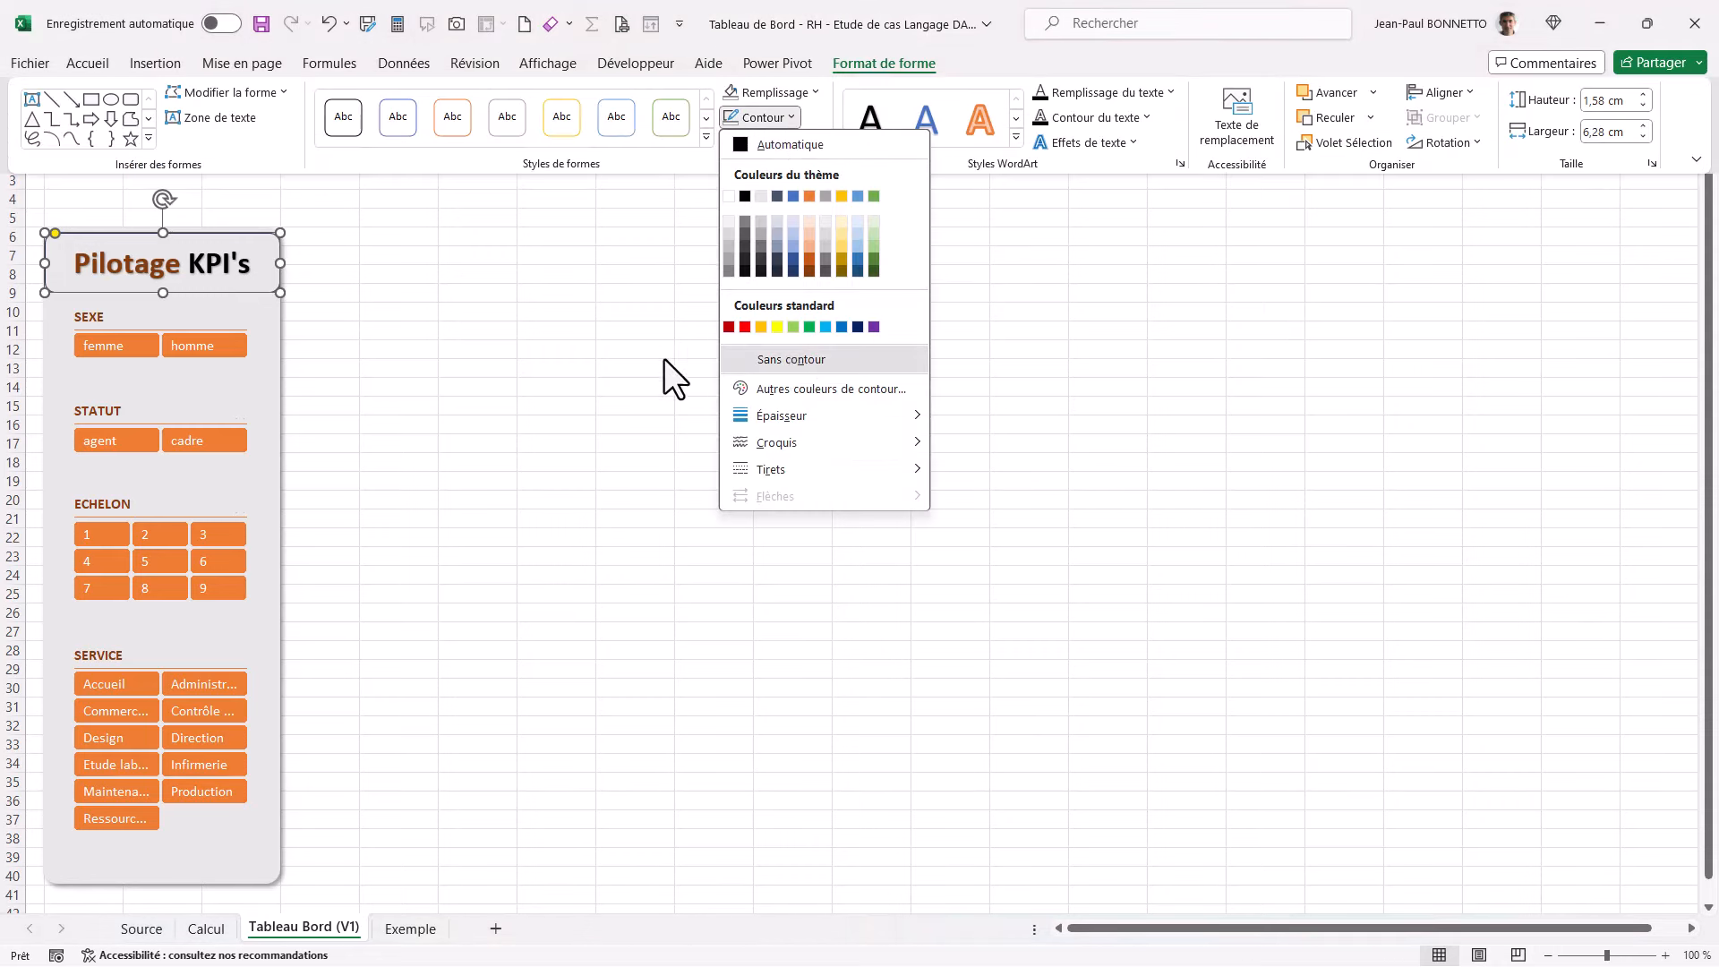
click(491, 346)
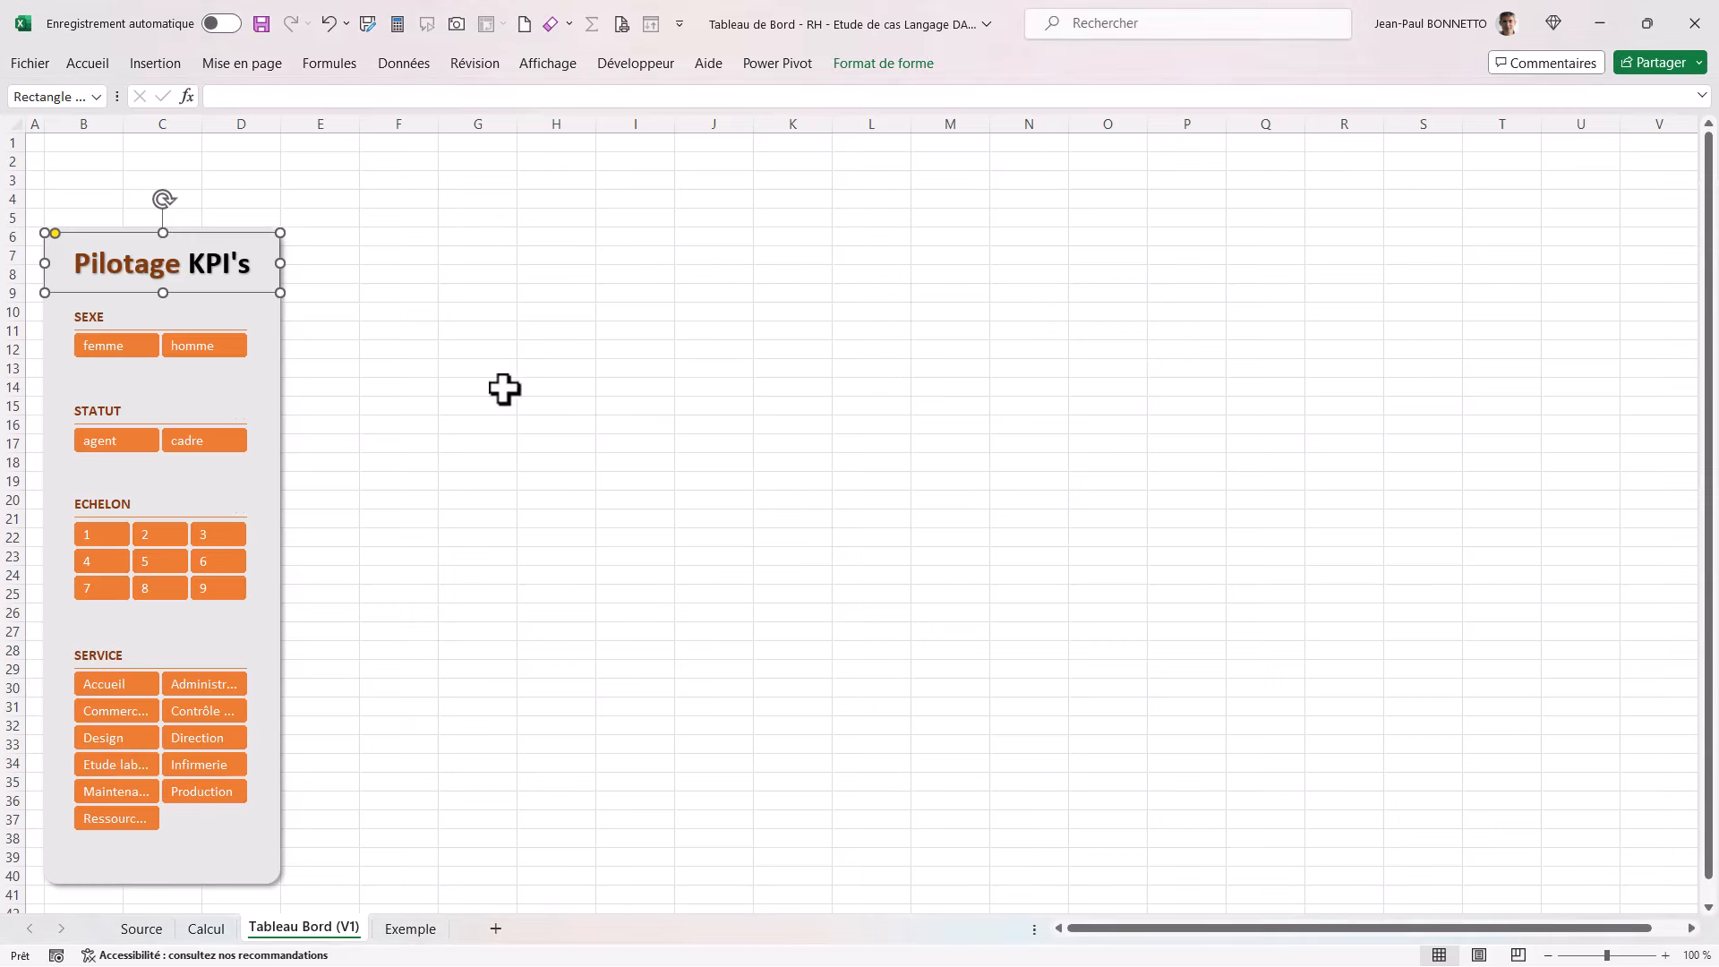
click(457, 293)
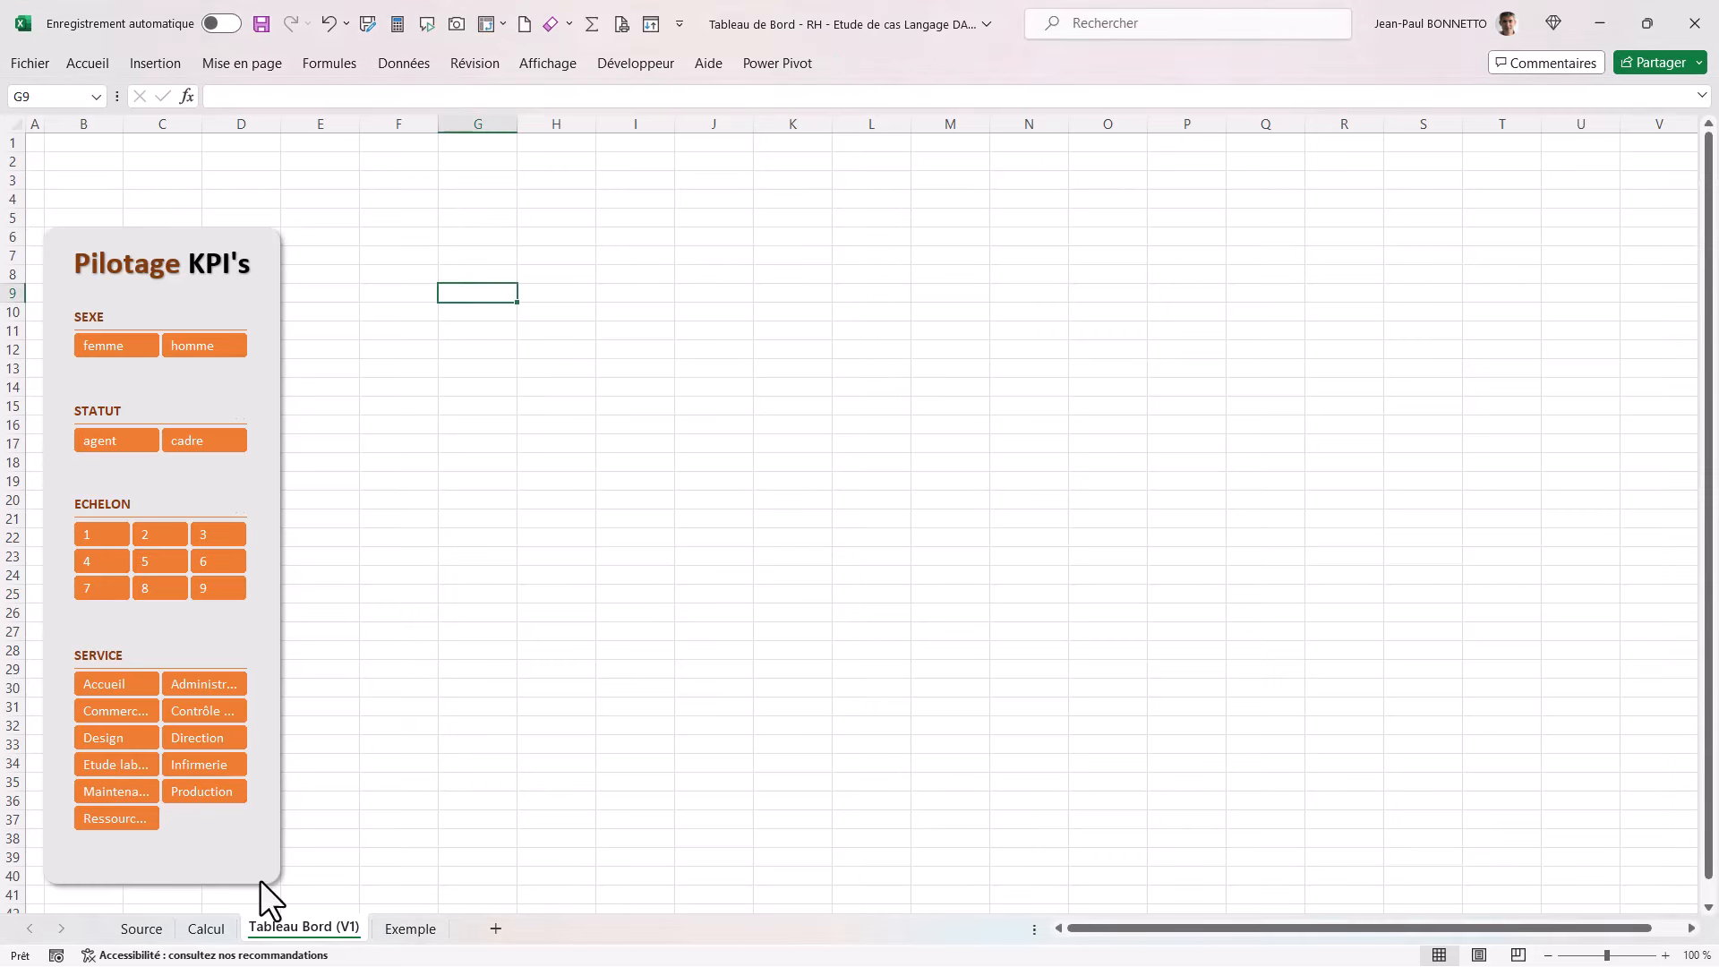
Step: Group the Pilotage KPI's title shape with the background panel
click(204, 260)
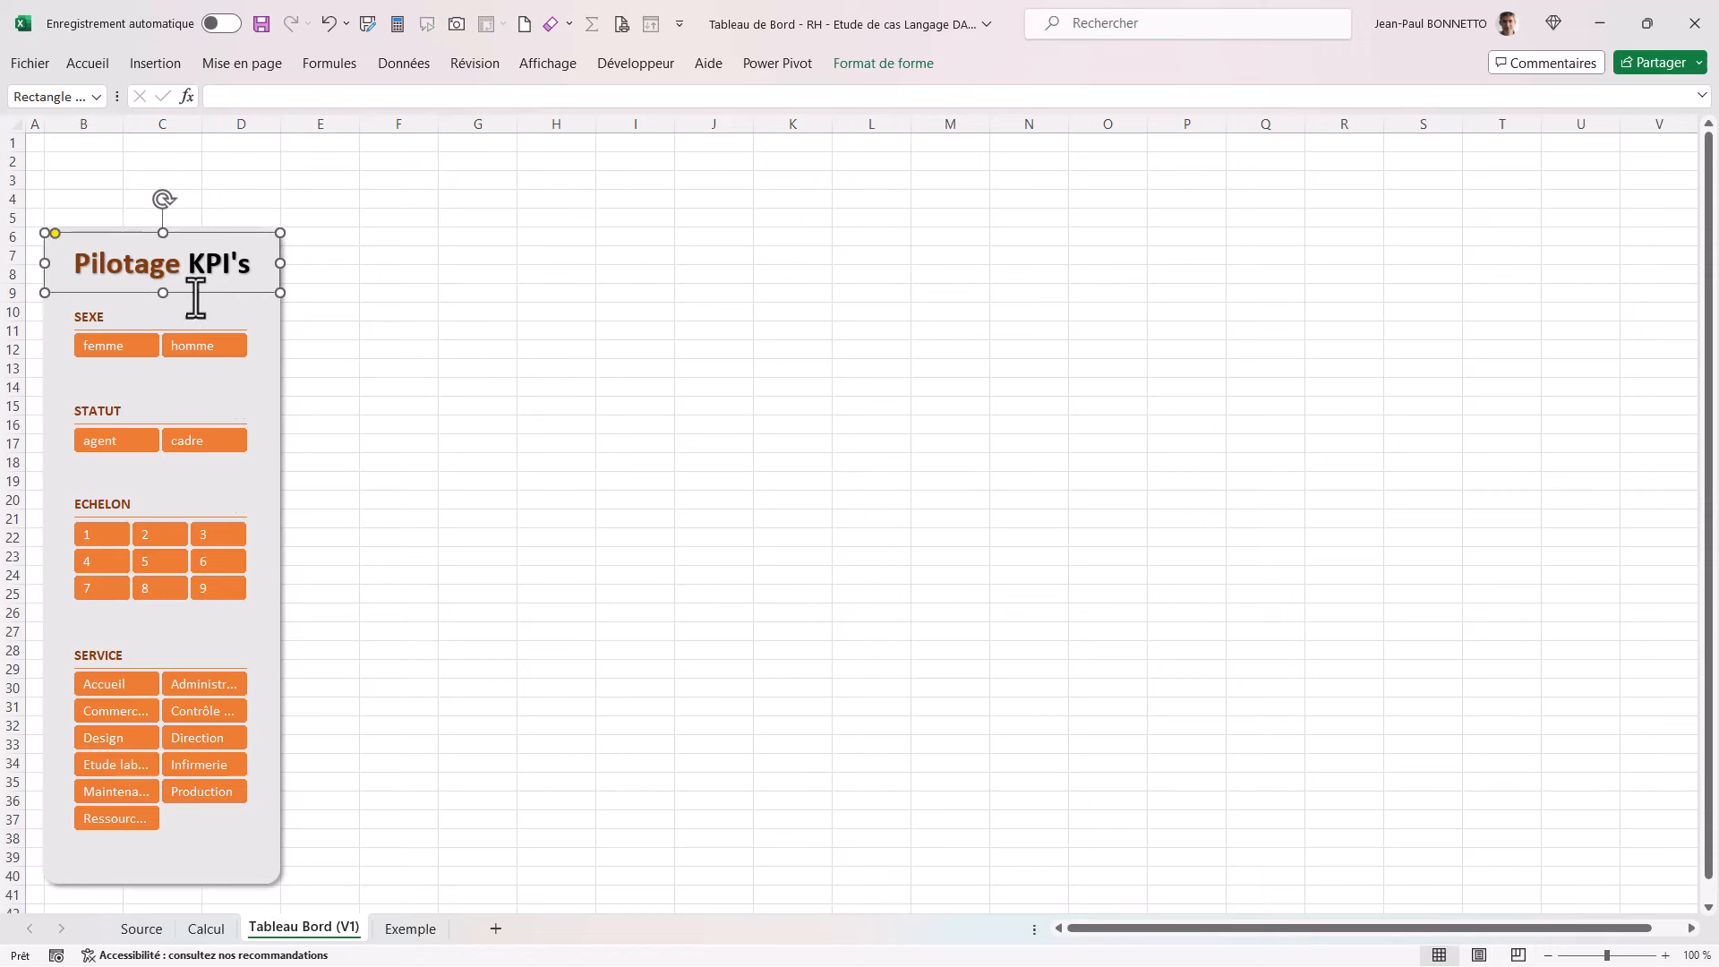
shift+click(59, 527)
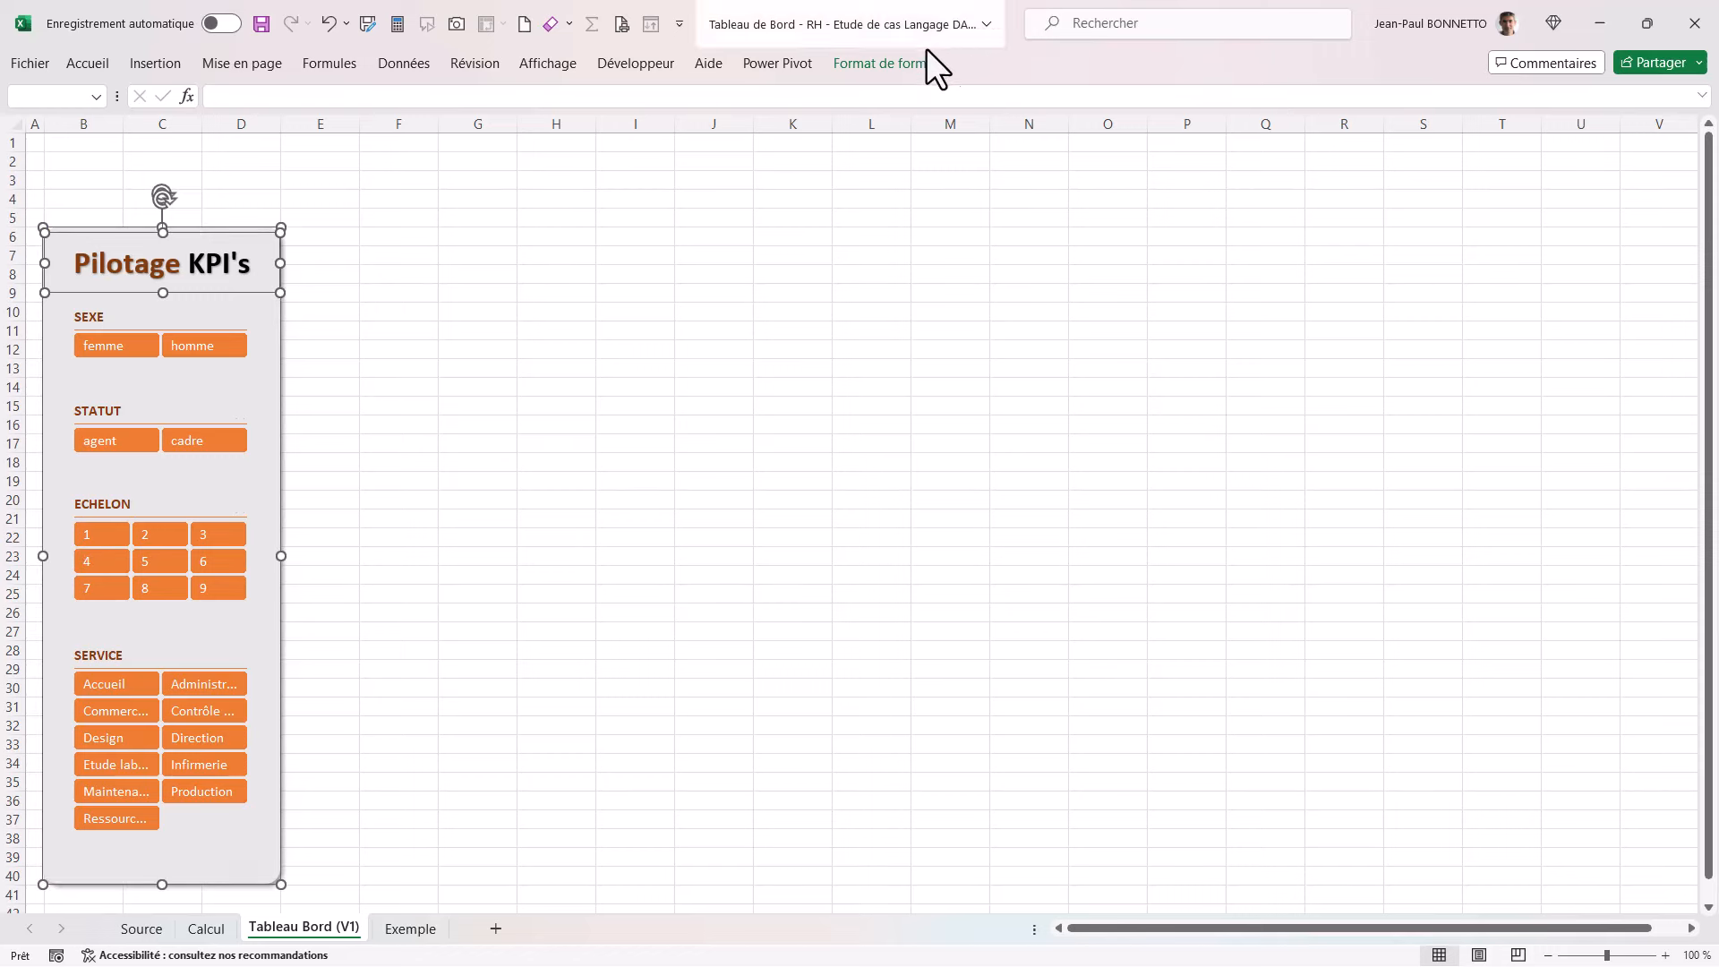
click(872, 61)
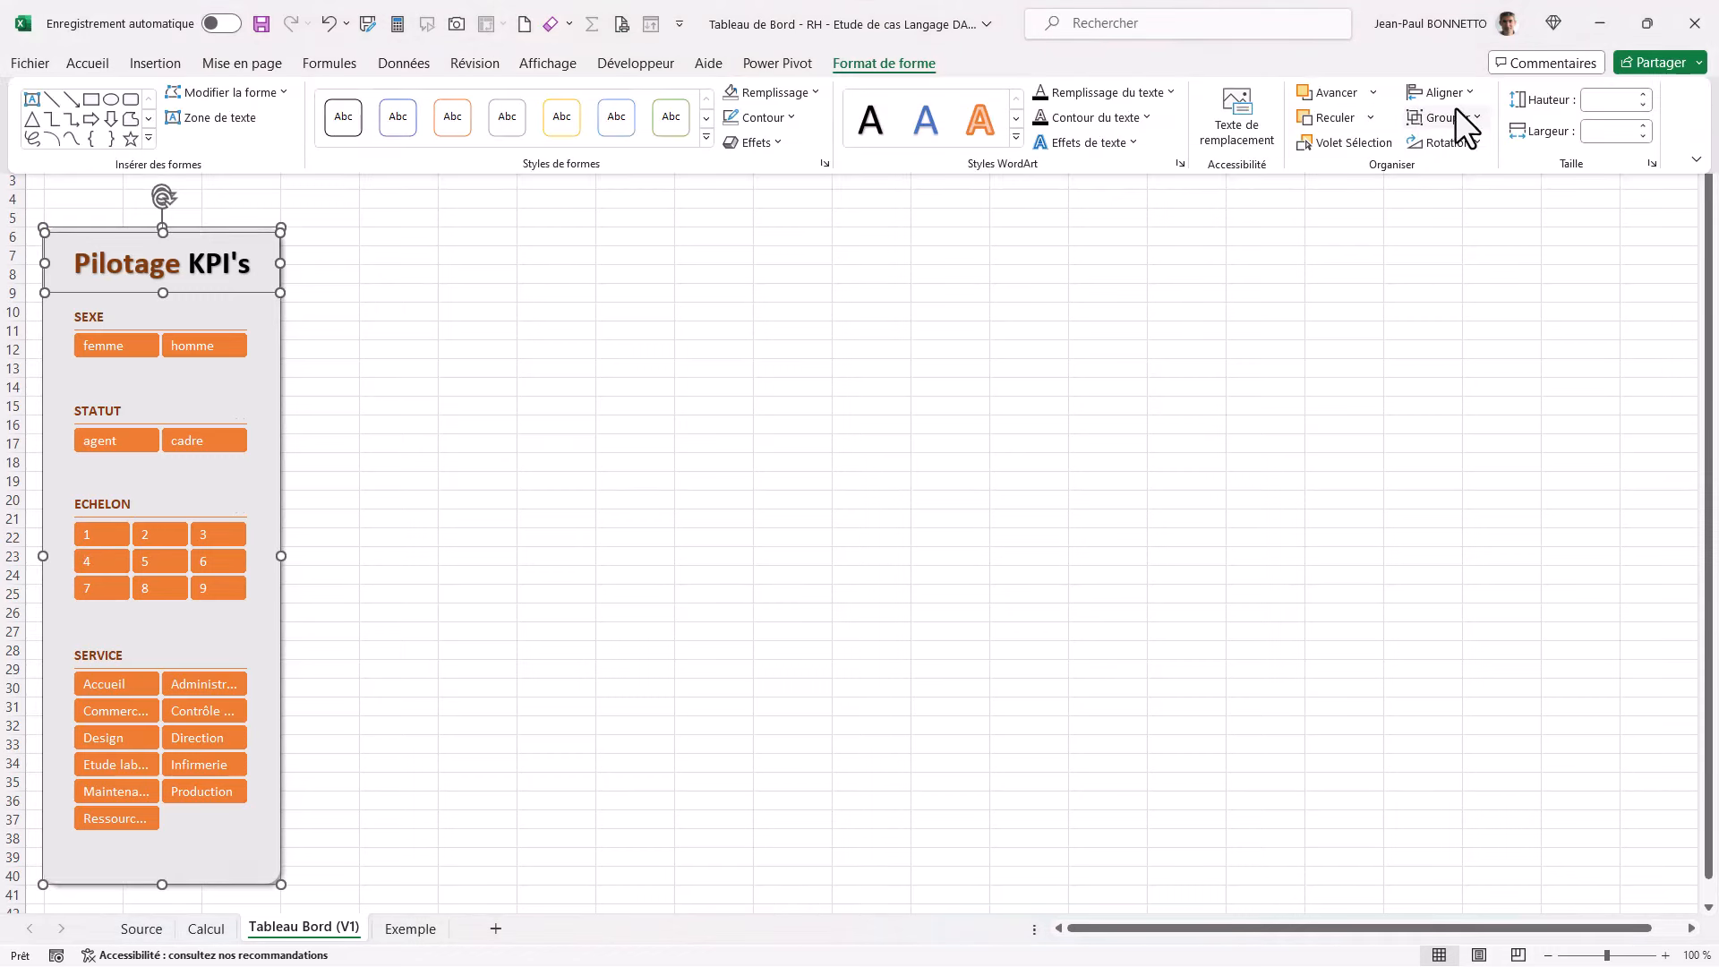
click(1475, 116)
click(1461, 143)
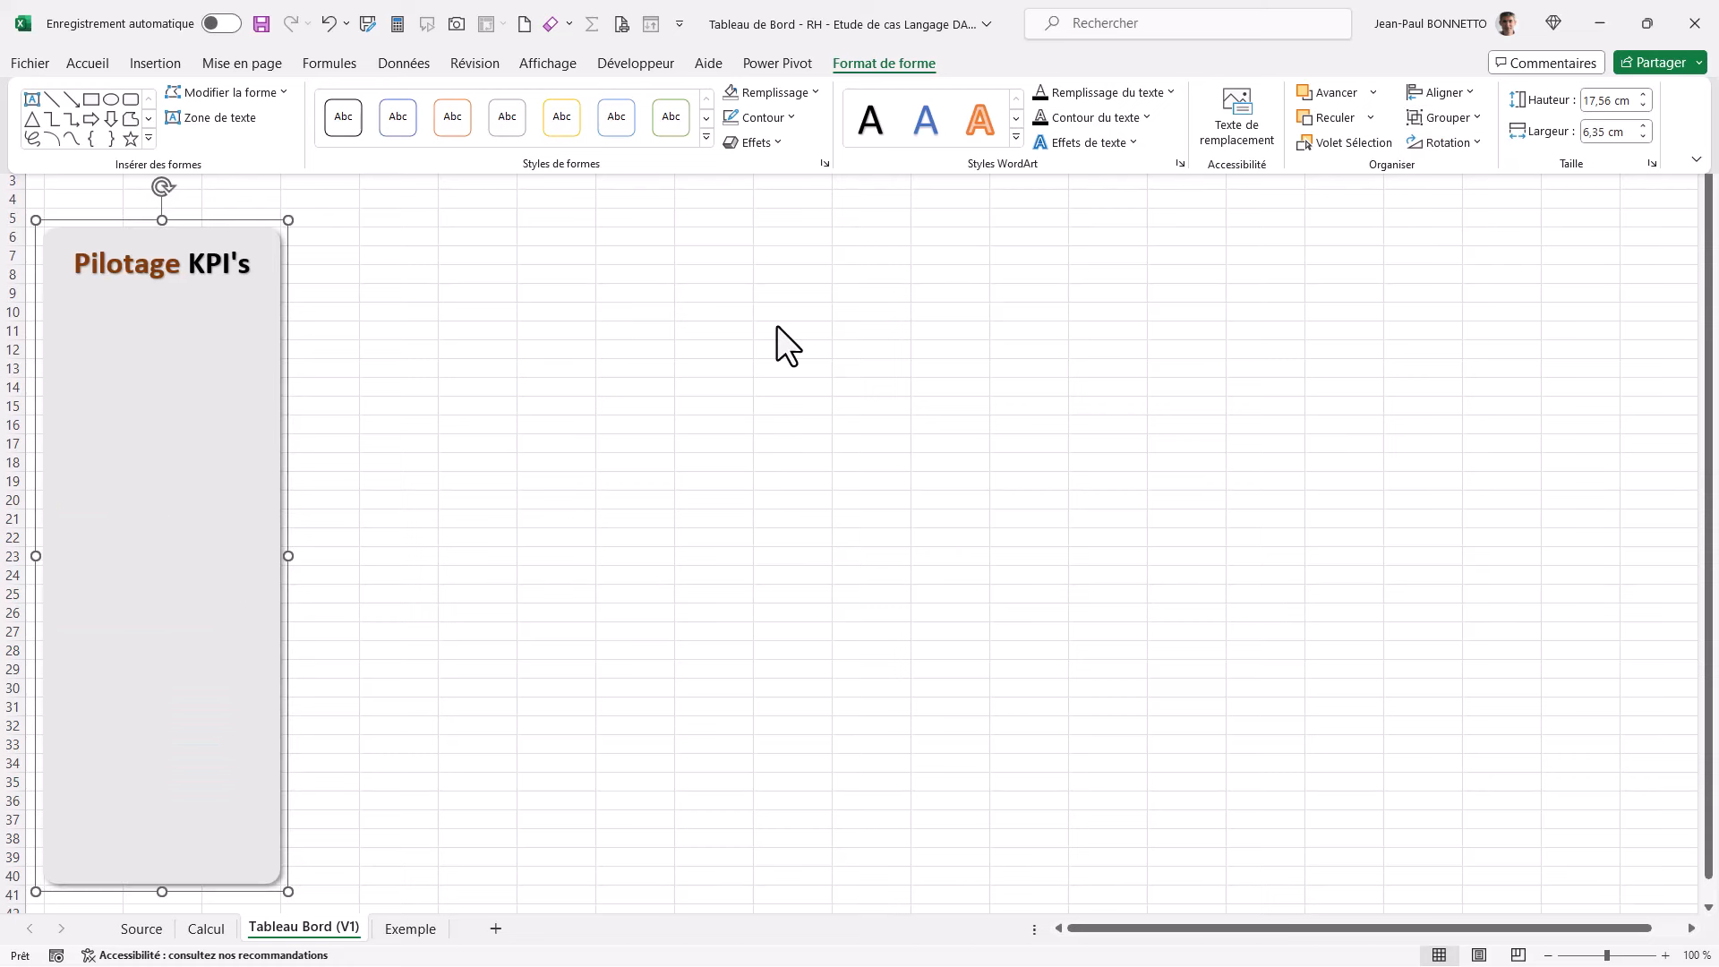
Step: Send the grouped title and panel behind the slicers, collapse the ribbon and deselect the group
click(1369, 118)
click(1366, 174)
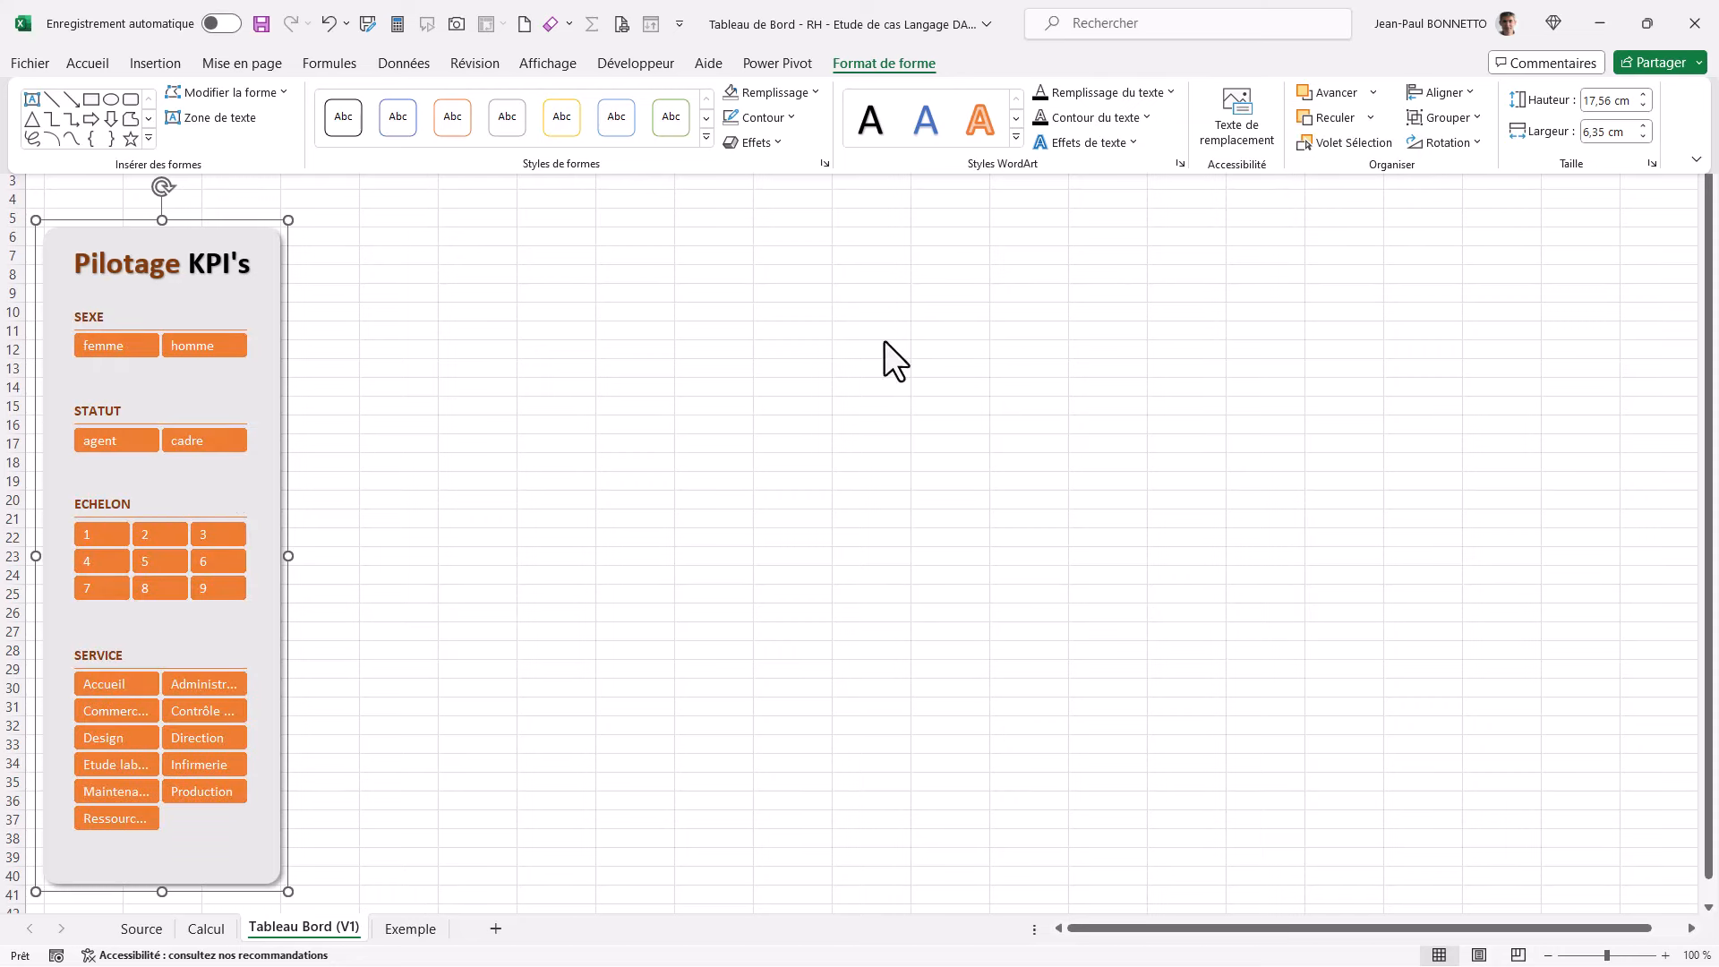
key(ctrl+F1)
click(747, 365)
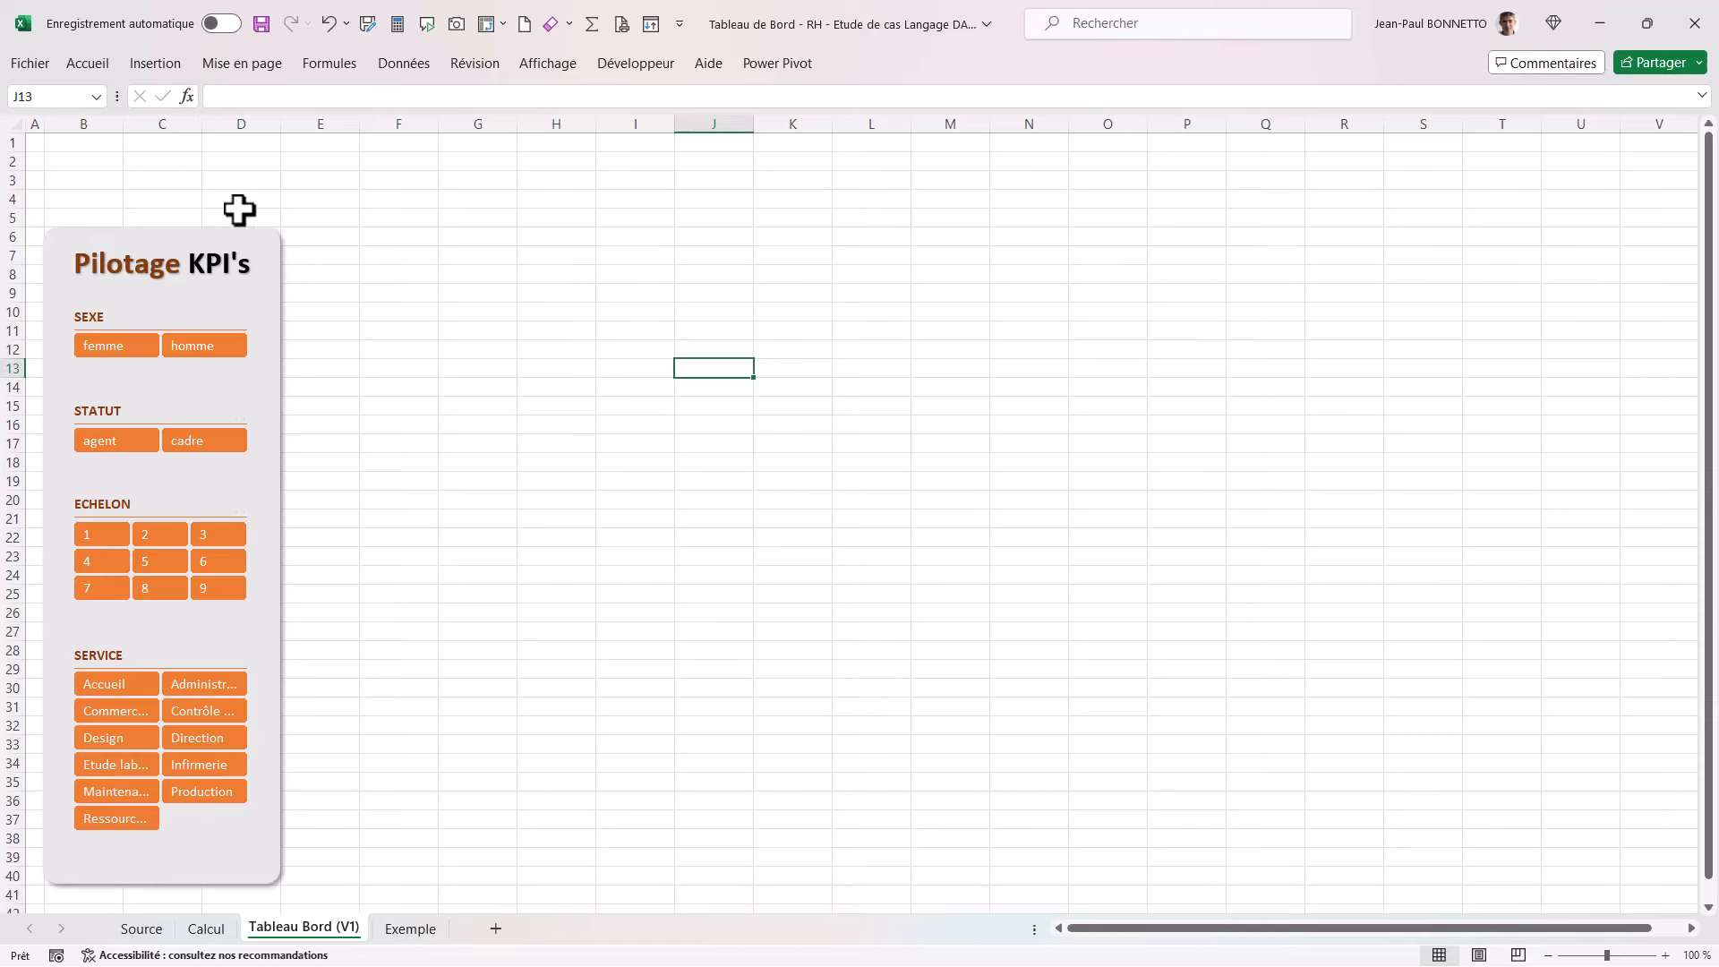
Step: Check the Calcul sheet and the model dashboard on the Exemple sheet, and return to the Tableau Bord (V1) sheet
click(187, 181)
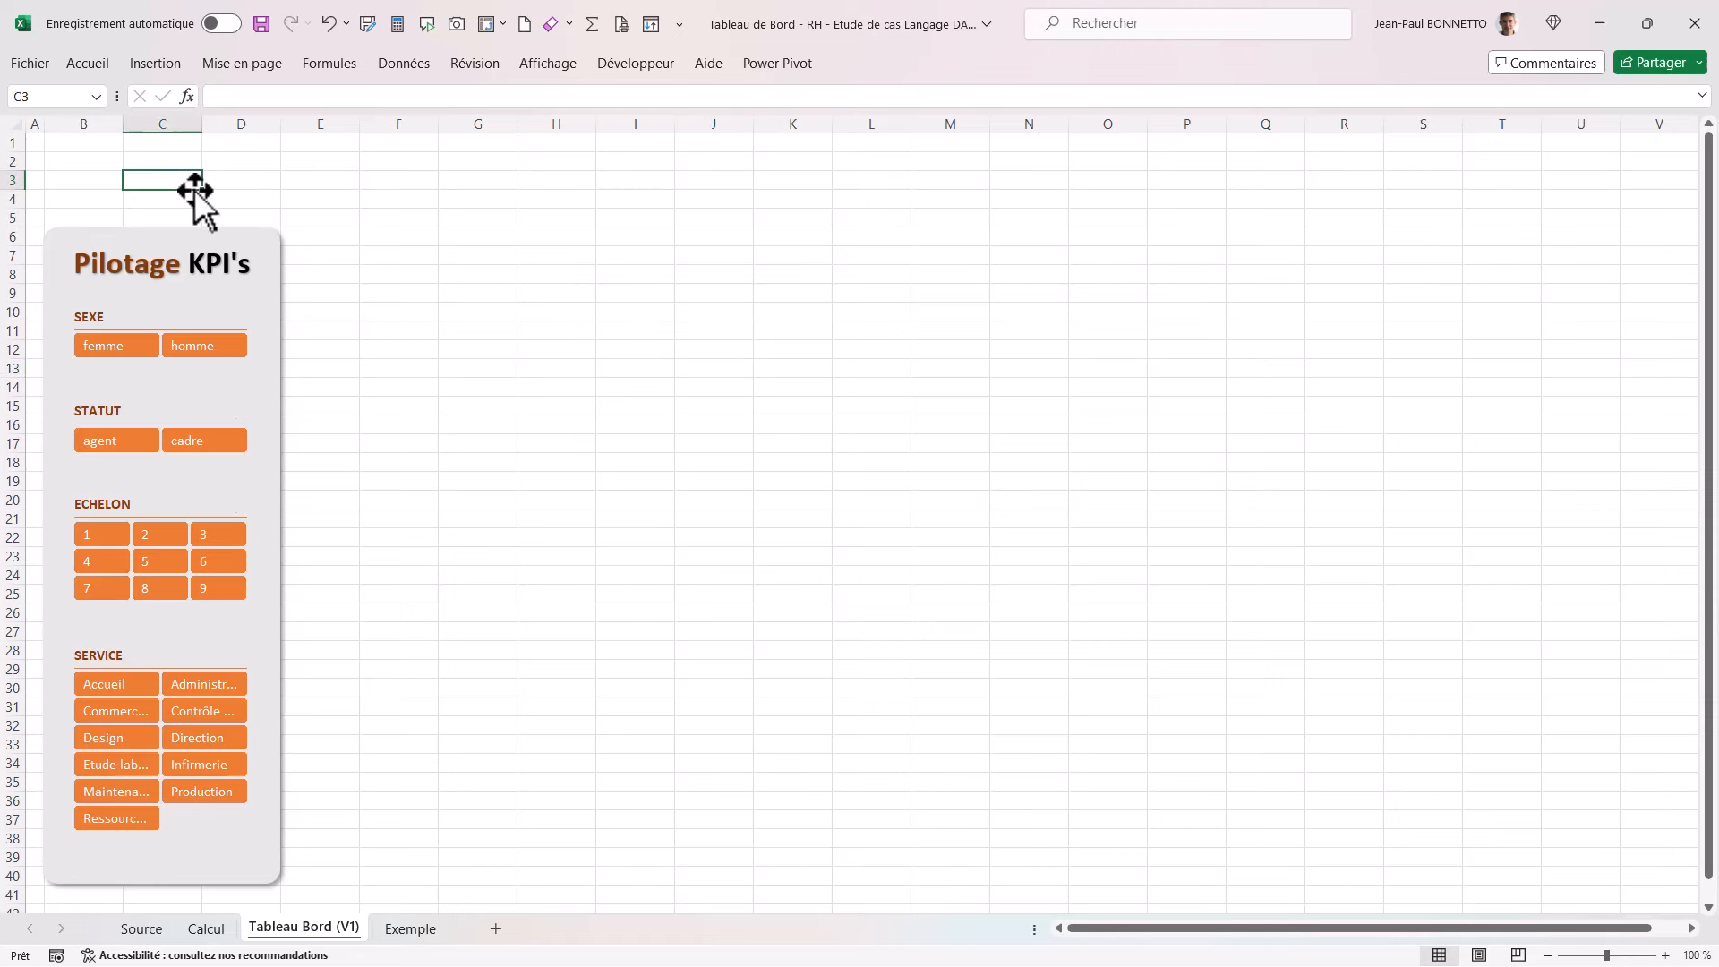
click(204, 928)
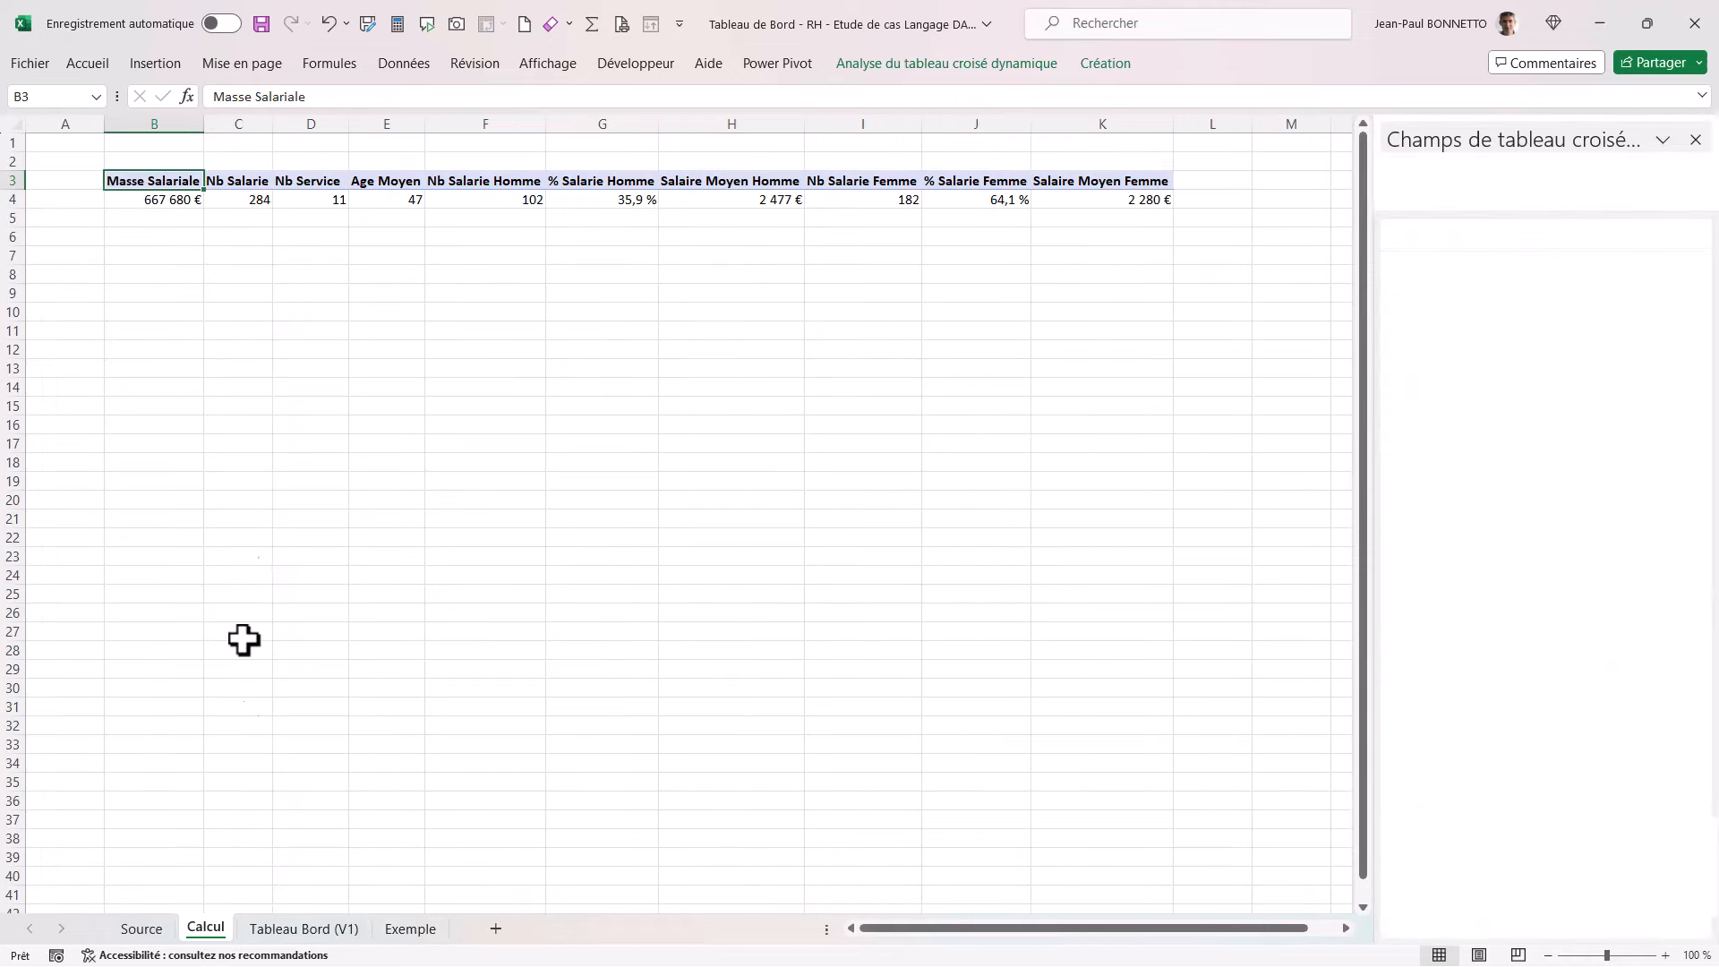
click(310, 935)
click(403, 935)
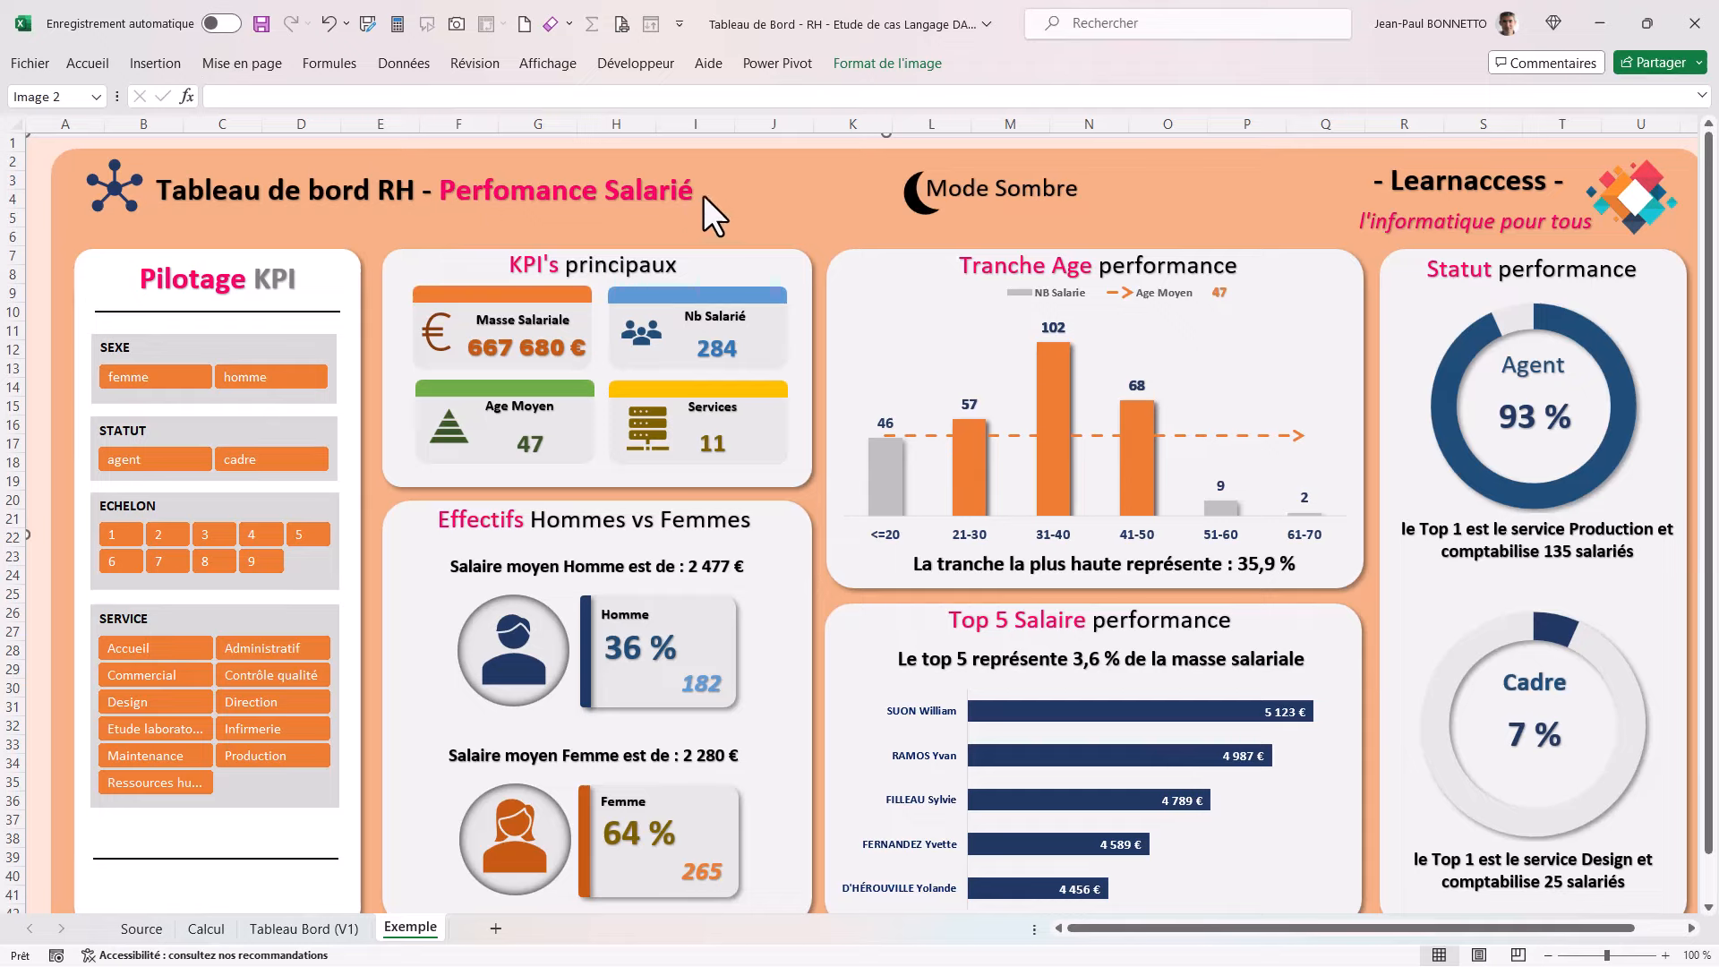
click(310, 931)
Step: Duplicate the Pilotage KPI's title shape and place the copy beside the panel, around row 3 in columns F to H
click(206, 264)
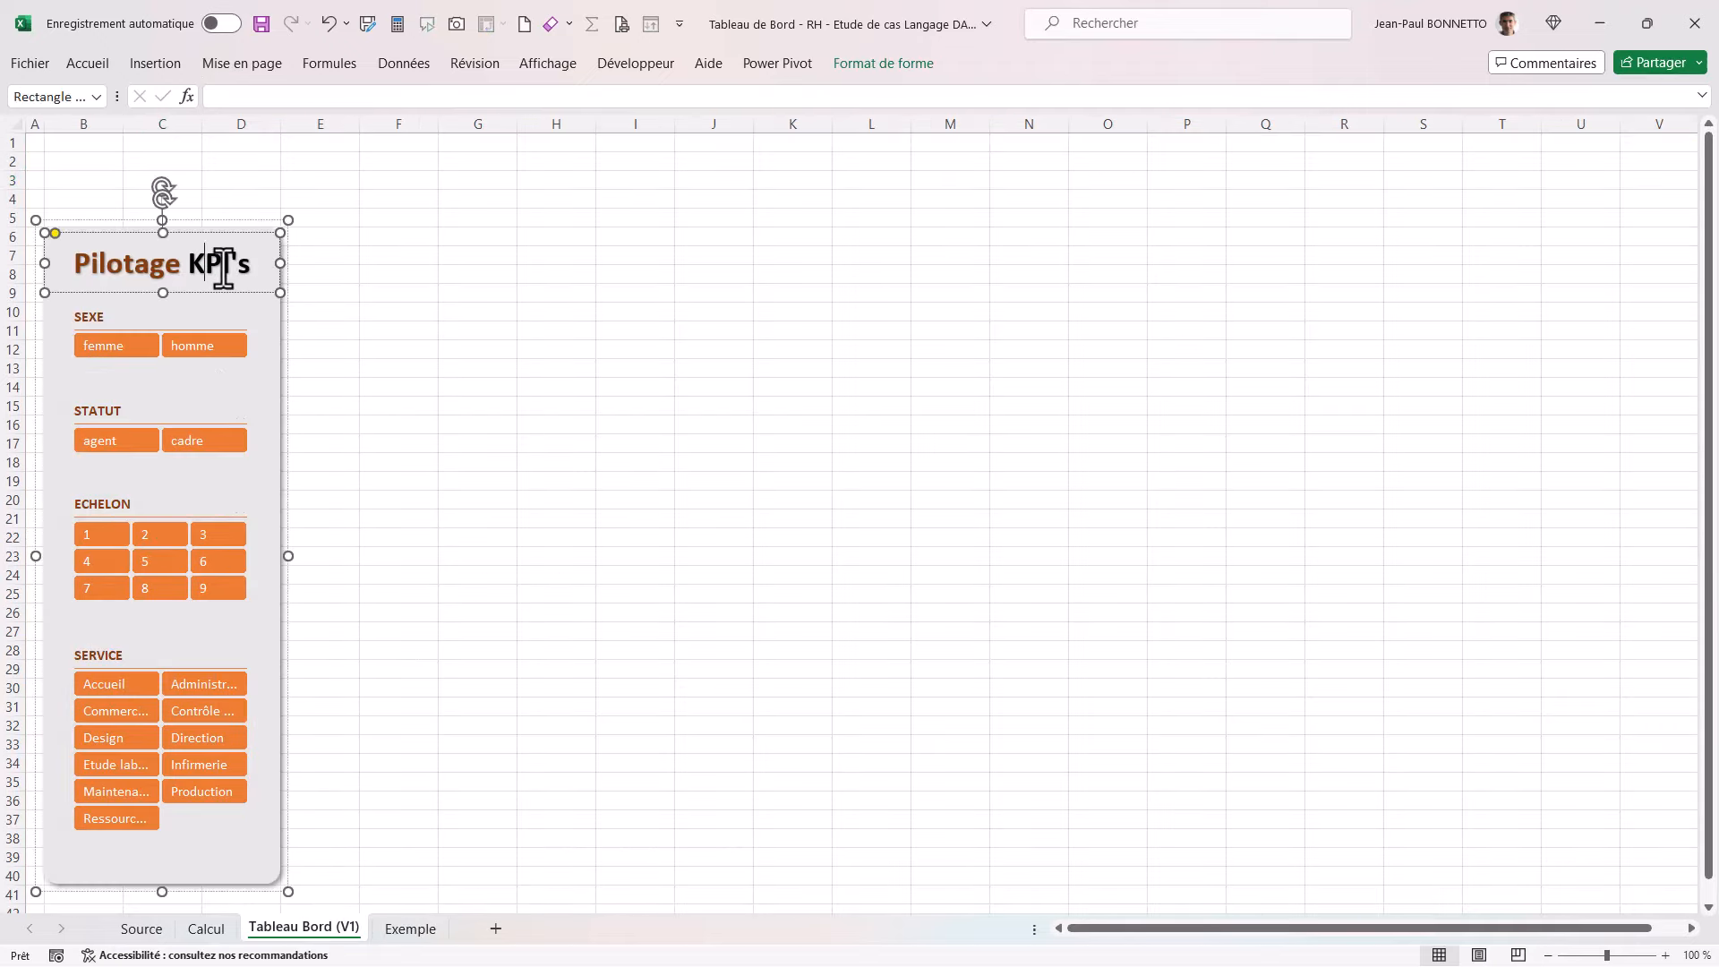
click(212, 291)
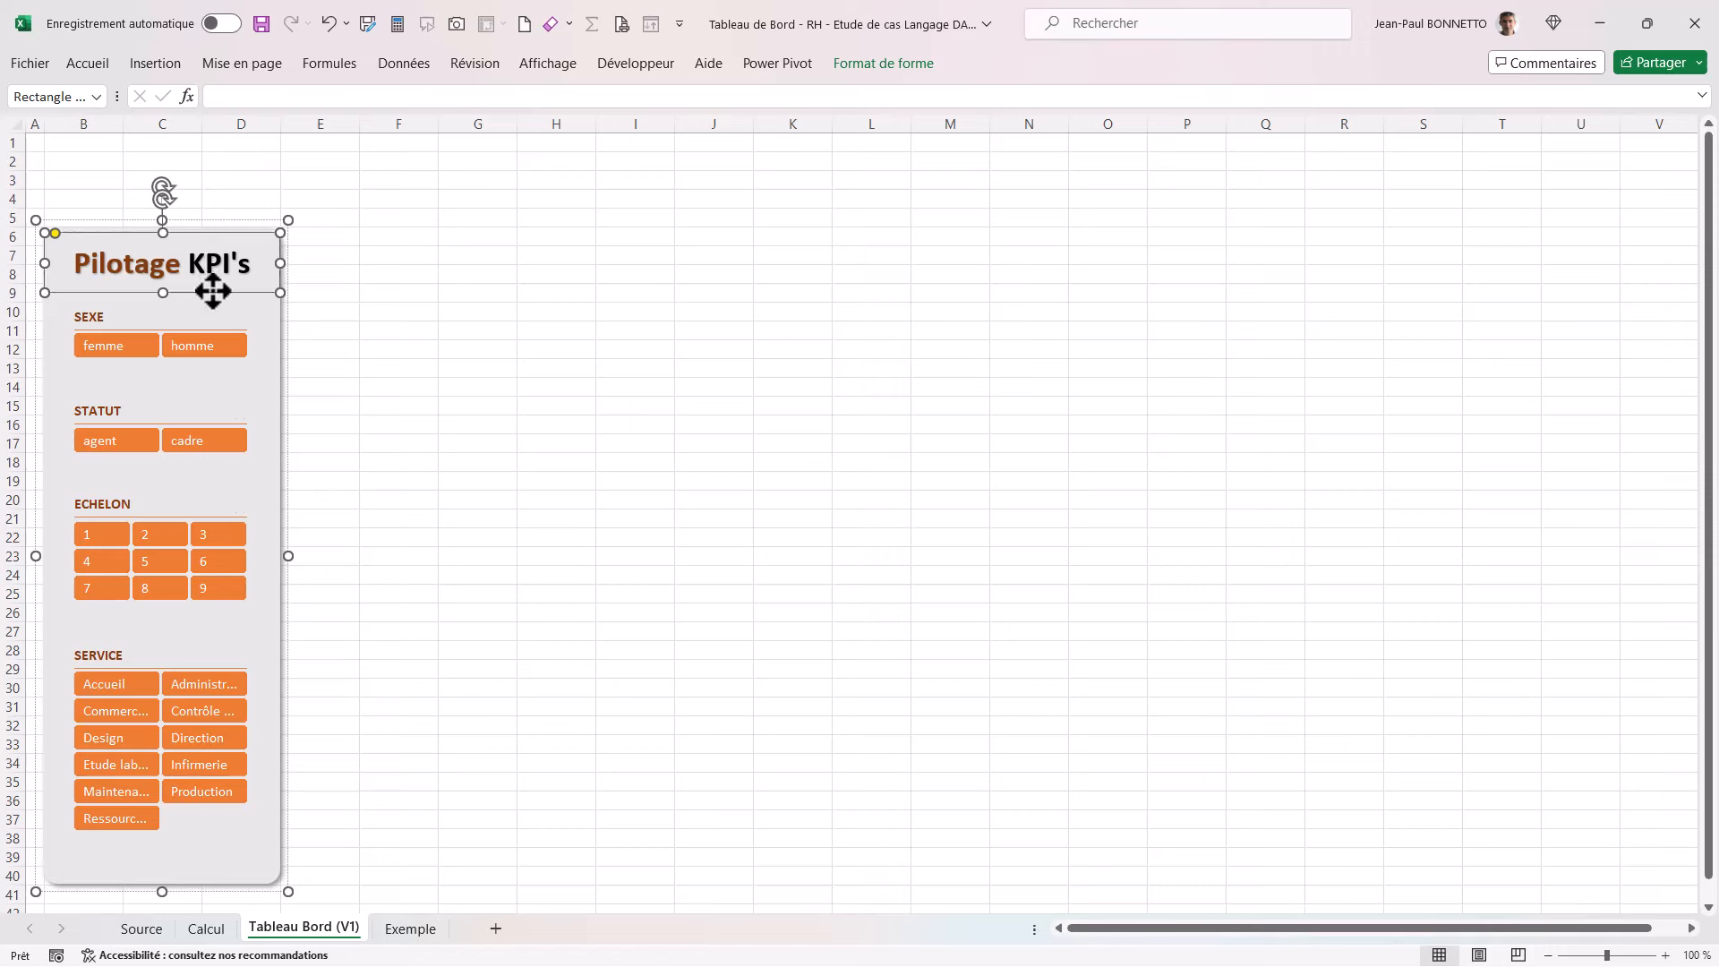
key(ctrl+c)
click(621, 253)
key(ctrl+v)
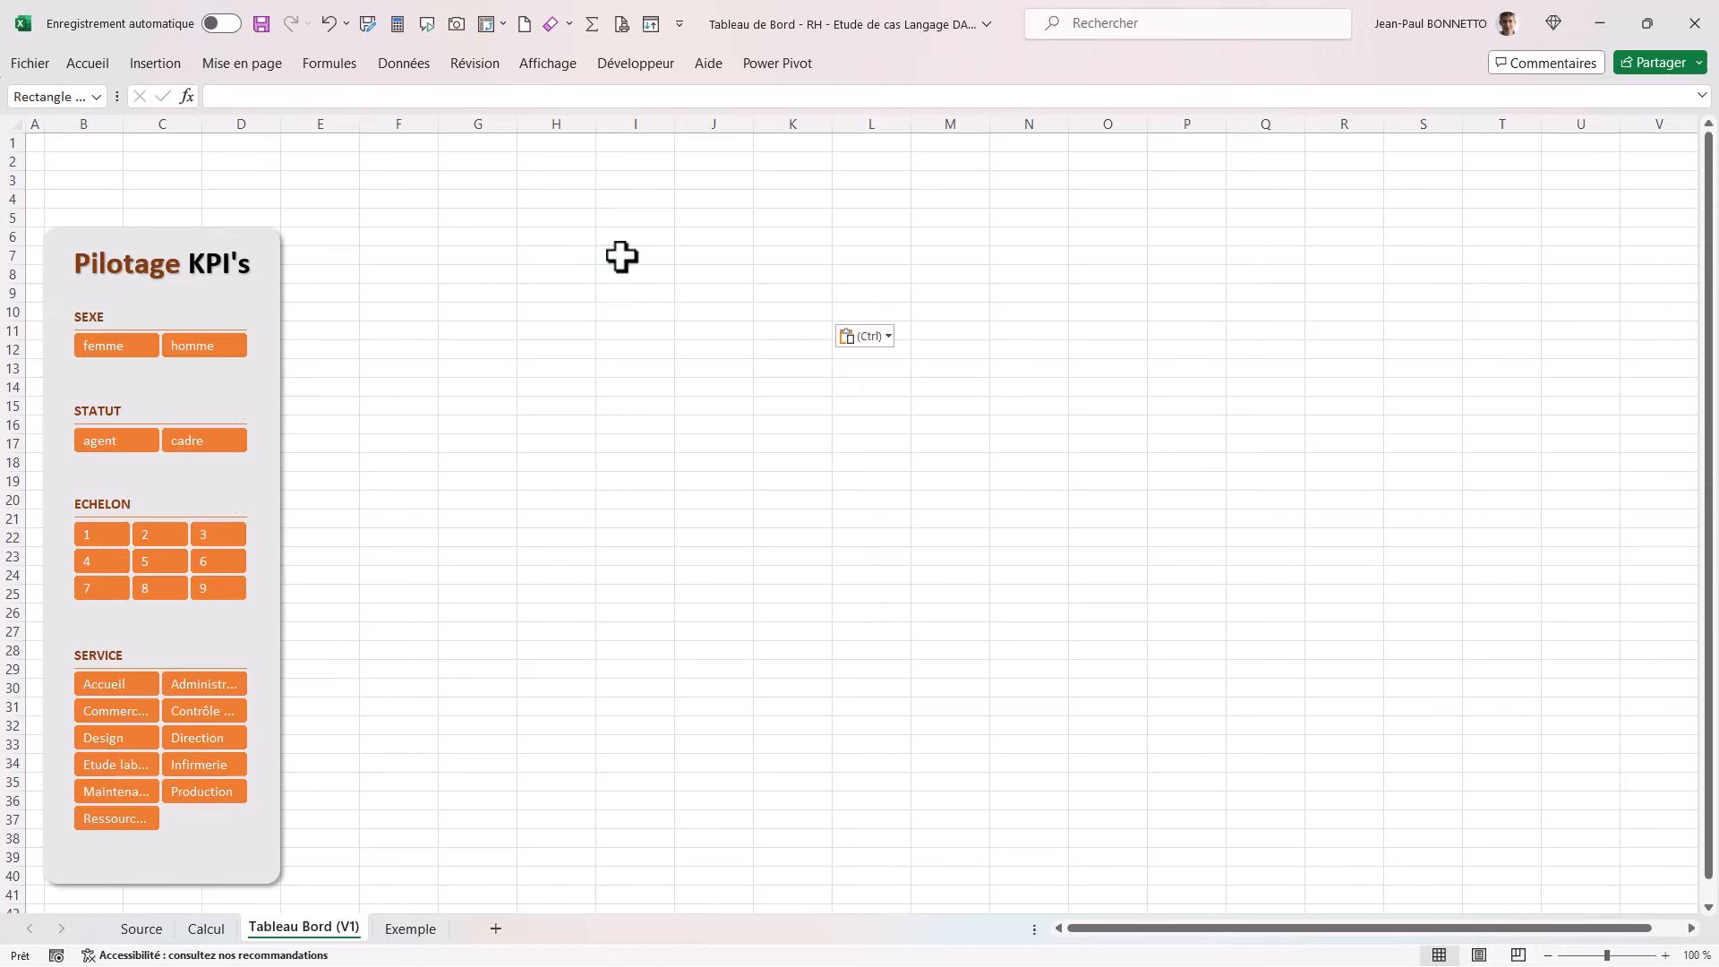
drag(671, 304, 458, 213)
Step: Colour the word "Pilotage" in the slicer panel's title standard red
drag(179, 268, 64, 269)
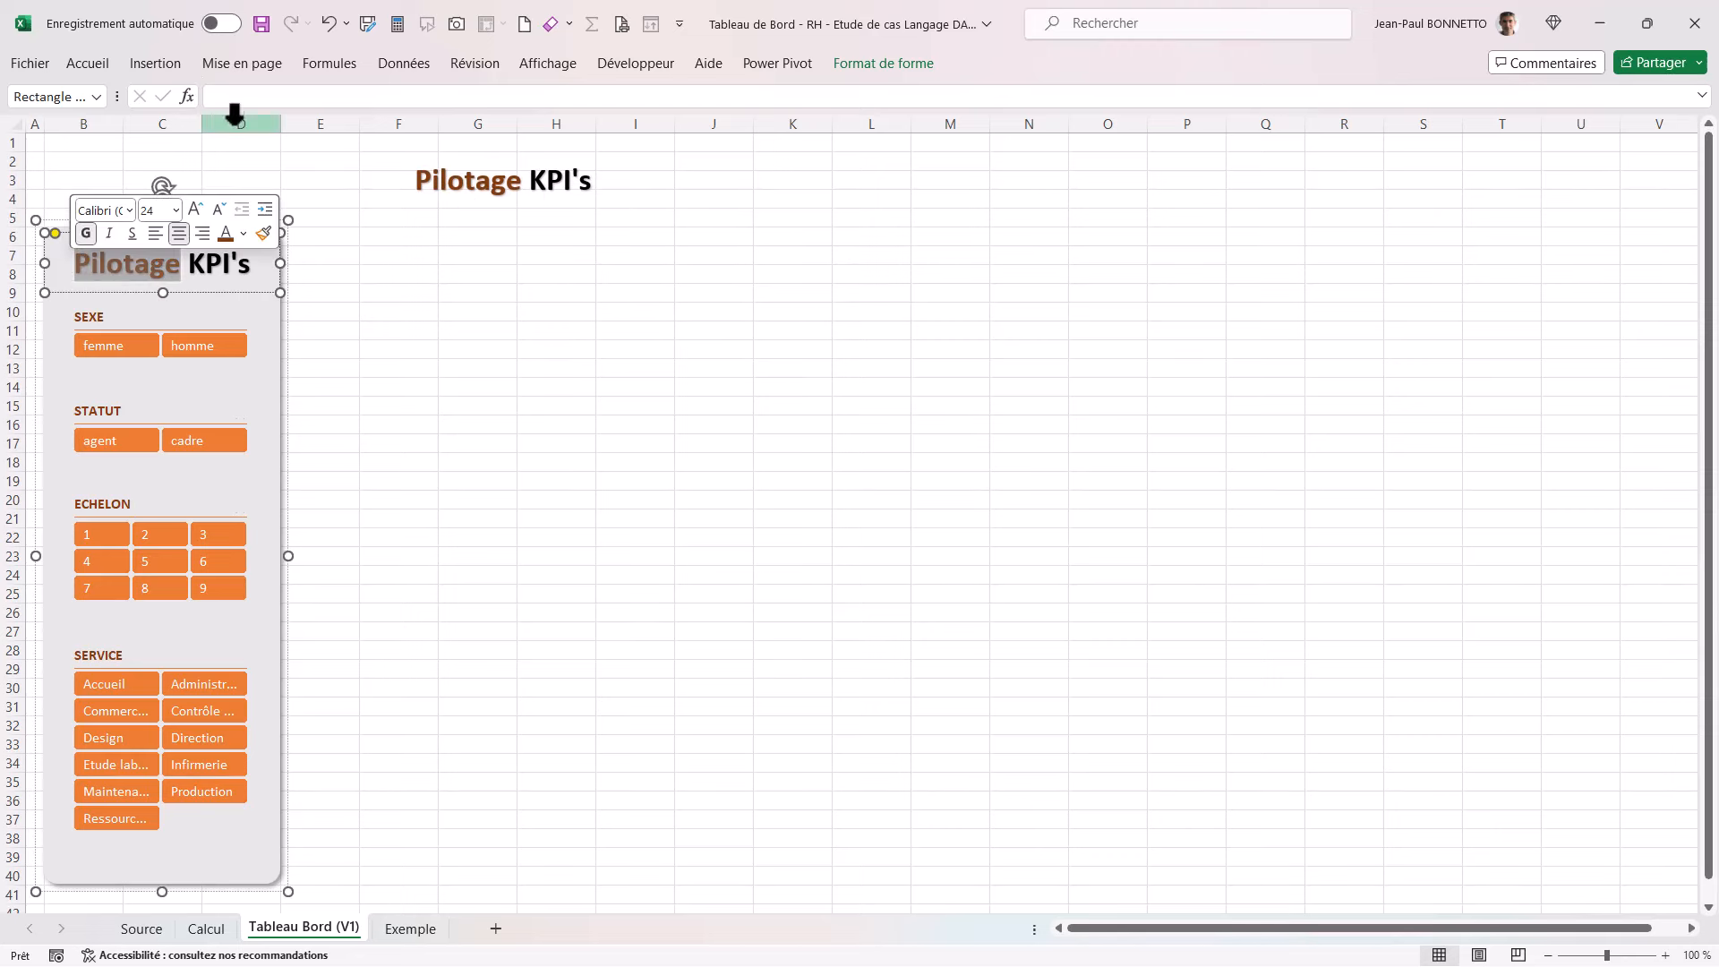
click(96, 60)
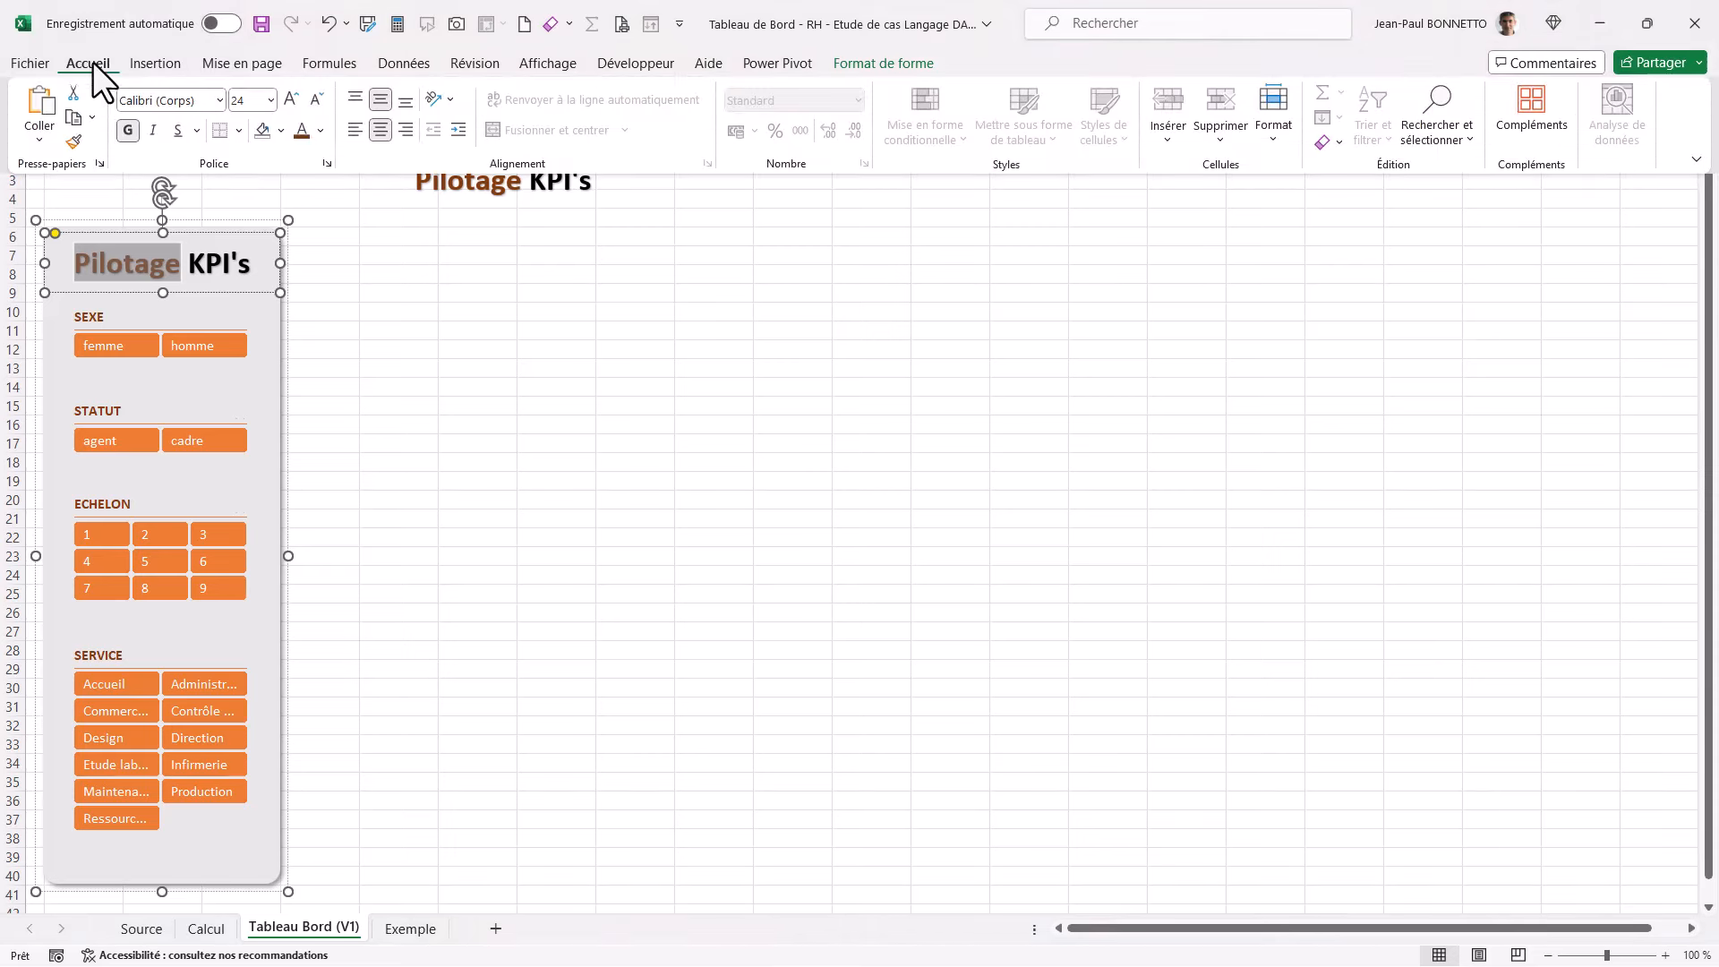
click(322, 130)
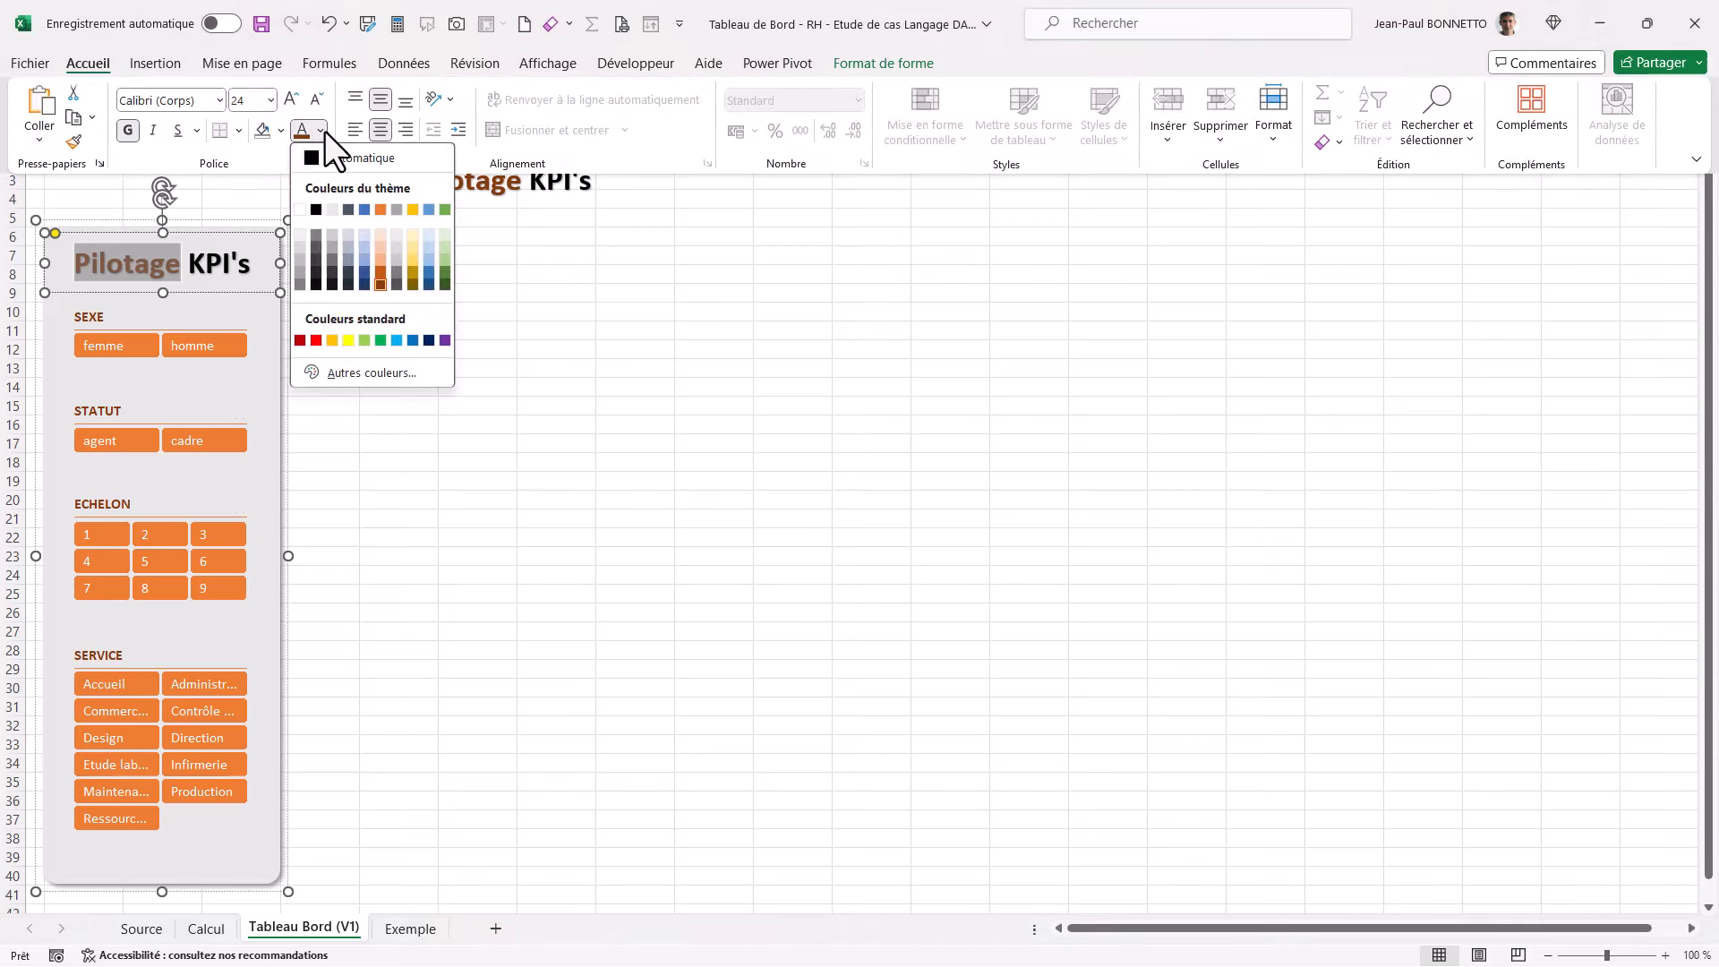
click(316, 340)
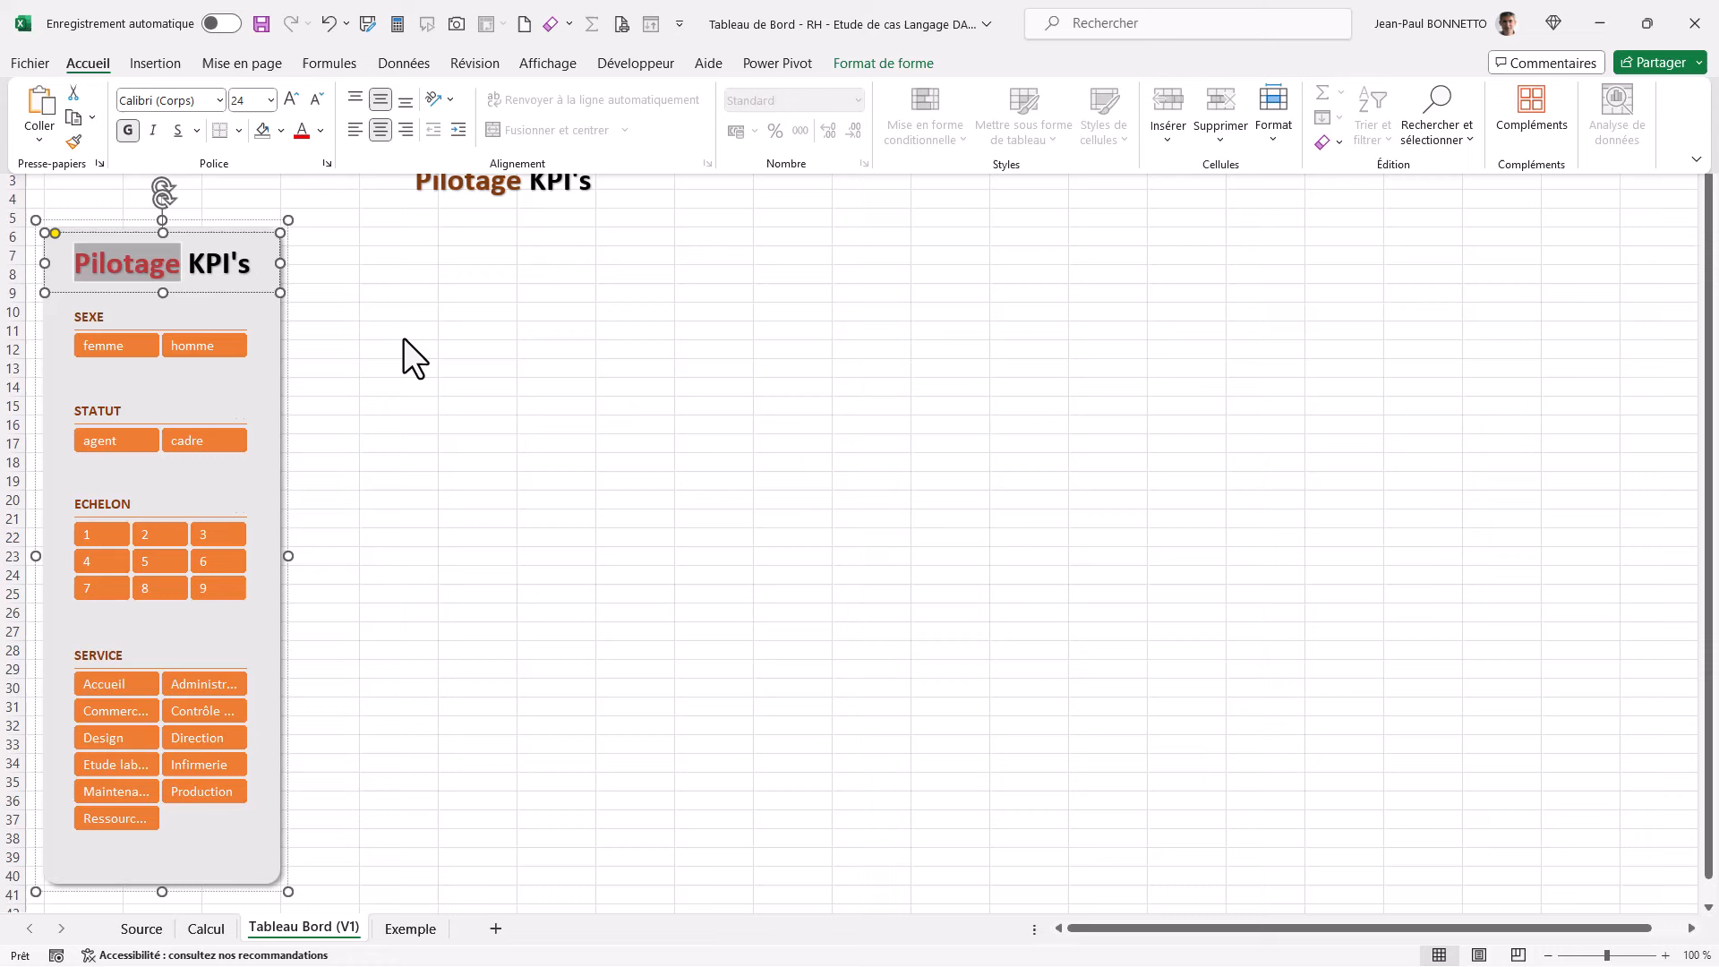
Step: Colour the word "Pilotage" in the duplicated title above columns F to H standard red
click(467, 310)
click(528, 273)
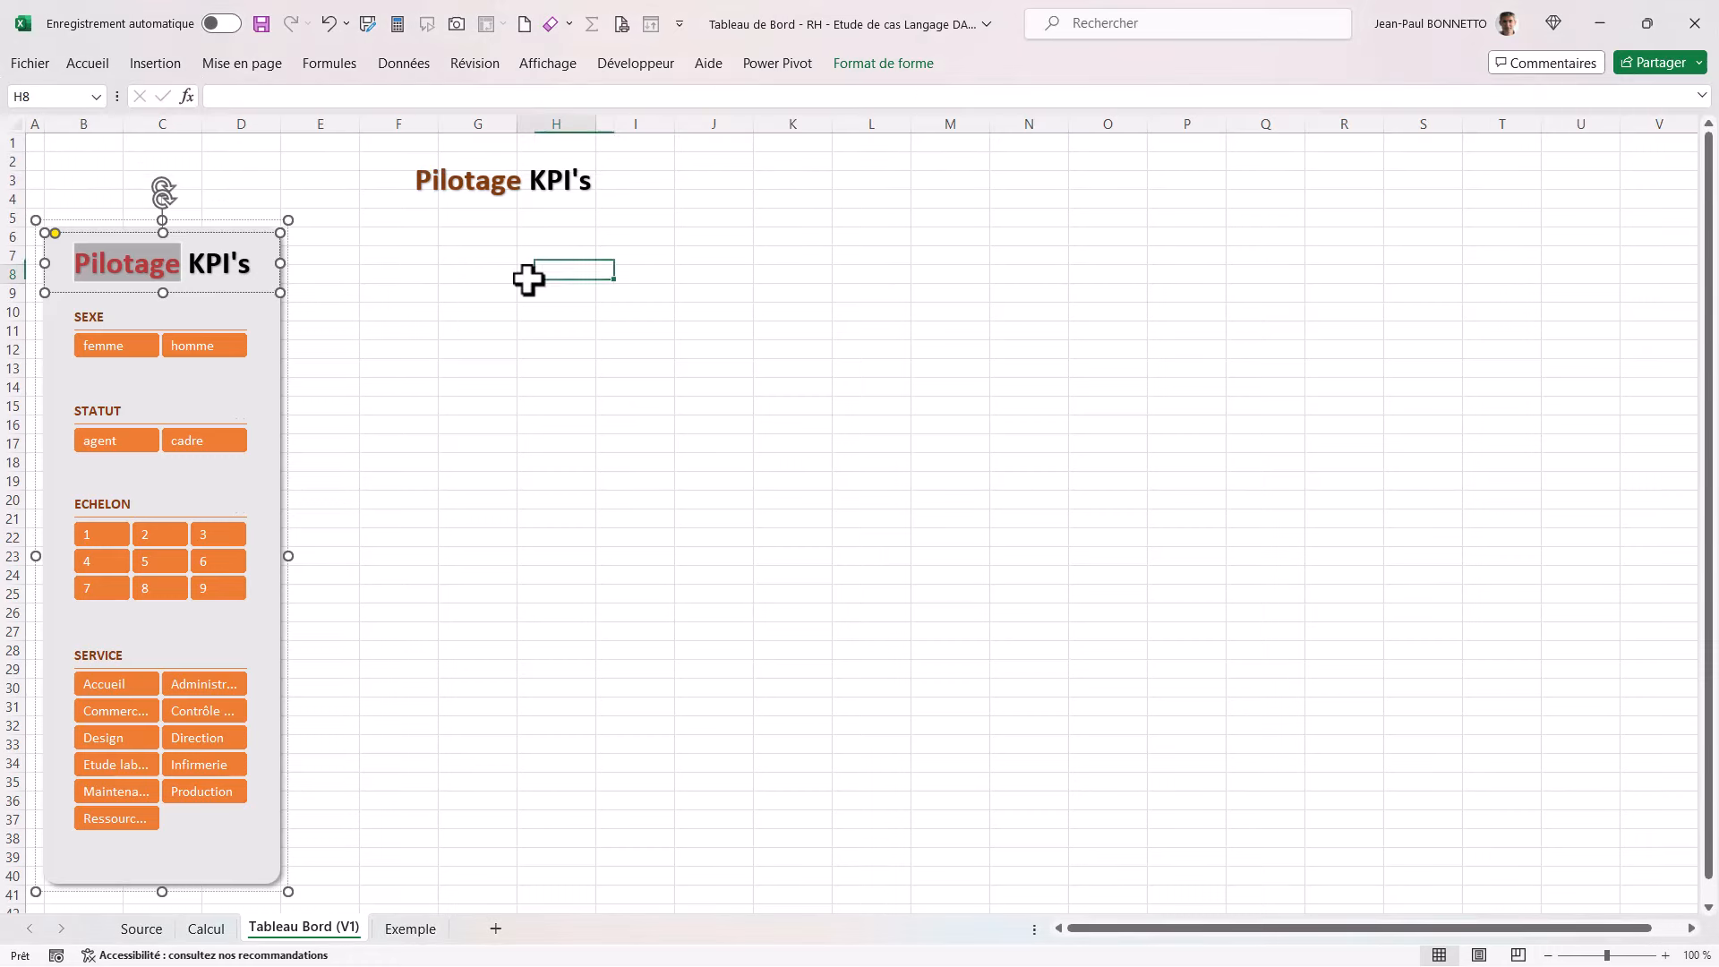
click(521, 184)
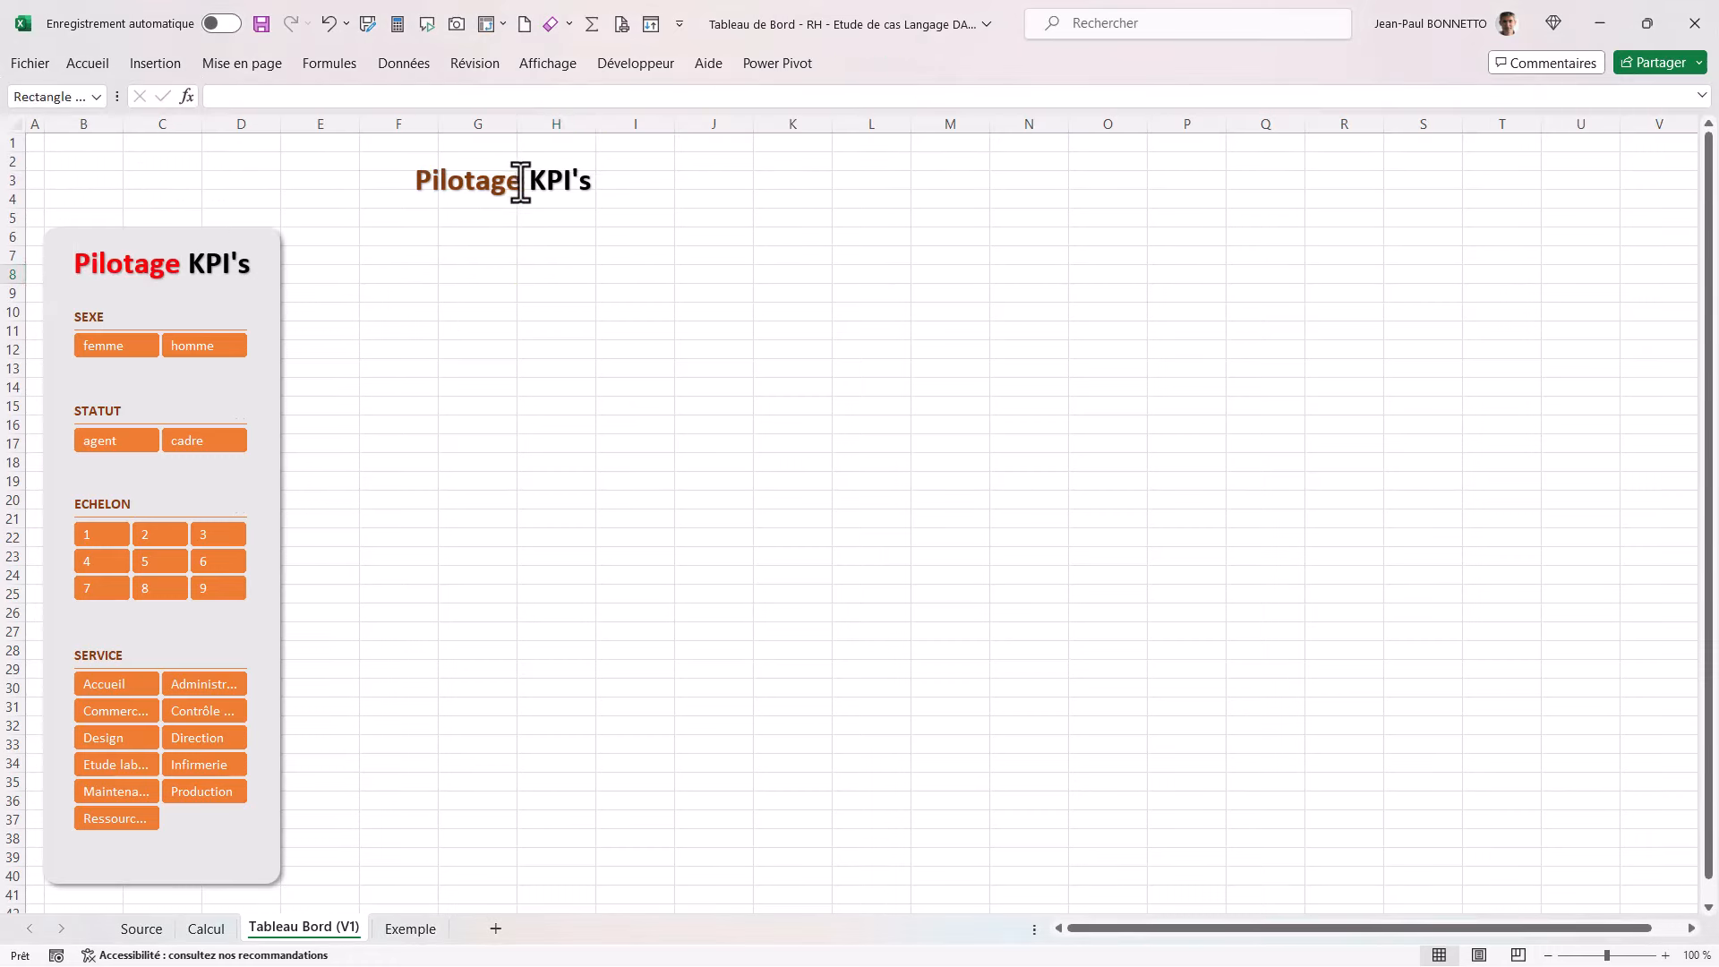
drag(520, 184, 372, 184)
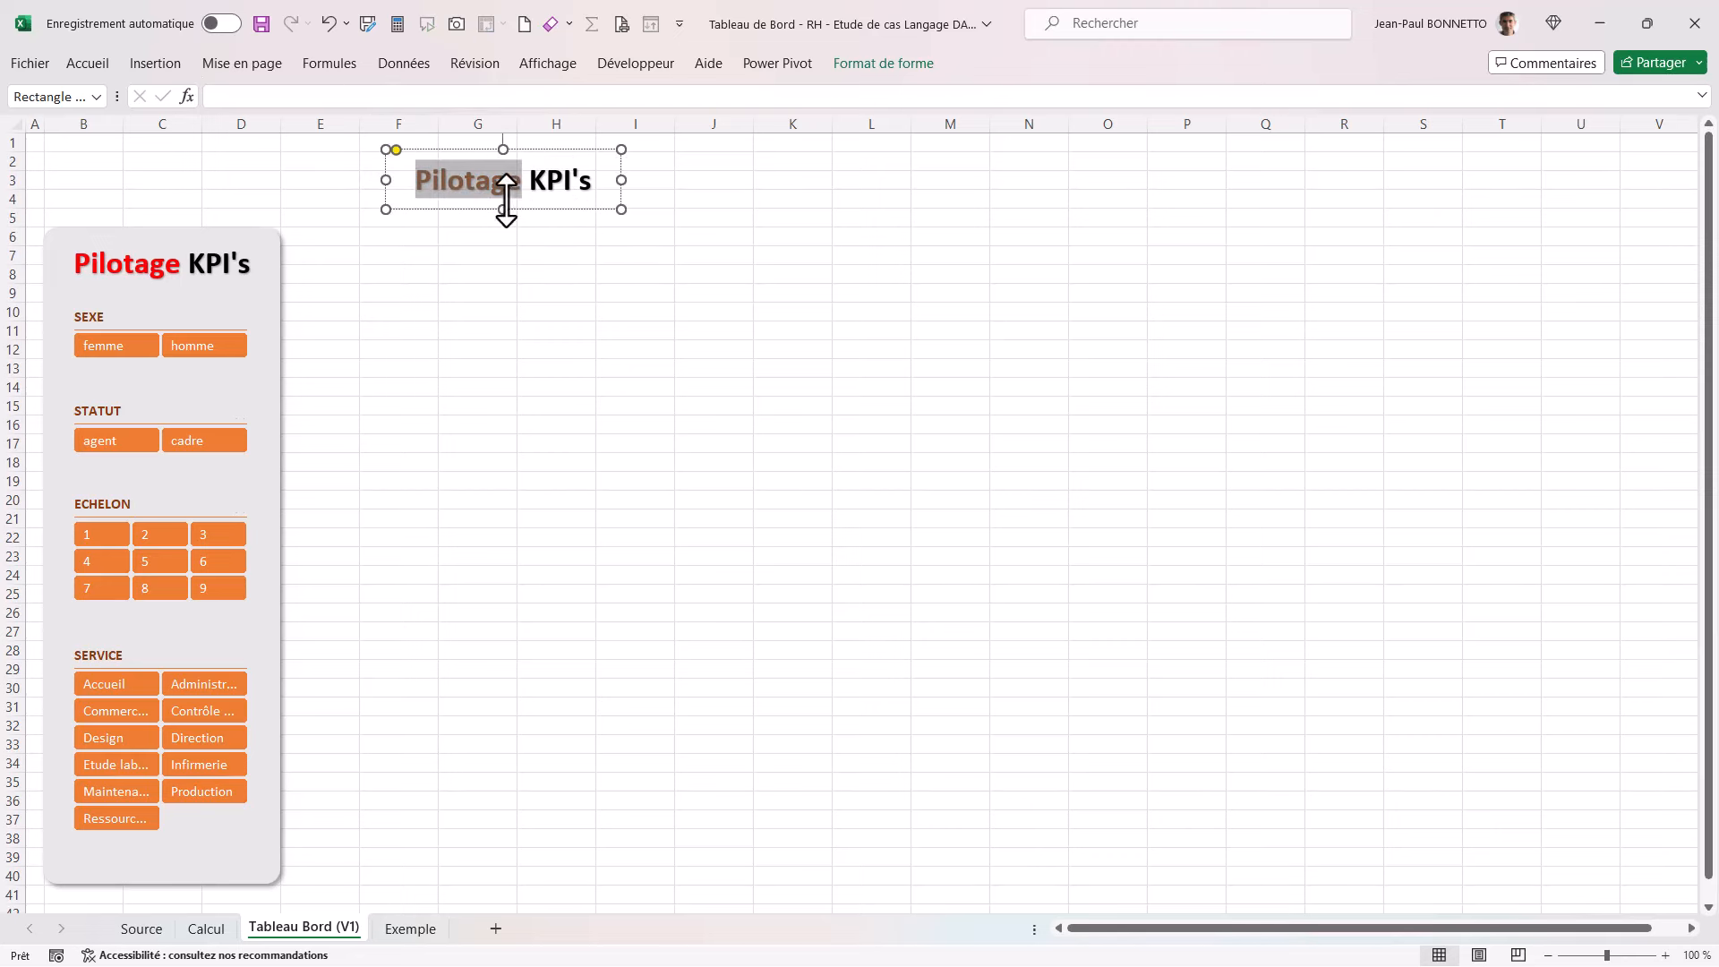
drag(523, 183, 359, 188)
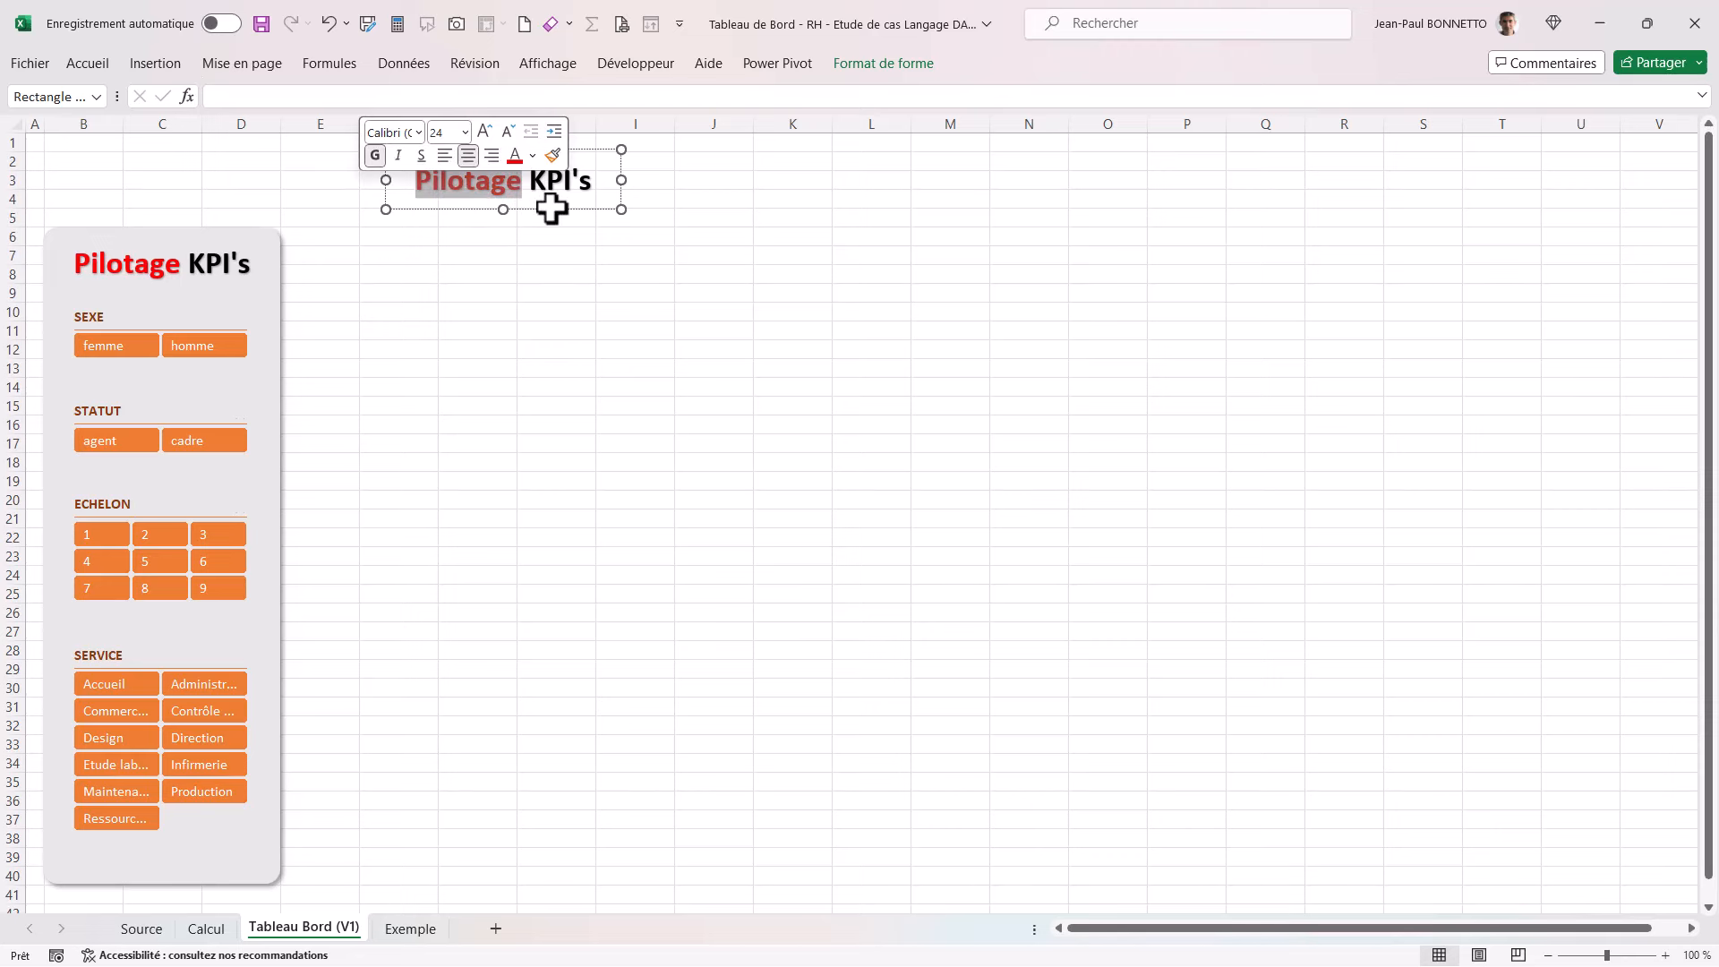
Step: Replace the duplicated title's text with "Tableau de Bord - Performance RH"
text(Tableau de)
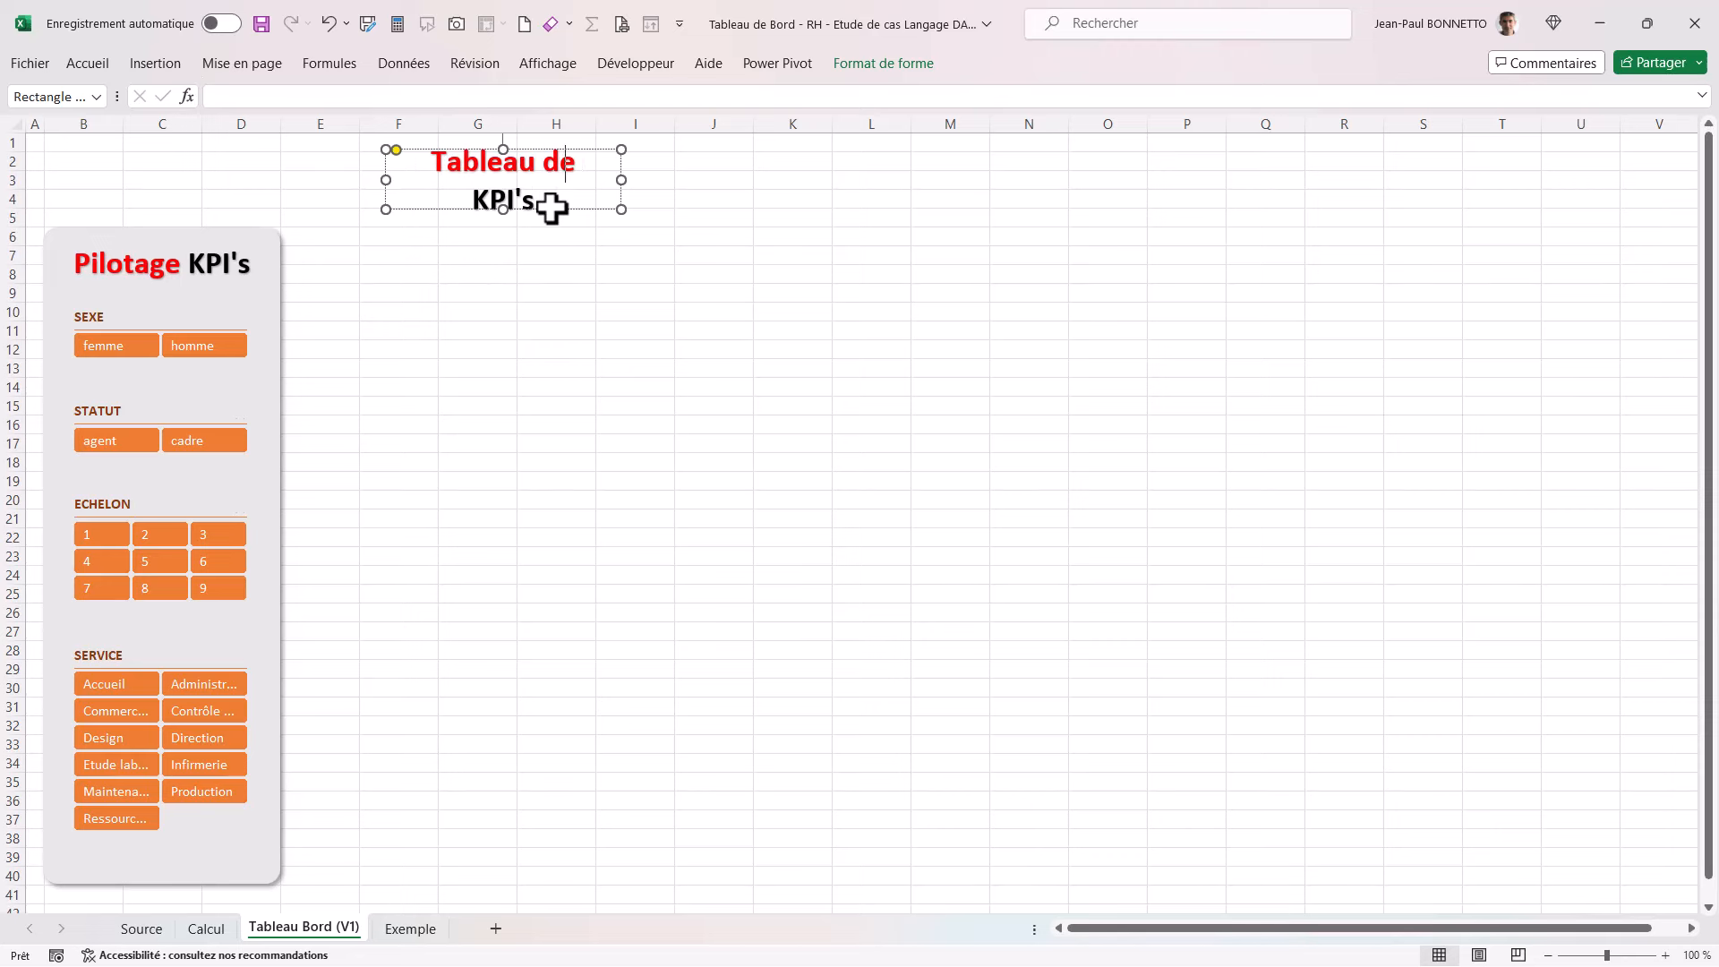
text(BOR)
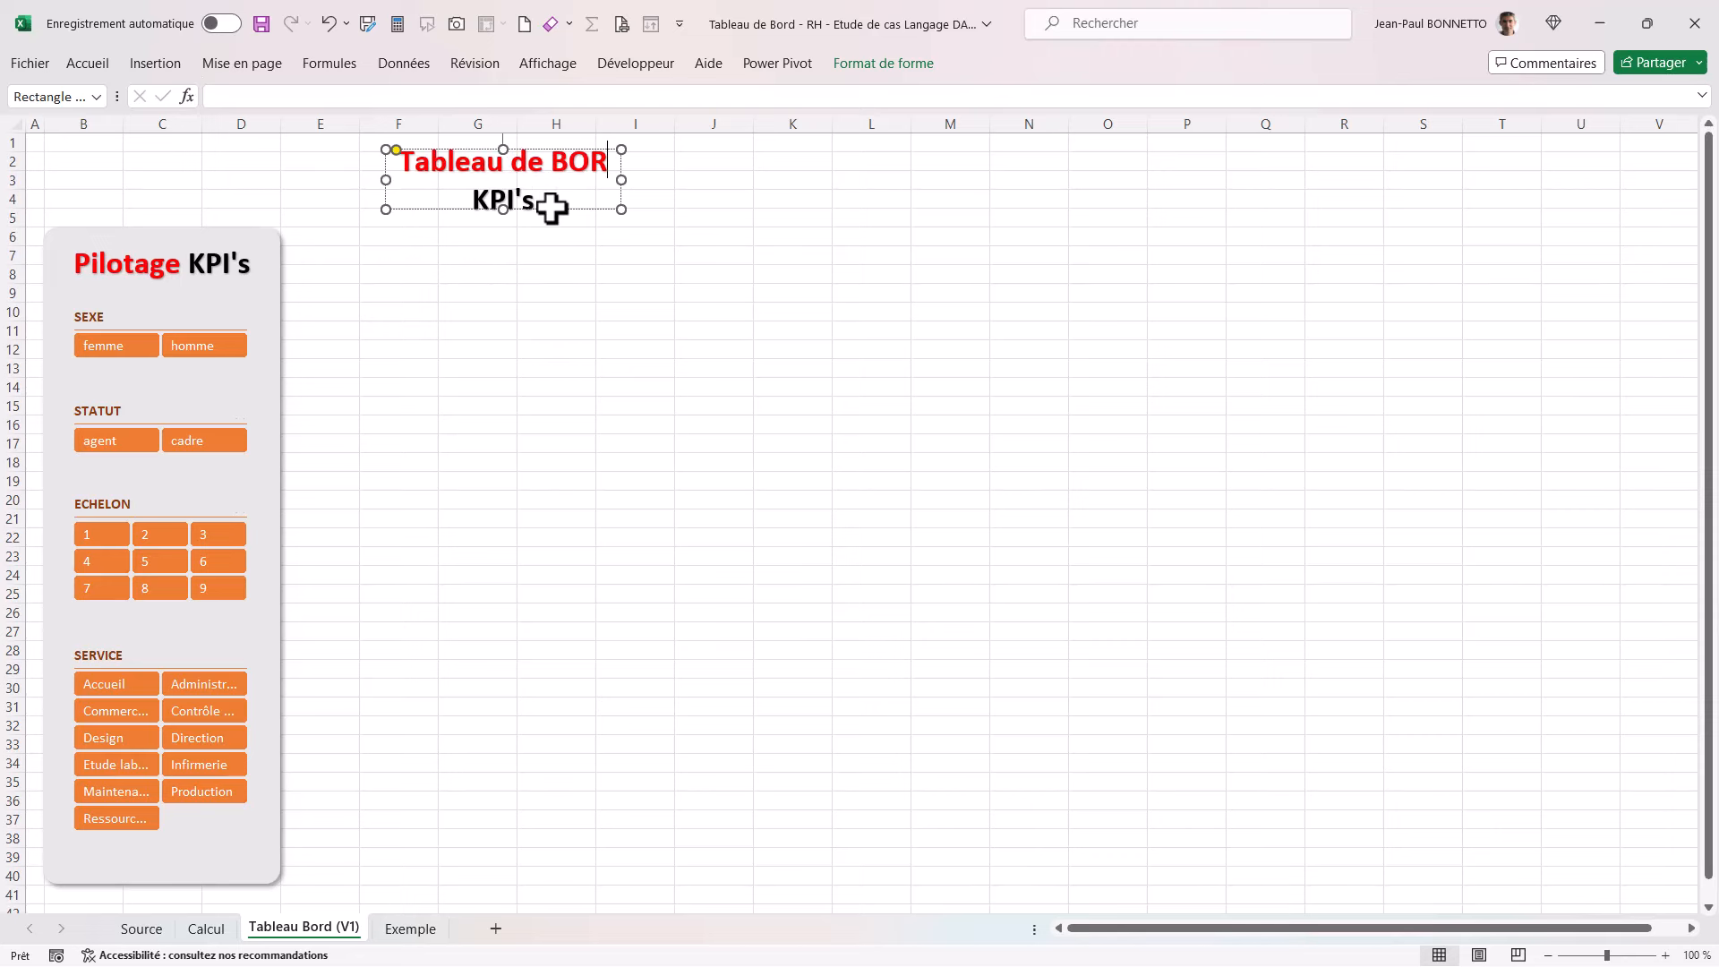
key(BackSpace)
key(BackSpace)
text(ord  )
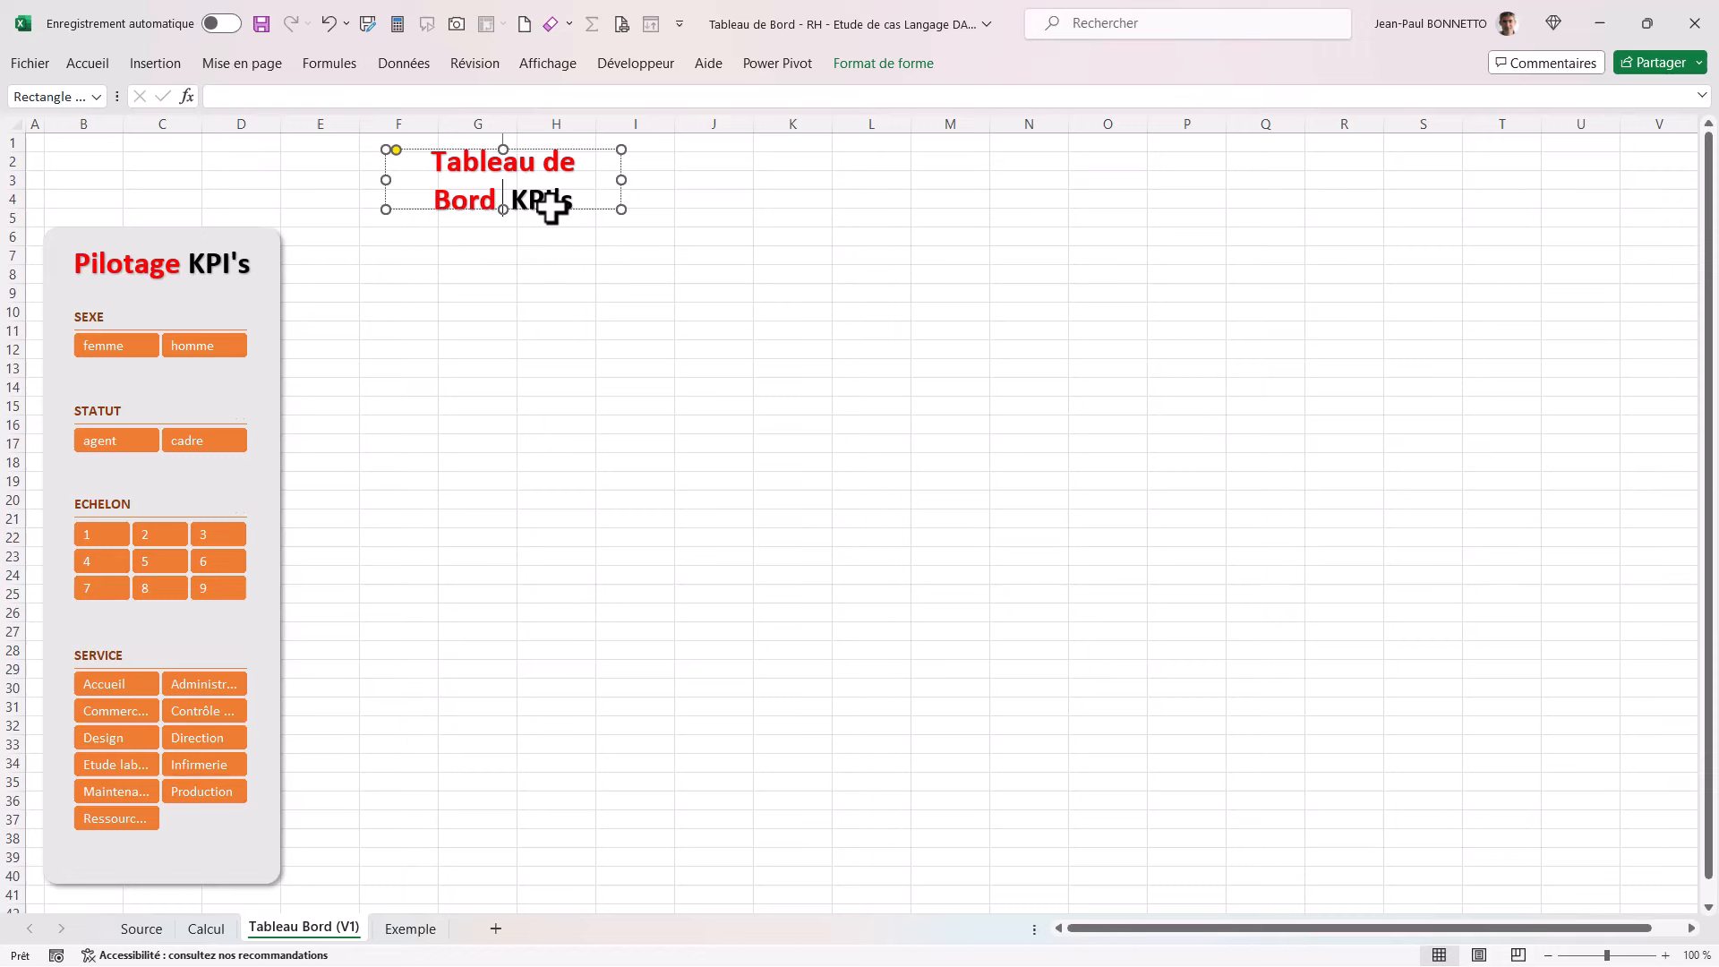
text(- )
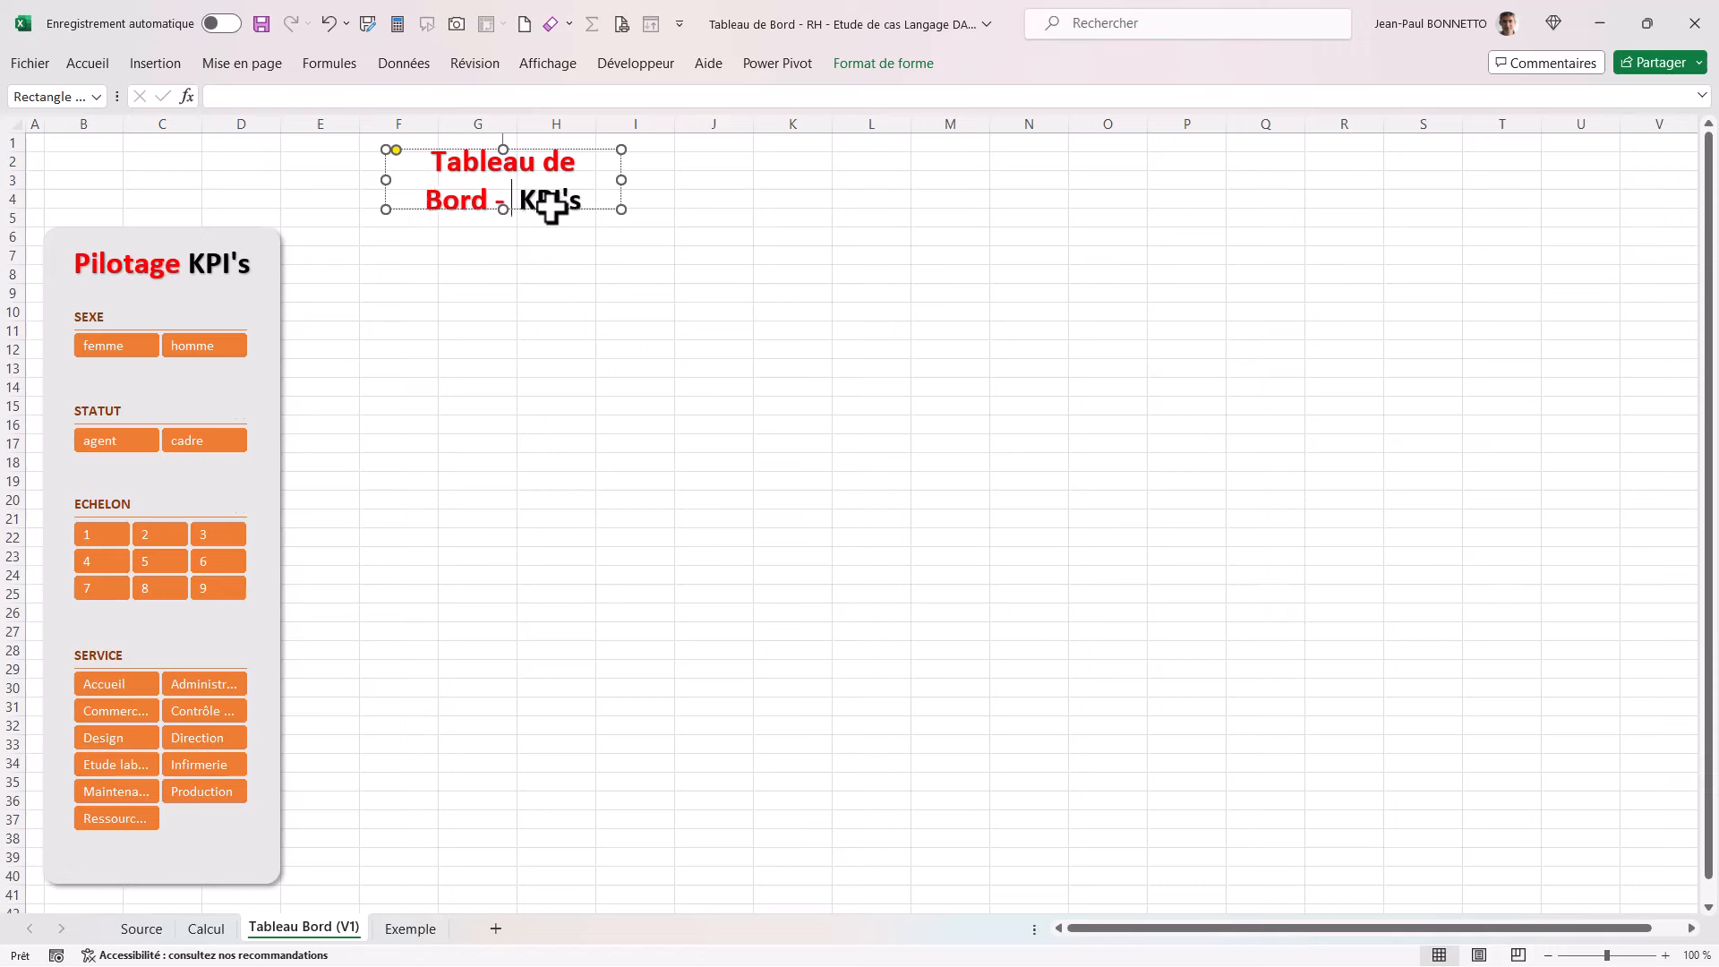
text(Performance )
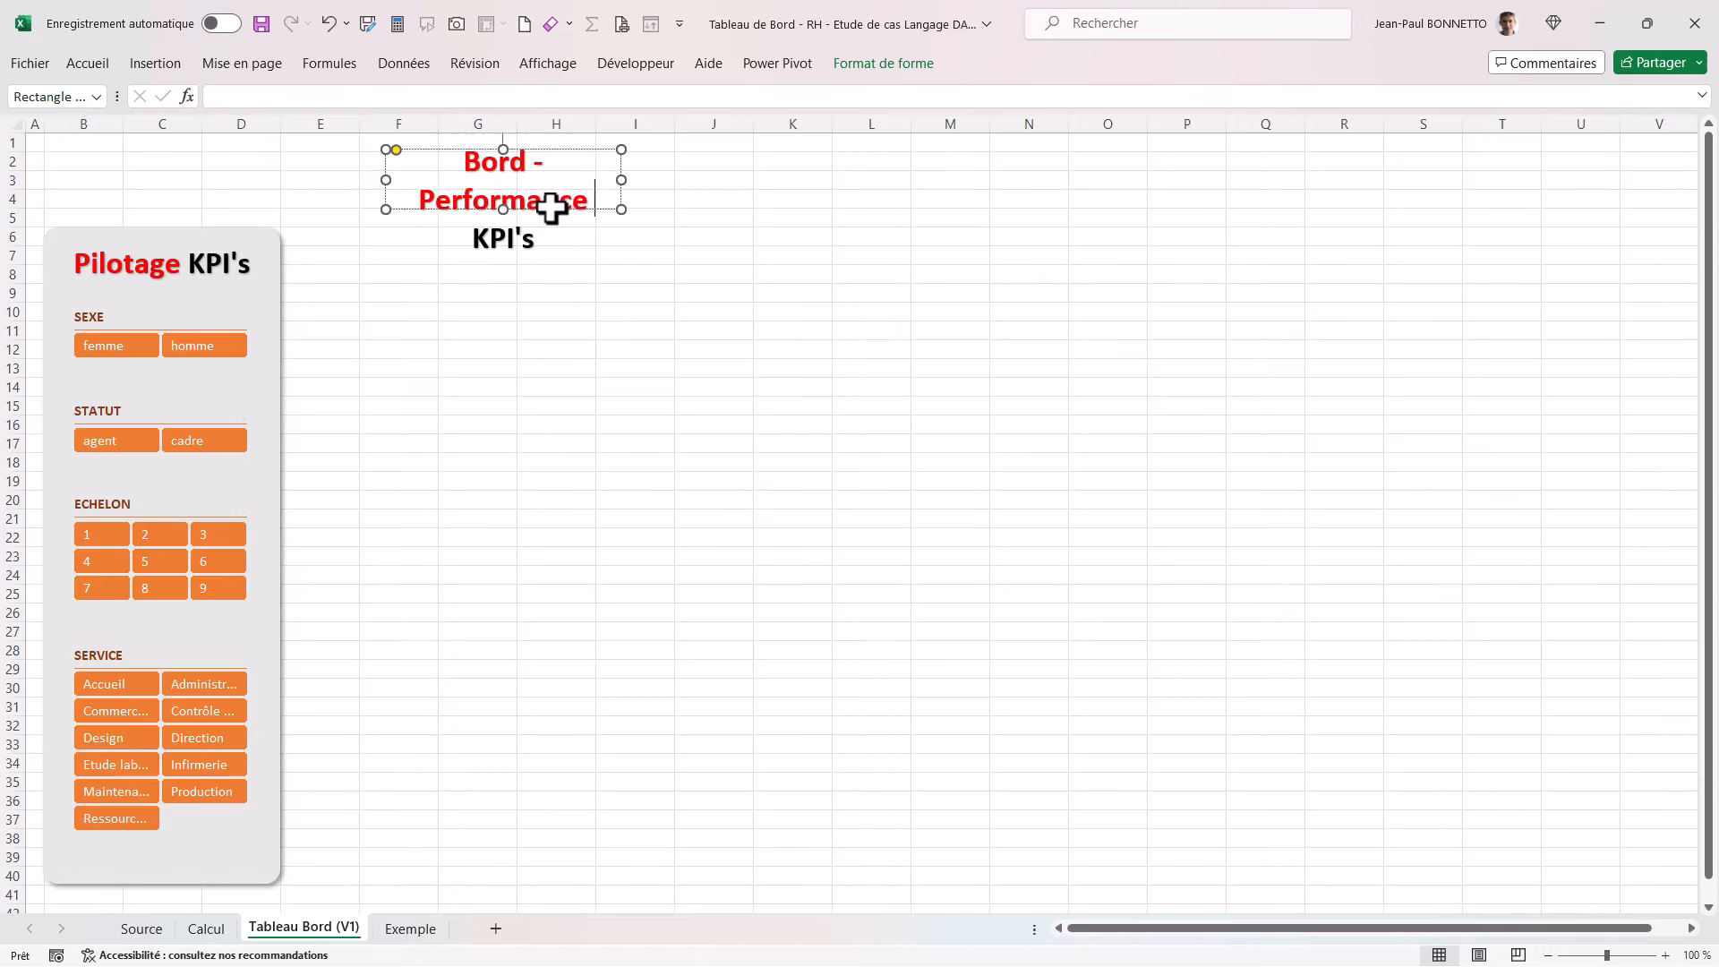
text(RH)
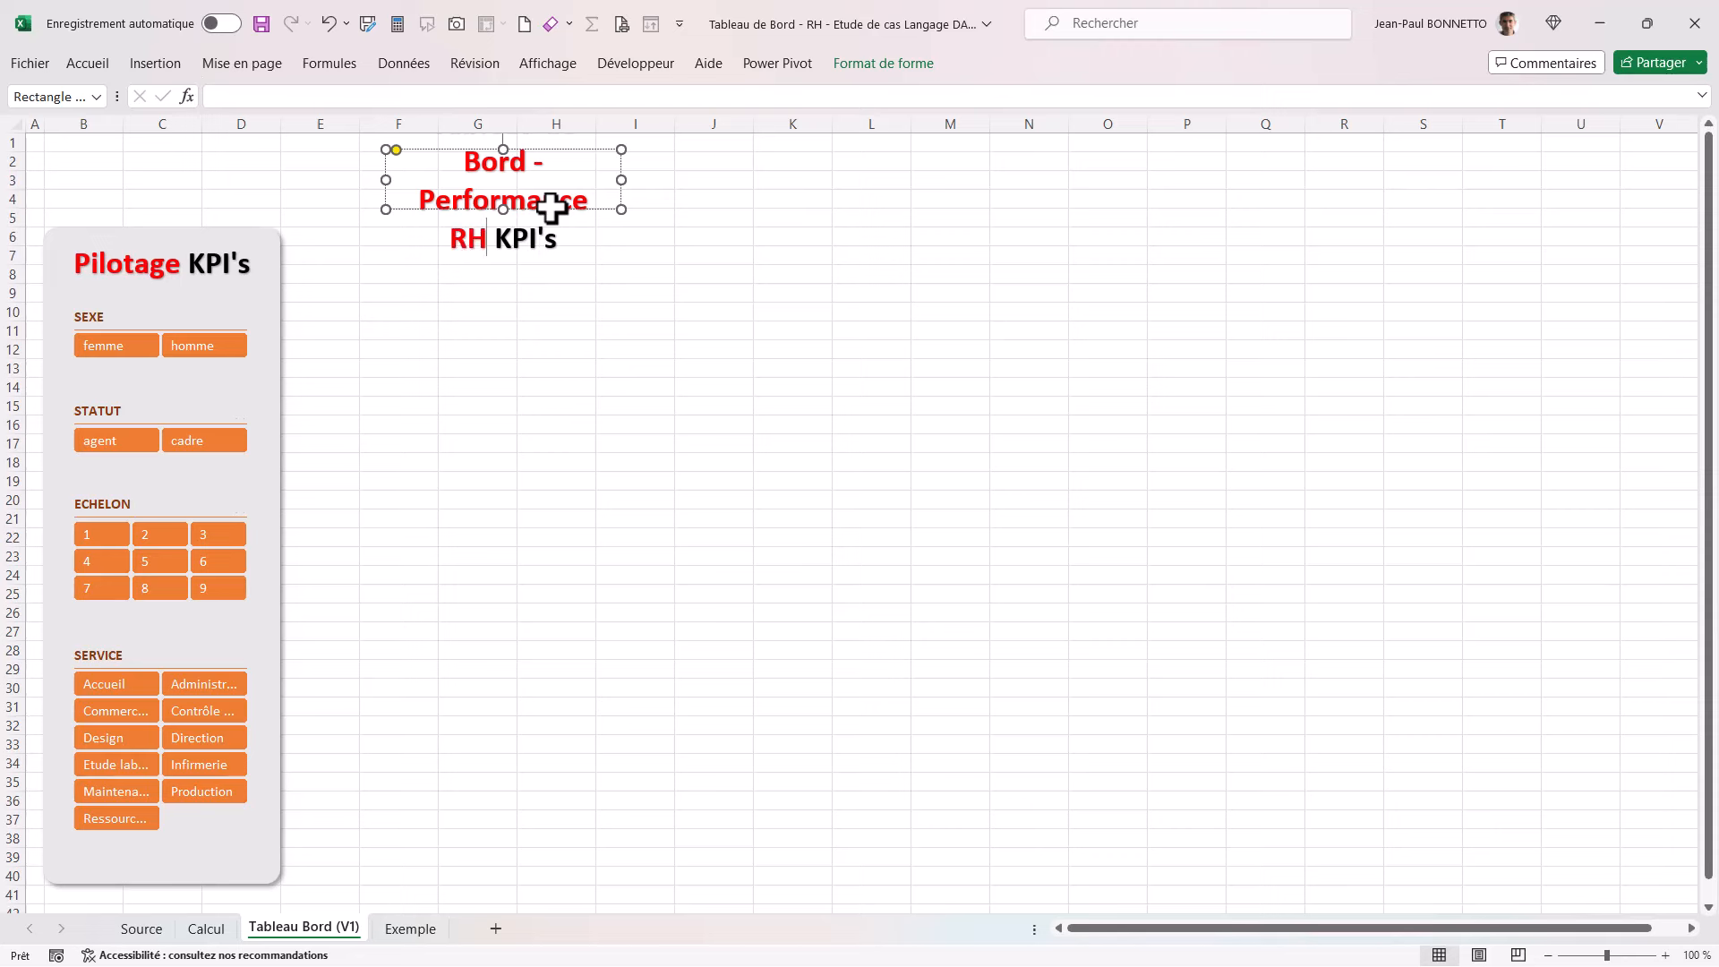
key(BackSpace)
key(Delete)
key(Delete)
key(Delete)
key(Delete)
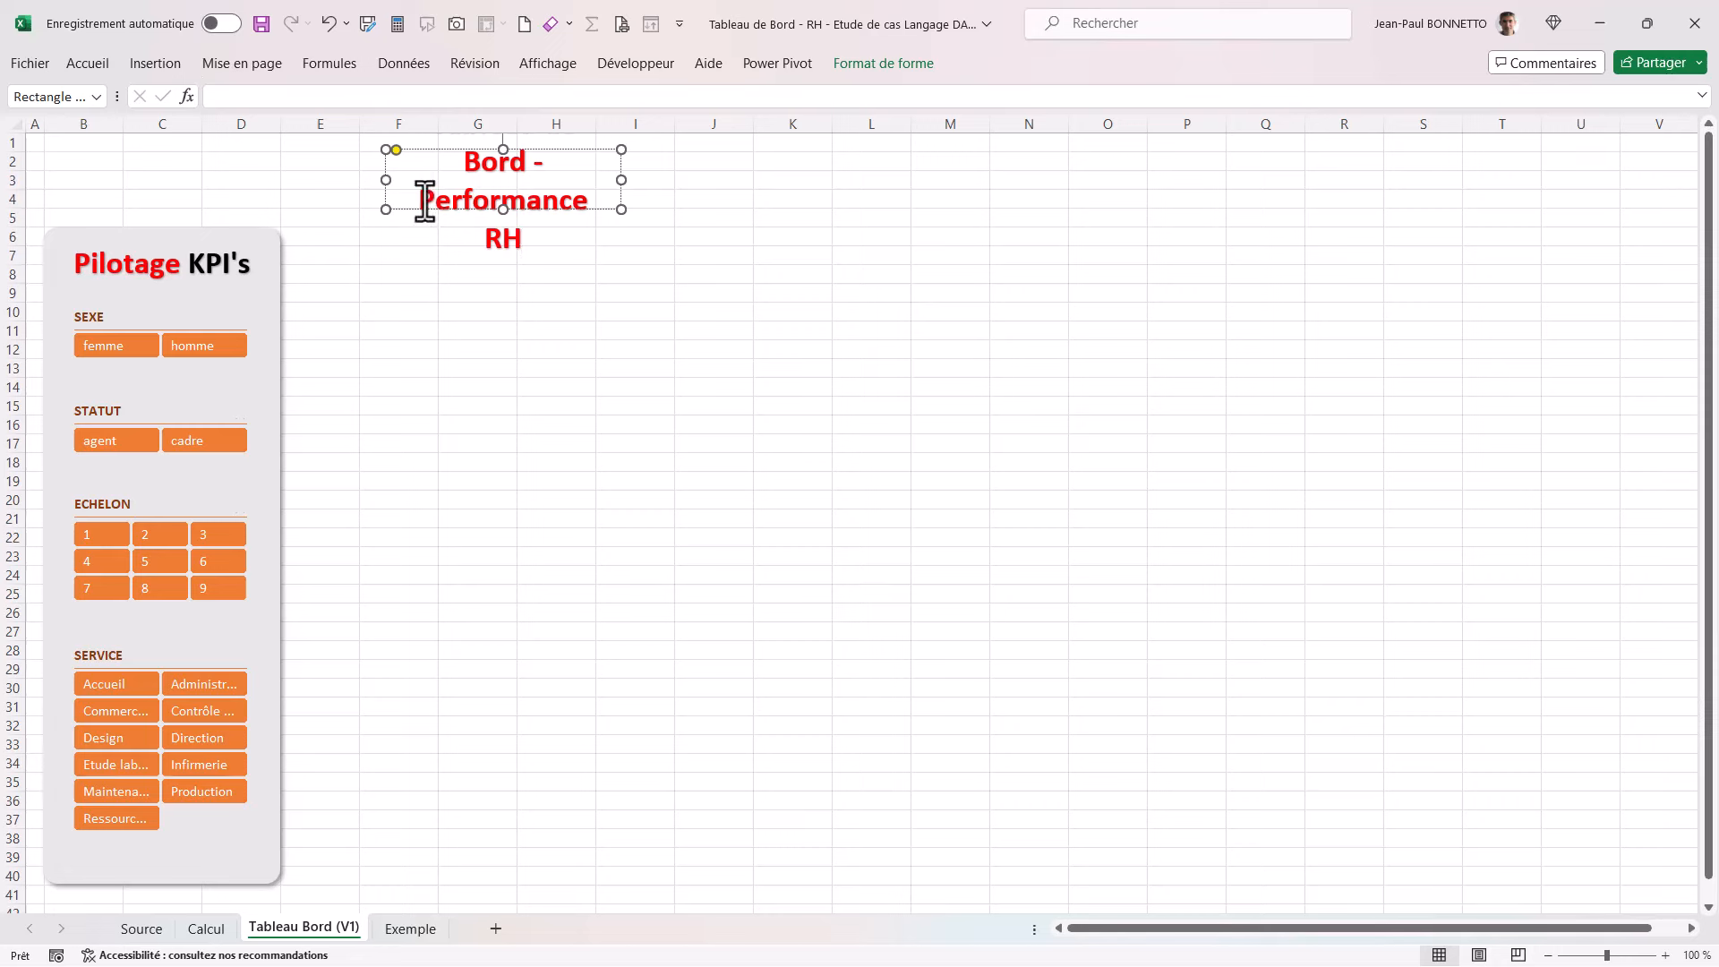
Step: Set the font colour of "Performance RH" in the dashboard title to Automatique (black)
drag(419, 199, 556, 276)
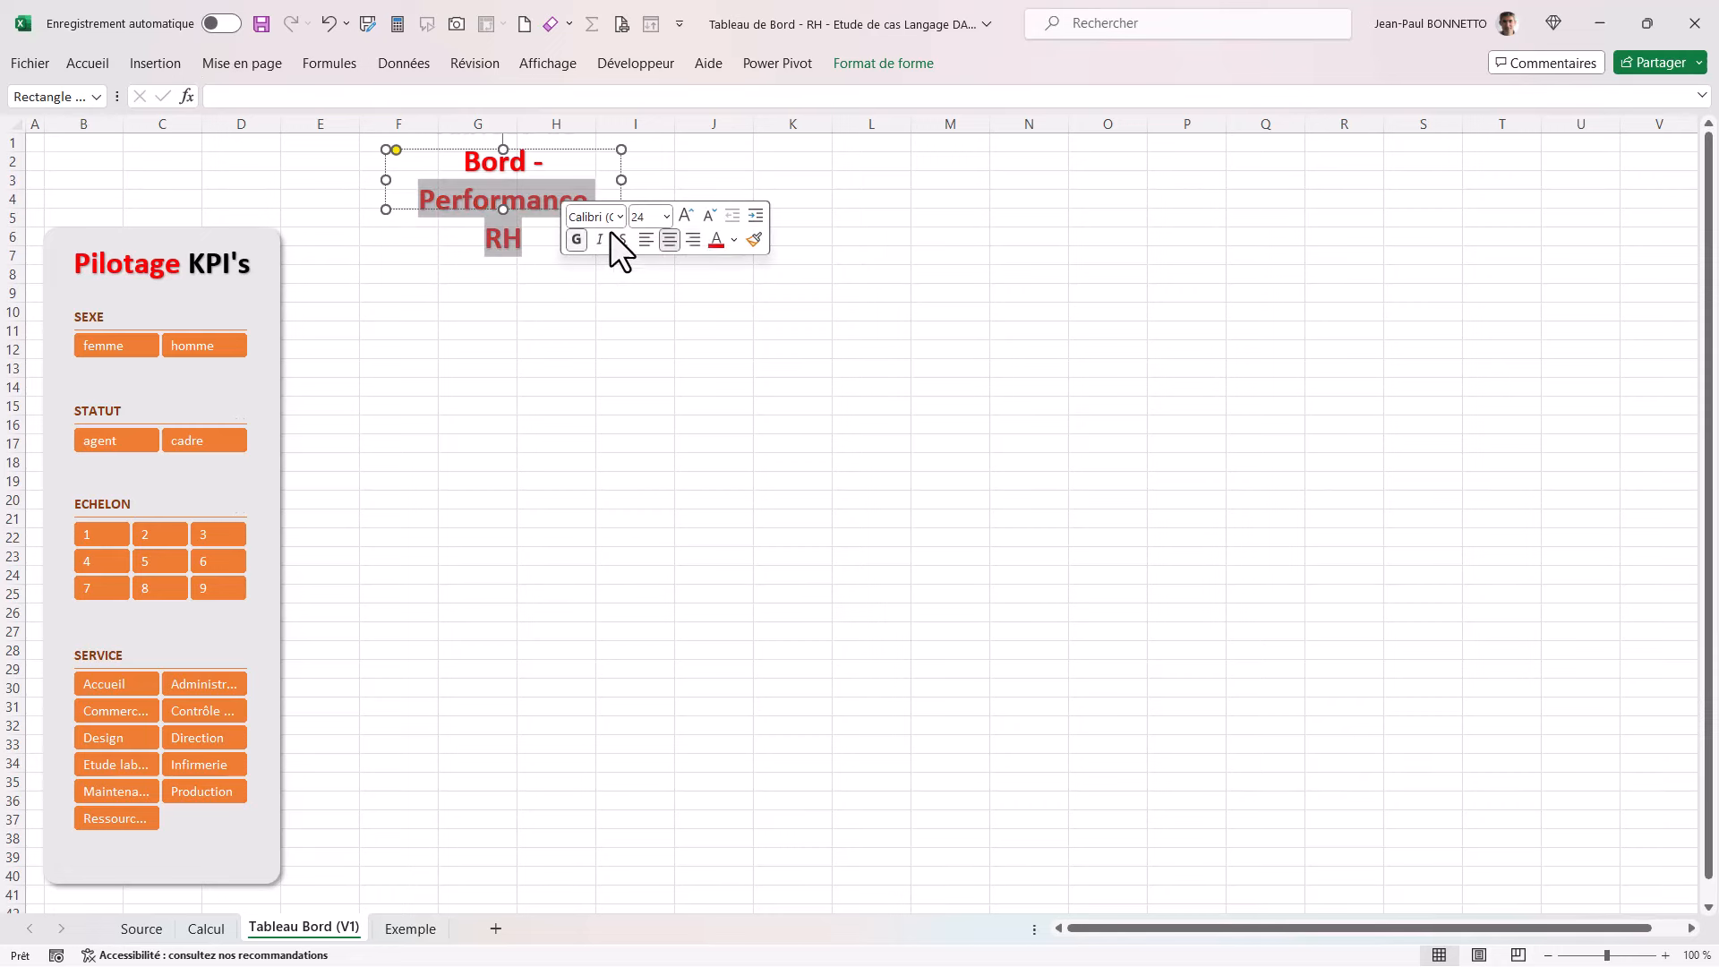
click(734, 239)
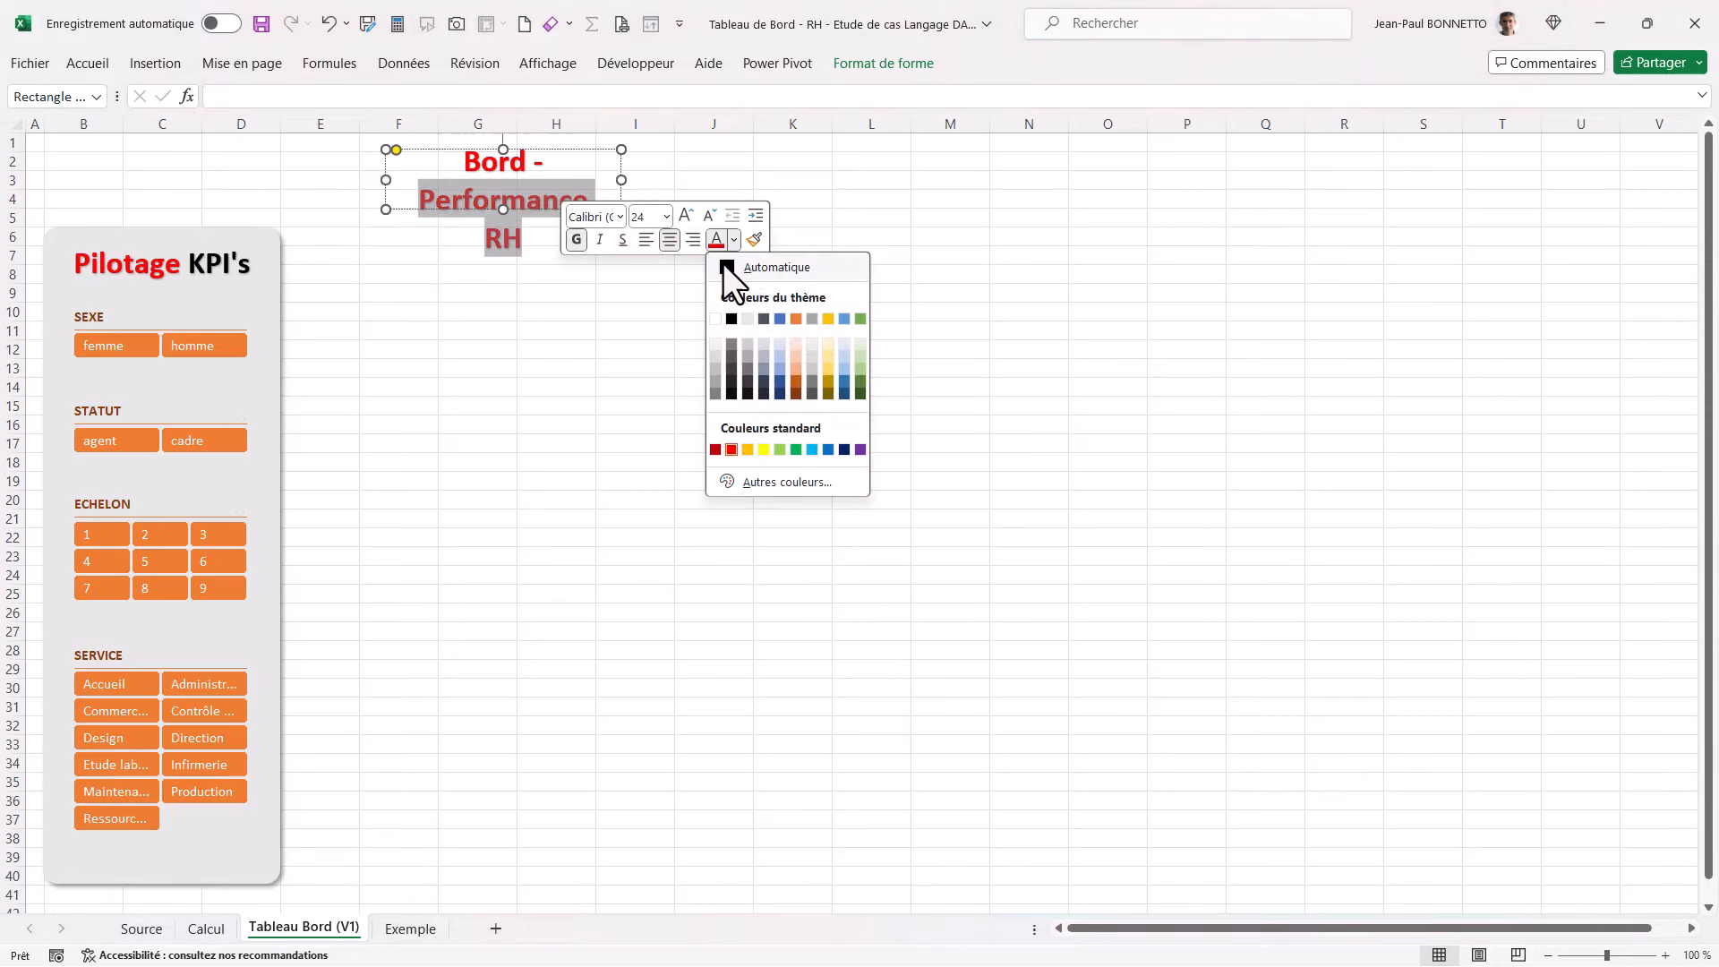
click(723, 263)
Step: Widen the dashboard title shape to fit one line and place it above the slicer panel, around rows 1 to 3 from column B
drag(616, 180, 940, 185)
drag(788, 208, 477, 198)
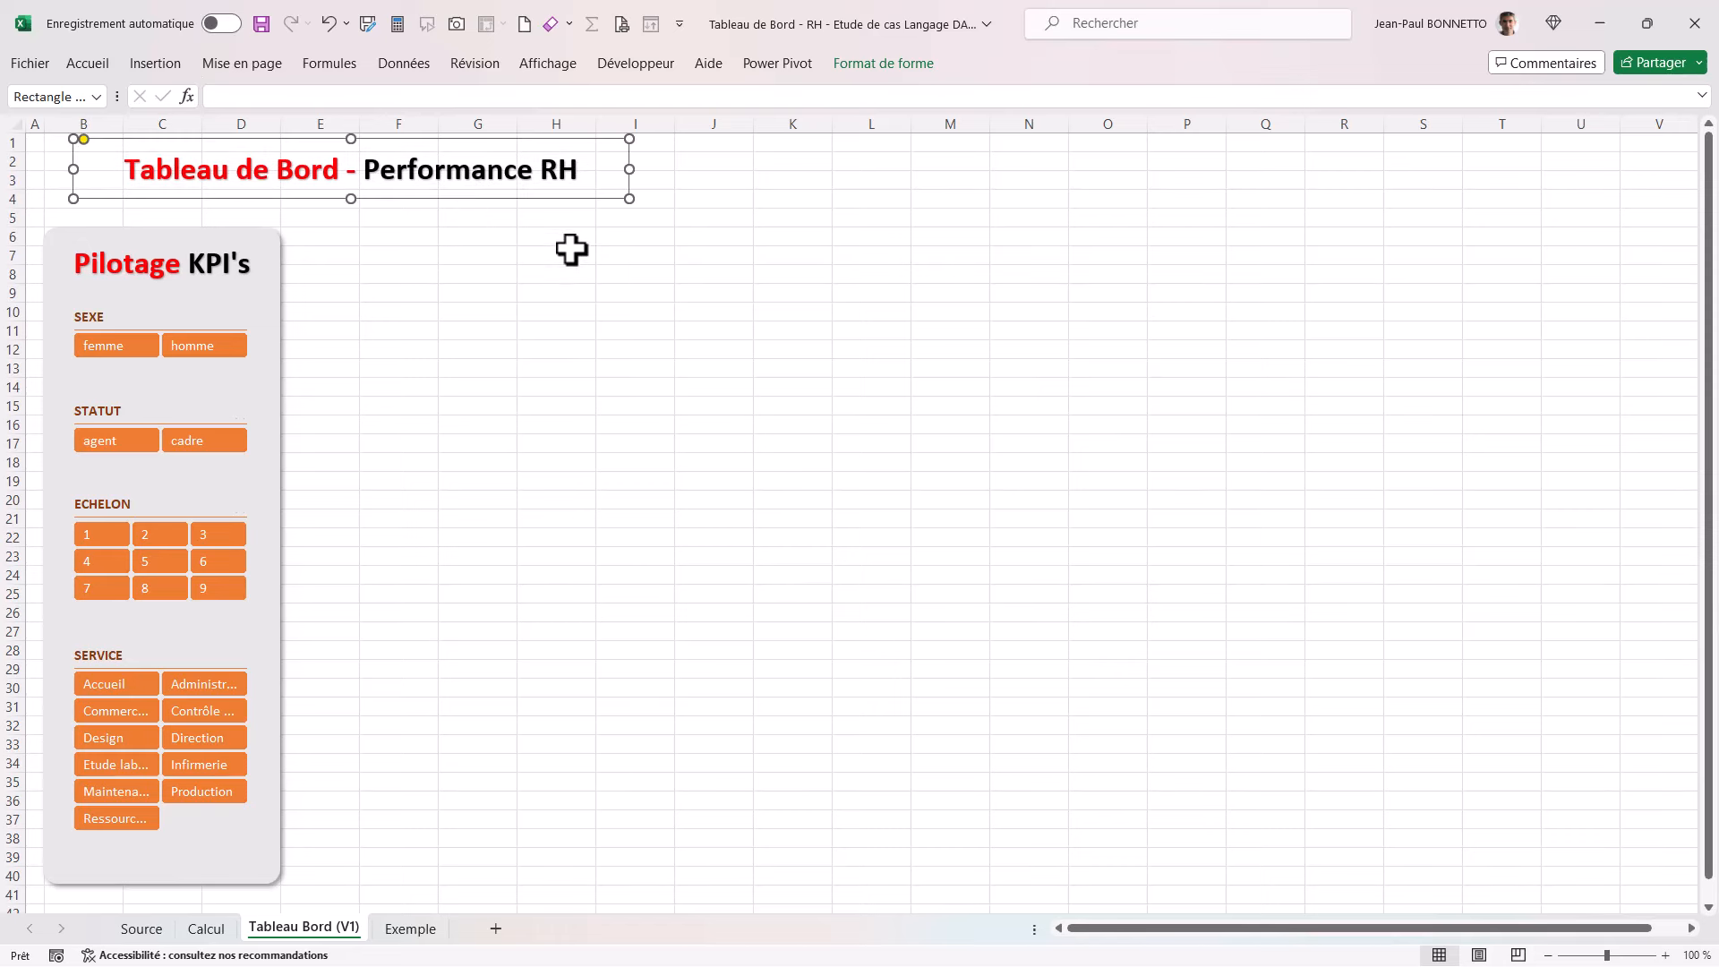
drag(586, 195, 588, 179)
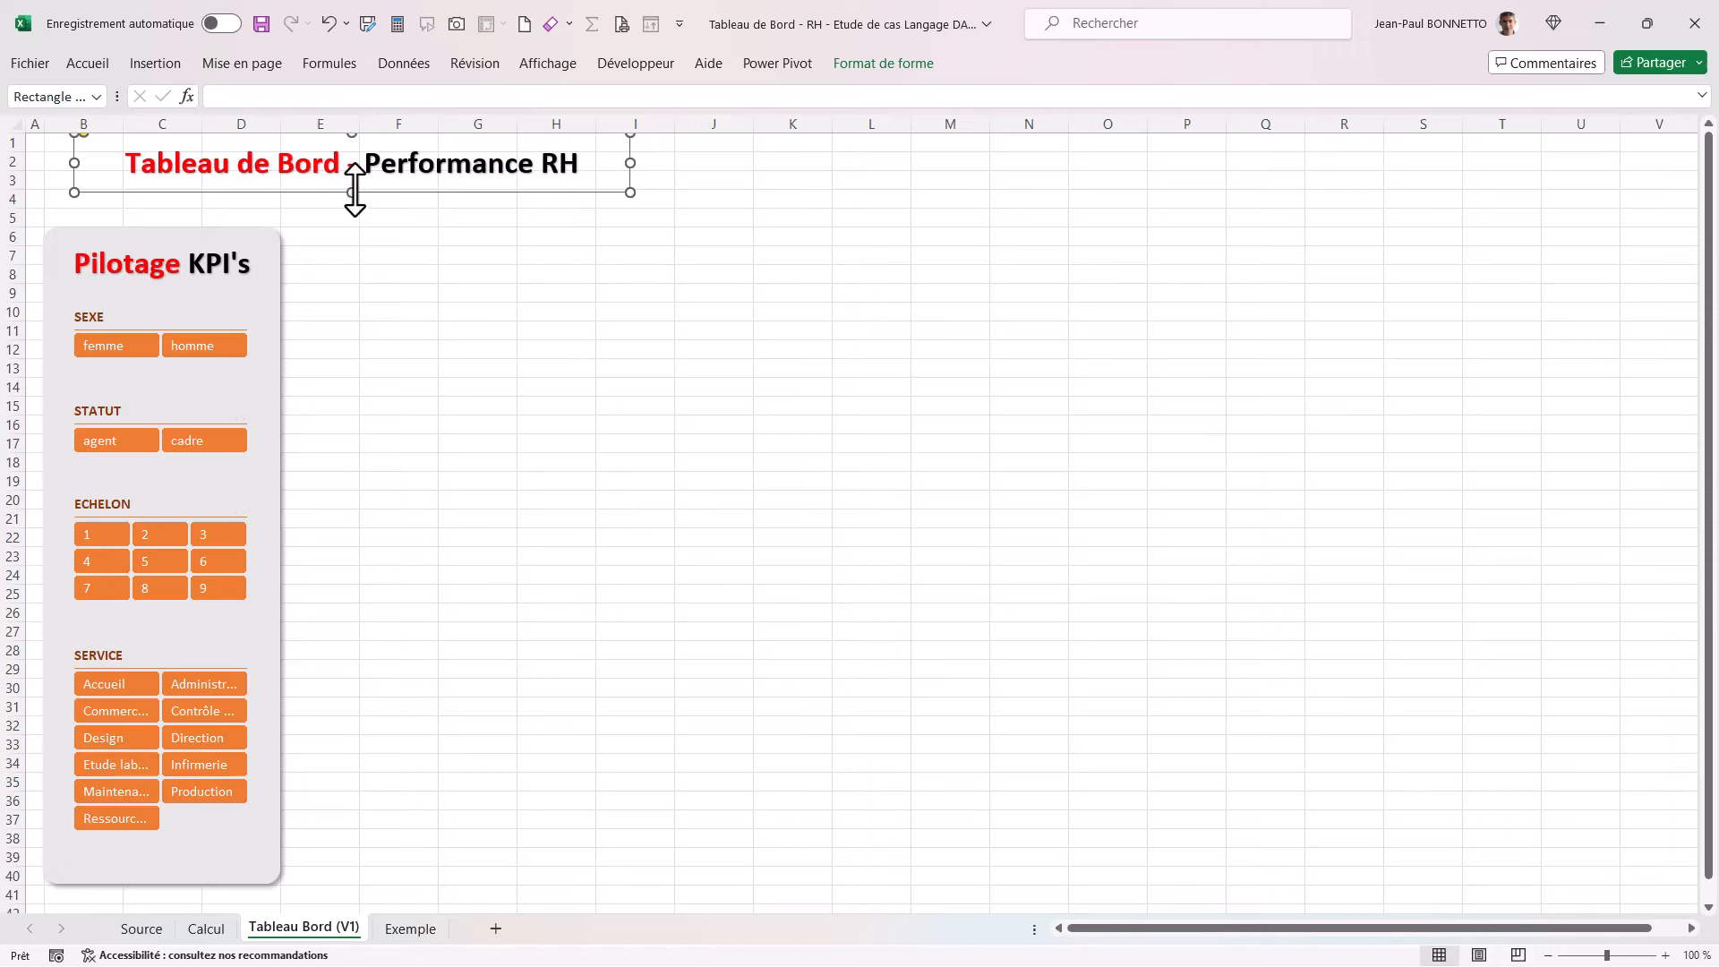
drag(355, 189, 354, 192)
click(589, 327)
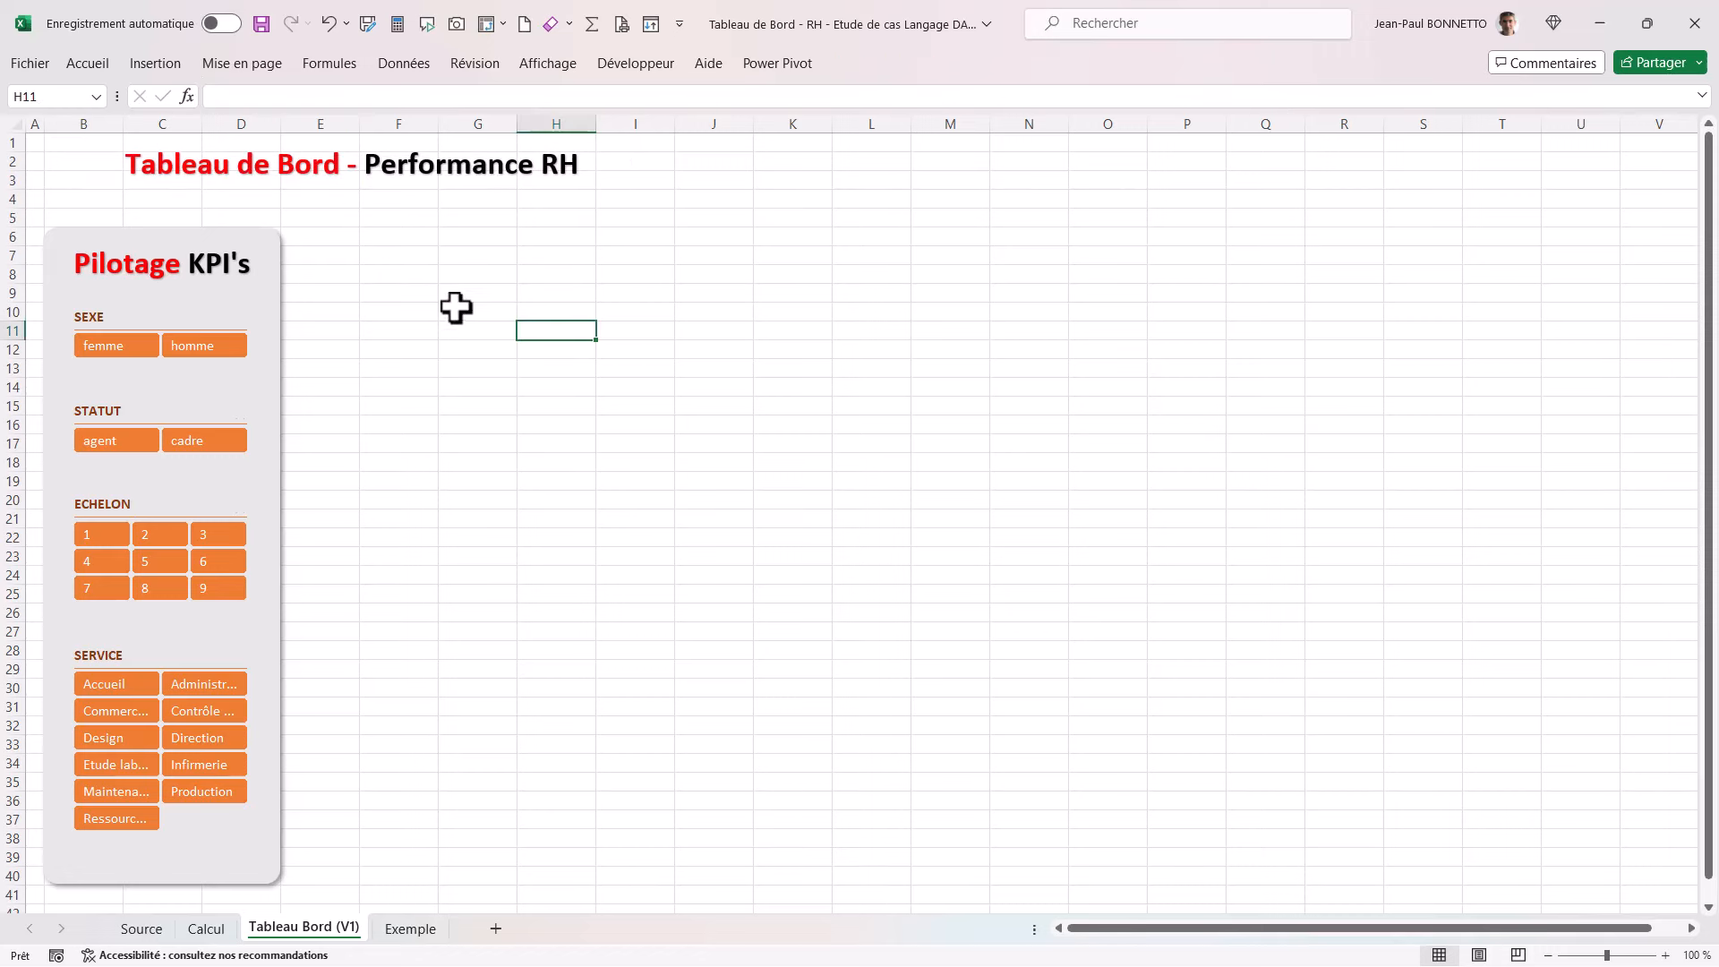
Step: Open the stock icon library and search it for "indicateur"
click(149, 59)
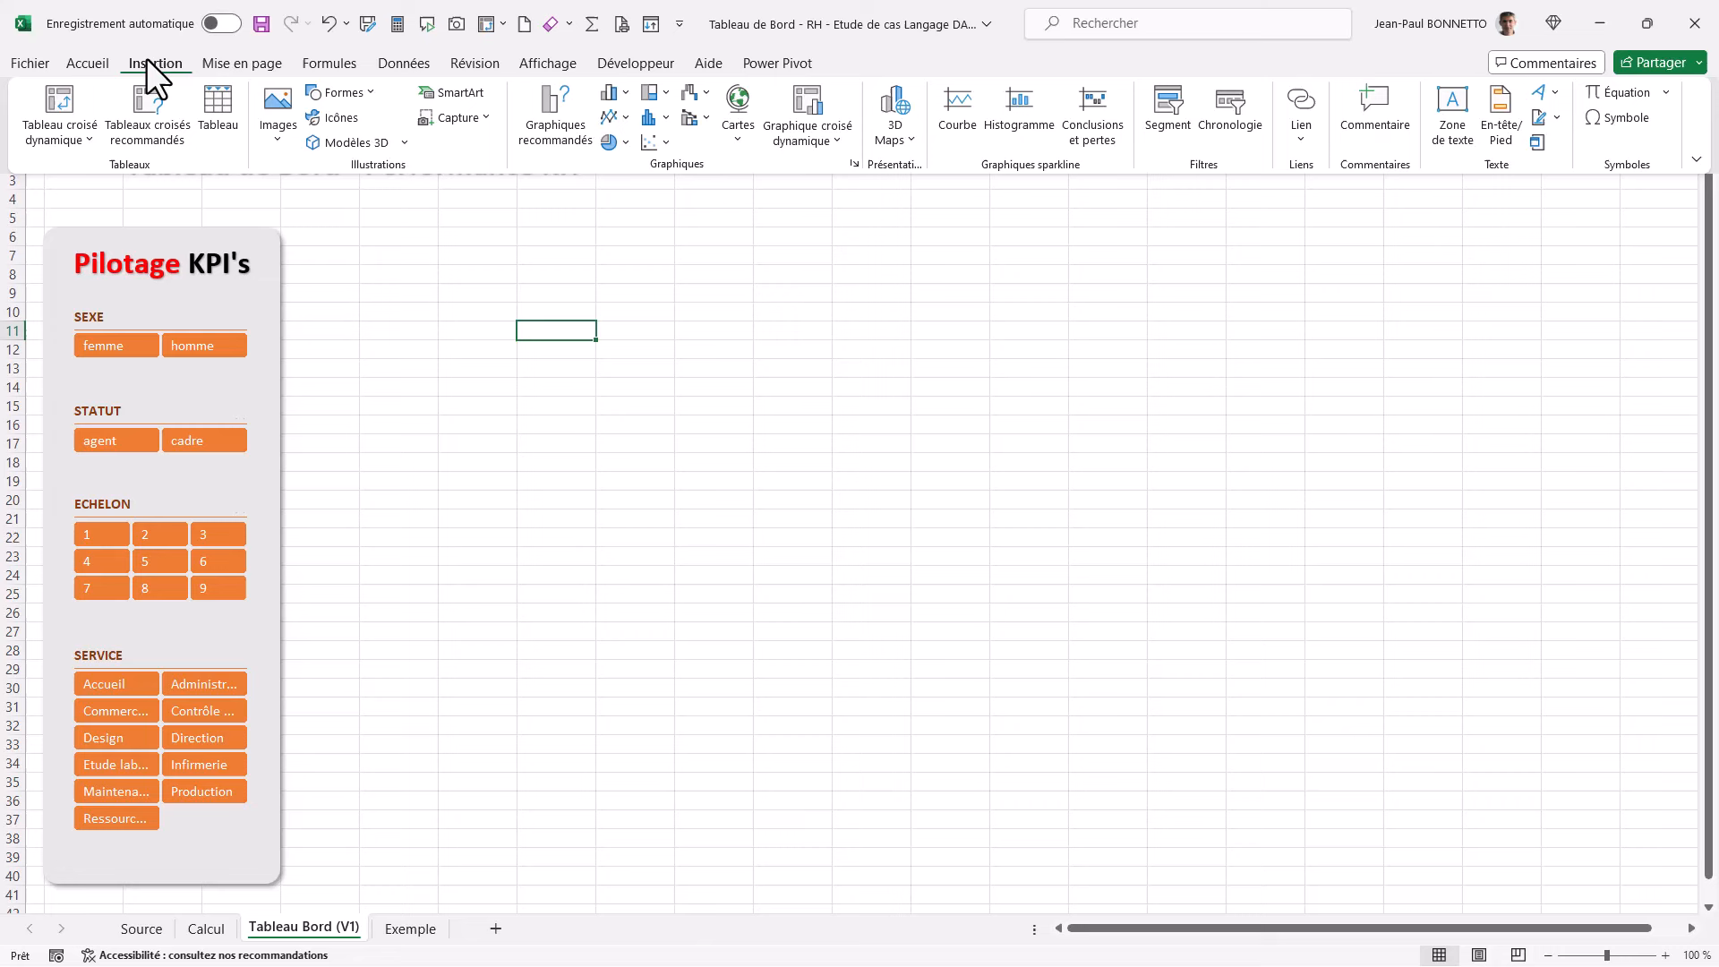
click(336, 117)
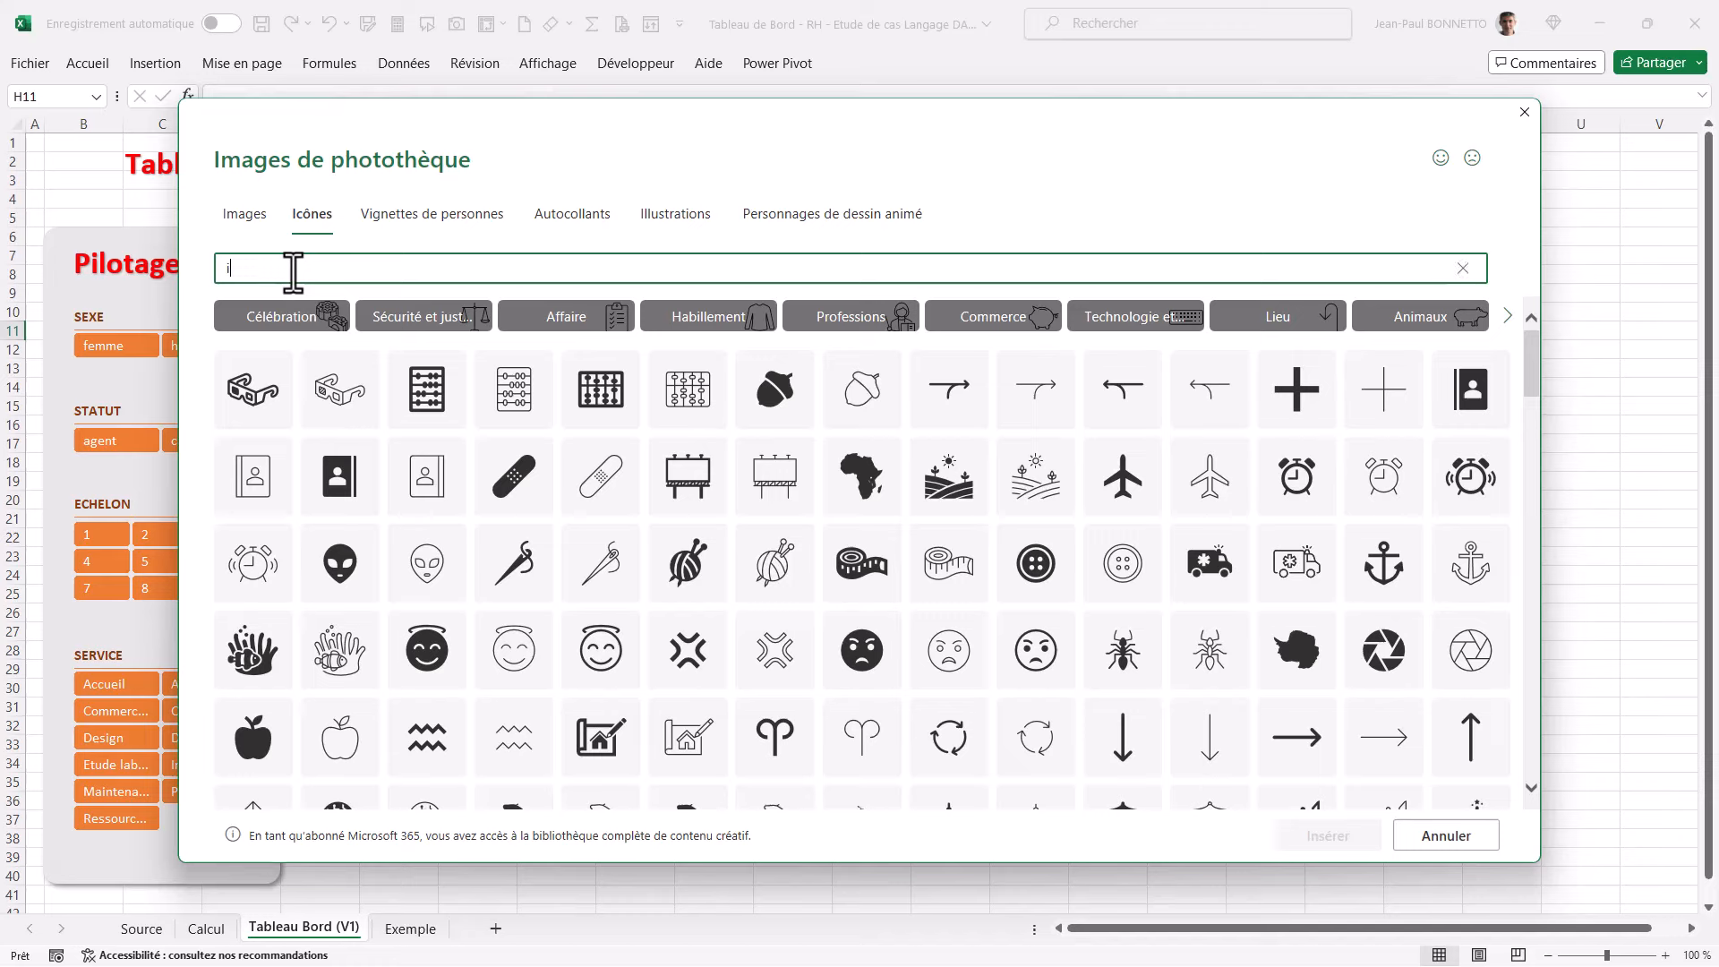
key(BackSpace)
key(BackSpace)
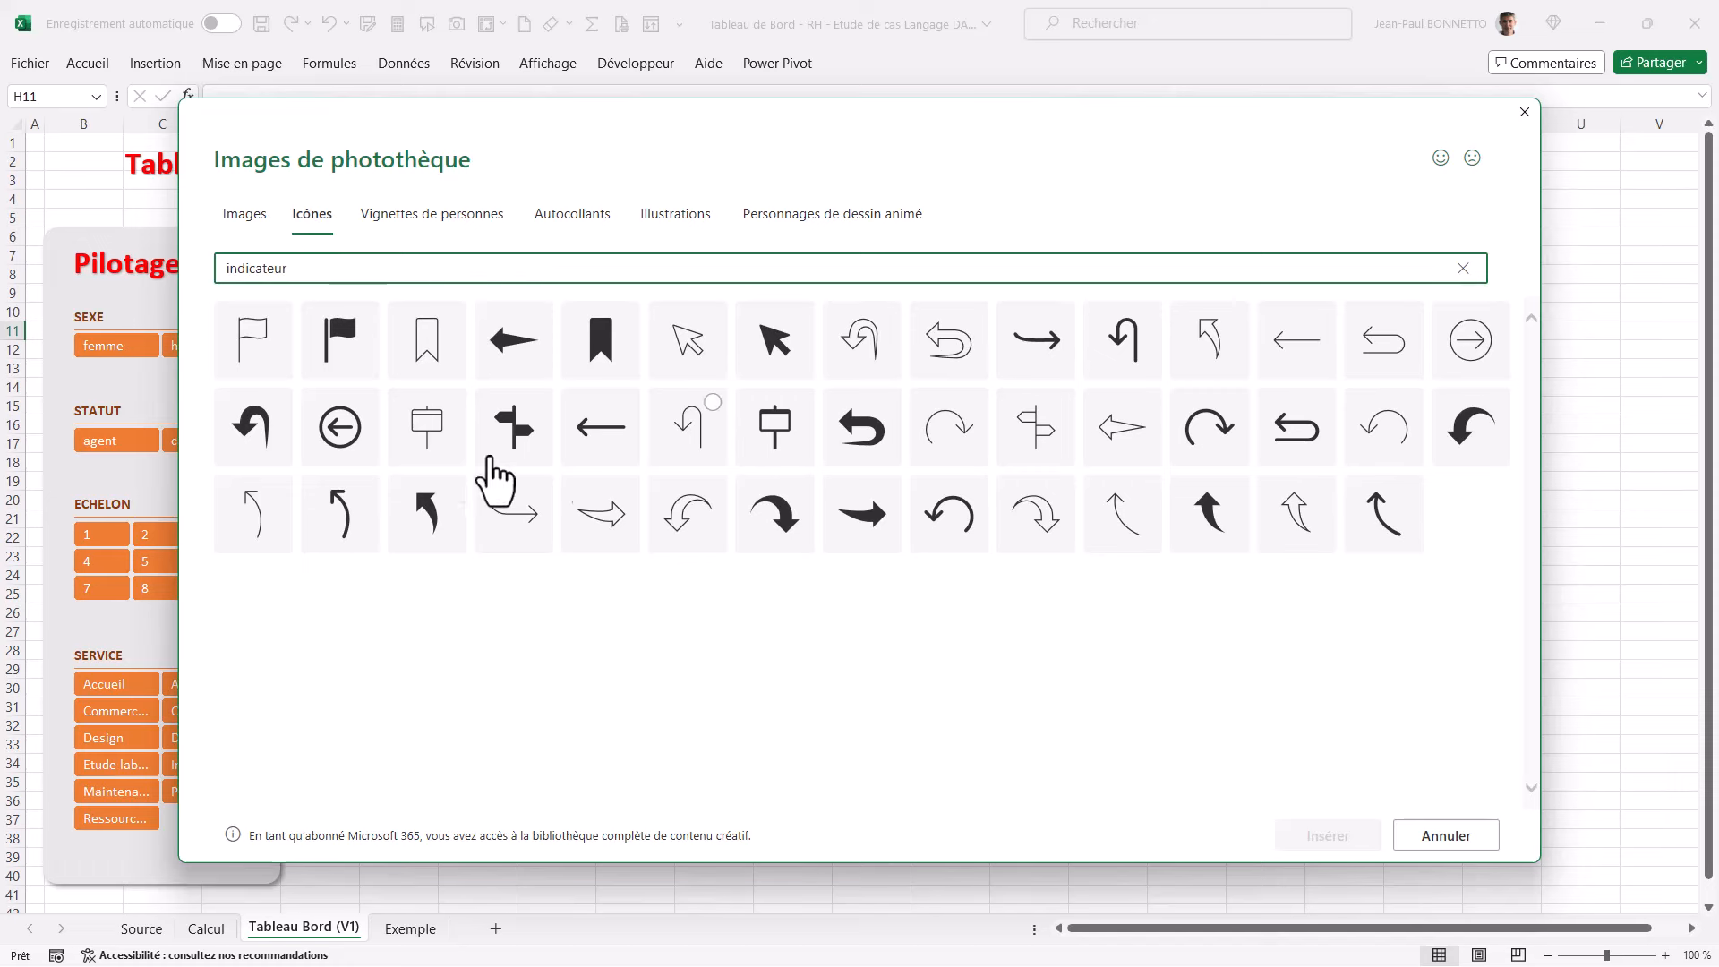
Step: Search the icon library for "graphique" instead and insert the solid hub icon with five connected nodes
drag(295, 267, 174, 282)
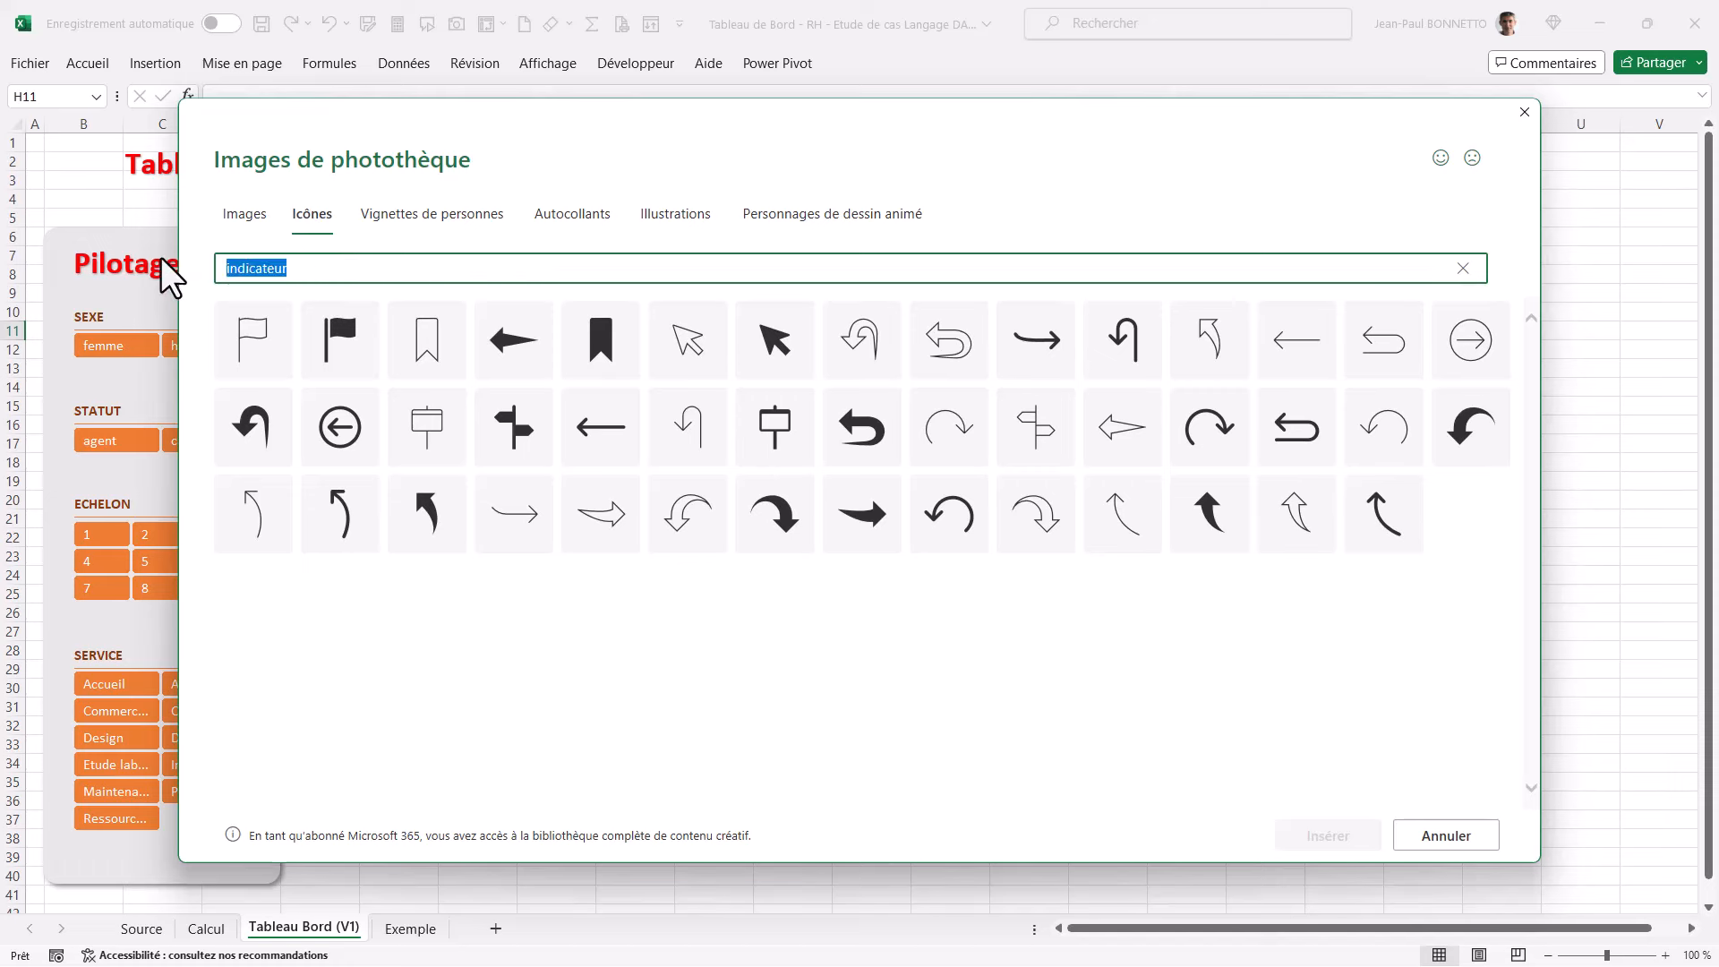
text(graphqiue)
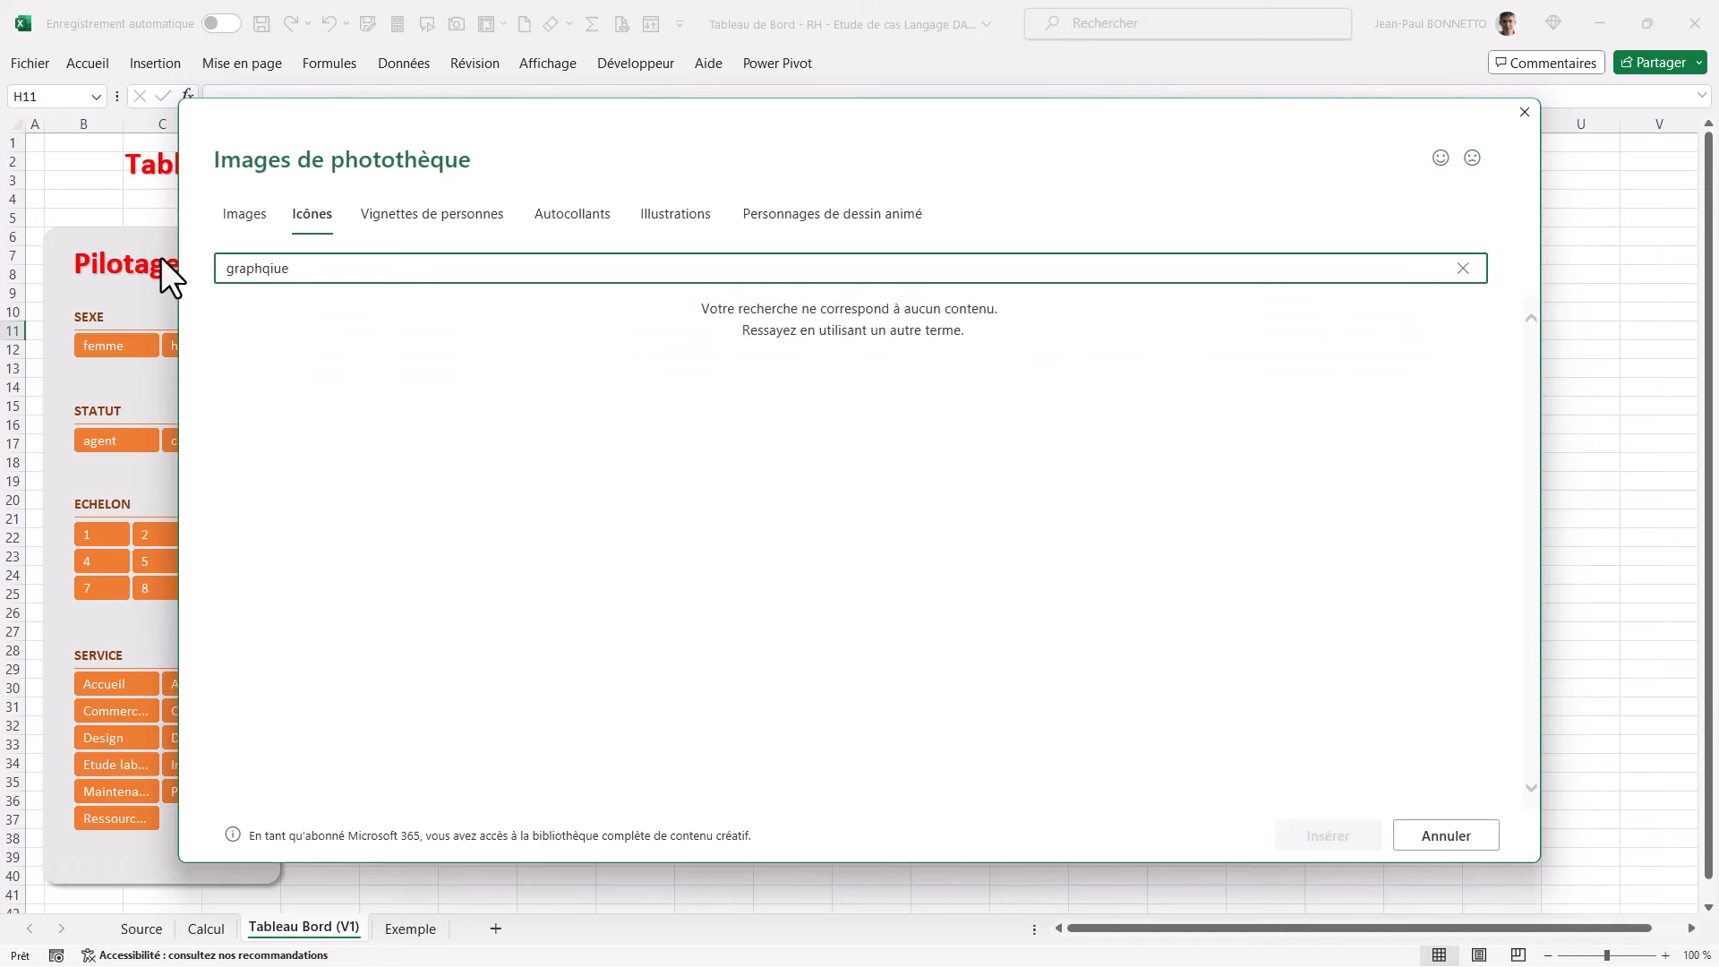
key(BackSpace)
key(BackSpace)
key(BackSpace)
key(BackSpace)
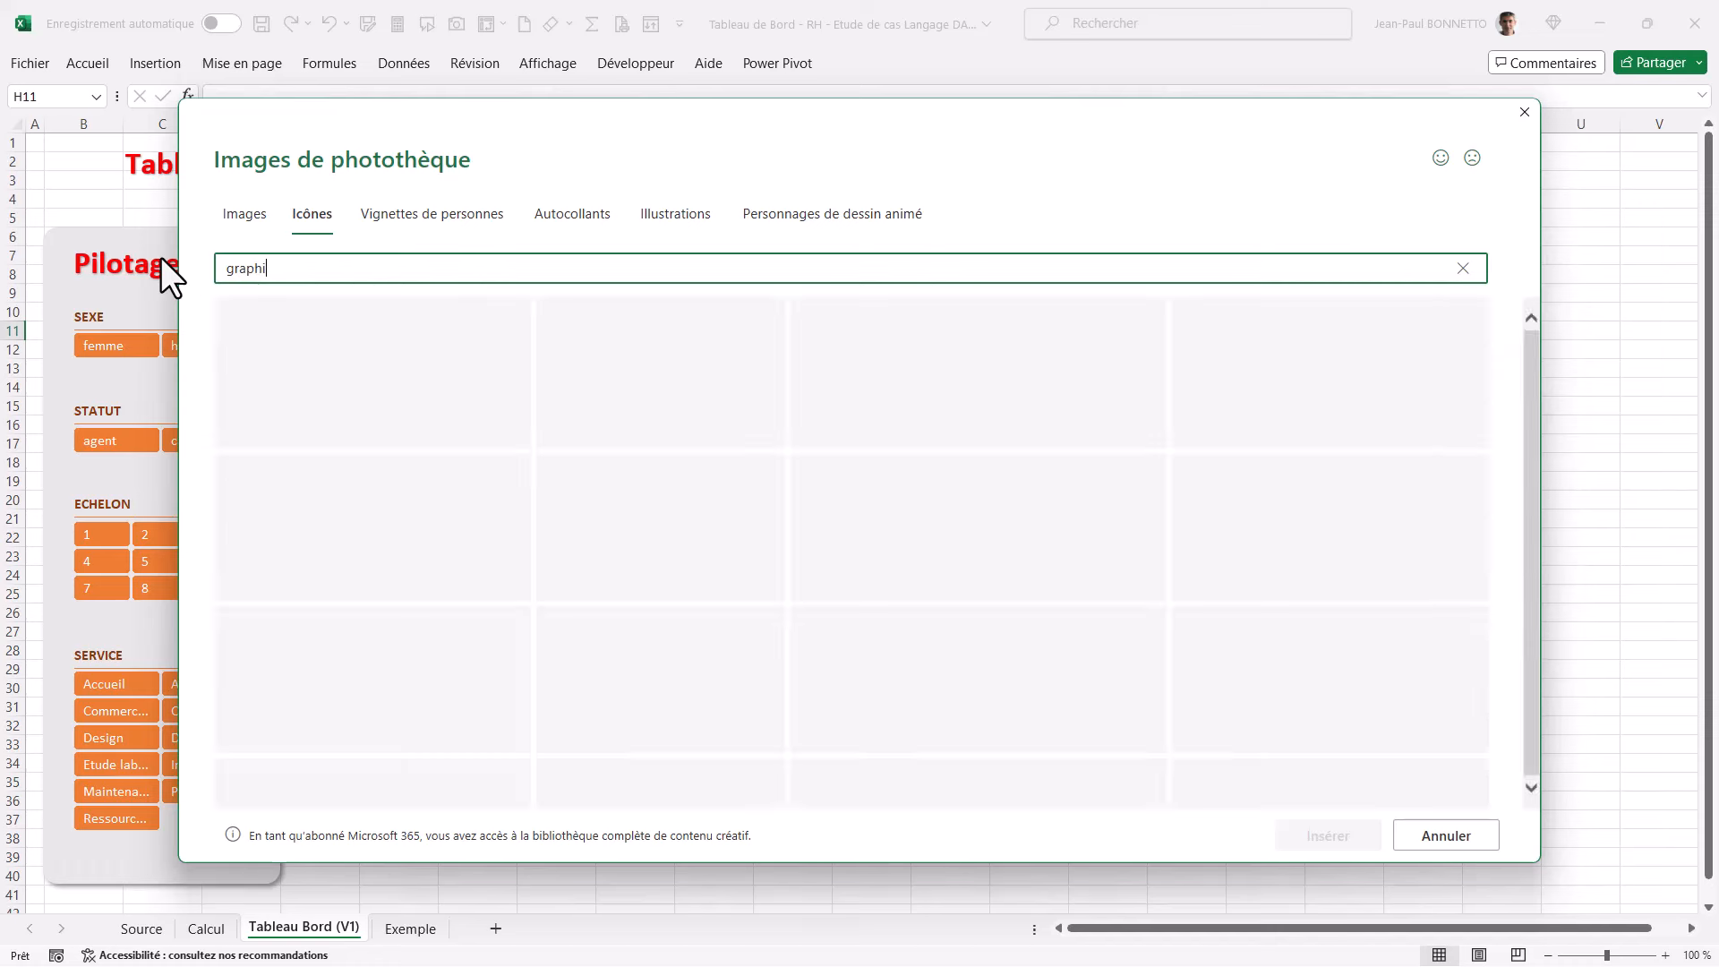
text(ique)
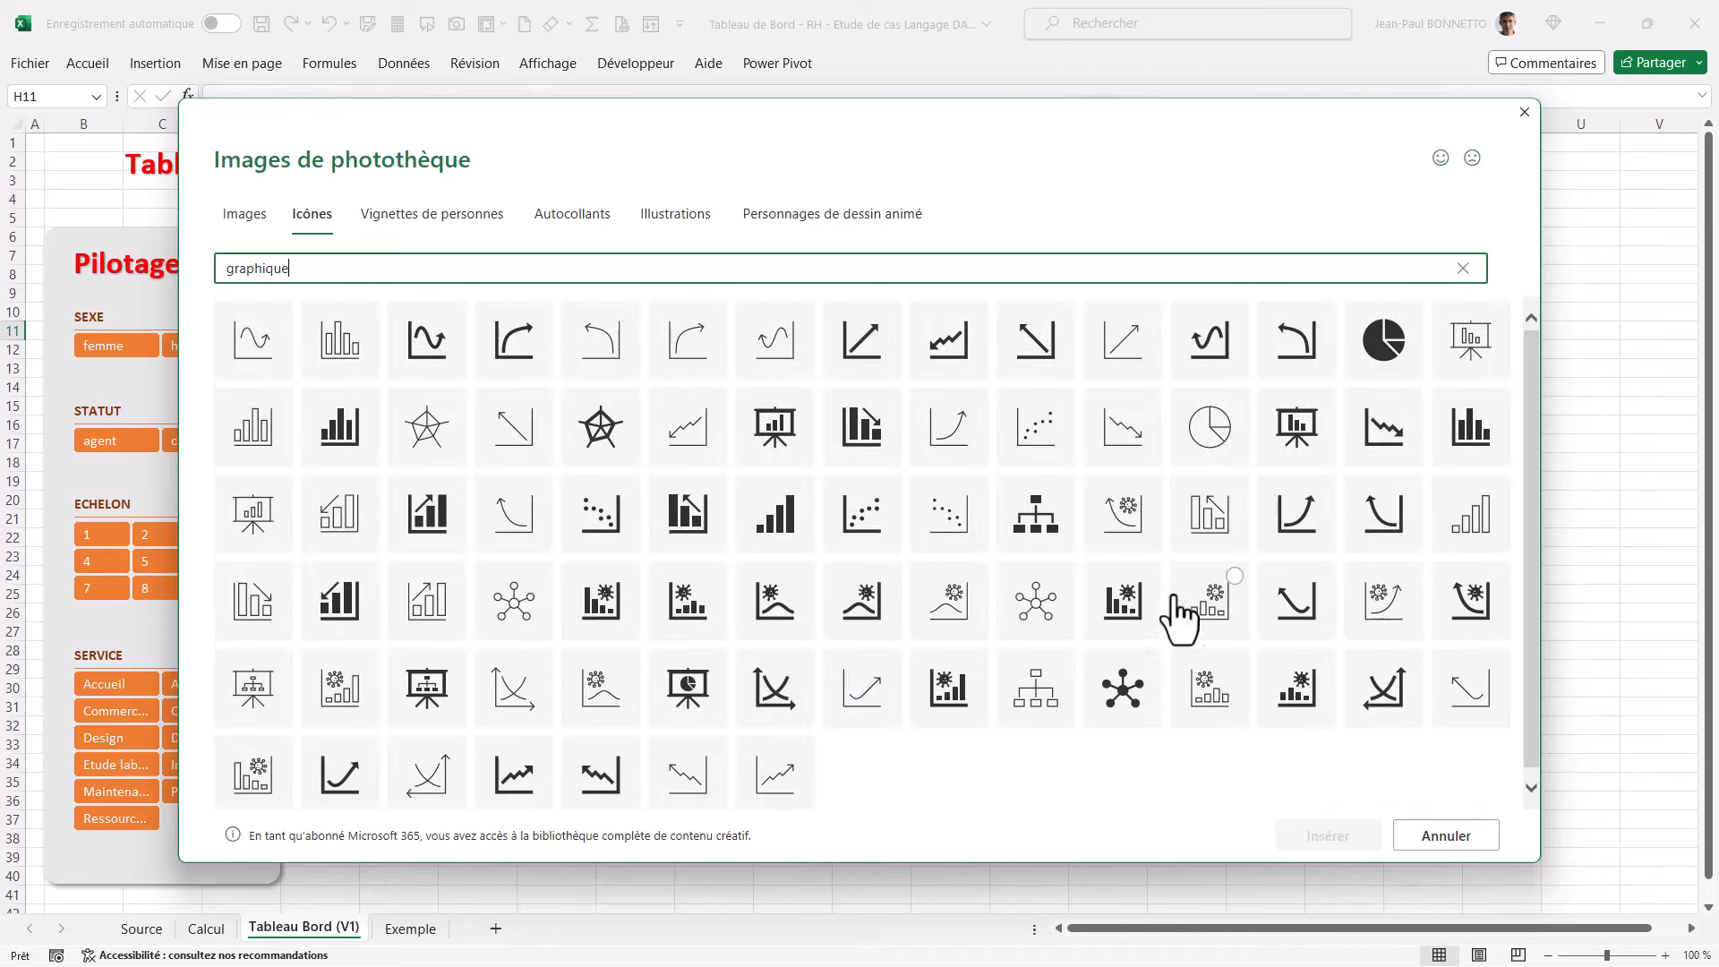
click(1129, 689)
click(1329, 837)
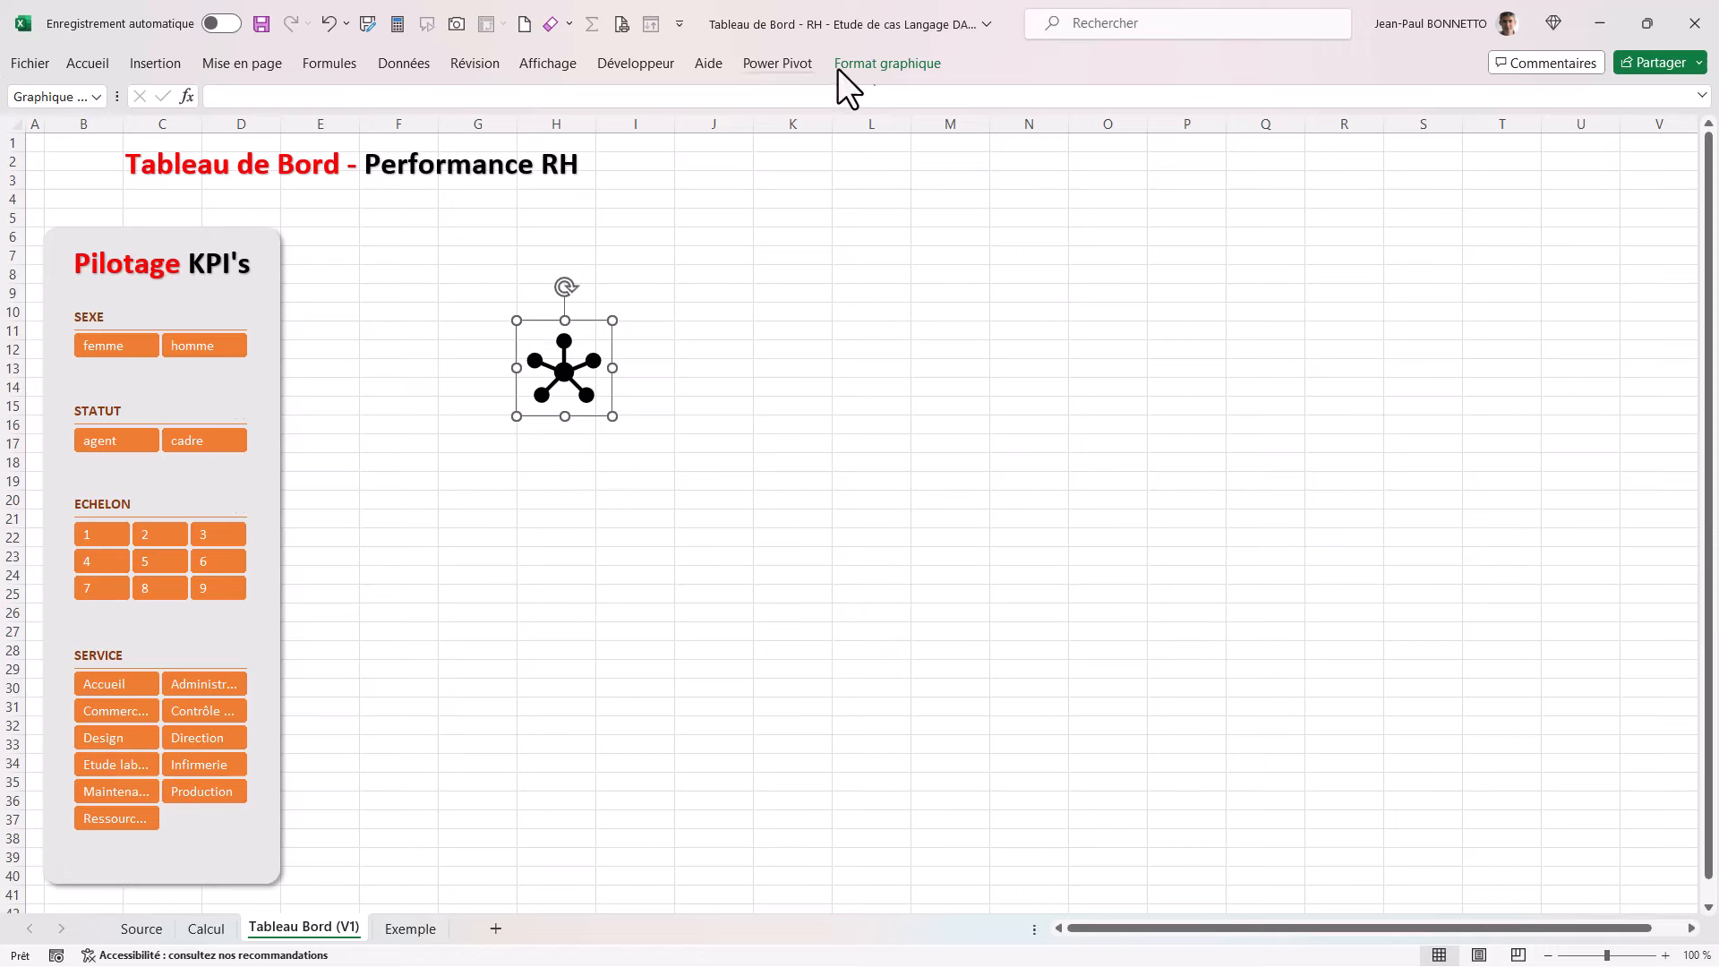
Step: Fill the inserted hub icon with standard red, shrink it and place it just before the dashboard title
click(887, 63)
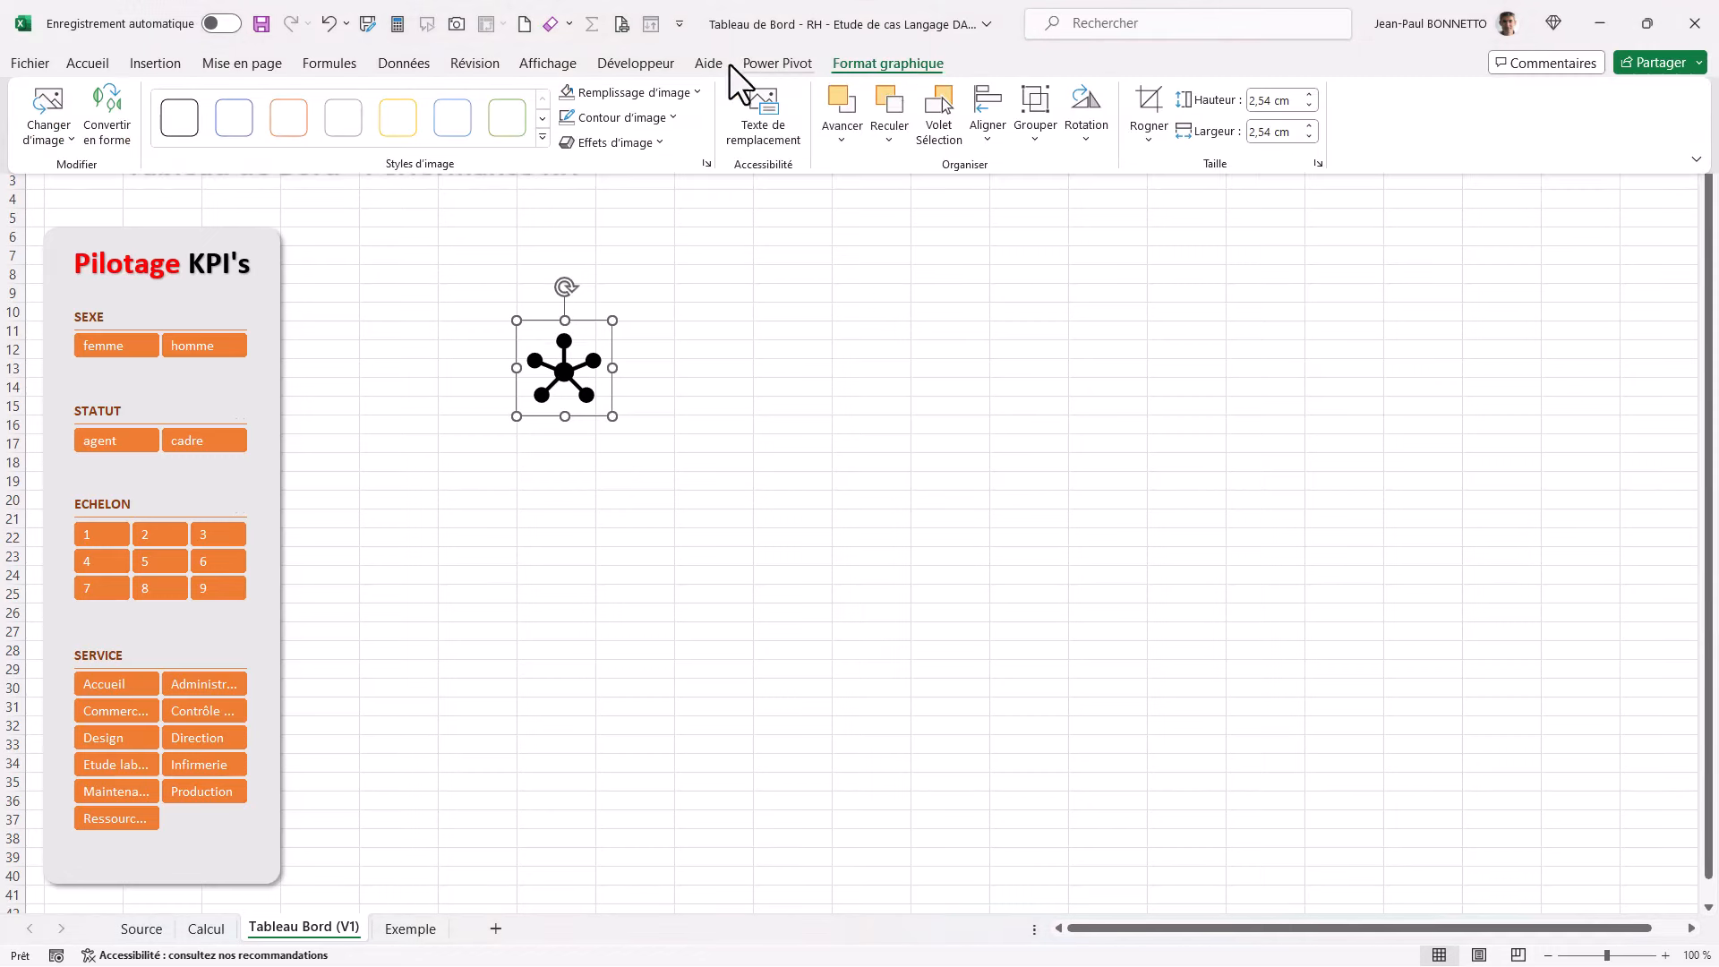
click(695, 91)
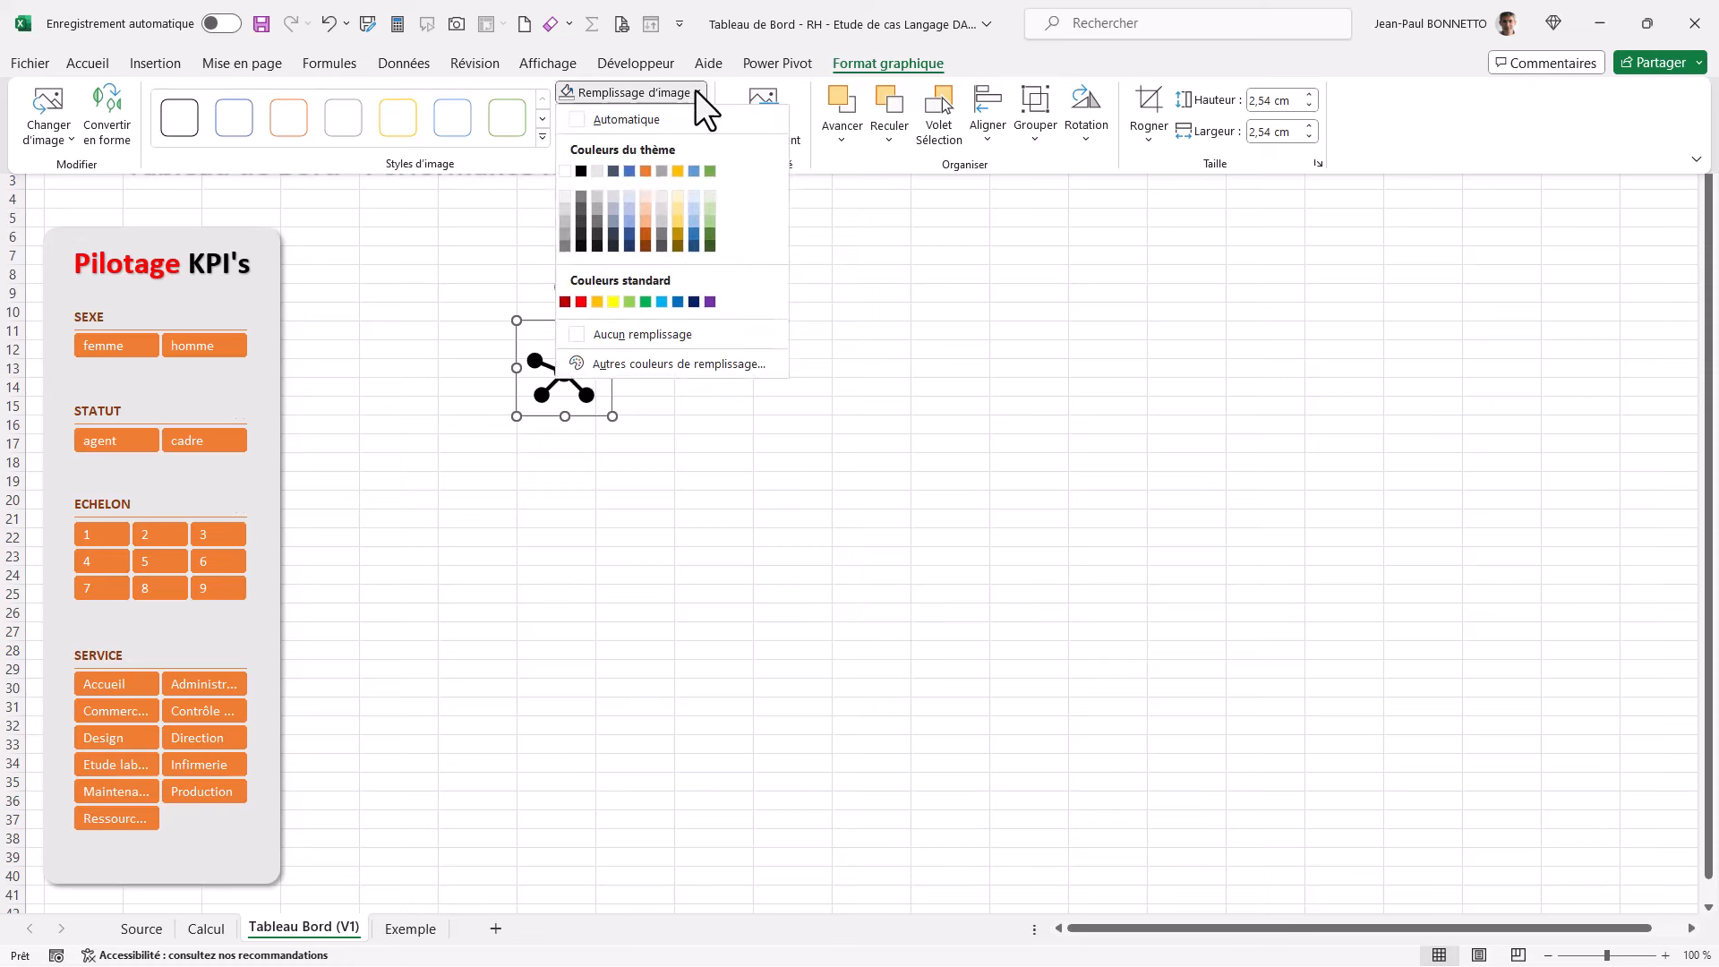
click(580, 301)
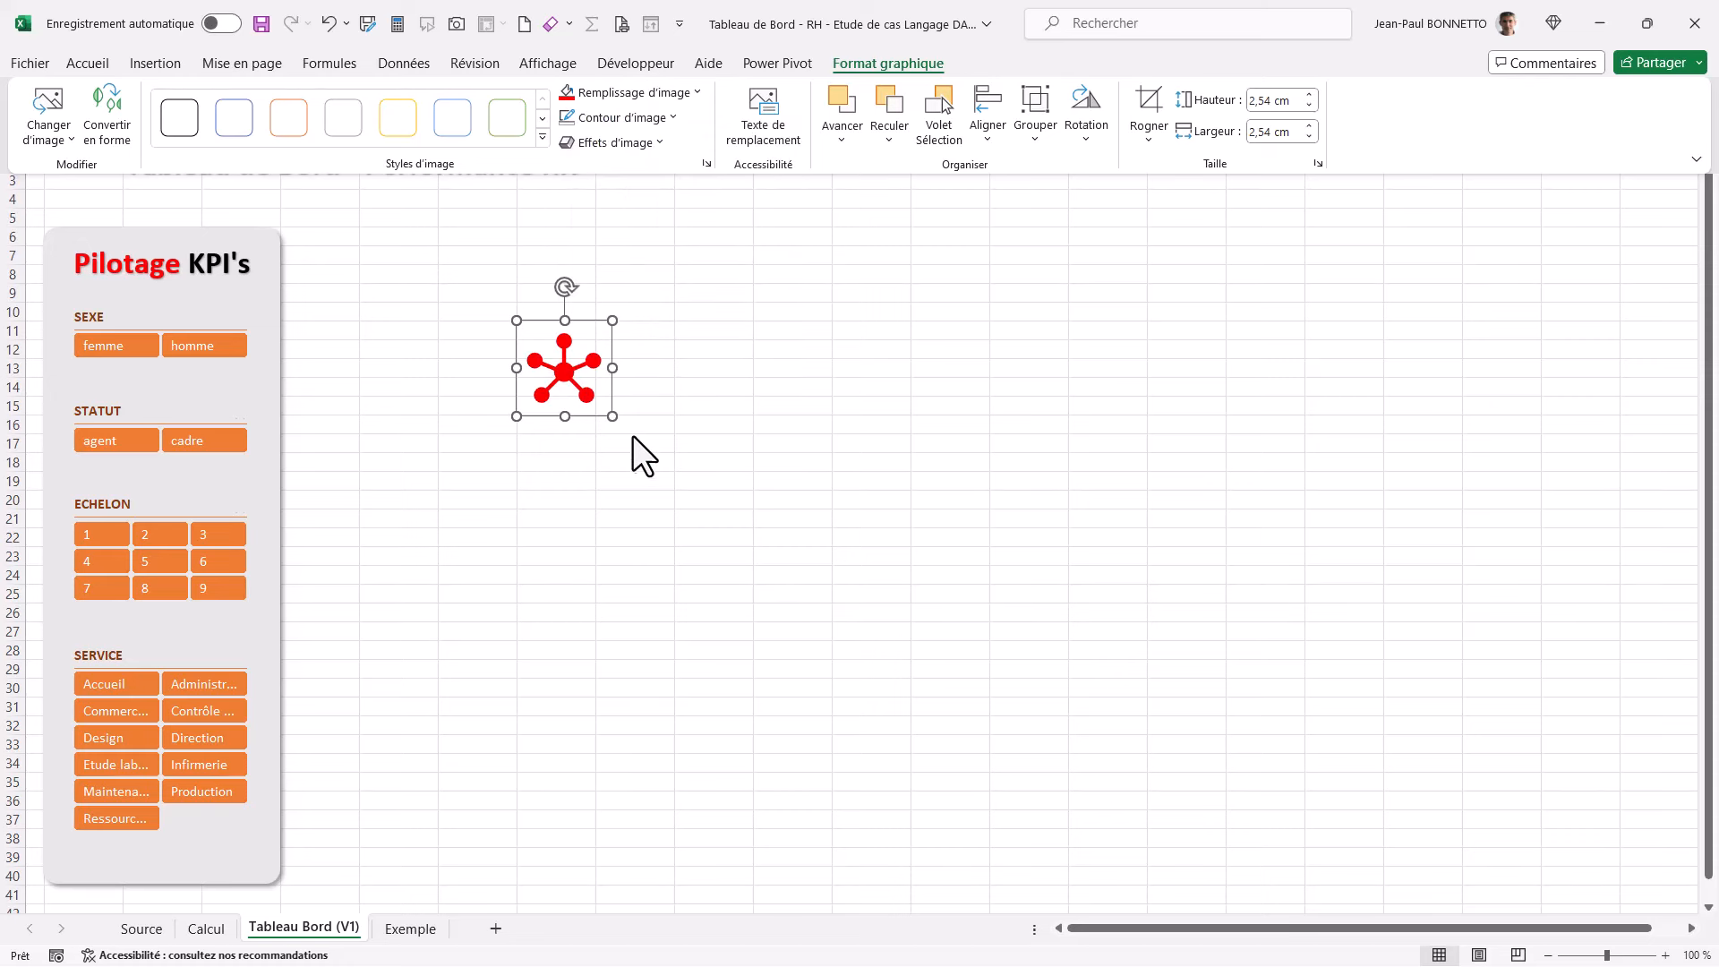
click(613, 418)
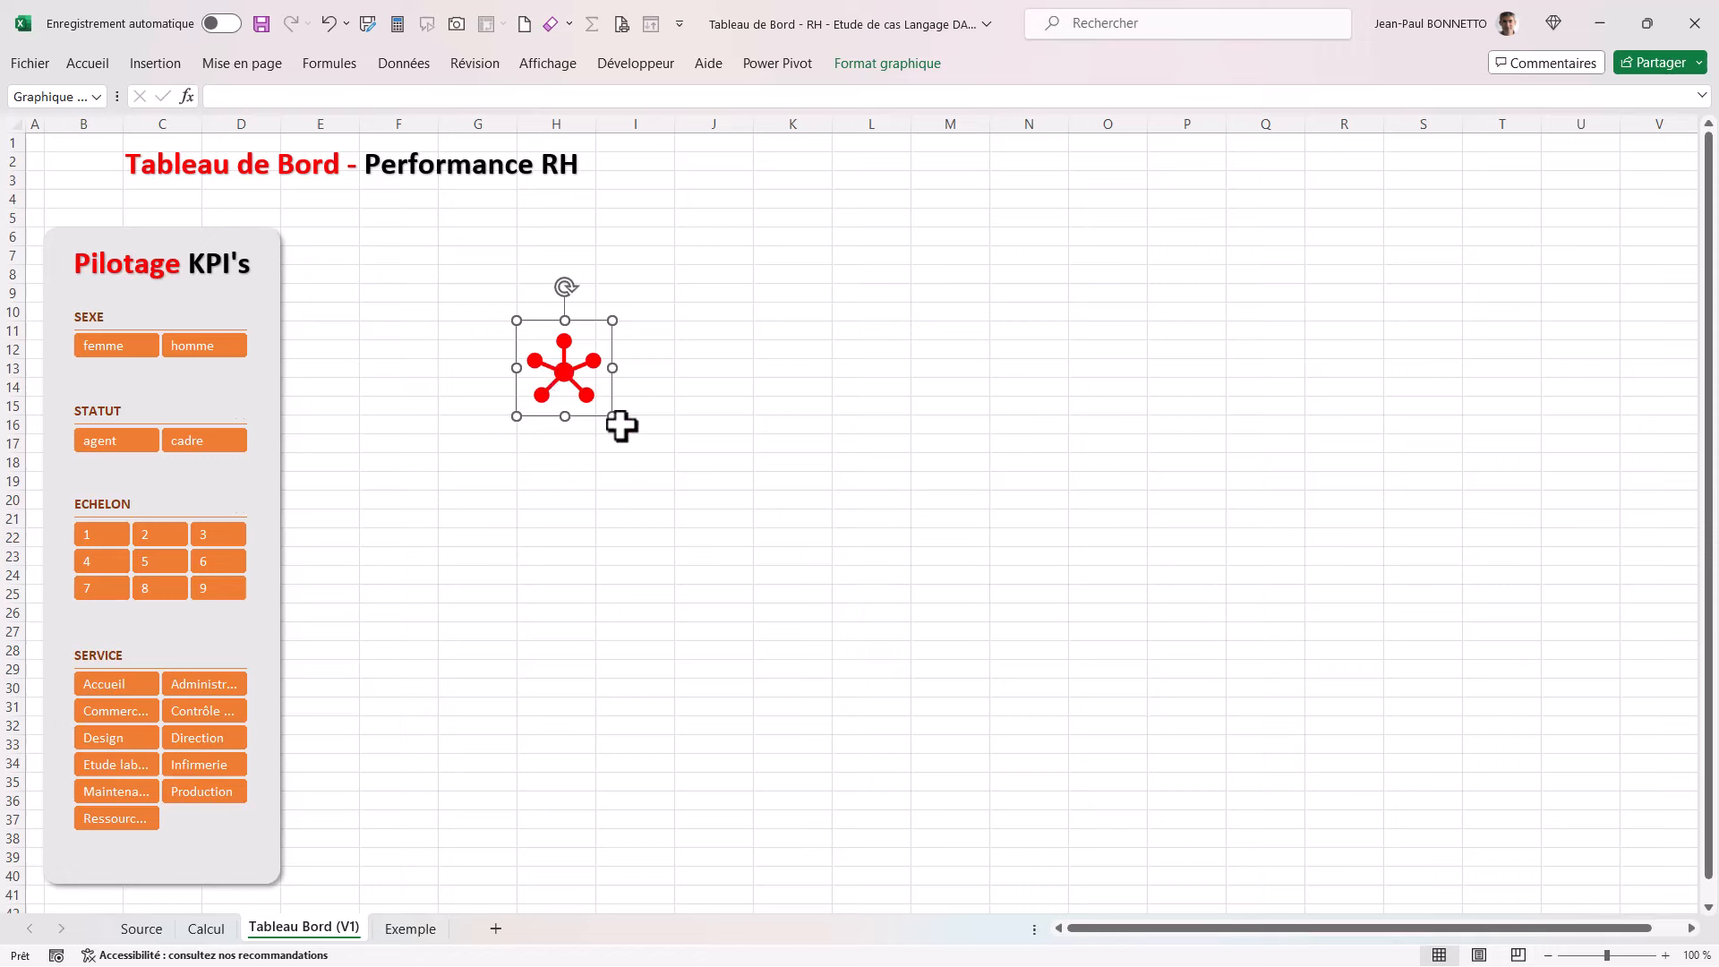
drag(616, 420, 98, 157)
Step: Group the hub icon with the dashboard title shape and deselect the group
ctrl+click(271, 175)
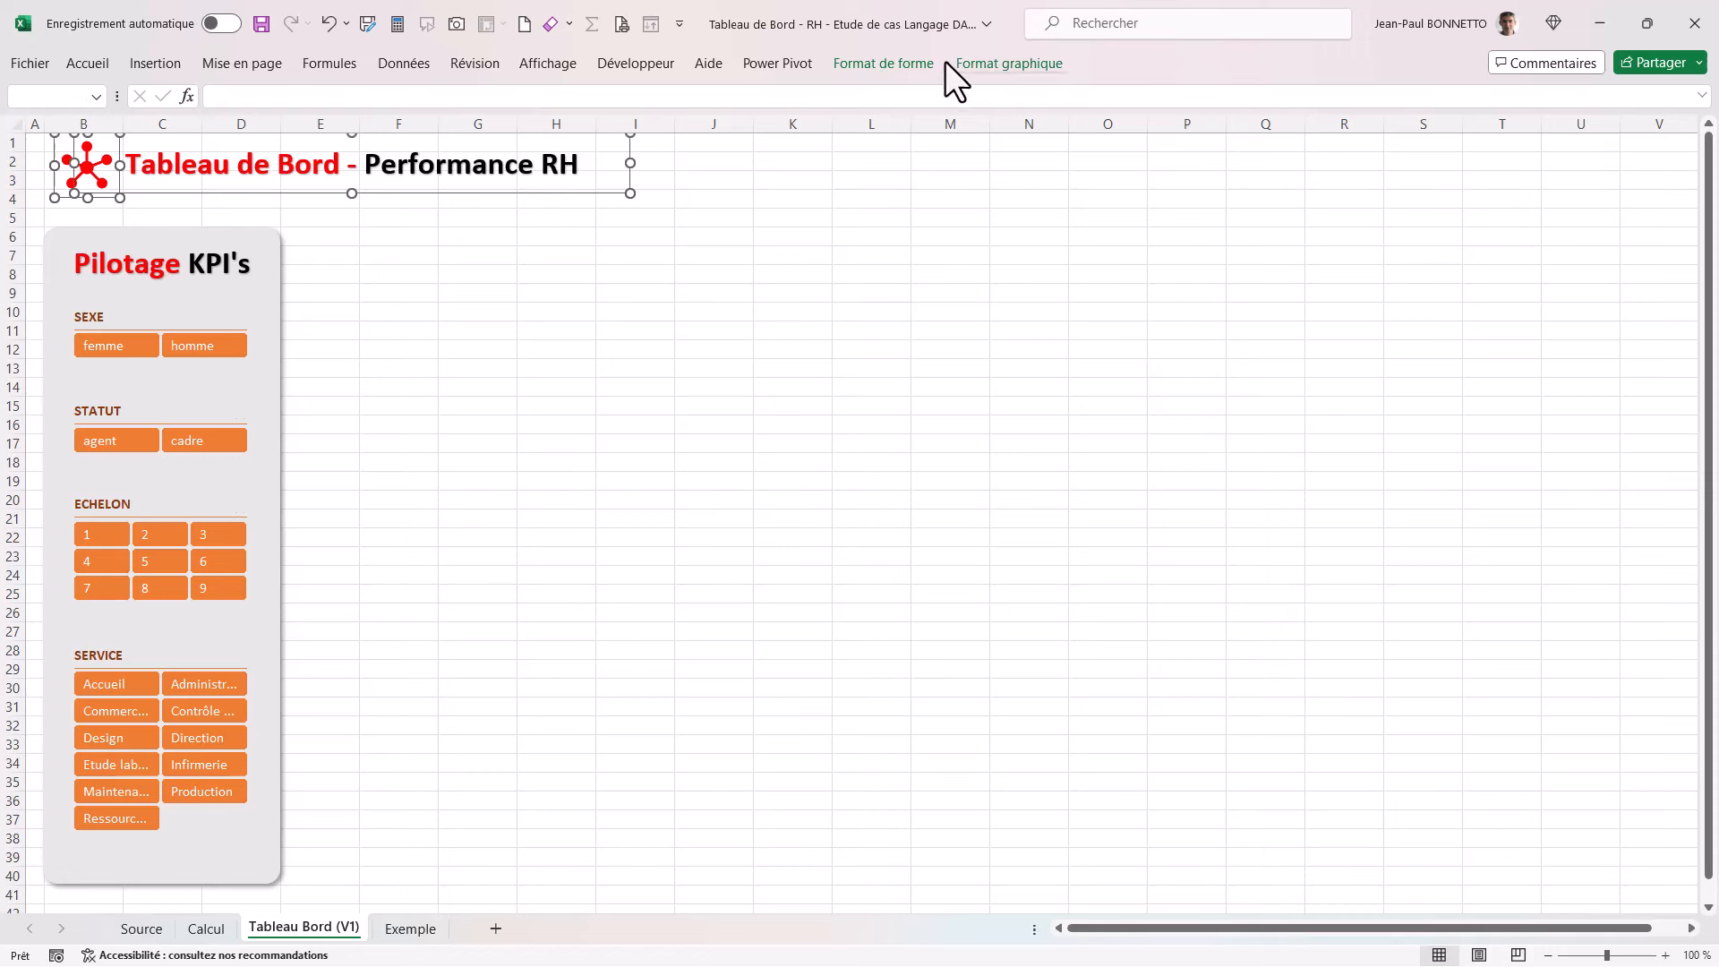
click(889, 61)
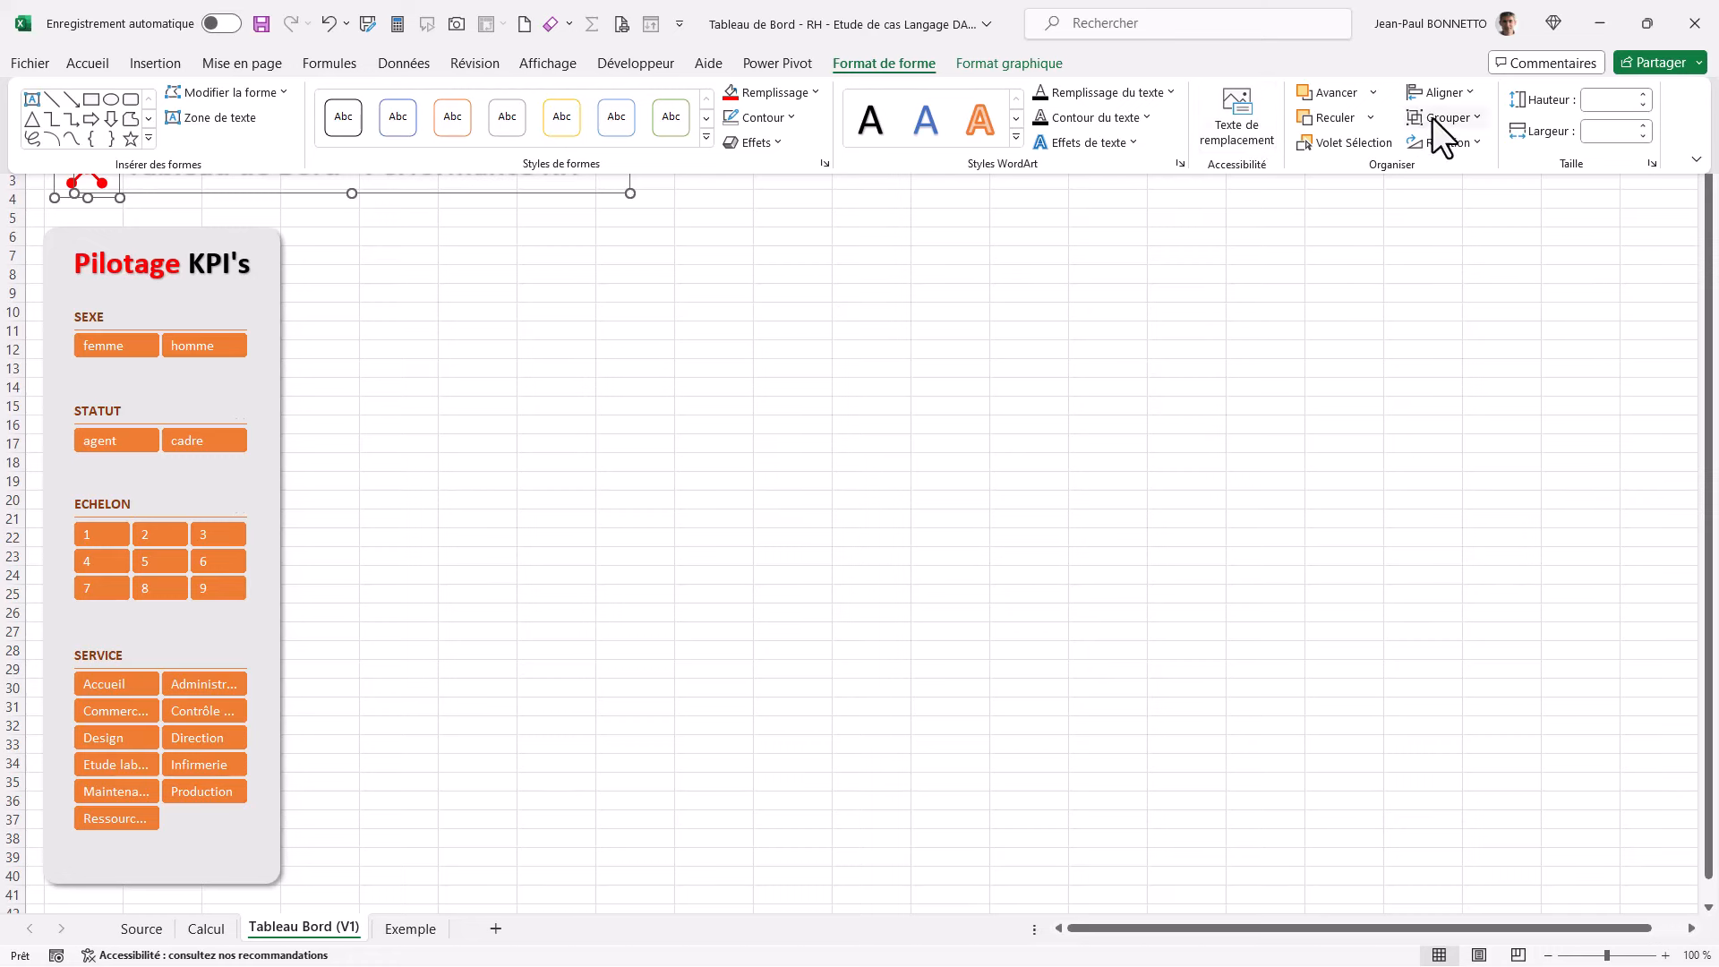
click(1438, 116)
click(1465, 146)
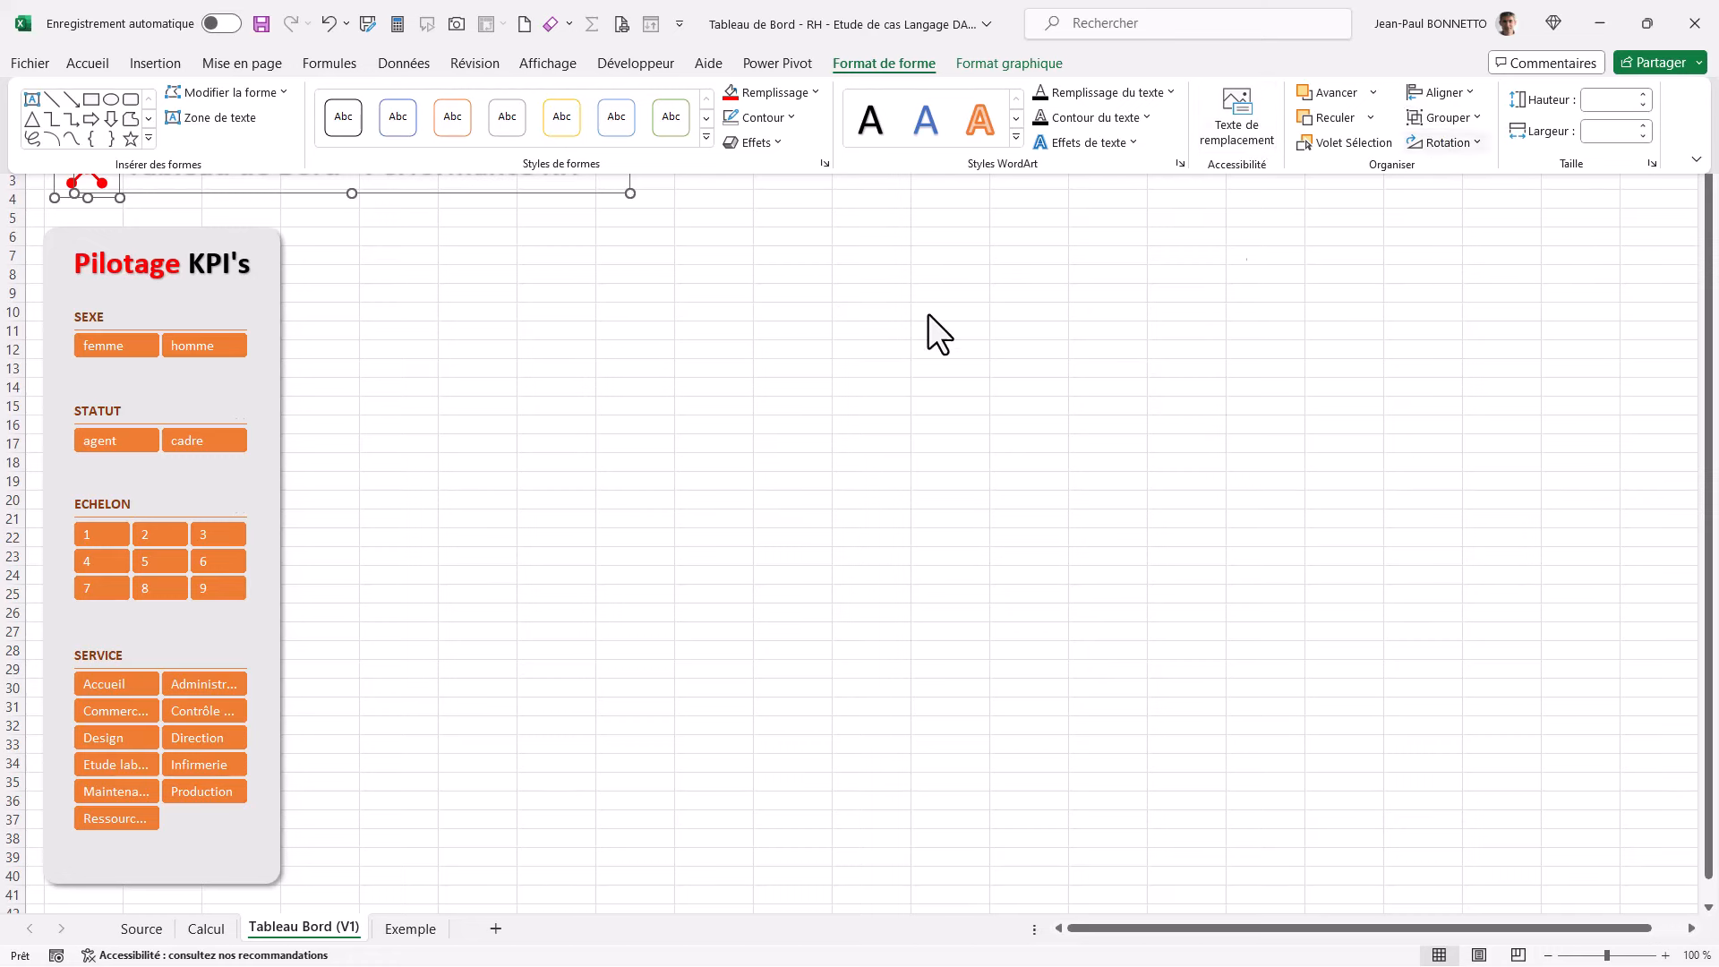
click(797, 342)
click(976, 218)
click(968, 363)
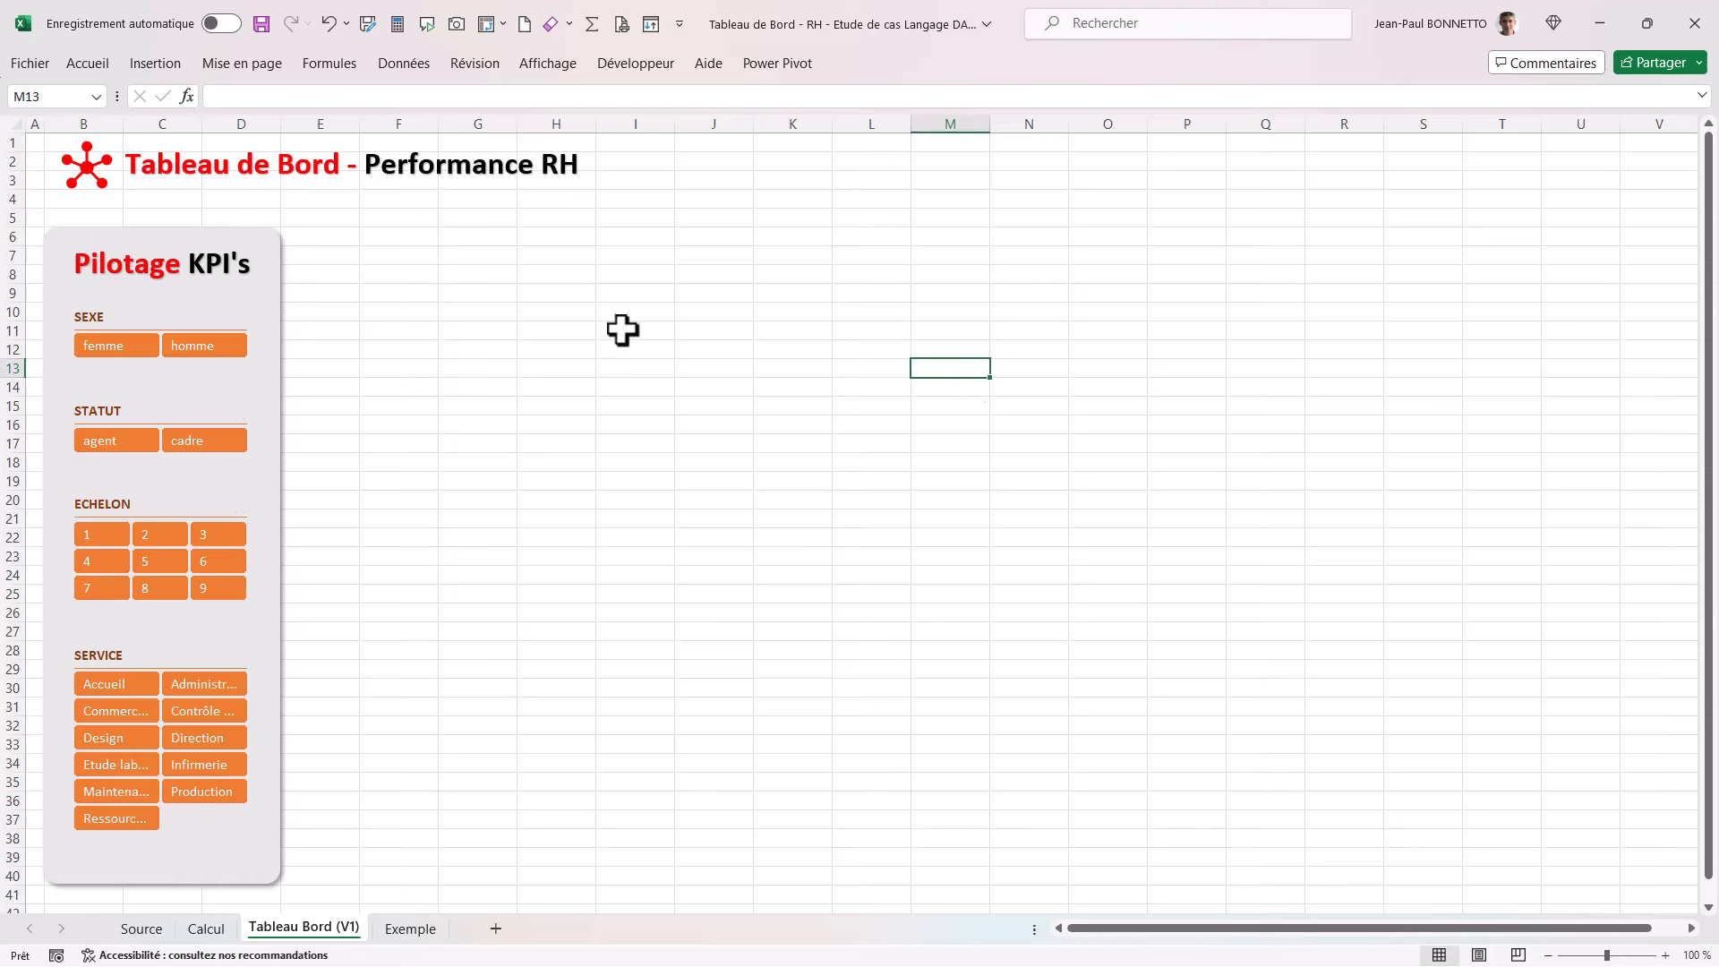
Step: Draw a straight horizontal line along row 9, from column H to column K
click(160, 65)
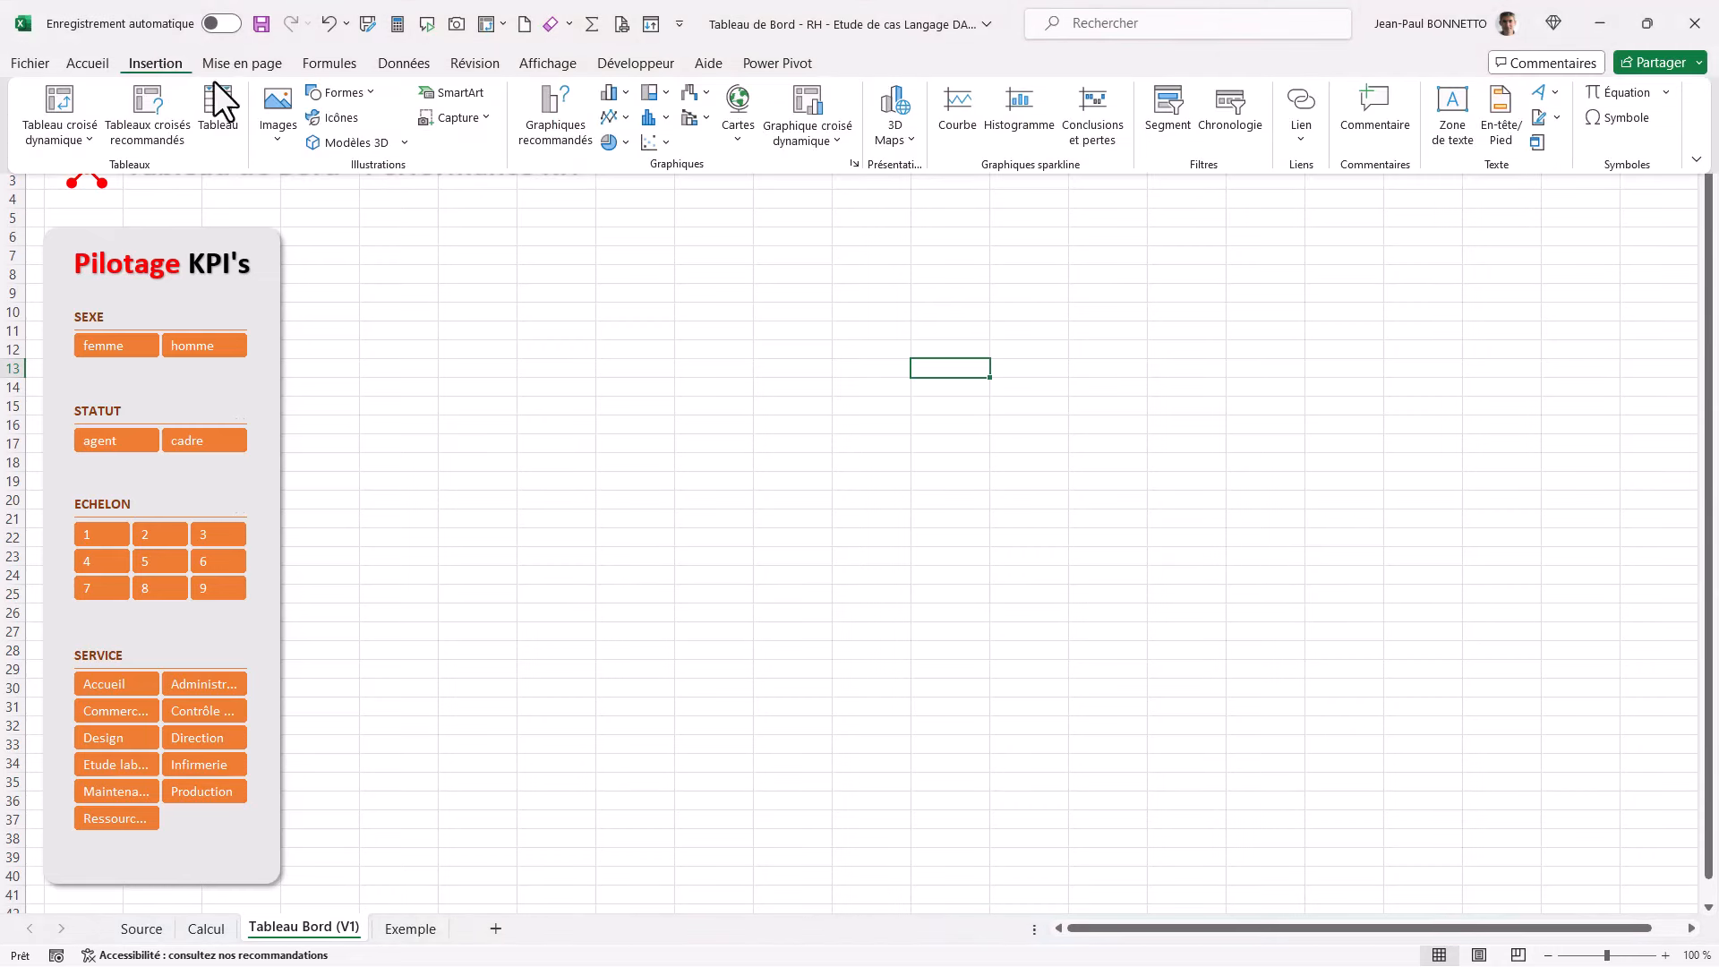
click(369, 92)
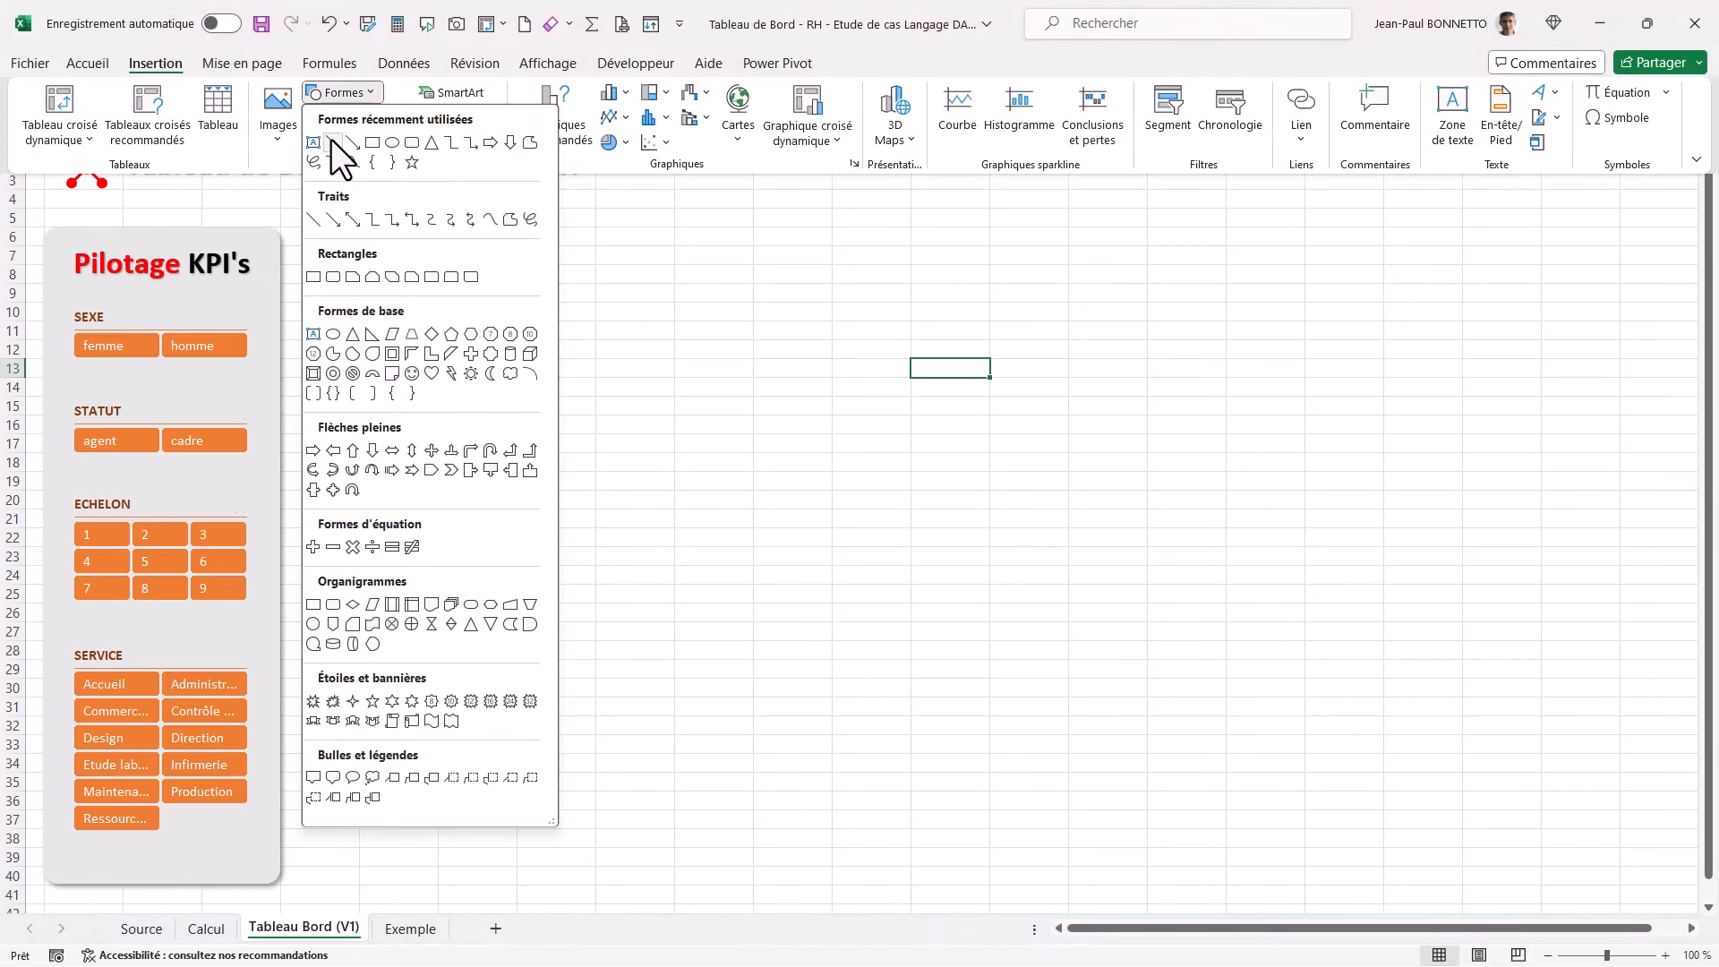
click(332, 142)
drag(530, 295, 794, 295)
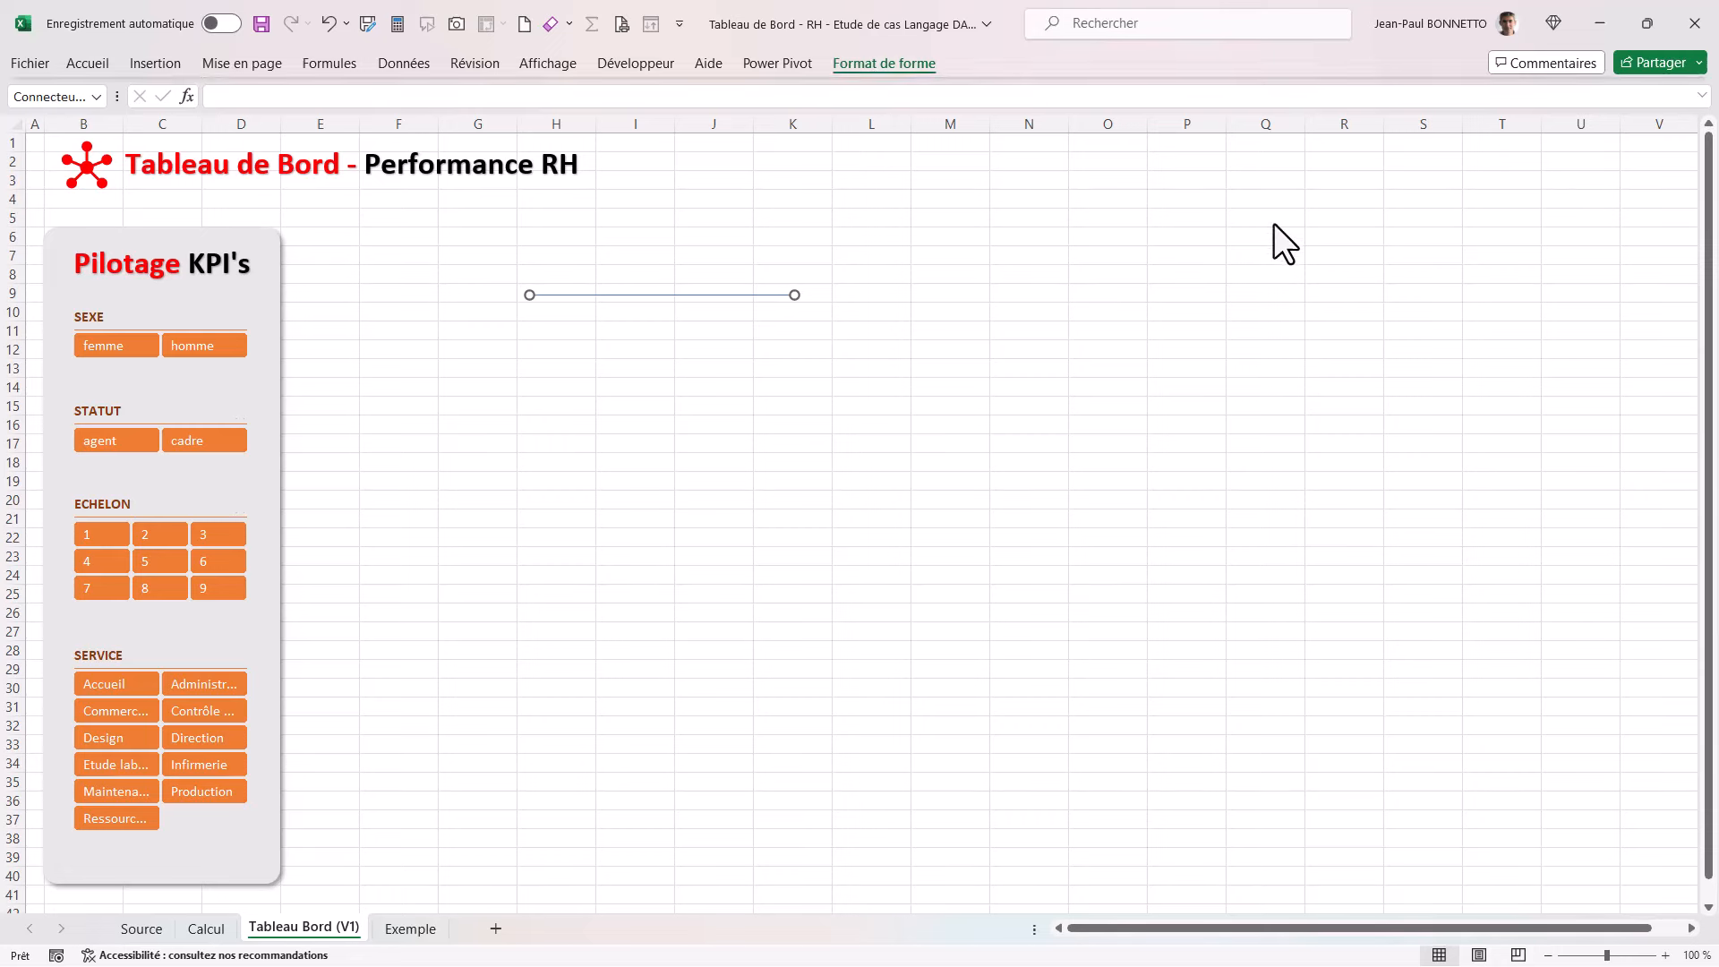
Step: Format the horizontal line in row 9 with a standard red outline 3 pt thick
click(910, 68)
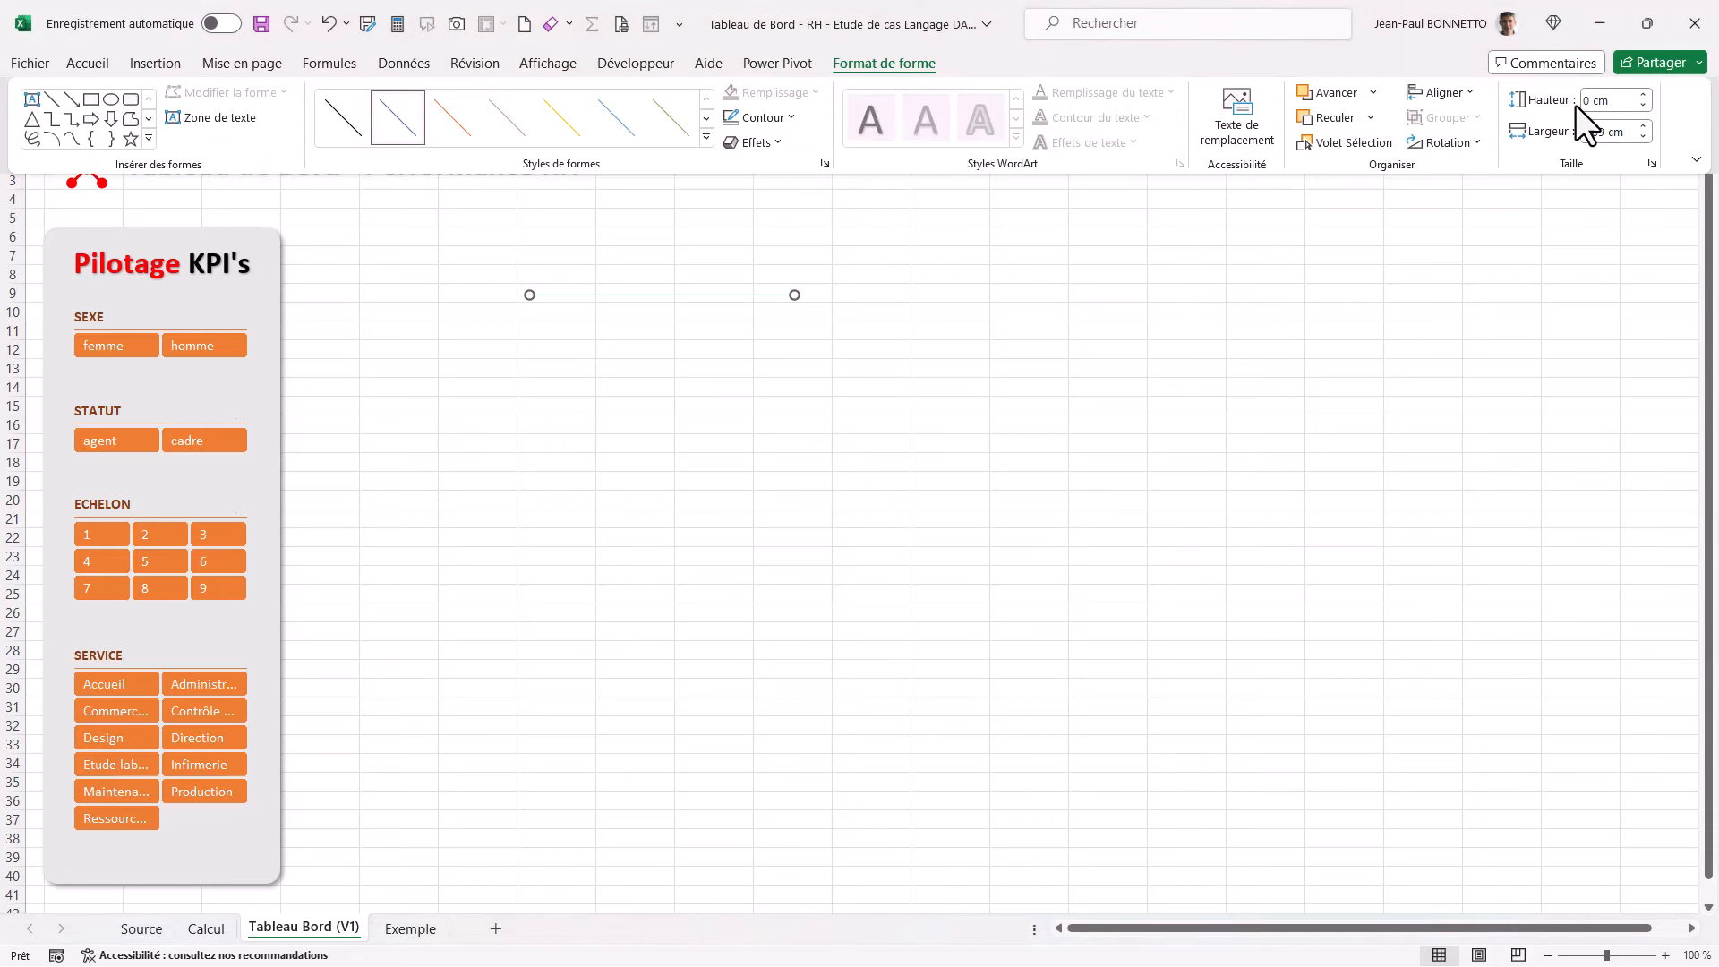
click(1647, 95)
click(1645, 105)
click(792, 117)
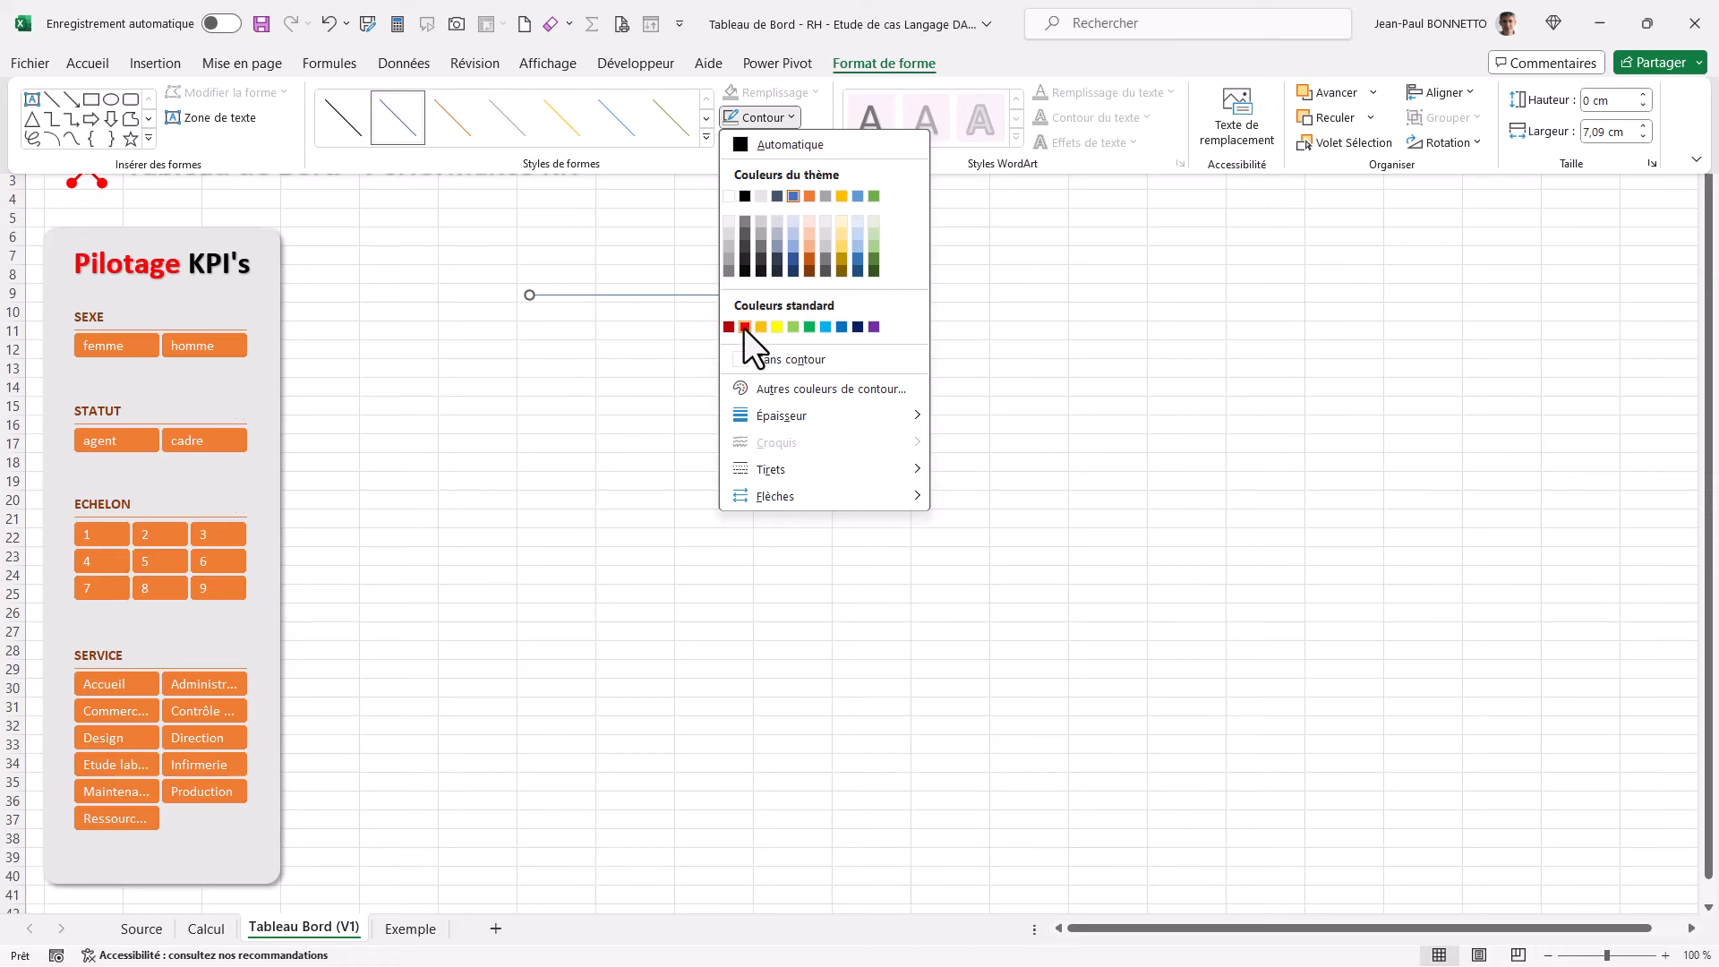
click(744, 327)
click(788, 126)
mouse_move(740, 414)
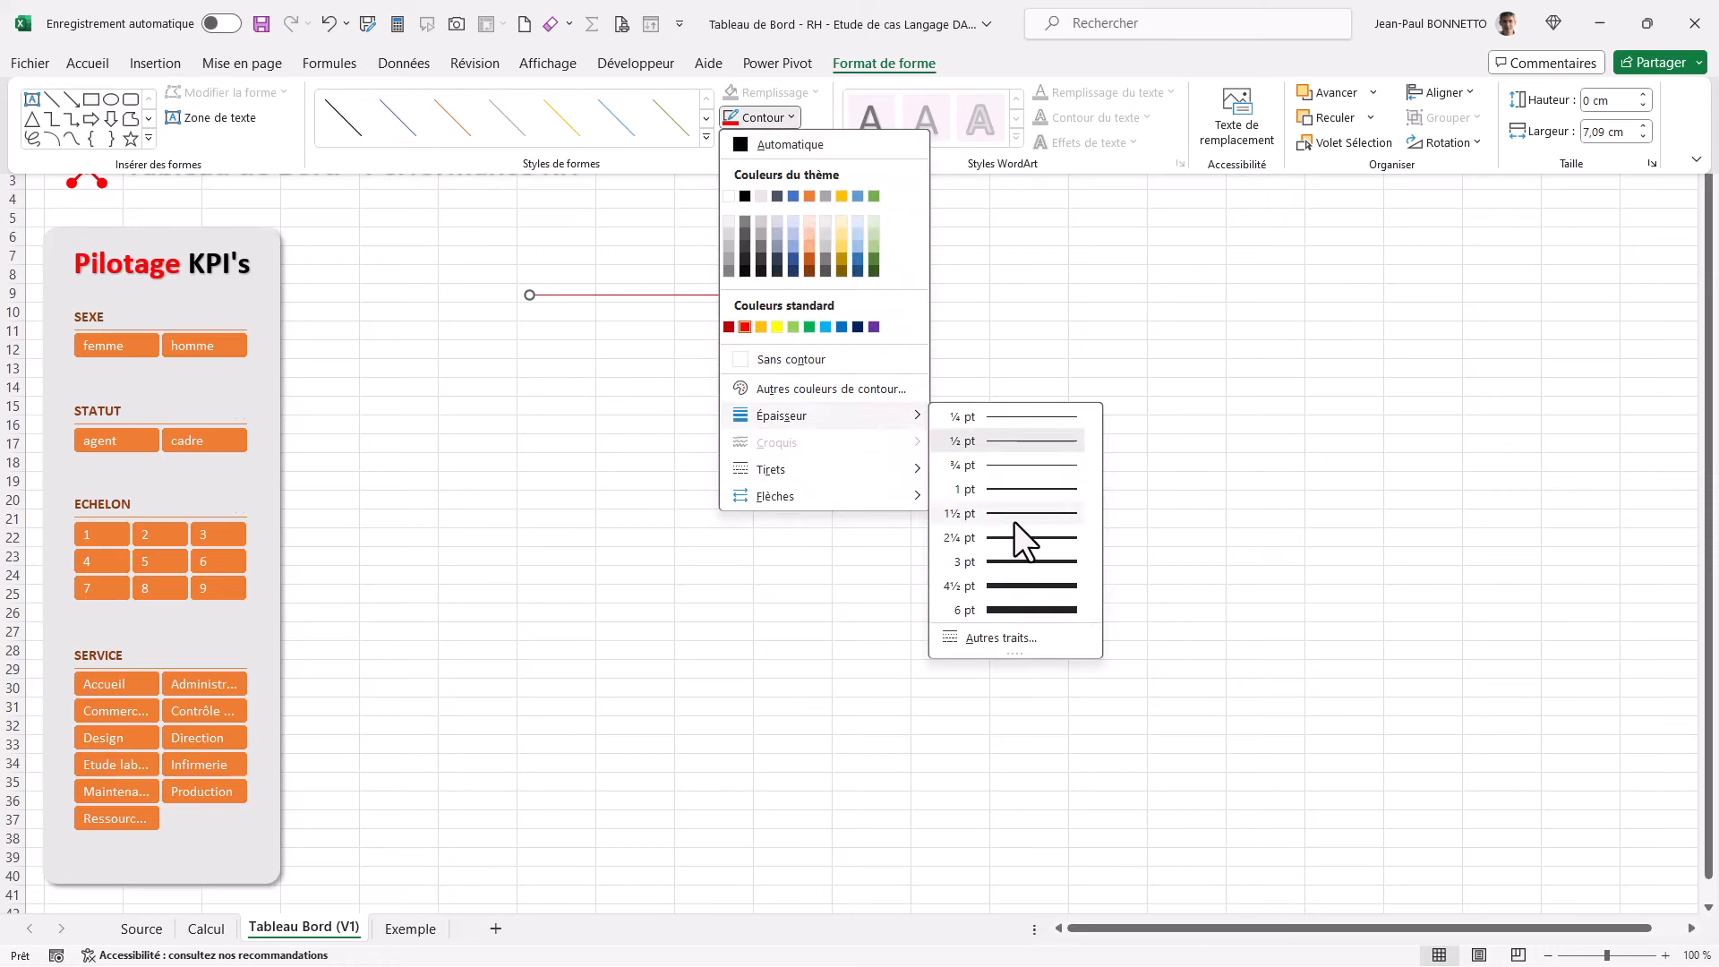
click(1023, 561)
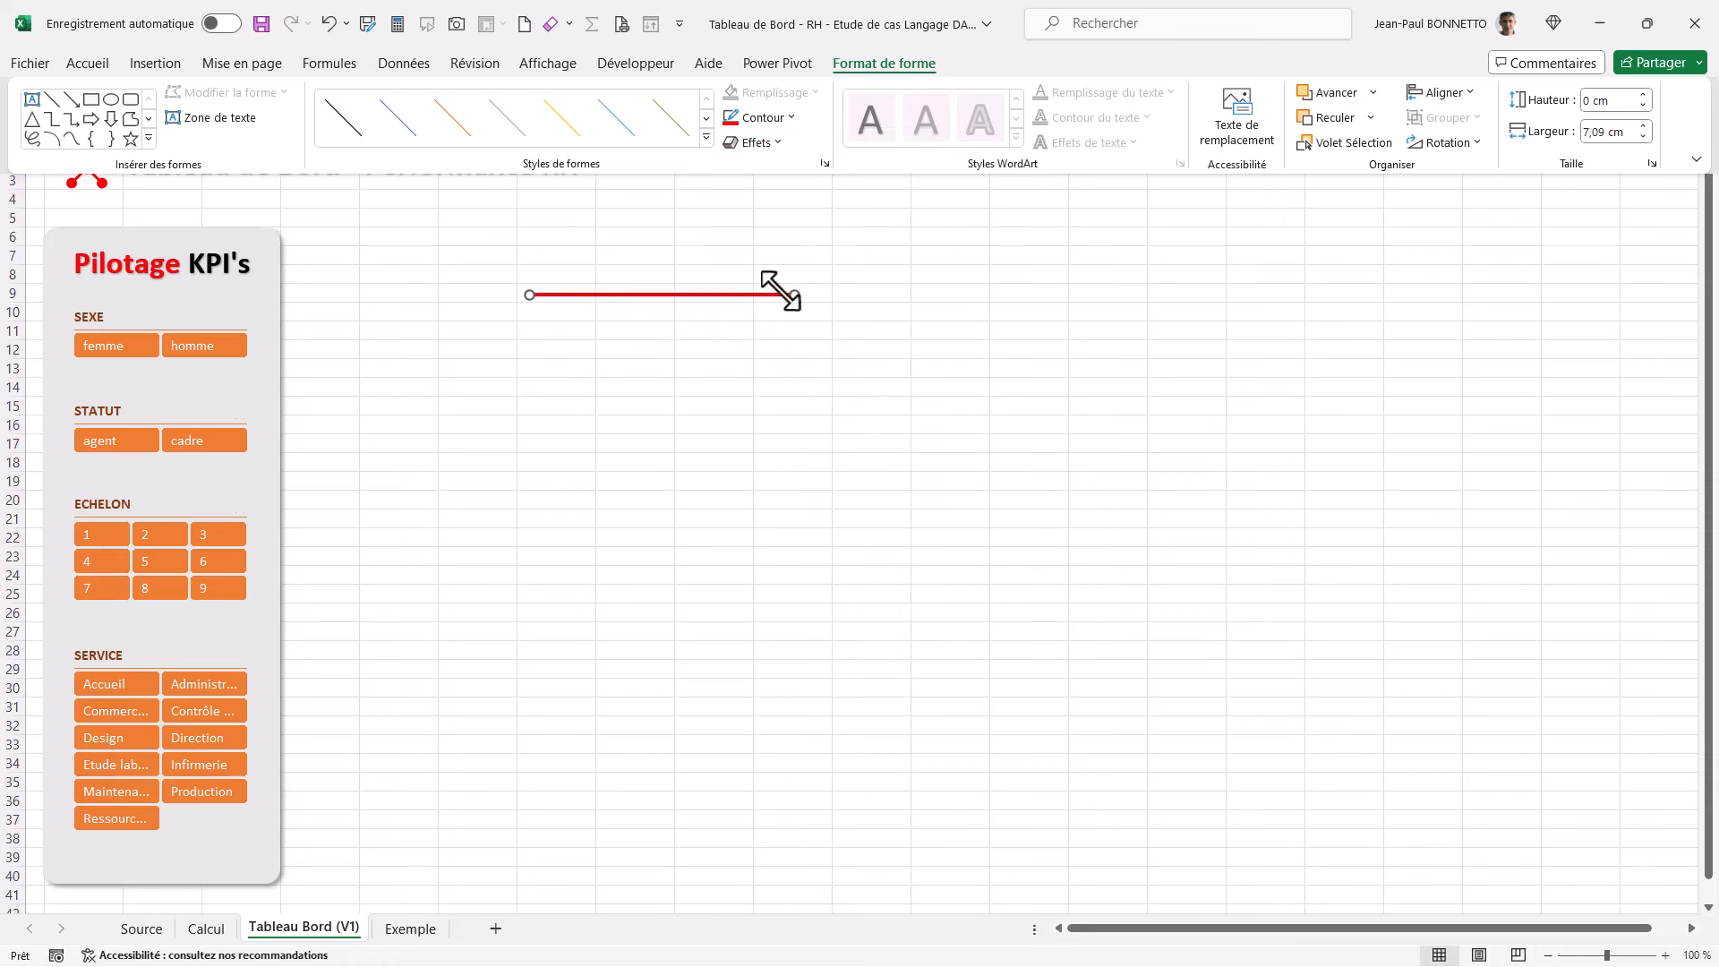
Step: Move the red line just under the Pilotage KPI's heading and shorten it to fit inside the slicer panel
click(738, 296)
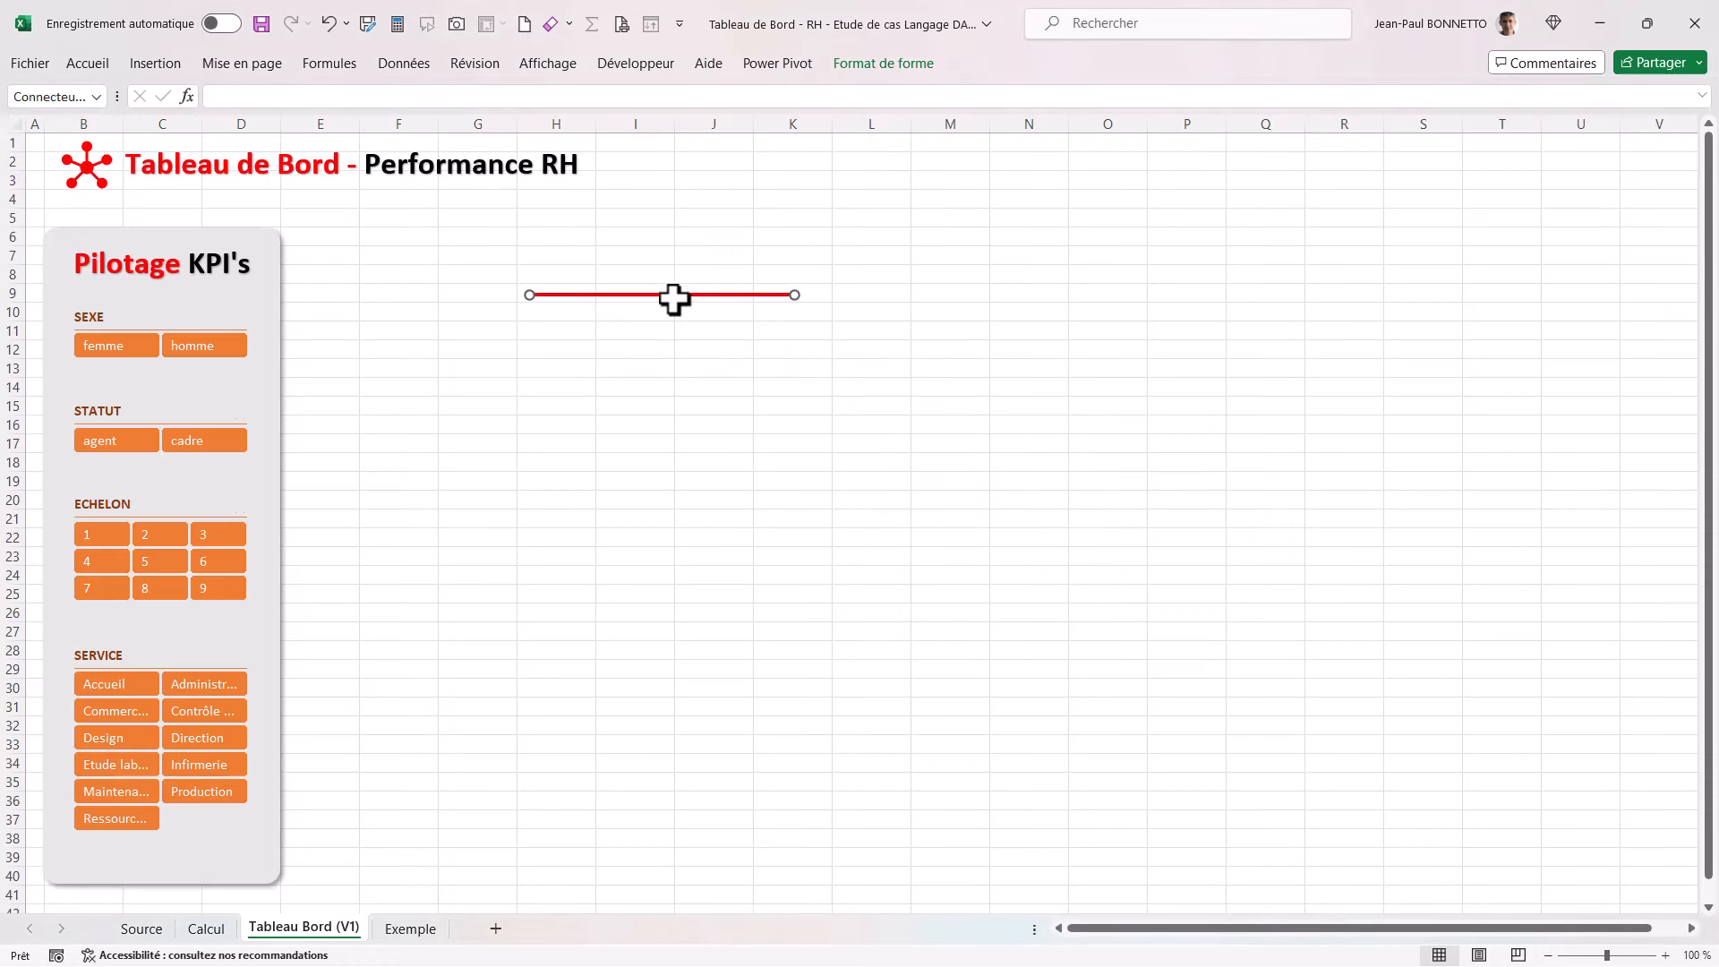
drag(654, 304, 207, 287)
click(897, 69)
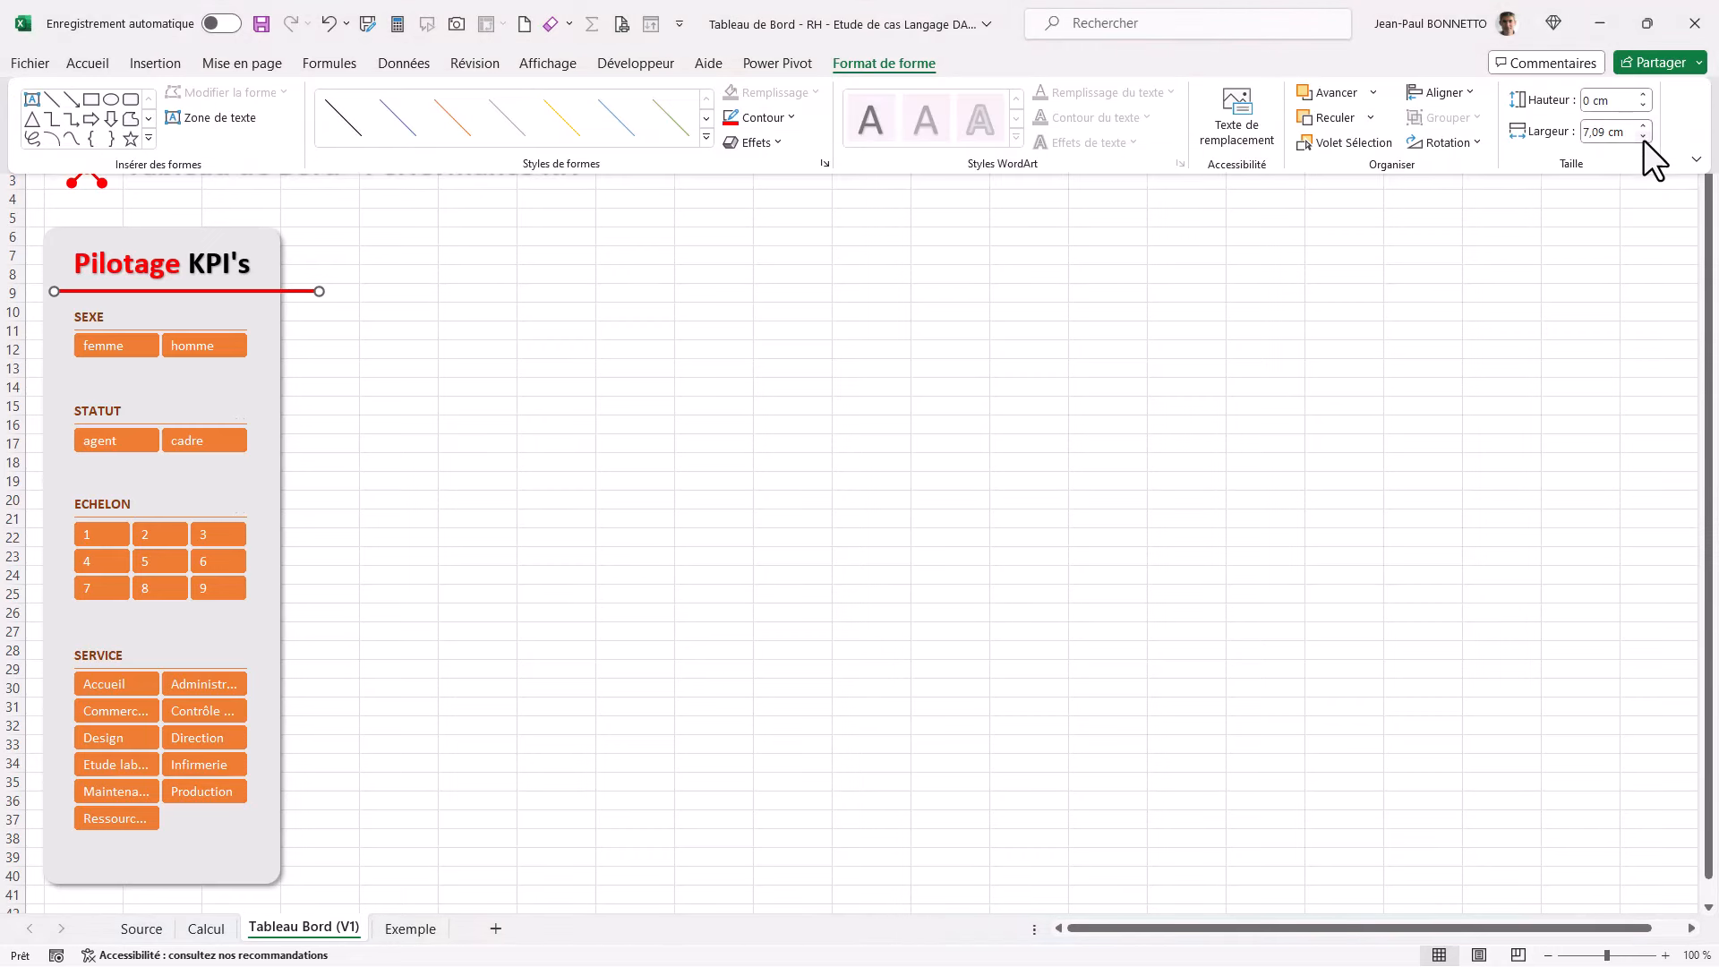
click(1644, 137)
click(899, 460)
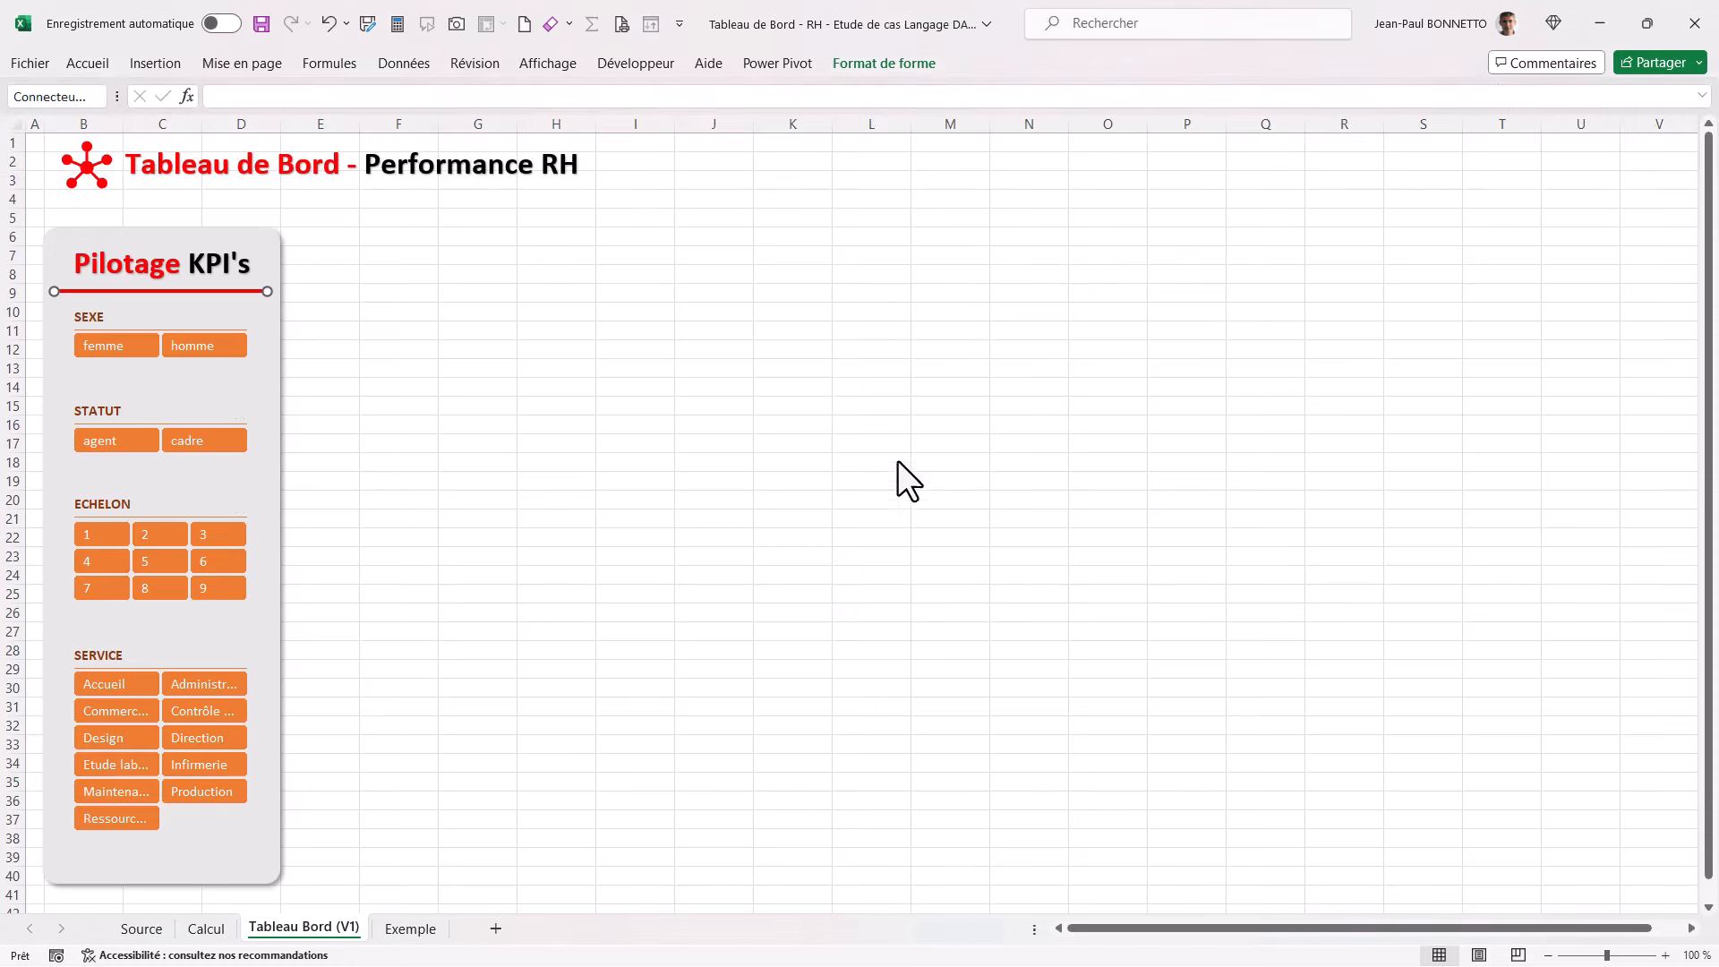
click(810, 463)
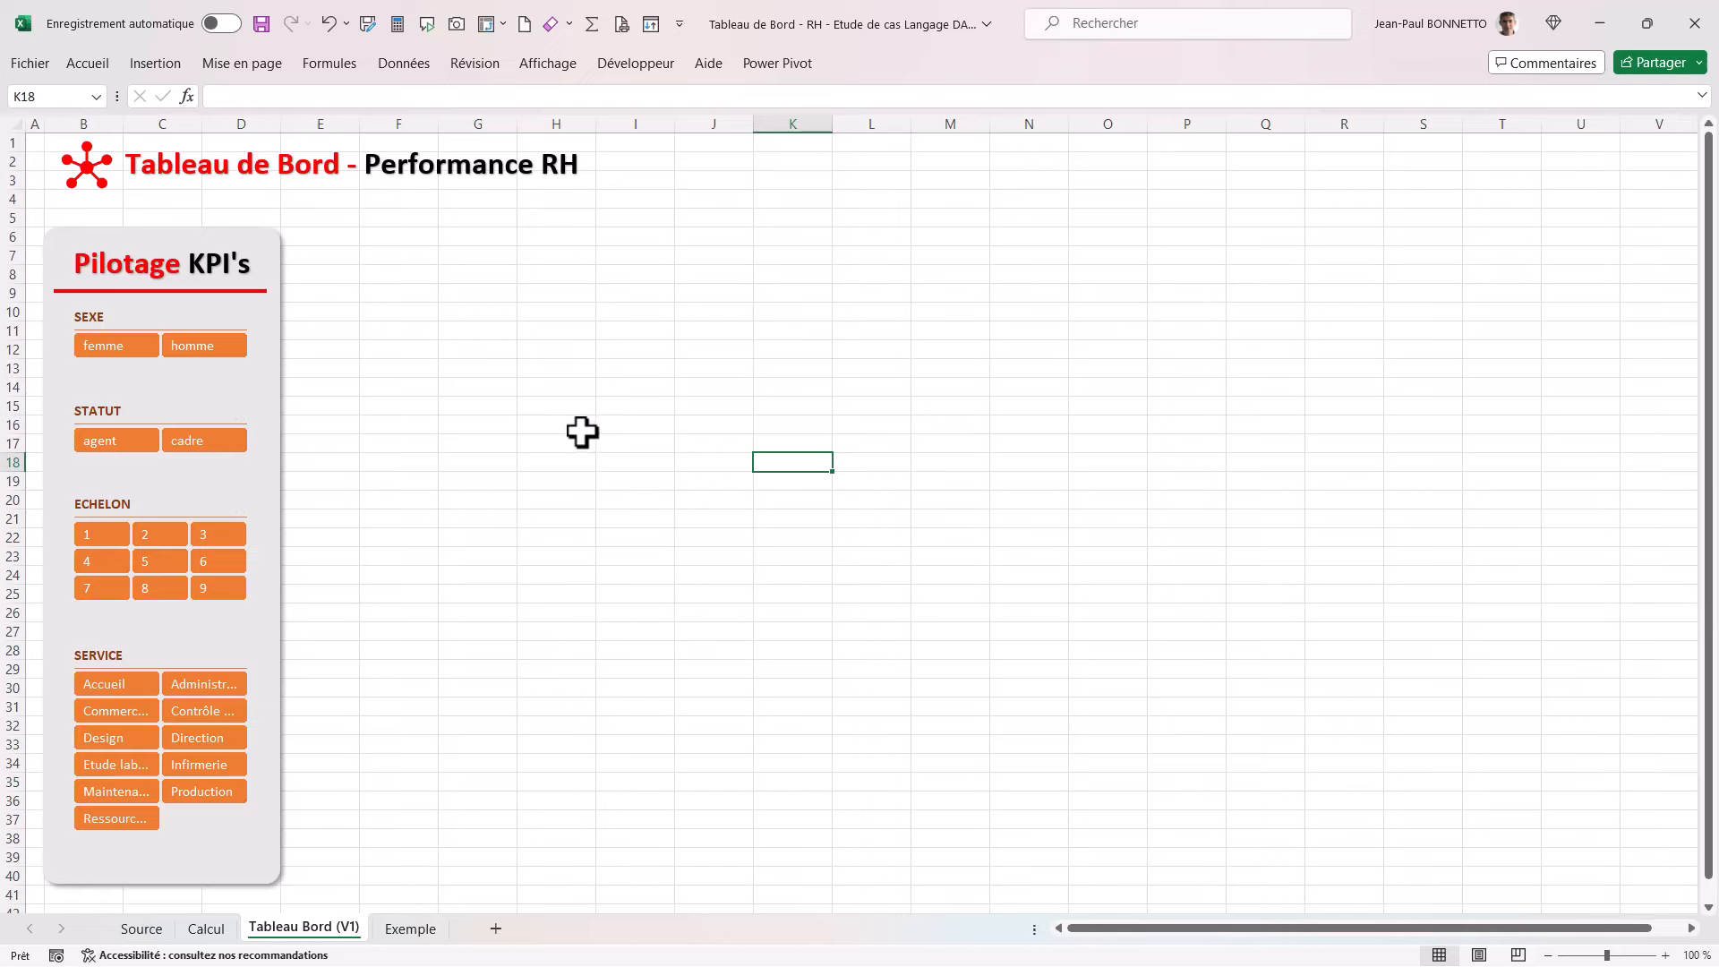
Step: Check the KPI cards on the Exemple sheet, then draw a rectangle with rounded top corners from G7 to I8 on Tableau Bord (V1)
click(410, 928)
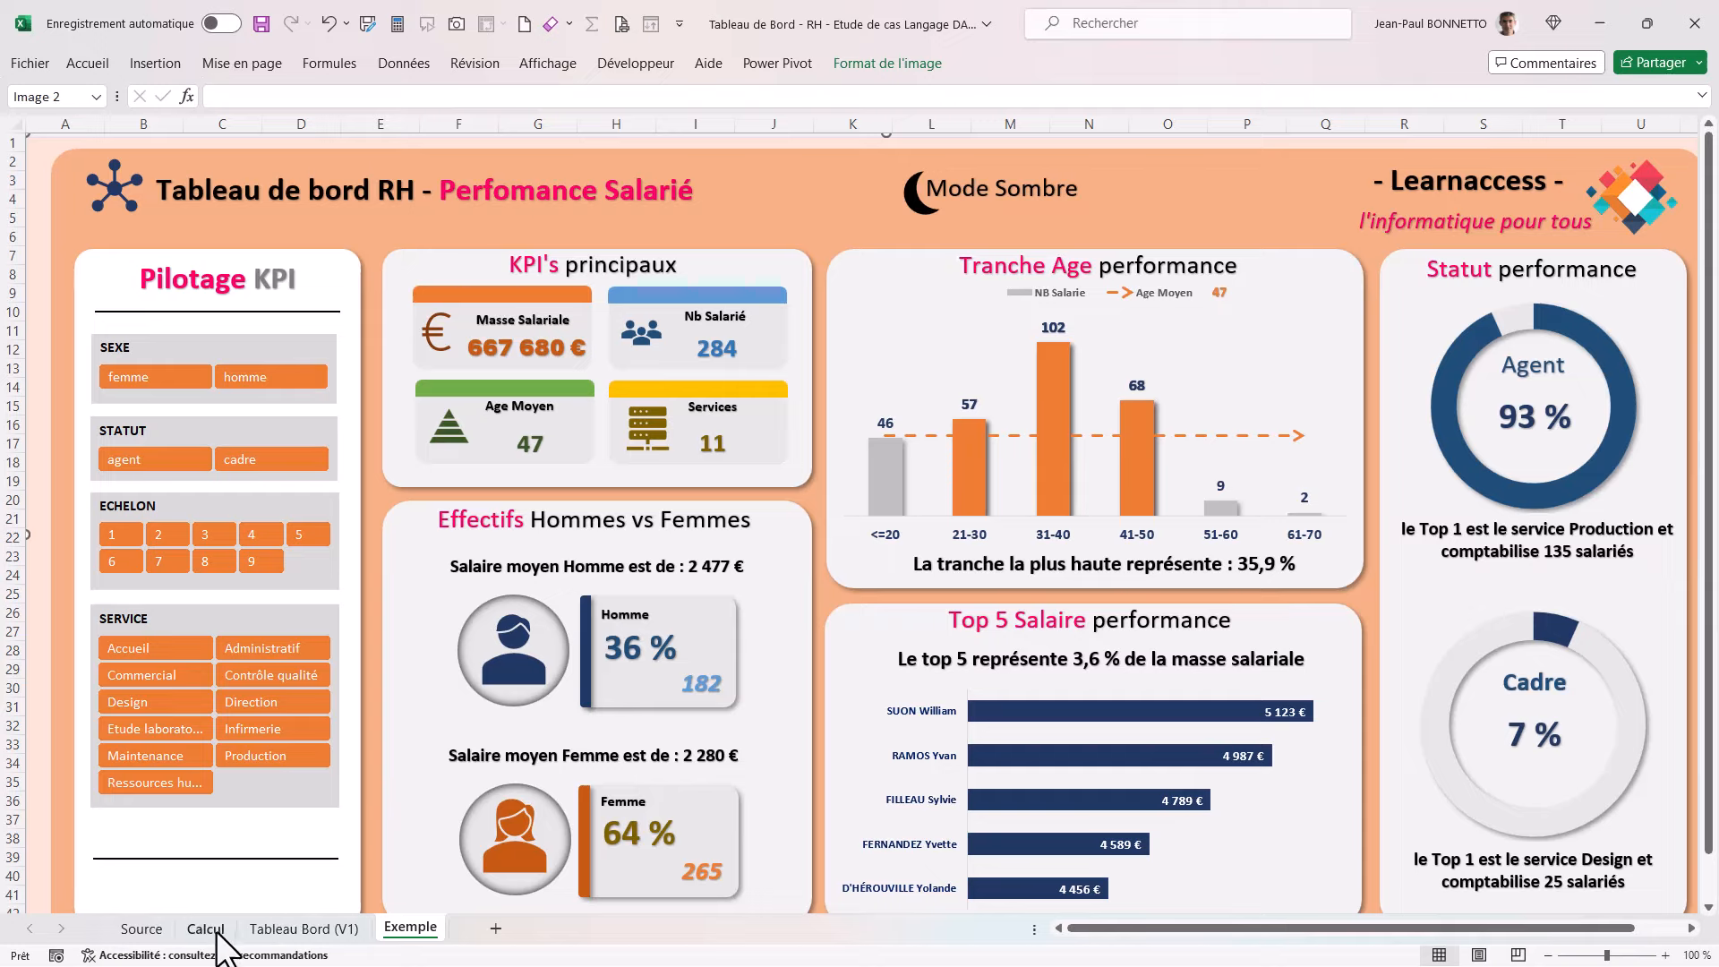
click(273, 931)
click(526, 295)
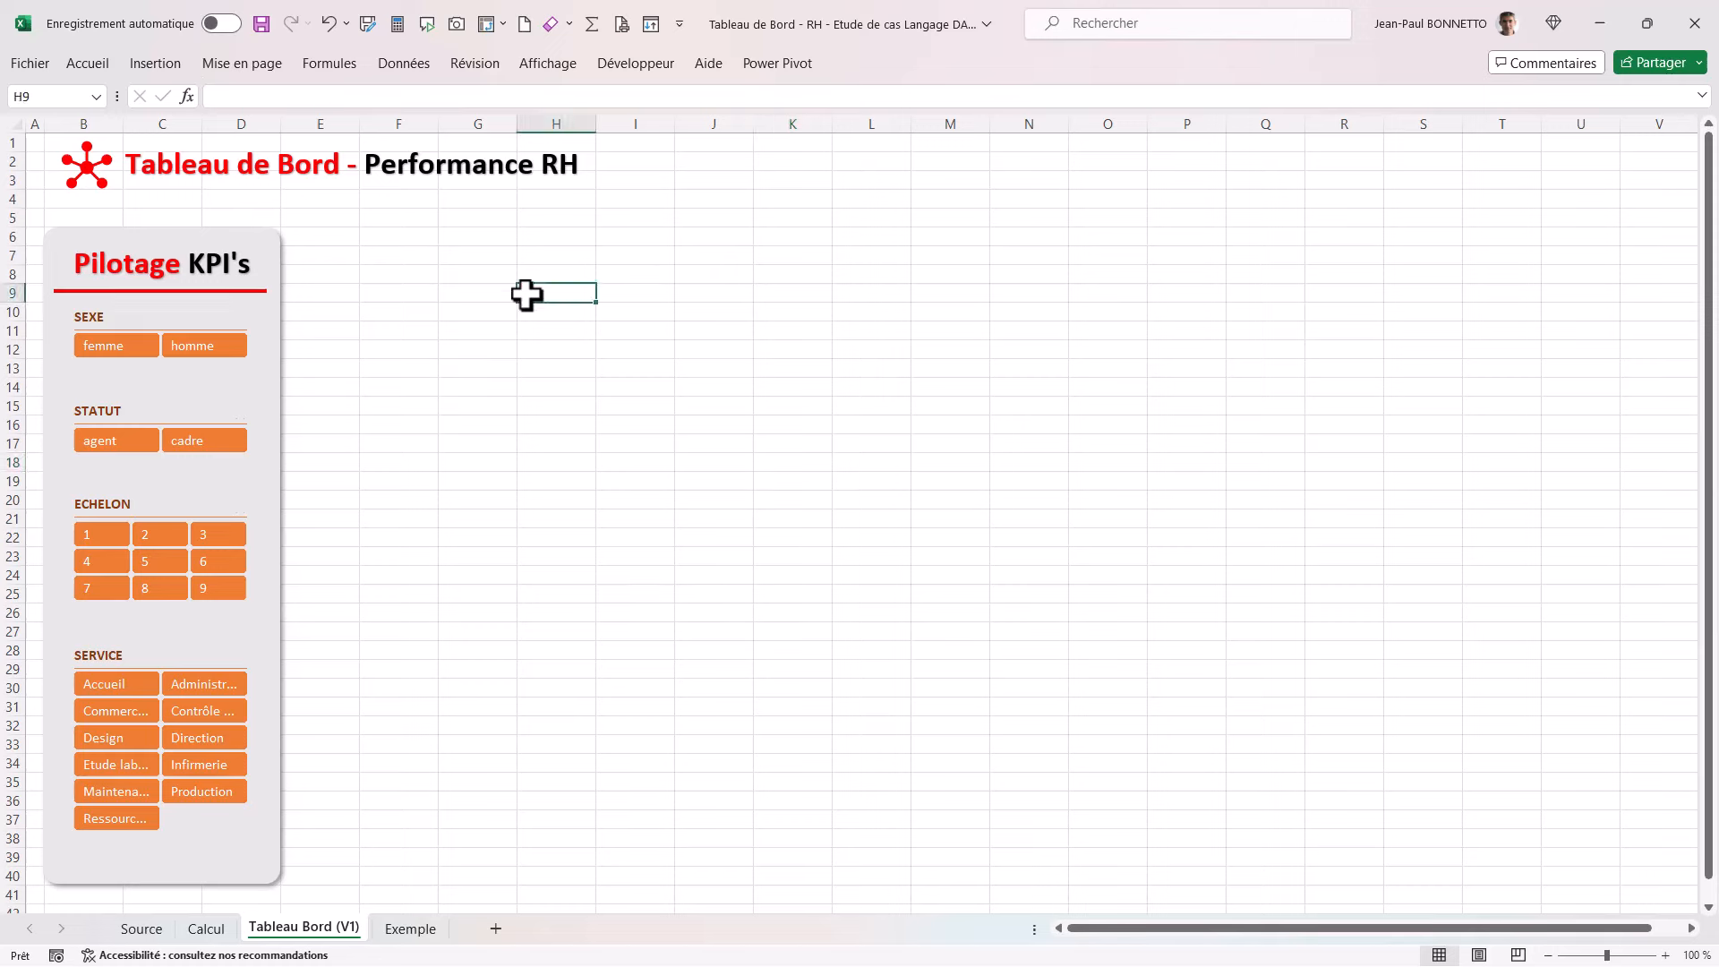
click(156, 59)
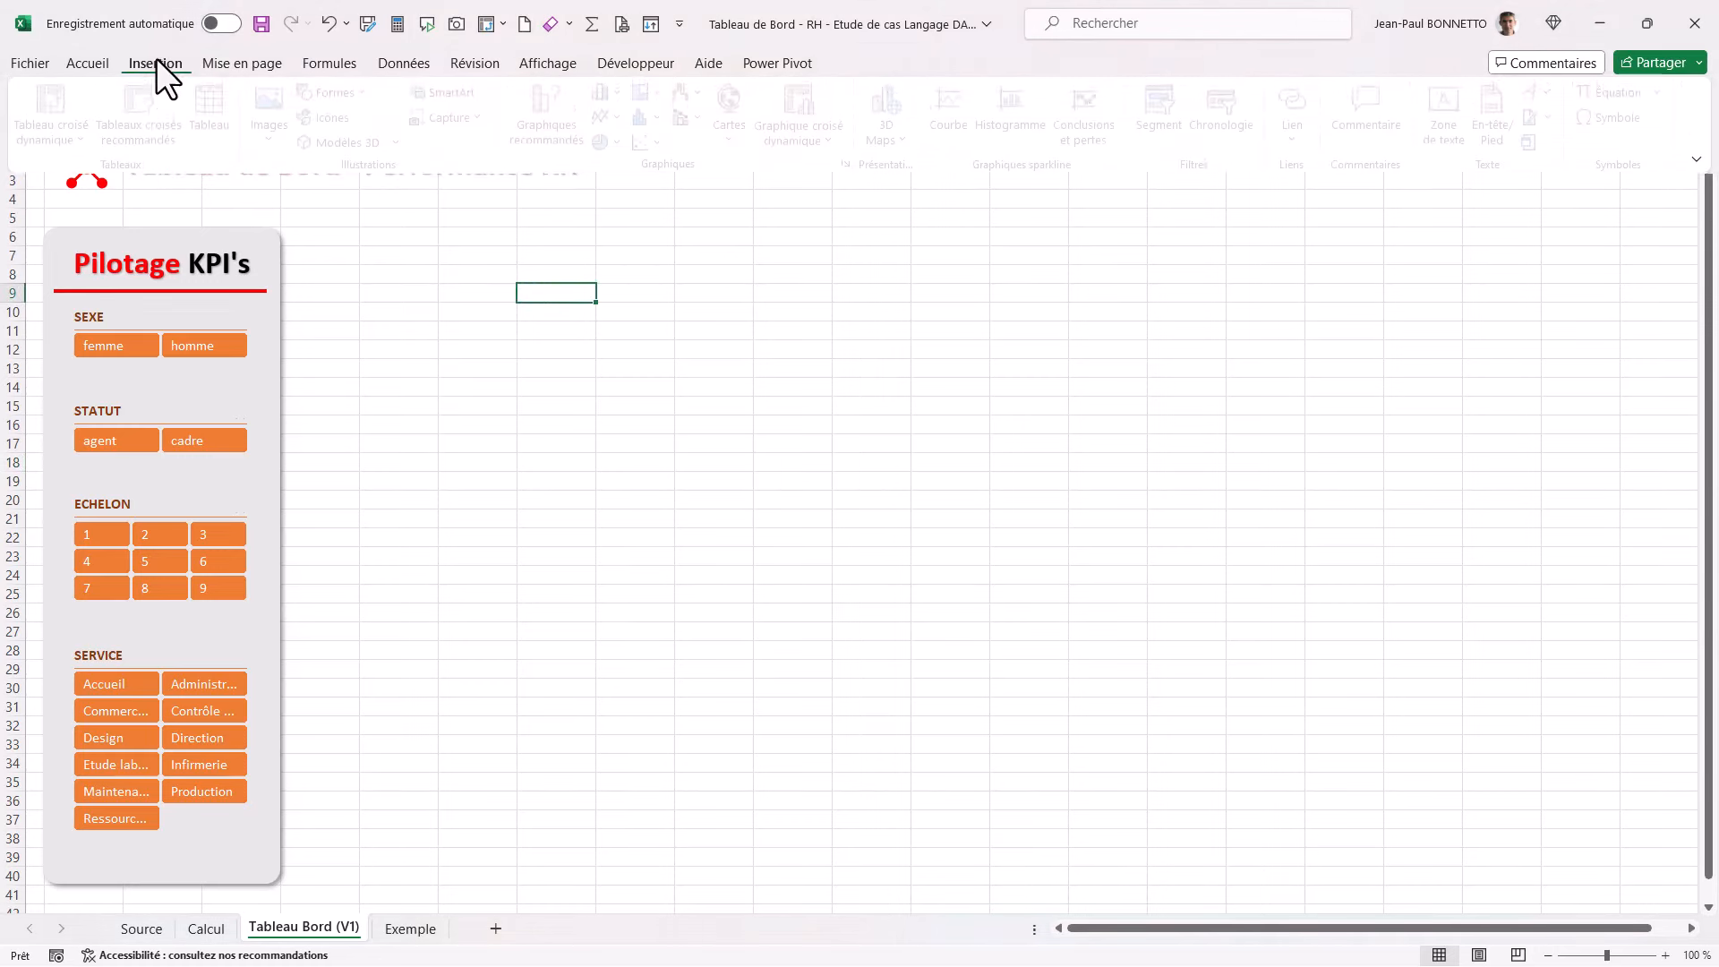
click(372, 90)
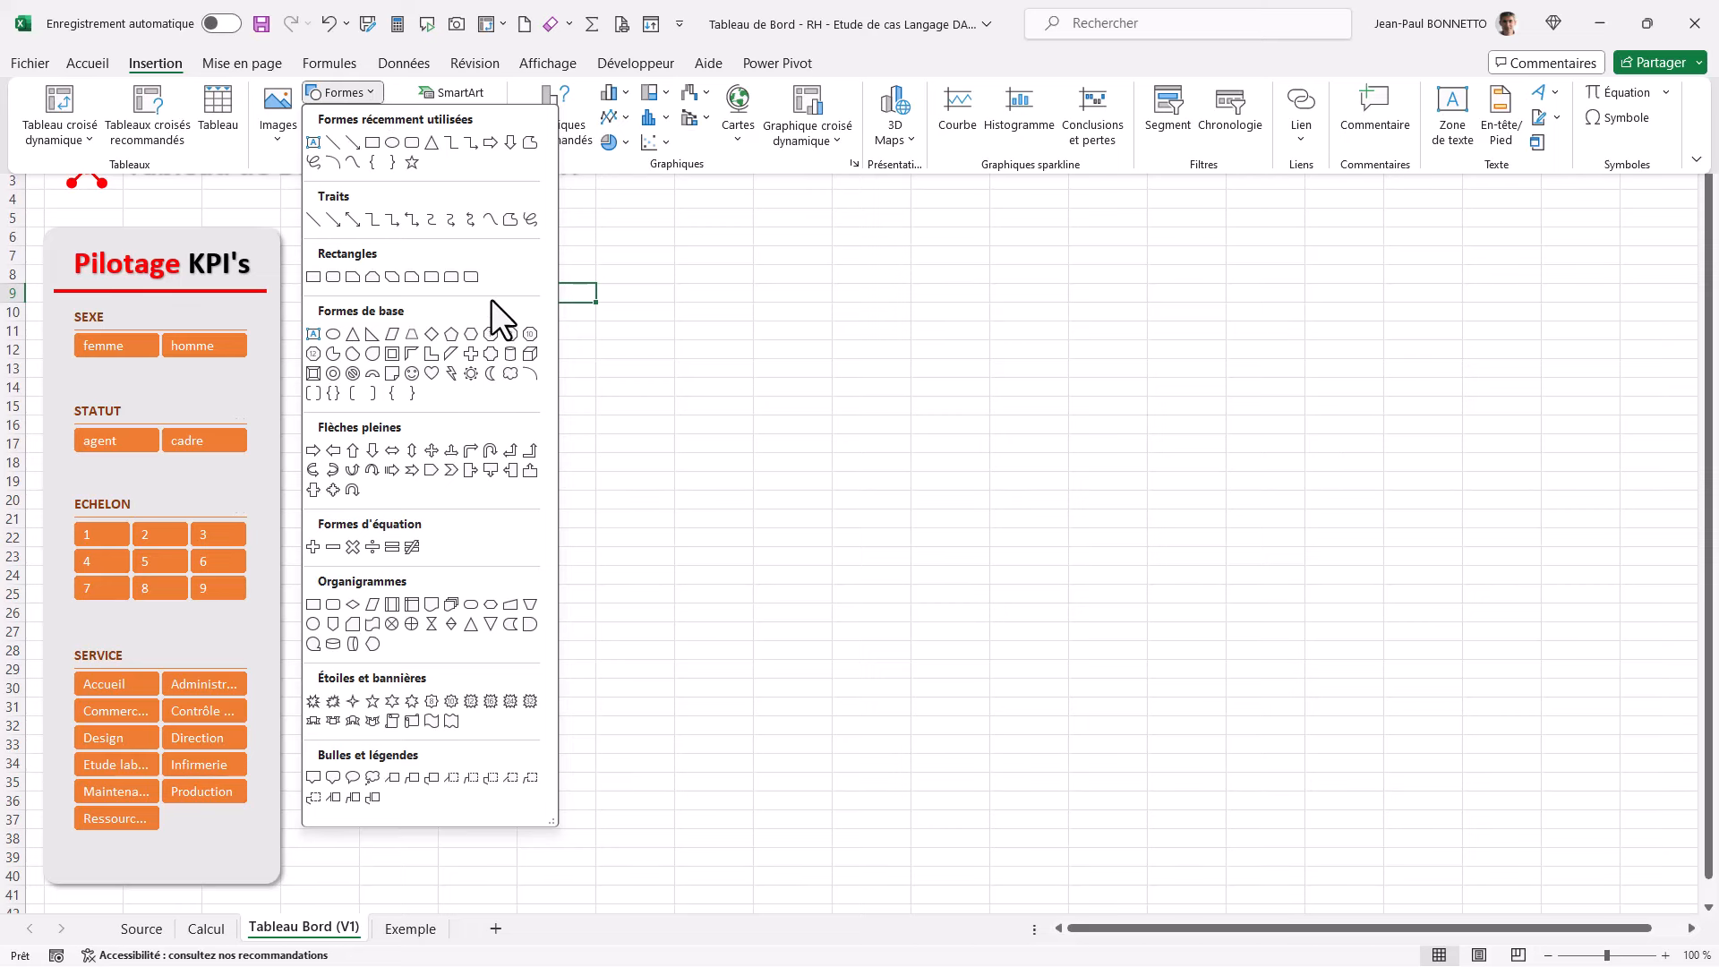
click(451, 277)
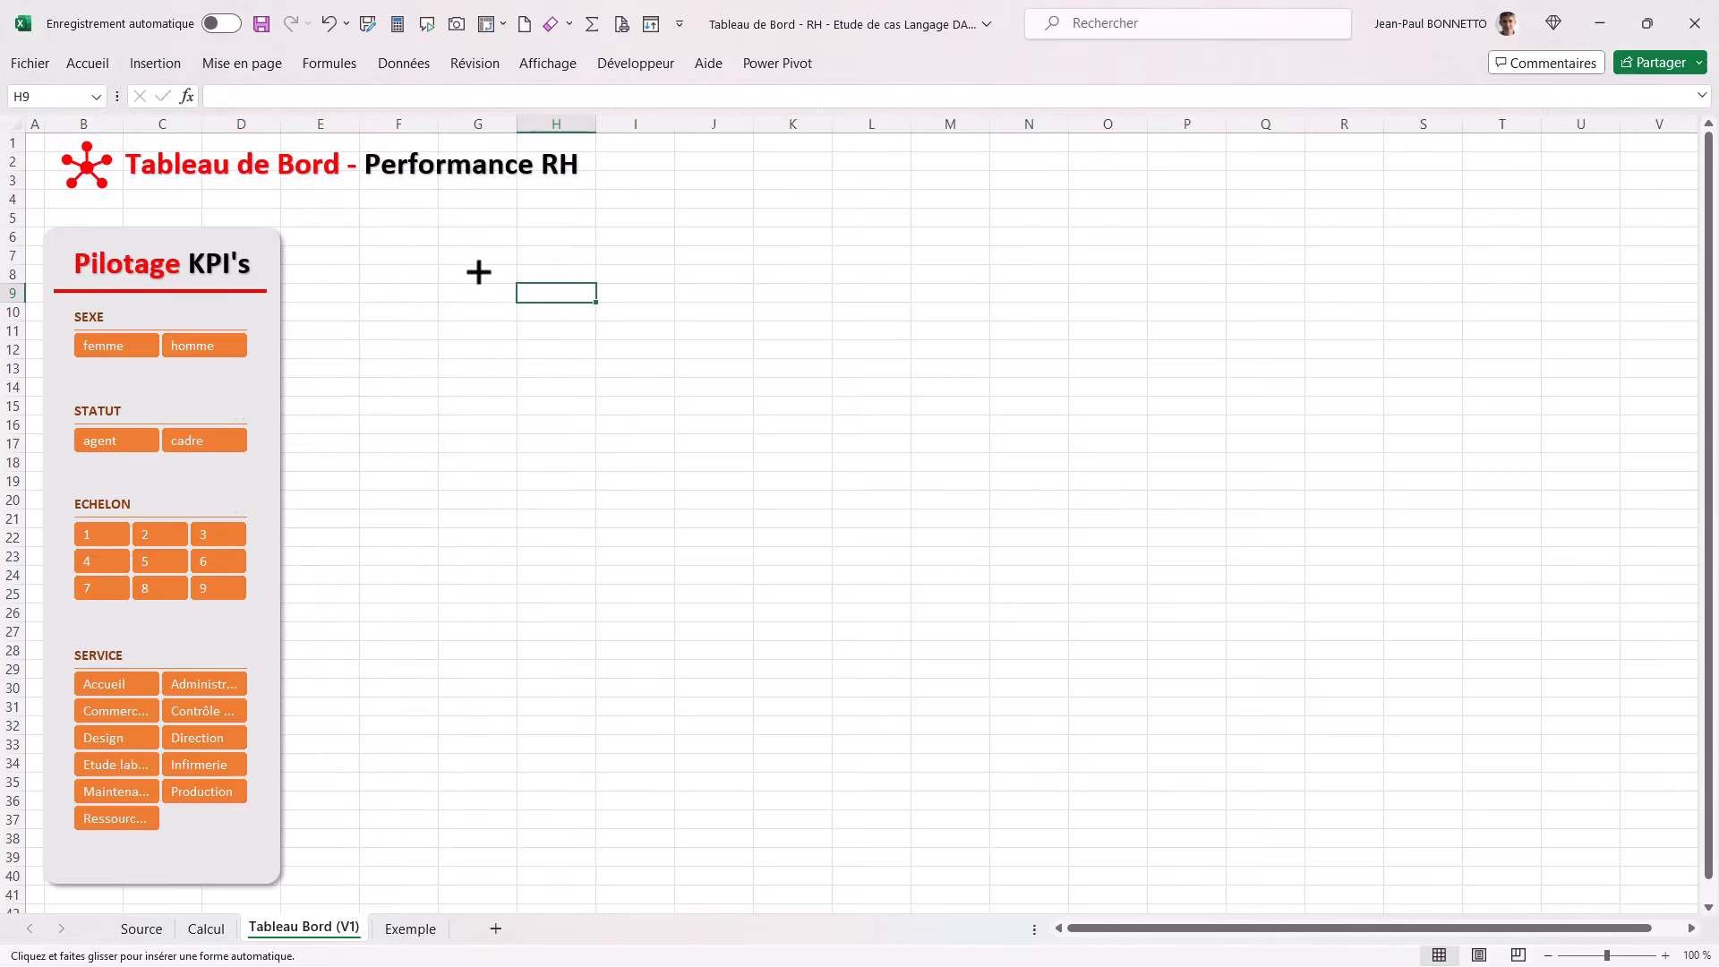
mouse_move(475, 251)
mouse_down()
mouse_move(749, 307)
mouse_move(712, 280)
mouse_move(661, 283)
mouse_up()
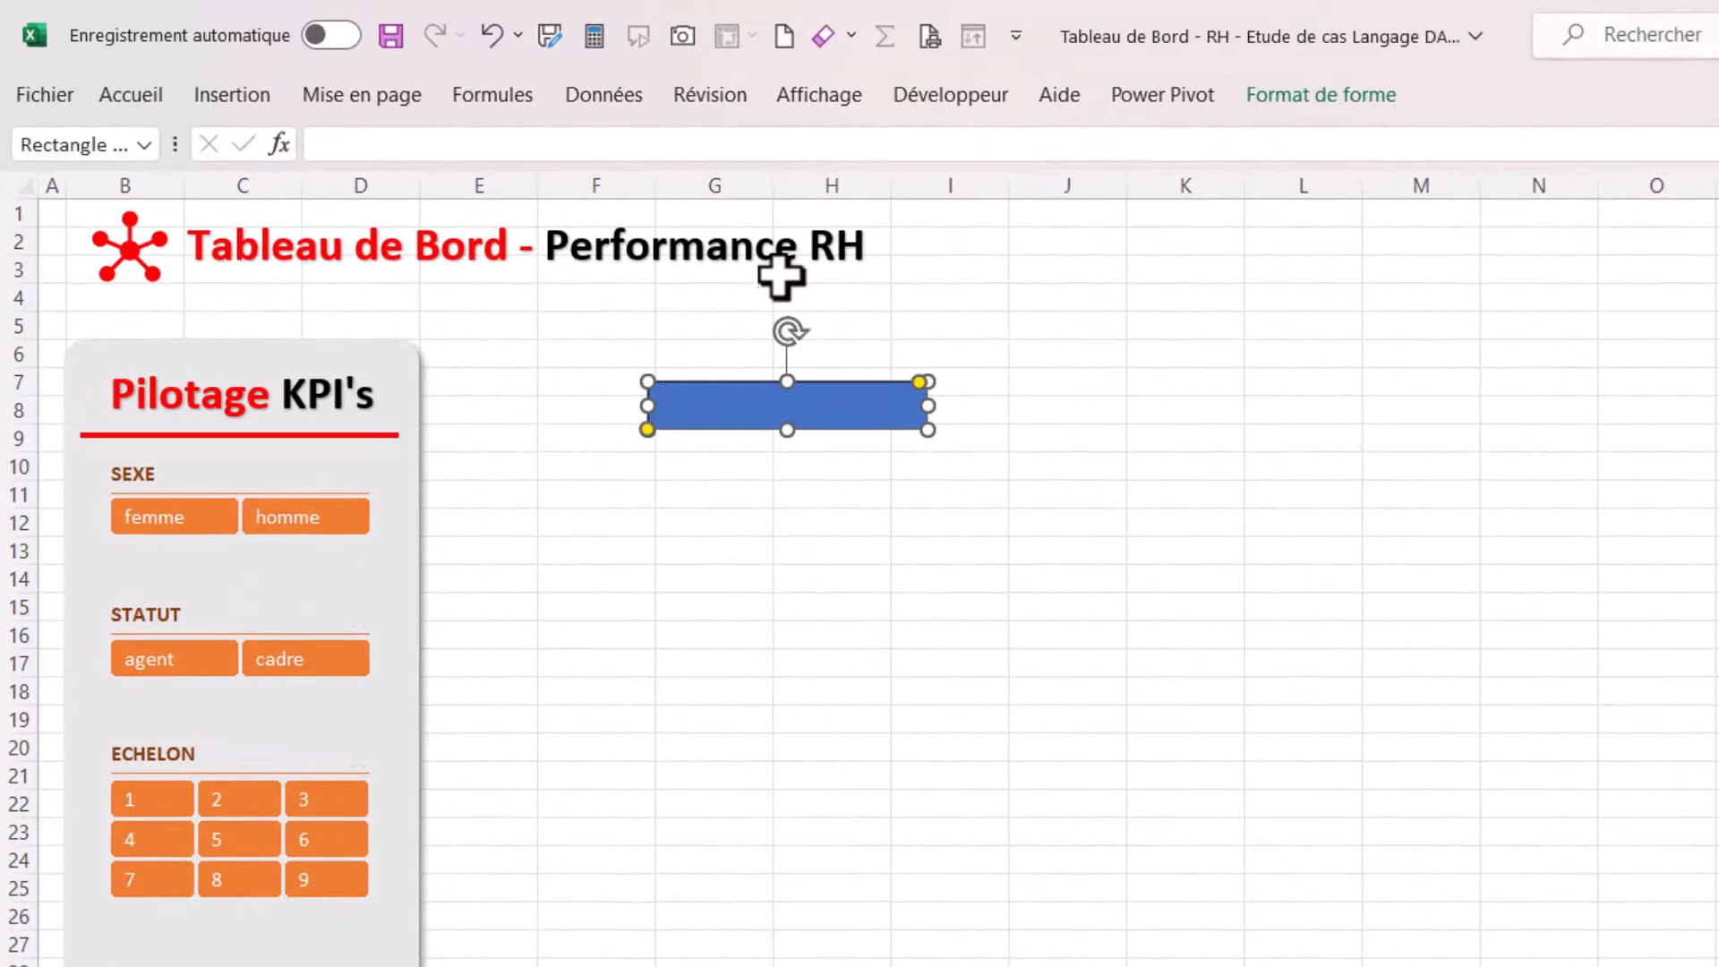
Step: Remove the outline of the rounded-top rectangle and fill it with the lighter theme blue
click(1314, 97)
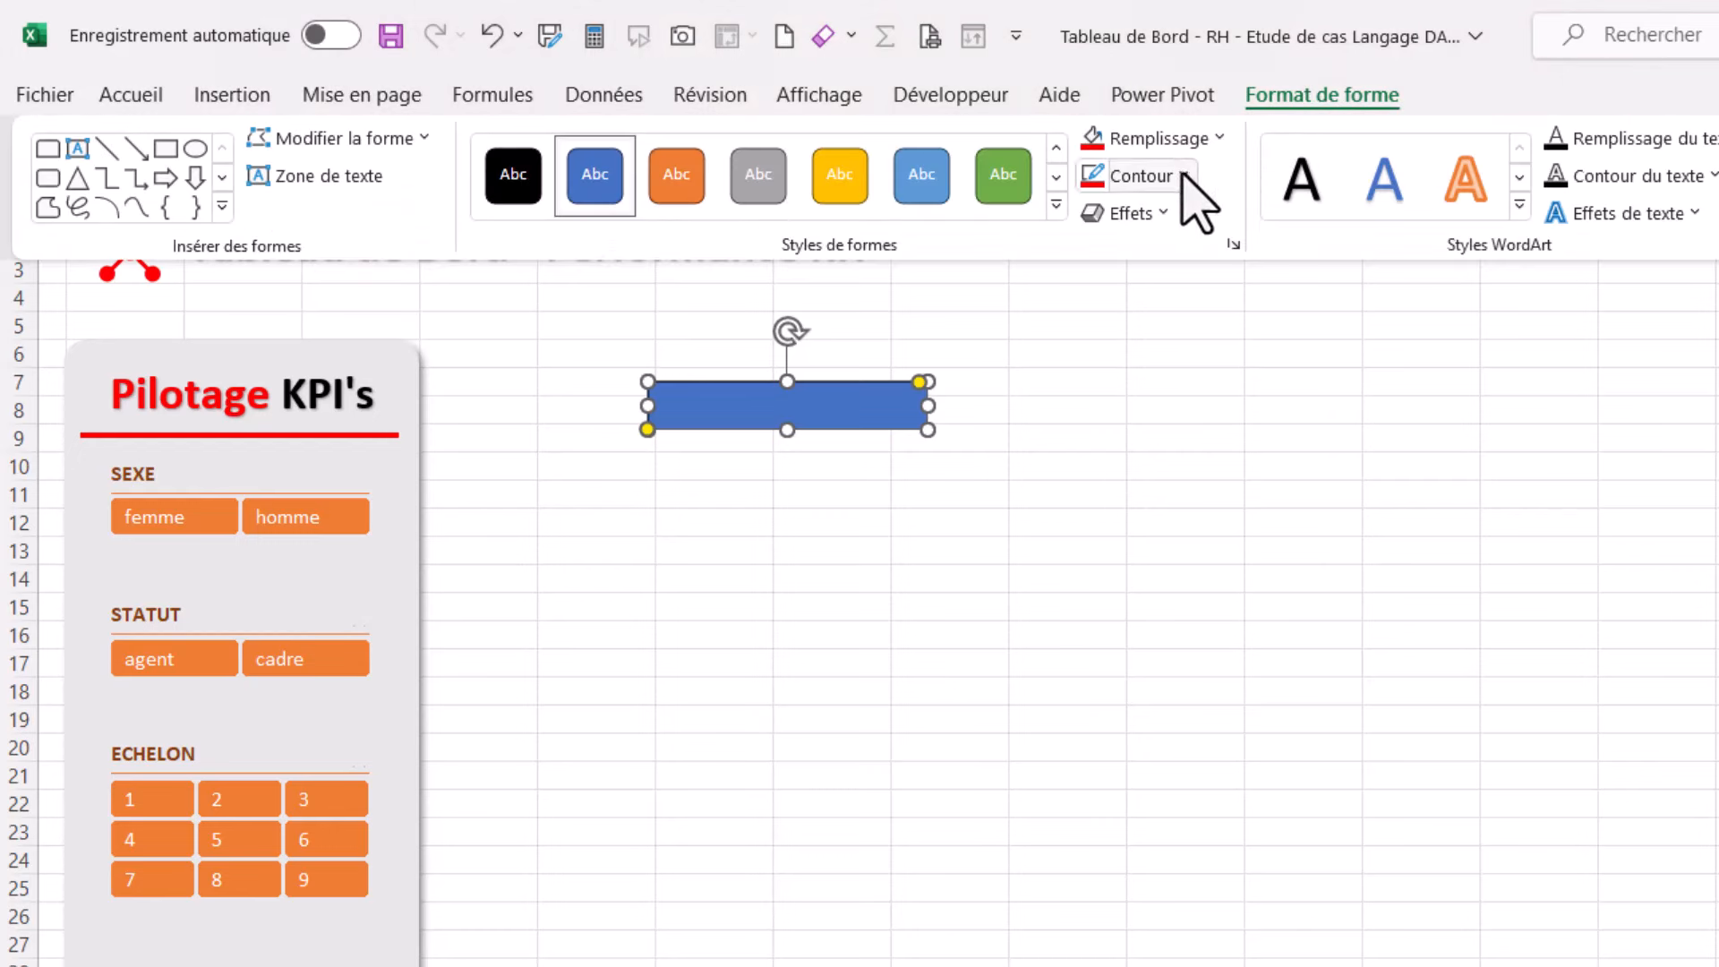
click(1188, 176)
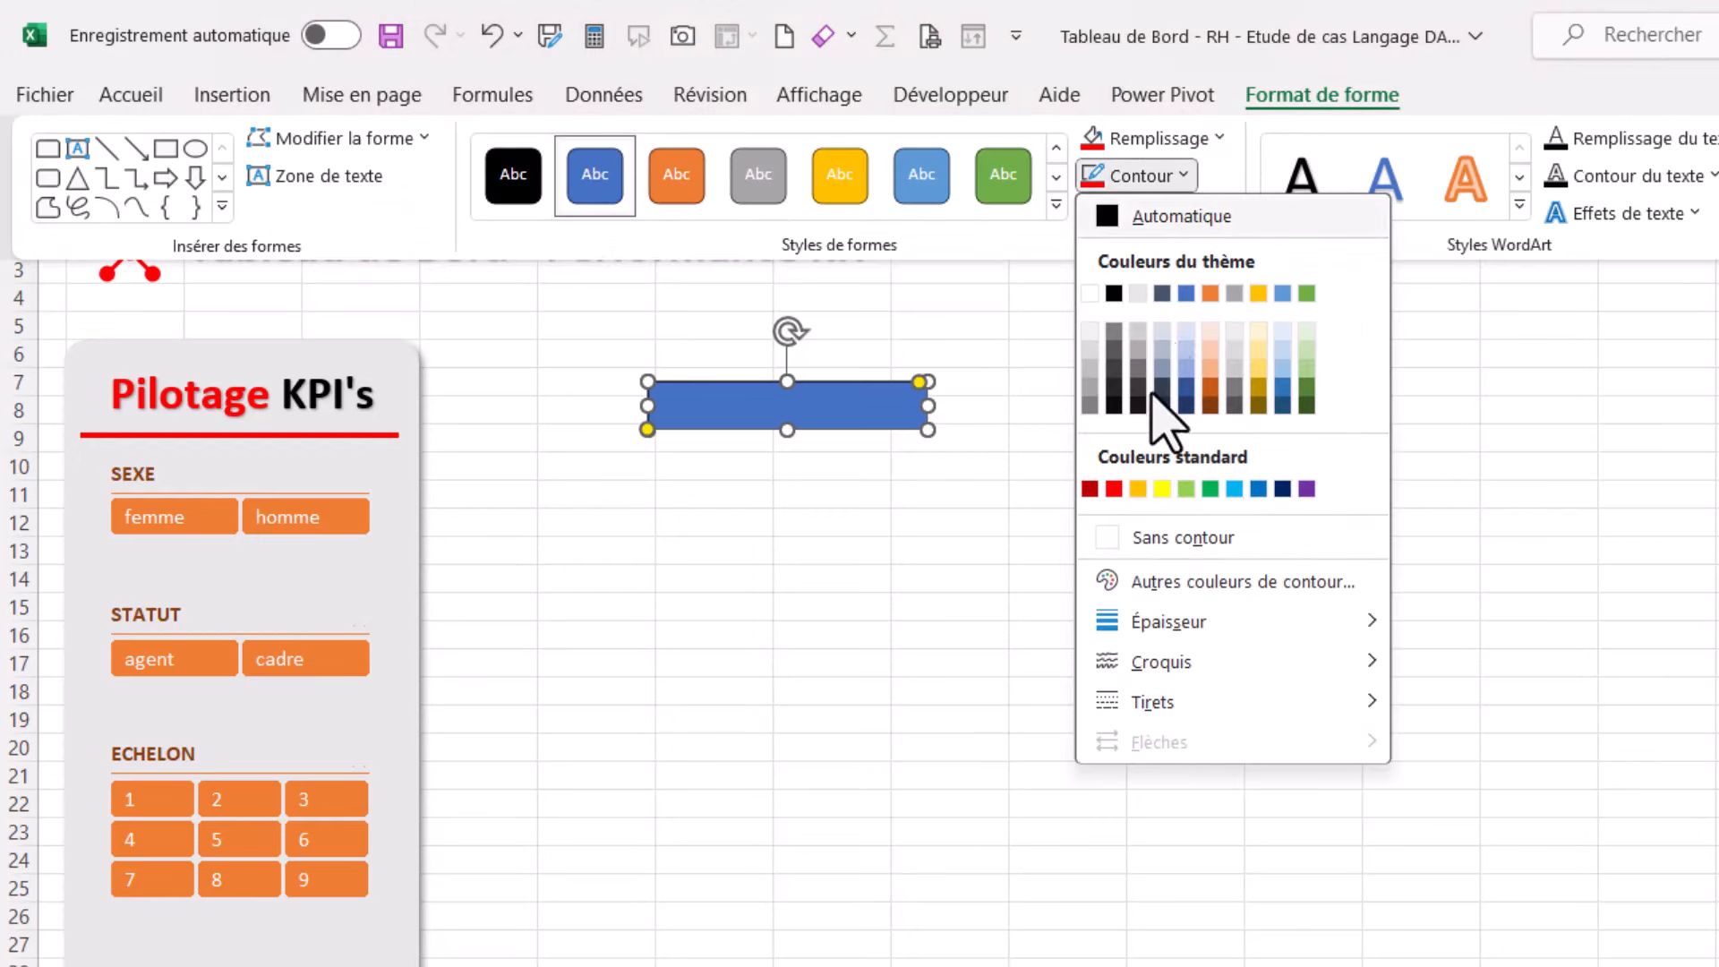
click(1173, 542)
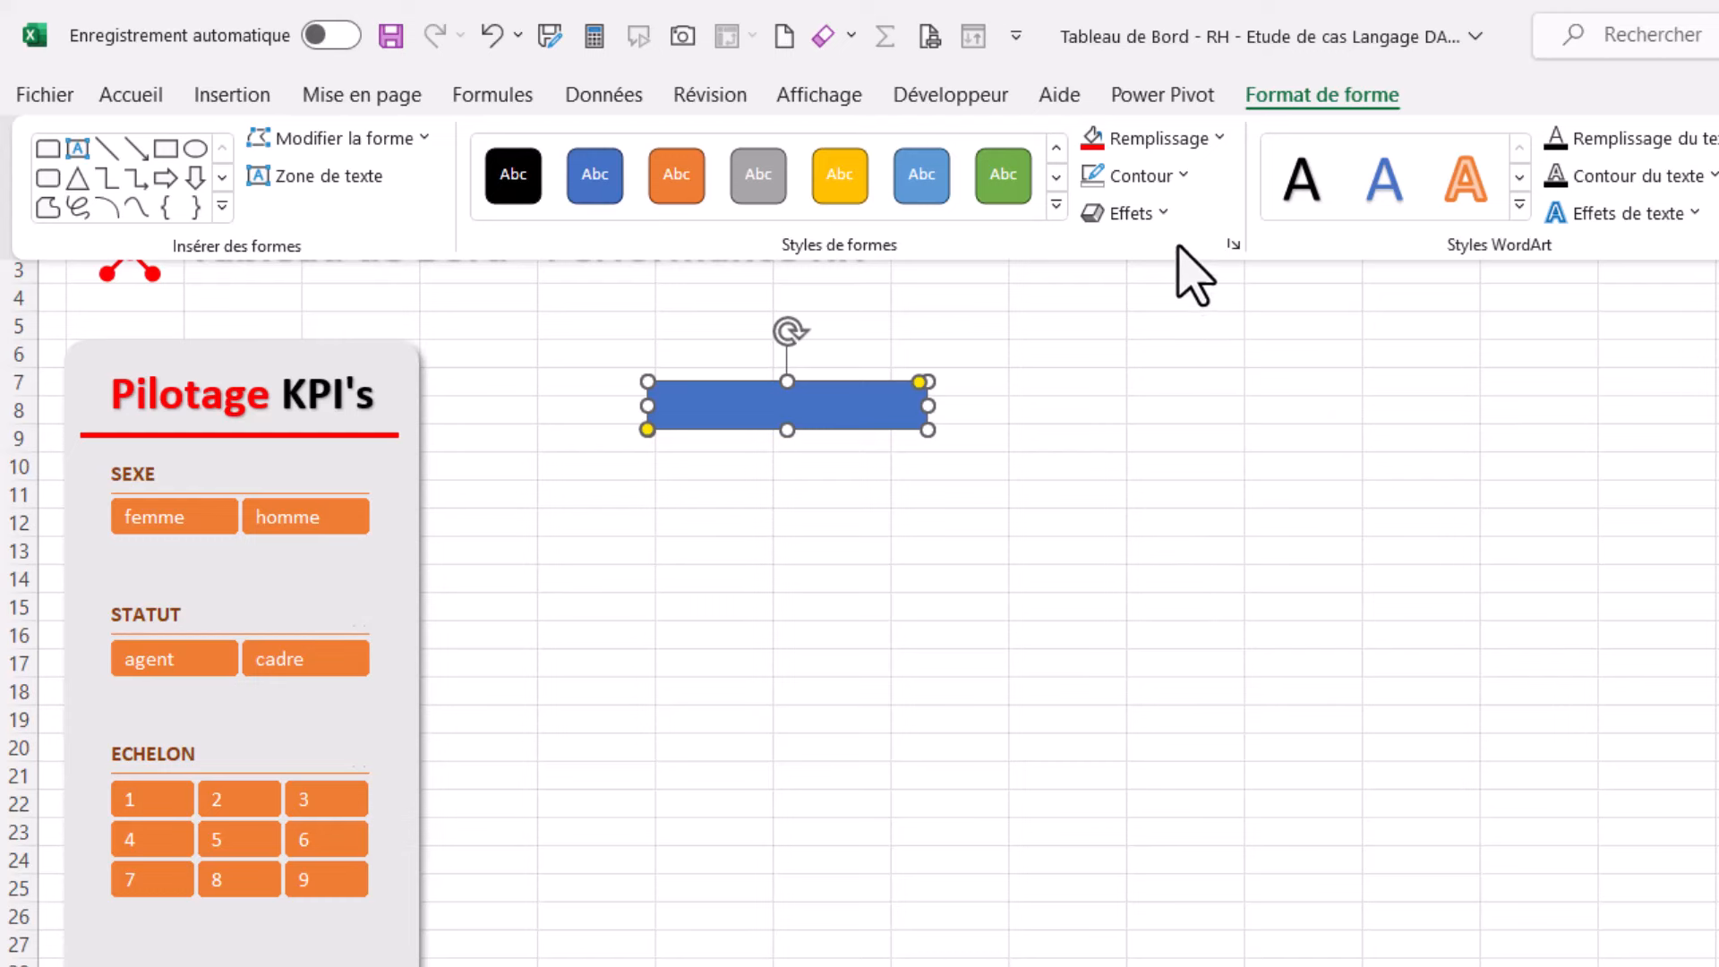
click(1056, 205)
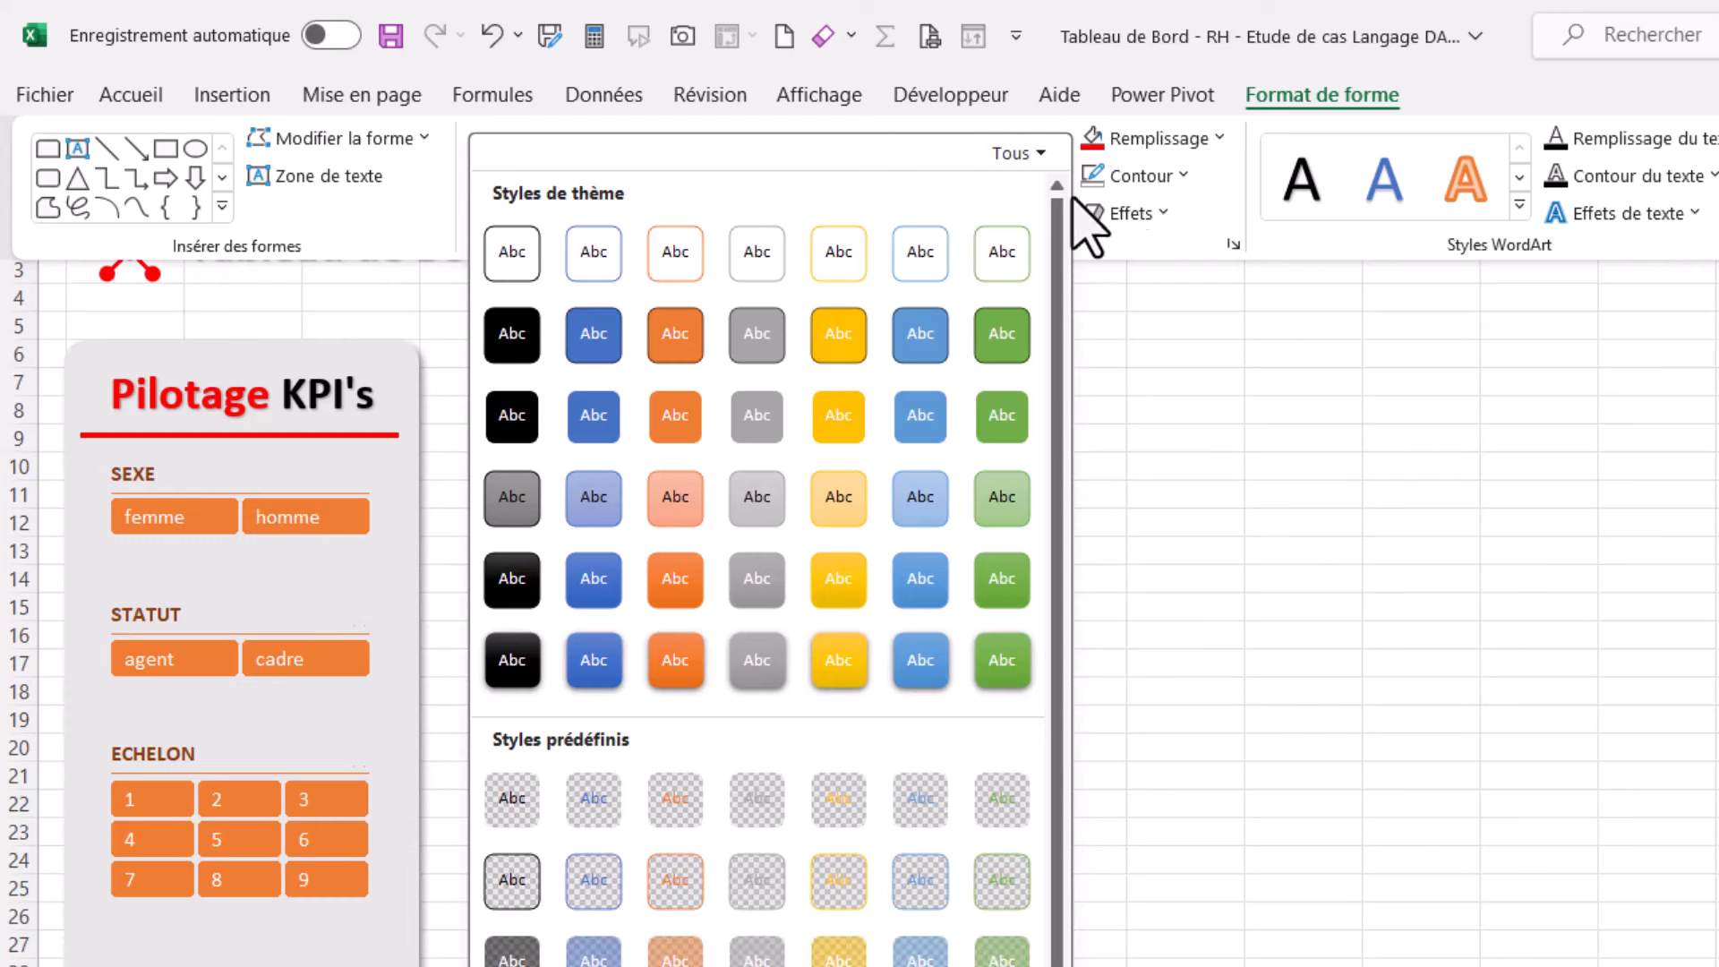
click(126, 97)
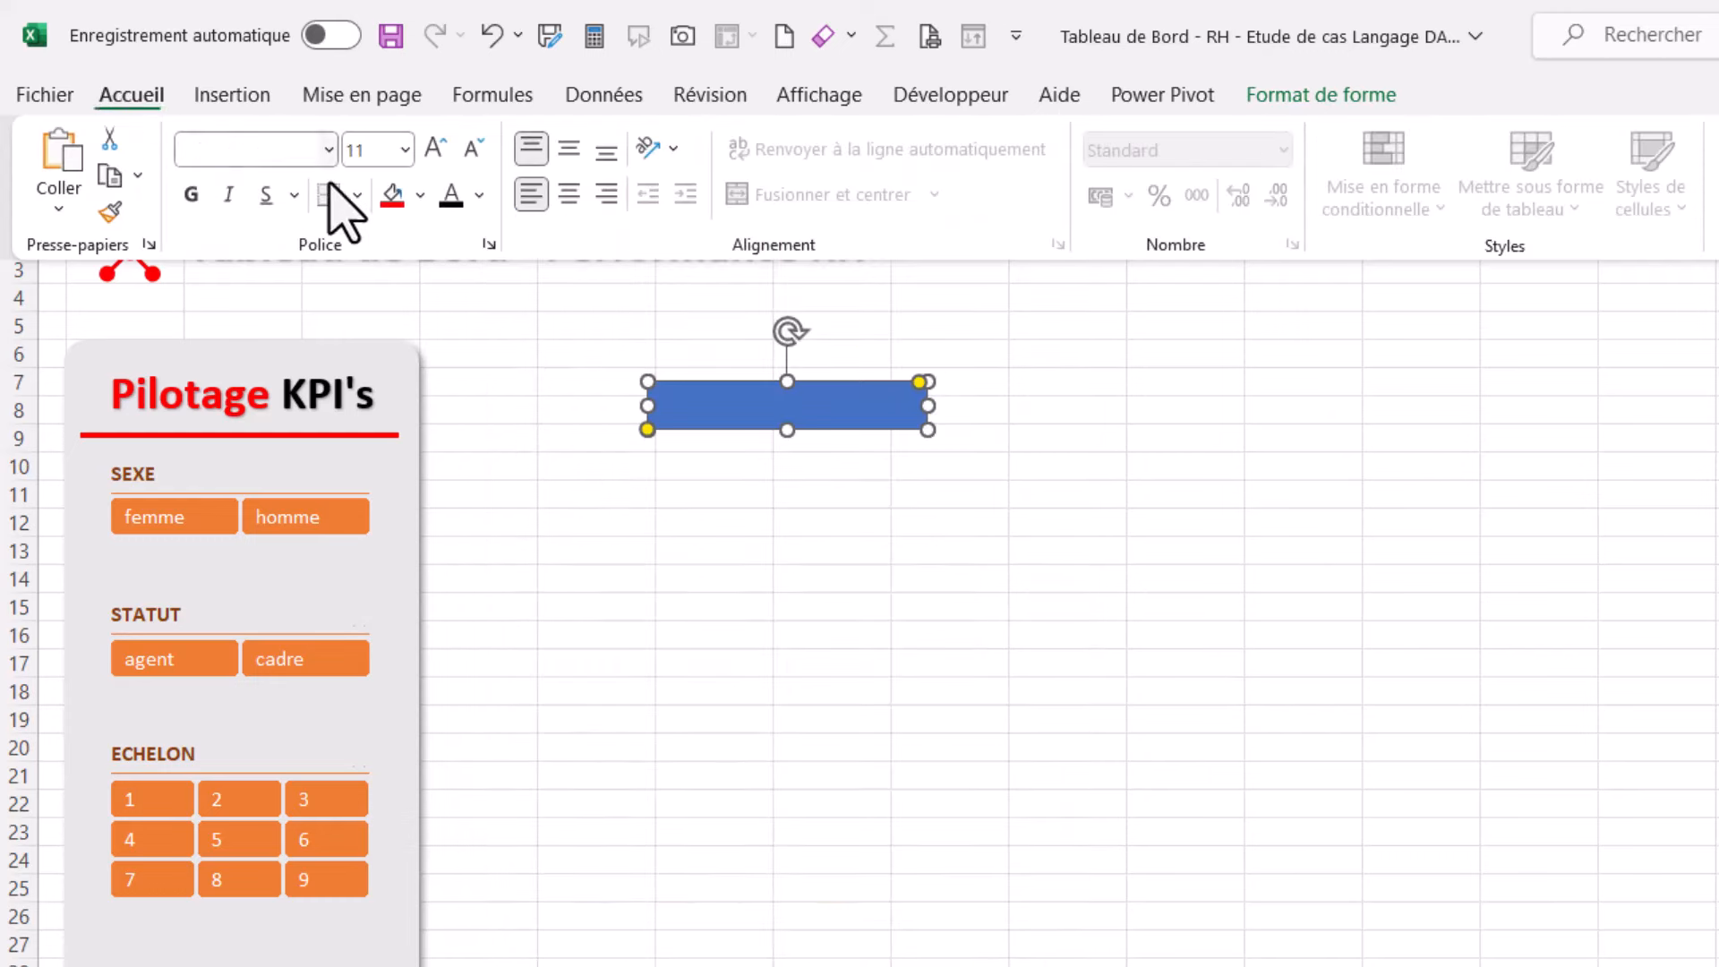
click(421, 197)
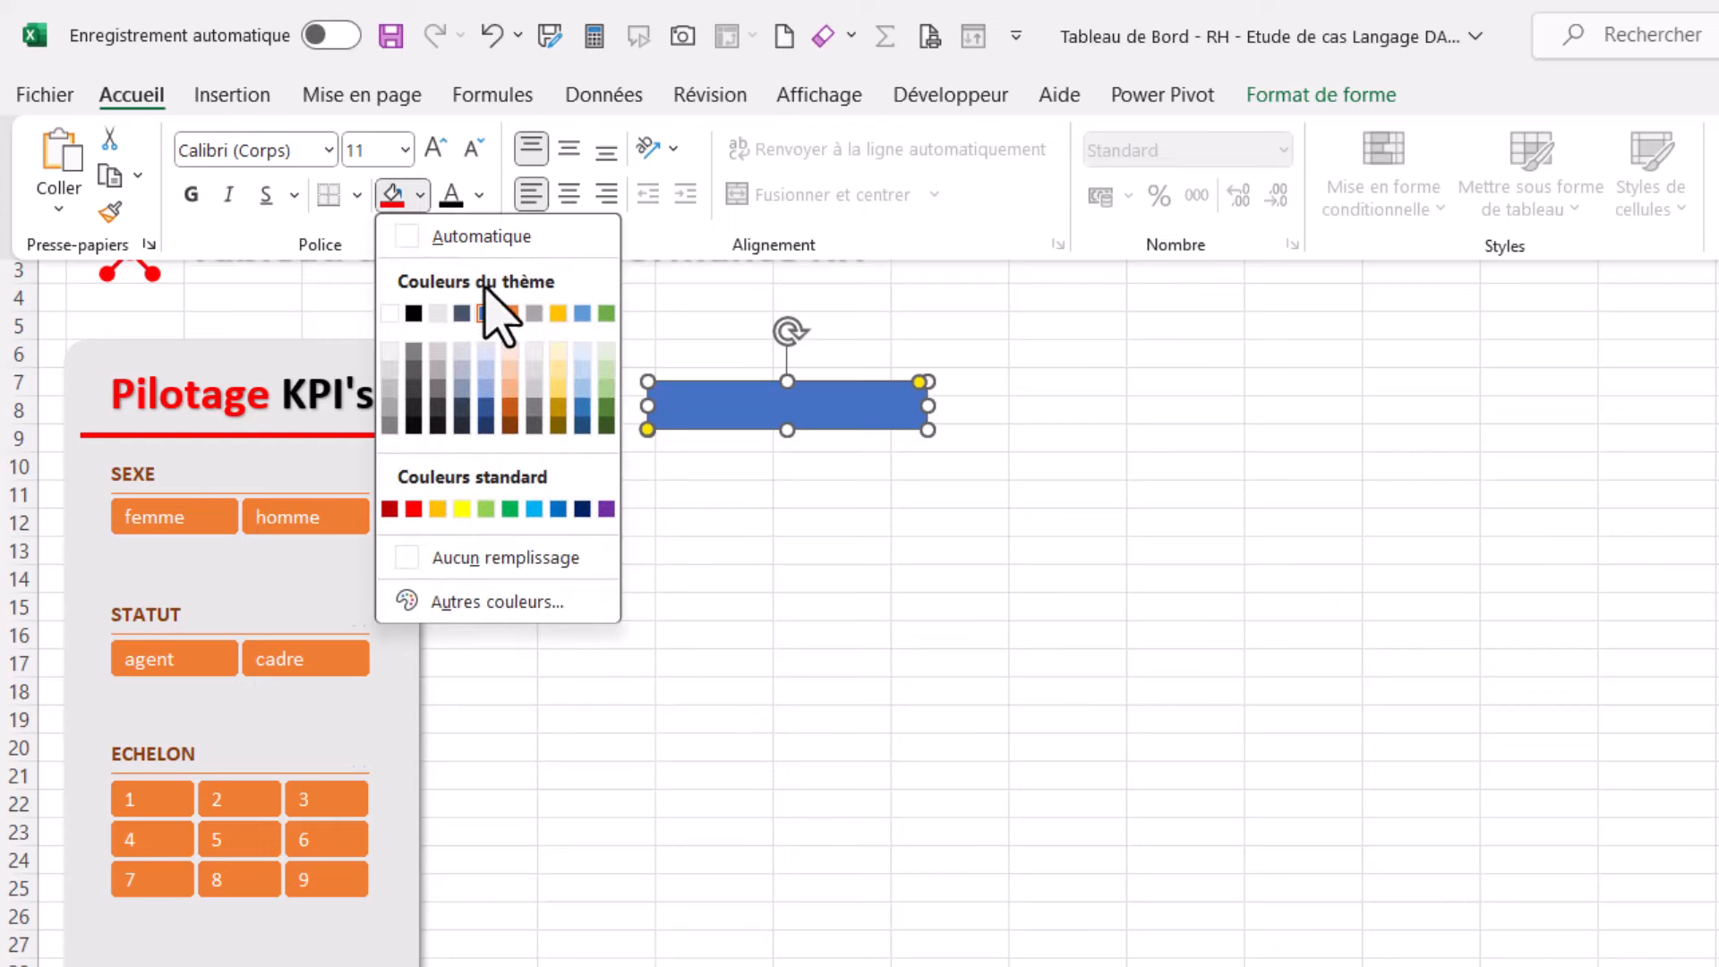
click(584, 313)
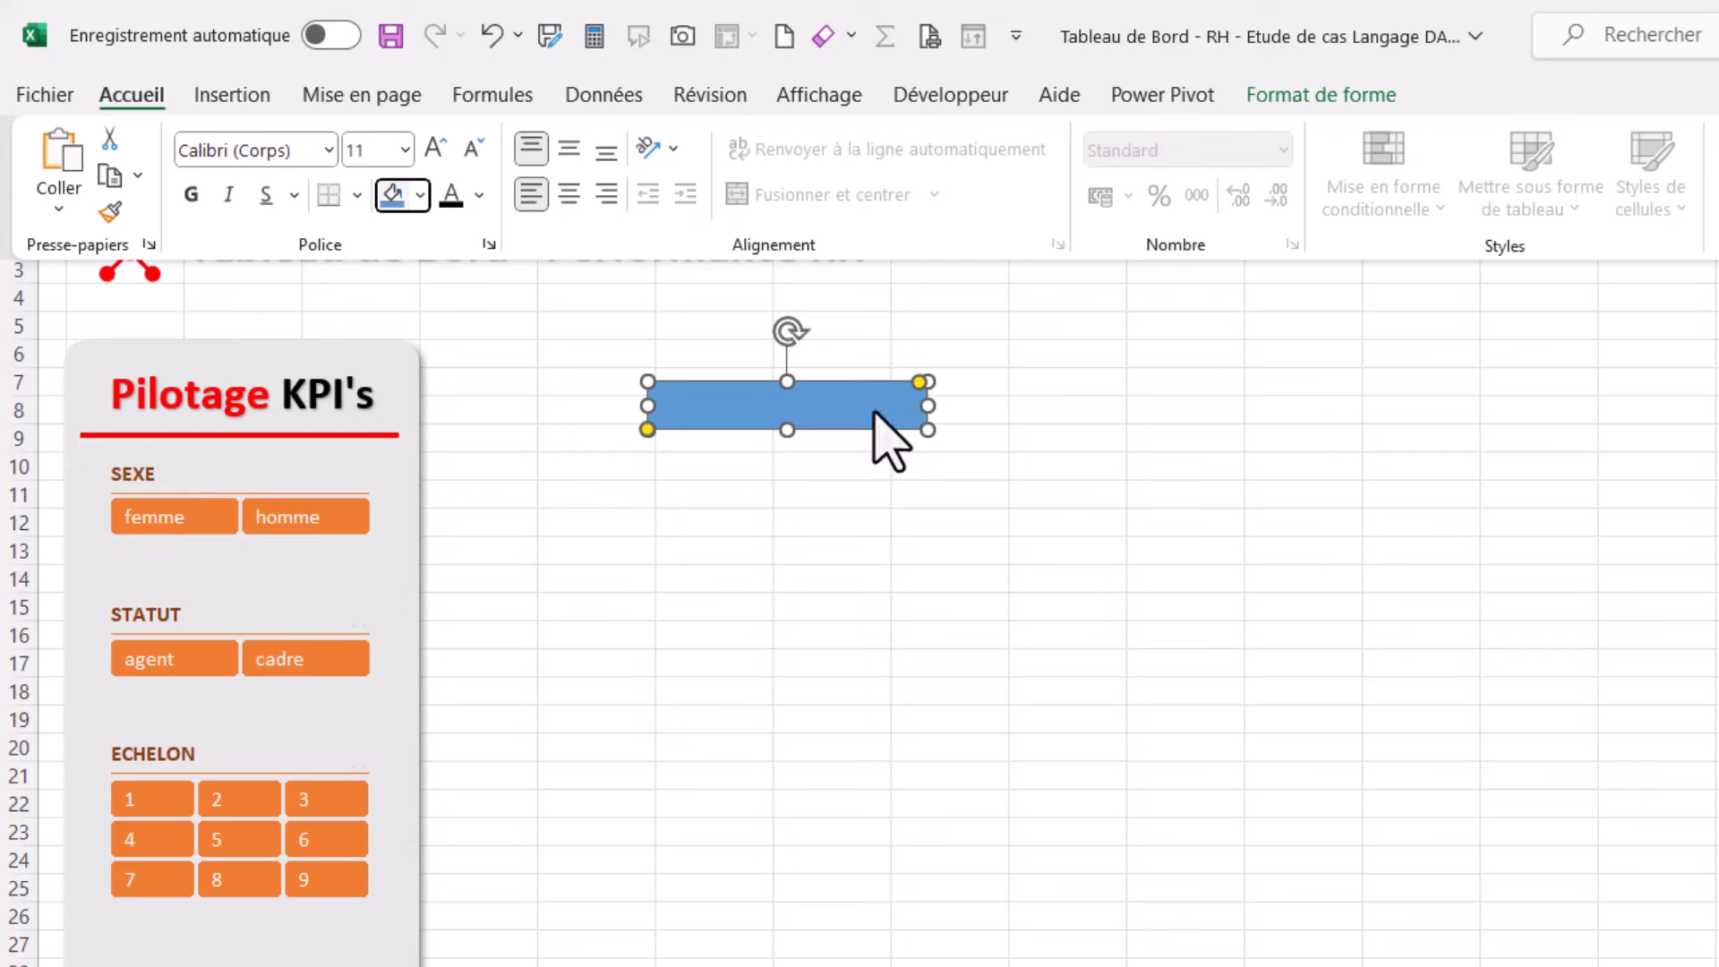
click(836, 548)
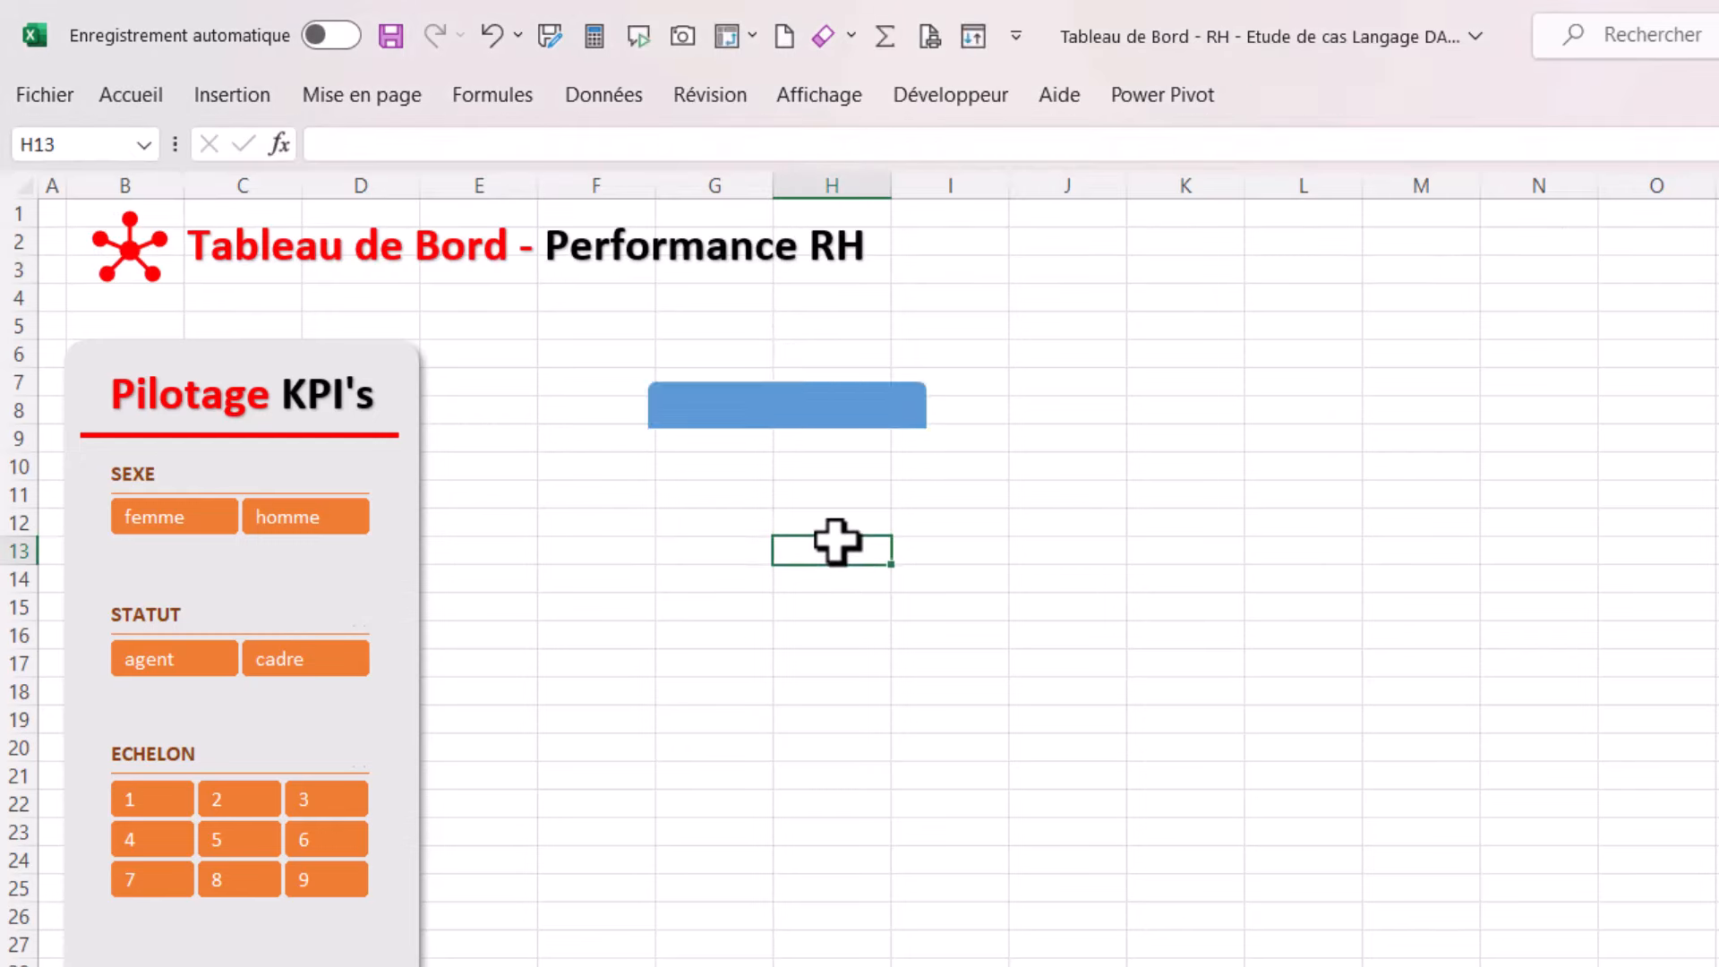
Step: Align the light blue rectangle with columns G and H and reduce its height to fit row 7
mouse_move(825, 402)
mouse_down()
mouse_move(785, 391)
mouse_move(790, 406)
mouse_move(810, 393)
mouse_up()
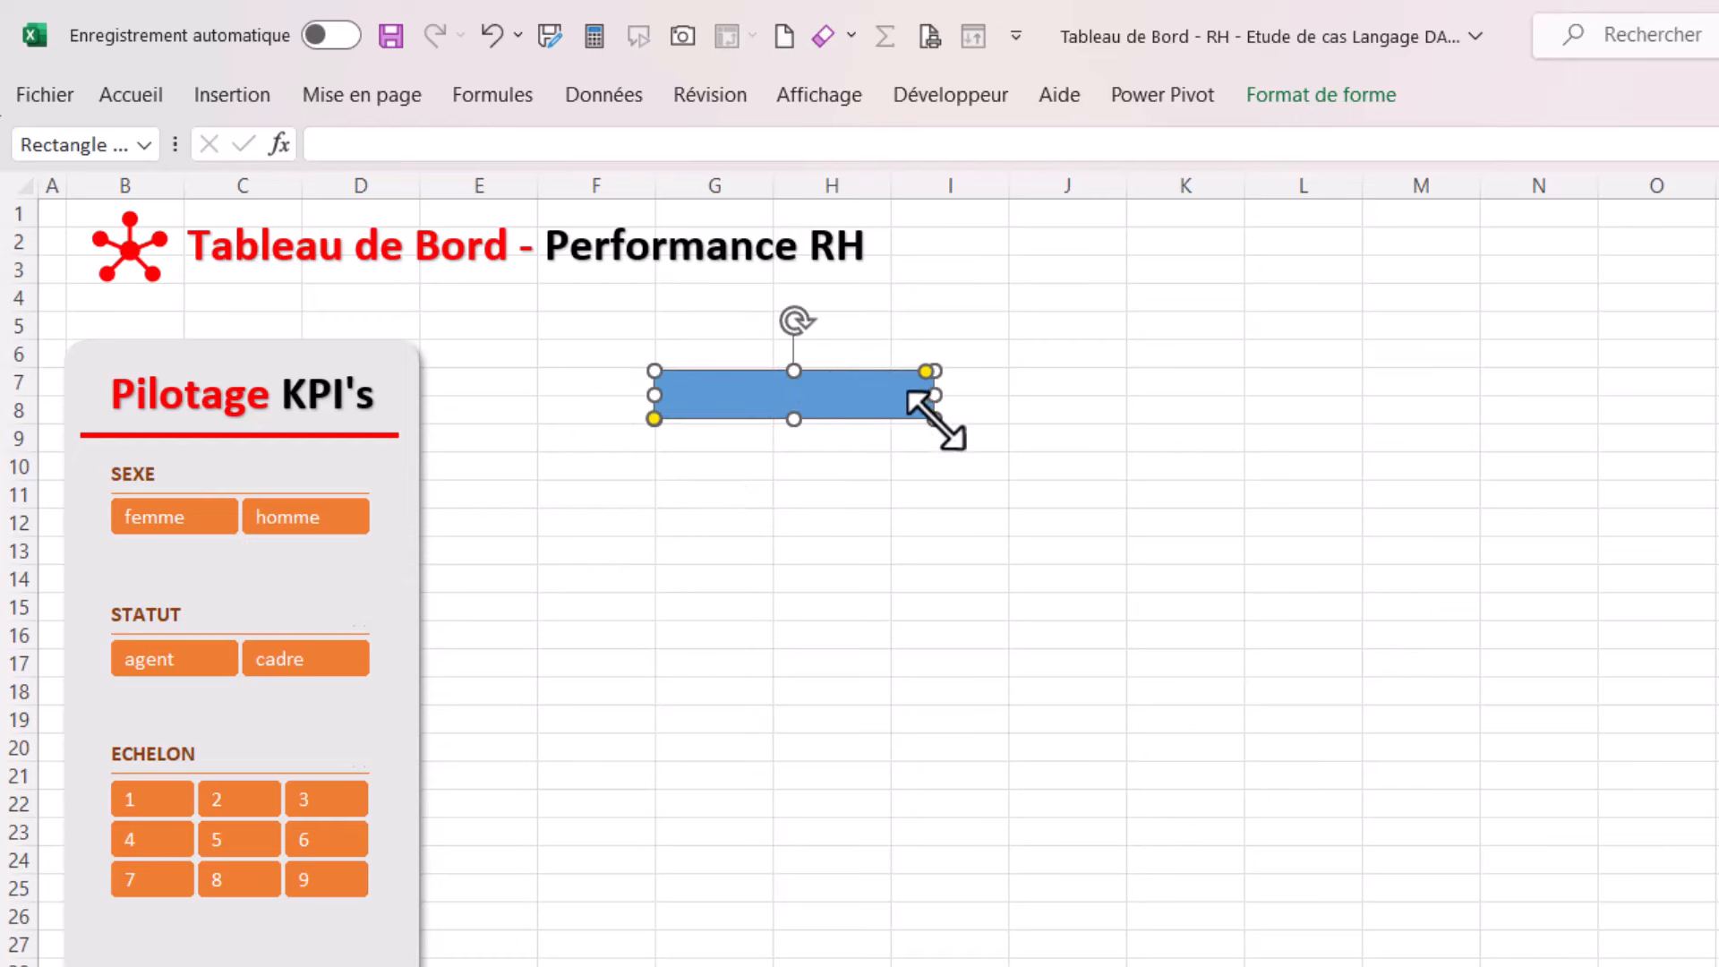
drag(934, 418, 892, 414)
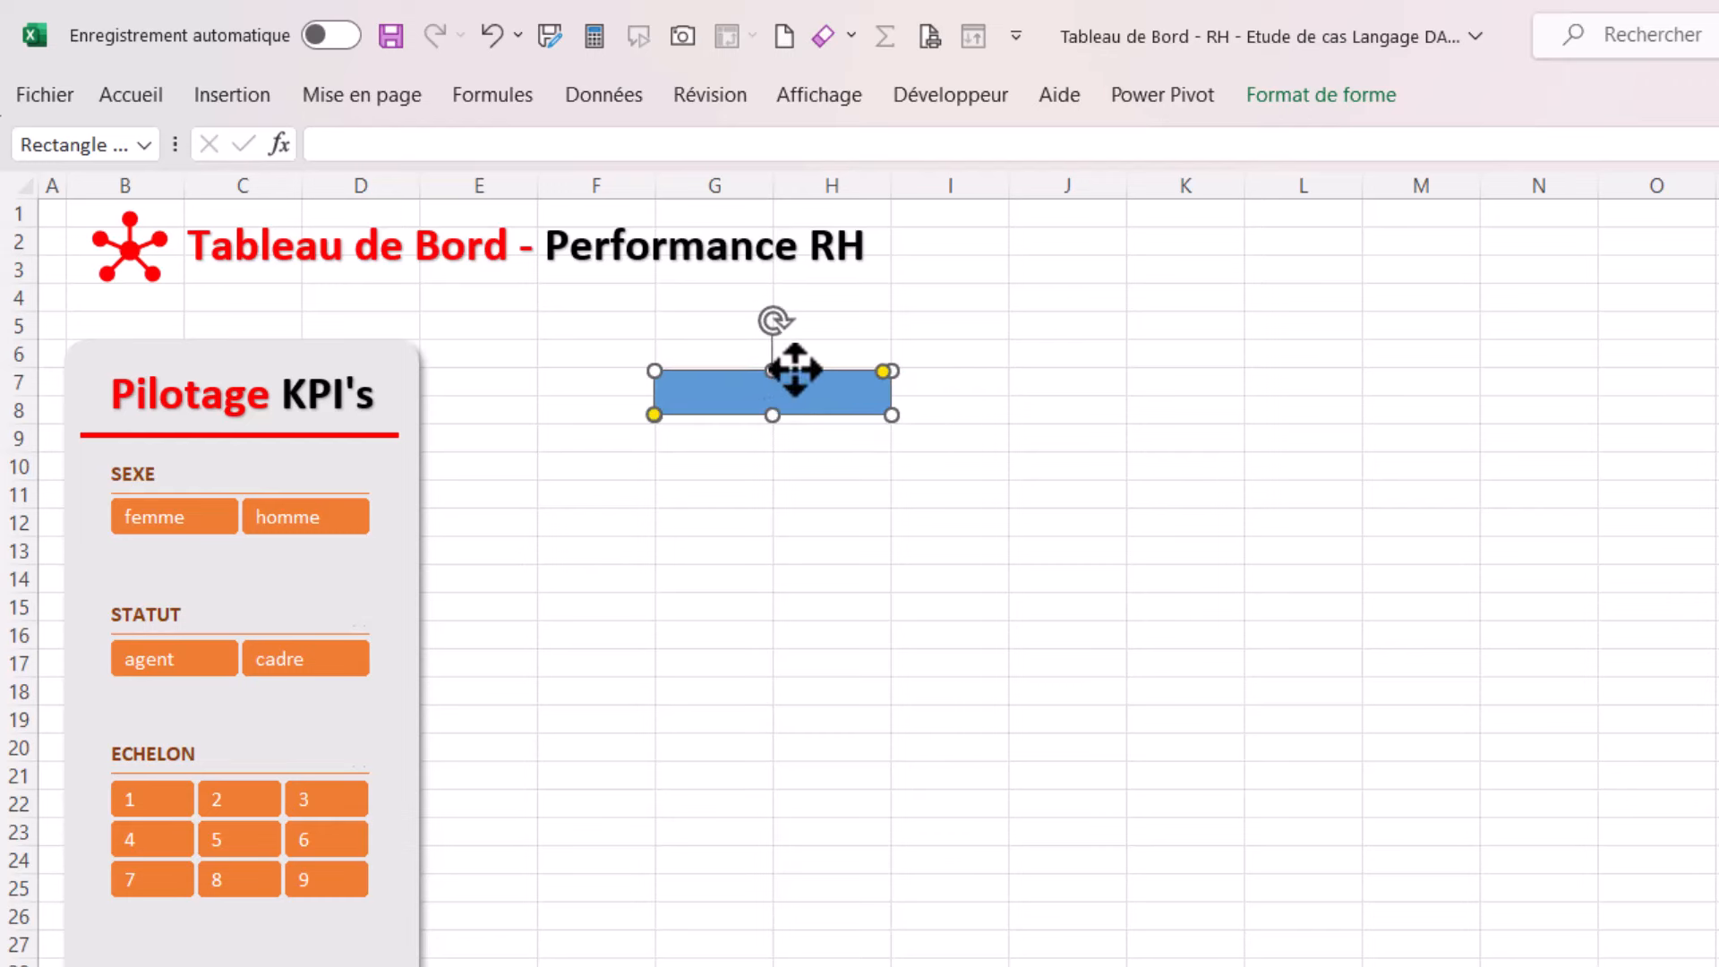
drag(795, 368, 792, 368)
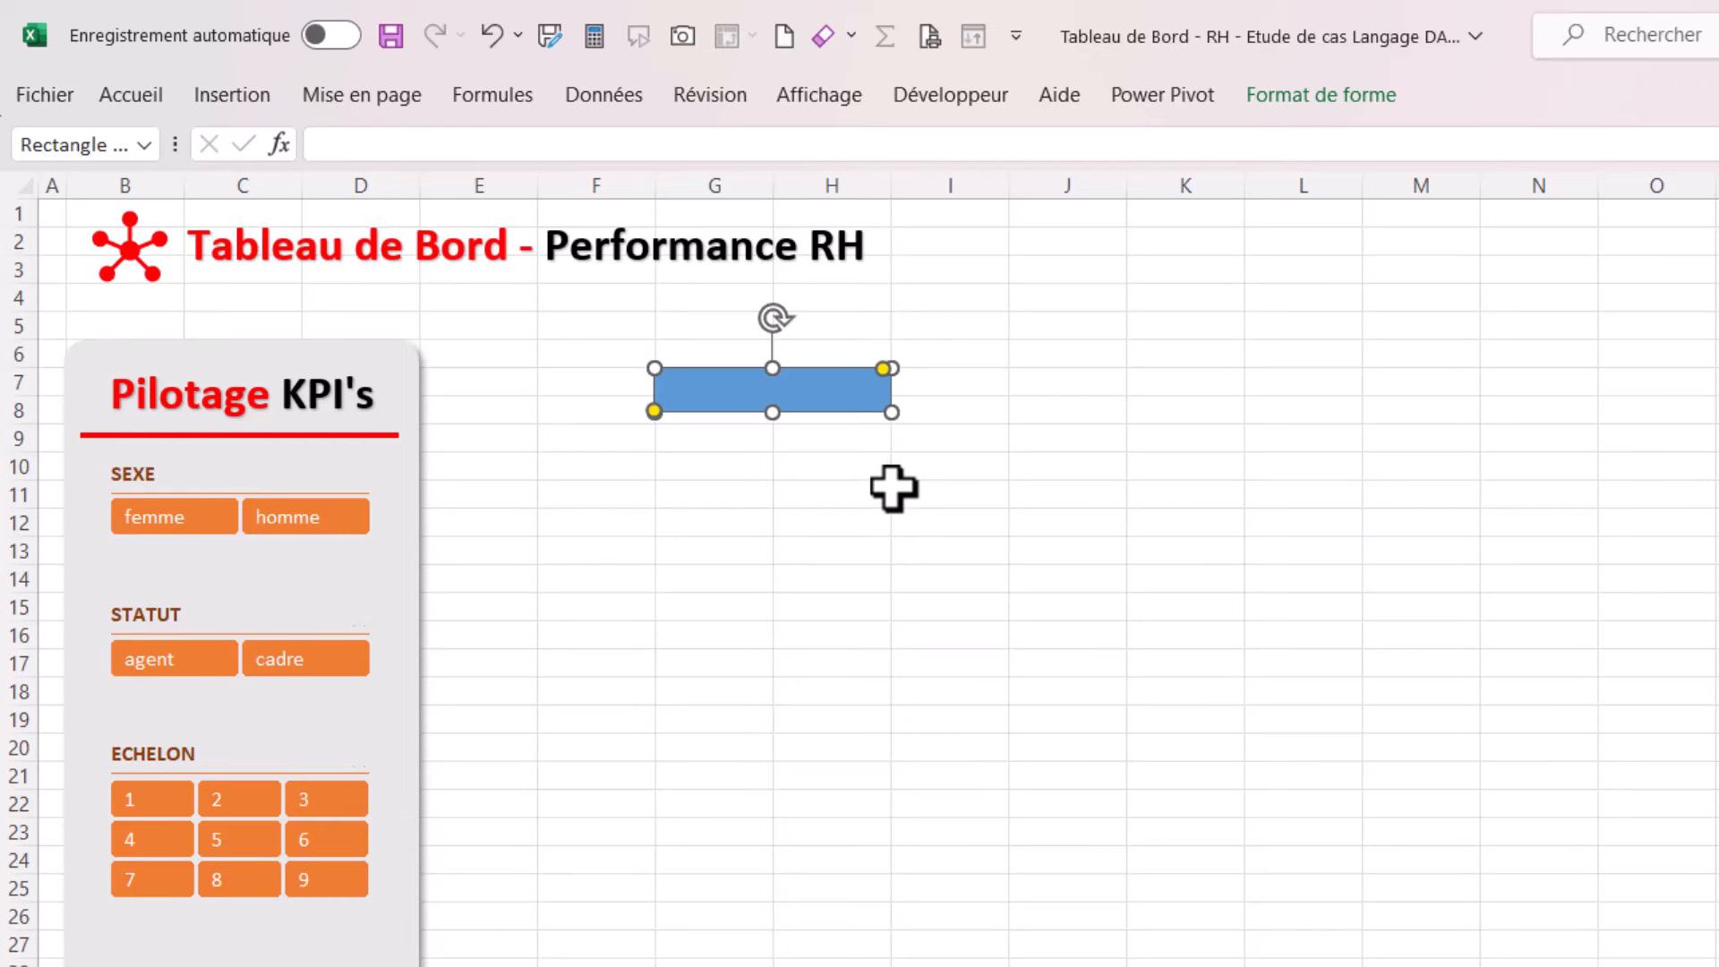
click(1348, 95)
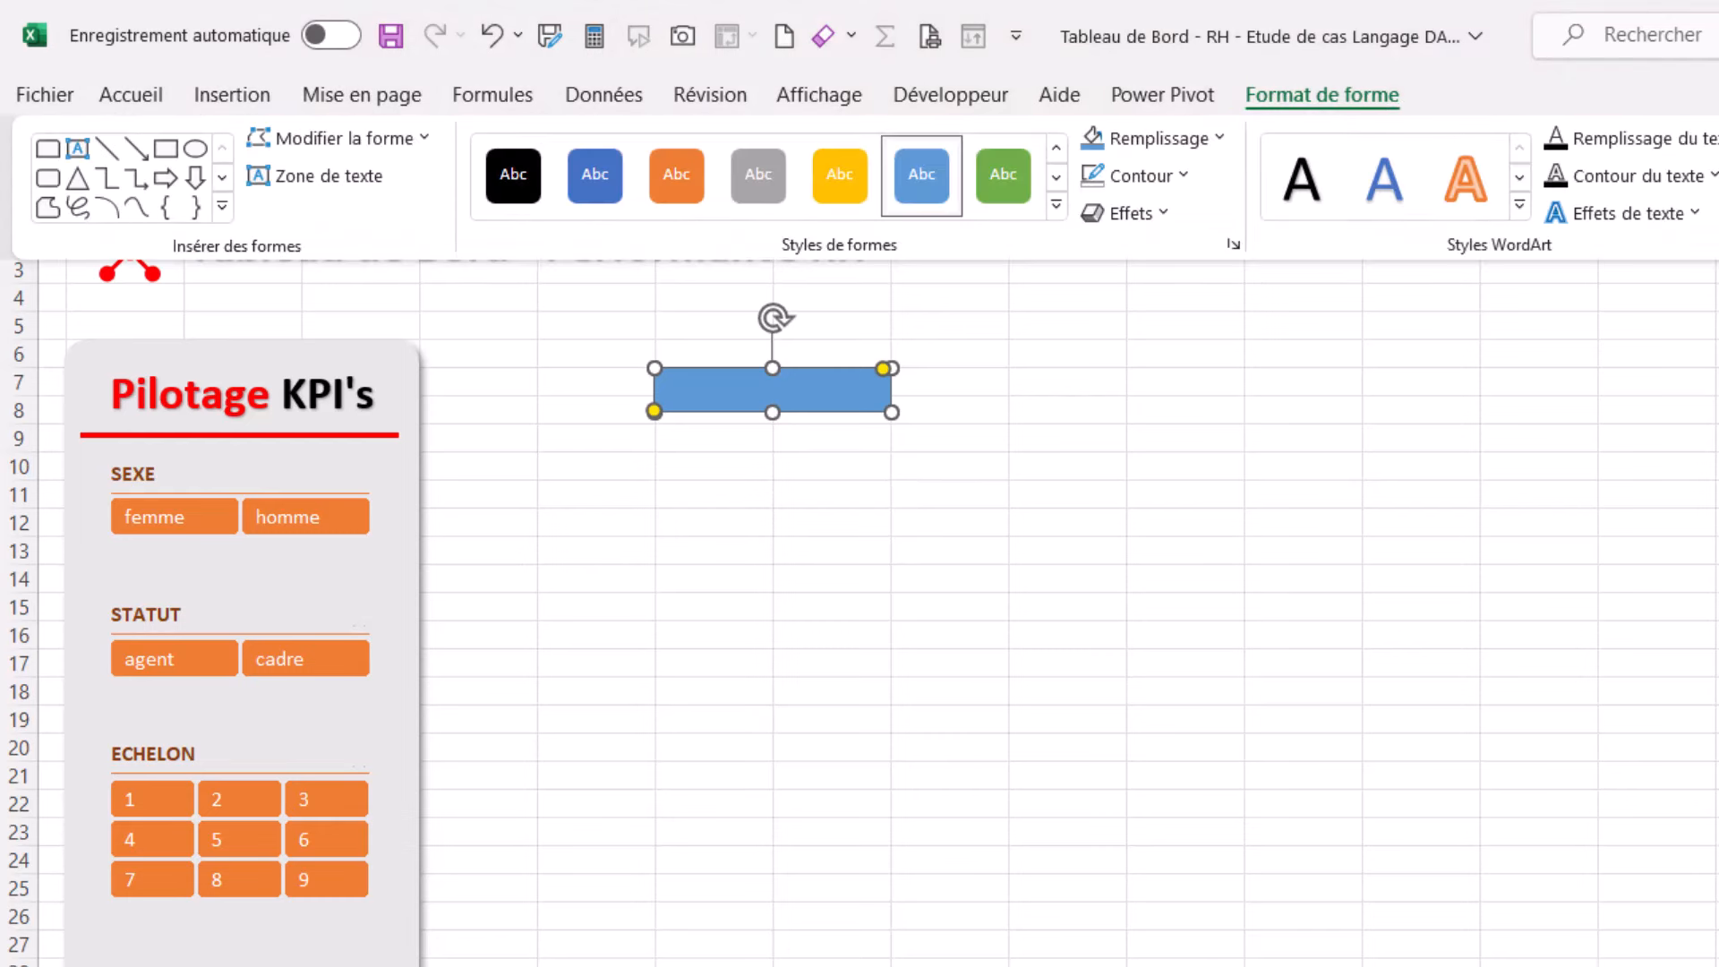
key(shift+Down)
key(shift+Down)
key(shift+Down)
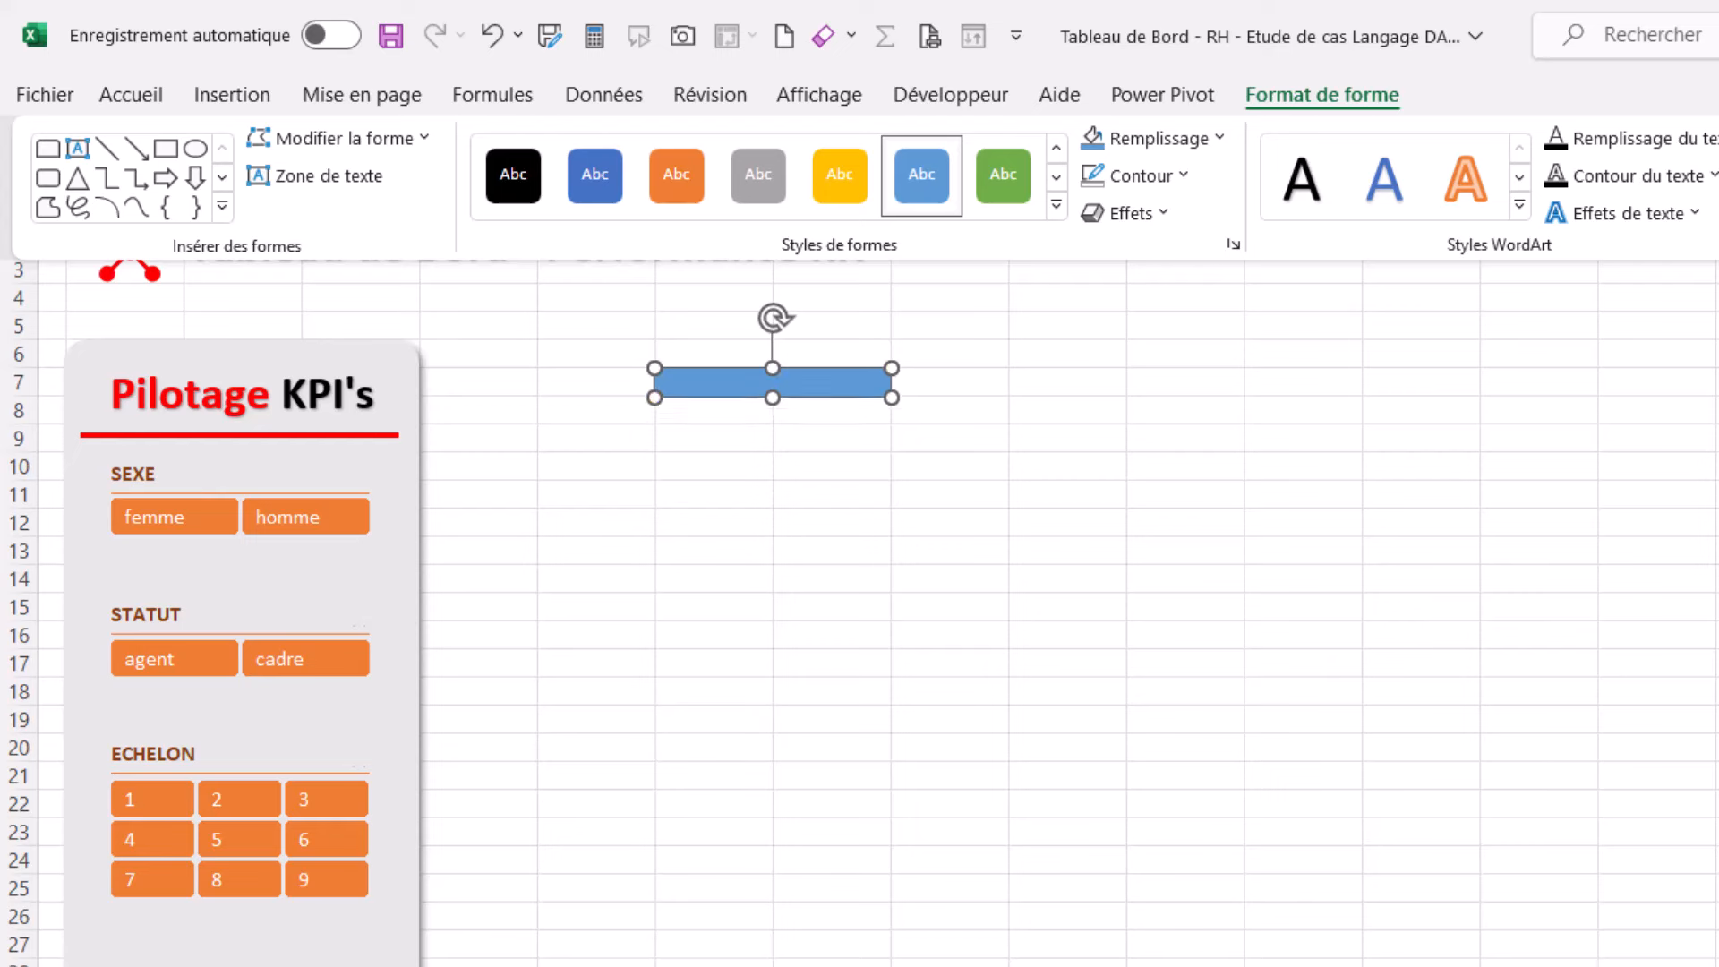
click(1258, 638)
click(906, 637)
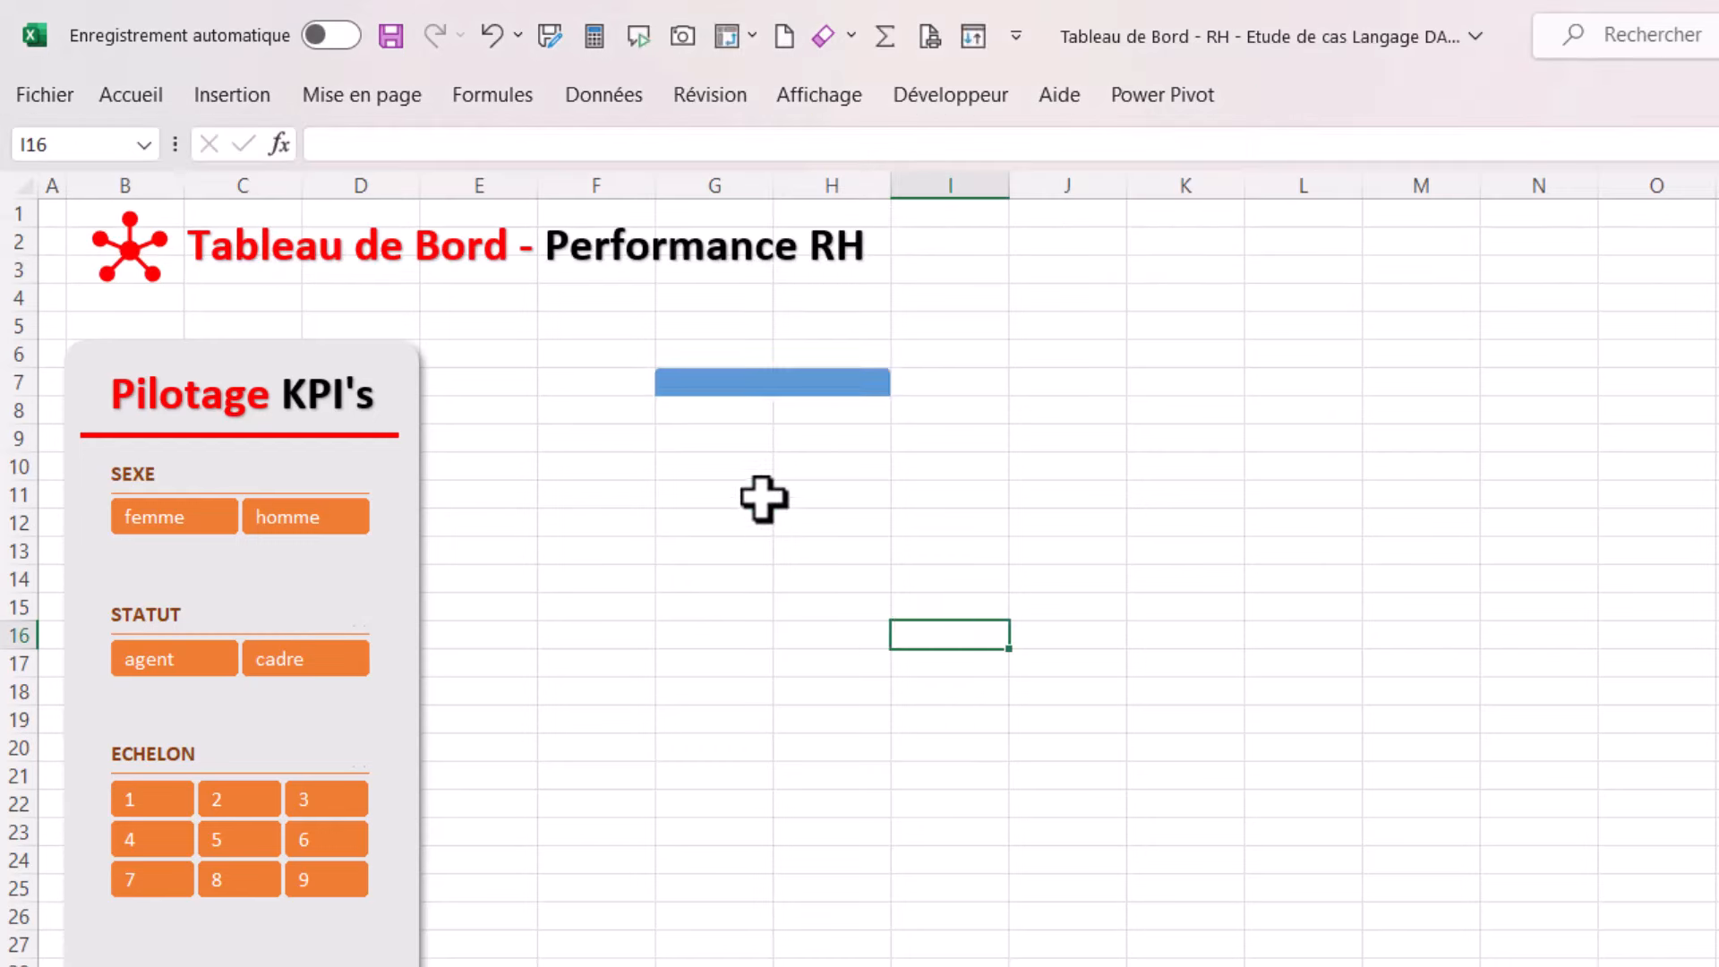
Step: Draw a second rectangle with rounded top corners, about 3.6 cm wide and 1.8 cm high, below the light blue bar
click(234, 94)
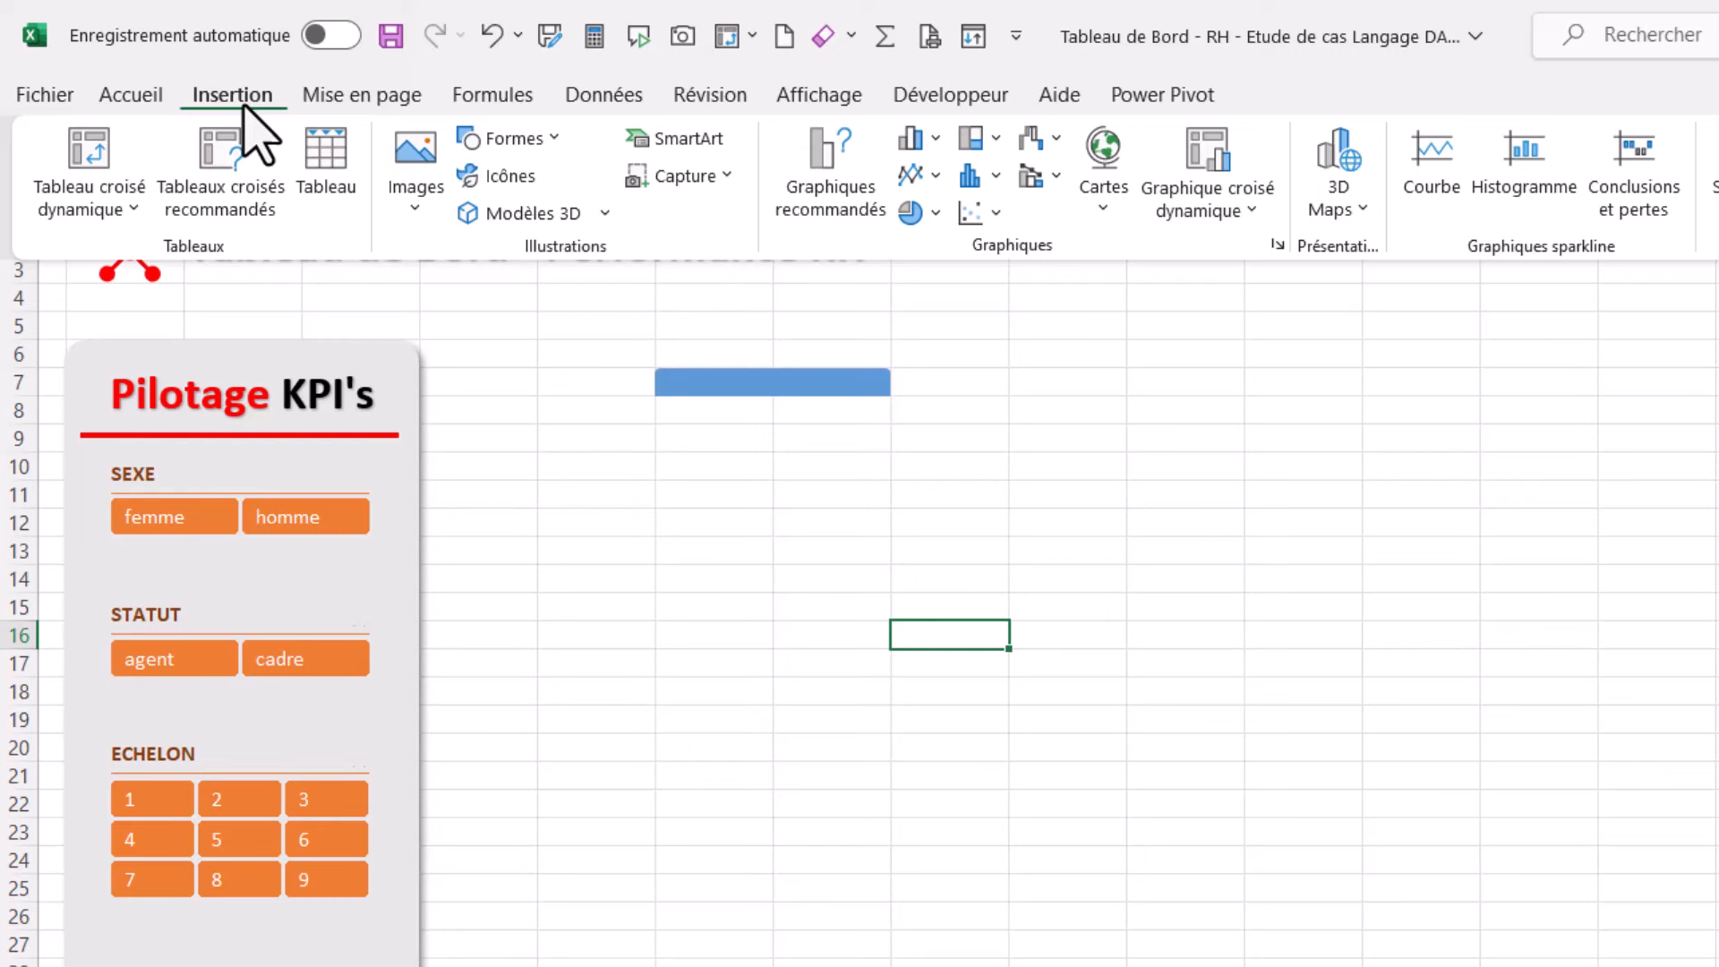
click(557, 140)
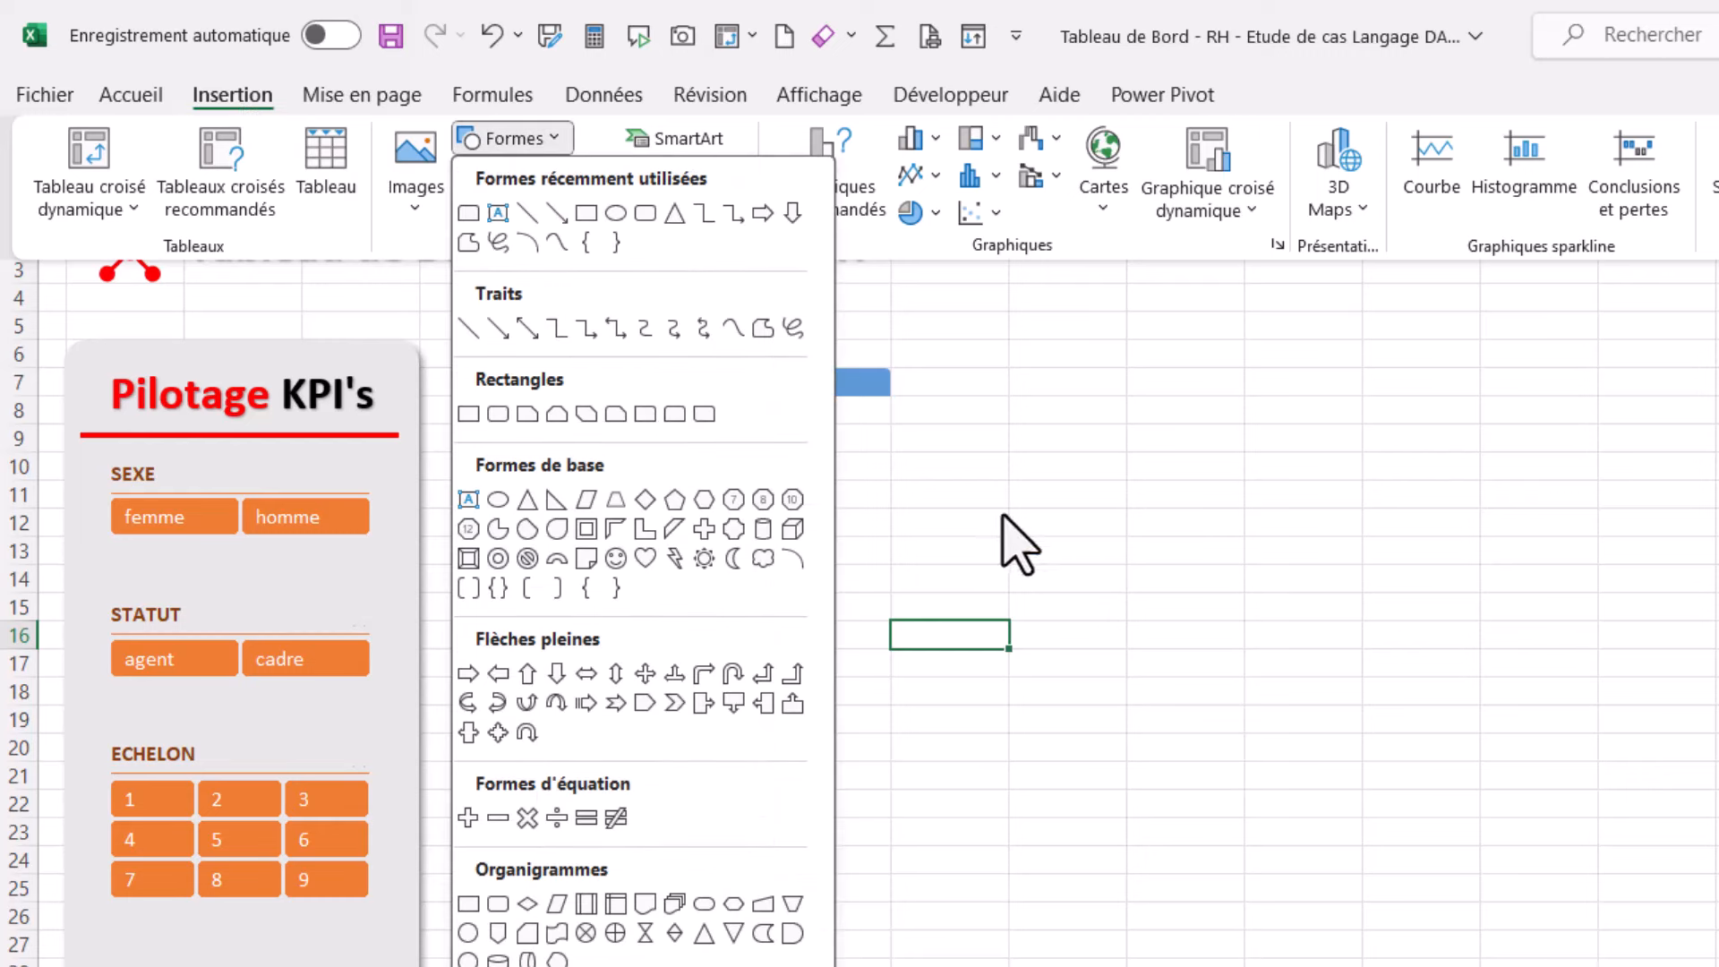
click(674, 413)
drag(761, 492, 964, 600)
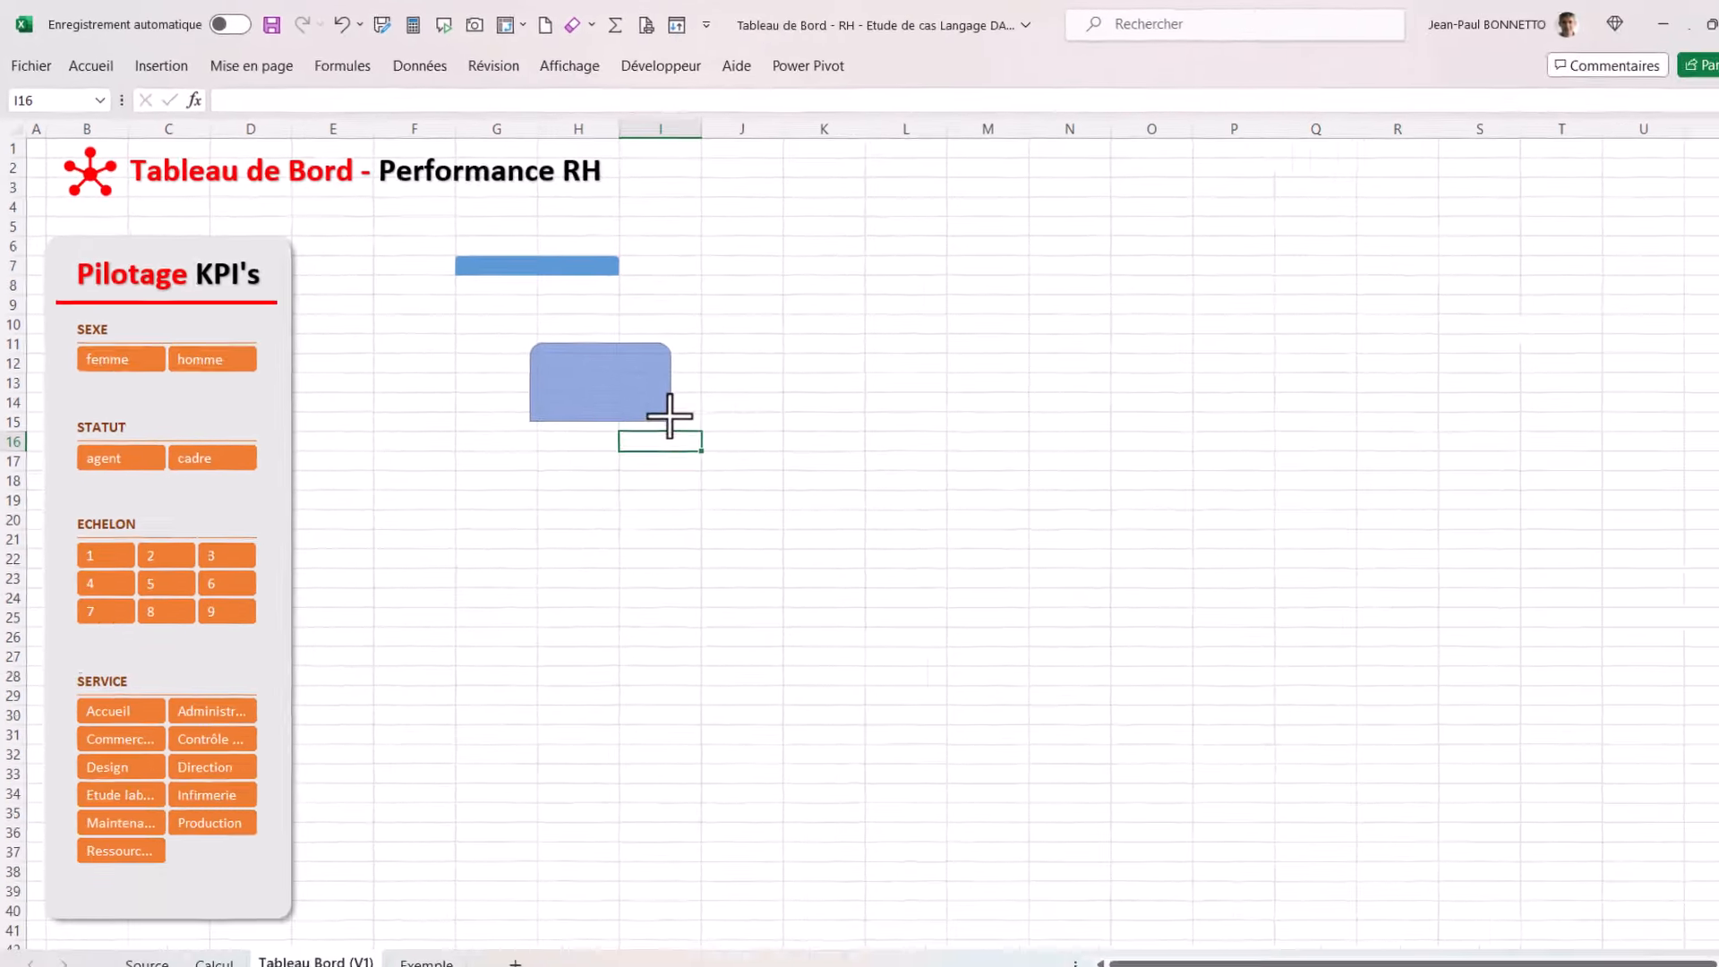
drag(670, 416, 672, 412)
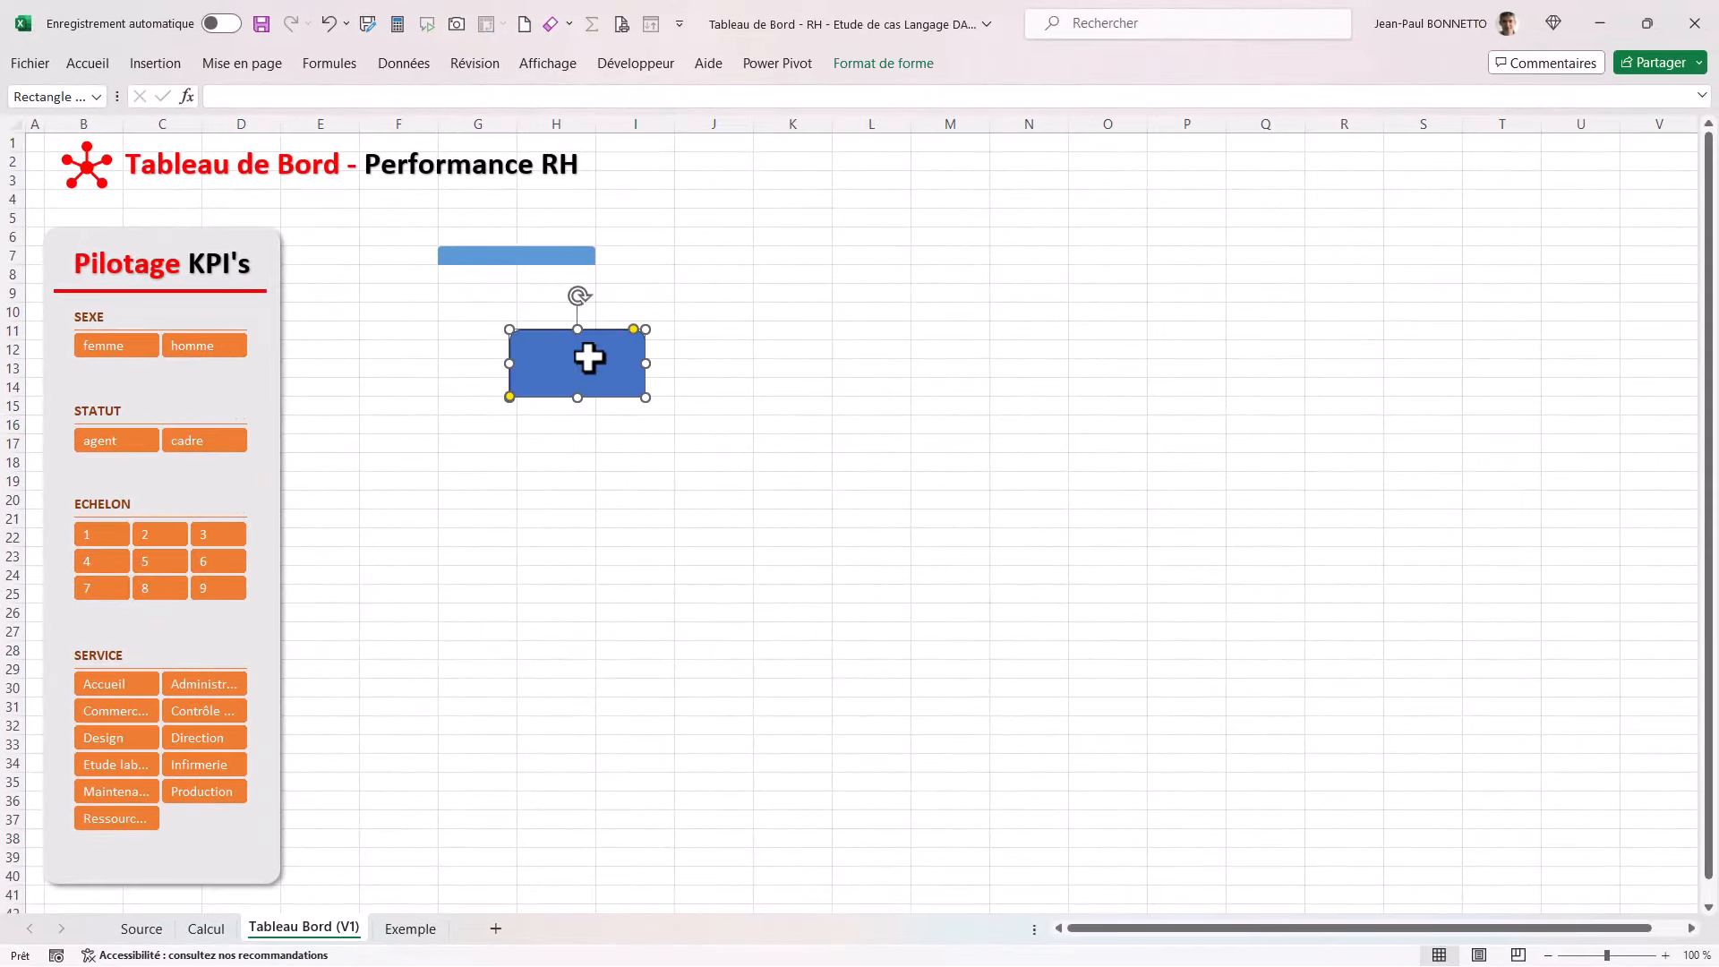
Step: Flip the second rectangle vertically so its rounded corners face down
click(869, 65)
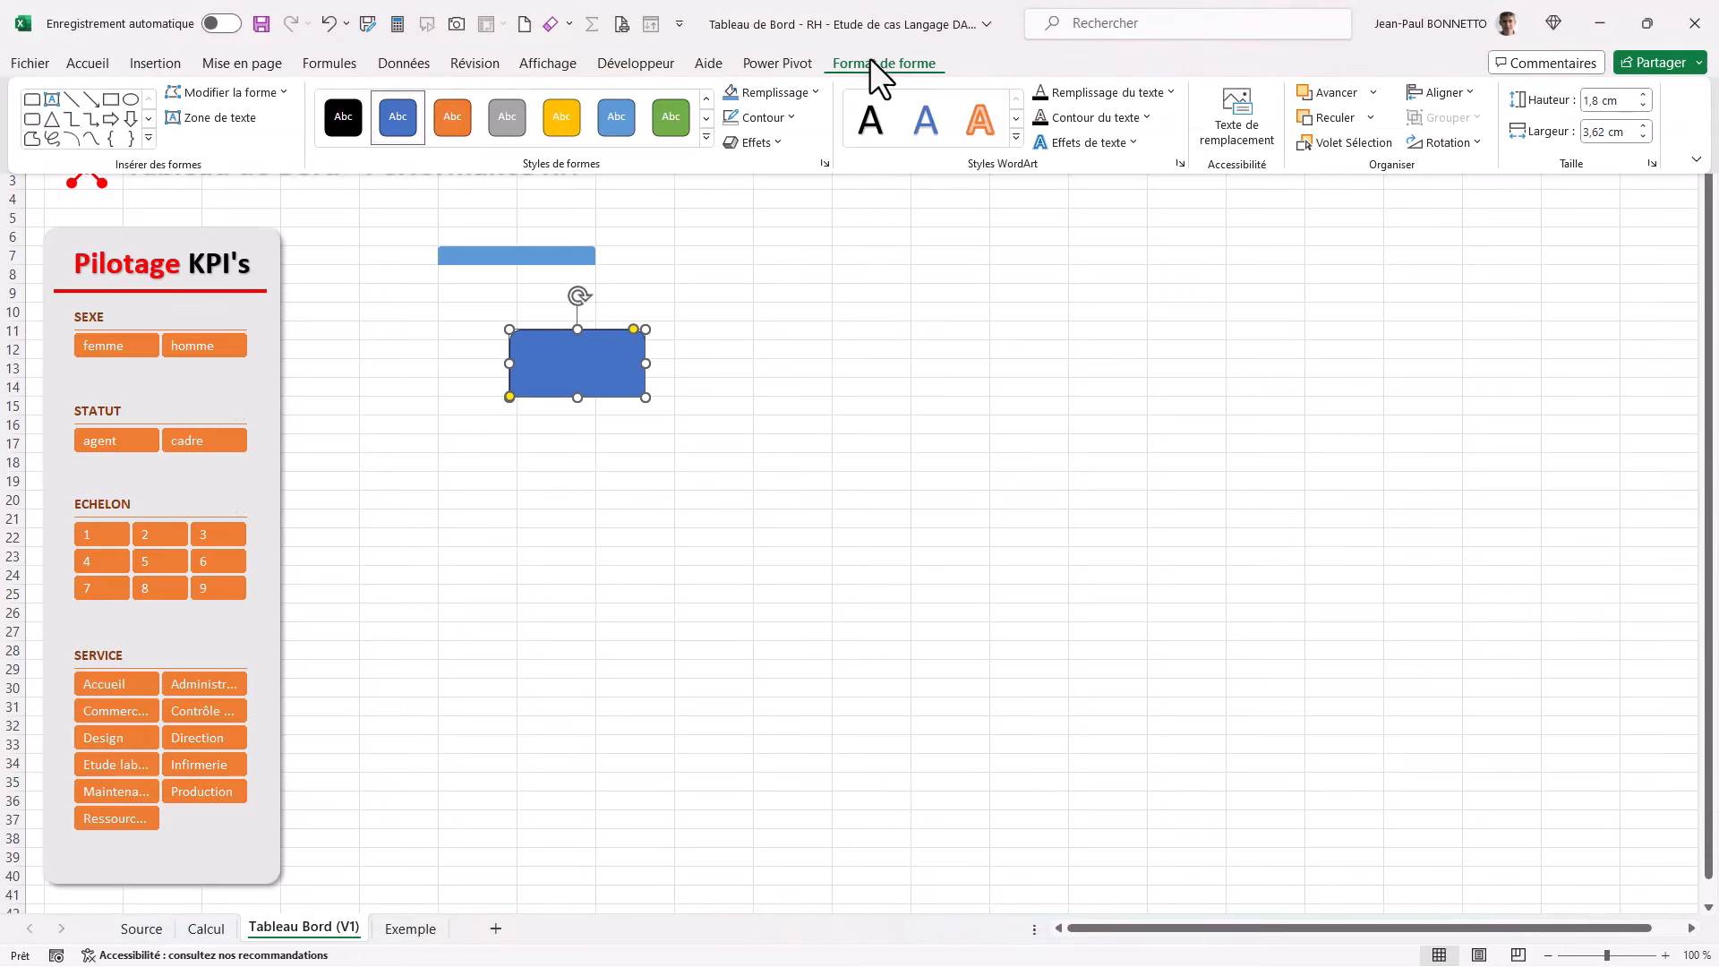
click(1478, 141)
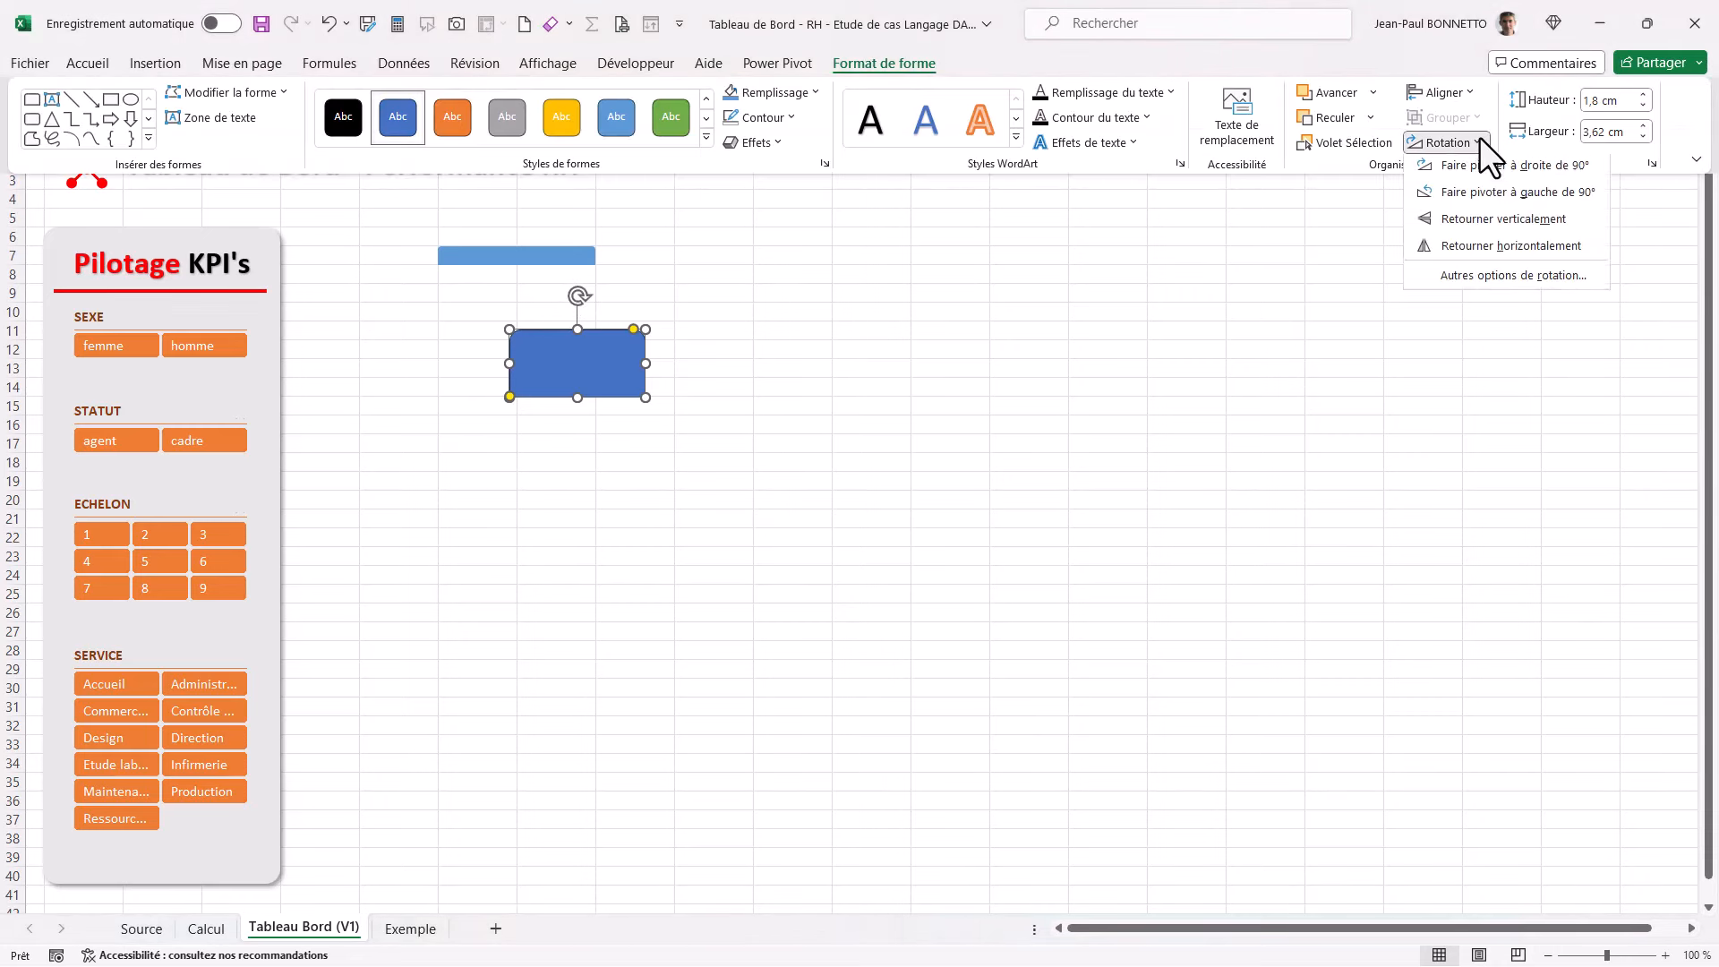
click(1477, 224)
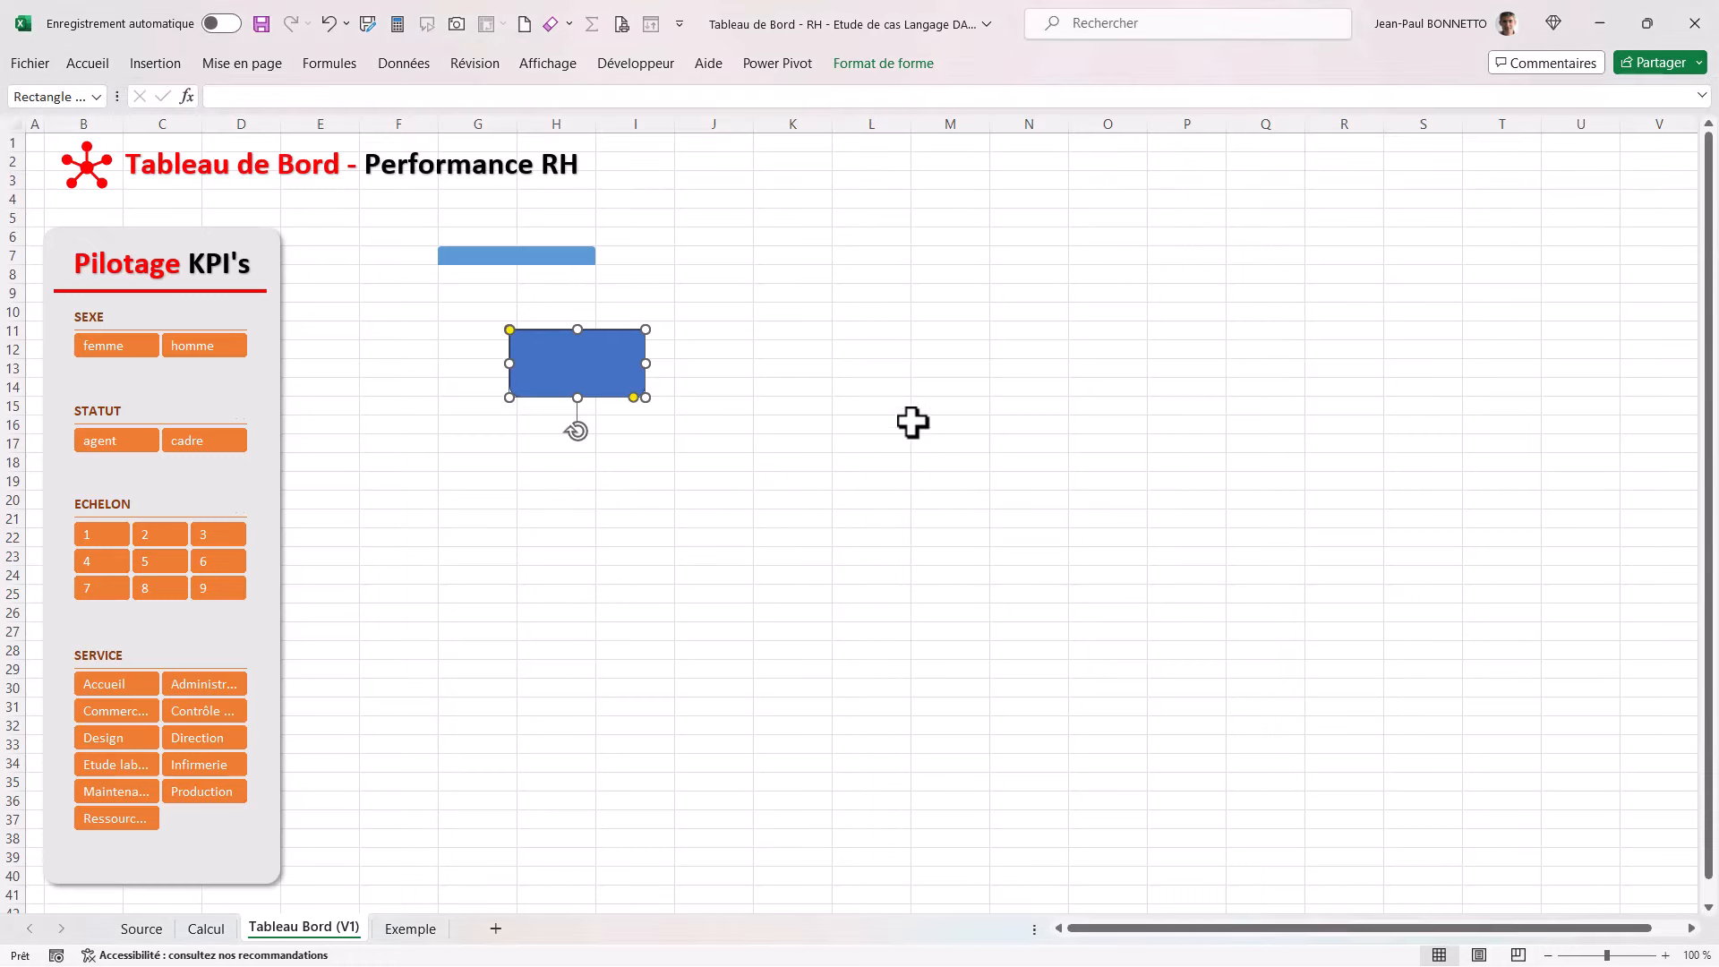
Step: Move the second rectangle below the light blue bar and resize it to span columns G and H, about 4.2 cm wide and 2.4 cm high
click(718, 426)
click(537, 361)
drag(538, 361, 484, 306)
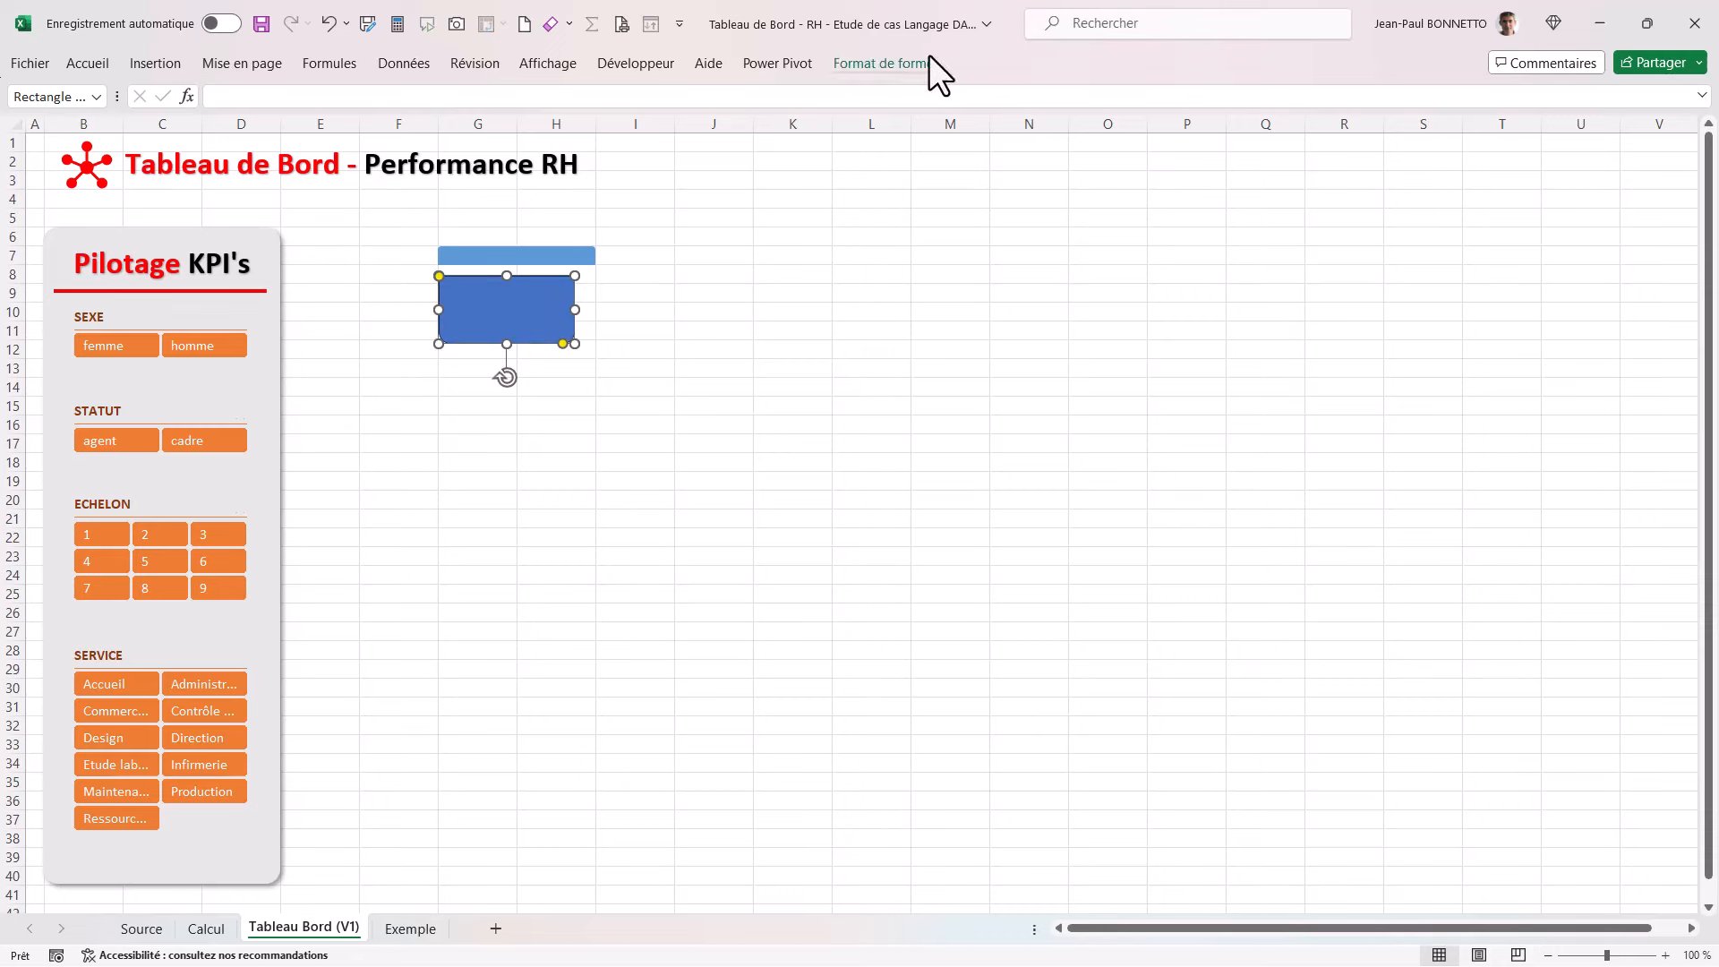
click(883, 62)
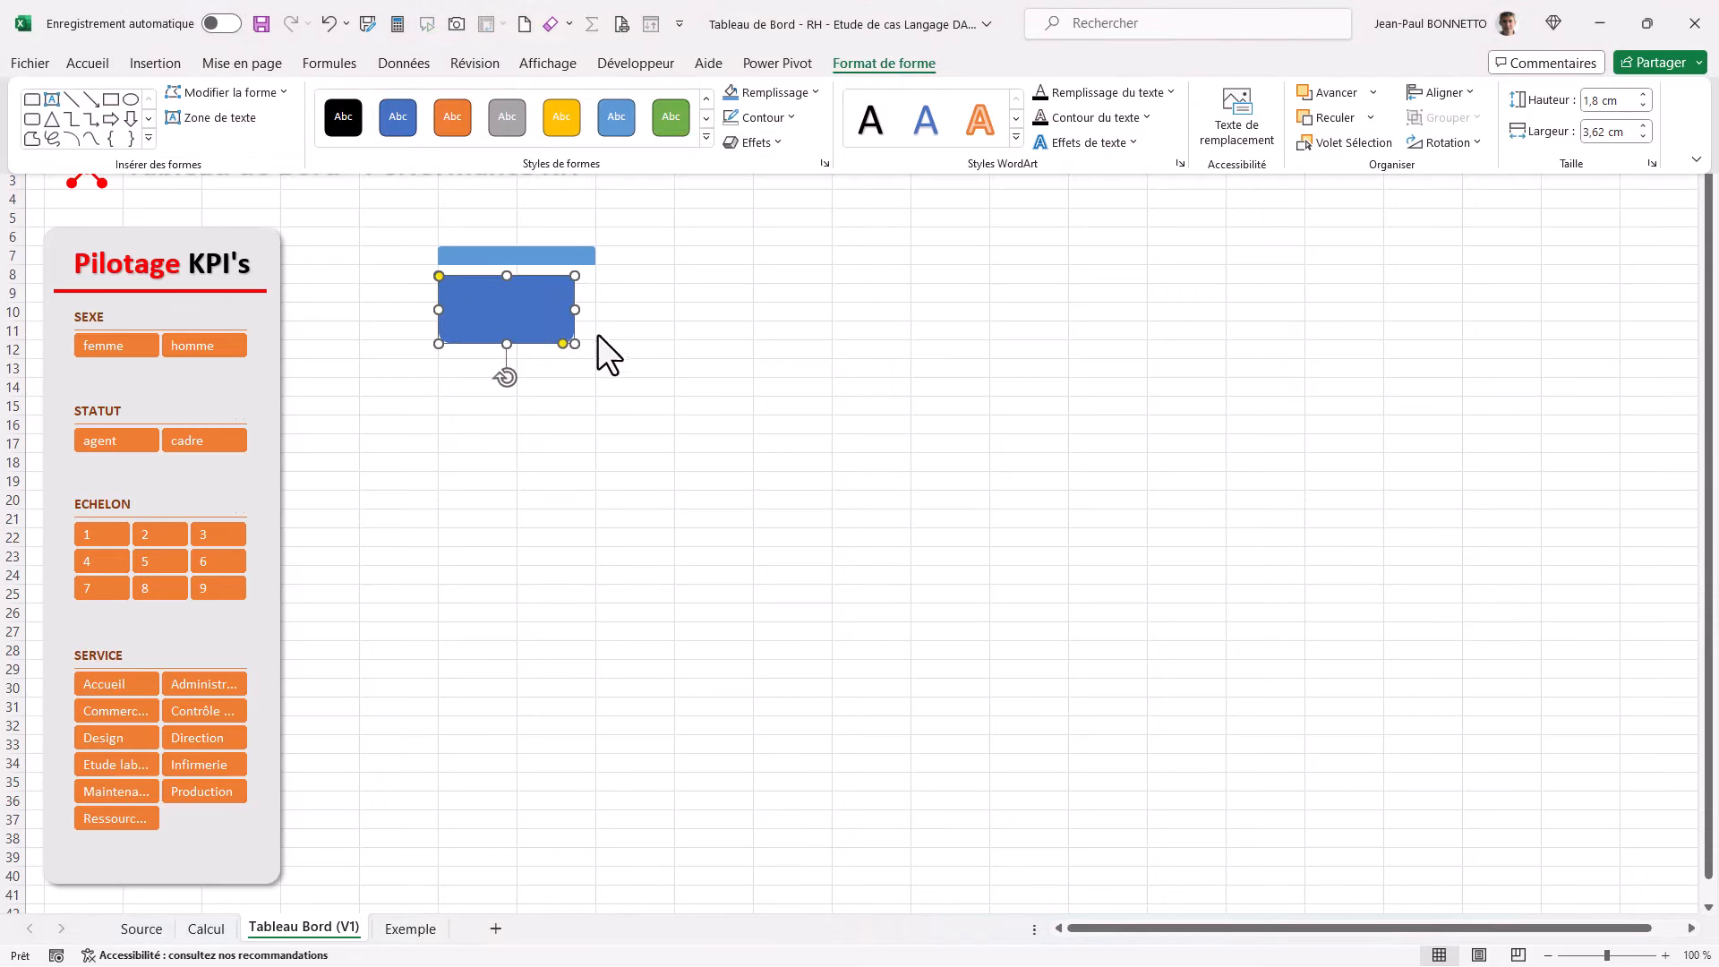
click(574, 346)
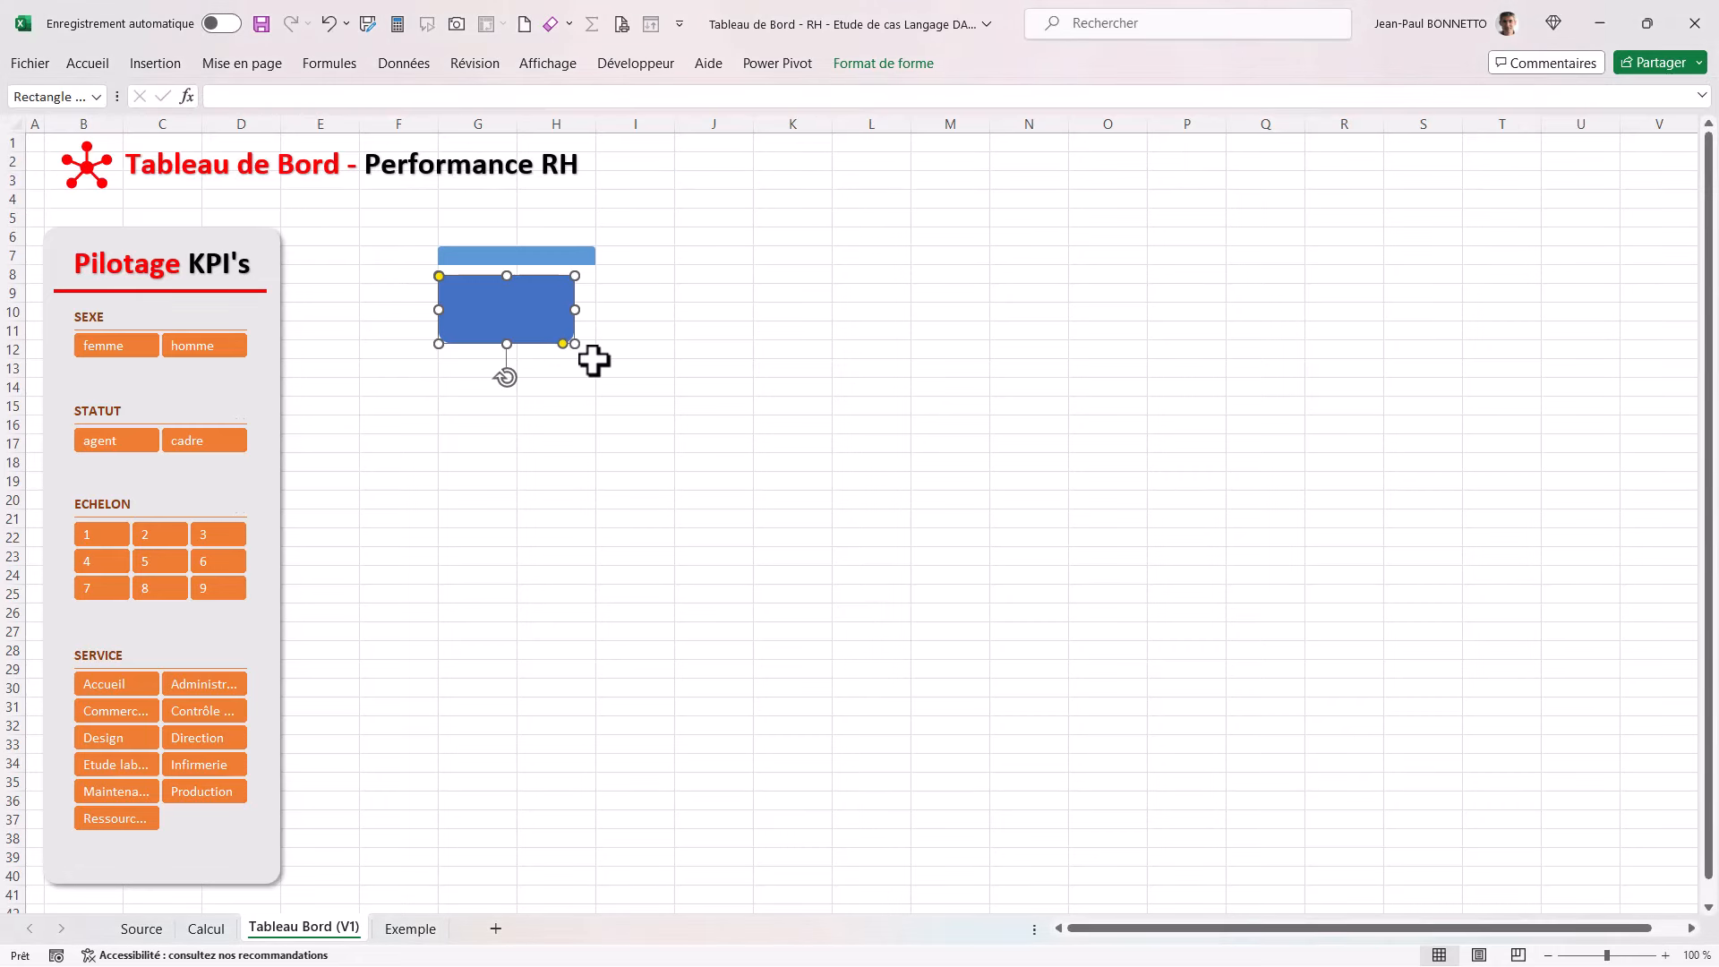
mouse_move(576, 345)
mouse_down()
mouse_move(594, 366)
mouse_move(534, 330)
mouse_move(587, 374)
mouse_up()
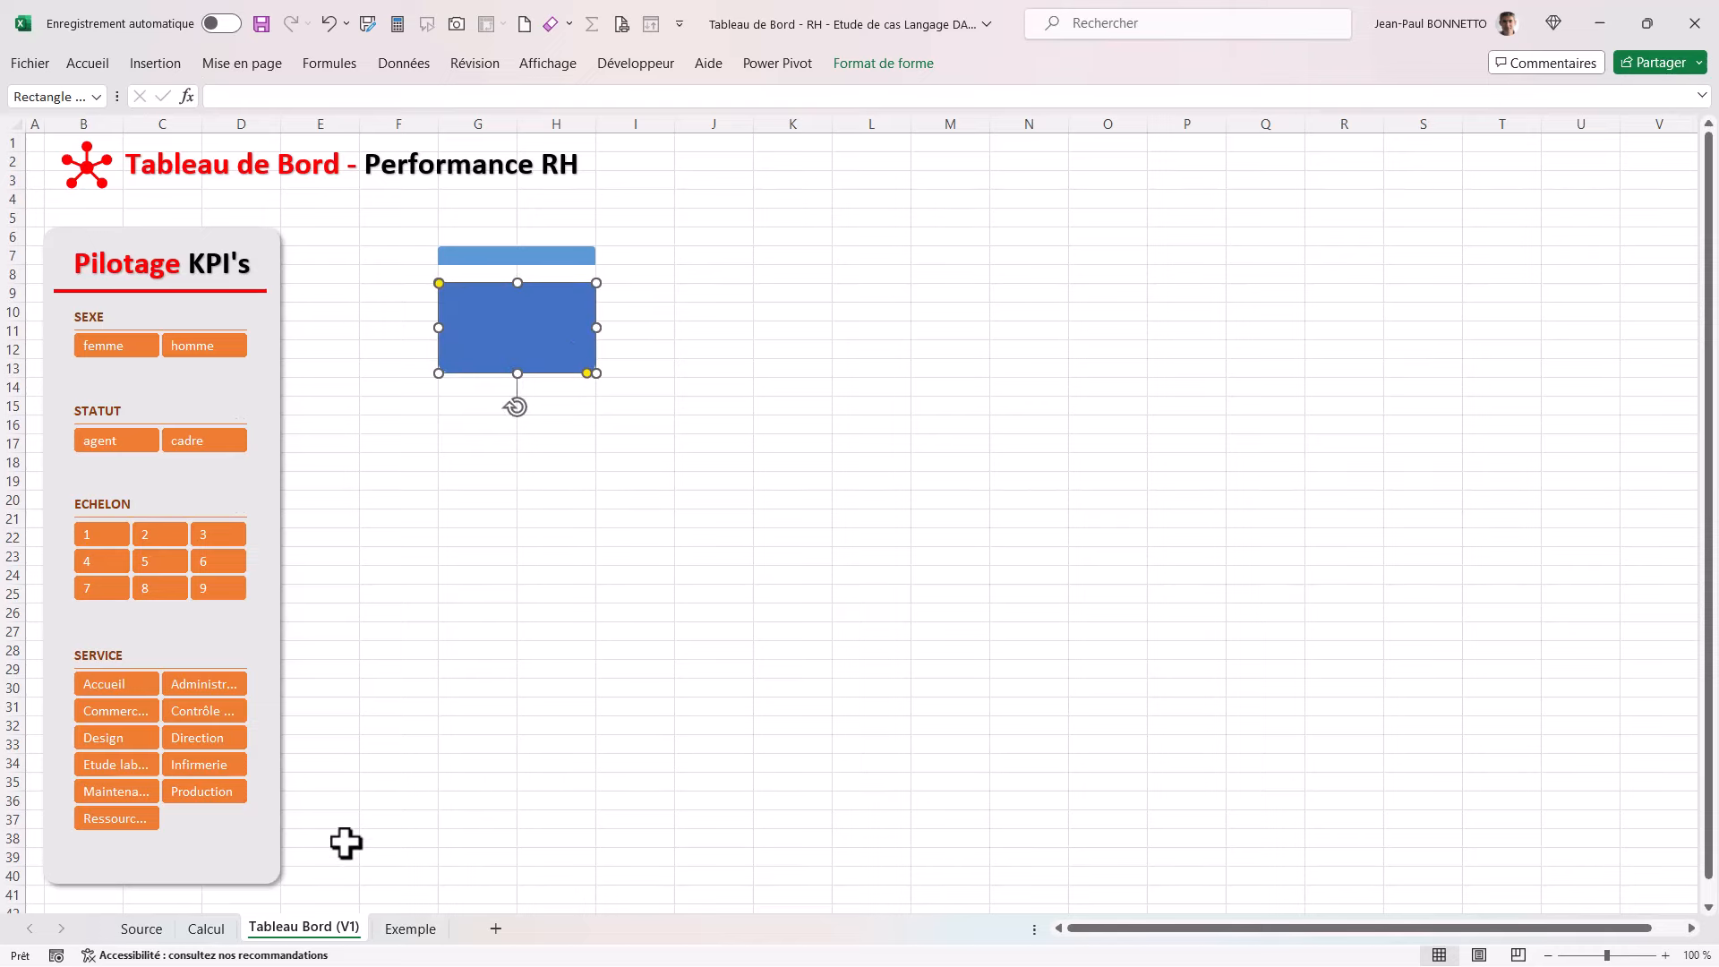
Step: Fill the lower rectangle with the light grey theme colour and remove its outline, following the cards on the Exemple sheet
click(205, 928)
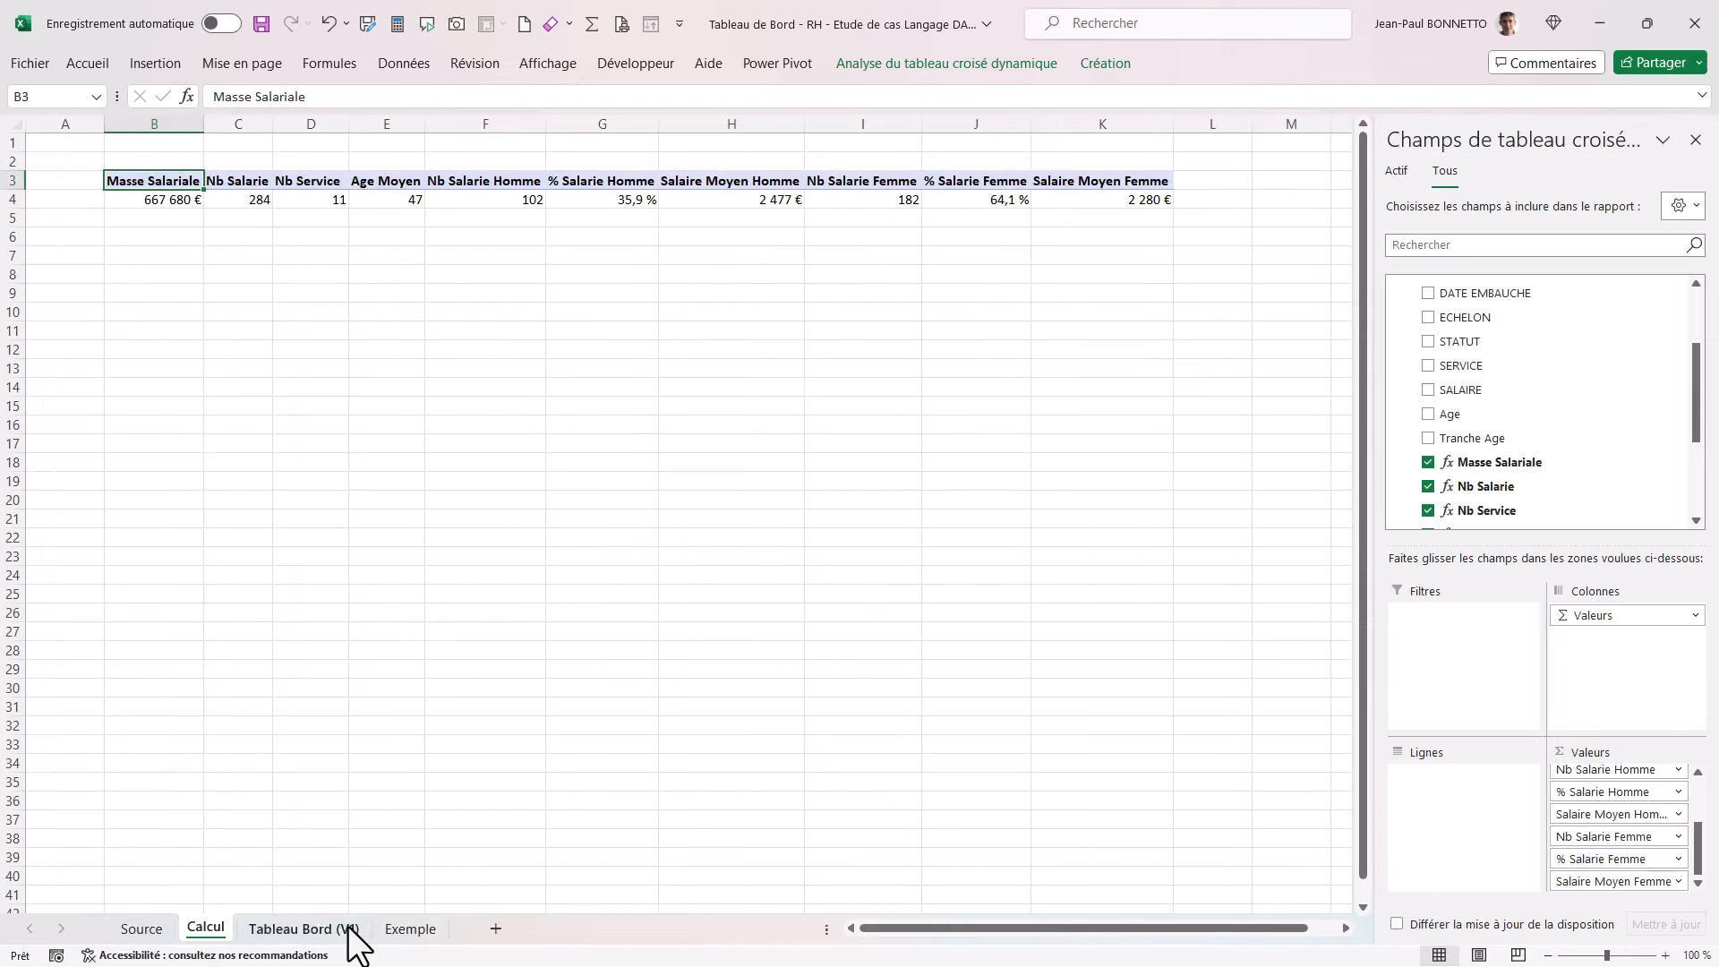
click(411, 929)
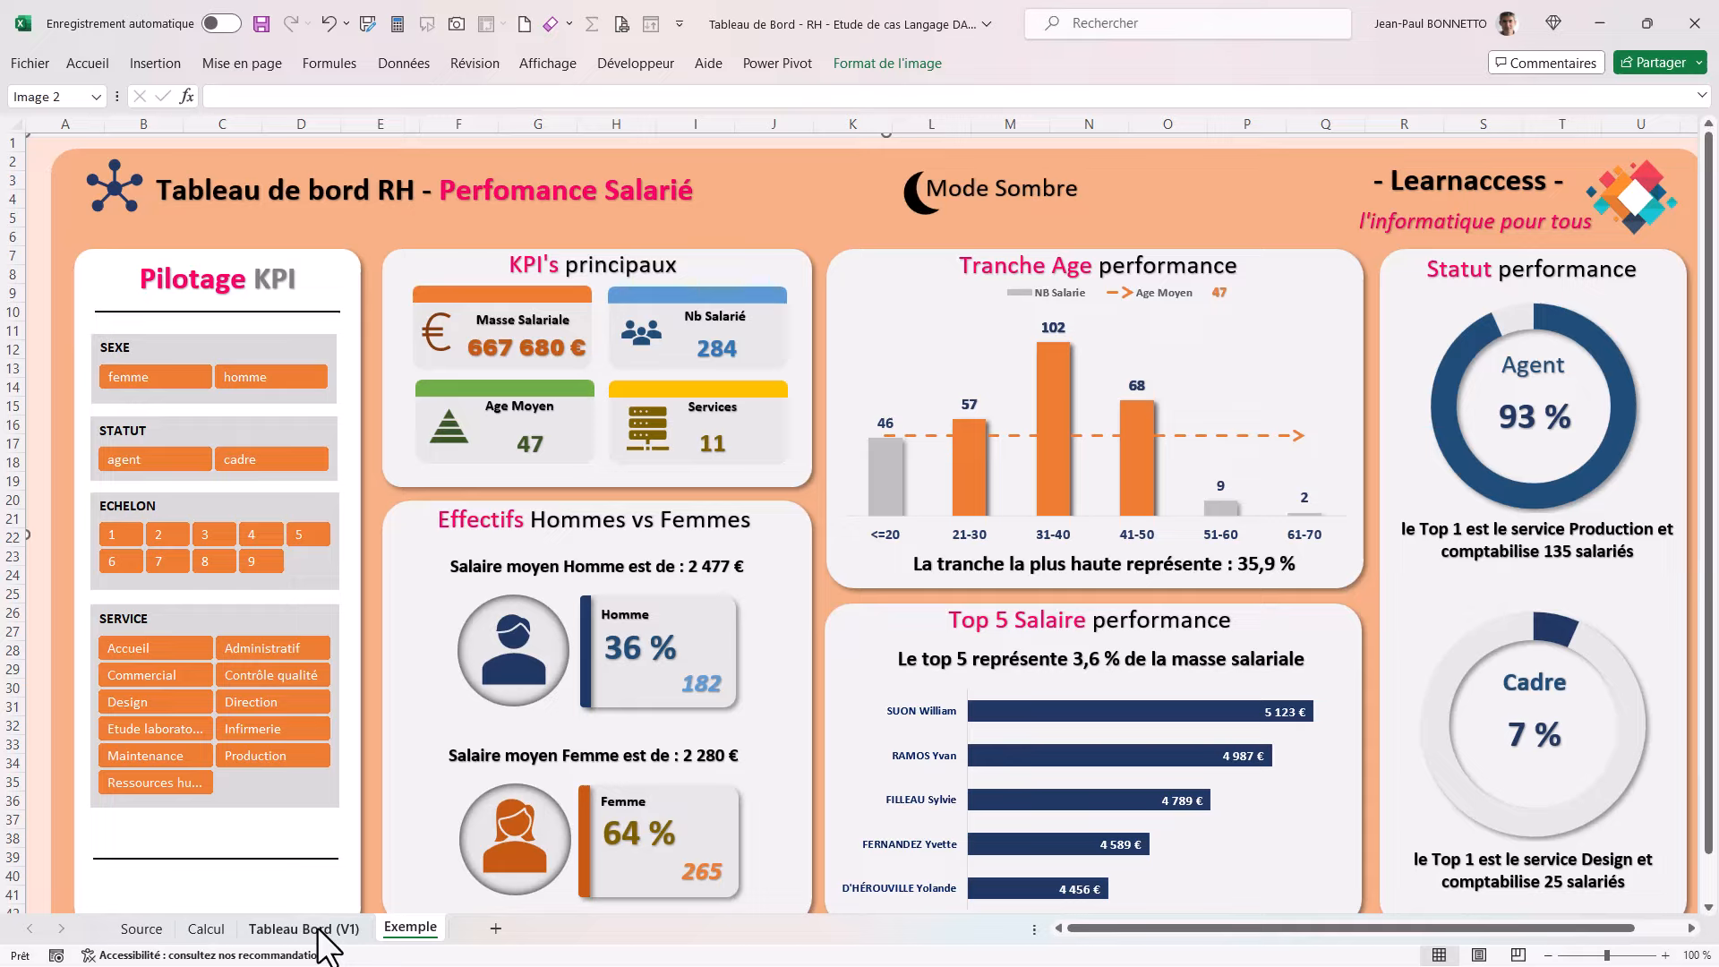
click(318, 928)
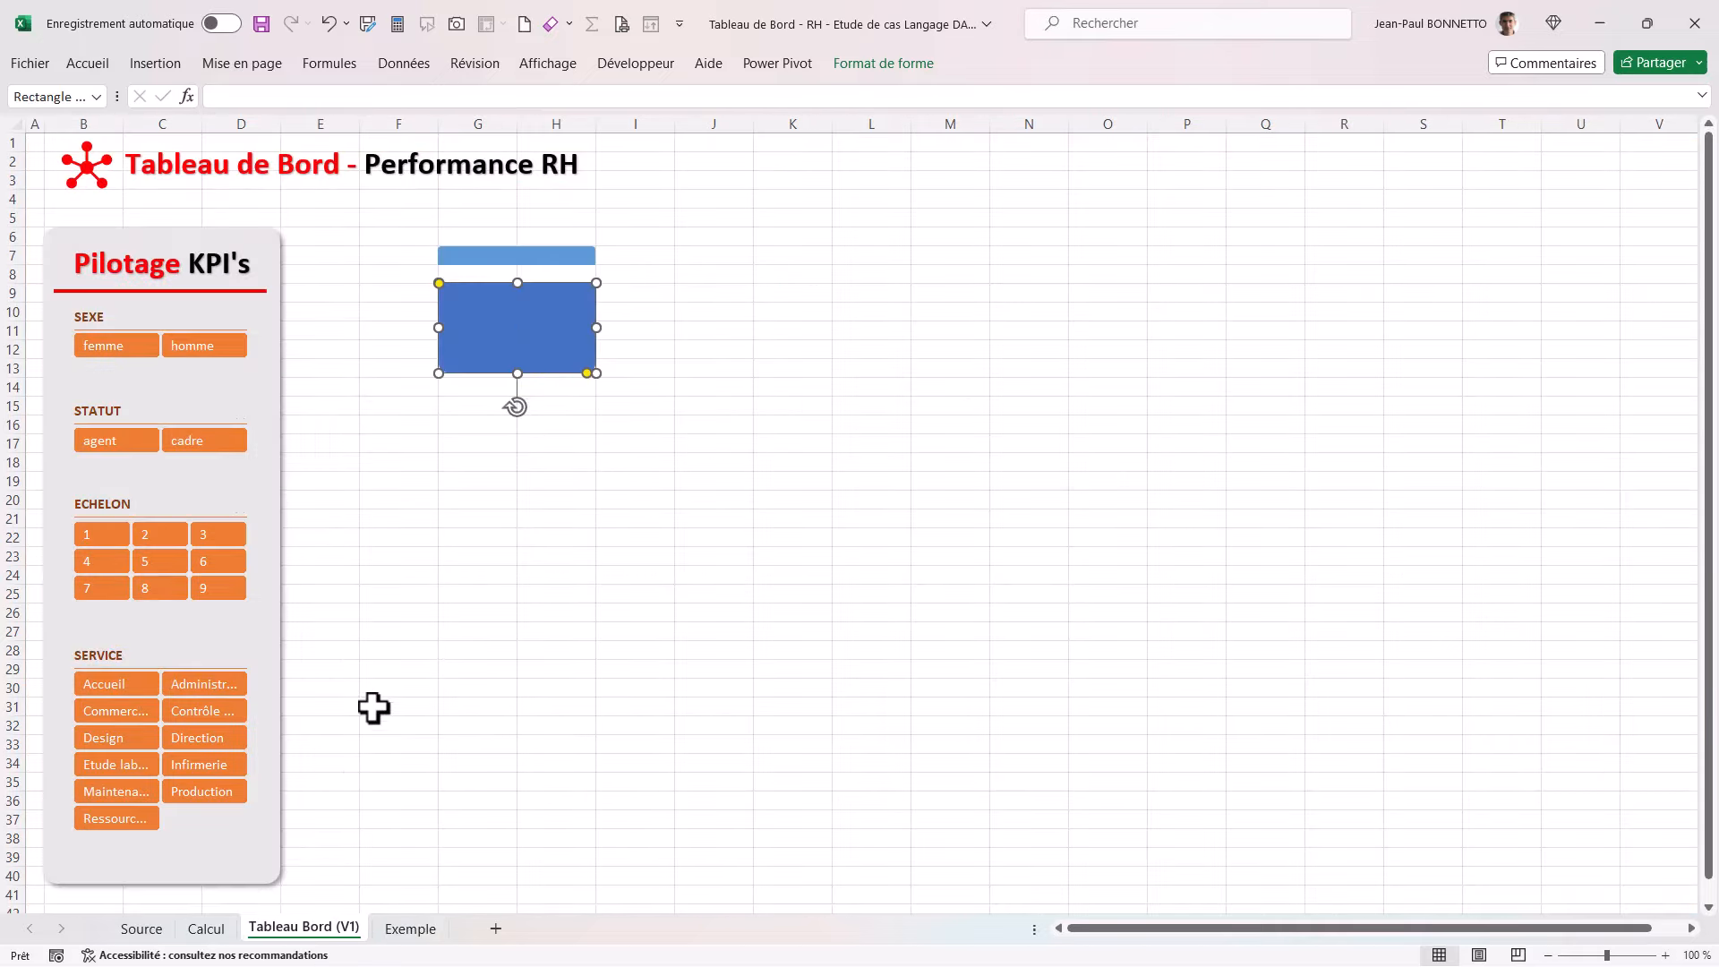
click(410, 928)
key(ctrl+Page_Up)
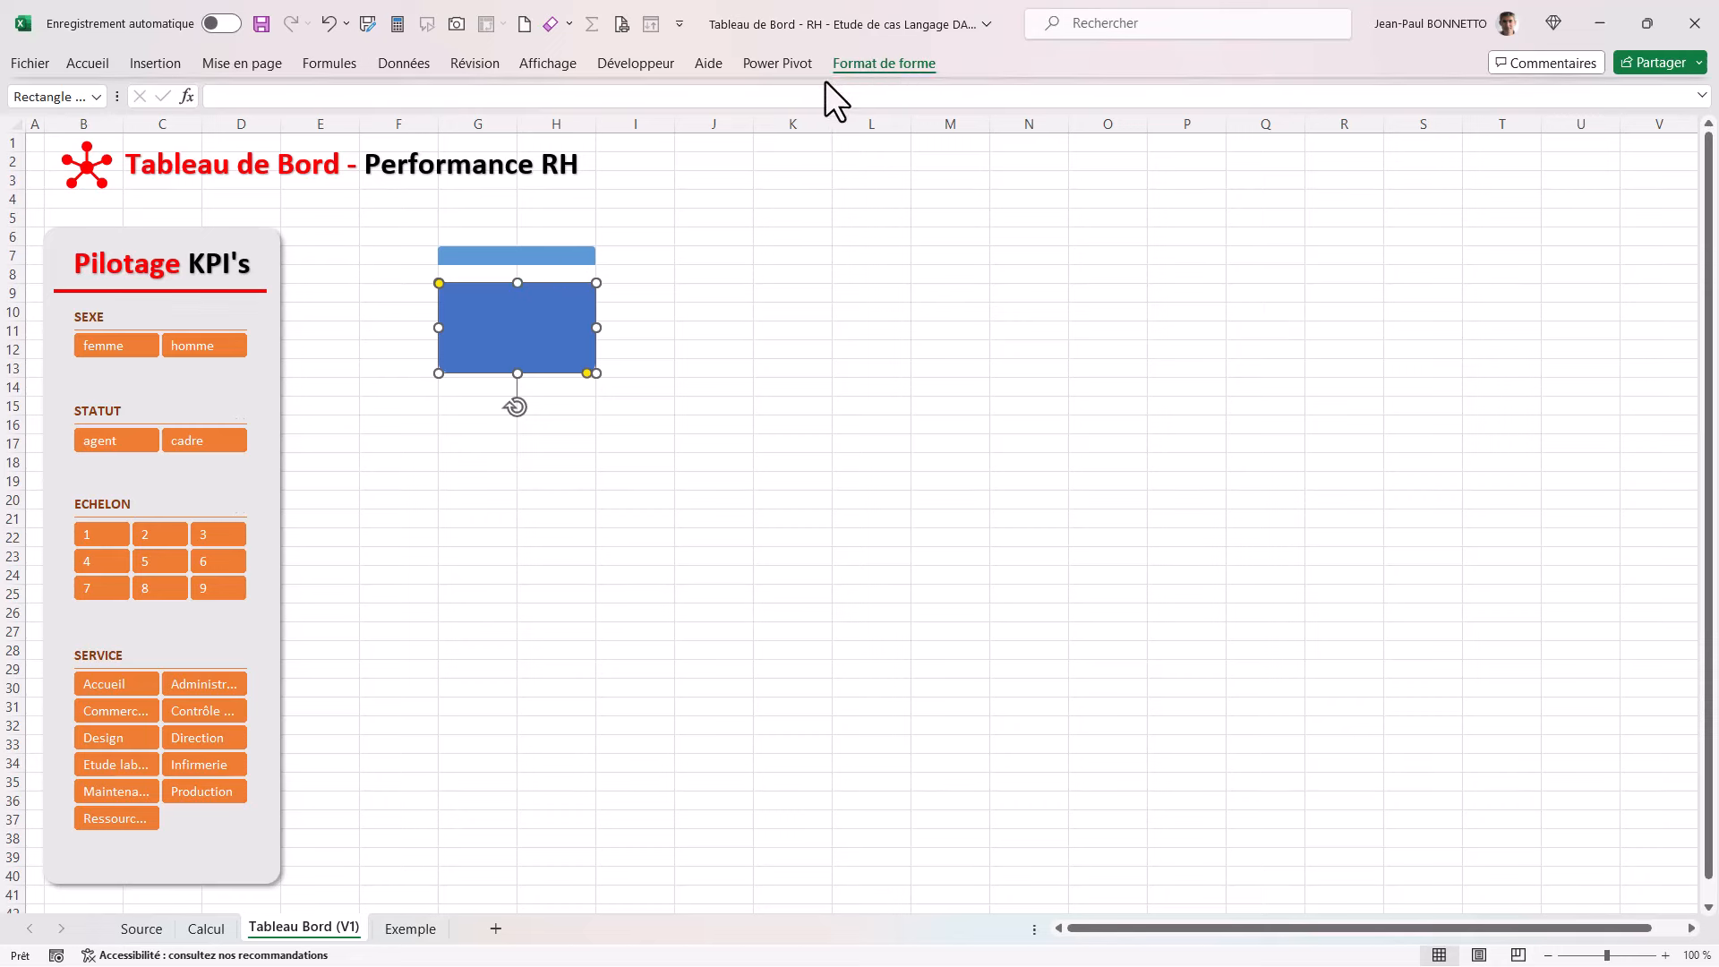
click(882, 63)
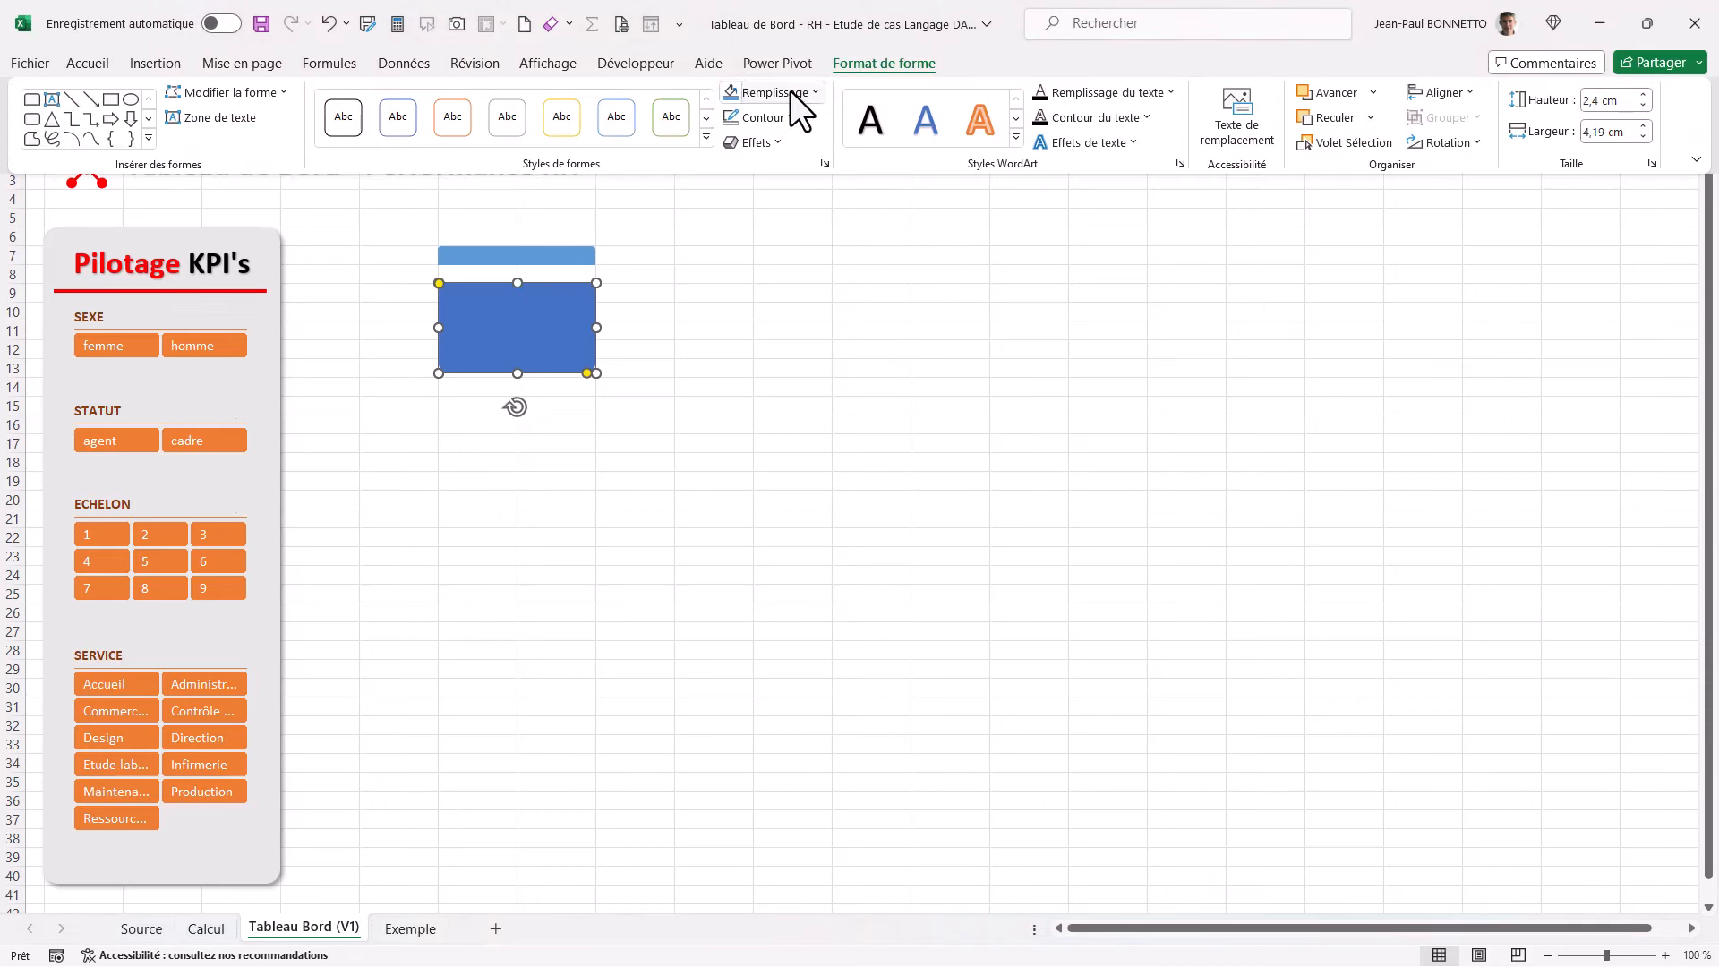
click(817, 93)
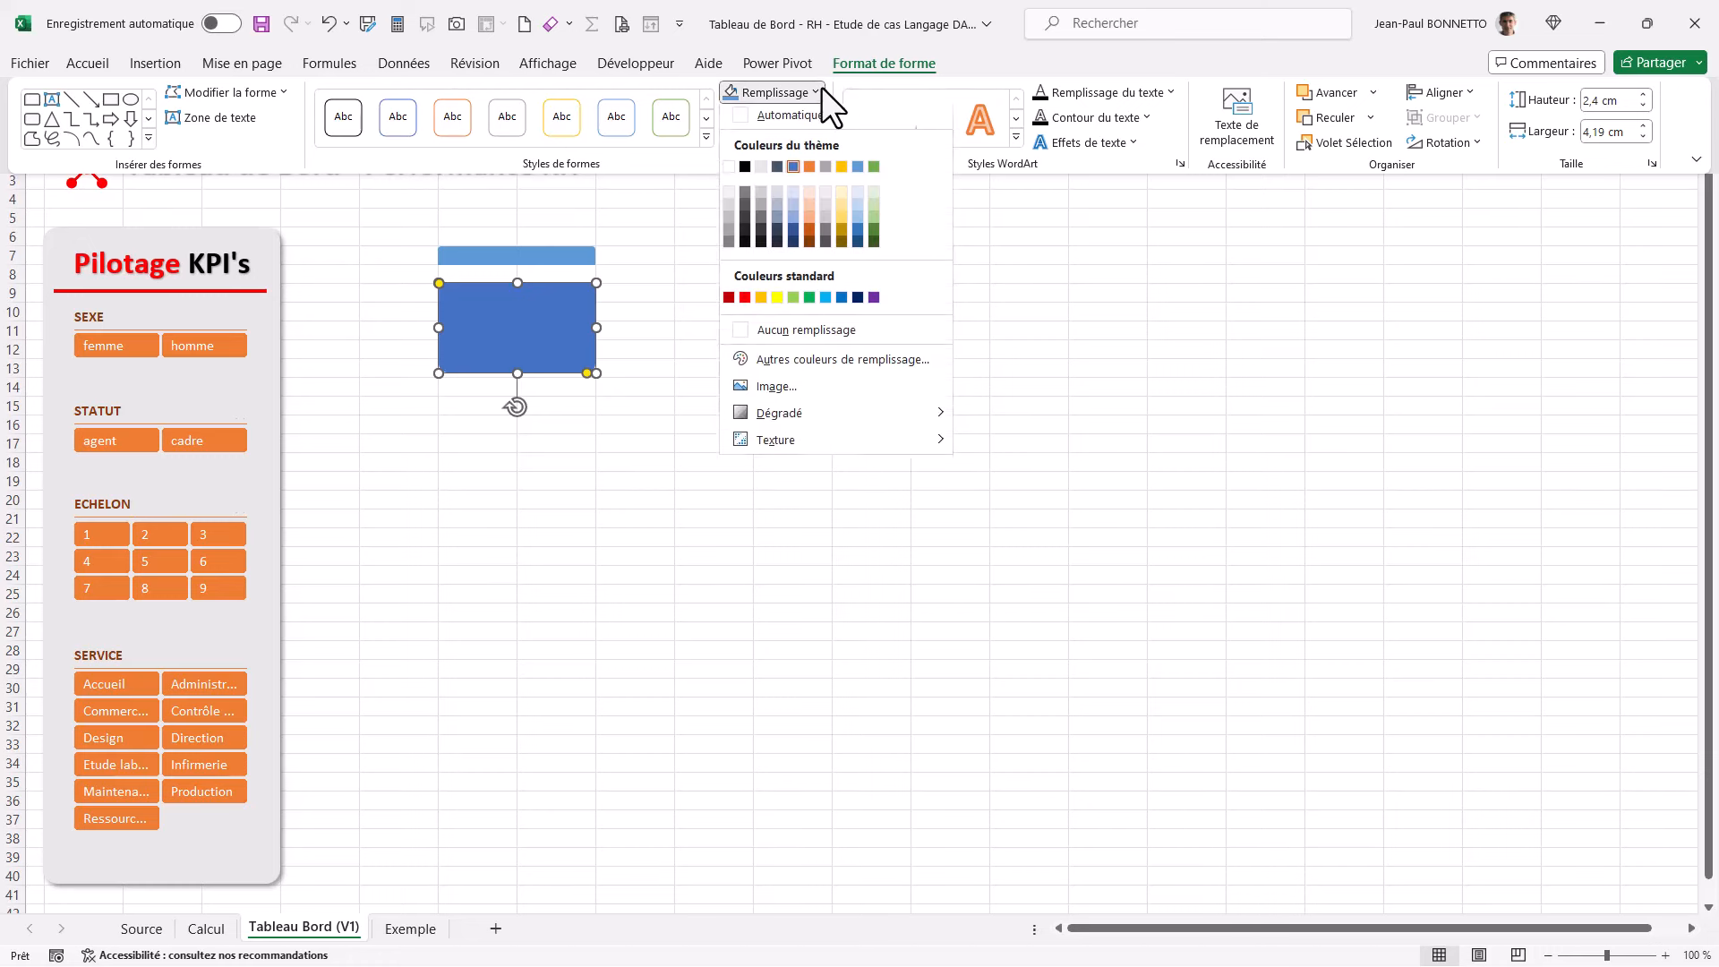
click(762, 170)
click(516, 298)
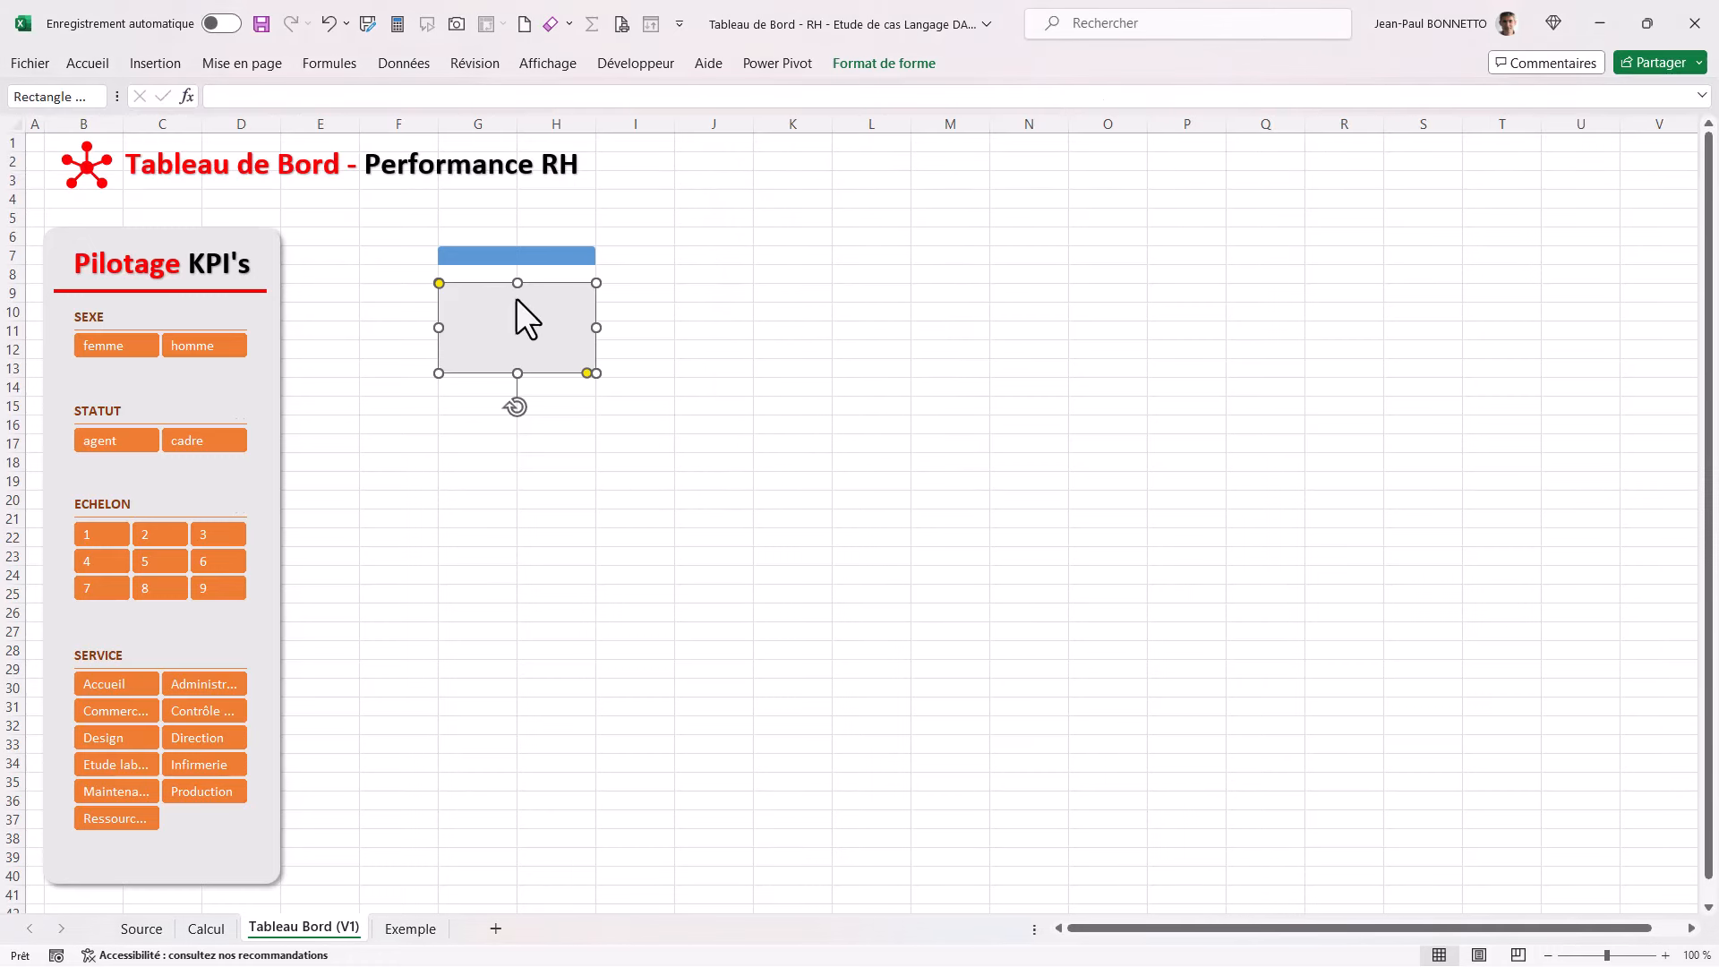
Step: Move the grey rectangle up so that its upper edge touches the light blue bar in row 7
drag(507, 324, 507, 304)
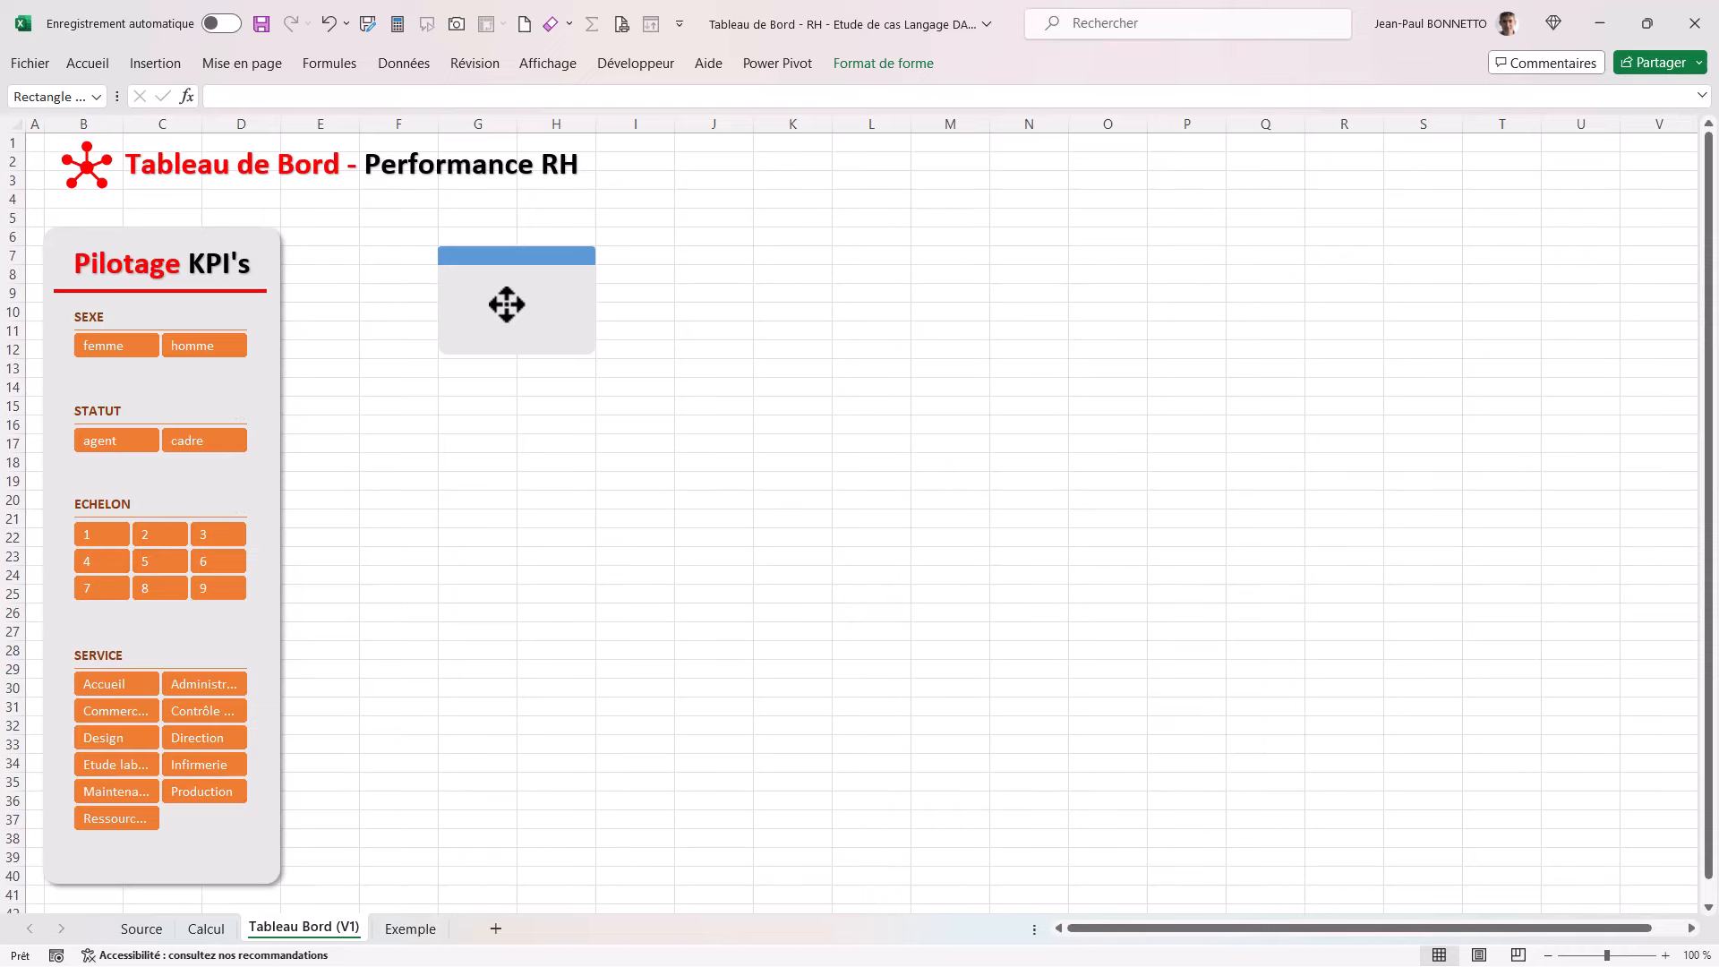
drag(507, 305, 507, 304)
ctrl+scroll(879, 376, up, 4)
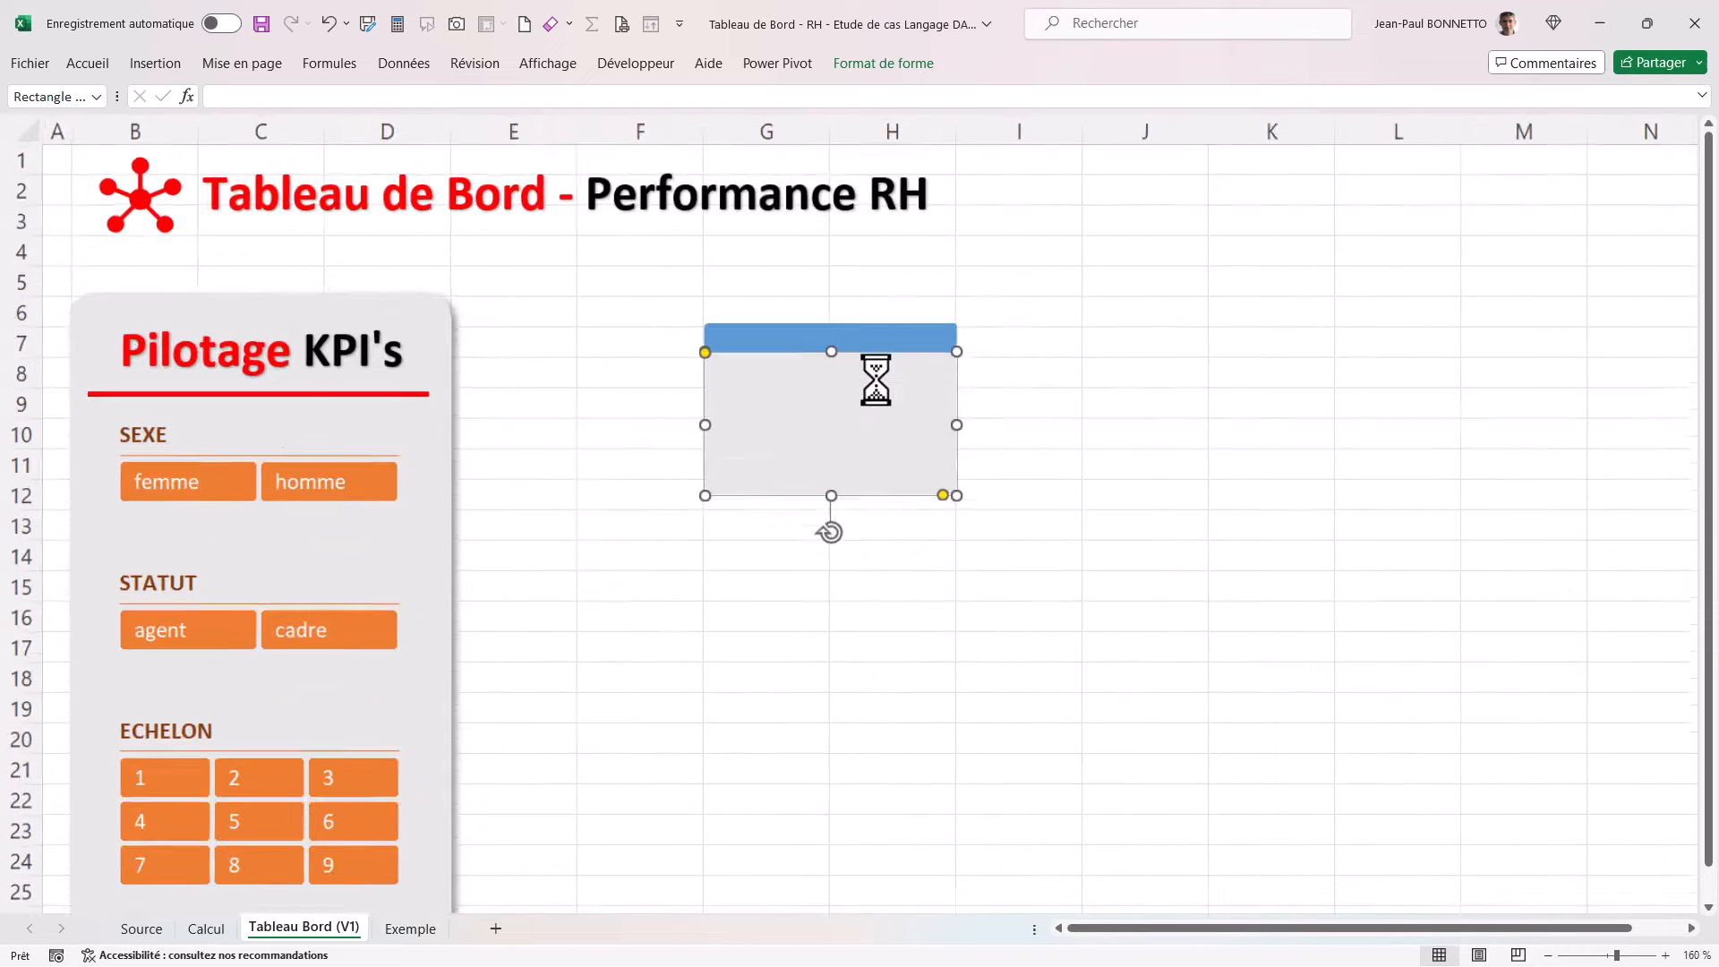
ctrl+scroll(875, 380, up, 2)
click(772, 428)
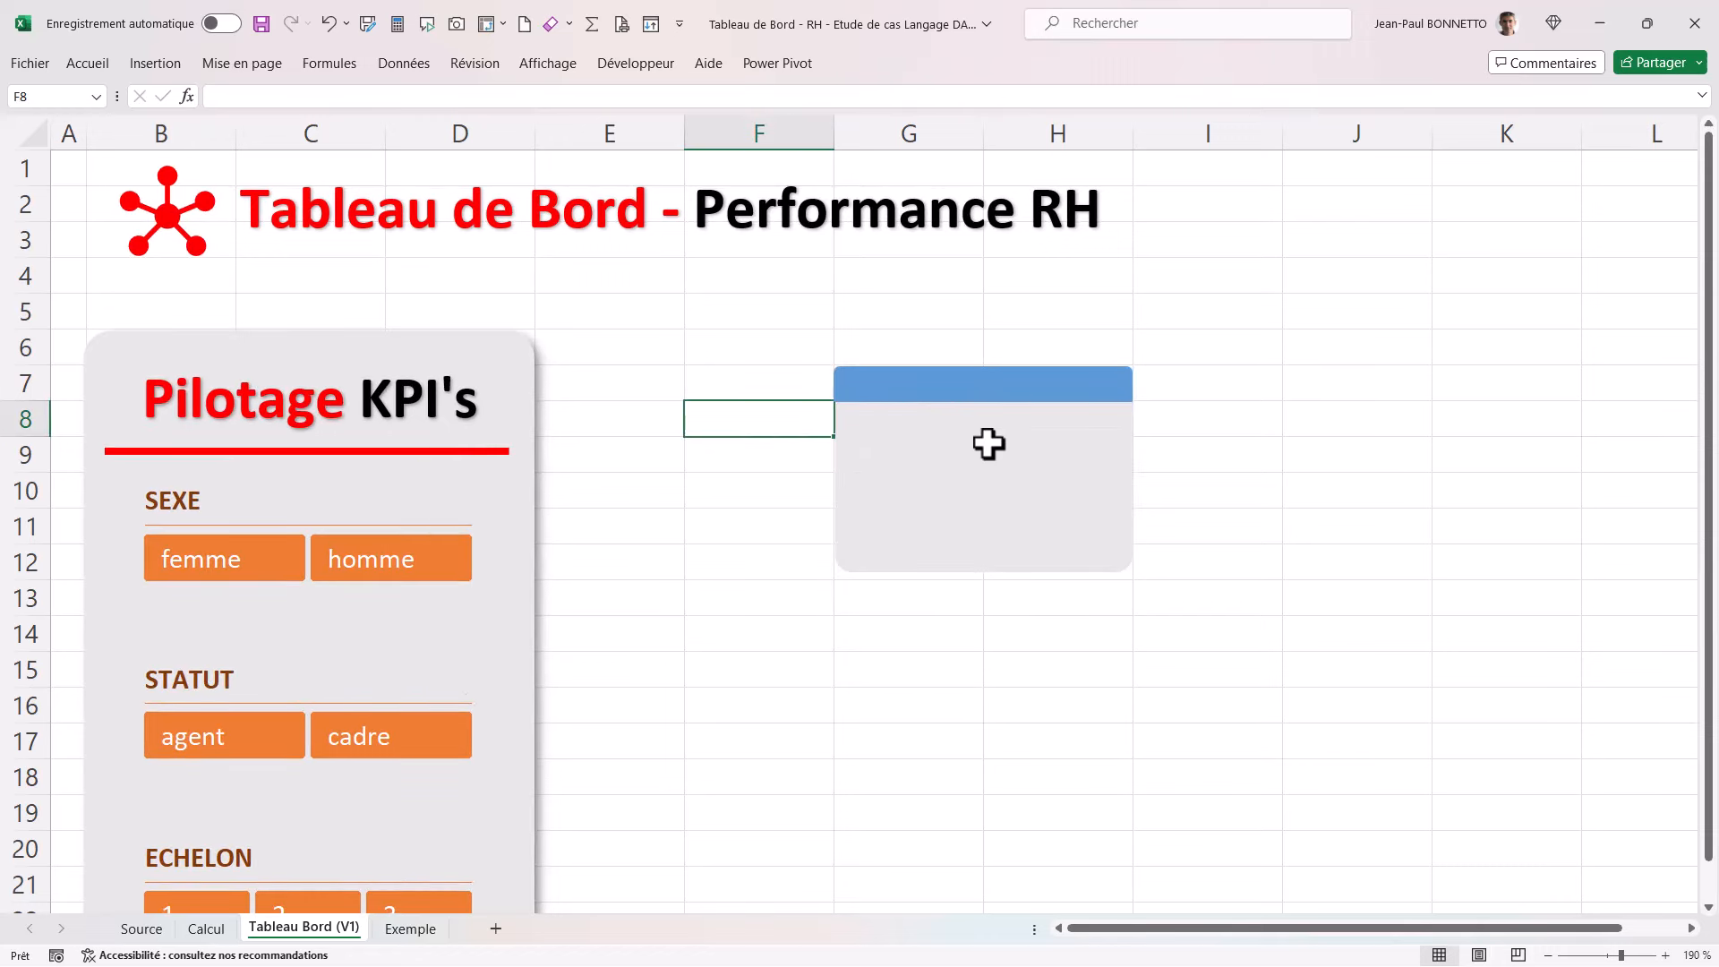
Step: Compare the widths of the two card shapes and set the light blue bar's width to 4 cm
click(1010, 381)
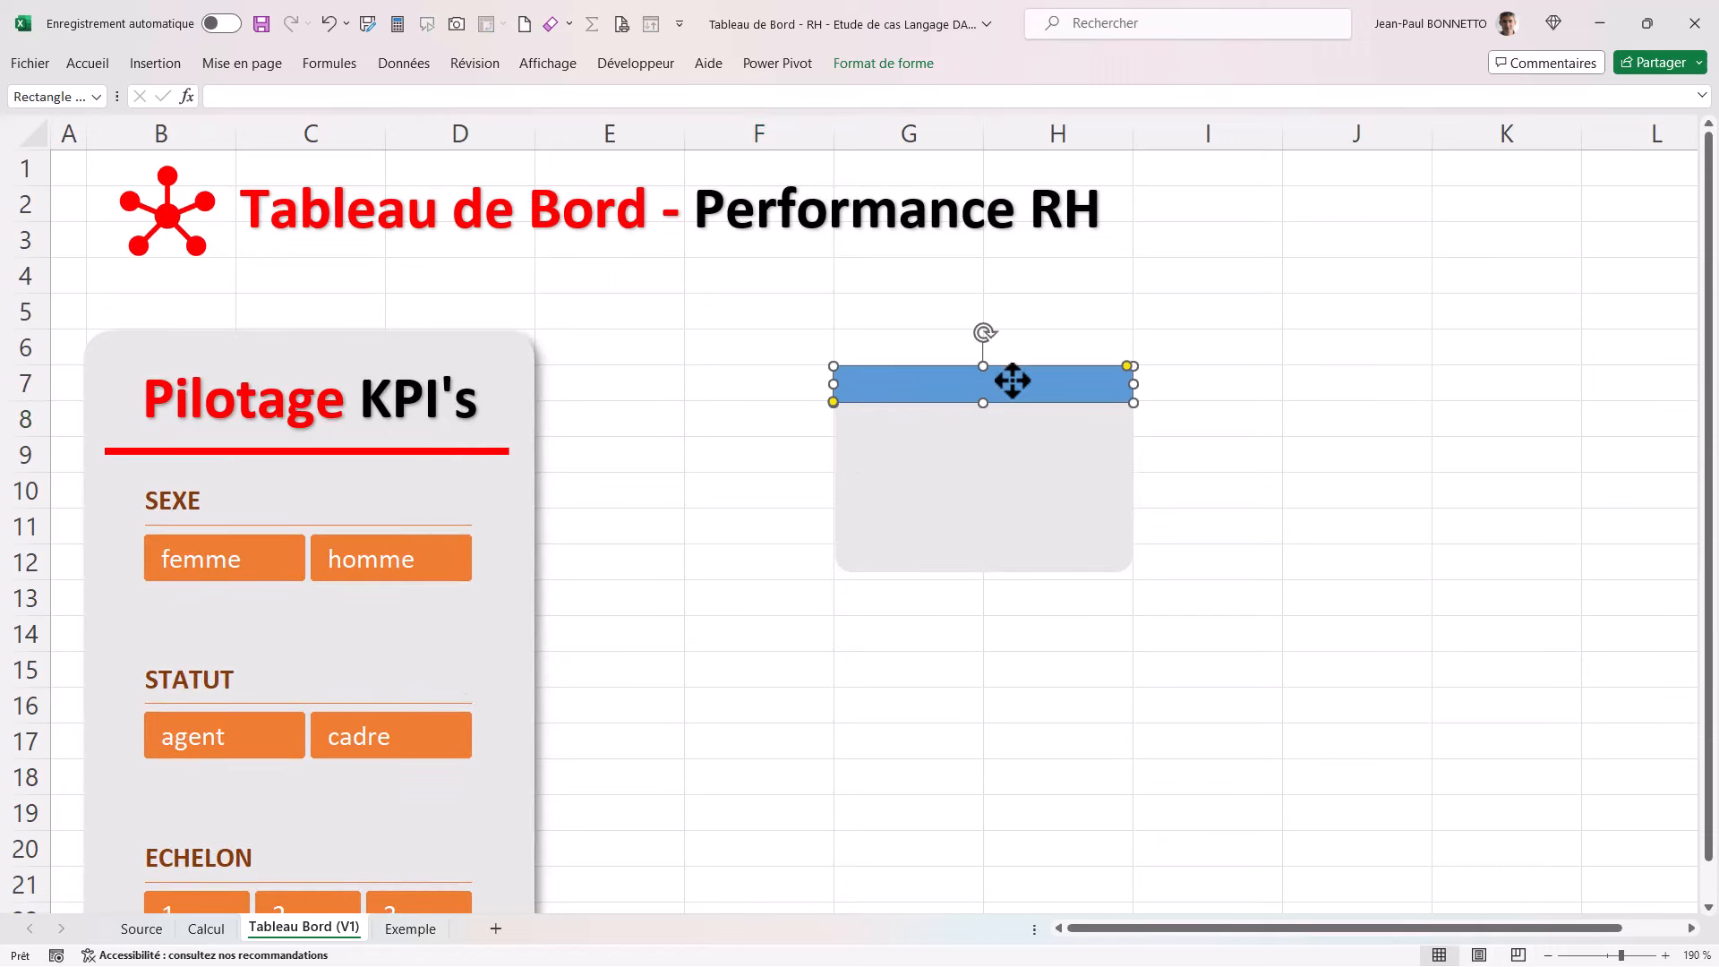
click(944, 443)
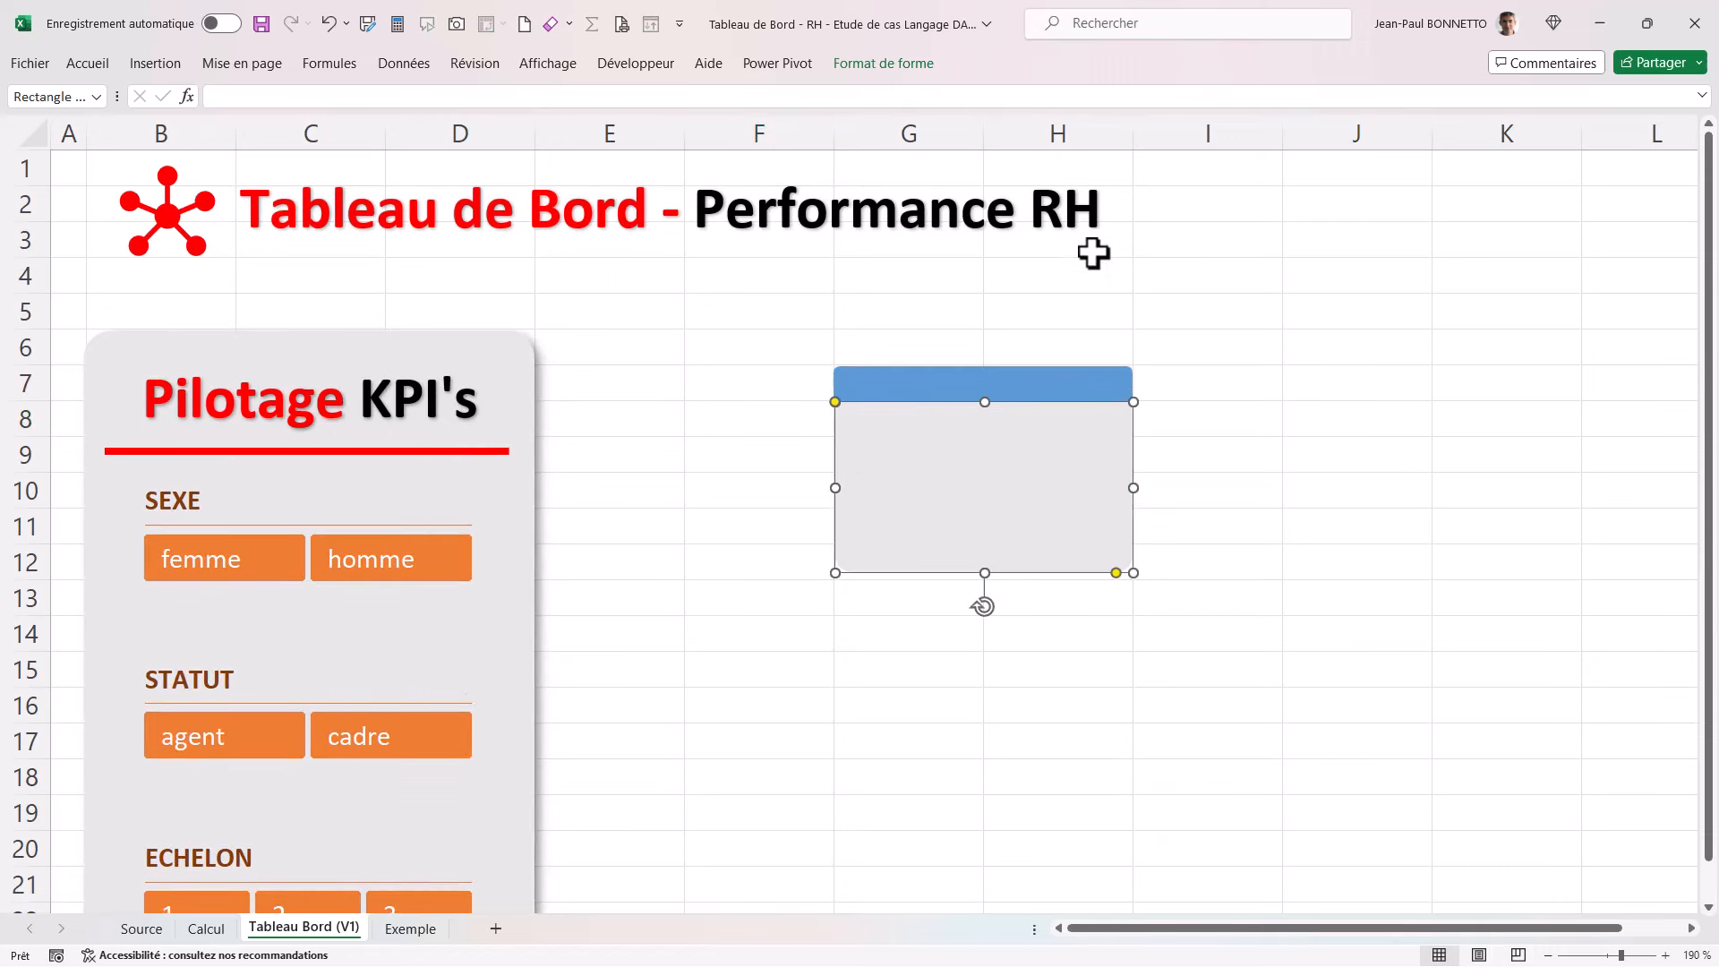
click(897, 64)
click(896, 63)
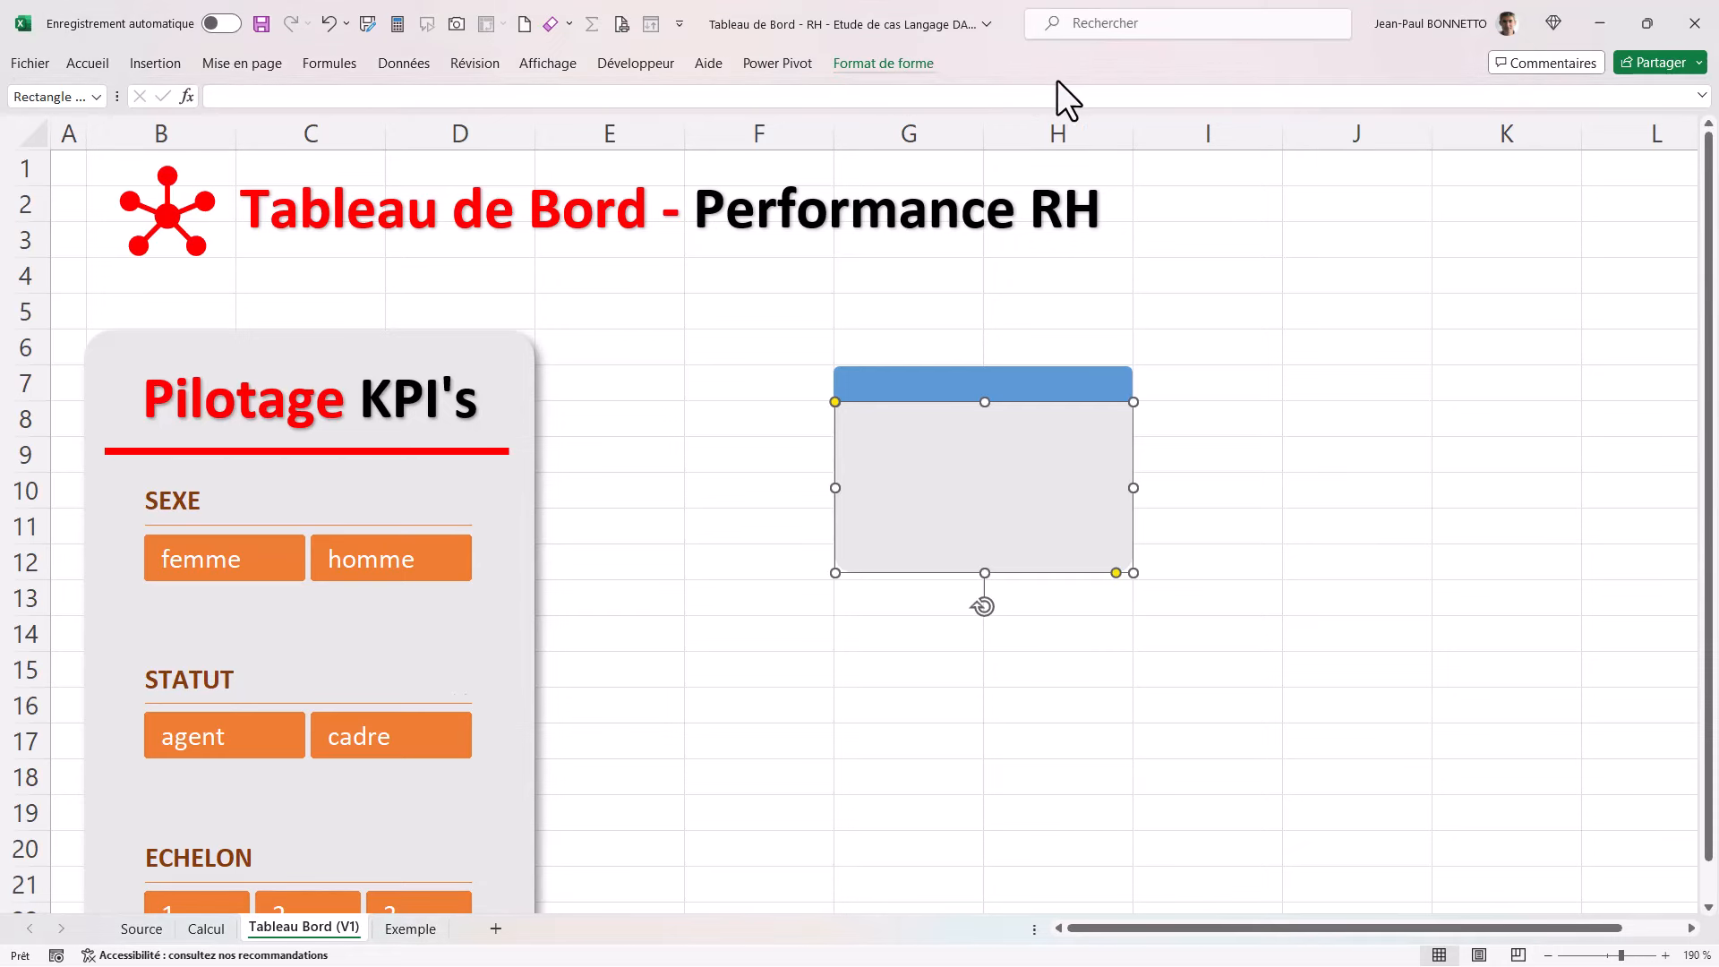
click(897, 60)
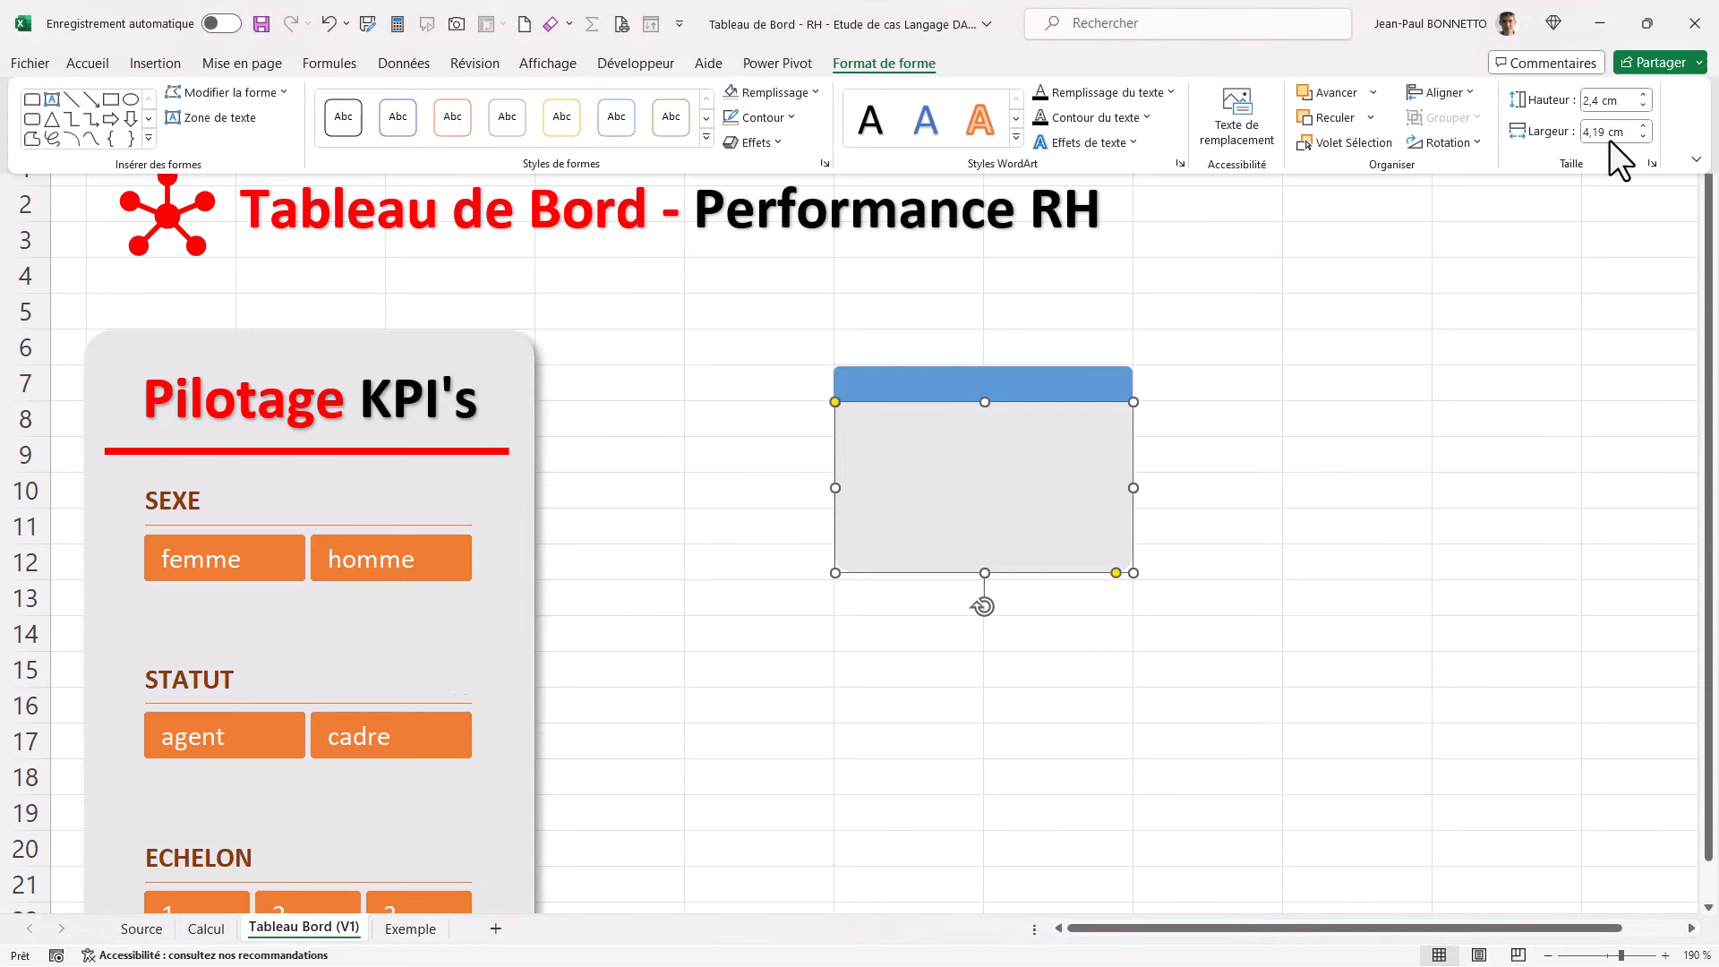
click(1087, 382)
click(1087, 381)
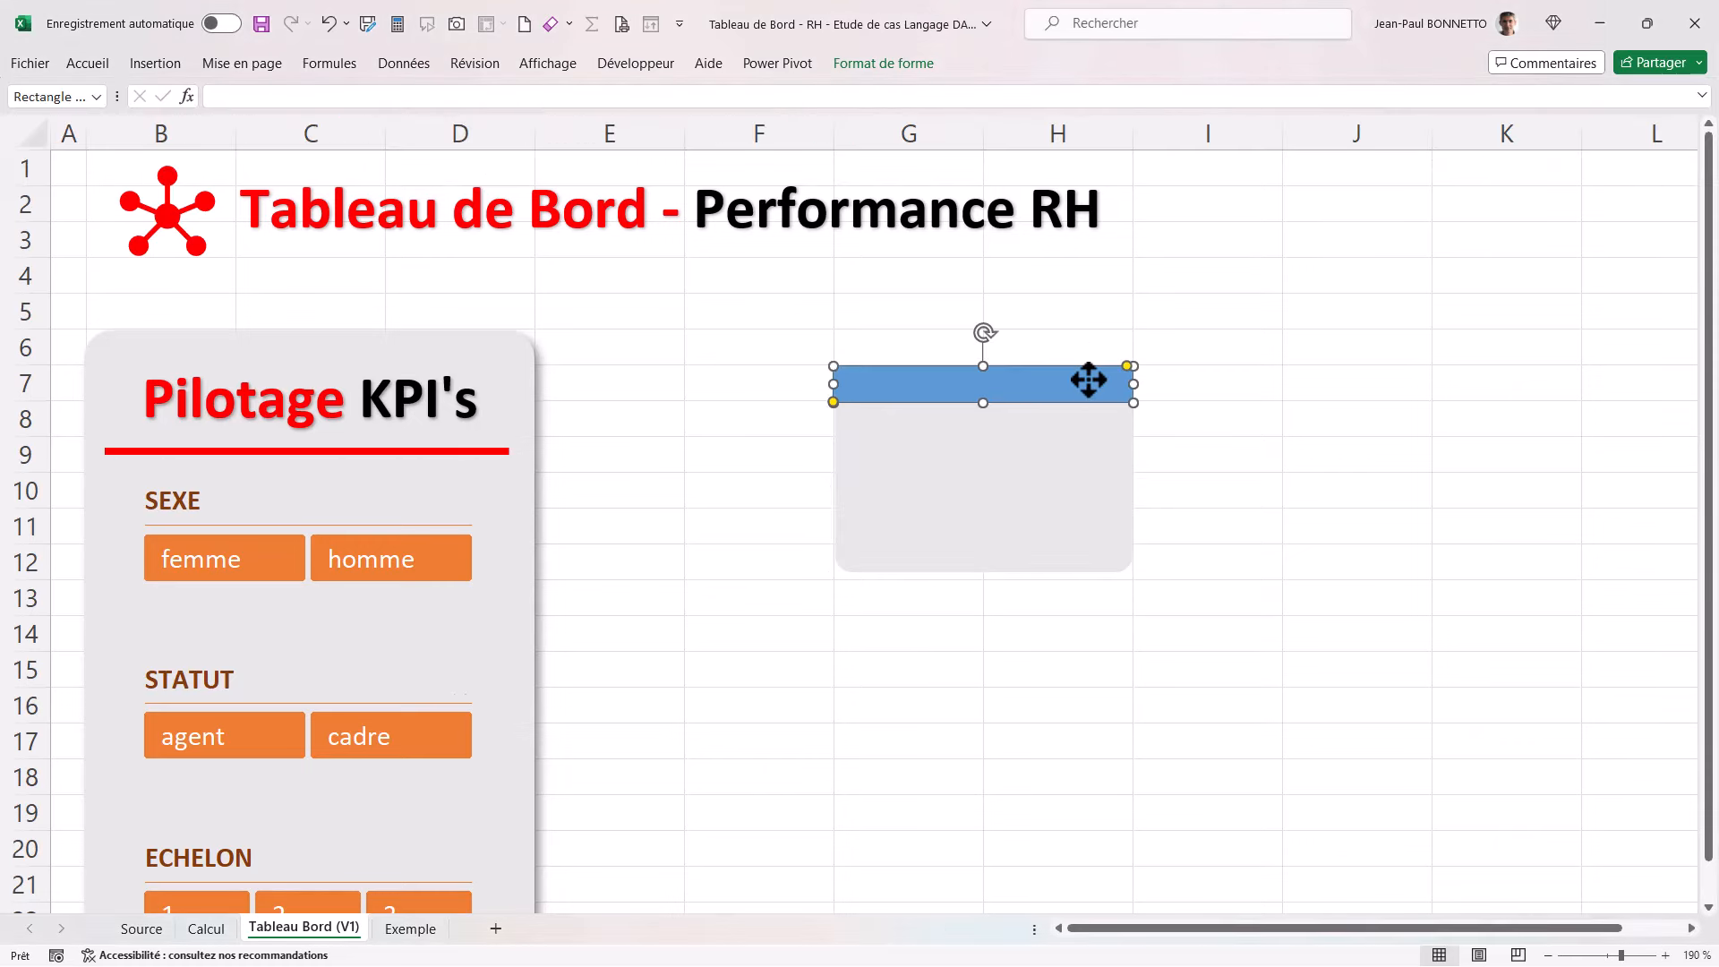
click(892, 63)
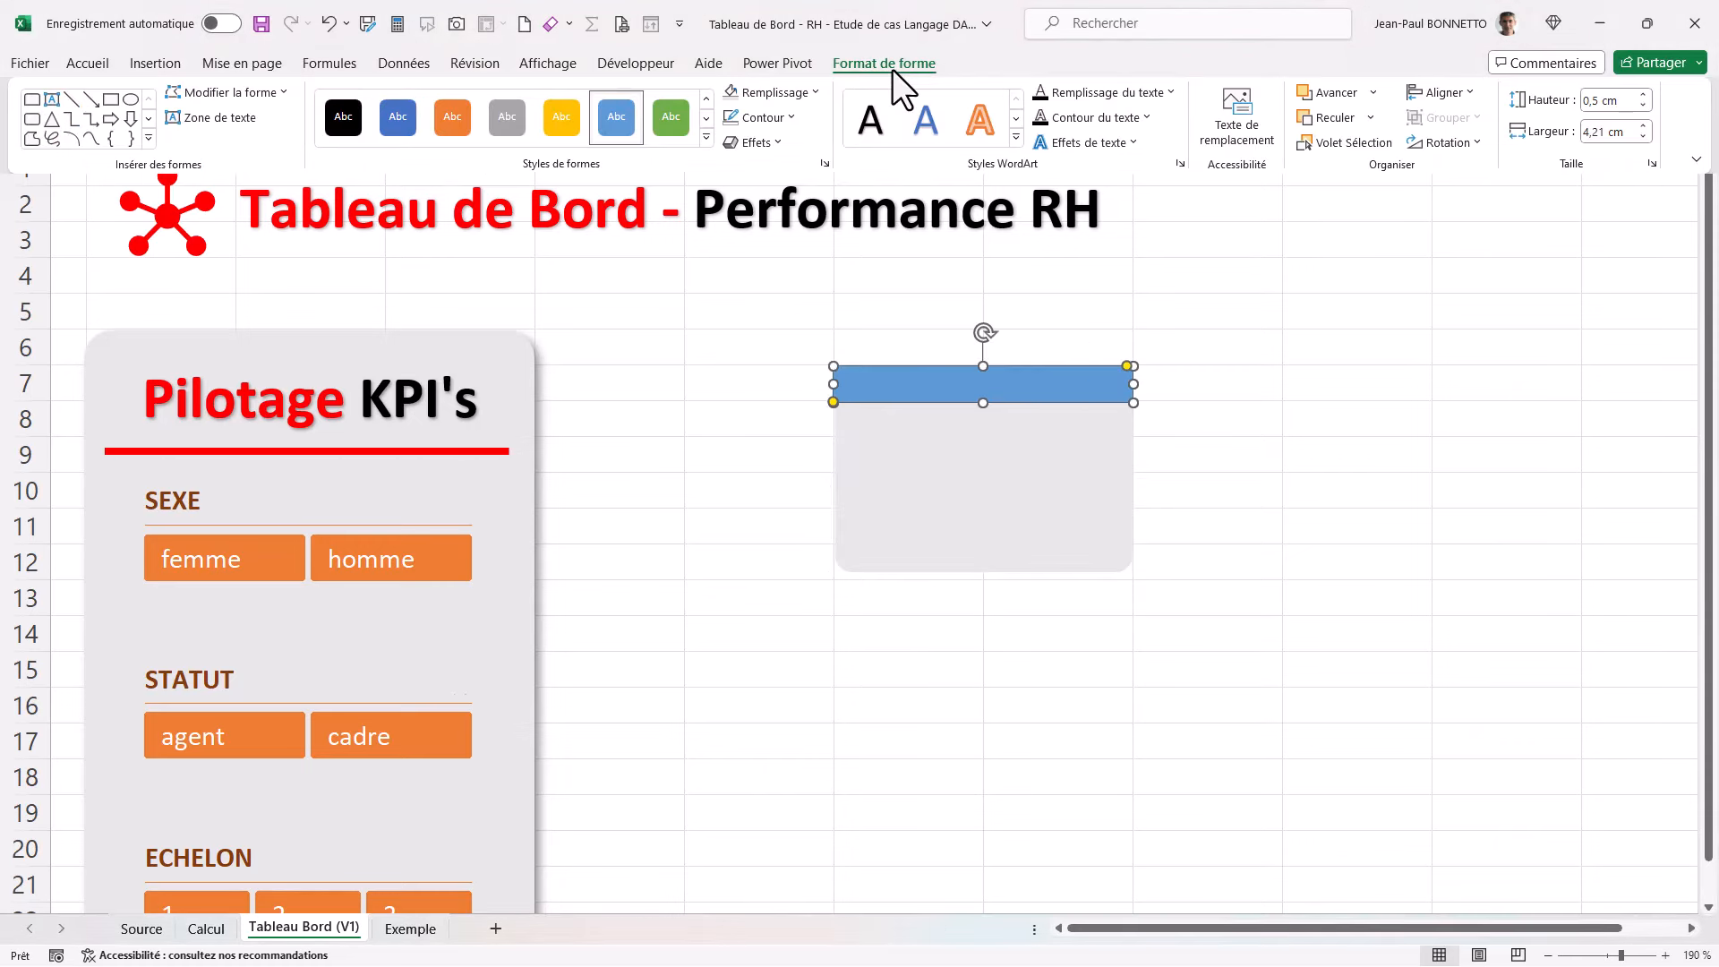
click(1695, 160)
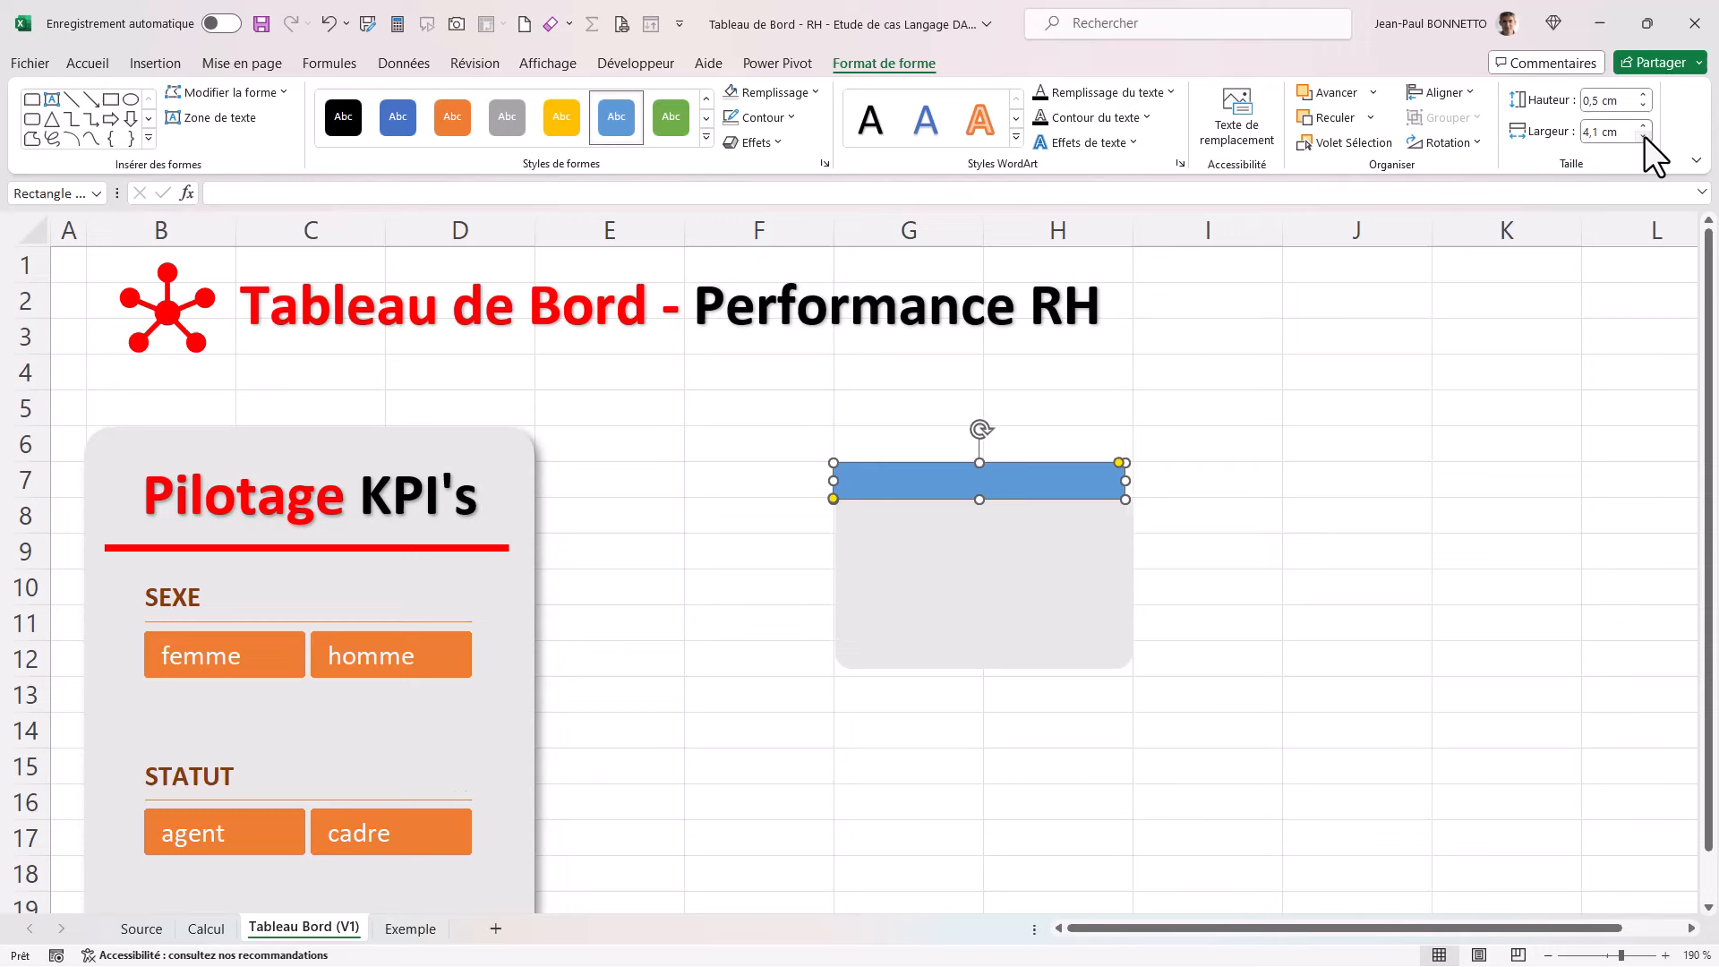
click(1644, 136)
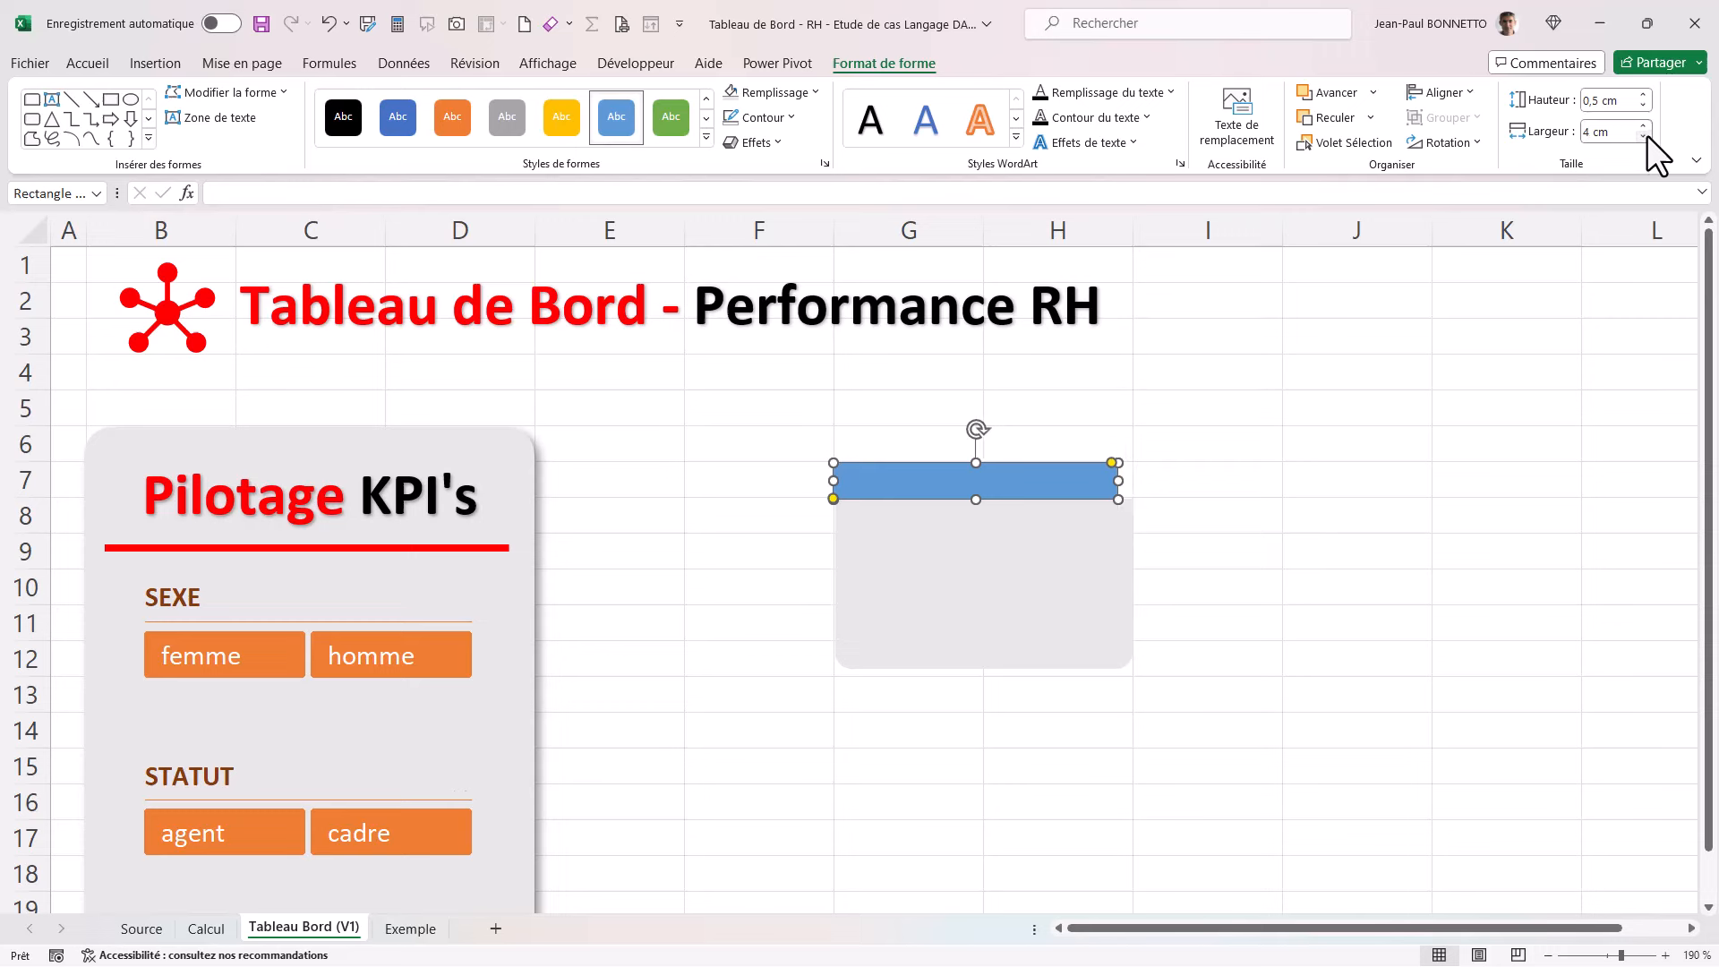
Step: Set the grey rectangle's width to 4 cm to match the blue bar
click(1009, 549)
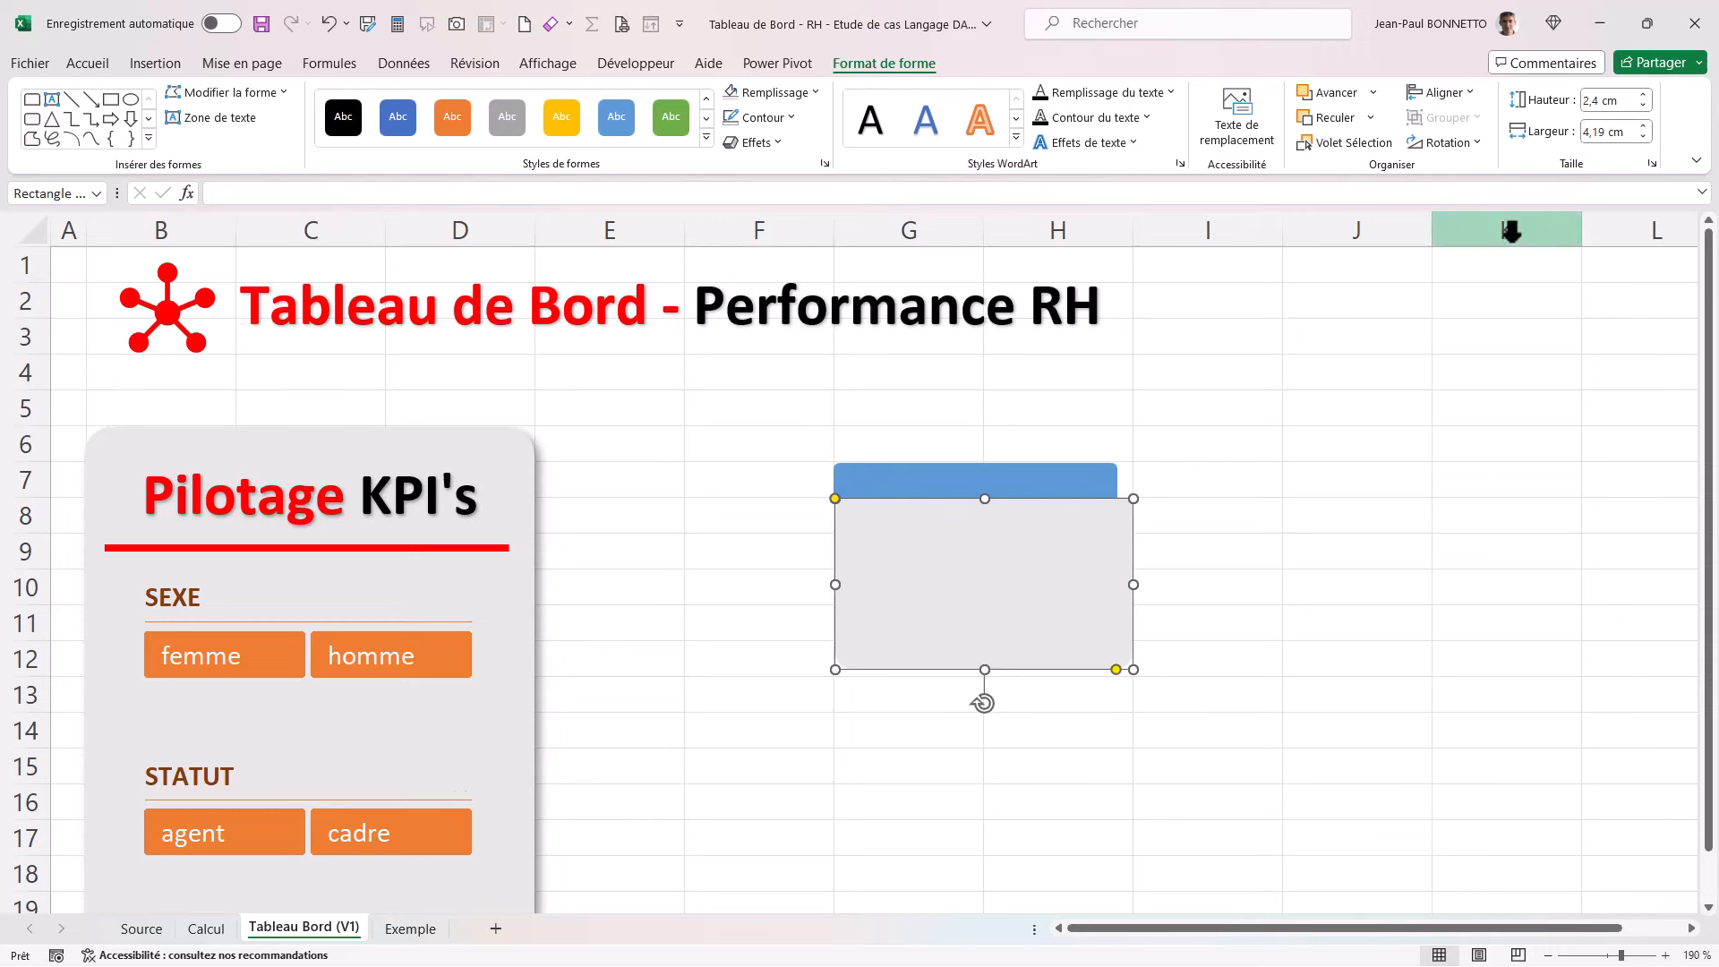
click(1645, 136)
click(1645, 136)
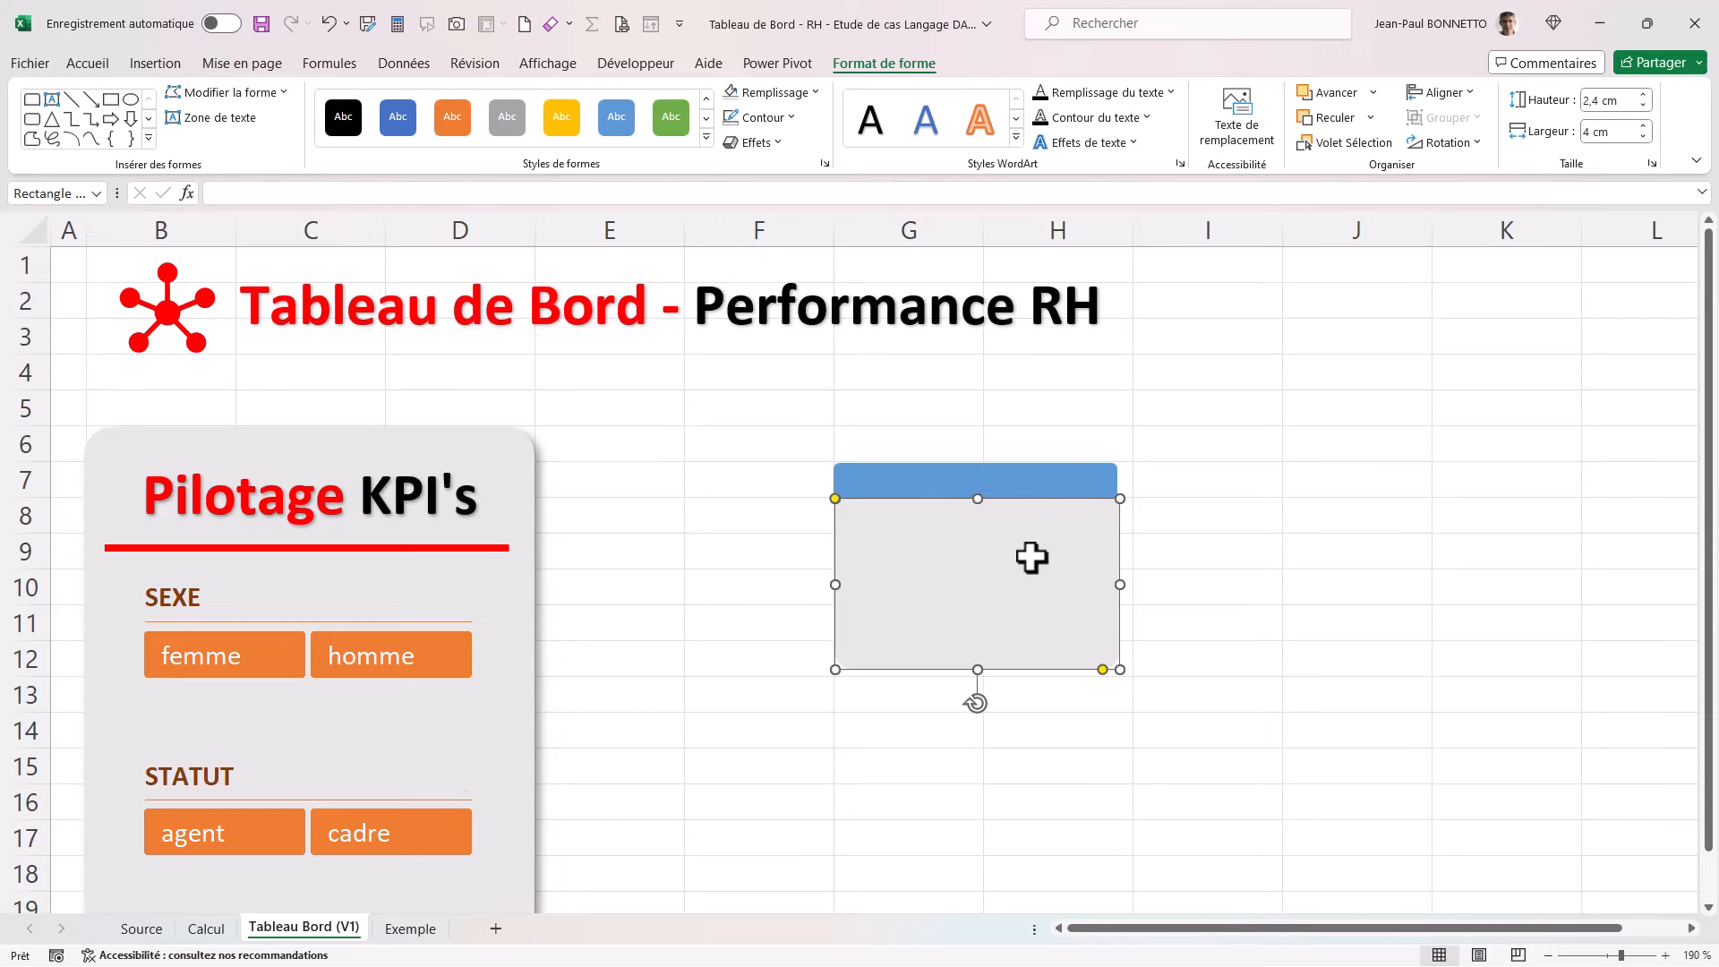
Step: Select the blue bar together with the grey rectangle and align them on a common vertical centre line
shift+click(1074, 476)
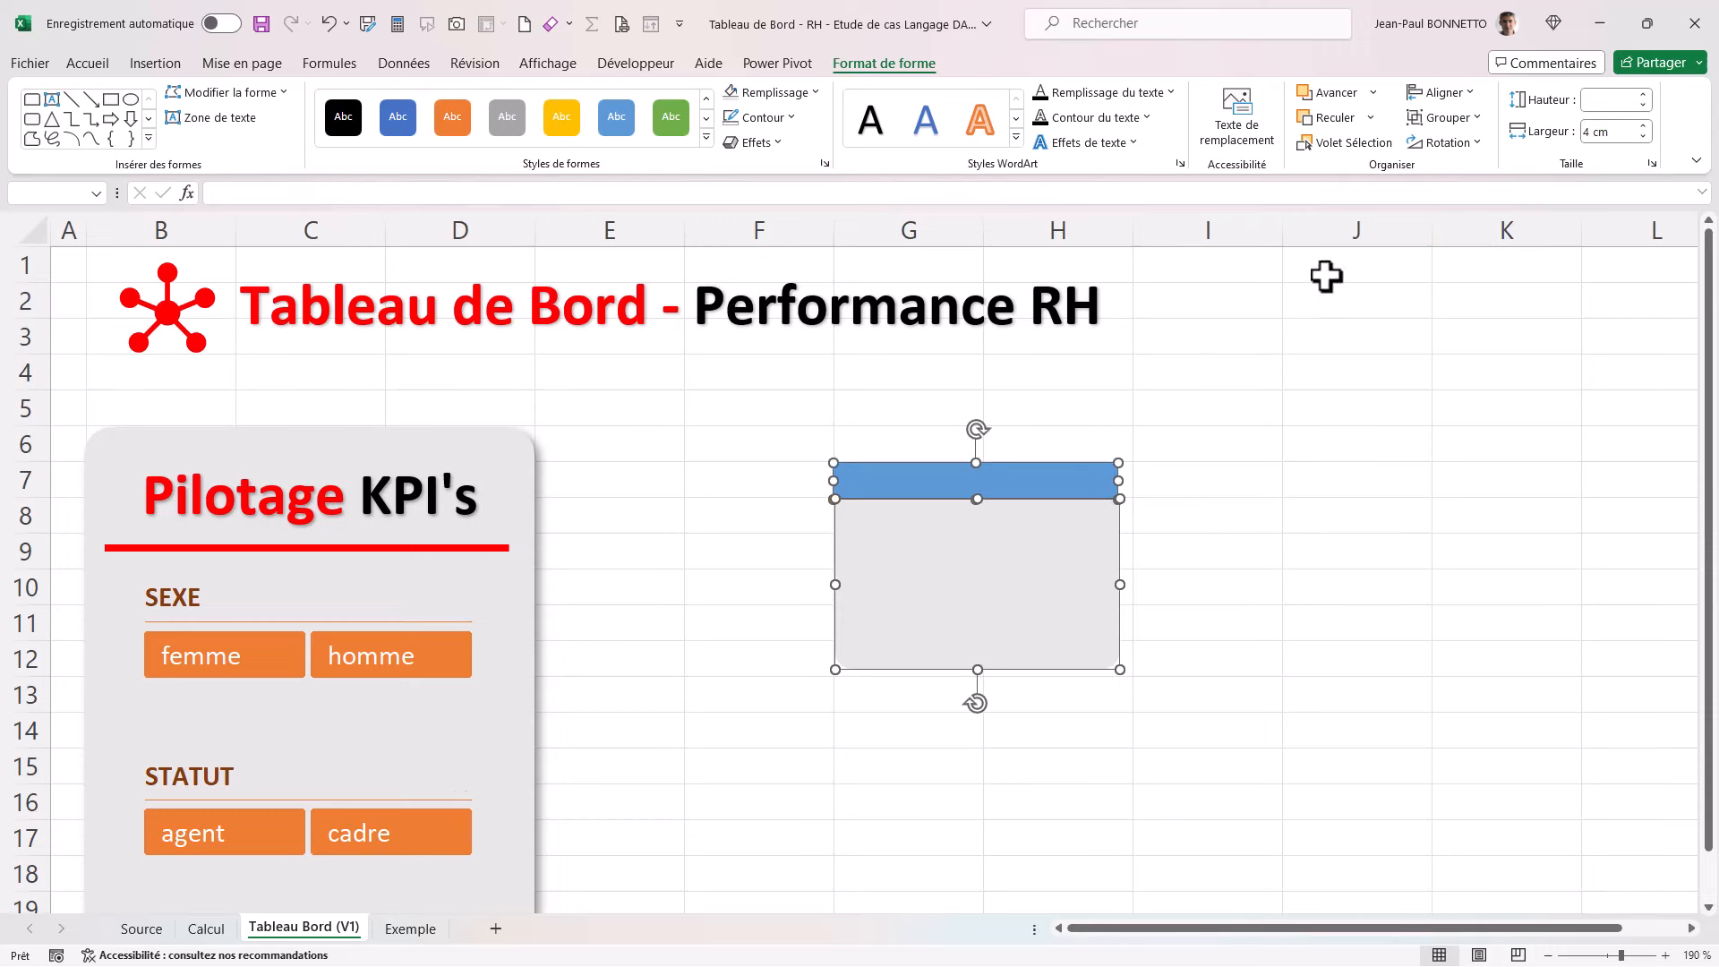
click(1473, 92)
click(1470, 147)
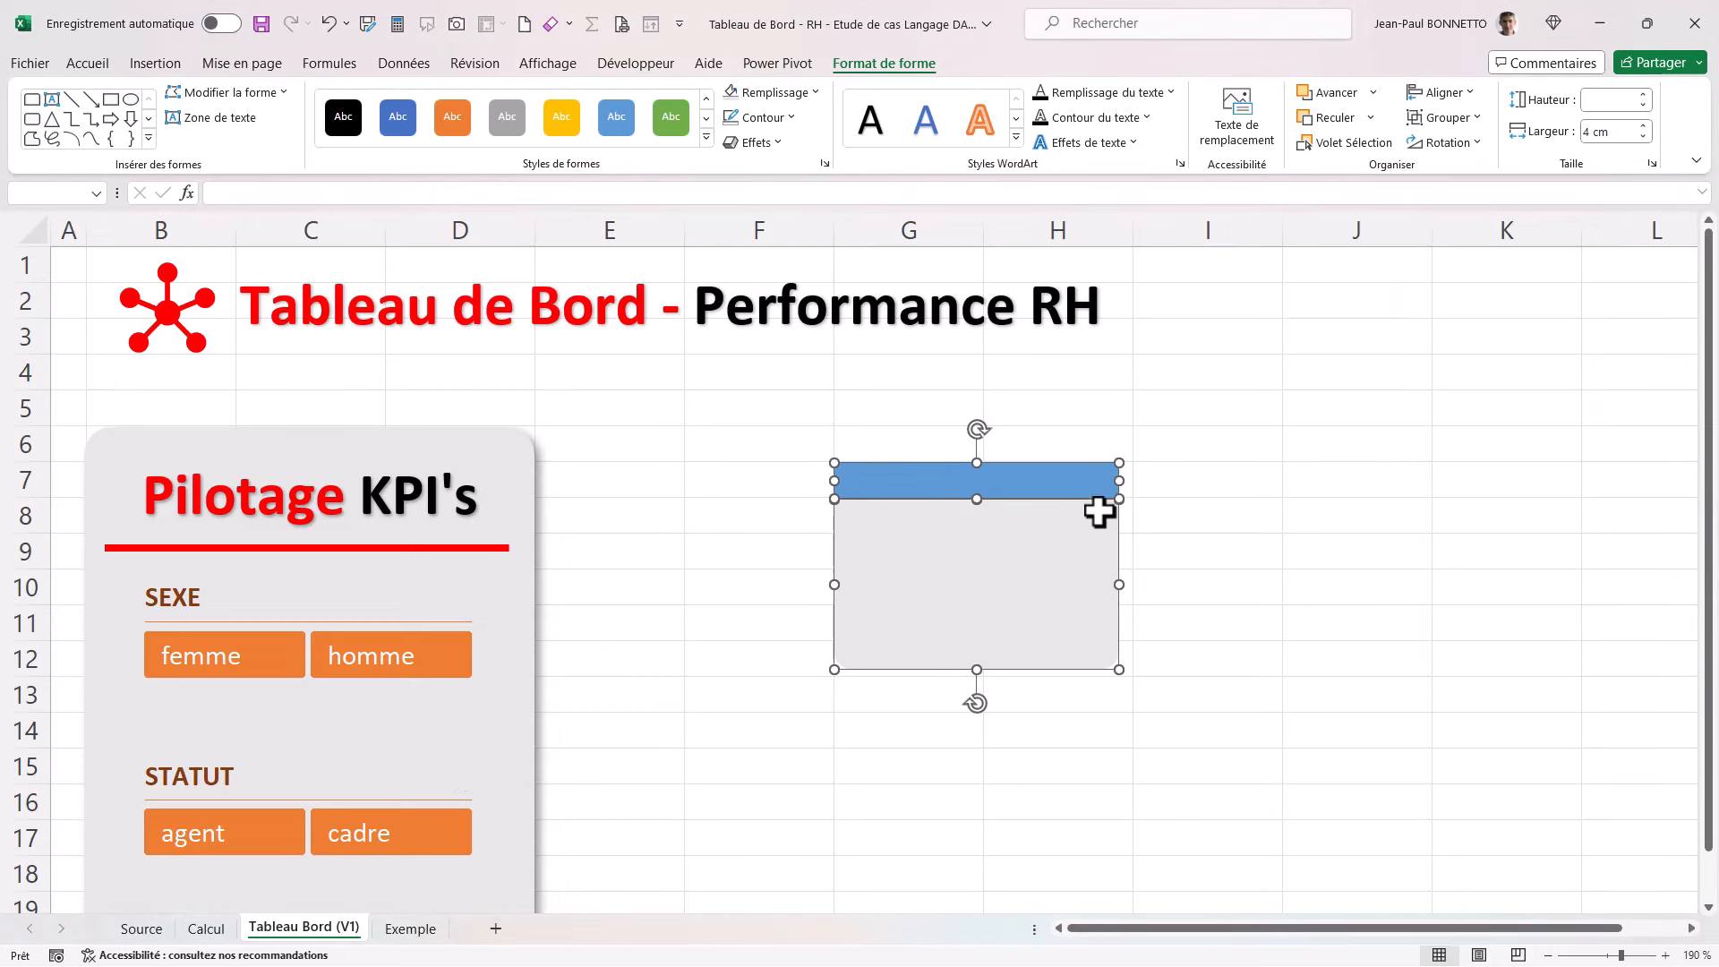
Step: Move both card shapes together so the card starts at the left edge of column F in row 6, and deselect them
drag(1036, 566, 887, 528)
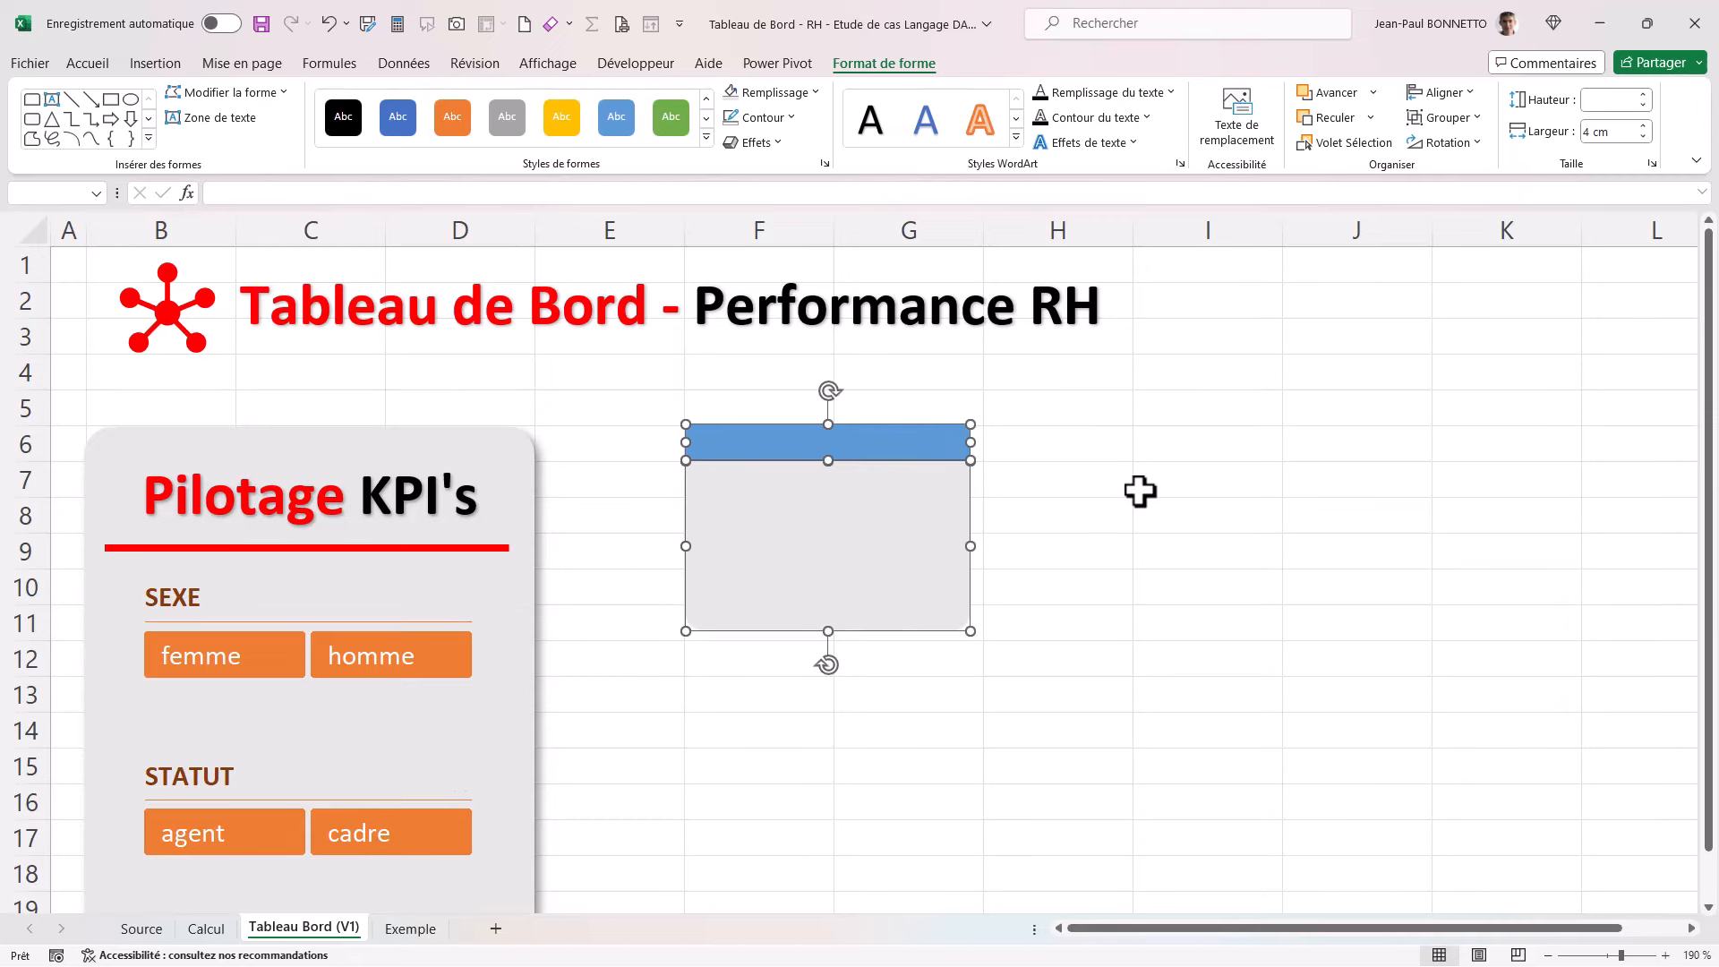
scroll(1140, 491, down, 1)
scroll(1140, 492, down, 5)
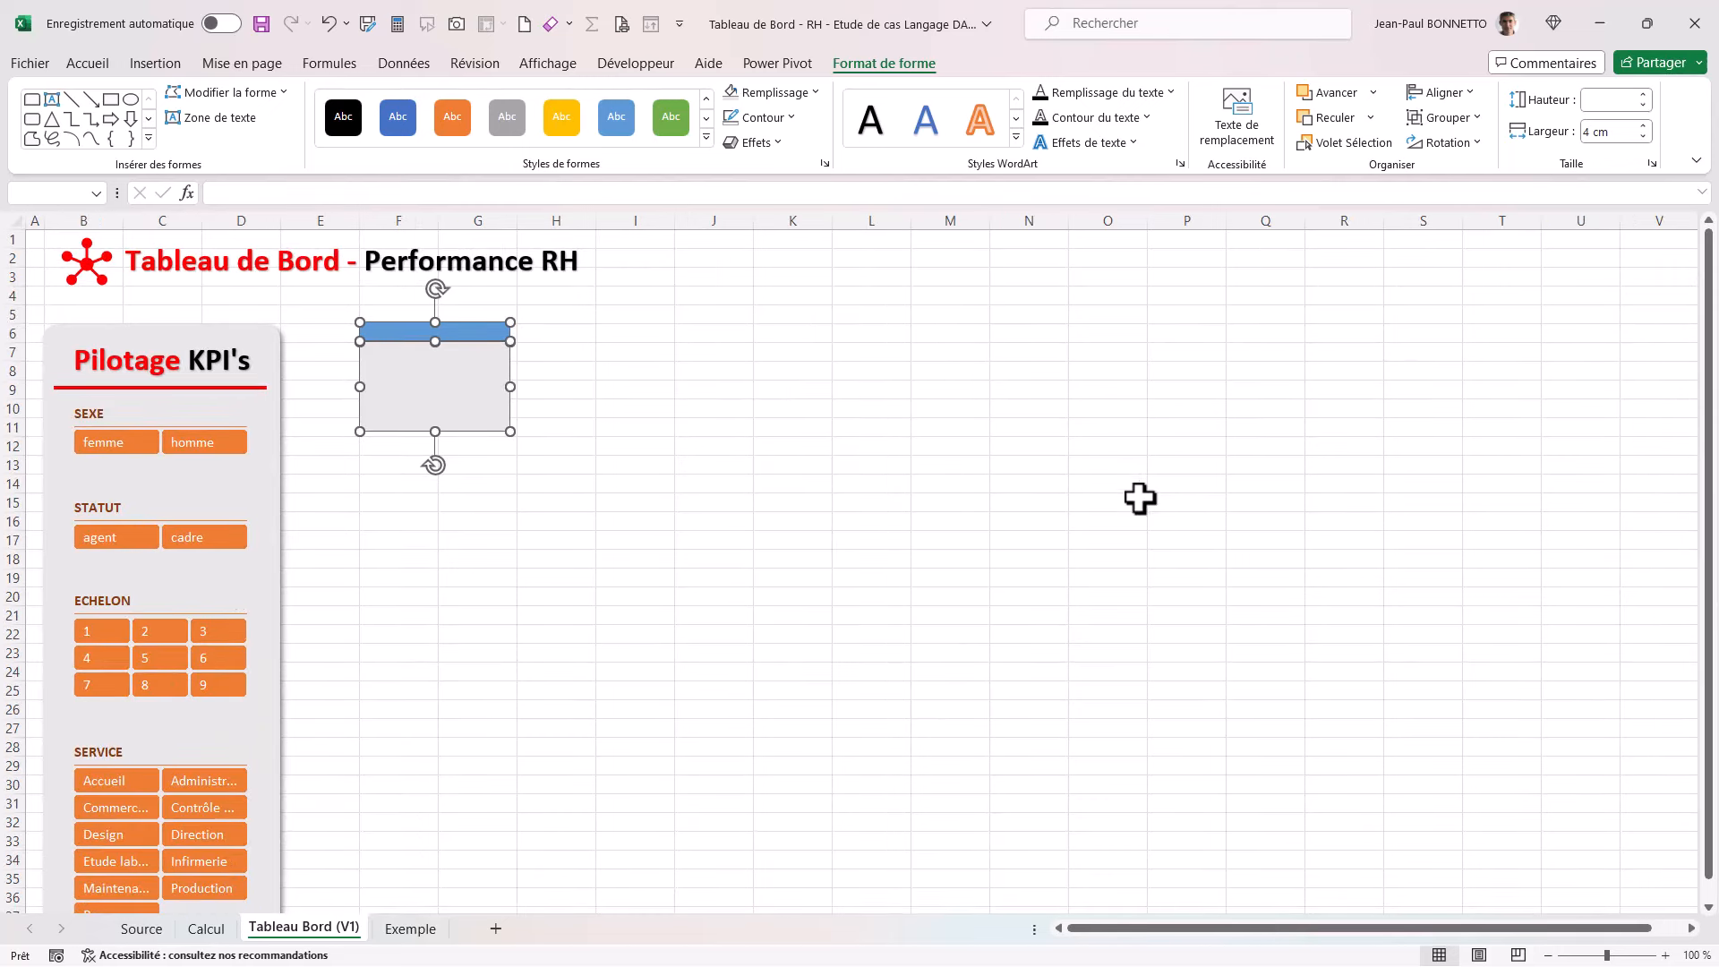
click(744, 543)
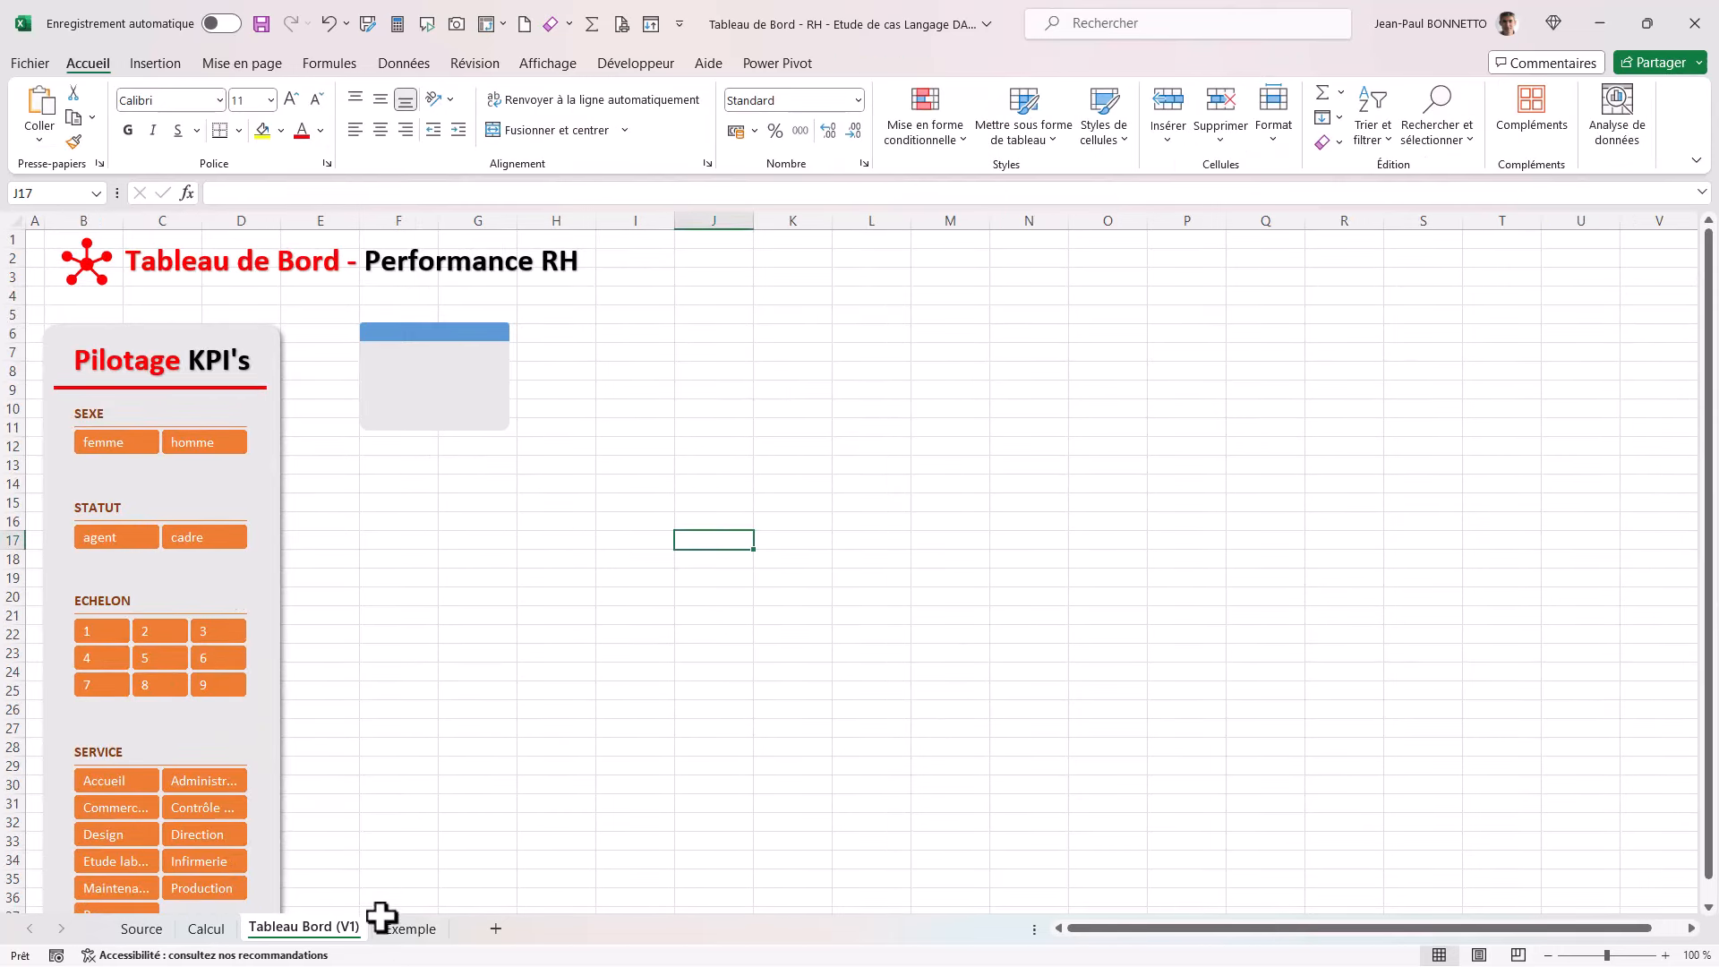
Step: Compare the two-part card shape with the KPI cards on the Exemple sheet and return to the Tableau Bord (V1) sheet
click(412, 931)
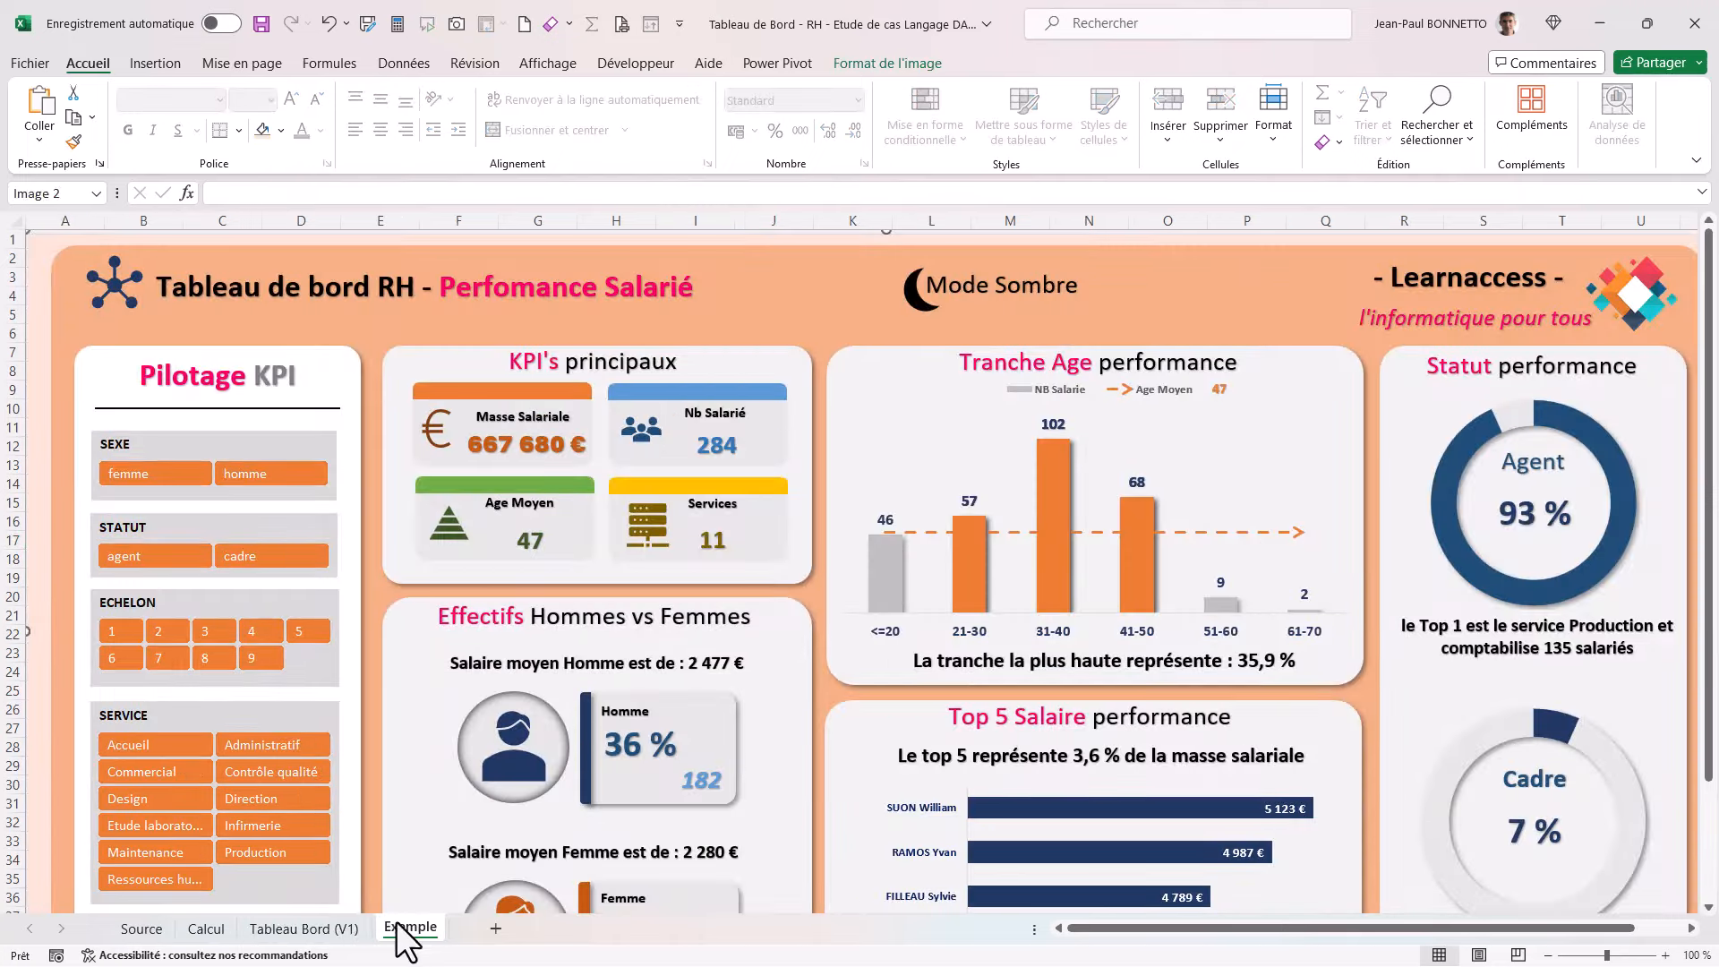
click(362, 922)
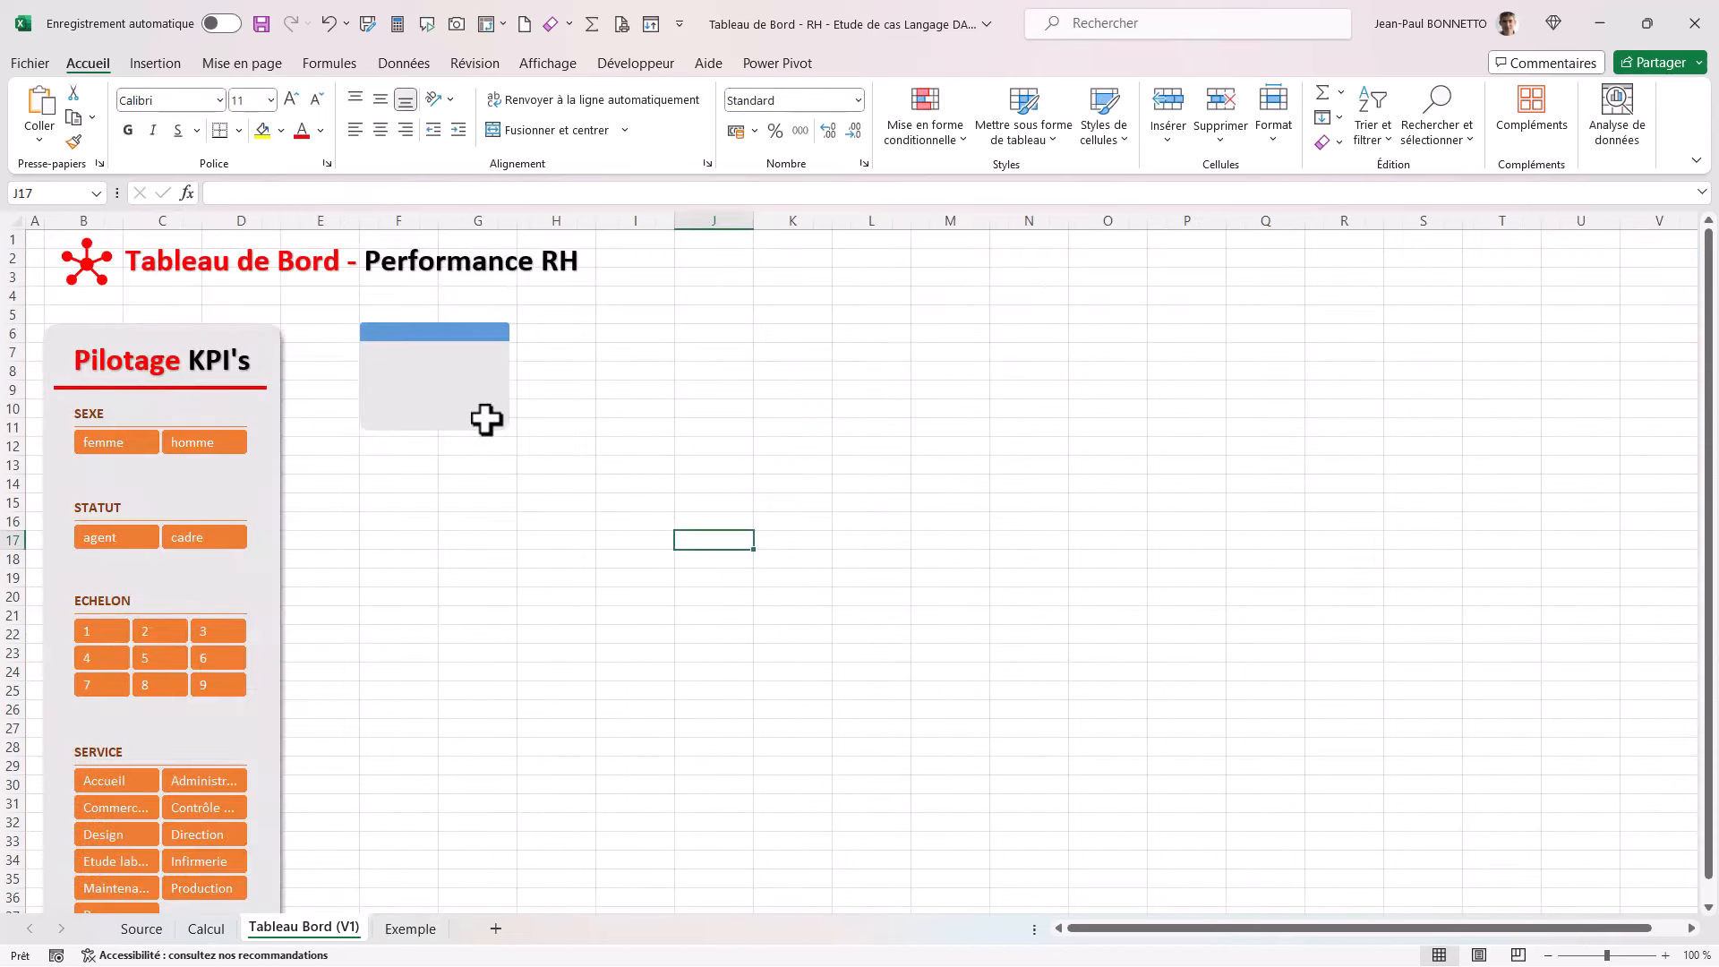
click(478, 334)
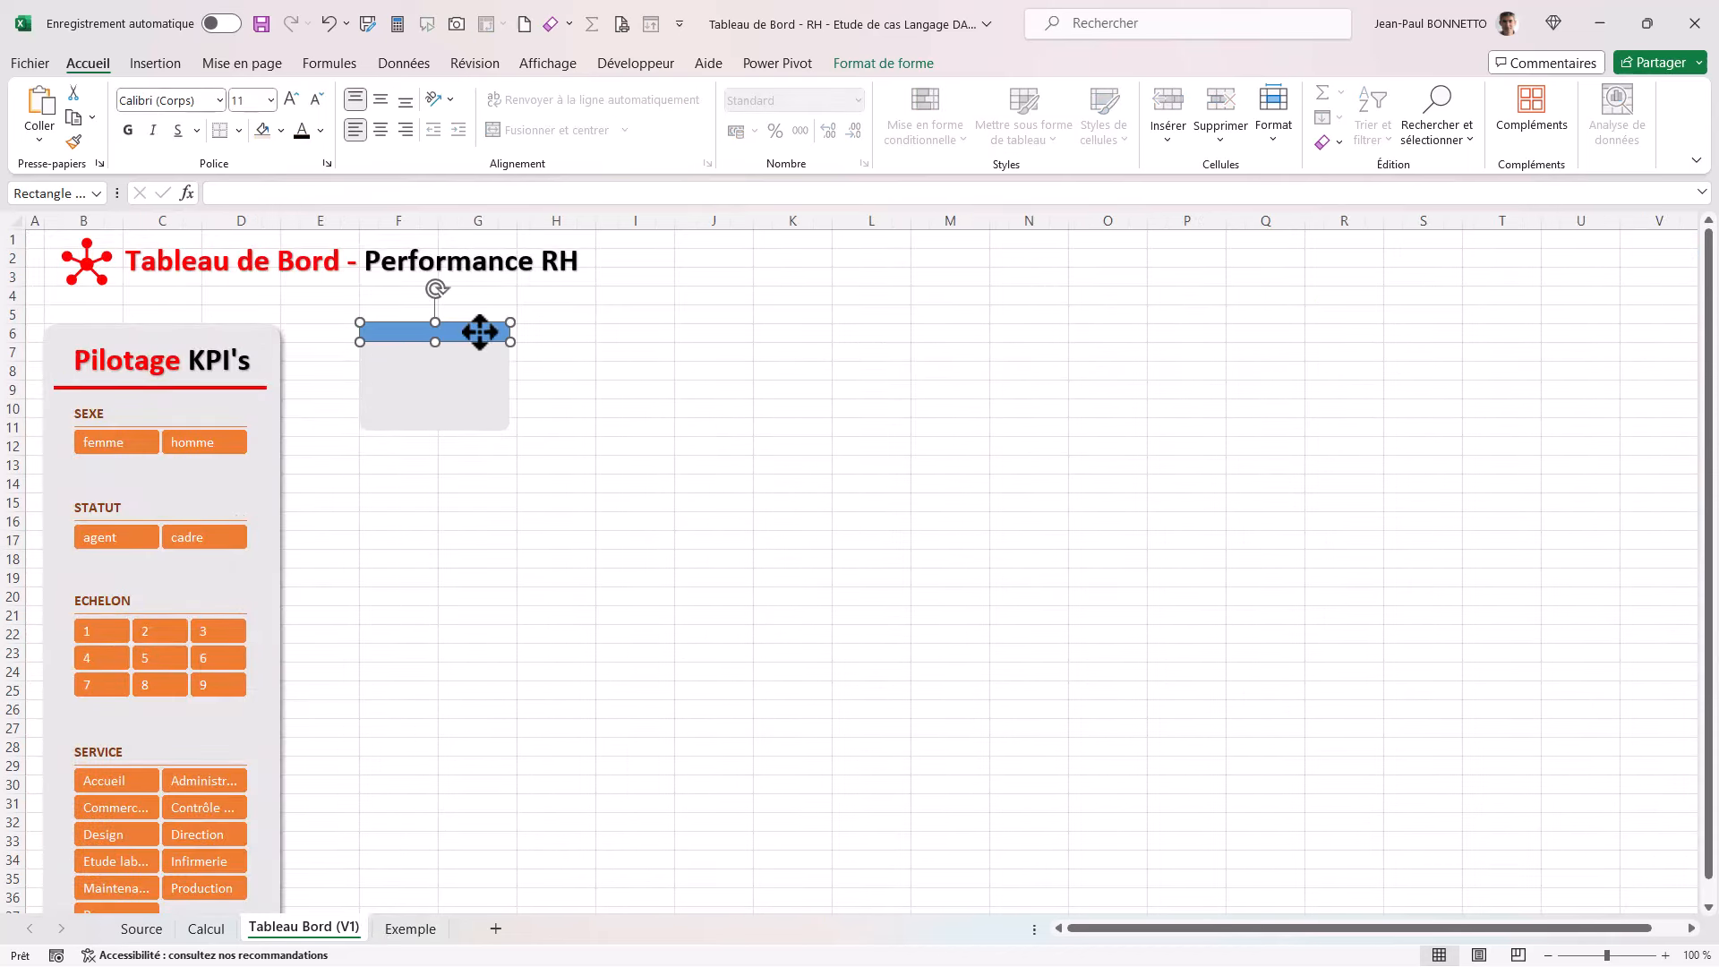
ctrl+click(462, 381)
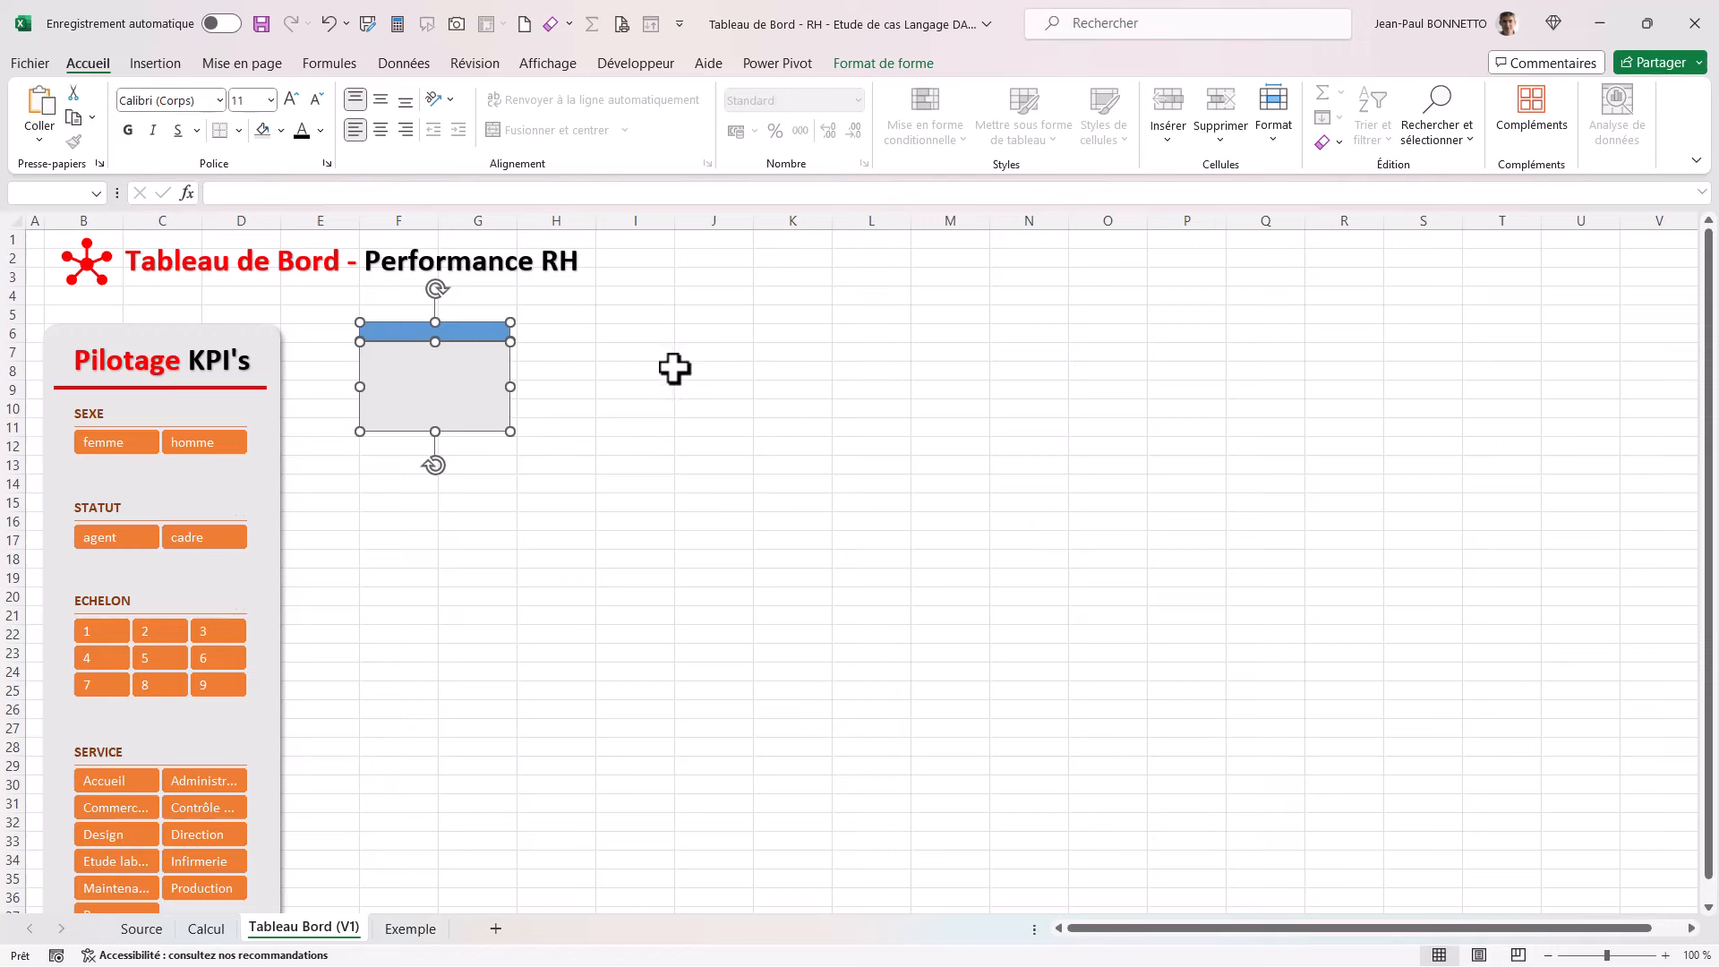
click(684, 440)
click(409, 929)
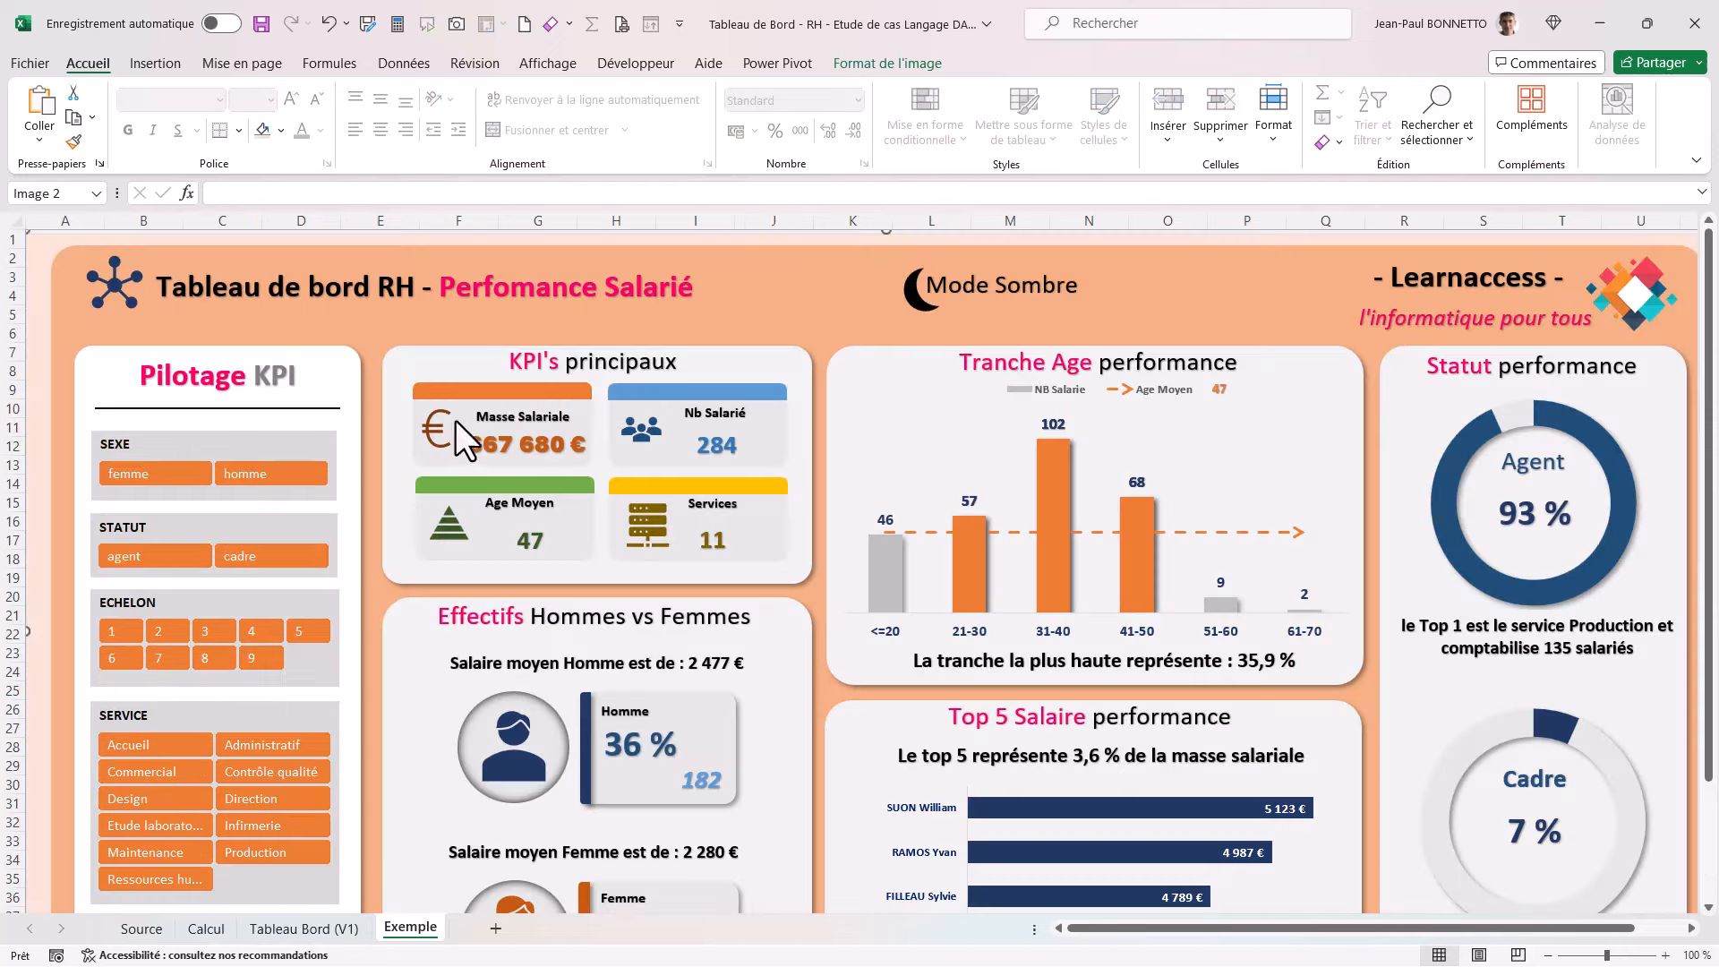
click(305, 929)
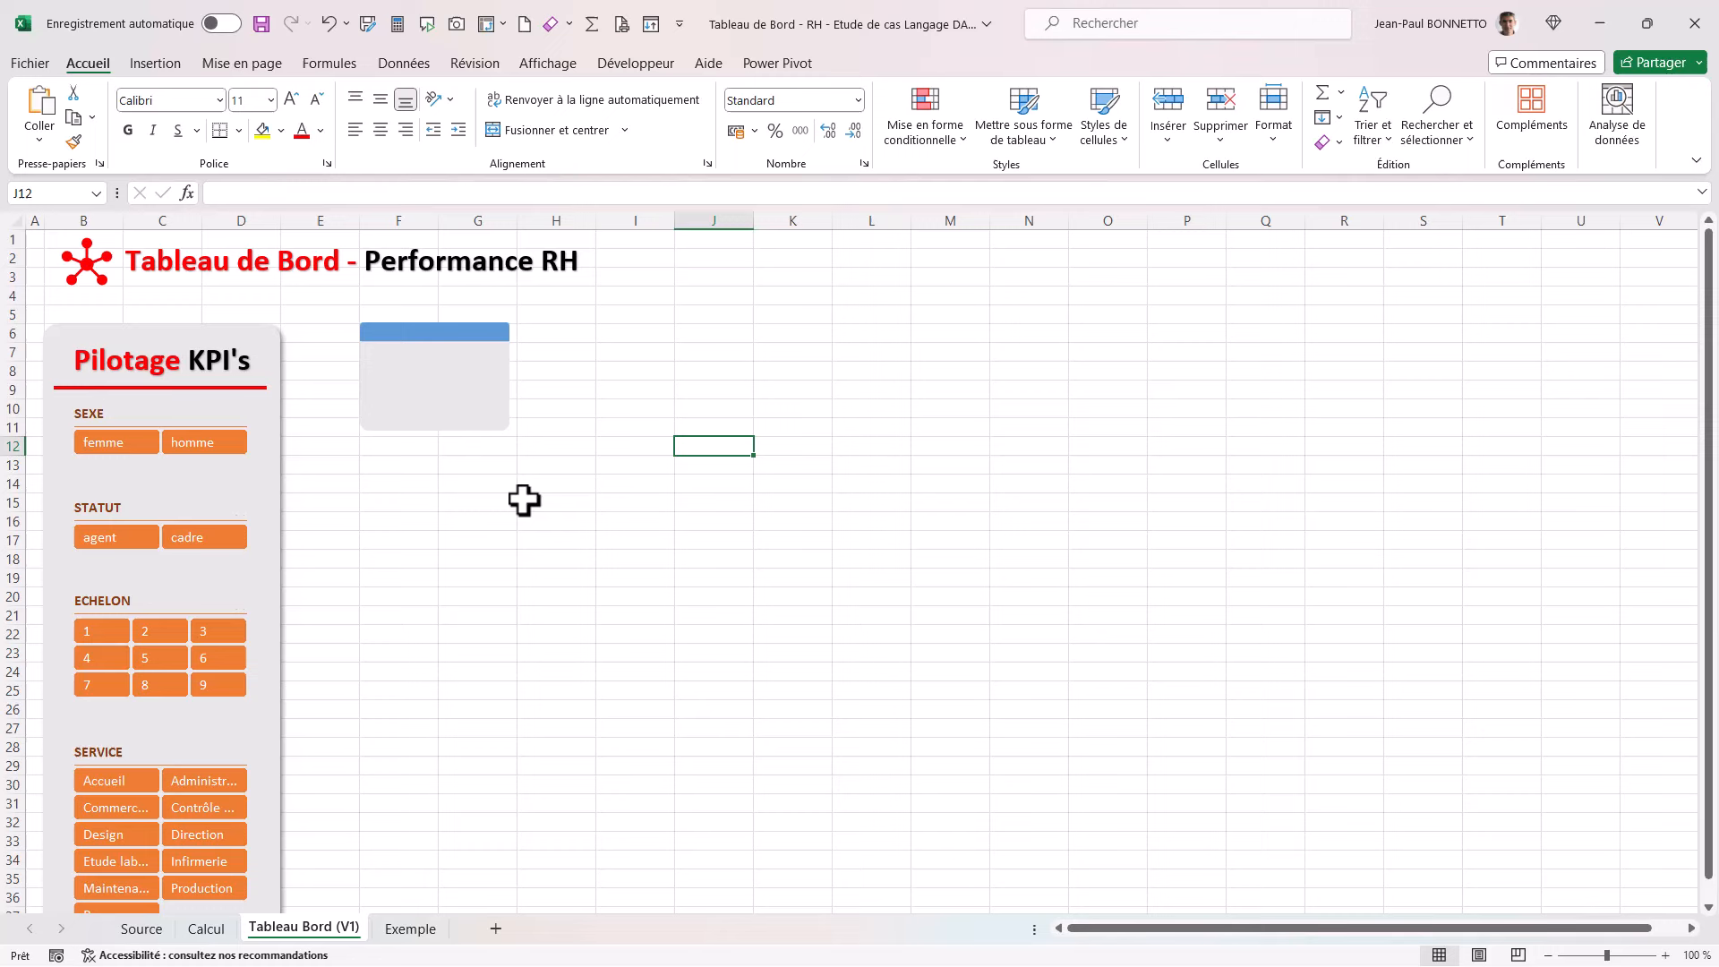
Step: Draw a rectangle about 4.91 cm wide and 1.58 cm high in the empty area beside the KPI card
click(158, 64)
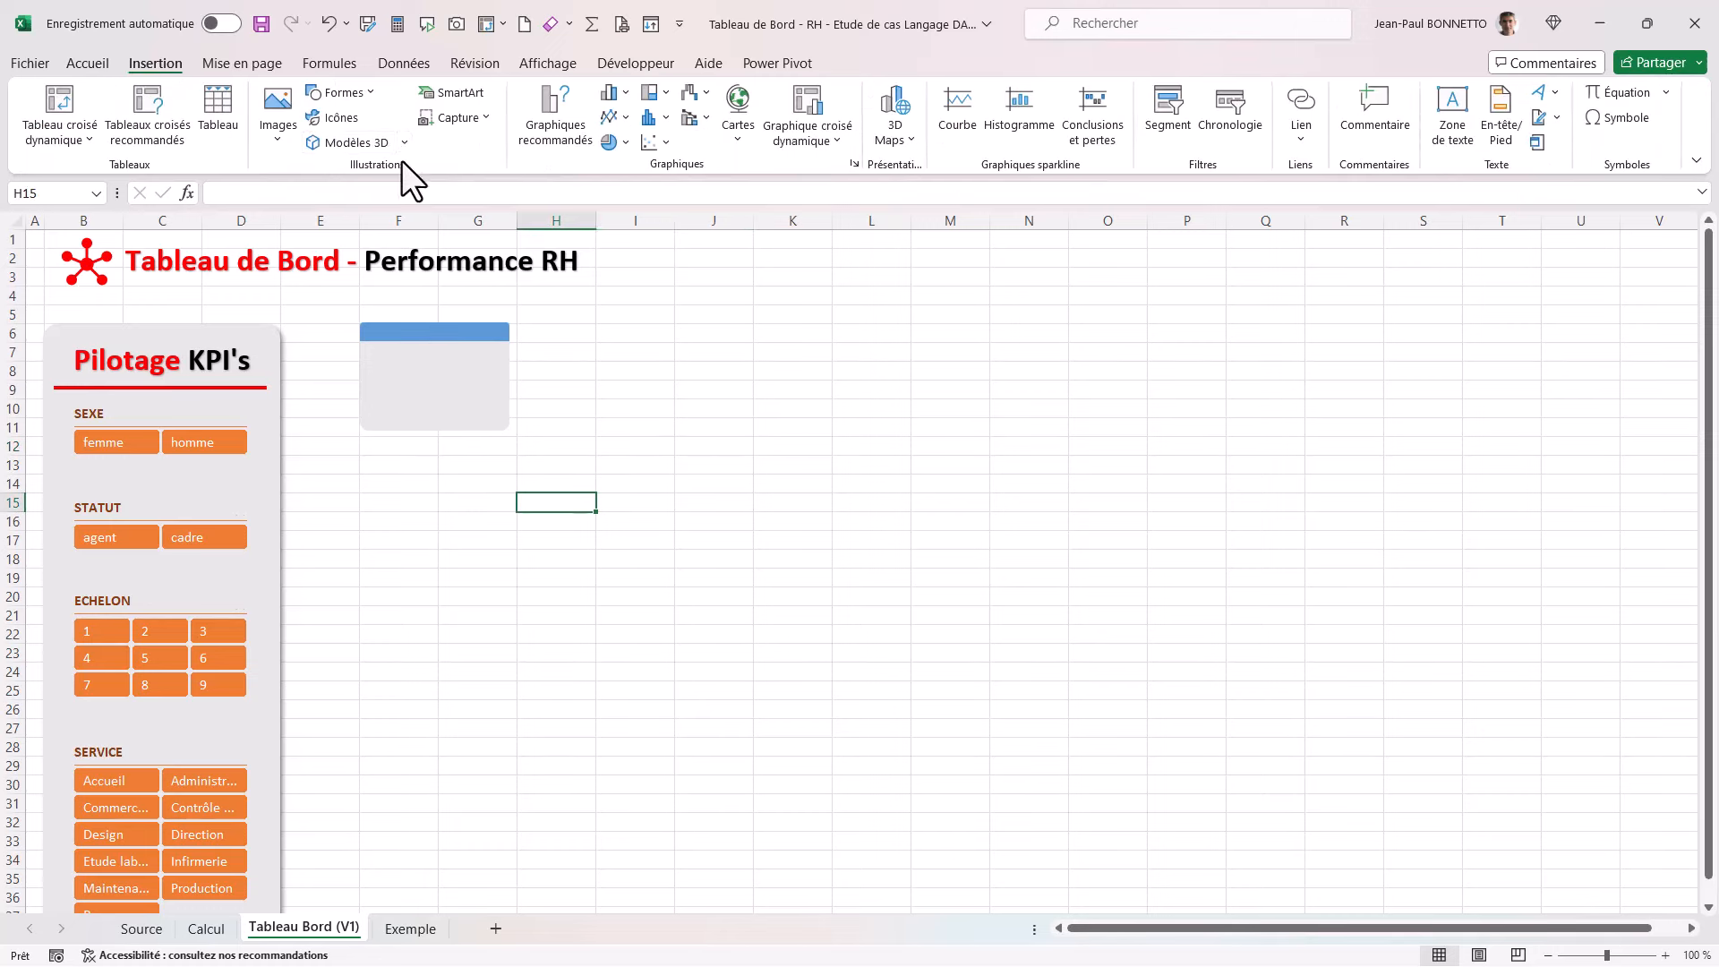
click(369, 89)
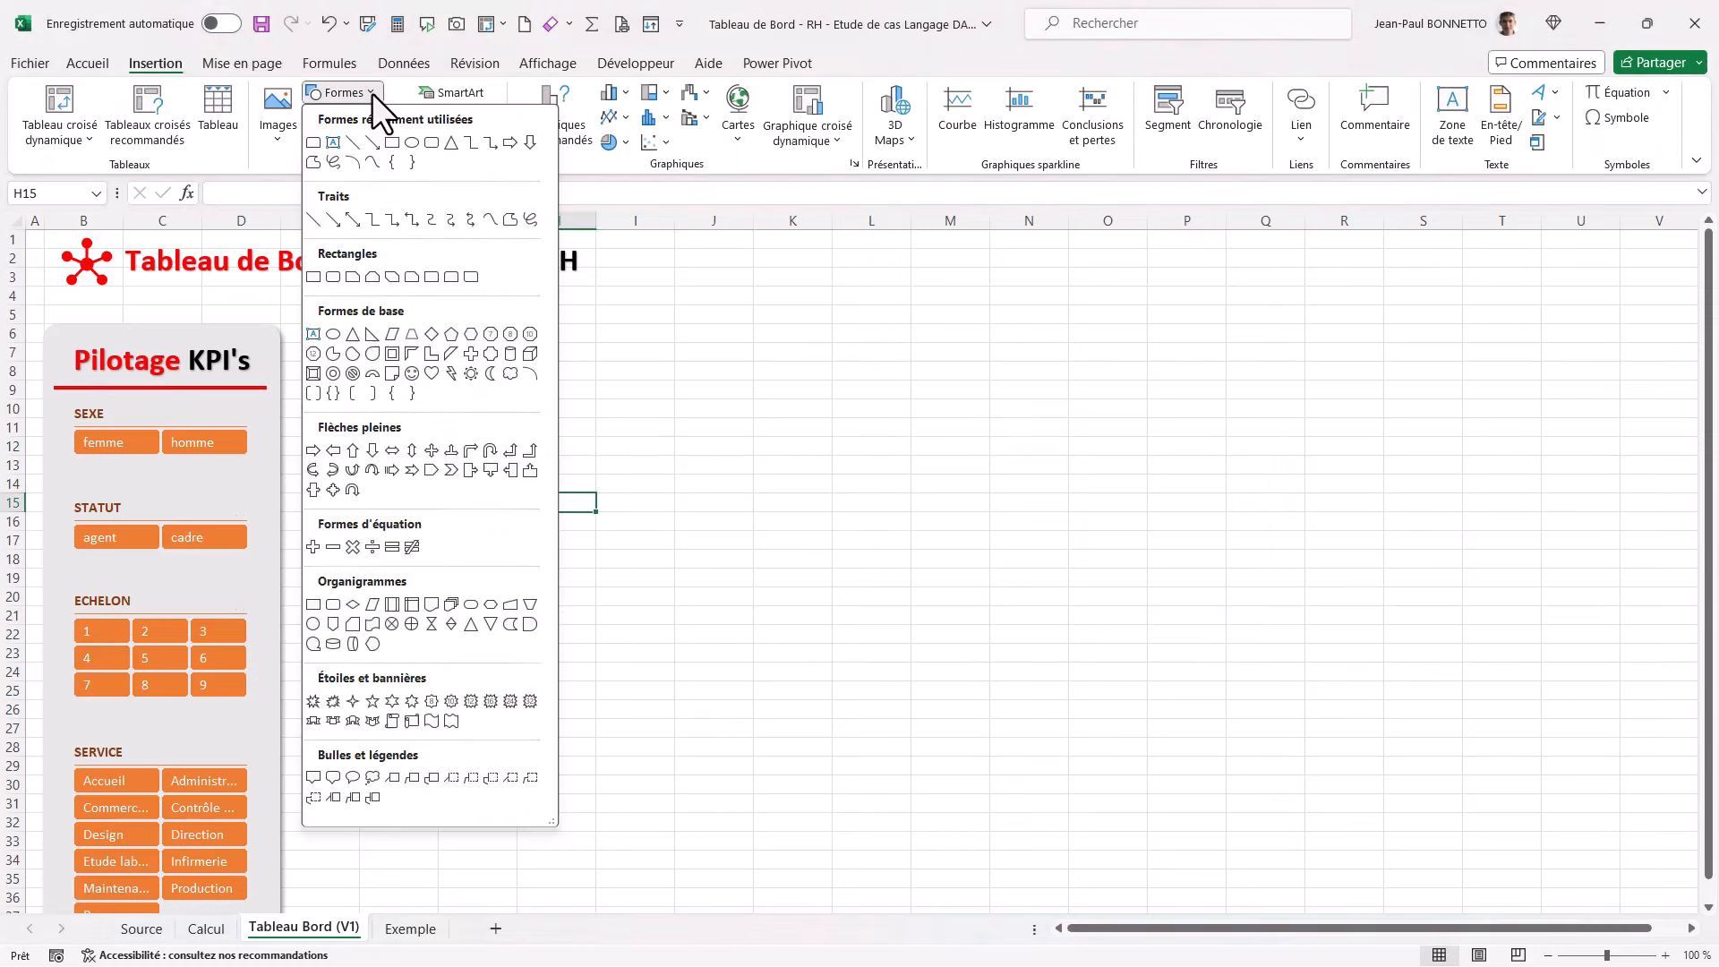
click(391, 142)
drag(591, 445, 668, 474)
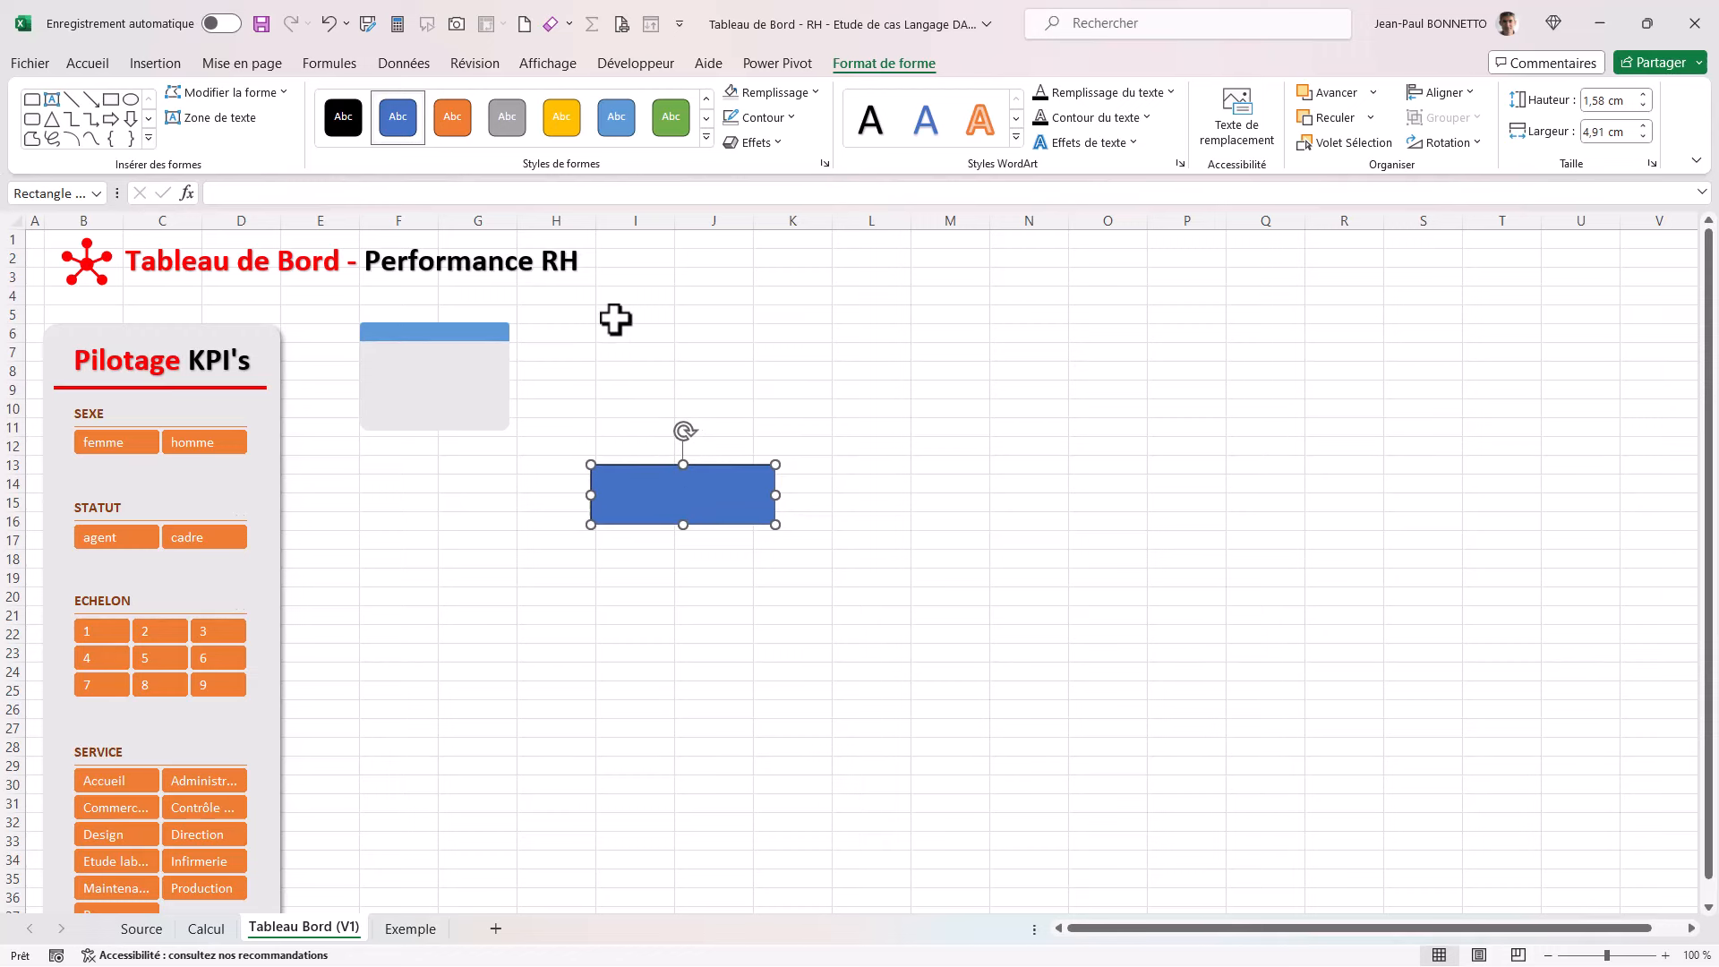
Step: Remove both the fill and the outline of the new rectangle
click(815, 90)
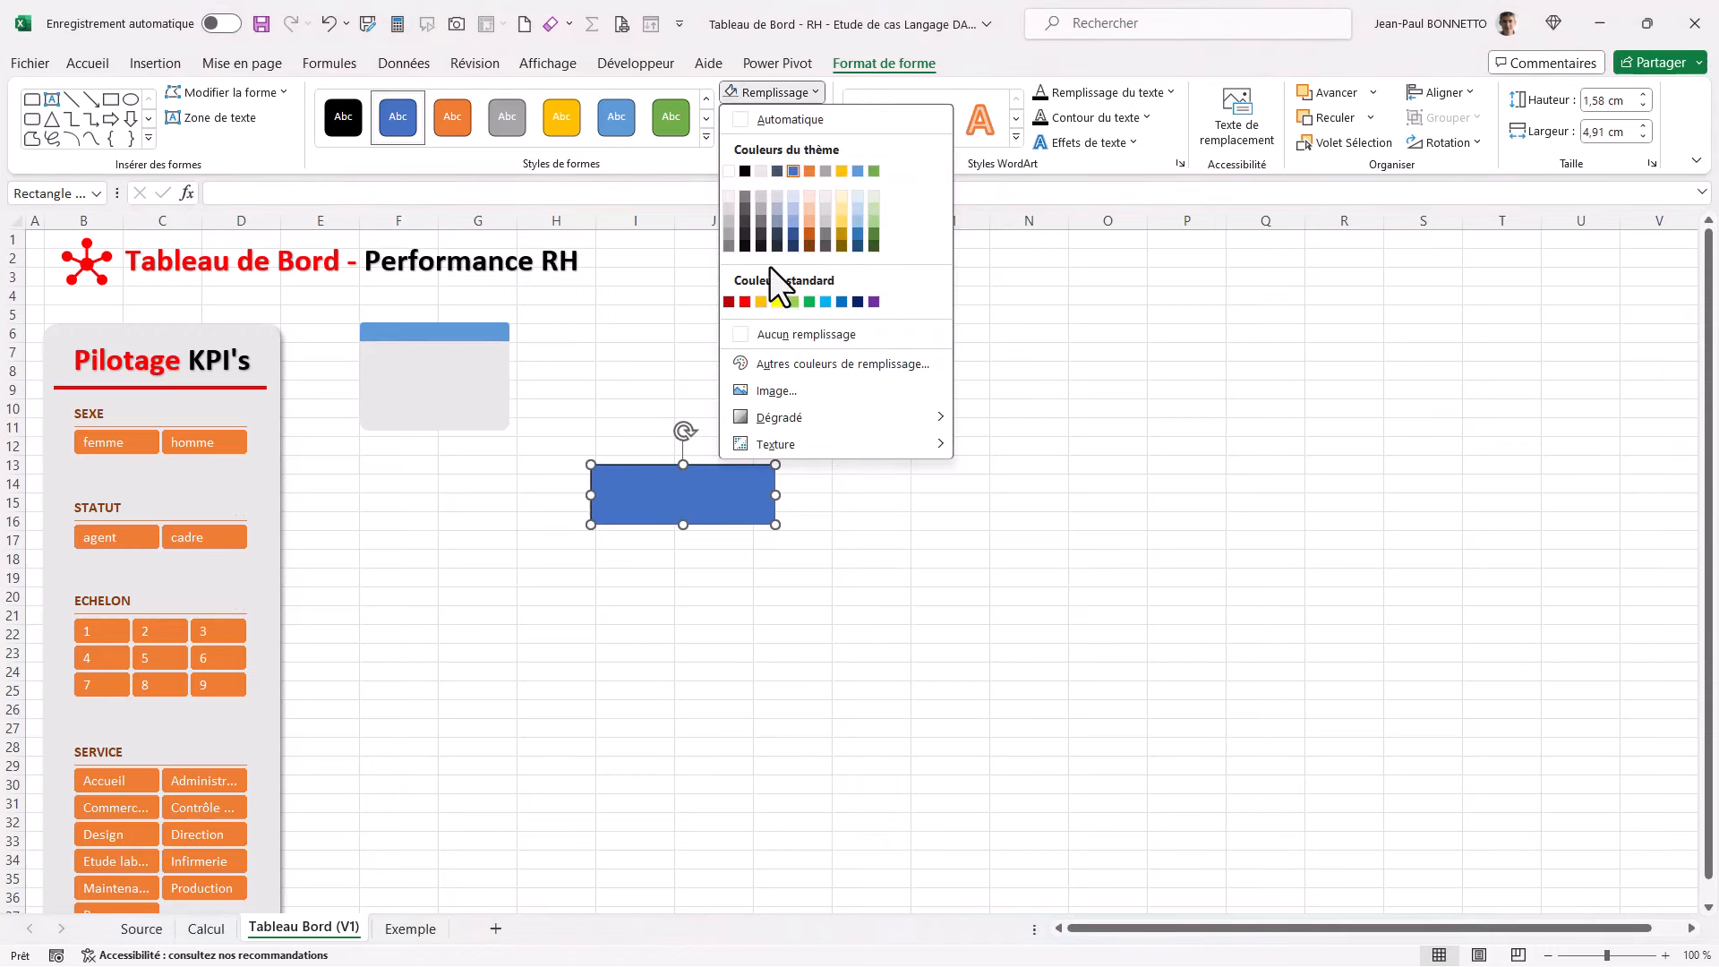
click(797, 336)
click(790, 117)
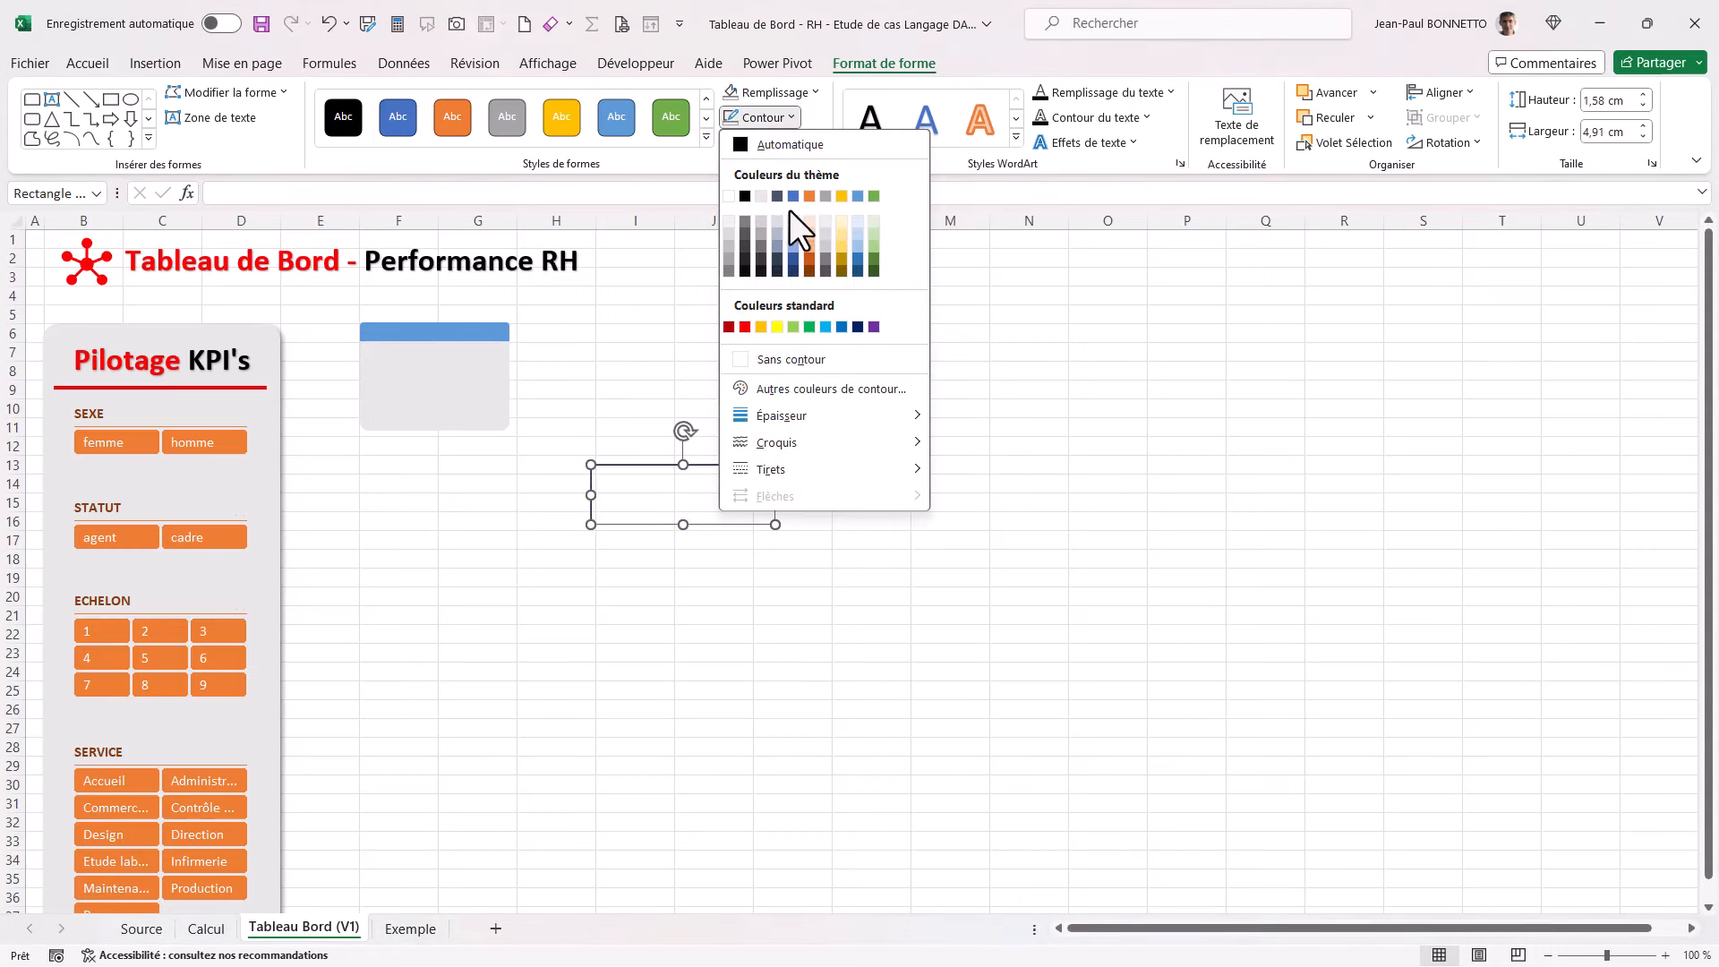
click(784, 362)
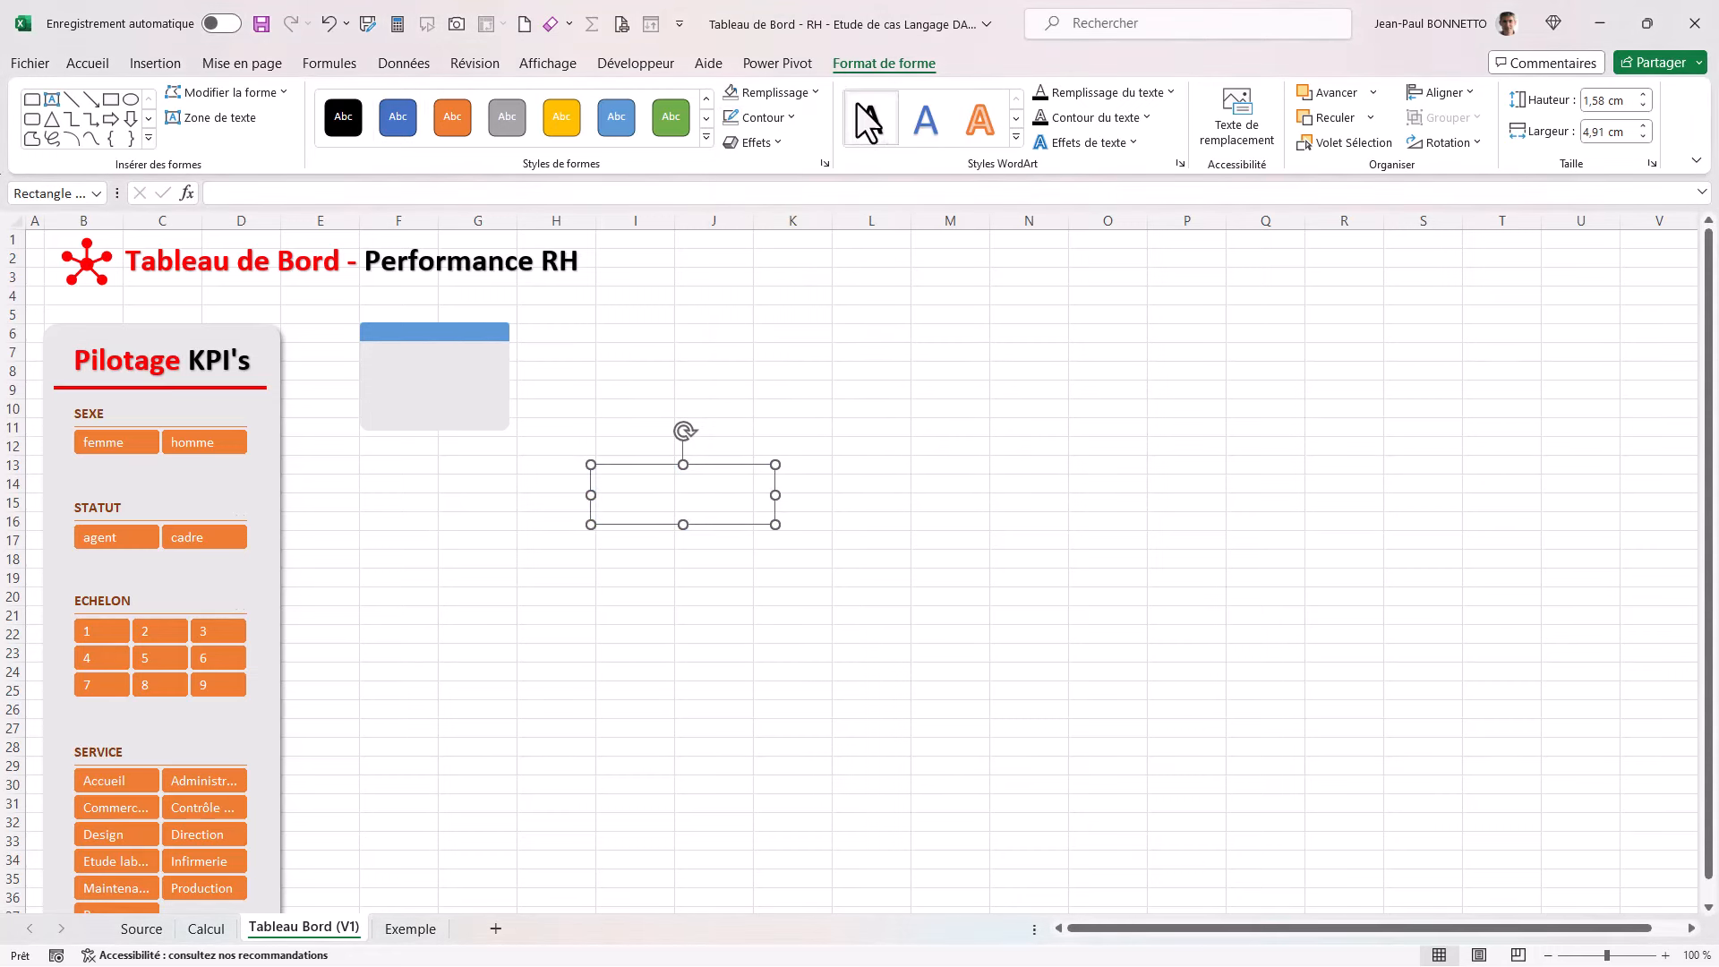
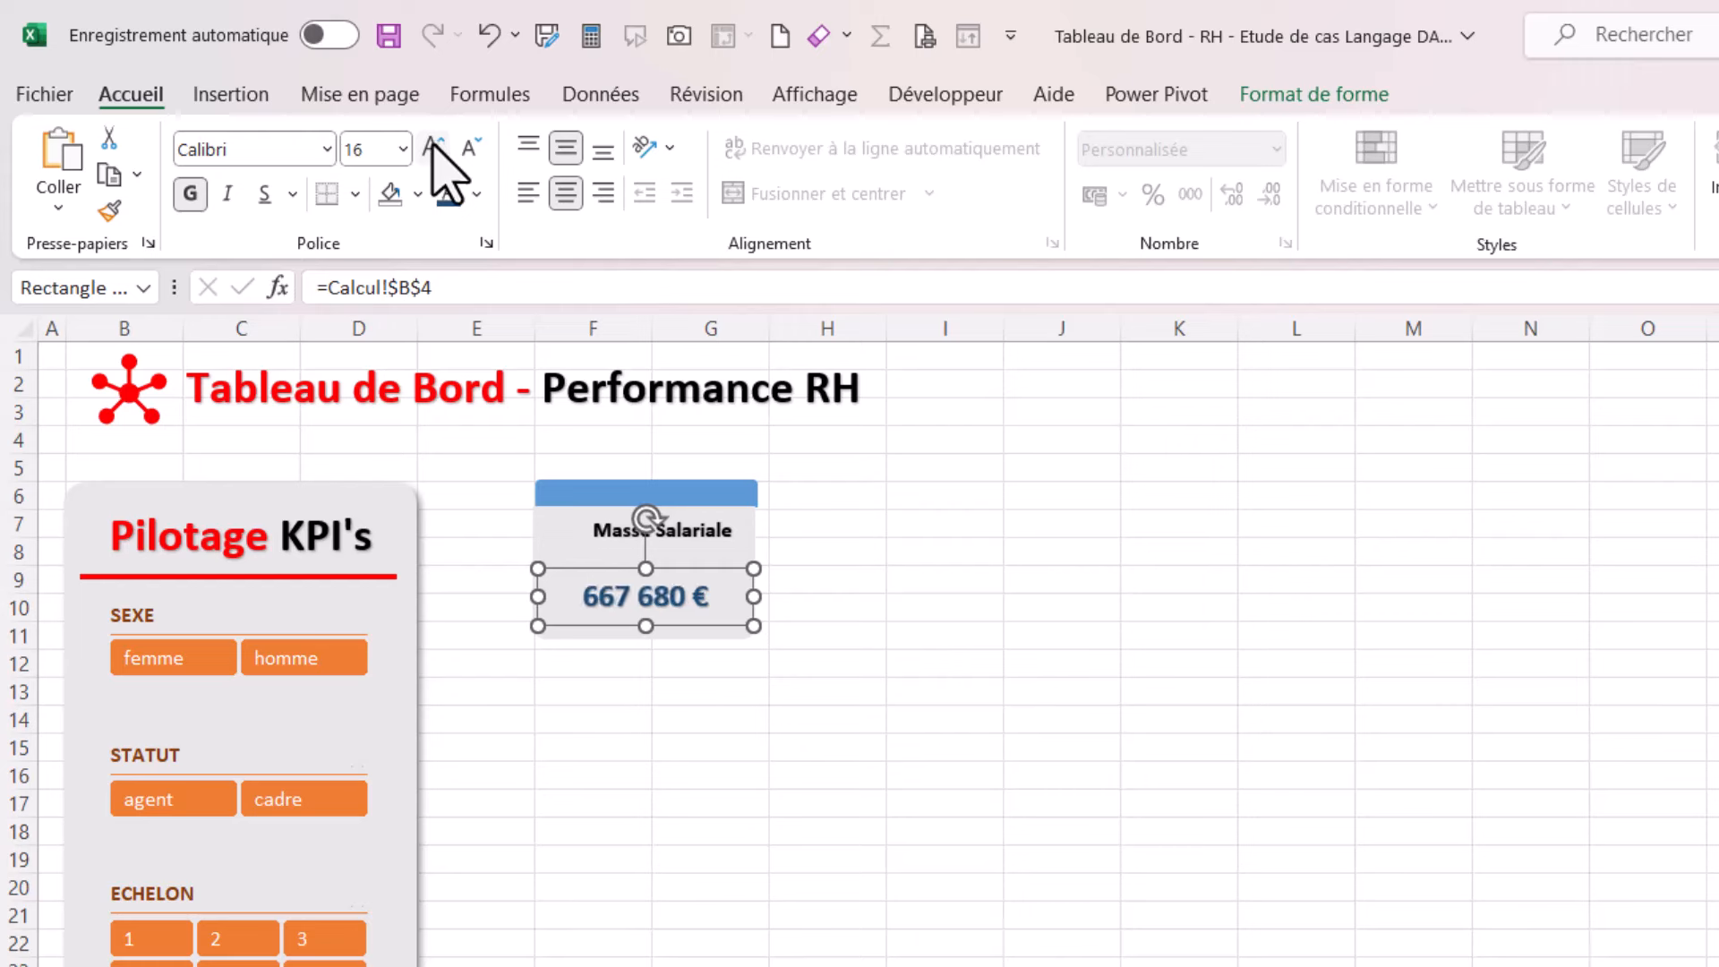
Step: Set the salary value's font size to 20 and move its box up closer to the Masse Salariale label
click(433, 148)
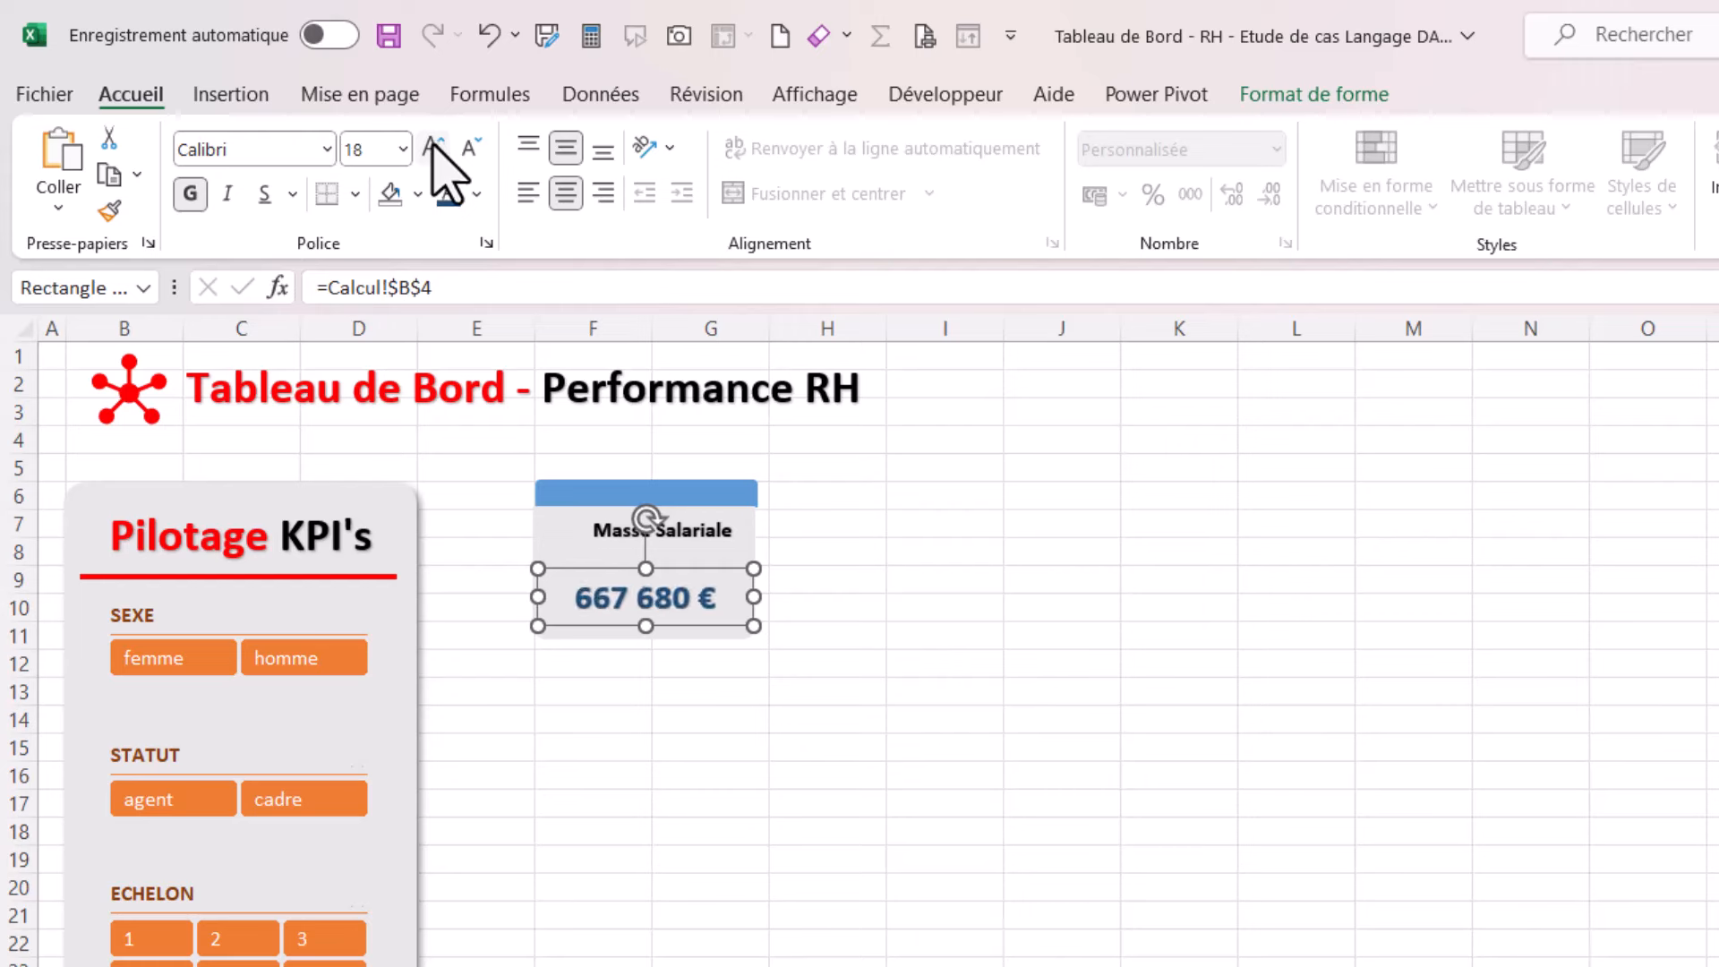
click(434, 148)
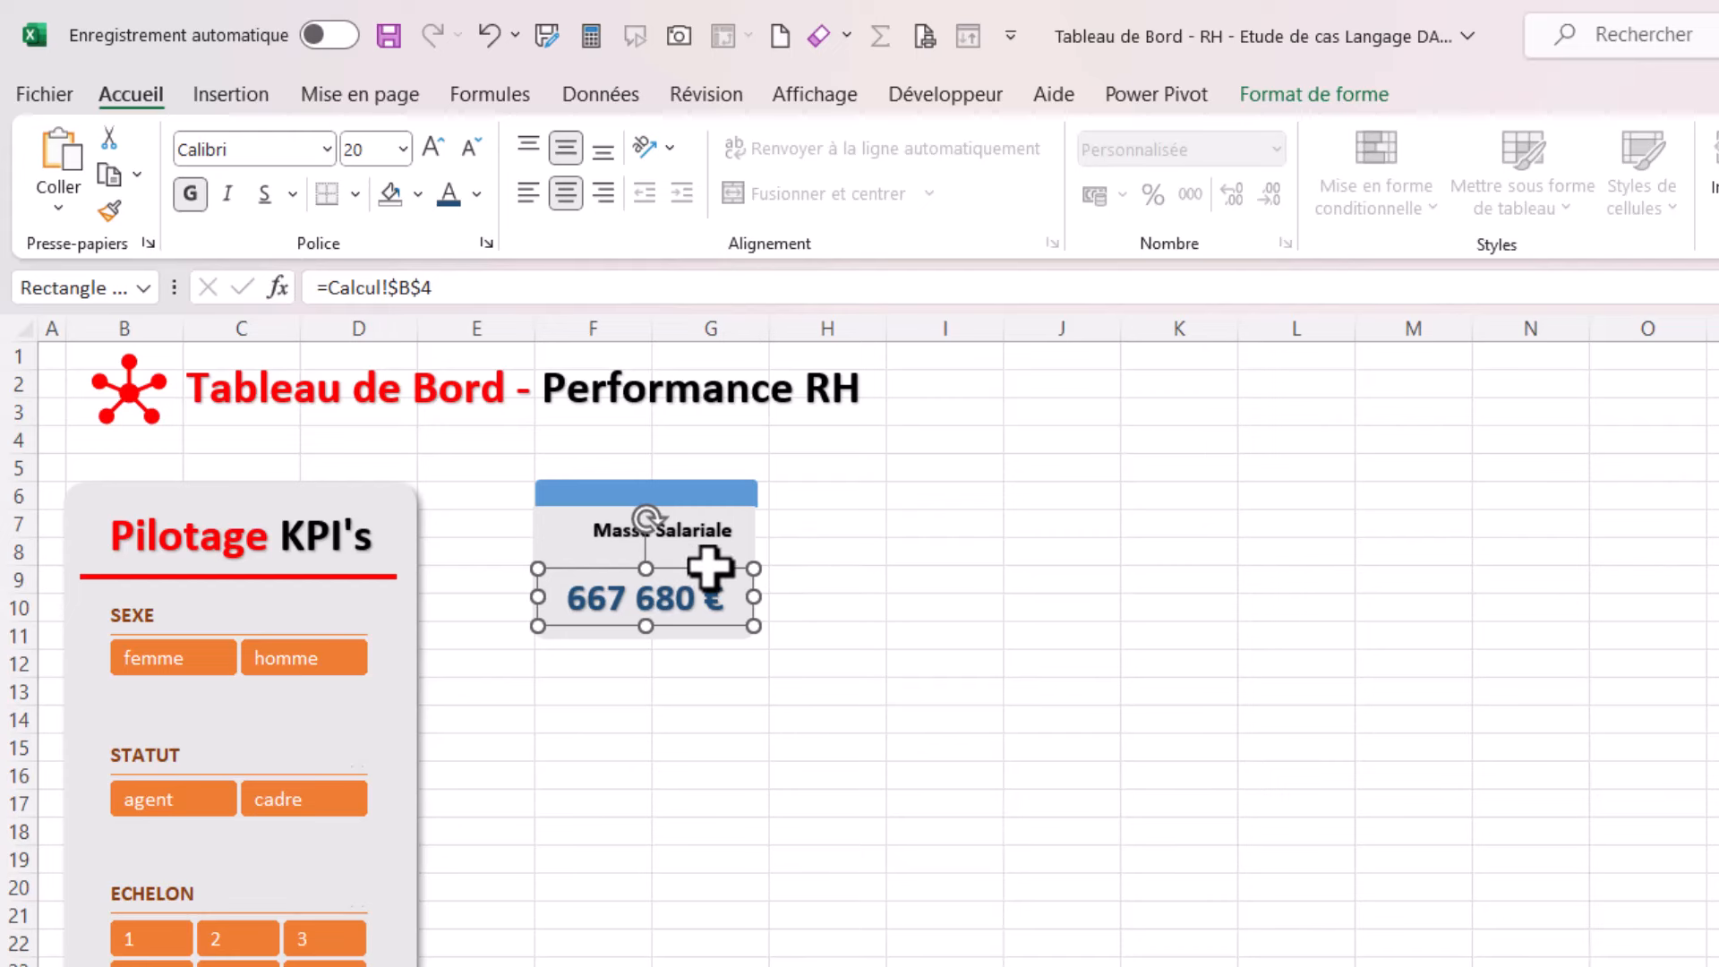
drag(710, 562, 710, 562)
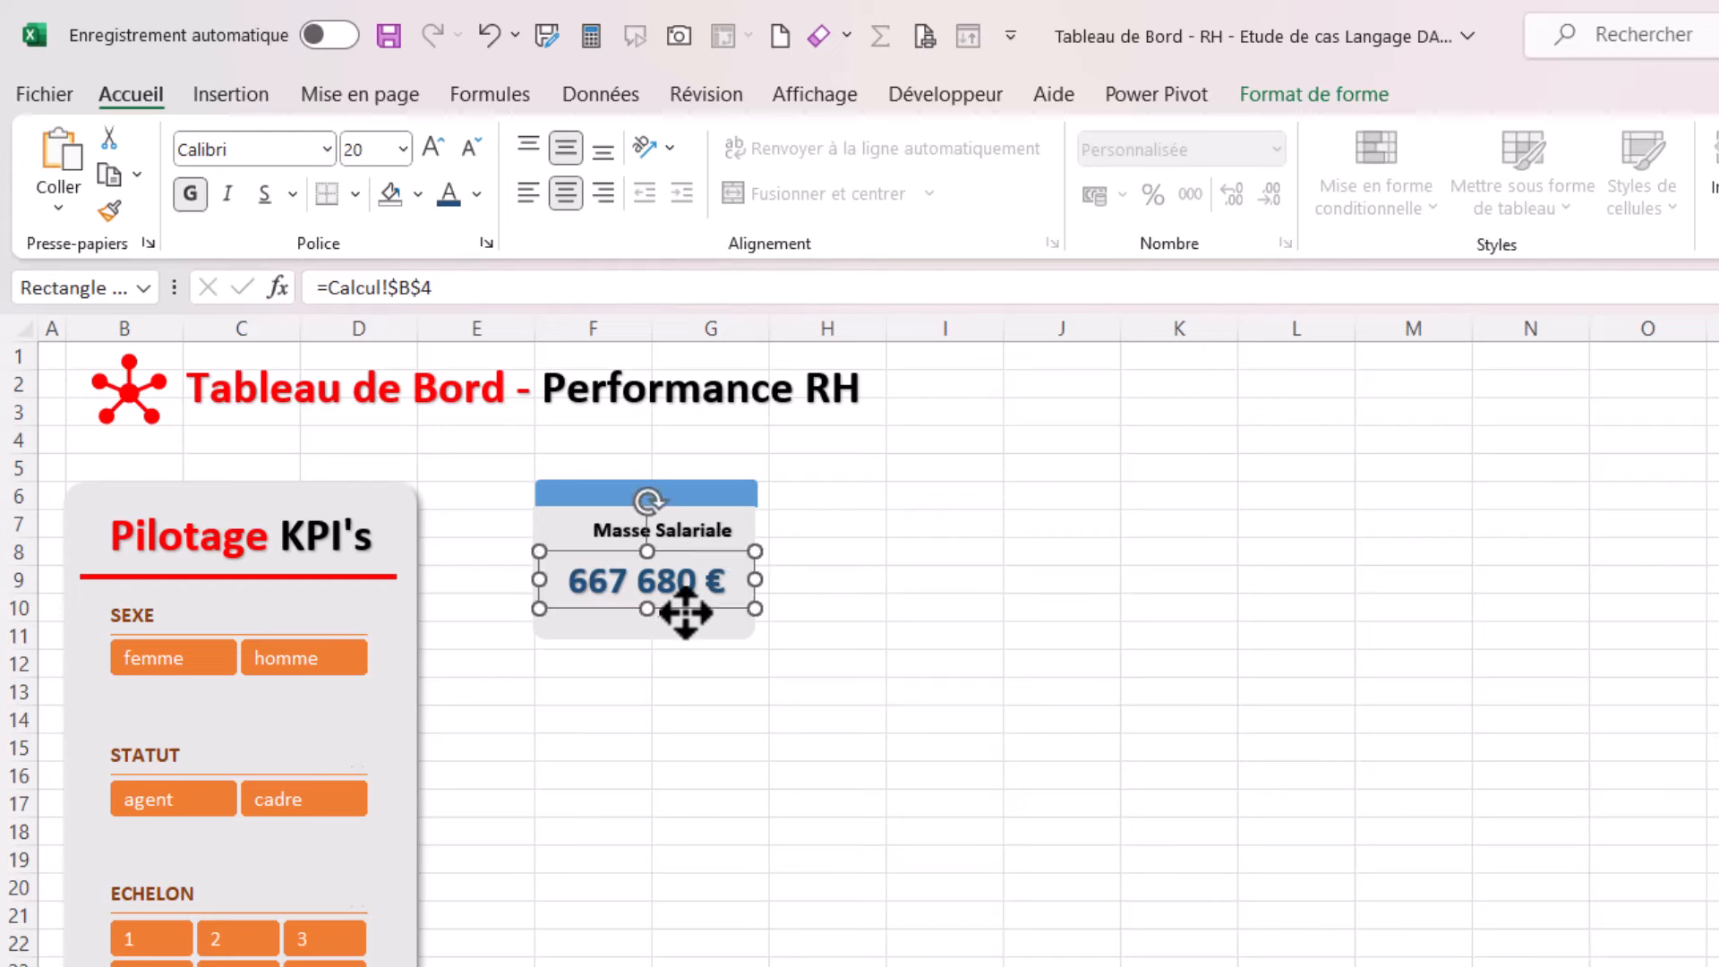
Step: Shorten the card's grey rectangle to about 1.9 cm high so it ends just below the salary value
click(667, 629)
drag(643, 640, 645, 616)
click(1280, 96)
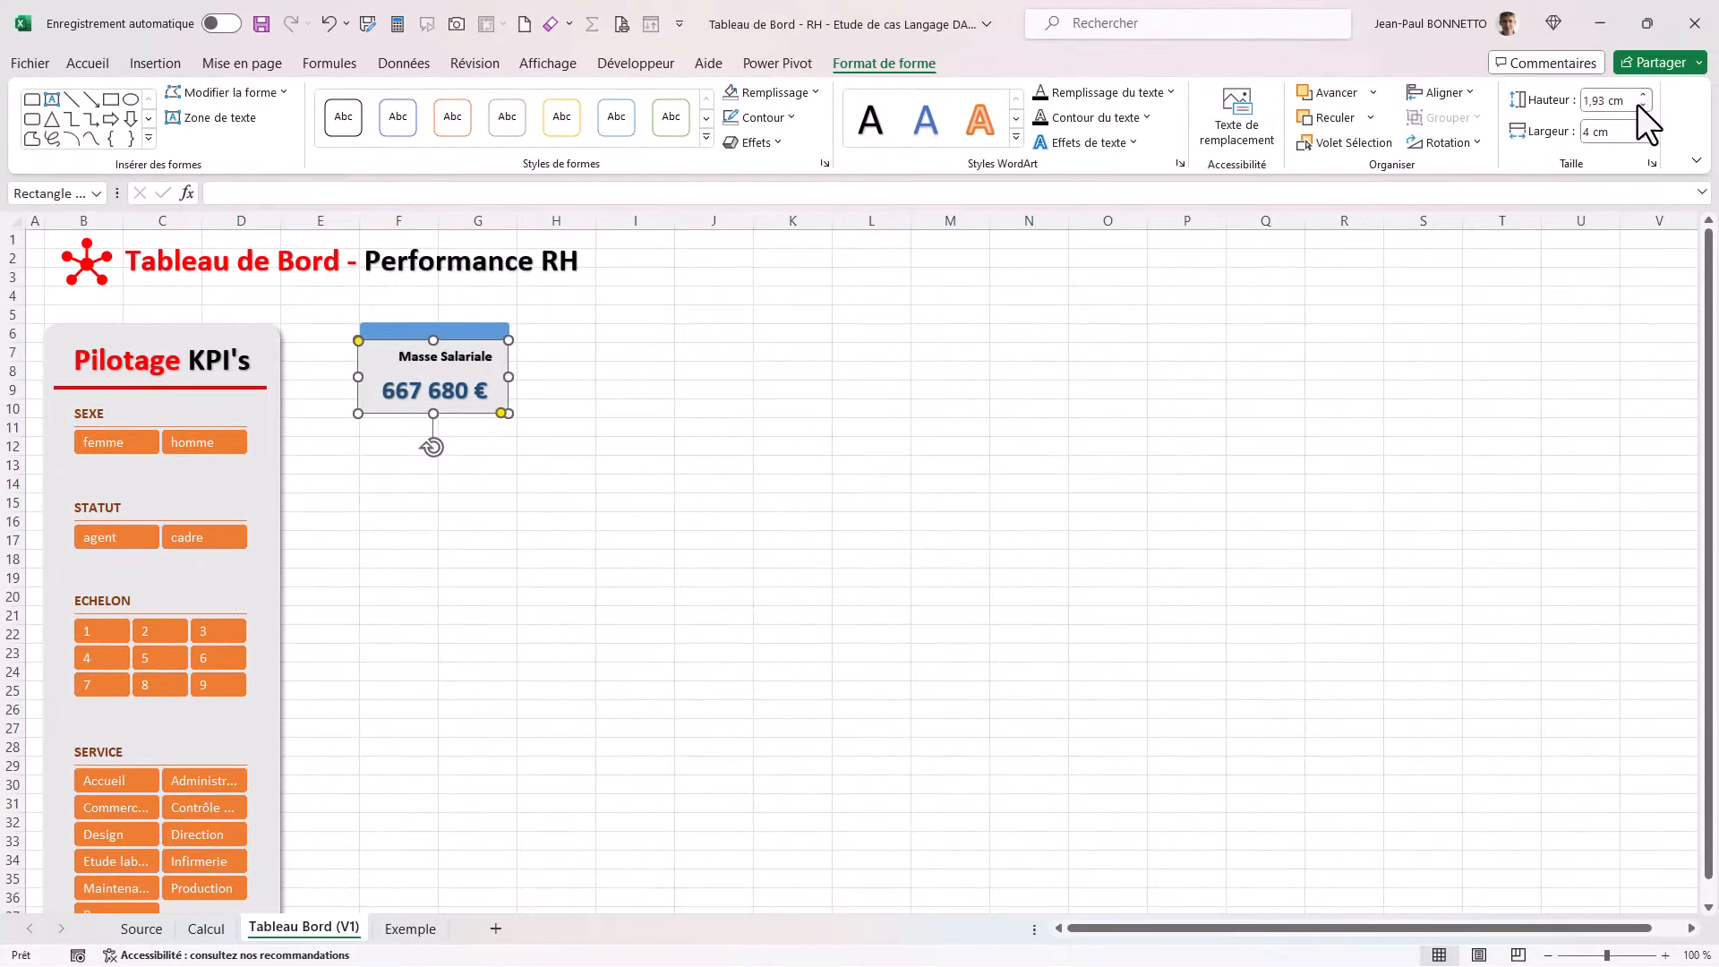
click(1642, 106)
Step: Select the blue bar together with the grey rectangle, centre-align them with each other, and deselect them
shift+click(495, 332)
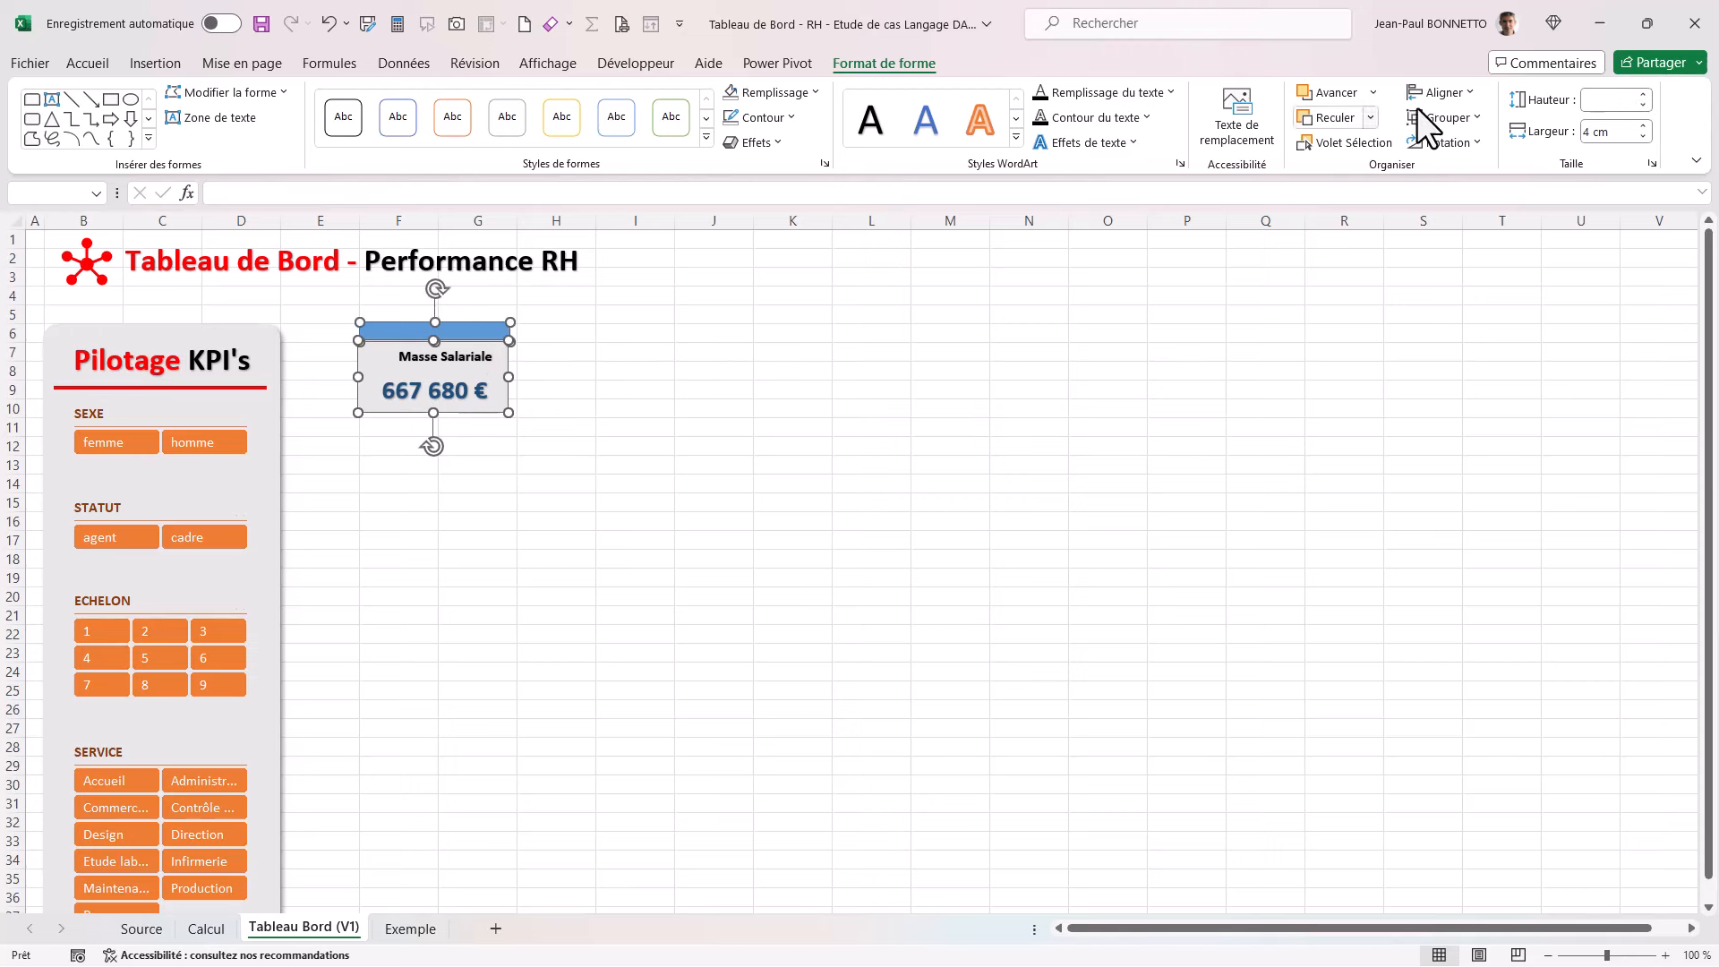
click(1470, 90)
click(1469, 148)
click(712, 408)
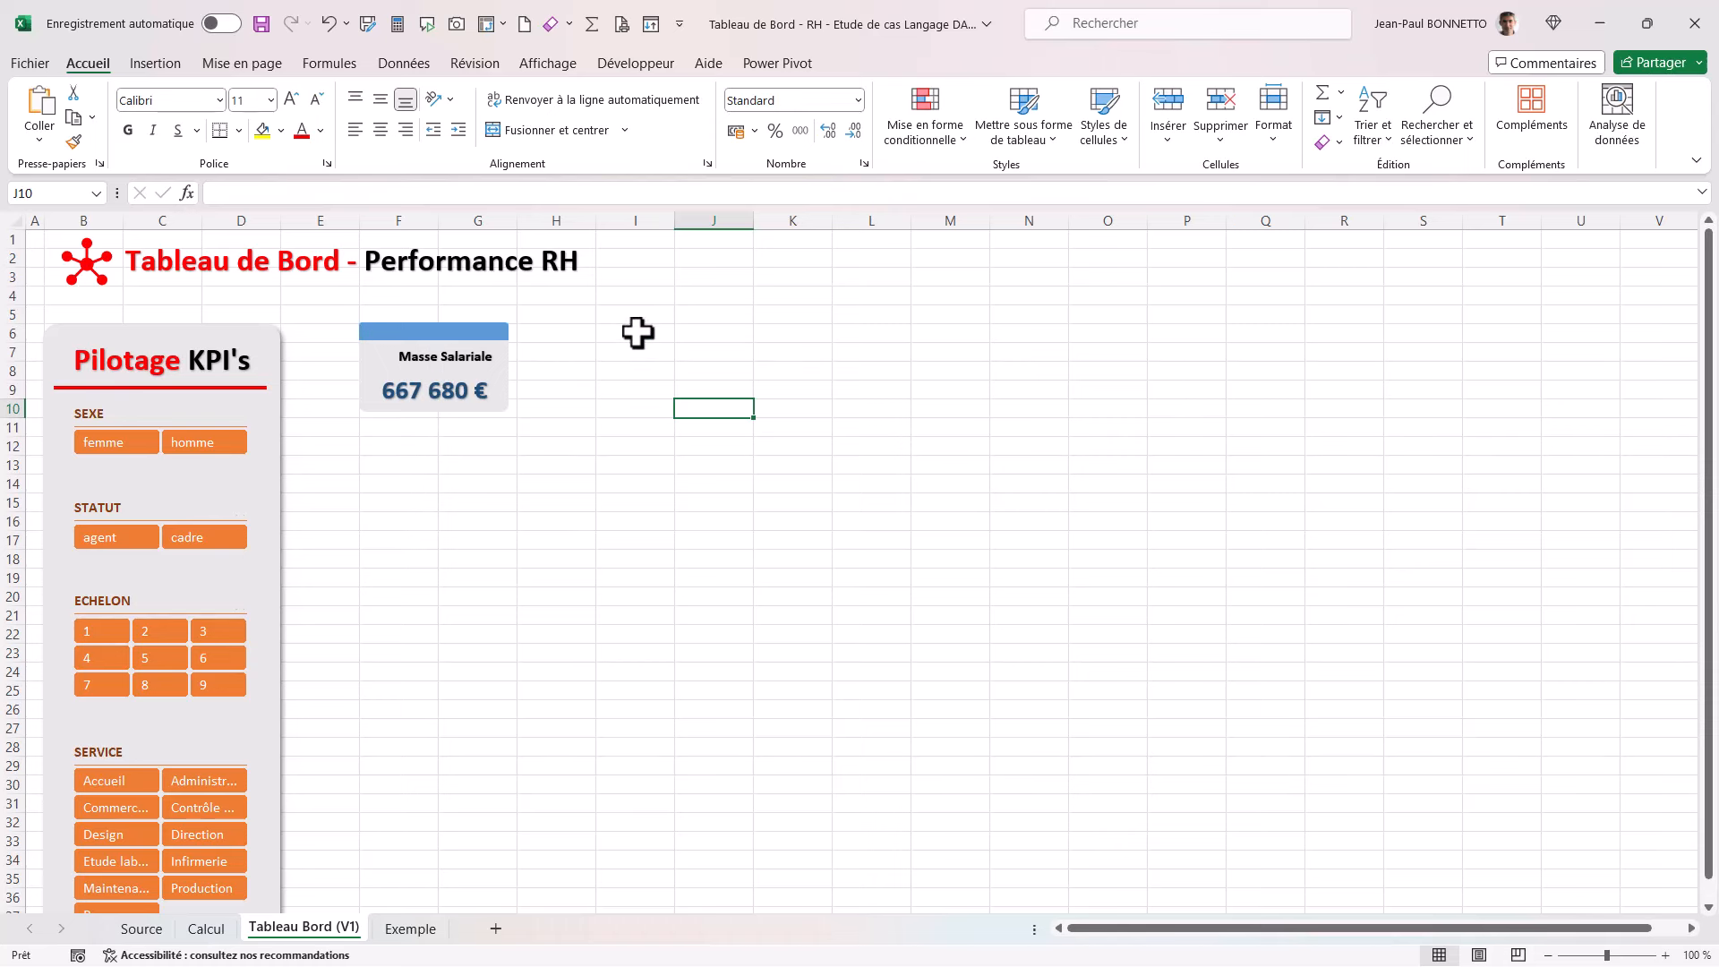
Step: Right-align the Masse Salariale label within its text box and deselect it
click(446, 362)
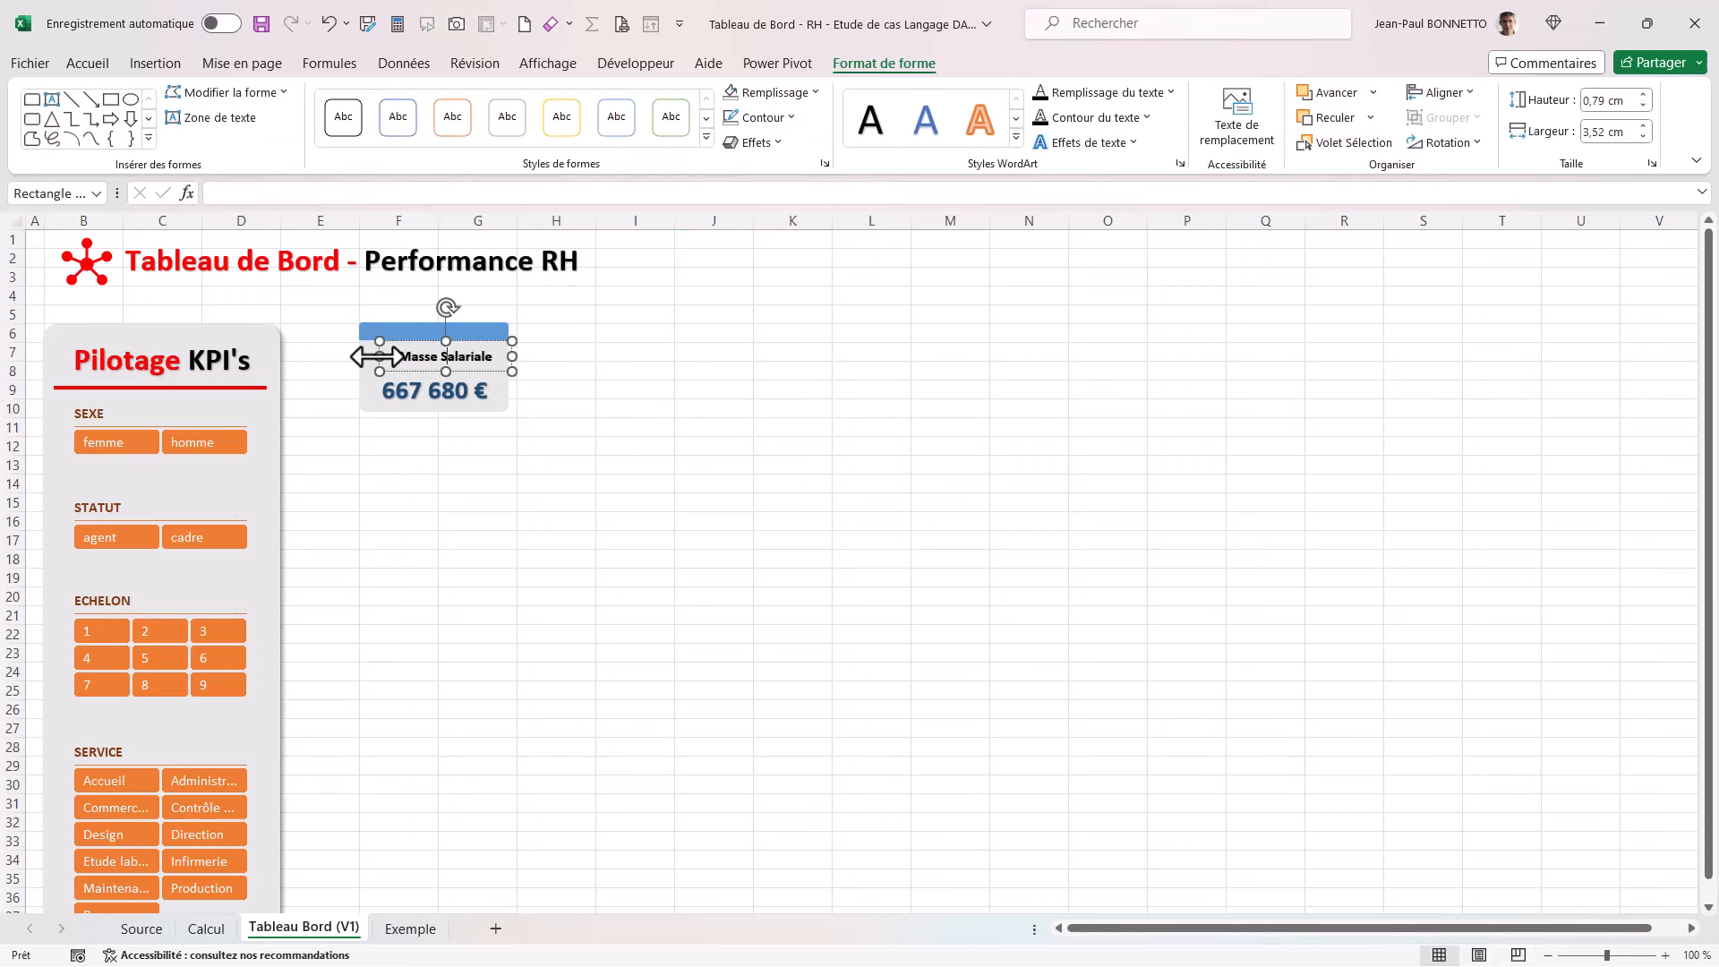
click(94, 65)
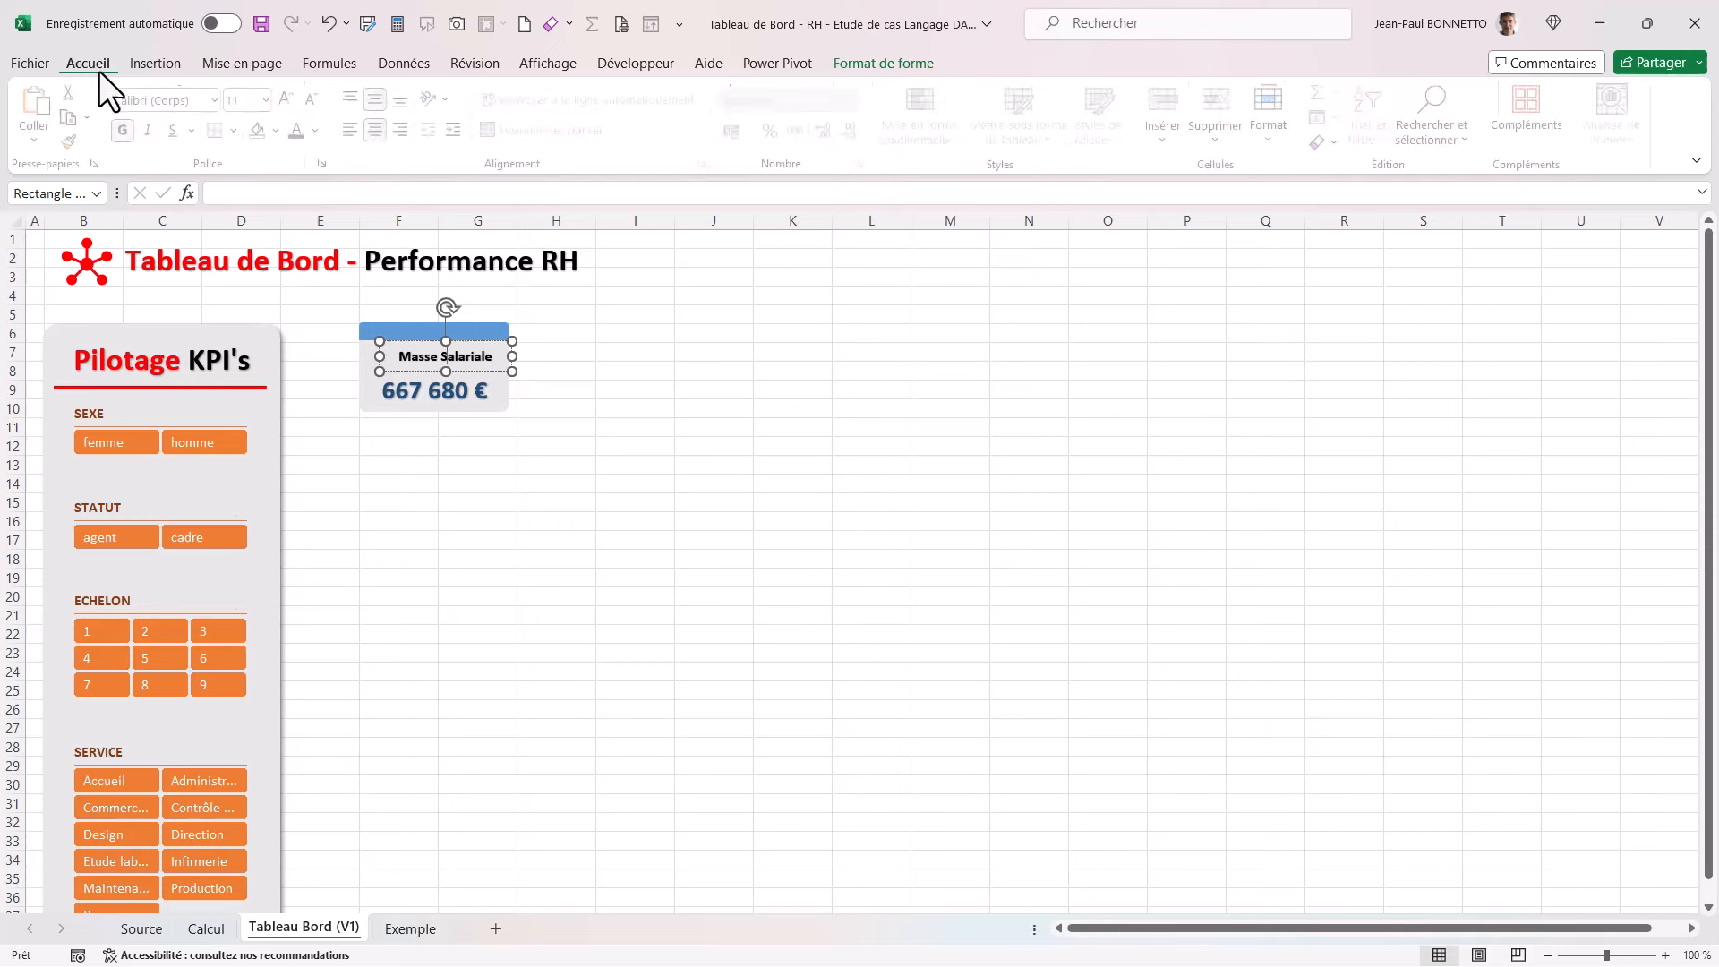
click(405, 129)
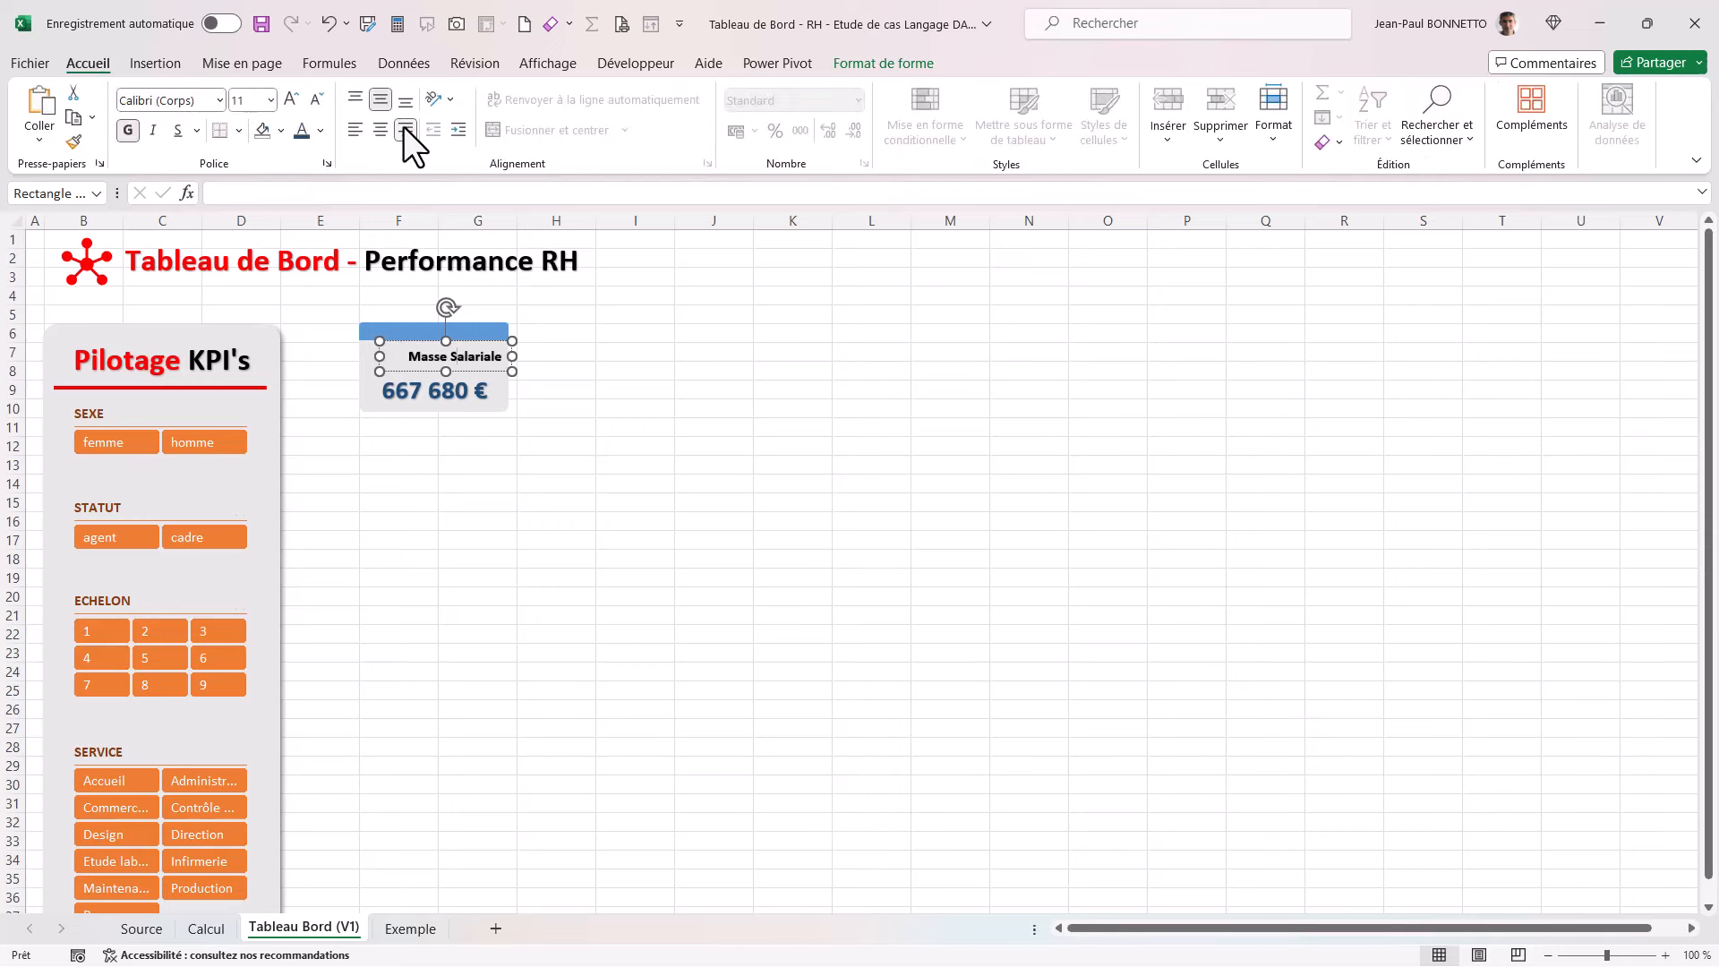
click(667, 393)
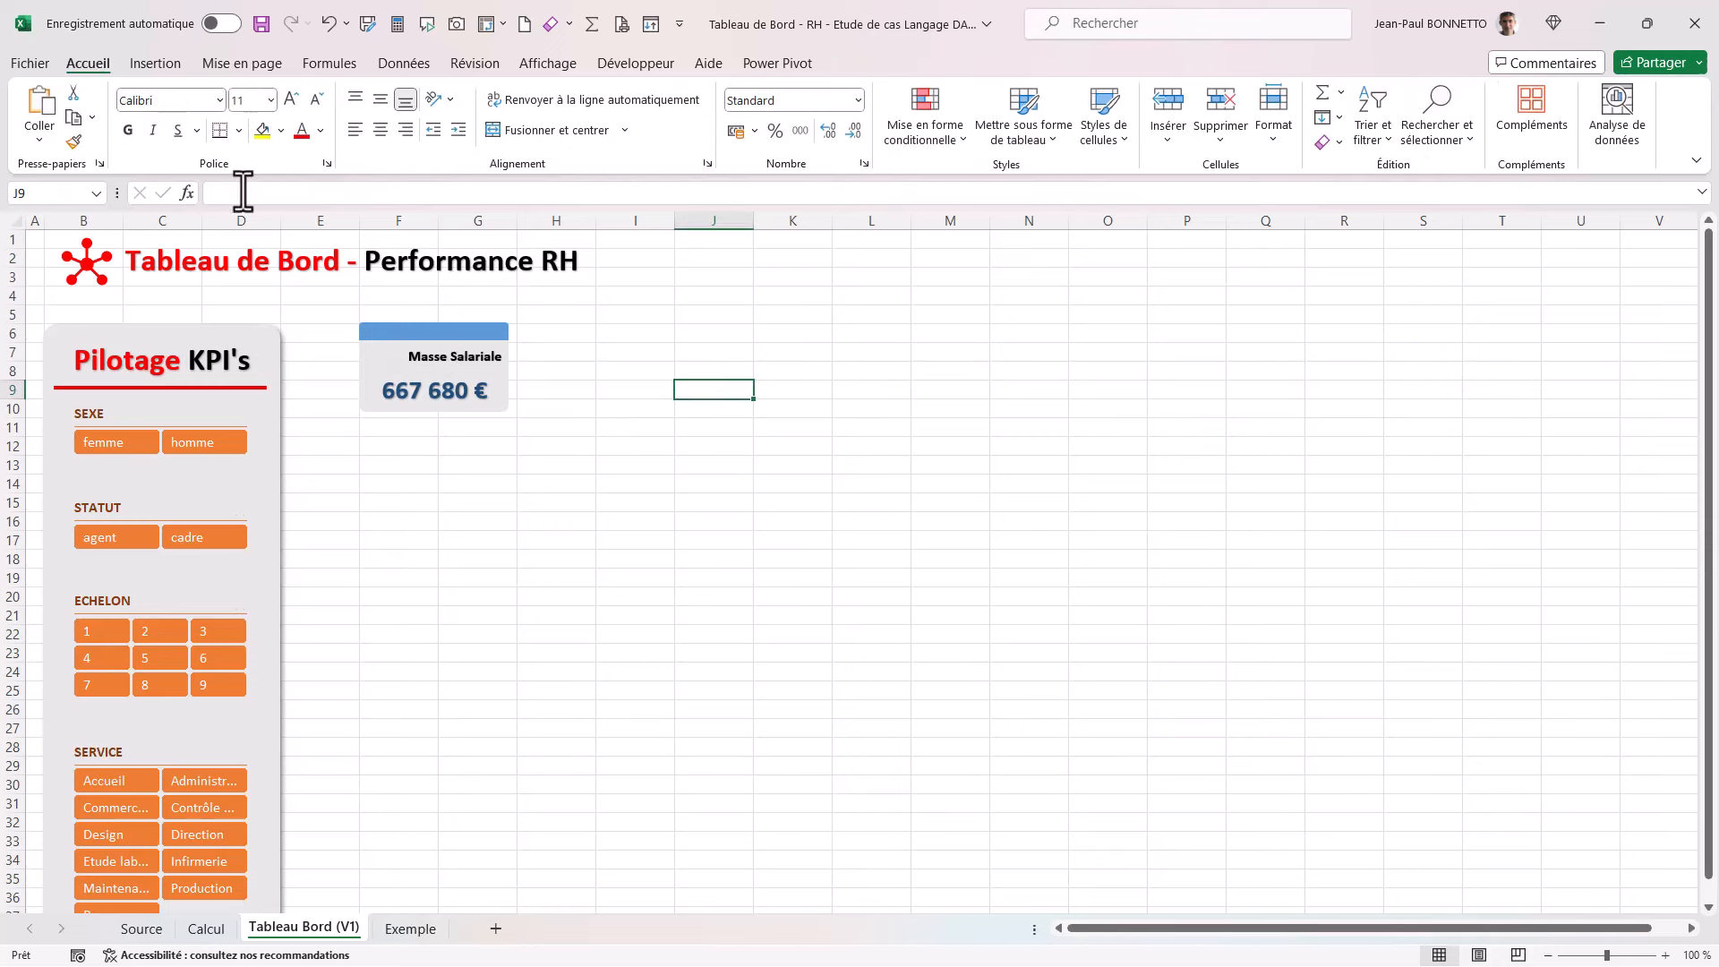
Step: Insert the bold euro icon found by searching for "argent", sized 0.79 cm square and placed left of the Masse Salariale label
click(158, 63)
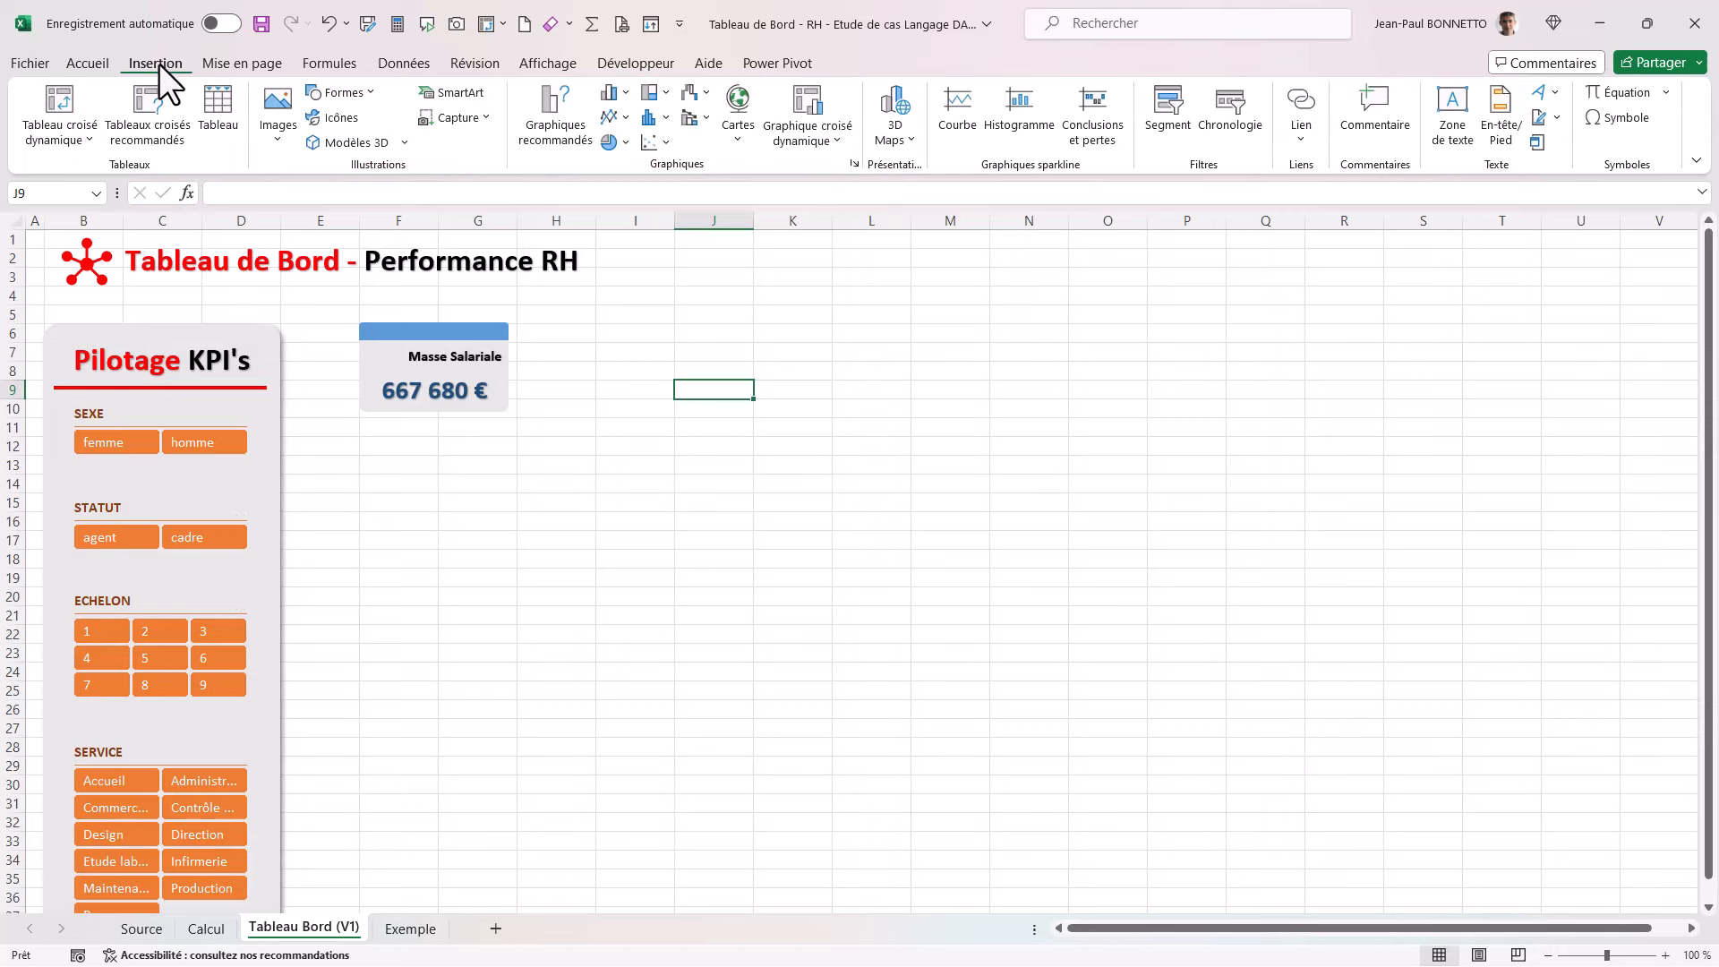
click(337, 124)
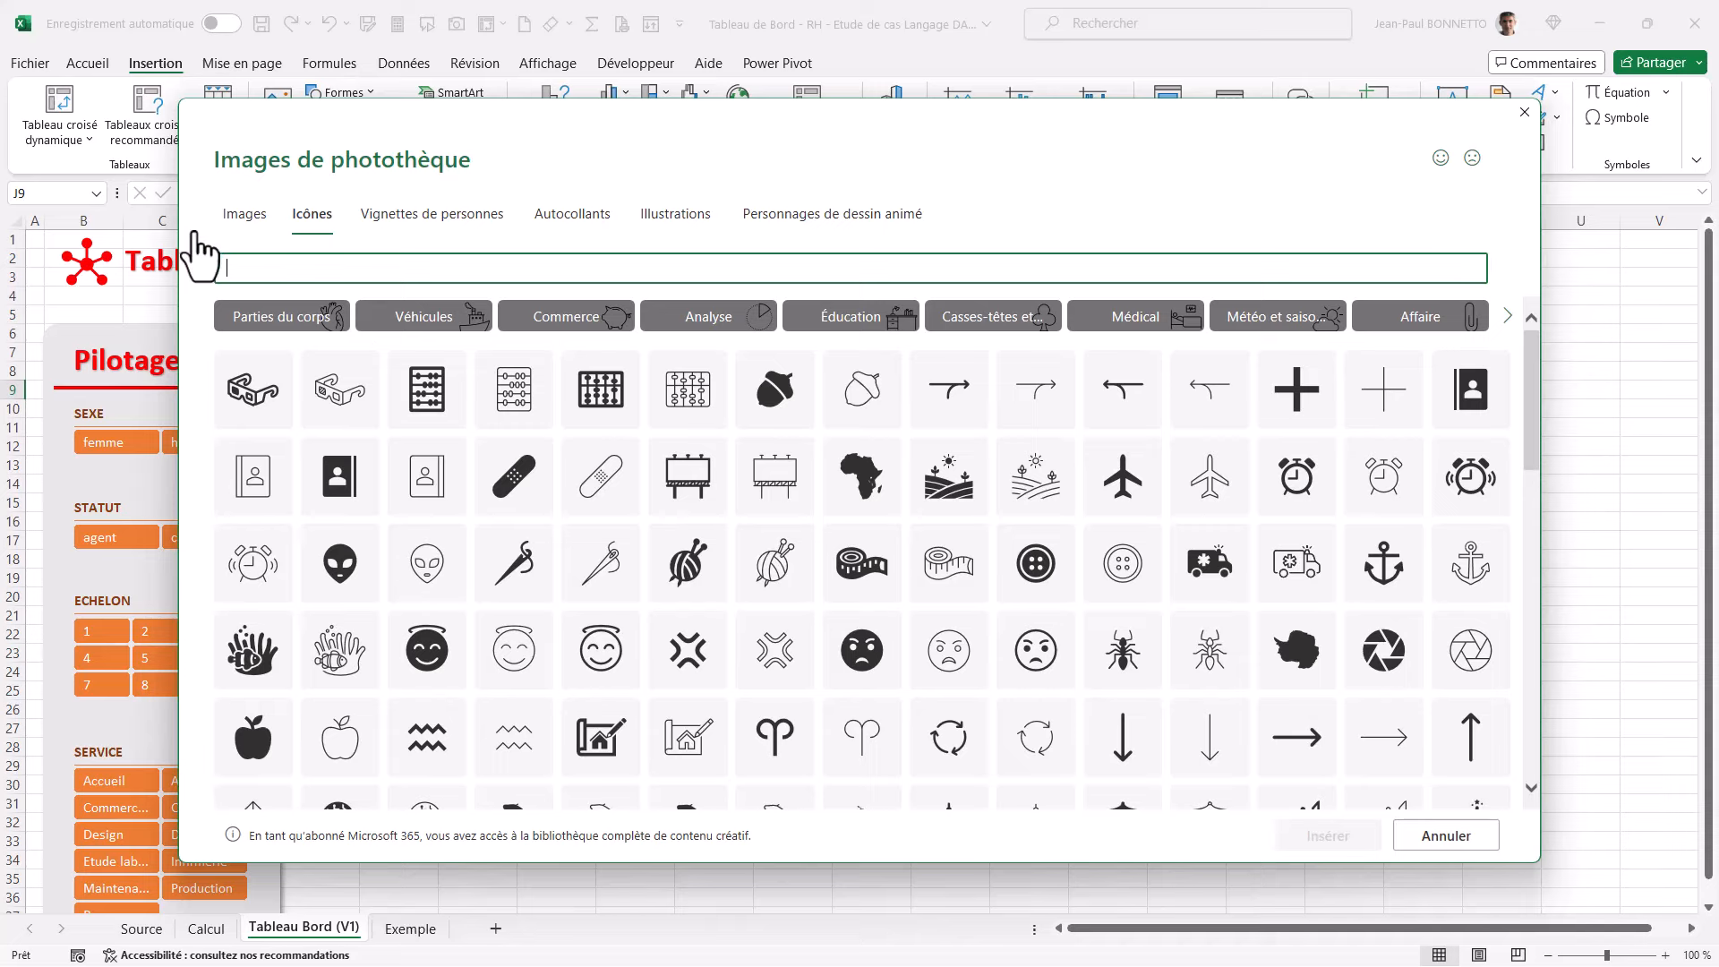
text(argent)
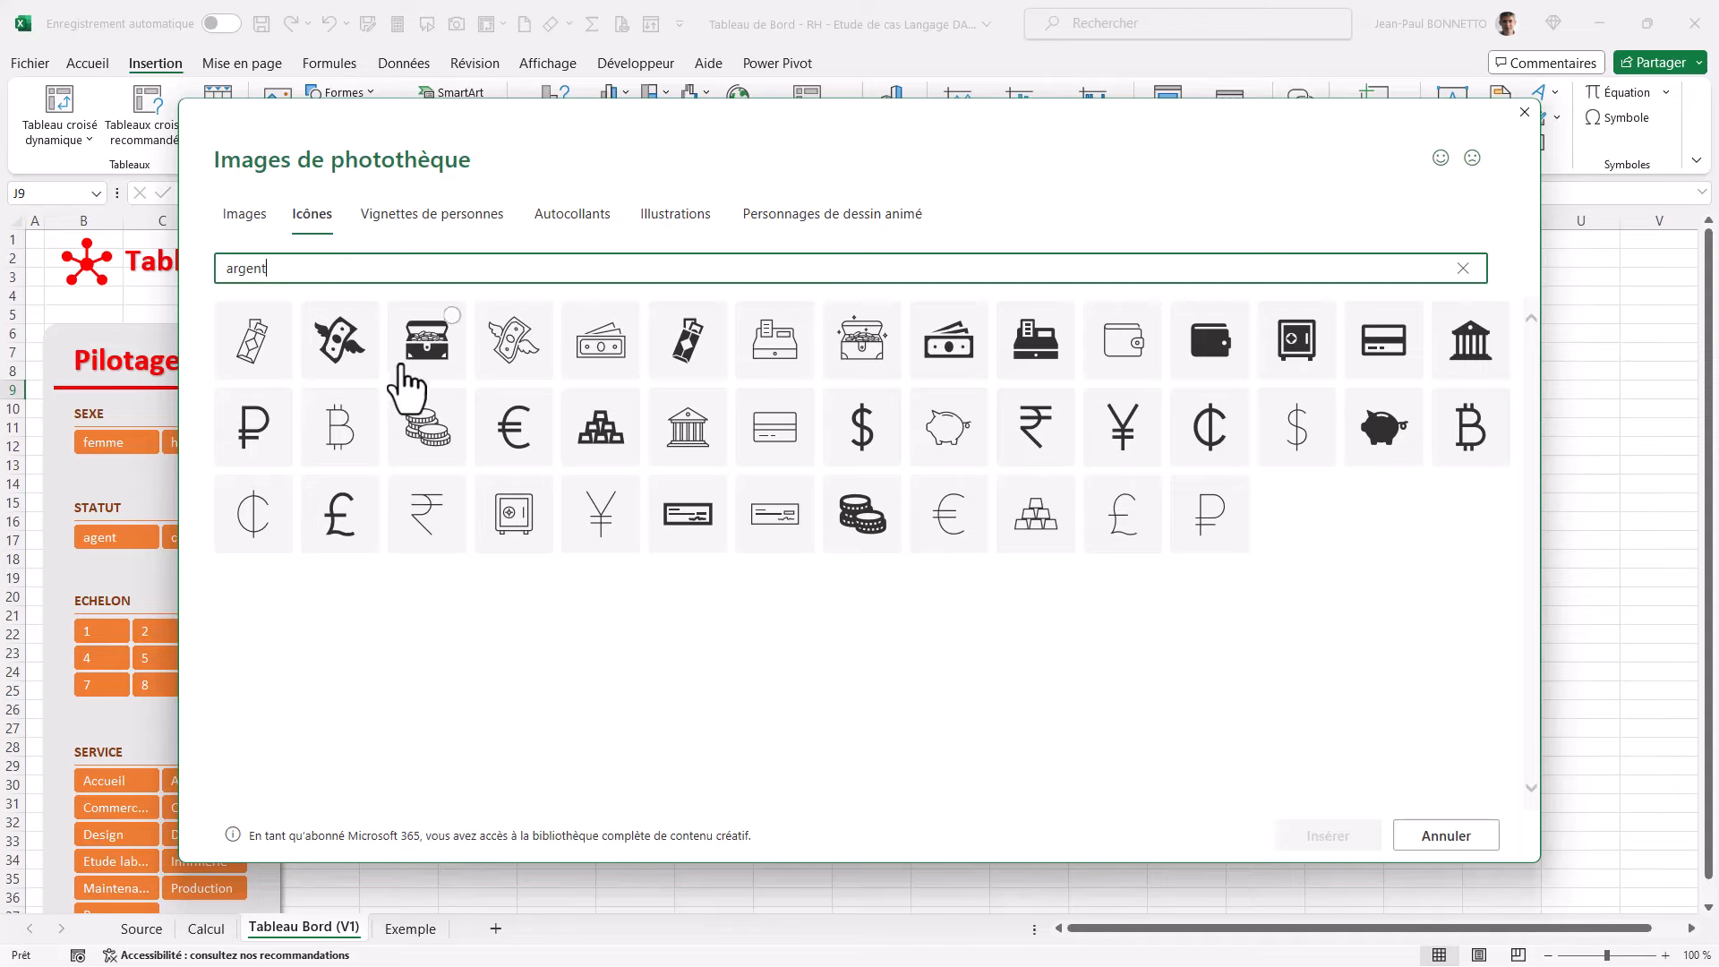
click(518, 430)
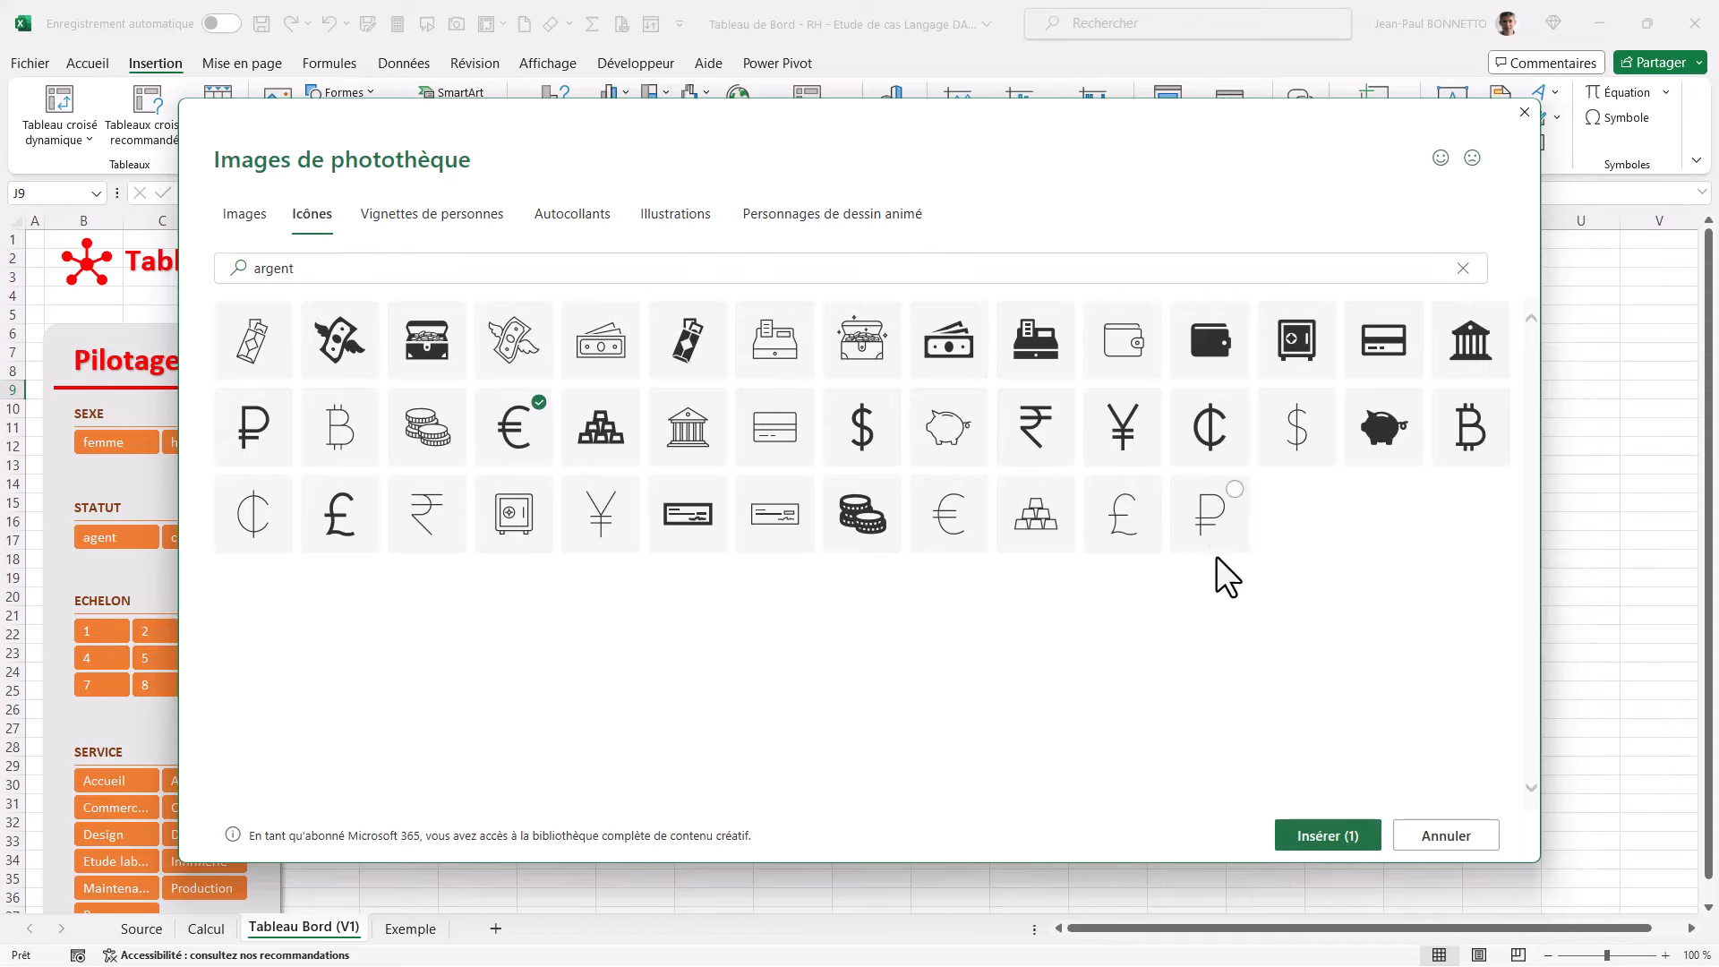
click(1329, 835)
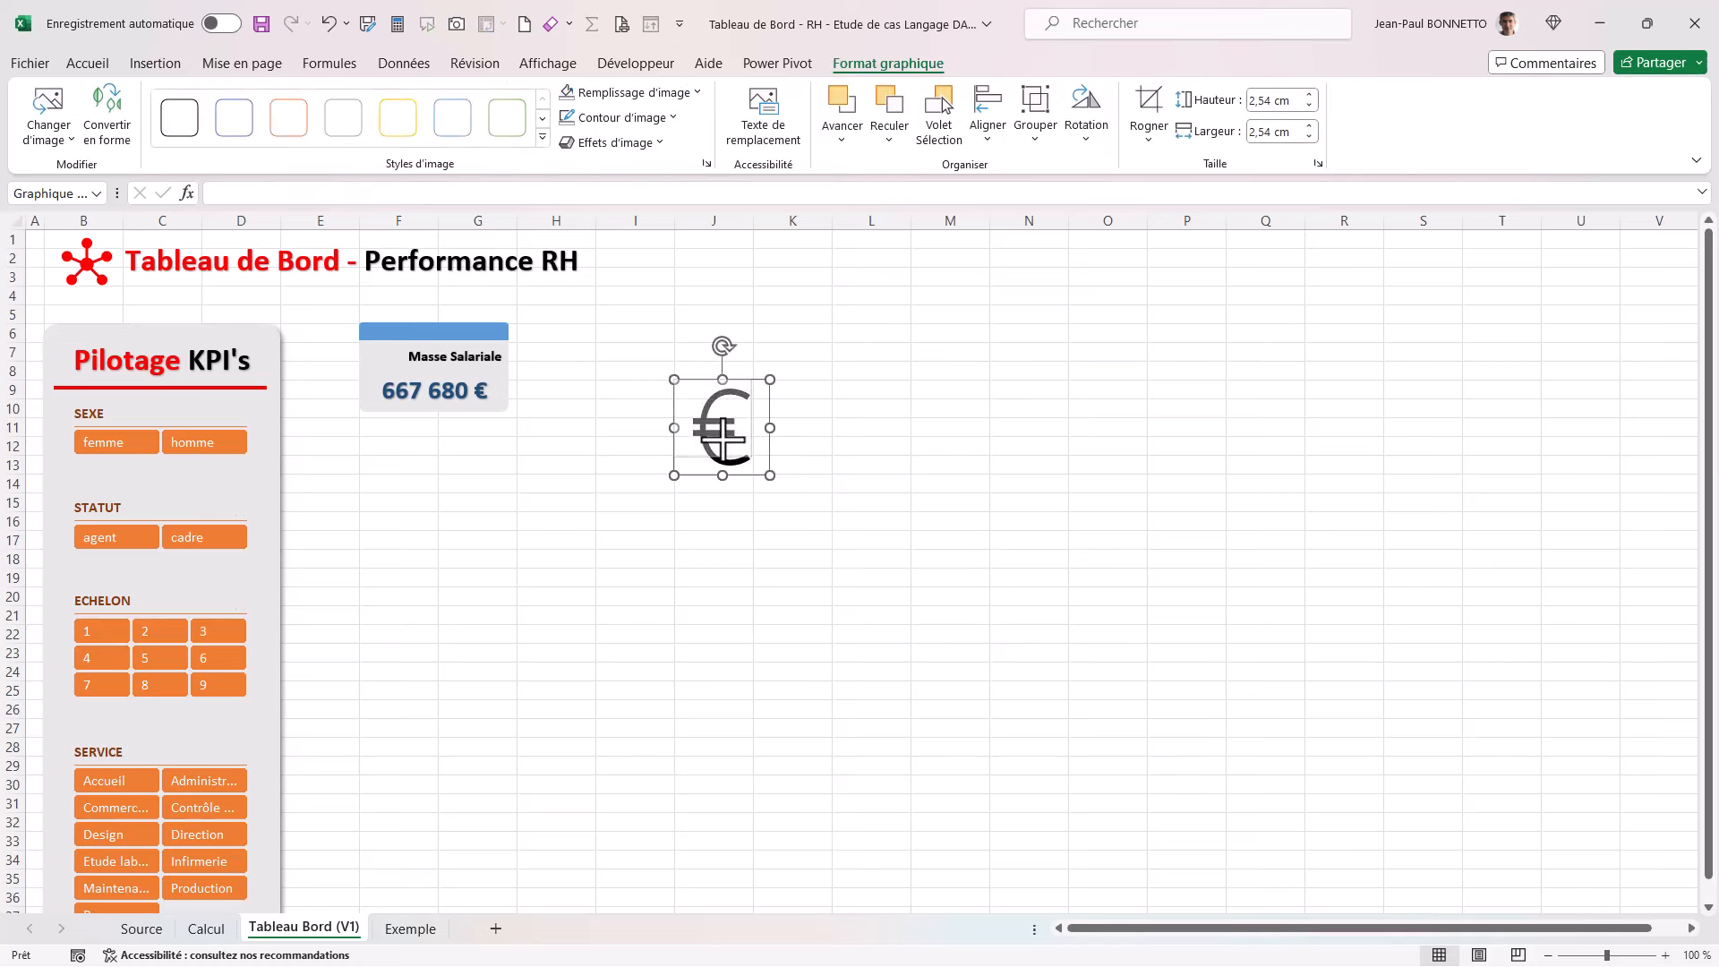
drag(722, 437, 380, 416)
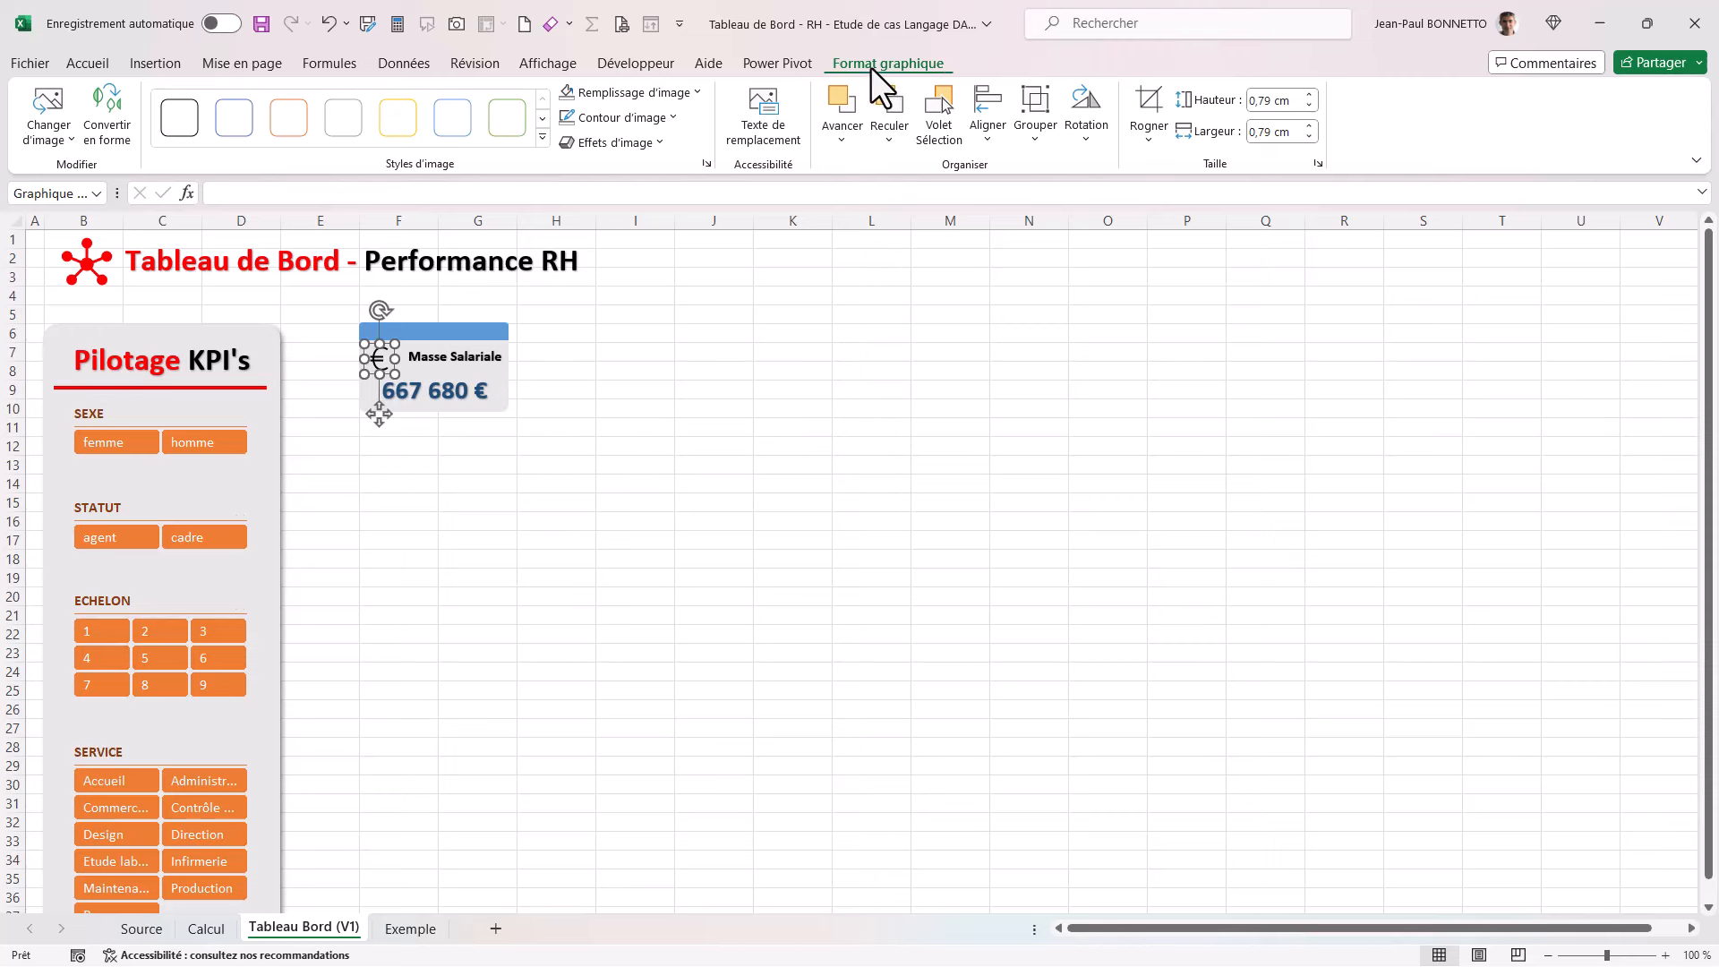
Step: Fill the euro icon with the darkest shade of the light blue theme colour and deselect it
click(103, 63)
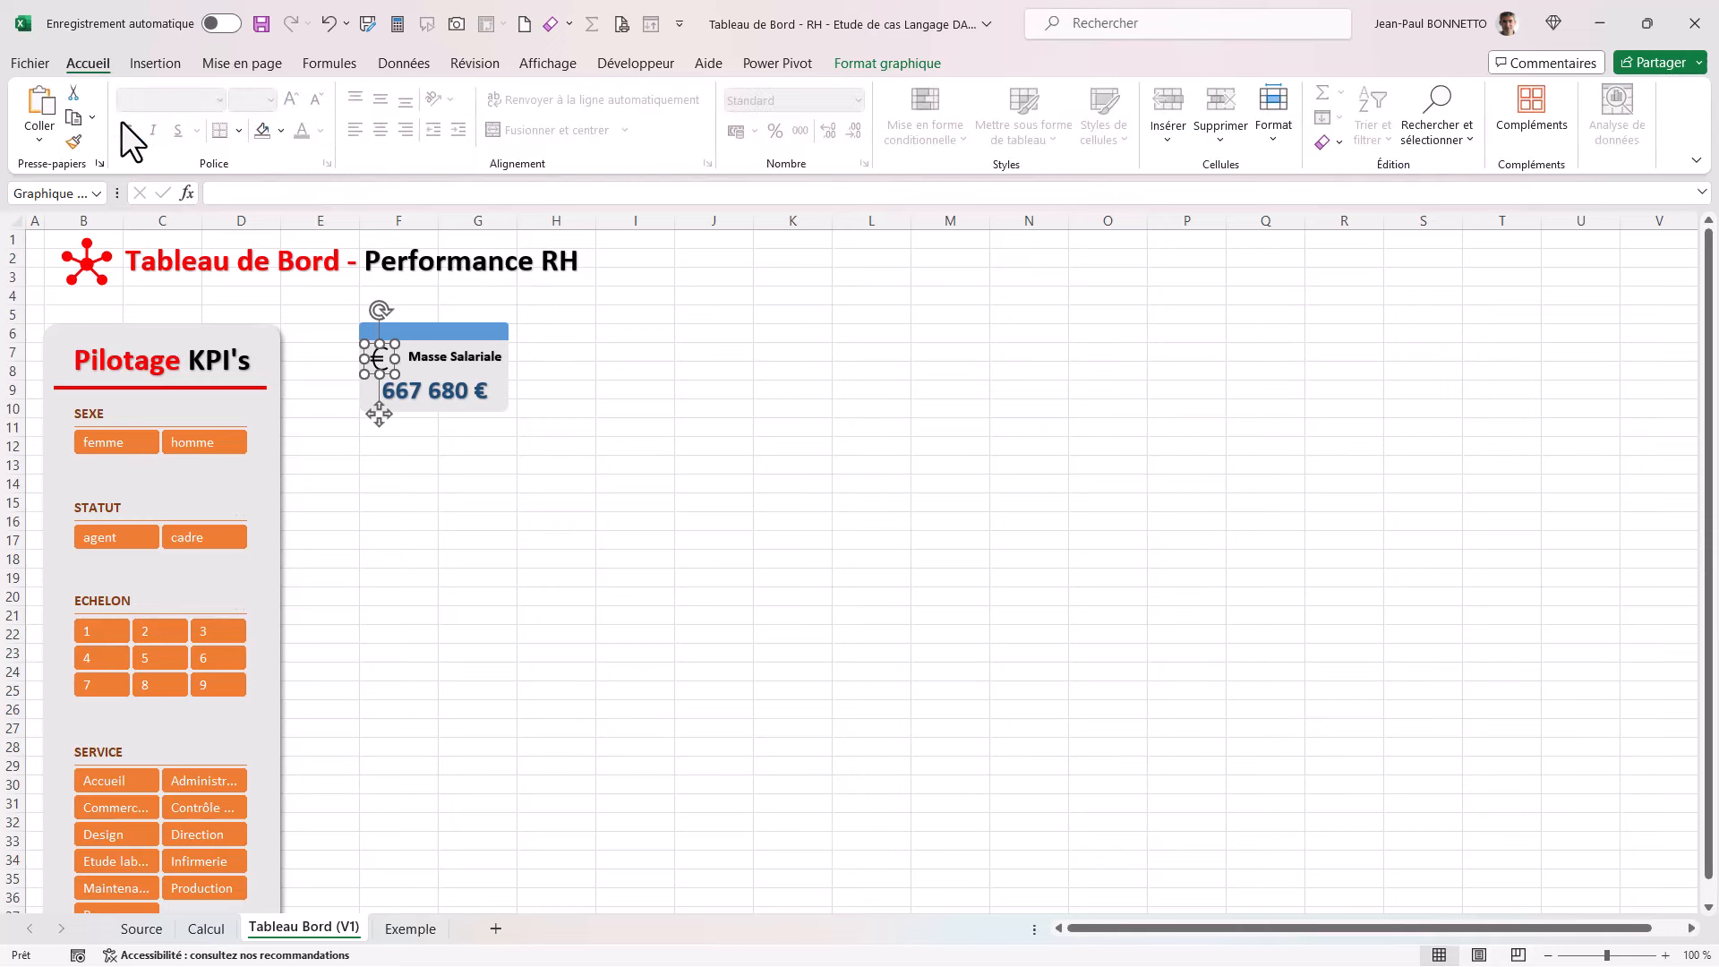
click(873, 62)
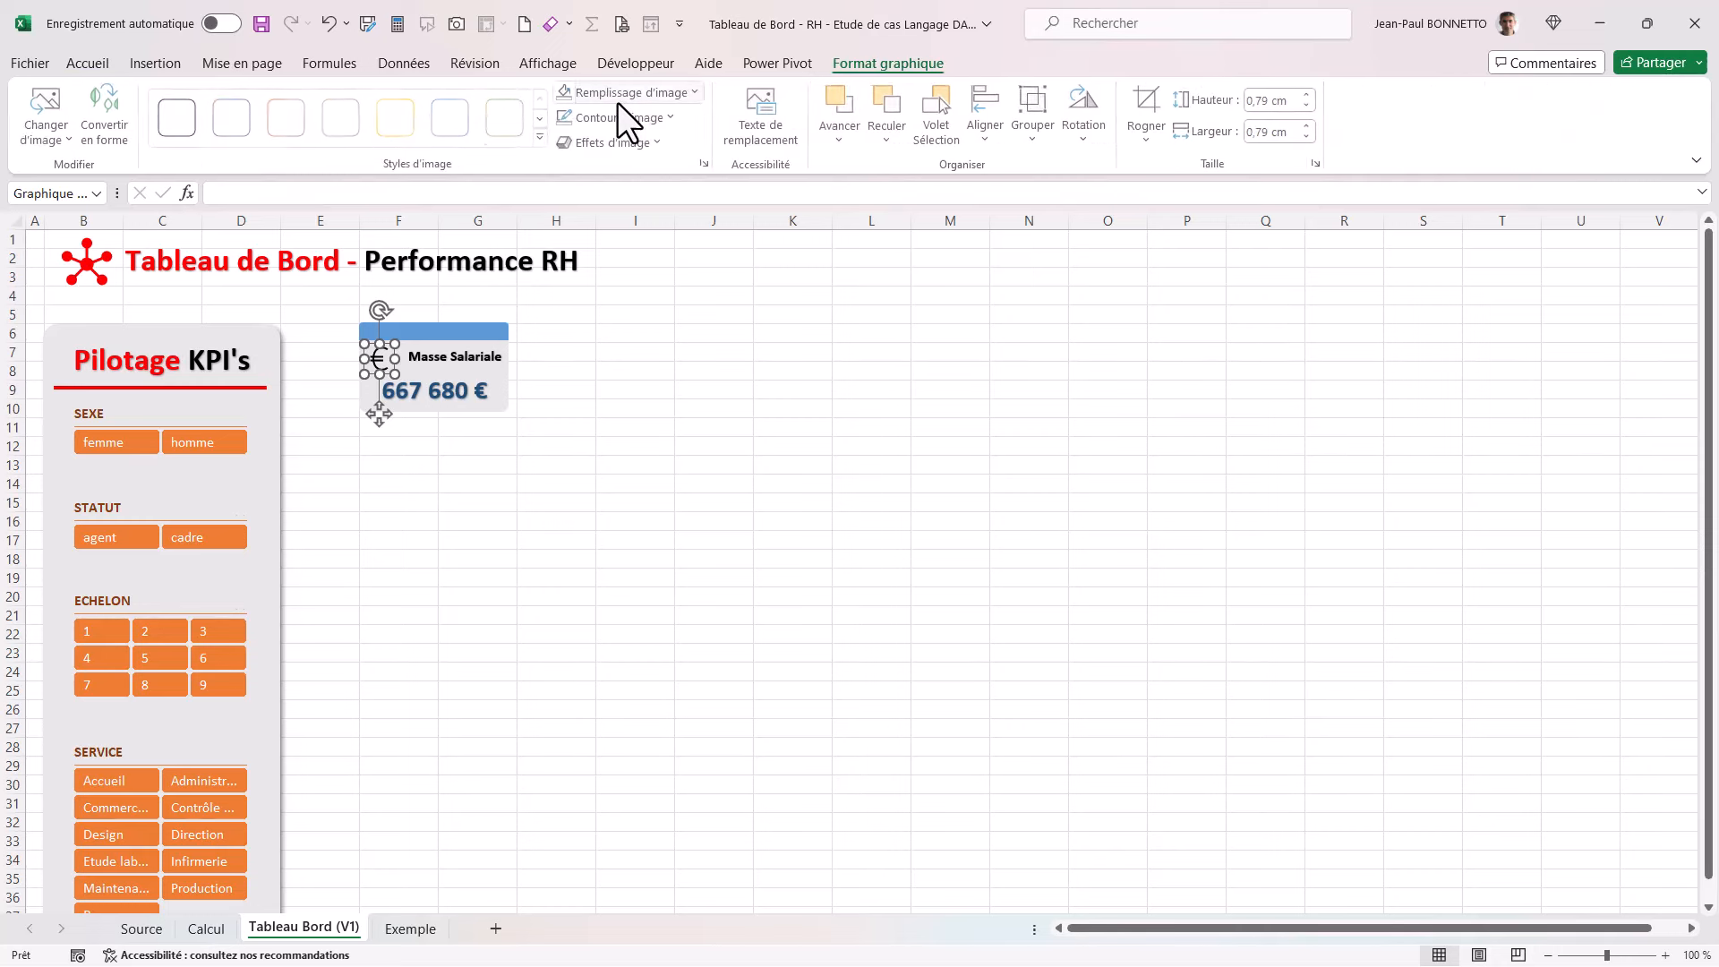
click(699, 89)
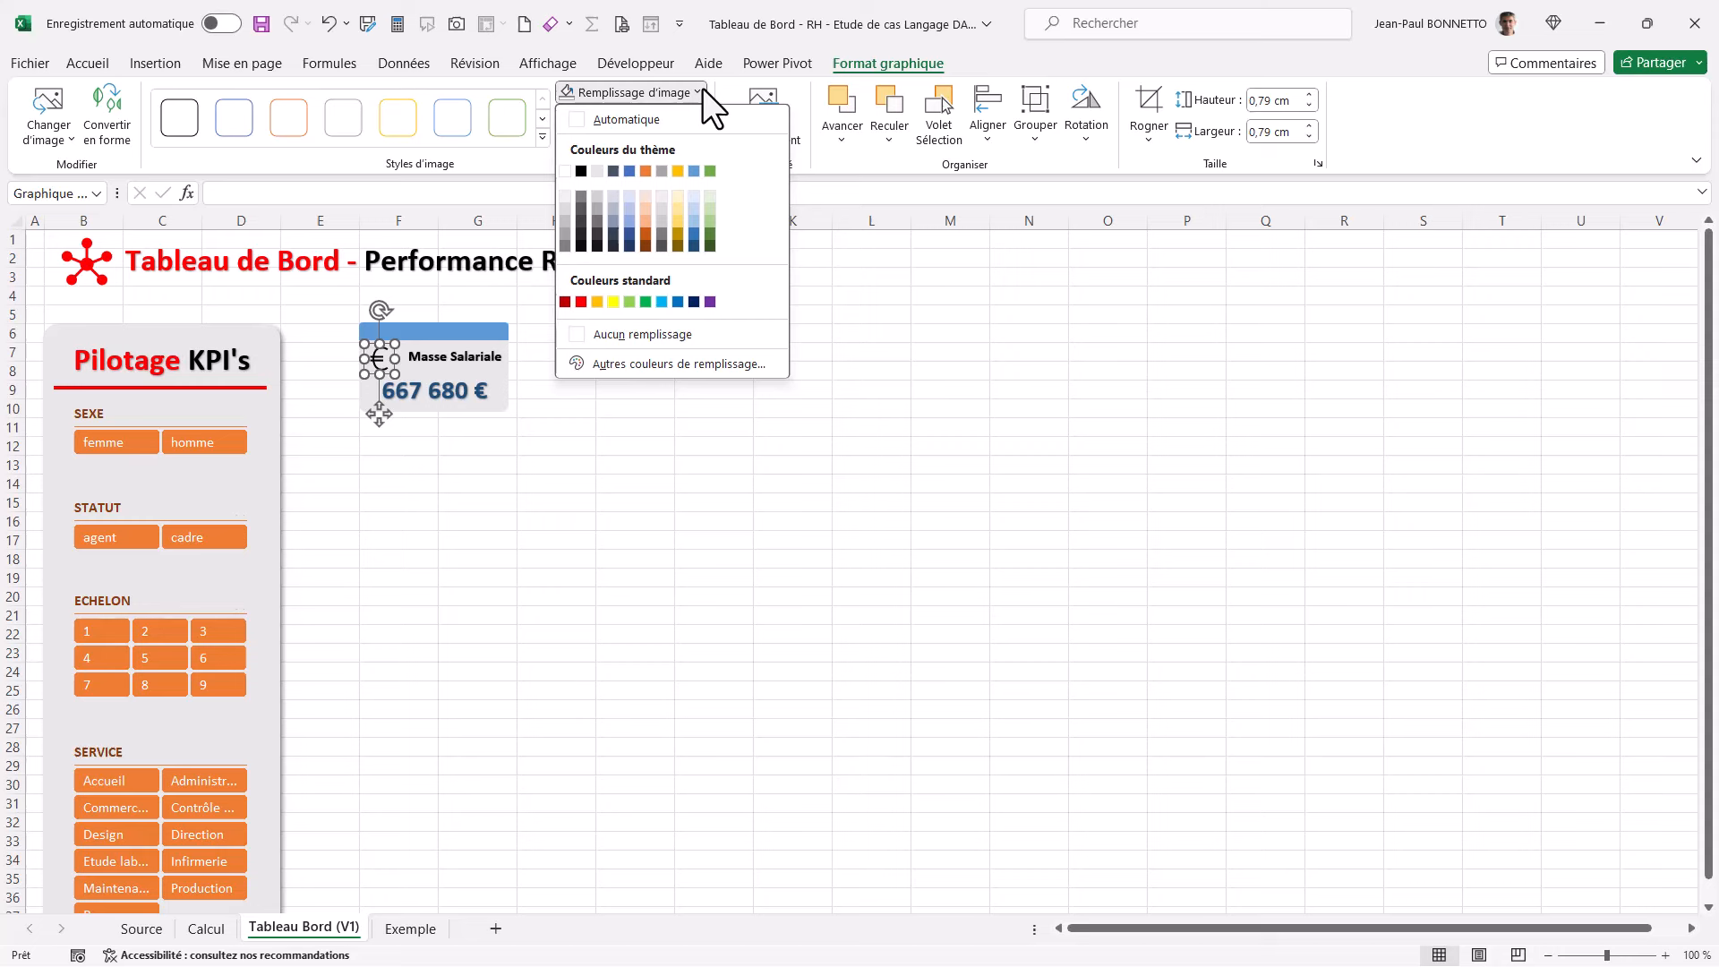
click(692, 249)
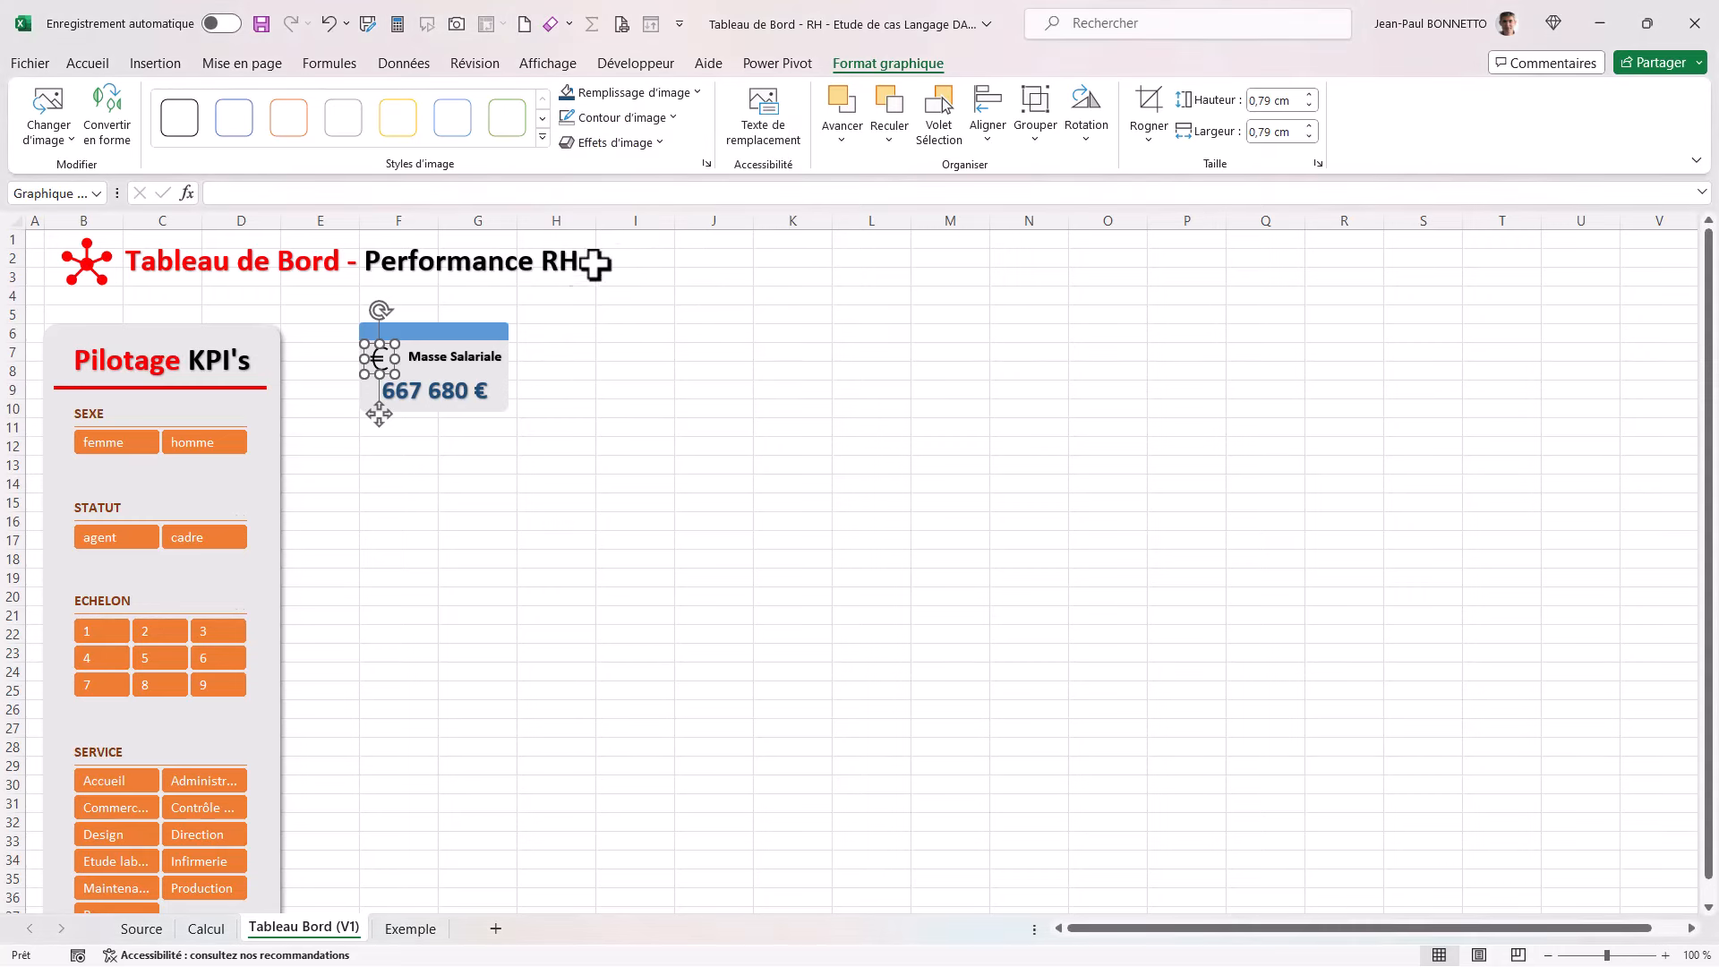
click(587, 509)
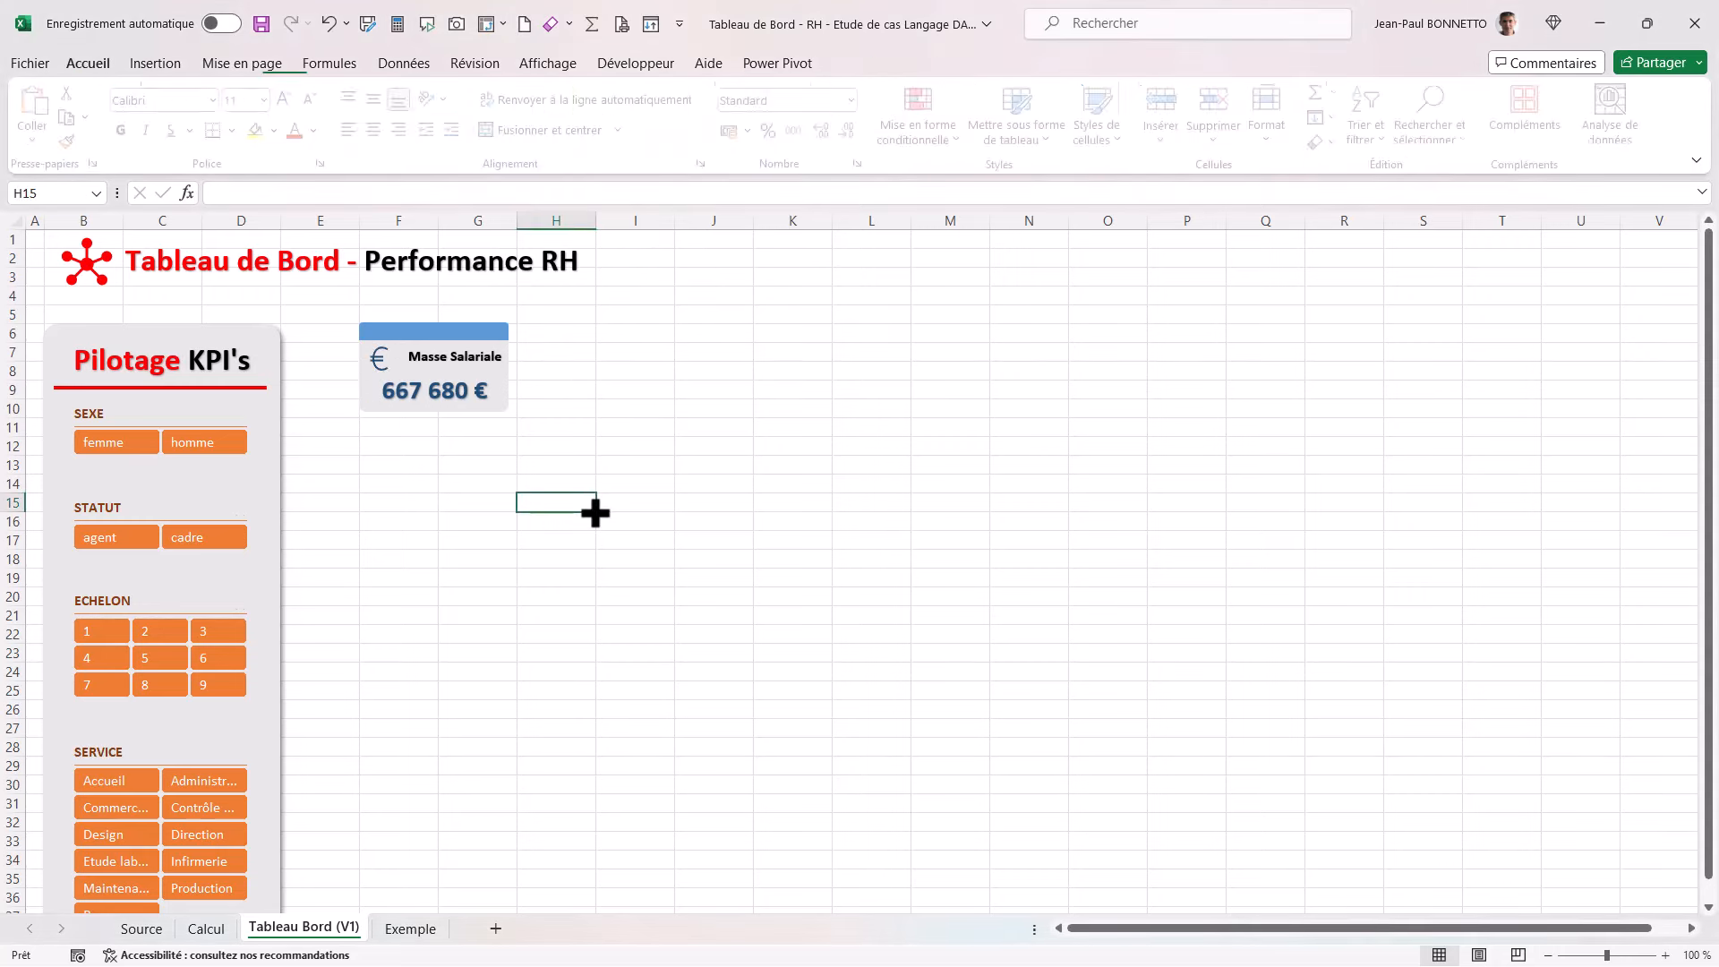
Step: Test the Masse Salariale card with the agent, cadre and homme slicer filters, and compare it with cell B4 of the Calcul sheet
click(105, 536)
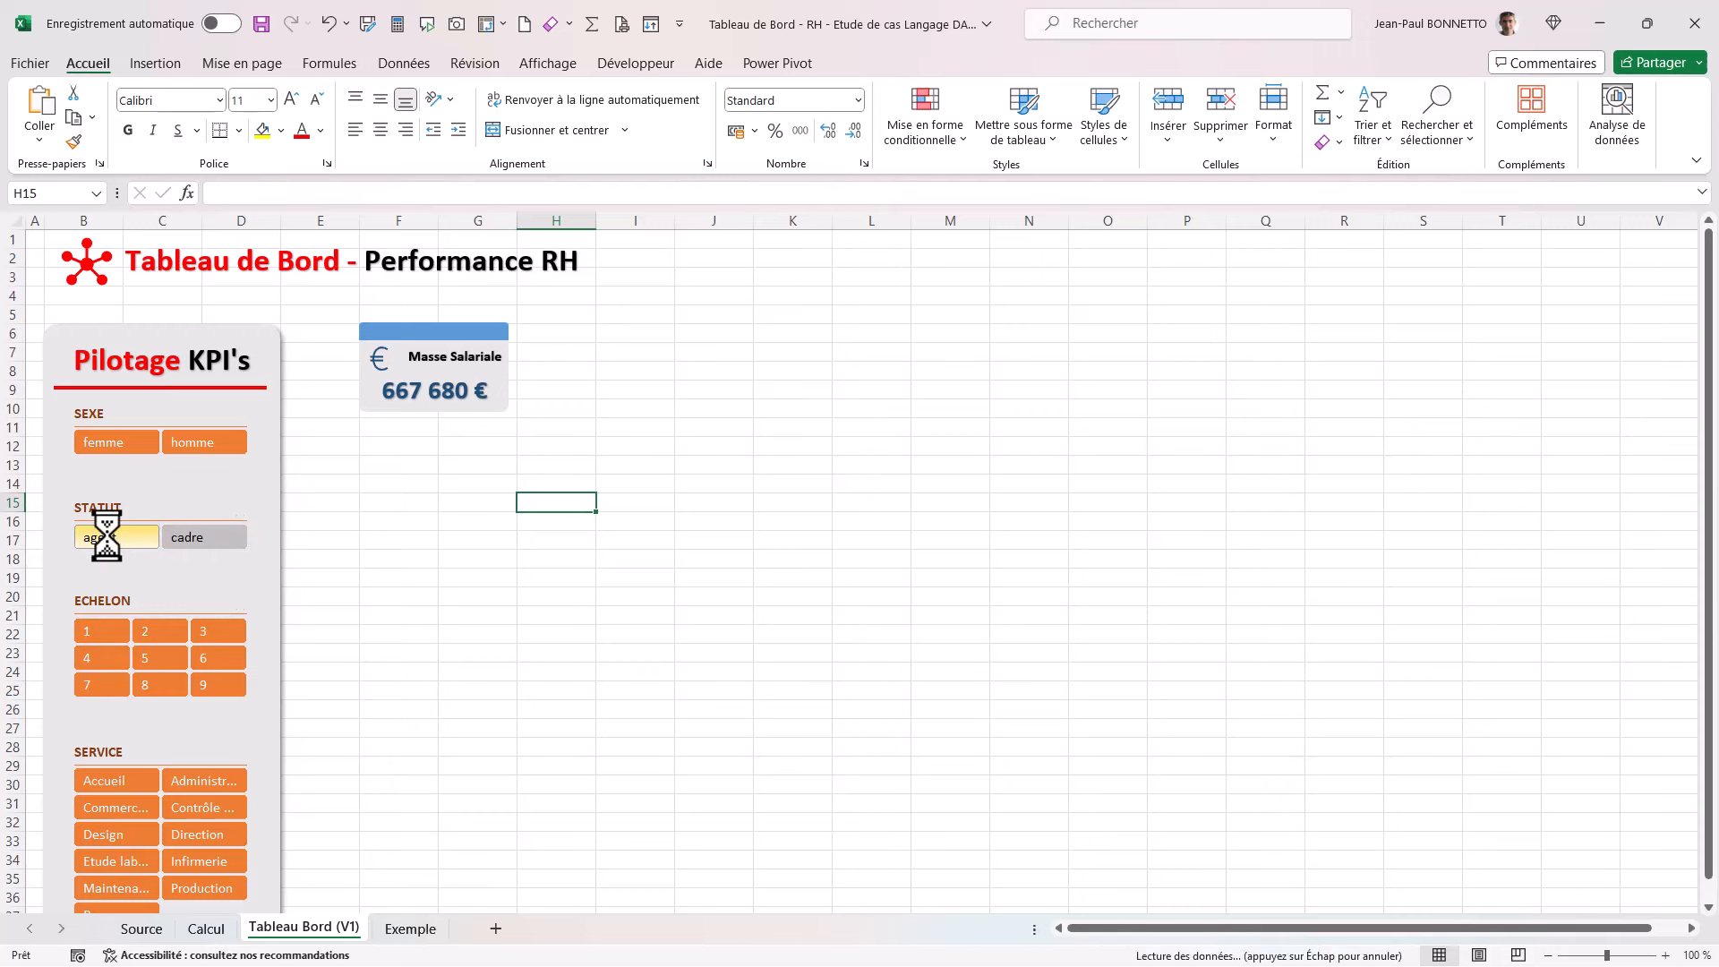
click(201, 536)
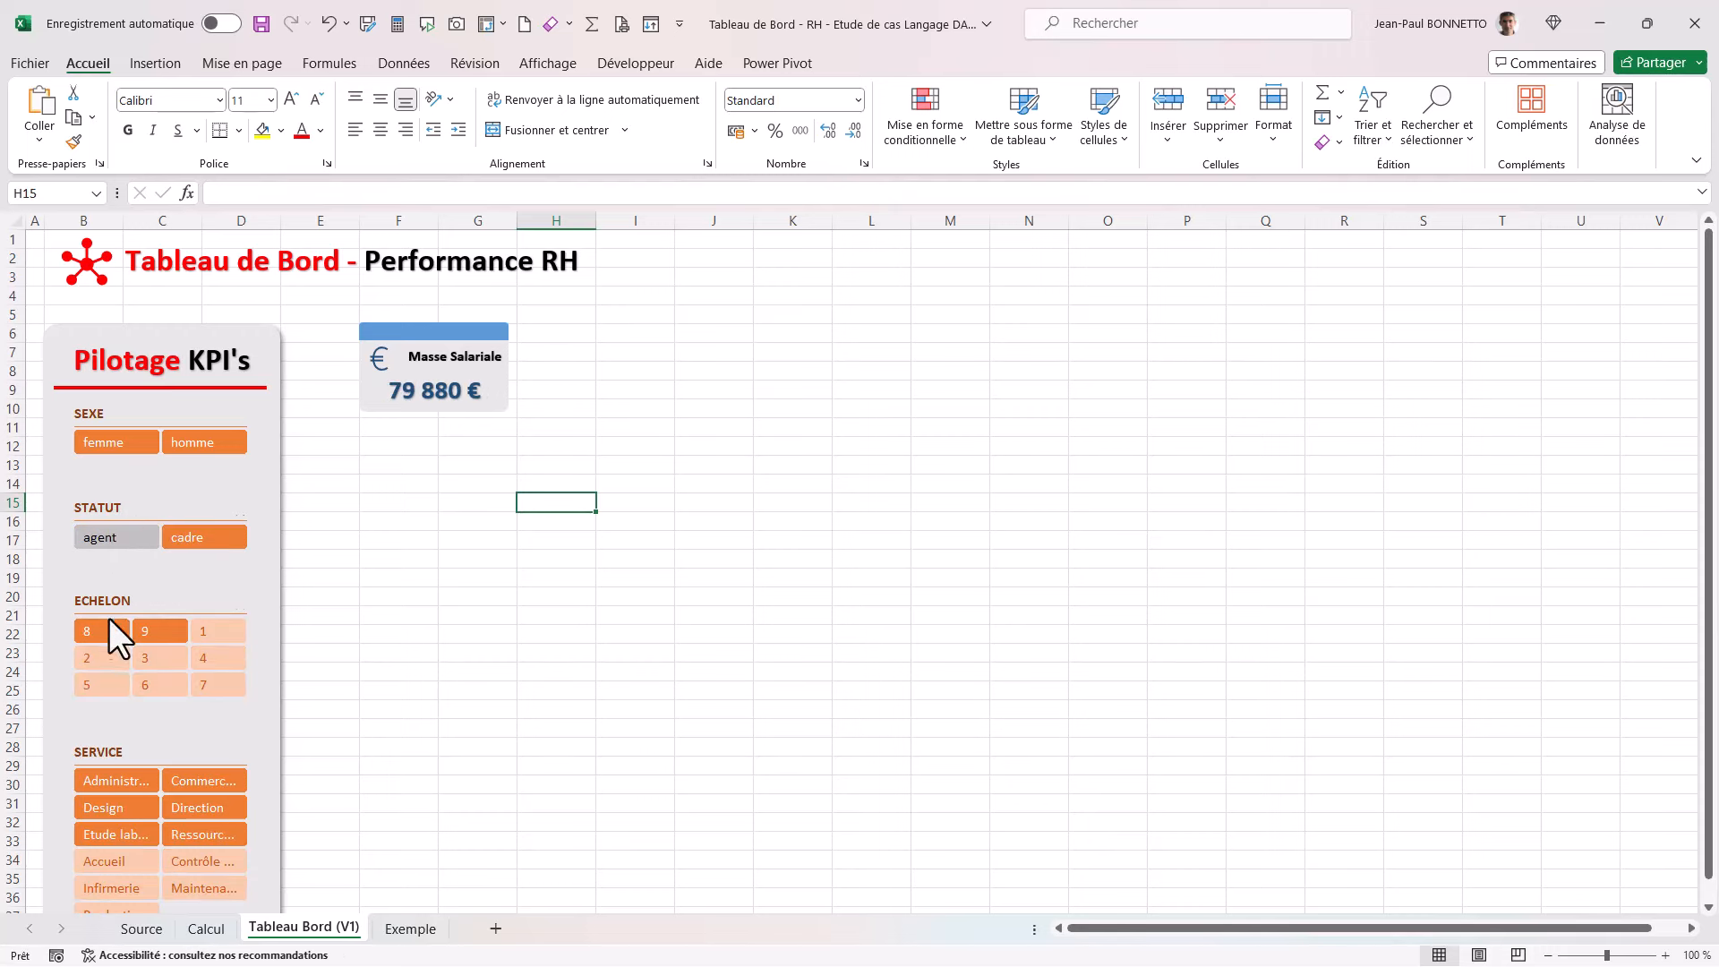
click(201, 447)
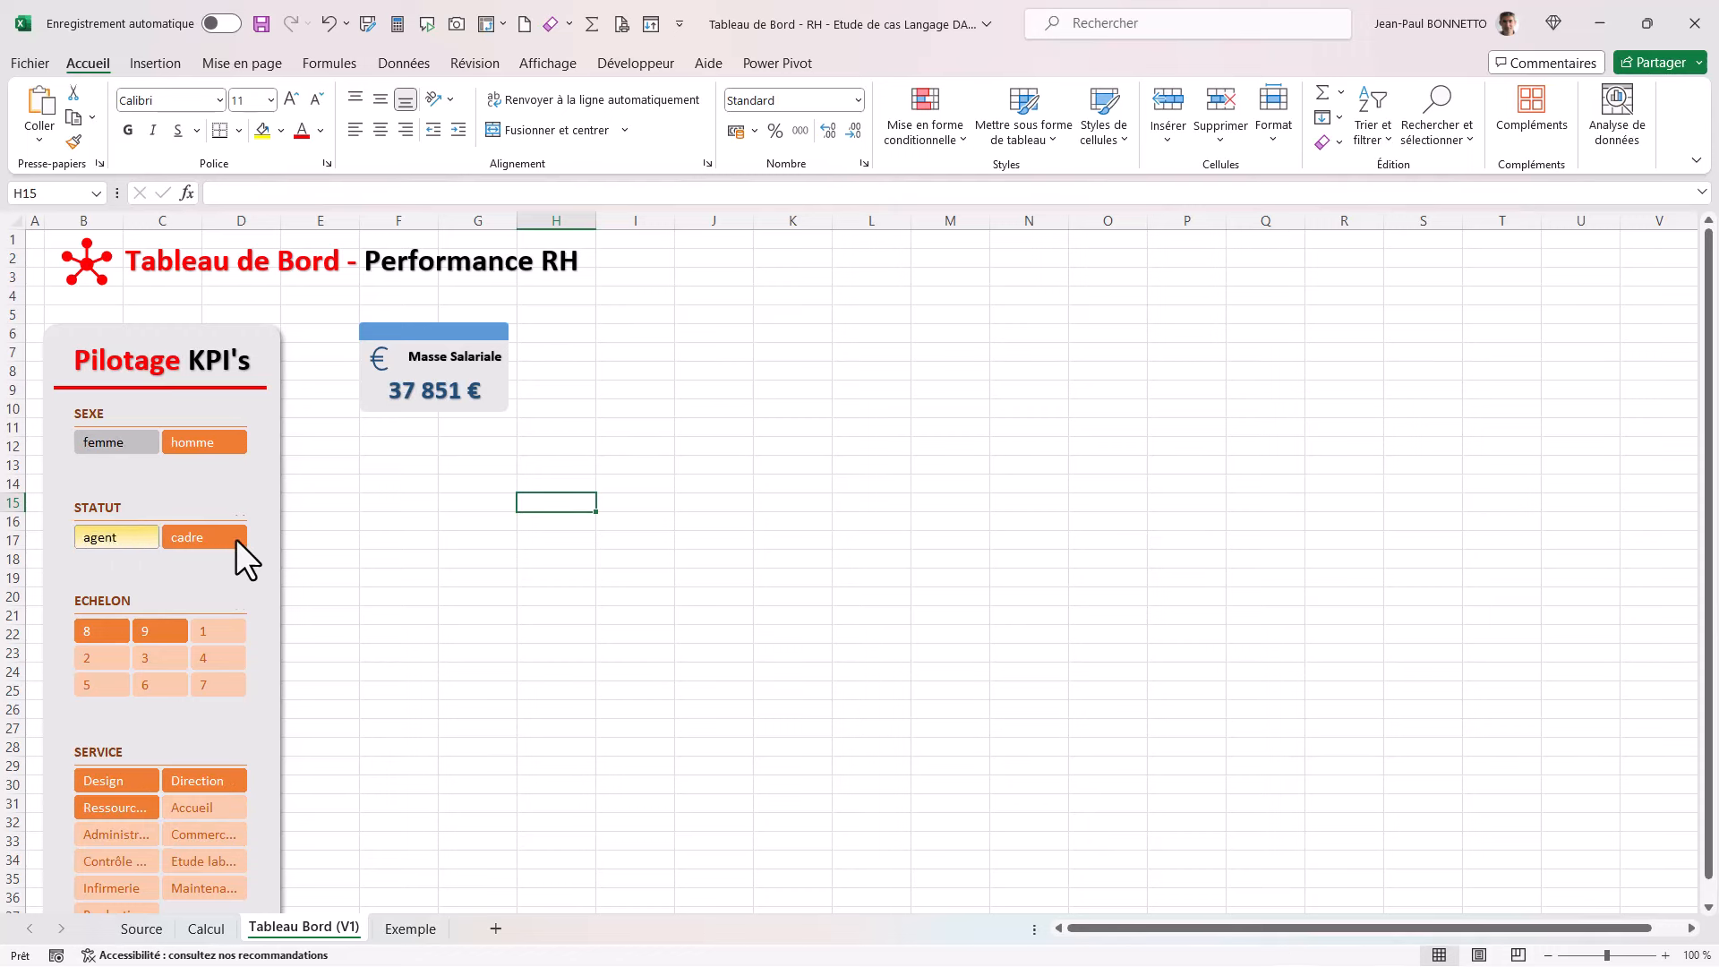
drag(234, 539, 242, 539)
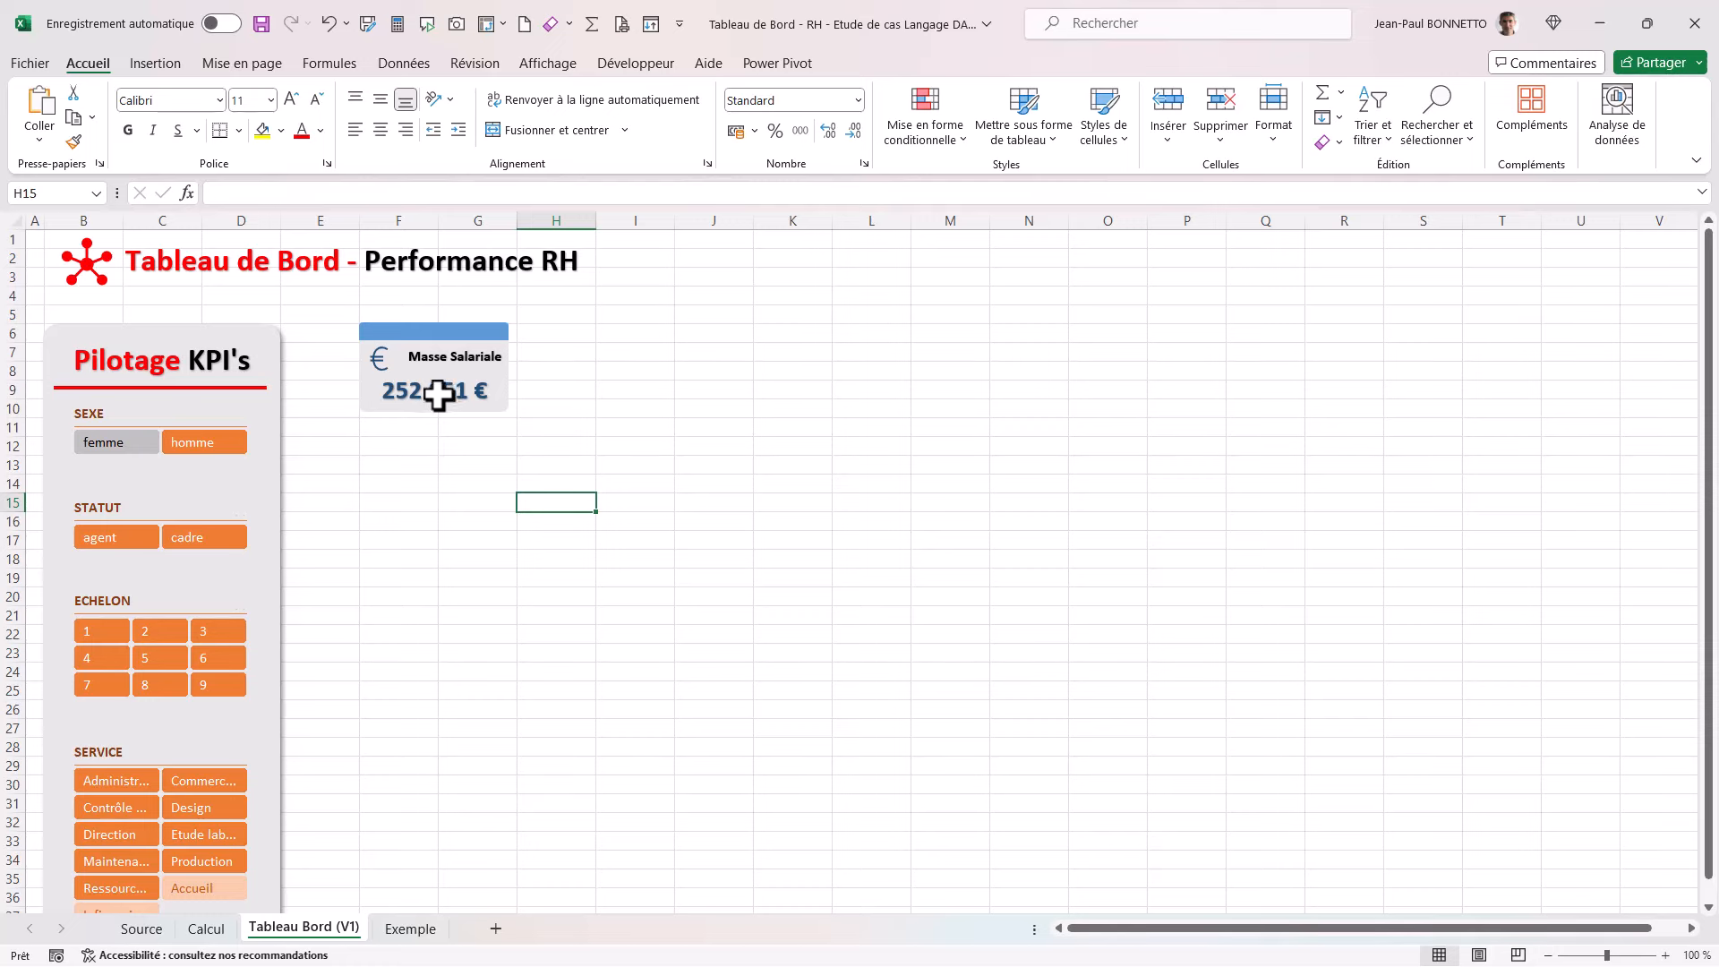
click(155, 540)
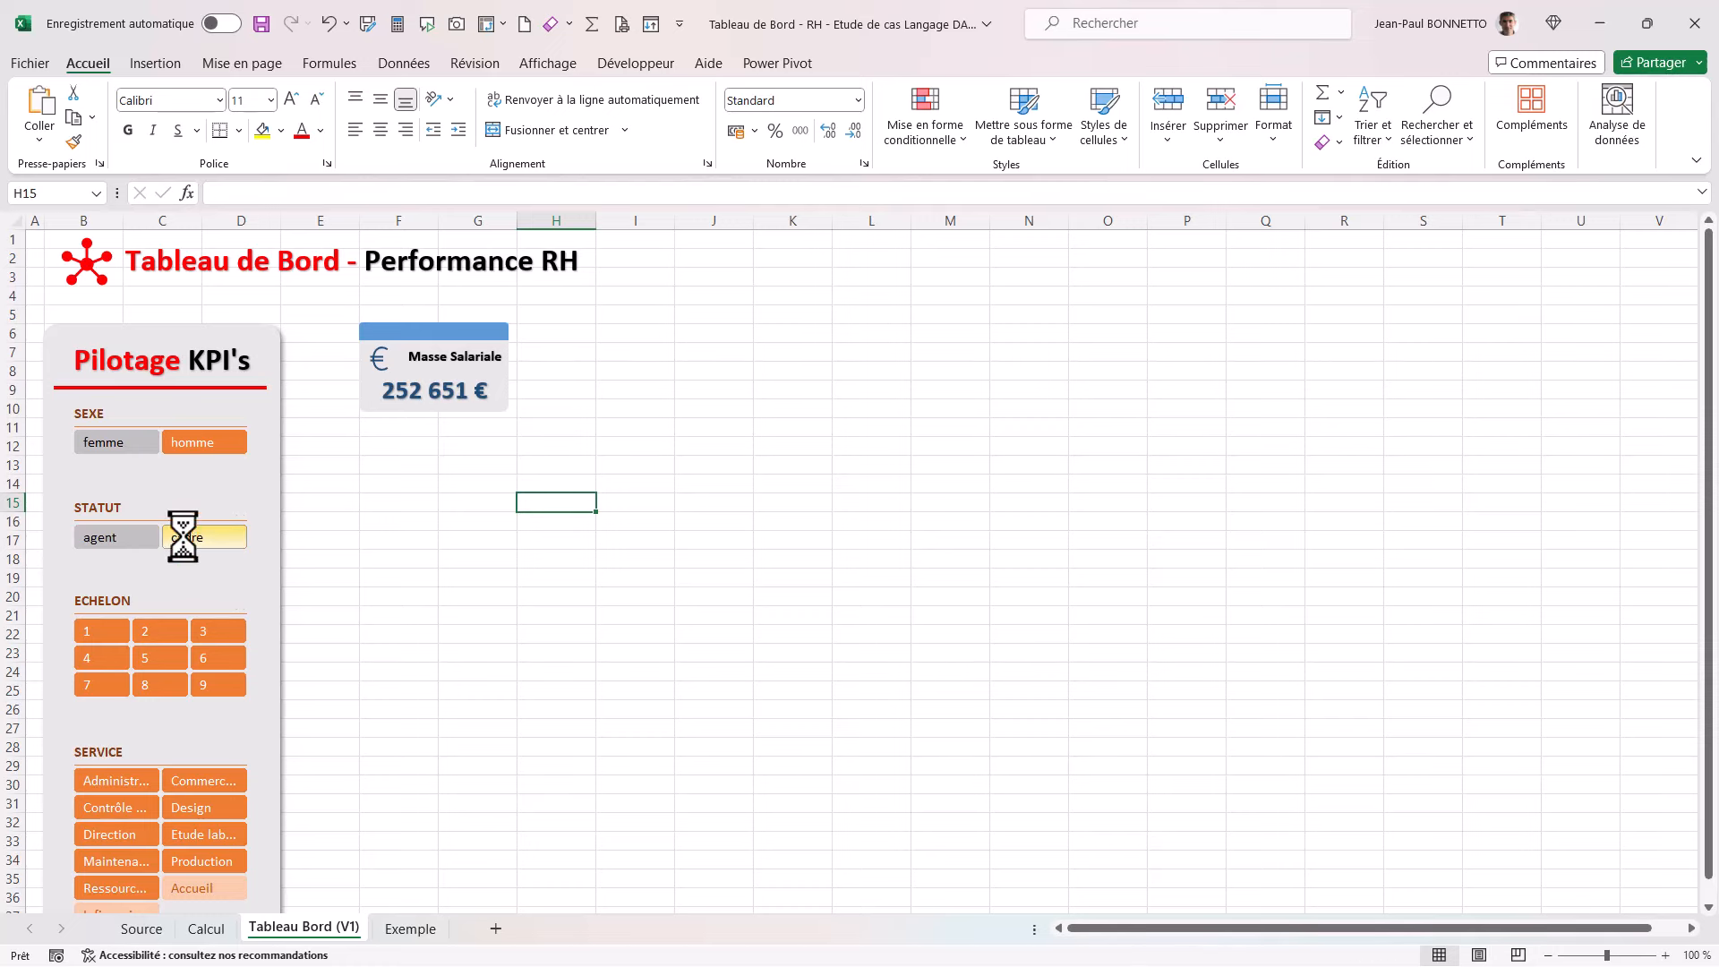
click(205, 931)
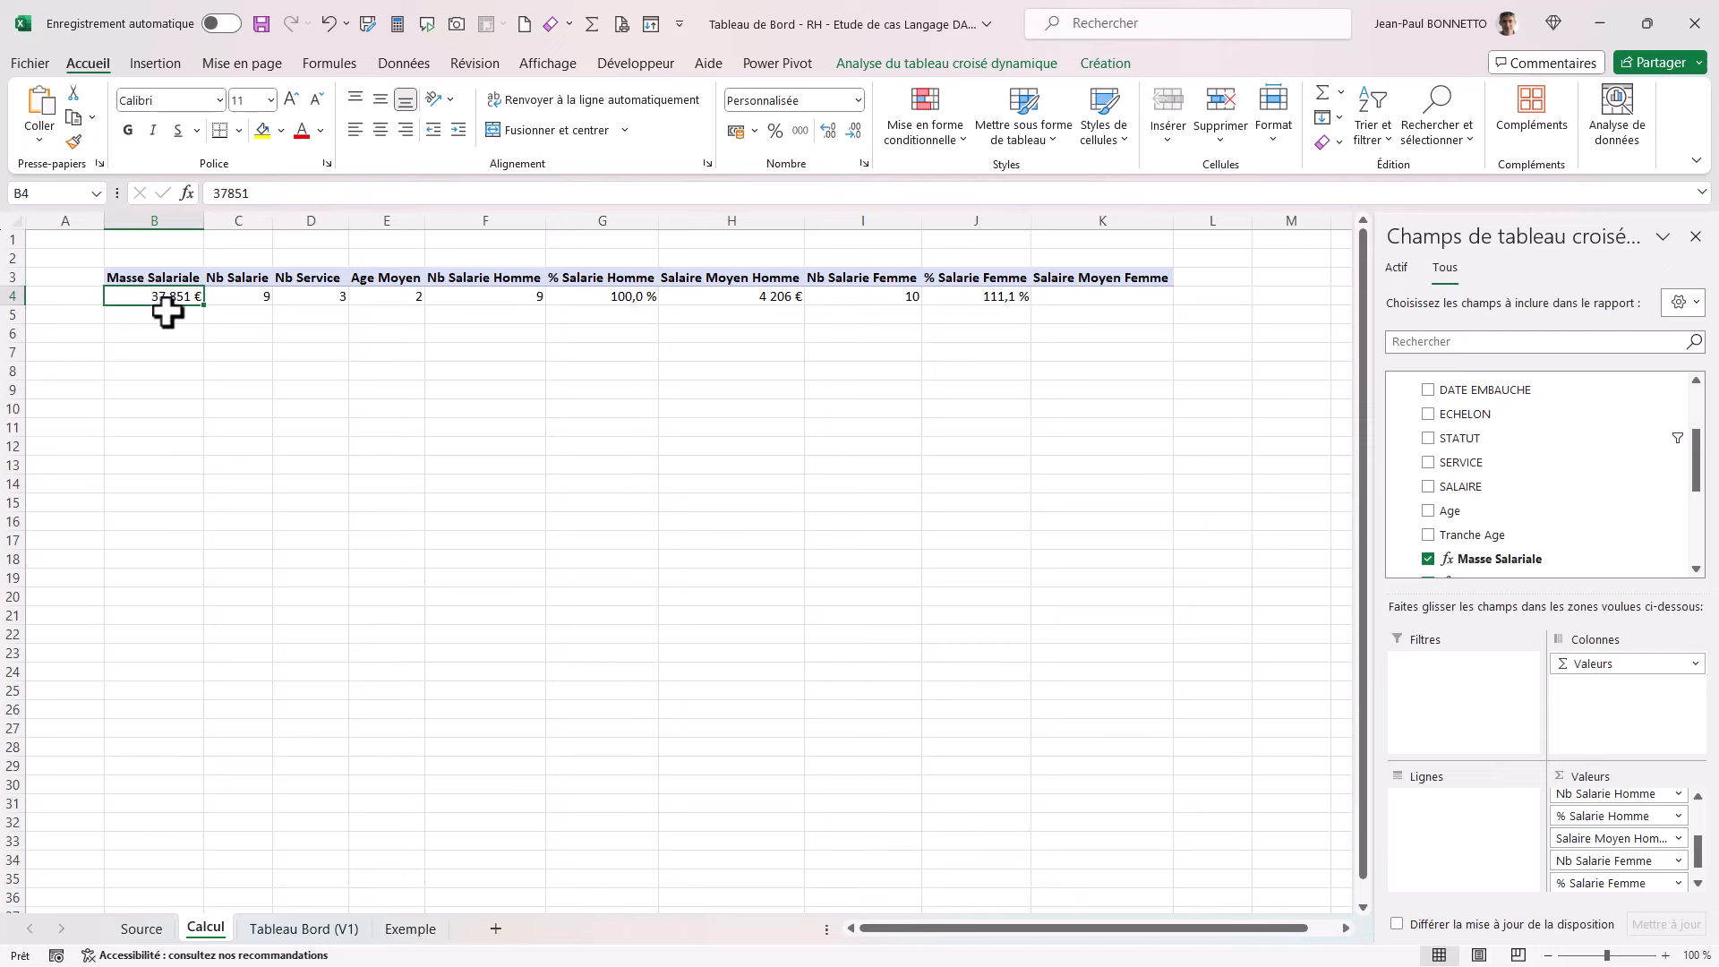
click(309, 932)
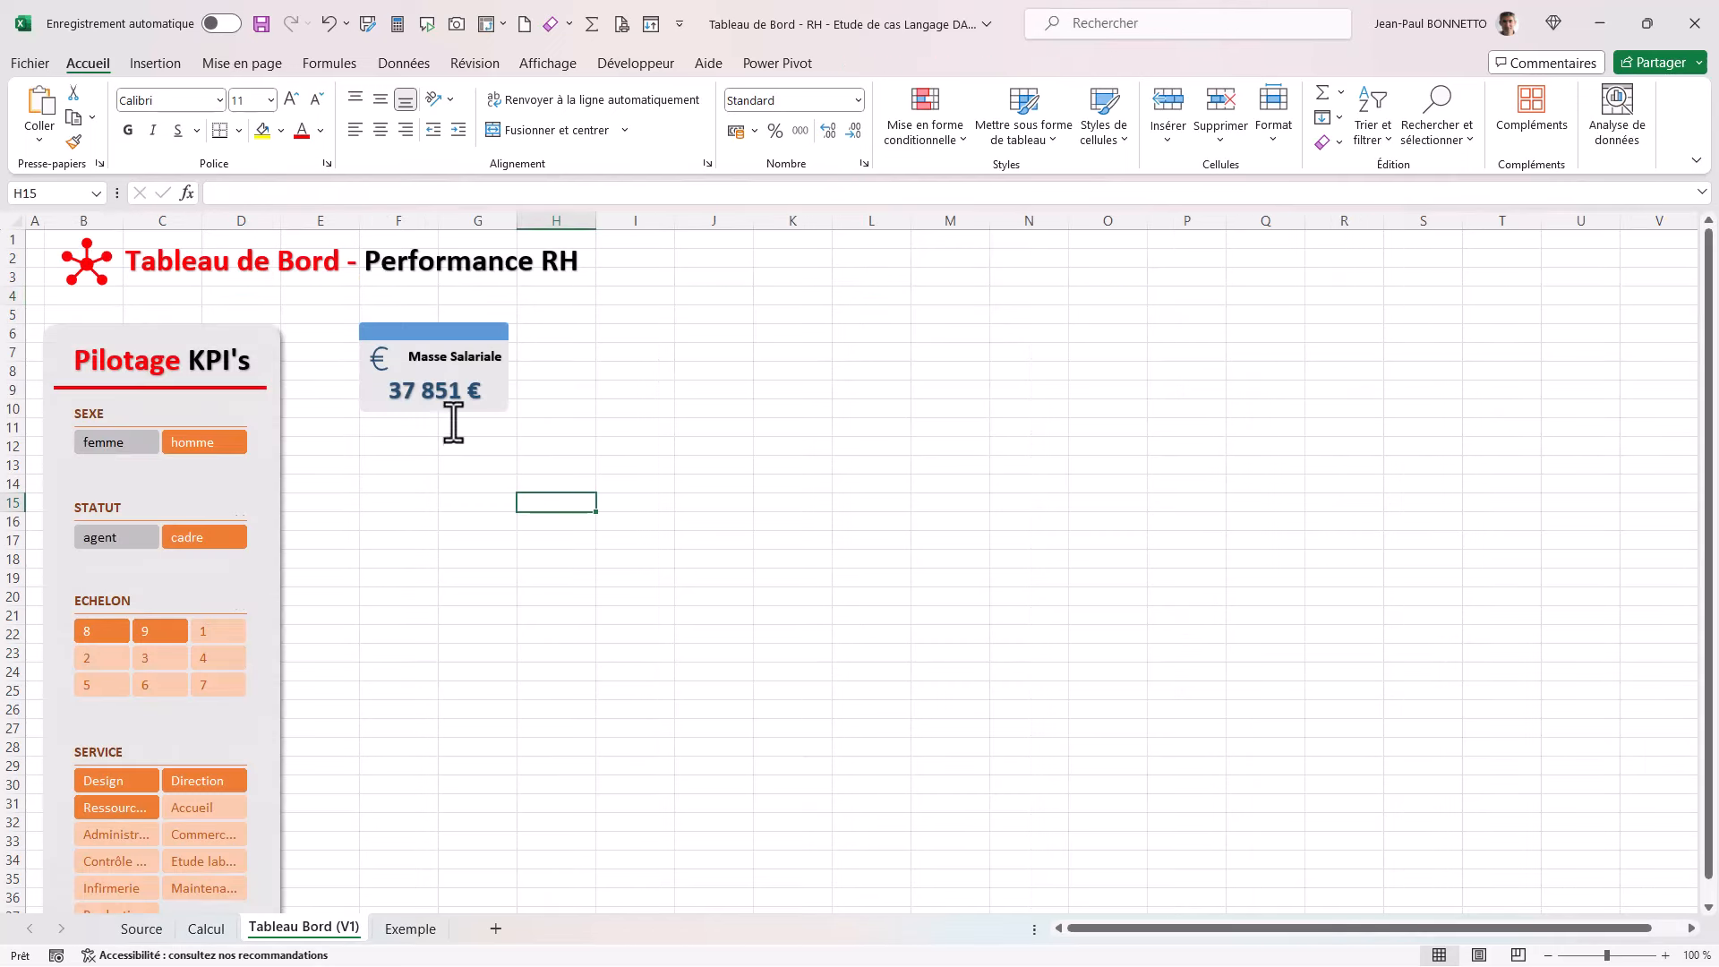
Step: Try the femme, agent and cadre slicer filters on the Masse Salariale card, and leave every slicer filter cleared
click(110, 442)
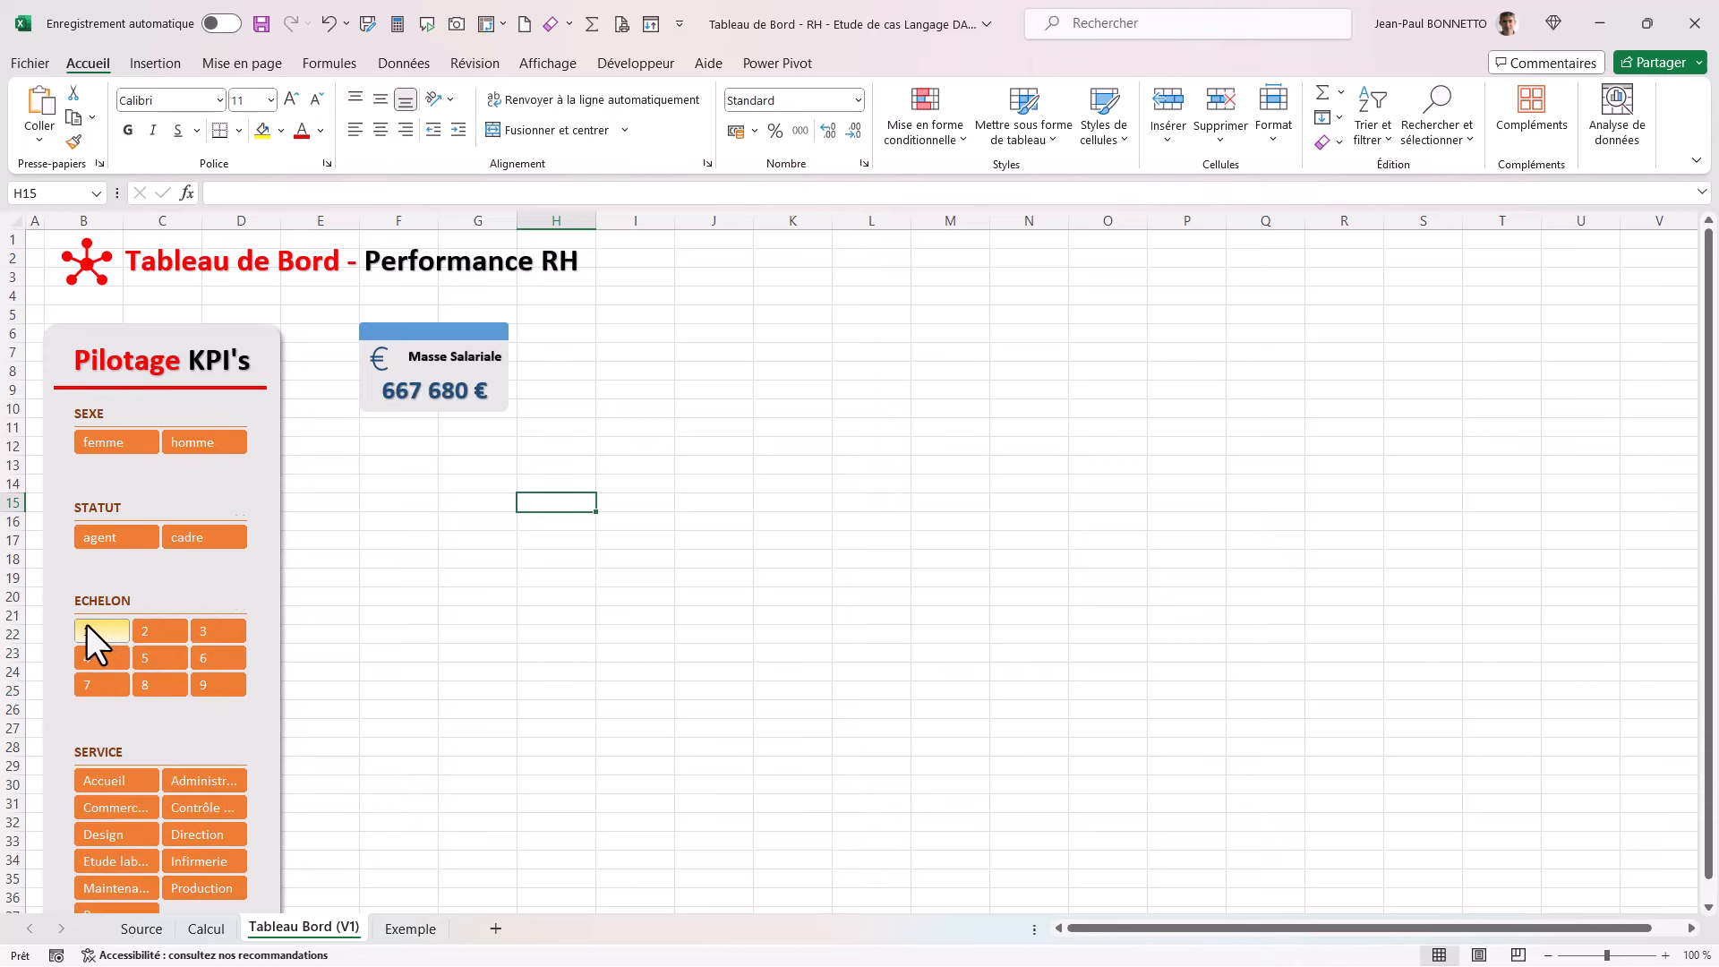
click(105, 535)
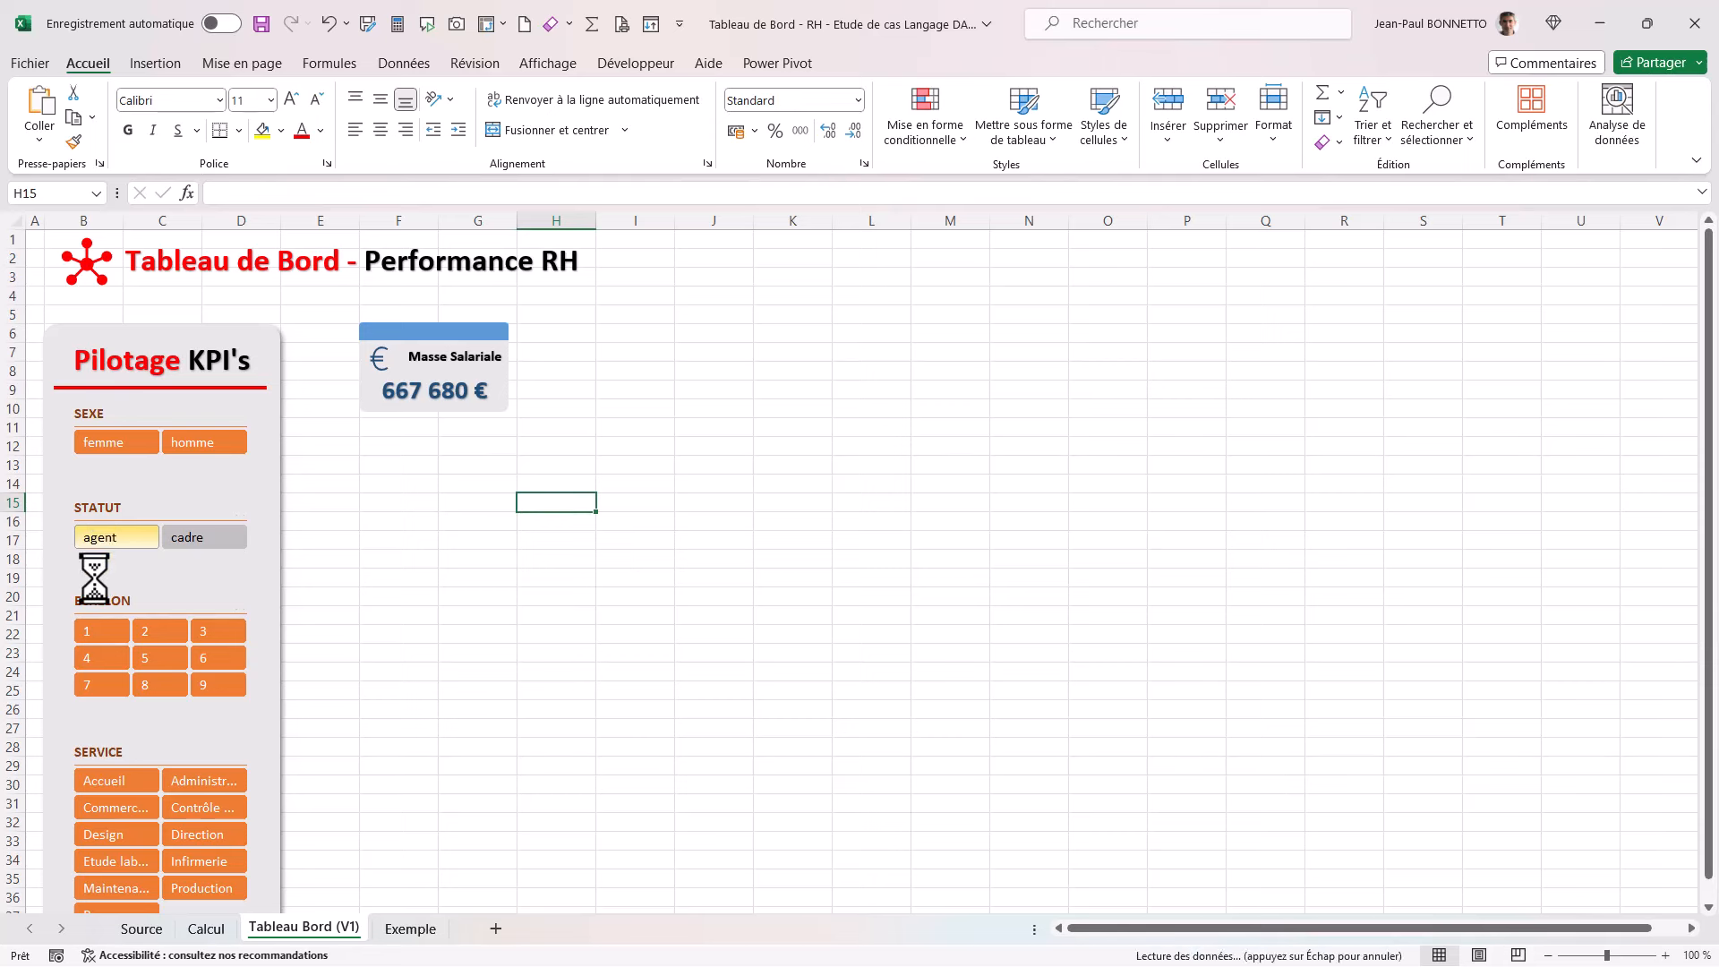
click(200, 534)
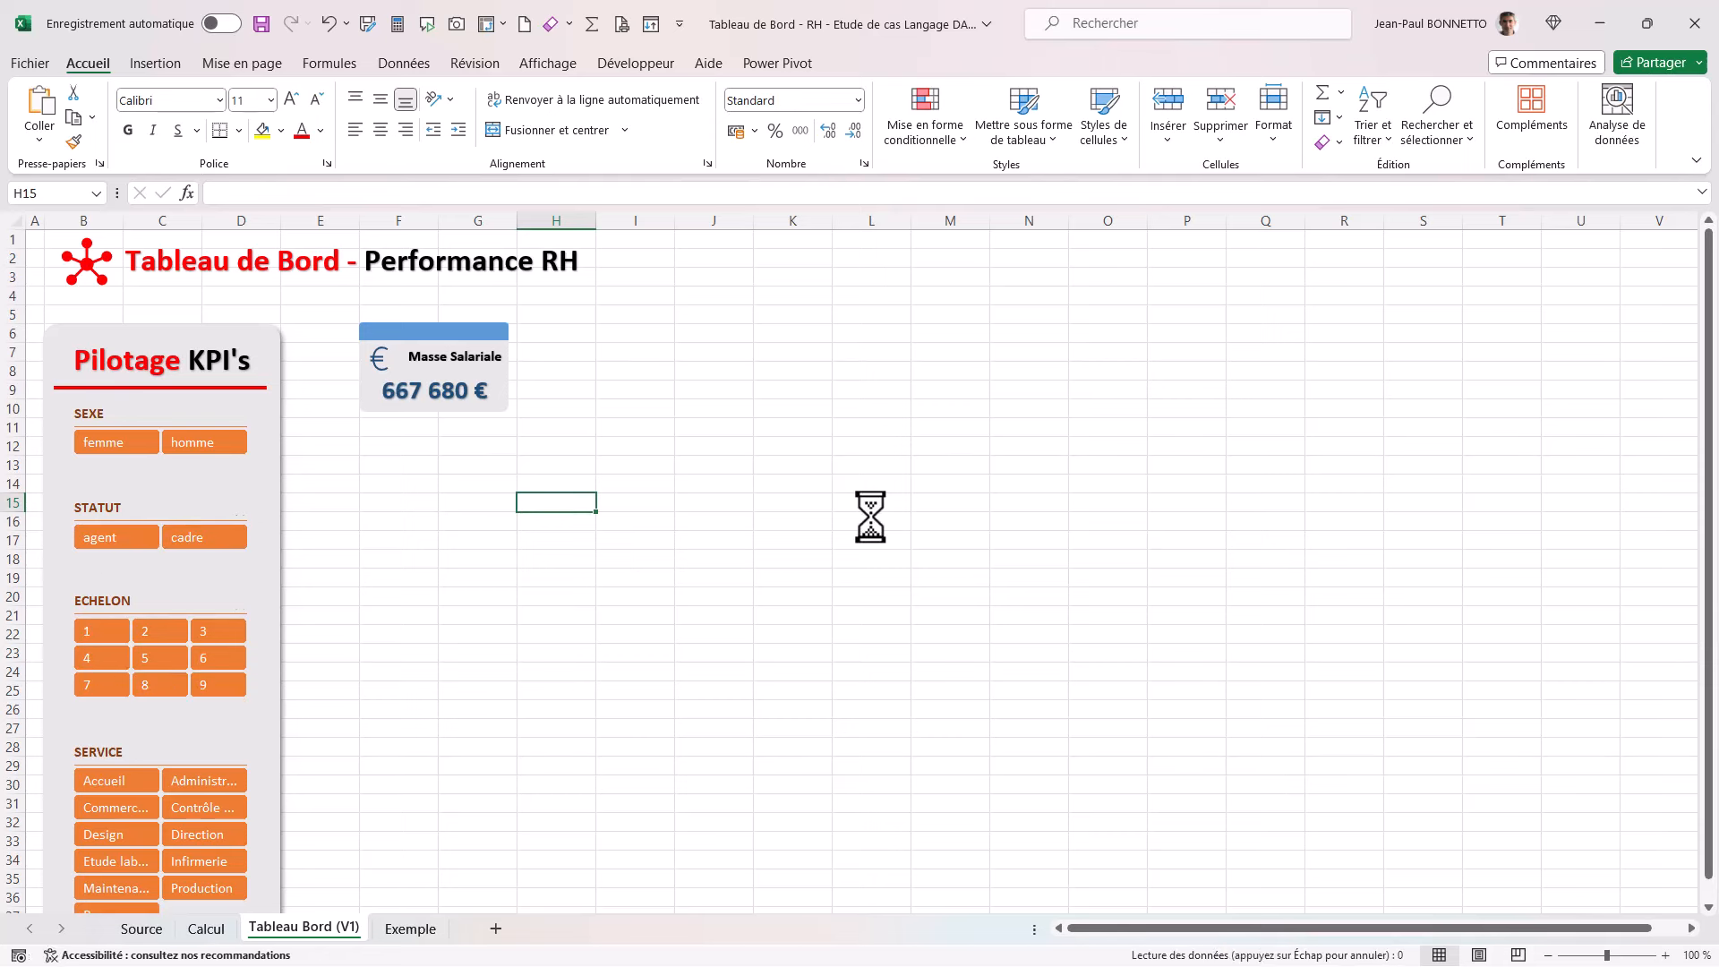
click(526, 461)
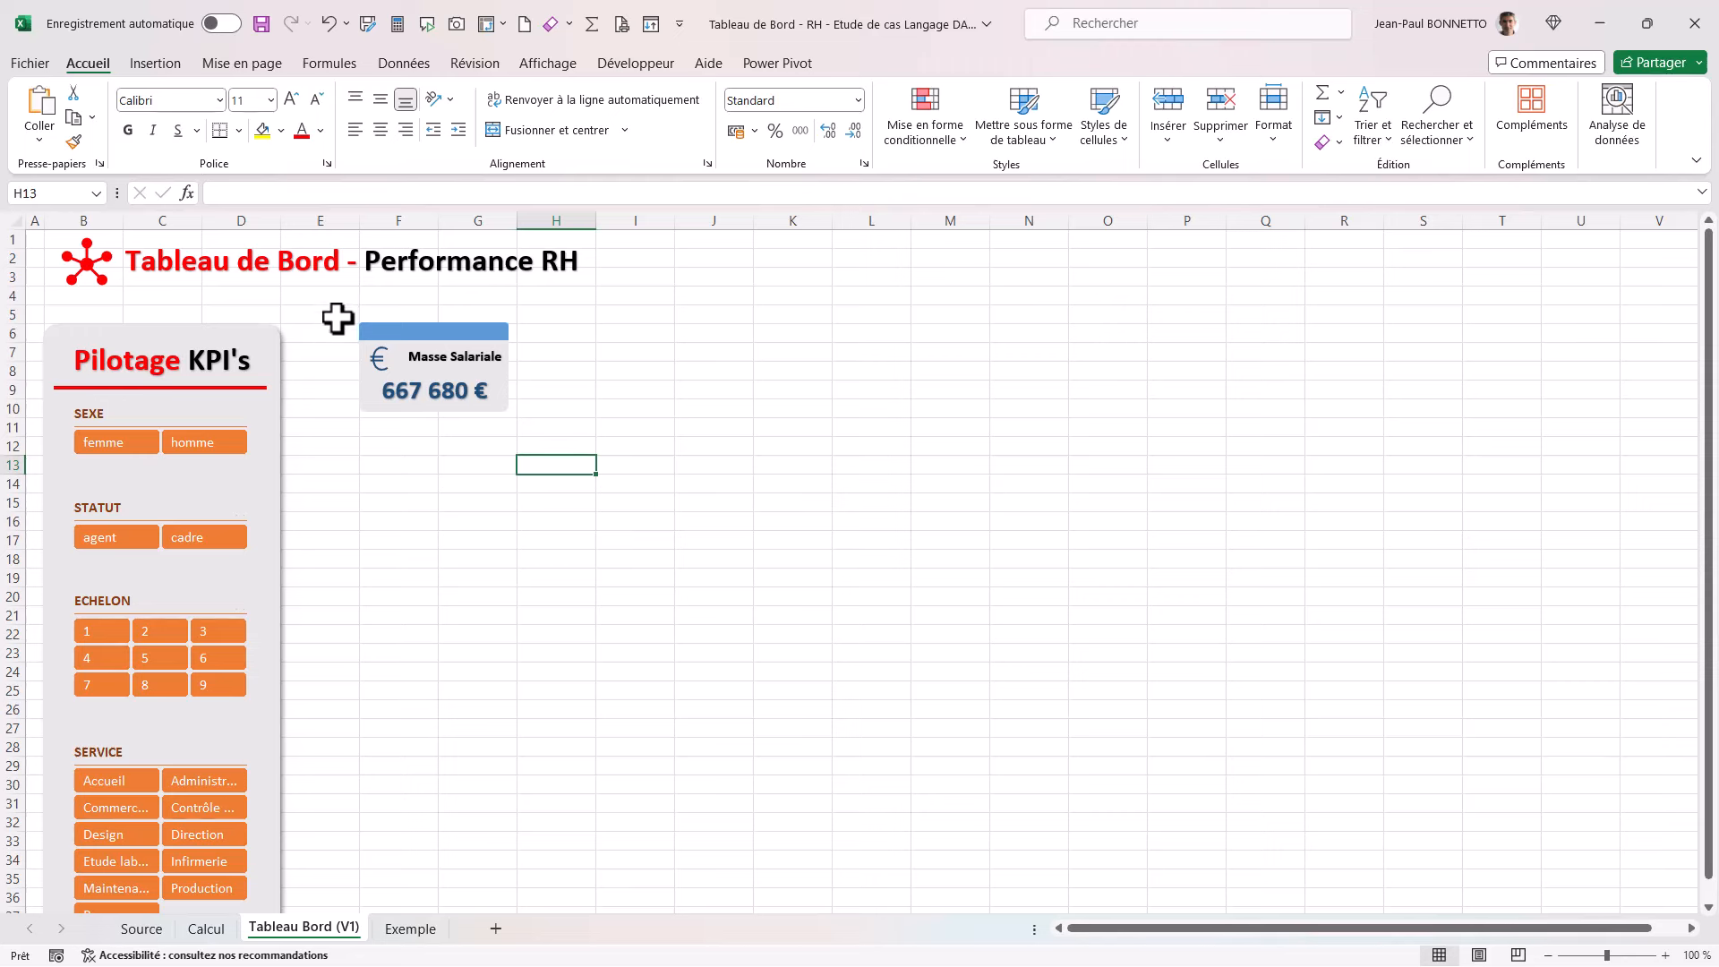
Step: Turn on object selection, duplicate all the elements of the Masse Salariale card together and place the copy beside the original in row 6
drag(334, 307, 583, 460)
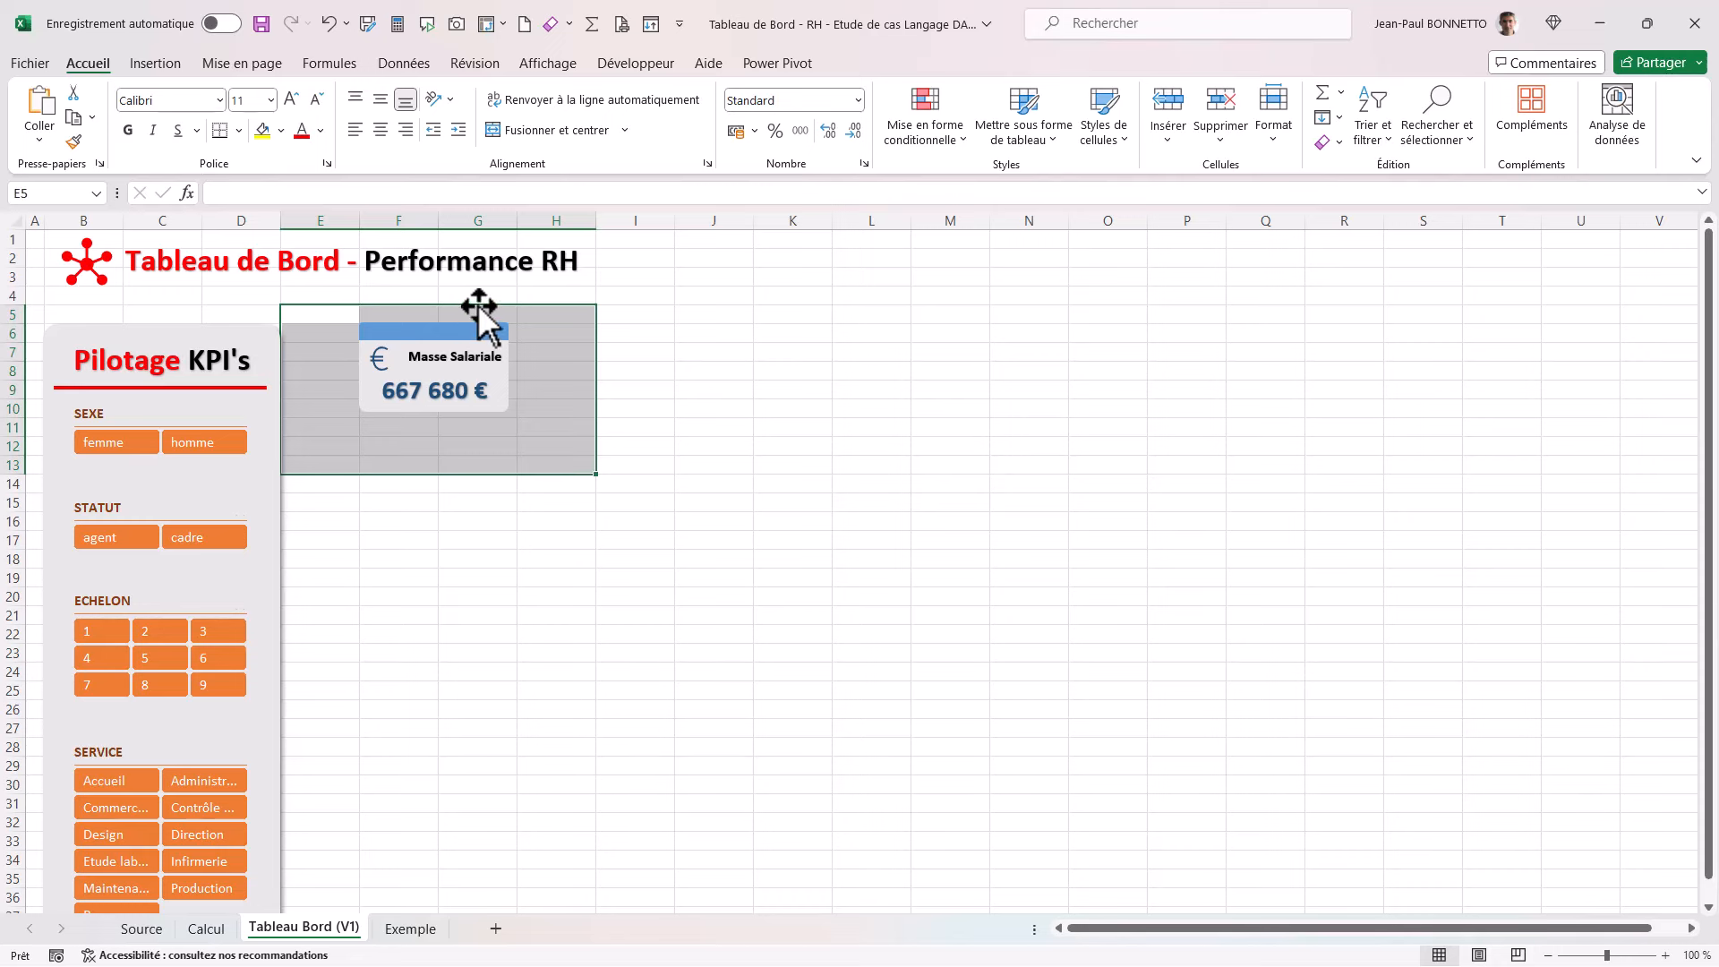
click(410, 298)
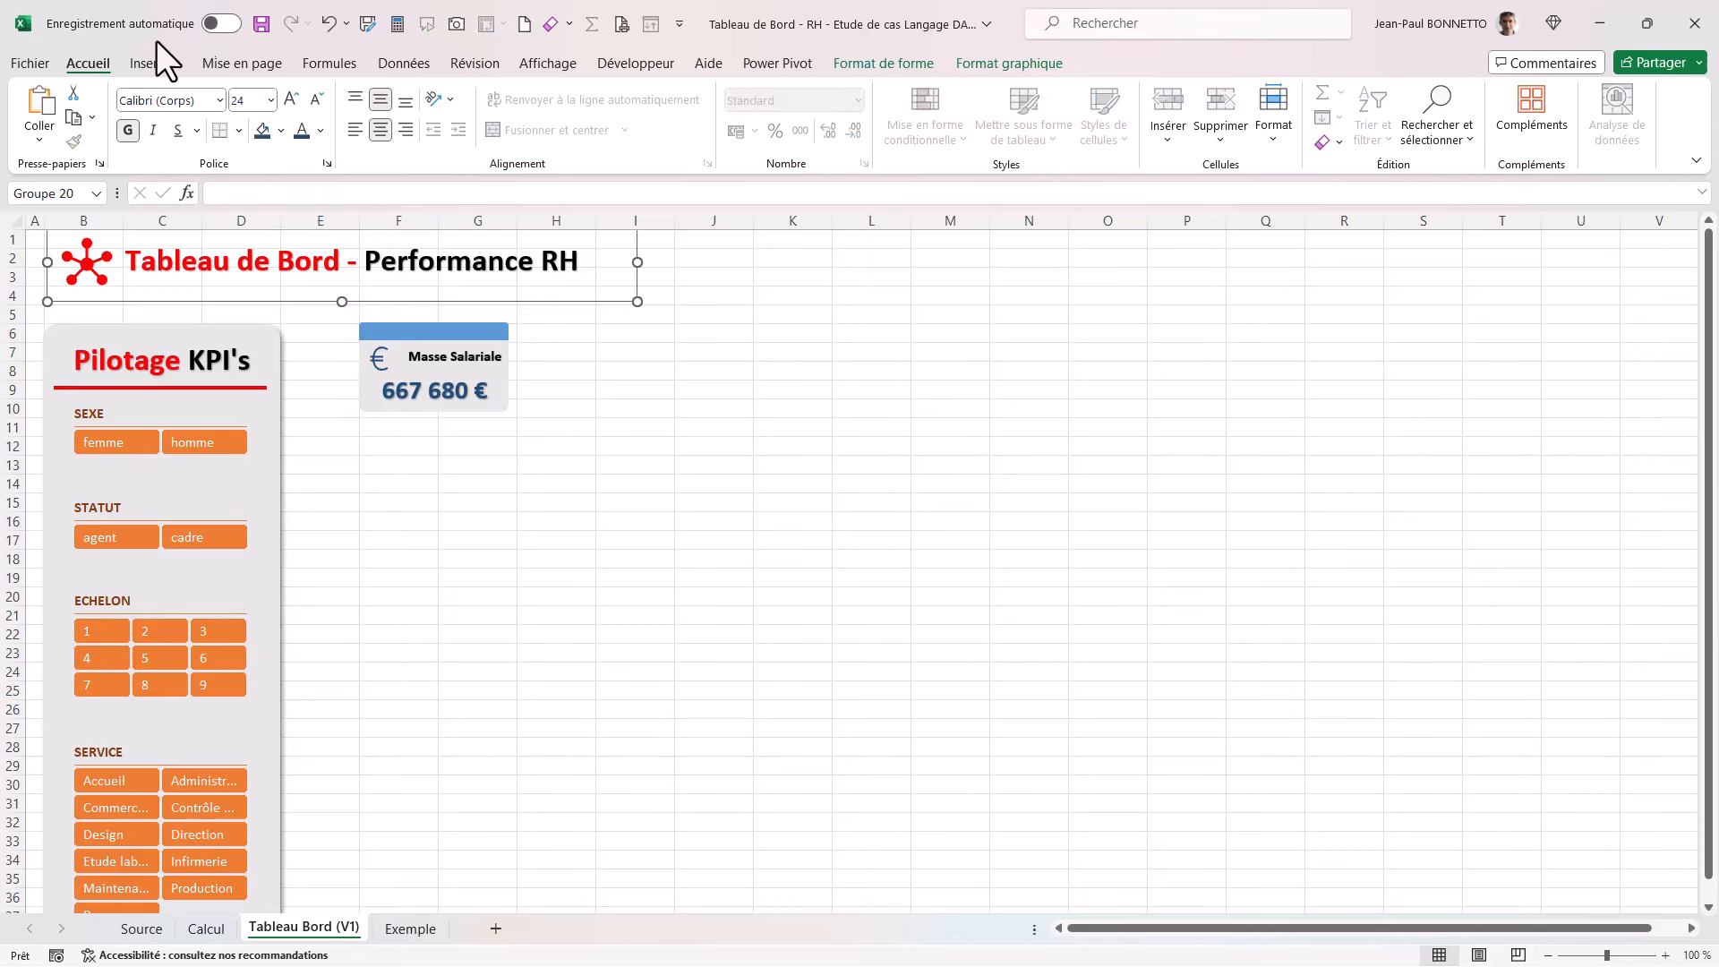
click(1447, 136)
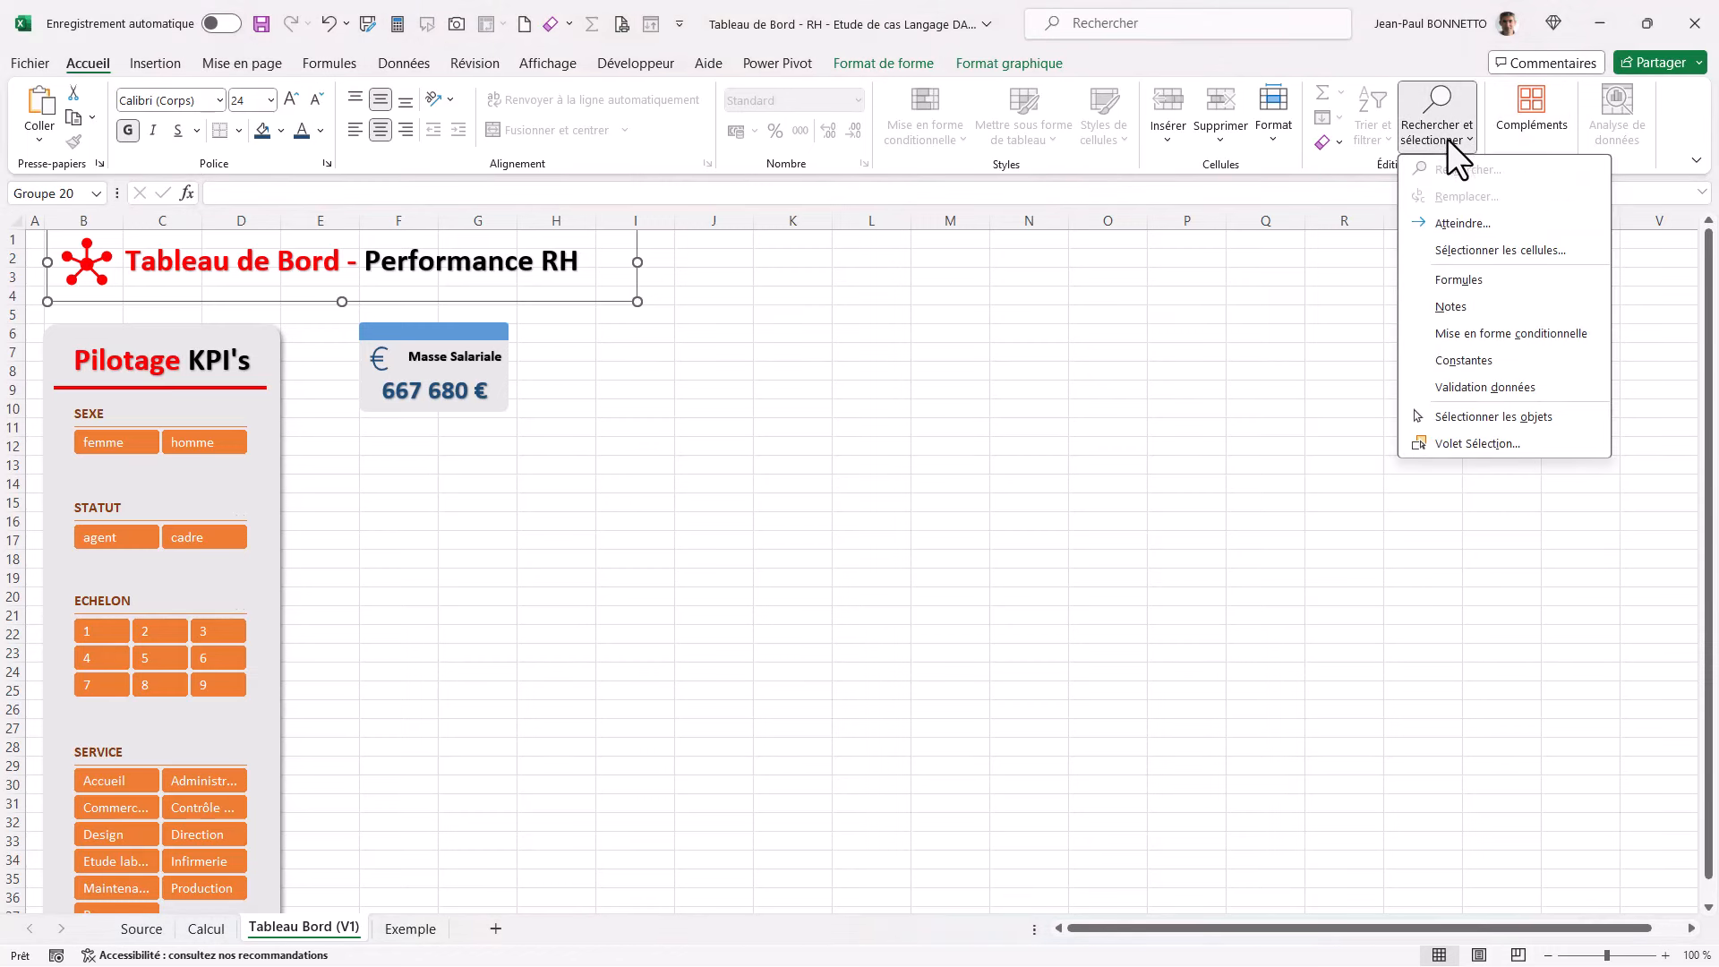
click(1492, 417)
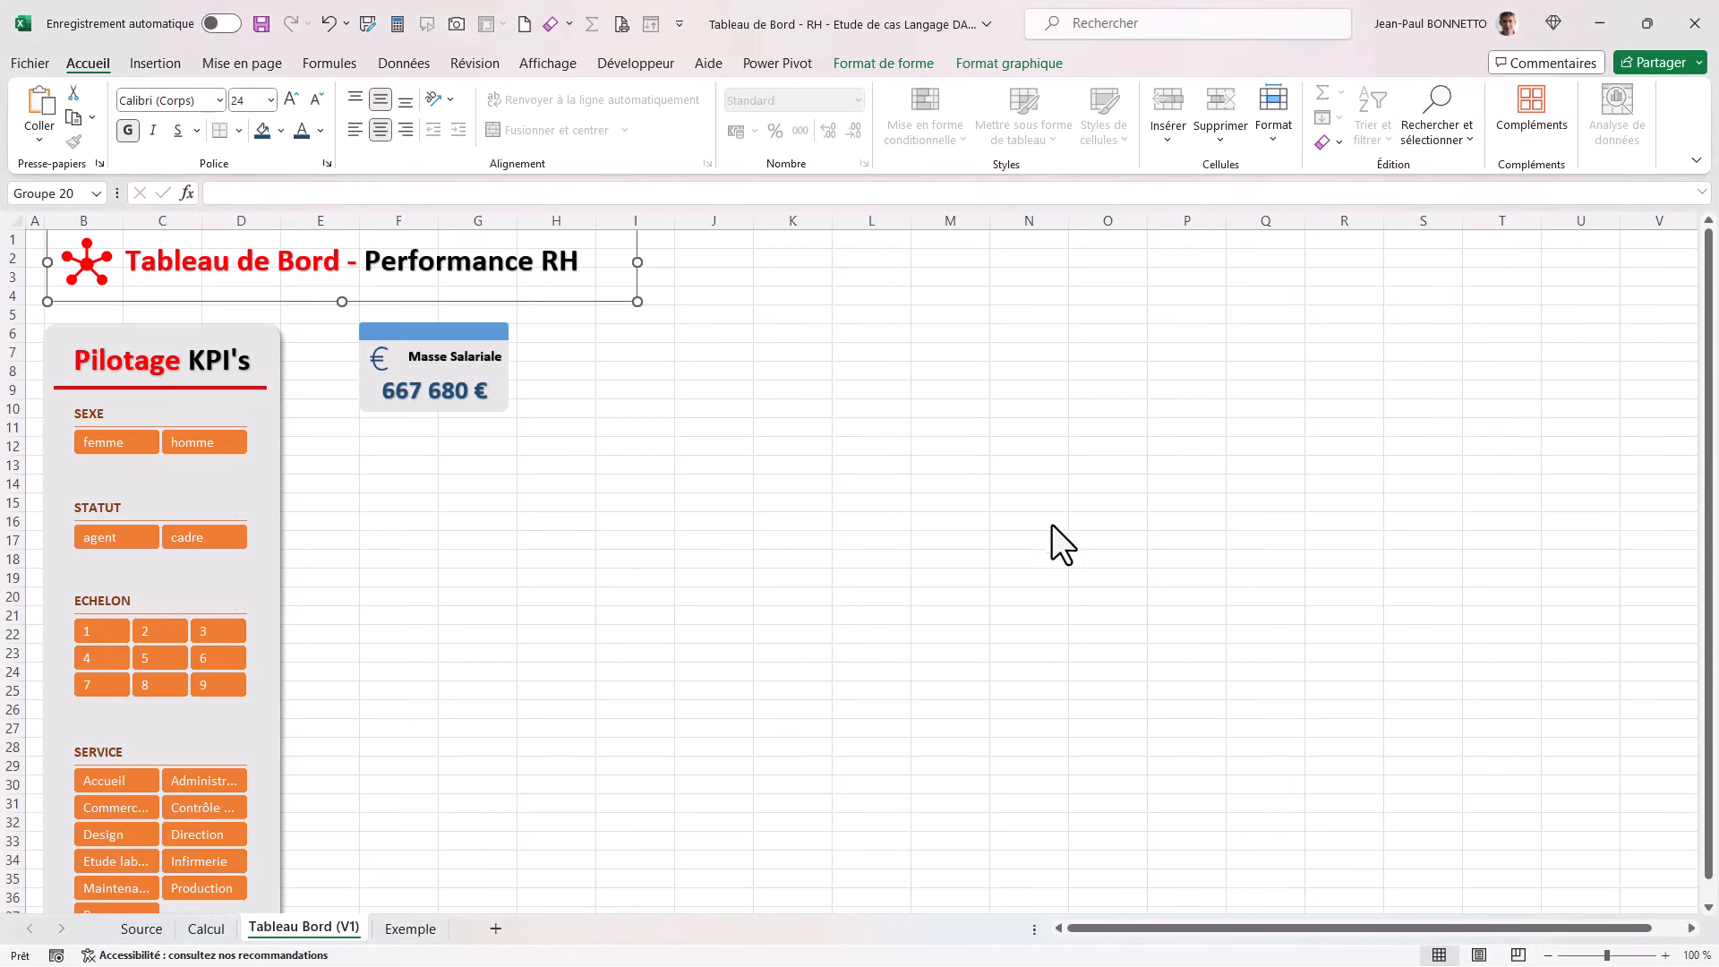
click(344, 312)
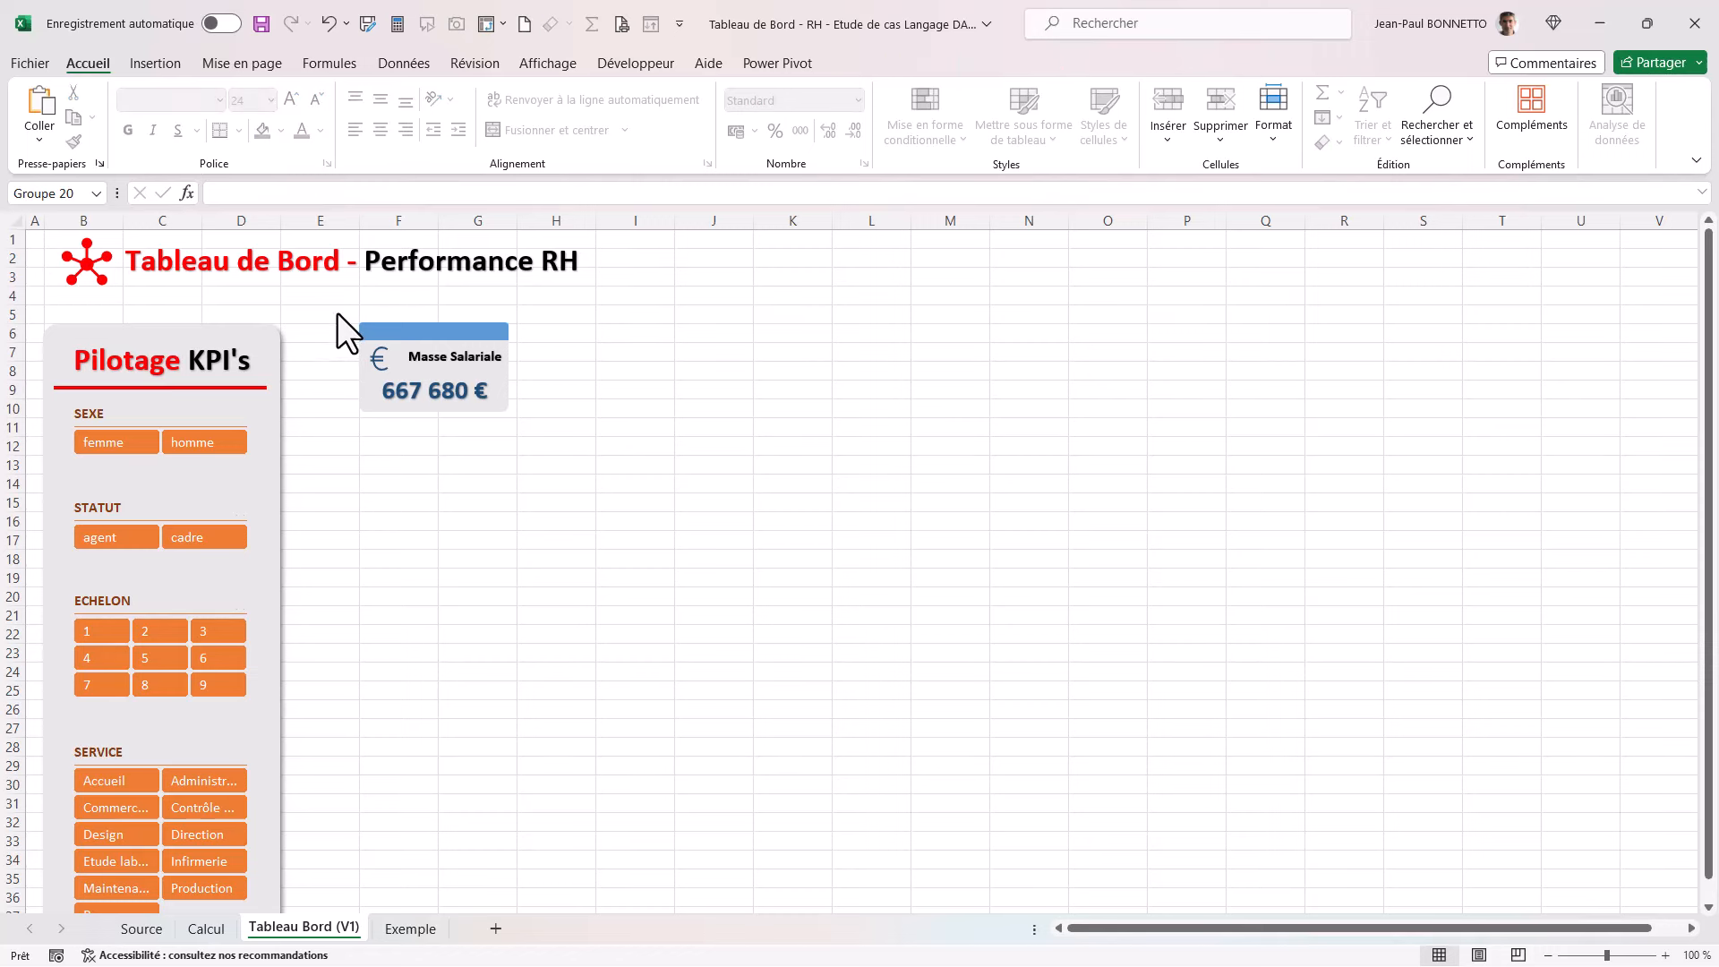
drag(337, 314, 577, 441)
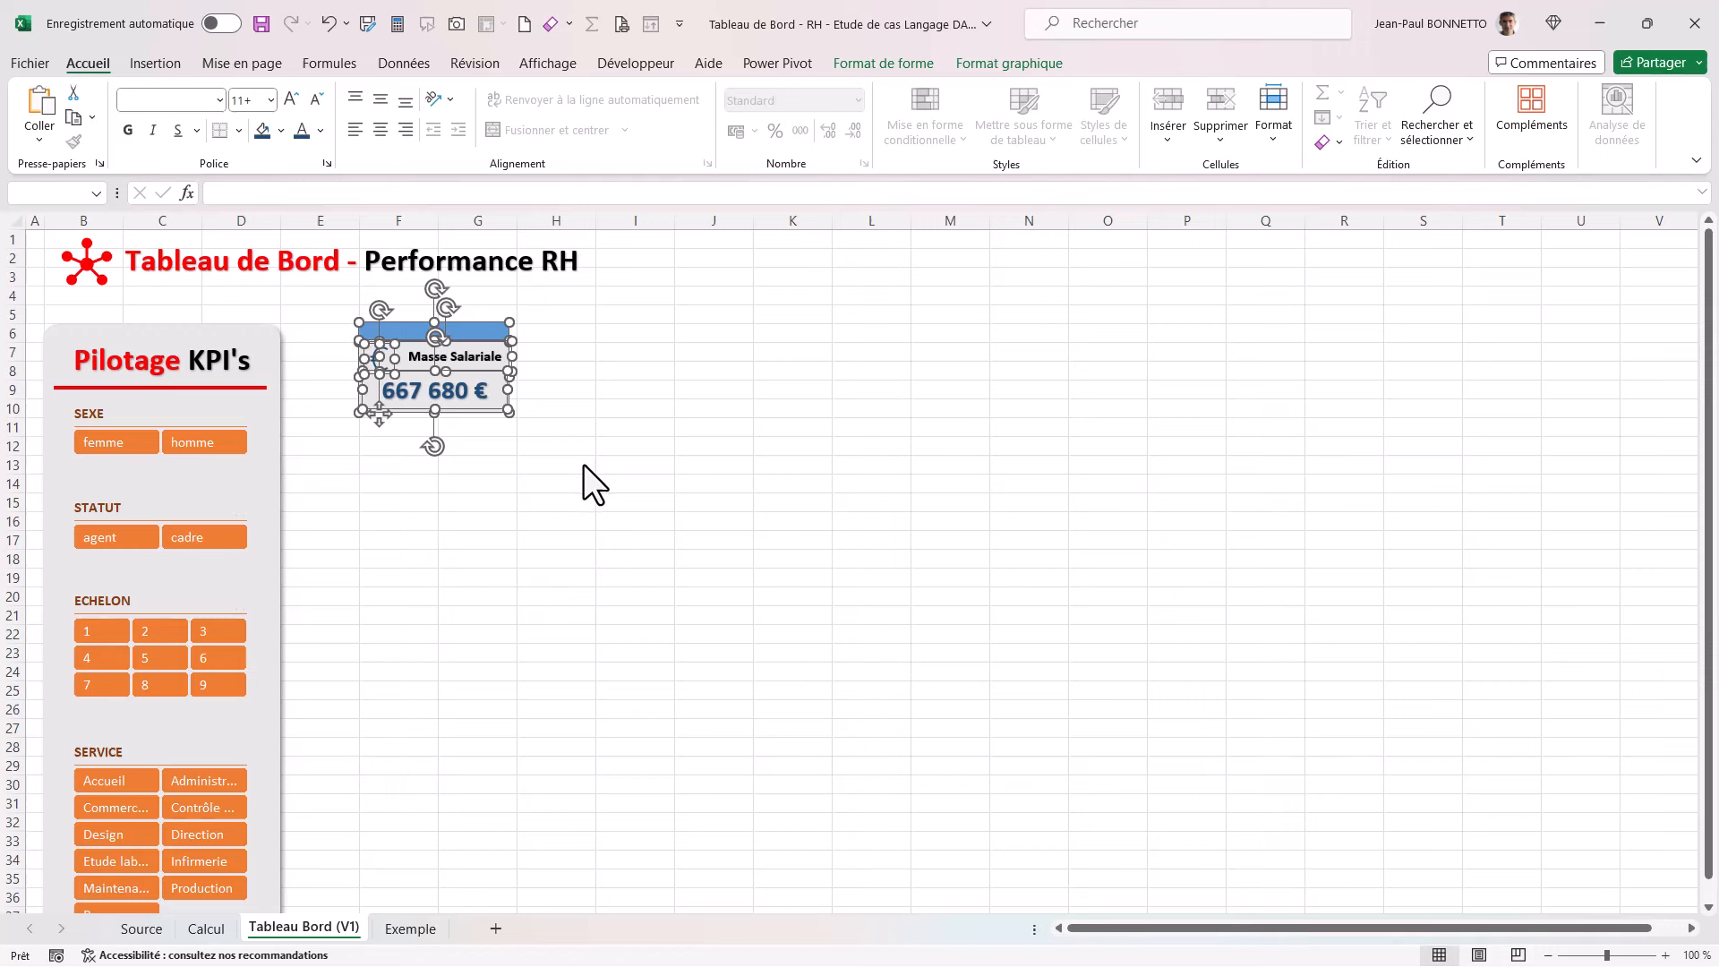
key(ctrl+d)
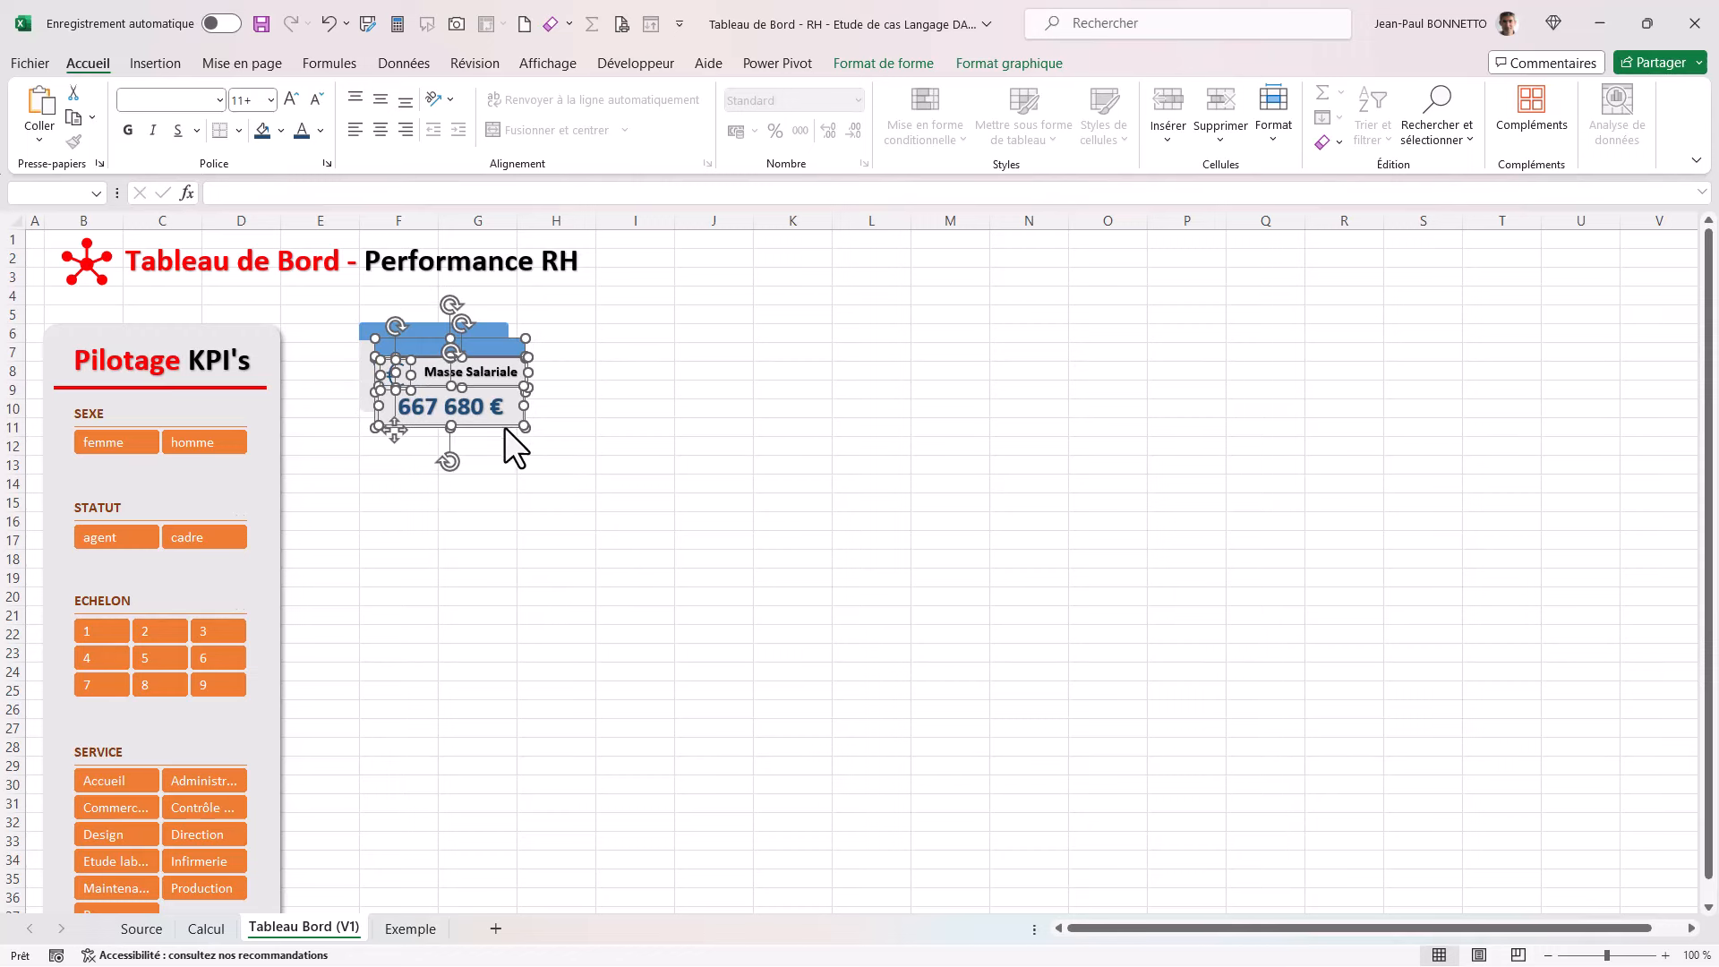
drag(494, 416, 637, 395)
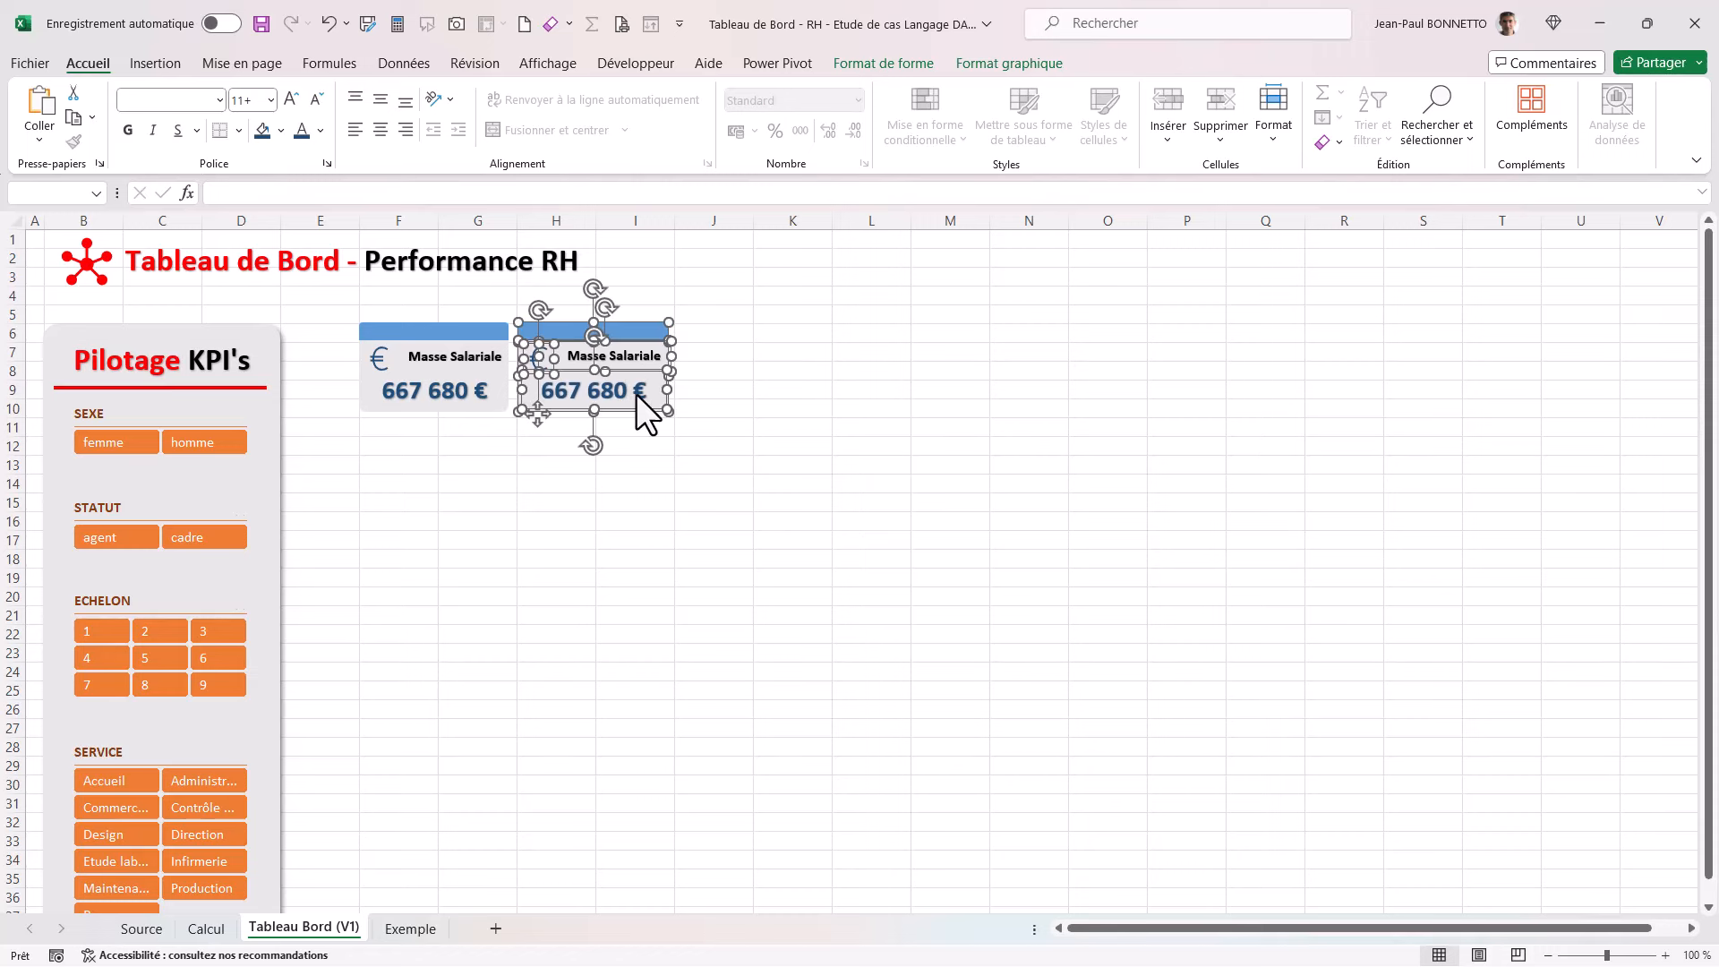
Step: Duplicate the card twice more and place the copies under the first two cards to form a two-by-two grid
key(ctrl+d)
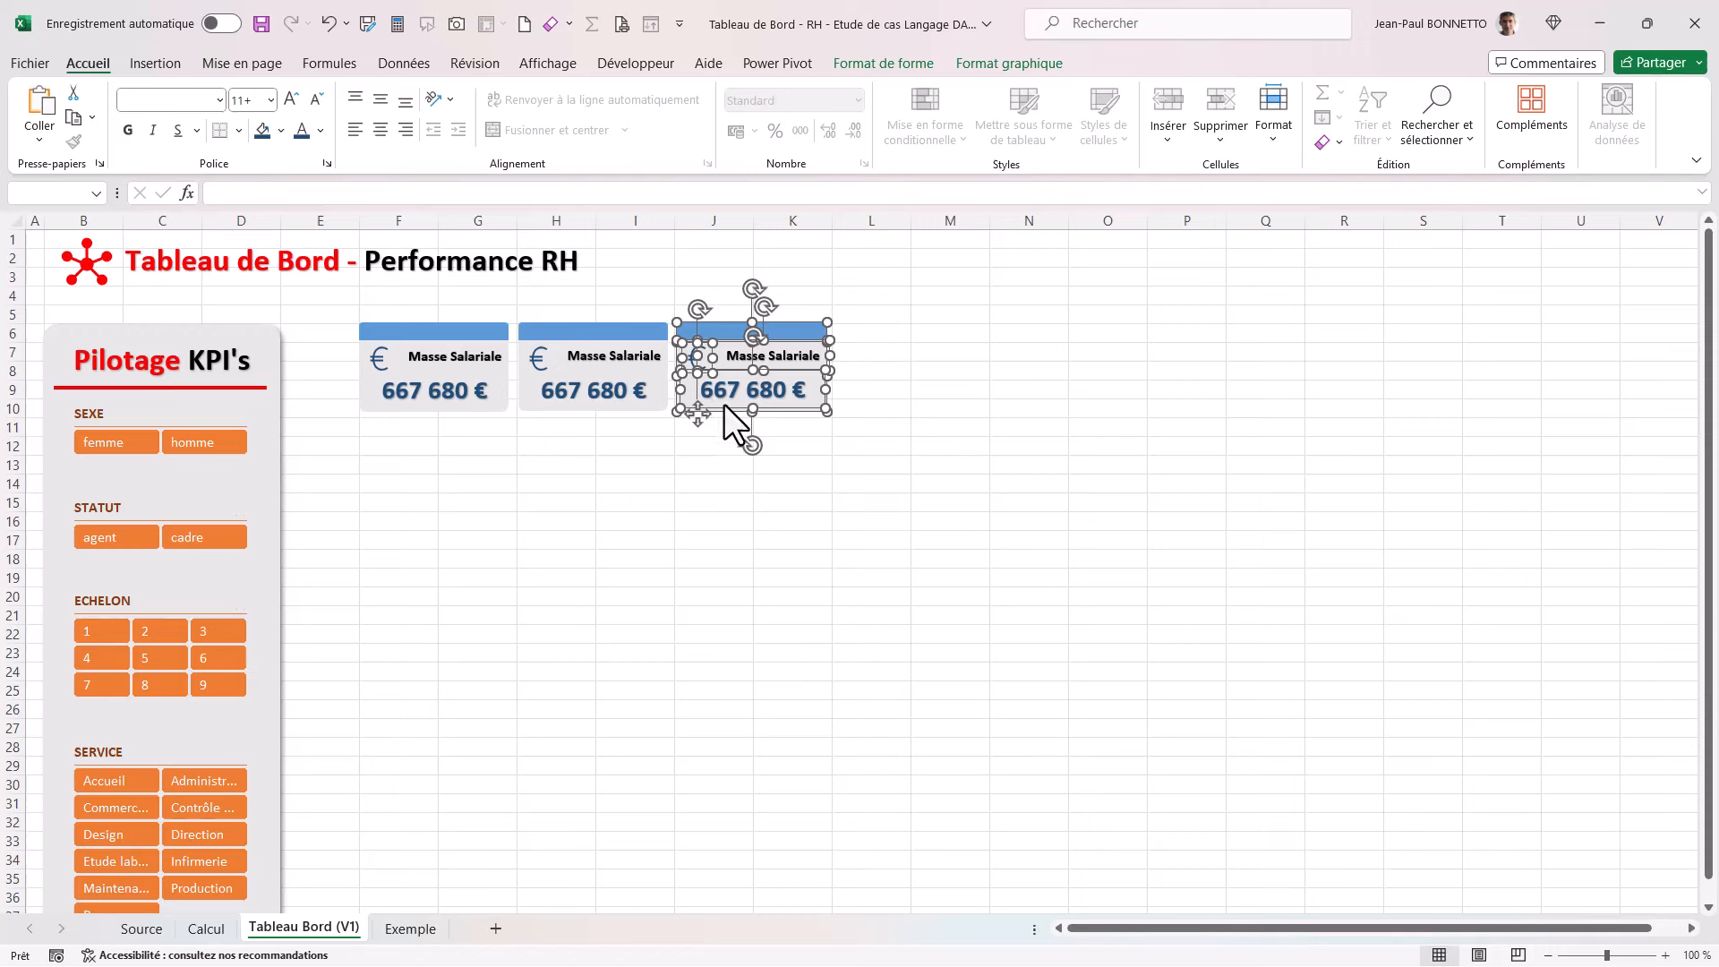
key(ctrl+d)
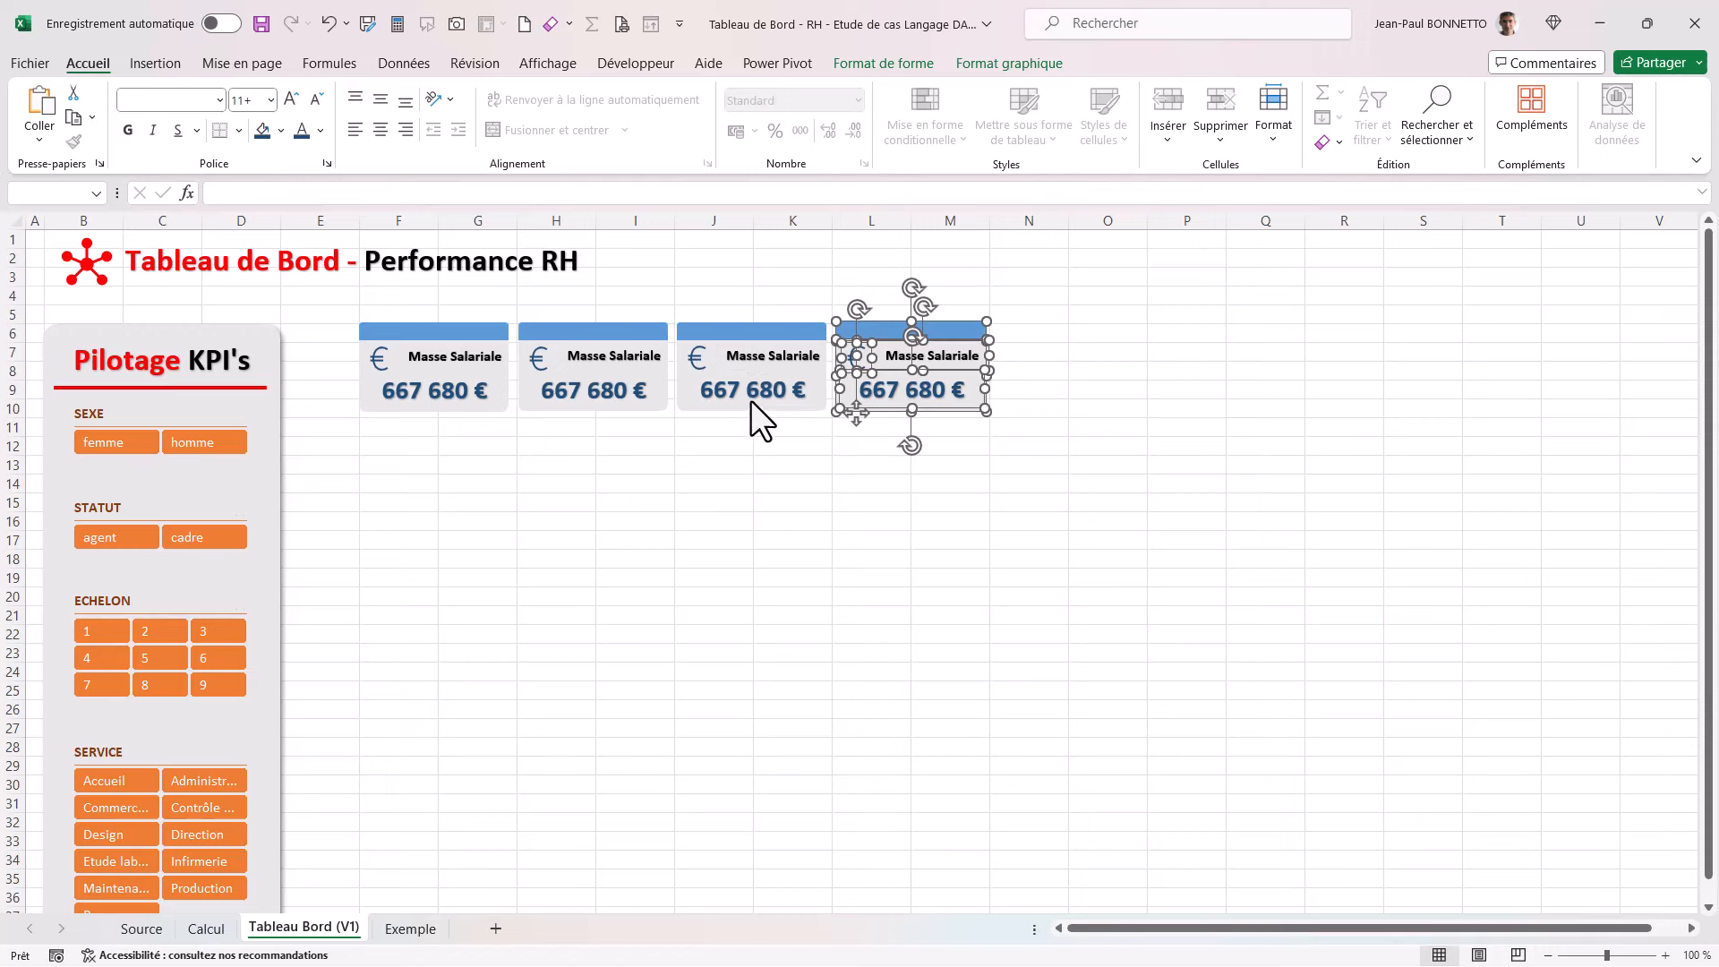
drag(884, 329, 409, 428)
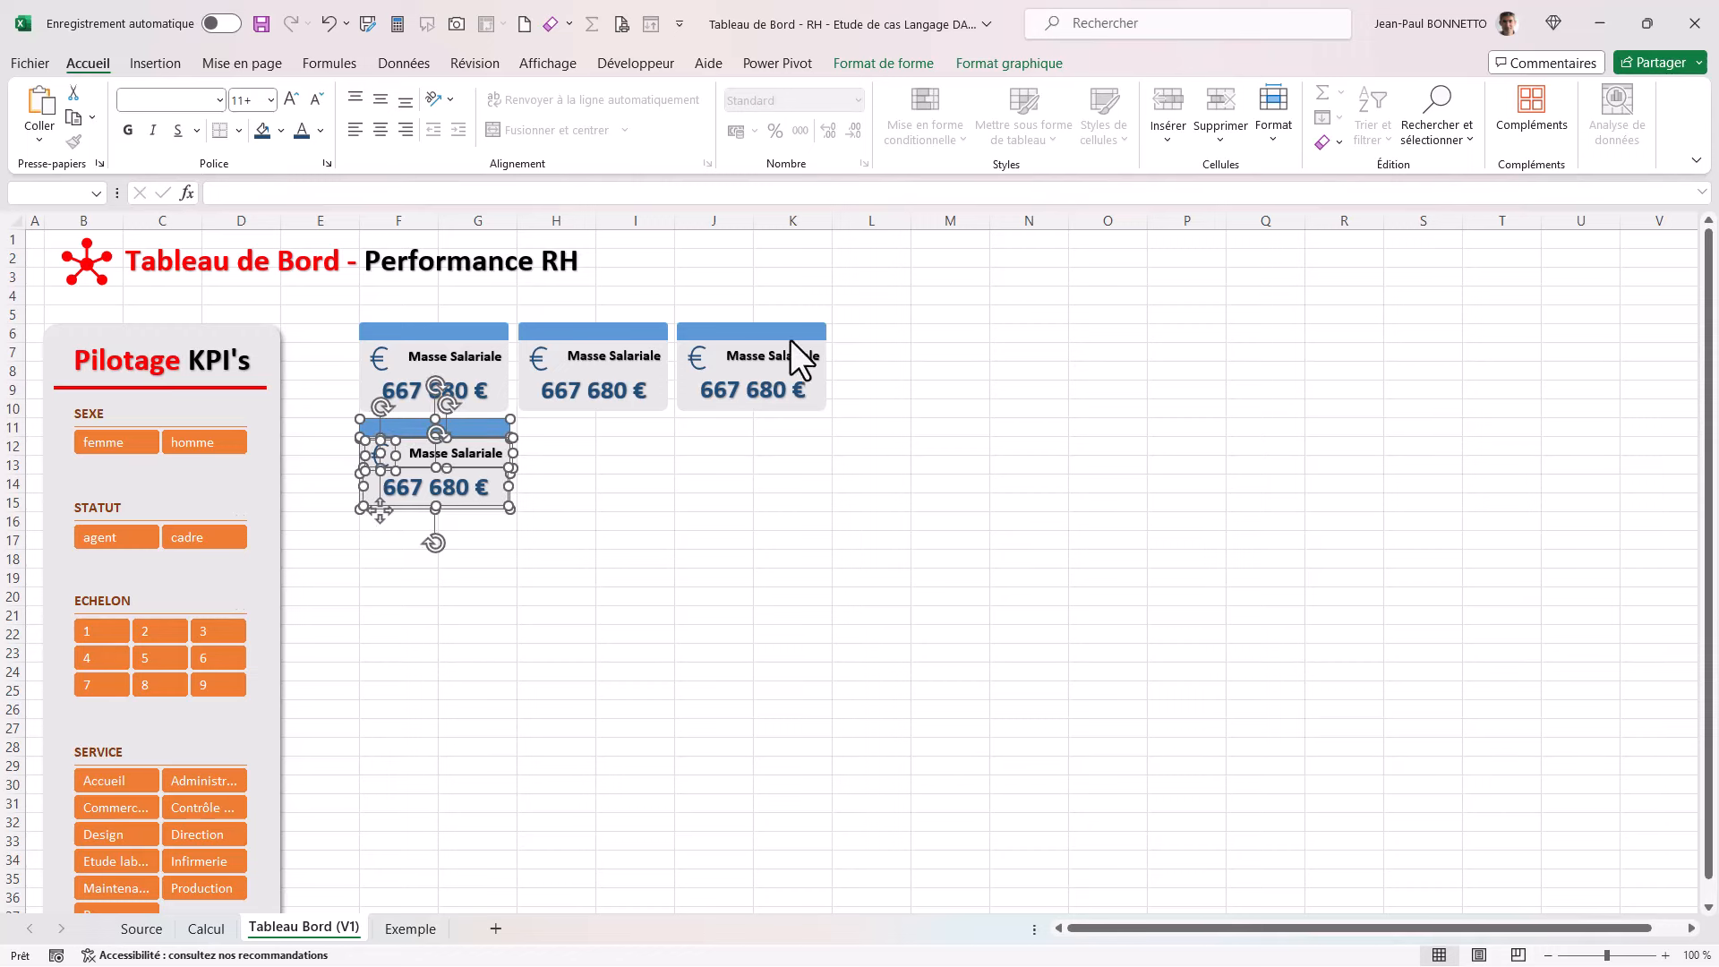
click(698, 273)
drag(988, 459, 658, 260)
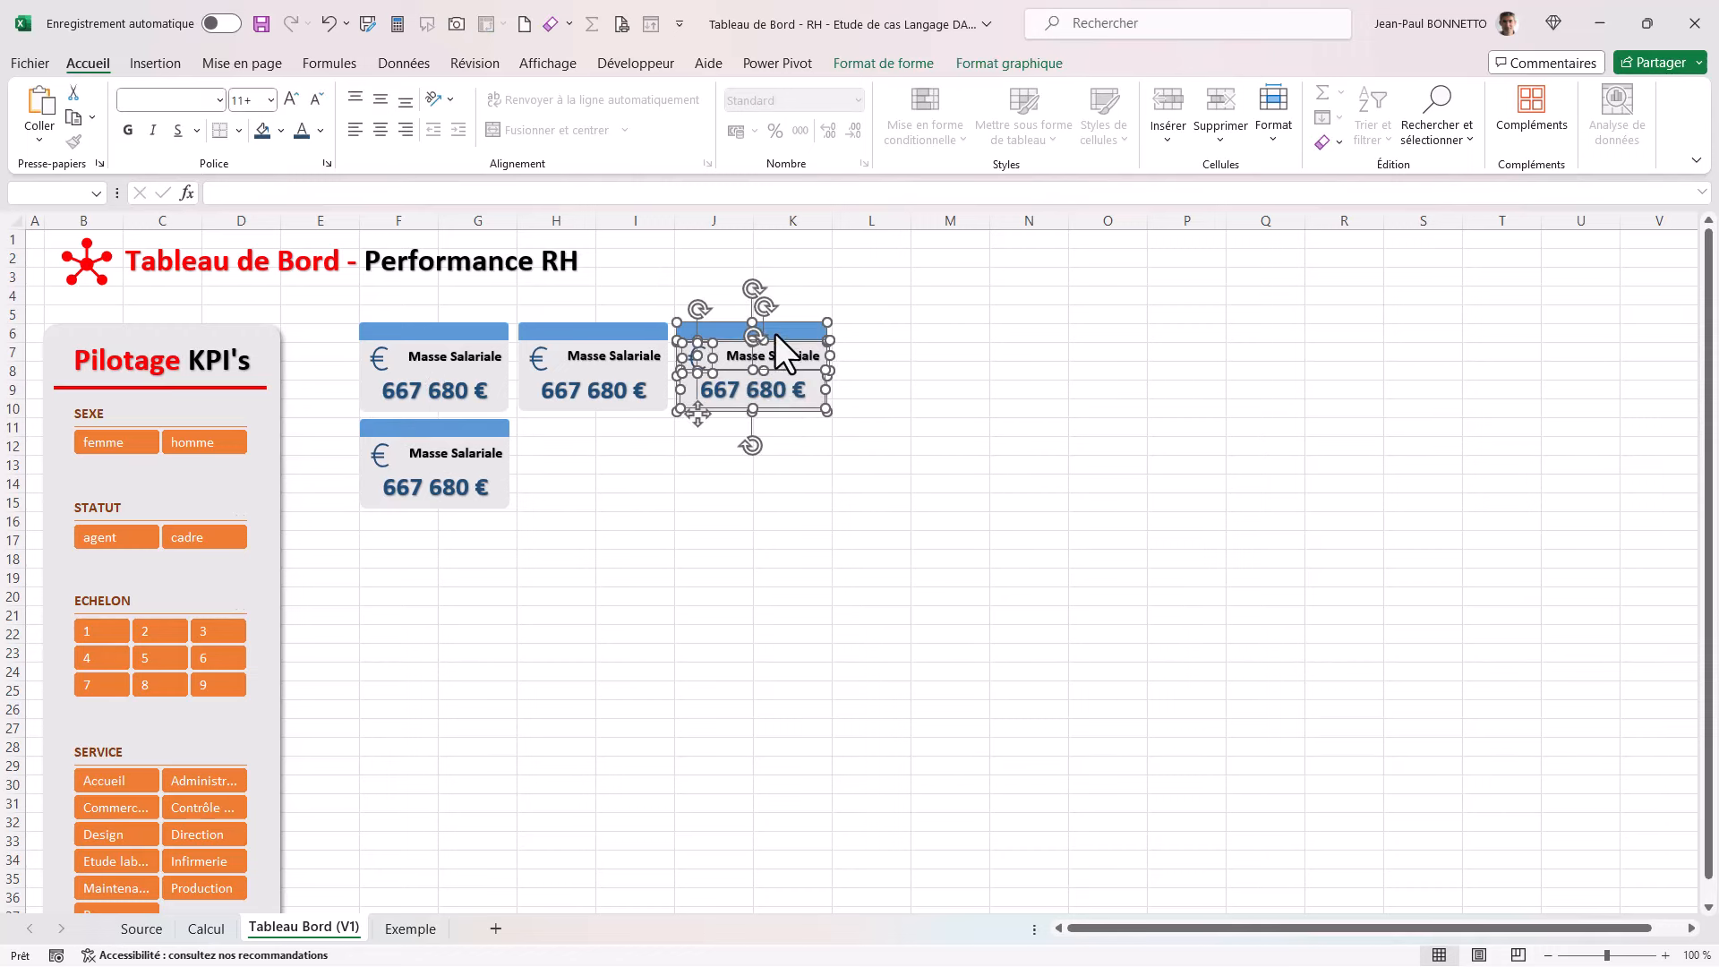
drag(776, 333, 626, 422)
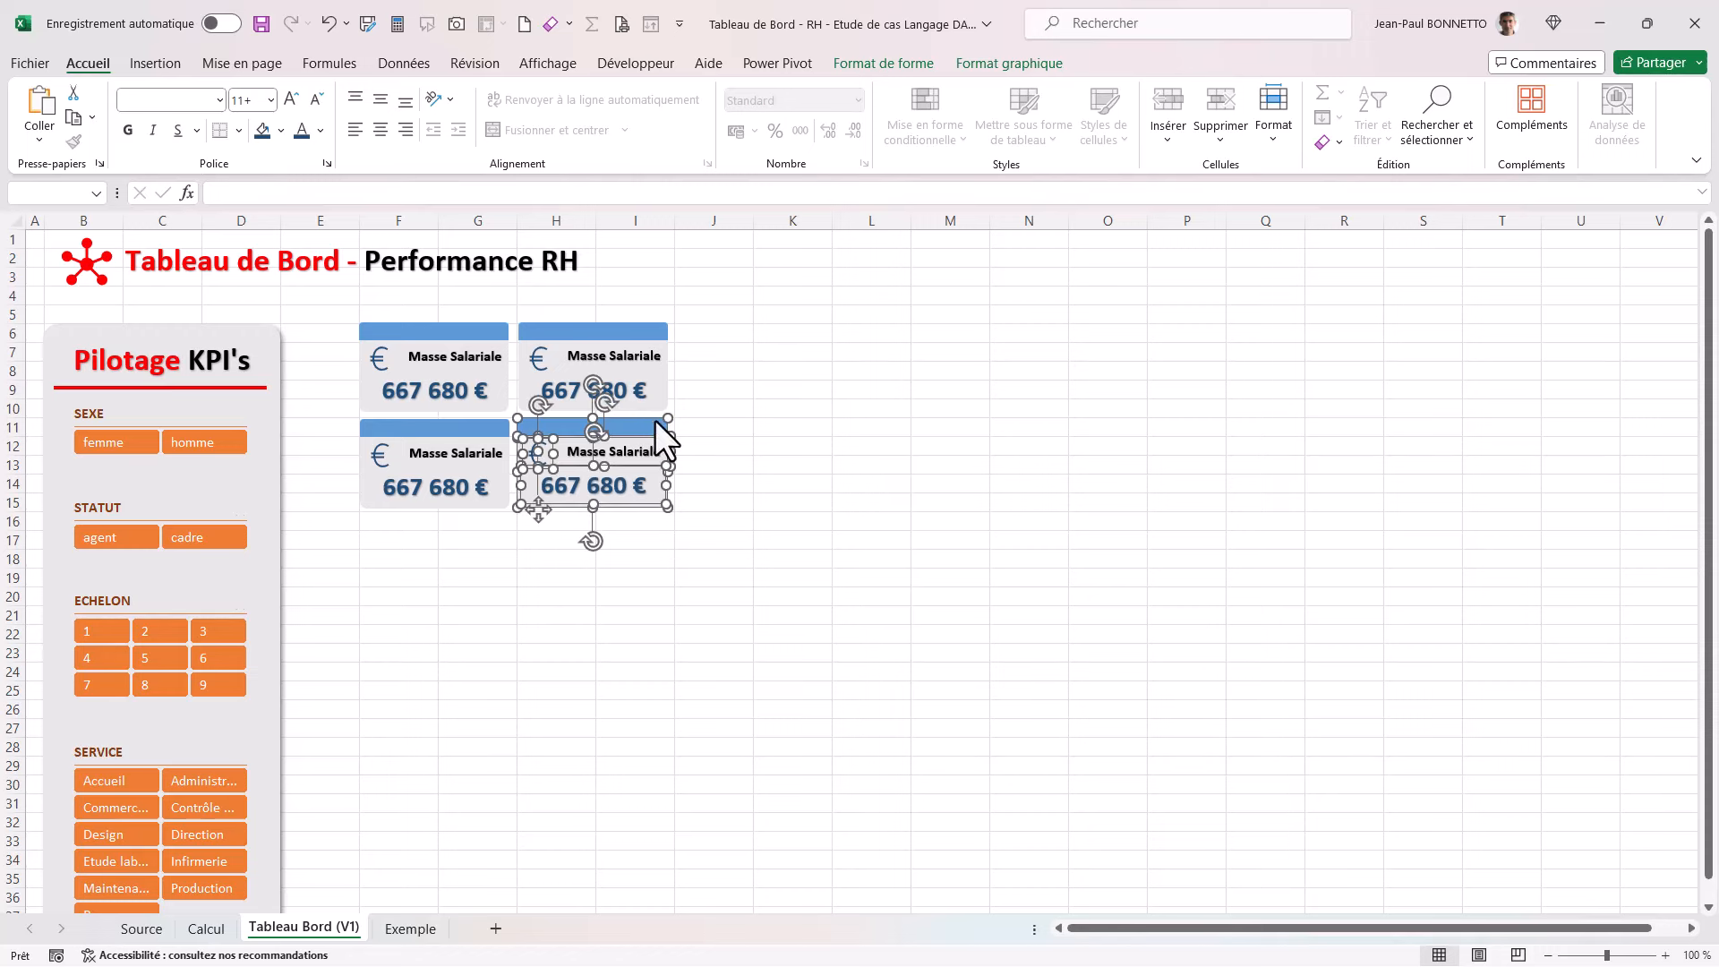
Step: Nudge the lower-right card down one increment to align it with the lower-left card, and deselect it
click(804, 394)
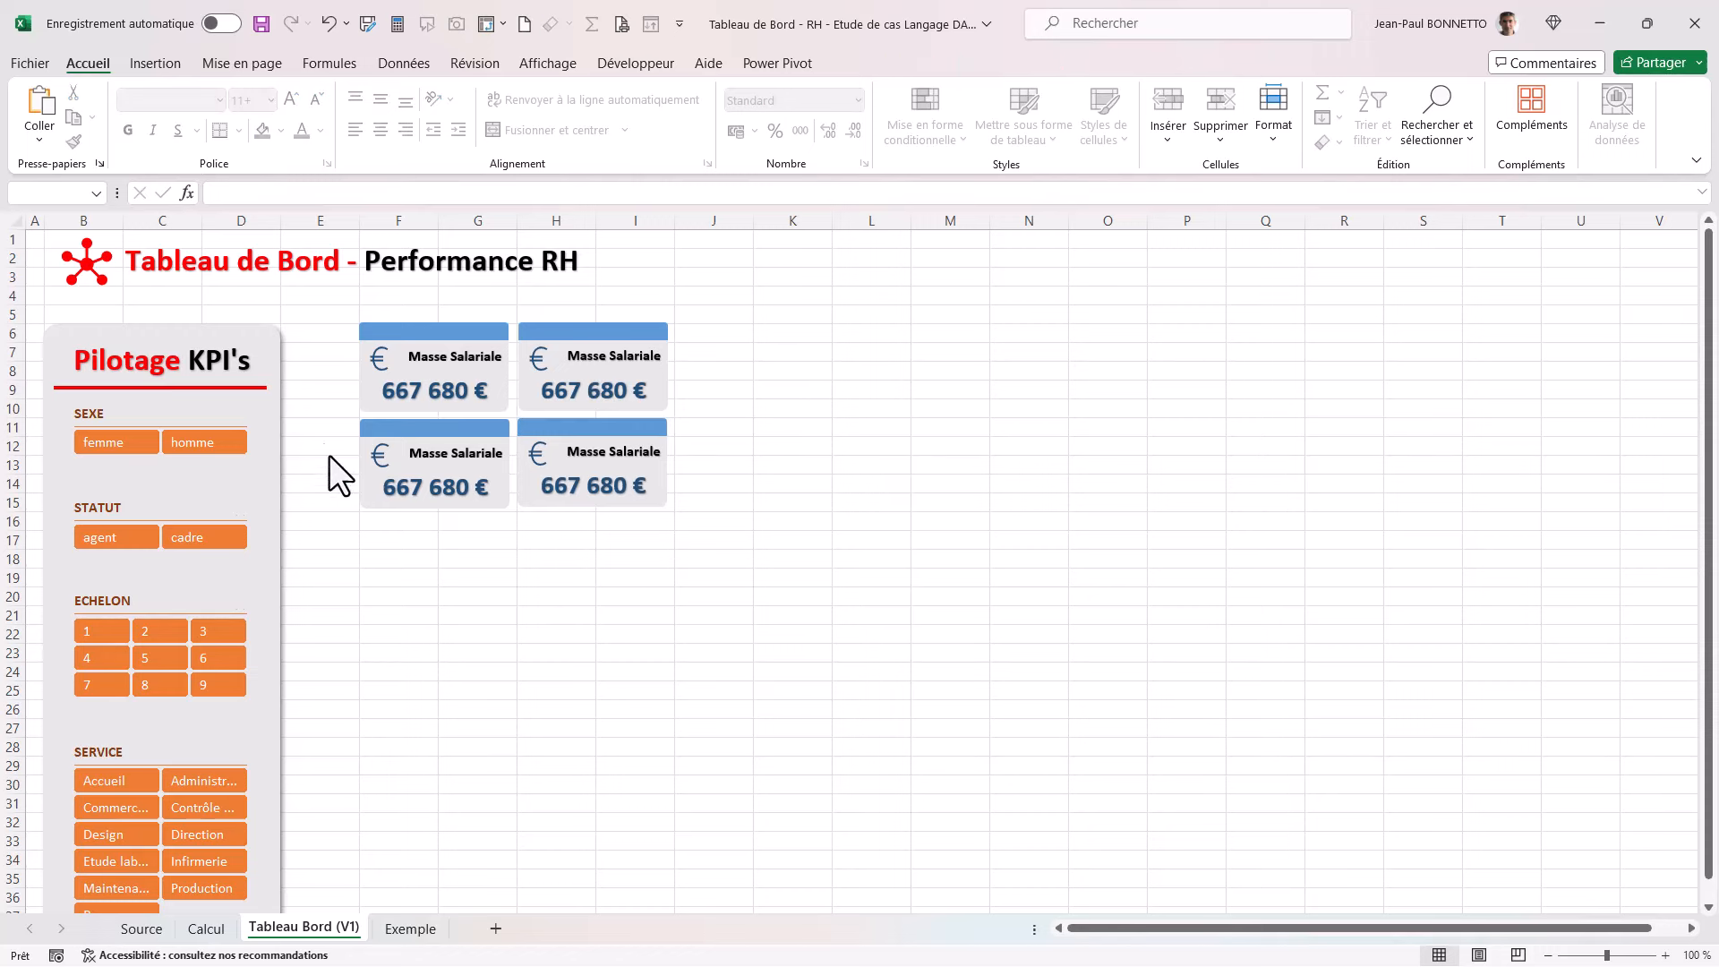
drag(793, 591, 392, 558)
drag(764, 584, 508, 418)
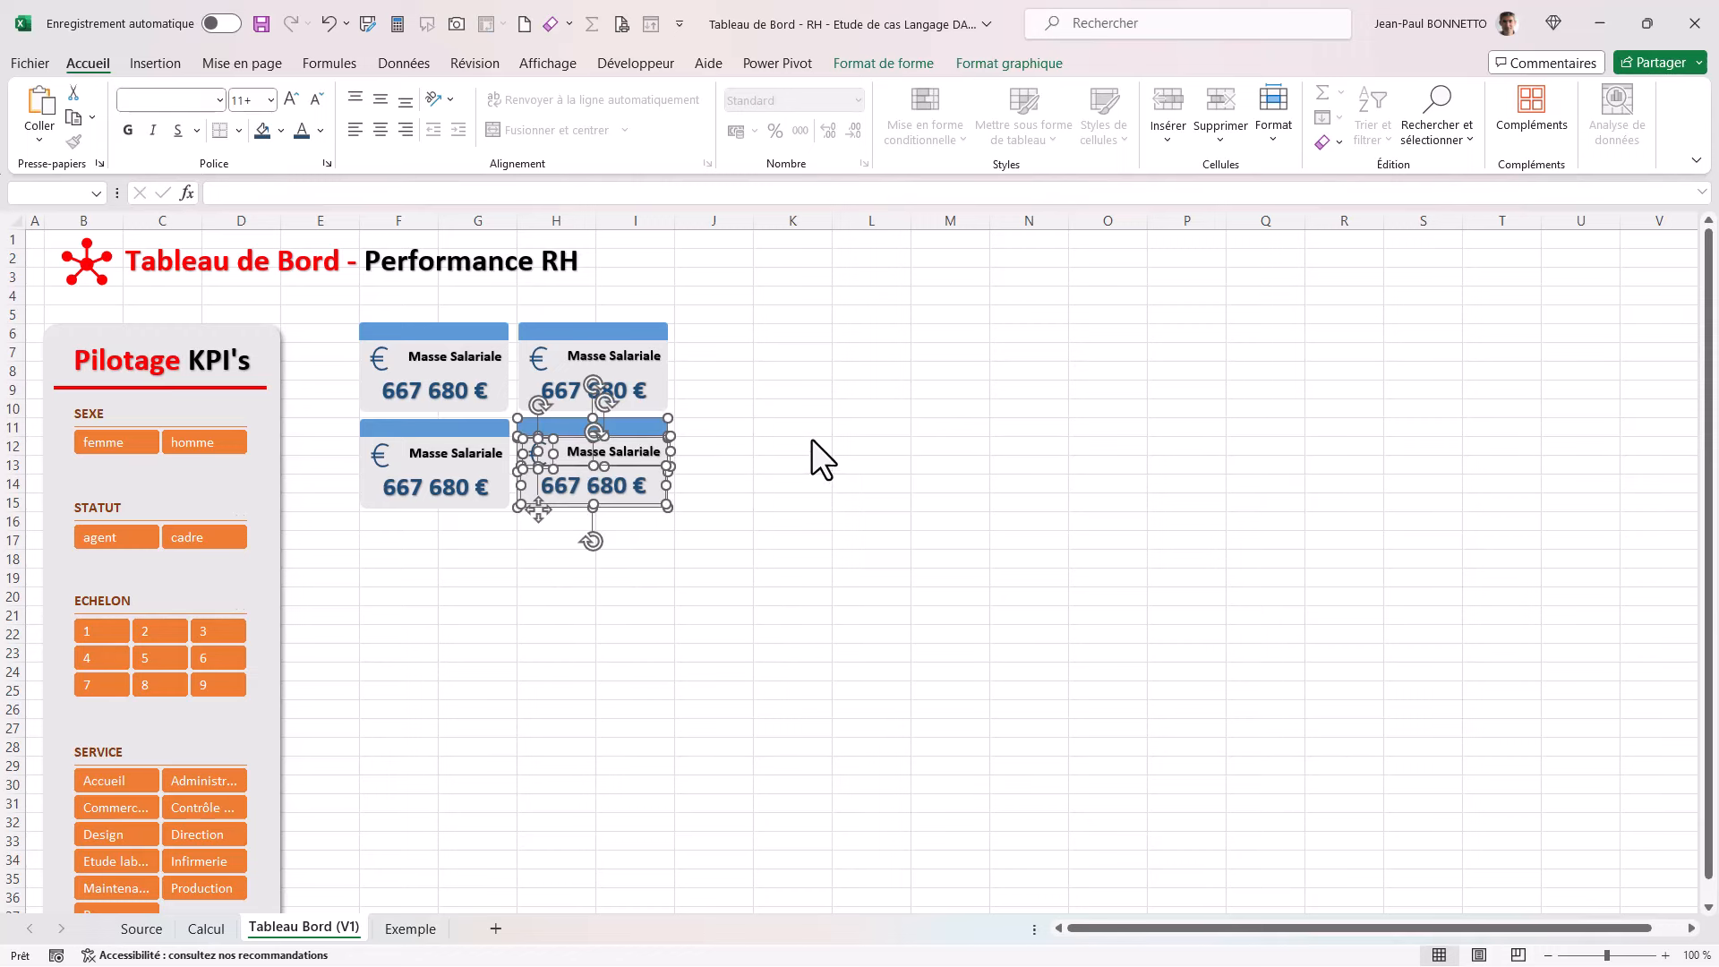
key(Down)
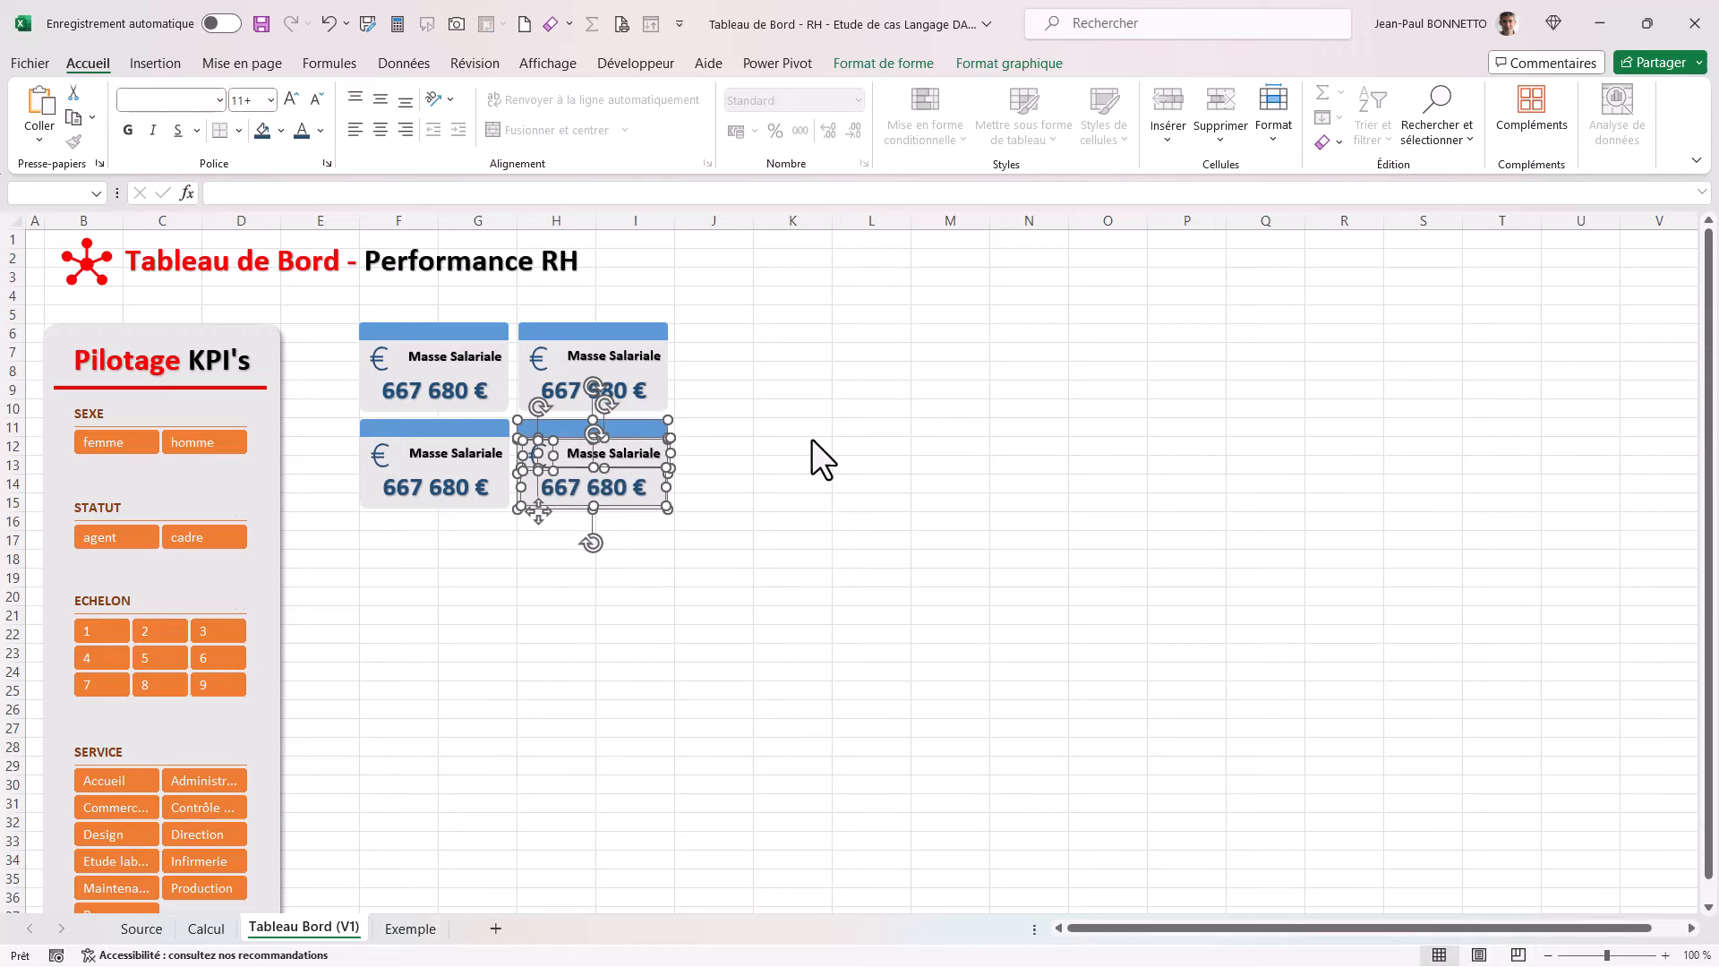
click(491, 541)
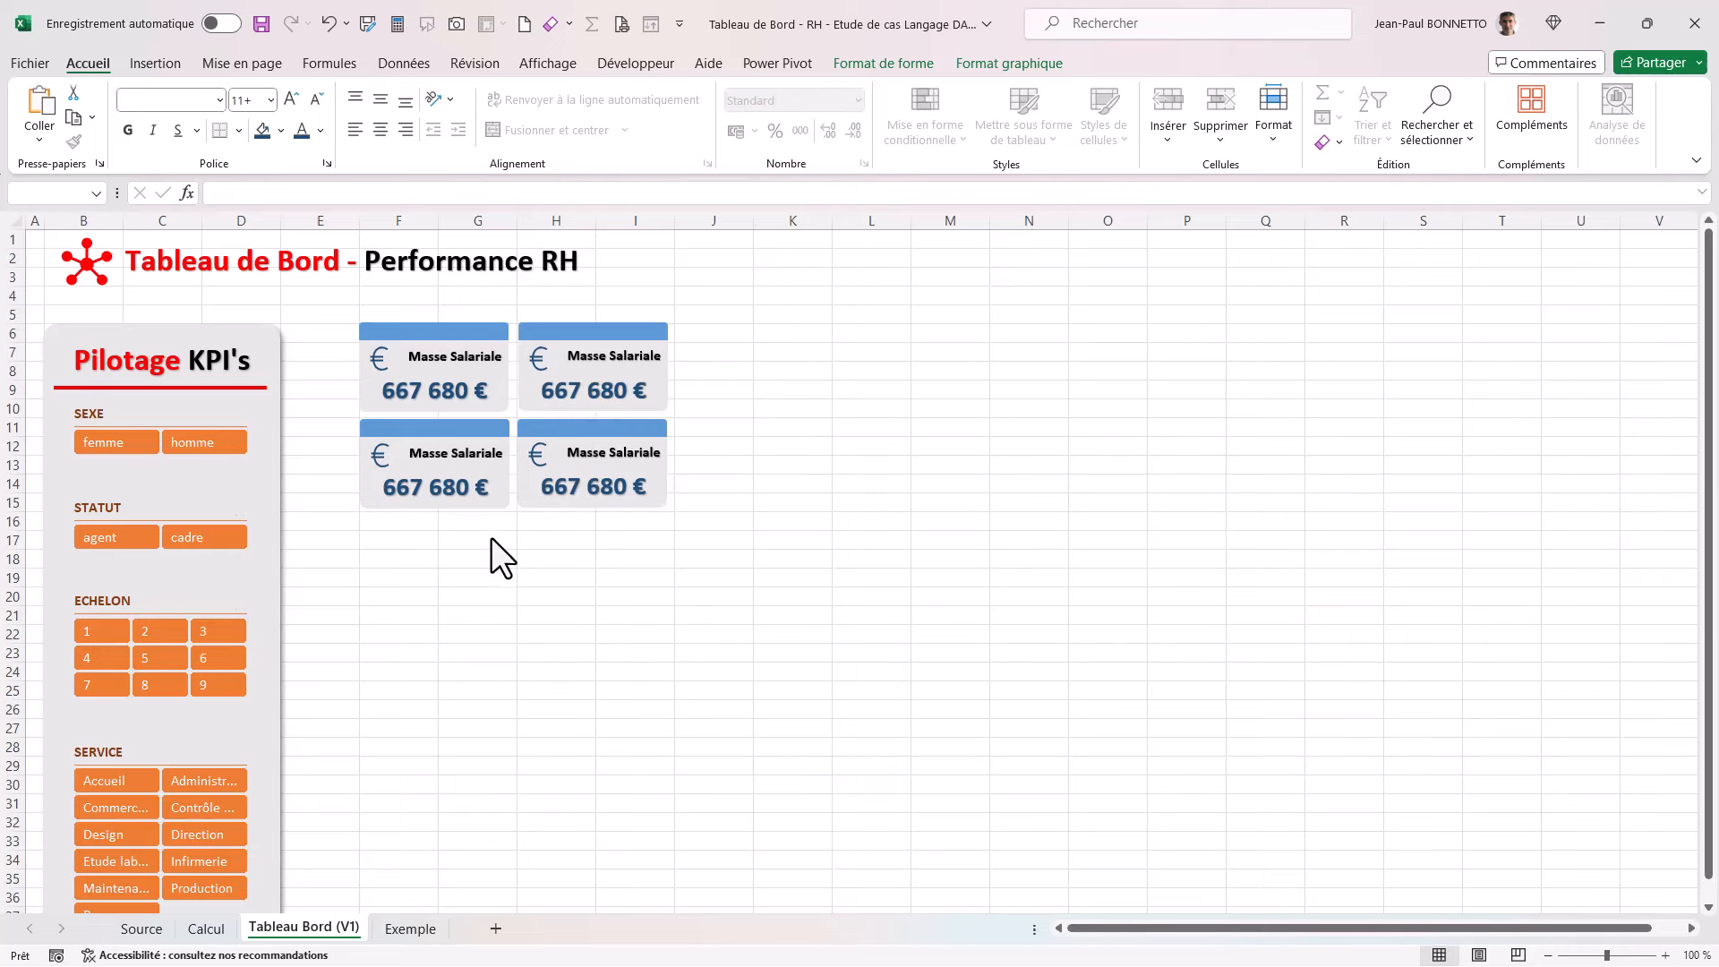
Step: Nudge both lower cards slightly up to tighten the gap below the upper row, keeping them aligned
ctrl+scroll(541, 555, up, 3)
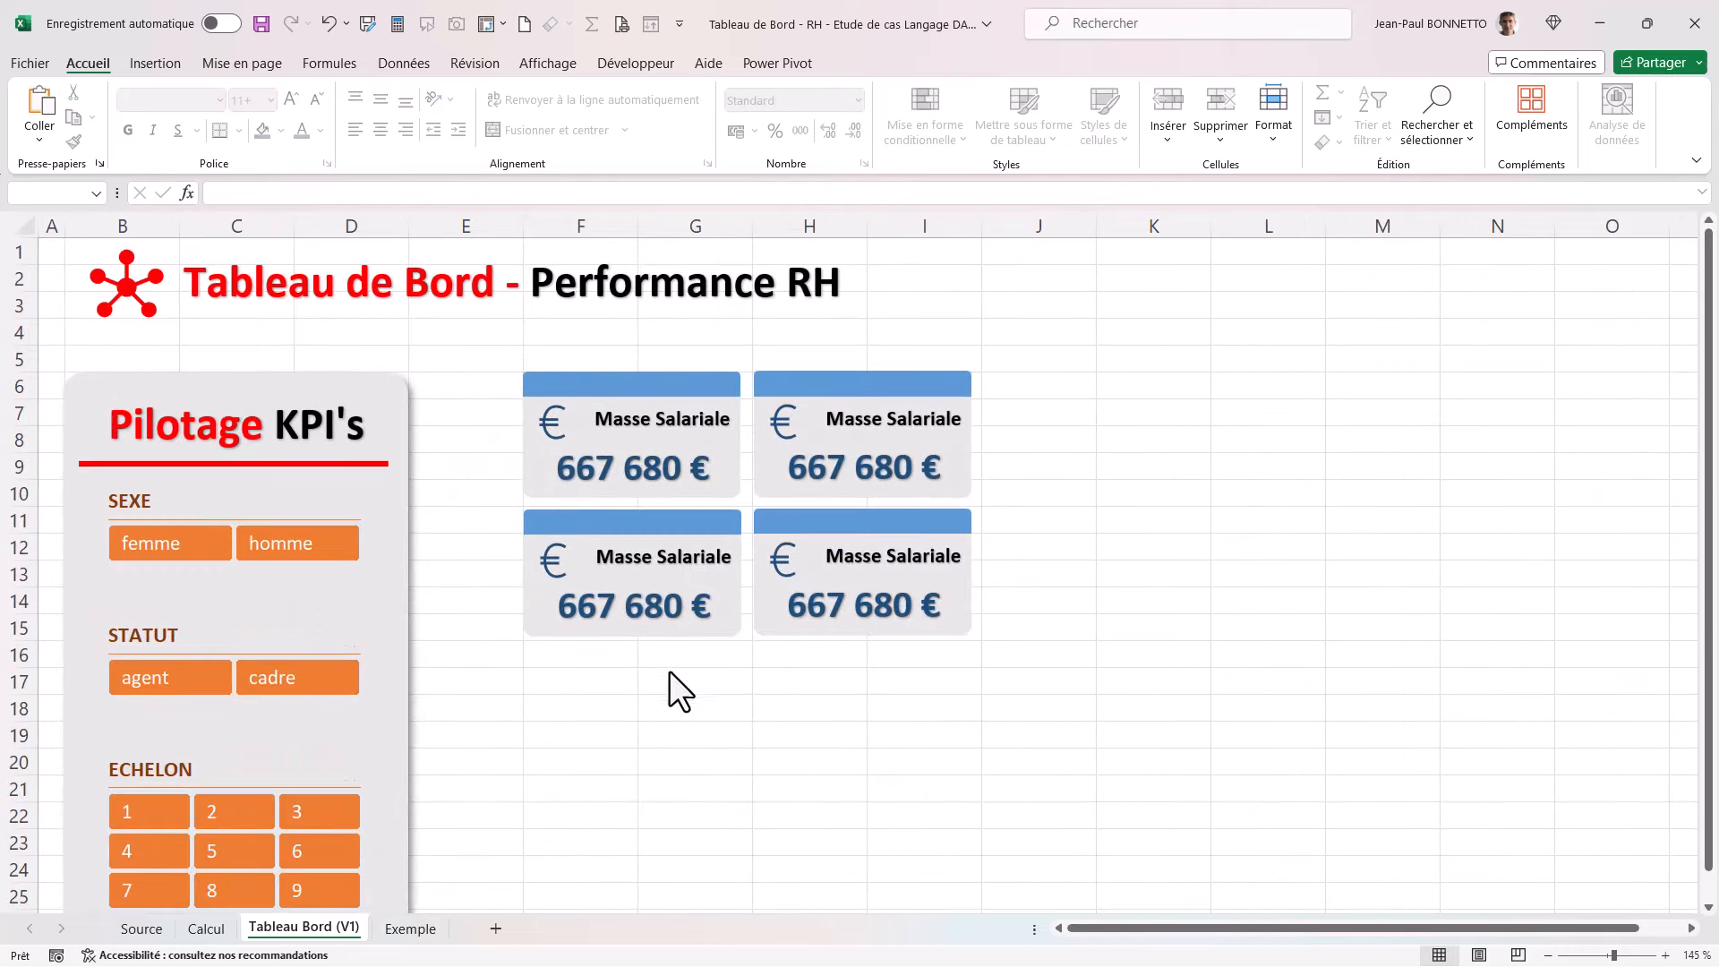
drag(760, 688, 422, 497)
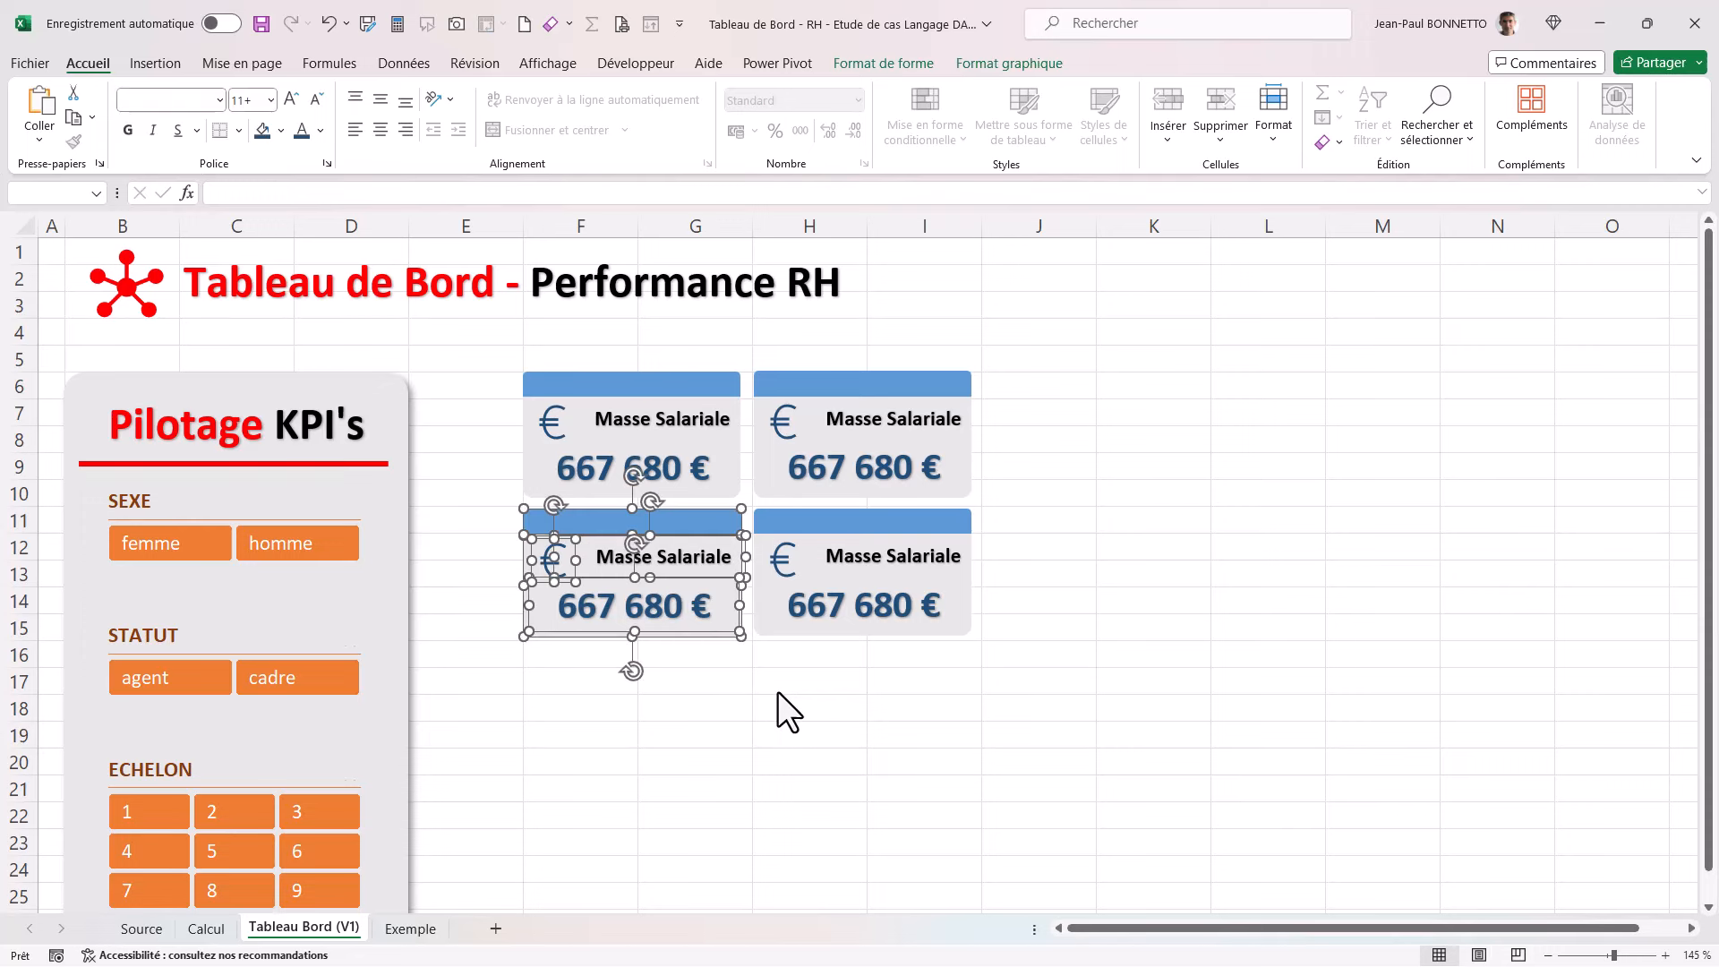
key(Up)
key(Up)
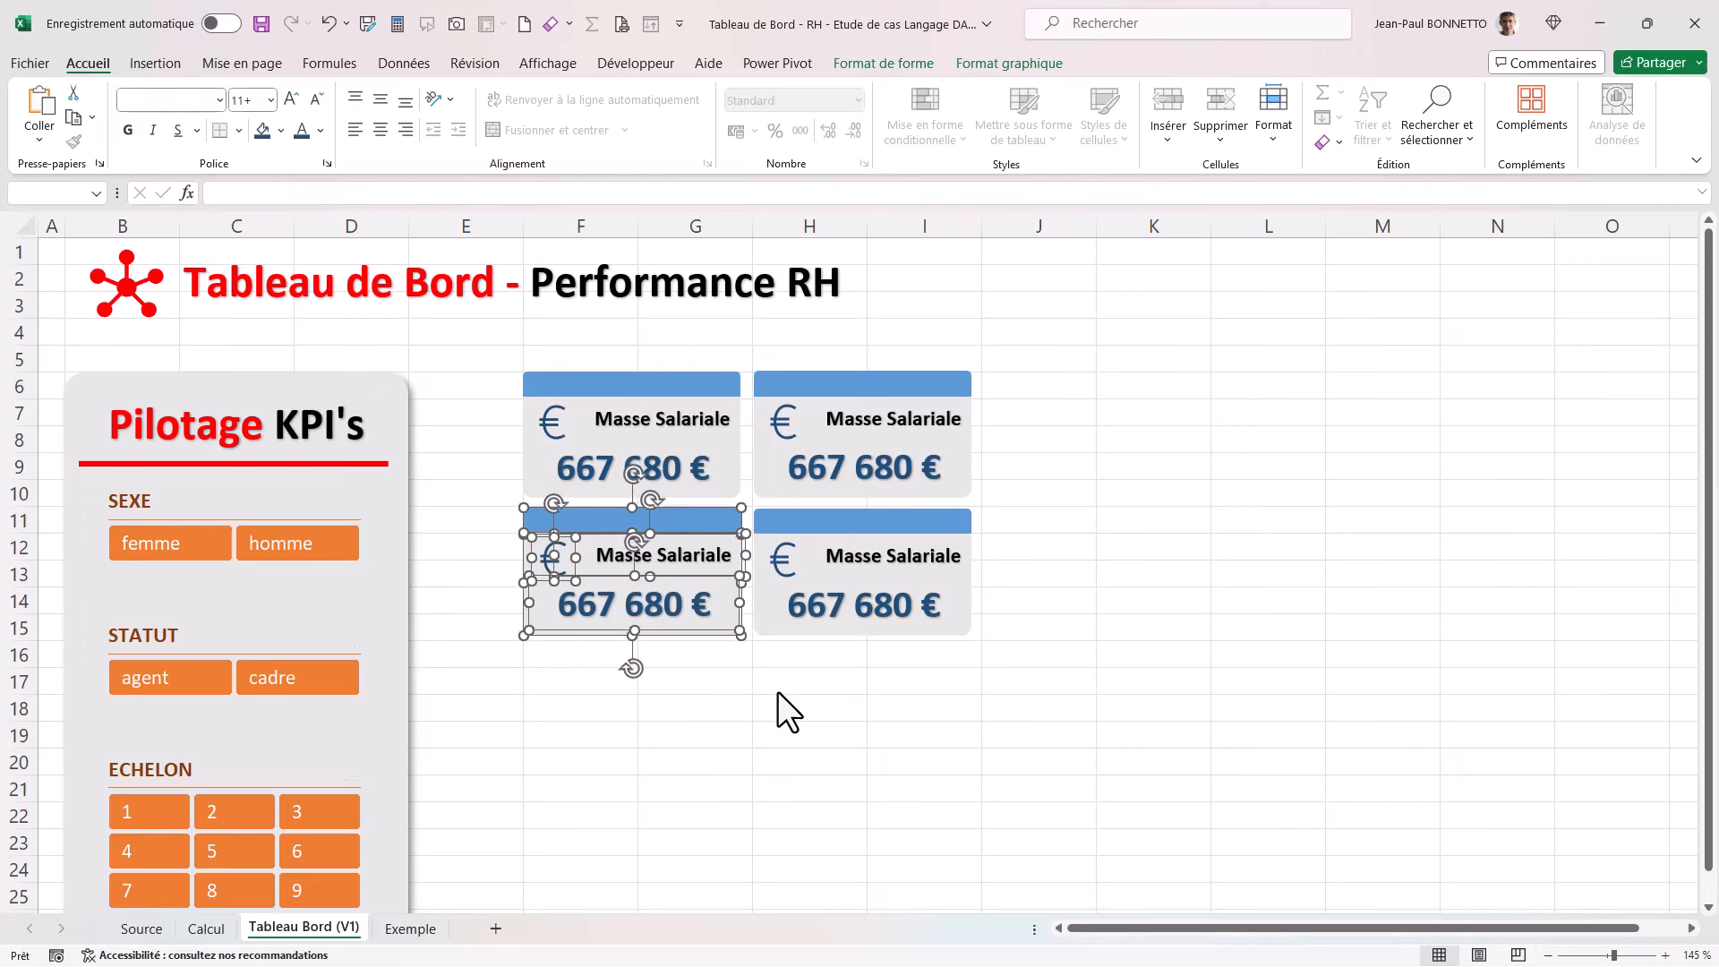
click(949, 727)
drag(1193, 698, 688, 496)
key(Up)
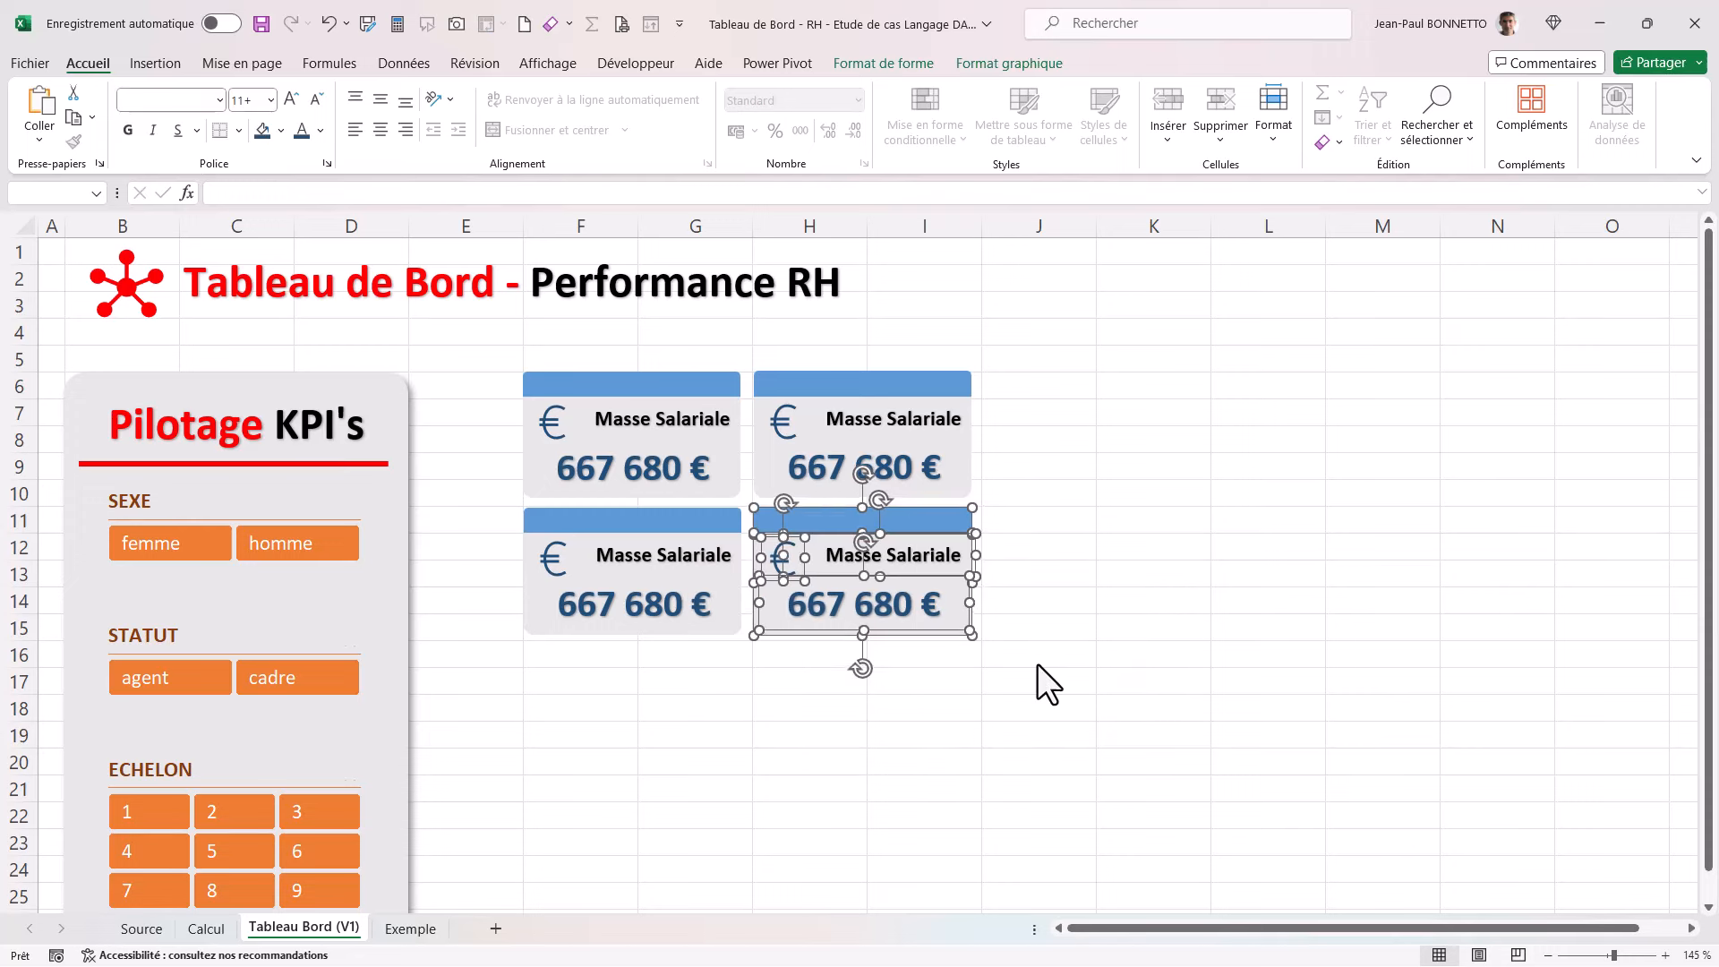
click(1160, 521)
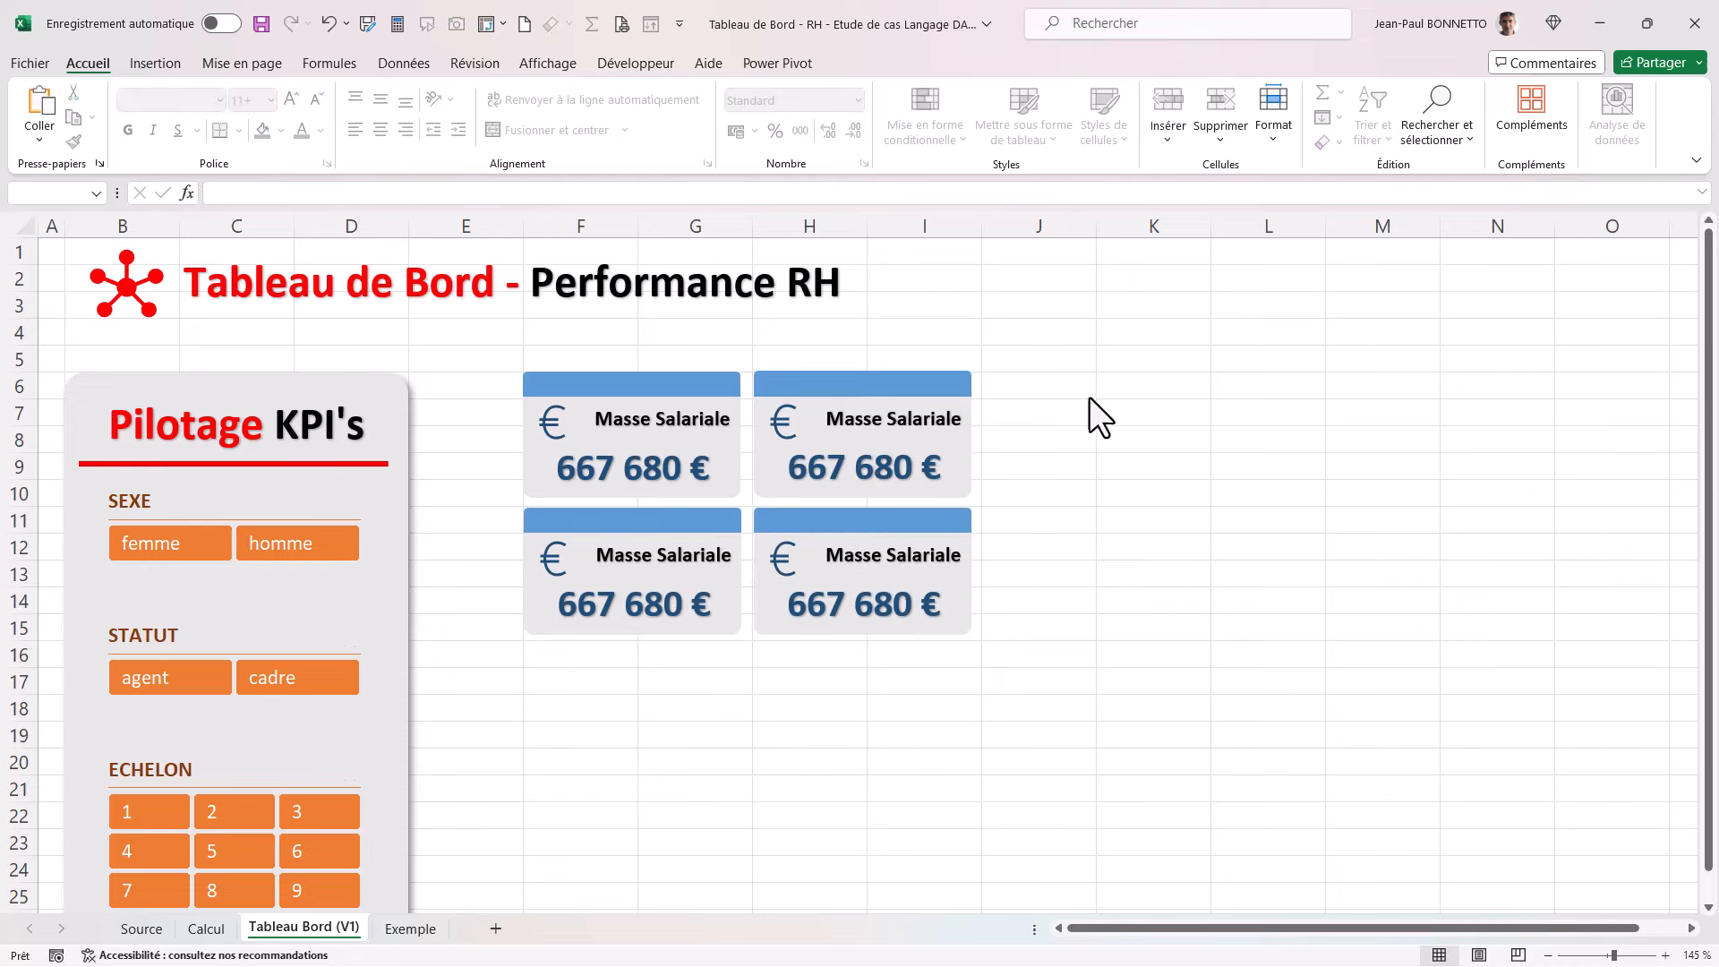
Step: Consult the KPI cards on the Exemple sheet and relabel the upper-right card on Tableau Bord (V1) as "Nb Salarié"
ctrl+scroll(1157, 489, down, 2)
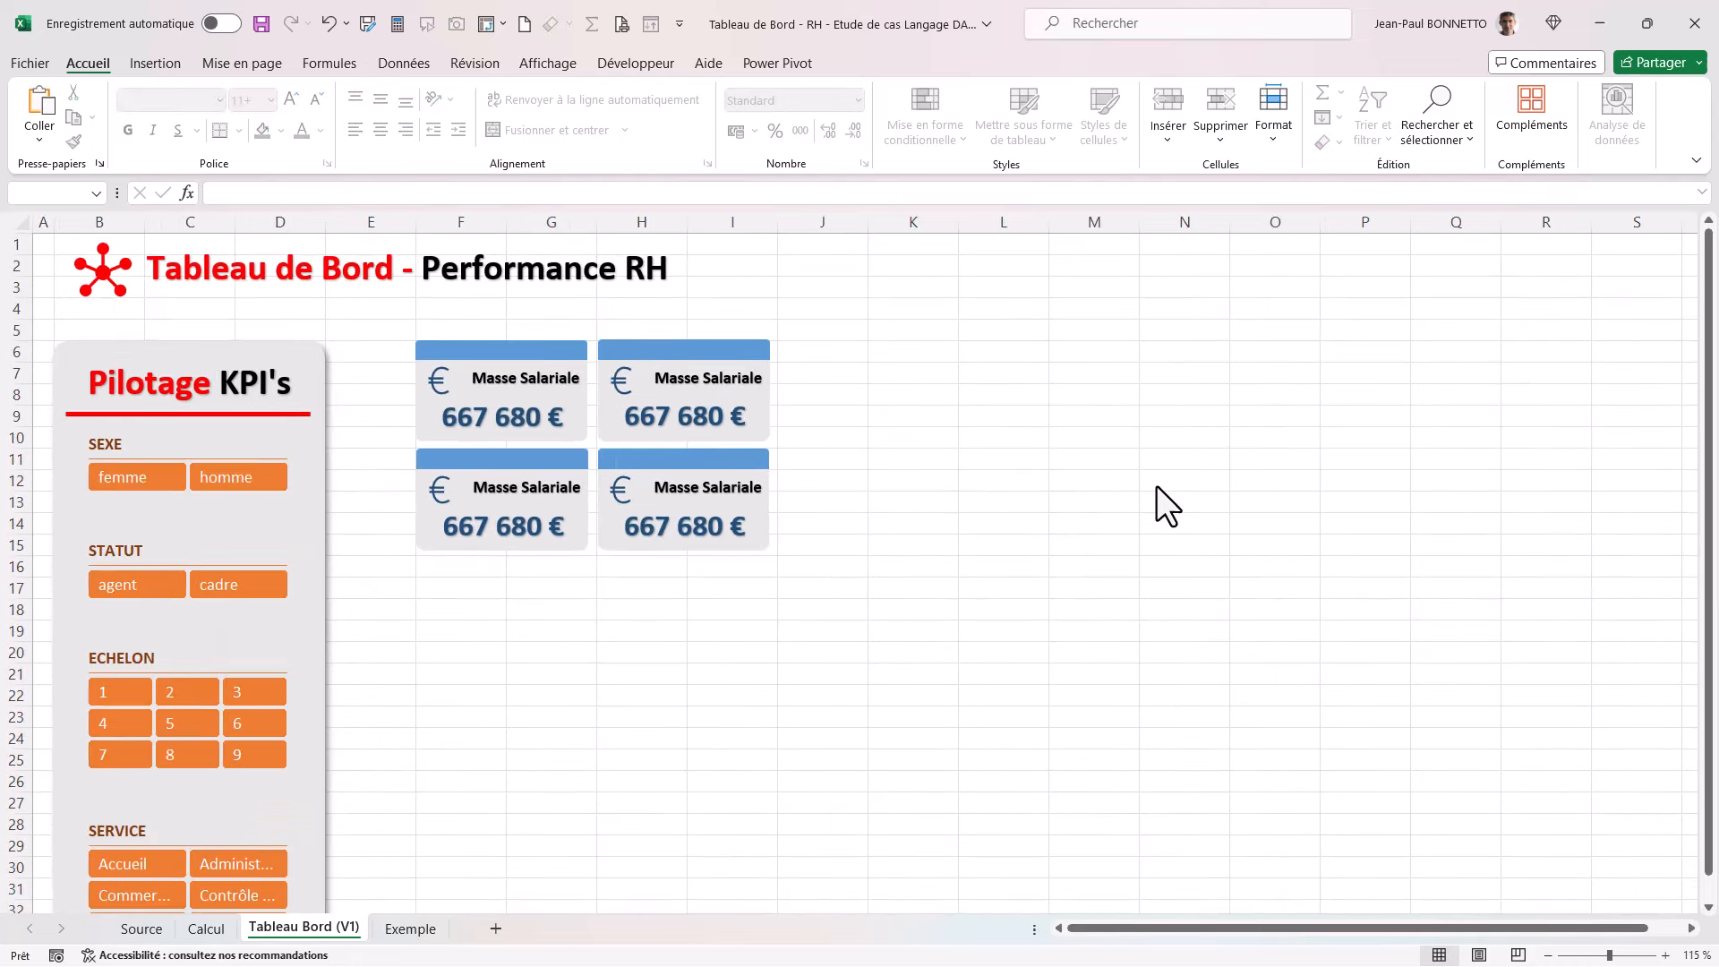
ctrl+scroll(1156, 487, down, 1)
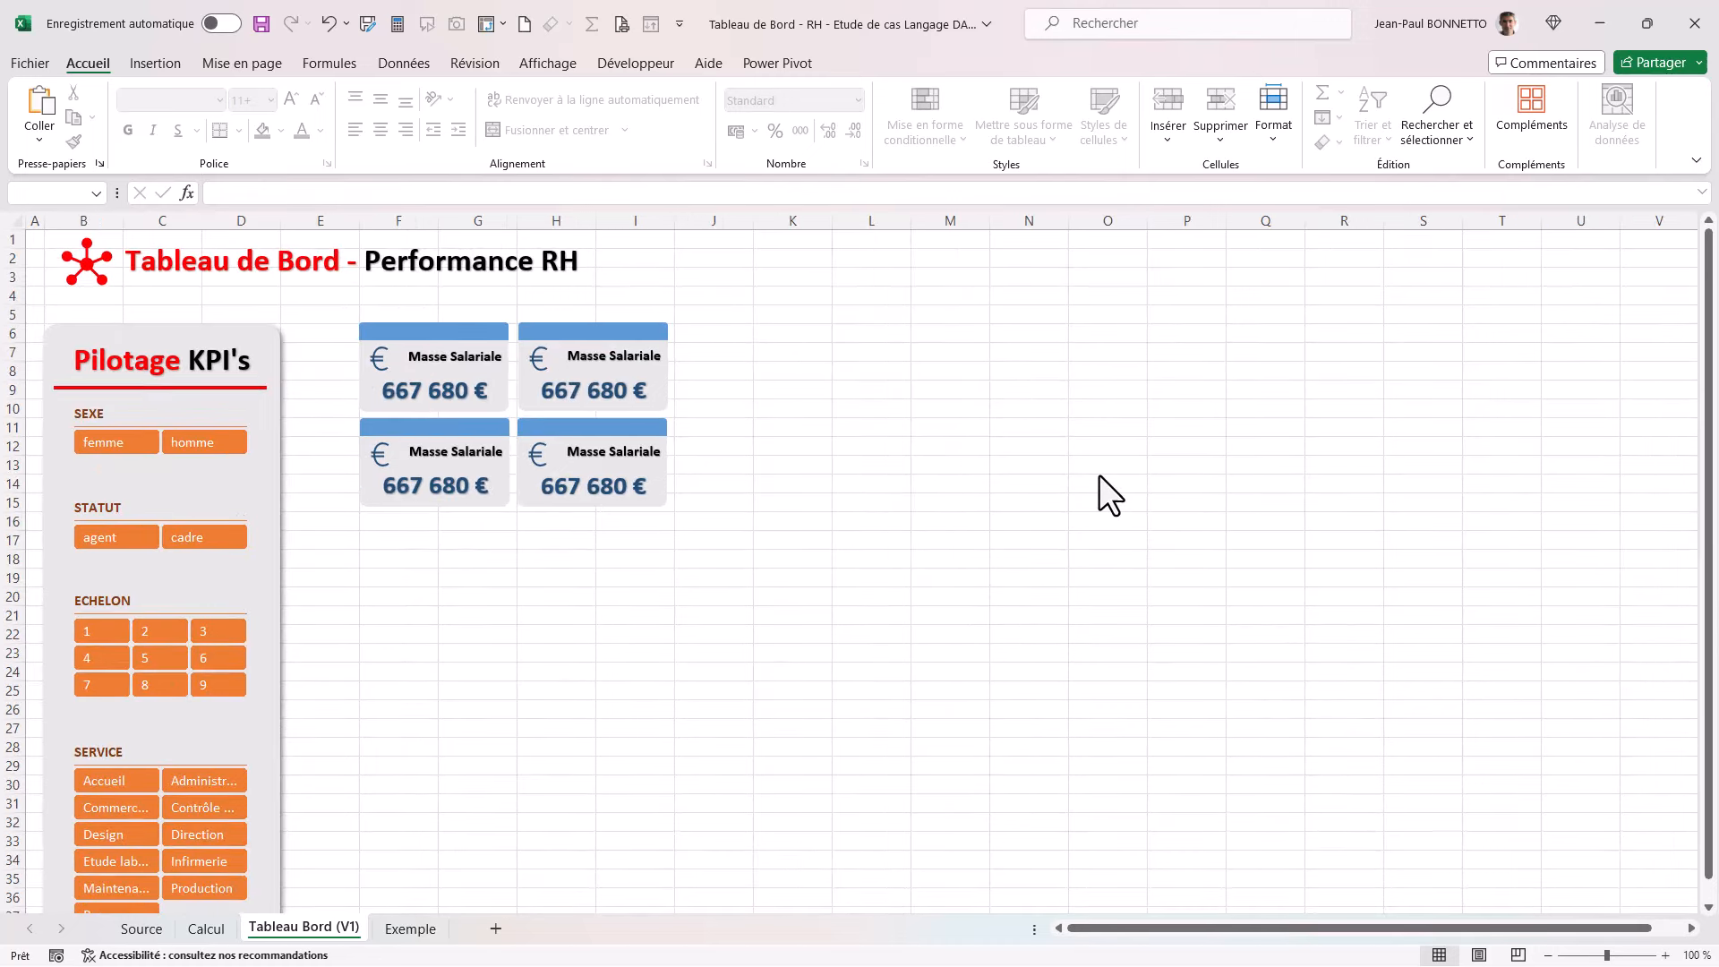
ctrl+scroll(1094, 472, up, 1)
ctrl+scroll(1058, 465, down, 1)
click(419, 937)
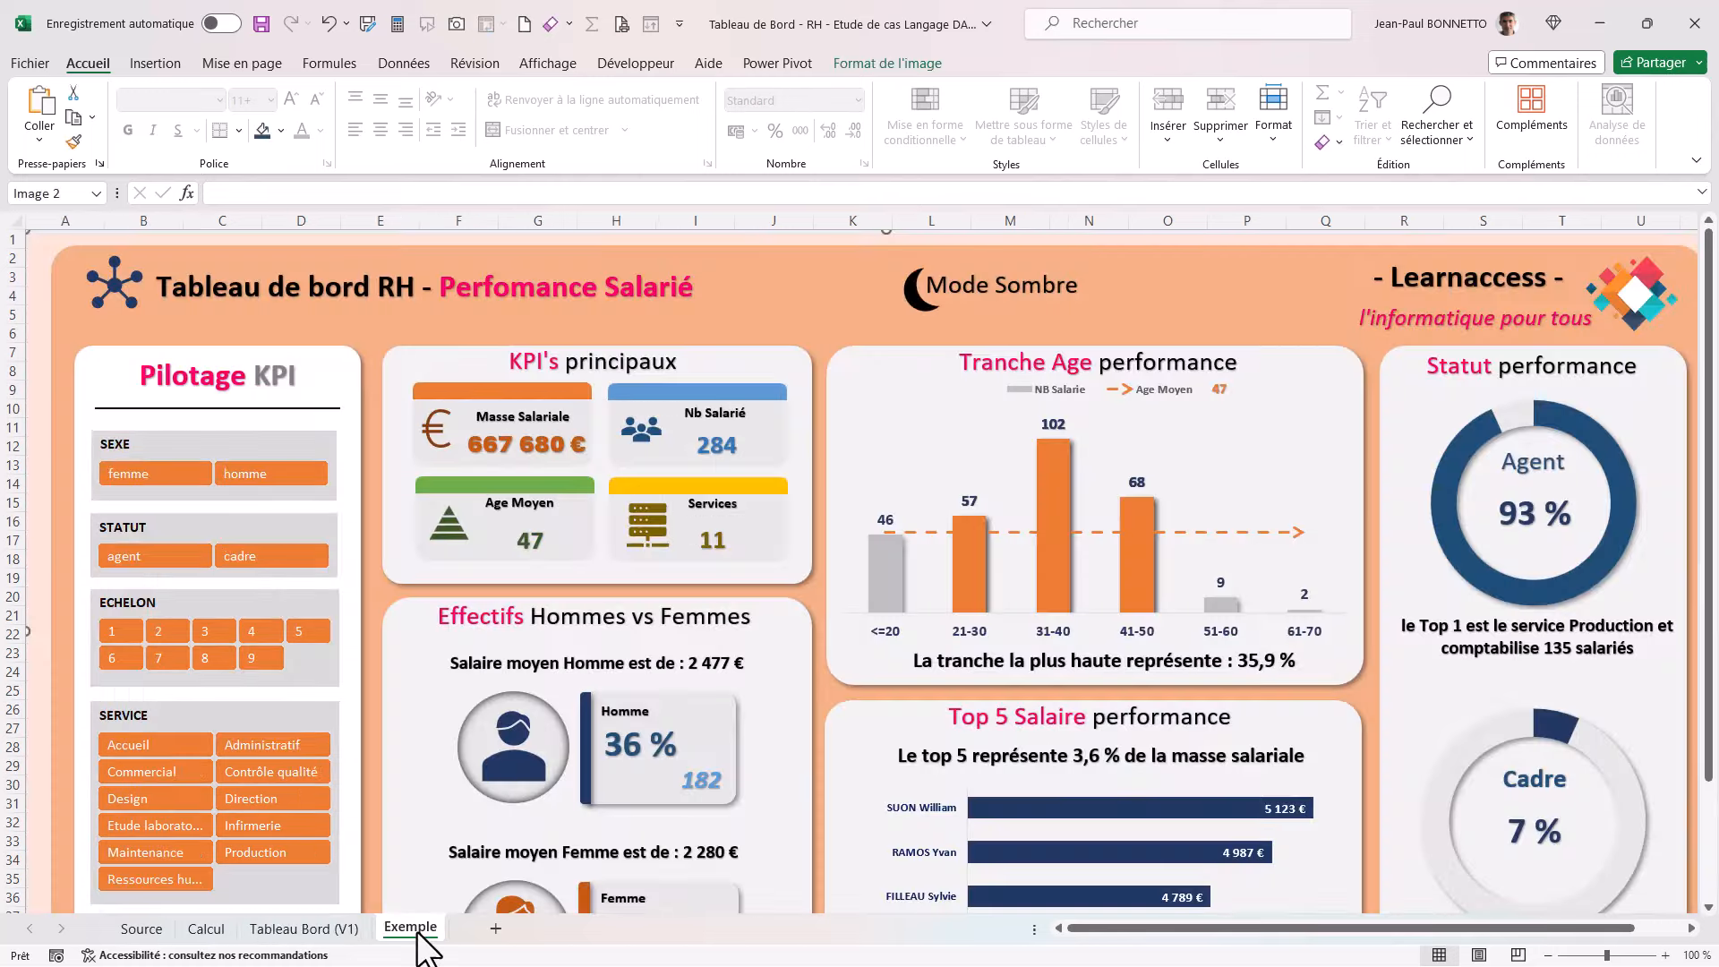
click(345, 929)
click(615, 358)
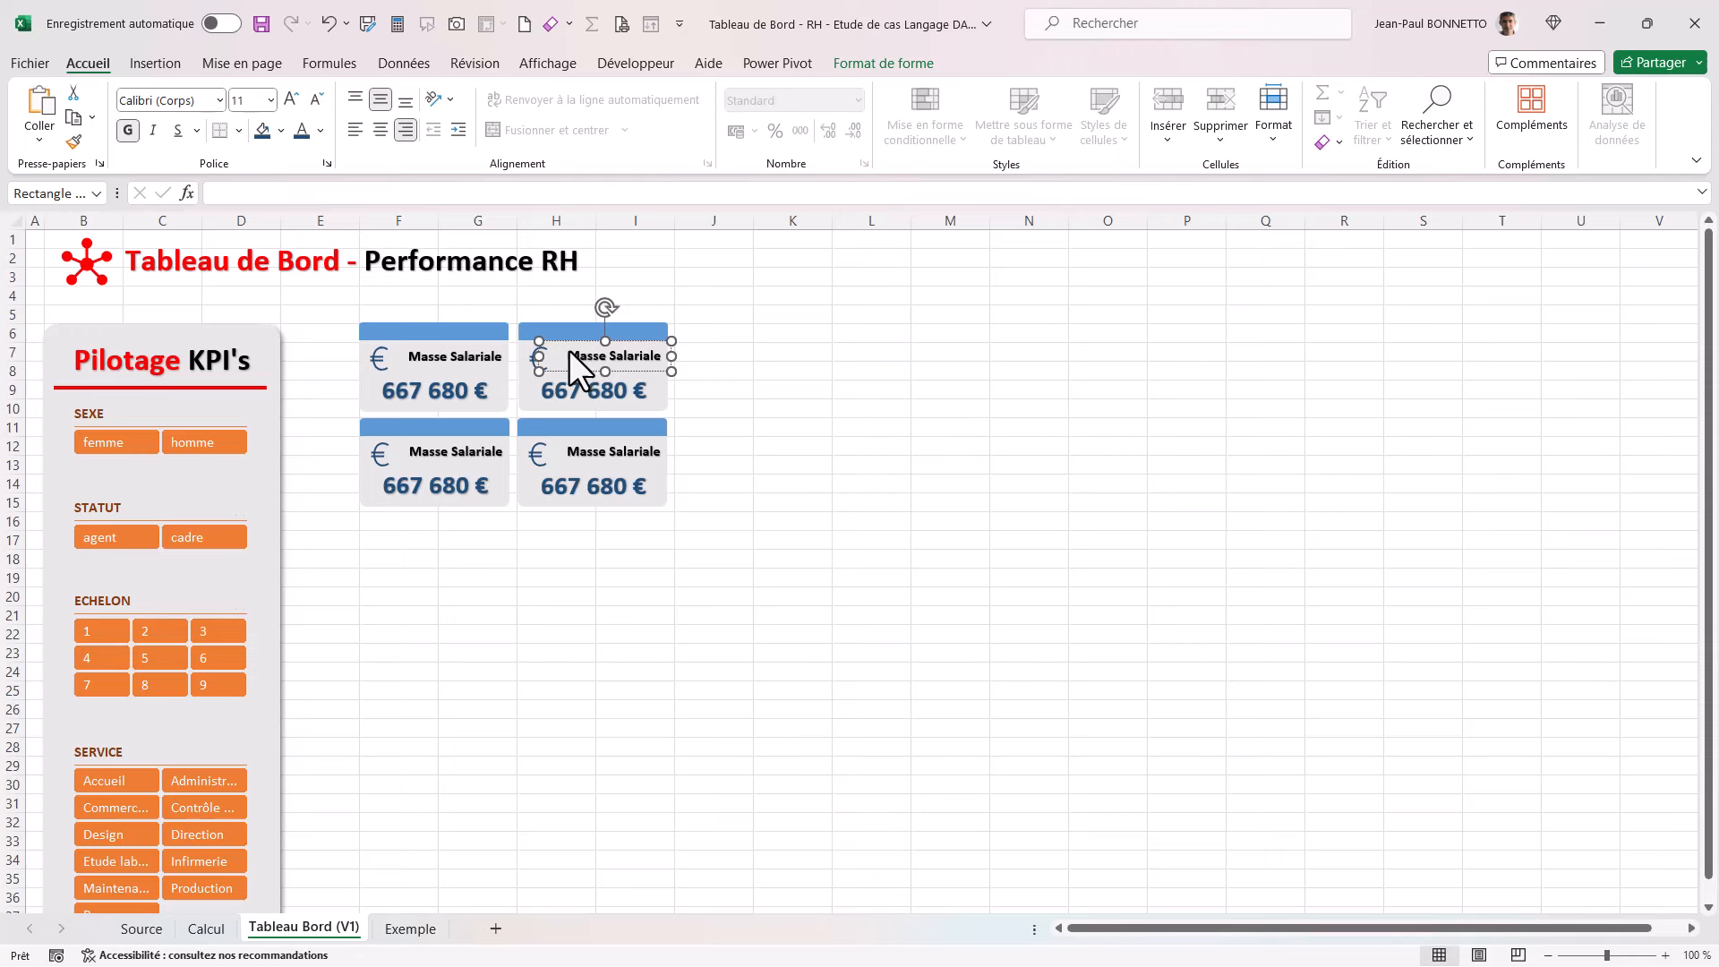
drag(568, 353, 683, 353)
text(Nb Salarié)
click(777, 368)
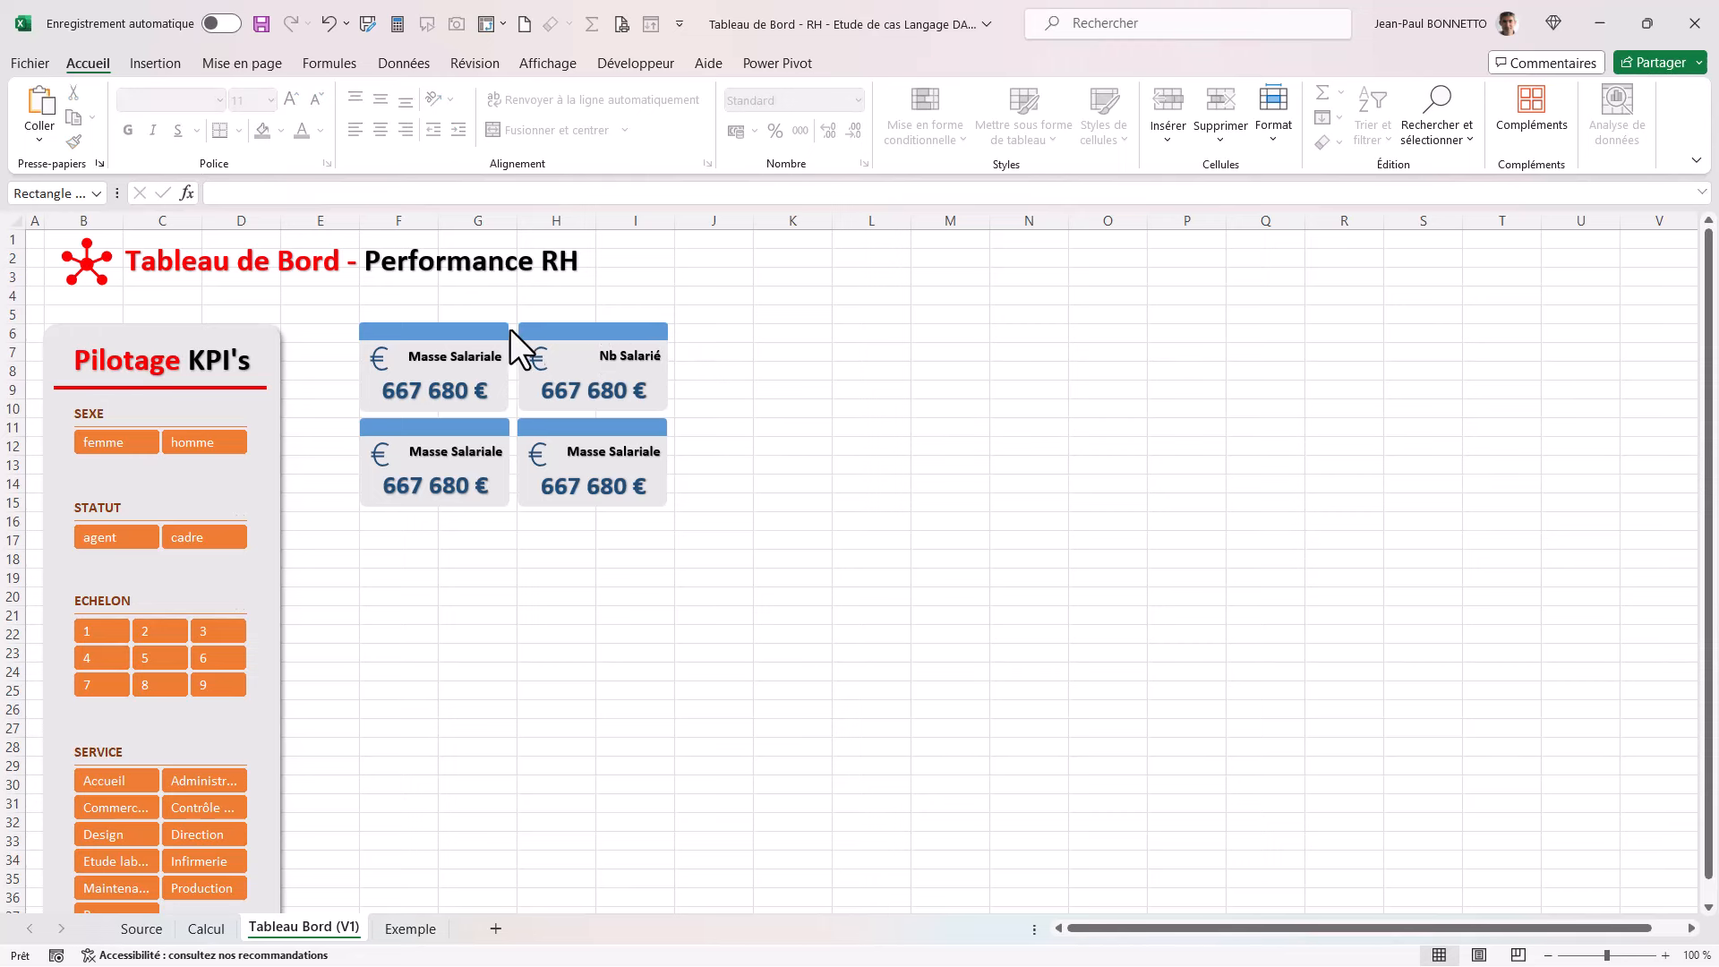
Step: Delete the Nb Salarié card's euro icon, insert the solid three-person icon from a "personnes" icon search, and place it beside the cards
click(537, 356)
key(Delete)
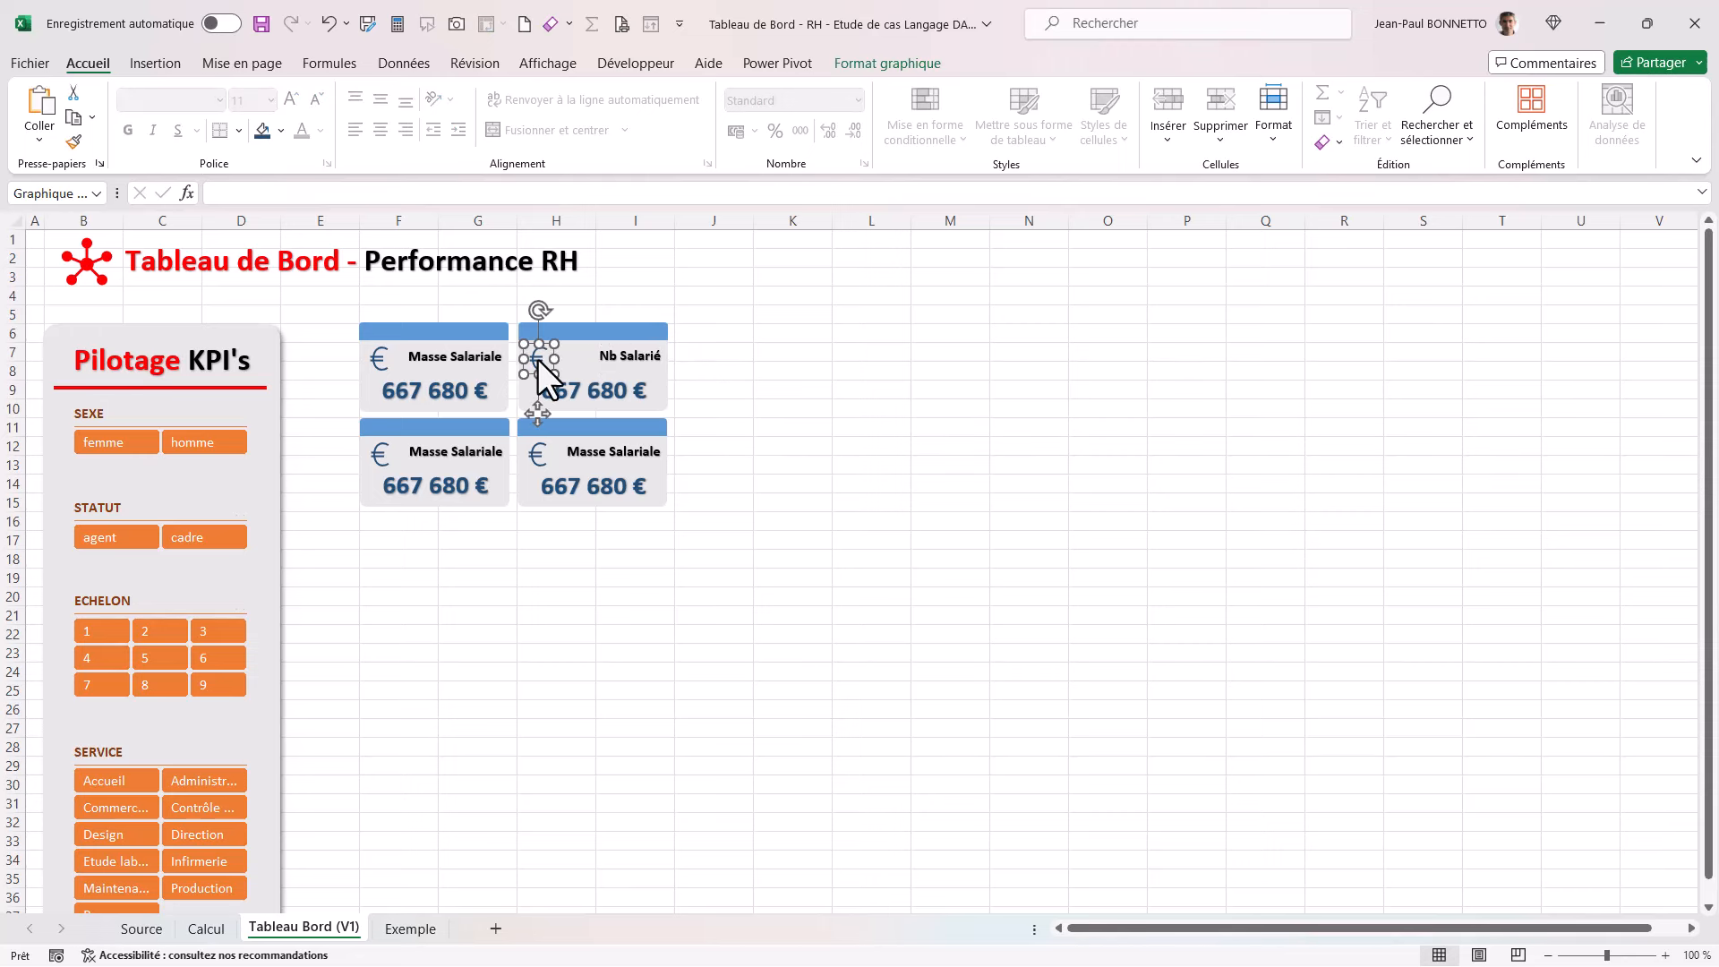
click(156, 63)
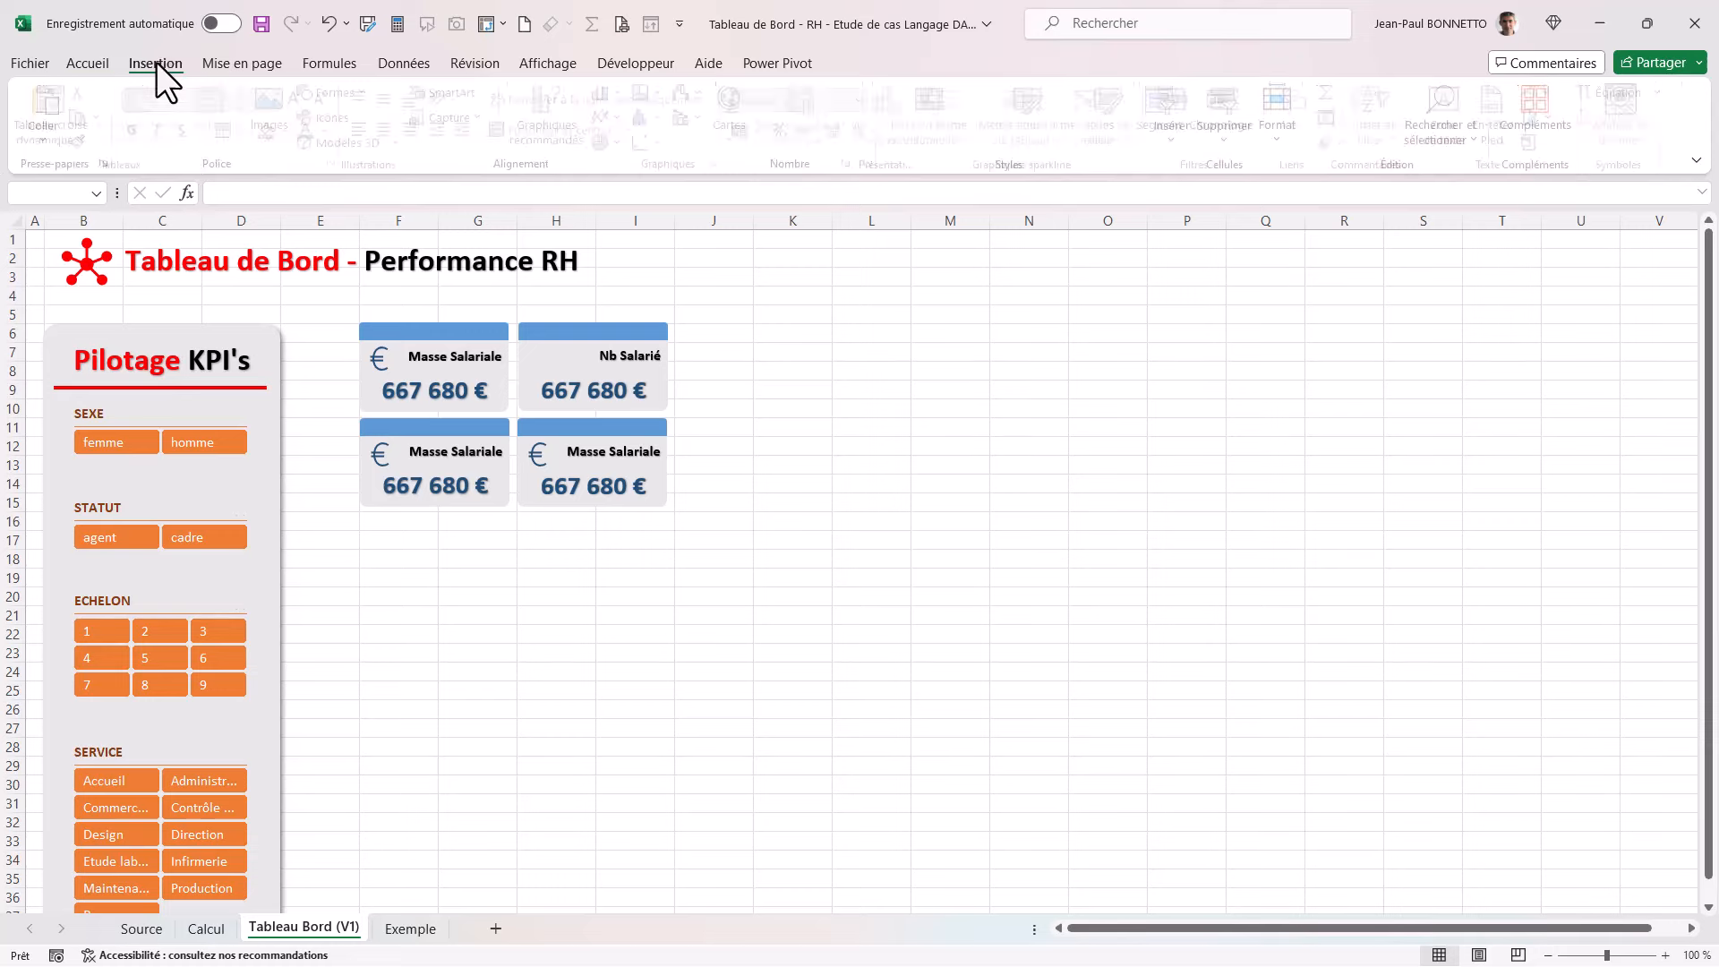
click(338, 118)
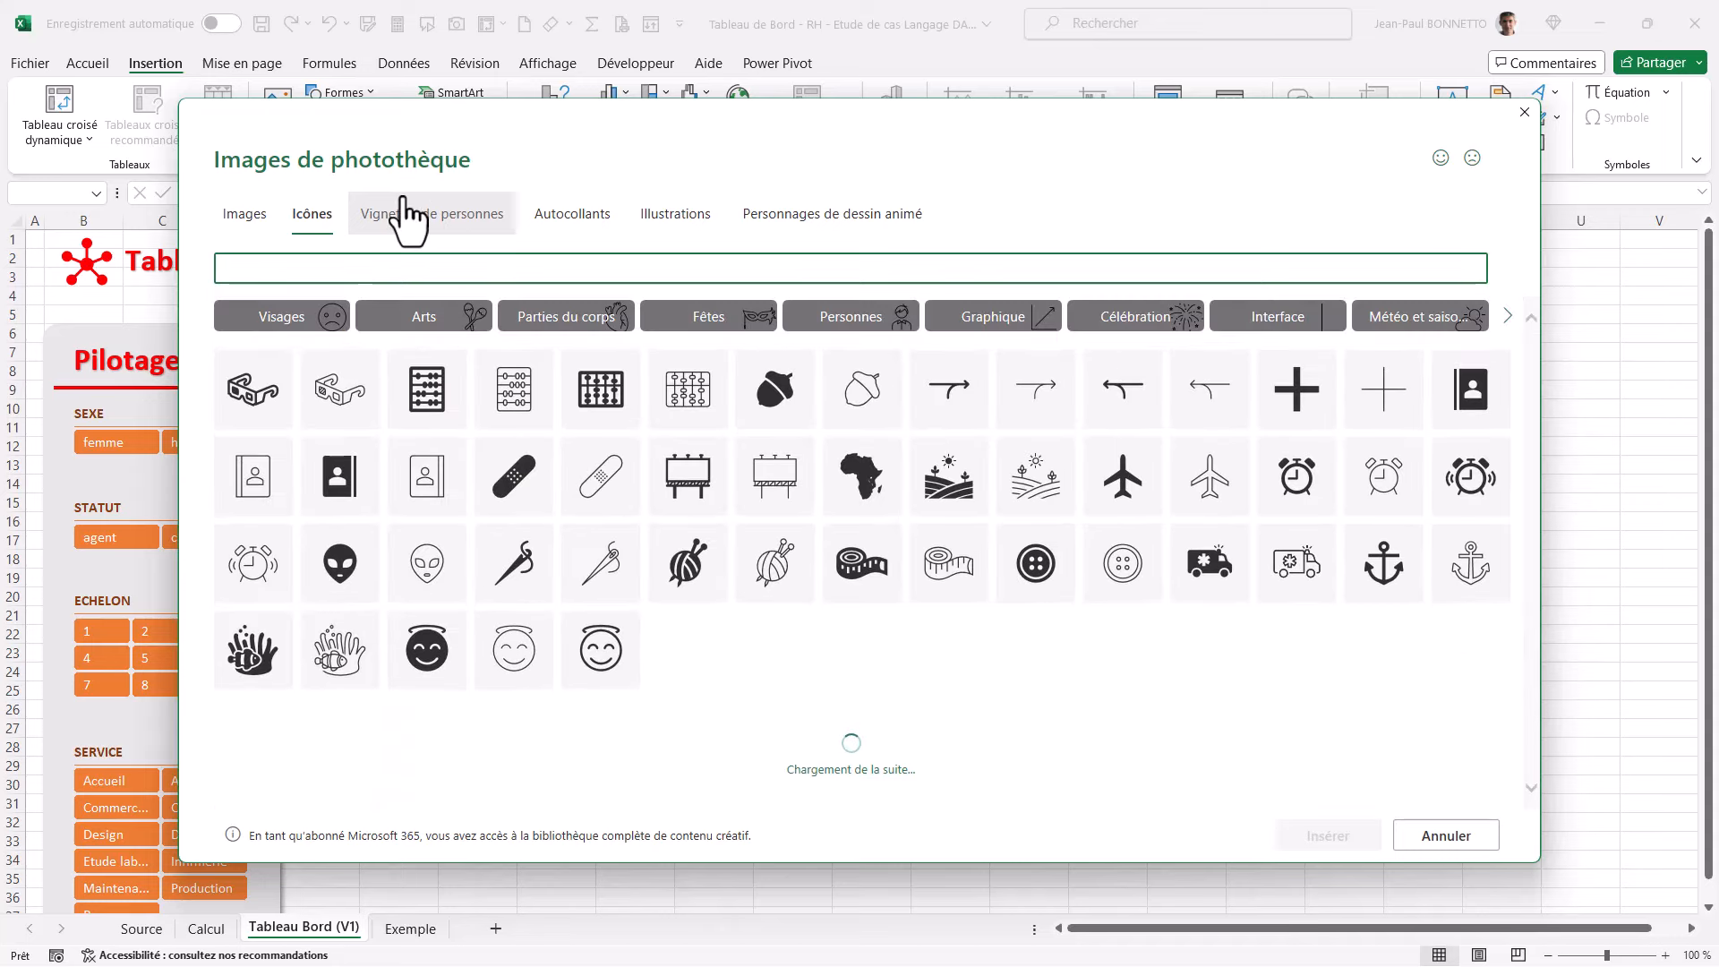
text(p)
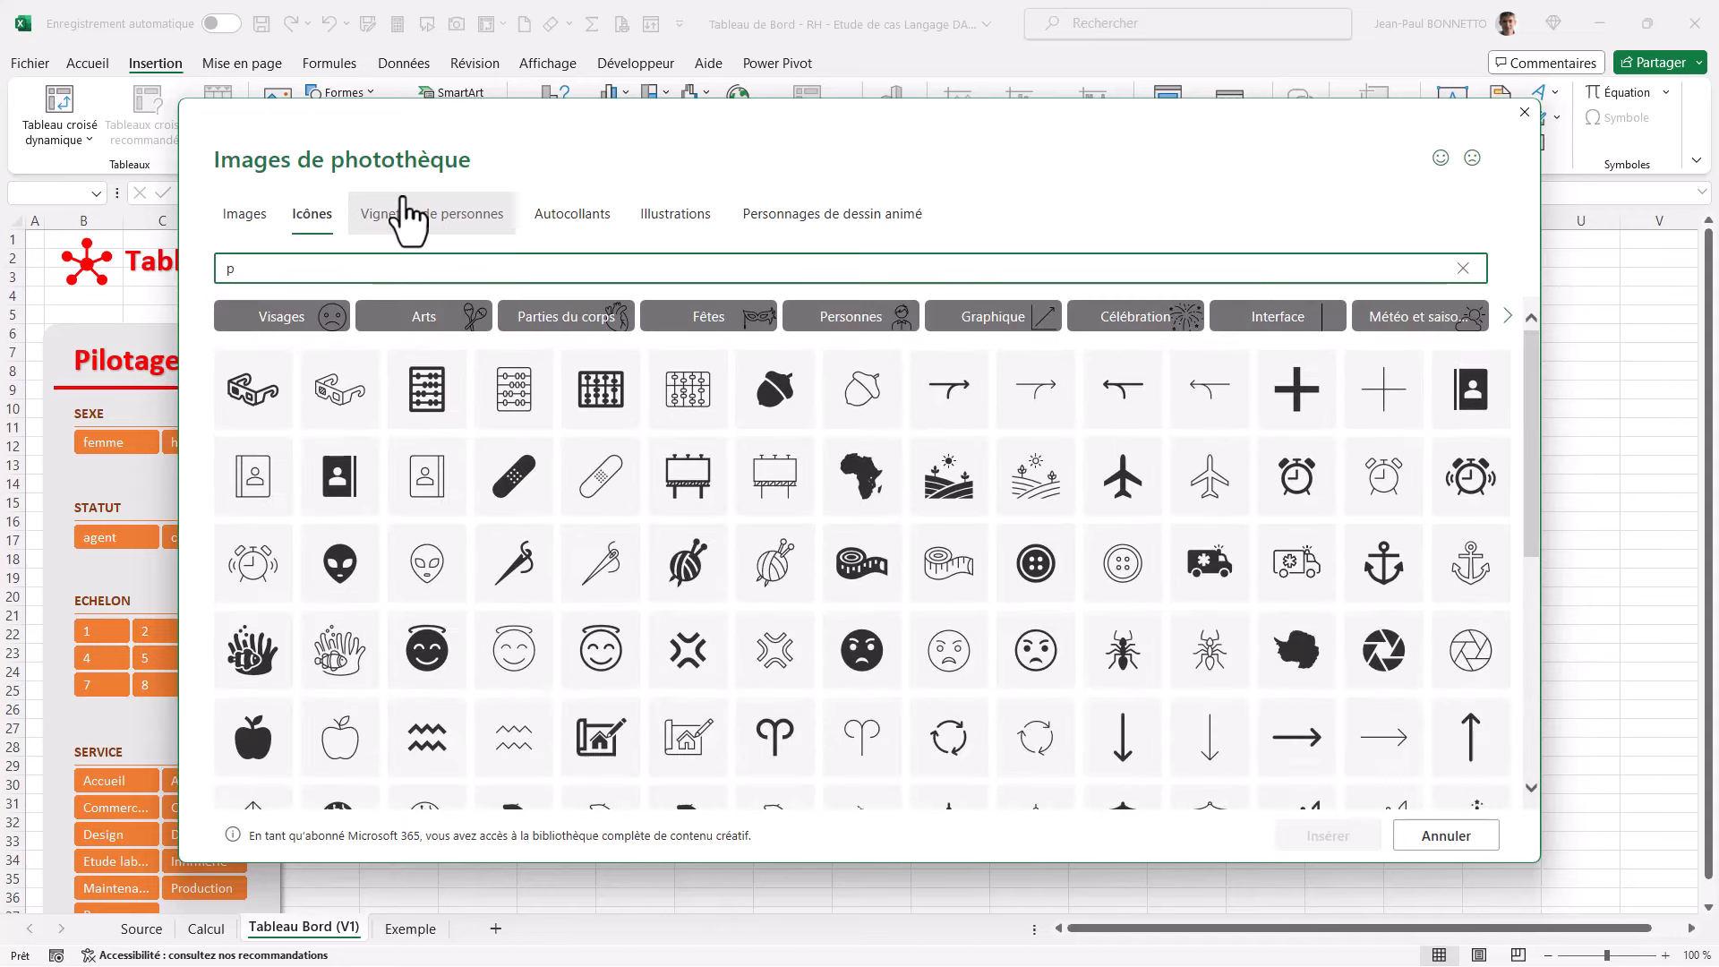
text(erso)
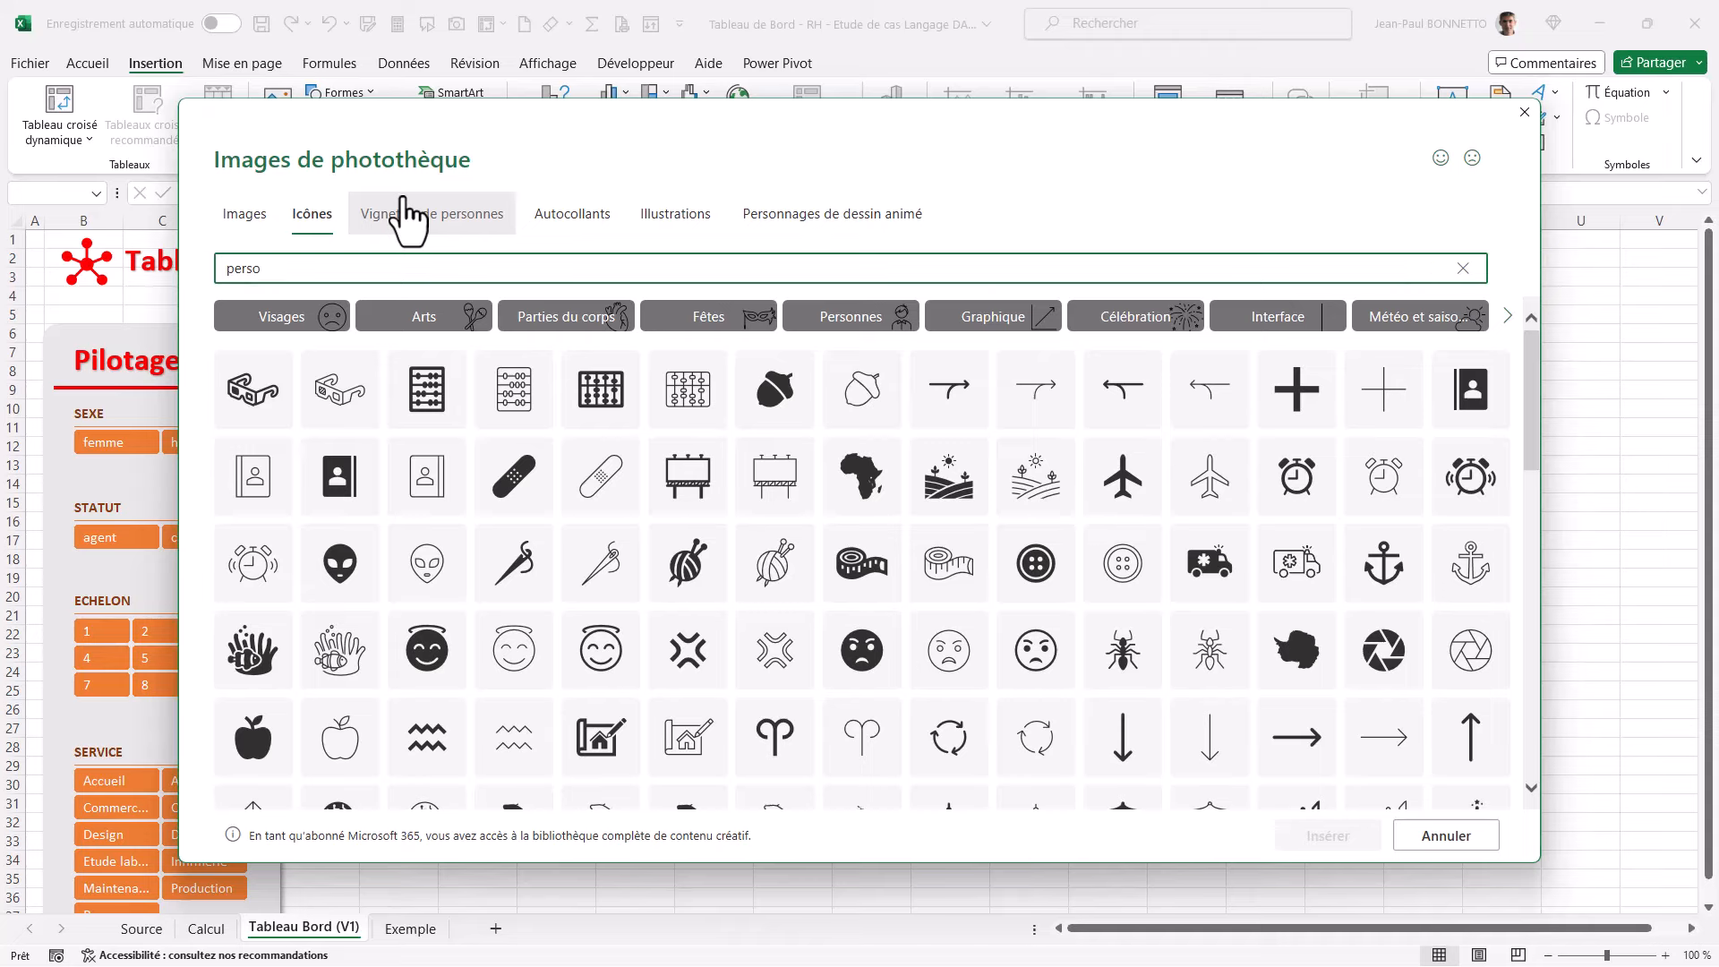
text(nnes)
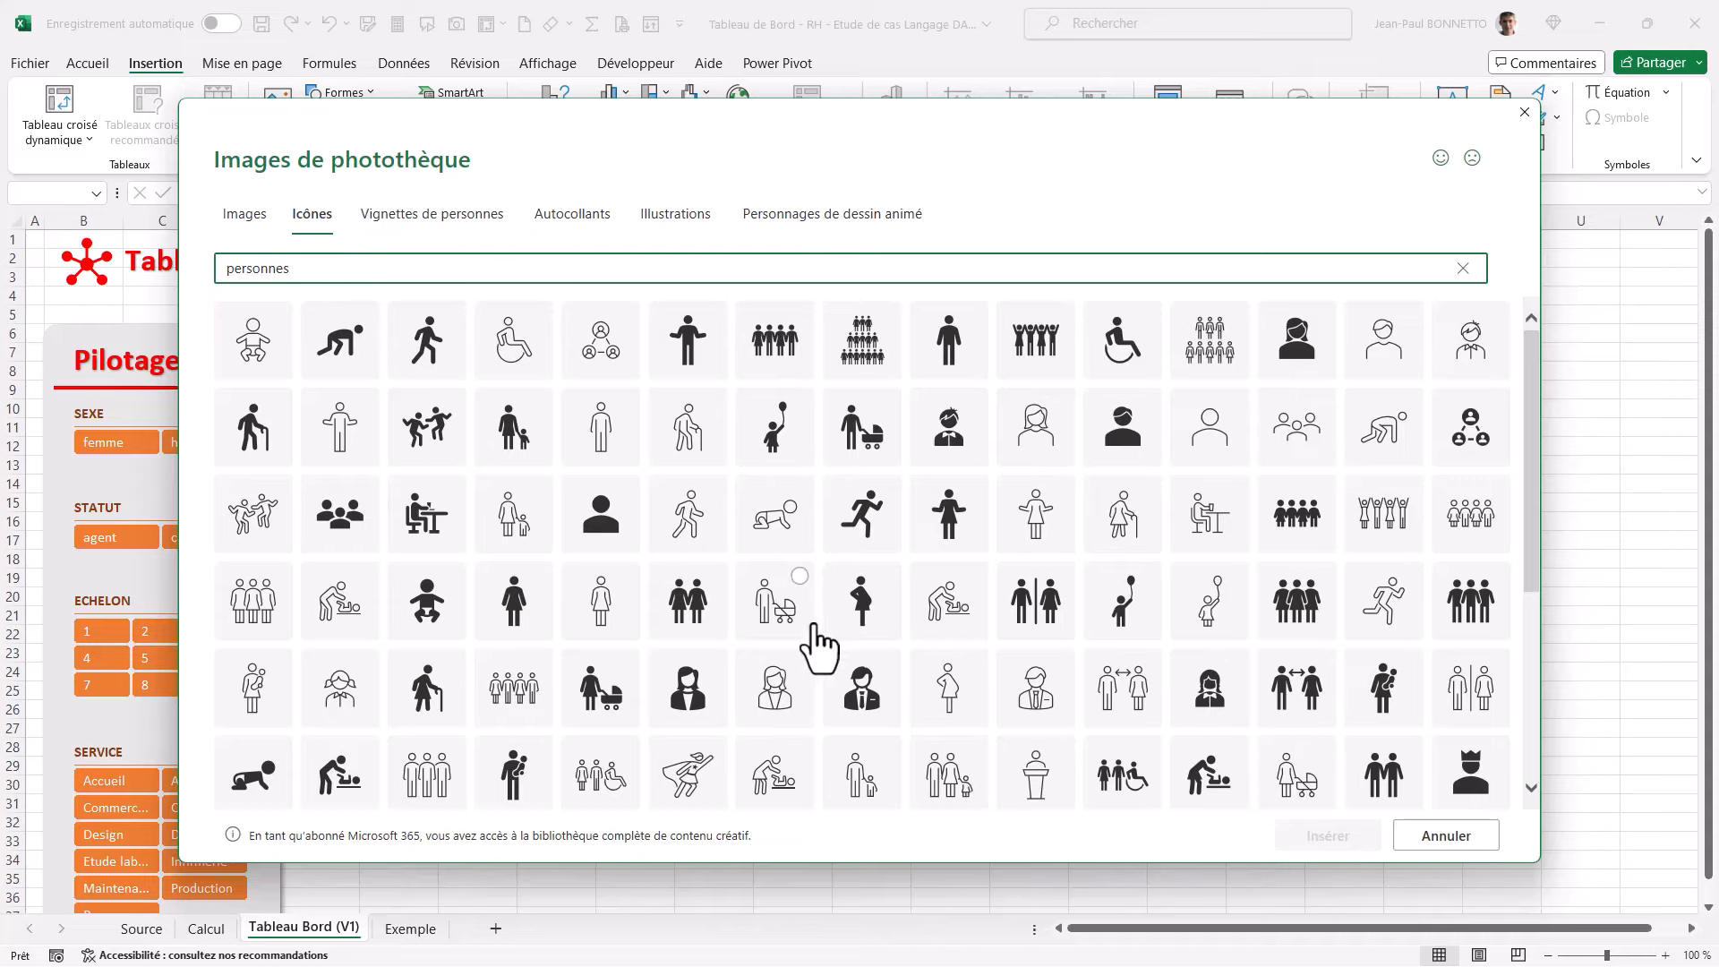
click(333, 524)
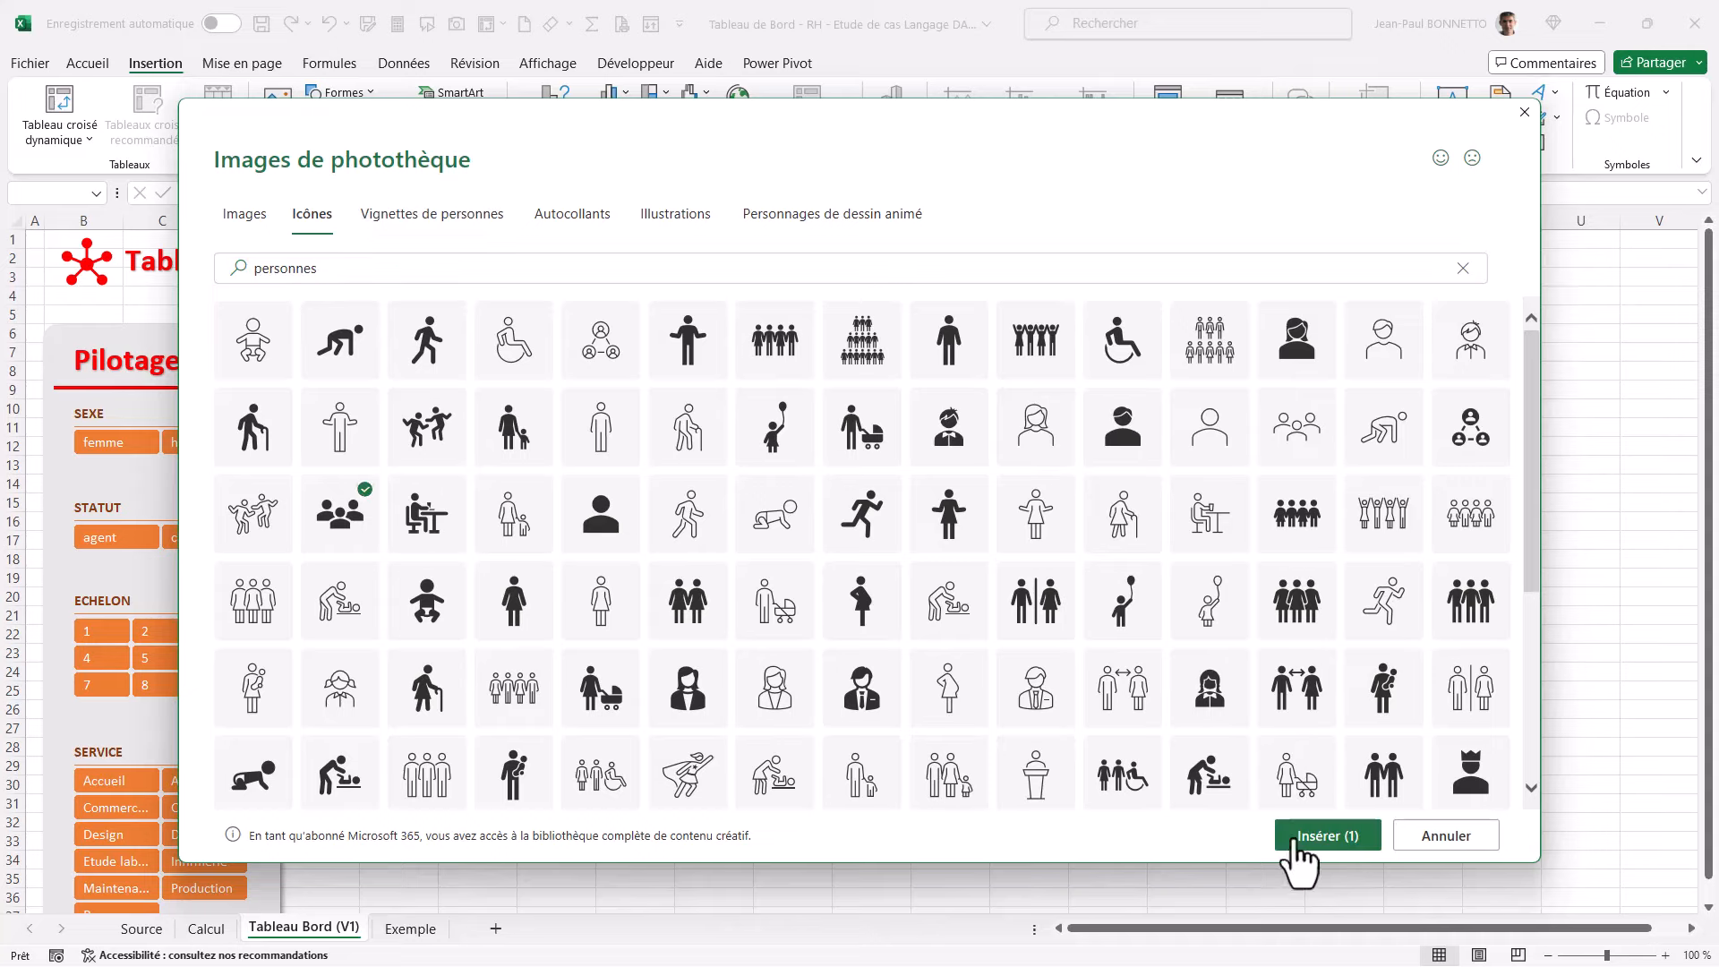
click(1335, 842)
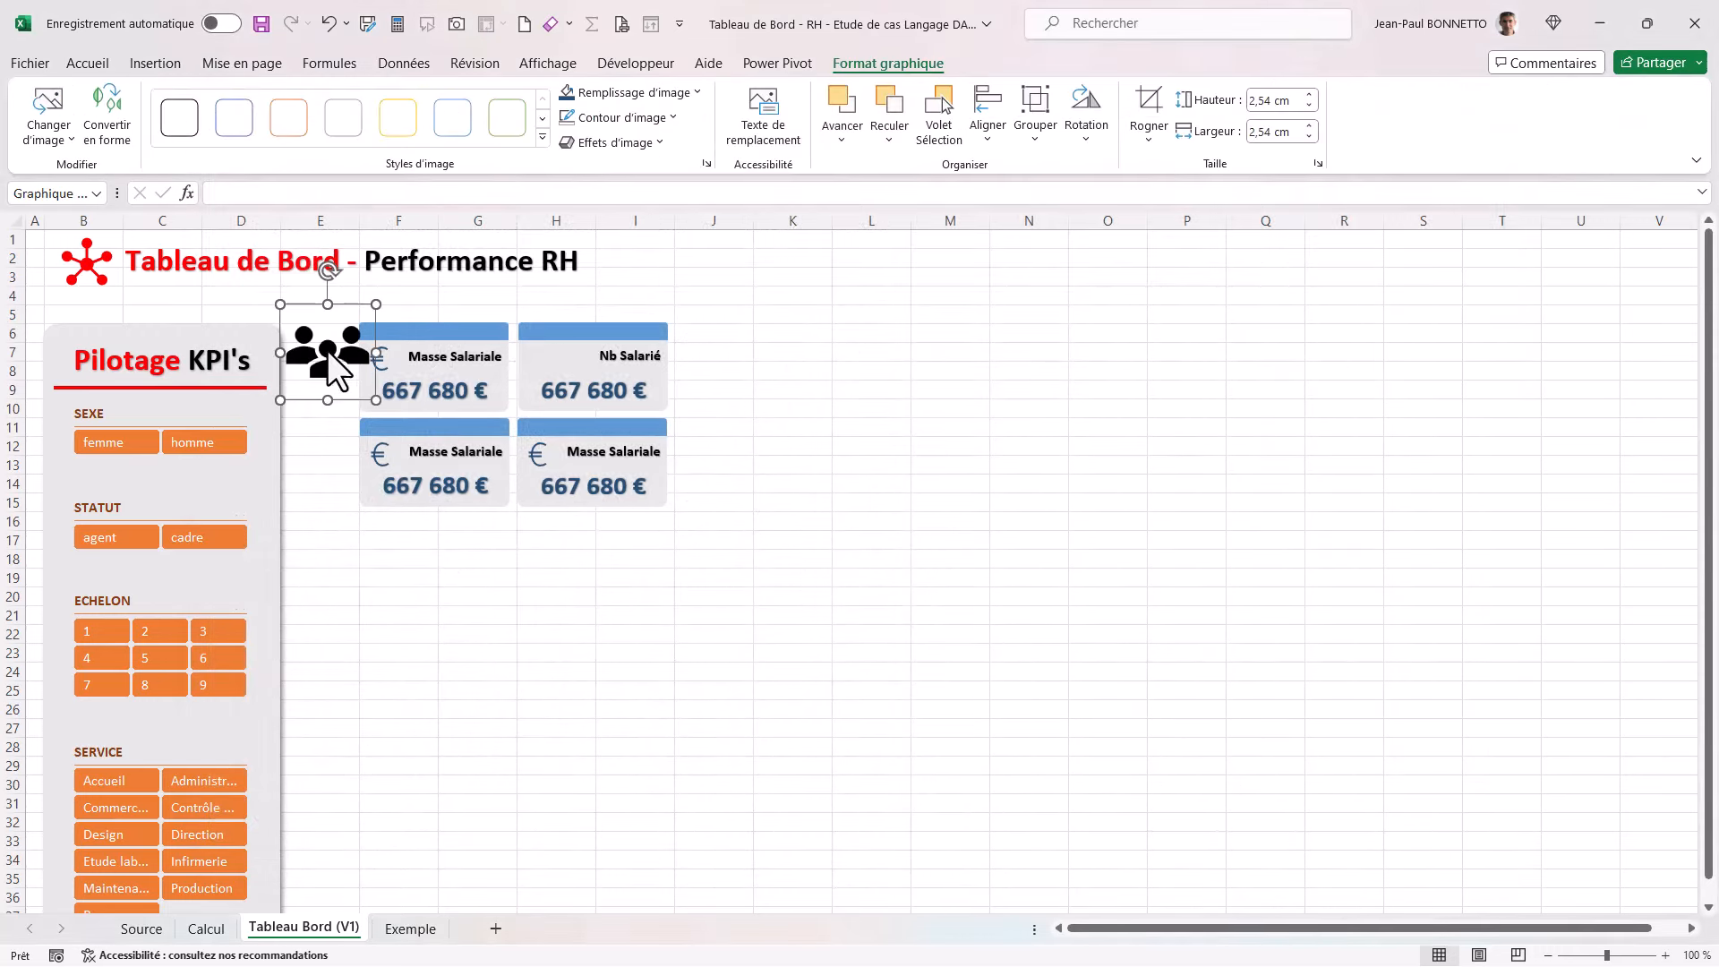
drag(327, 358, 905, 381)
Step: Fill the Nb Salarié card's header bar with theme orange and the people icon with the darkest theme orange shade
click(613, 333)
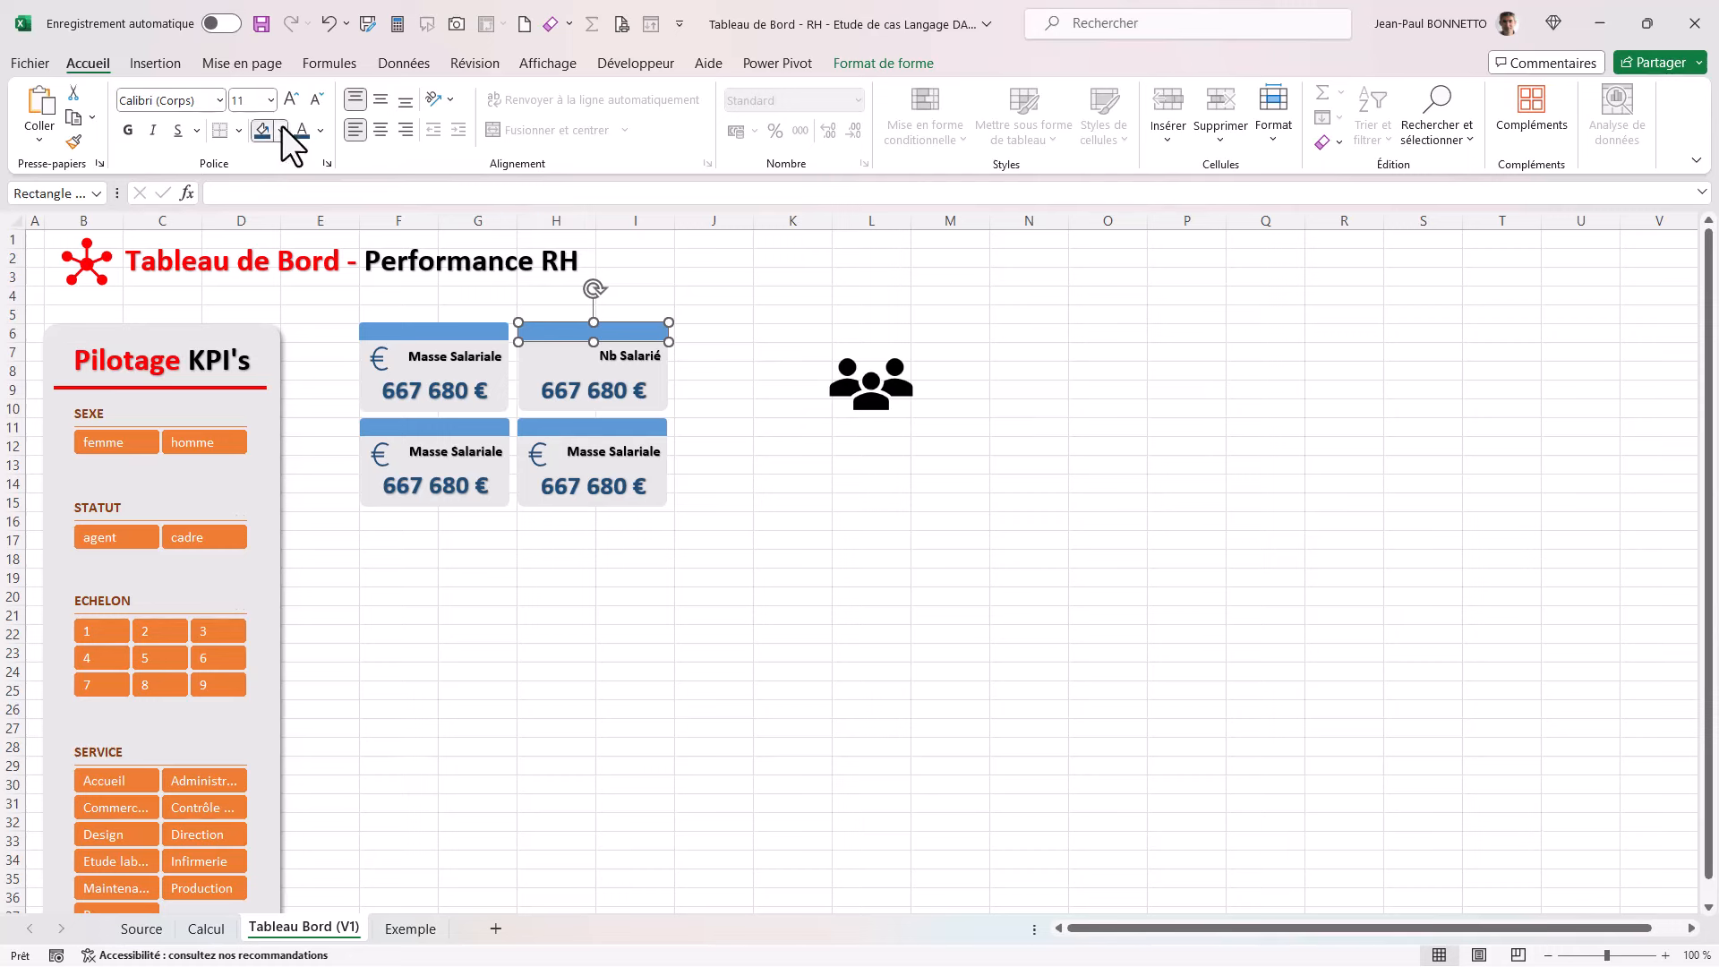
click(282, 131)
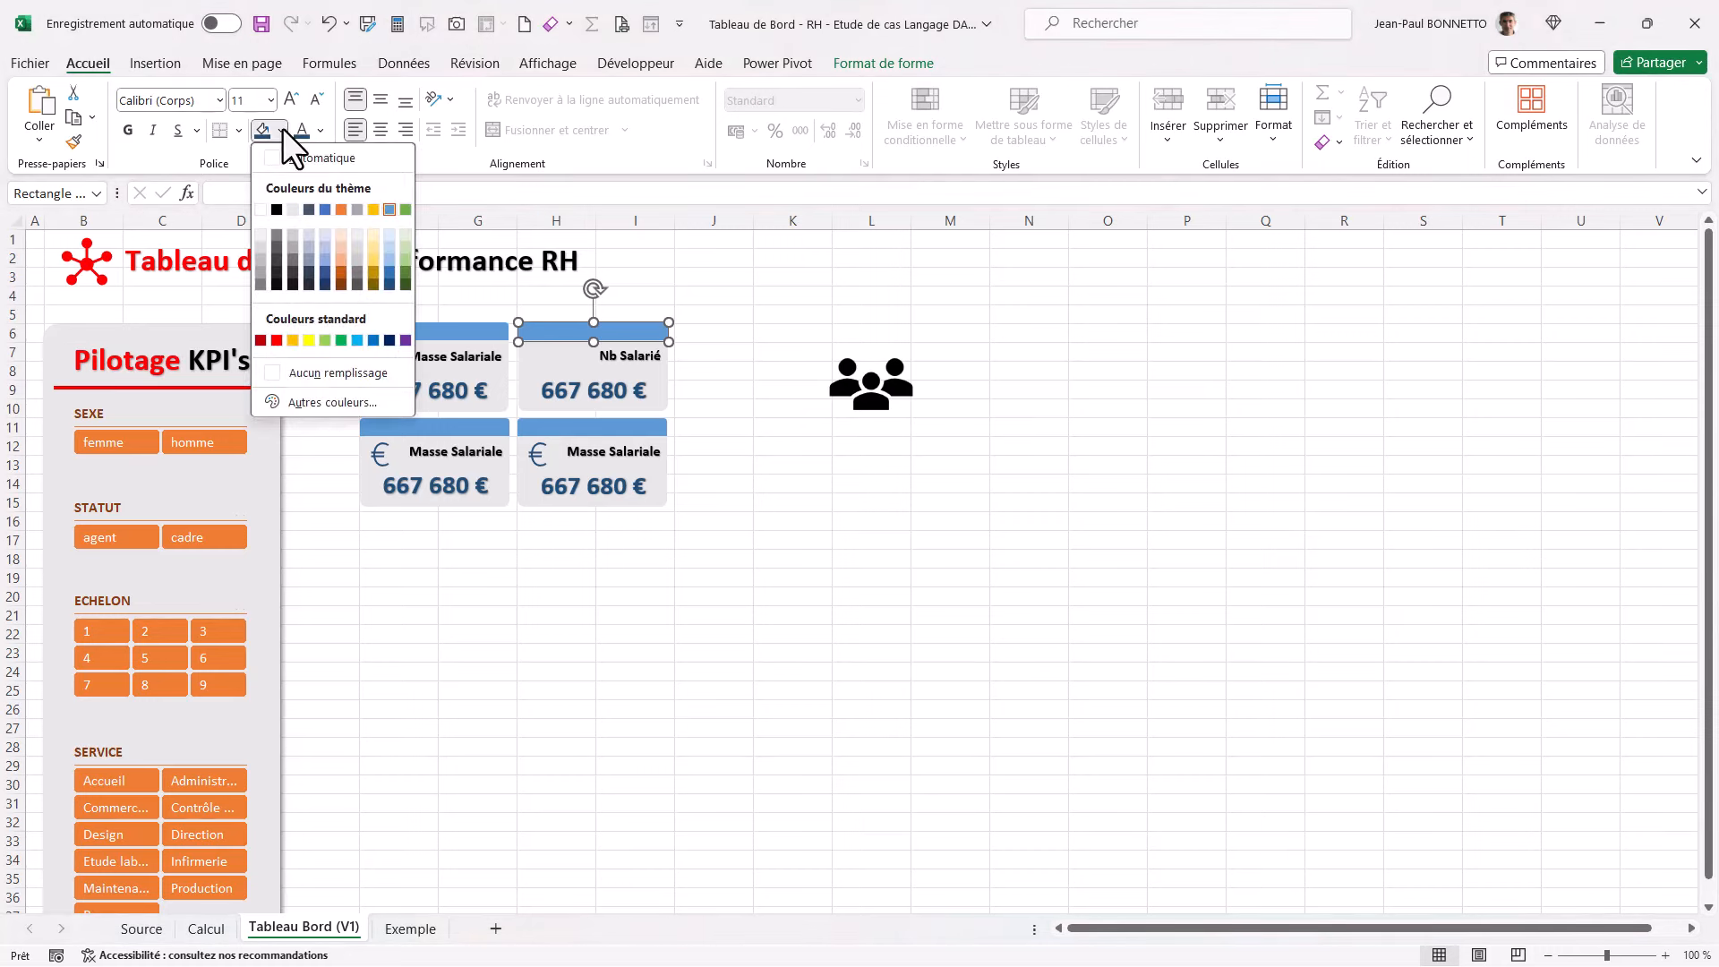
click(338, 211)
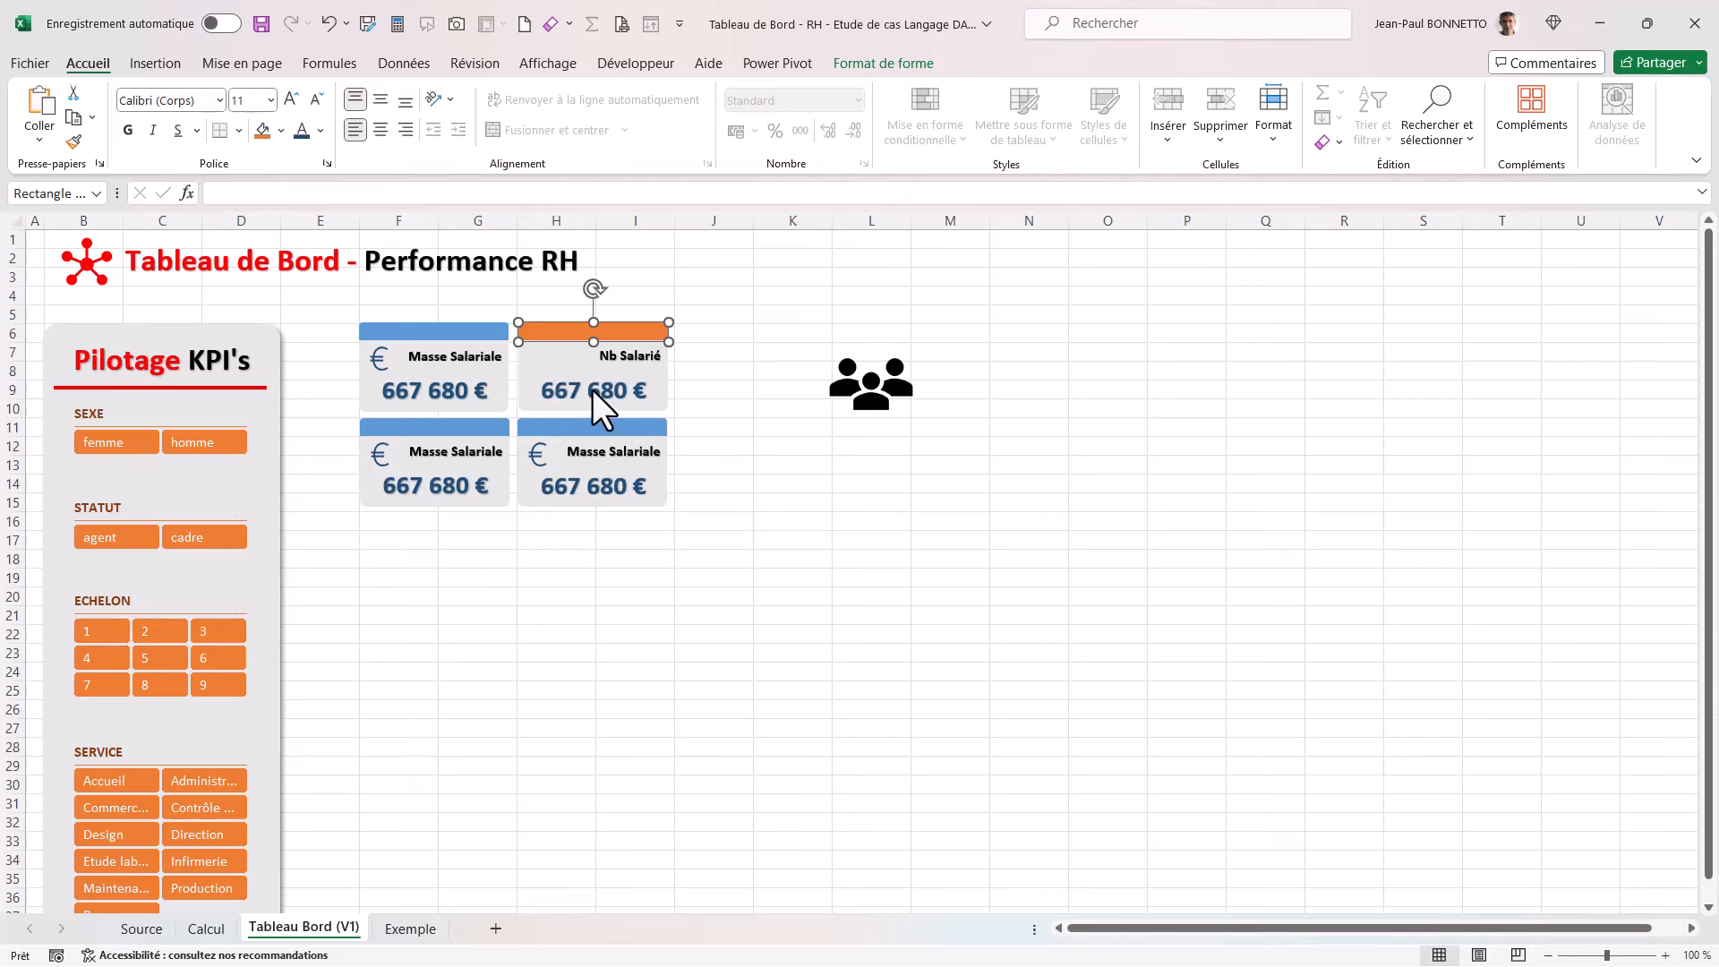
click(884, 376)
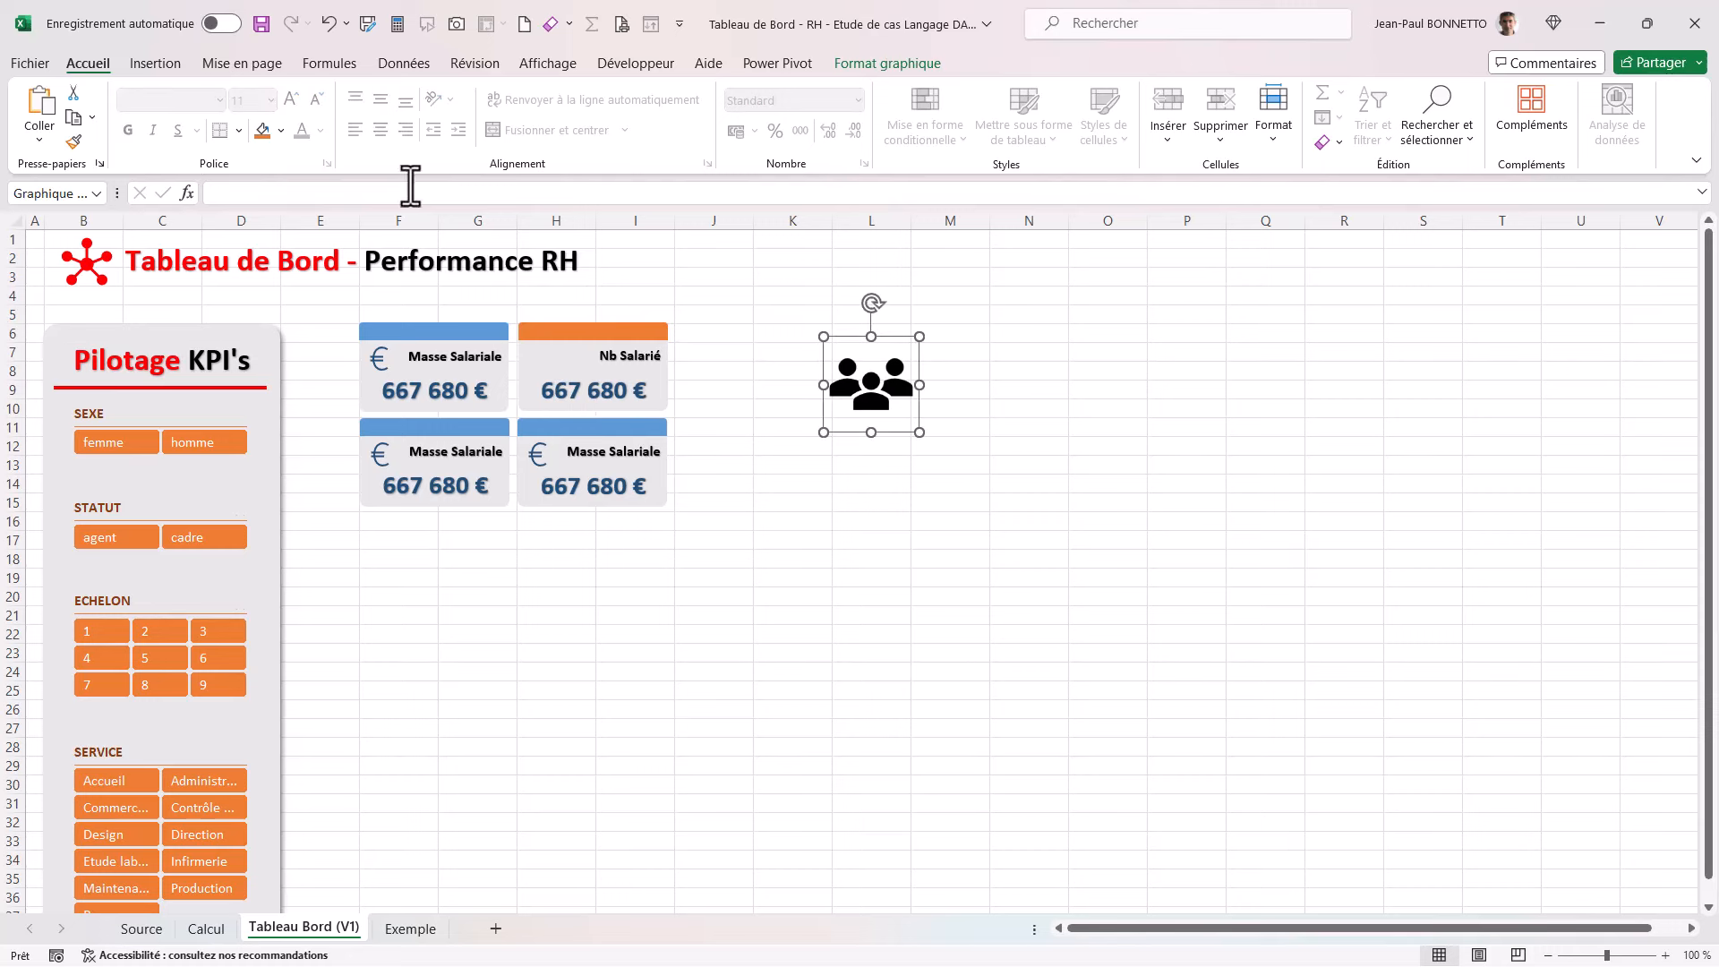
click(281, 130)
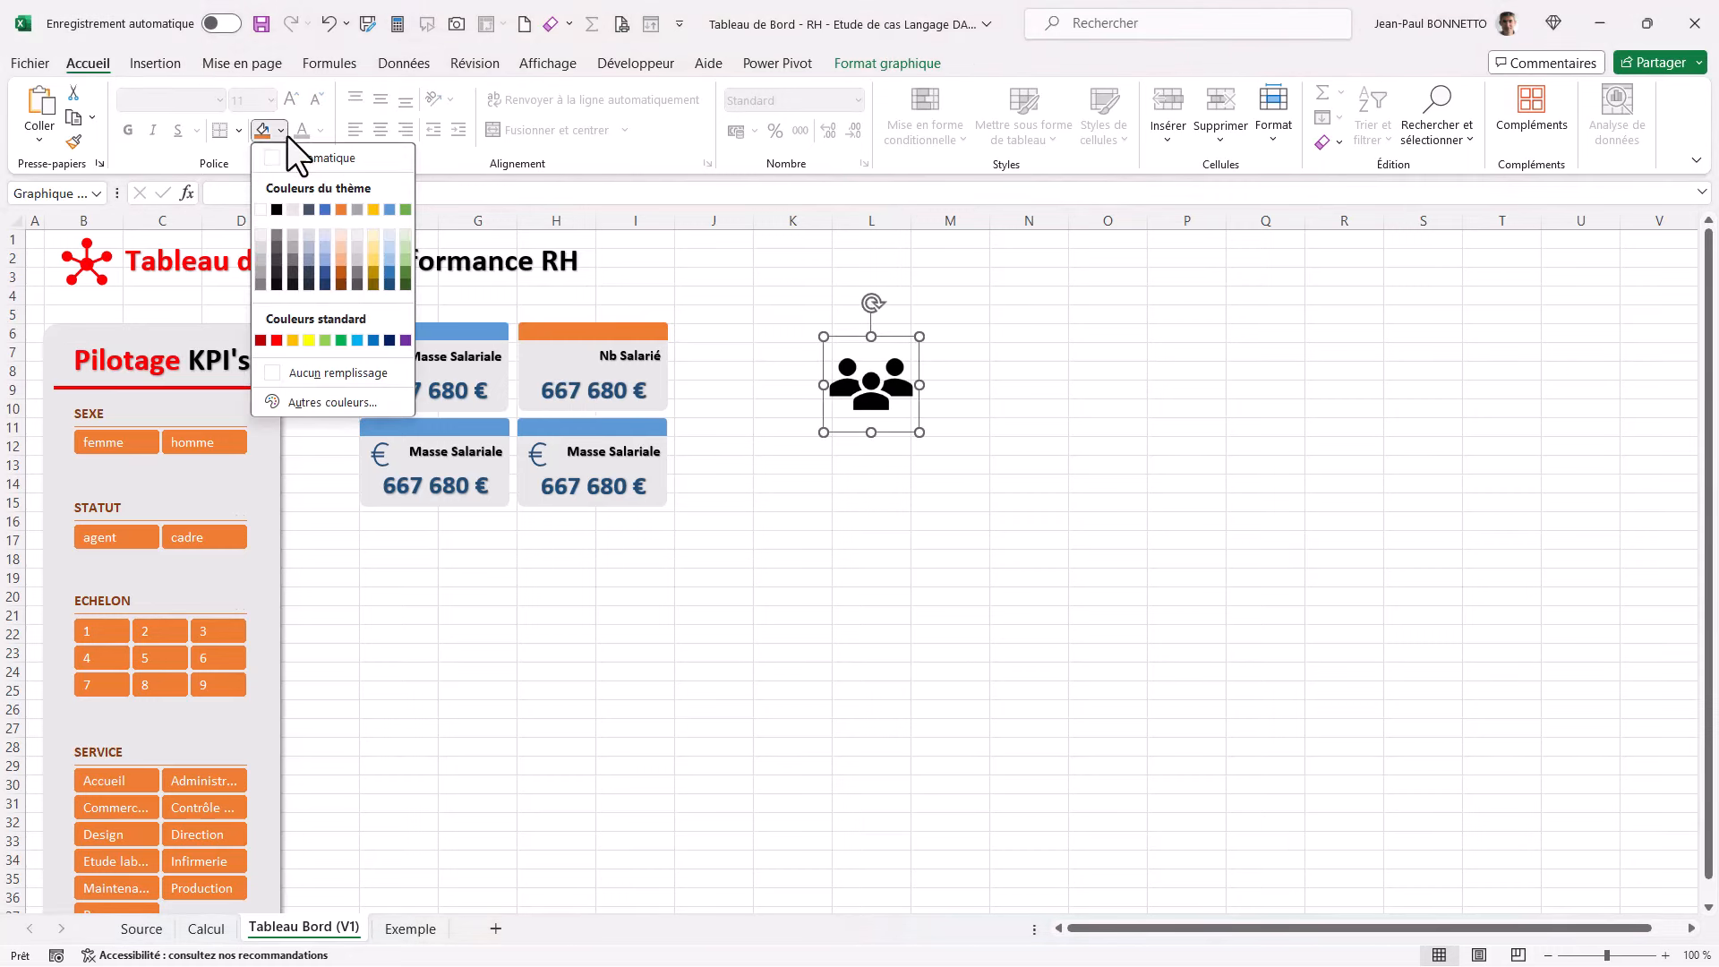
click(340, 285)
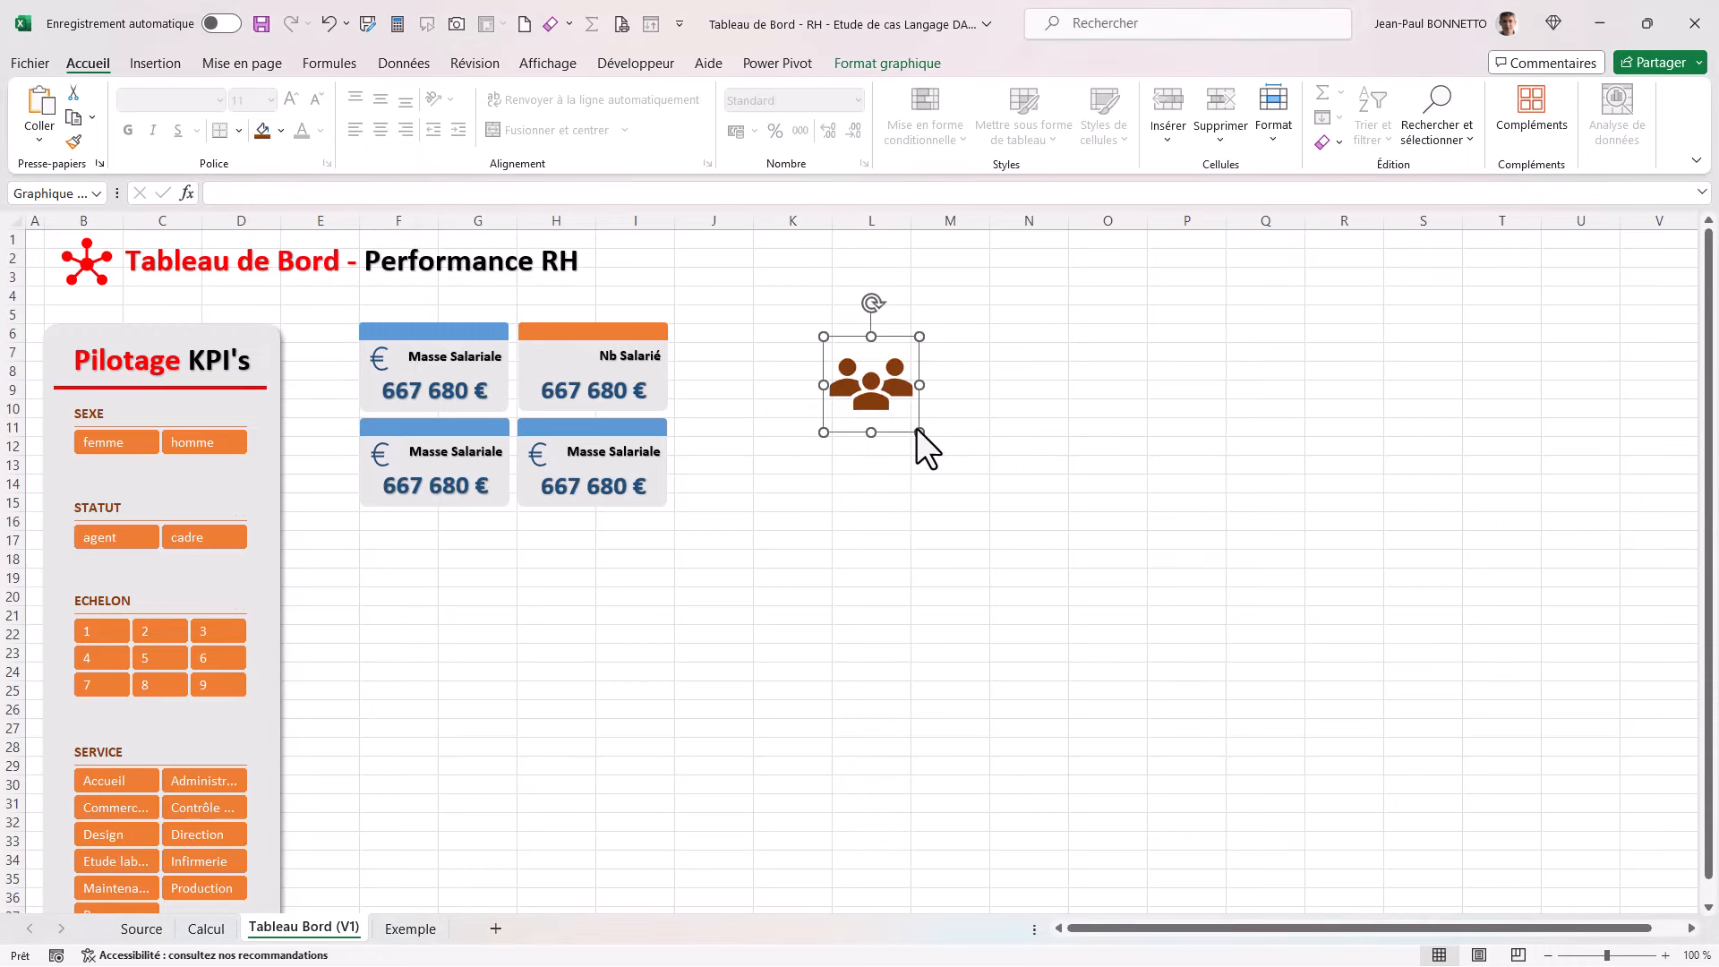
Step: Shrink the people icon to 1,4 cm and position it beside the Nb Salarié label on the upper-right card
drag(920, 433, 551, 351)
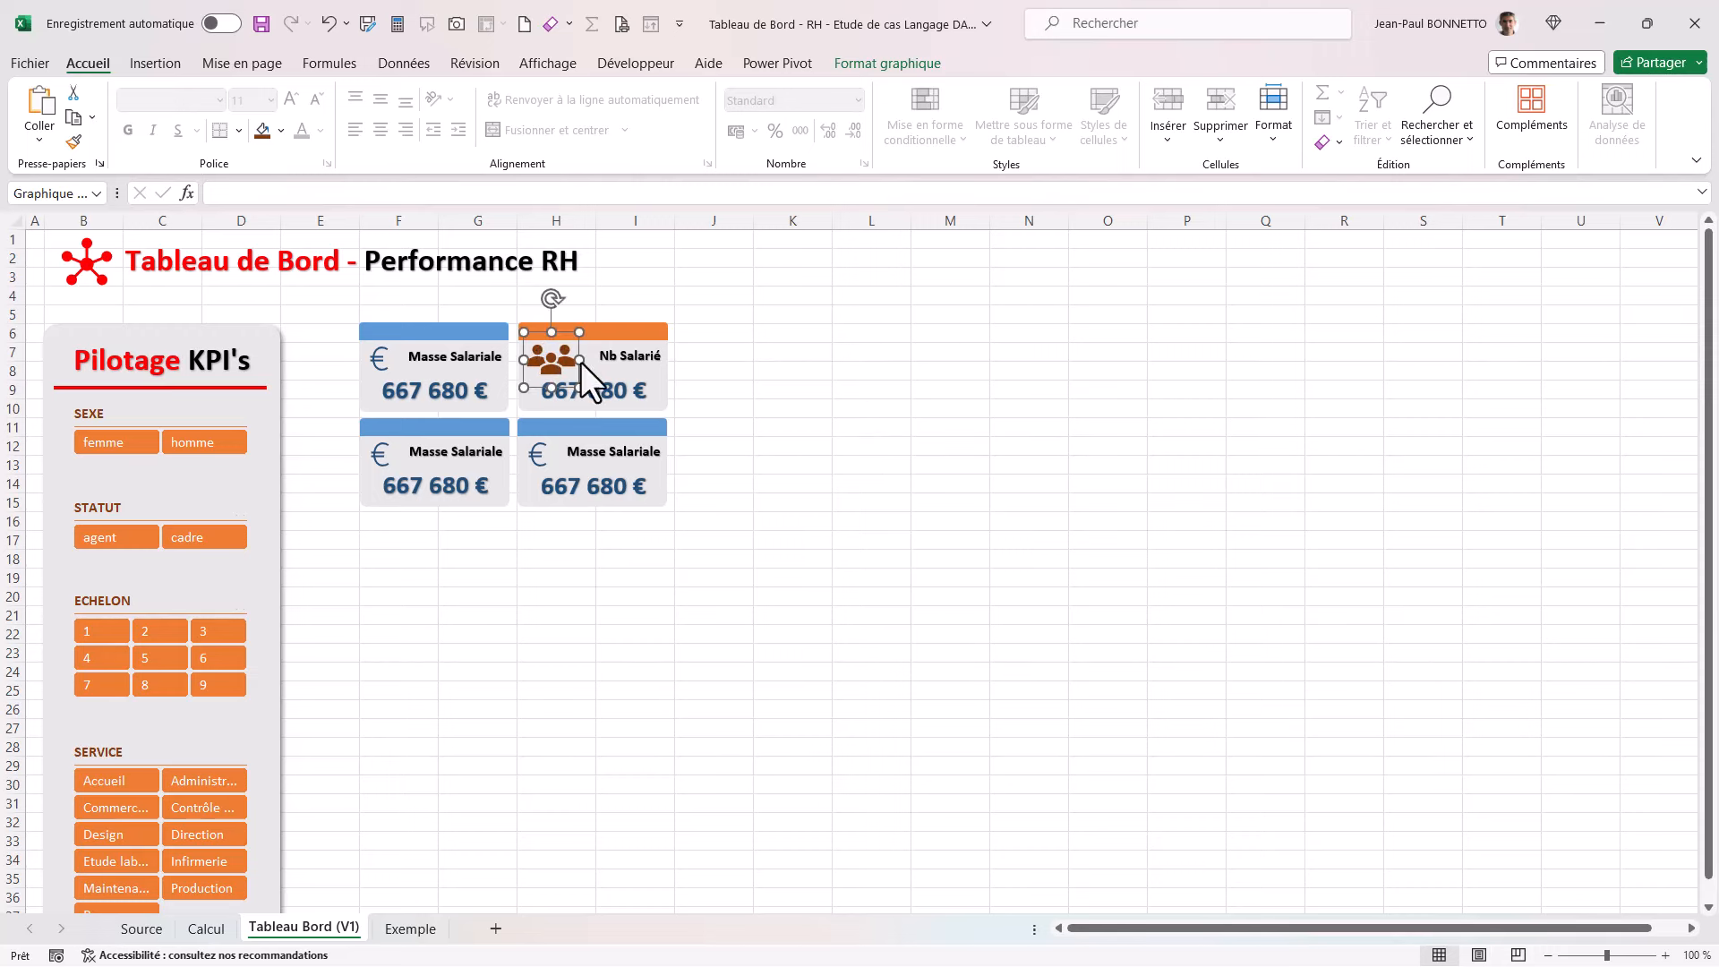
click(897, 61)
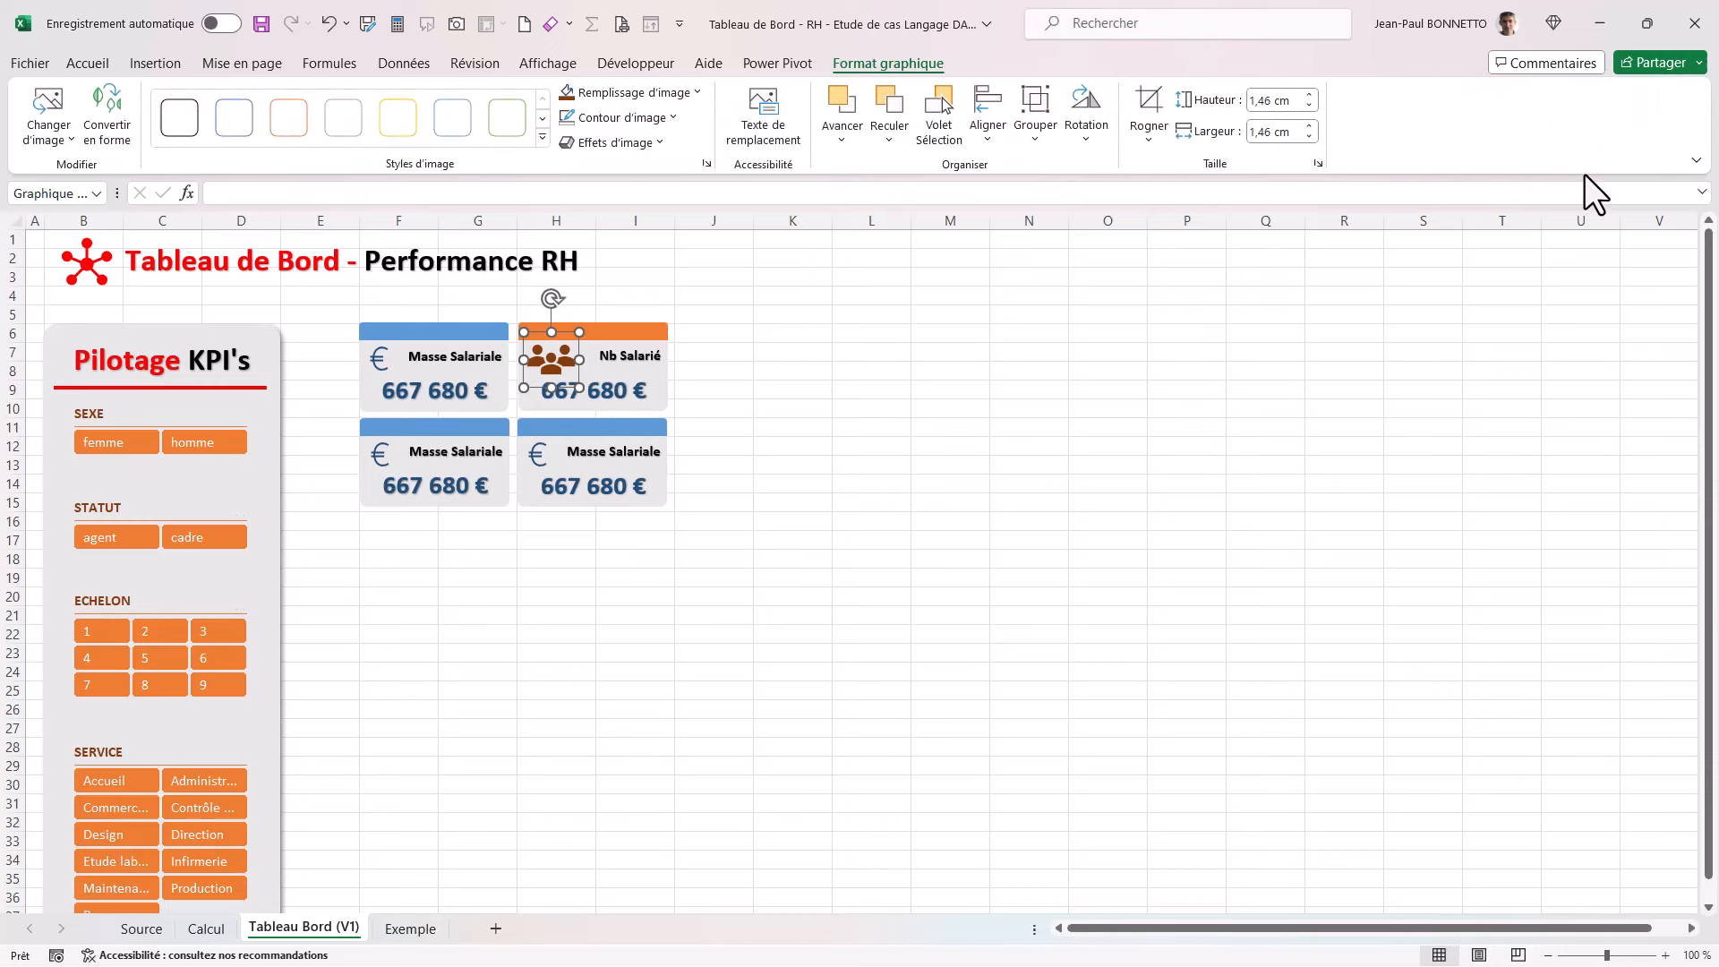
click(1308, 137)
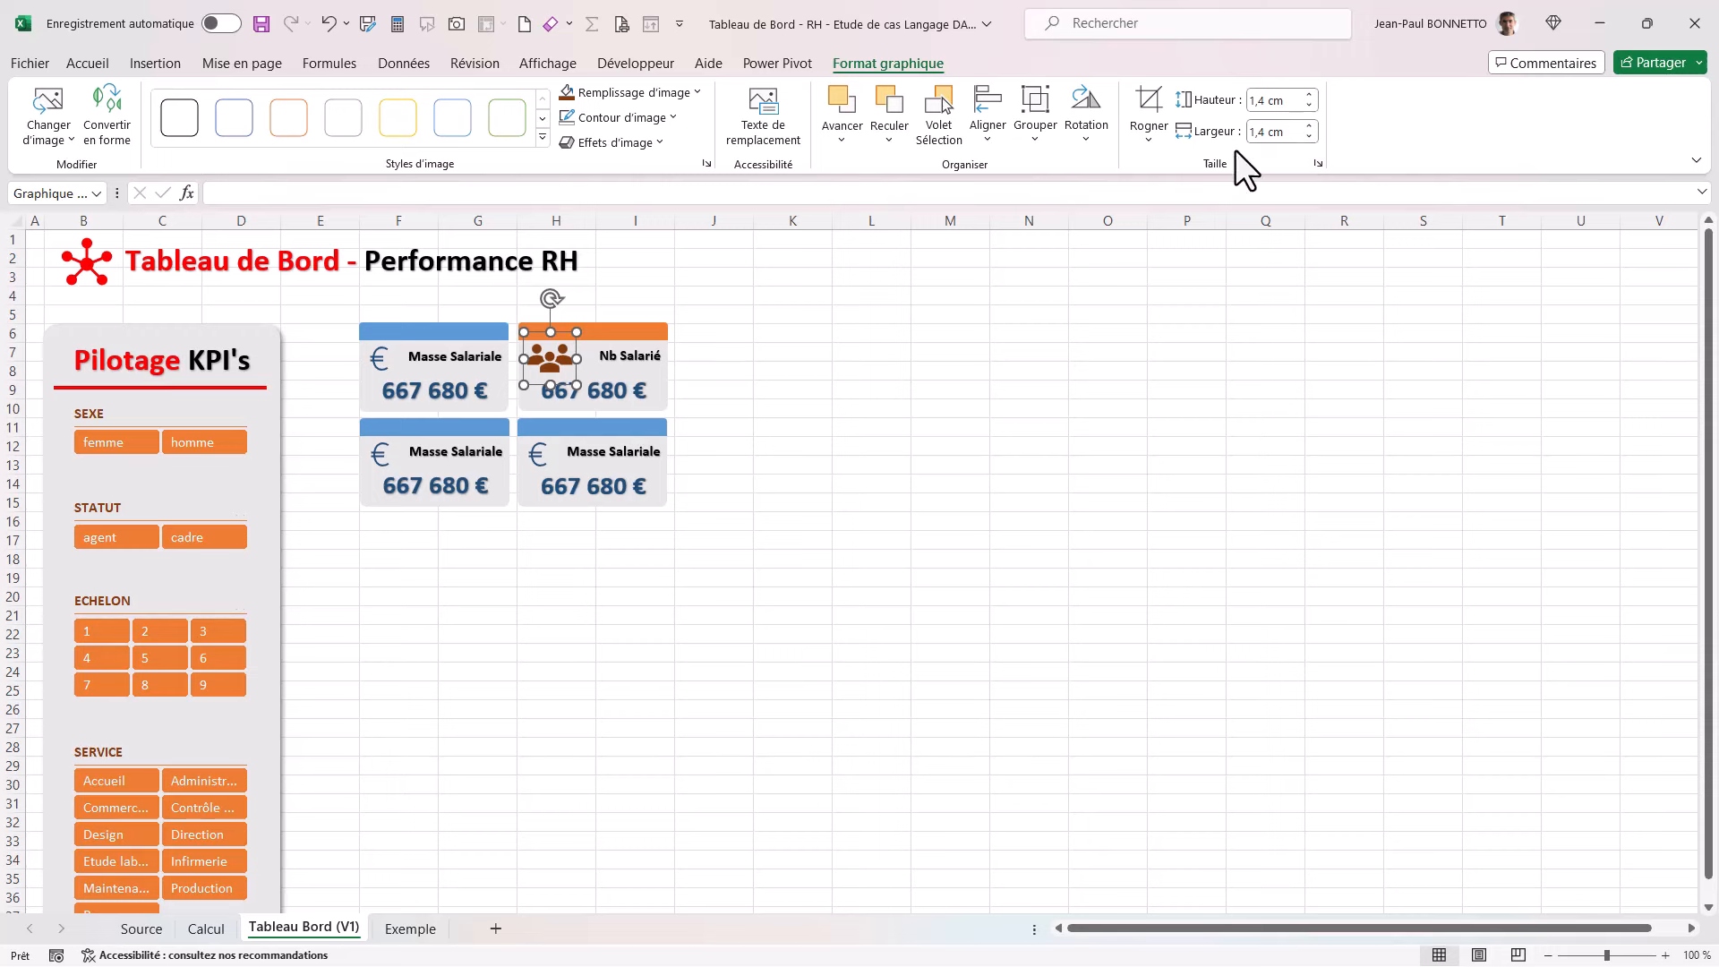
drag(543, 352, 547, 355)
Step: Check the Nb Salarie column on the Calcul sheet and link the Nb Salarié card's value to =Calcul!$C$4
click(619, 383)
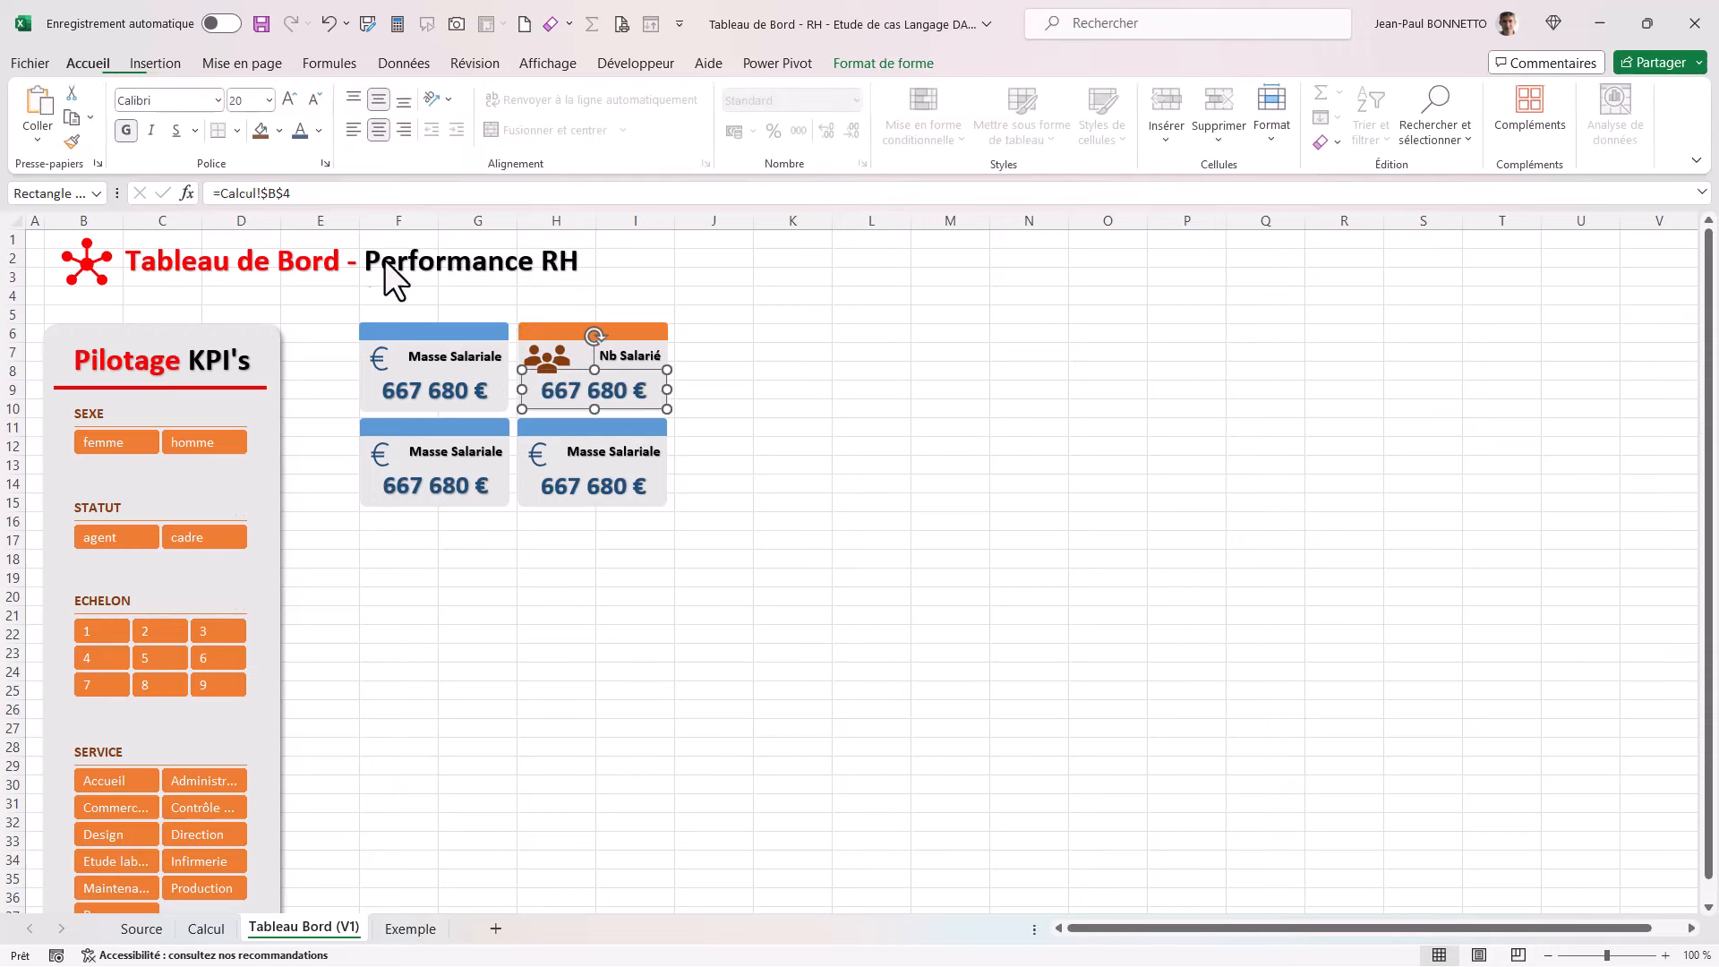
click(210, 931)
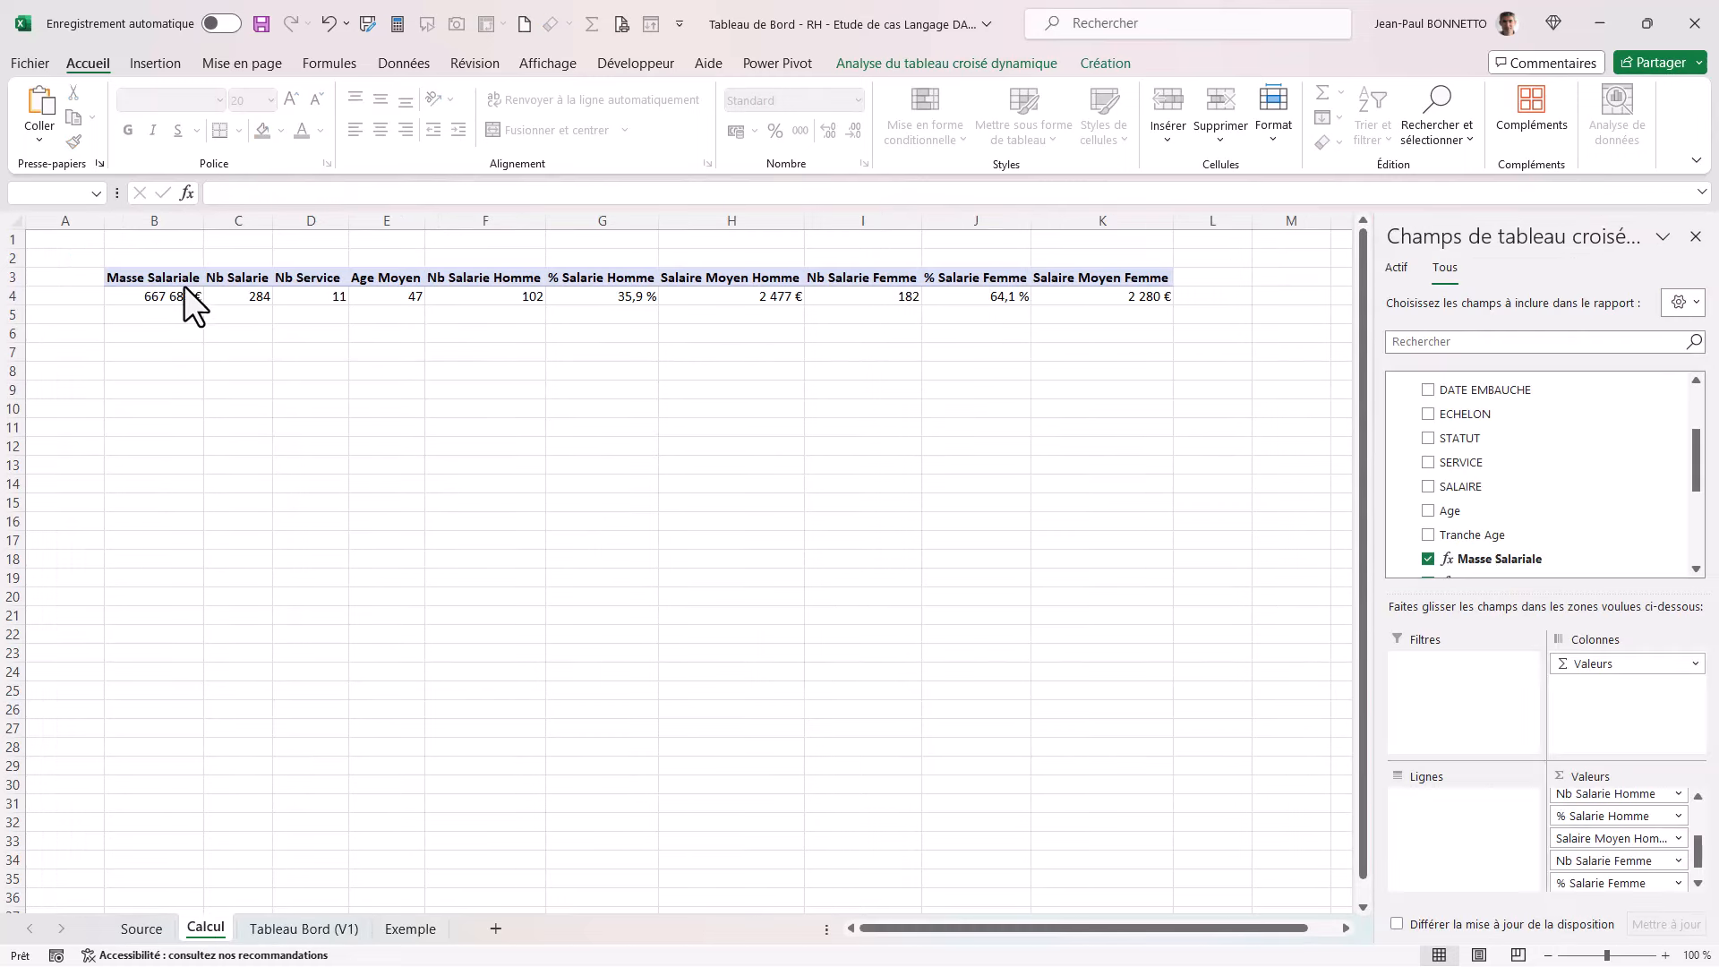
click(309, 932)
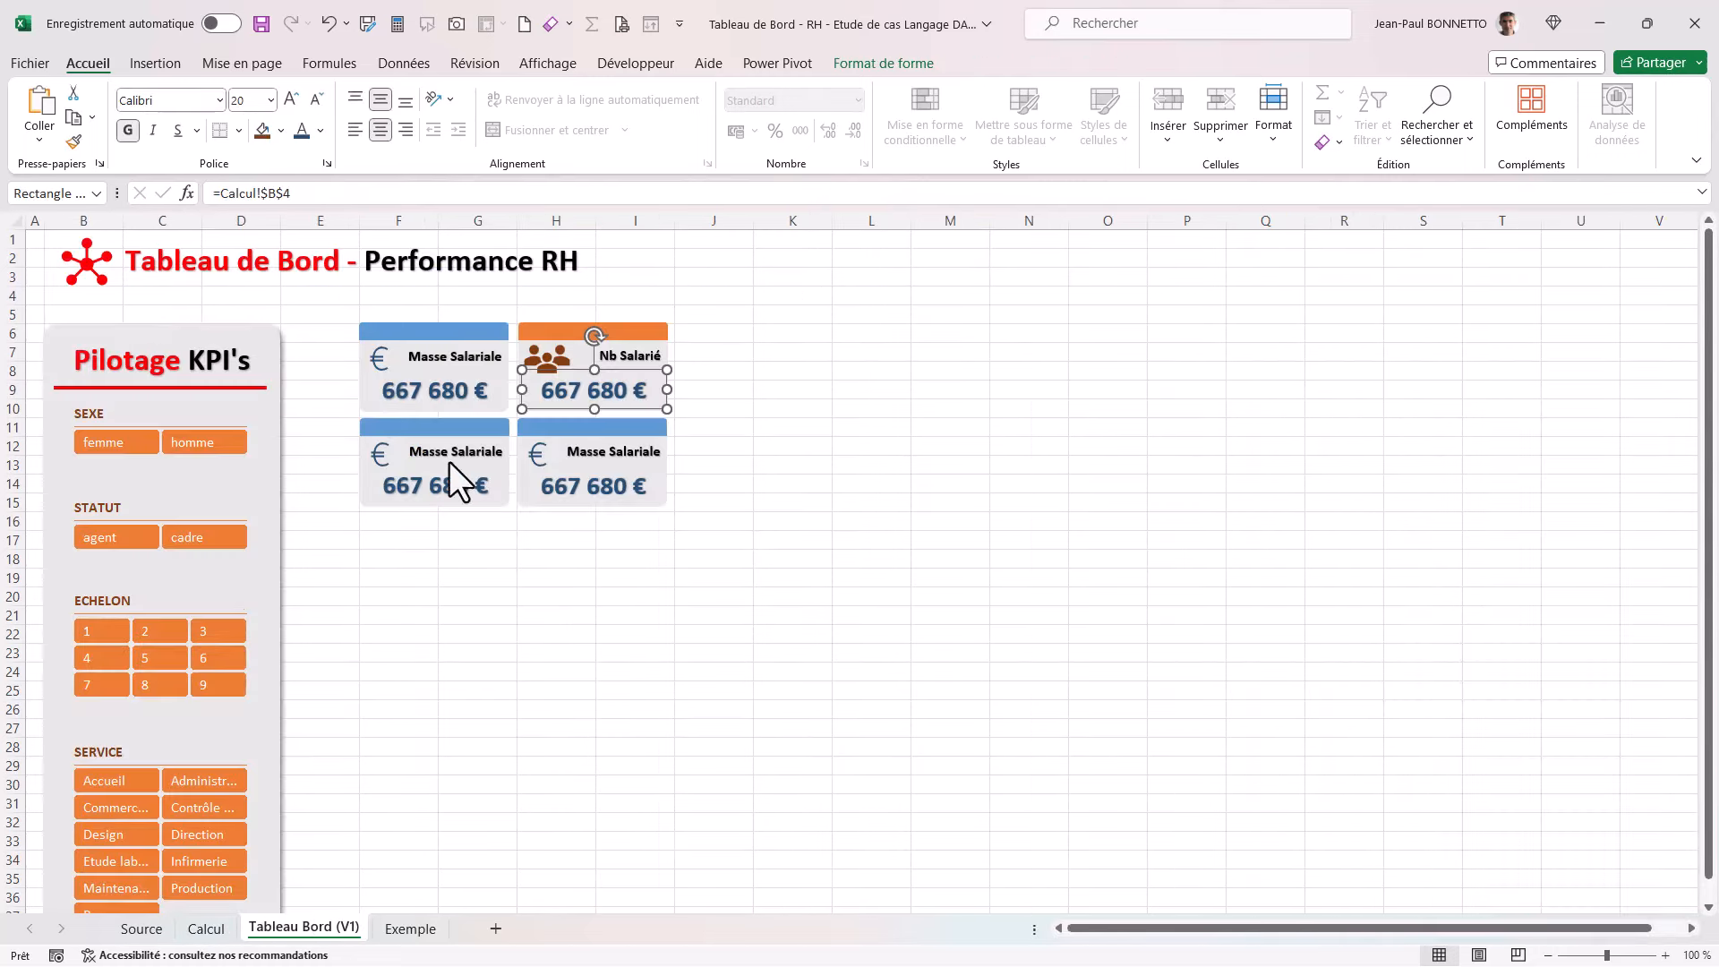
click(274, 192)
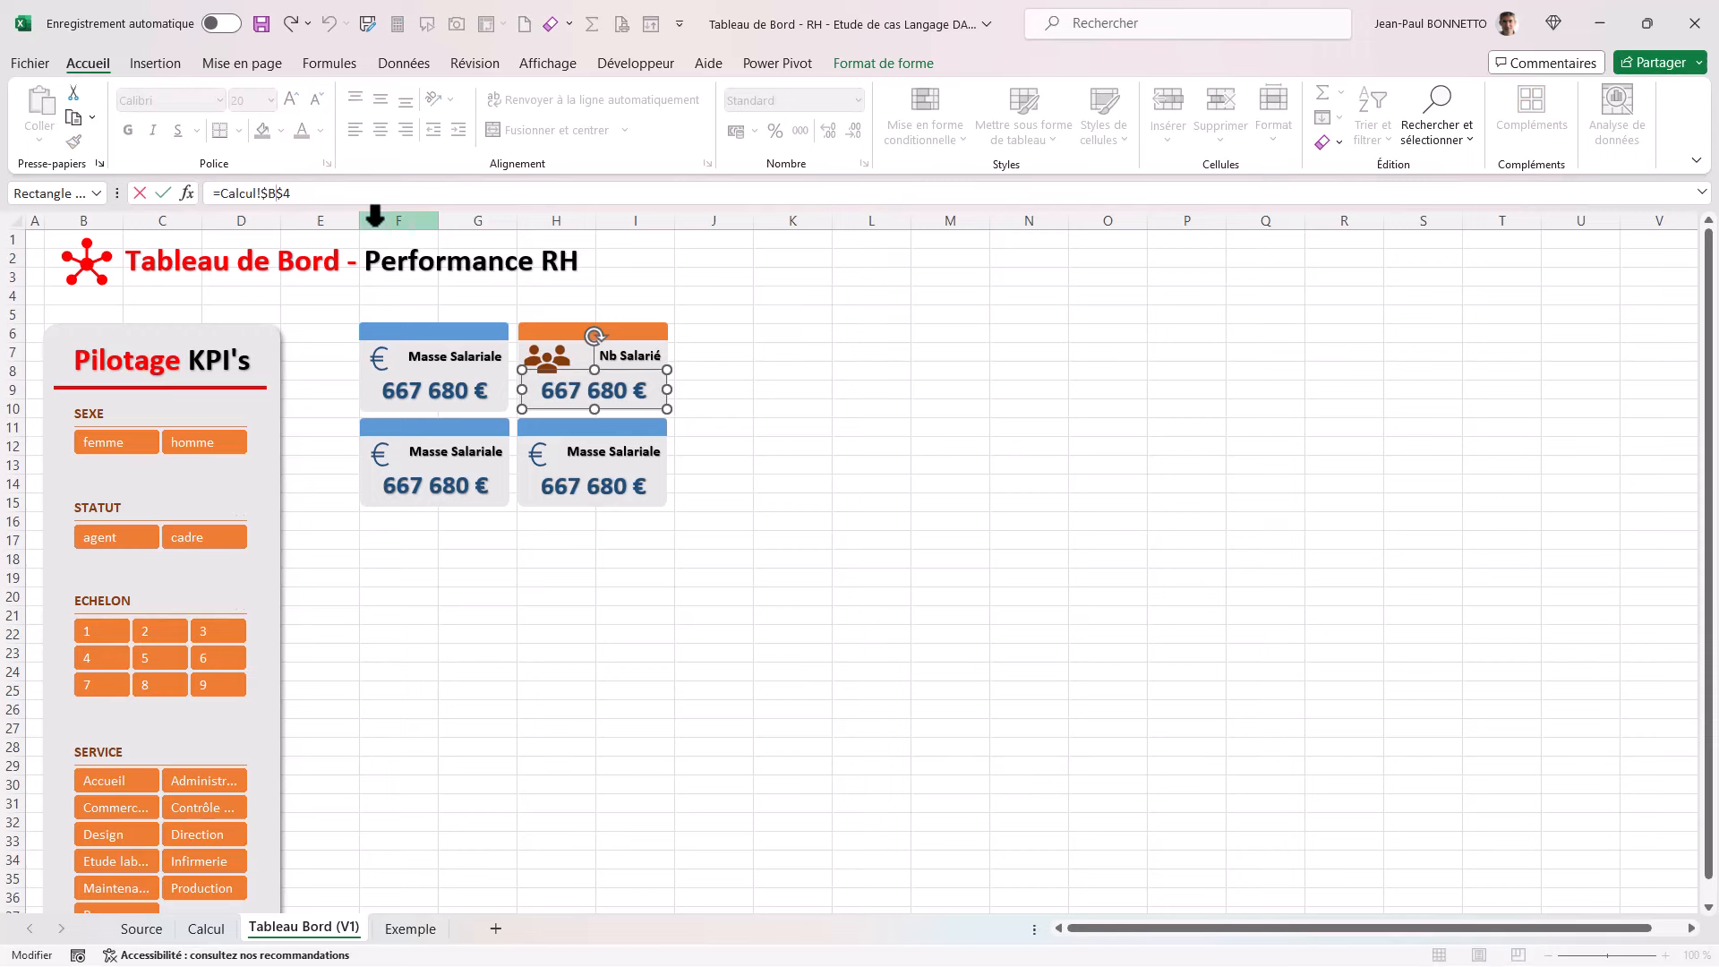
key(BackSpace)
text(C)
key(Return)
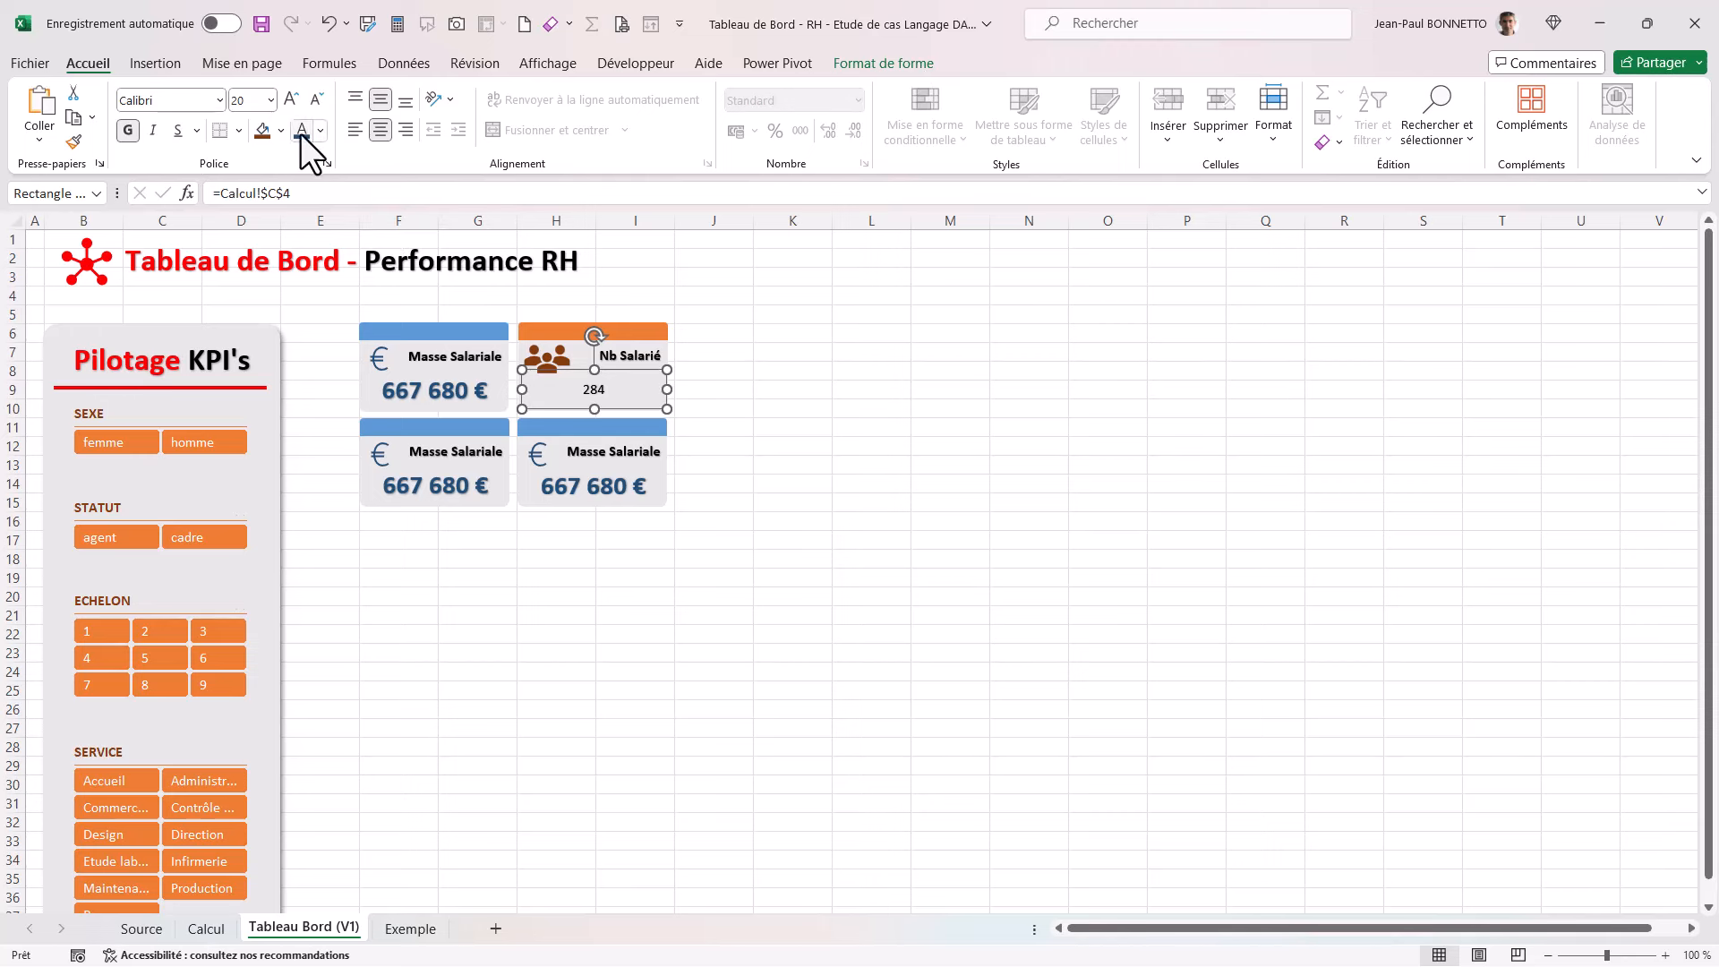
Step: Copy the Masse Salariale value's formatting onto the Nb Salarié value and set its font colour to theme orange
click(438, 389)
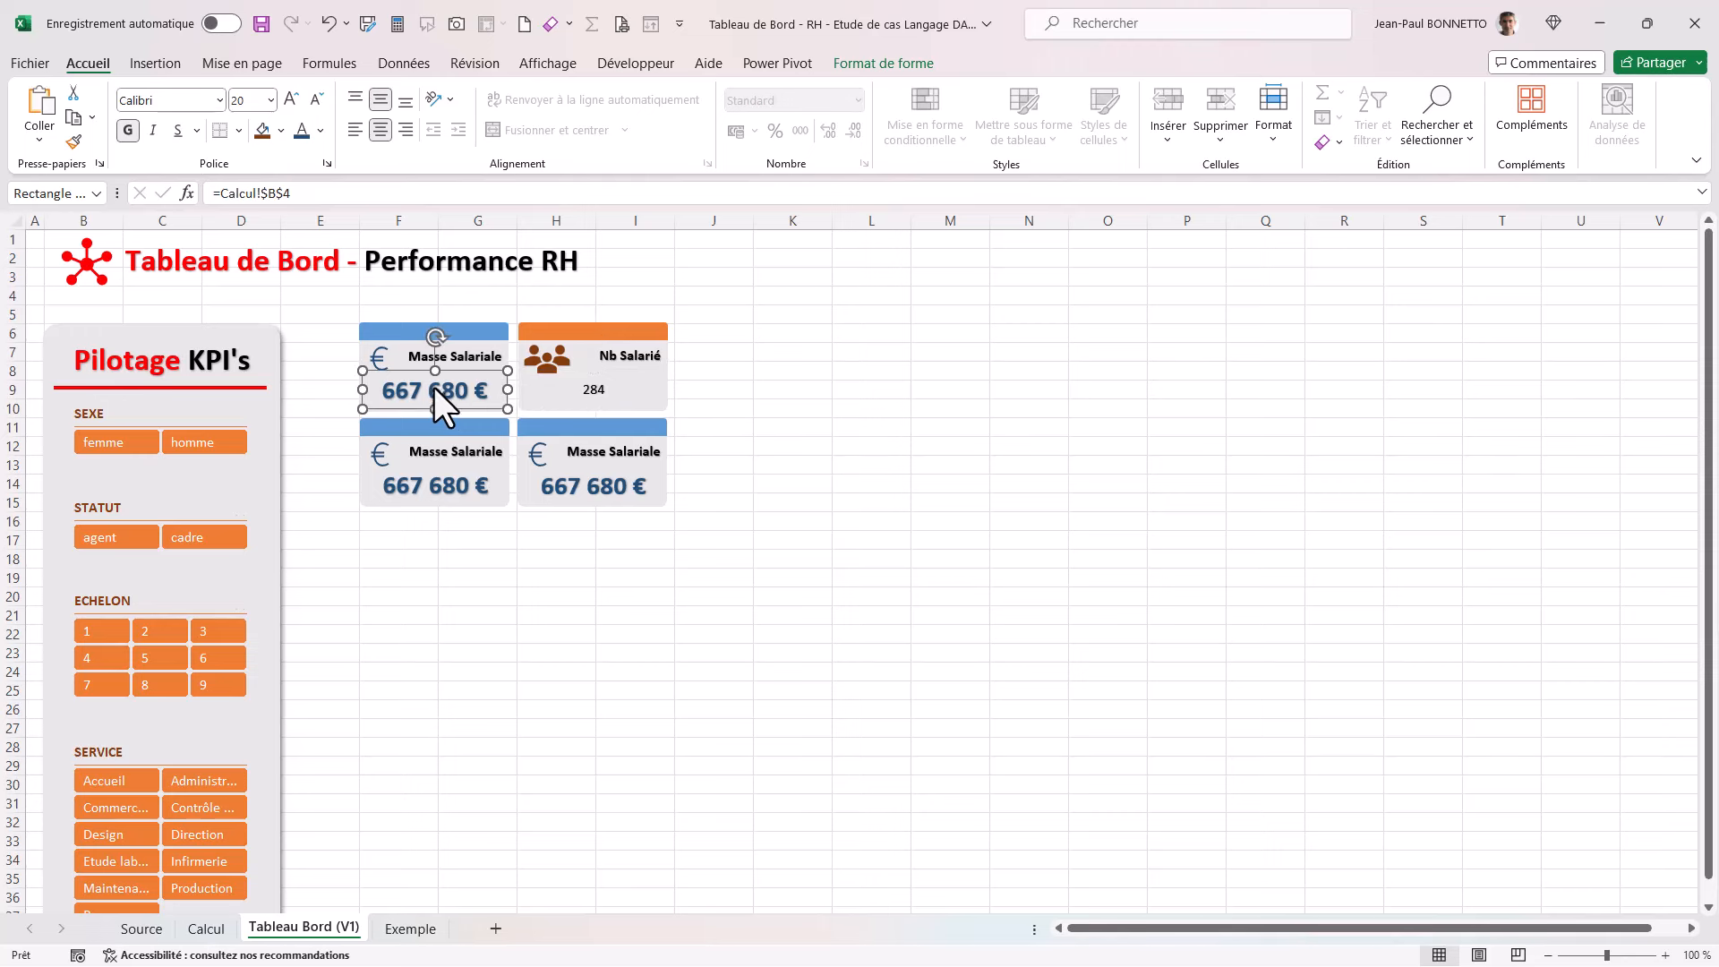
click(71, 141)
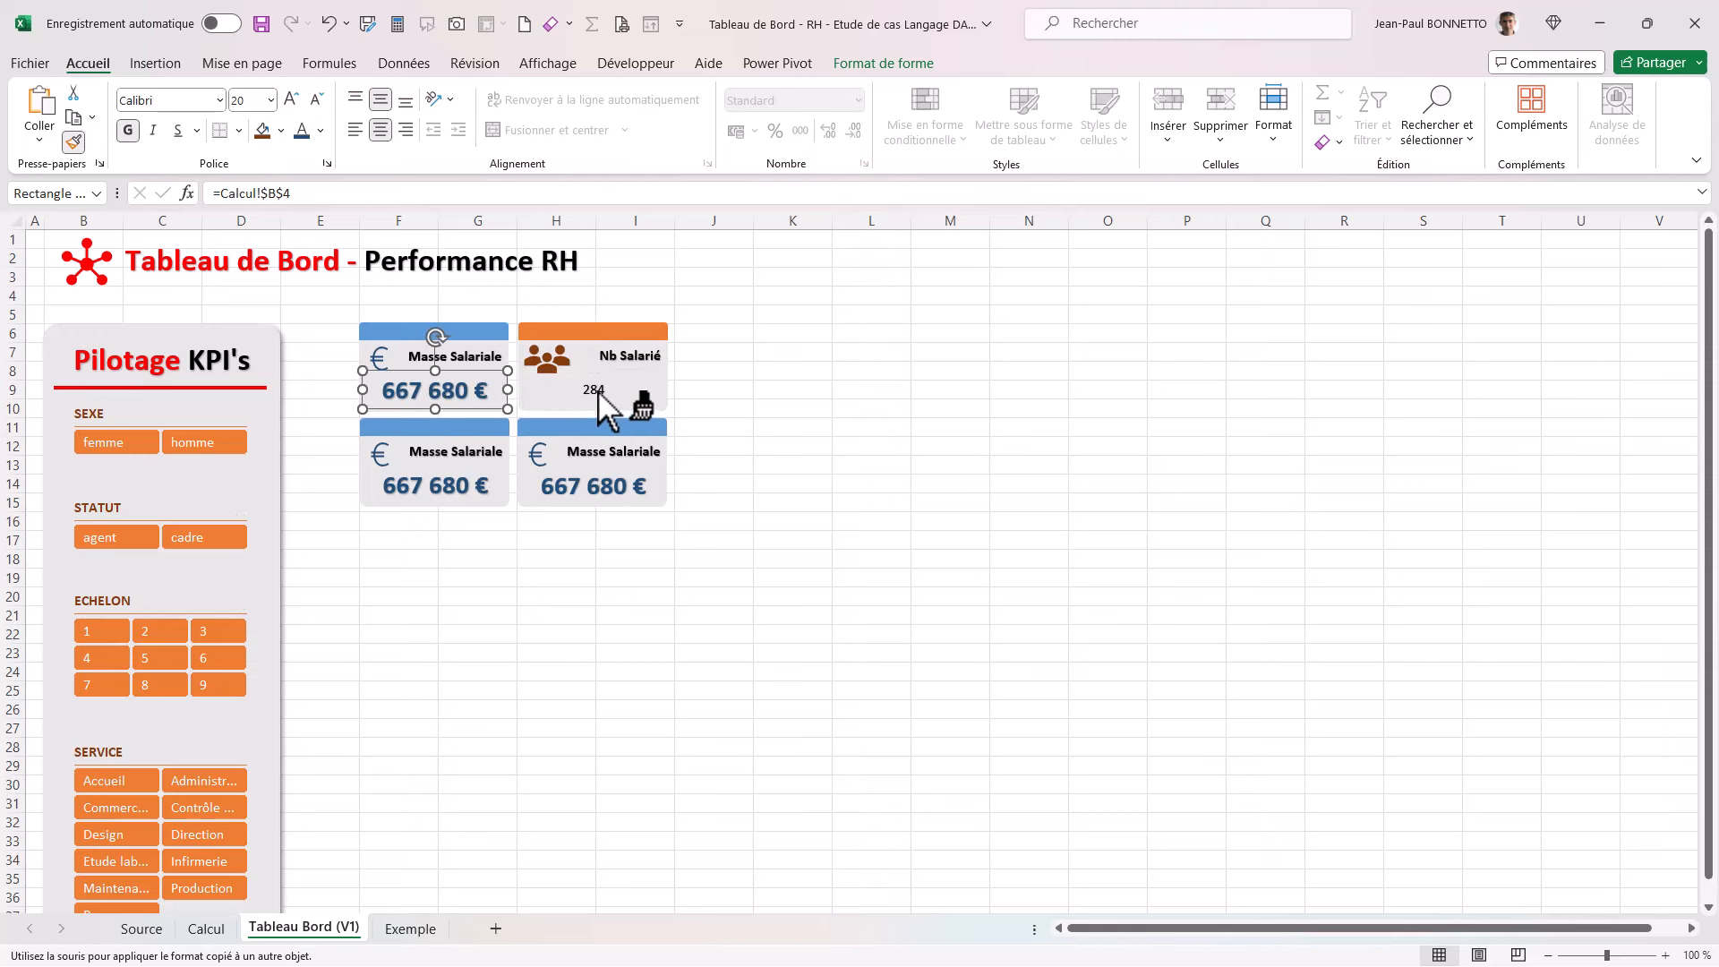
click(598, 390)
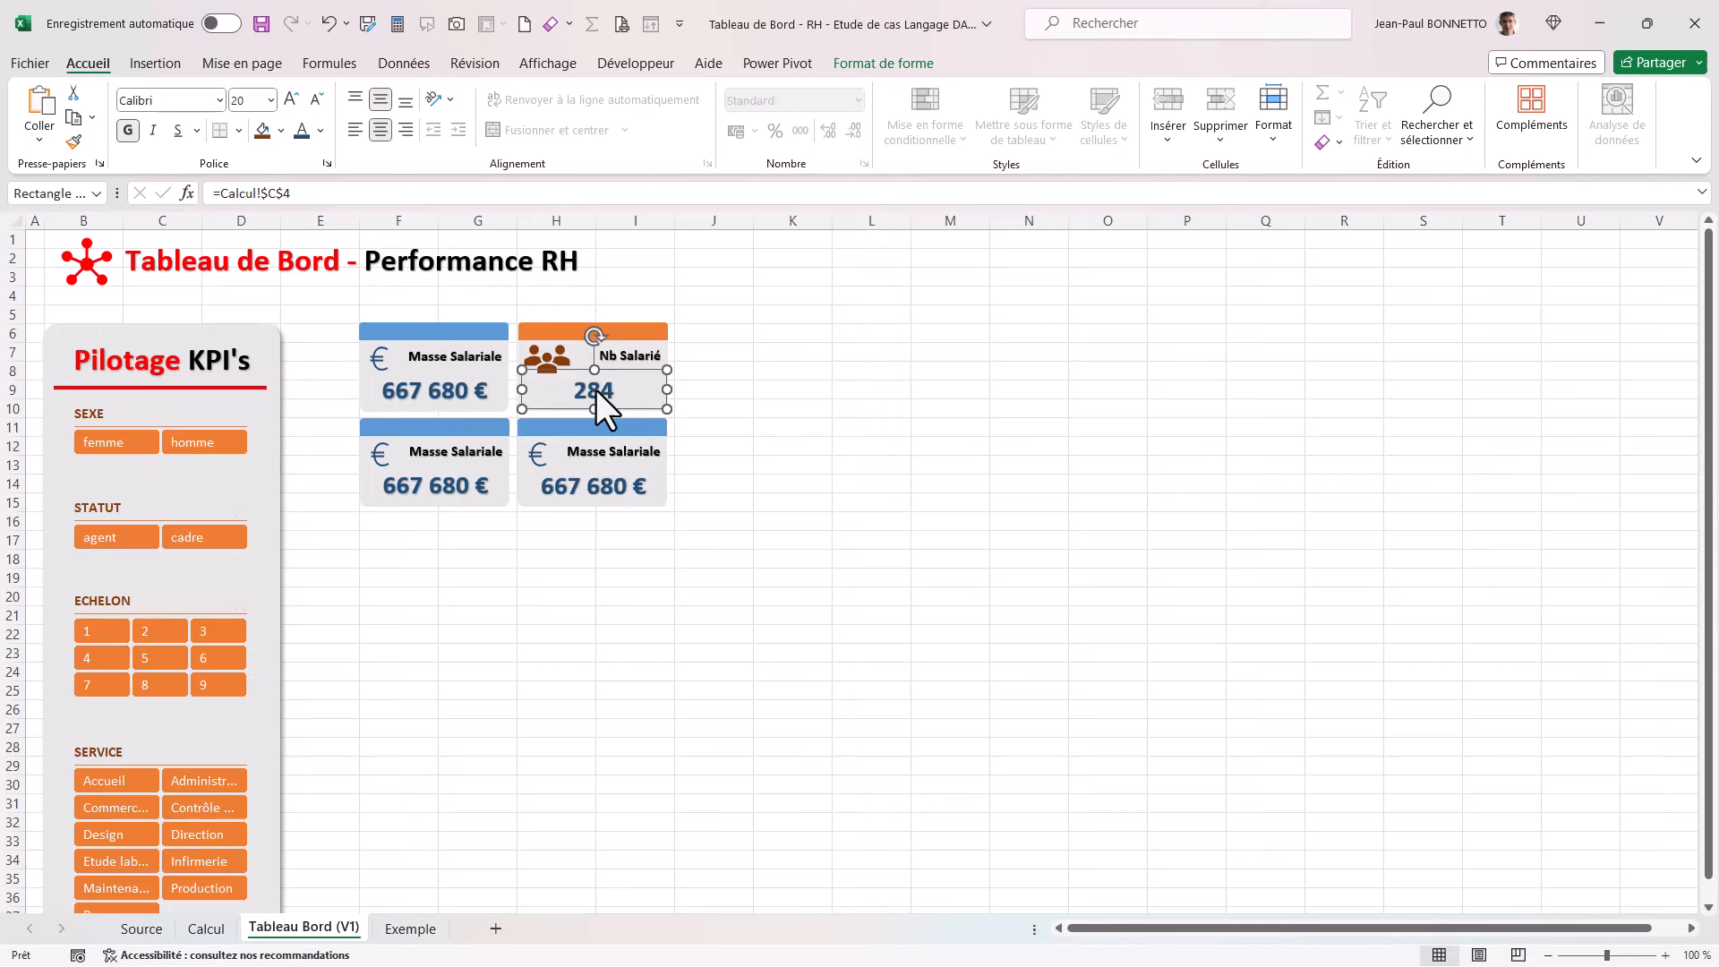
click(320, 131)
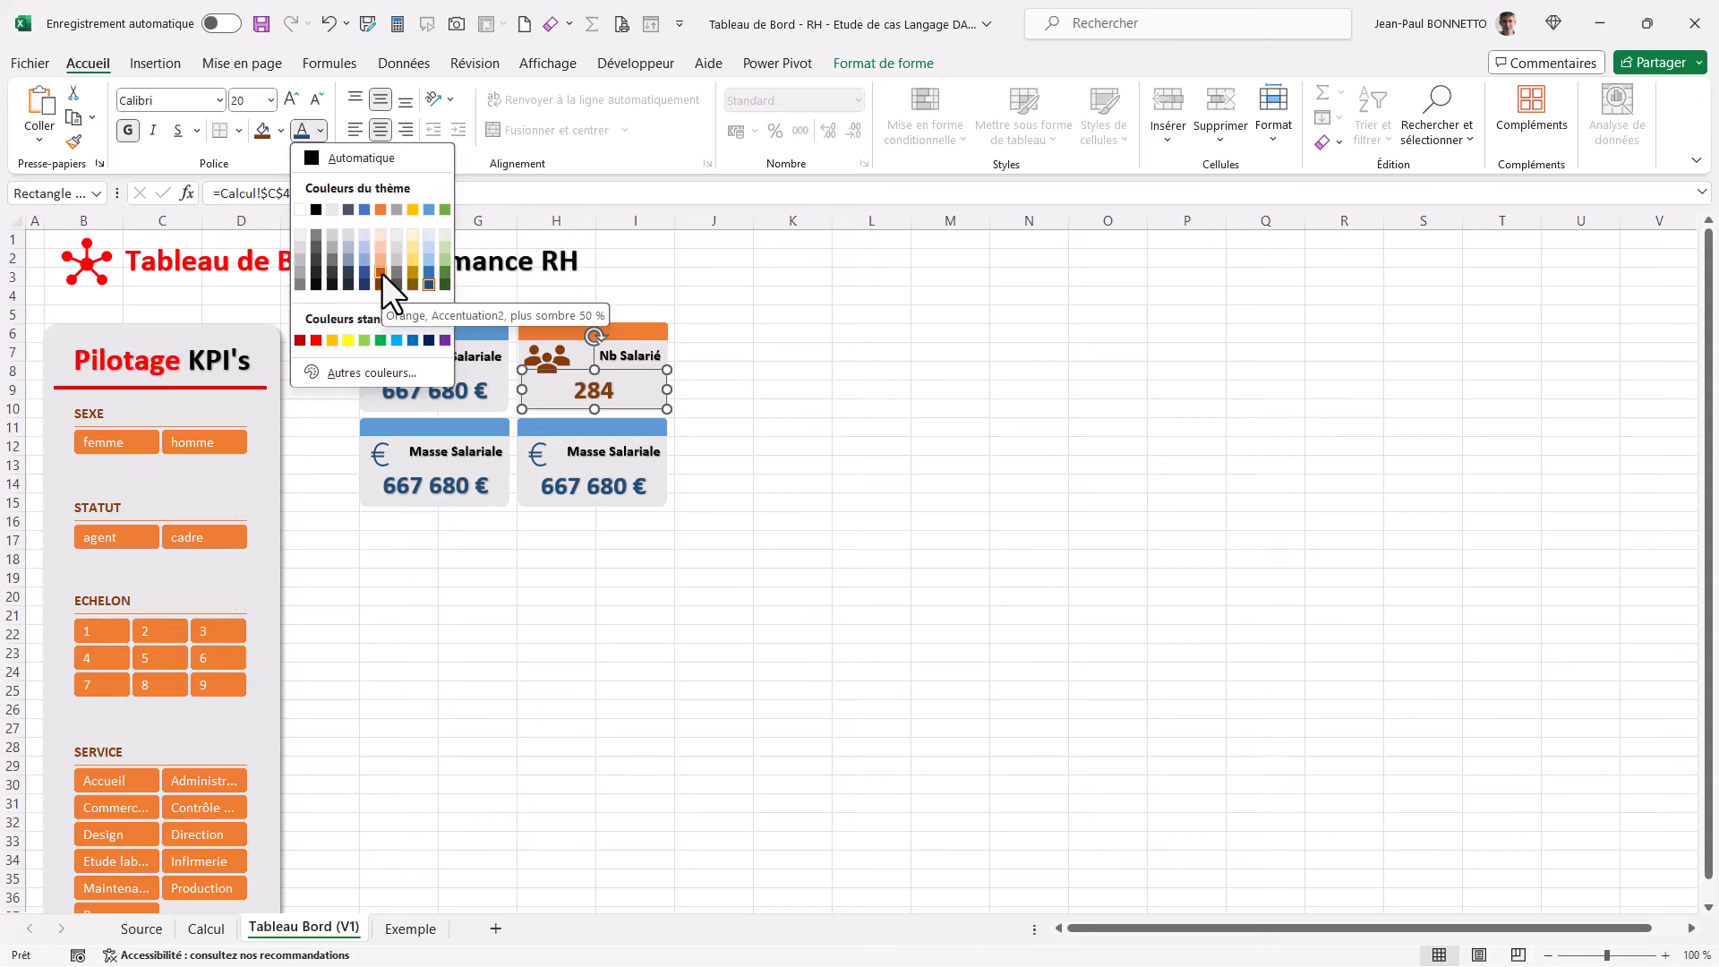
click(380, 208)
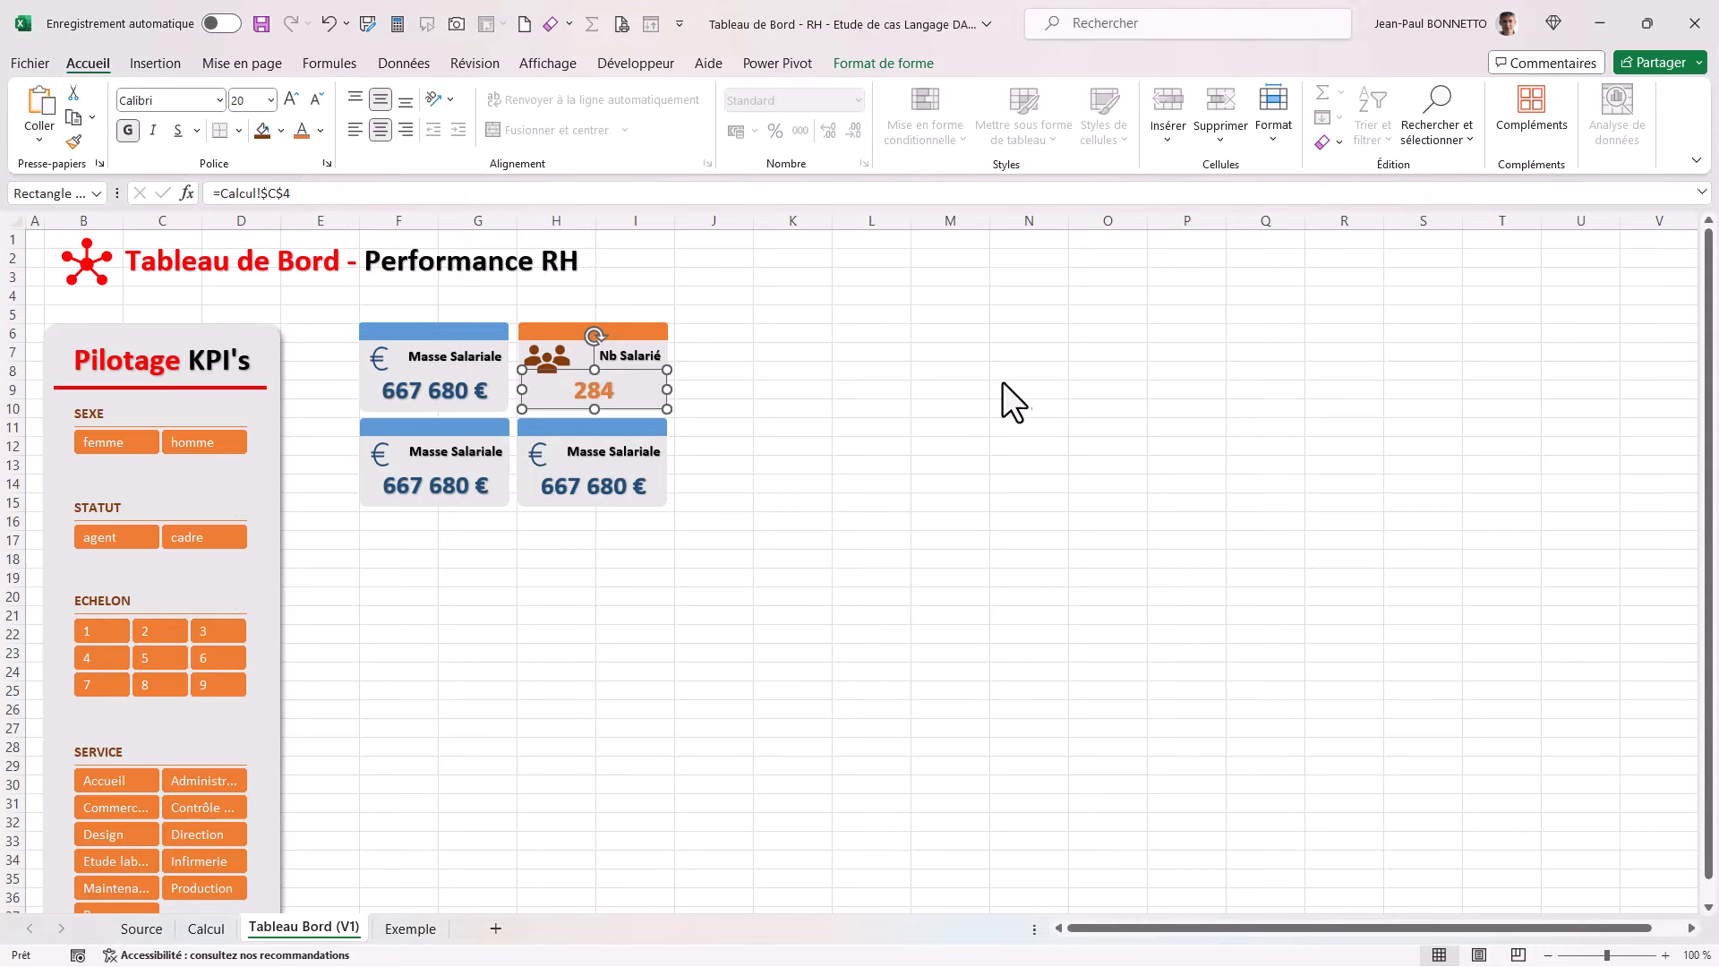
Step: Consult the Age Moyen KPI card on the Exemple sheet
click(414, 934)
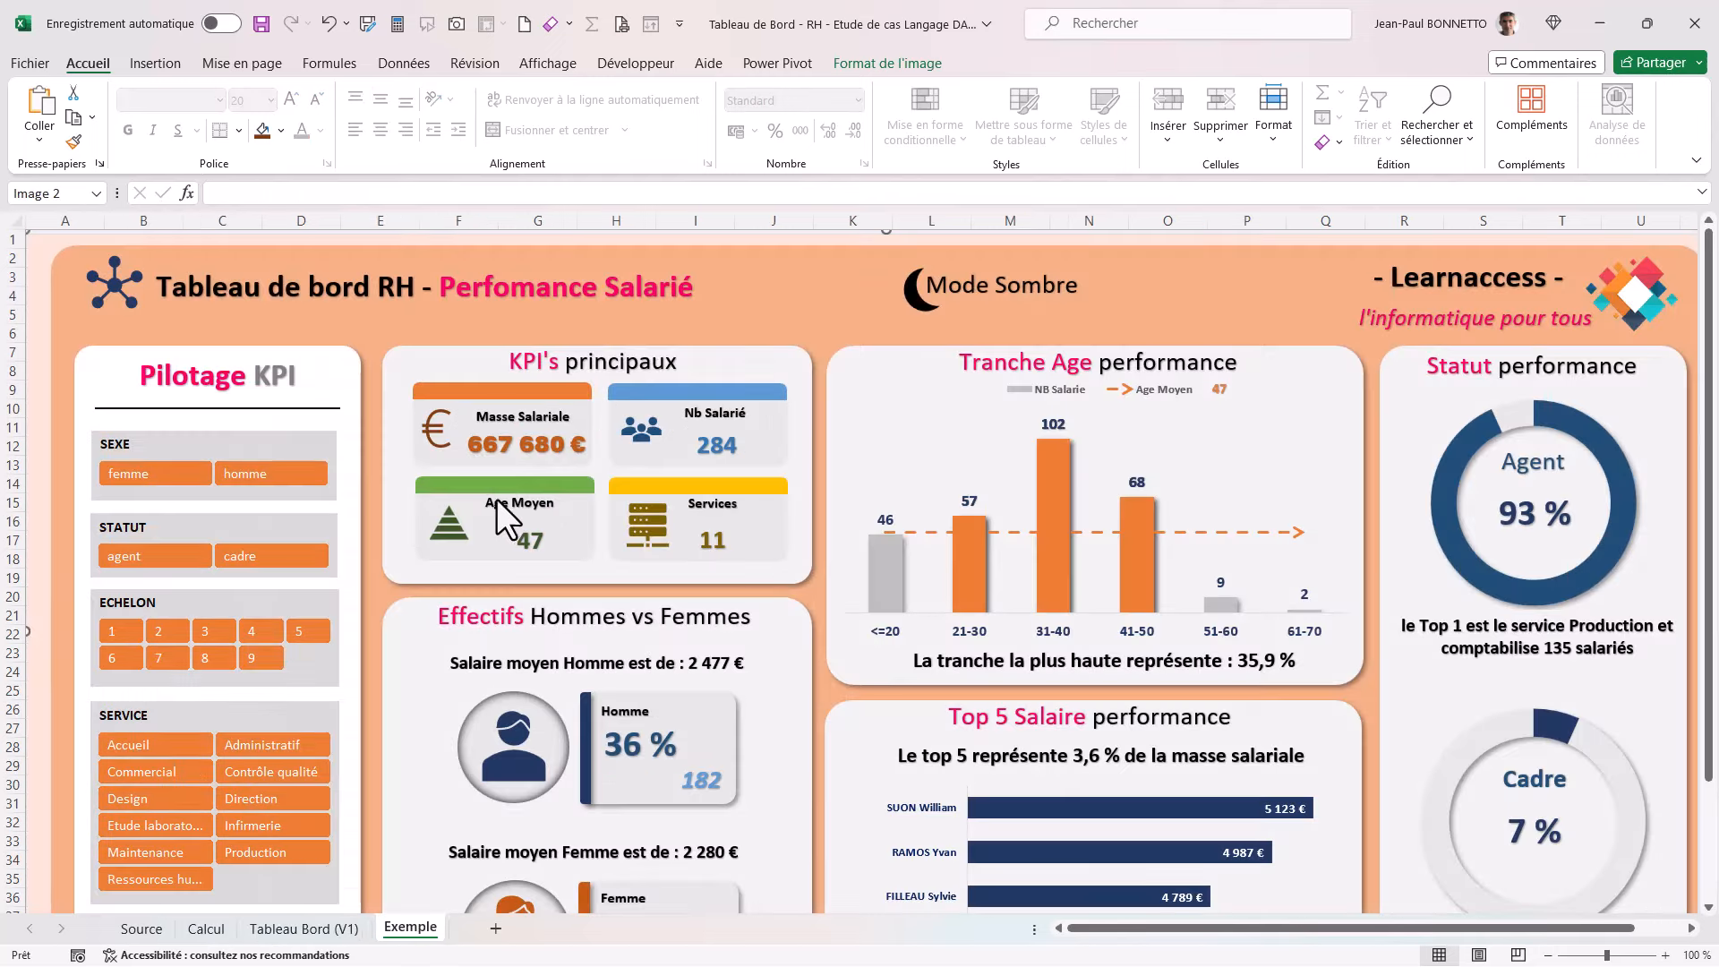